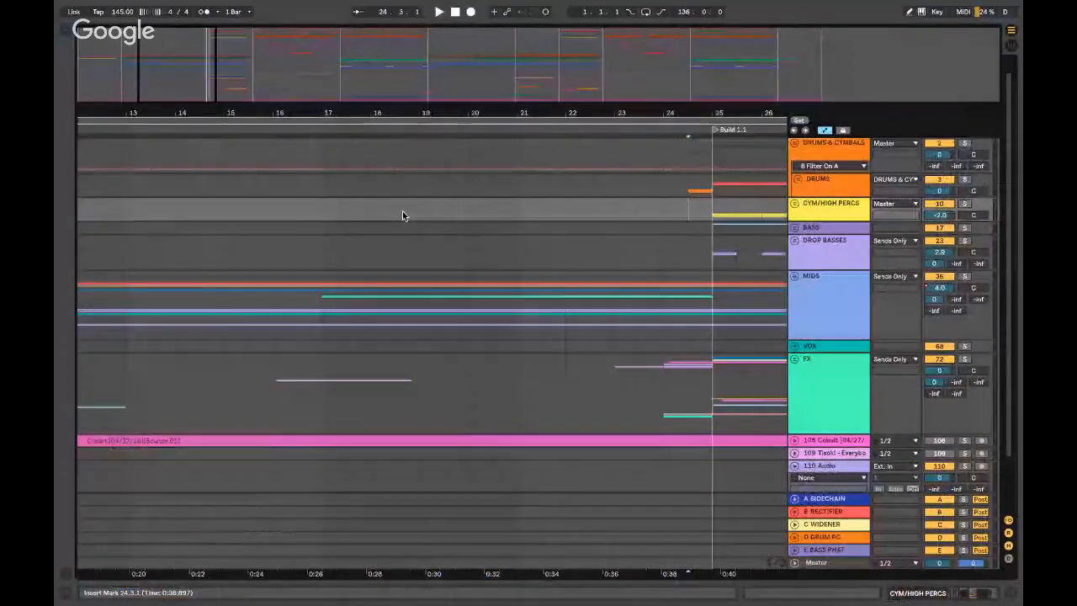
- Set the insert marker in the arrangement and briefly show, then hide, the master device chain
{"action": "scroll", "coordinate": [403, 216], "scroll_direction": "down", "scroll_amount": 5}
{"action": "left_click", "coordinate": [198, 225]}
{"action": "left_click", "coordinate": [132, 203]}
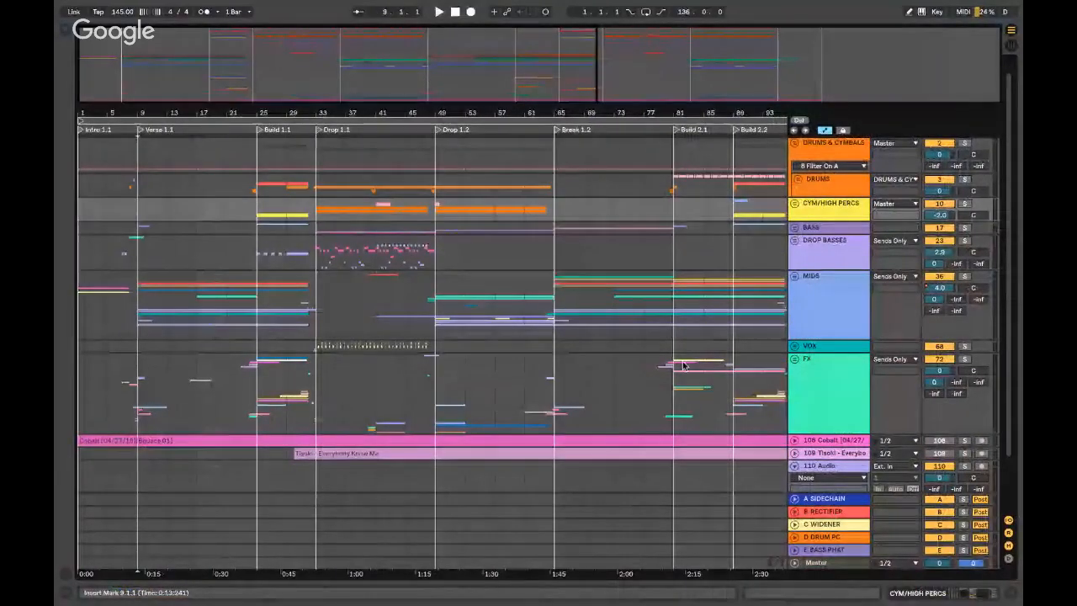
{"action": "double_click", "coordinate": [835, 563]}
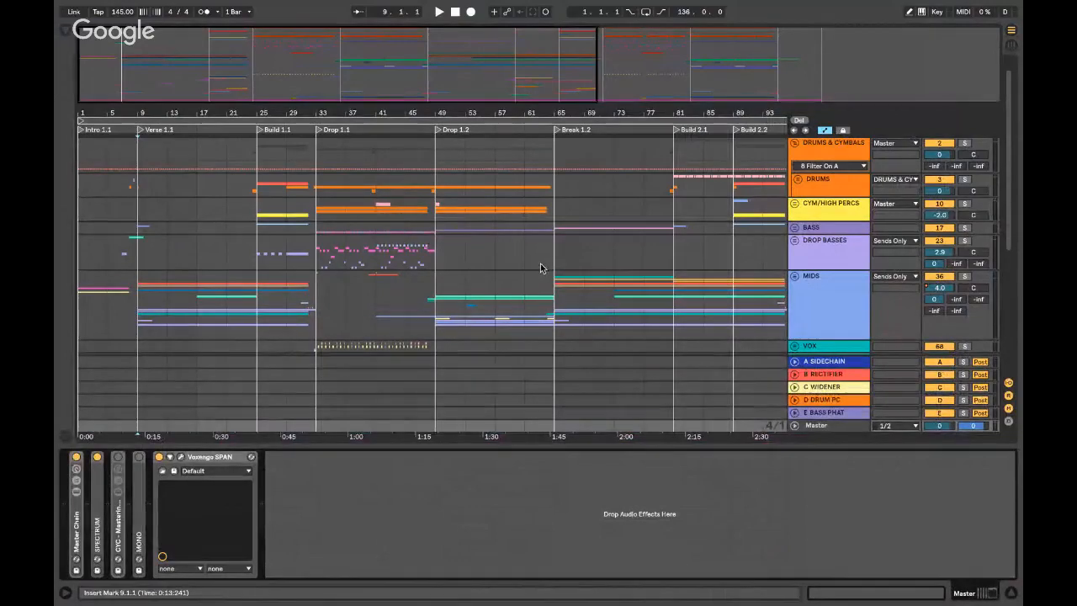
{"action": "key", "text": "ctrl+alt+l"}
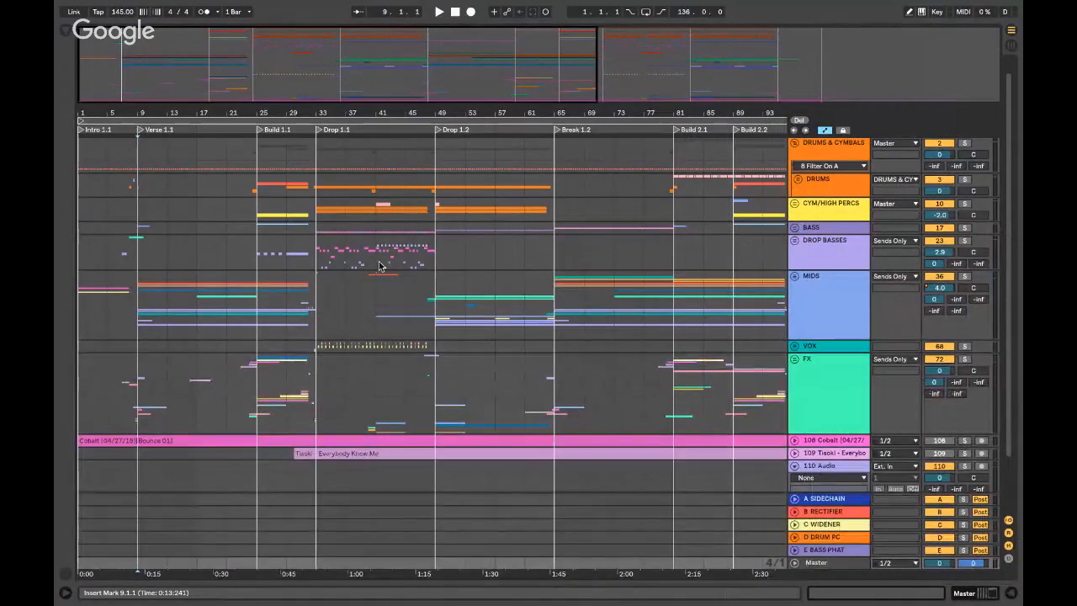
- Zoom in and play the arrangement from bar 25 through Drop 1.1 into Drop 1.2
{"action": "left_click", "coordinate": [132, 253]}
{"action": "scroll", "coordinate": [132, 253], "scroll_direction": "down", "scroll_amount": 1}
{"action": "scroll", "coordinate": [132, 253], "scroll_direction": "up", "scroll_amount": 2}
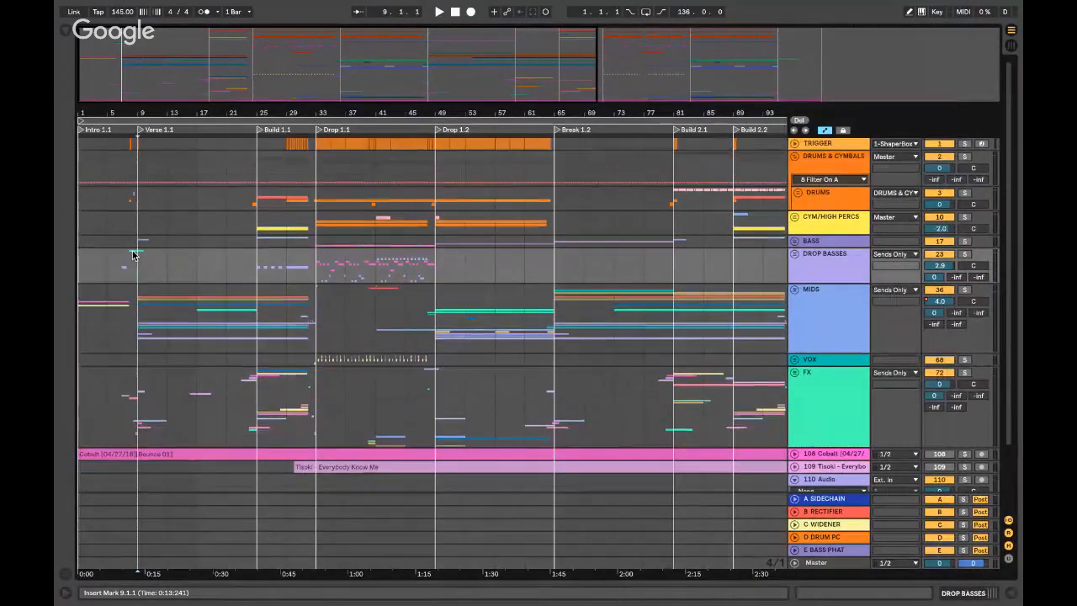
{"action": "key", "text": "plus"}
{"action": "key", "text": "plus"}
{"action": "scroll", "coordinate": [132, 253], "scroll_direction": "right", "scroll_amount": 1}
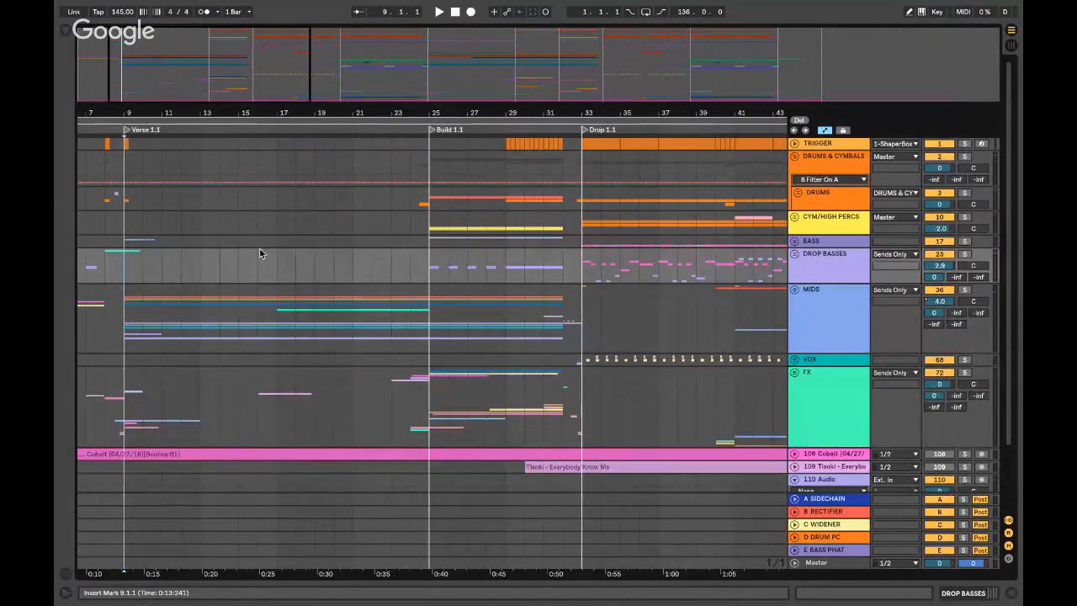
{"action": "scroll", "coordinate": [205, 269], "scroll_direction": "left", "scroll_amount": 6}
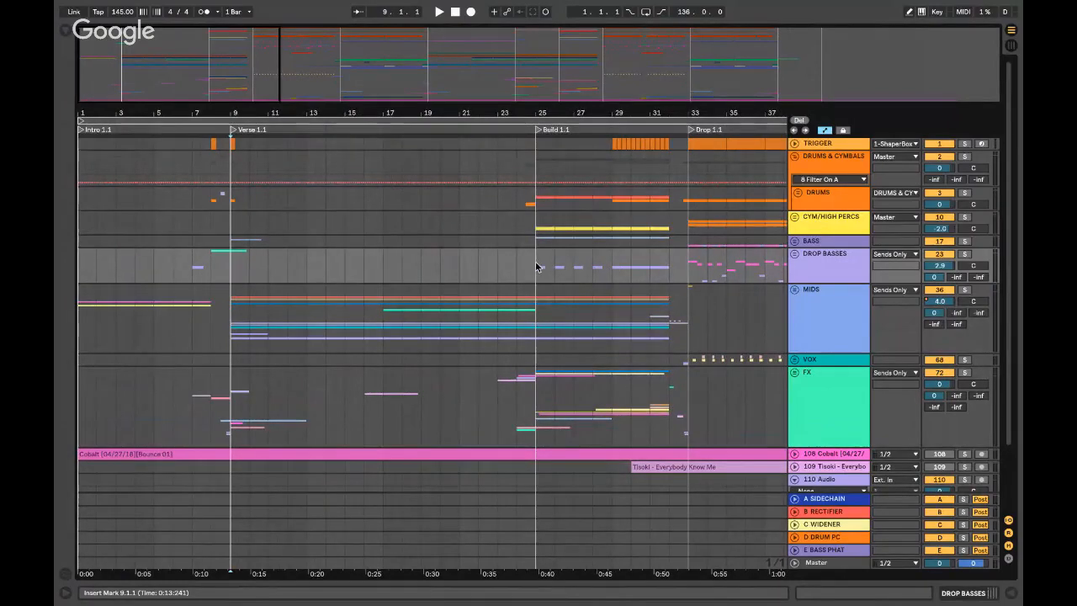
{"action": "key", "text": "space"}
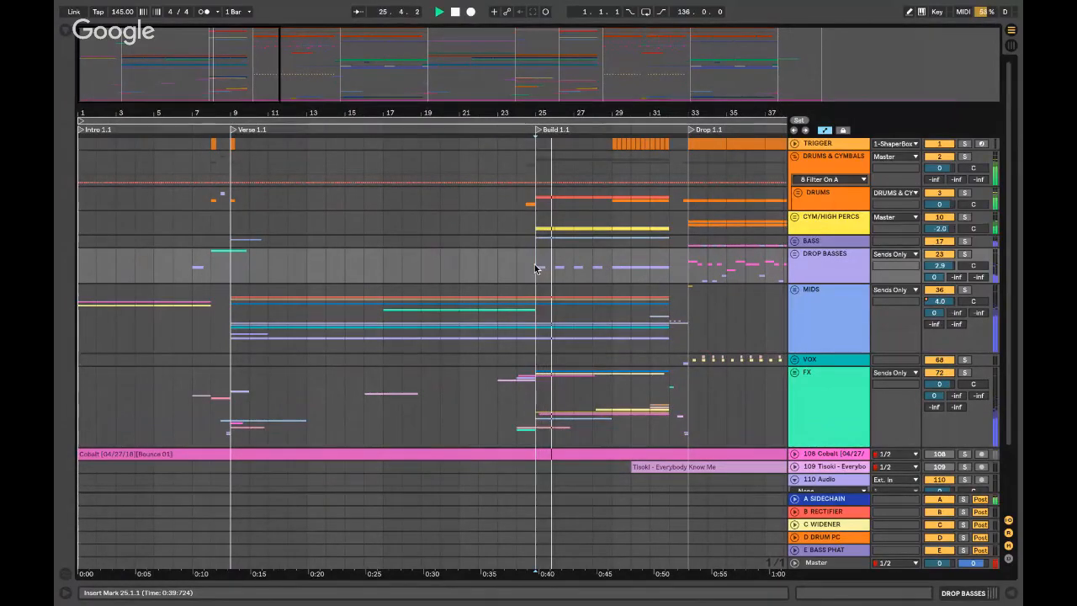
{"action": "scroll", "coordinate": [534, 269], "scroll_direction": "right", "scroll_amount": 6}
{"action": "scroll", "coordinate": [532, 269], "scroll_direction": "down", "scroll_amount": 1}
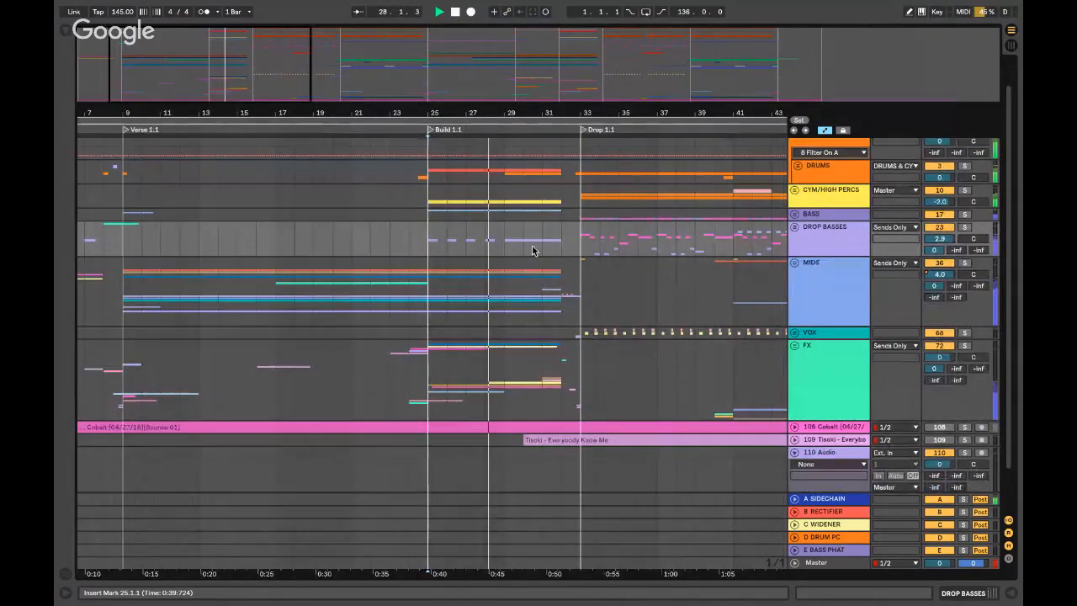
{"action": "scroll", "coordinate": [522, 253], "scroll_direction": "right", "scroll_amount": 3}
{"action": "scroll", "coordinate": [513, 241], "scroll_direction": "up", "scroll_amount": 1}
{"action": "scroll", "coordinate": [513, 241], "scroll_direction": "right", "scroll_amount": 1}
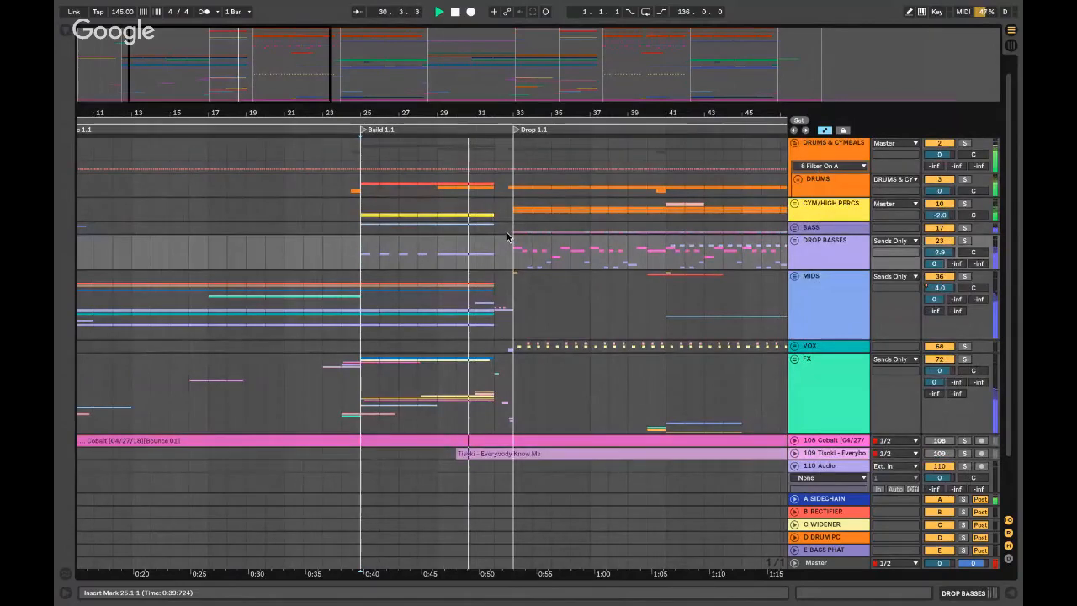
{"action": "scroll", "coordinate": [410, 263], "scroll_direction": "right", "scroll_amount": 5}
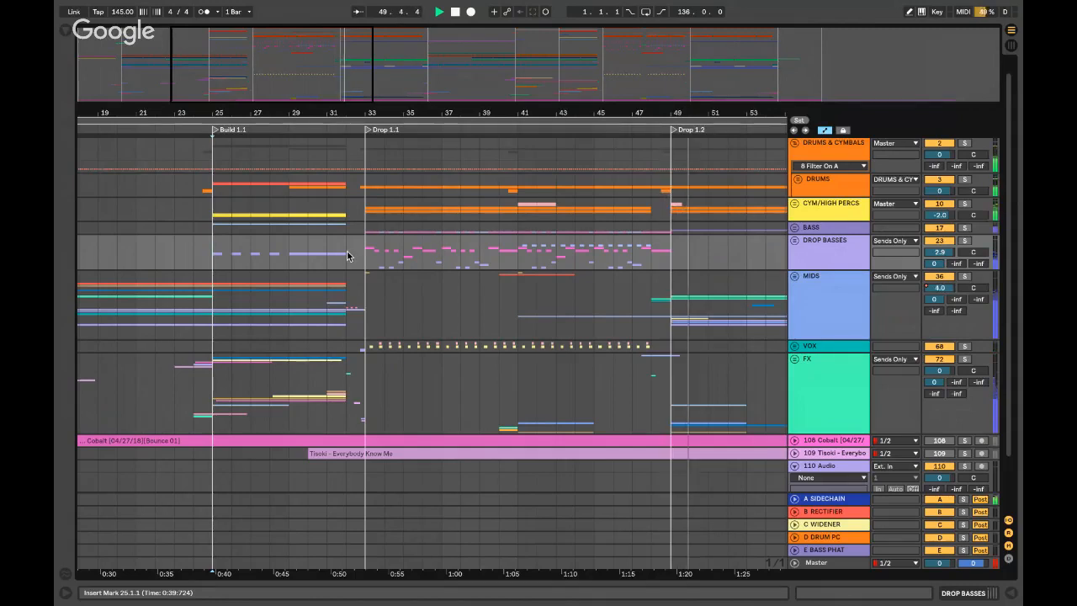
- Stop playback and restart it from bar 95 to hear the second build
{"action": "key", "text": "space"}
{"action": "scroll", "coordinate": [360, 250], "scroll_direction": "right", "scroll_amount": 10}
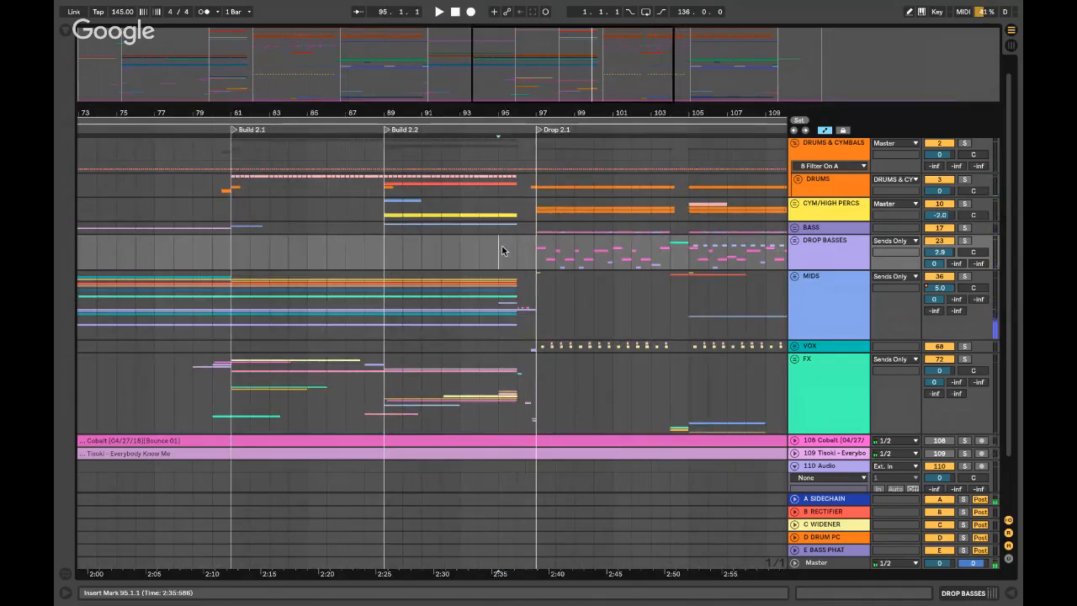
{"action": "key", "text": "space"}
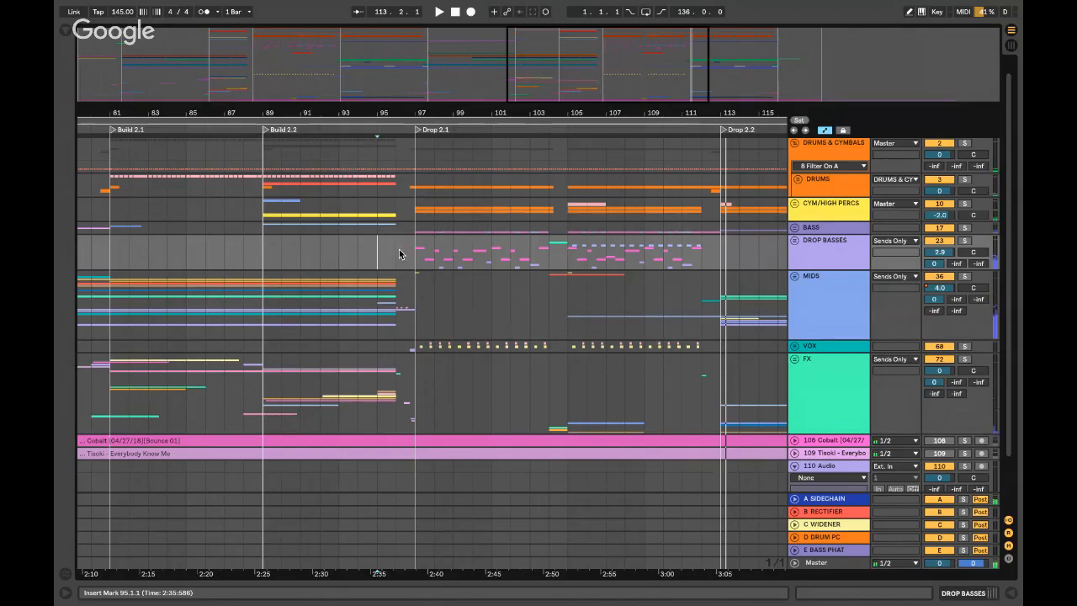
- Move the start point to bar 97 where Drop 2.1 begins, then switch to the desktop
{"action": "left_click", "coordinate": [399, 254]}
{"action": "scroll", "coordinate": [396, 254], "scroll_direction": "left", "scroll_amount": 10}
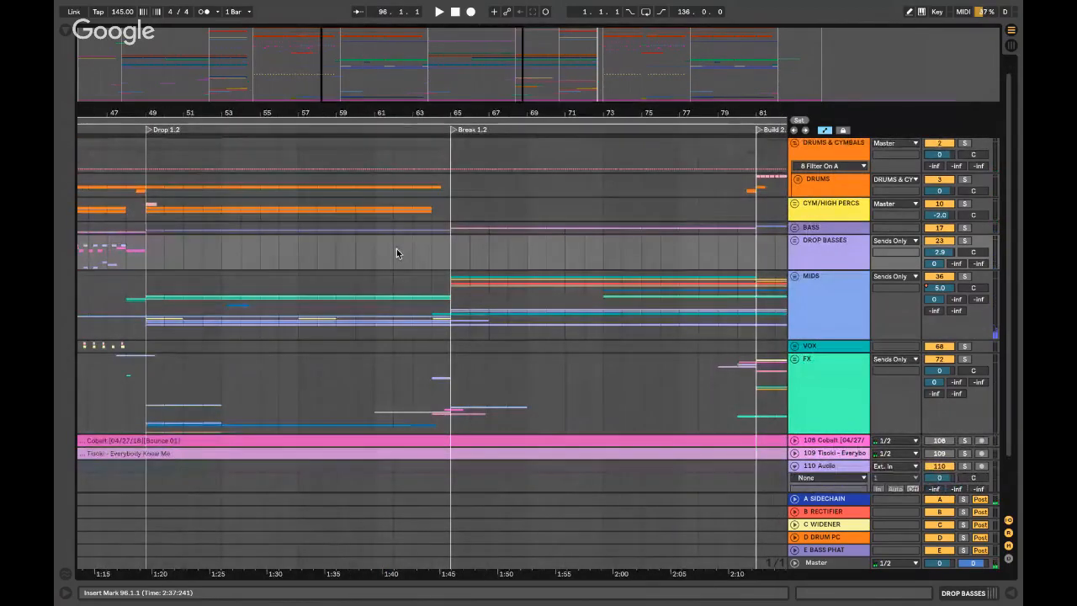
{"action": "scroll", "coordinate": [396, 248], "scroll_direction": "down", "scroll_amount": 1}
{"action": "scroll", "coordinate": [415, 246], "scroll_direction": "right", "scroll_amount": 10}
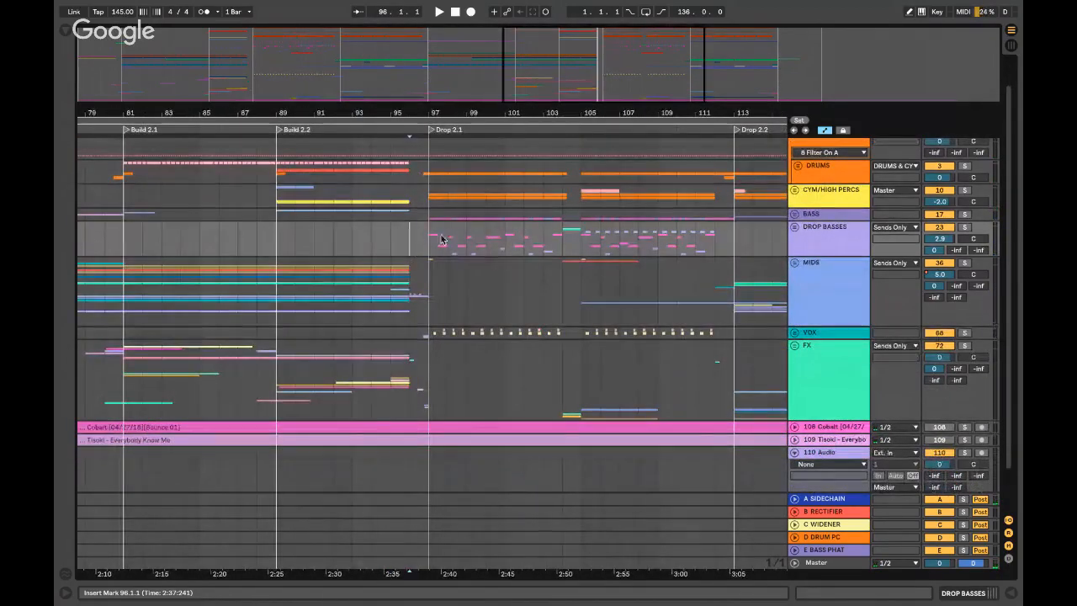
{"action": "left_click", "coordinate": [430, 238]}
{"action": "scroll", "coordinate": [430, 238], "scroll_direction": "left", "scroll_amount": 15}
{"action": "scroll", "coordinate": [430, 239], "scroll_direction": "down", "scroll_amount": 1}
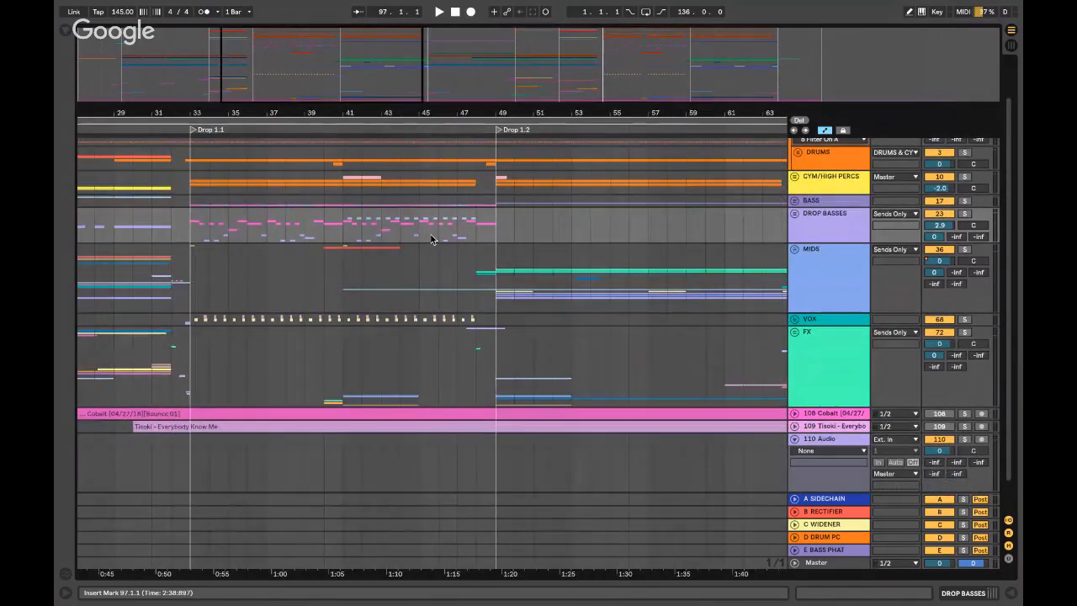
{"action": "scroll", "coordinate": [431, 233], "scroll_direction": "up", "scroll_amount": 2}
{"action": "scroll", "coordinate": [431, 234], "scroll_direction": "left", "scroll_amount": 1}
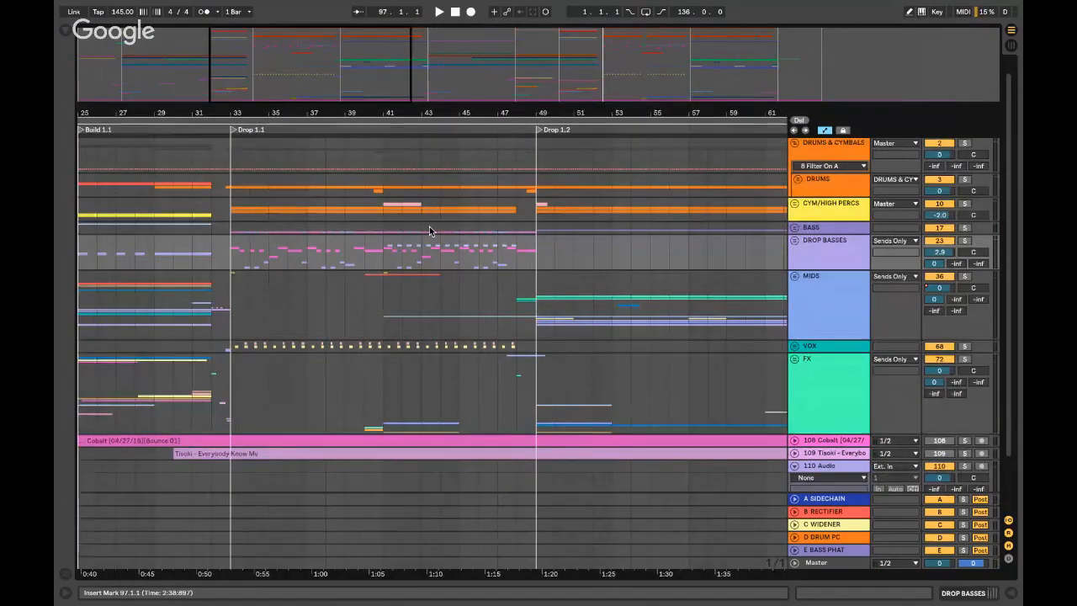
{"action": "key", "text": "ctrl+Left"}
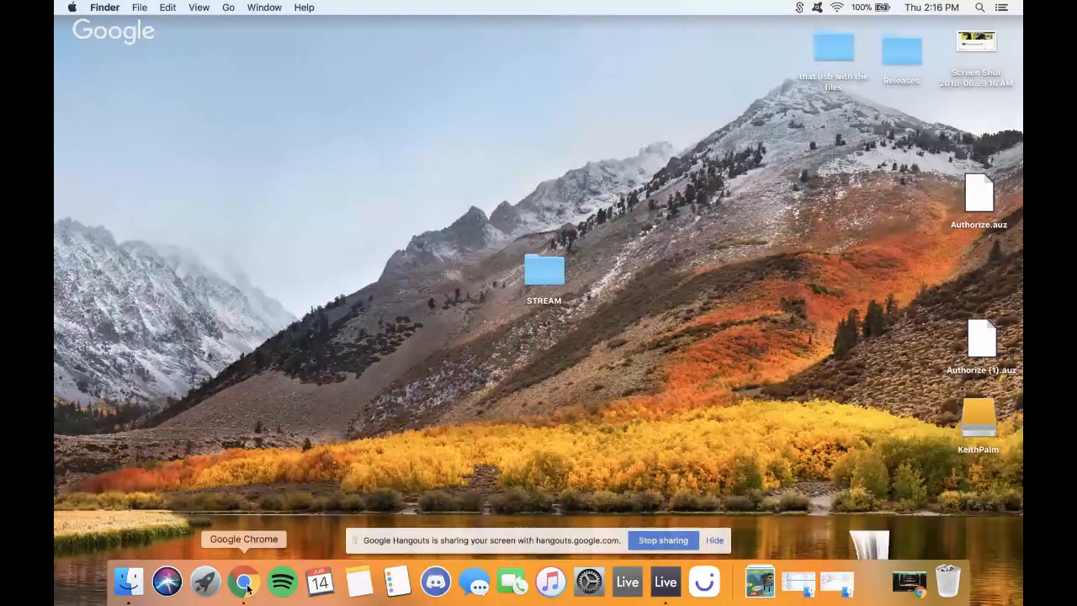
- Bring up the YouTube stream in Chrome, minimize it, and return to Live
{"action": "left_click", "coordinate": [247, 588]}
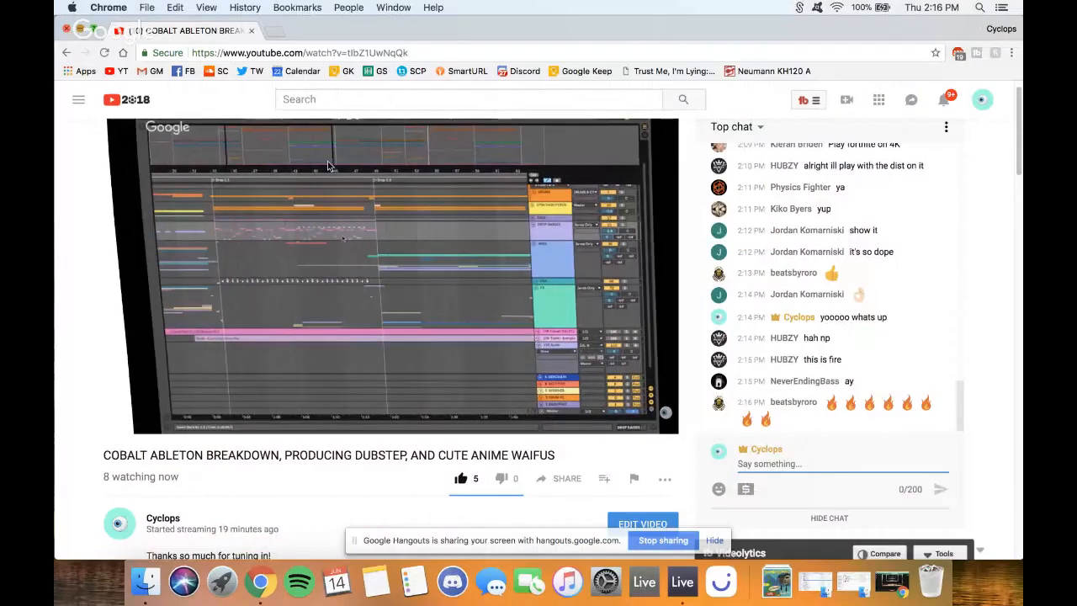
{"action": "key", "text": "super+m"}
{"action": "key", "text": "ctrl+Right"}
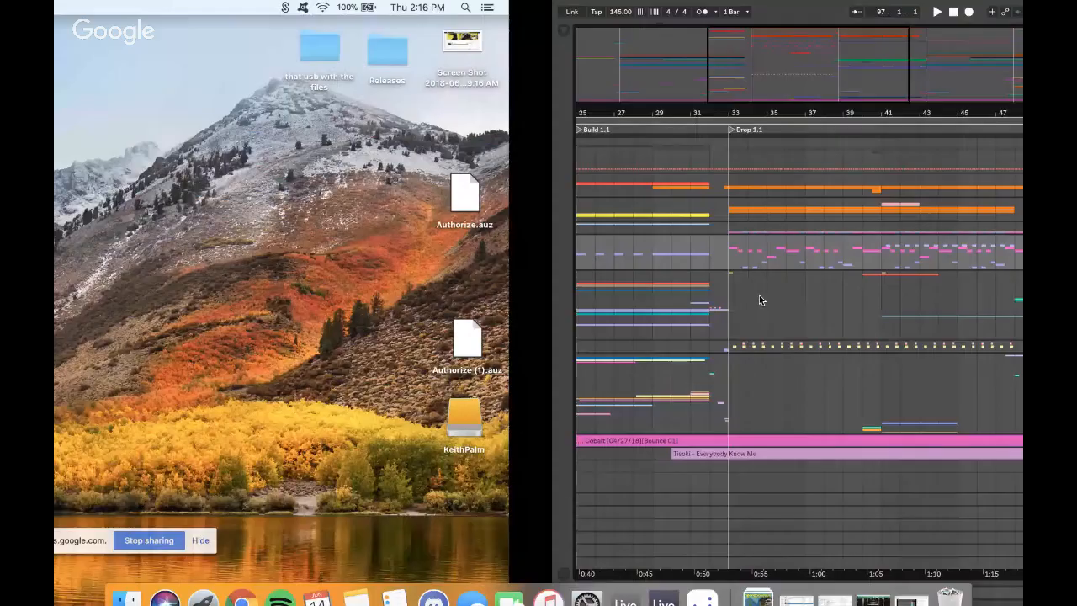
- Reload Cobalt.als from the recent sets list, then switch to the desktop
{"action": "left_click", "coordinate": [129, 7]}
{"action": "mouse_move", "coordinate": [168, 50]}
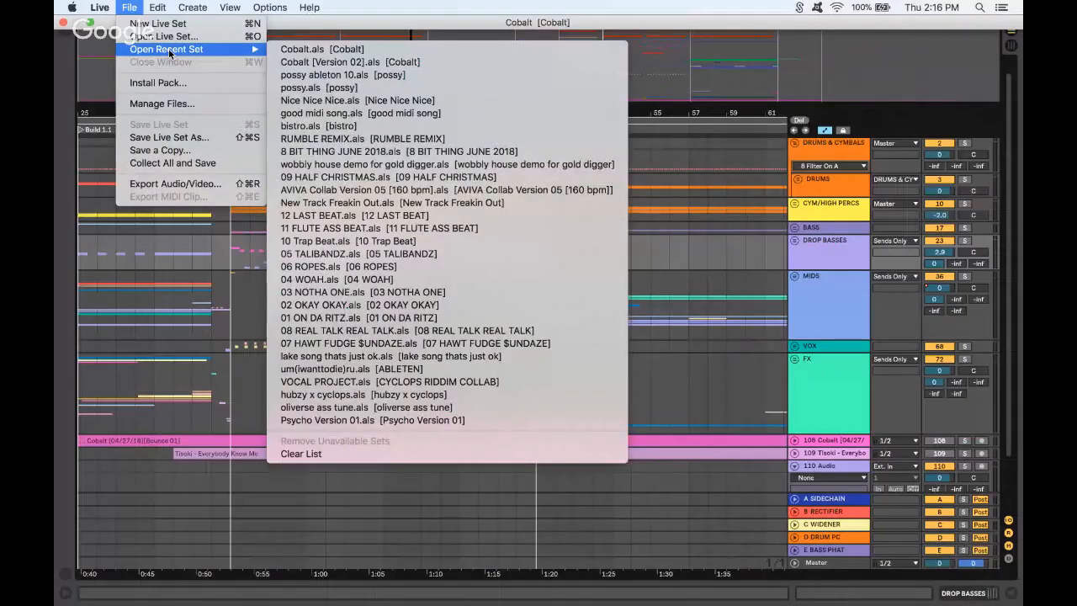
{"action": "left_click", "coordinate": [554, 207]}
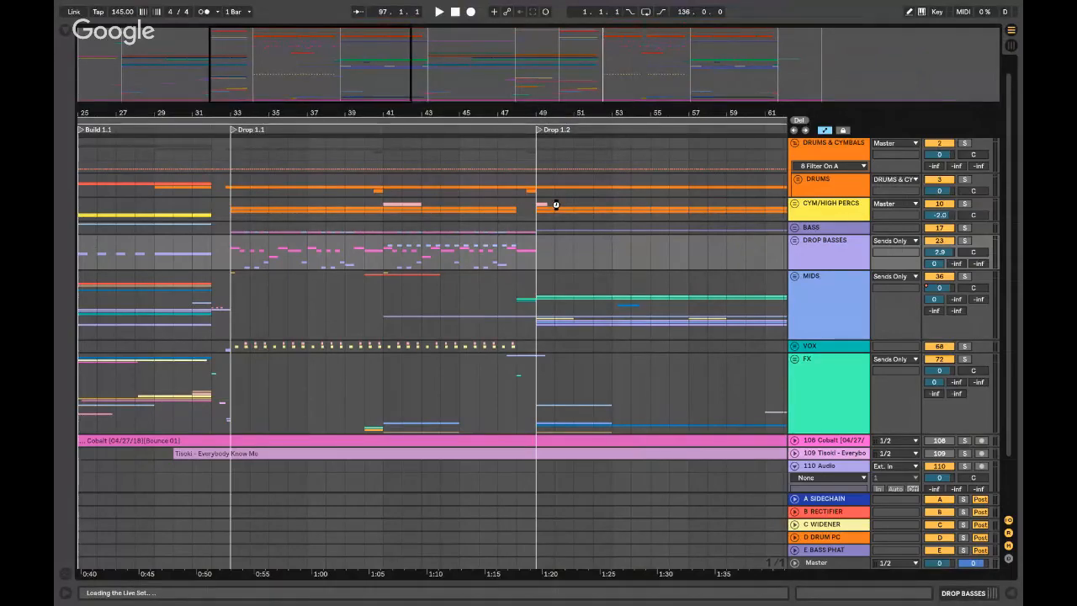
{"action": "key", "text": "ctrl+Left"}
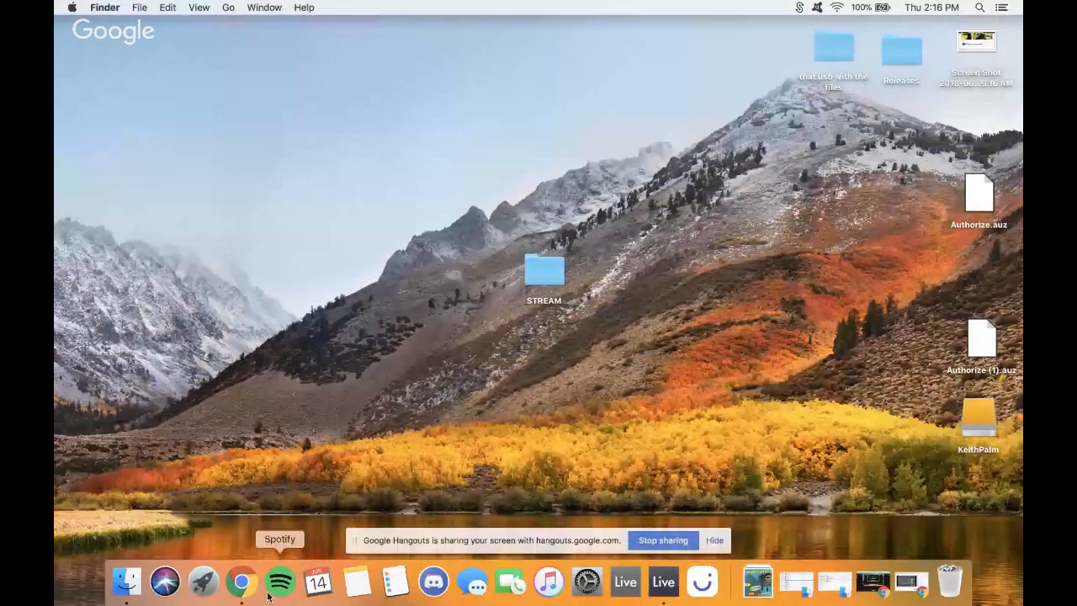
- Hide the Hangouts screen-sharing notice and post 'thank guyssss' in the YouTube live chat
{"action": "left_click", "coordinate": [241, 582]}
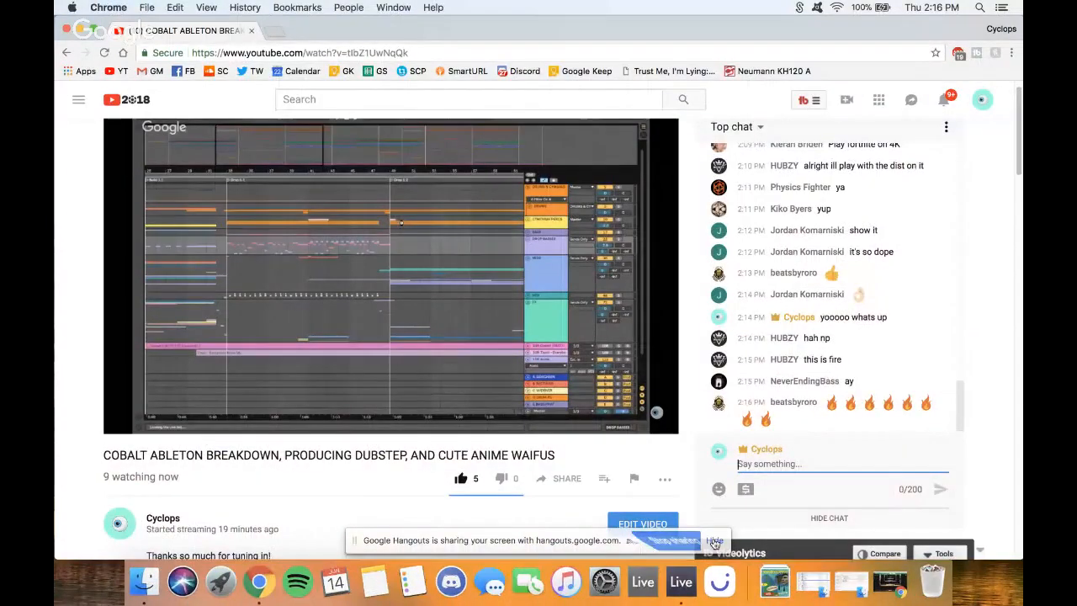
{"action": "left_click", "coordinate": [714, 540]}
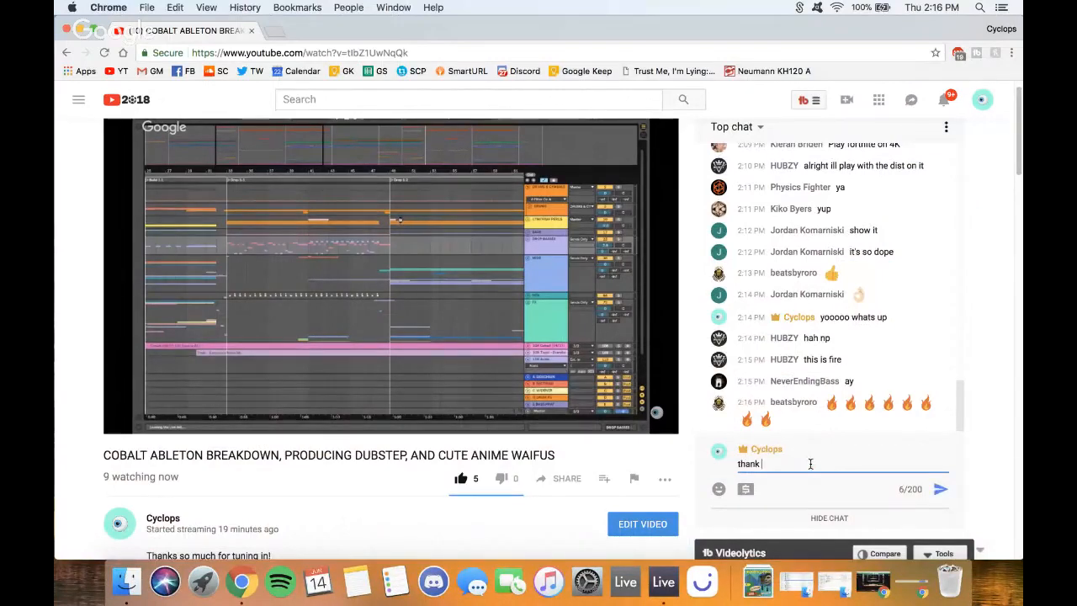
{"action": "left_click", "coordinate": [810, 463]}
{"action": "type", "text": "thank yo"}
{"action": "key", "text": "BackSpace"}
{"action": "key", "text": "BackSpace"}
{"action": "type", "text": "gu"}
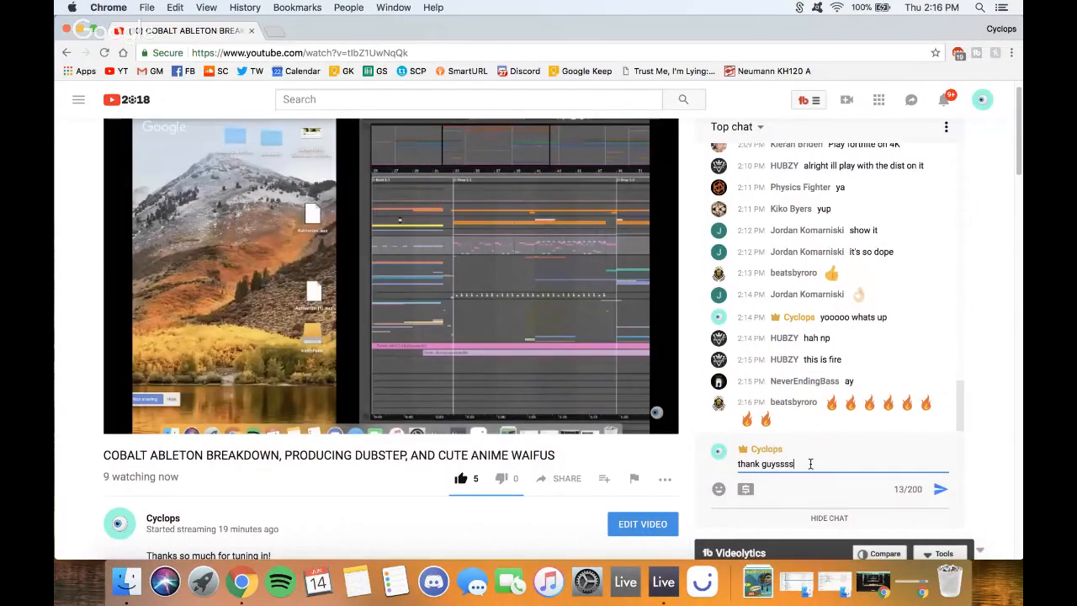
{"action": "type", "text": "yssss"}
{"action": "key", "text": "Return"}
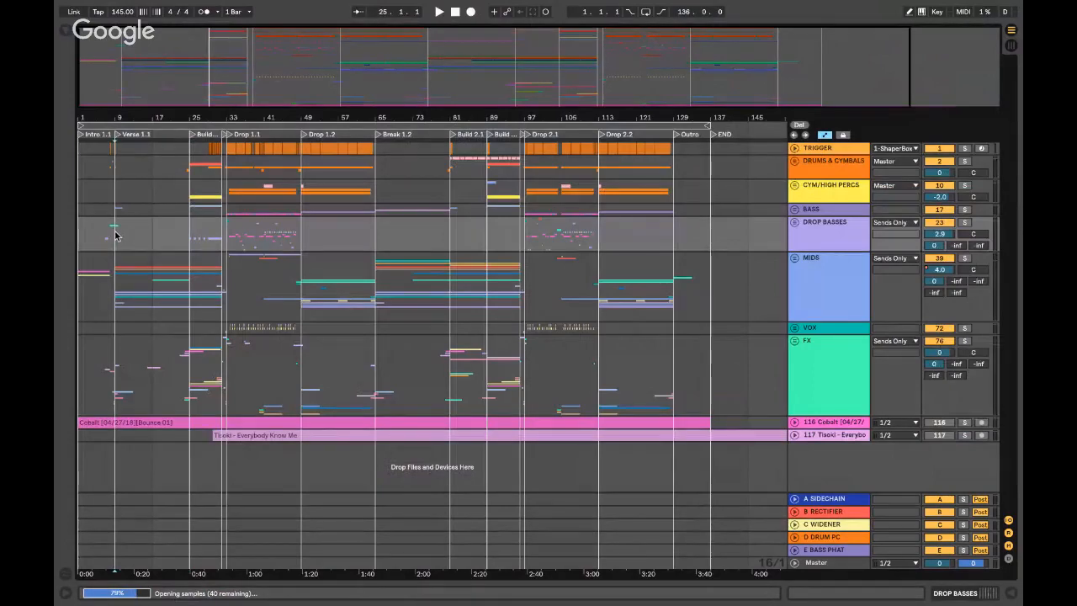
- Unfold the MIDS group and solo the Chord Hits Chicago track
{"action": "scroll", "coordinate": [117, 234], "scroll_direction": "up", "scroll_amount": 5}
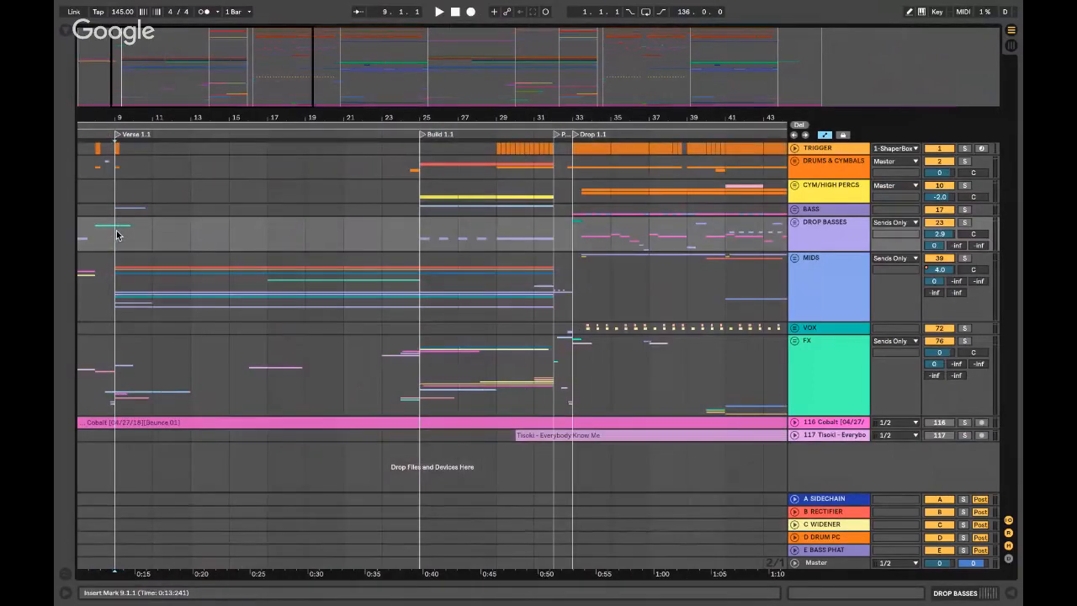
{"action": "scroll", "coordinate": [117, 235], "scroll_direction": "left", "scroll_amount": 5}
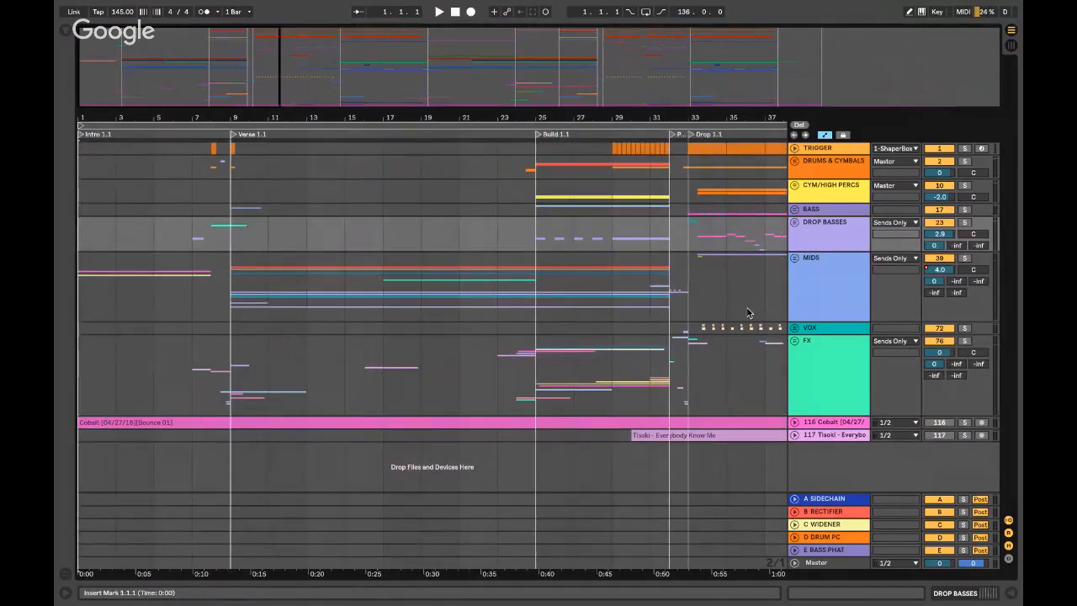
{"action": "key", "text": "space"}
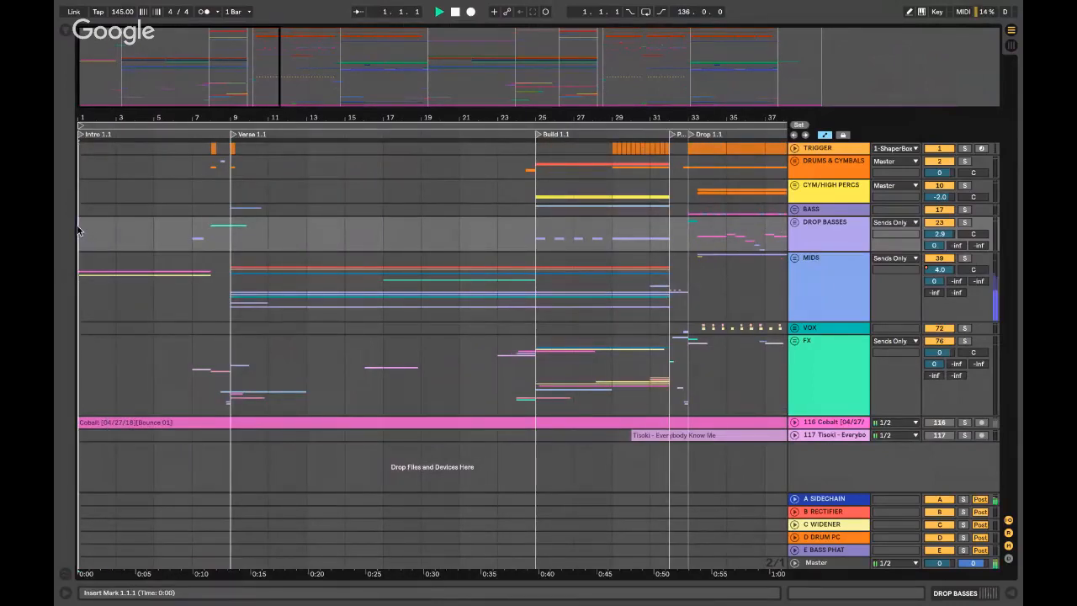
{"action": "left_click", "coordinate": [795, 259]}
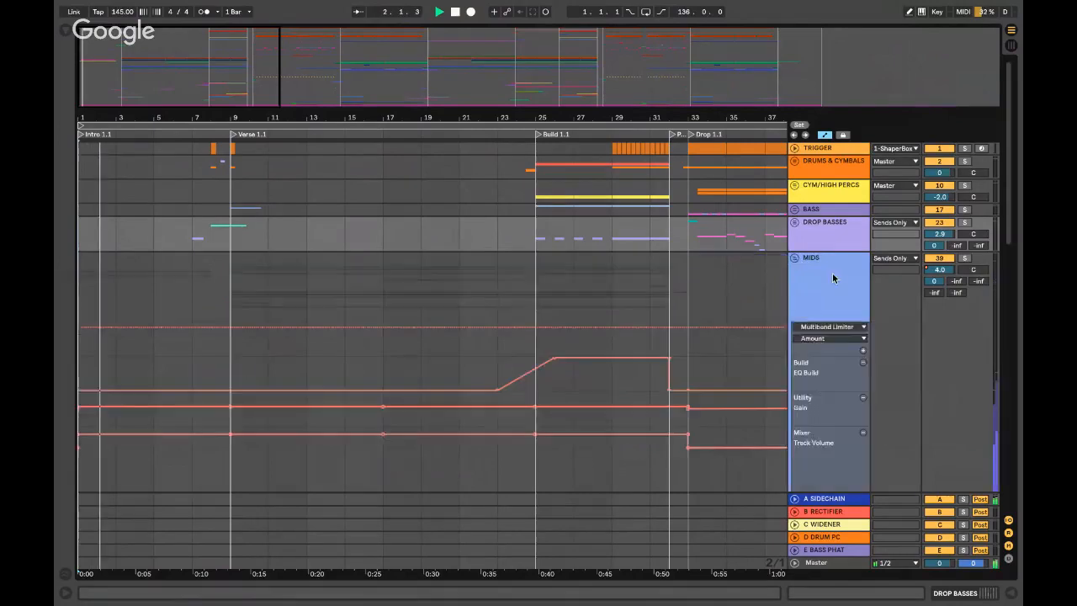
{"action": "scroll", "coordinate": [825, 270], "scroll_direction": "down", "scroll_amount": 8}
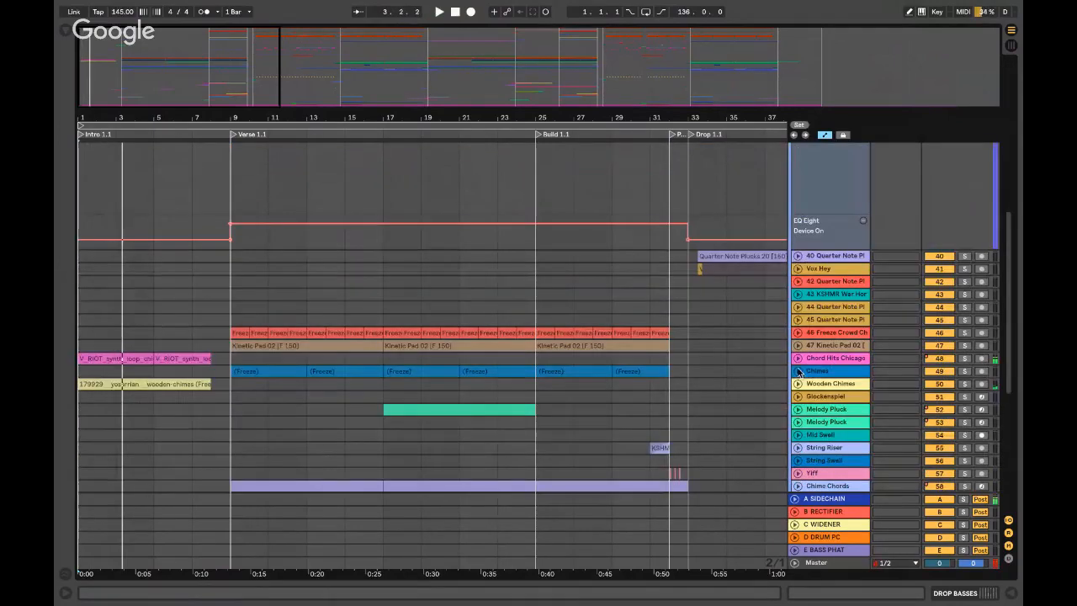
{"action": "left_click", "coordinate": [798, 359]}
{"action": "left_click", "coordinate": [836, 369]}
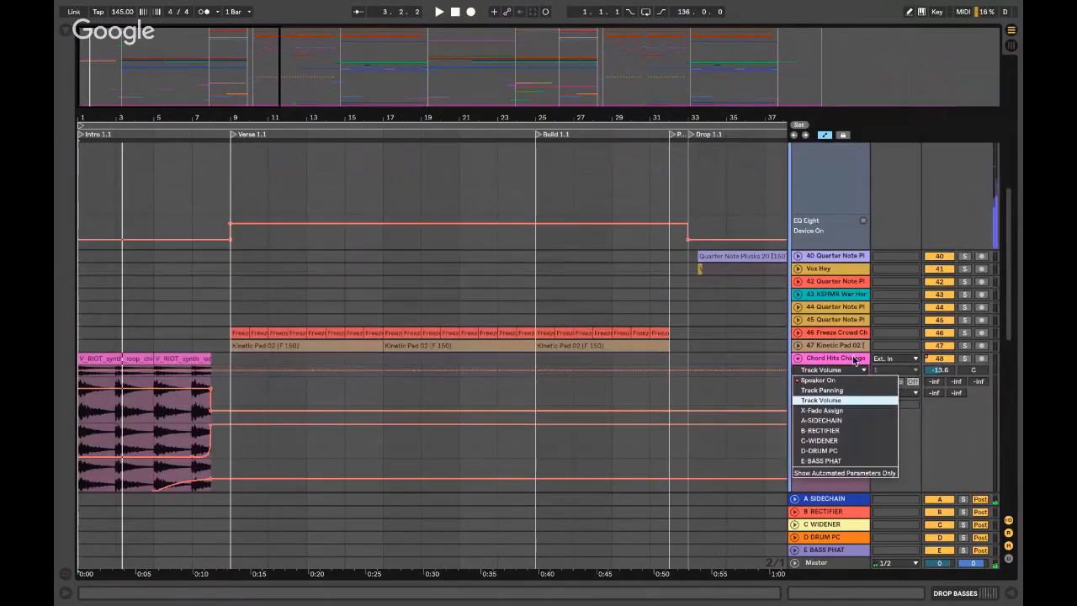
{"action": "left_click", "coordinate": [842, 360]}
{"action": "left_click", "coordinate": [842, 360]}
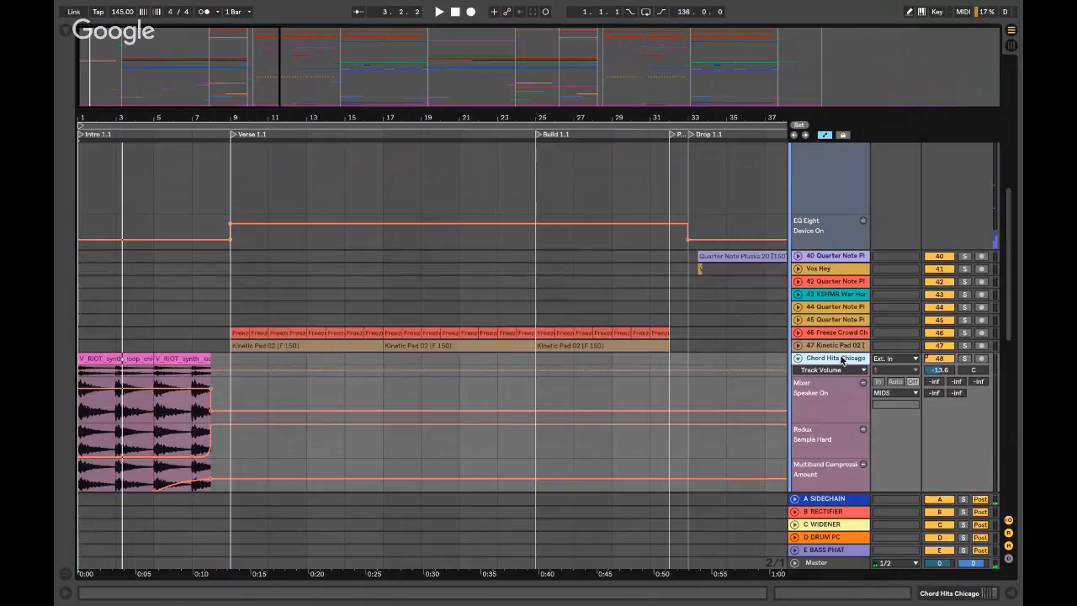
{"action": "left_click", "coordinate": [964, 358]}
- Inspect the Chord Hits clip's details, then hide them and enlarge the Wooden Chimes track
{"action": "scroll", "coordinate": [803, 341], "scroll_direction": "down", "scroll_amount": 2}
{"action": "left_click", "coordinate": [95, 311]}
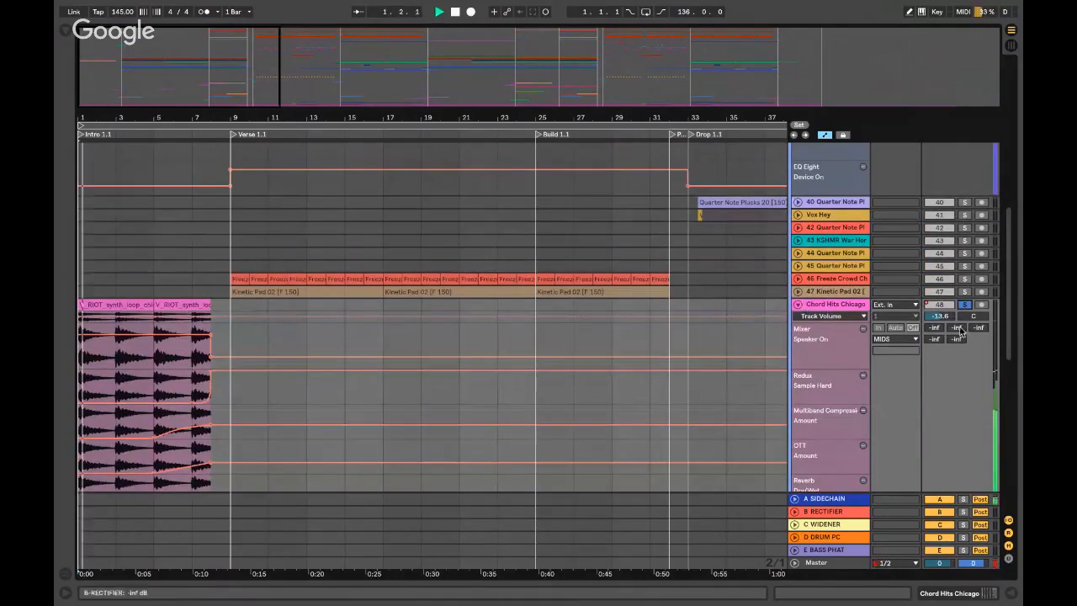
{"action": "double_click", "coordinate": [95, 311]}
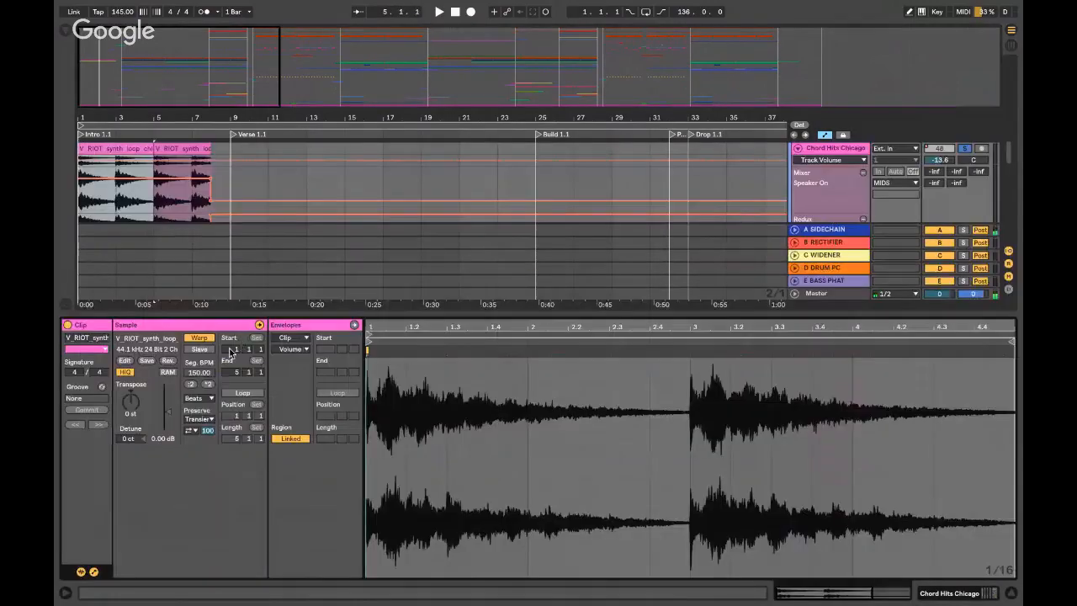
{"action": "key", "text": "super+alt+l"}
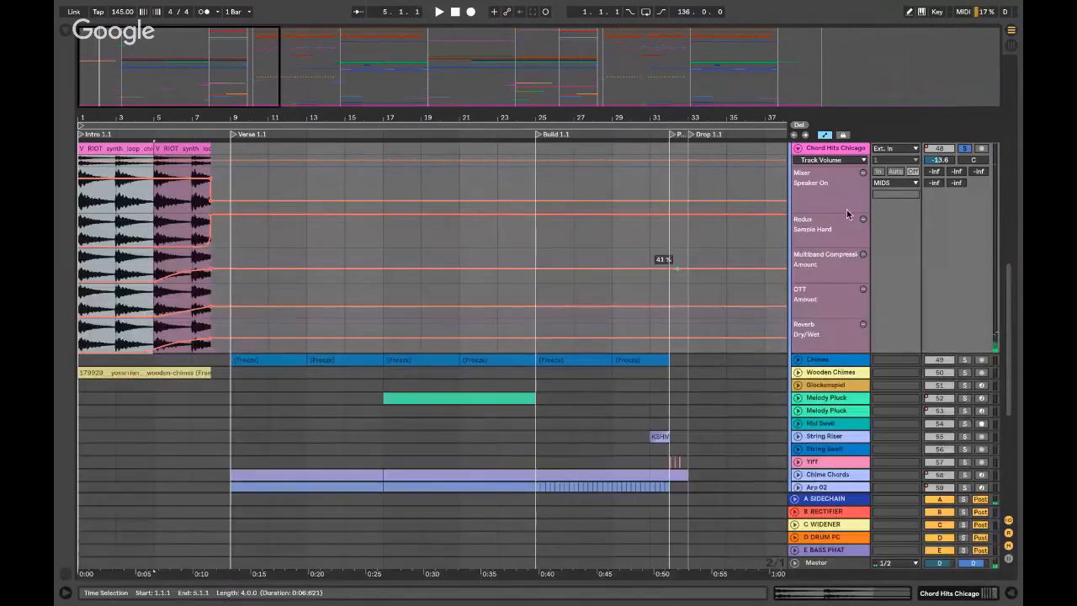
{"action": "left_click", "coordinate": [798, 150]}
{"action": "left_click", "coordinate": [798, 150]}
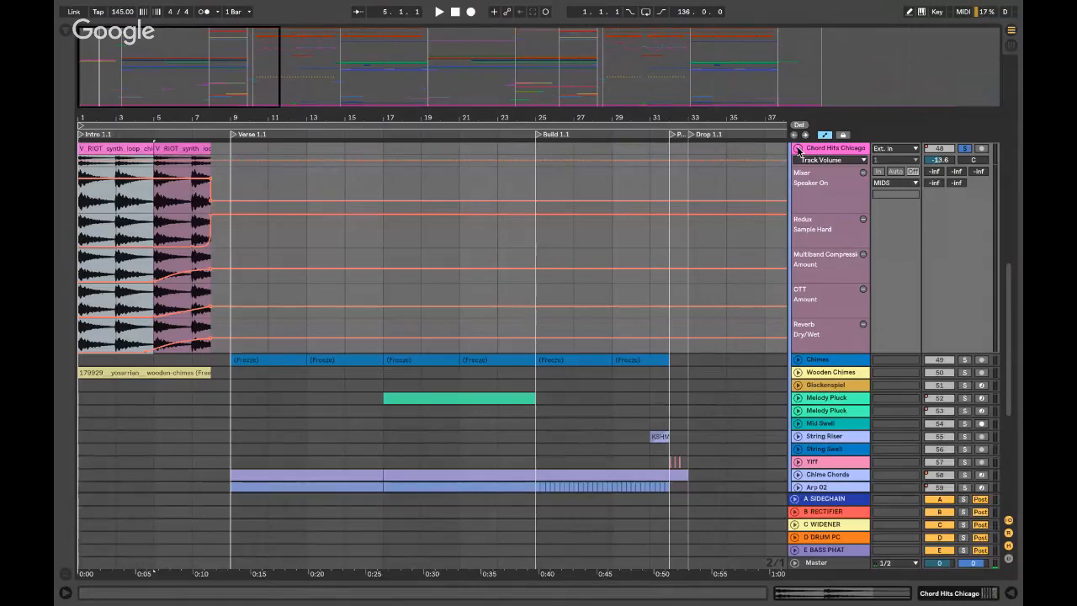
{"action": "left_click", "coordinate": [797, 372]}
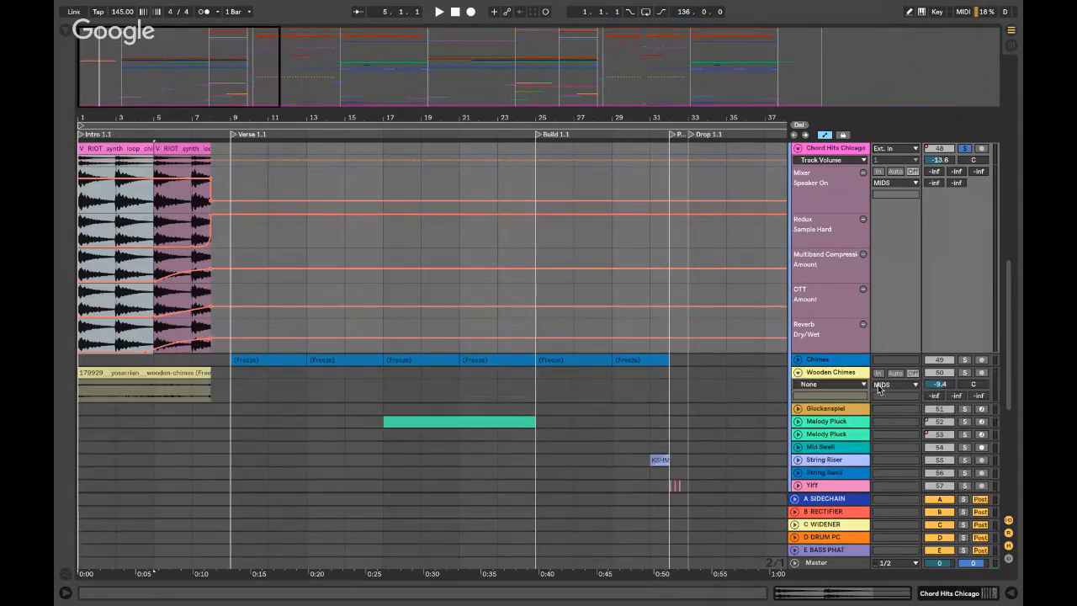
{"action": "left_click", "coordinate": [849, 377]}
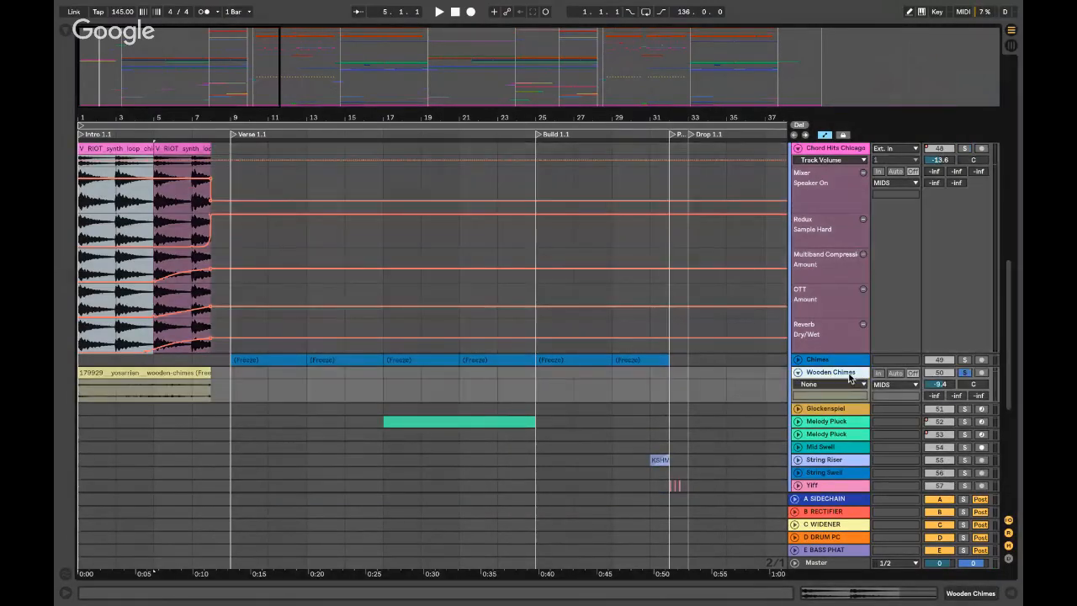
{"action": "left_click_drag", "start_coordinate": [829, 400], "coordinate": [829, 412]}
- Play the soloed V_RIOT loop from bar 7, stopping with the marker at bar 7
{"action": "key", "text": "space"}
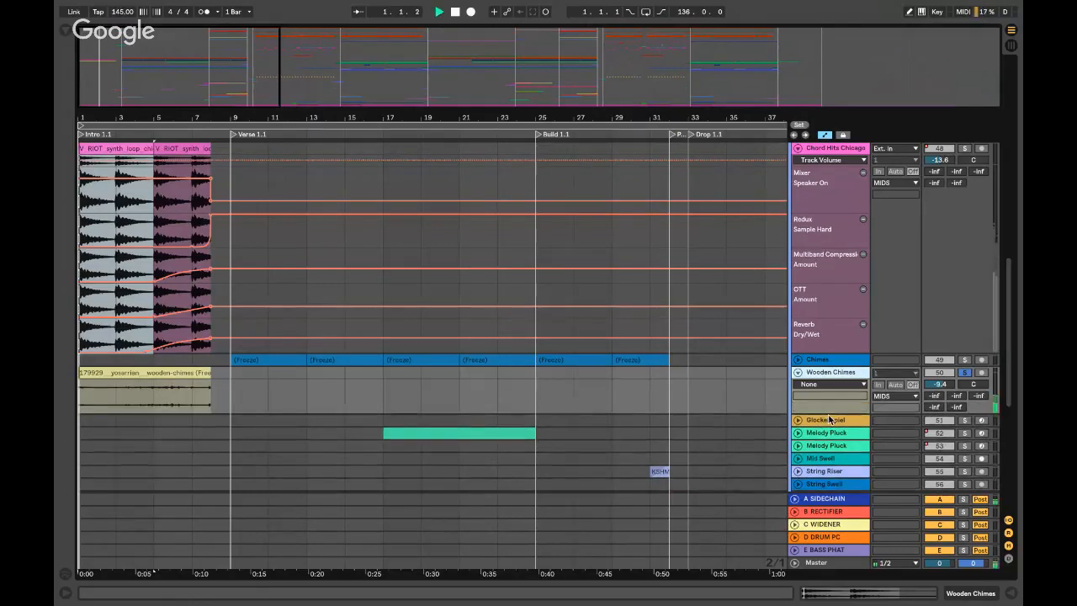
{"action": "scroll", "coordinate": [814, 295], "scroll_direction": "up", "scroll_amount": 10}
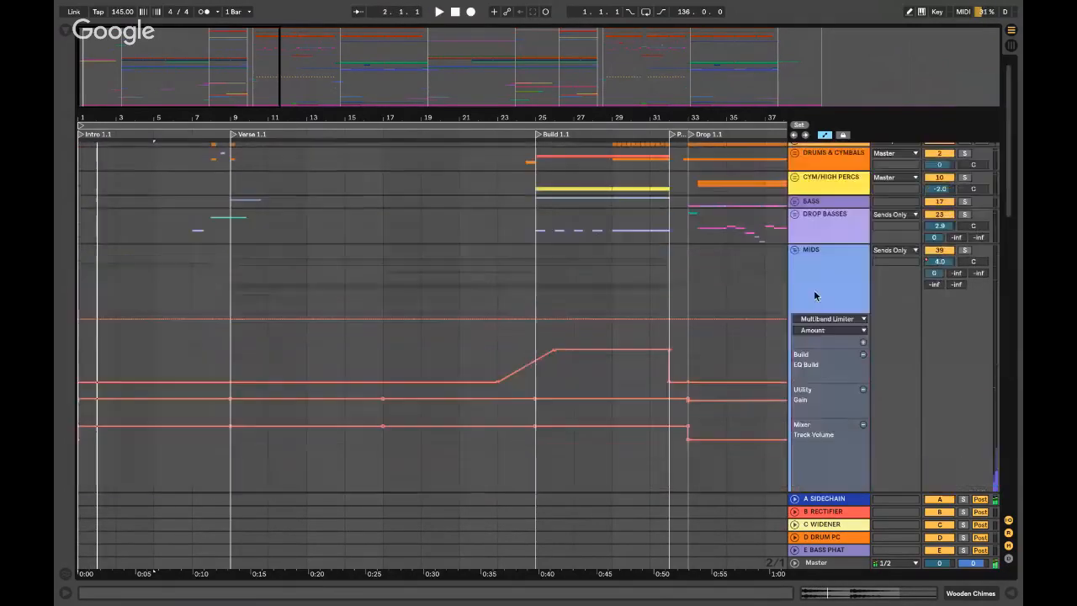
{"action": "left_click", "coordinate": [794, 250]}
{"action": "left_click", "coordinate": [192, 239]}
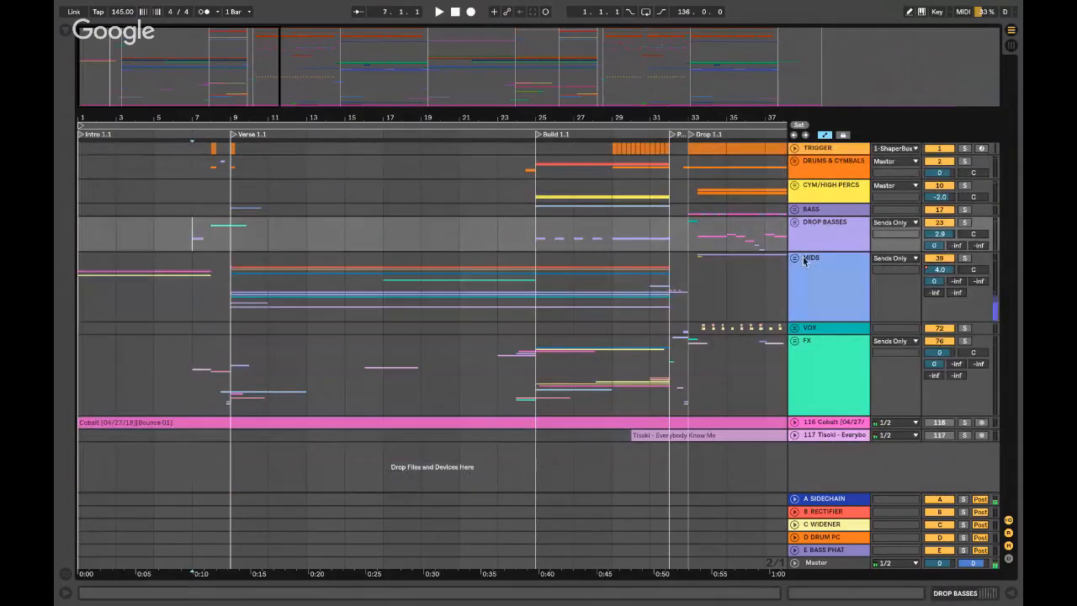
{"action": "left_click", "coordinate": [794, 257]}
{"action": "scroll", "coordinate": [191, 235], "scroll_direction": "up", "scroll_amount": 5}
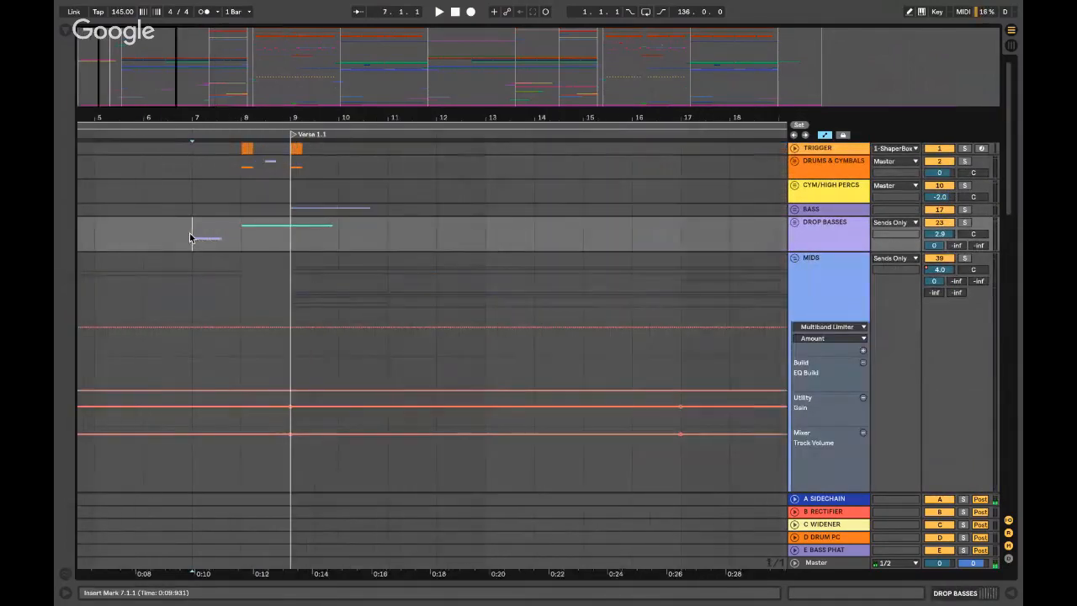
{"action": "scroll", "coordinate": [191, 233], "scroll_direction": "left", "scroll_amount": 3}
{"action": "key", "text": "space"}
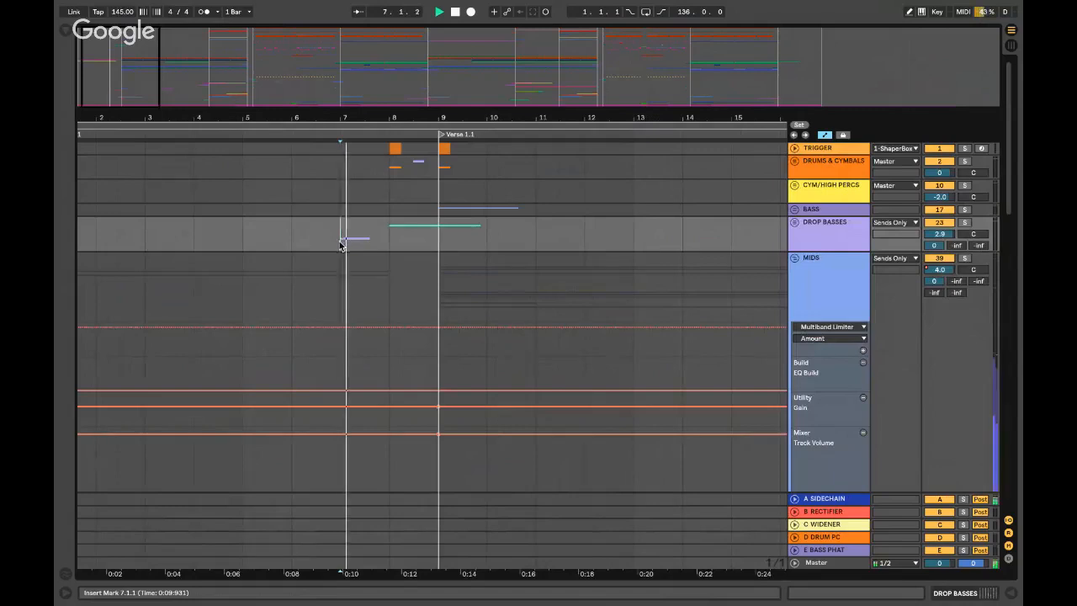
{"action": "key", "text": "space"}
{"action": "scroll", "coordinate": [342, 241], "scroll_direction": "down", "scroll_amount": 8}
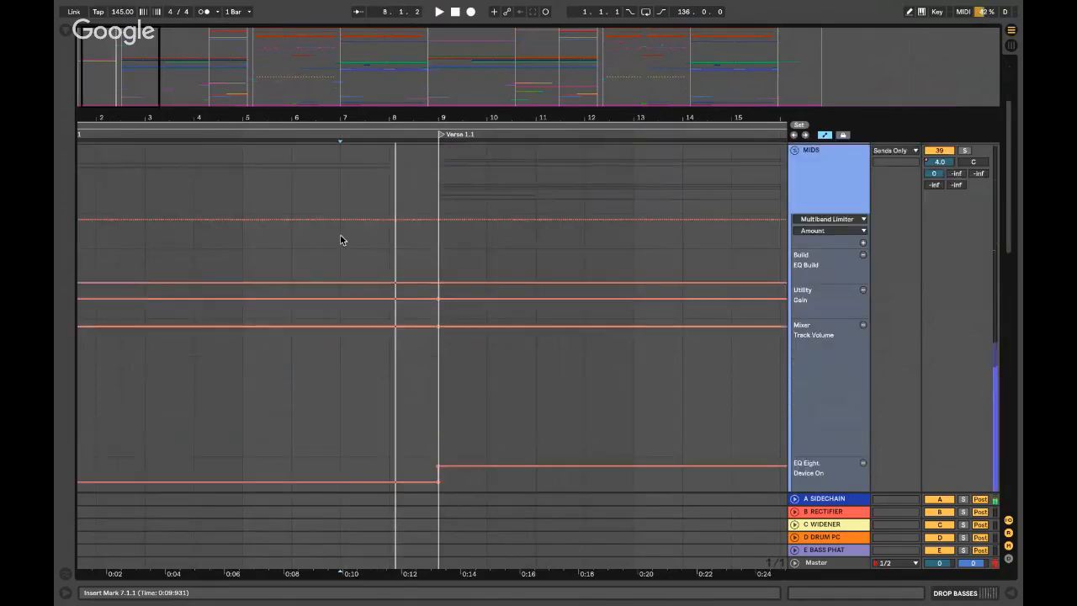
{"action": "left_click", "coordinate": [345, 344]}
{"action": "left_click", "coordinate": [341, 385]}
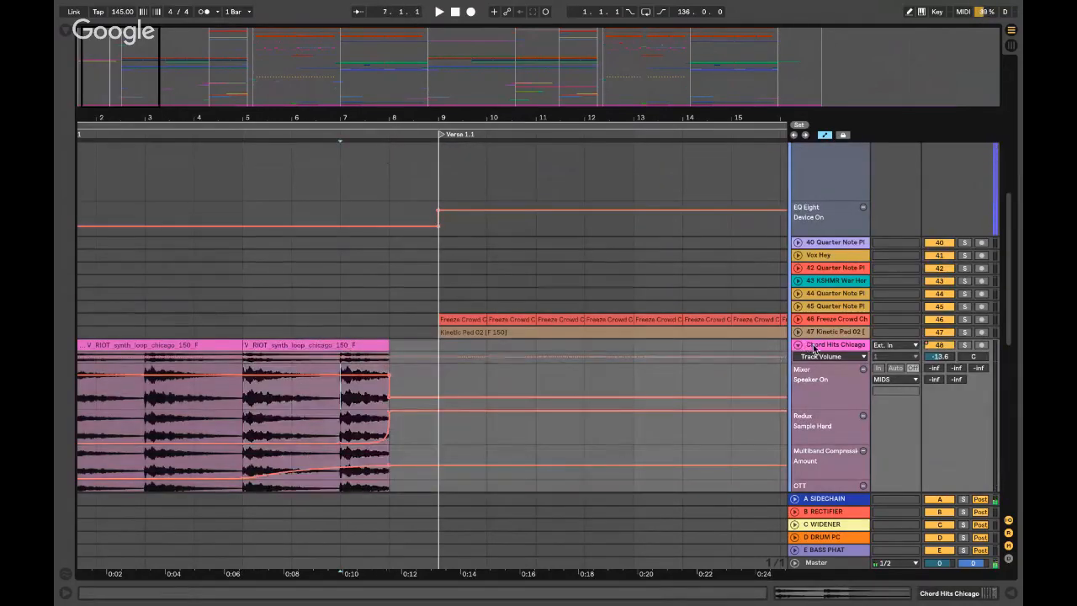
{"action": "double_click", "coordinate": [814, 344]}
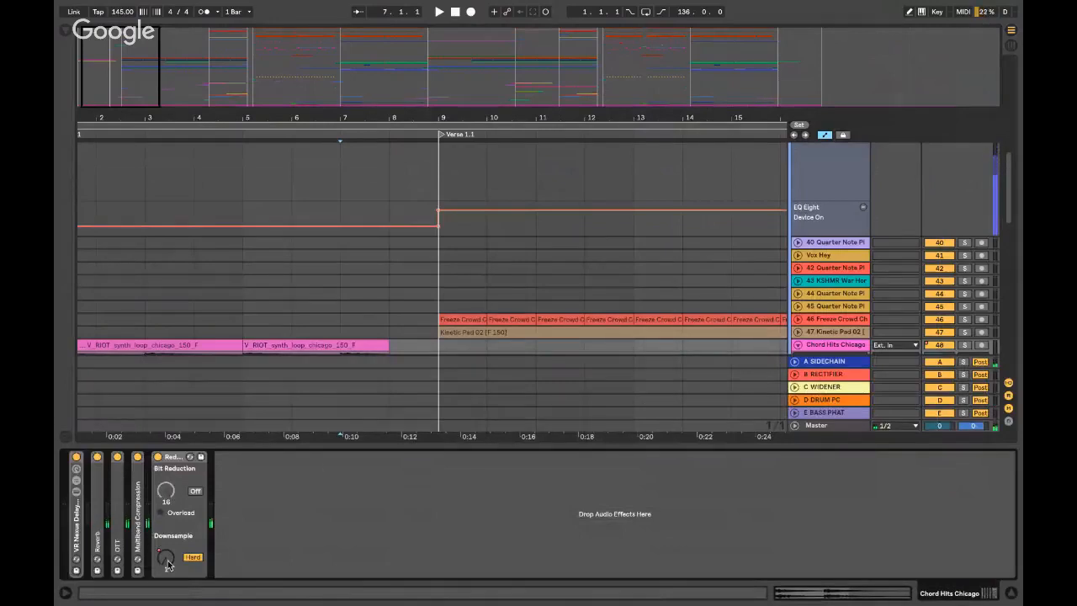
{"action": "left_click", "coordinate": [341, 306]}
{"action": "key", "text": "space"}
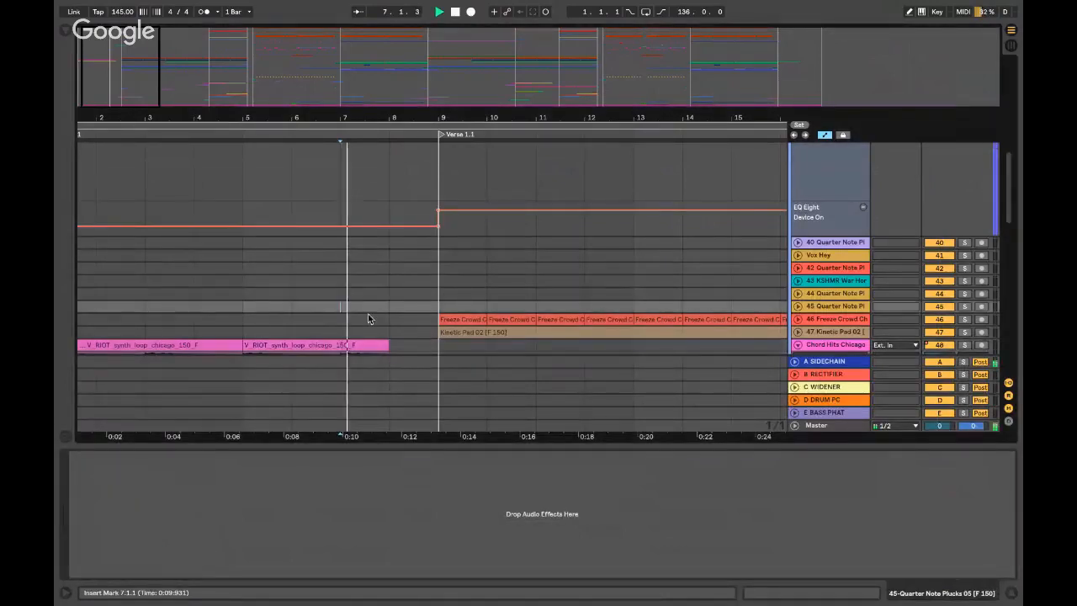
{"action": "left_click", "coordinate": [830, 345]}
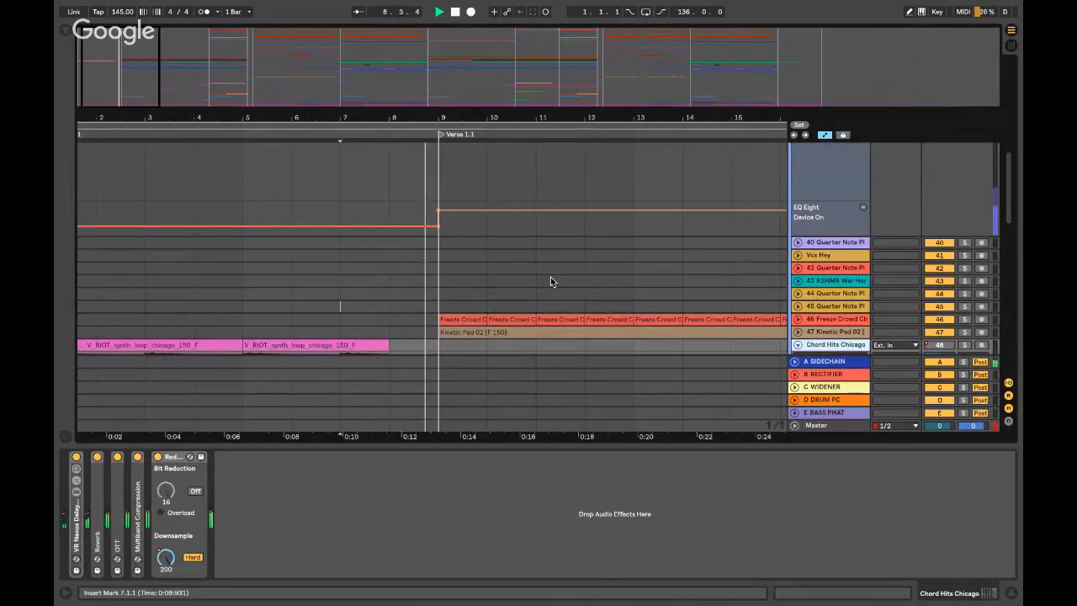
{"action": "key", "text": "space"}
{"action": "key", "text": "super+alt+l"}
- Unfold the FX group, then fold MIDS and unfold DROP BASSES
{"action": "scroll", "coordinate": [365, 307], "scroll_direction": "down", "scroll_amount": 10}
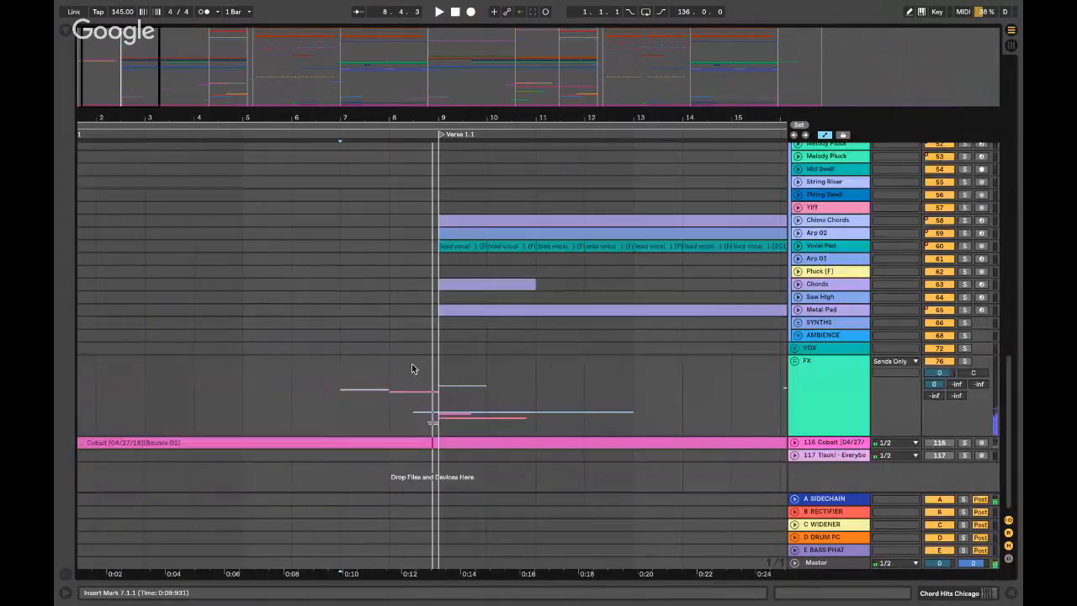
{"action": "left_click", "coordinate": [858, 396]}
{"action": "left_click", "coordinate": [793, 361]}
{"action": "scroll", "coordinate": [832, 362], "scroll_direction": "down", "scroll_amount": 8}
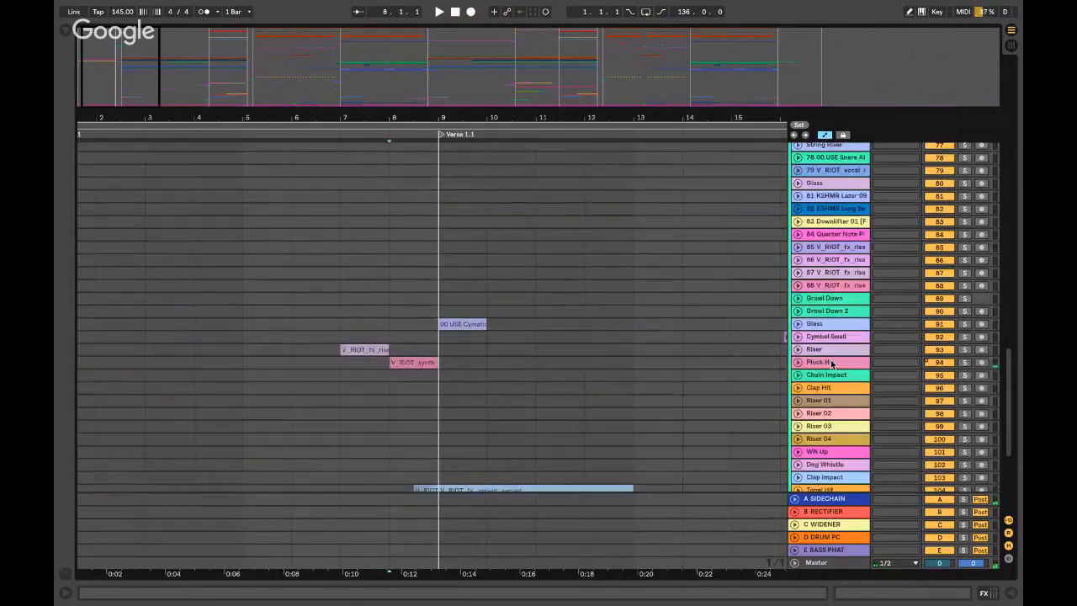
{"action": "scroll", "coordinate": [832, 360], "scroll_direction": "up", "scroll_amount": 20}
{"action": "left_click", "coordinate": [794, 259]}
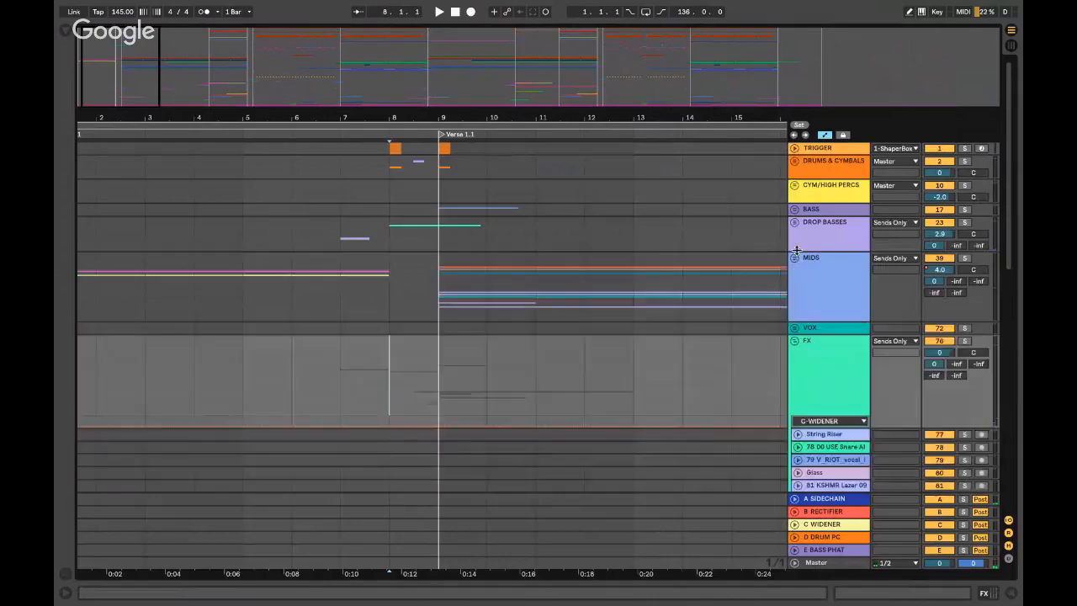
{"action": "left_click", "coordinate": [795, 223]}
{"action": "scroll", "coordinate": [389, 299], "scroll_direction": "down", "scroll_amount": 3}
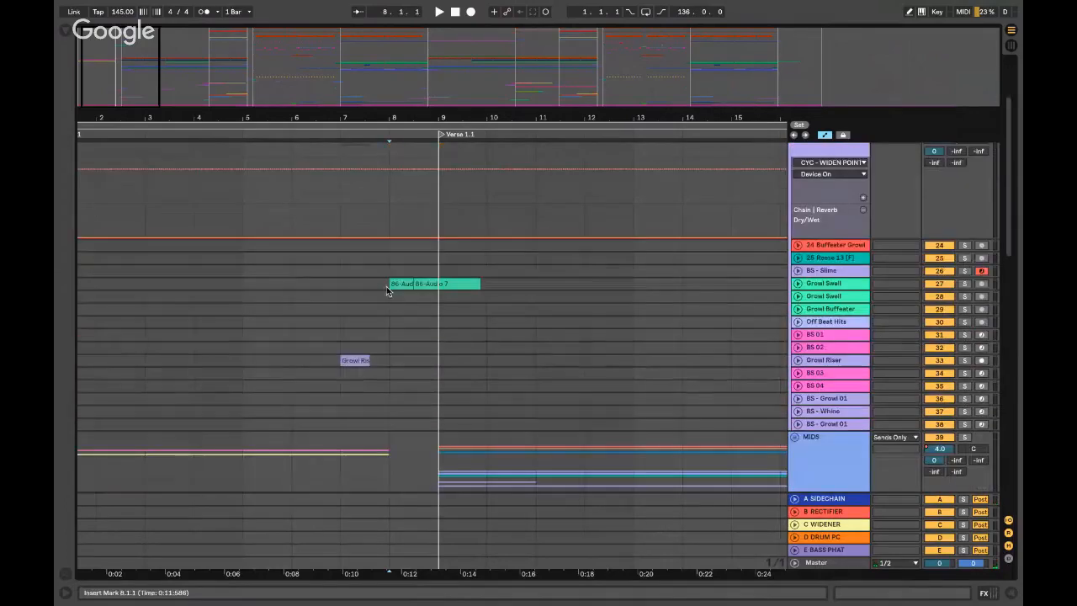
- Solo Growl Swell, play its 86-Audio clip from bar 8, then select the DROP BASSES group
{"action": "left_click", "coordinate": [798, 284]}
{"action": "scroll", "coordinate": [387, 286], "scroll_direction": "up", "scroll_amount": 5}
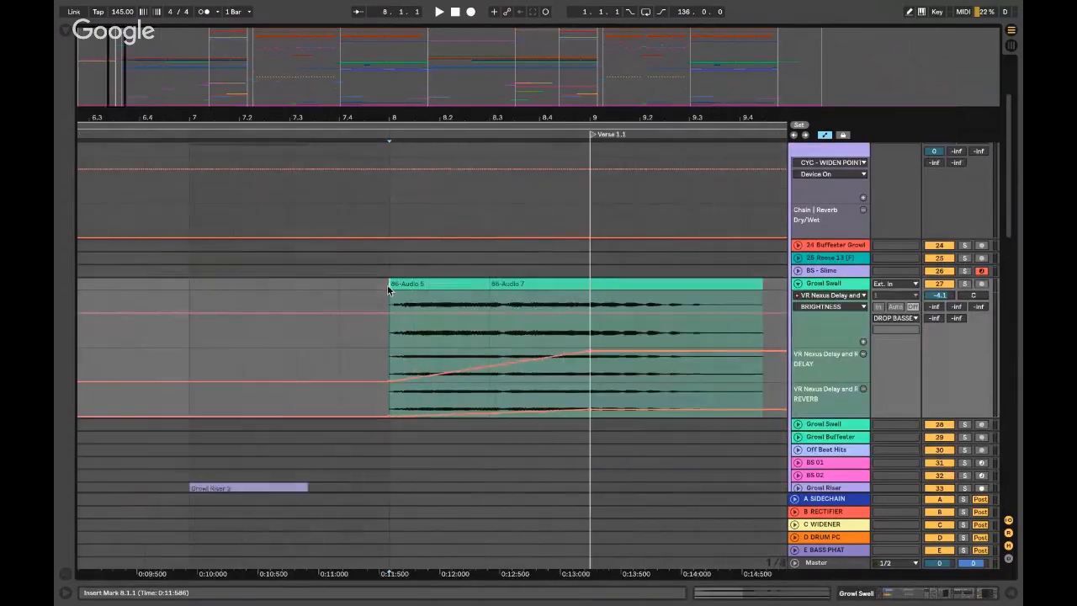
{"action": "left_click", "coordinate": [964, 283]}
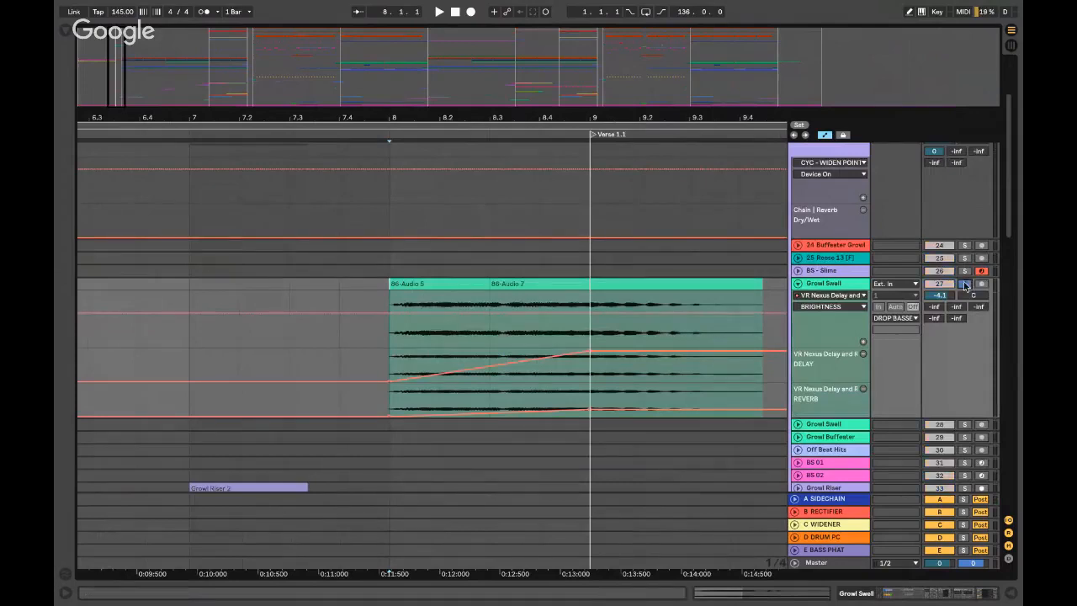
{"action": "key", "text": "space"}
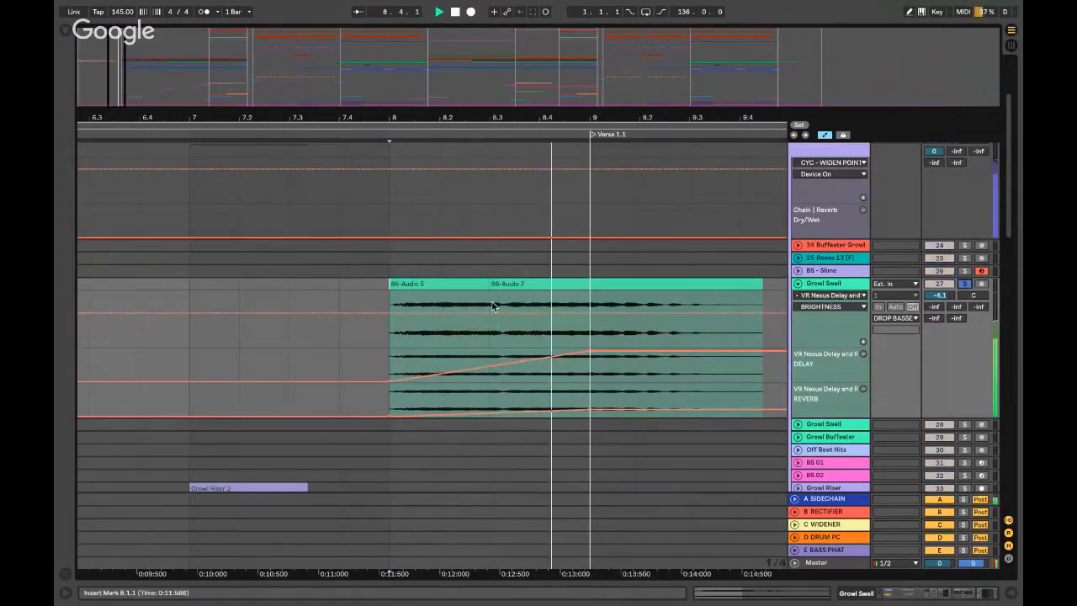
{"action": "left_click", "coordinate": [392, 297]}
{"action": "key", "text": "minus"}
{"action": "key", "text": "minus"}
{"action": "key", "text": "minus"}
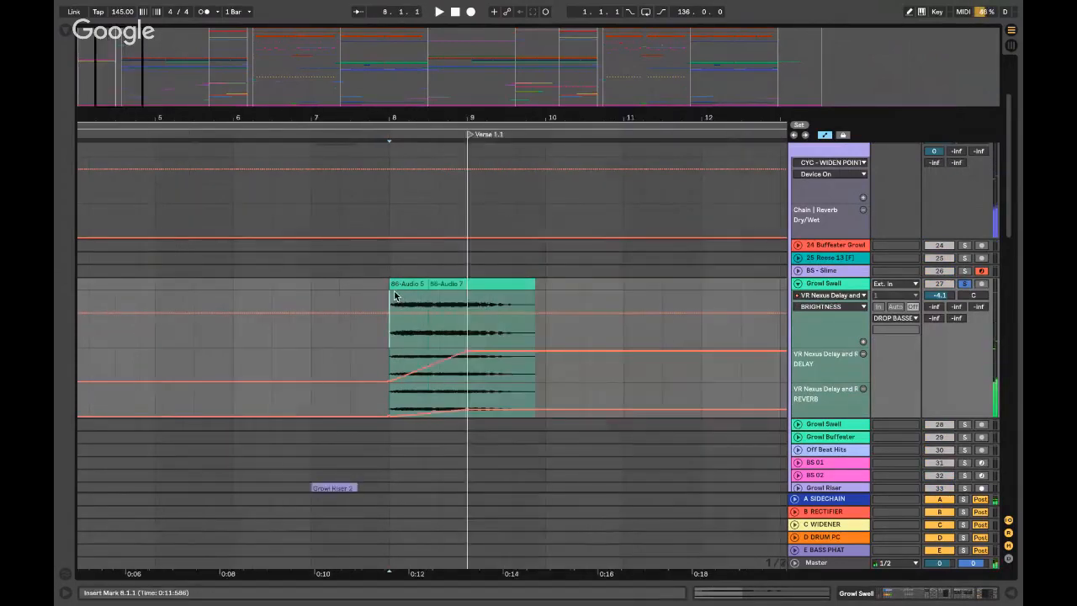
{"action": "left_click", "coordinate": [836, 287]}
{"action": "scroll", "coordinate": [834, 250], "scroll_direction": "up", "scroll_amount": 2}
{"action": "left_click", "coordinate": [823, 217]}
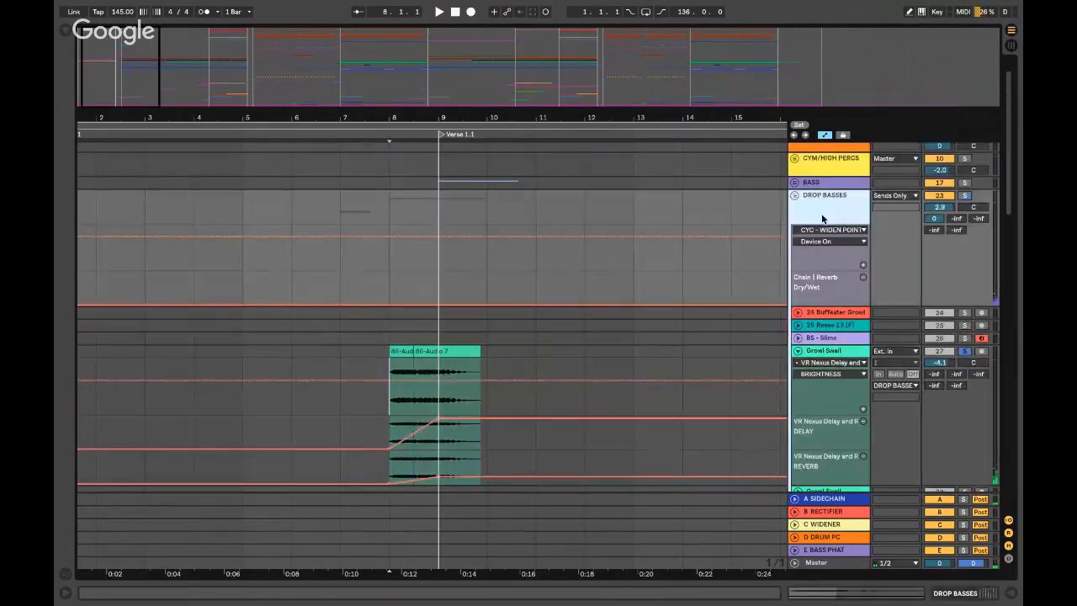
{"action": "scroll", "coordinate": [804, 379], "scroll_direction": "up", "scroll_amount": 1}
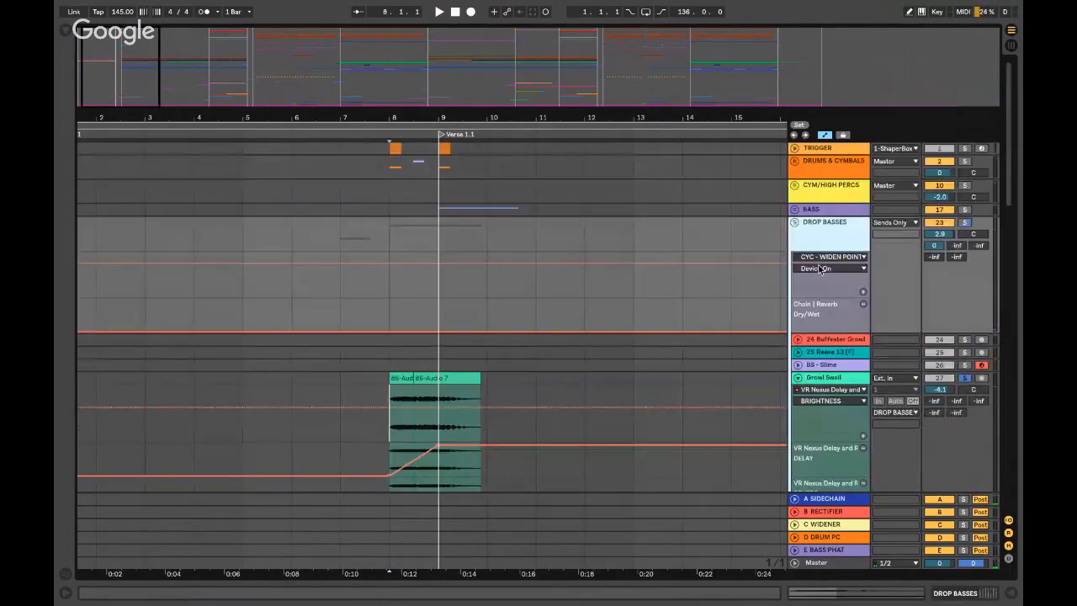
- Show the DROP BASSES device chain and the Browser, clear its search, then switch to the desktop
{"action": "double_click", "coordinate": [822, 236]}
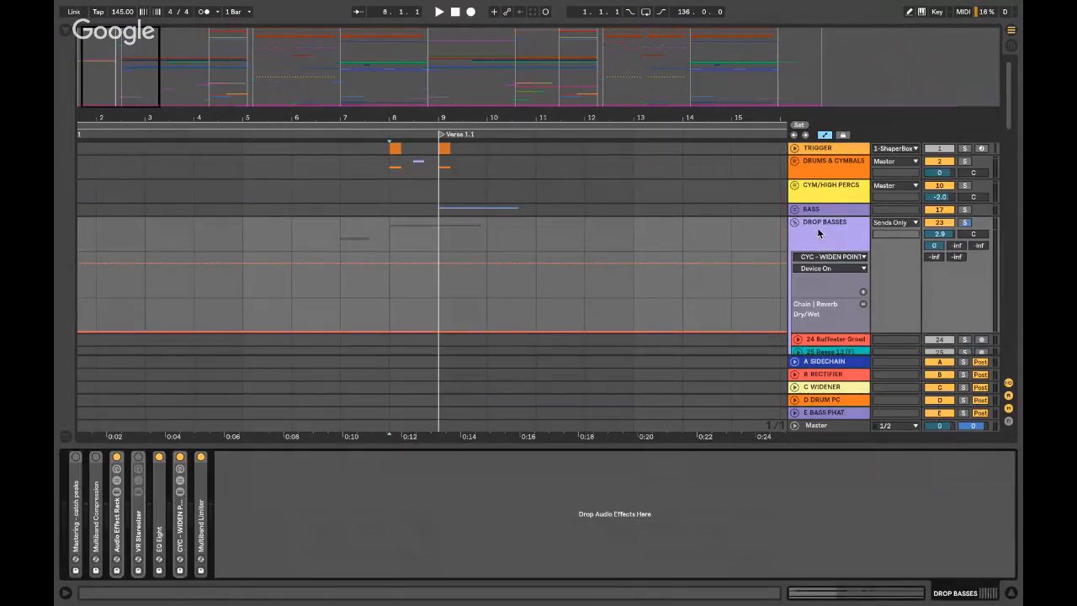
{"action": "key", "text": "ctrl+alt+b"}
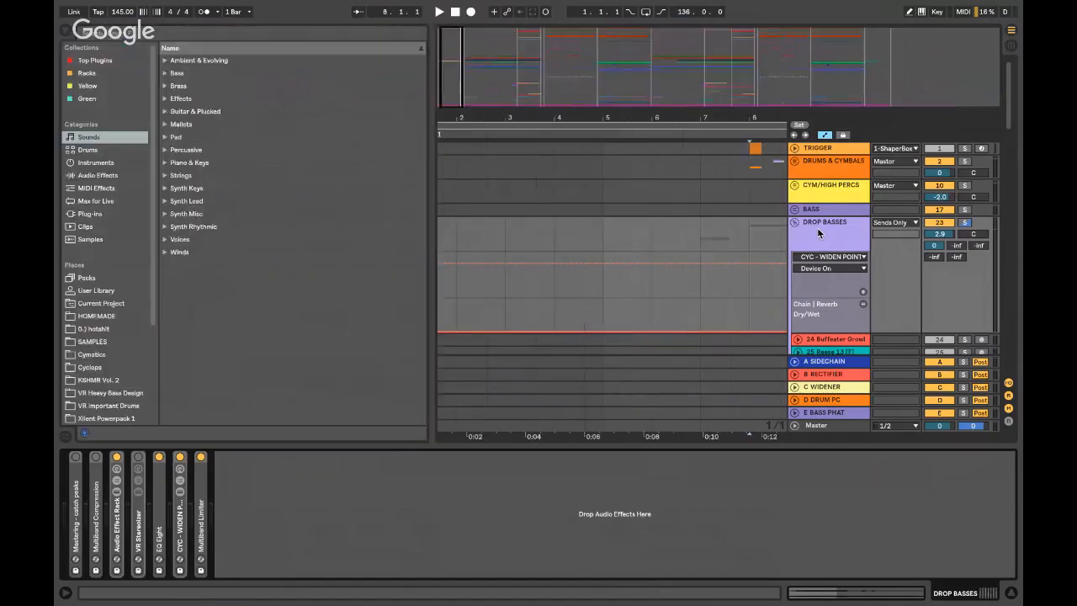
{"action": "left_click", "coordinate": [156, 31]}
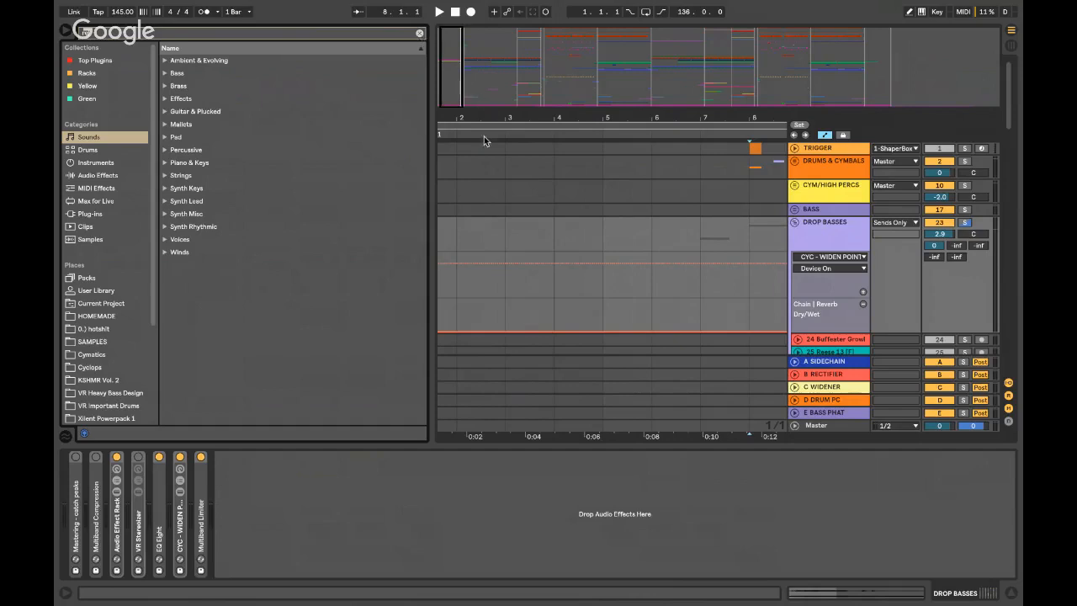
{"action": "left_click", "coordinate": [420, 34]}
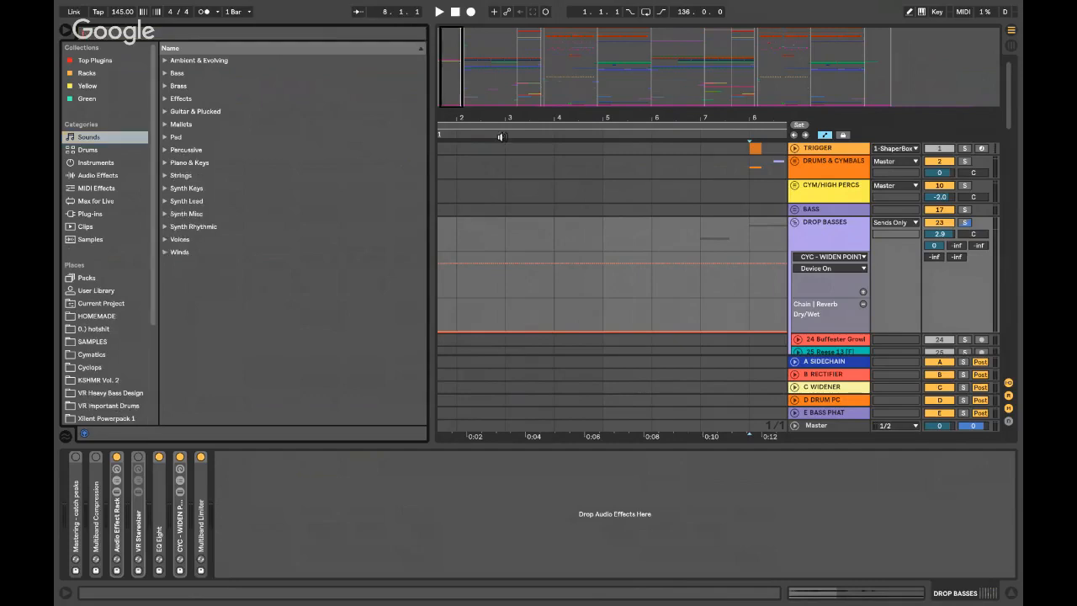
{"action": "key", "text": "ctrl+Left"}
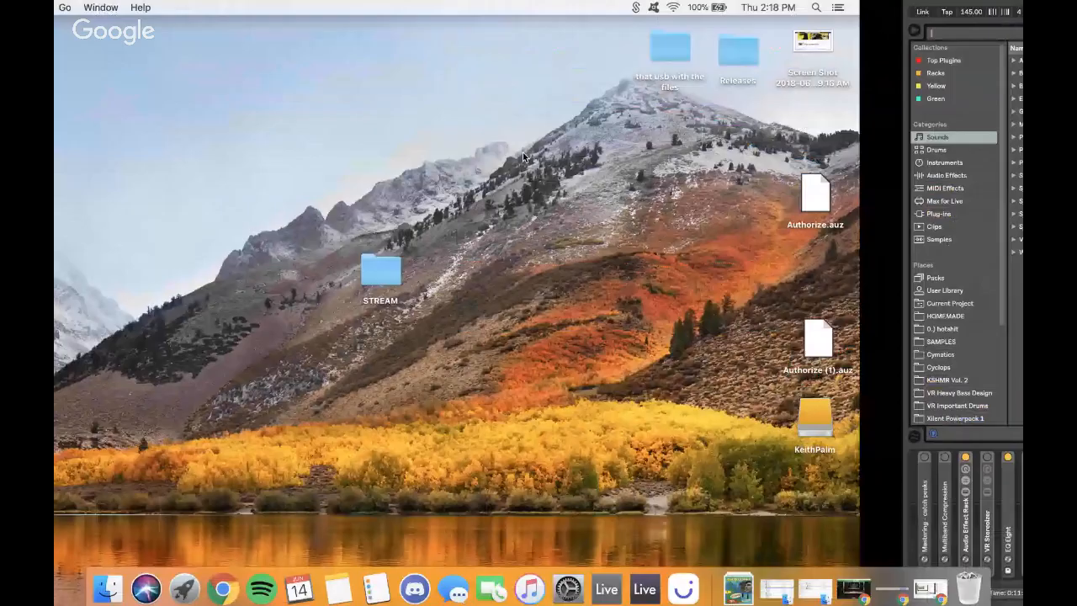
- Restore Chrome and scroll through the YouTube stream page and top chat, then put it away
{"action": "left_click", "coordinate": [929, 589]}
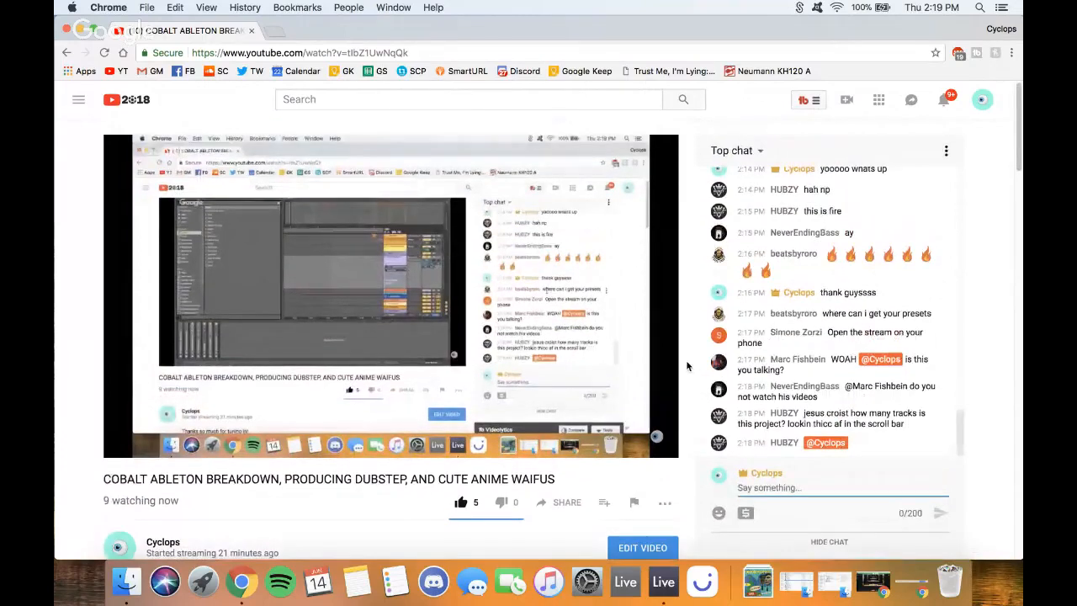
{"action": "scroll", "coordinate": [681, 367], "scroll_direction": "down", "scroll_amount": 10}
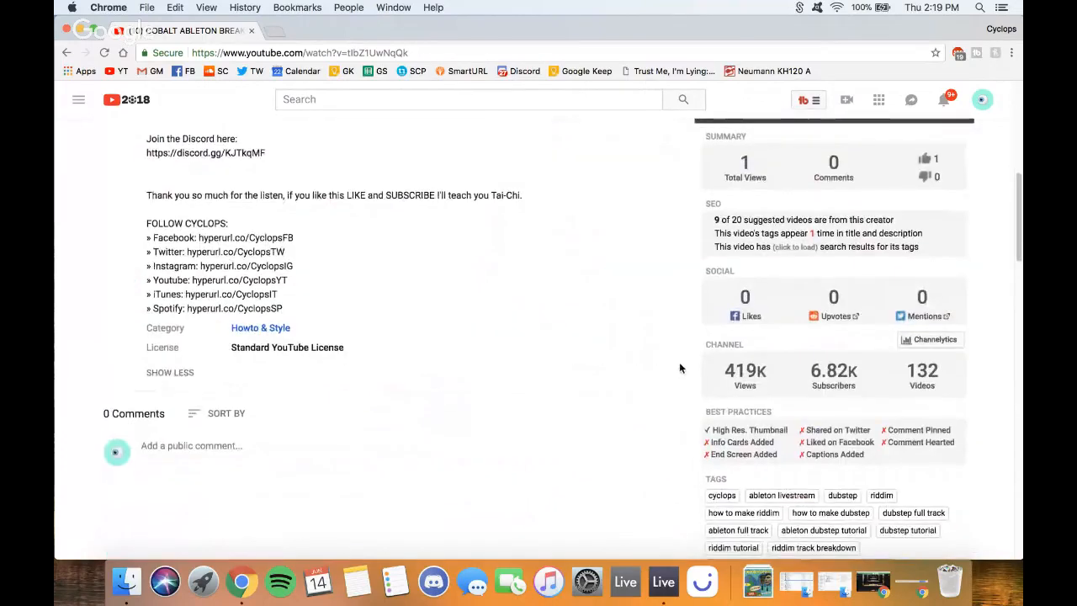
{"action": "scroll", "coordinate": [688, 361], "scroll_direction": "up", "scroll_amount": 10}
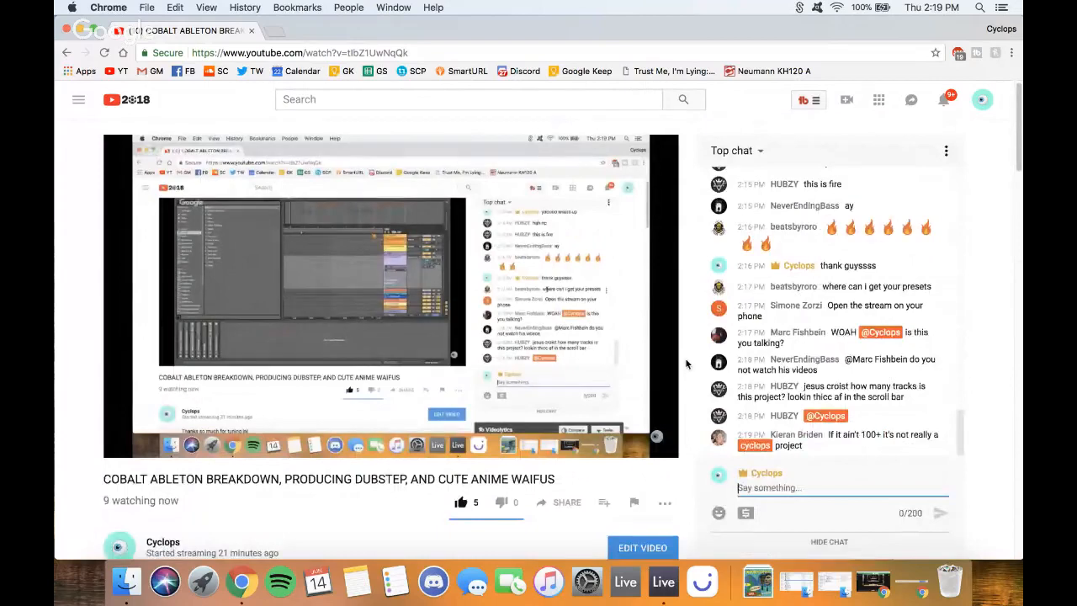
{"action": "scroll", "coordinate": [686, 363], "scroll_direction": "down", "scroll_amount": 1}
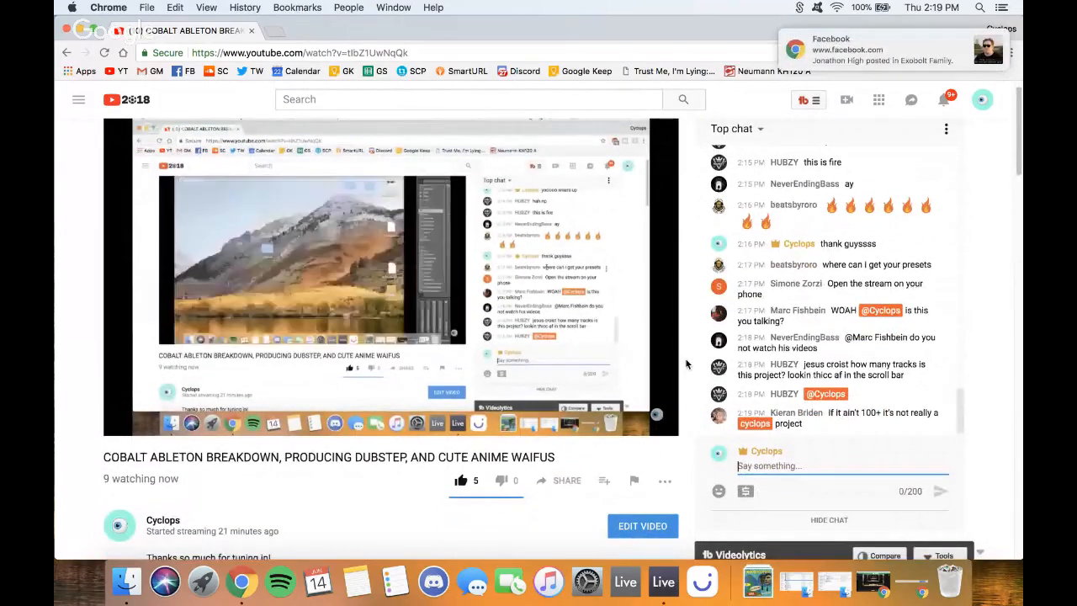
{"action": "scroll", "coordinate": [685, 363], "scroll_direction": "down", "scroll_amount": 1}
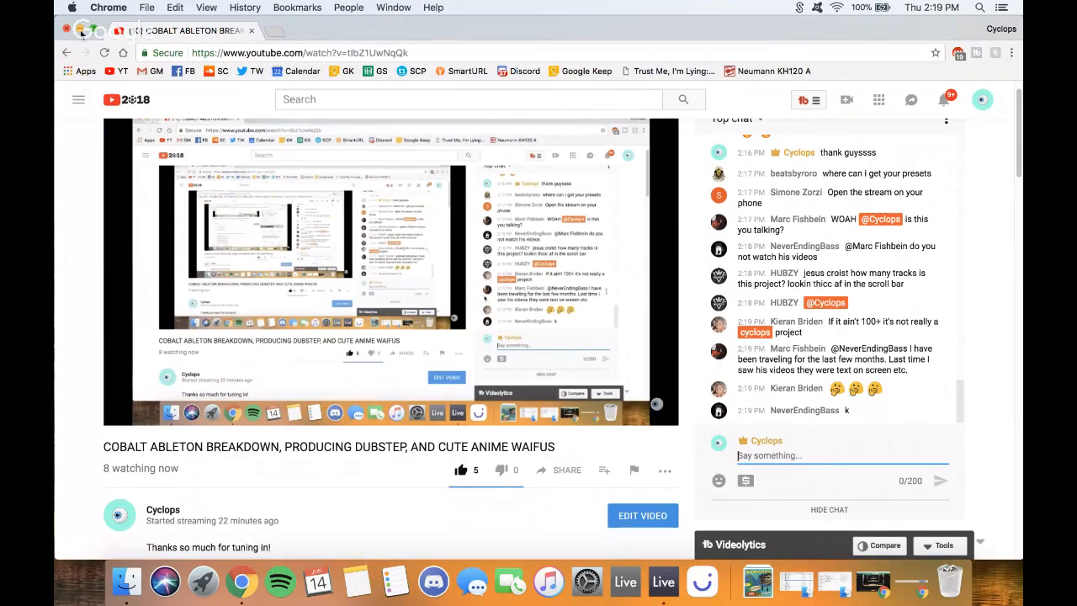
{"action": "left_click", "coordinate": [82, 32]}
- Return to Live and hide the device panel and the Browser
{"action": "key", "text": "ctrl+Right"}
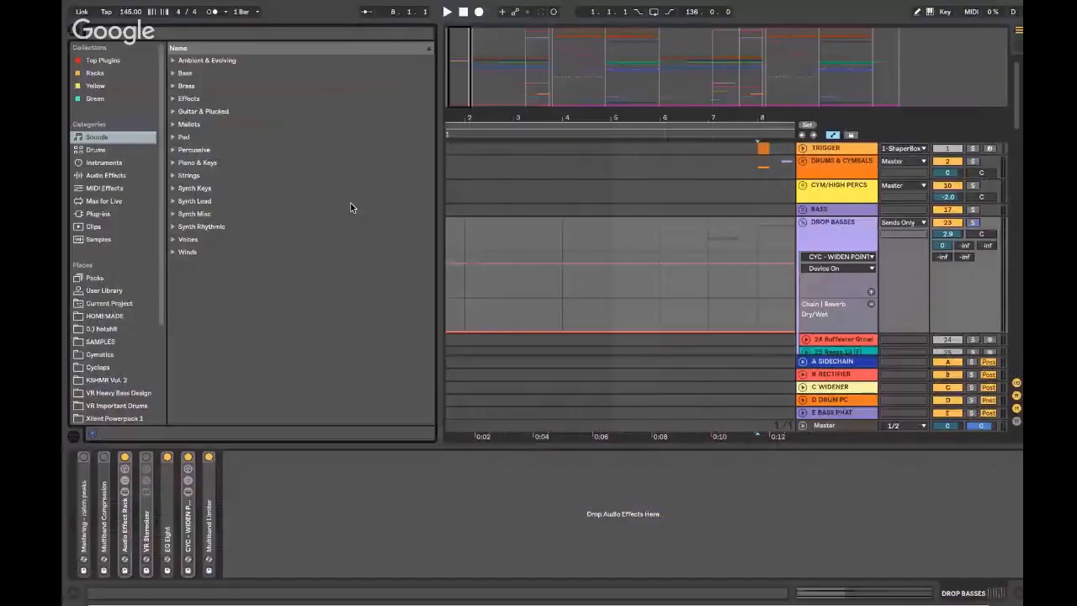
{"action": "left_click", "coordinate": [601, 227]}
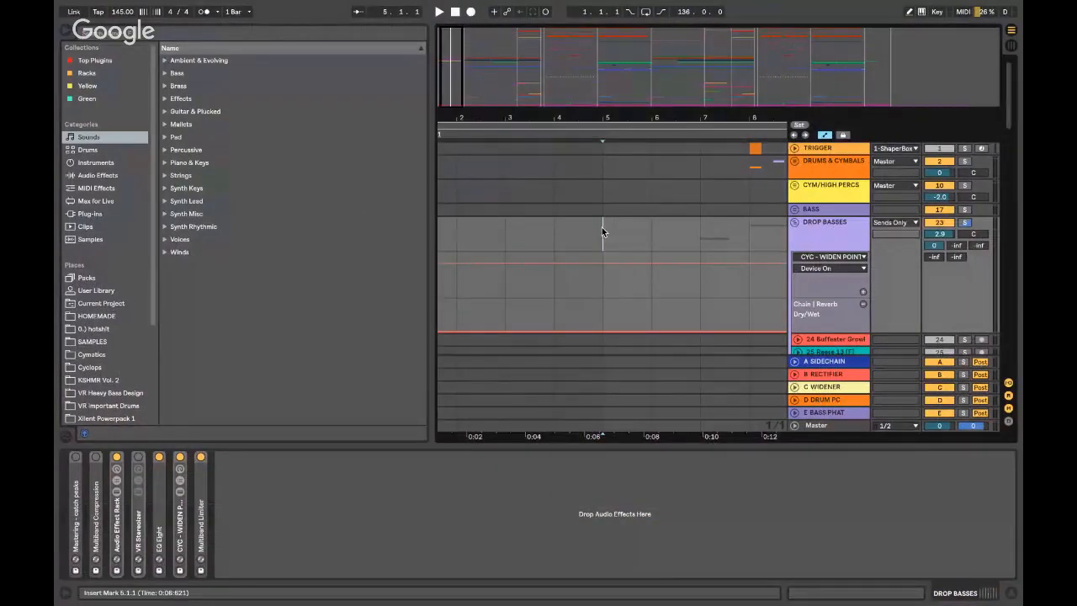
{"action": "key", "text": "alt+super+l"}
{"action": "key", "text": "alt+super+b"}
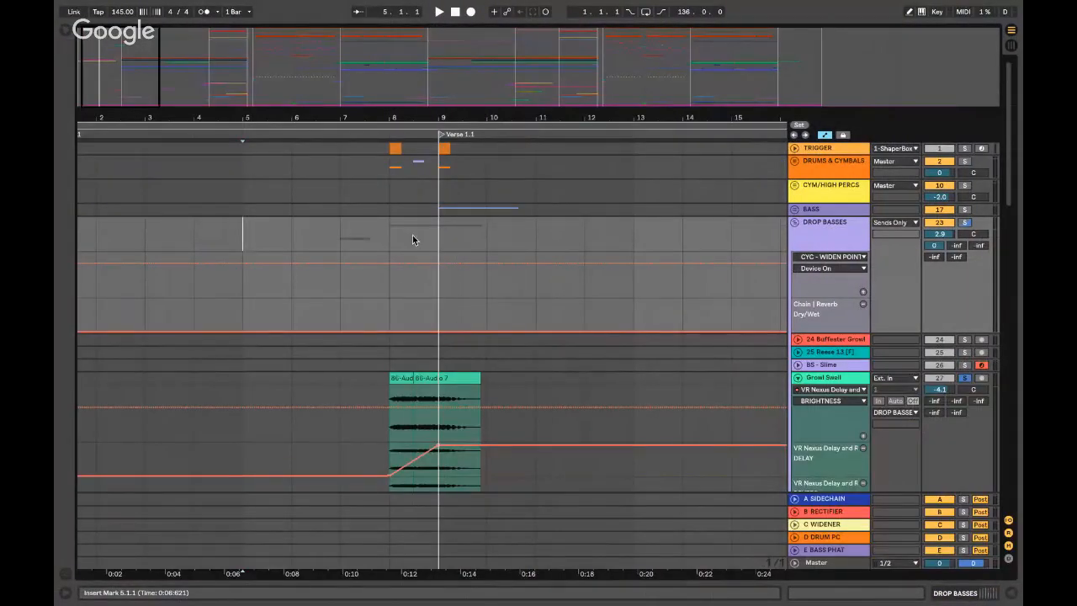
{"action": "scroll", "coordinate": [388, 291], "scroll_direction": "down", "scroll_amount": 3}
- Open Growl Swell's effect chain and collapse VR Nexus Delay and Multiband Compression
{"action": "left_click", "coordinate": [389, 333]}
{"action": "double_click", "coordinate": [823, 338]}
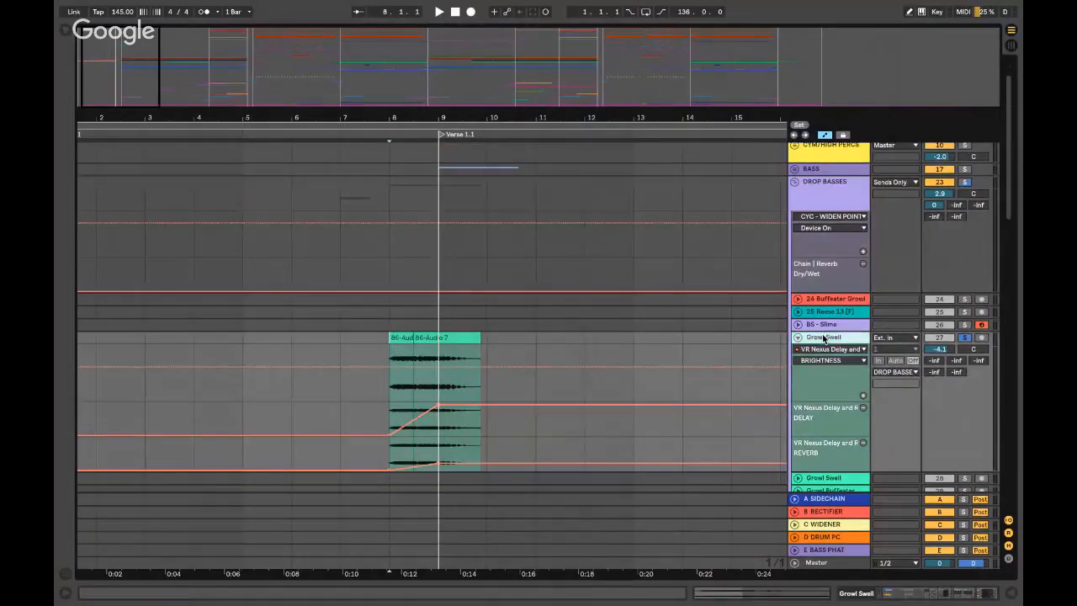
{"action": "left_click", "coordinate": [158, 459]}
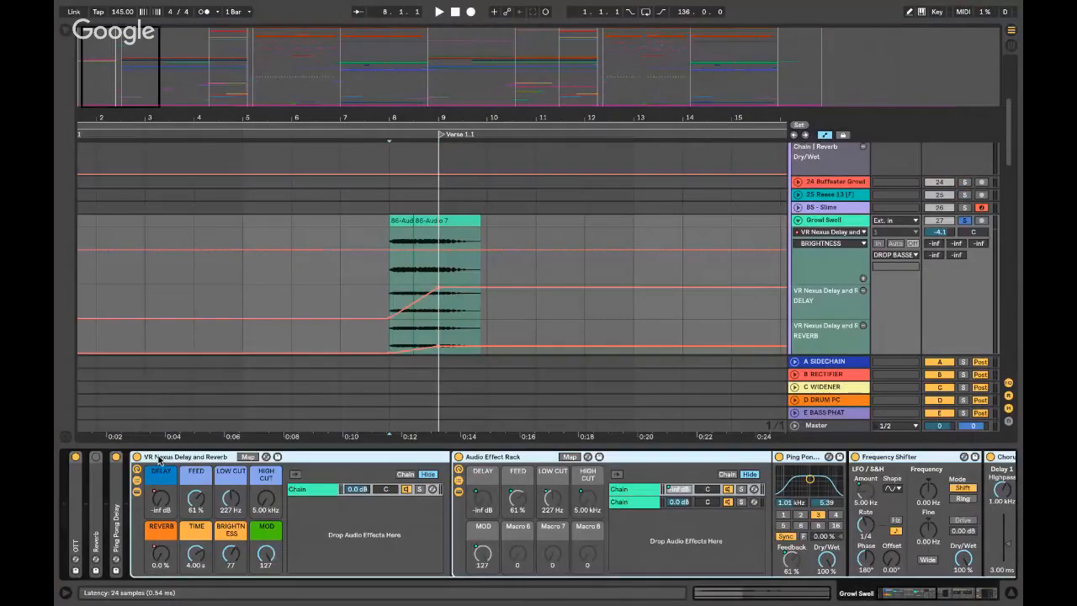
{"action": "double_click", "coordinate": [158, 458]}
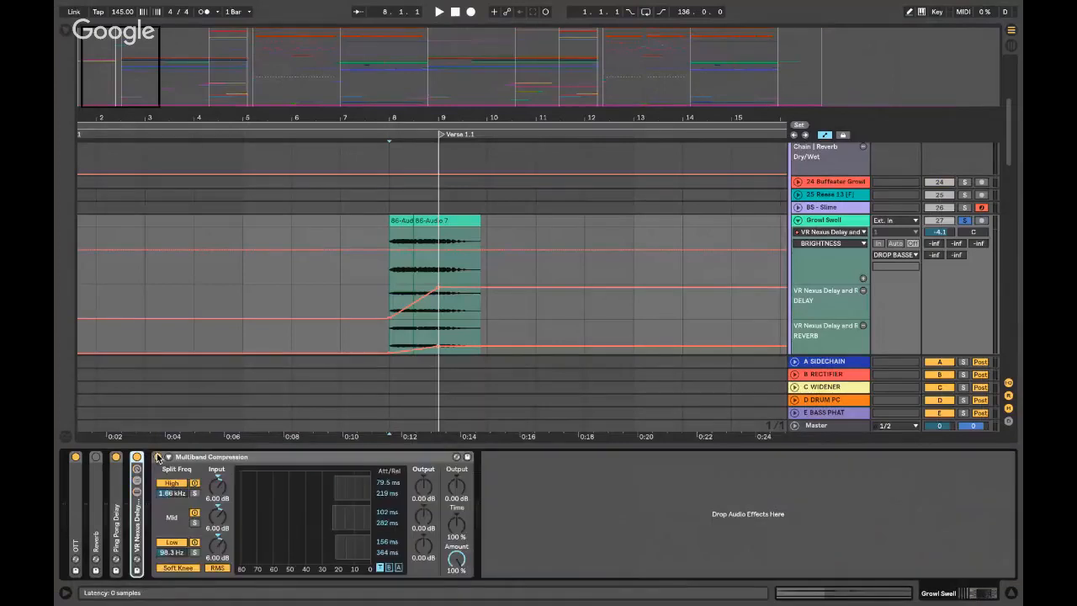
{"action": "double_click", "coordinate": [195, 456]}
{"action": "left_click", "coordinate": [380, 223]}
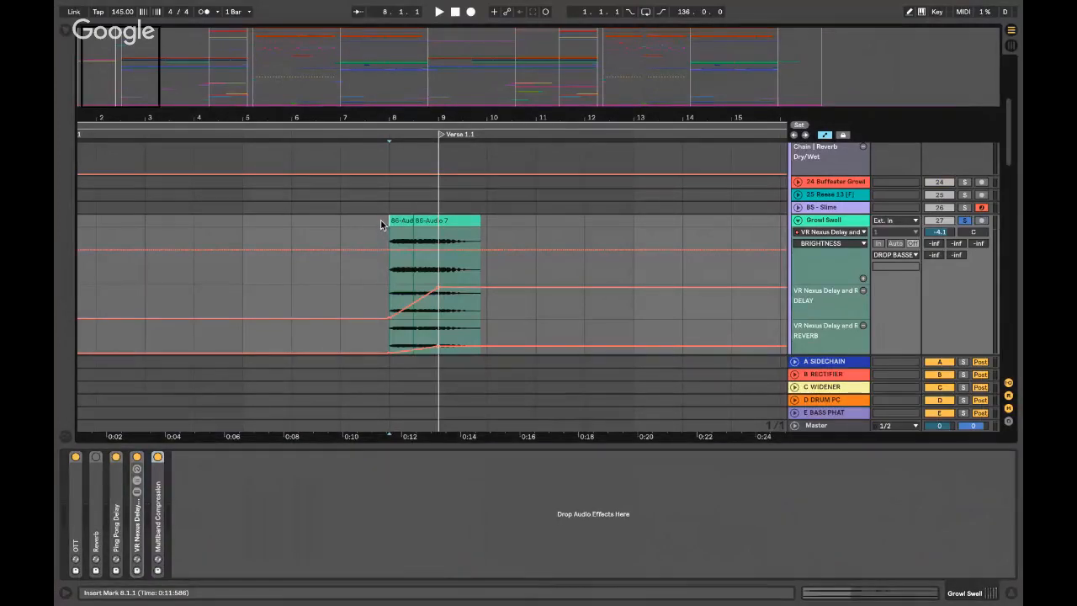
{"action": "scroll", "coordinate": [387, 226], "scroll_direction": "left", "scroll_amount": 2}
{"action": "scroll", "coordinate": [387, 226], "scroll_direction": "up", "scroll_amount": 1}
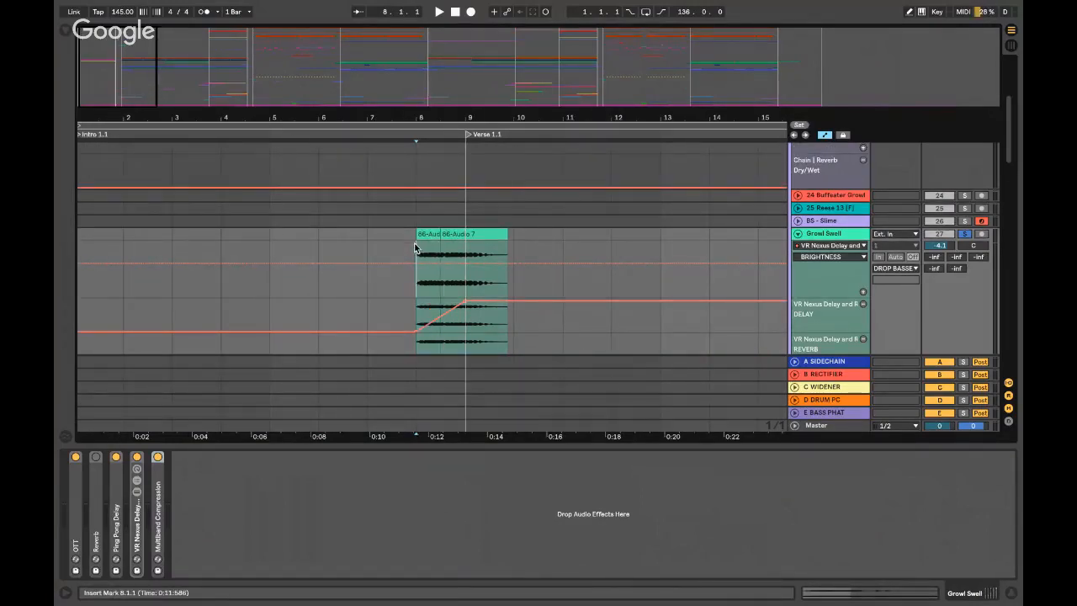
{"action": "scroll", "coordinate": [416, 244], "scroll_direction": "up", "scroll_amount": 3}
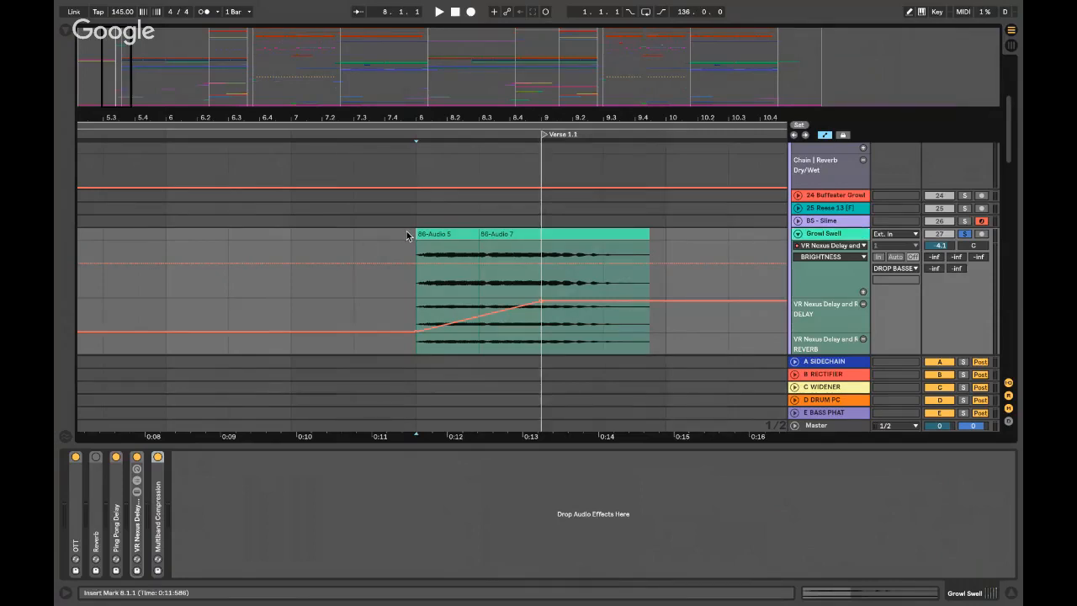
{"action": "scroll", "coordinate": [406, 231], "scroll_direction": "down", "scroll_amount": 3}
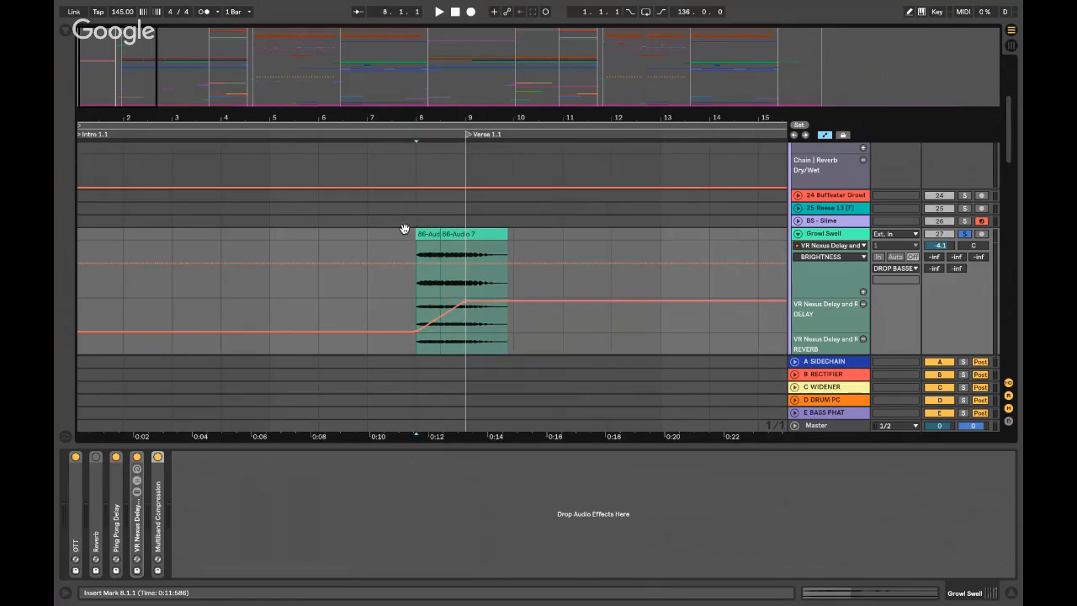
{"action": "key", "text": "alt+super+l"}
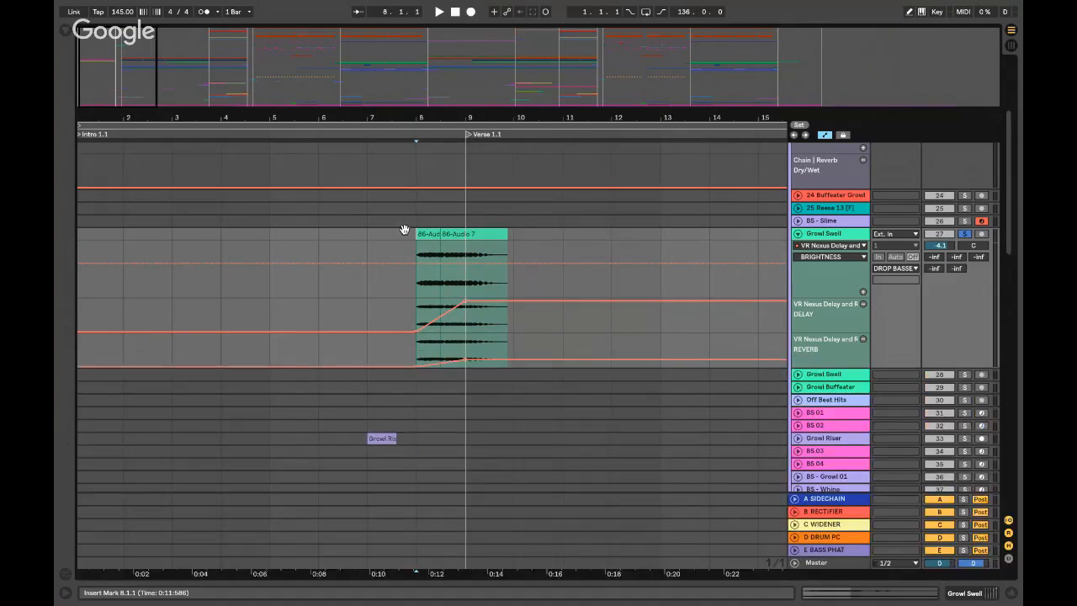
{"action": "left_click", "coordinate": [961, 239]}
{"action": "key", "text": "space"}
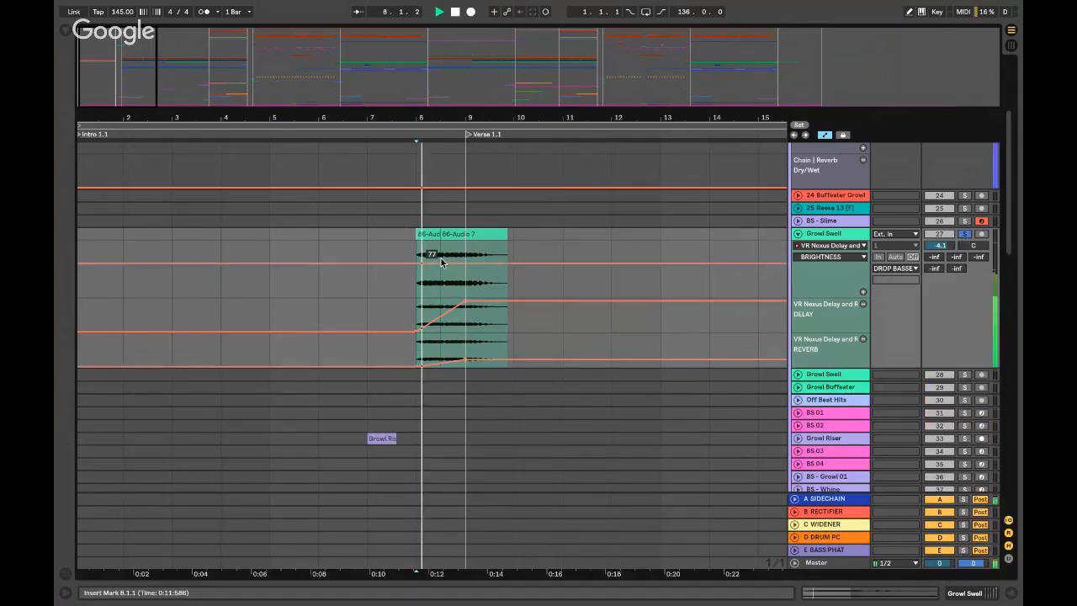
{"action": "left_click", "coordinate": [965, 238]}
{"action": "key", "text": "space"}
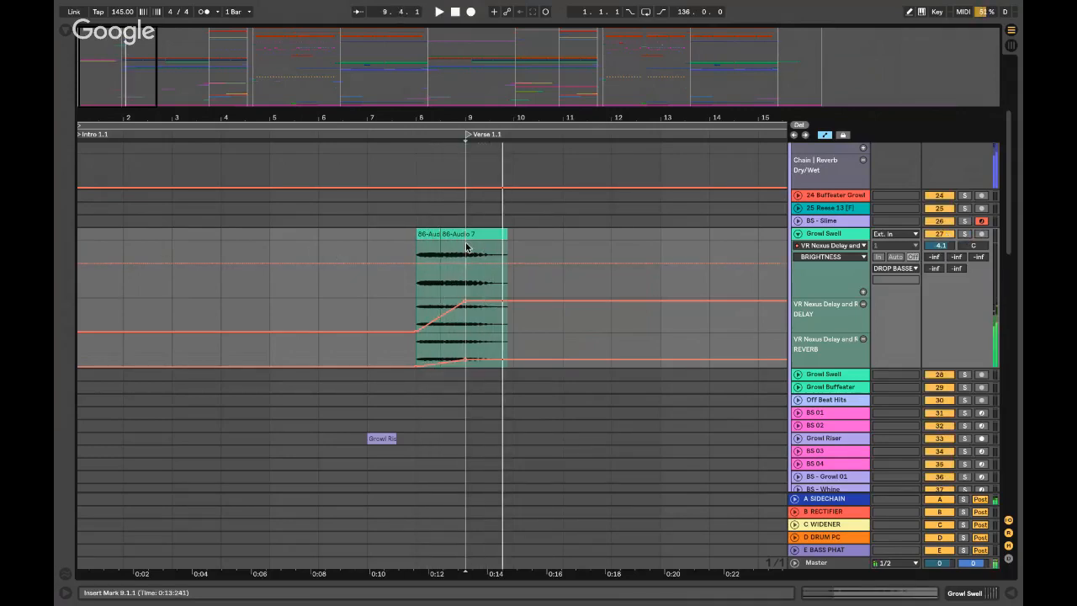
{"action": "double_click", "coordinate": [844, 233]}
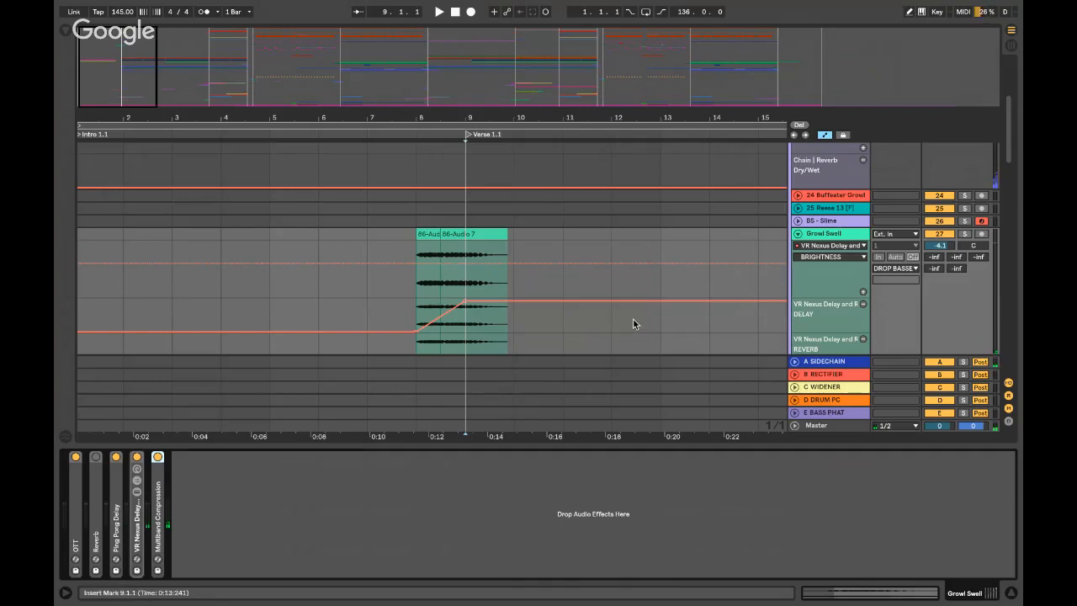
{"action": "key", "text": "super+alt+l"}
- Collapse the DROP BASSES group and expand the MIDS group, auditioning playback from bar 9
{"action": "scroll", "coordinate": [632, 319], "scroll_direction": "up", "scroll_amount": 4}
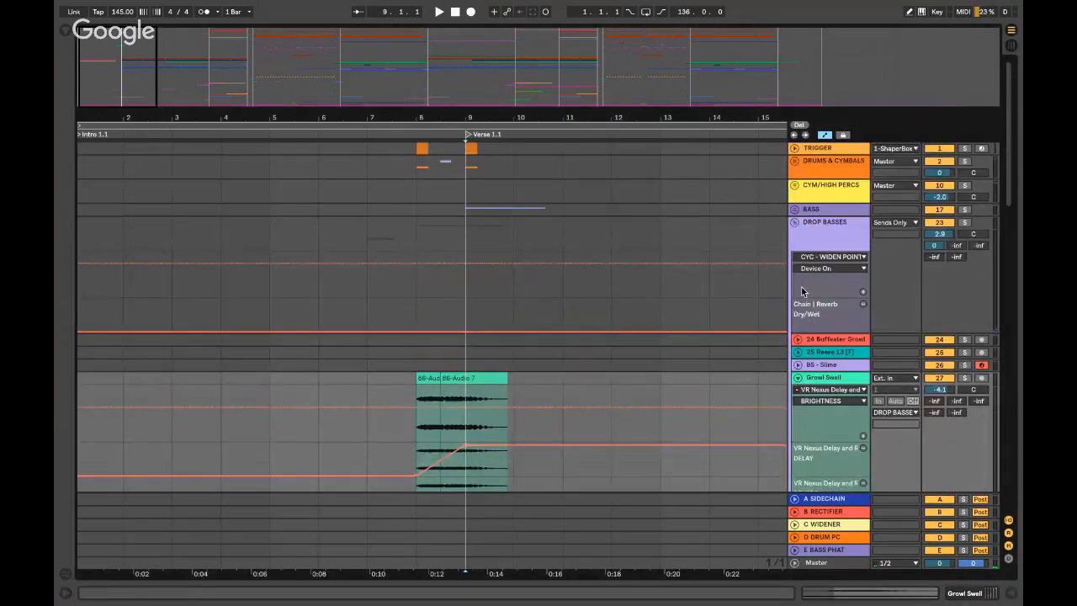
{"action": "left_click", "coordinate": [794, 222]}
{"action": "key", "text": "space"}
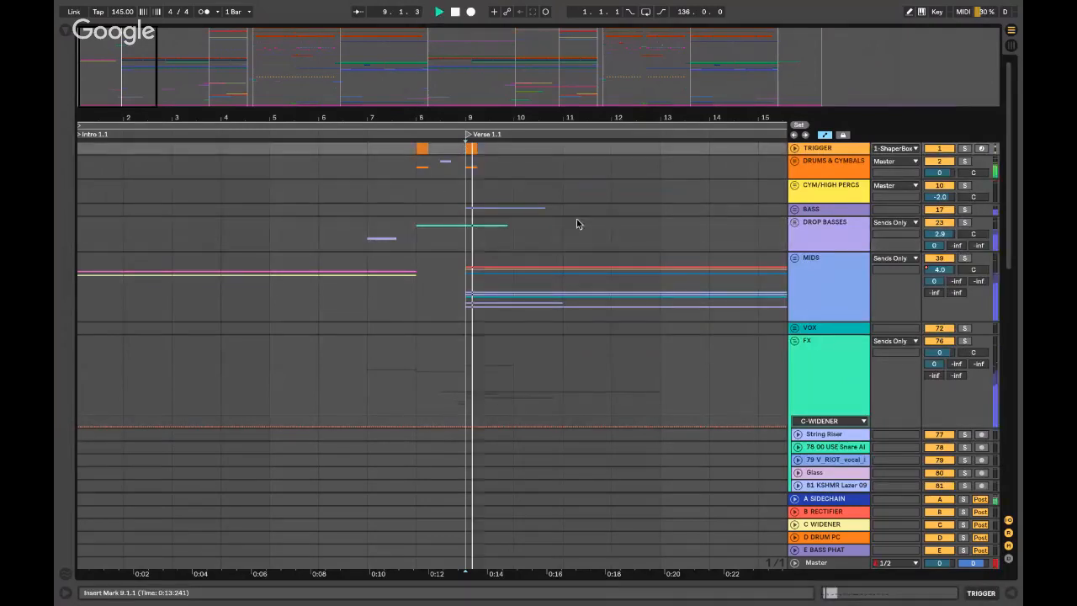
{"action": "scroll", "coordinate": [518, 279], "scroll_direction": "right", "scroll_amount": 1}
{"action": "left_click", "coordinate": [793, 258]}
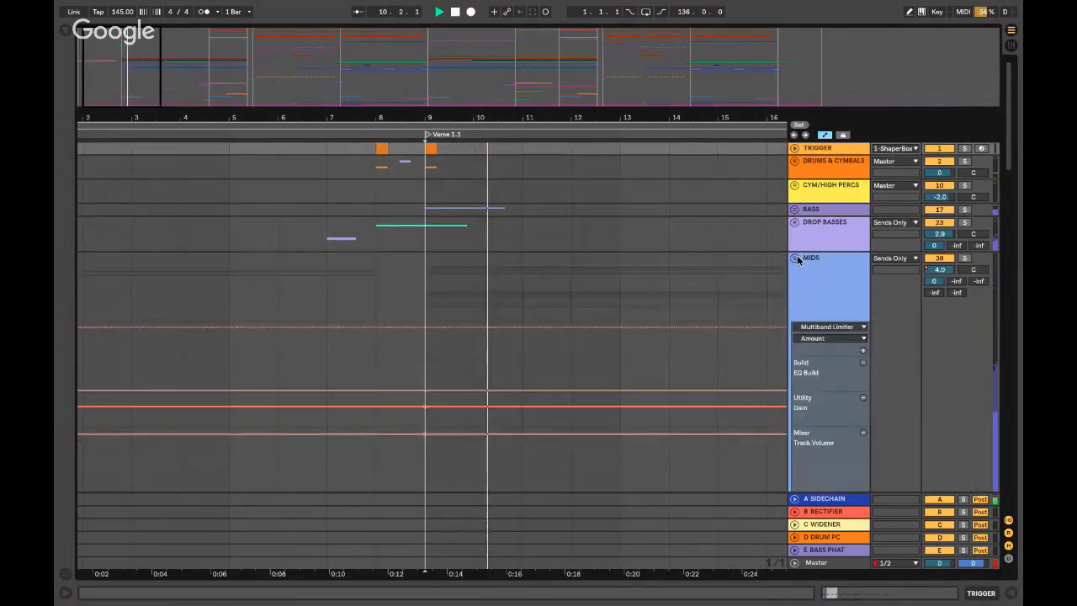
{"action": "scroll", "coordinate": [828, 273], "scroll_direction": "down", "scroll_amount": 4}
{"action": "scroll", "coordinate": [827, 273], "scroll_direction": "up", "scroll_amount": 4}
{"action": "key", "text": "space"}
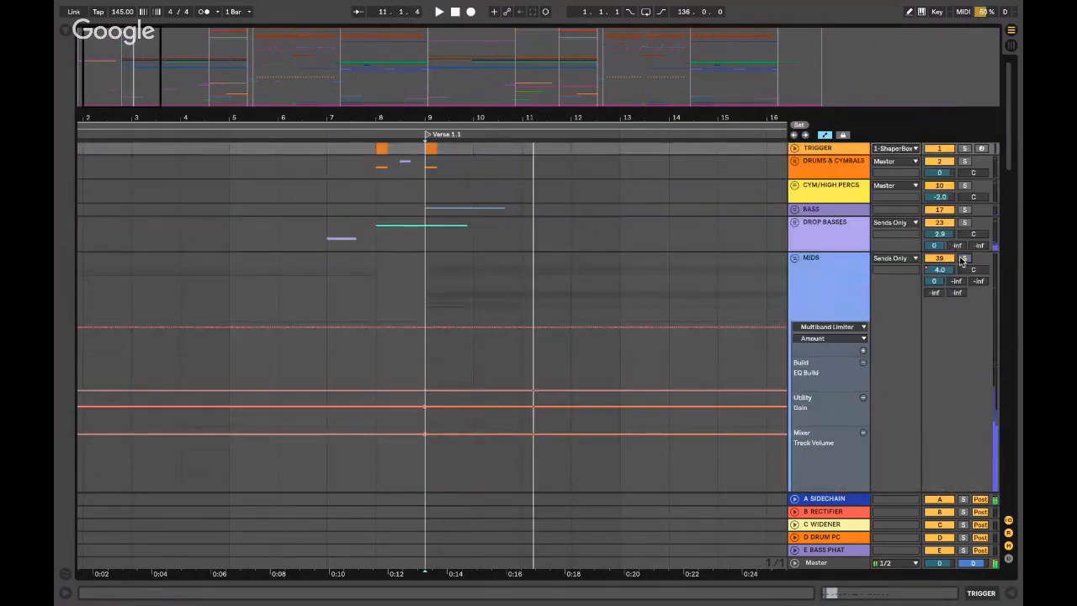
{"action": "left_click", "coordinate": [794, 259]}
{"action": "key", "text": "space"}
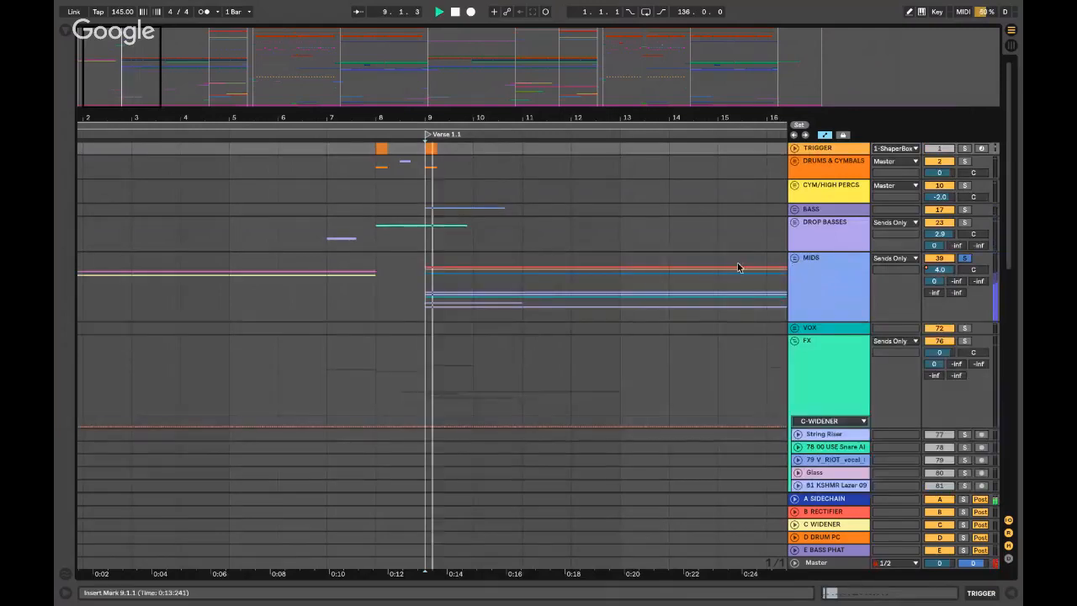
{"action": "left_click", "coordinate": [794, 259]}
{"action": "scroll", "coordinate": [812, 302], "scroll_direction": "down", "scroll_amount": 3}
{"action": "scroll", "coordinate": [812, 304], "scroll_direction": "down", "scroll_amount": 4}
{"action": "key", "text": "space"}
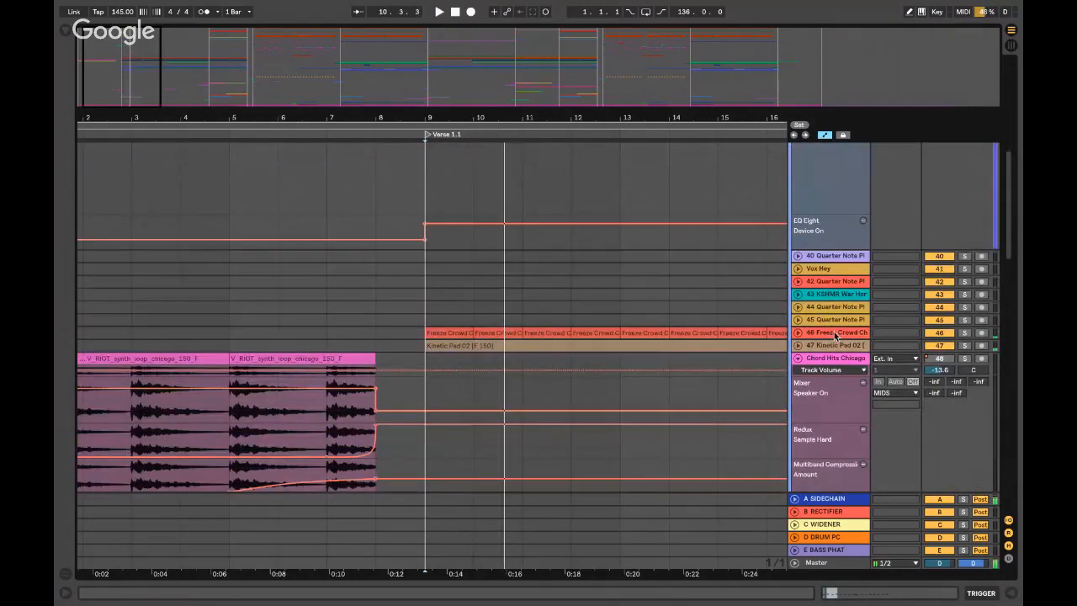
- Solo Freeze Crowd Cheer, play from bar 9, and expand it to show its waveform
{"action": "left_click", "coordinate": [835, 333]}
{"action": "left_click", "coordinate": [964, 333]}
{"action": "key", "text": "space"}
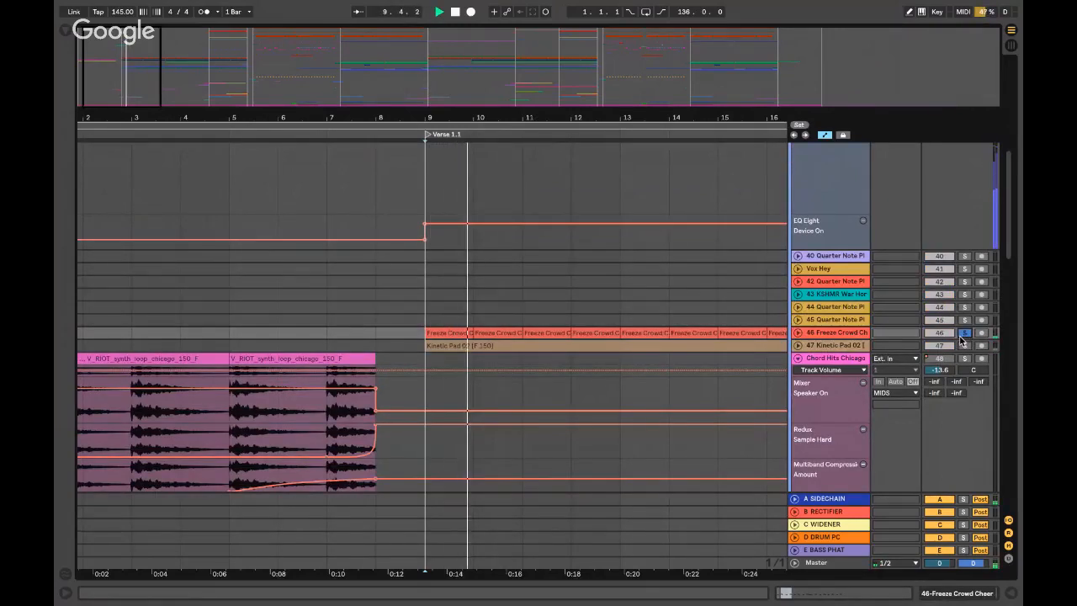
{"action": "left_click", "coordinate": [797, 332]}
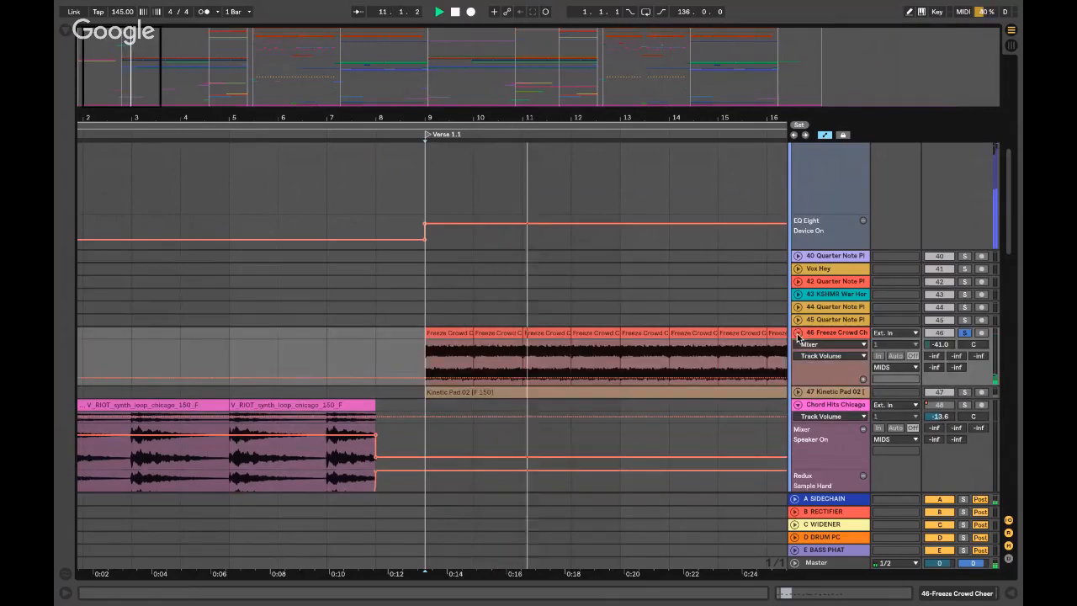
- Collapse Freeze Crowd Cheer, then solo, expand and play Kinetic Pad 02, briefly viewing its effect chain
{"action": "left_click", "coordinate": [797, 333]}
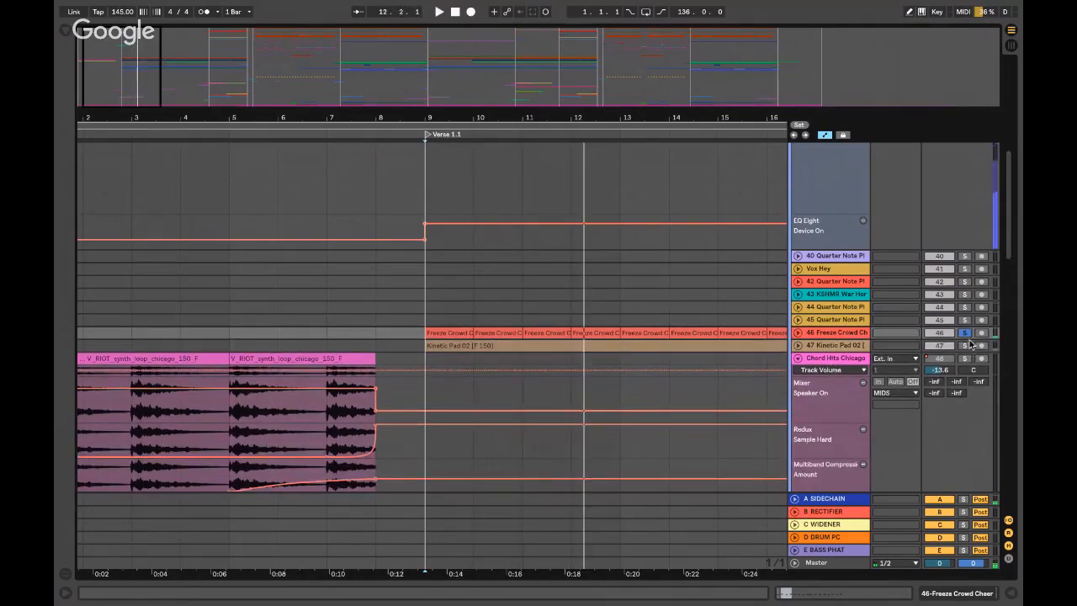
{"action": "key", "text": "space"}
{"action": "left_click", "coordinate": [964, 346]}
{"action": "left_click", "coordinate": [797, 345]}
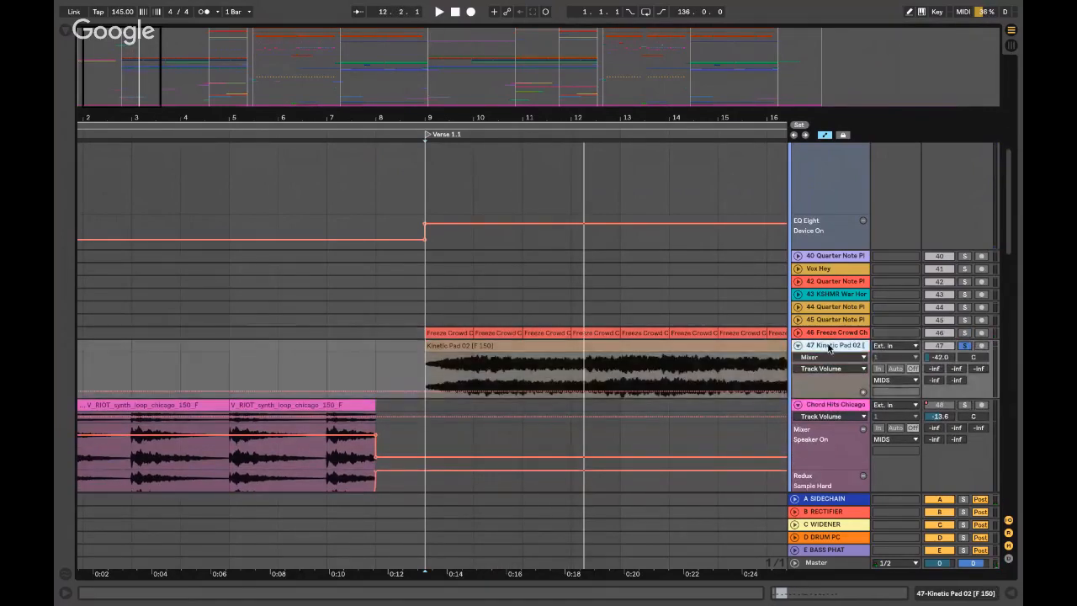
{"action": "key", "text": "space"}
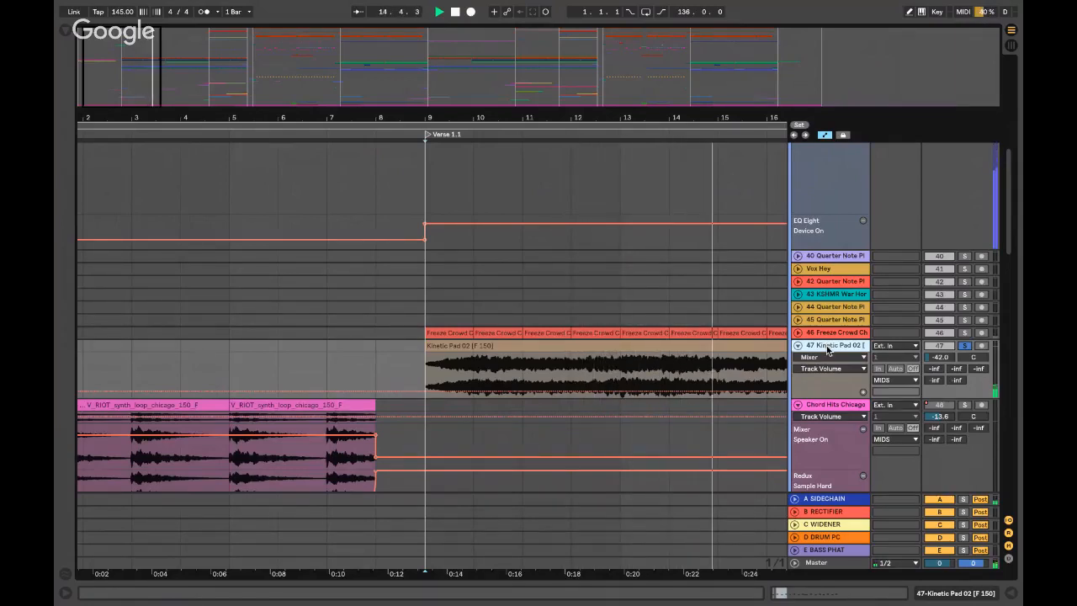
{"action": "double_click", "coordinate": [826, 349]}
{"action": "double_click", "coordinate": [825, 348]}
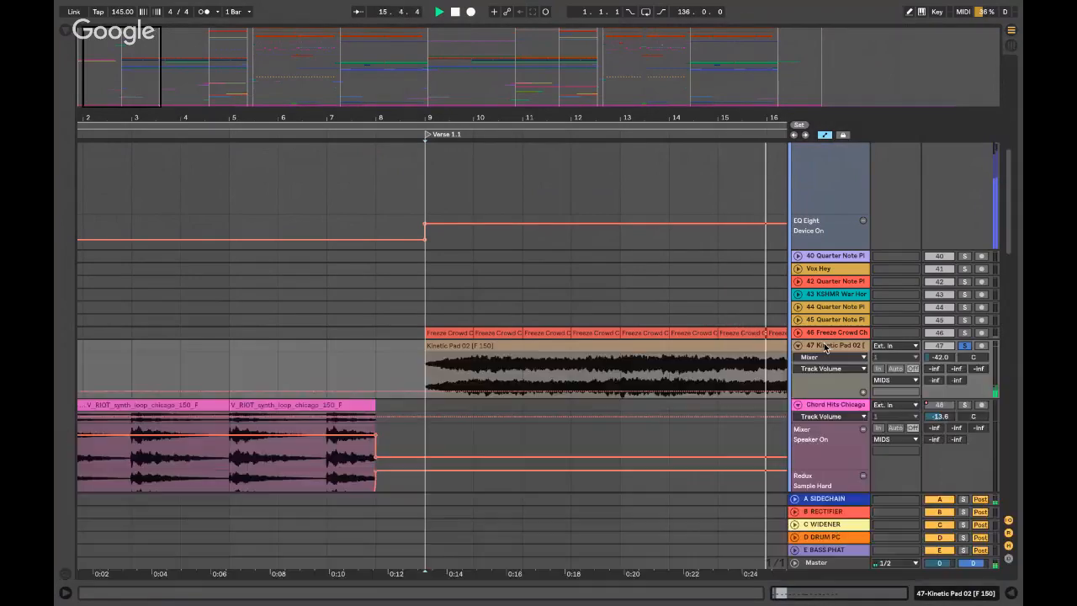
- Set the playback start to bar 13, zoom out, and scroll down to the Chimes tracks
{"action": "left_click", "coordinate": [621, 356]}
{"action": "key", "text": "minus"}
{"action": "key", "text": "minus"}
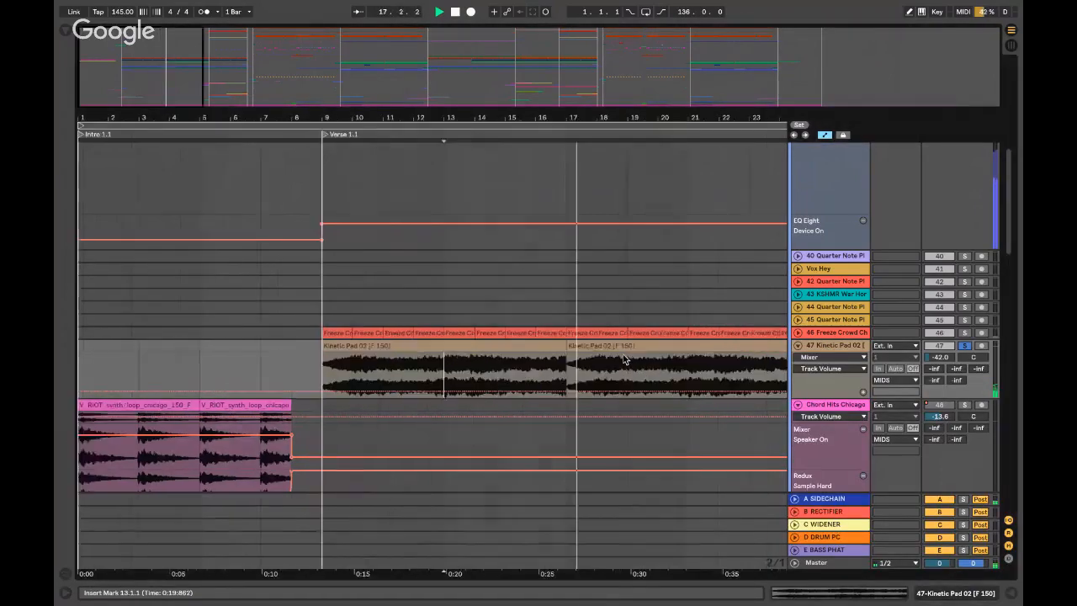
{"action": "scroll", "coordinate": [315, 339], "scroll_direction": "down", "scroll_amount": 3}
{"action": "scroll", "coordinate": [314, 339], "scroll_direction": "up", "scroll_amount": 1}
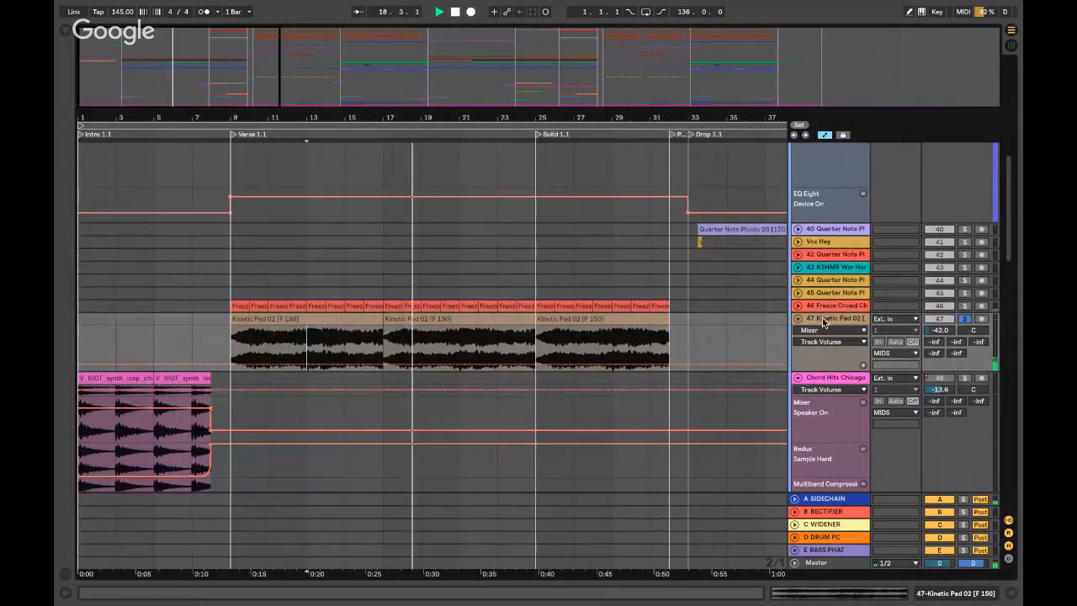
{"action": "scroll", "coordinate": [802, 320], "scroll_direction": "down", "scroll_amount": 15}
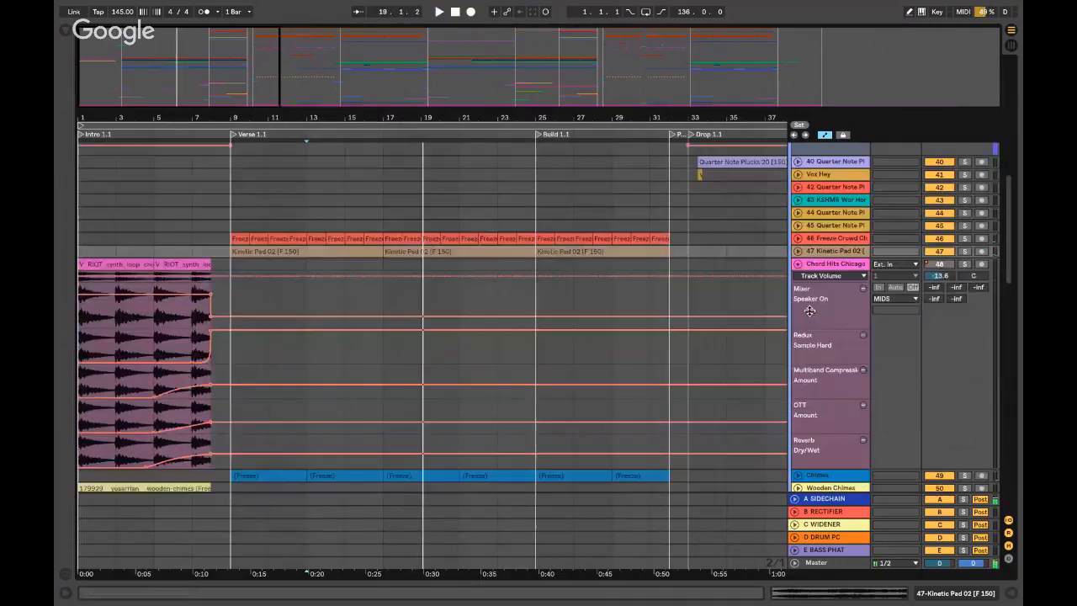
- Solo and unfold the Chimes track, playing it from bar 13 and then bar 9
{"action": "left_click", "coordinate": [964, 354]}
{"action": "key", "text": "space"}
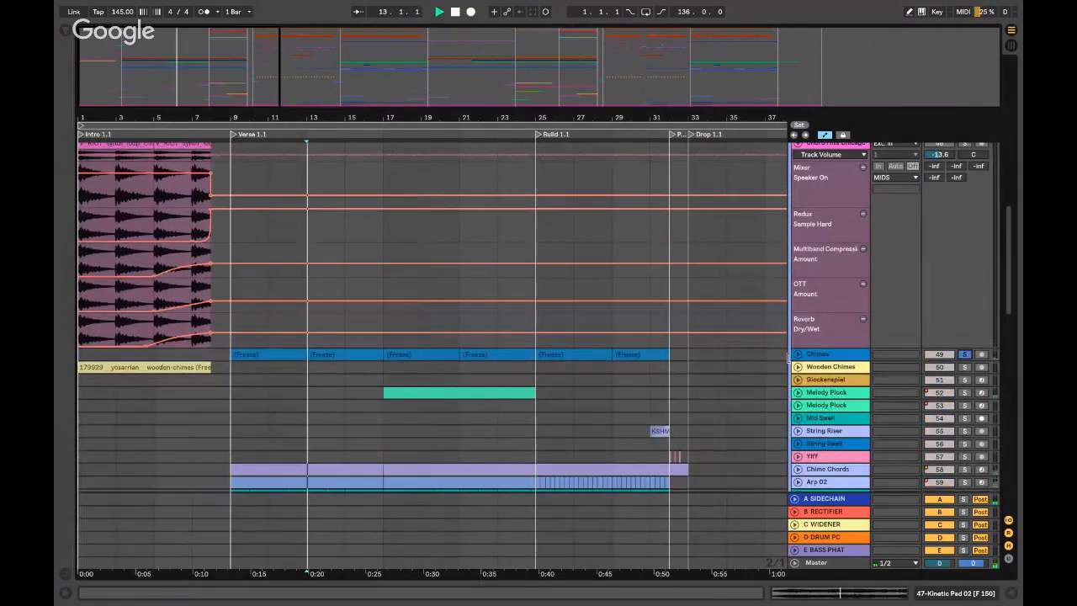
{"action": "left_click", "coordinate": [798, 354]}
{"action": "left_click", "coordinate": [819, 355]}
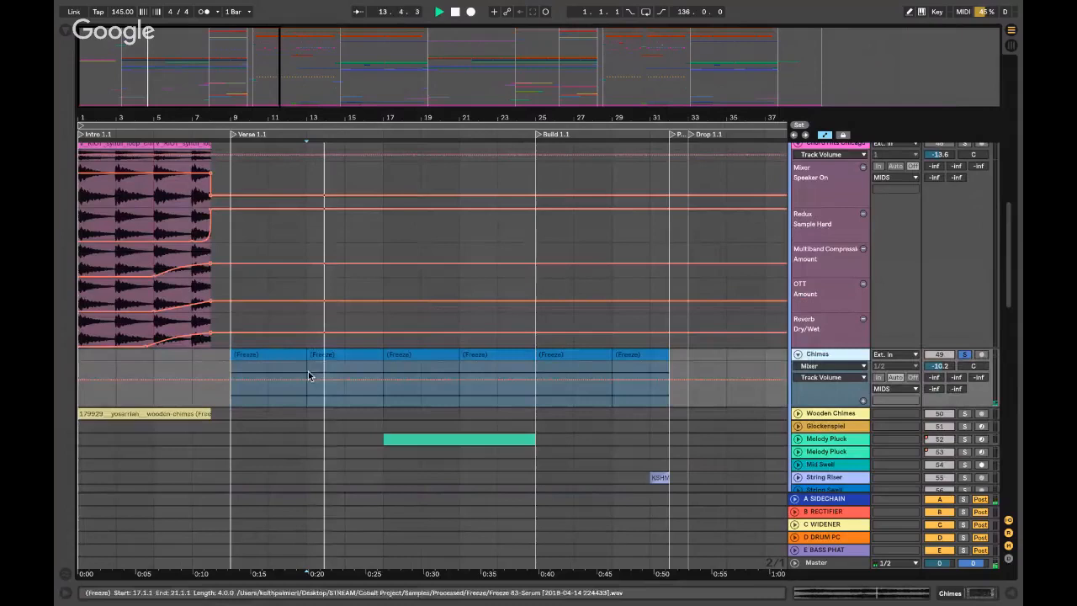
{"action": "left_click", "coordinate": [229, 364]}
{"action": "scroll", "coordinate": [231, 363], "scroll_direction": "up", "scroll_amount": 5}
{"action": "scroll", "coordinate": [378, 392], "scroll_direction": "left", "scroll_amount": 1}
{"action": "left_click", "coordinate": [838, 355]}
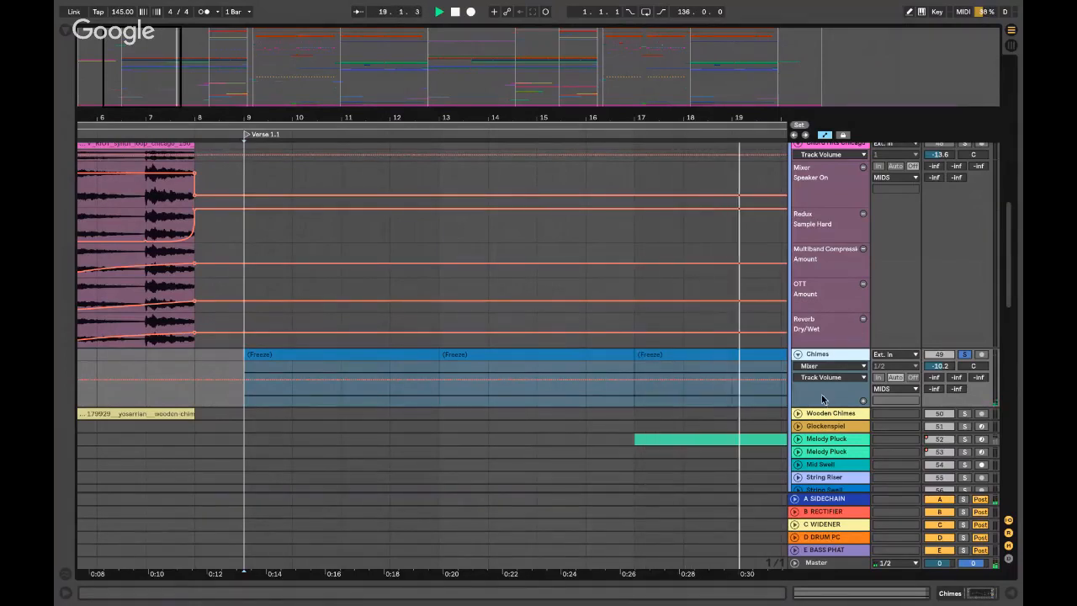
- Unsolo and fold Chimes, then solo and unfold Chime Chords, playing from bar 9
{"action": "left_click", "coordinate": [964, 355]}
{"action": "key", "text": "space"}
{"action": "left_click", "coordinate": [798, 354]}
{"action": "scroll", "coordinate": [804, 357], "scroll_direction": "down", "scroll_amount": 2}
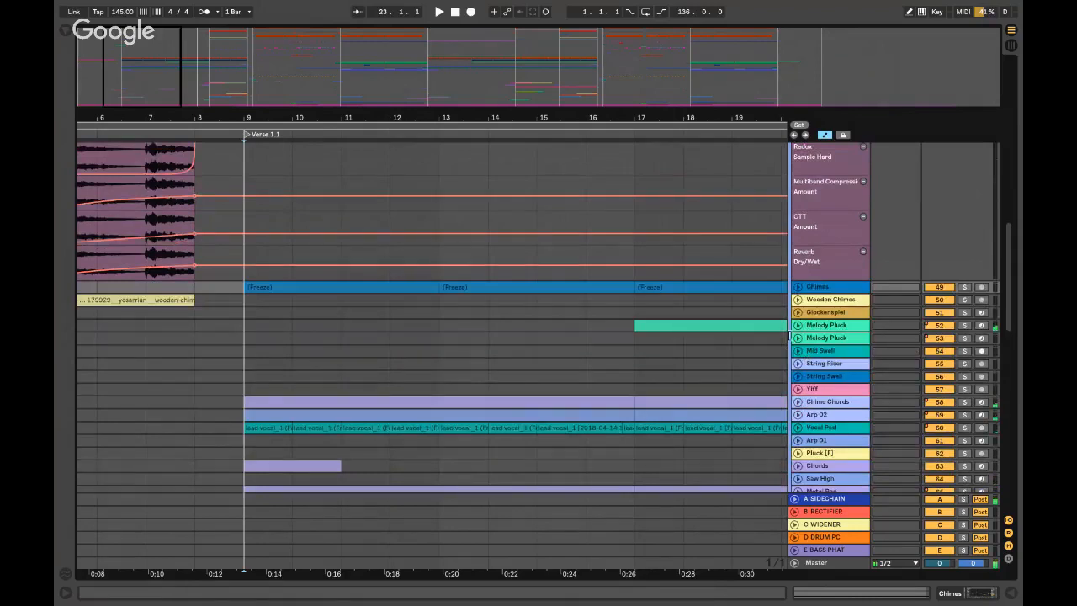
{"action": "scroll", "coordinate": [460, 345], "scroll_direction": "down", "scroll_amount": 1}
{"action": "left_click", "coordinate": [283, 375]}
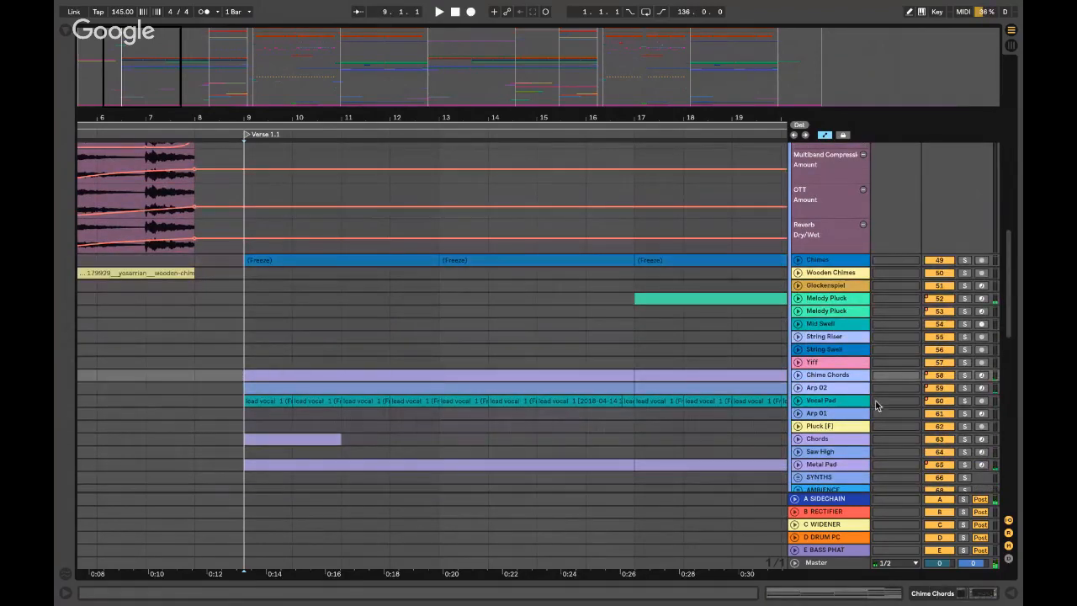
{"action": "key", "text": "space"}
{"action": "left_click", "coordinate": [965, 376]}
{"action": "left_click", "coordinate": [797, 374]}
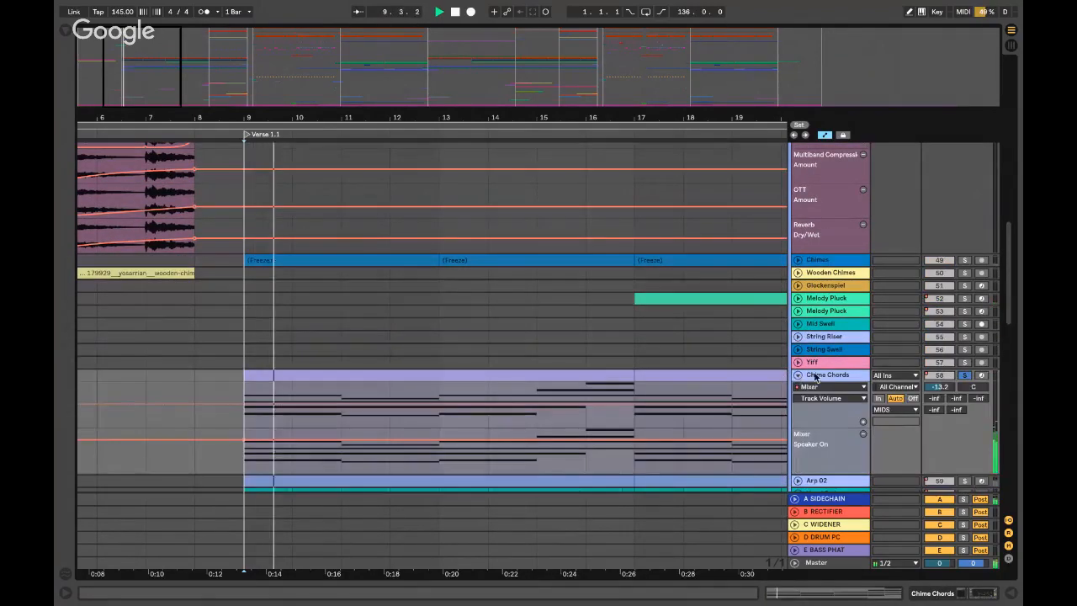
{"action": "scroll", "coordinate": [819, 372], "scroll_direction": "down", "scroll_amount": 2}
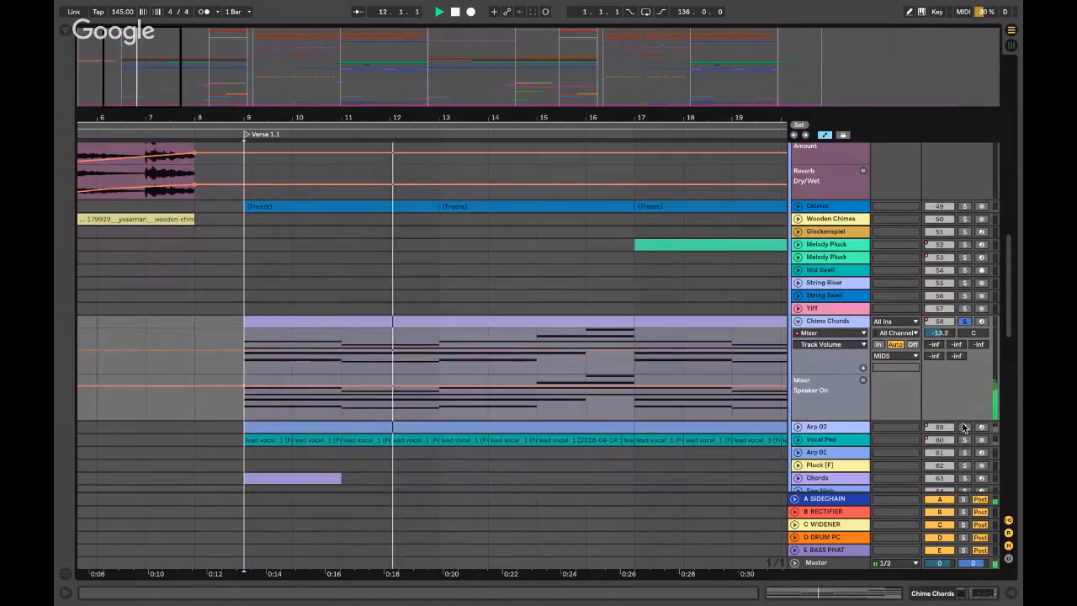
- Inspect Chime Chords' Kontakt Ambibella patch, then stop playback and hide the device chain
{"action": "double_click", "coordinate": [855, 320]}
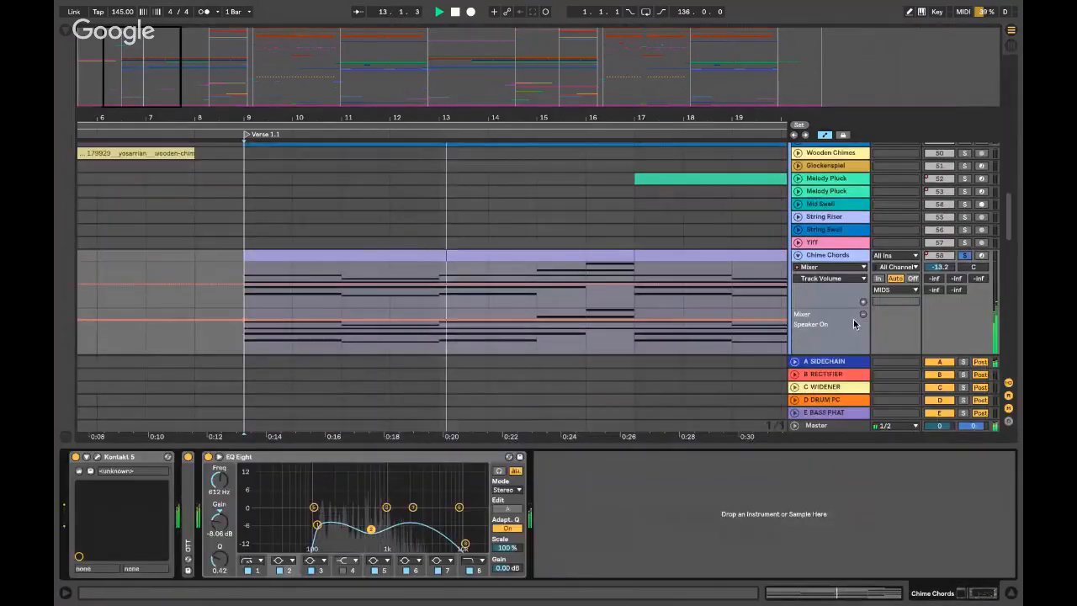
{"action": "left_click", "coordinate": [98, 455]}
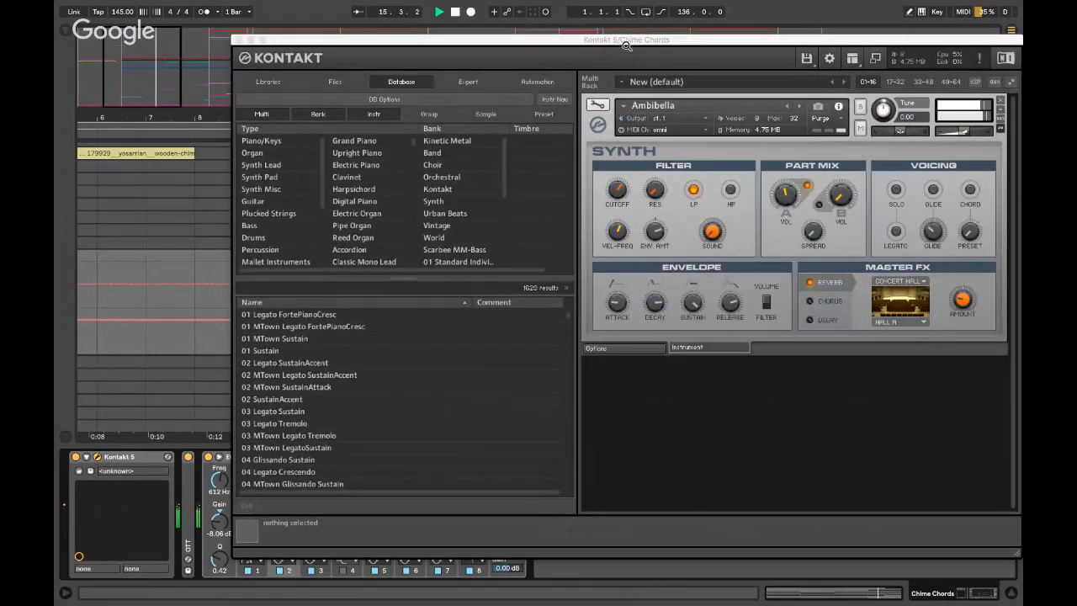
{"action": "left_click_drag", "start_coordinate": [619, 40], "coordinate": [524, 32]}
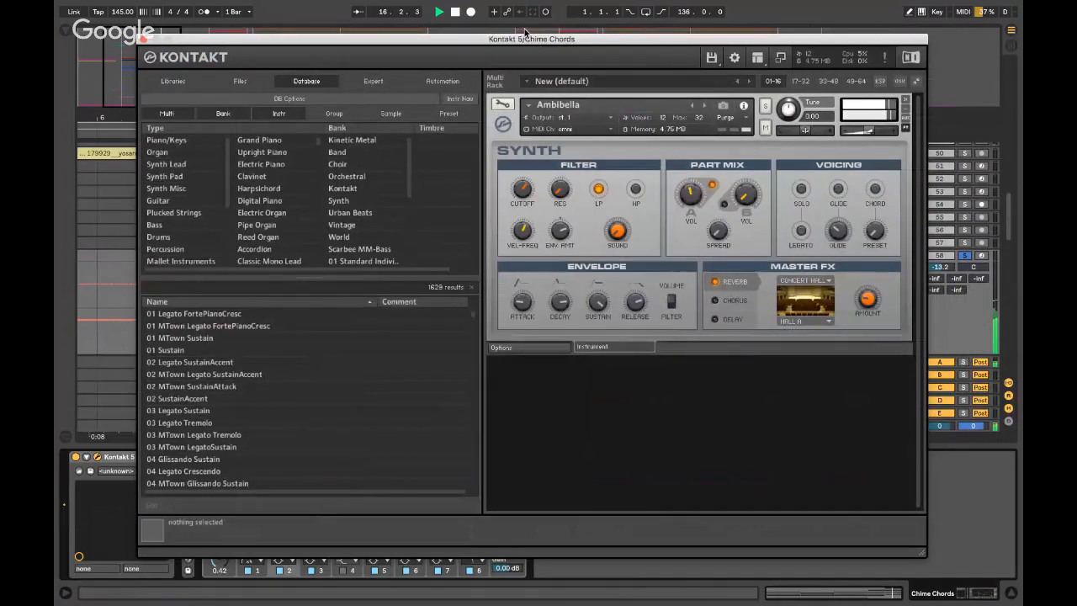
{"action": "left_click", "coordinate": [143, 39]}
{"action": "scroll", "coordinate": [841, 254], "scroll_direction": "down", "scroll_amount": 2}
{"action": "key", "text": "space"}
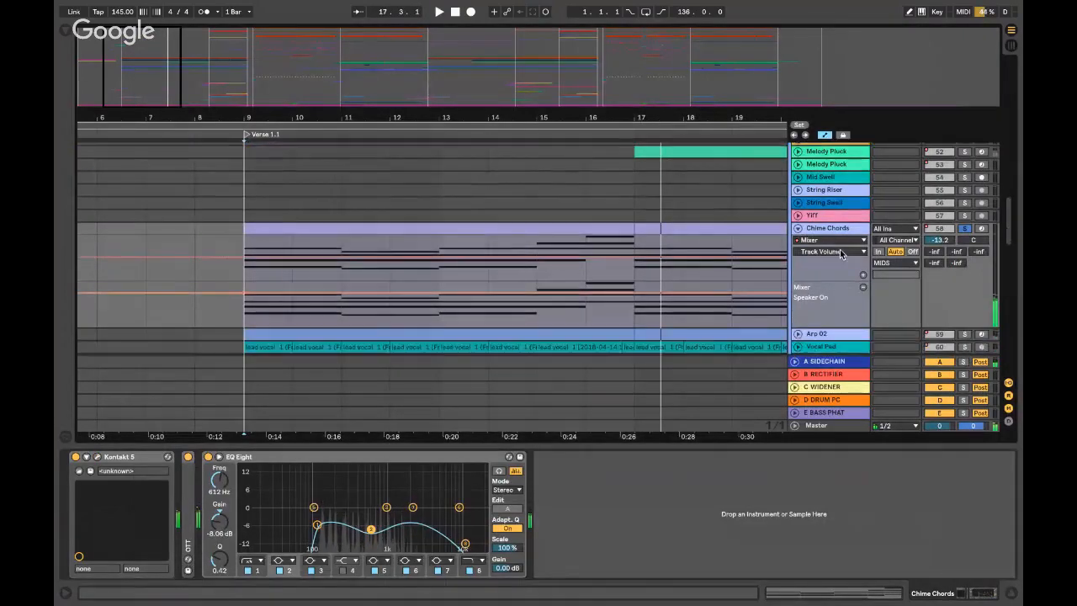
{"action": "key", "text": "ctrl+alt+l"}
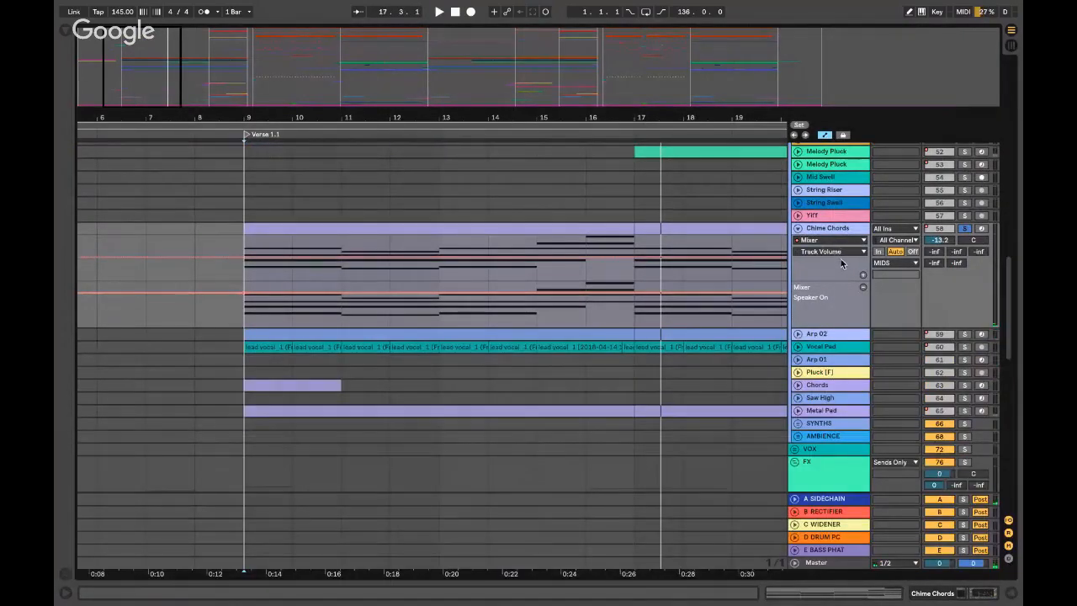
- Select, solo and unfold Arp 02 to show its notes
{"action": "left_click", "coordinate": [814, 334]}
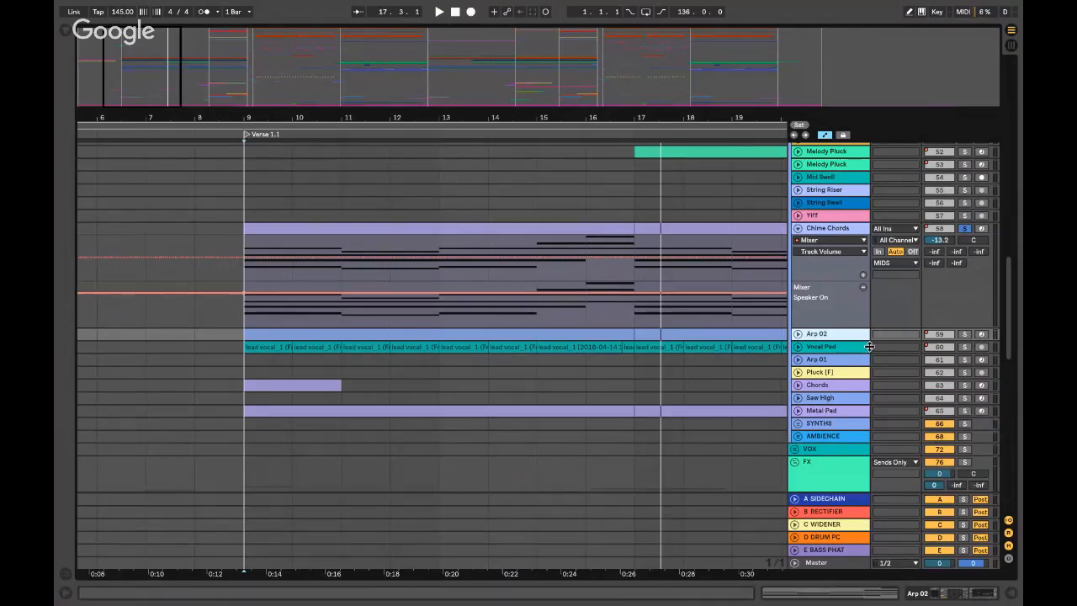
{"action": "left_click", "coordinate": [964, 335]}
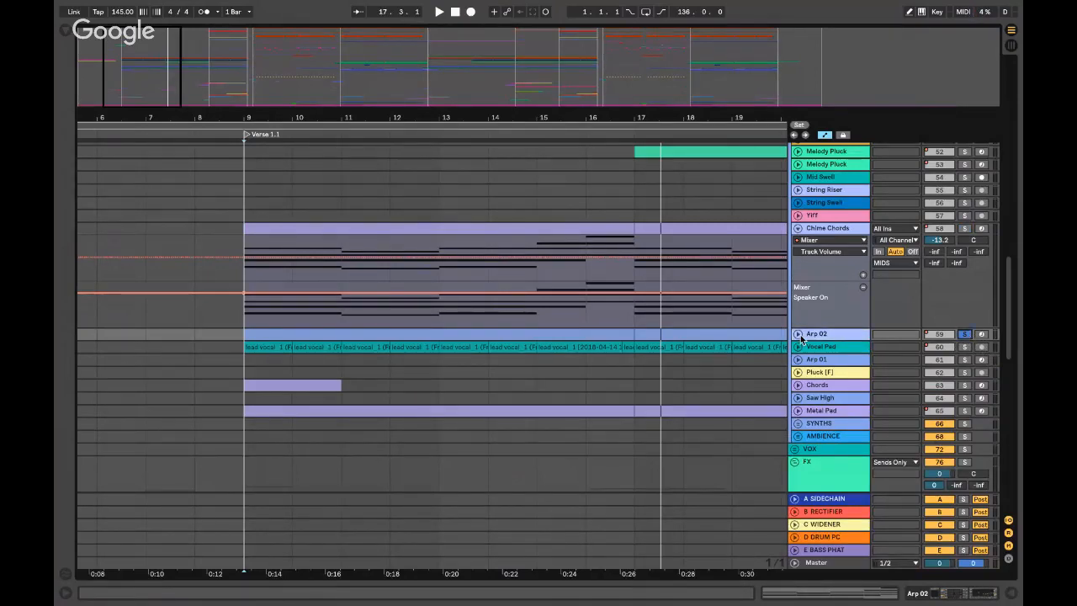
{"action": "left_click", "coordinate": [797, 335]}
- Play Arp 02 from bar 9 and check its Kontakt Arctic Morning patch
{"action": "left_click", "coordinate": [242, 343]}
{"action": "key", "text": "space"}
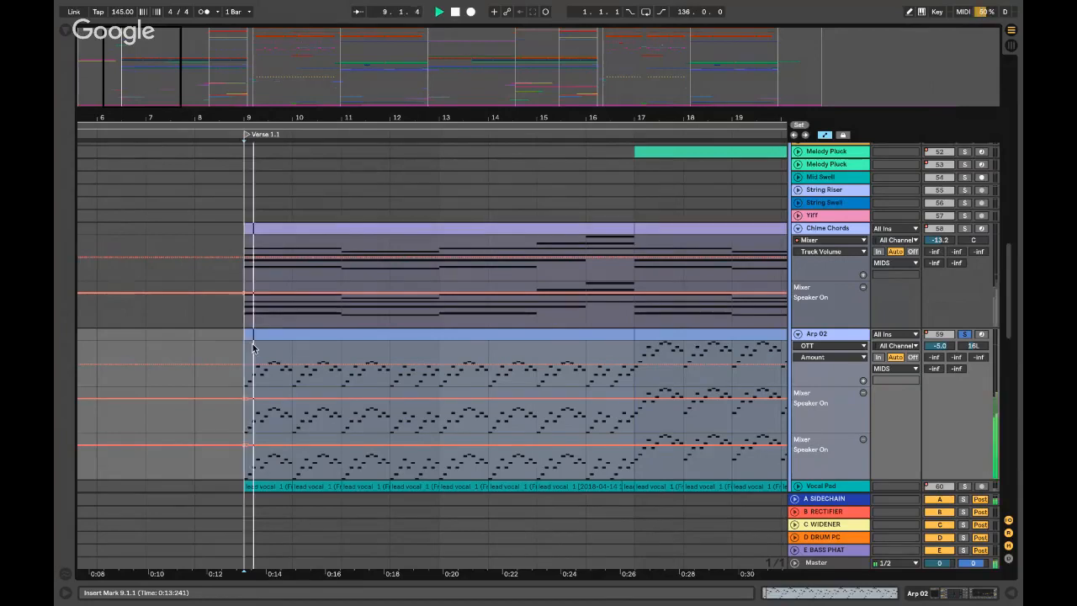
{"action": "double_click", "coordinate": [827, 337]}
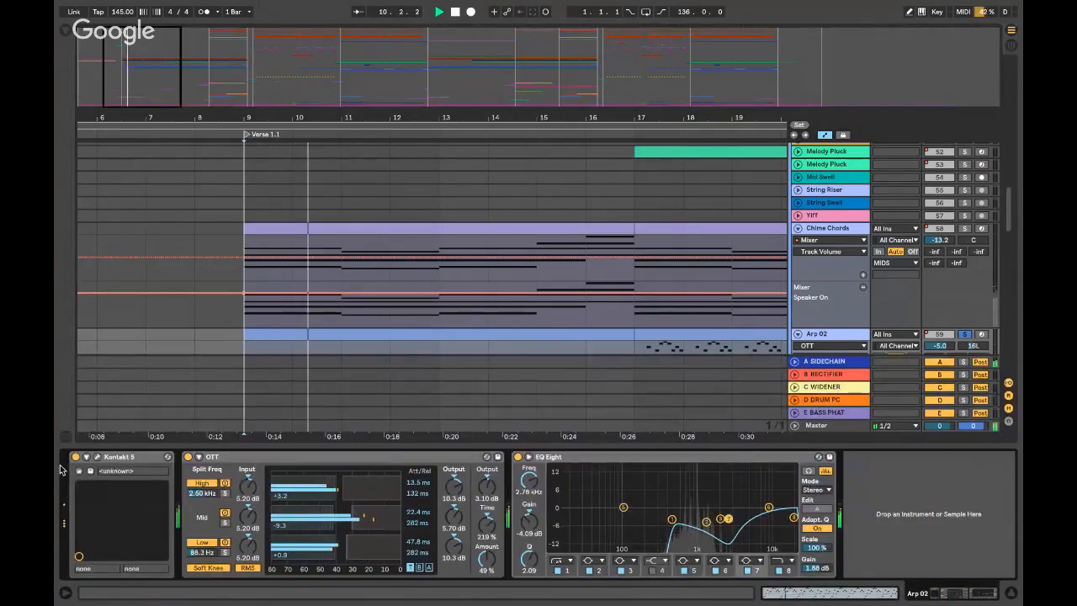
{"action": "left_click", "coordinate": [98, 458]}
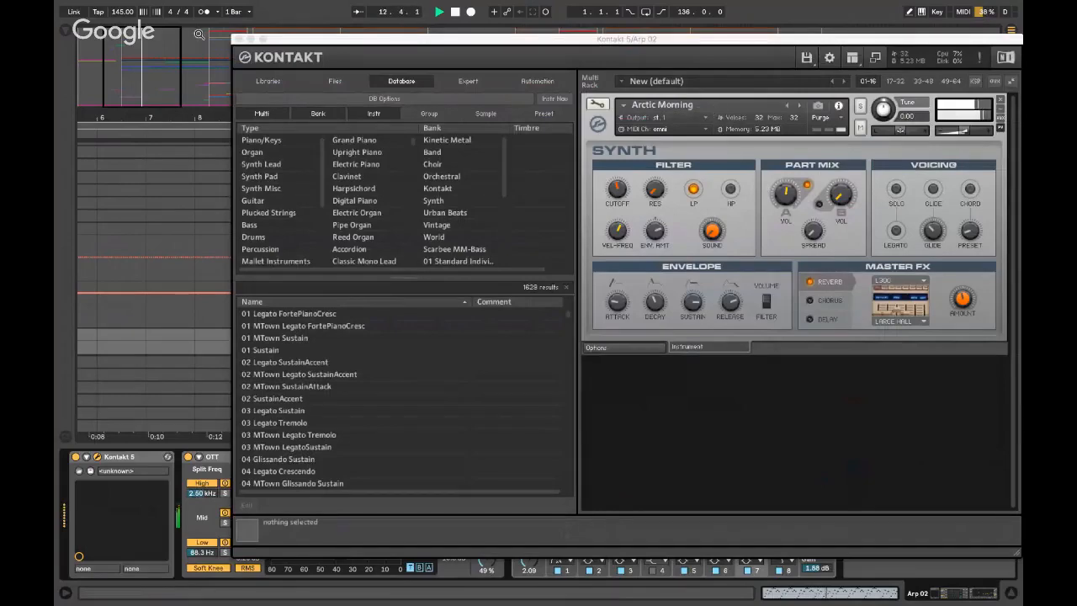
{"action": "left_click", "coordinate": [235, 39]}
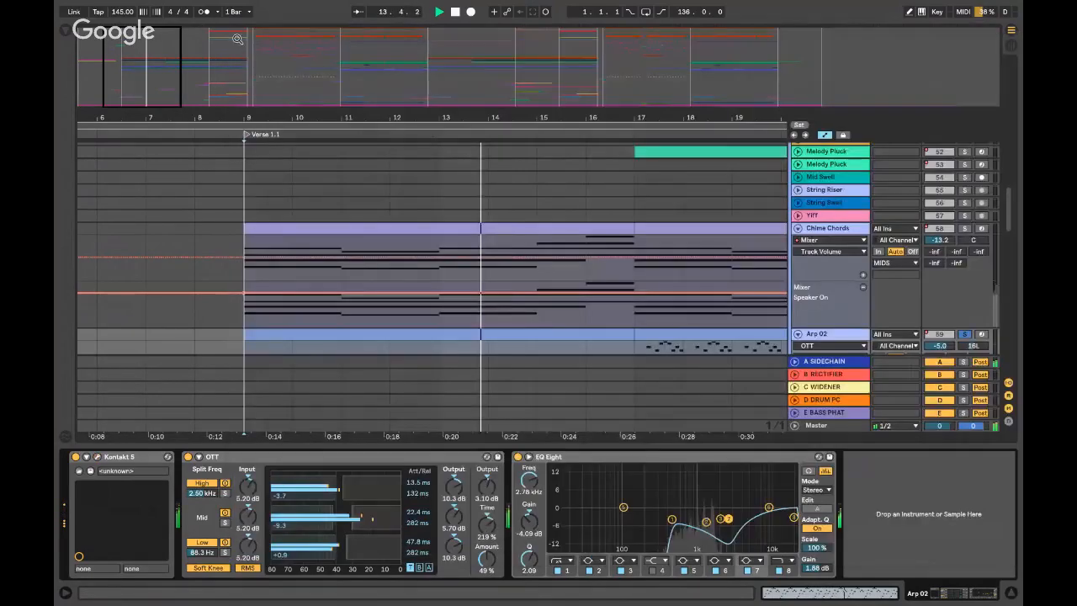
- Fold Arp 02's lanes and select Vocal Pad to show its Auto Pan and EQ Eight chain
{"action": "scroll", "coordinate": [851, 262], "scroll_direction": "down", "scroll_amount": 2}
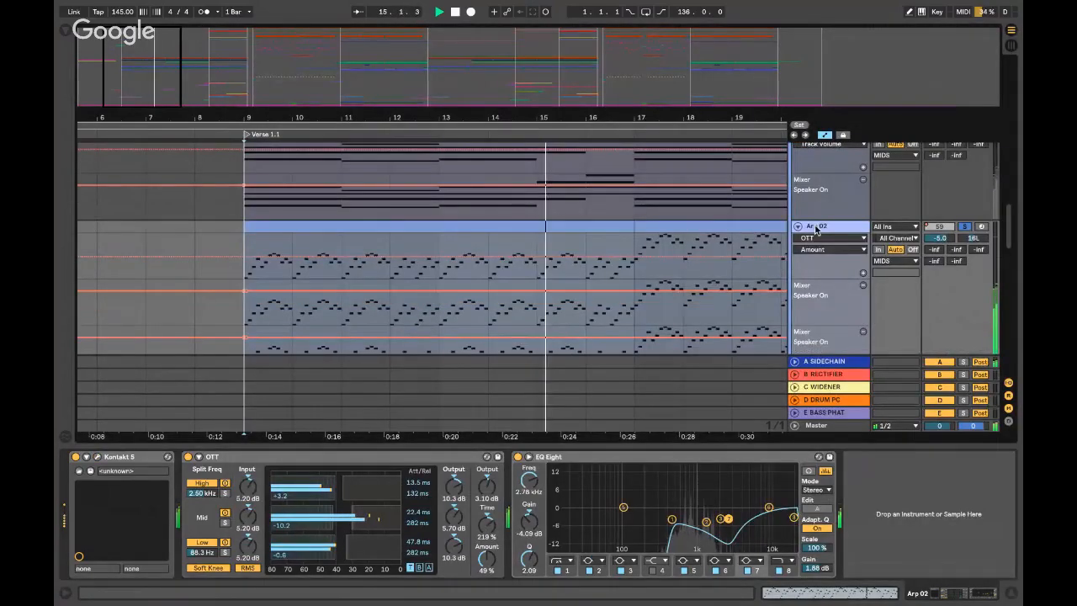
{"action": "left_click", "coordinate": [797, 226]}
{"action": "left_click", "coordinate": [807, 239]}
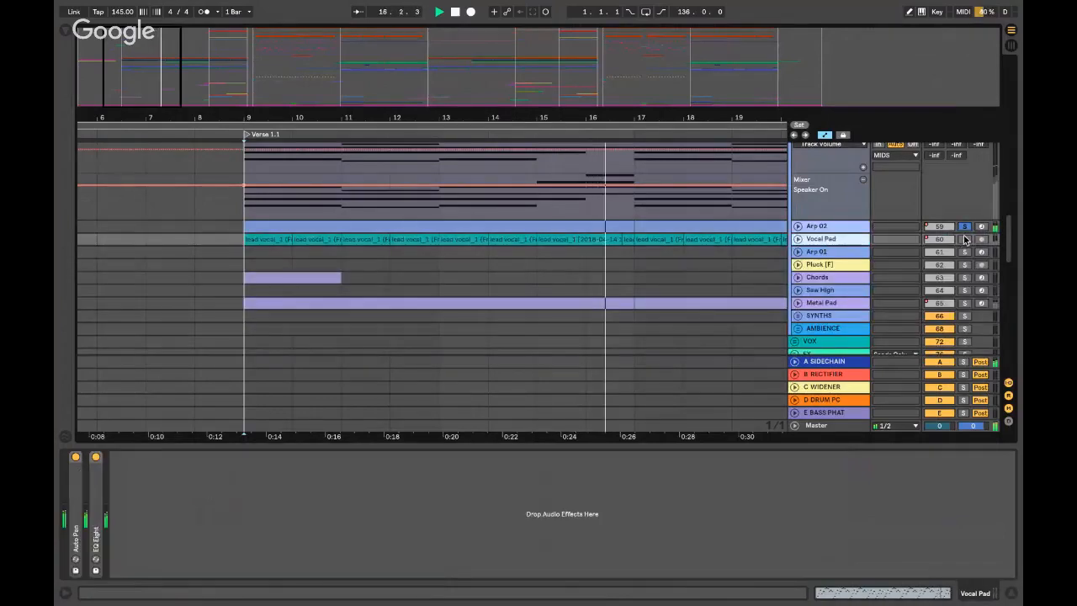
- Solo and unfold Vocal Pad, playing it from bar 9 and then stopping
{"action": "left_click", "coordinate": [964, 239]}
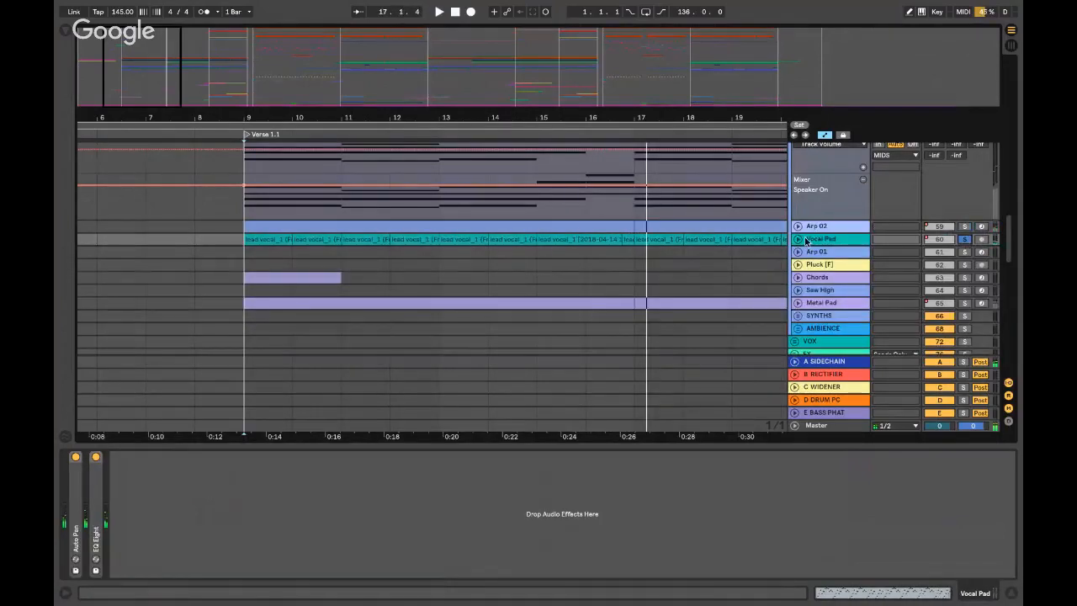
{"action": "left_click", "coordinate": [797, 239]}
{"action": "left_click", "coordinate": [239, 252]}
{"action": "key", "text": "space"}
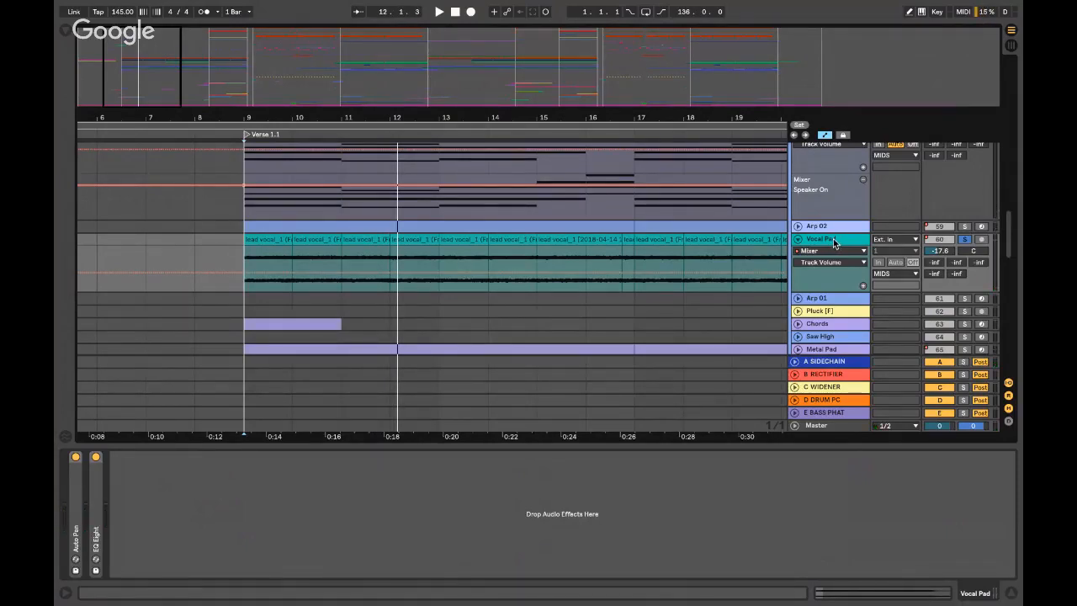
{"action": "left_click", "coordinate": [227, 240]}
{"action": "key", "text": "space"}
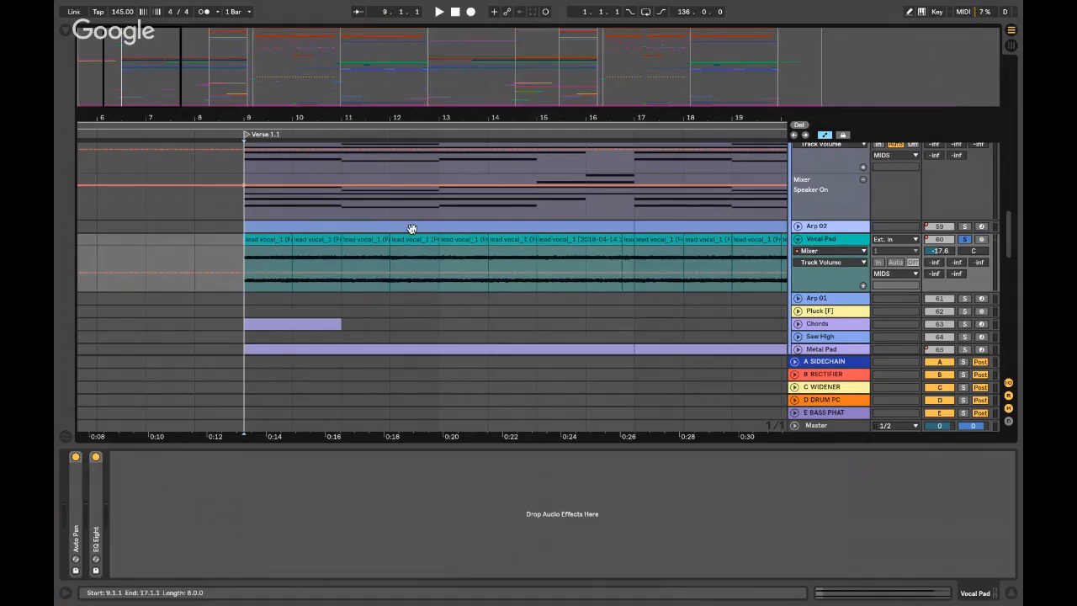
- Open the Browser, insert a soloed new audio track 61 Audio, and switch to the desktop
{"action": "key", "text": "ctrl+alt+b"}
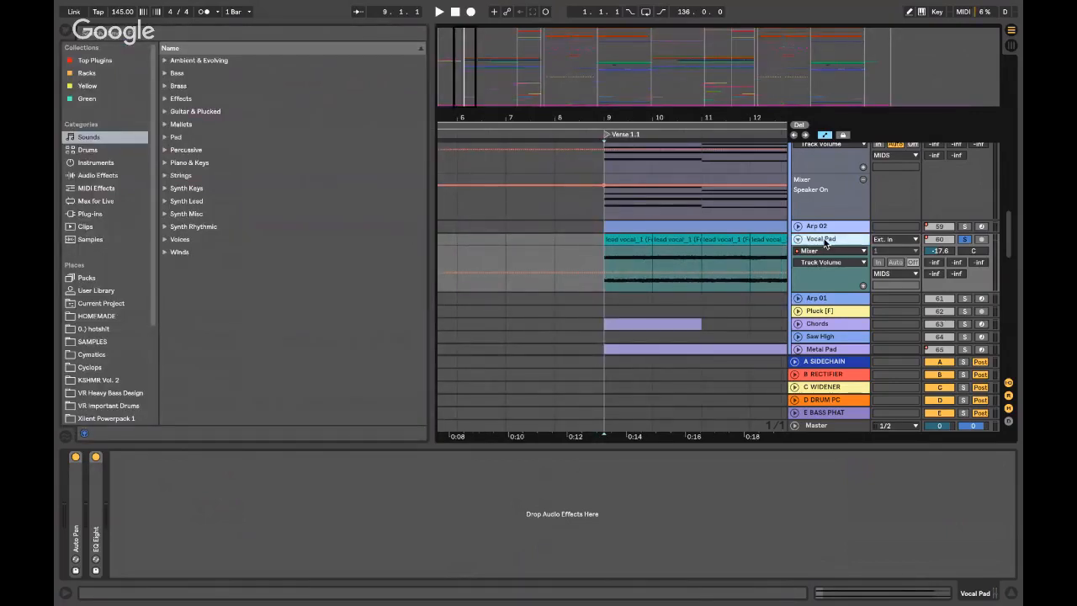
{"action": "key", "text": "ctrl+t"}
{"action": "left_click", "coordinate": [965, 301]}
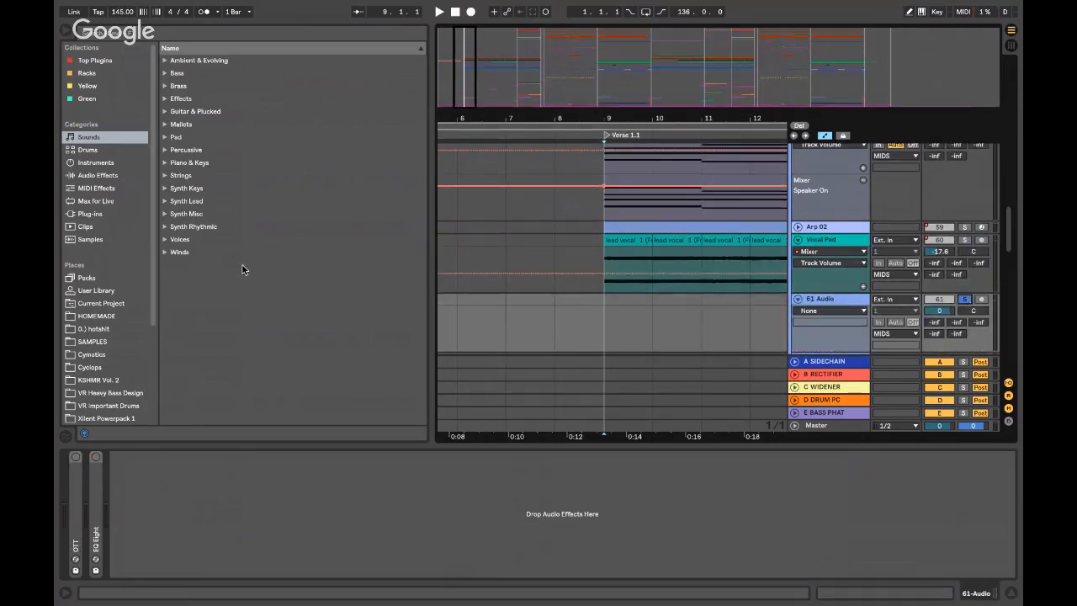
{"action": "key", "text": "ctrl+Left"}
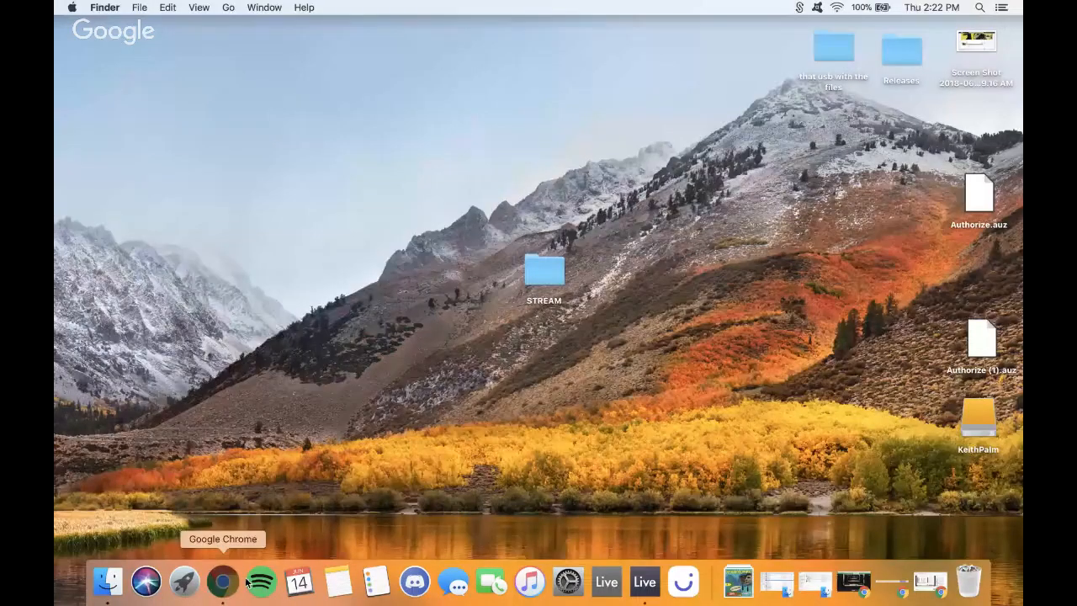
- Post 'thank you so much !!!!' in the YouTube live chat, then minimise Chrome
{"action": "left_click", "coordinate": [246, 582]}
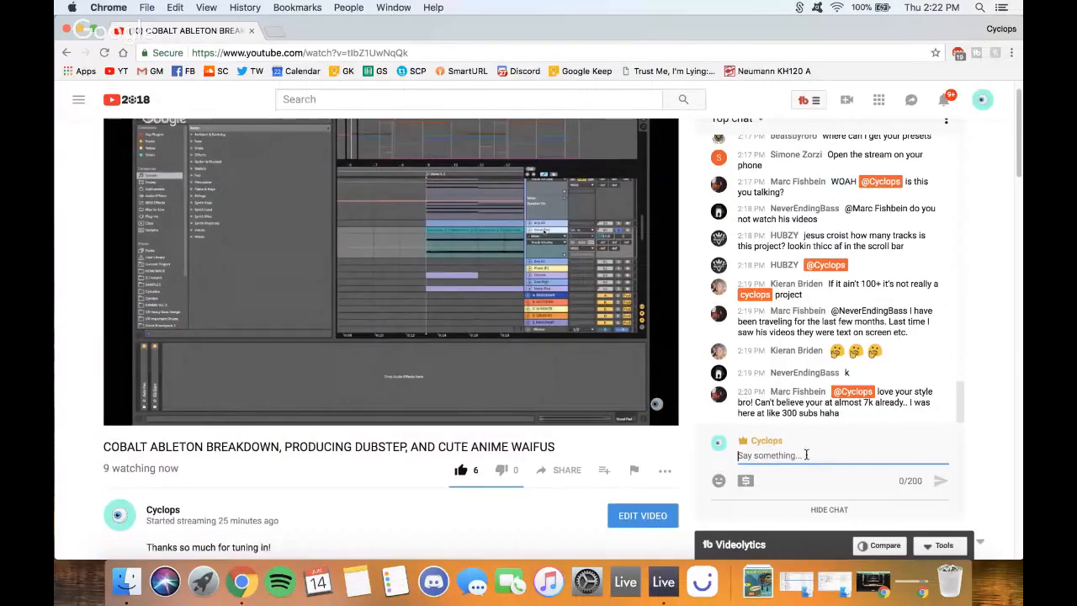
{"action": "type", "text": "thank you so much "}
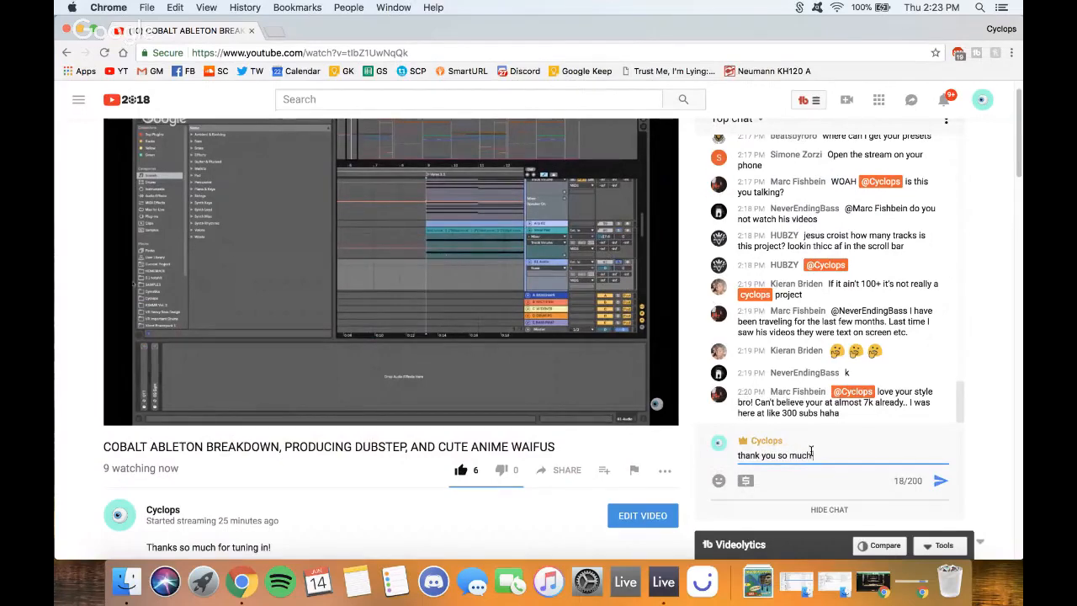
{"action": "type", "text": "!!!!"}
{"action": "key", "text": "Return"}
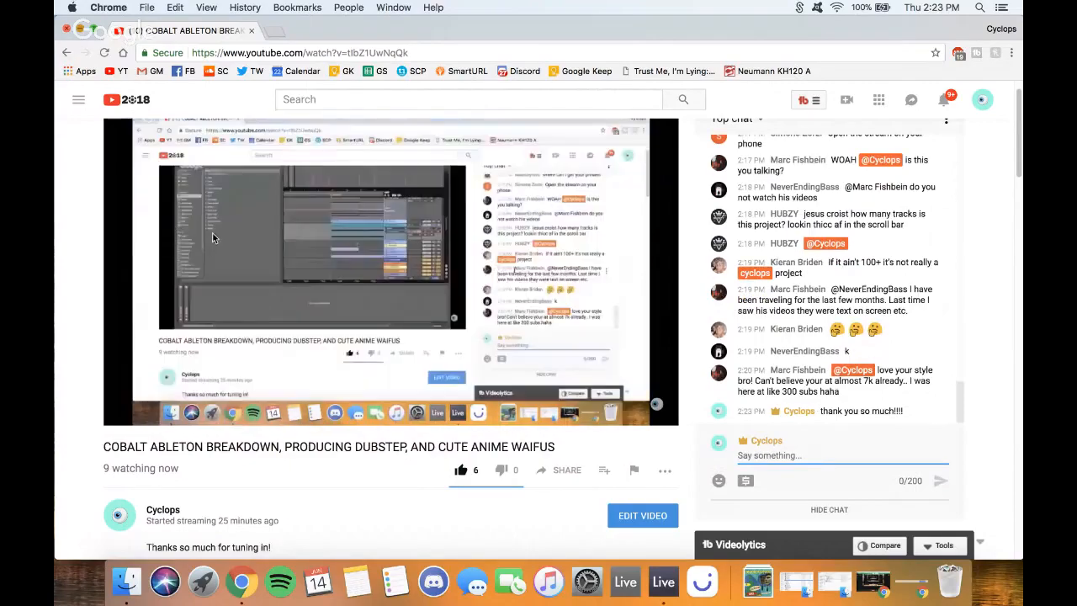
{"action": "key", "text": "super+m"}
{"action": "left_click", "coordinate": [644, 581]}
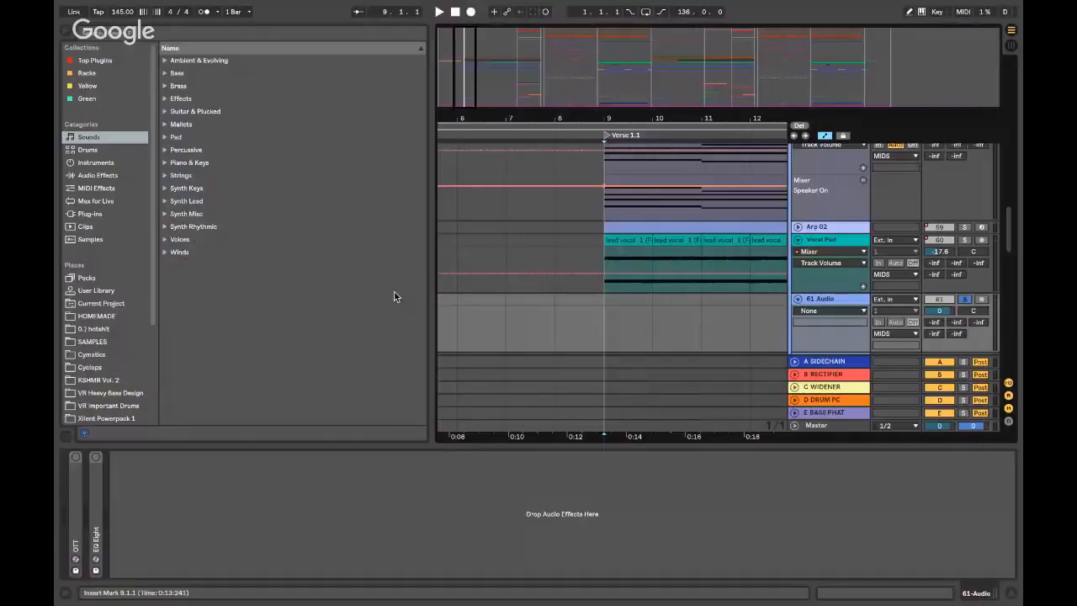
{"action": "left_click", "coordinate": [147, 38]}
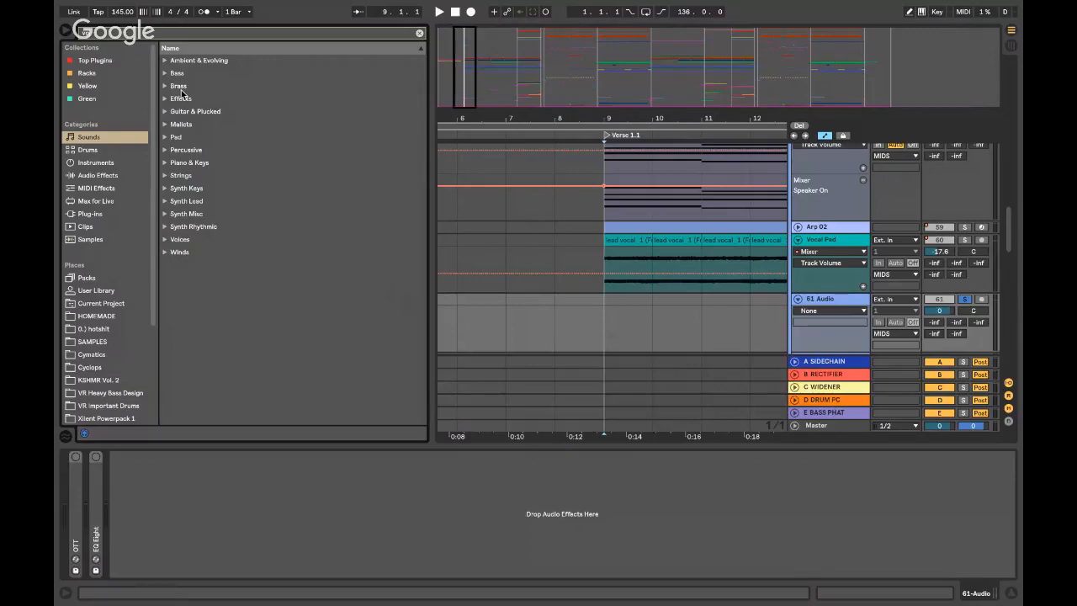
{"action": "key", "text": "ctrl+Left"}
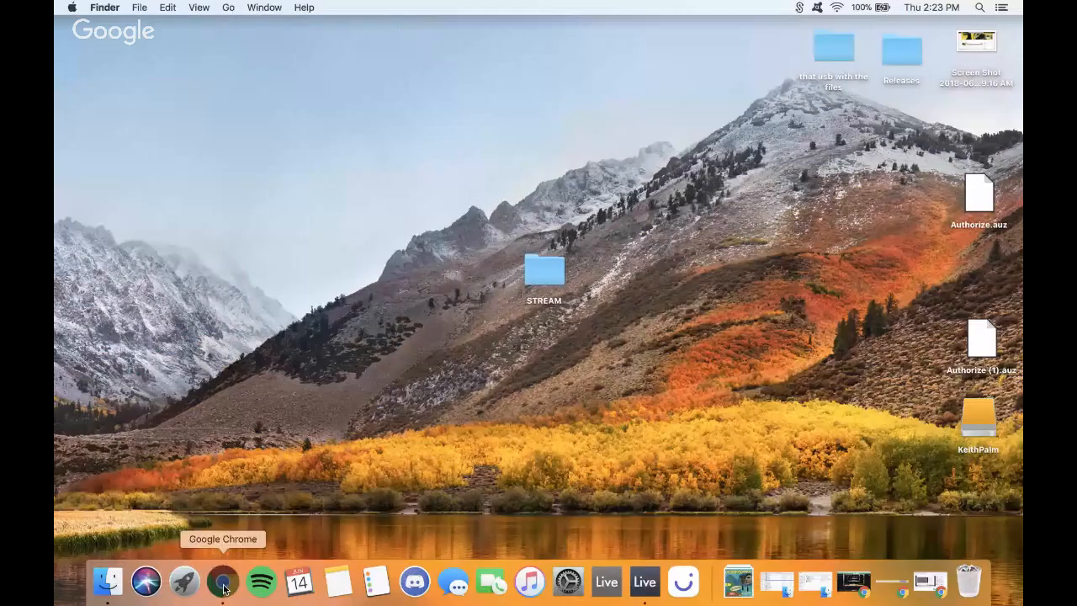
- View the YouTube stream in Chrome, hide it, and return to the full-screen Ableton space
{"action": "left_click", "coordinate": [224, 586]}
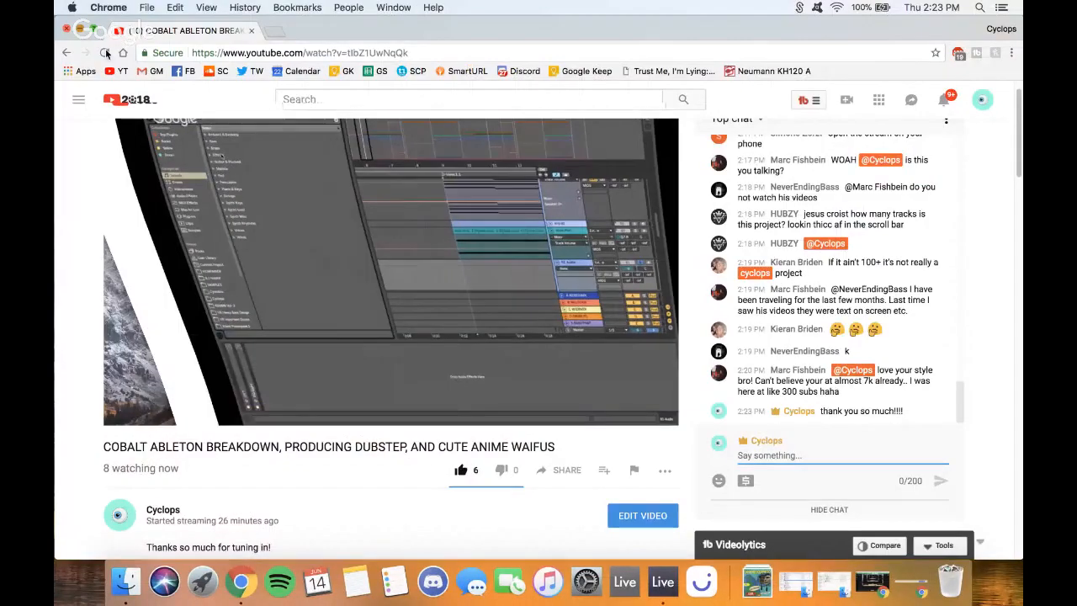
{"action": "left_click", "coordinate": [80, 28]}
{"action": "key", "text": "ctrl+Right"}
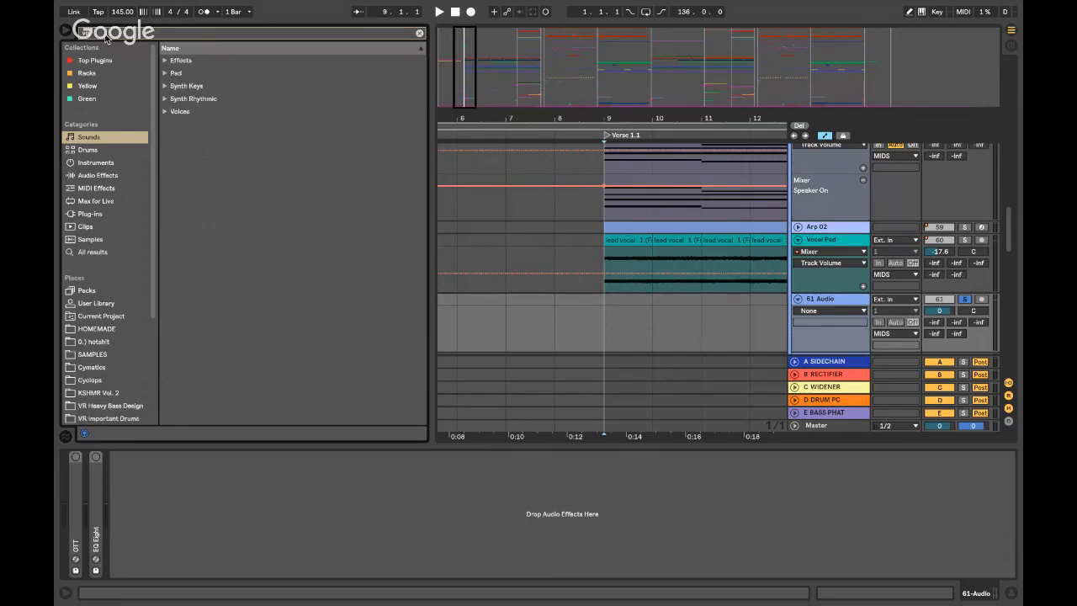
- Show all voice results and preview samples from dark_voice_131 down to SDHR_126_BPM_G_Voice_Loop_14.wav
{"action": "left_click", "coordinate": [104, 252]}
{"action": "left_click", "coordinate": [207, 112]}
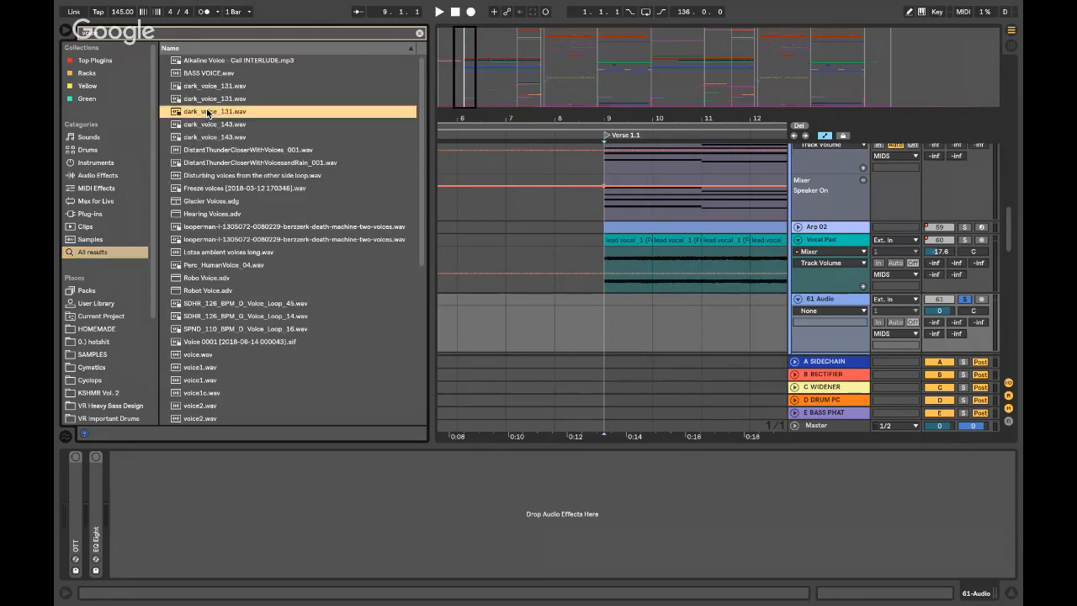
{"action": "key", "text": "Up"}
{"action": "key", "text": "Down"}
{"action": "key", "text": "Down"}
{"action": "key", "text": "Down"}
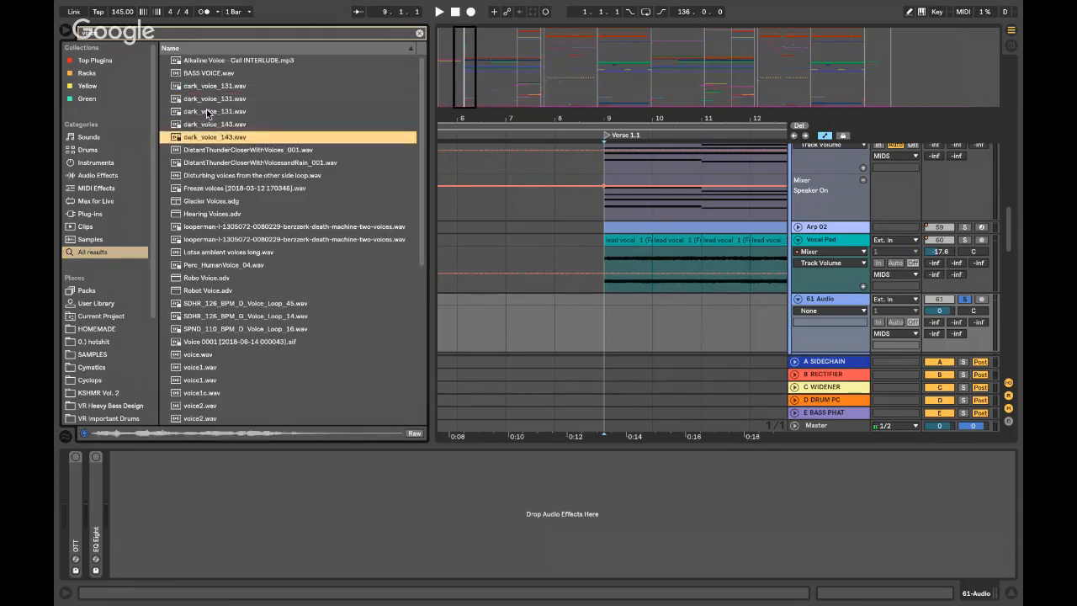
{"action": "key", "text": "Down"}
{"action": "left_click", "coordinate": [207, 227]}
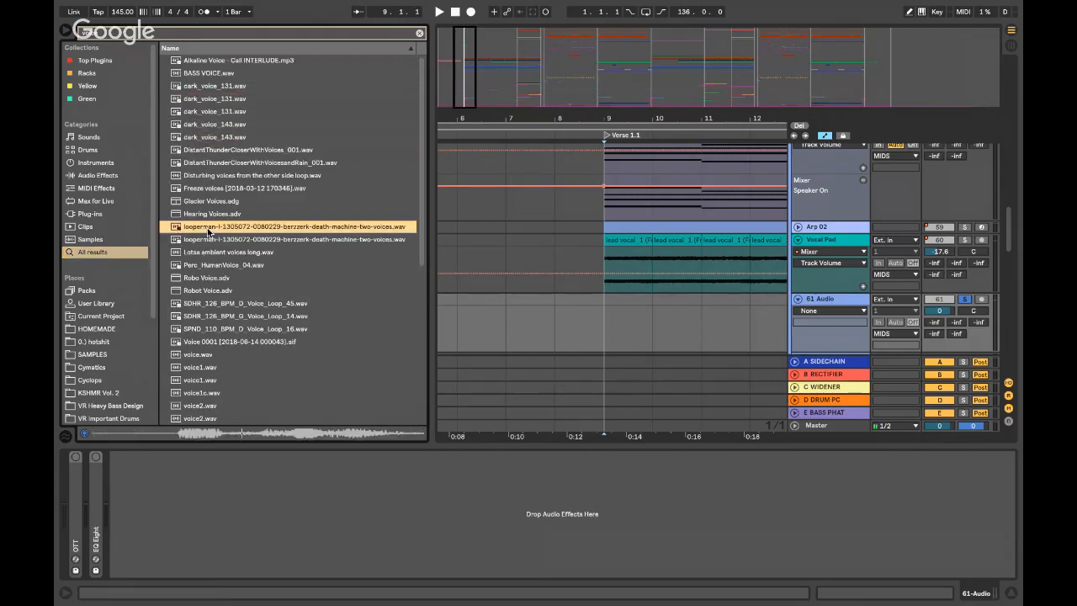
{"action": "key", "text": "Down"}
{"action": "key", "text": "Down"}
{"action": "key", "text": "Down"}
{"action": "key", "text": "Down"}
{"action": "key", "text": "Up"}
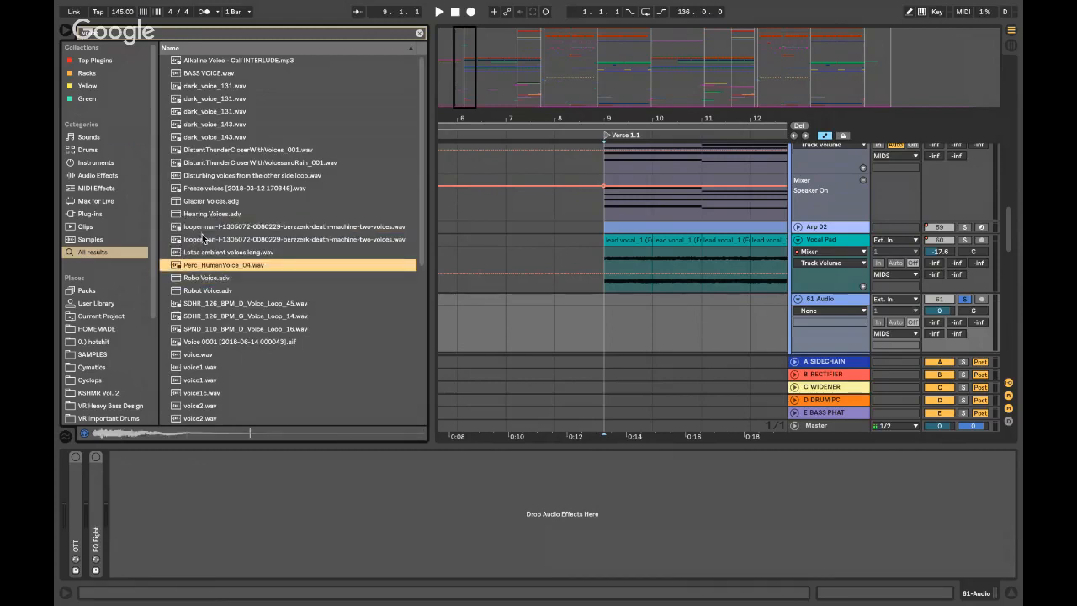
{"action": "key", "text": "Up"}
{"action": "key", "text": "Down"}
{"action": "key", "text": "Down"}
{"action": "key", "text": "Down"}
{"action": "key", "text": "Down"}
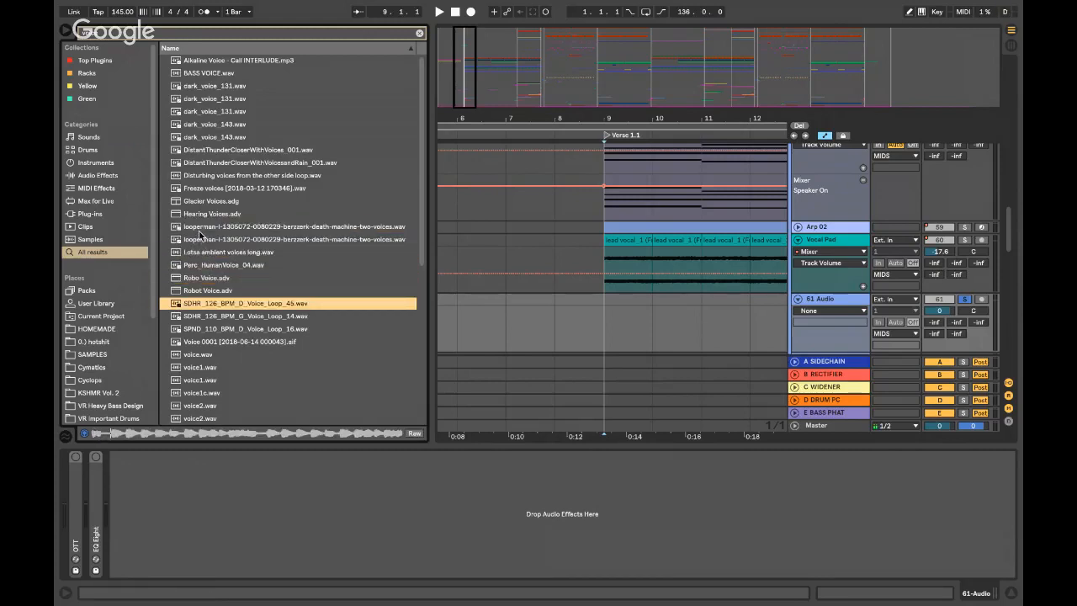
{"action": "key", "text": "Down"}
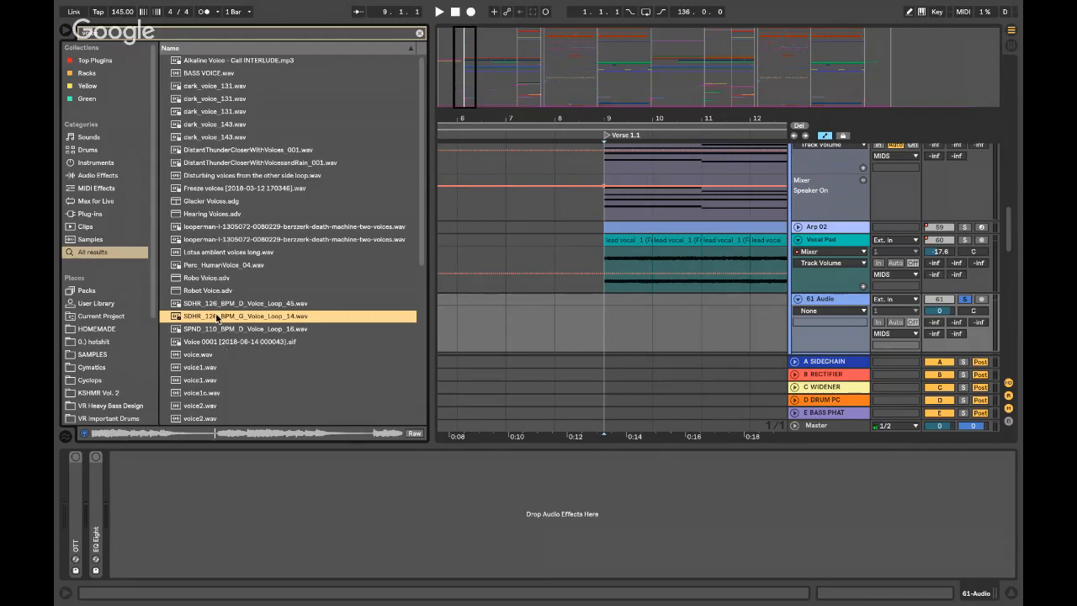
- Drop SDHR_126_BPM_G_Voice_Loop_14 onto track 61 and move the clip to start at 9.4.2
{"action": "left_click_drag", "start_coordinate": [216, 318], "coordinate": [604, 322]}
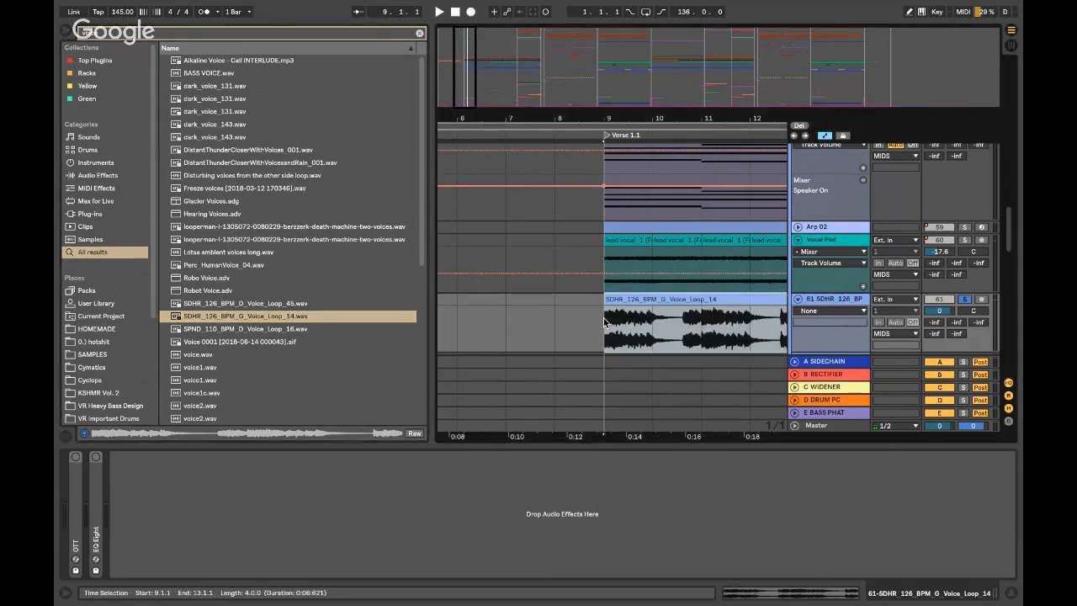
{"action": "left_click", "coordinate": [602, 317]}
{"action": "scroll", "coordinate": [602, 316], "scroll_direction": "up", "scroll_amount": 5}
{"action": "scroll", "coordinate": [521, 303], "scroll_direction": "right", "scroll_amount": 3}
{"action": "scroll", "coordinate": [505, 301], "scroll_direction": "left", "scroll_amount": 2}
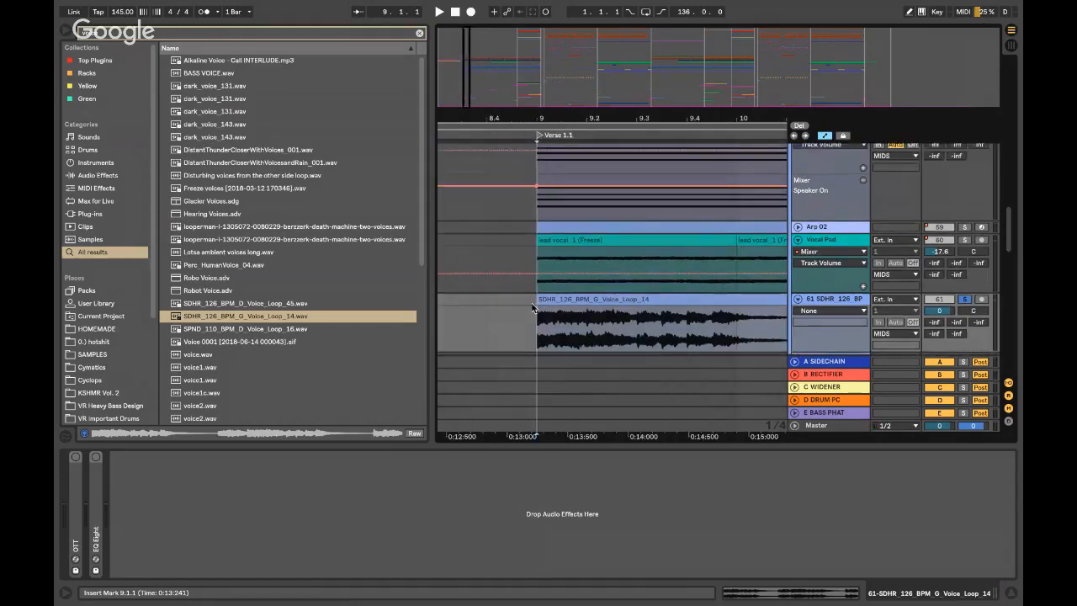
{"action": "left_click_drag", "start_coordinate": [558, 299], "coordinate": [710, 303]}
{"action": "scroll", "coordinate": [737, 326], "scroll_direction": "right", "scroll_amount": 3}
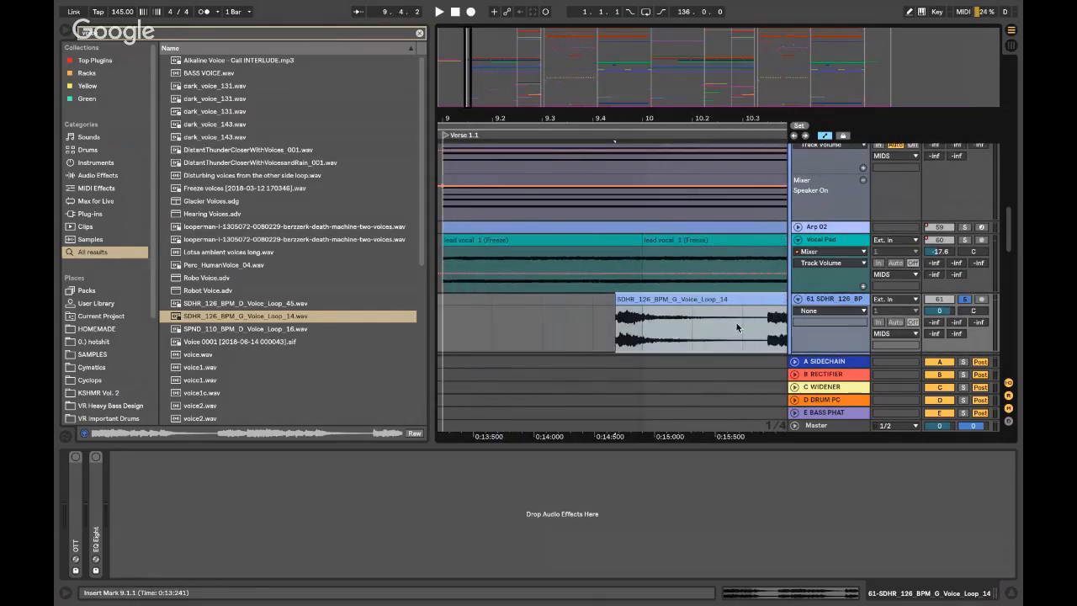
- Split the clip at 10.2.1, delete the tail, consolidate the slice, and move it to bar 9
{"action": "left_click", "coordinate": [691, 327]}
{"action": "key", "text": "super+e"}
{"action": "left_click", "coordinate": [723, 298]}
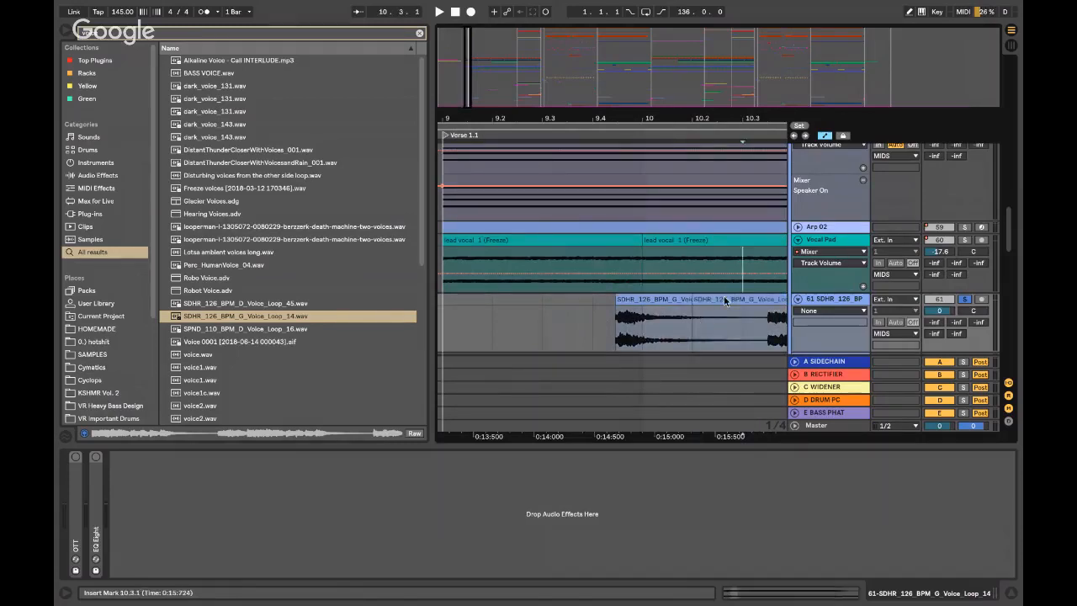
{"action": "key", "text": "Delete"}
{"action": "left_click", "coordinate": [659, 301]}
{"action": "left_click", "coordinate": [661, 299]}
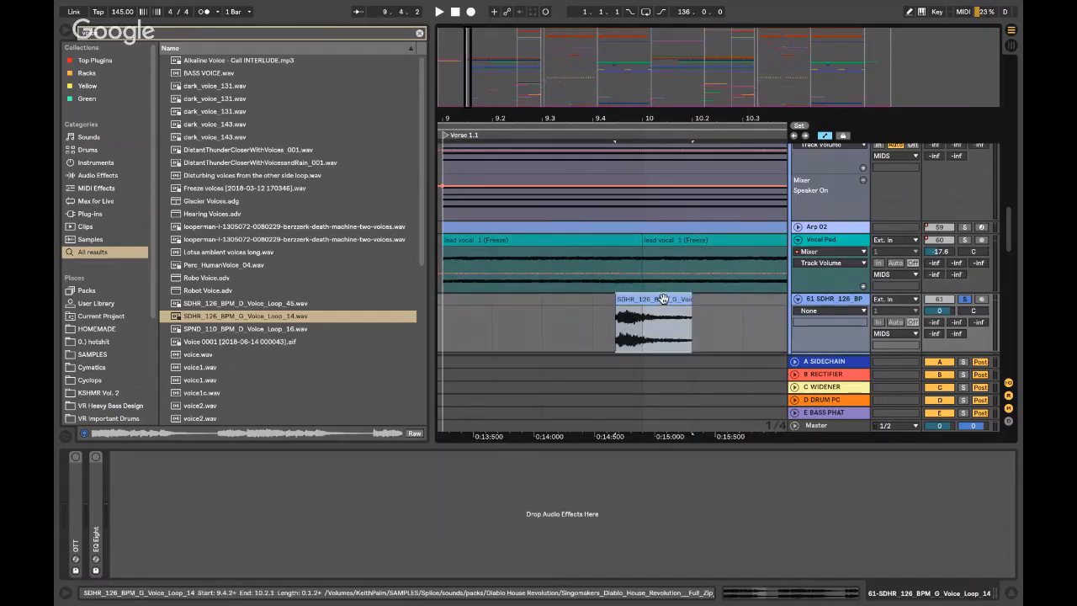
{"action": "key", "text": "super+j"}
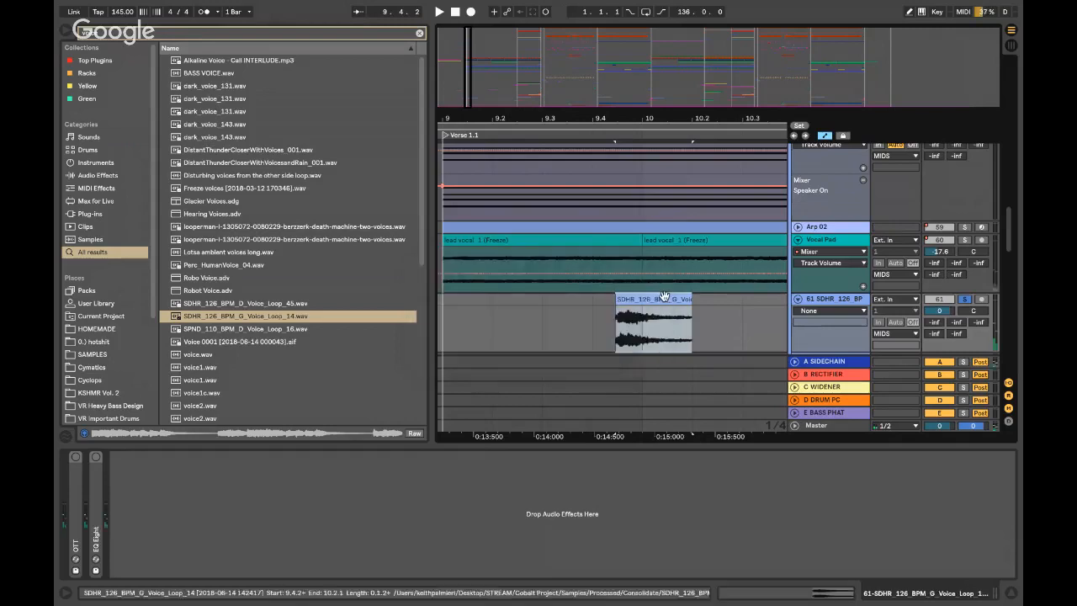
{"action": "left_click", "coordinate": [614, 307]}
{"action": "key", "text": "minus"}
{"action": "left_click_drag", "start_coordinate": [643, 300], "coordinate": [534, 298]}
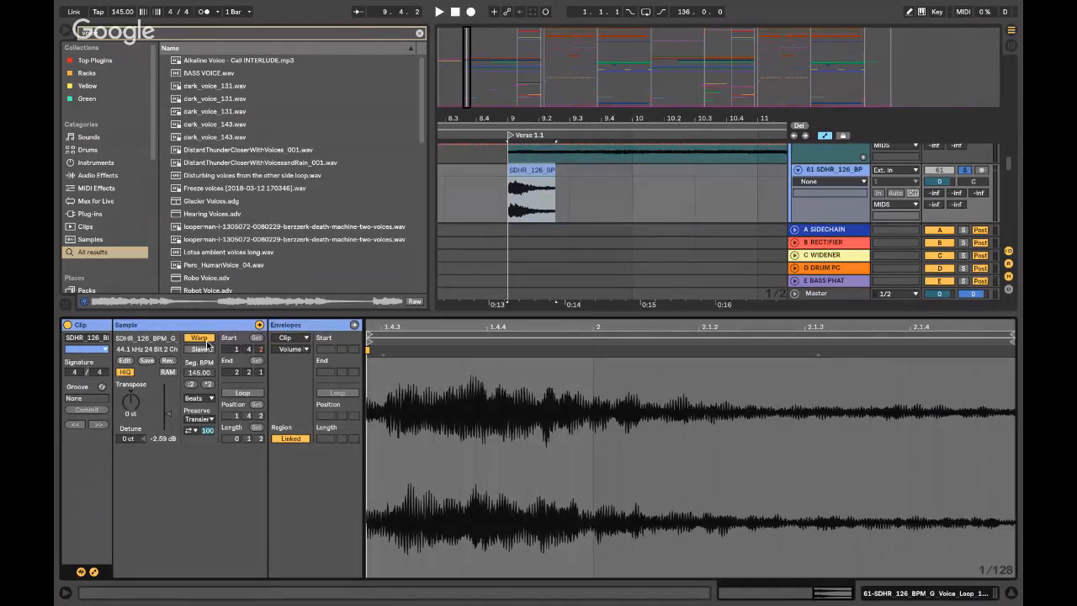
- Warp the vocal slice at 999 BPM with its timing kept and the warp mode set to Complex
{"action": "left_click", "coordinate": [199, 336]}
{"action": "left_click", "coordinate": [623, 346]}
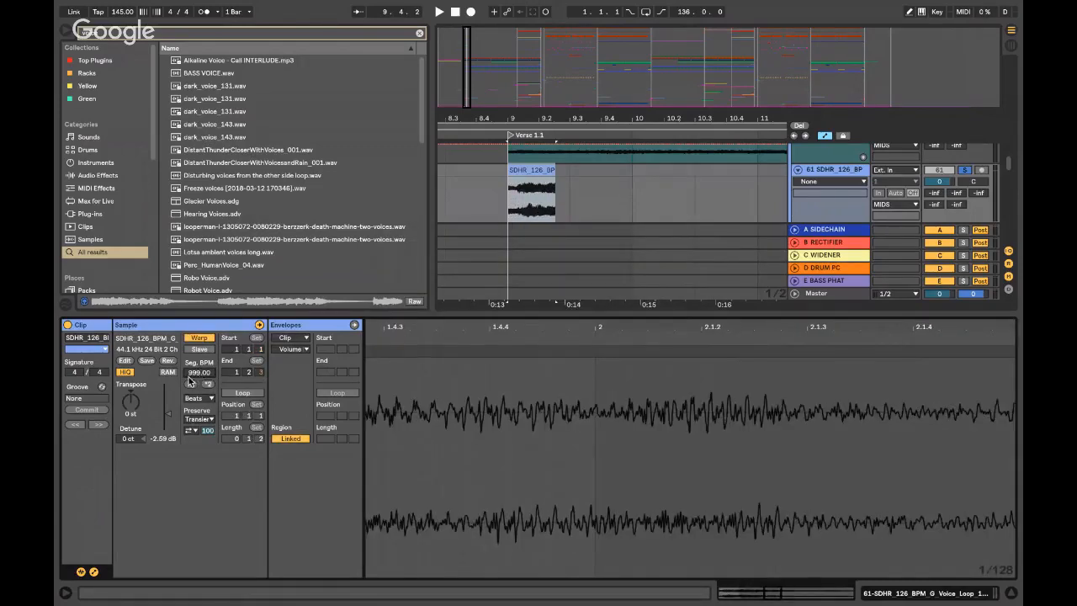
{"action": "left_click", "coordinate": [199, 398]}
{"action": "left_click", "coordinate": [201, 455]}
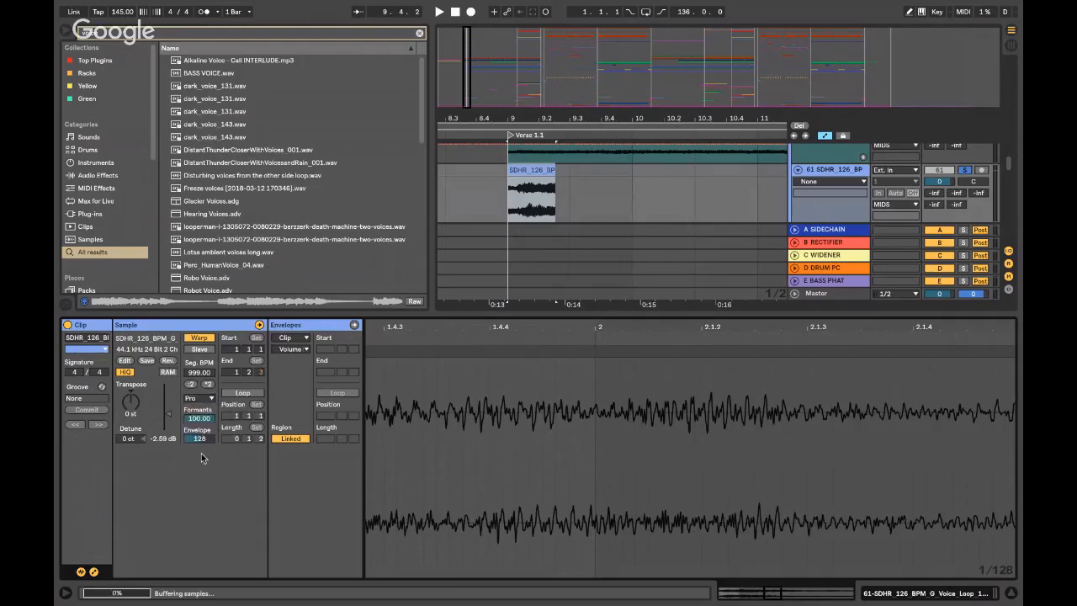
{"action": "left_click", "coordinate": [200, 397]}
{"action": "left_click", "coordinate": [199, 448]}
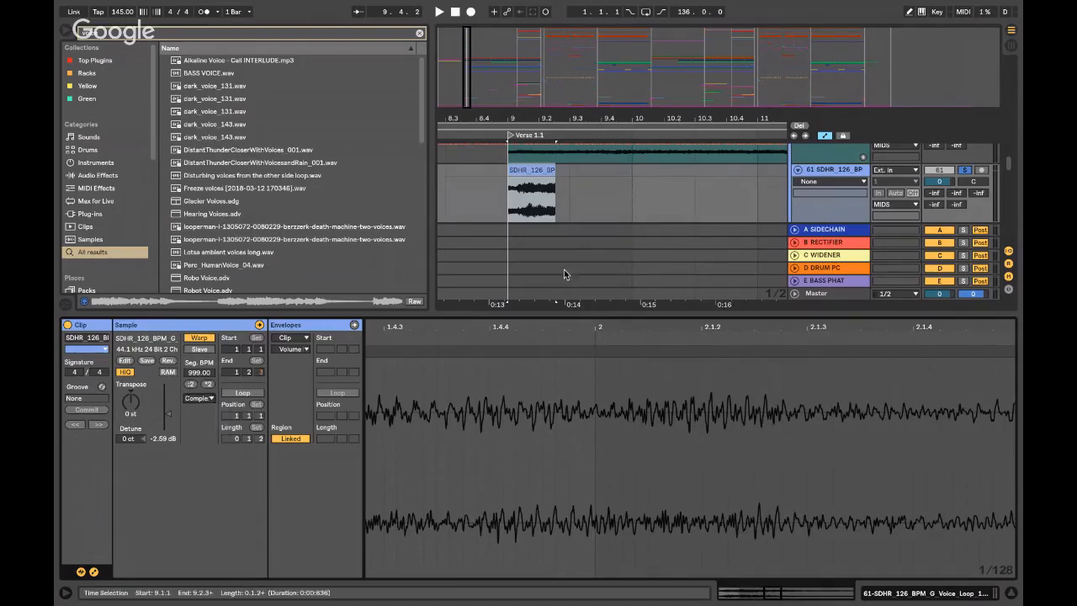
- Stretch the vocal clip longer, trim its start, and audition it from bar 9
{"action": "left_click", "coordinate": [543, 217]}
{"action": "left_click_drag", "start_coordinate": [555, 211], "coordinate": [757, 210]}
{"action": "key", "text": "space"}
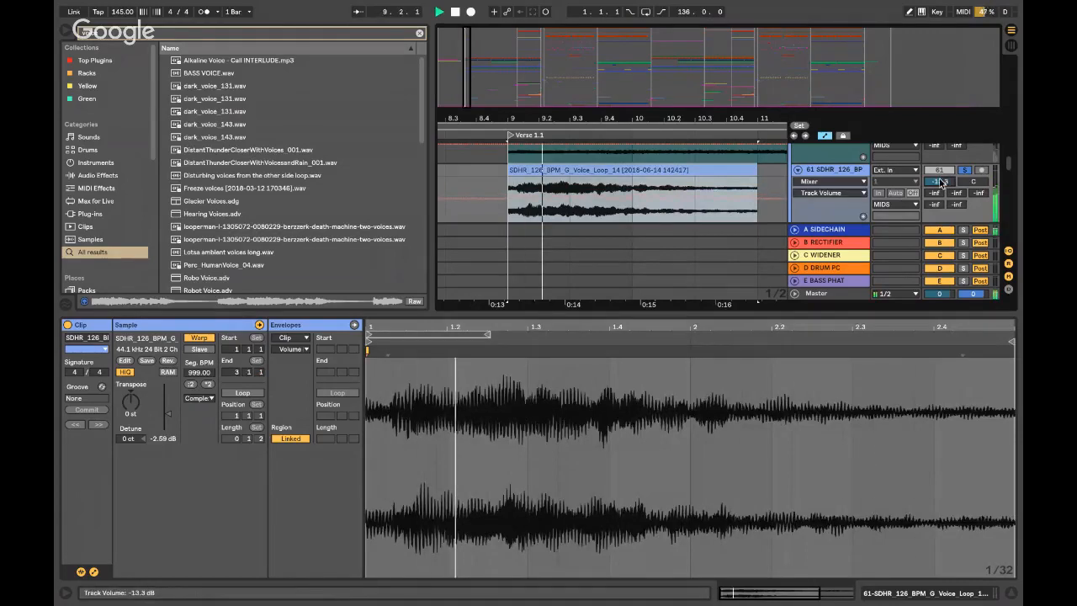
{"action": "key", "text": "space"}
{"action": "key", "text": "space"}
{"action": "key", "text": "space"}
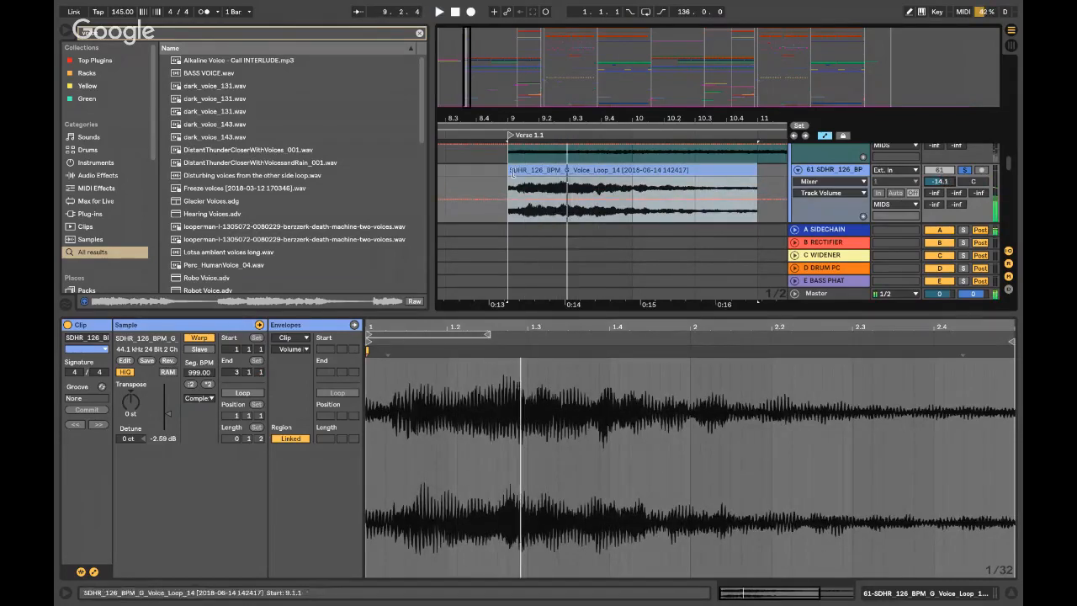
{"action": "left_click", "coordinate": [512, 181]}
{"action": "left_click", "coordinate": [549, 172]}
{"action": "left_click_drag", "start_coordinate": [549, 172], "coordinate": [543, 171]}
{"action": "key", "text": "space"}
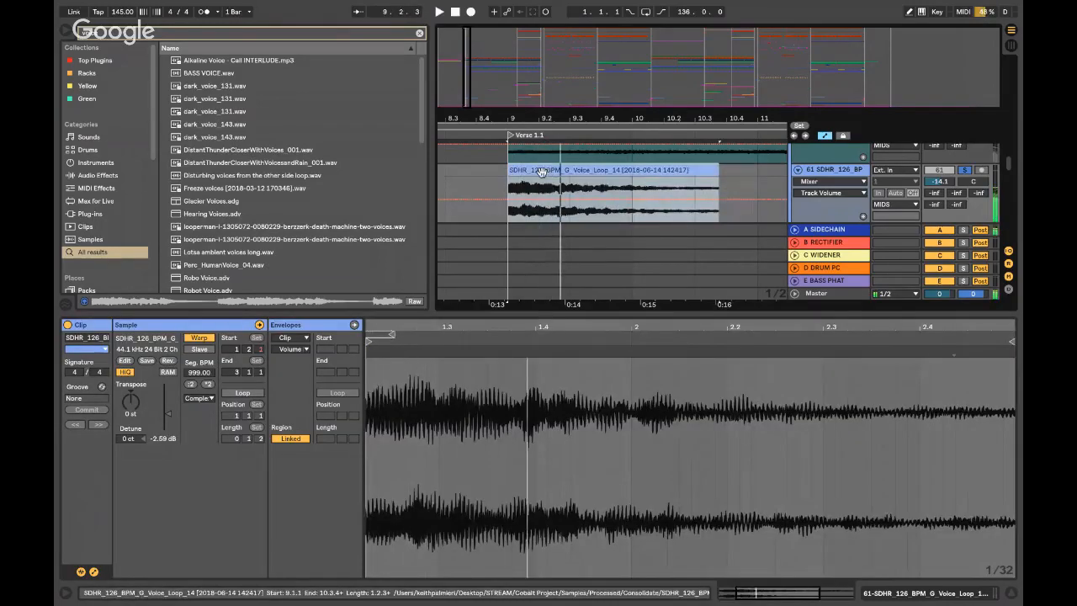
{"action": "key", "text": "space"}
{"action": "key", "text": "space"}
{"action": "key", "text": "space"}
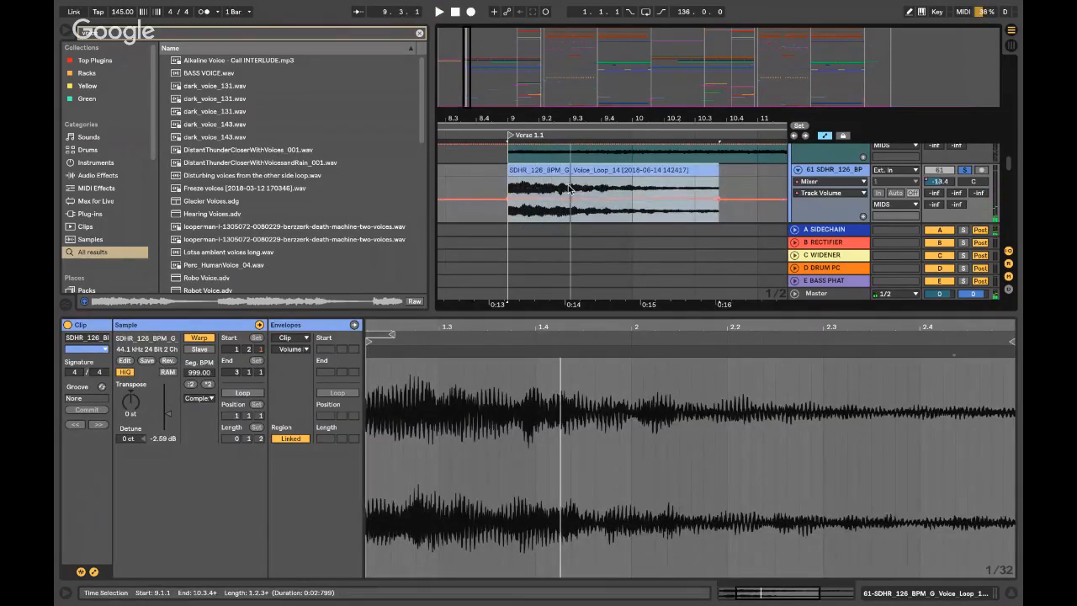
{"action": "key", "text": "shift+Tab"}
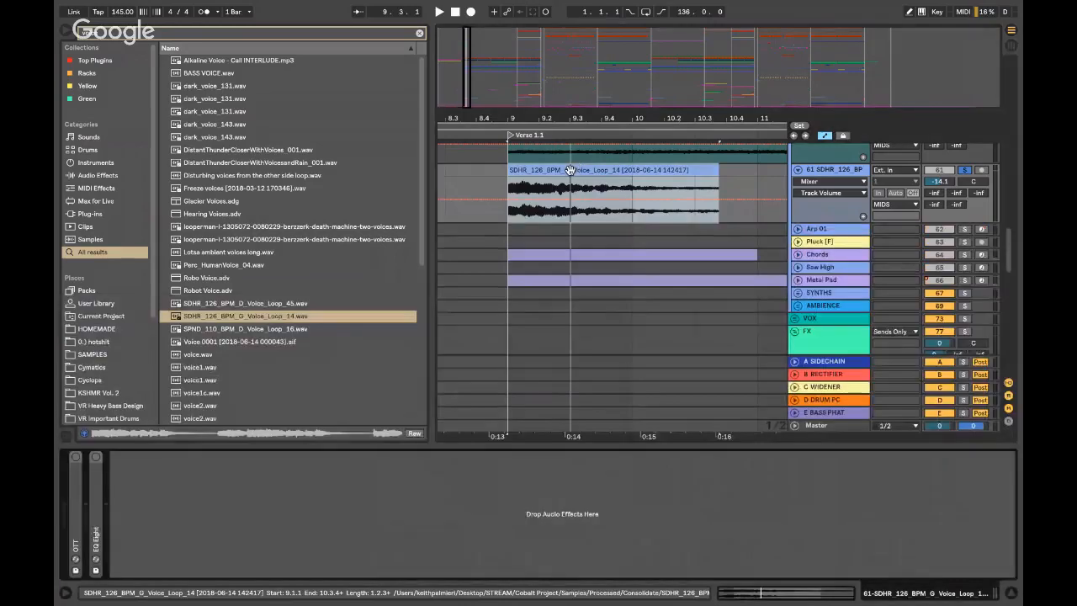
- Add a Reverb to the voice track with low cut at 949 Hz and size 62.27
{"action": "key", "text": "super+f"}
{"action": "key", "text": "BackSpace"}
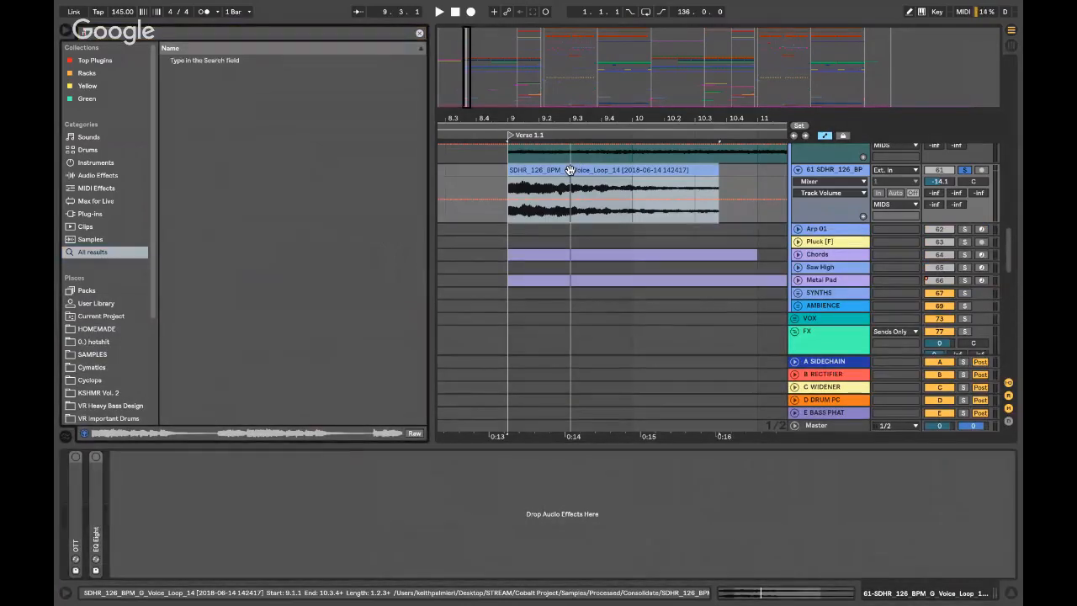
{"action": "type", "text": "reverb"}
{"action": "left_click", "coordinate": [196, 60]}
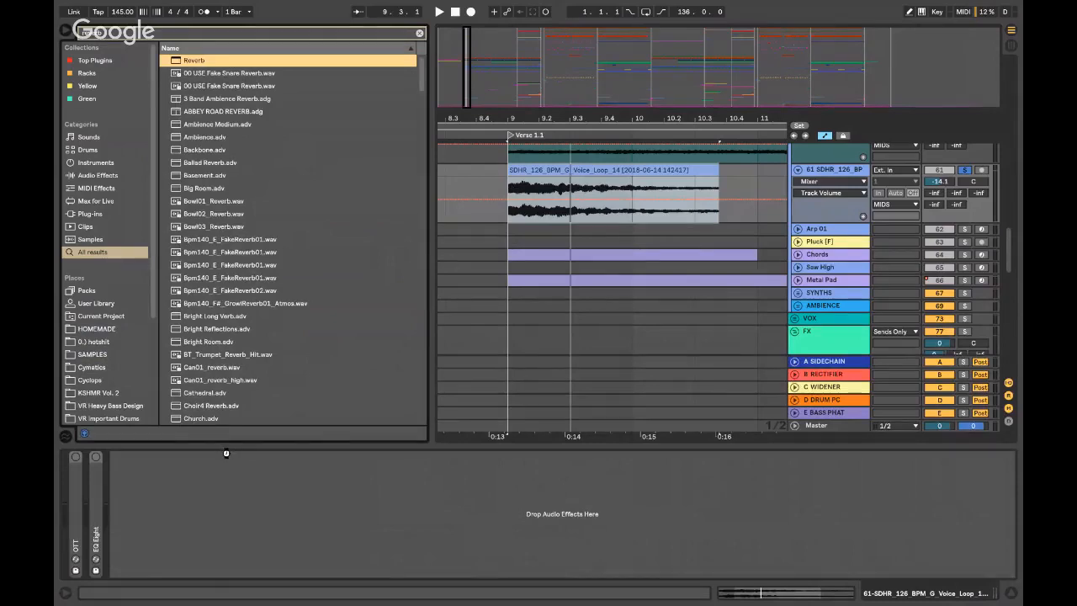
{"action": "left_click_drag", "start_coordinate": [225, 453], "coordinate": [226, 456]}
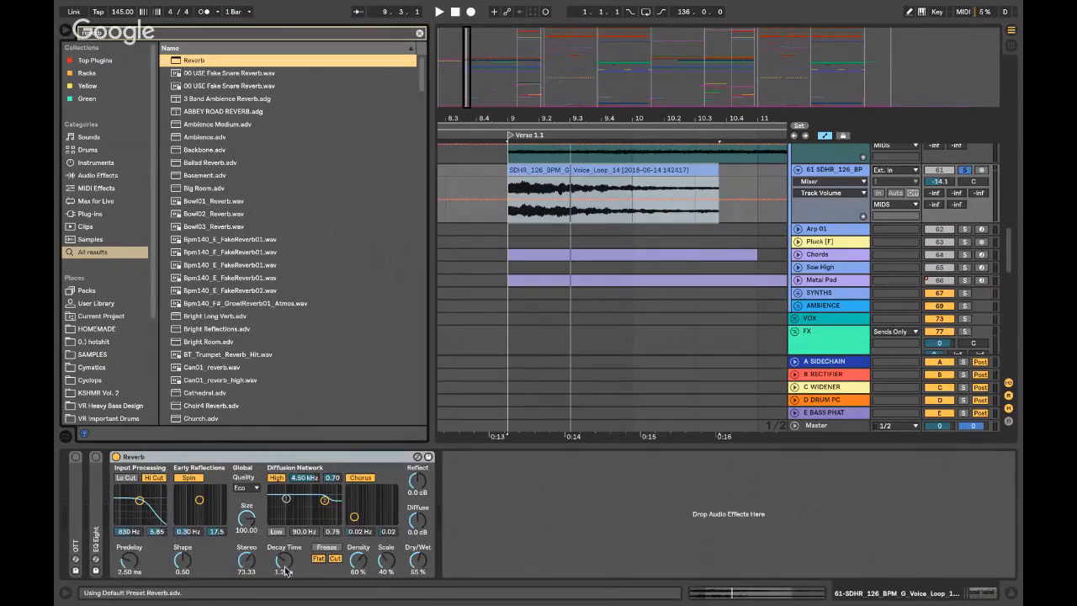
{"action": "left_click", "coordinate": [126, 477]}
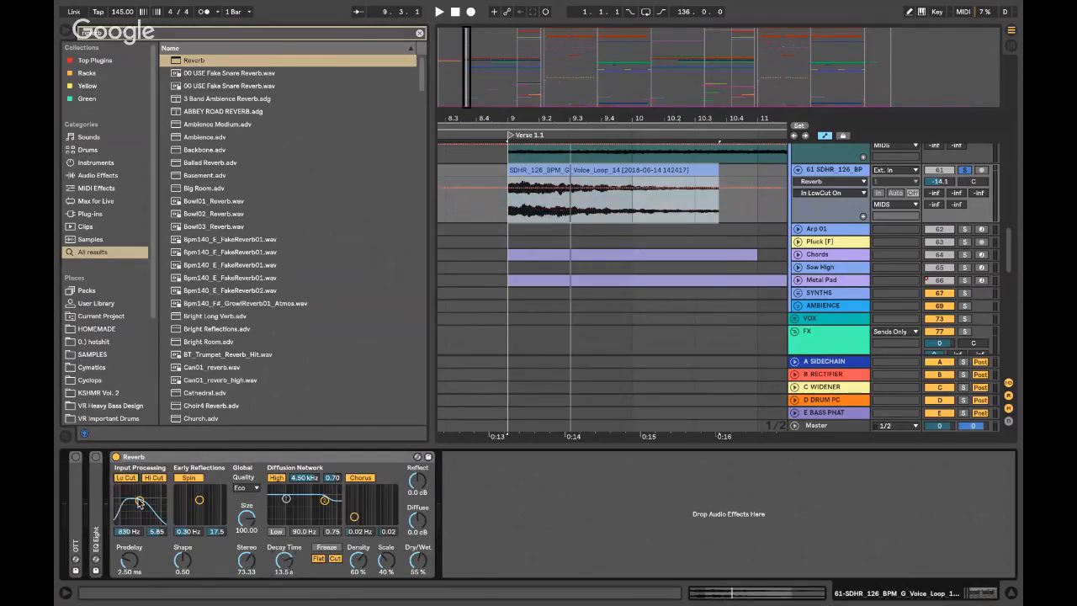
{"action": "left_click_drag", "start_coordinate": [140, 502], "coordinate": [141, 505]}
{"action": "left_click_drag", "start_coordinate": [248, 521], "coordinate": [249, 545]}
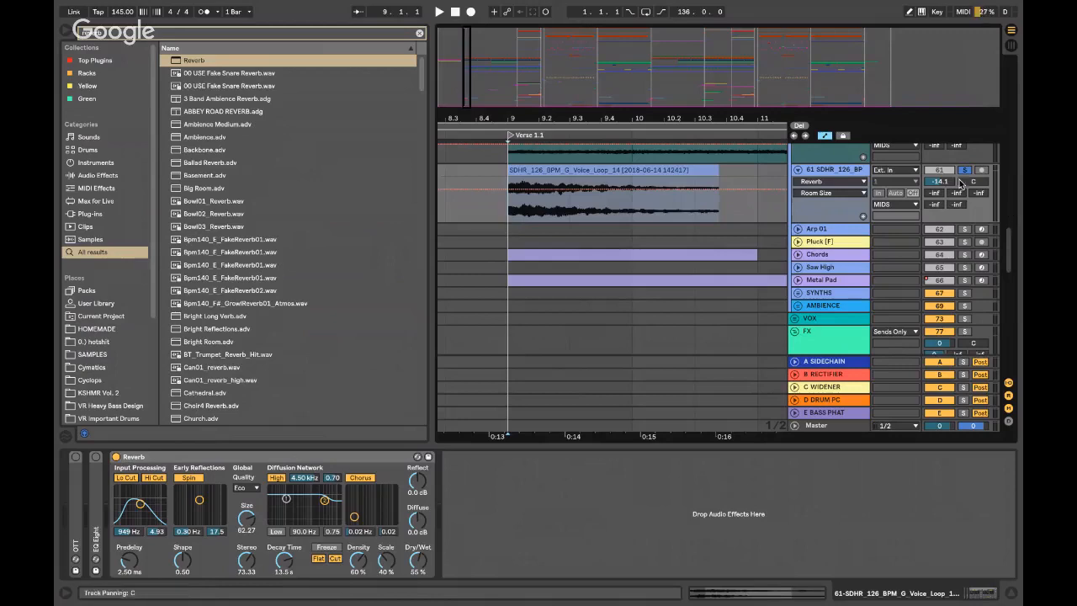
- Leave the reverb Freeze on and lower the voice loop track to about -25 dB
{"action": "key", "text": "space"}
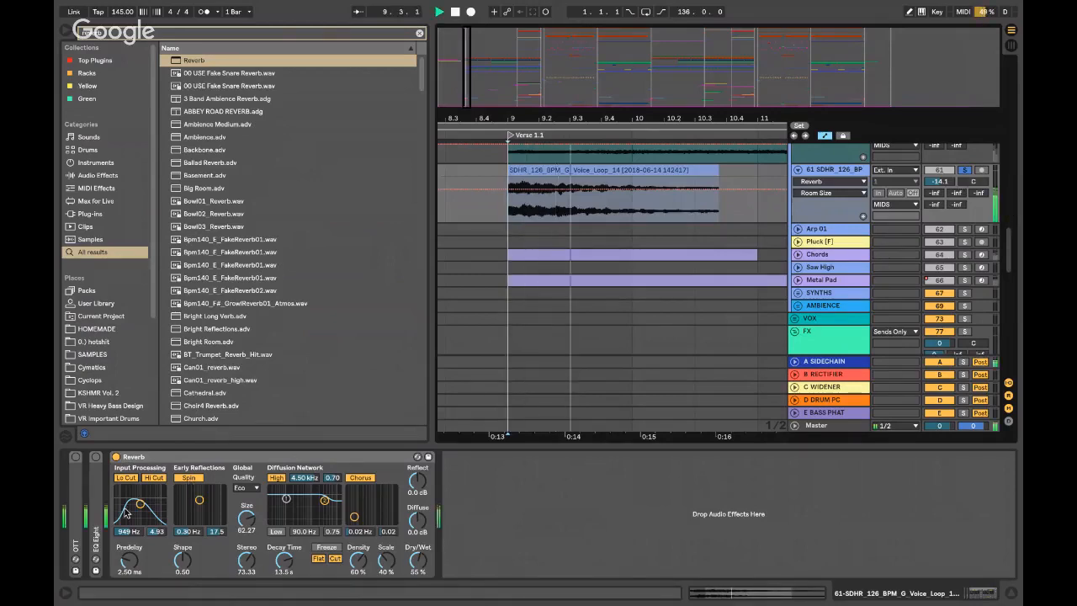
{"action": "left_click", "coordinate": [326, 547]}
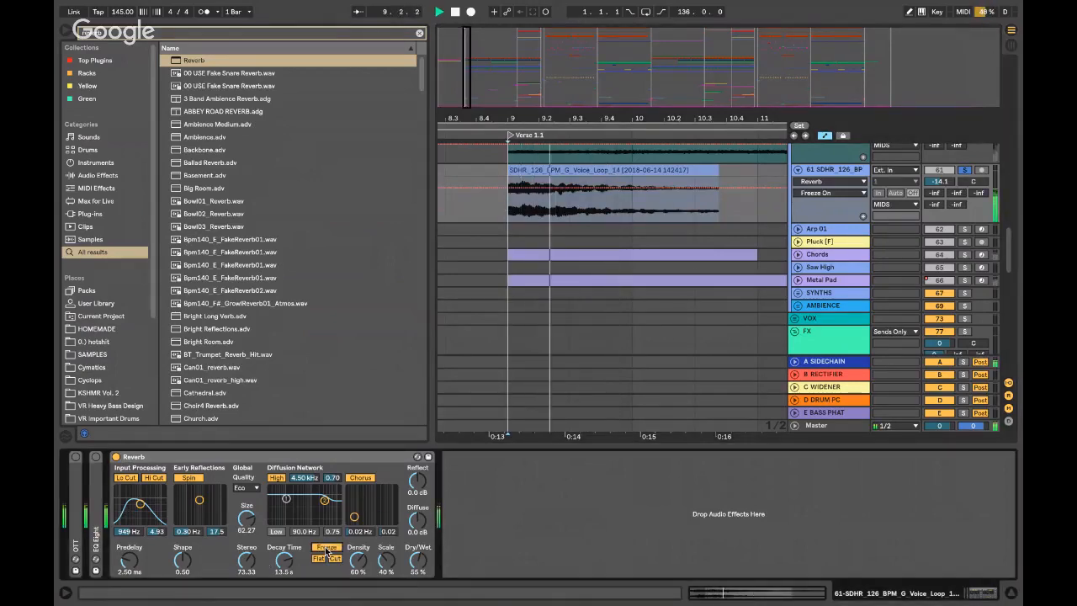
{"action": "left_click", "coordinate": [327, 547]}
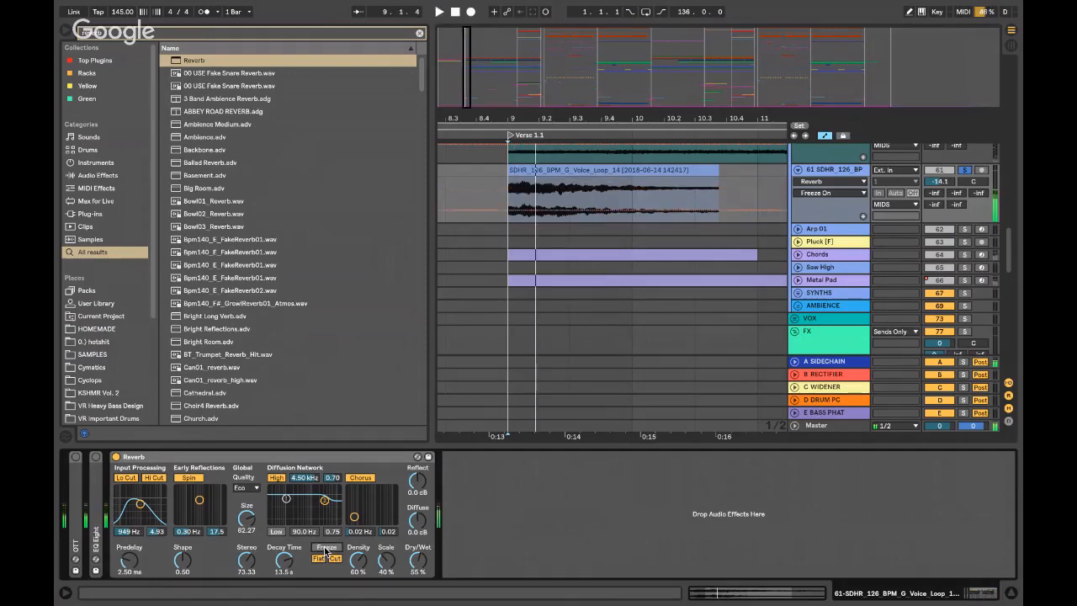
{"action": "left_click", "coordinate": [326, 547]}
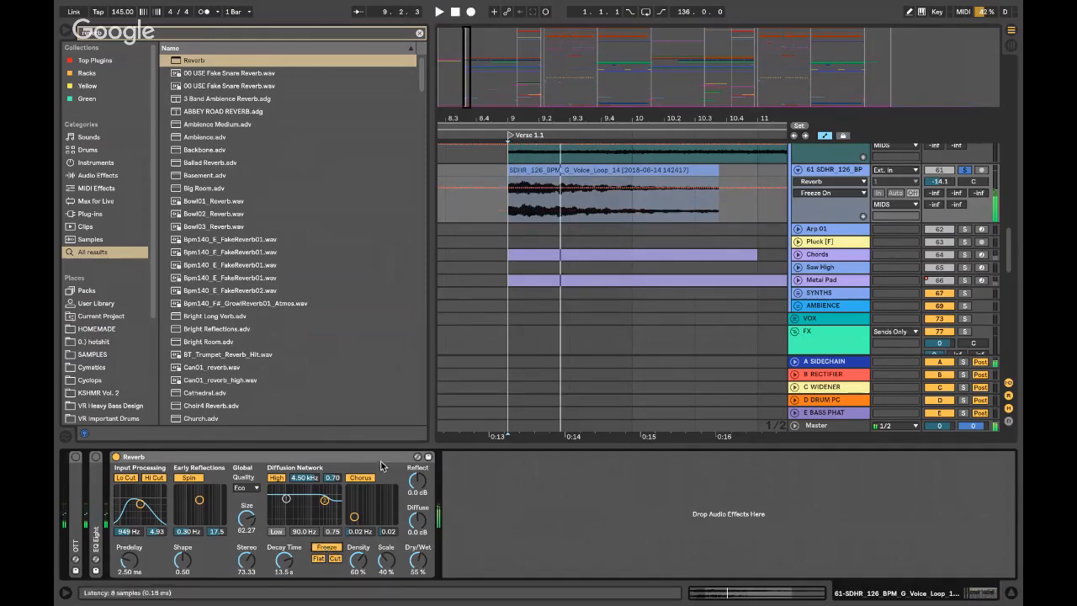
{"action": "left_click_drag", "start_coordinate": [939, 180], "coordinate": [940, 190]}
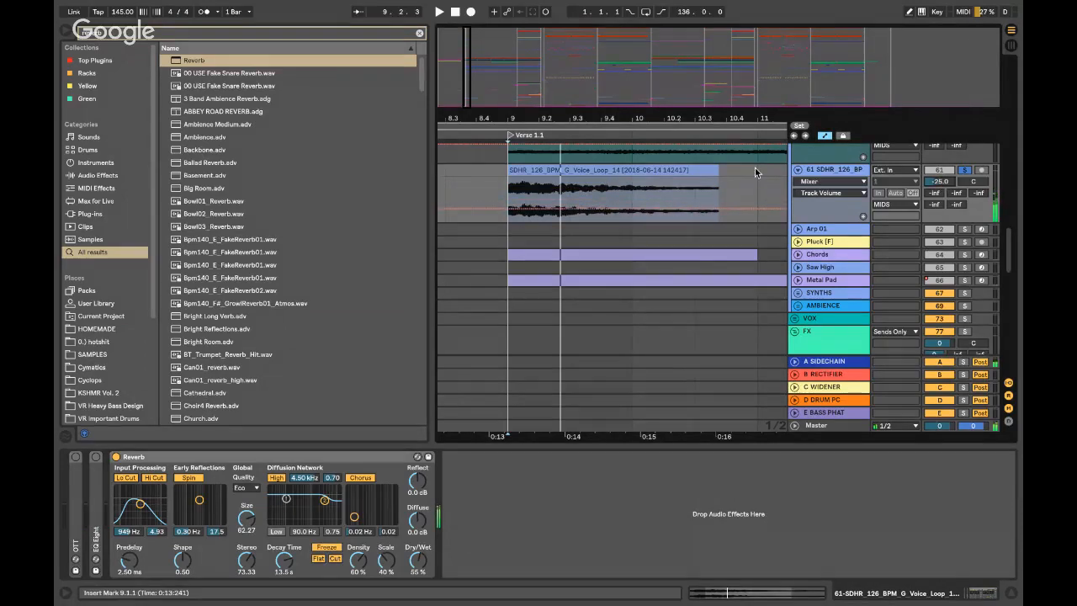
- Deactivate the voice loop clip on track 61
{"action": "left_click", "coordinate": [612, 174]}
{"action": "key", "text": "0"}
{"action": "right_click", "coordinate": [836, 172]}
{"action": "left_click", "coordinate": [815, 171]}
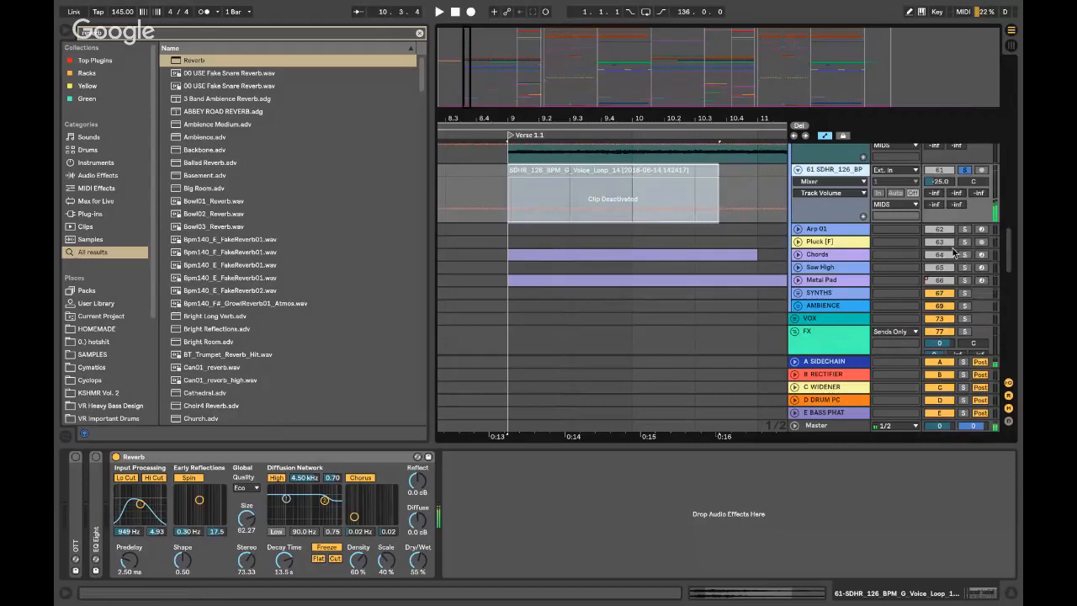
- Insert a new audio track whose Audio From input is the 61-SDHR voice loop track
{"action": "key", "text": "ctrl+t"}
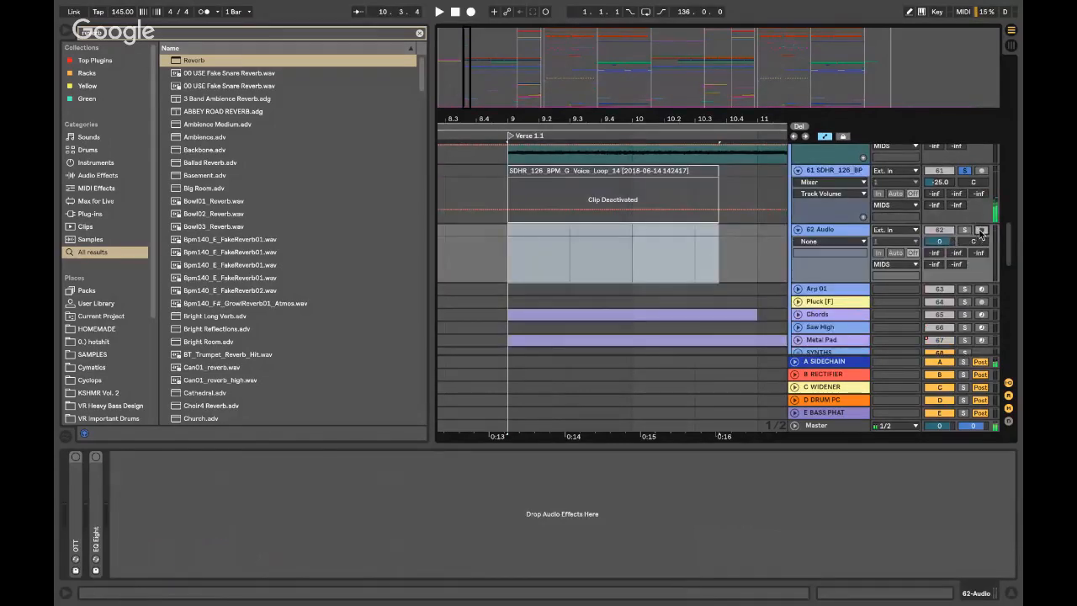
{"action": "left_click", "coordinate": [899, 172]}
{"action": "left_click", "coordinate": [897, 176]}
{"action": "left_click", "coordinate": [890, 230]}
{"action": "scroll", "coordinate": [873, 337], "scroll_direction": "down", "scroll_amount": 2}
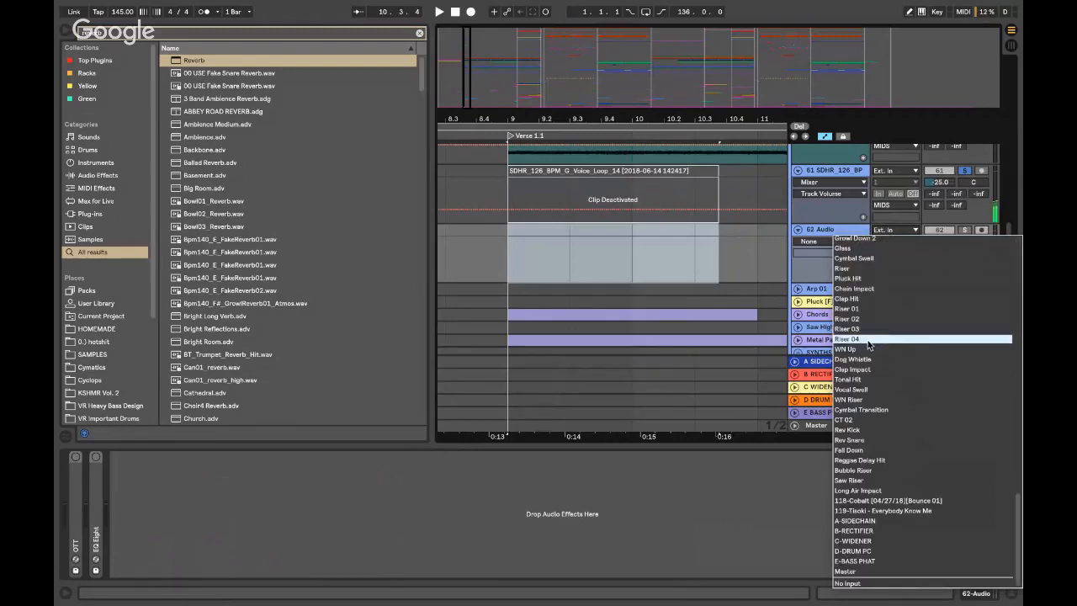
{"action": "scroll", "coordinate": [868, 360], "scroll_direction": "down", "scroll_amount": 3}
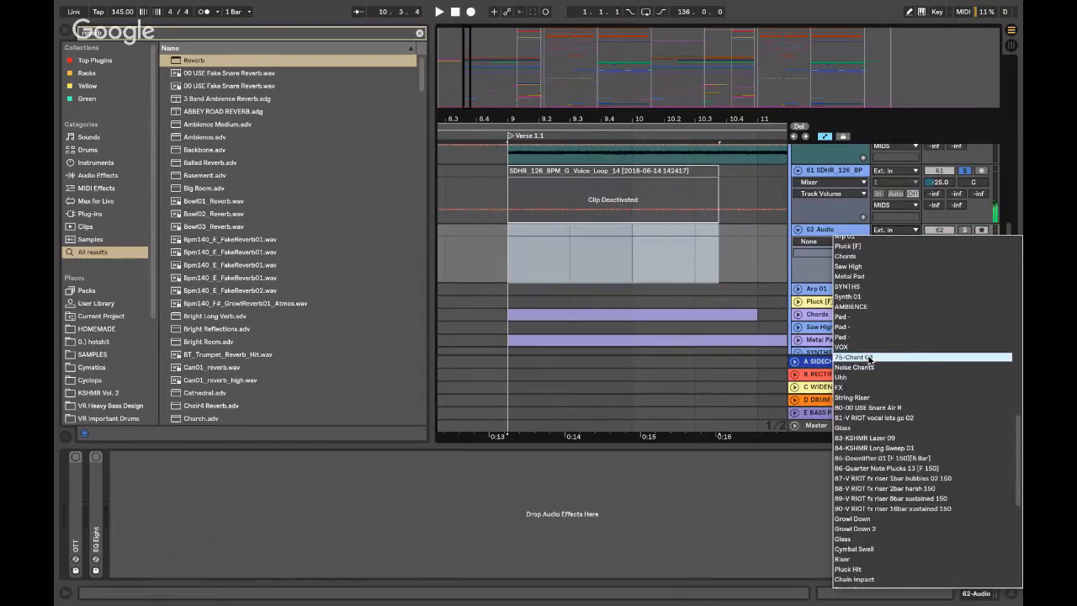
{"action": "scroll", "coordinate": [867, 396], "scroll_direction": "down", "scroll_amount": 1}
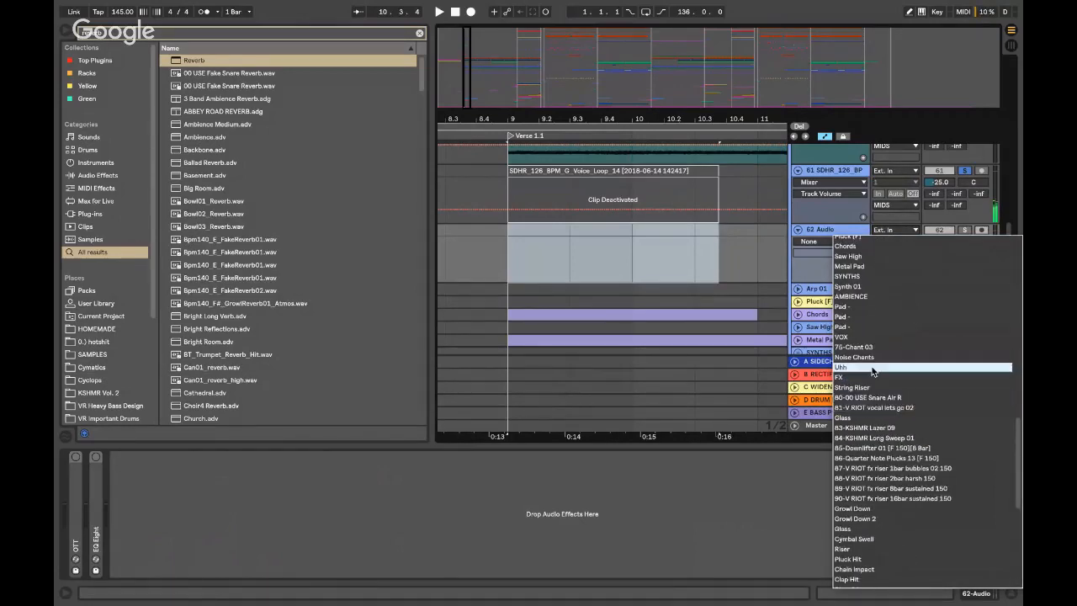
{"action": "scroll", "coordinate": [873, 370], "scroll_direction": "down", "scroll_amount": 8}
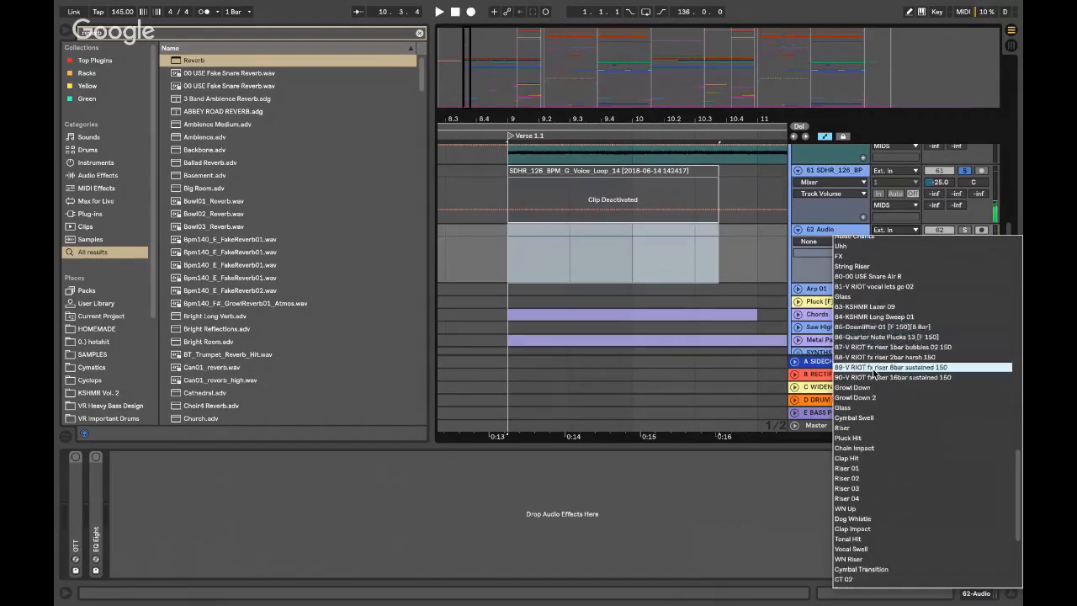
{"action": "scroll", "coordinate": [873, 369], "scroll_direction": "up", "scroll_amount": 20}
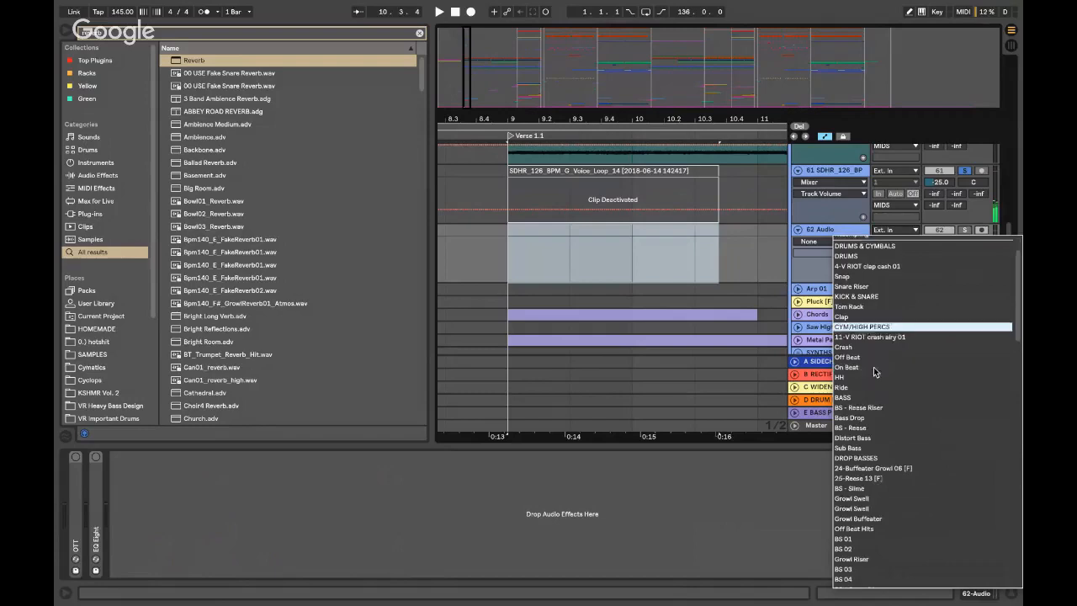
{"action": "scroll", "coordinate": [873, 369], "scroll_direction": "down", "scroll_amount": 5}
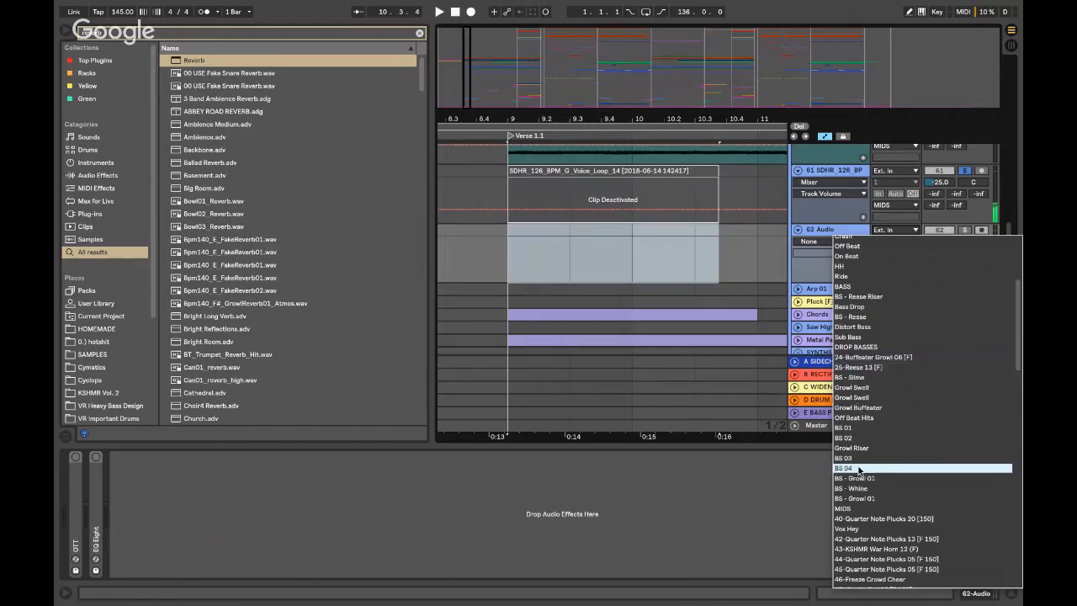
{"action": "scroll", "coordinate": [860, 471], "scroll_direction": "down", "scroll_amount": 2}
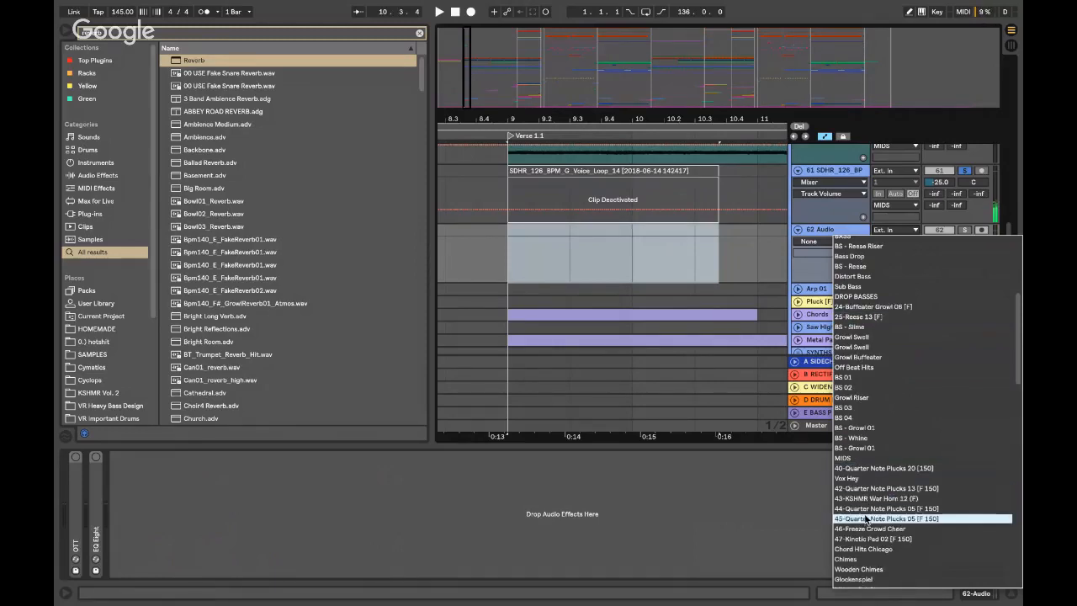
{"action": "scroll", "coordinate": [867, 518], "scroll_direction": "down", "scroll_amount": 6}
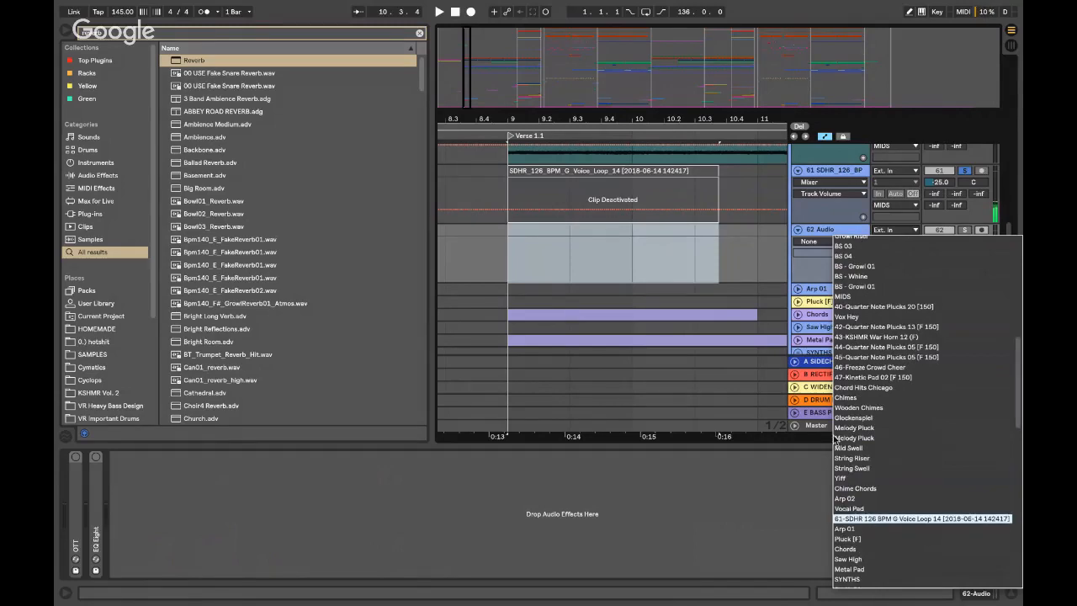
{"action": "left_click", "coordinate": [858, 519]}
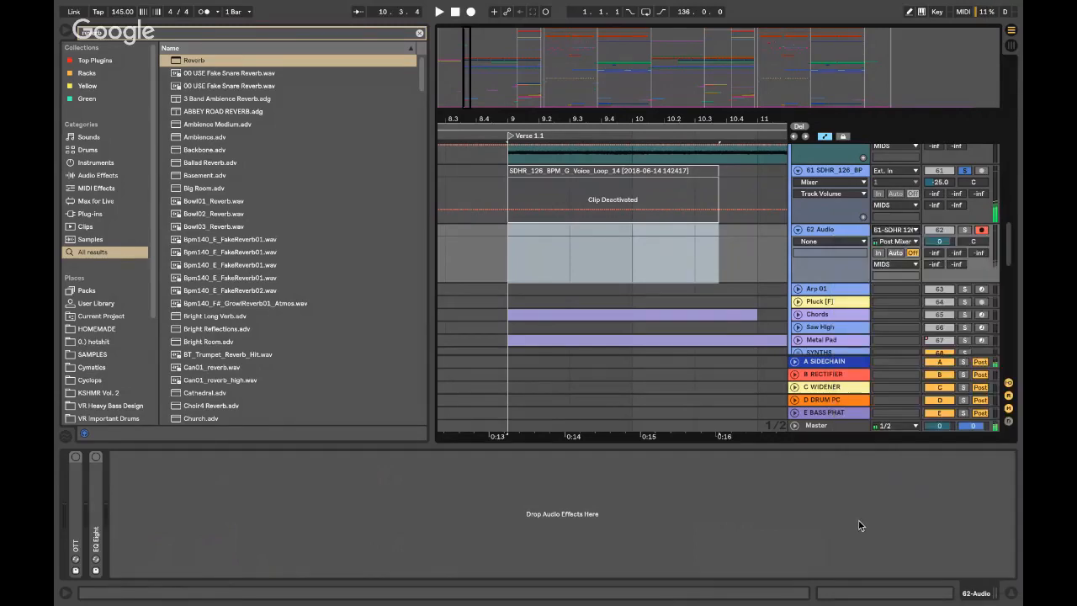
- Record the voice loop from bar 9 into clip 62-Audio 1 and switch off track 61's Reverb
{"action": "left_click", "coordinate": [508, 233]}
{"action": "left_click", "coordinate": [471, 12]}
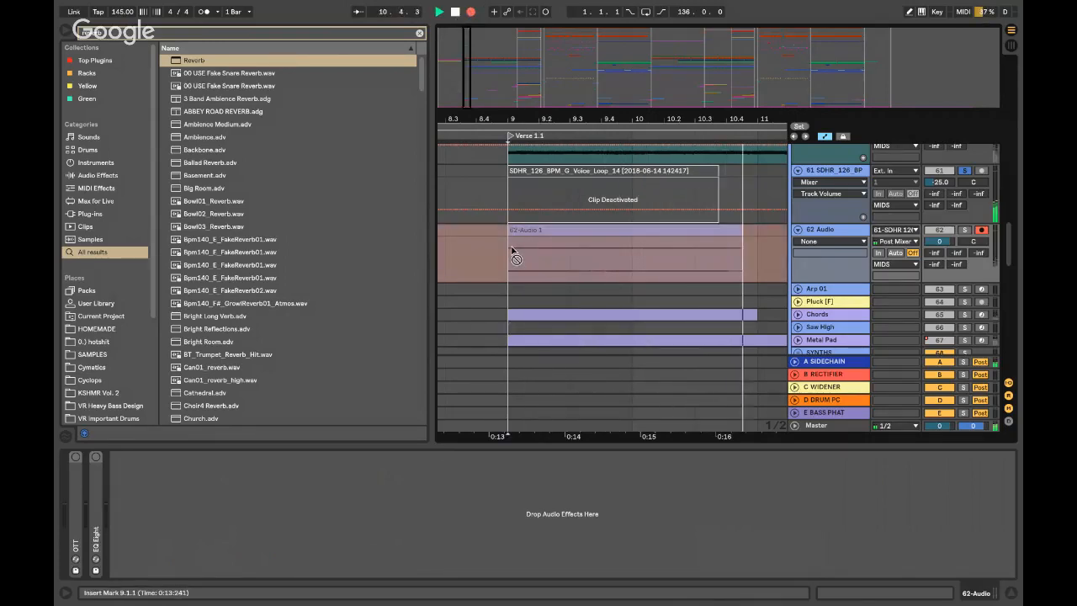
{"action": "key", "text": "space"}
{"action": "left_click", "coordinate": [833, 171]}
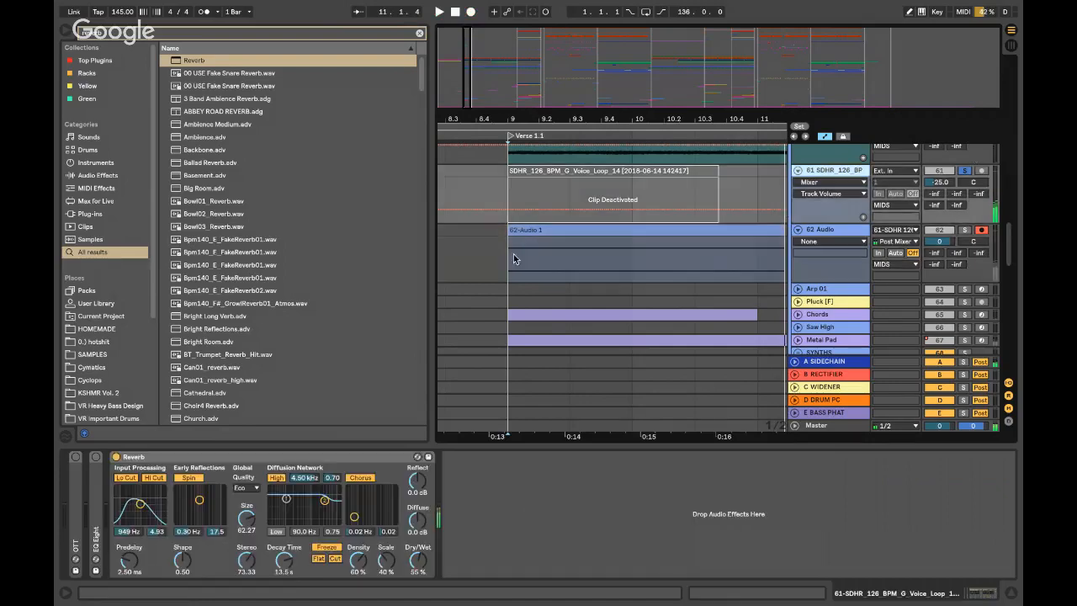
{"action": "left_click", "coordinate": [116, 455]}
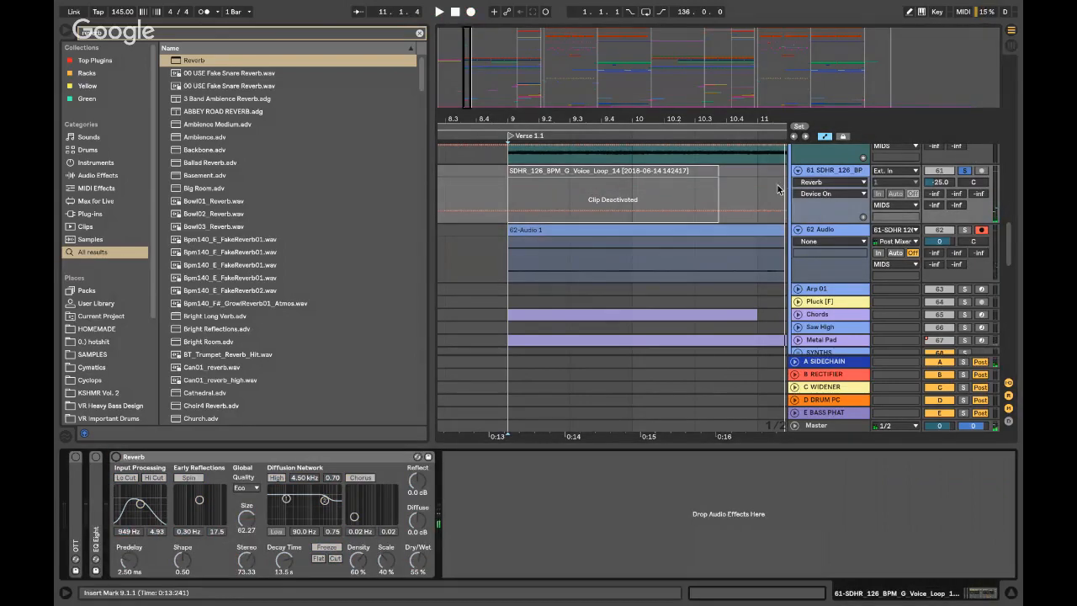
{"action": "key", "text": "alt+super+l"}
- Solo track 62 and transpose the recorded 62-Audio 1 clip to 4 st
{"action": "left_click", "coordinate": [964, 230]}
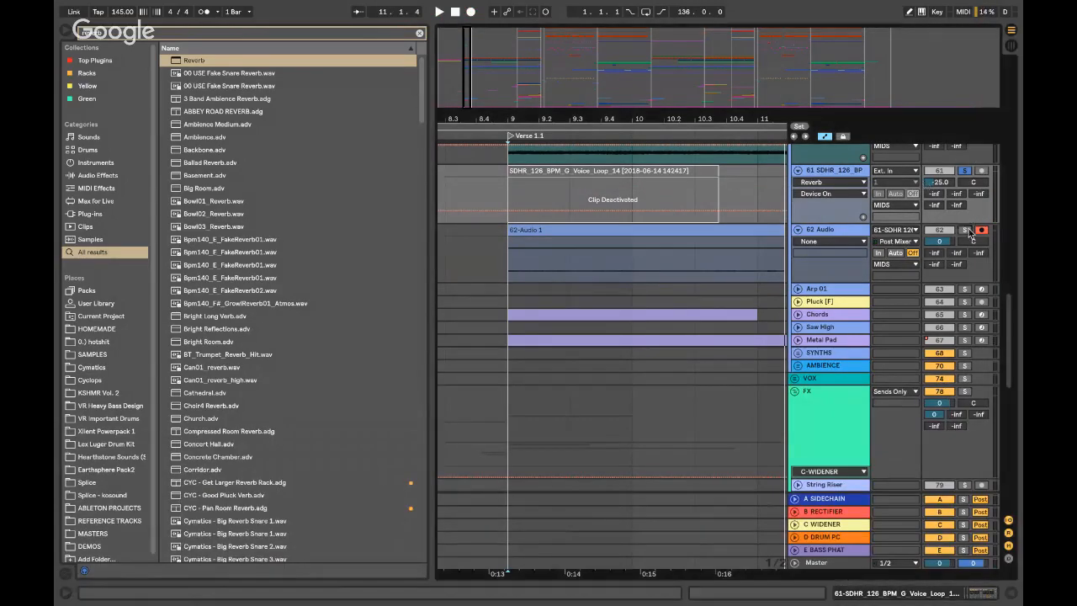
{"action": "key", "text": "space"}
{"action": "left_click", "coordinate": [815, 229]}
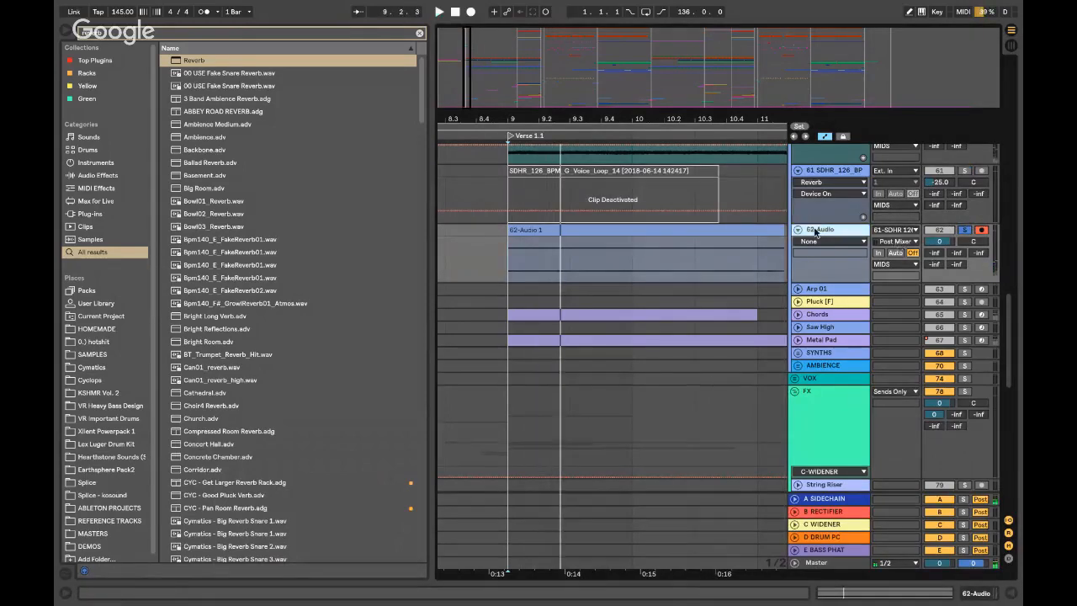
{"action": "double_click", "coordinate": [647, 233]}
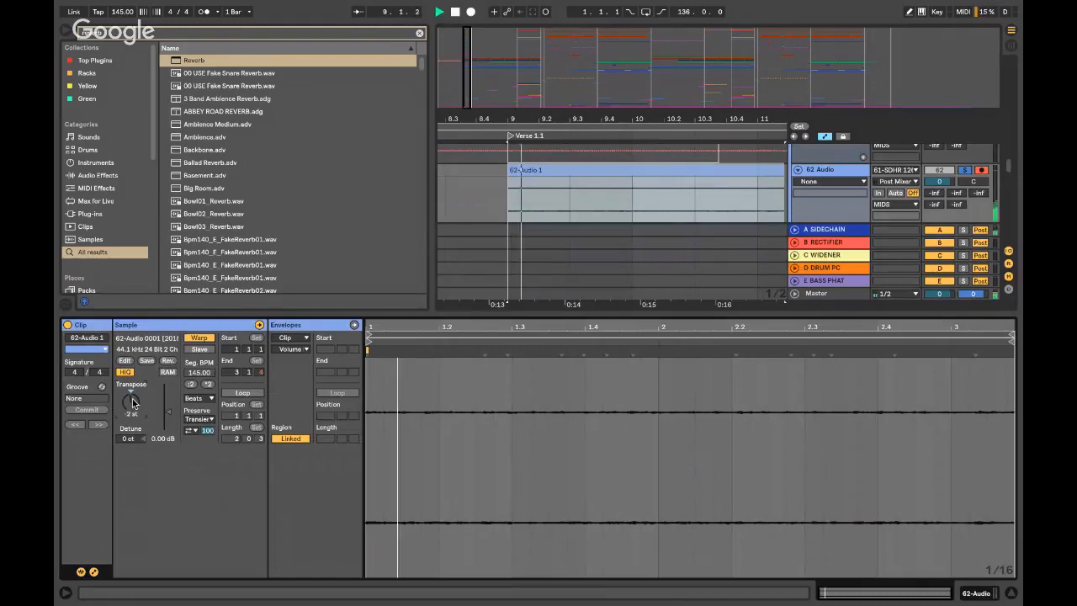
{"action": "left_click_drag", "start_coordinate": [132, 402], "coordinate": [135, 404]}
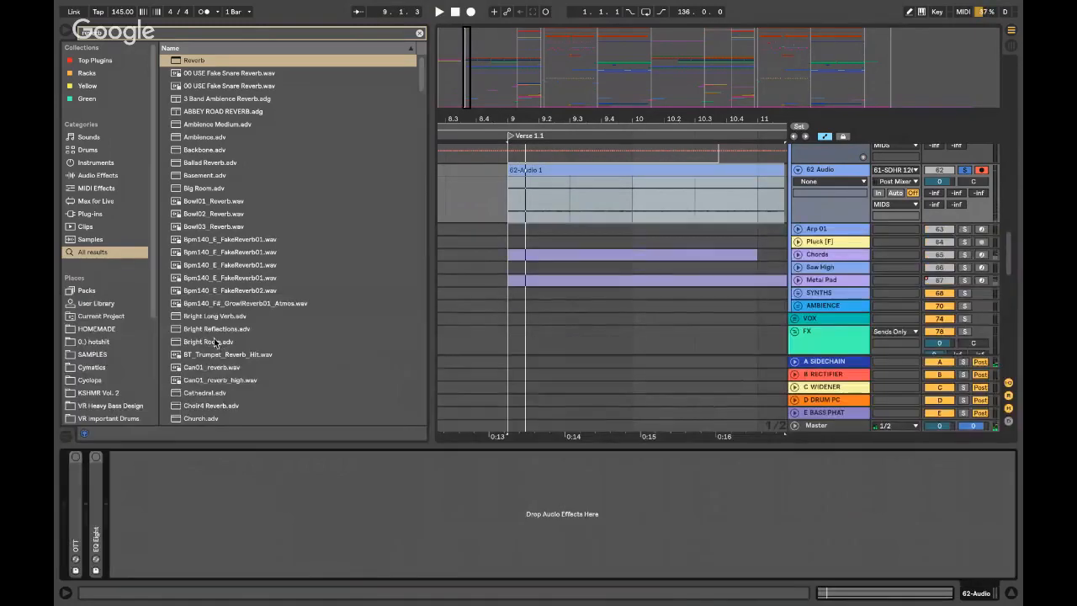
{"action": "key", "text": "super+f"}
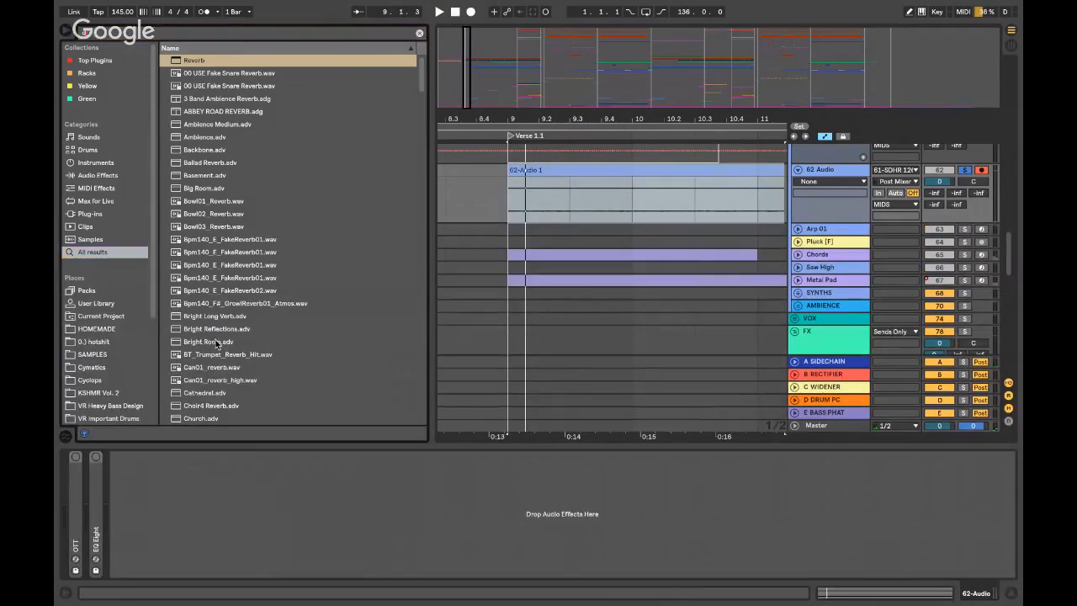
- Add a Saturator to track 62 and lower the track volume to -21 dB
{"action": "type", "text": "satur"}
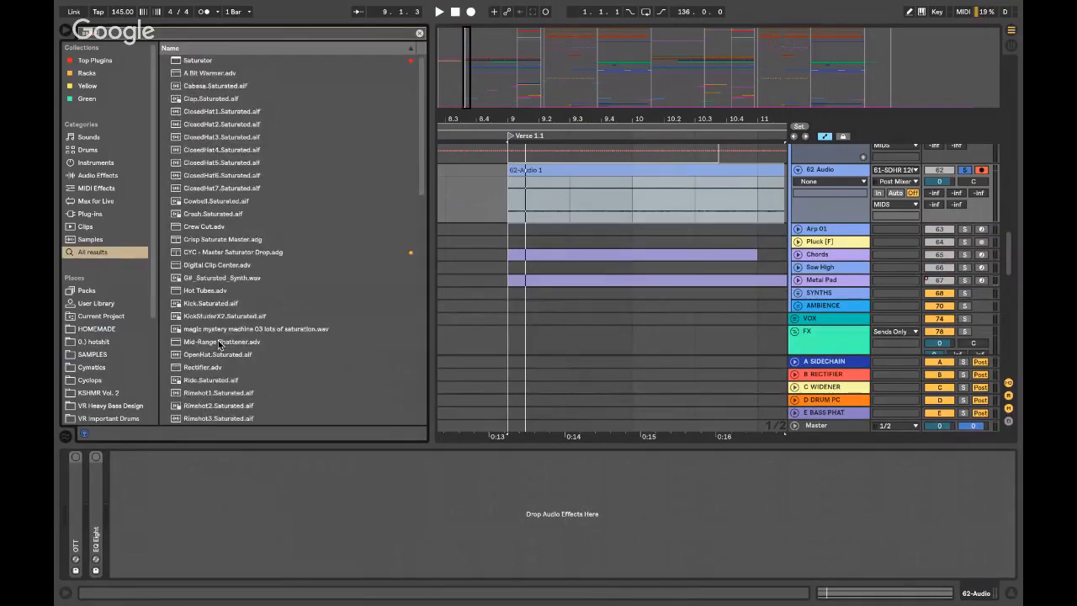
{"action": "left_click", "coordinate": [193, 59]}
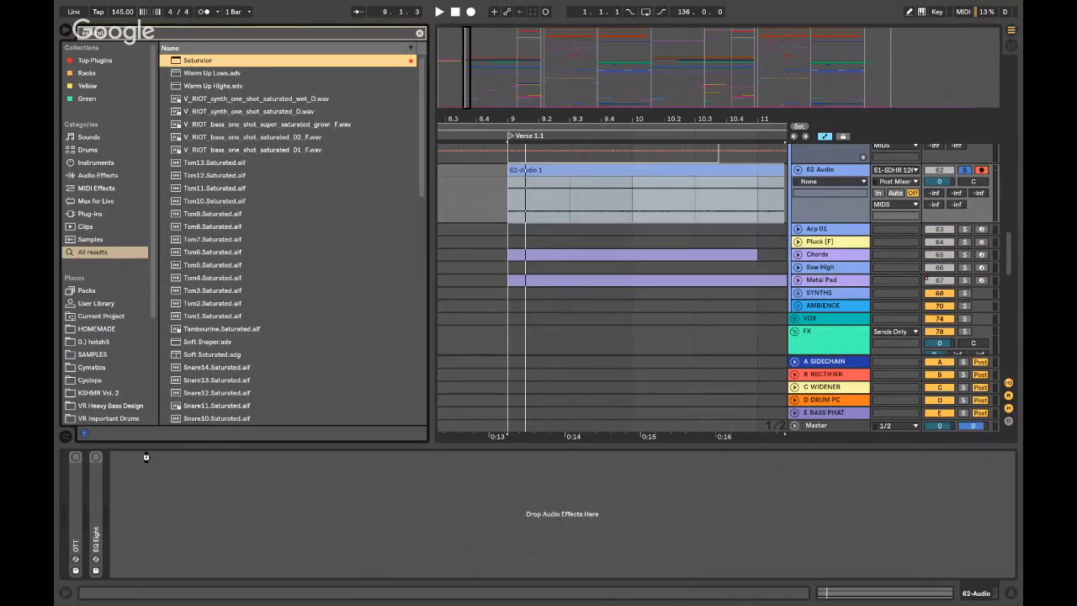
{"action": "left_click_drag", "start_coordinate": [150, 468], "coordinate": [125, 437]}
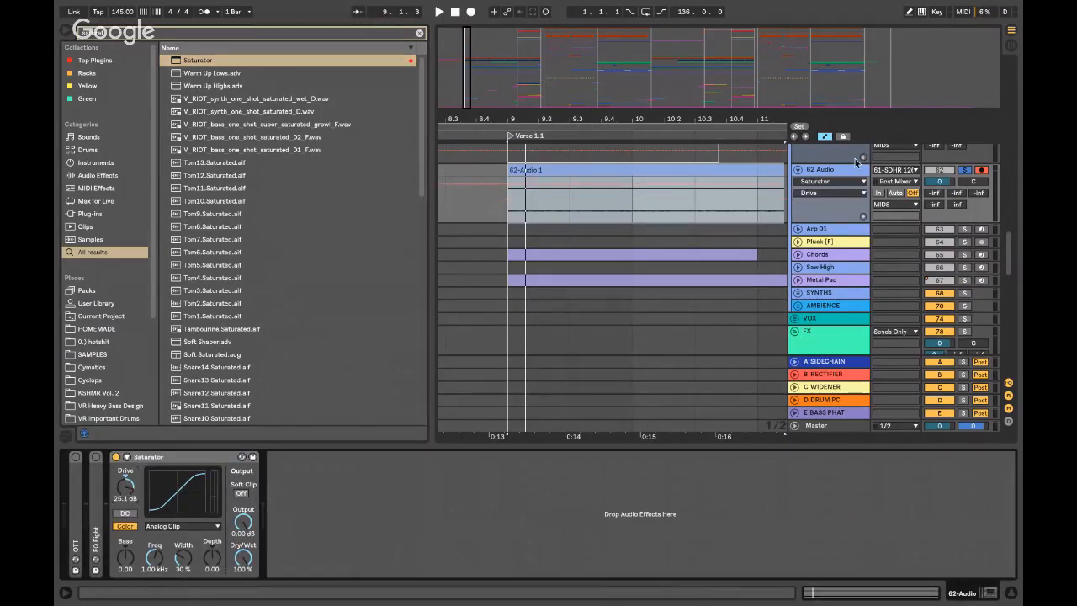
{"action": "left_click_drag", "start_coordinate": [952, 182], "coordinate": [951, 200]}
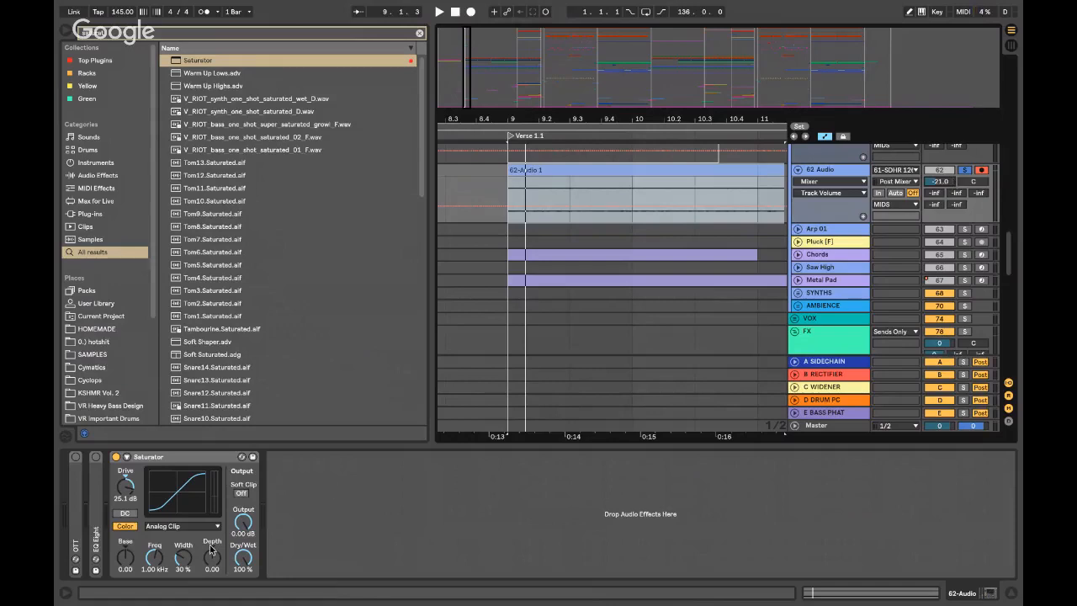
{"action": "key", "text": "space"}
- Set Saturator drive to 36 dB, depth about 24, frequency 1.18 kHz, with the track near -25 dB
{"action": "key", "text": "space"}
{"action": "left_click_drag", "start_coordinate": [125, 486], "coordinate": [125, 458]}
{"action": "key", "text": "space"}
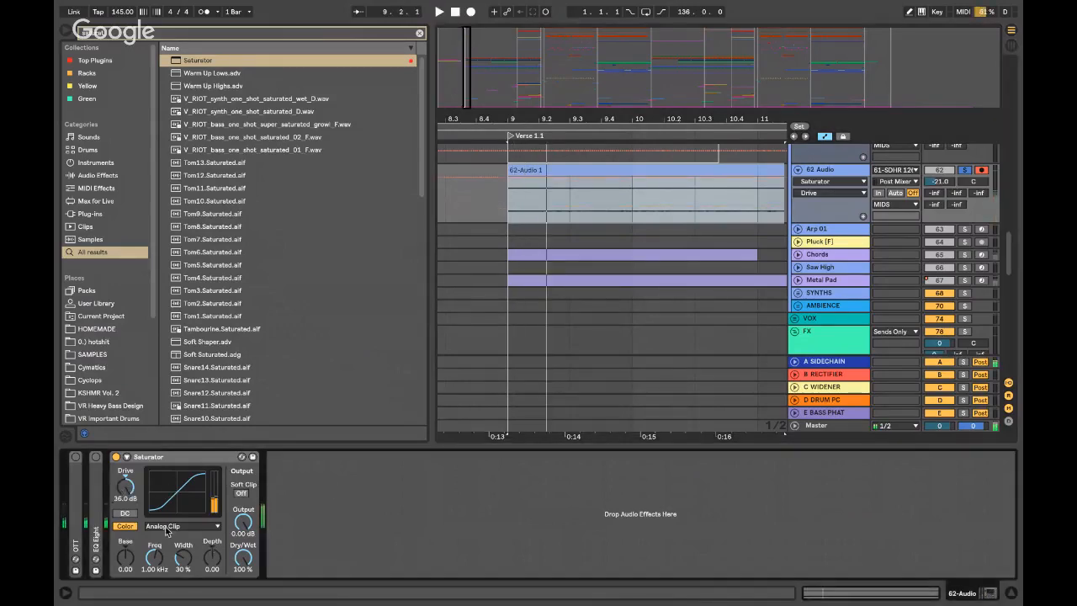
{"action": "left_click_drag", "start_coordinate": [219, 575], "coordinate": [220, 568]}
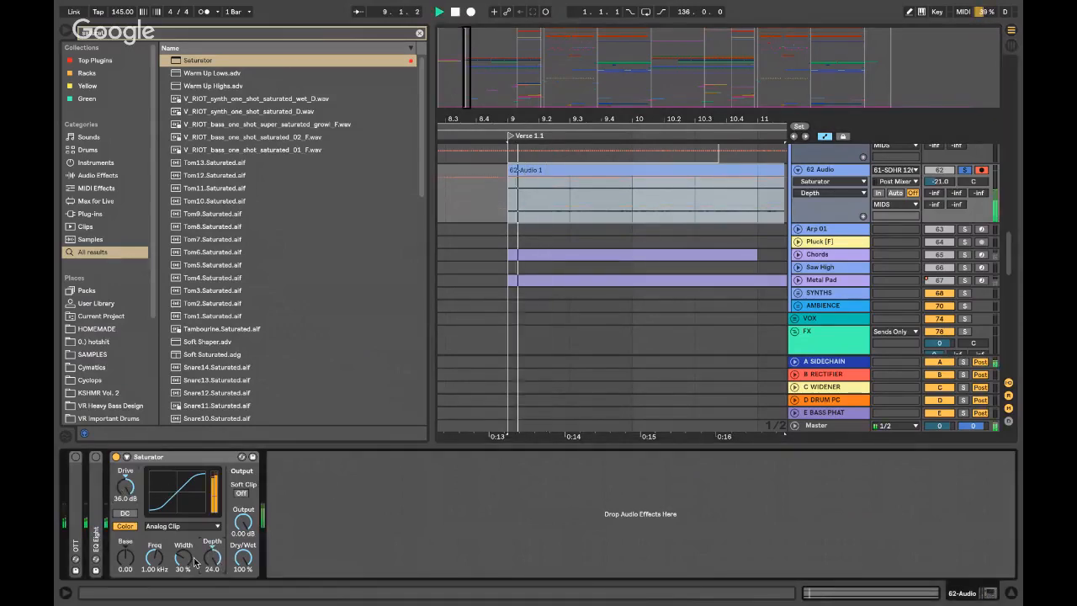
{"action": "left_click_drag", "start_coordinate": [158, 559], "coordinate": [158, 565]}
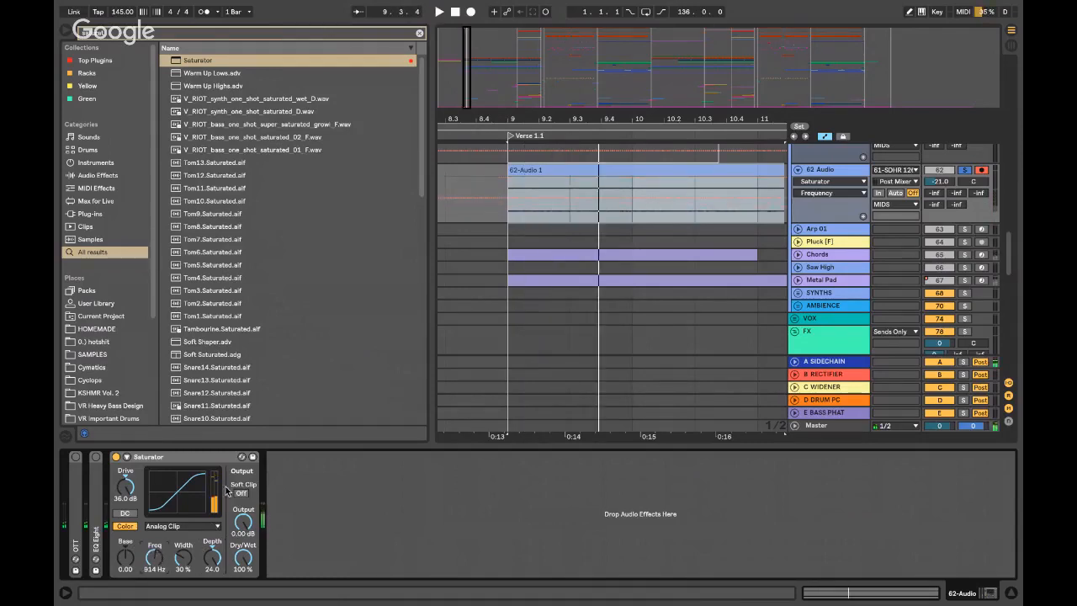
{"action": "left_click_drag", "start_coordinate": [940, 180], "coordinate": [940, 183]}
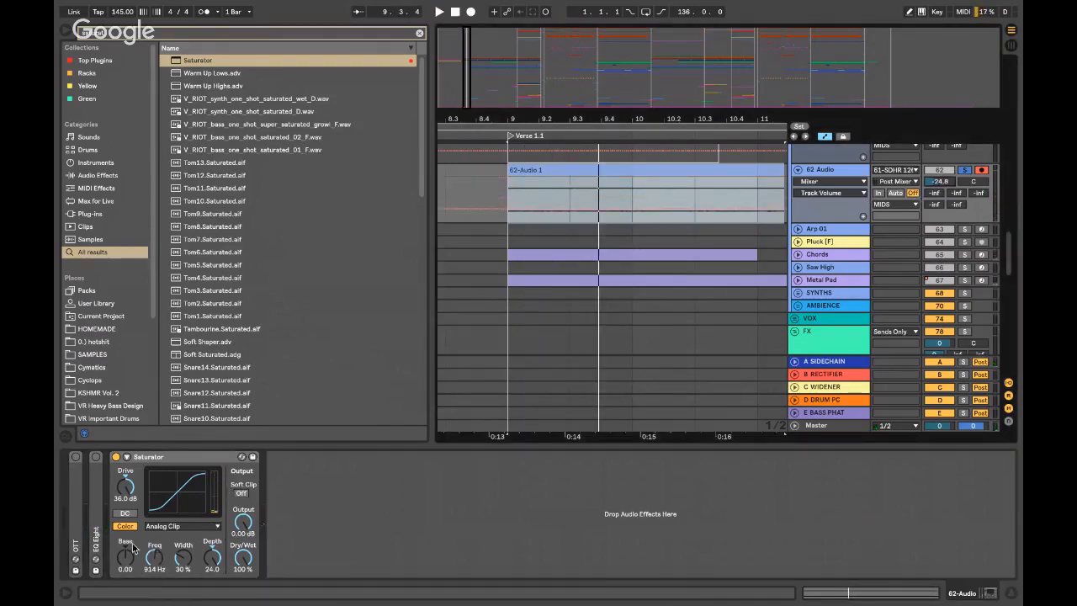
{"action": "left_click_drag", "start_coordinate": [153, 557], "coordinate": [153, 562]}
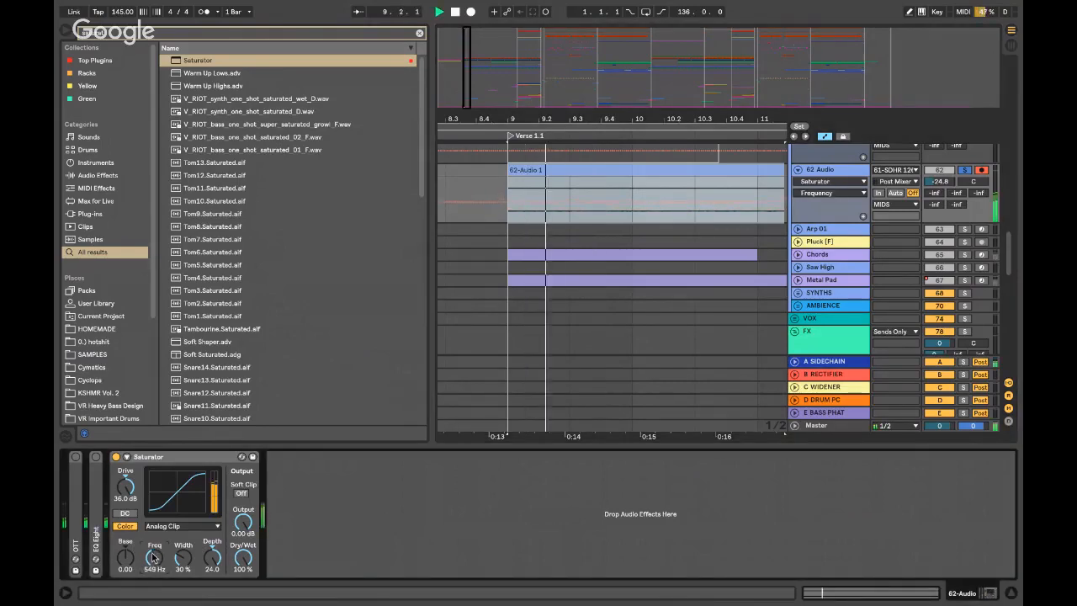
{"action": "left_click_drag", "start_coordinate": [153, 557], "coordinate": [152, 521]}
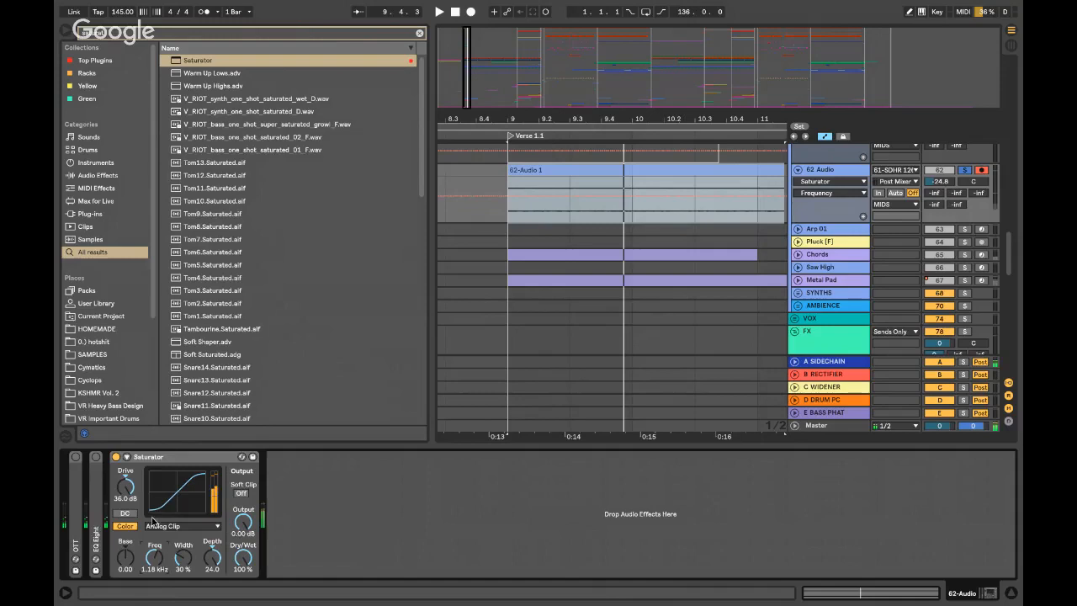
{"action": "double_click", "coordinate": [168, 457]}
- Load a Cabinet onto track 62 after the Saturator, keeping the 1x12 speaker
{"action": "type", "text": "cc"}
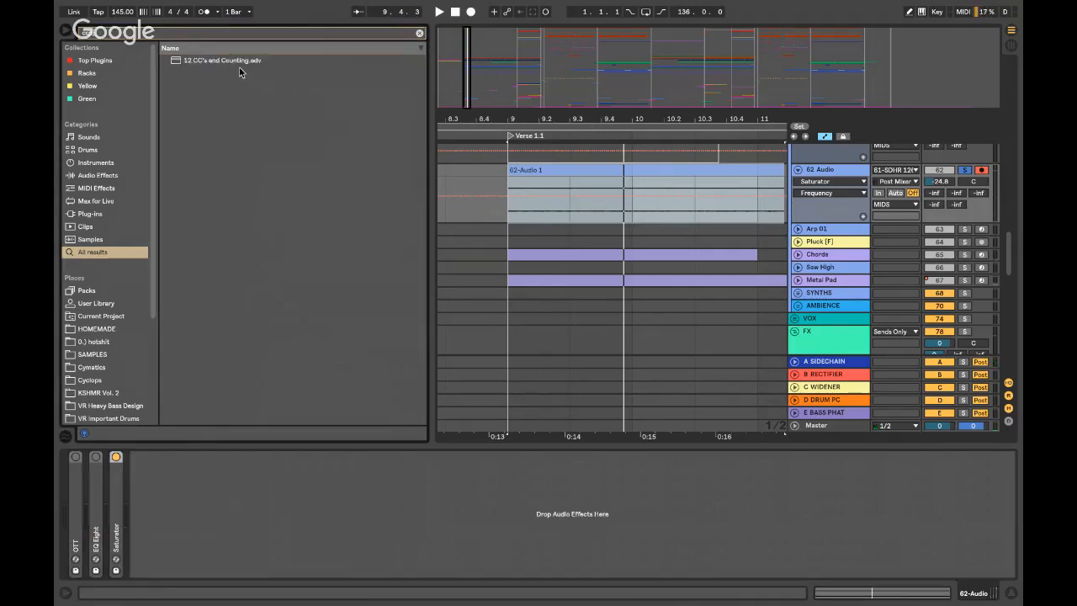
{"action": "key", "text": "BackSpace"}
{"action": "key", "text": "BackSpace"}
{"action": "type", "text": "cabinet"}
{"action": "left_click", "coordinate": [191, 58]}
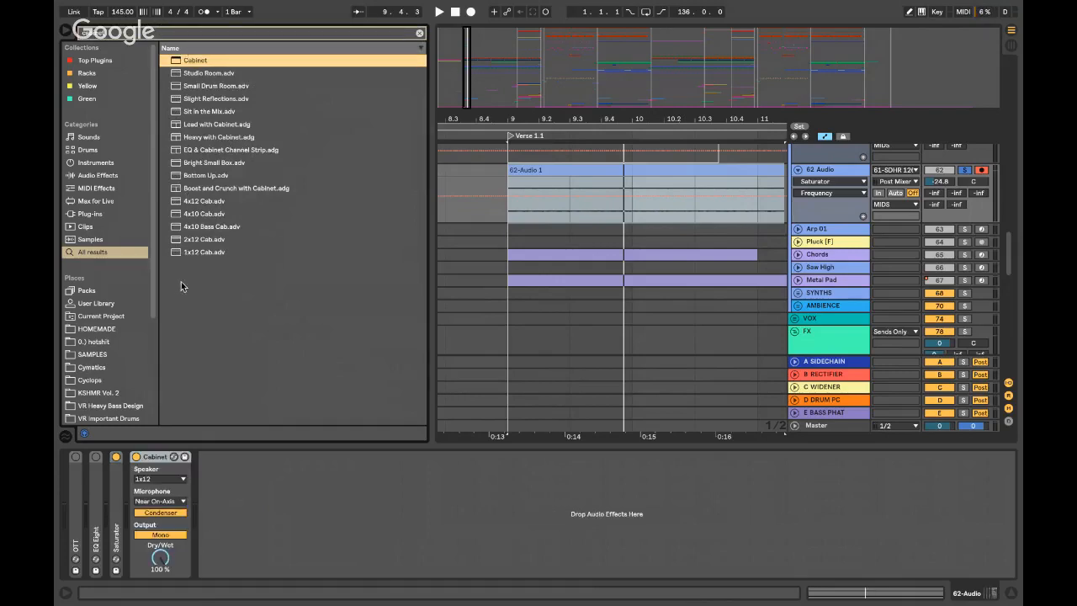
{"action": "left_click", "coordinate": [162, 479]}
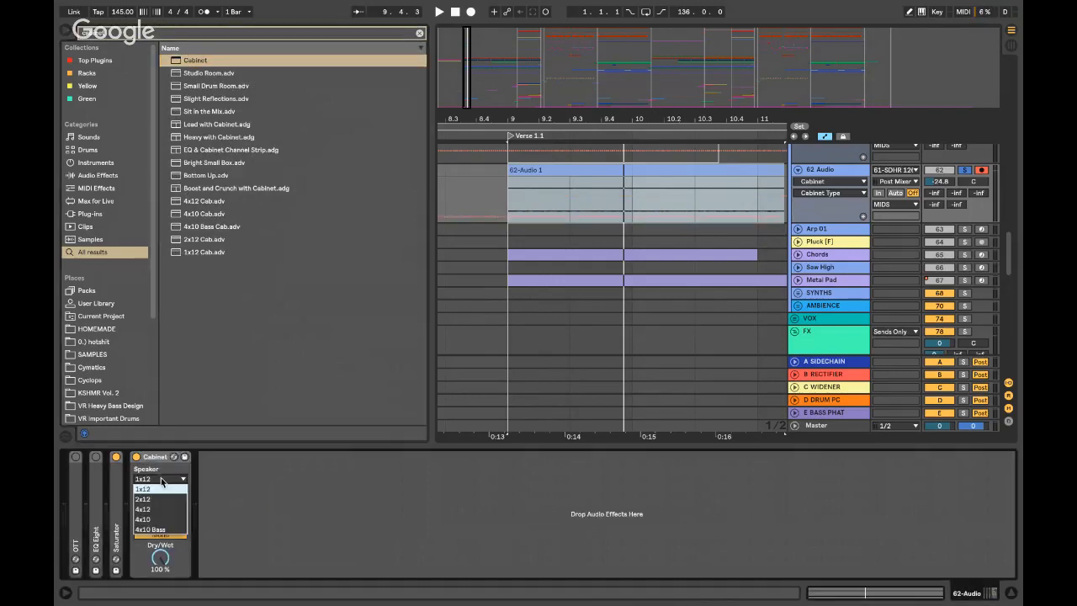
{"action": "left_click", "coordinate": [162, 480]}
{"action": "double_click", "coordinate": [114, 504]}
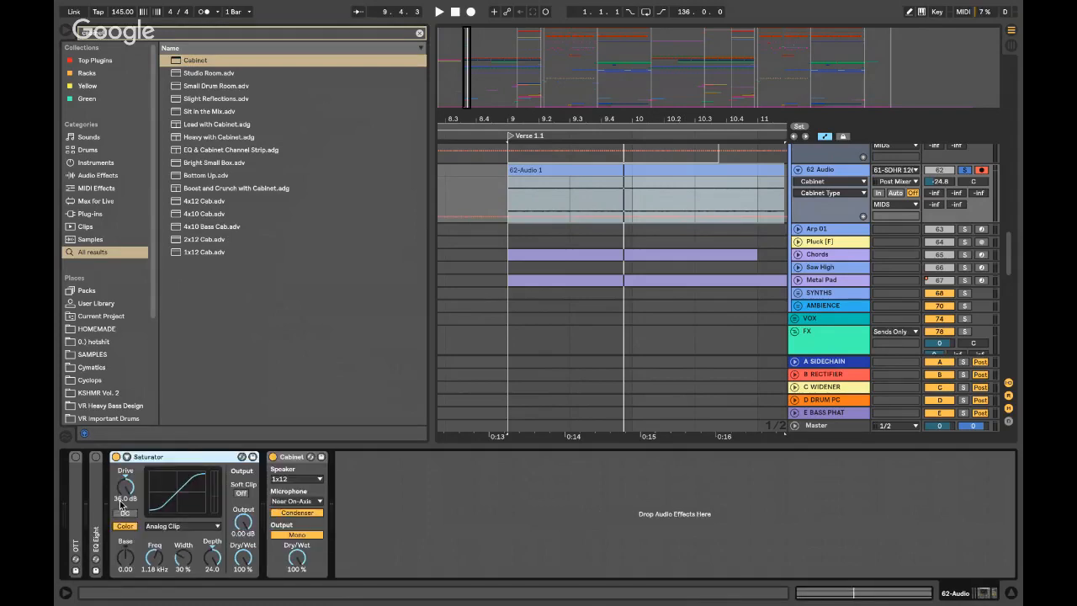
{"action": "double_click", "coordinate": [155, 457]}
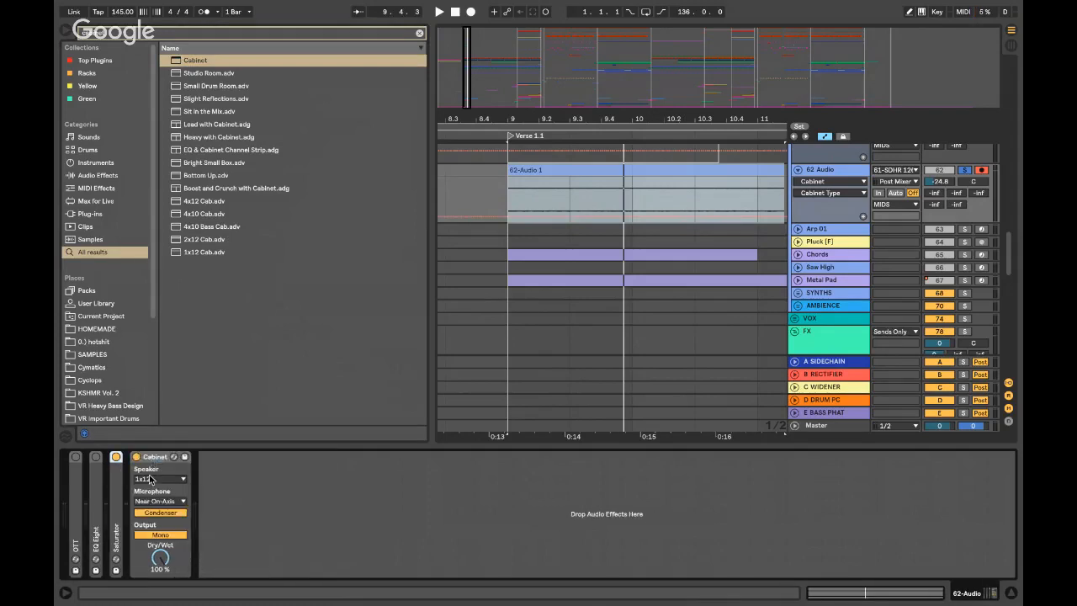
- Audition the 4x12 cabinet speaker, then return to 1x12
{"action": "left_click", "coordinate": [154, 480]}
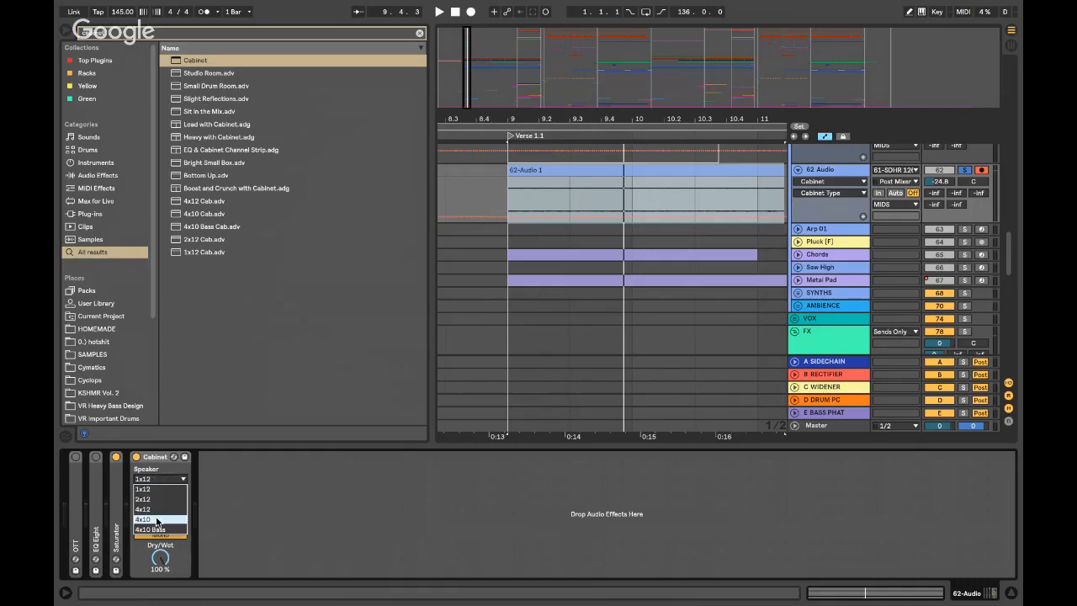
{"action": "left_click", "coordinate": [156, 510]}
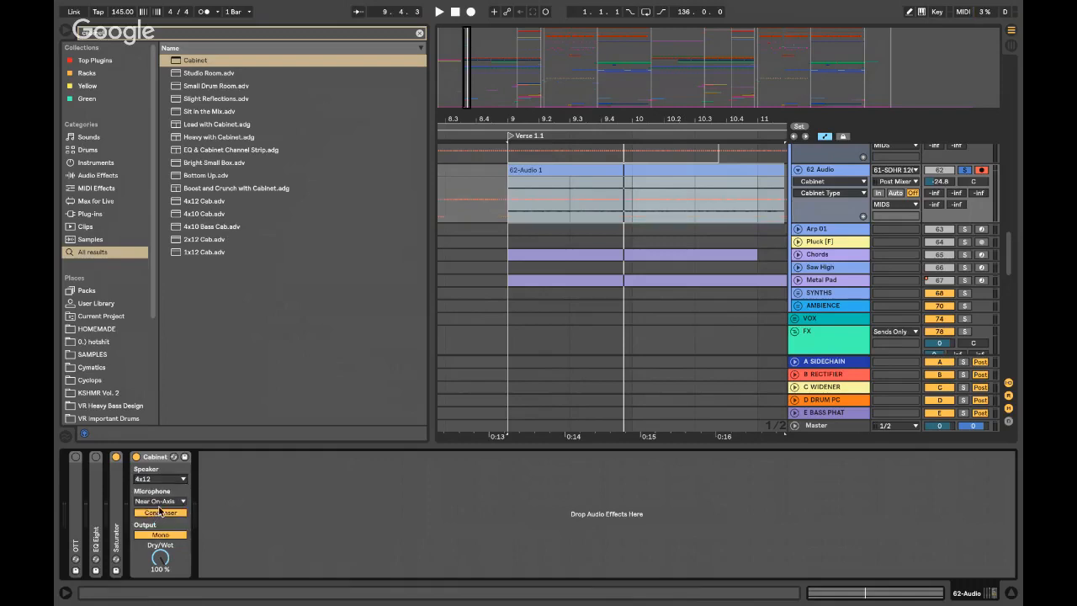
{"action": "key", "text": "space"}
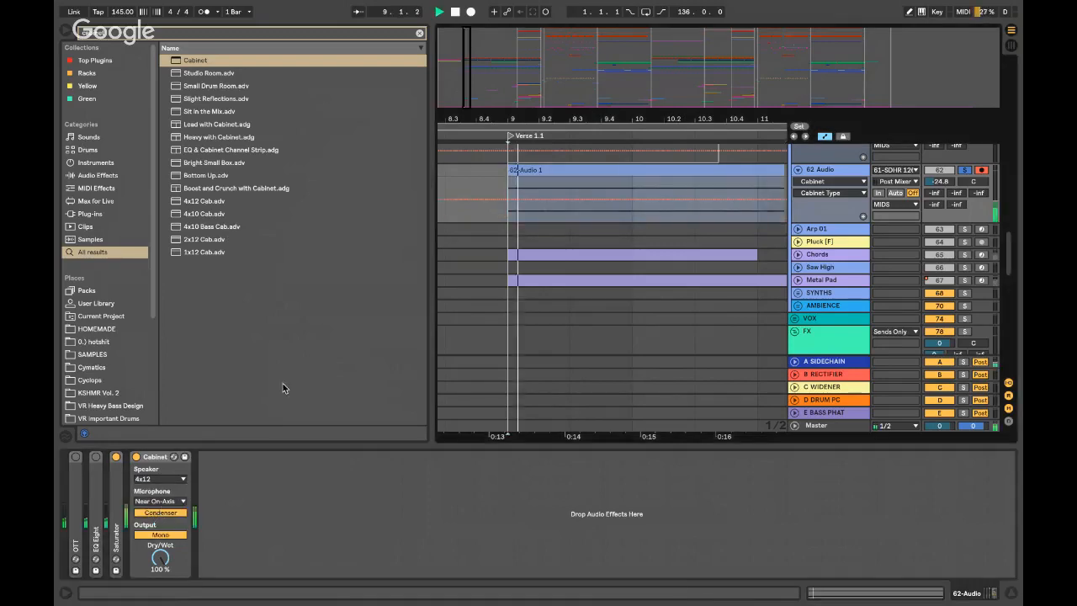
{"action": "key", "text": "space"}
{"action": "left_click", "coordinate": [153, 478]}
{"action": "left_click", "coordinate": [150, 489]}
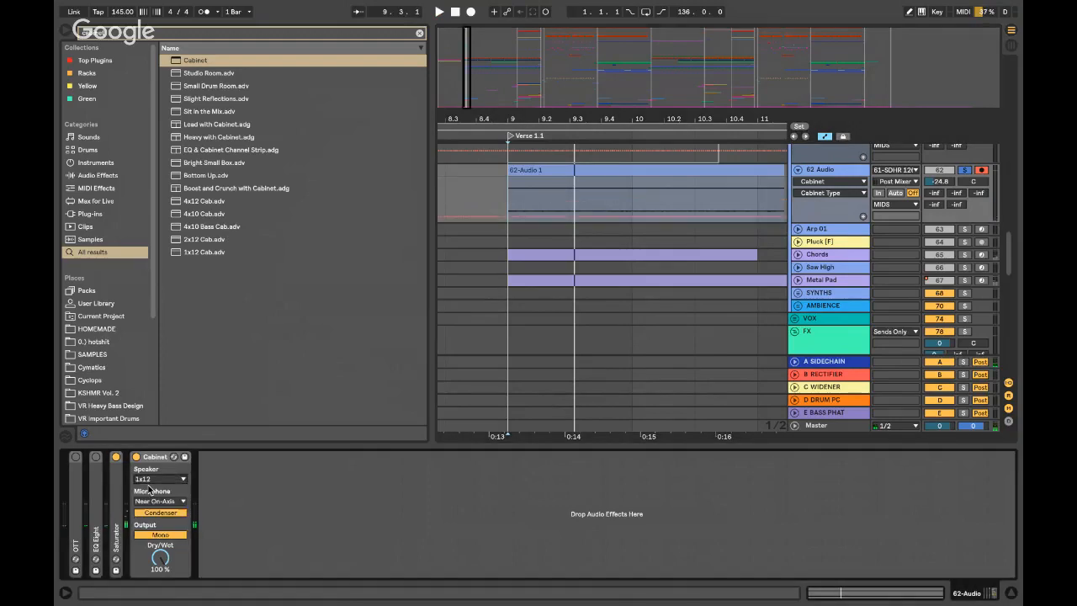
{"action": "key", "text": "space"}
- Set the Cabinet microphone to Near On-Axis and switch it from Condenser to Dynamic
{"action": "left_click", "coordinate": [158, 500]}
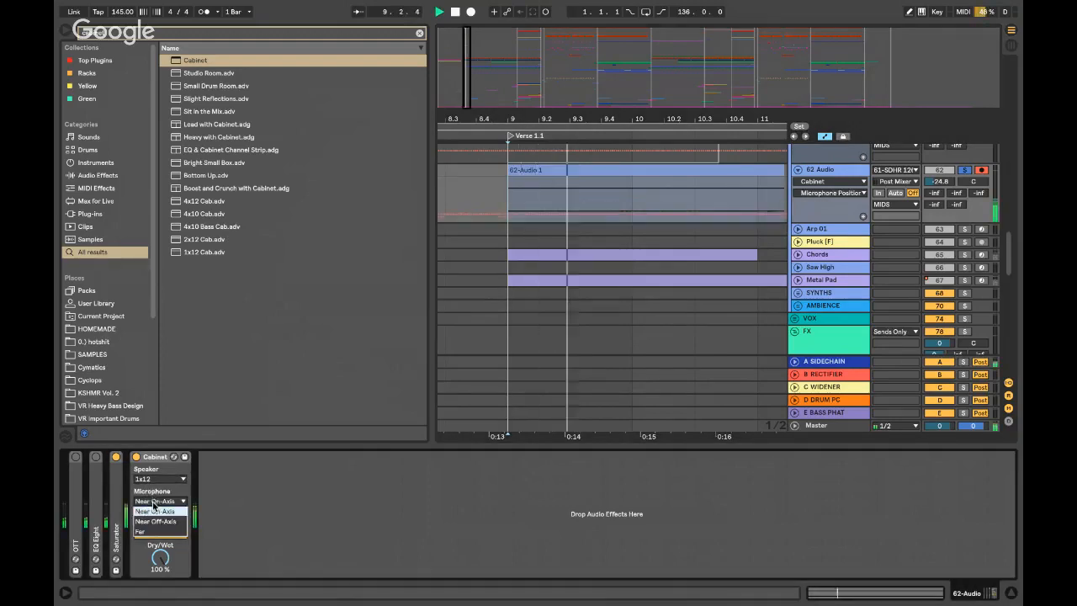
{"action": "left_click", "coordinate": [156, 519]}
{"action": "left_click", "coordinate": [158, 501]}
{"action": "left_click", "coordinate": [156, 505]}
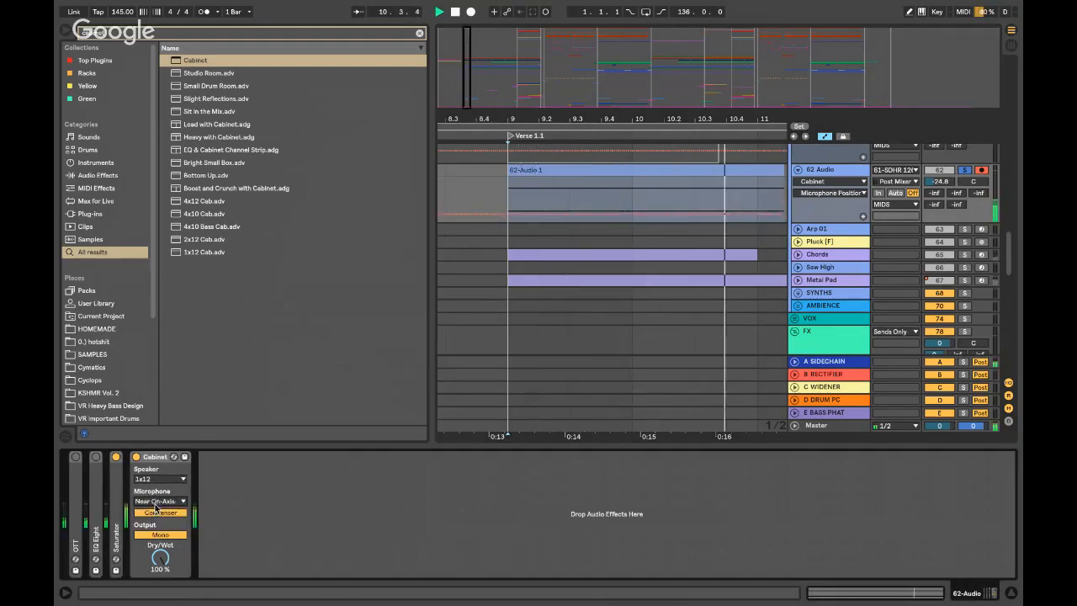
{"action": "left_click", "coordinate": [153, 513]}
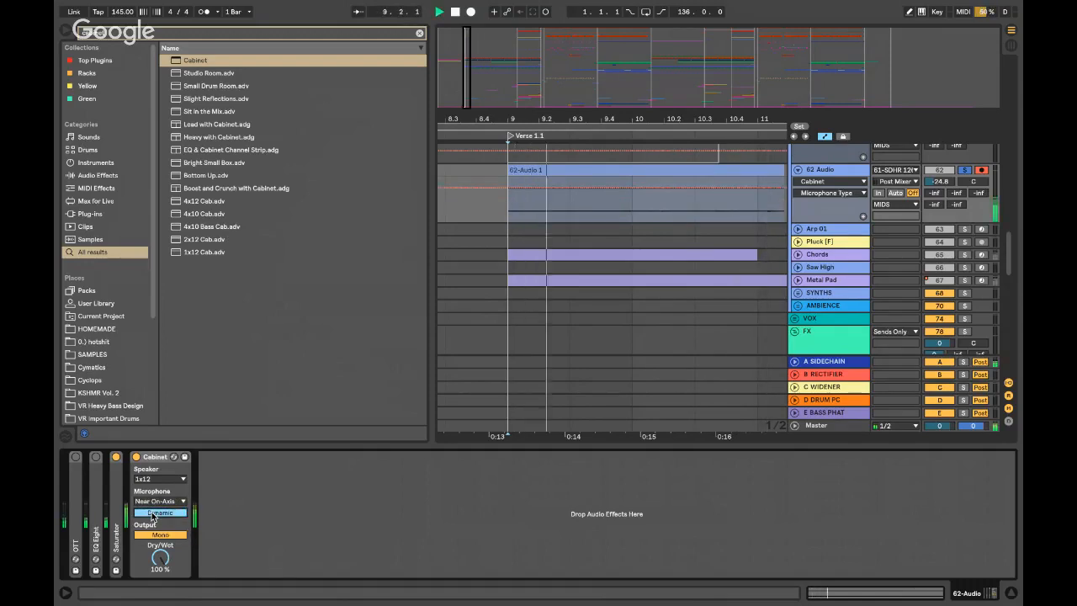
{"action": "key", "text": "space"}
- Solo Vocal Pad, then re-solo 62 Audio from bar 9, and open the 62-Audio 1 clip's details
{"action": "scroll", "coordinate": [795, 261], "scroll_direction": "up", "scroll_amount": 6}
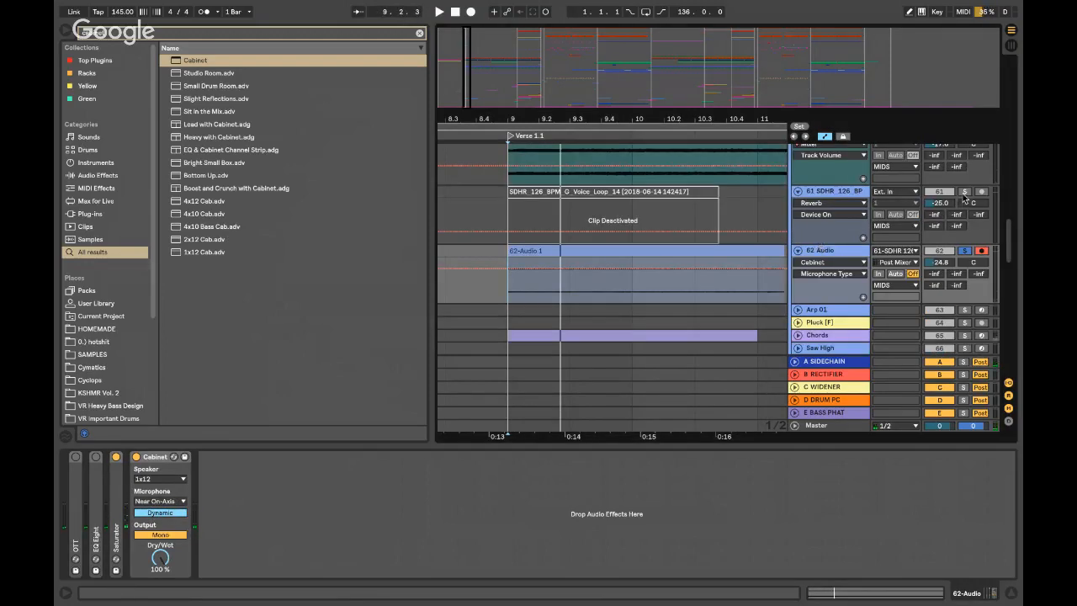
{"action": "scroll", "coordinate": [968, 168], "scroll_direction": "up", "scroll_amount": 1}
{"action": "left_click", "coordinate": [964, 159]}
{"action": "key", "text": "space"}
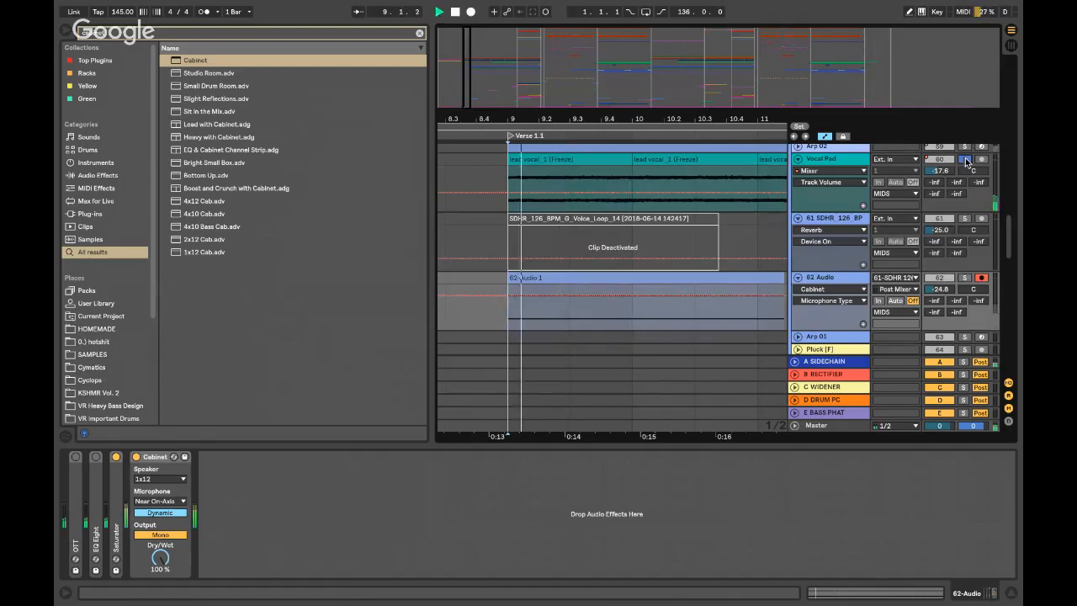
{"action": "left_click", "coordinate": [964, 278]}
{"action": "key", "text": "space"}
{"action": "key", "text": "space"}
{"action": "left_click", "coordinate": [812, 278]}
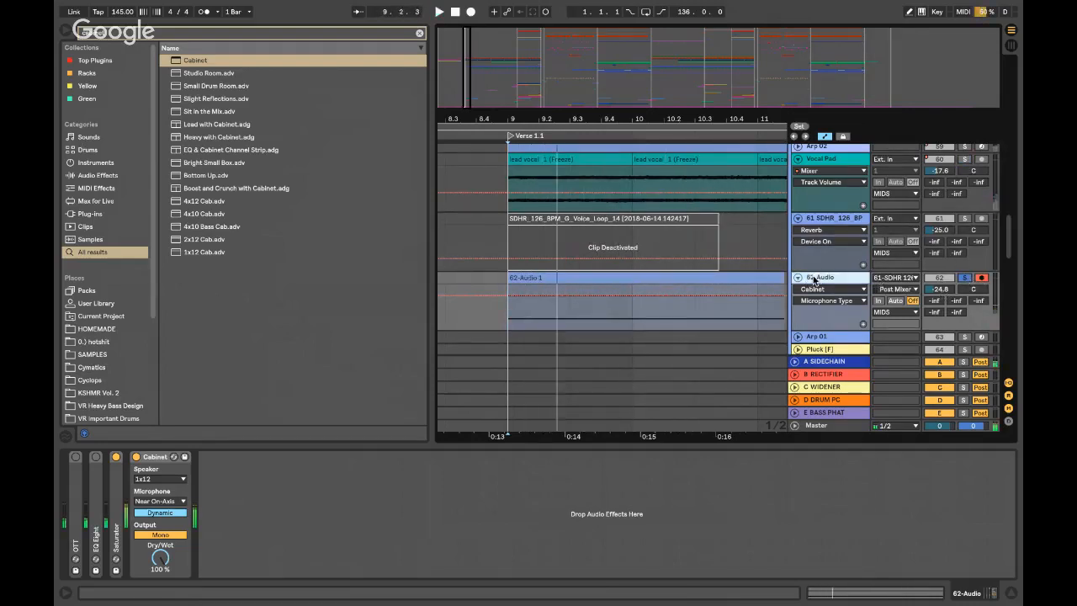
{"action": "key", "text": "space"}
{"action": "key", "text": "space"}
{"action": "key", "text": "space"}
{"action": "left_click", "coordinate": [540, 275]}
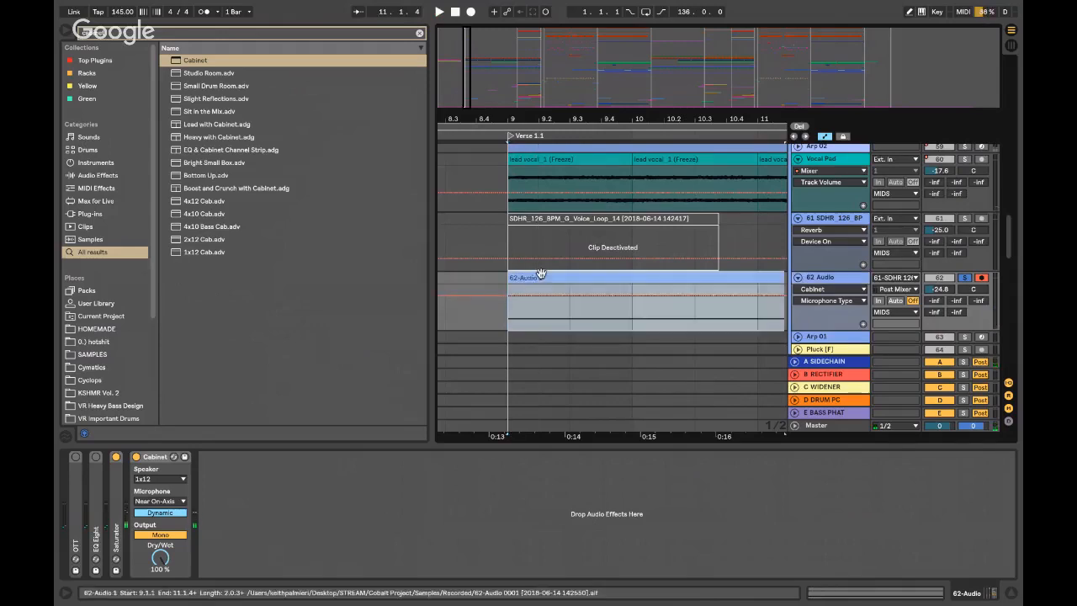
{"action": "double_click", "coordinate": [573, 274]}
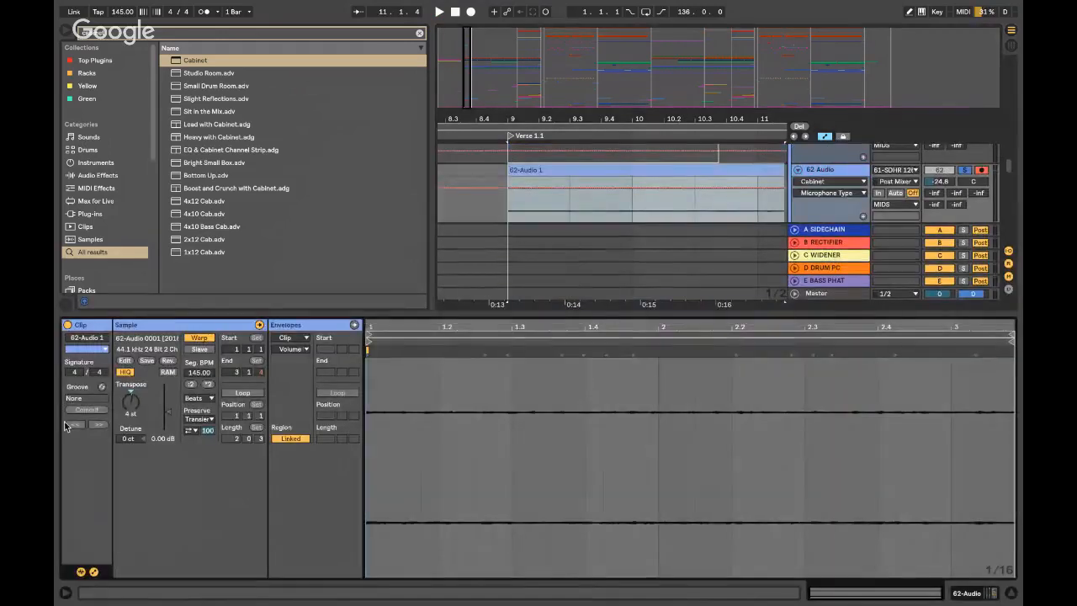
- Drag the VR Nexus Delay and Reverb preset from a 'nexus' search into track 62 after the Cabinet
{"action": "key", "text": "space"}
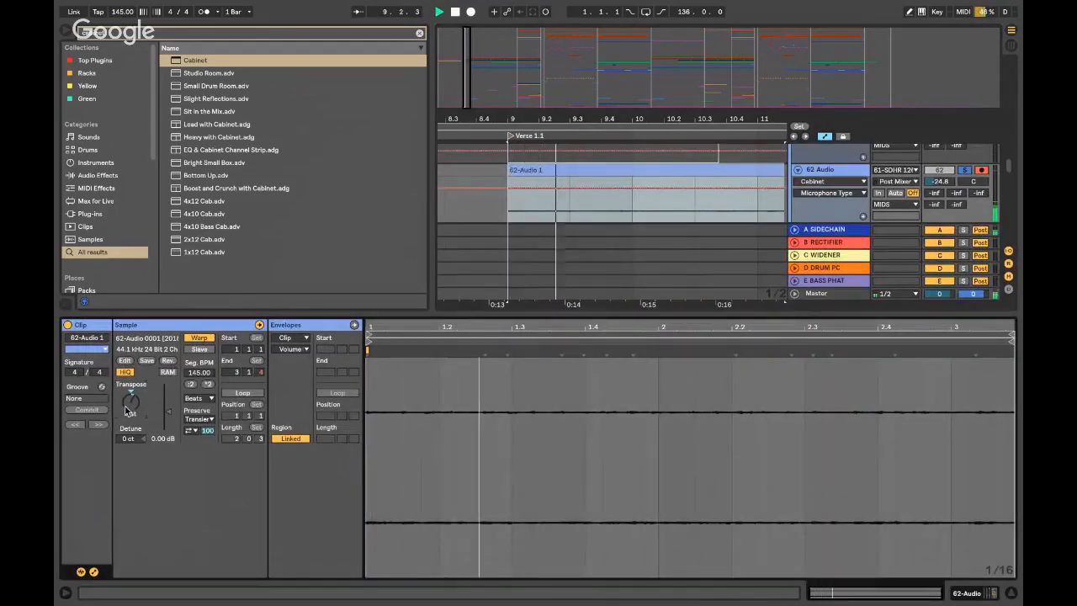
{"action": "key", "text": "shift+Tab"}
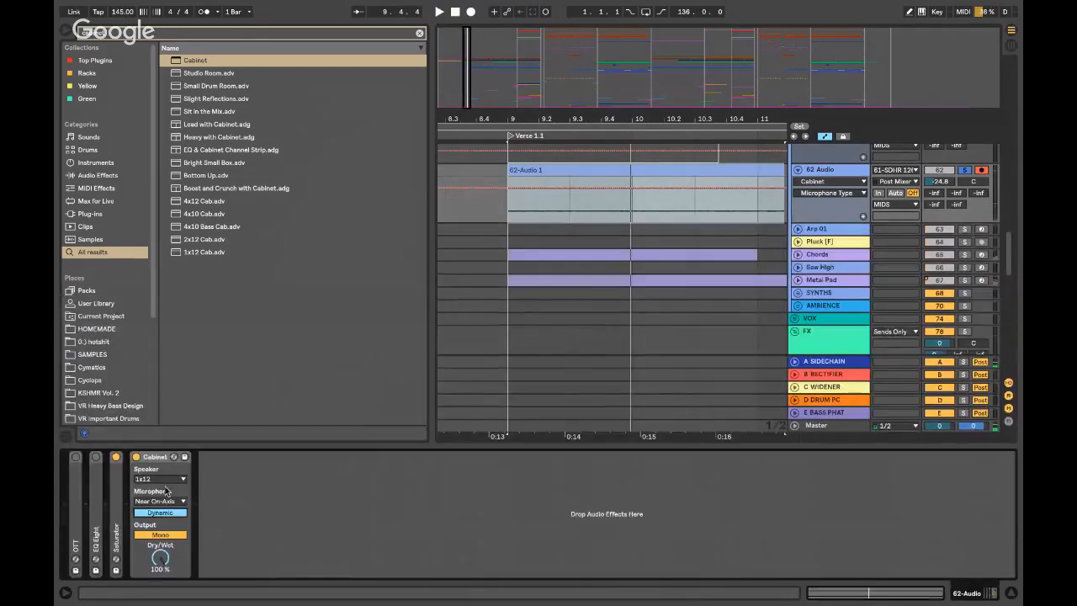
{"action": "type", "text": "nexus"}
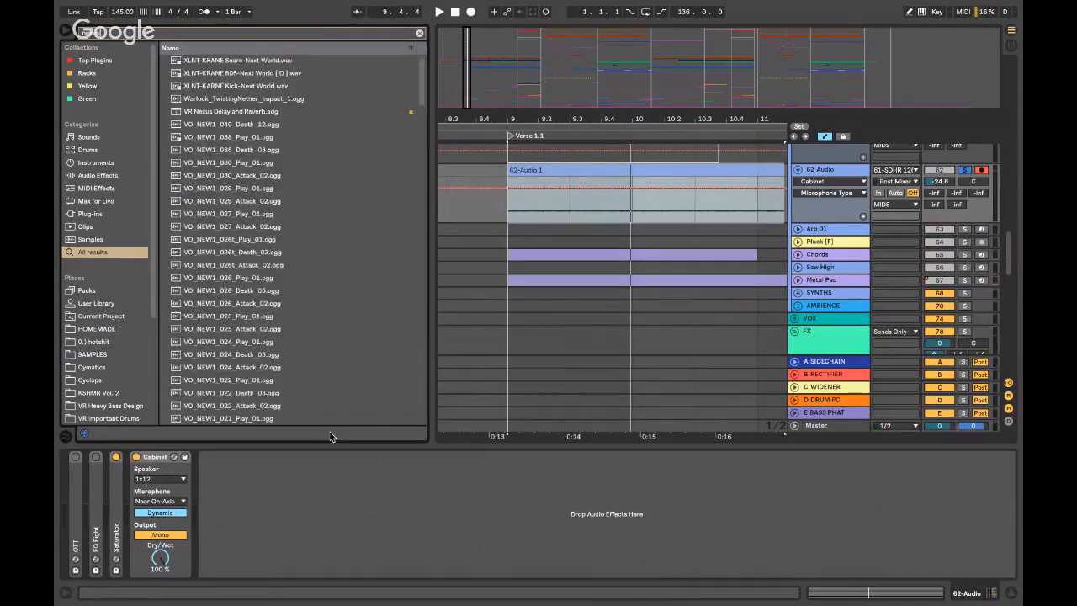
{"action": "left_click_drag", "start_coordinate": [196, 63], "coordinate": [373, 435]}
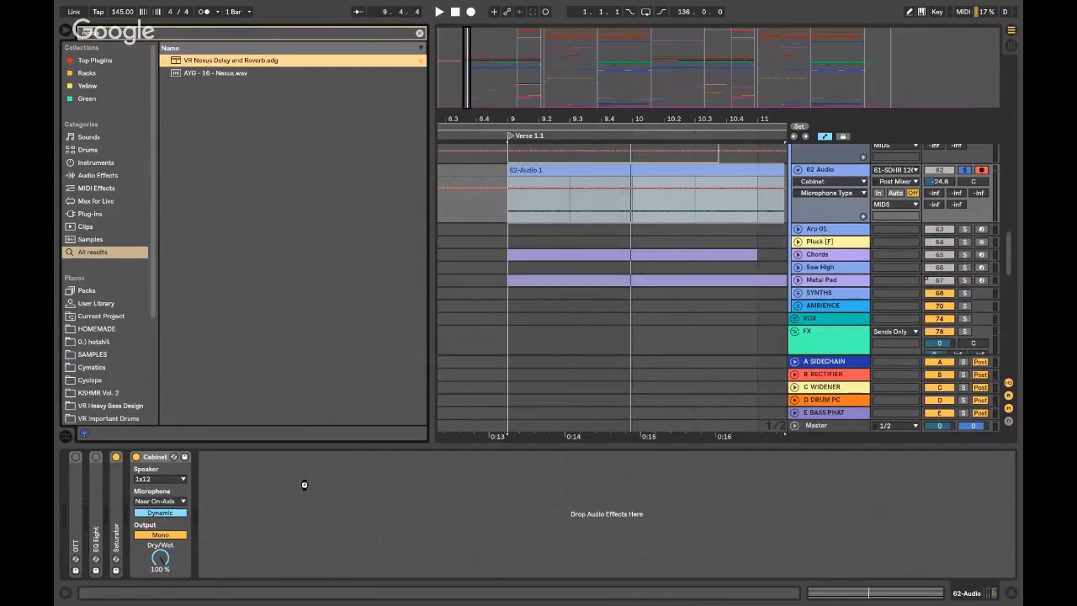
{"action": "left_click_drag", "start_coordinate": [303, 482], "coordinate": [303, 484]}
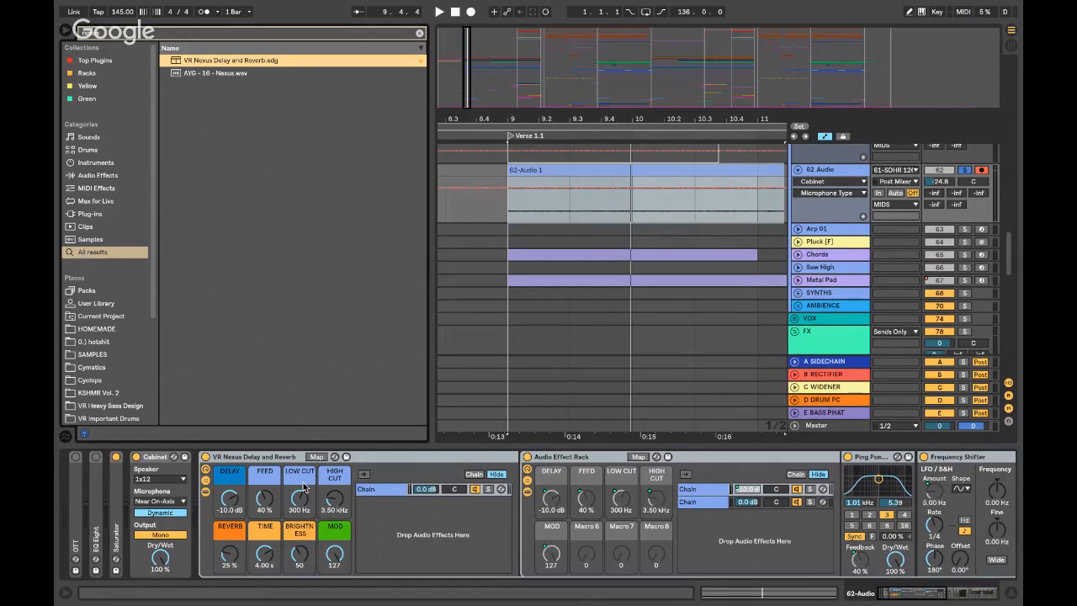
- Turn up the Nexus rack's delay amount and collapse the rack
{"action": "key", "text": "space"}
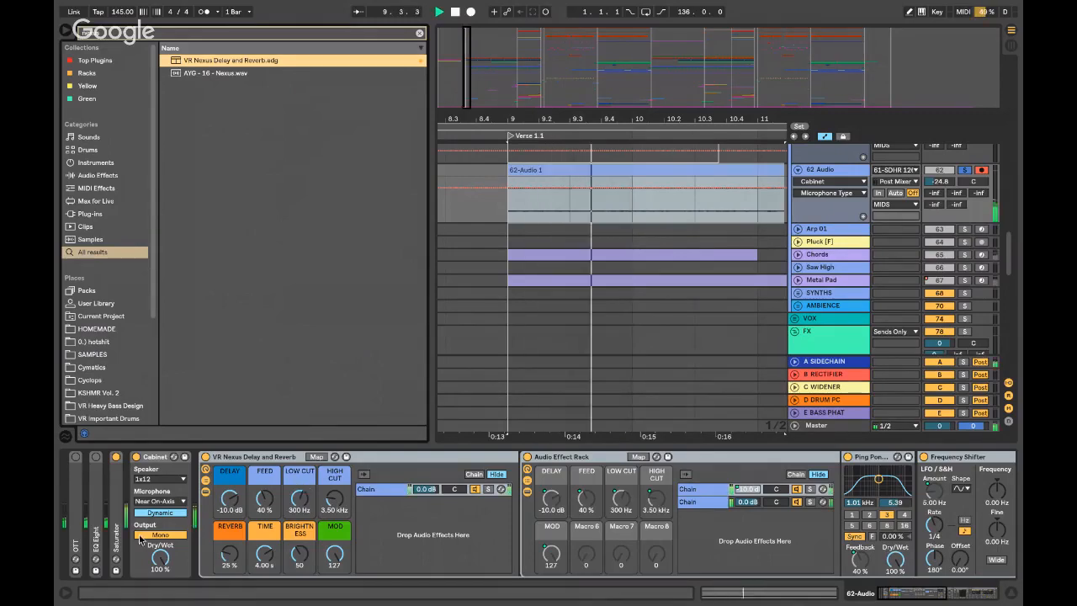
{"action": "left_click_drag", "start_coordinate": [229, 502], "coordinate": [231, 502]}
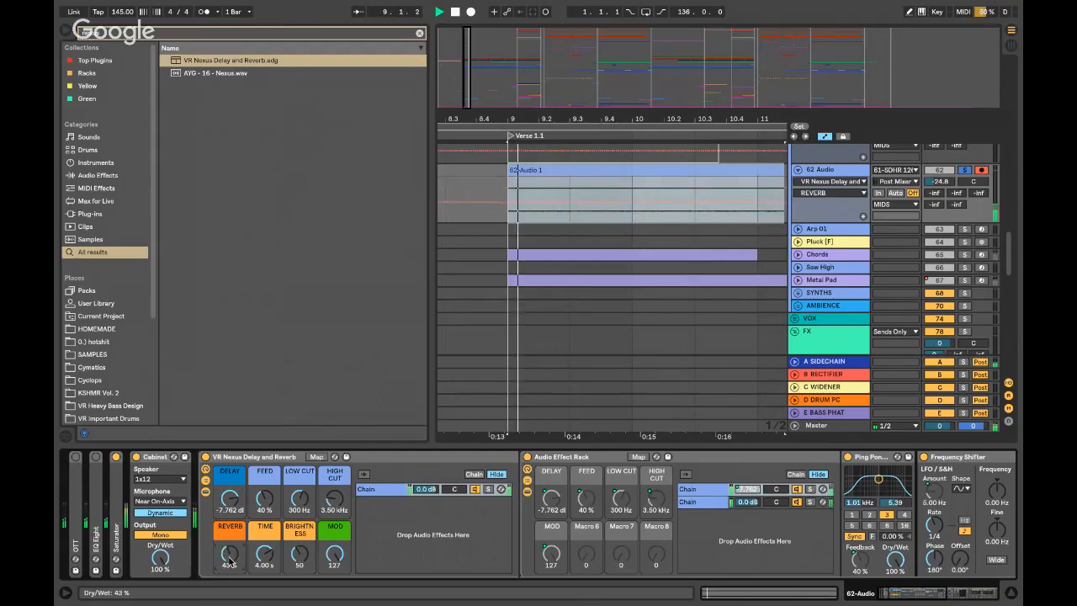
{"action": "left_click", "coordinate": [268, 459]}
{"action": "double_click", "coordinate": [267, 458]}
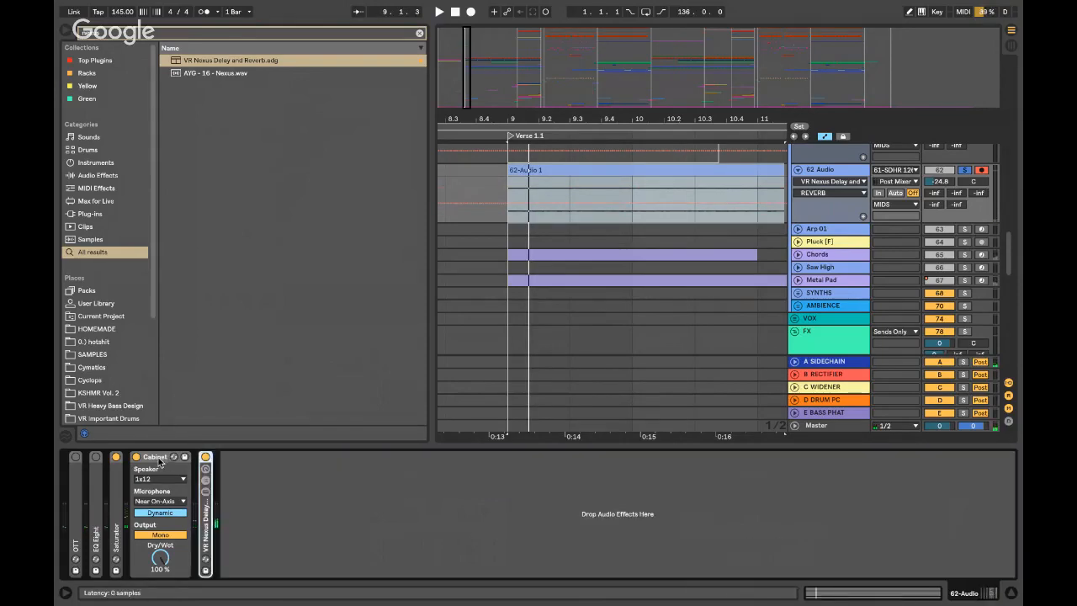
- Place EQ Eight after the Cabinet, with low cut near 310 Hz and highs rolled off above 5.7 kHz
{"action": "double_click", "coordinate": [96, 461]}
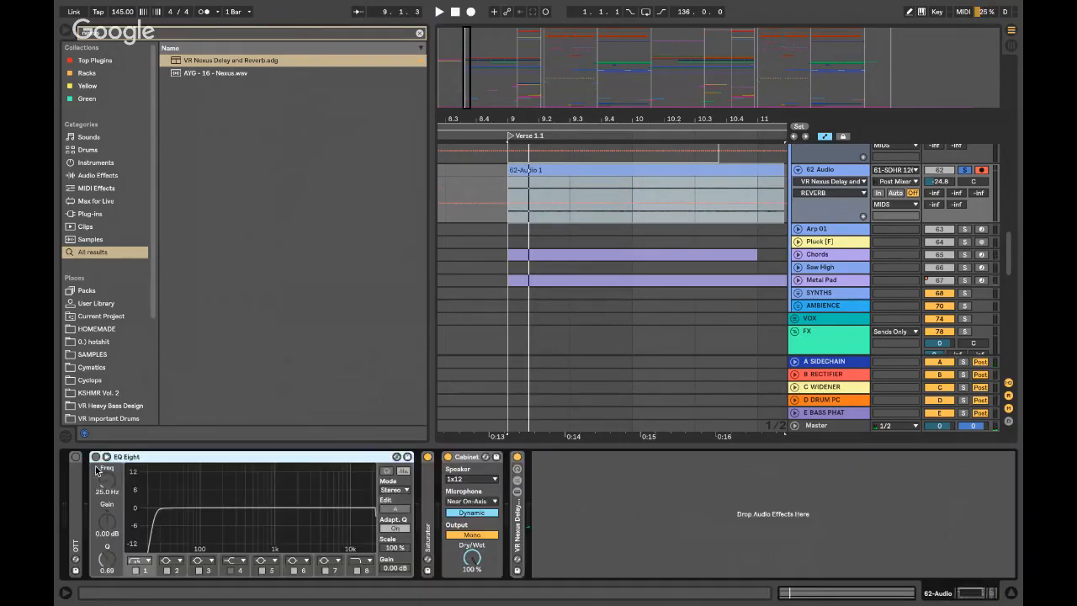
{"action": "left_click_drag", "start_coordinate": [96, 461], "coordinate": [508, 501]}
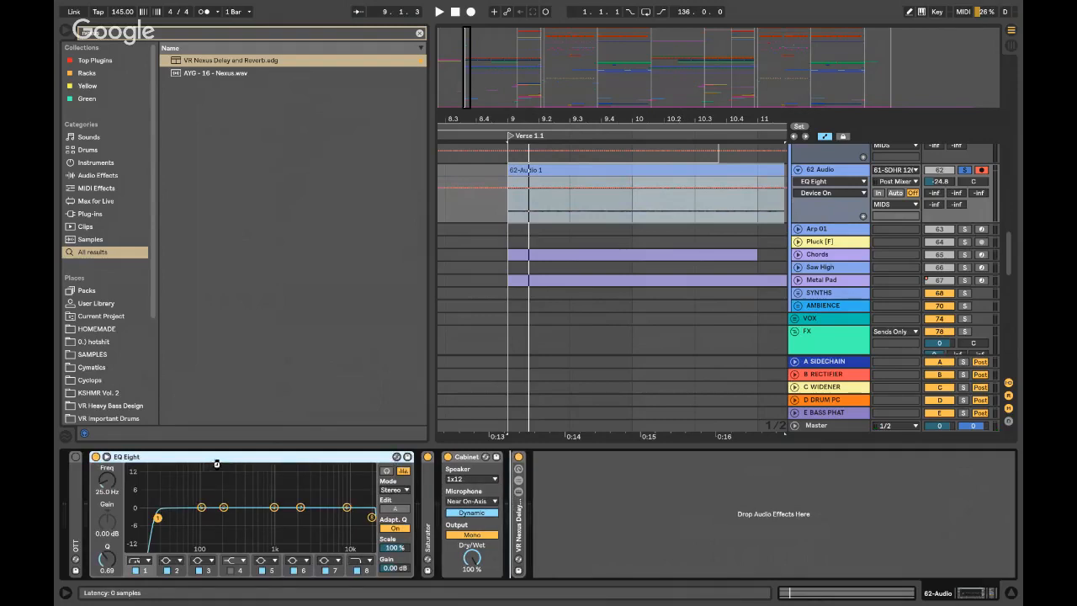
{"action": "key", "text": "space"}
{"action": "left_click_drag", "start_coordinate": [245, 517], "coordinate": [326, 517]}
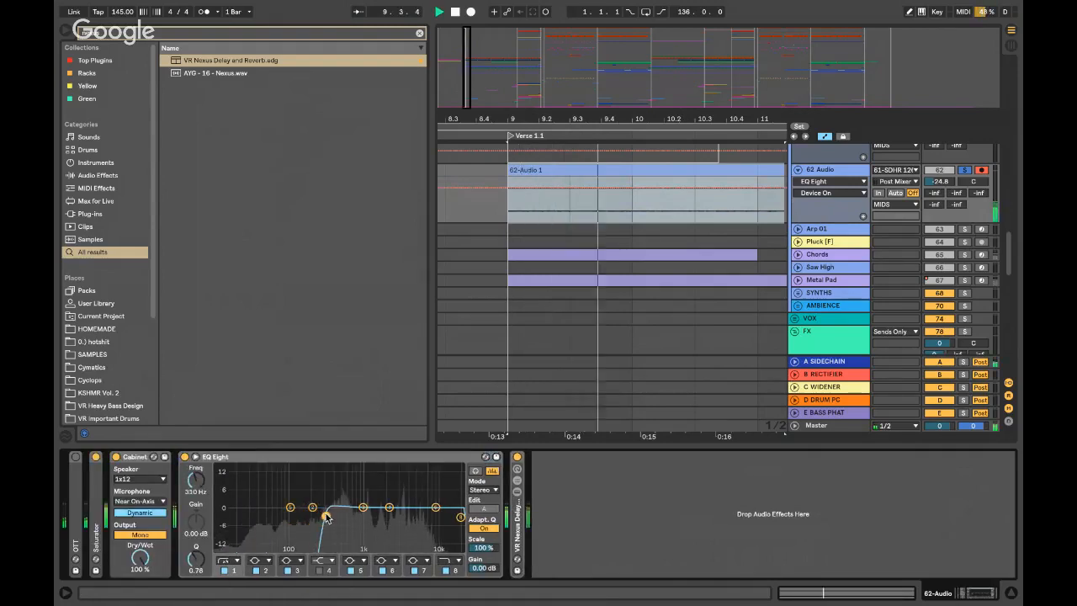
{"action": "left_click_drag", "start_coordinate": [460, 516], "coordinate": [420, 520]}
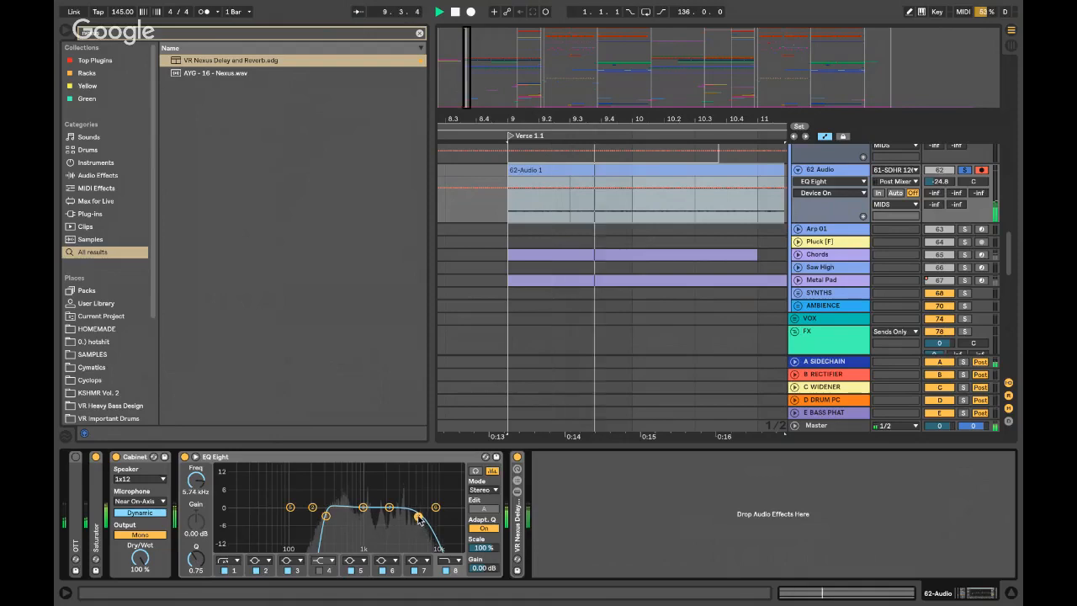
{"action": "double_click", "coordinate": [228, 457]}
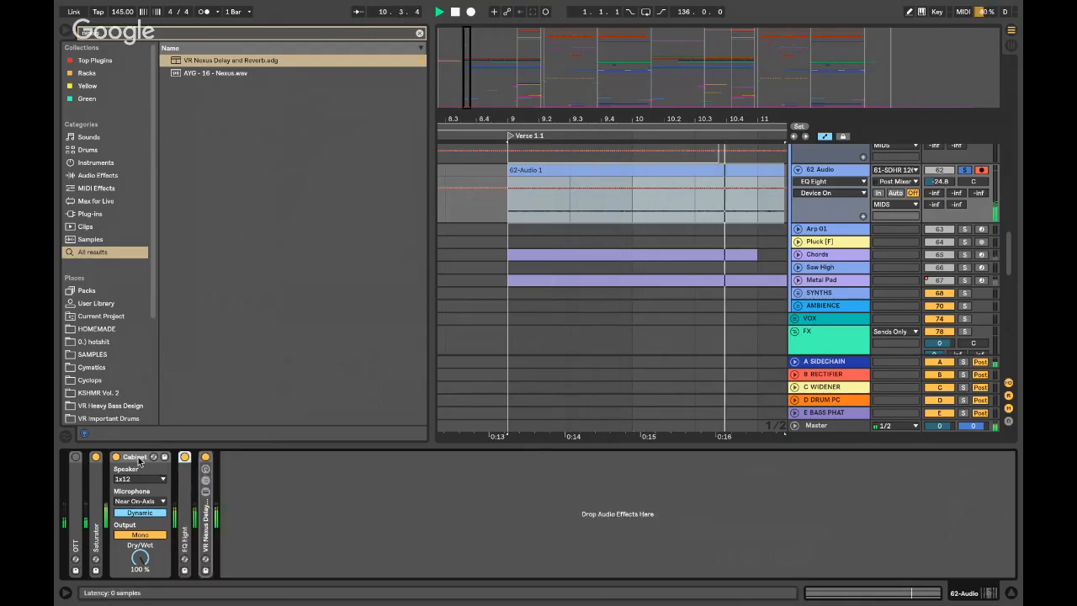
{"action": "double_click", "coordinate": [139, 459]}
{"action": "key", "text": "space"}
- Hide the device panel and browser, then switch to the macOS desktop
{"action": "left_click", "coordinate": [506, 202]}
{"action": "scroll", "coordinate": [507, 203], "scroll_direction": "down", "scroll_amount": 5}
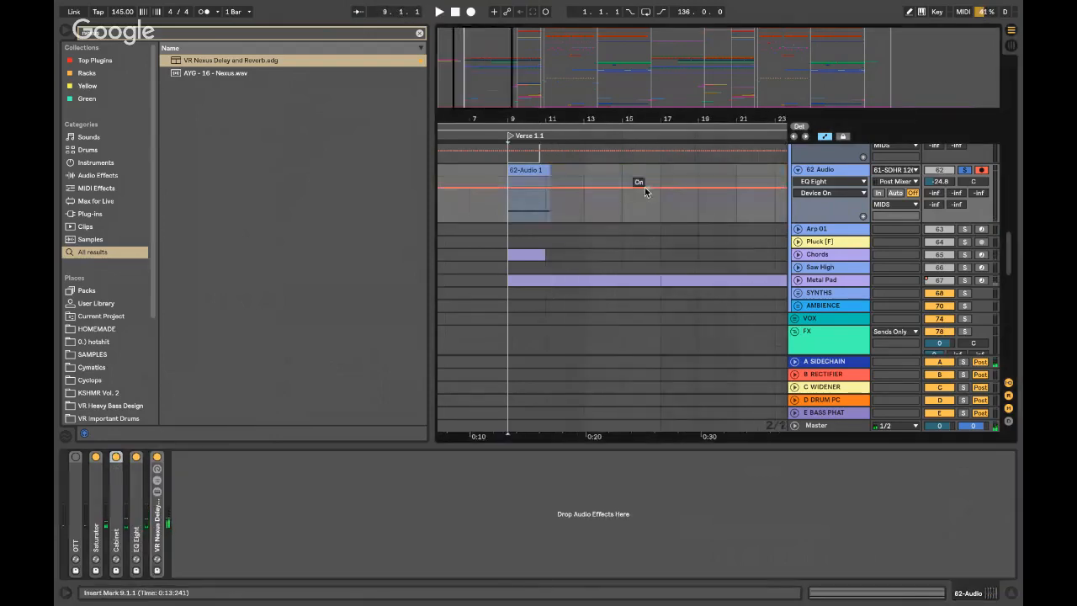
{"action": "left_click", "coordinate": [815, 173]}
{"action": "key", "text": "ctrl+alt+l"}
{"action": "key", "text": "ctrl+alt+b"}
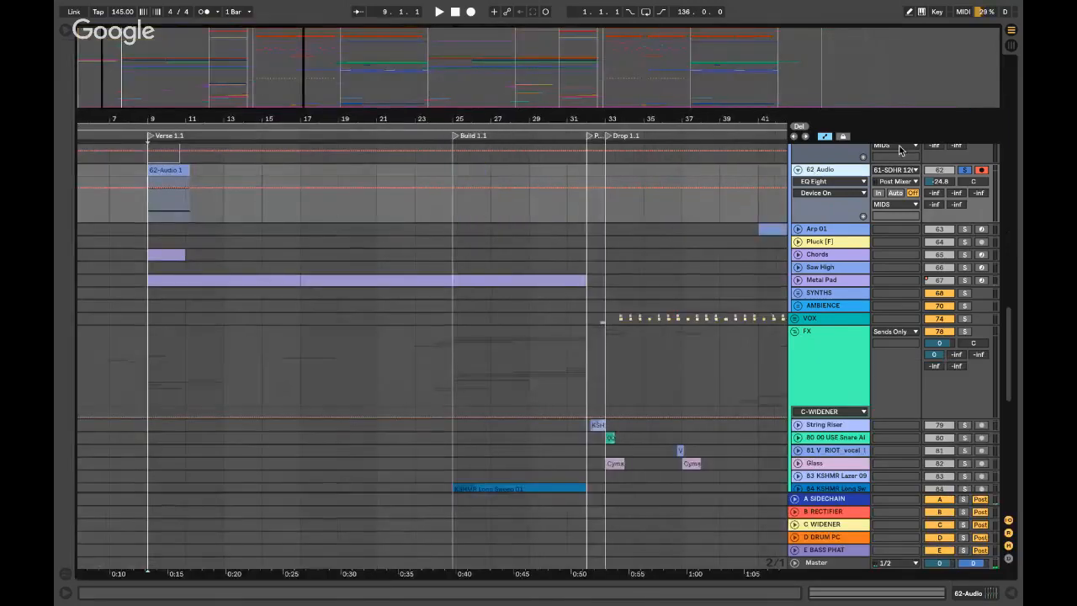
{"action": "key", "text": "ctrl+Left"}
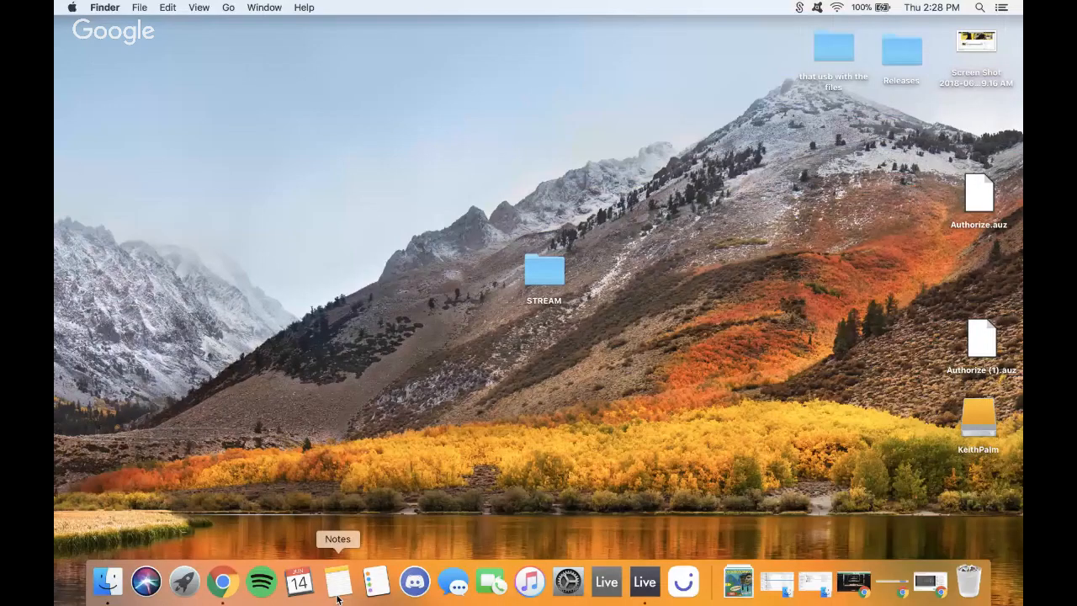
- Post 'AYYYYYY' in the YouTube live chat, minimize Chrome, and return to Ableton Live
{"action": "left_click", "coordinate": [931, 582]}
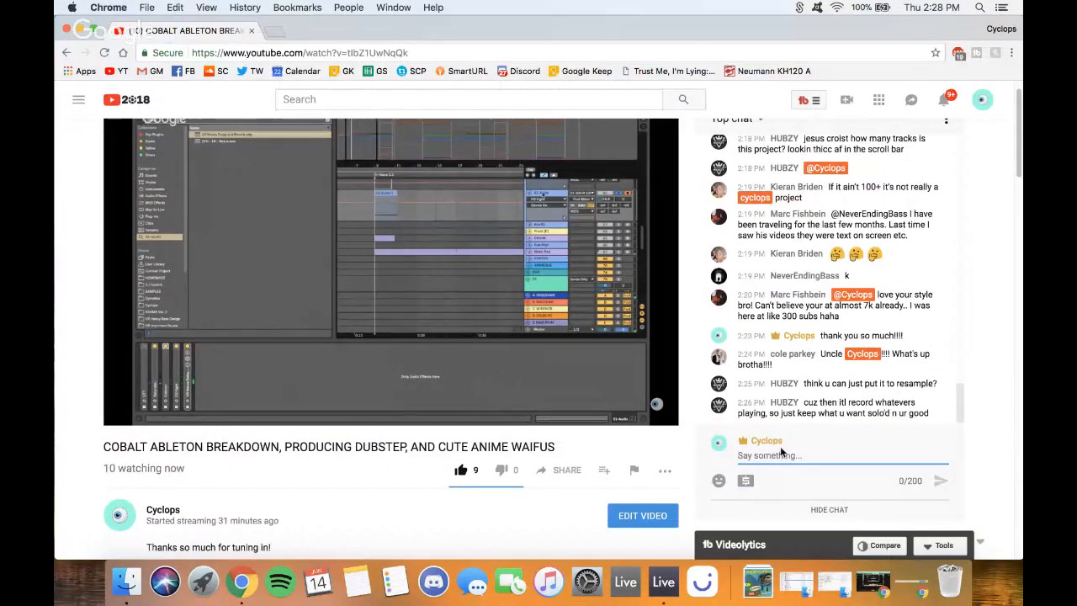
{"action": "type", "text": "AYYYYYY"}
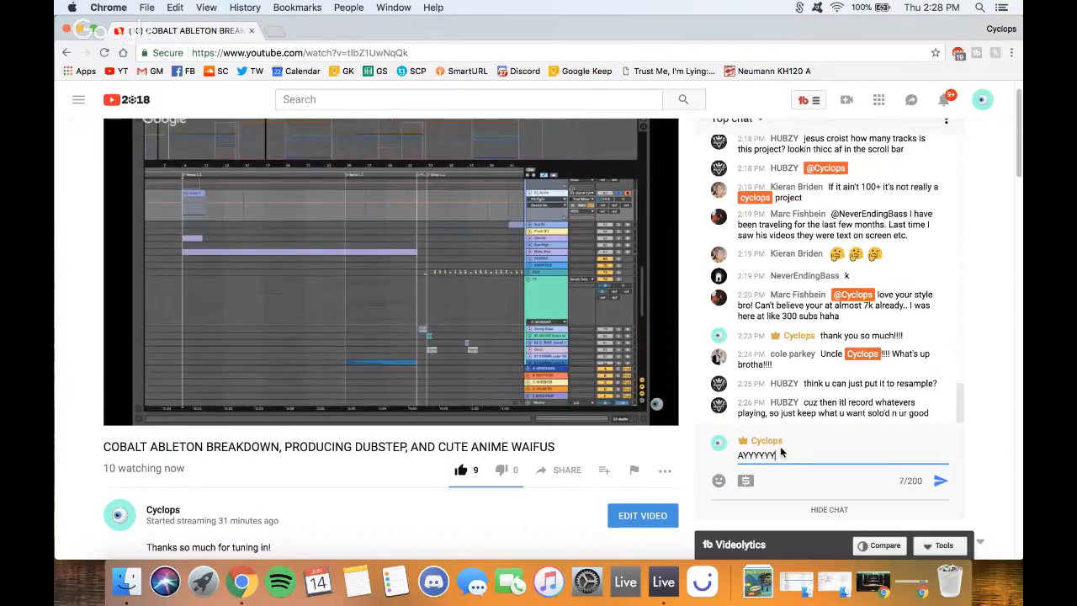
{"action": "key", "text": "Return"}
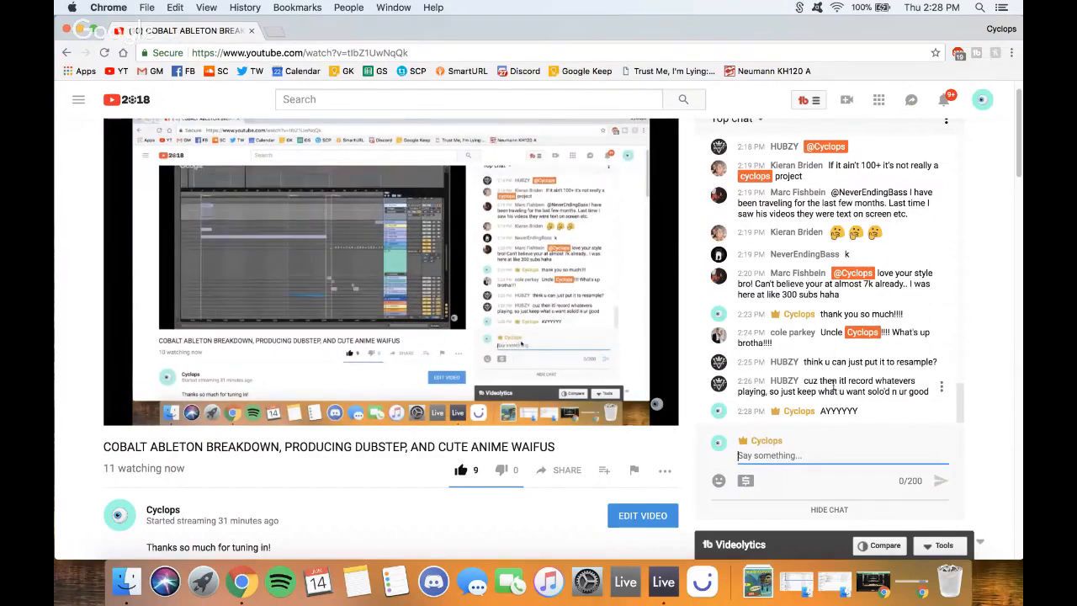
{"action": "left_click", "coordinate": [79, 30]}
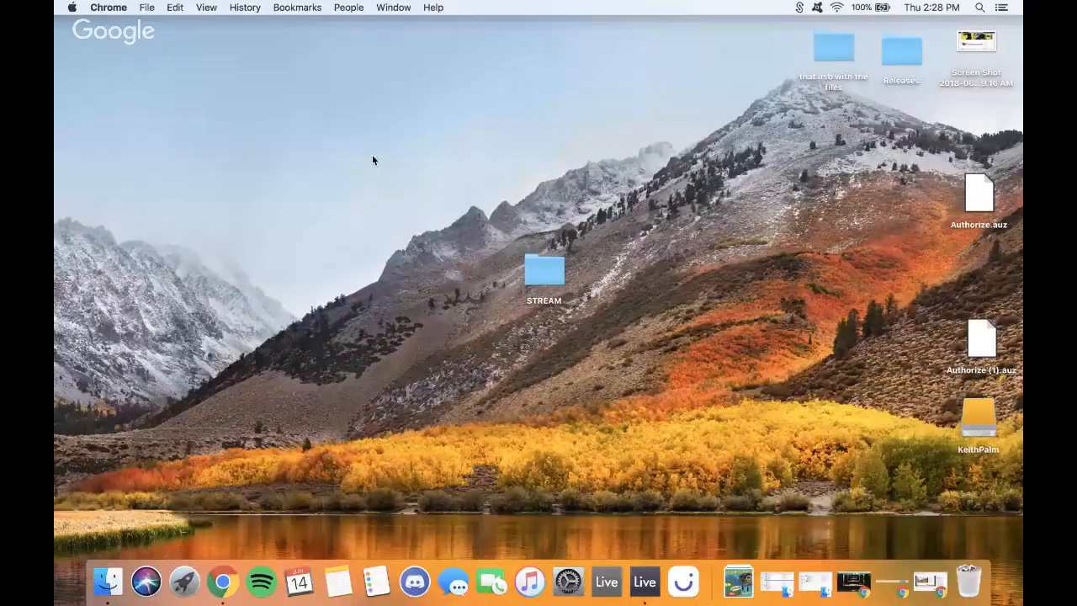
{"action": "key", "text": "ctrl+Right"}
{"action": "left_click", "coordinate": [815, 497]}
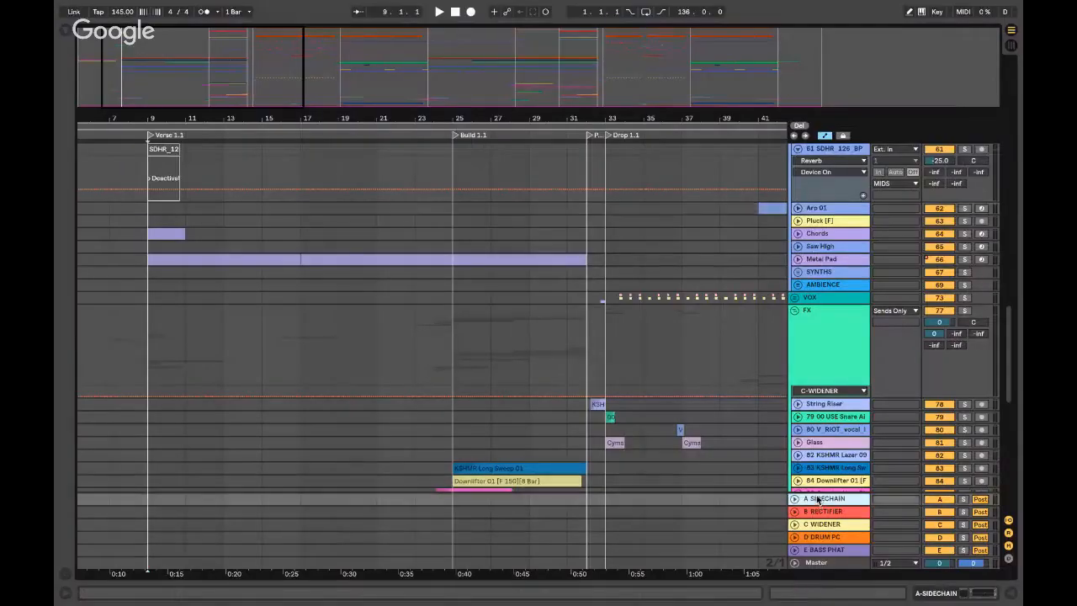
{"action": "double_click", "coordinate": [820, 500]}
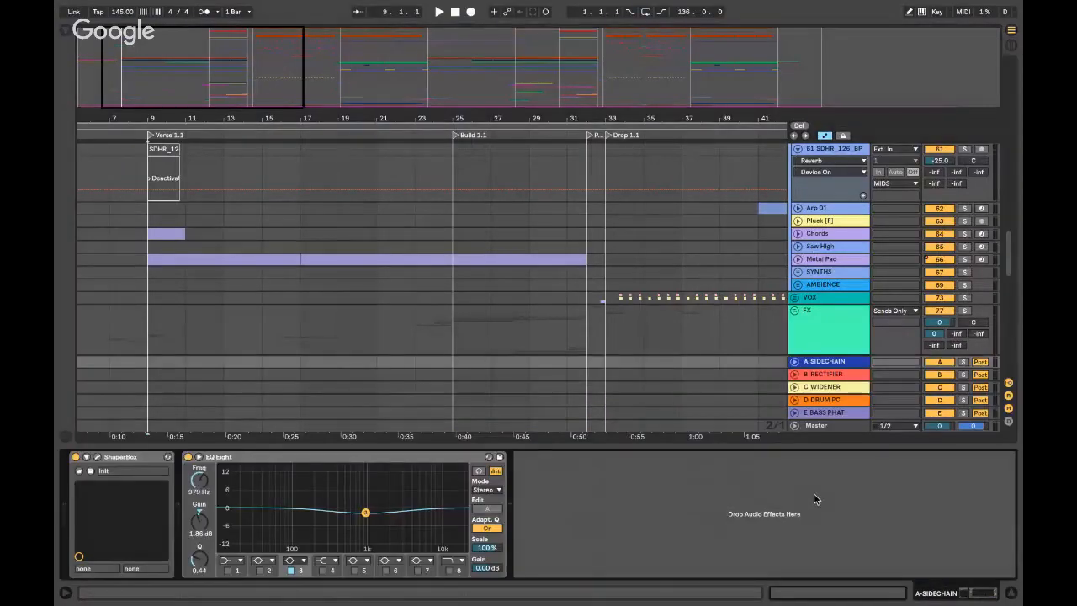
{"action": "key", "text": "super+alt+l"}
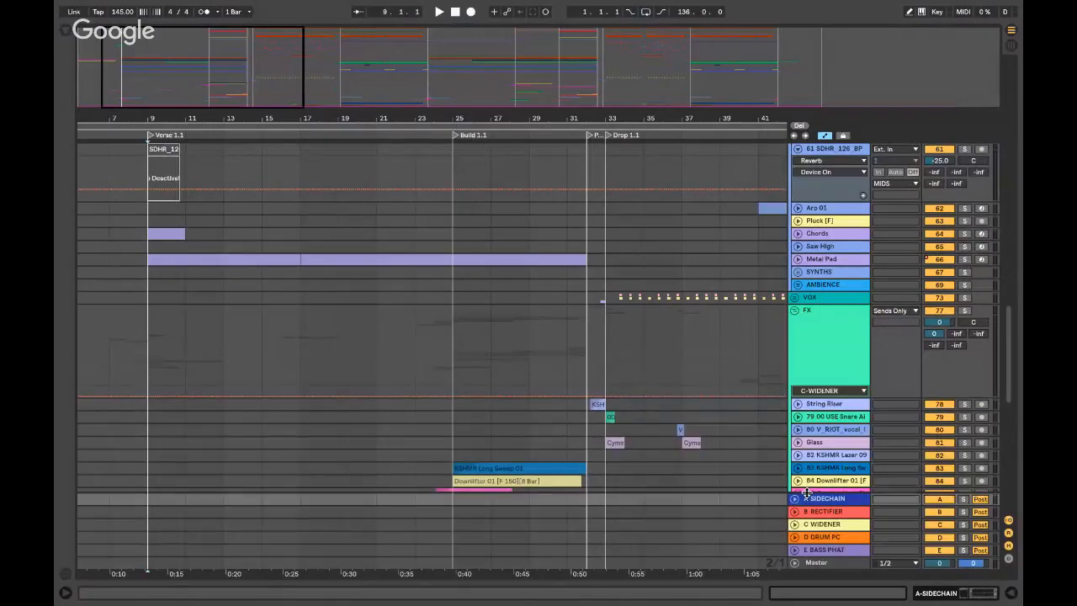
{"action": "double_click", "coordinate": [825, 562]}
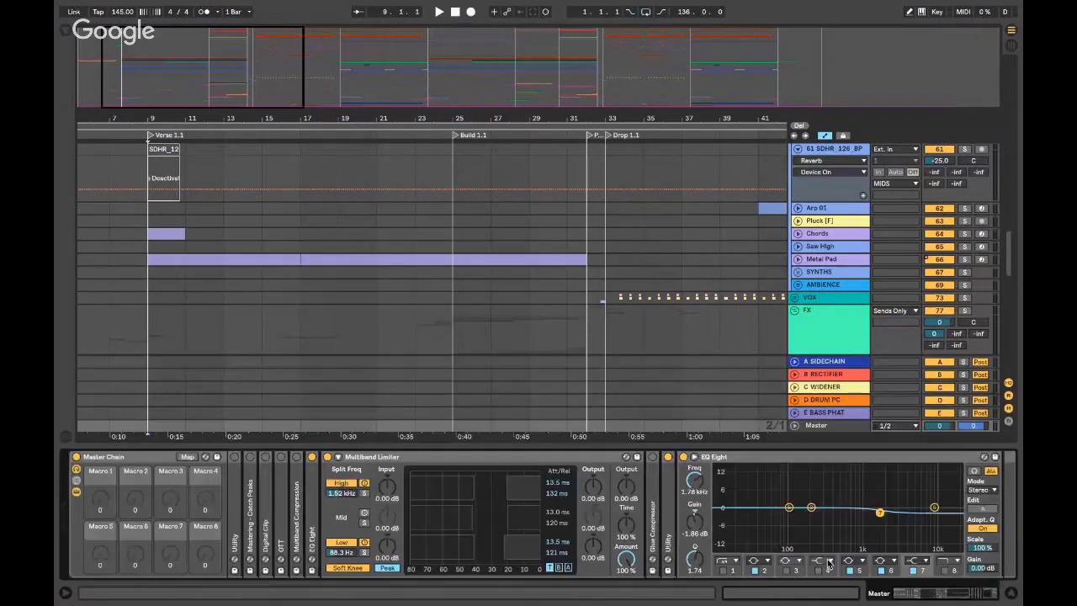
{"action": "double_click", "coordinate": [132, 459]}
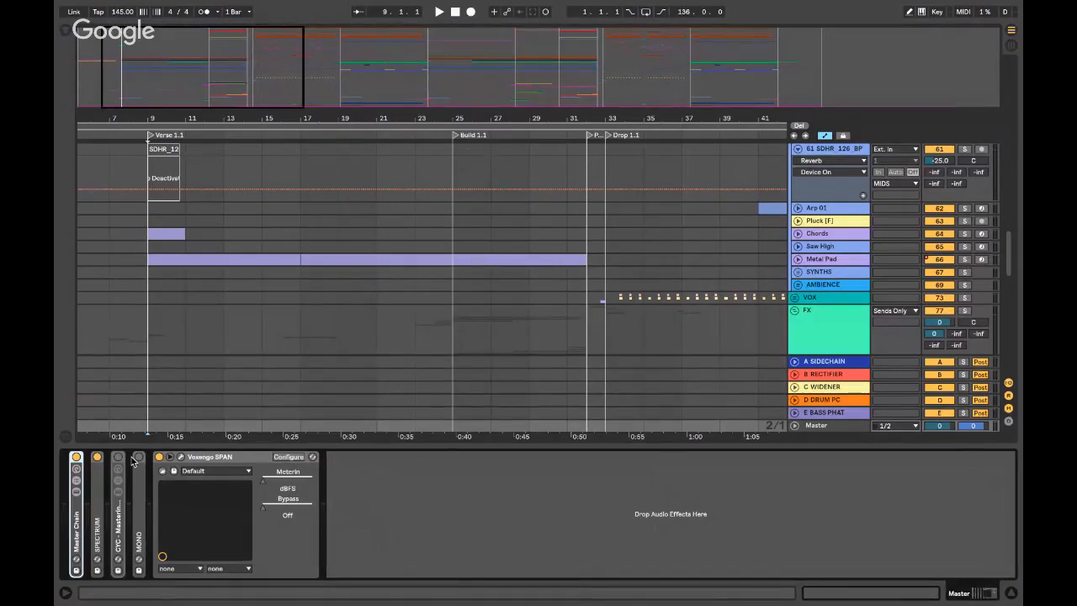
{"action": "key", "text": "super+alt+l"}
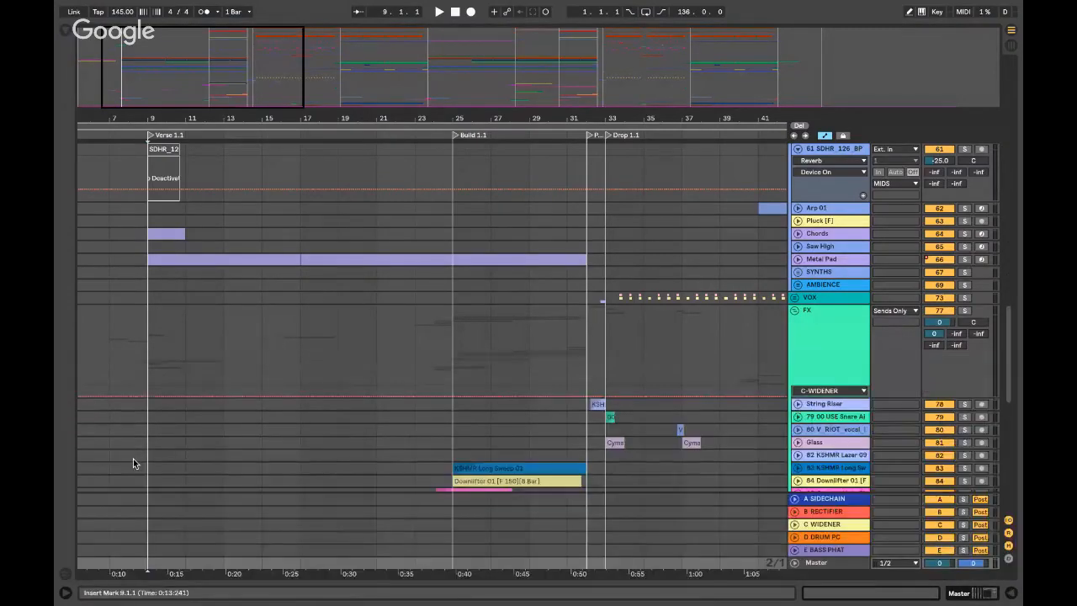
{"action": "scroll", "coordinate": [167, 251], "scroll_direction": "left", "scroll_amount": 3}
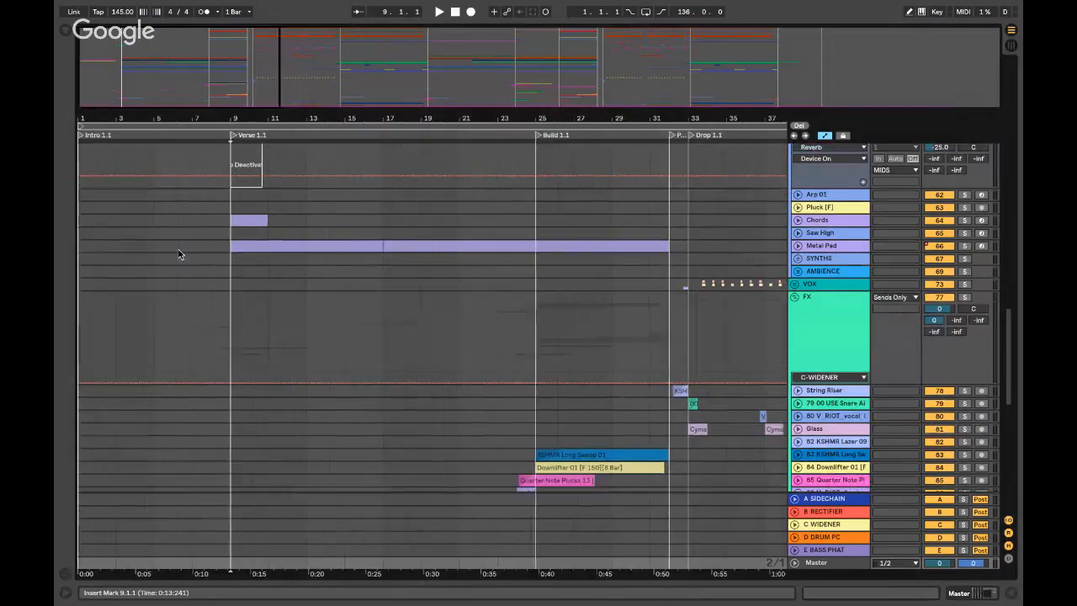
- Delete track 61, the deactivated SDHR voice loop track
{"action": "scroll", "coordinate": [178, 249], "scroll_direction": "up", "scroll_amount": 5}
{"action": "scroll", "coordinate": [221, 310], "scroll_direction": "down", "scroll_amount": 1}
{"action": "left_click", "coordinate": [220, 308]}
{"action": "key", "text": "plus"}
{"action": "key", "text": "plus"}
{"action": "key", "text": "plus"}
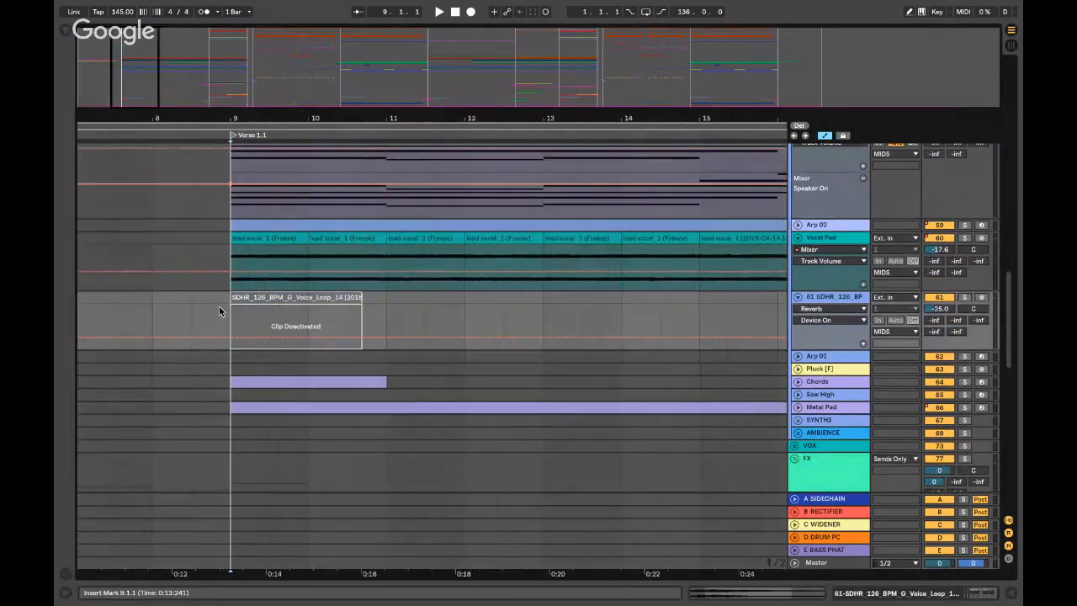
{"action": "key", "text": "minus"}
{"action": "key", "text": "minus"}
{"action": "left_click", "coordinate": [239, 298]}
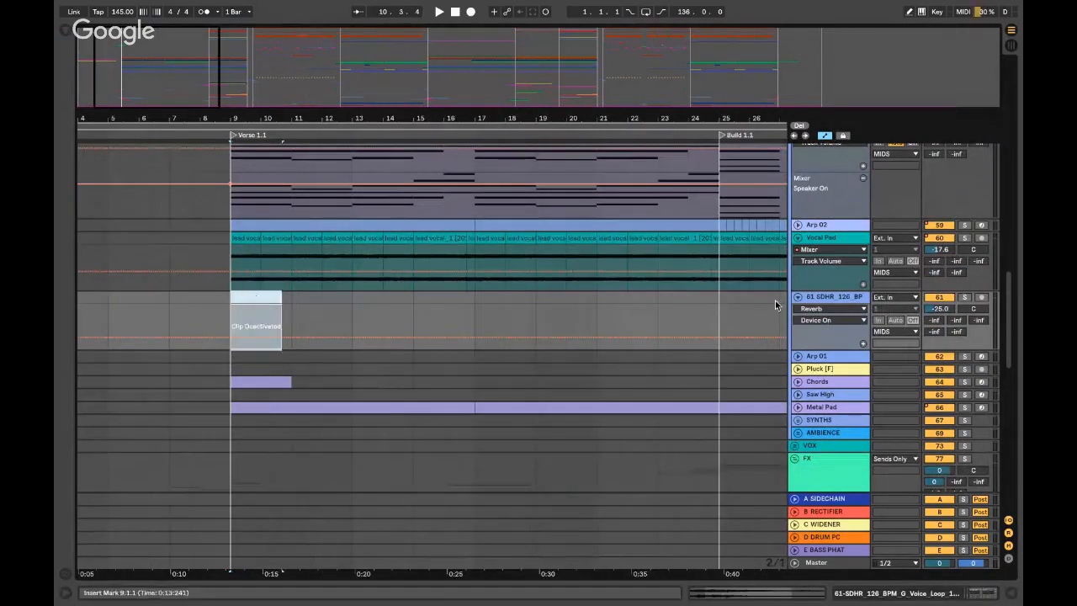
{"action": "left_click", "coordinate": [847, 303]}
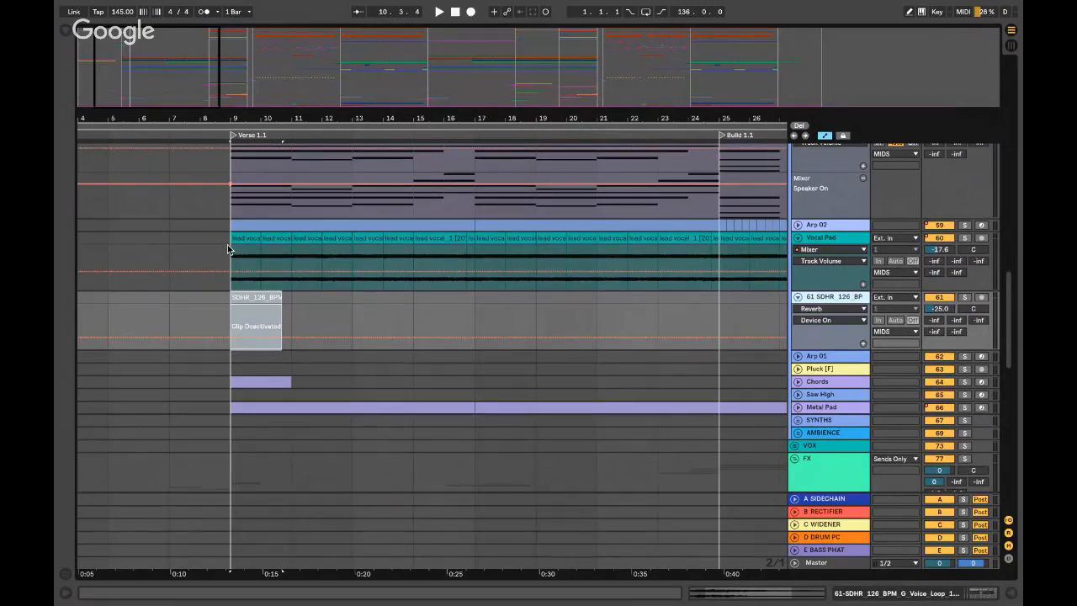
{"action": "key", "text": "Delete"}
- Audition the Vocal Pad and Saw High tracks solo from bar 9
{"action": "left_click", "coordinate": [227, 247]}
{"action": "left_click", "coordinate": [964, 238]}
{"action": "key", "text": "space"}
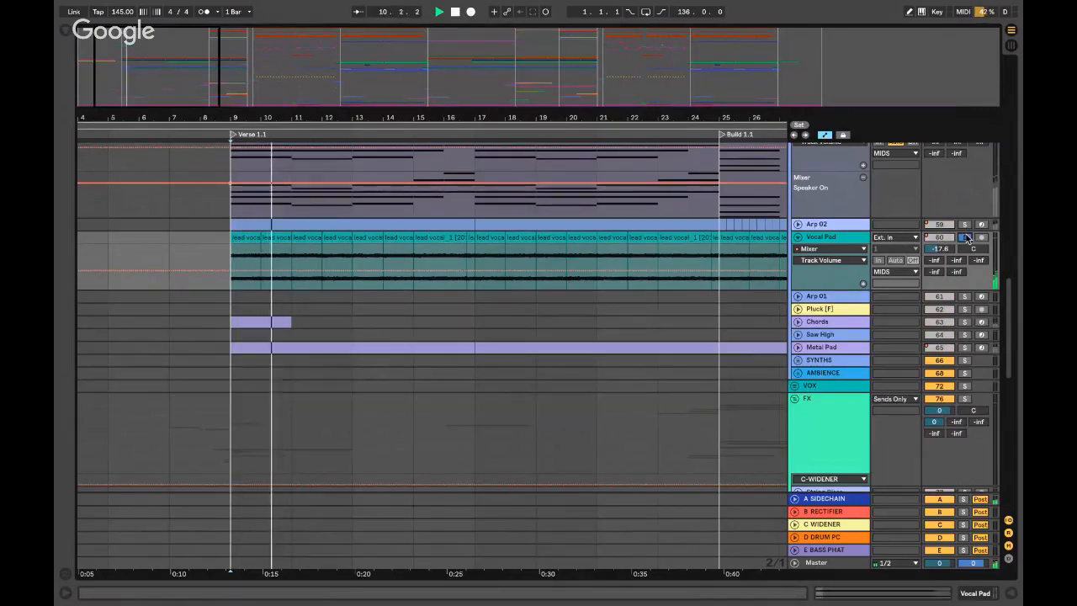
{"action": "left_click", "coordinate": [966, 238]}
{"action": "left_click", "coordinate": [793, 347]}
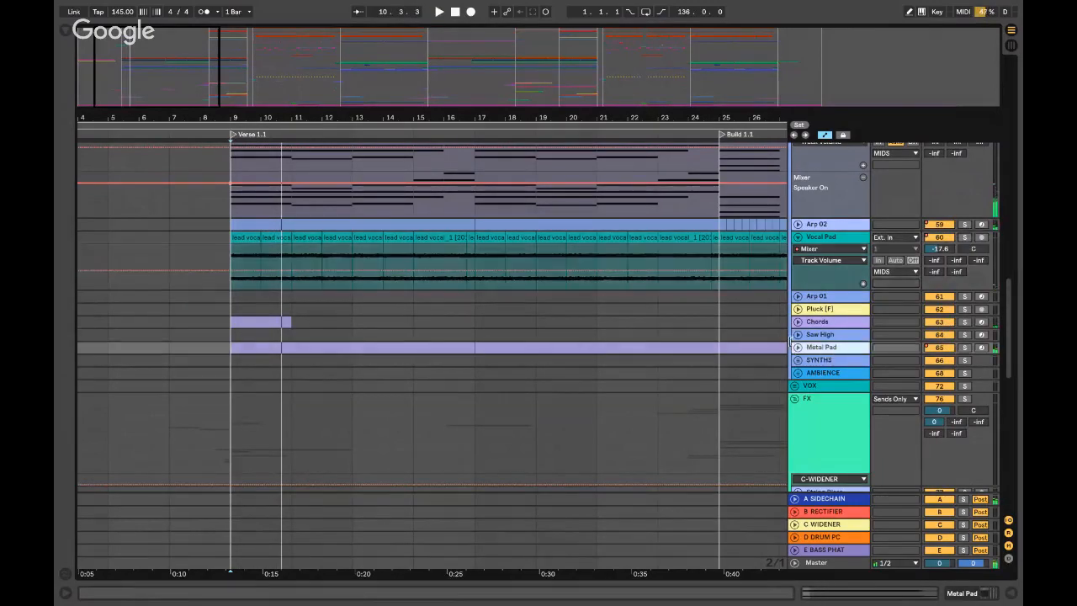
{"action": "left_click", "coordinate": [809, 335]}
{"action": "left_click", "coordinate": [963, 337]}
{"action": "key", "text": "space"}
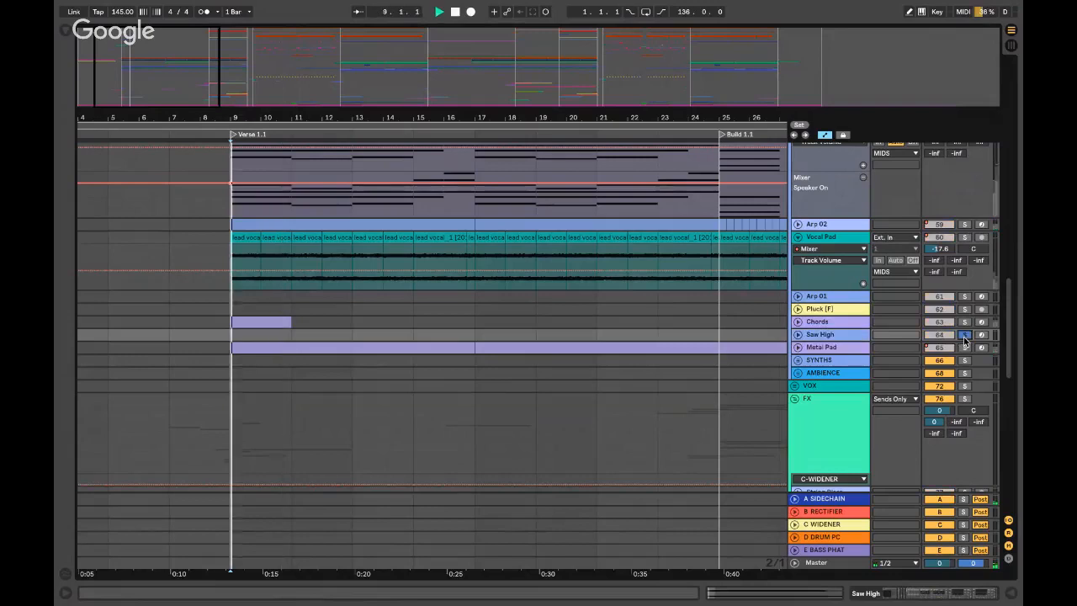
{"action": "key", "text": "space"}
{"action": "left_click", "coordinate": [963, 336]}
- Audition the Chords track solo from bar 9 and unfold its automation lanes
{"action": "left_click", "coordinate": [964, 322]}
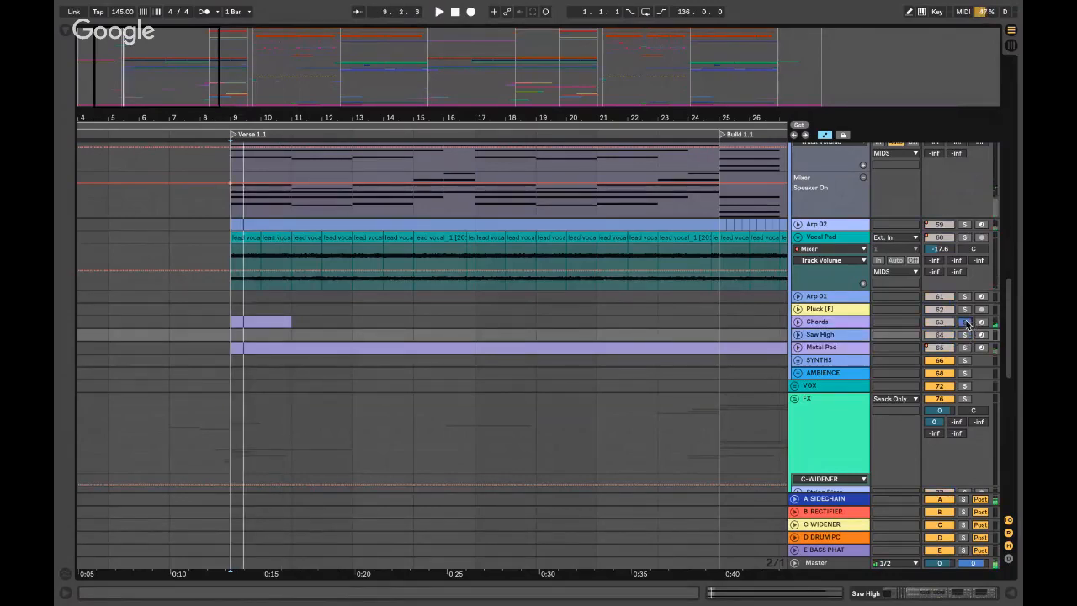
{"action": "key", "text": "space"}
{"action": "left_click", "coordinate": [795, 321]}
{"action": "scroll", "coordinate": [632, 317], "scroll_direction": "right", "scroll_amount": 6}
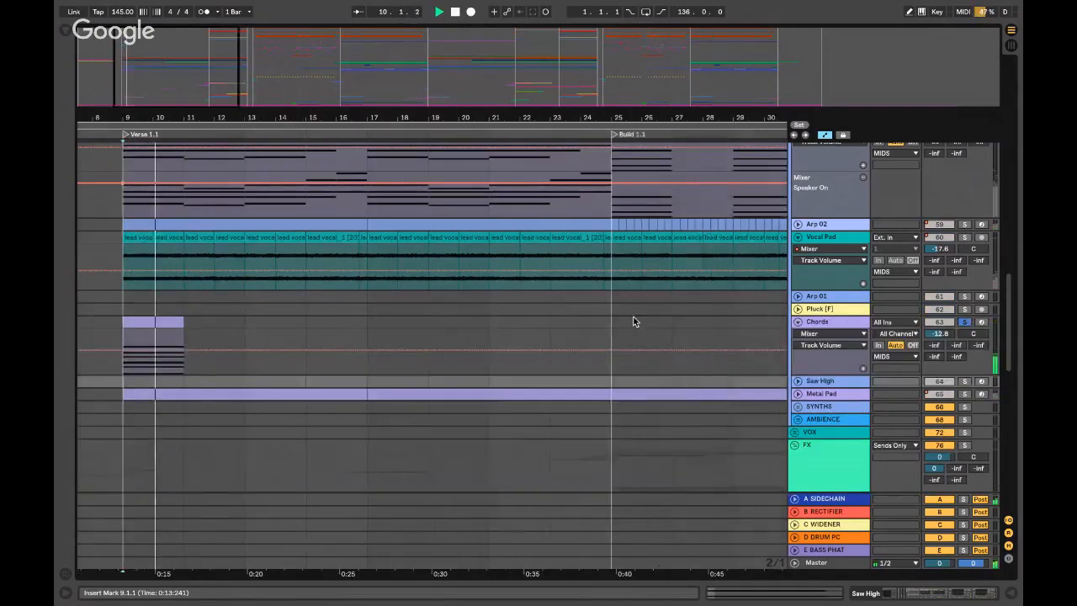
{"action": "scroll", "coordinate": [631, 315], "scroll_direction": "left", "scroll_amount": 7}
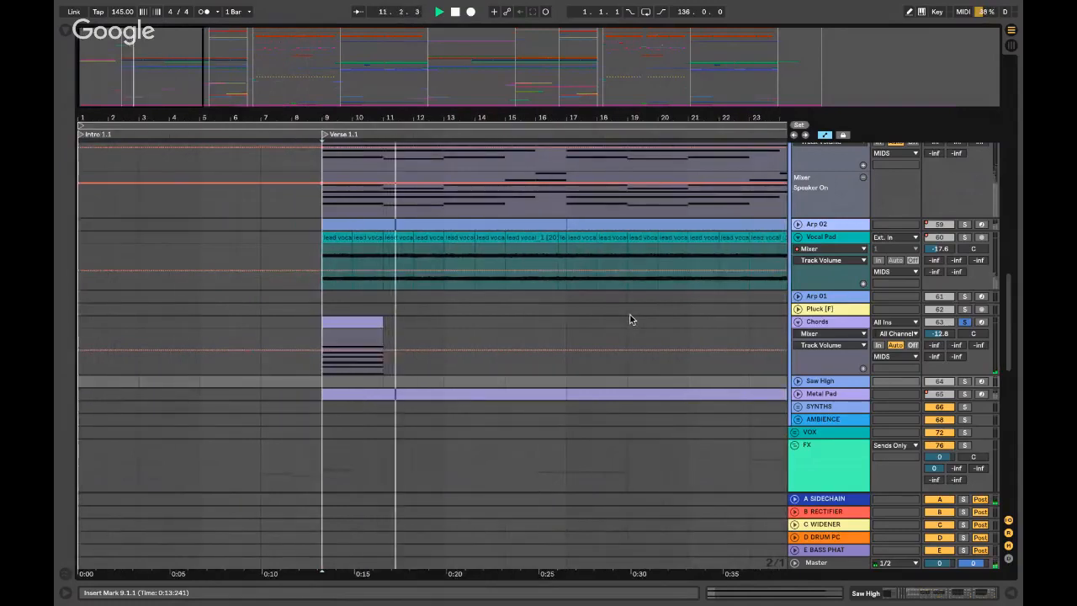
{"action": "key", "text": "space"}
{"action": "left_click", "coordinate": [964, 323]}
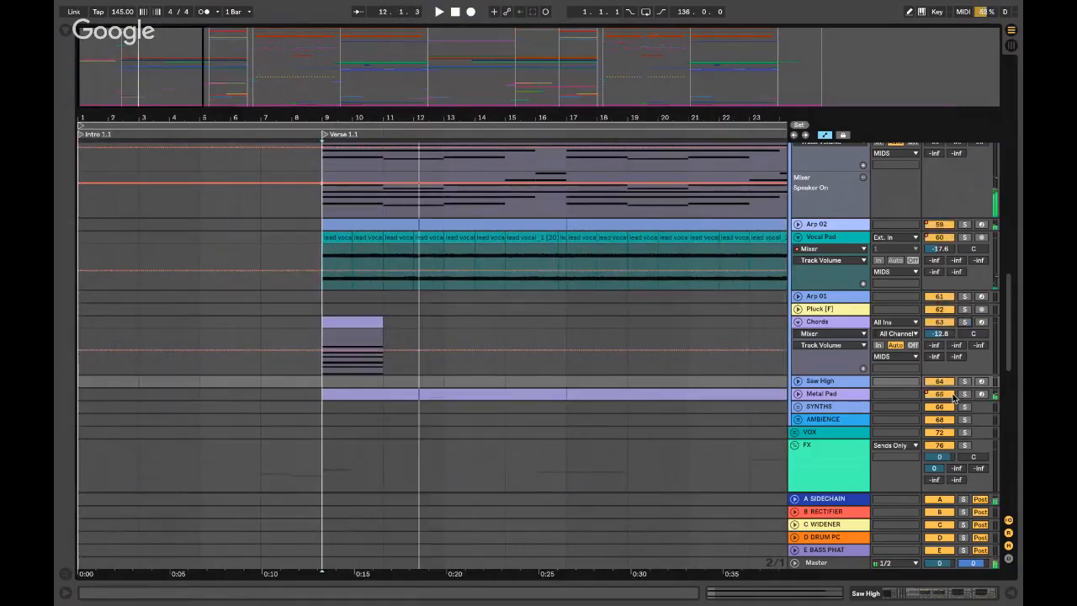
- Open the Chords track's RC-20 Retro Color plugin window
{"action": "double_click", "coordinate": [824, 321]}
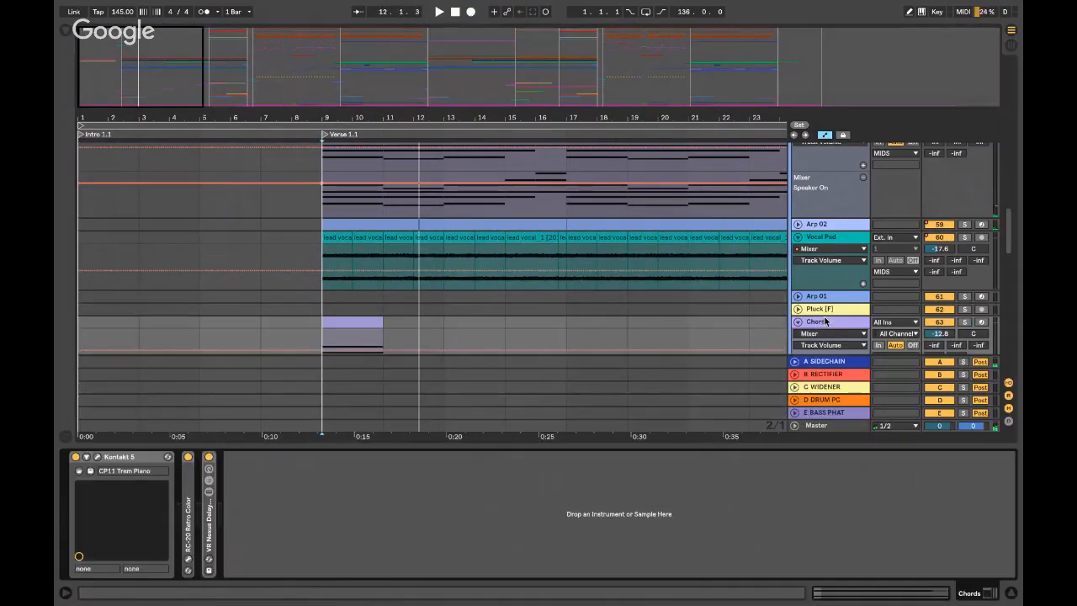
{"action": "scroll", "coordinate": [702, 208], "scroll_direction": "down", "scroll_amount": 6}
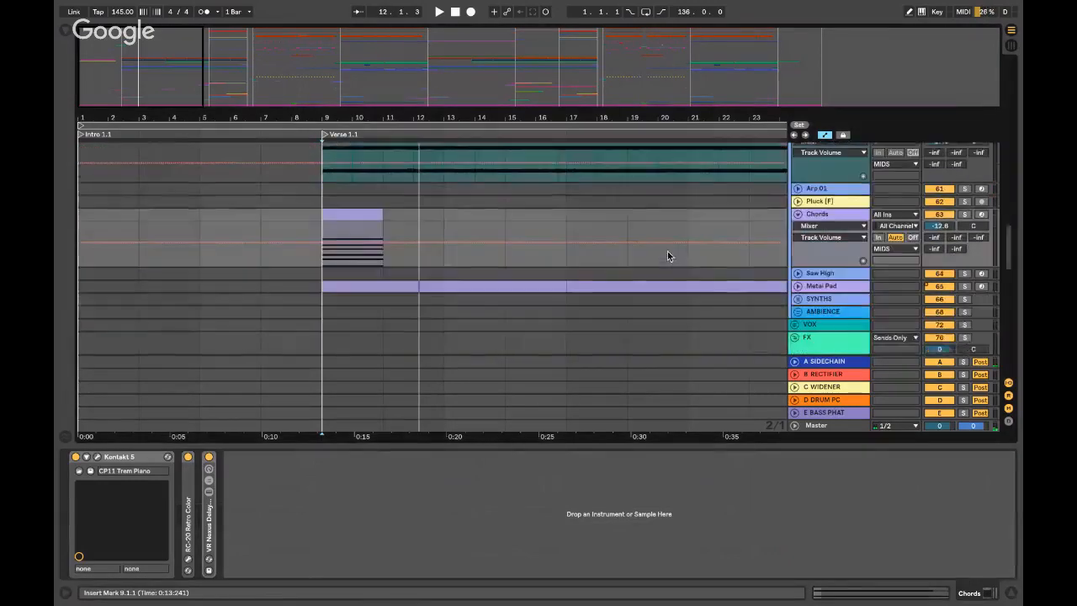
{"action": "double_click", "coordinate": [189, 500]}
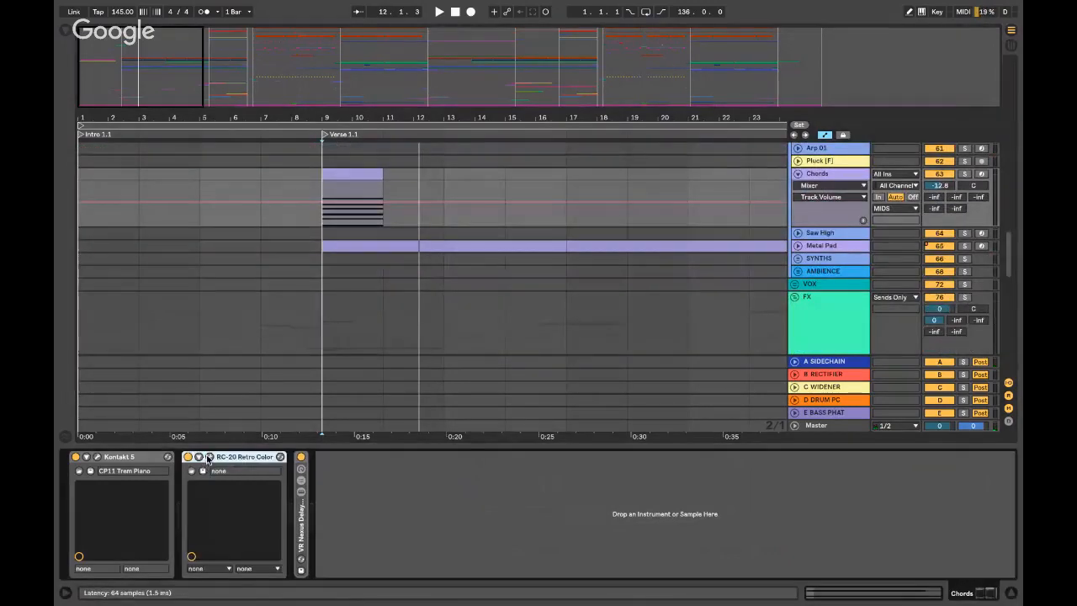
{"action": "left_click", "coordinate": [209, 456]}
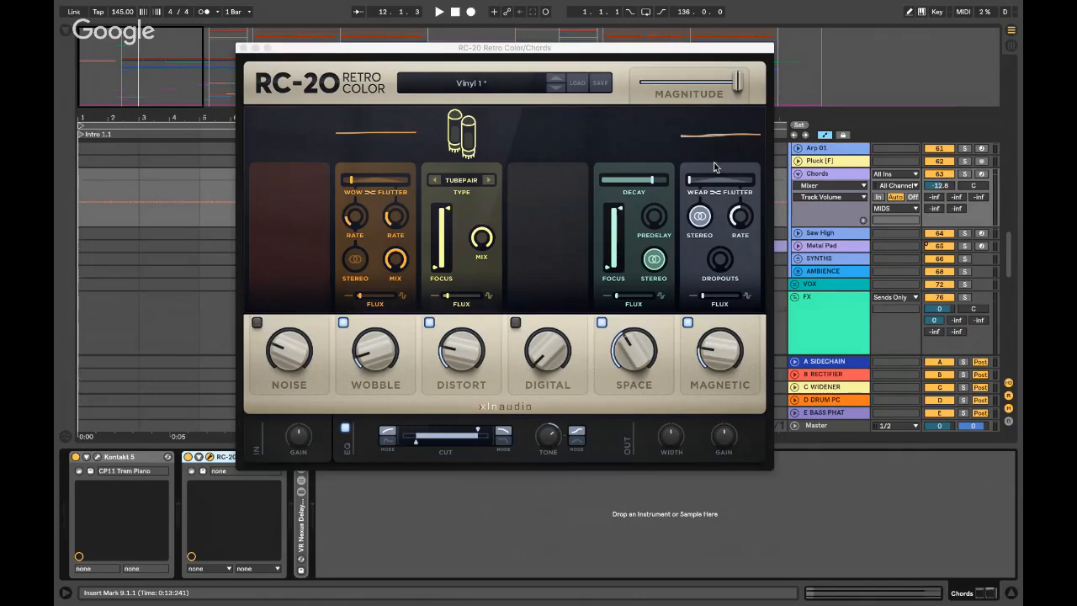
- Close RC-20, hide the device chain, and audition the Chords track solo before unsoloing it
{"action": "left_click", "coordinate": [241, 48]}
{"action": "key", "text": "super+alt+l"}
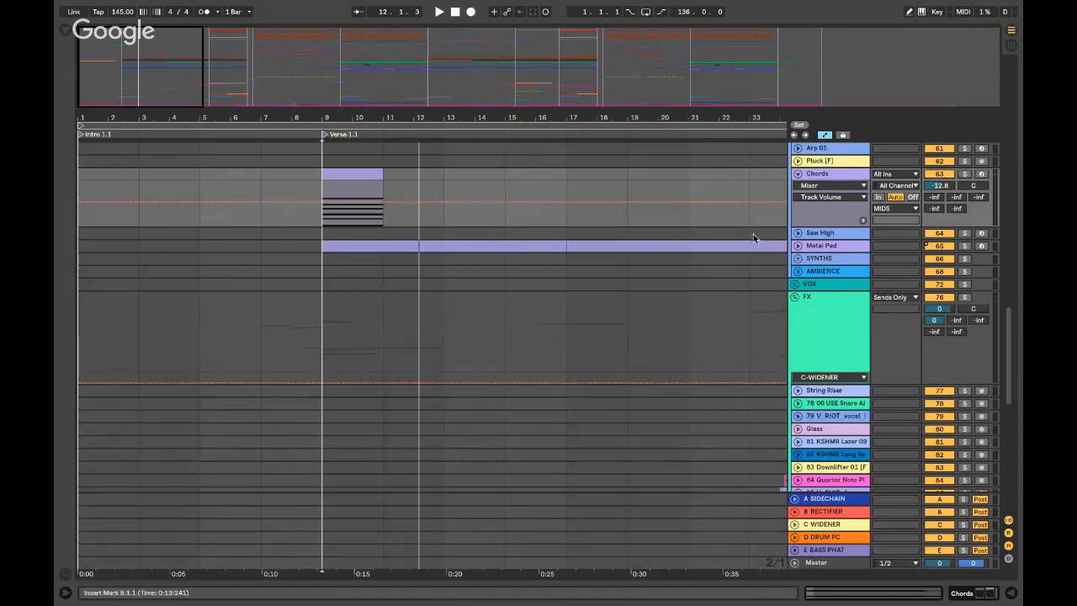
{"action": "left_click", "coordinate": [813, 177]}
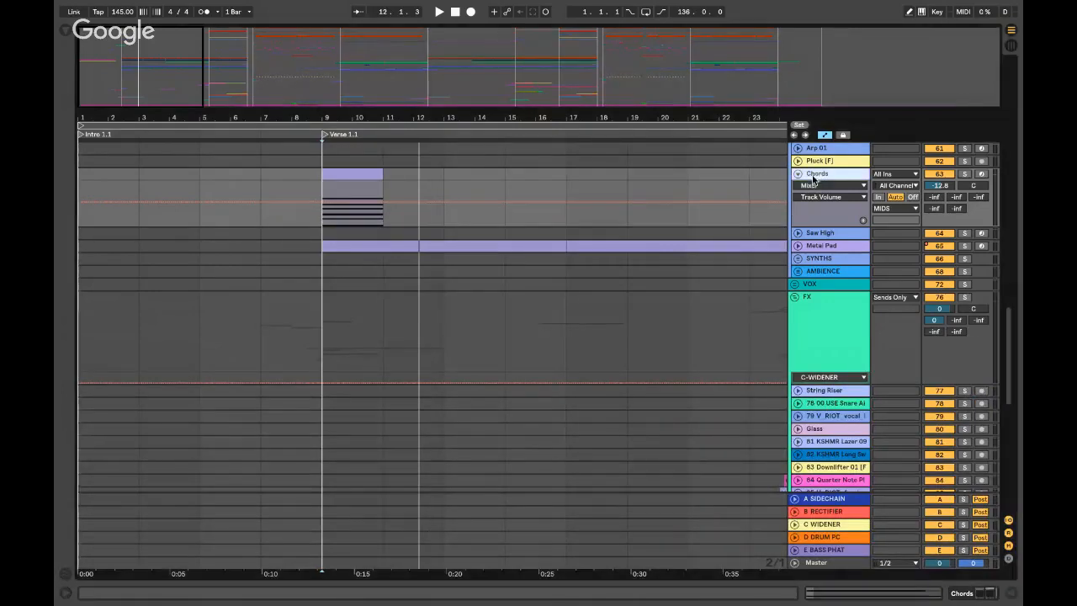
{"action": "left_click", "coordinate": [964, 173]}
{"action": "key", "text": "space"}
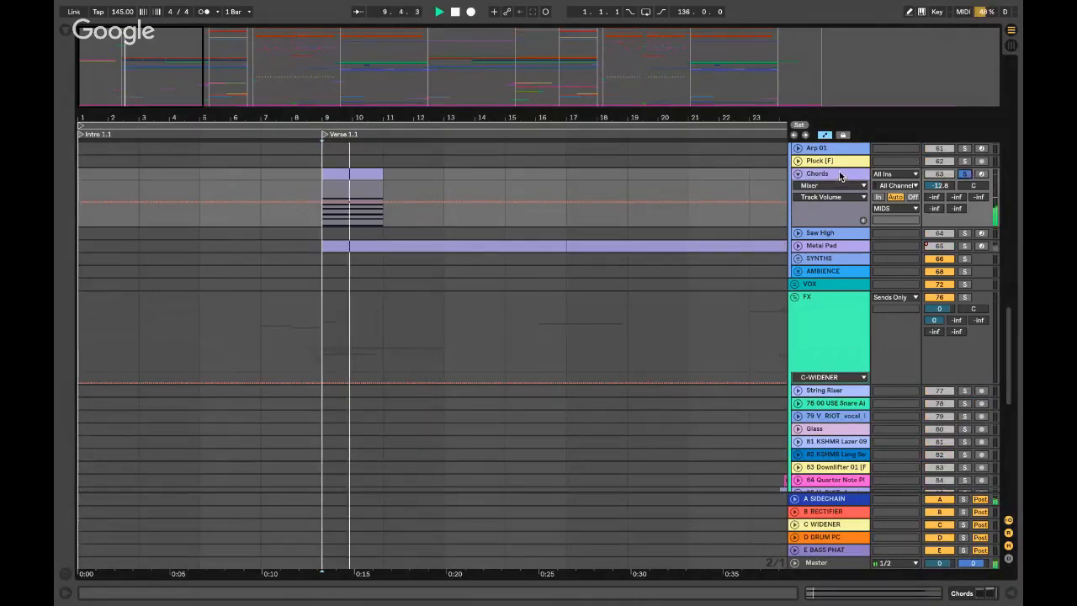
{"action": "key", "text": "space"}
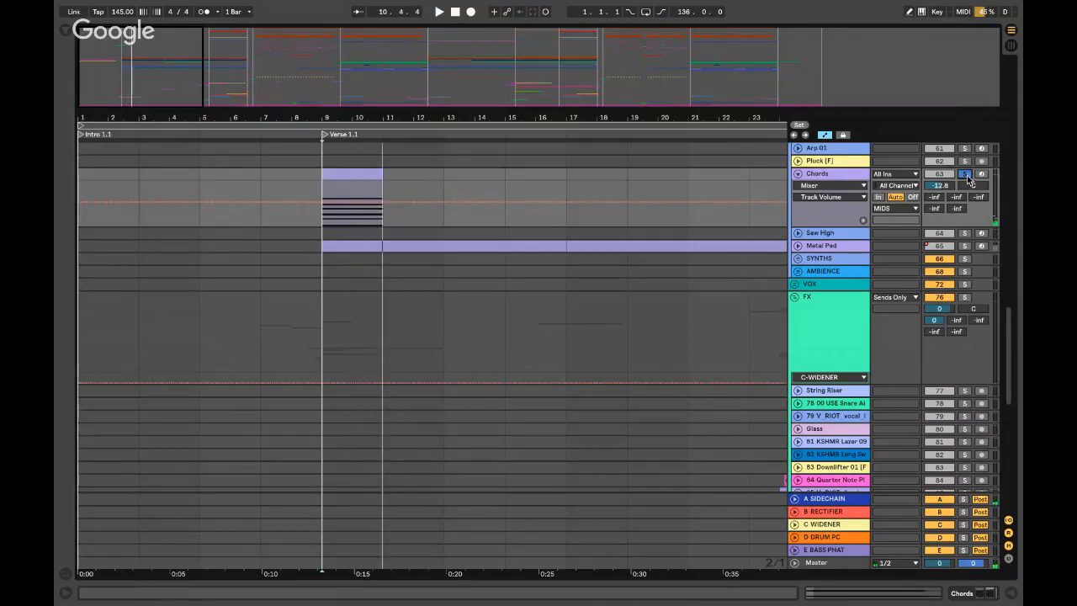
{"action": "left_click", "coordinate": [964, 174]}
- Unfold and solo the Metal Pad track, play it from bar 9, and show its devices
{"action": "left_click", "coordinate": [848, 244]}
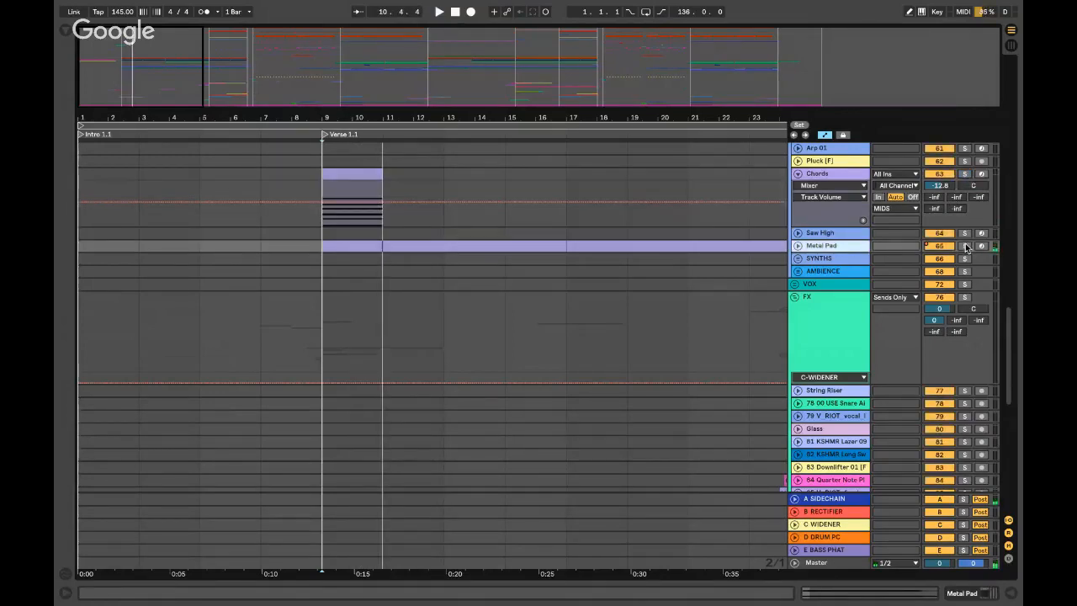
{"action": "left_click", "coordinate": [797, 245]}
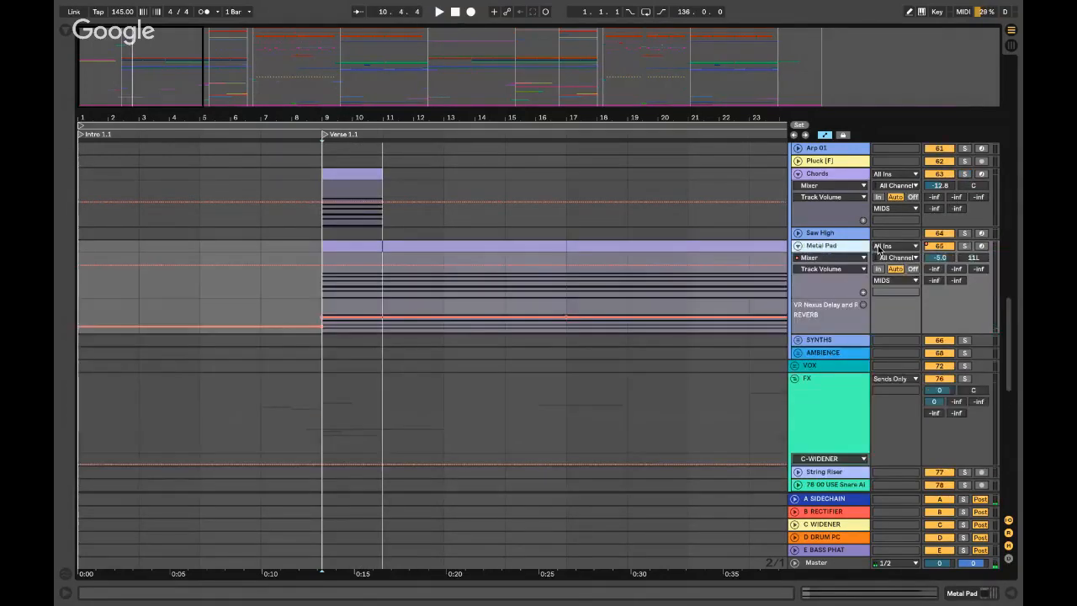
{"action": "left_click", "coordinate": [964, 246]}
{"action": "left_click", "coordinate": [322, 246]}
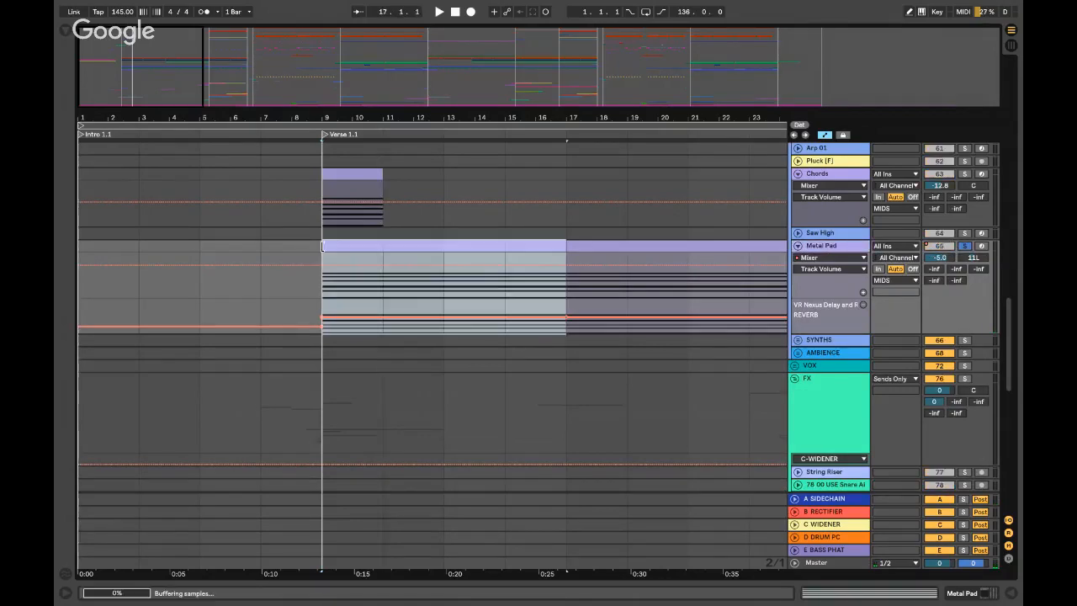
{"action": "key", "text": "space"}
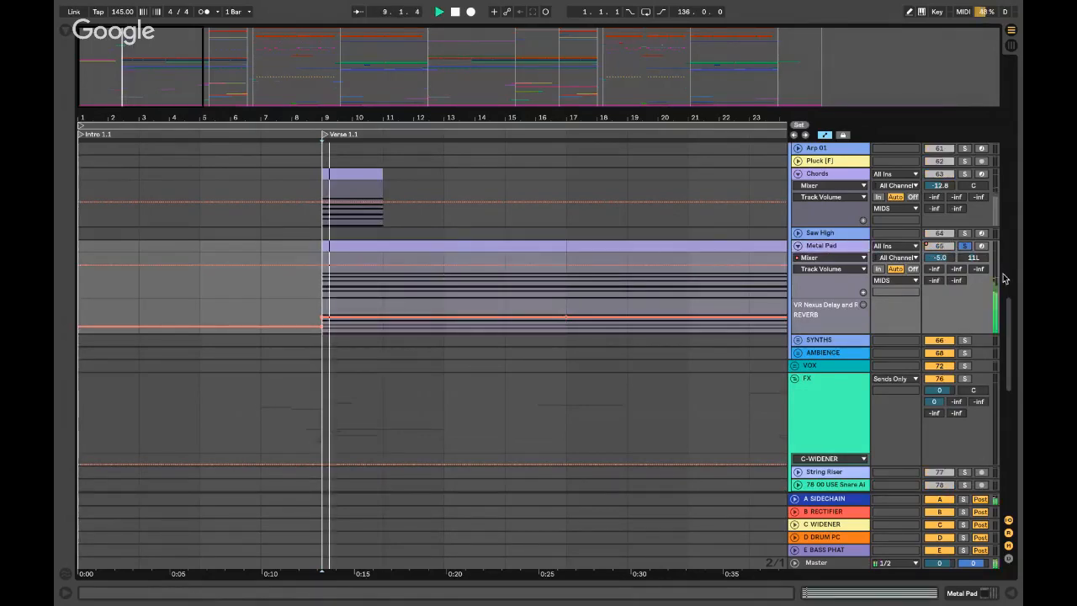
{"action": "double_click", "coordinate": [829, 246]}
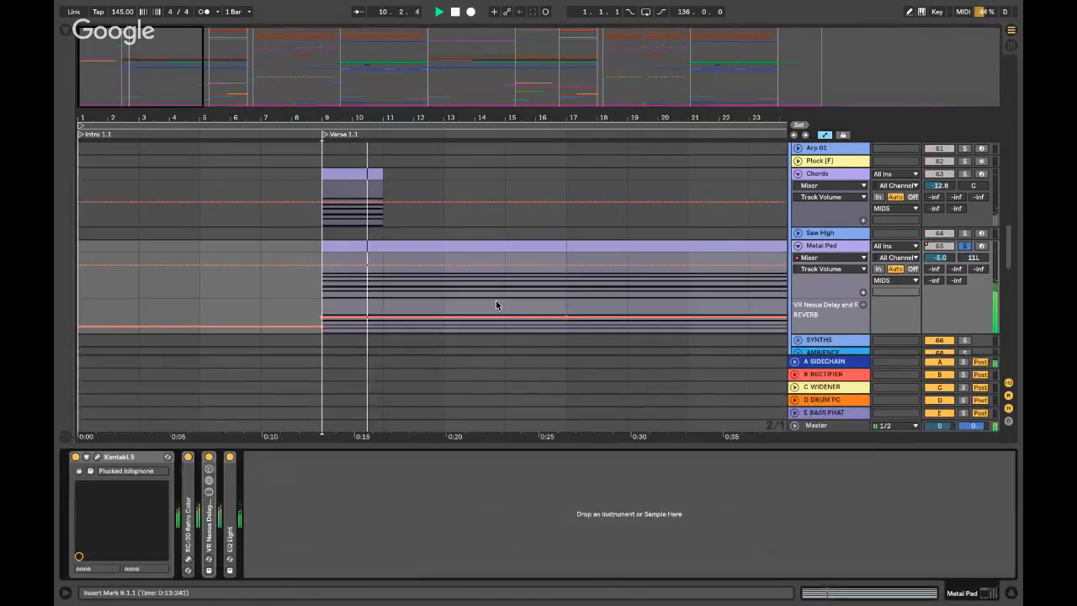
- Inspect the Kinetic Metal patch in Metal Pad's Kontakt 5, then hide the chain and zoom out
{"action": "left_click", "coordinate": [95, 457]}
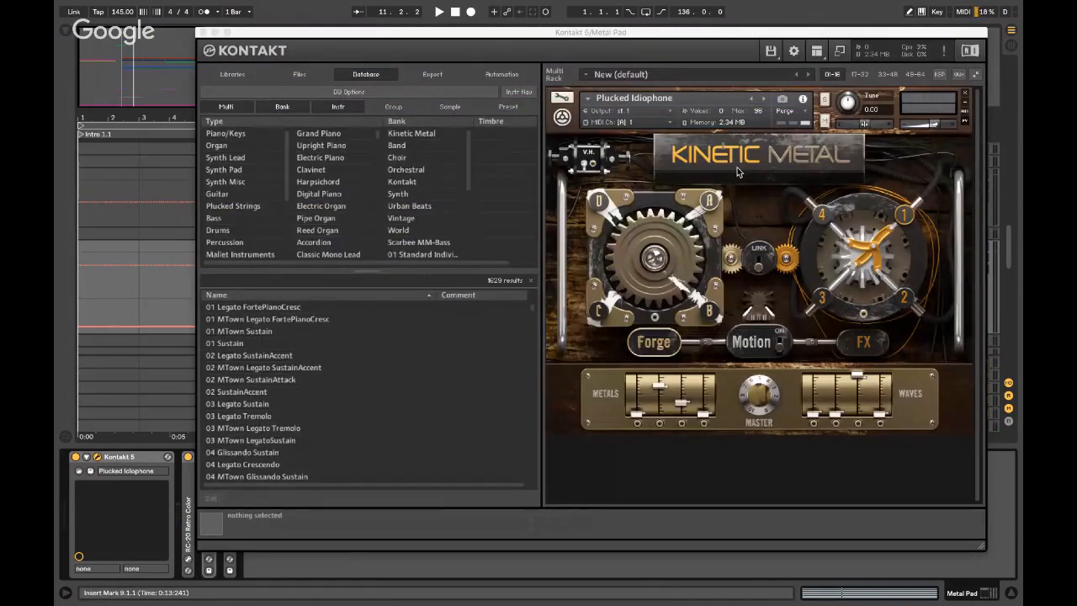
{"action": "left_click", "coordinate": [200, 32]}
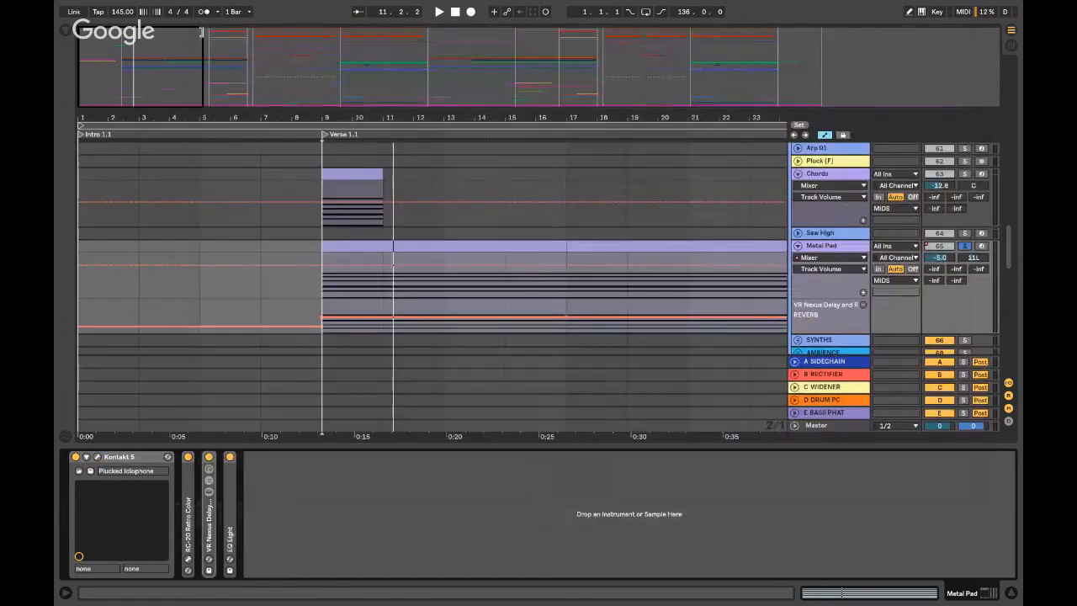
{"action": "key", "text": "super+alt+l"}
{"action": "left_click", "coordinate": [536, 246]}
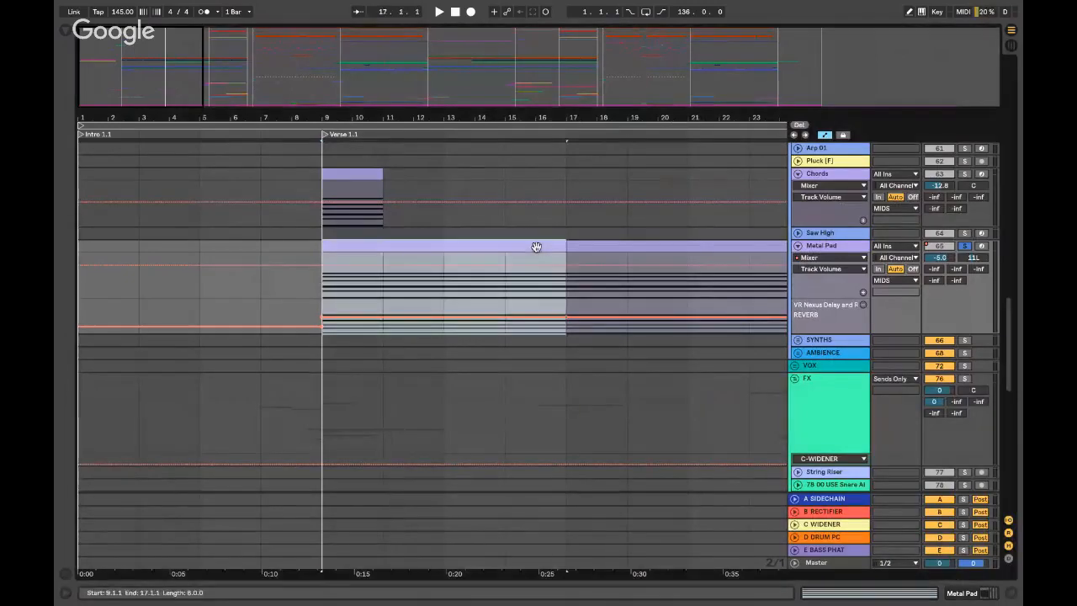
{"action": "key", "text": "minus"}
{"action": "key", "text": "minus"}
- Solo and unfold the Melody Pluck track, play from bar 17, and view its Kontakt 5 device
{"action": "scroll", "coordinate": [192, 215], "scroll_direction": "up", "scroll_amount": 6}
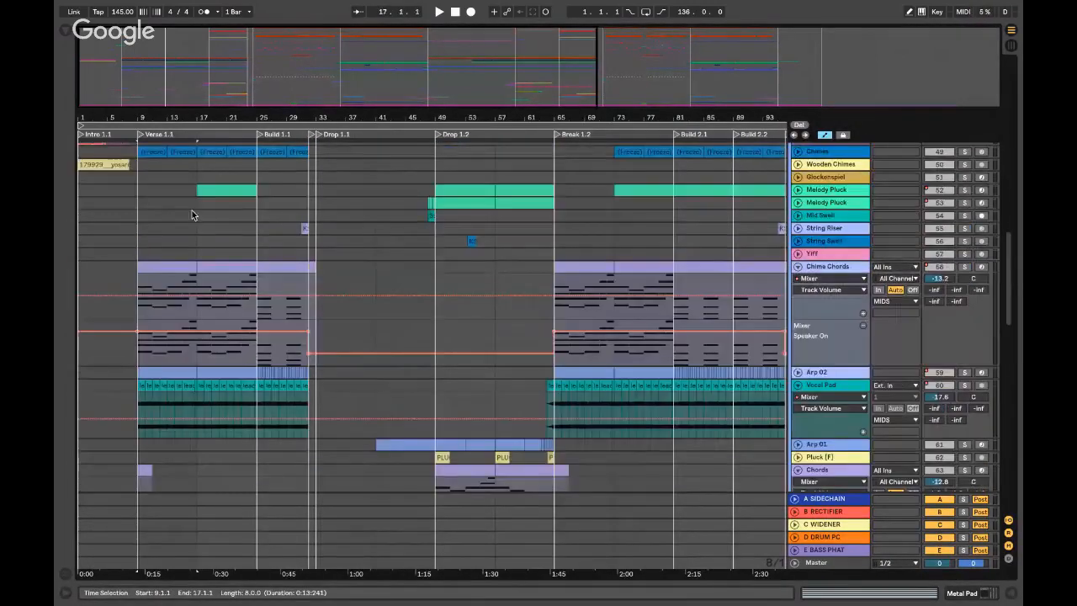
{"action": "left_click", "coordinate": [907, 193]}
{"action": "left_click", "coordinate": [965, 190]}
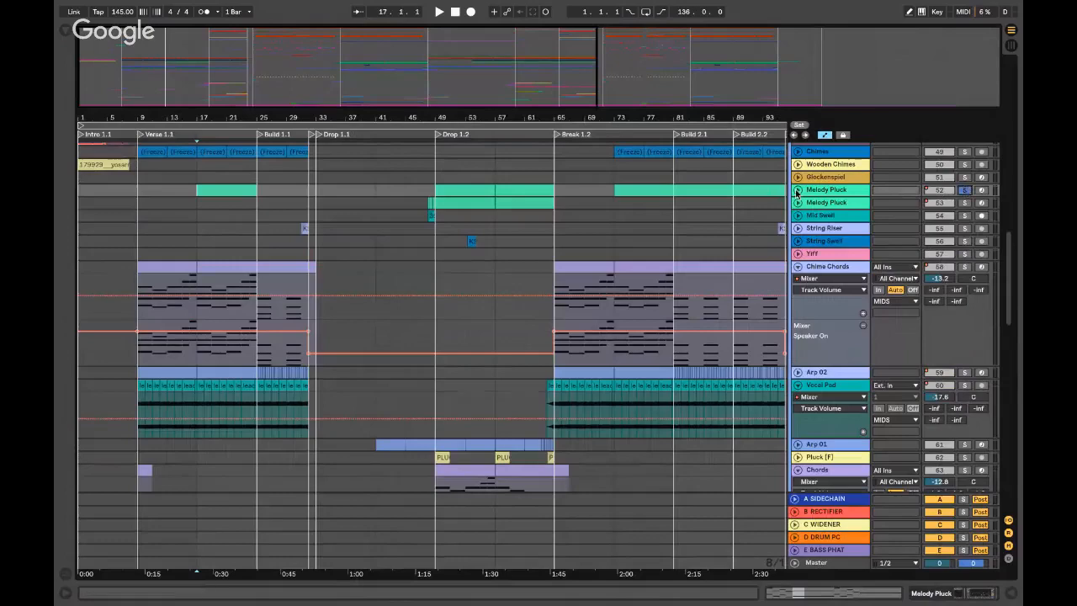
{"action": "left_click", "coordinate": [797, 190]}
{"action": "key", "text": "space"}
{"action": "double_click", "coordinate": [814, 192]}
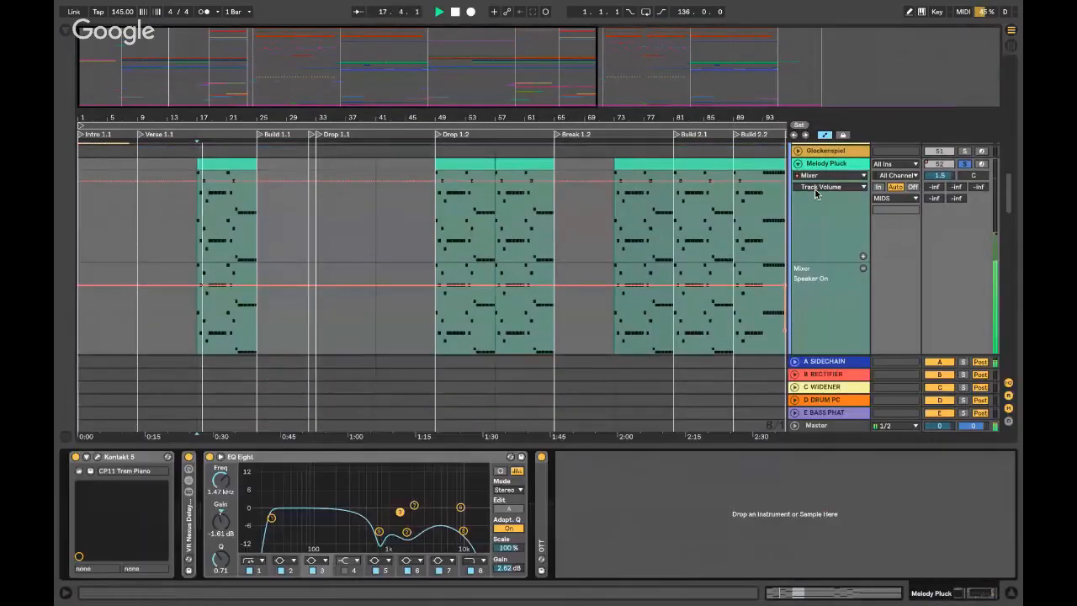
{"action": "left_click", "coordinate": [114, 458]}
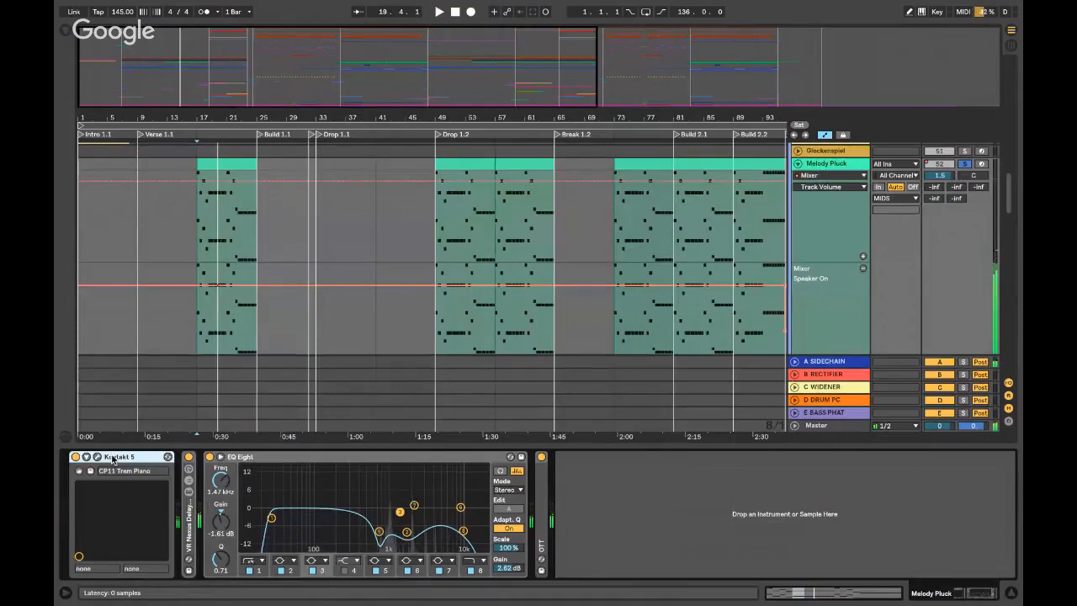
- Fold Melody Pluck and Chime Chords, review its OTT and EQ Eight, then unsolo and play from bar 17
{"action": "key", "text": "alt+super+l"}
{"action": "left_click", "coordinate": [799, 164]}
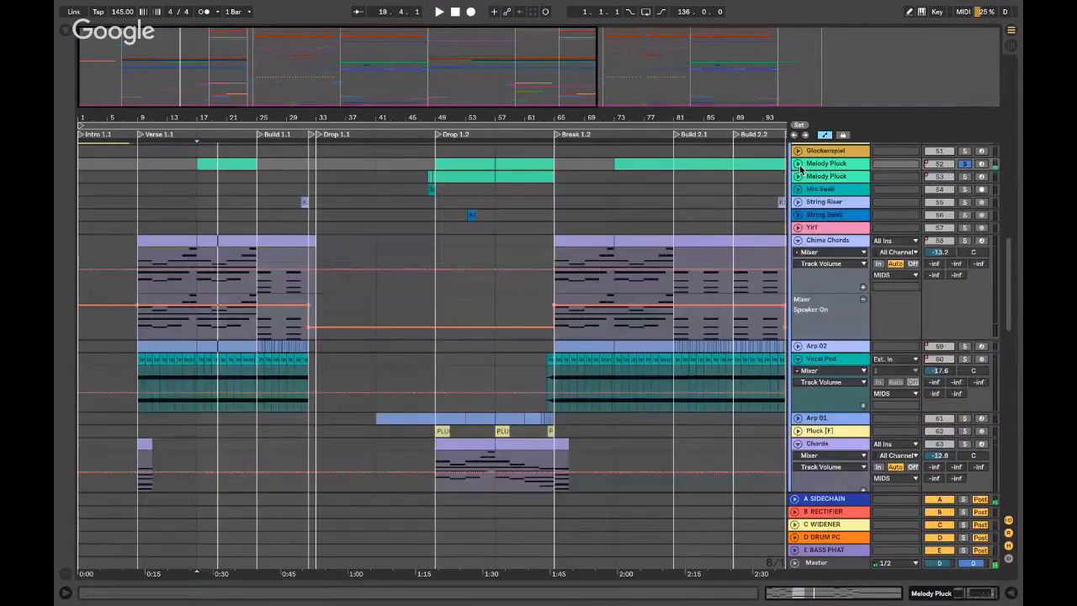
{"action": "left_click", "coordinate": [798, 240]}
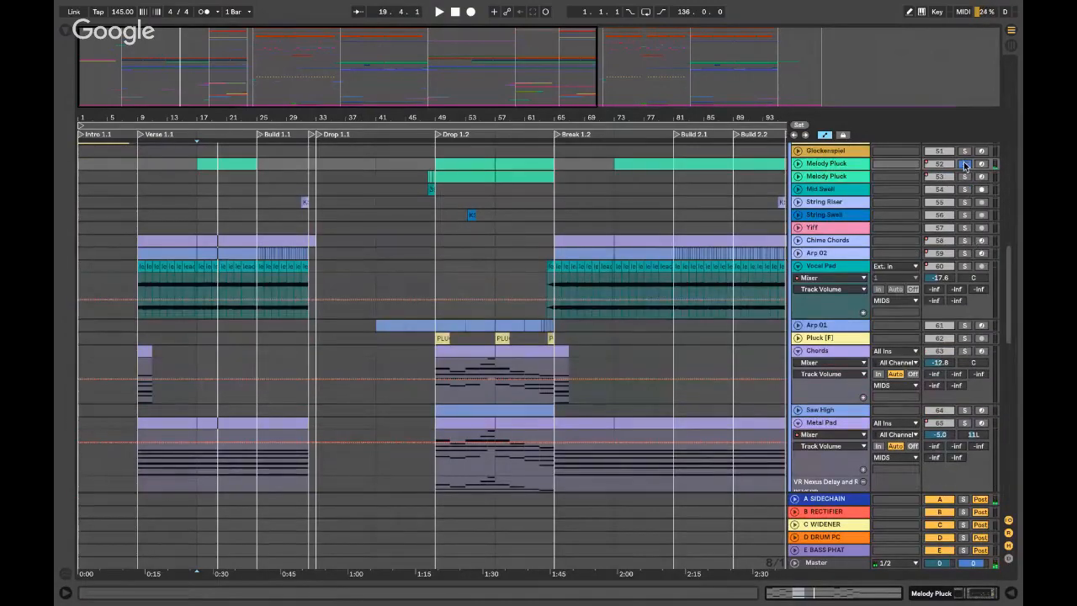
{"action": "double_click", "coordinate": [839, 165]}
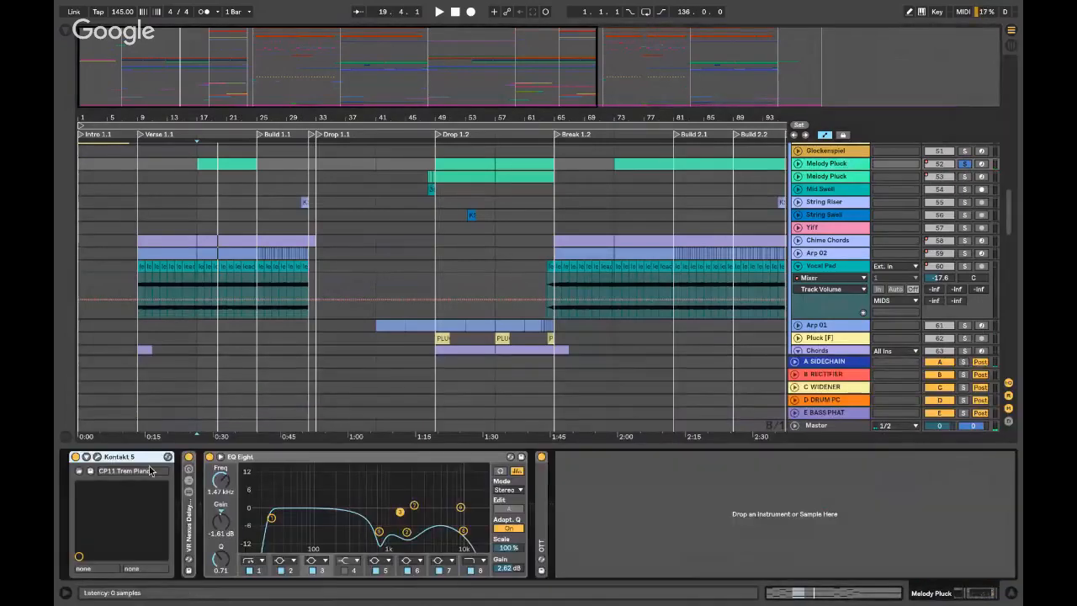
{"action": "double_click", "coordinate": [543, 526]}
{"action": "double_click", "coordinate": [416, 457]}
{"action": "double_click", "coordinate": [393, 457]}
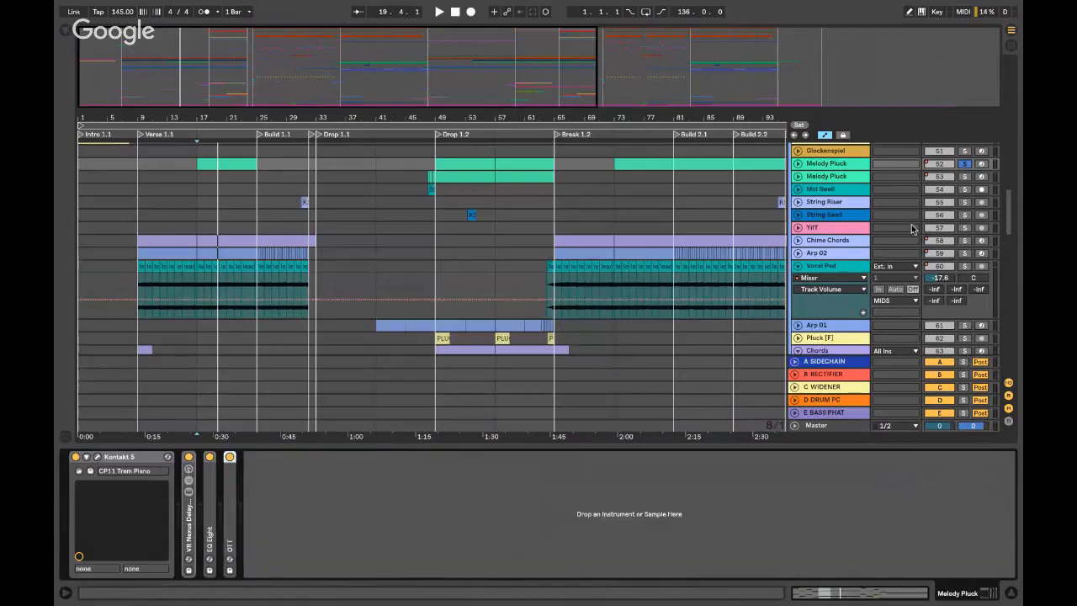
{"action": "left_click", "coordinate": [964, 164]}
{"action": "key", "text": "space"}
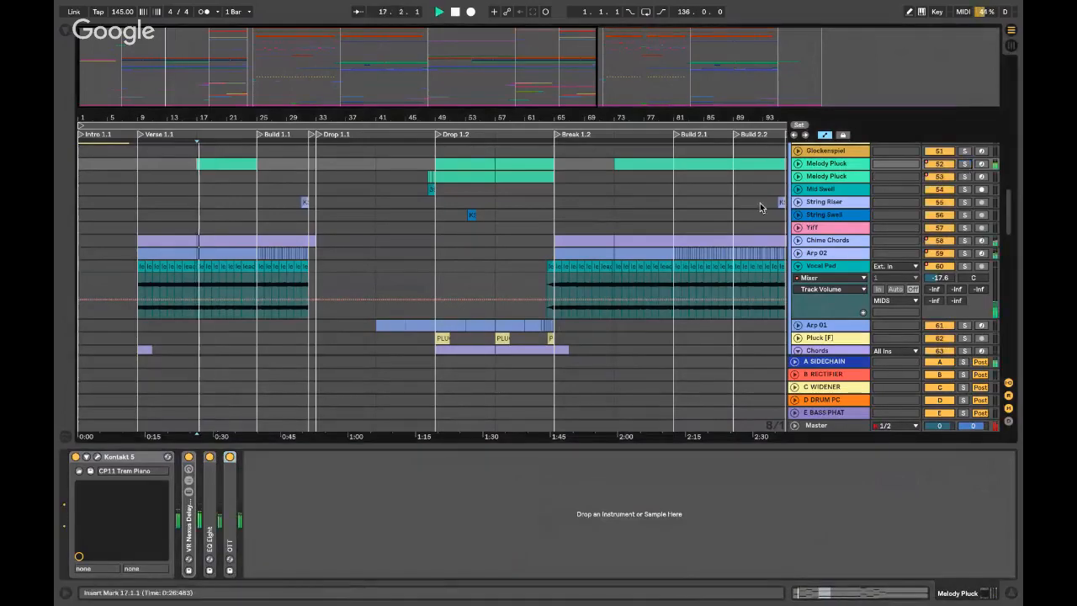
- Hide the device chain and fold the Chord Hits Chicago automation lane
{"action": "scroll", "coordinate": [828, 207], "scroll_direction": "up", "scroll_amount": 3}
{"action": "key", "text": "super+alt+l"}
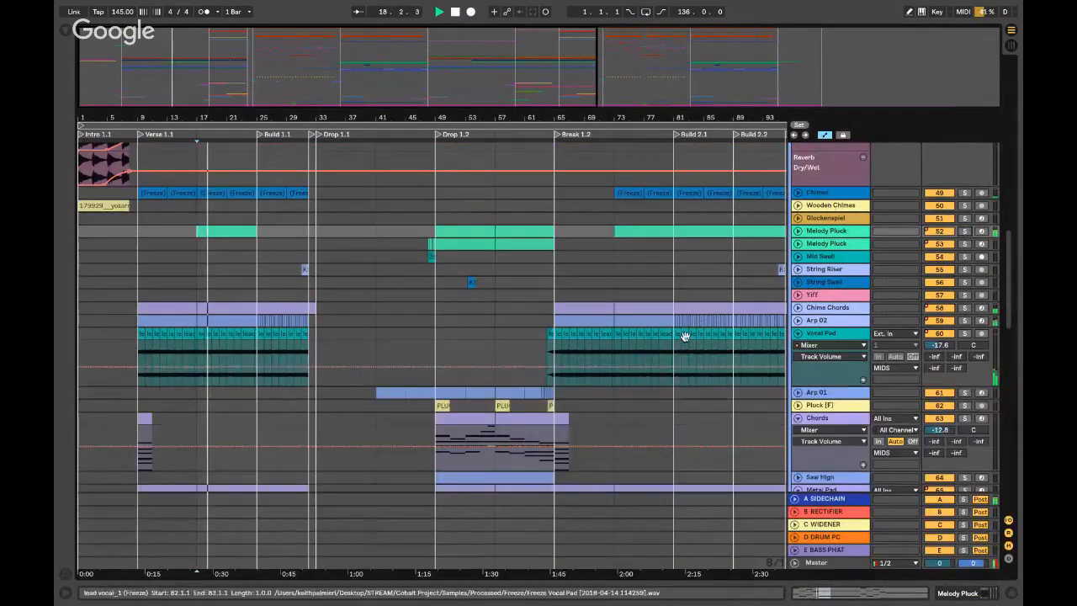
{"action": "scroll", "coordinate": [794, 310], "scroll_direction": "up", "scroll_amount": 5}
{"action": "left_click", "coordinate": [798, 239]}
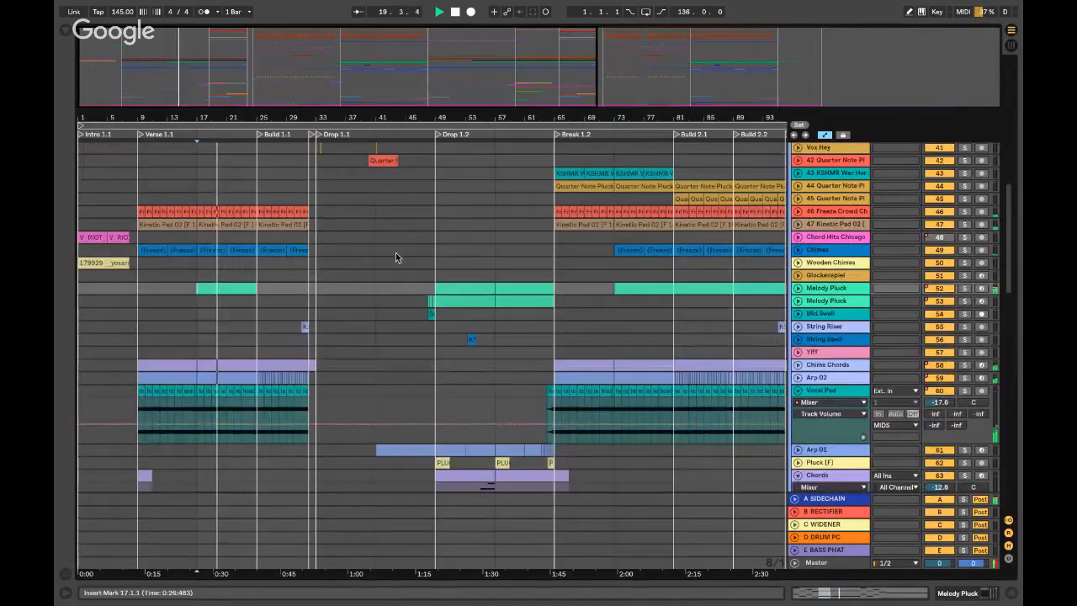
{"action": "scroll", "coordinate": [269, 325], "scroll_direction": "down", "scroll_amount": 5}
- Zoom in at the bar-25 Vocal Pad clip and play the unfolded Arp 02 track from bar 25
{"action": "left_click", "coordinate": [260, 256]}
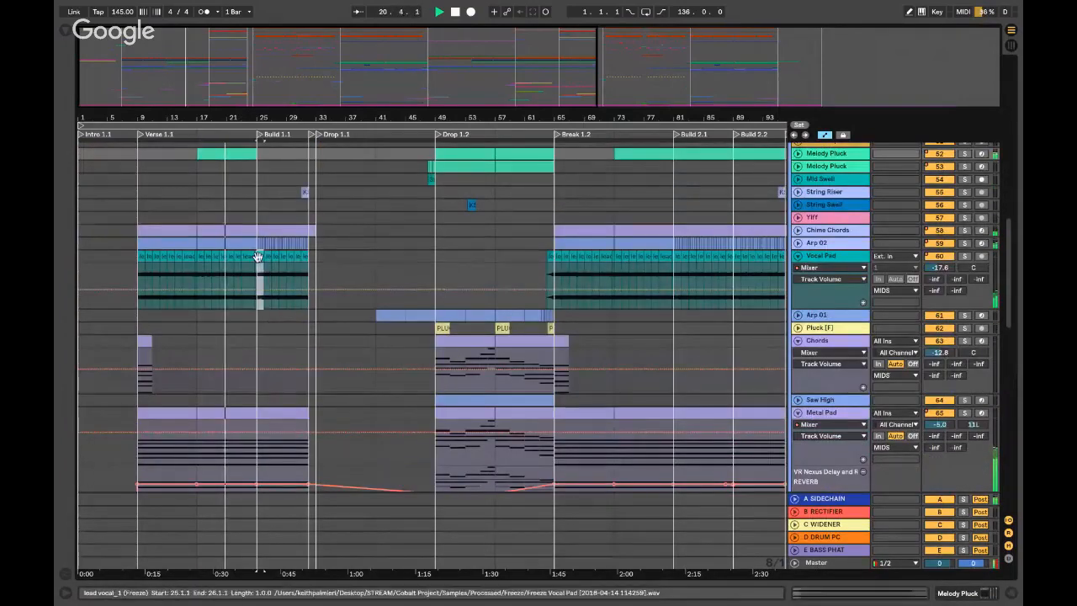
{"action": "key", "text": "plus"}
{"action": "key", "text": "plus"}
{"action": "key", "text": "plus"}
{"action": "key", "text": "space"}
{"action": "left_click", "coordinate": [797, 243]}
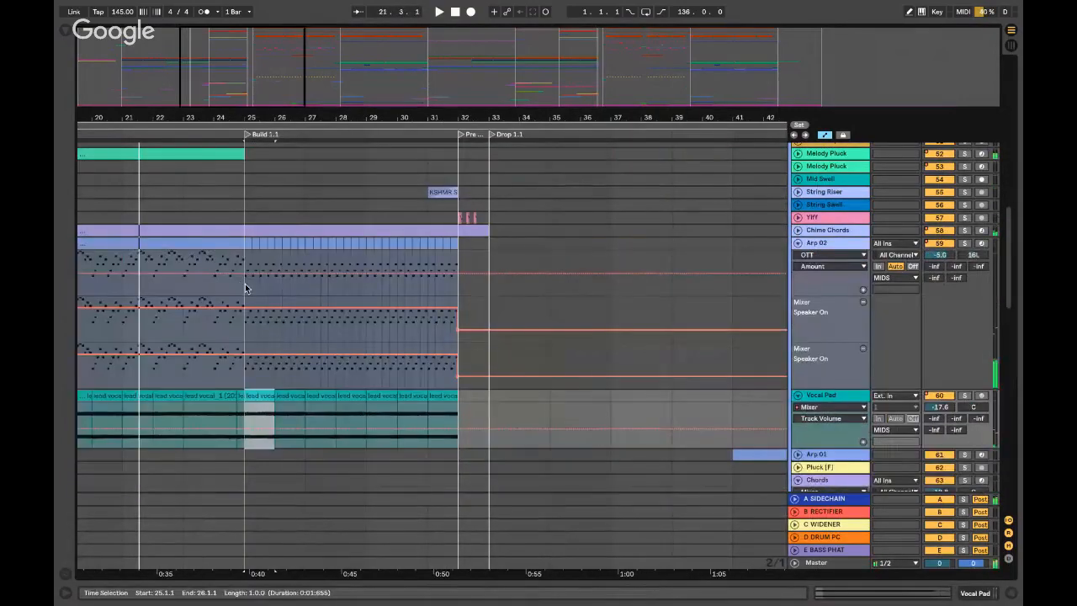
{"action": "left_click", "coordinate": [990, 246]}
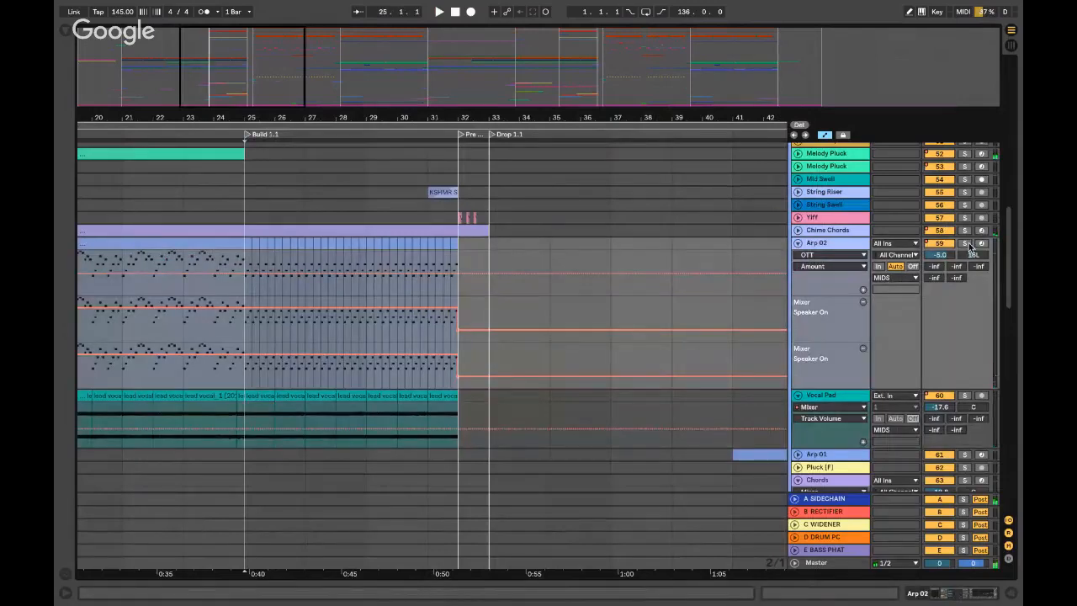
{"action": "key", "text": "space"}
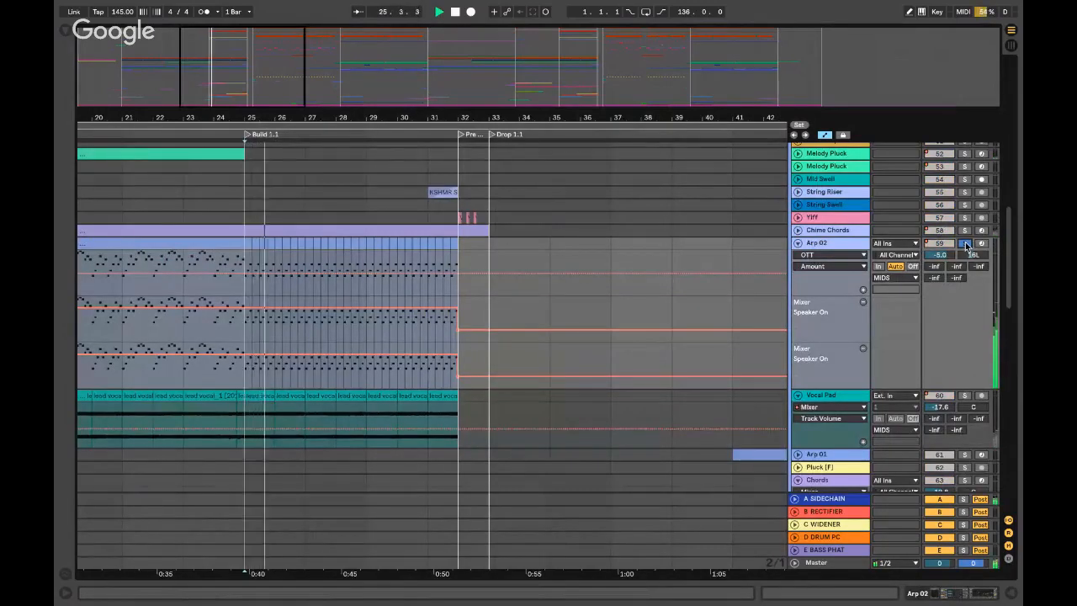
{"action": "left_click", "coordinate": [797, 243]}
{"action": "key", "text": "space"}
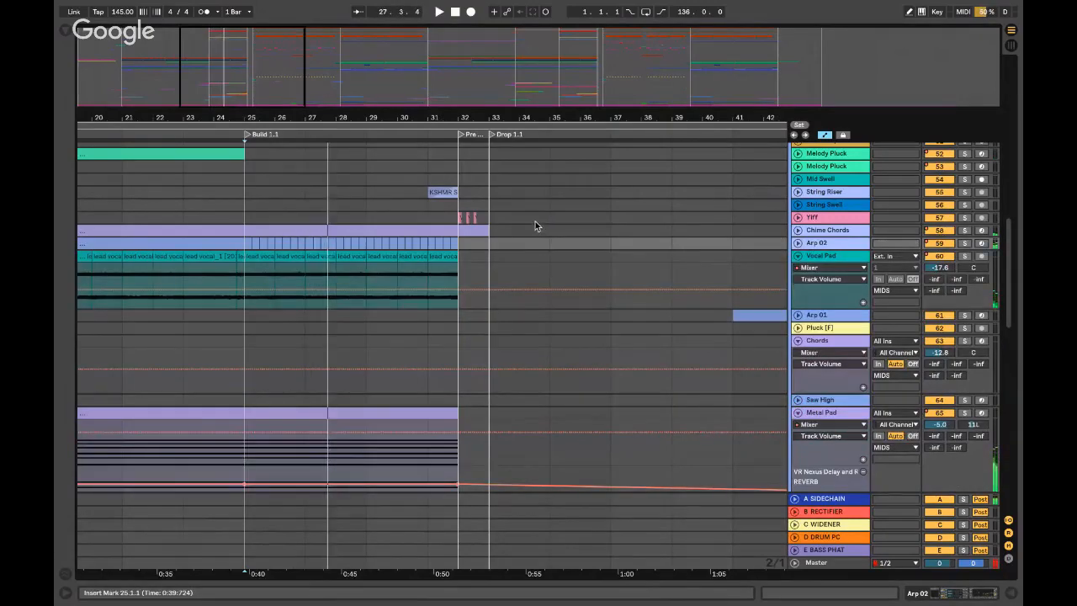
- Scroll back to the top-left of the arrangement and play from bar 17
{"action": "scroll", "coordinate": [821, 244], "scroll_direction": "up", "scroll_amount": 5}
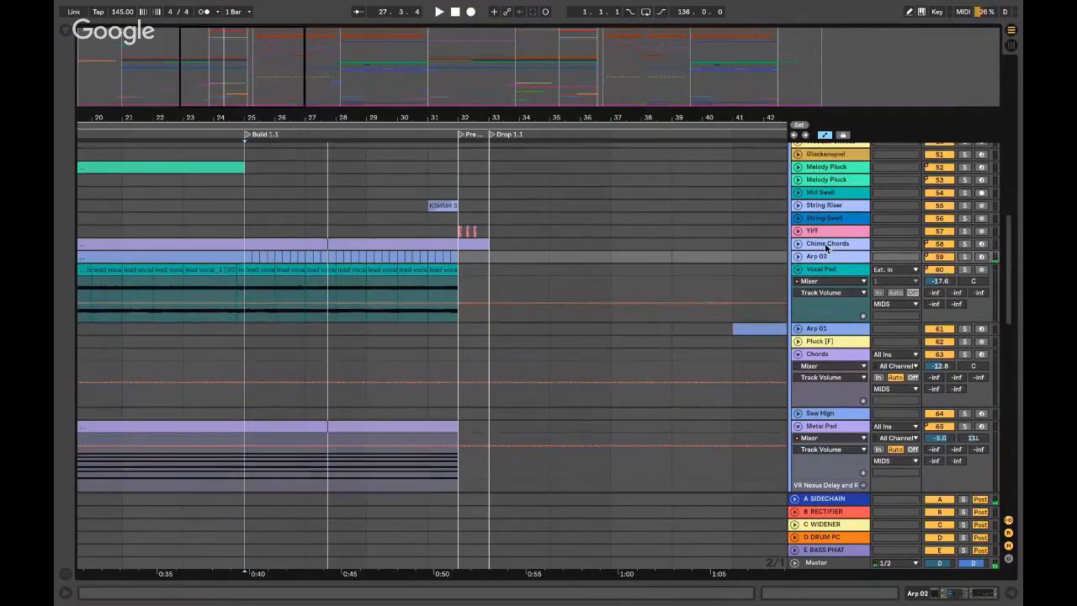
{"action": "scroll", "coordinate": [827, 248], "scroll_direction": "up", "scroll_amount": 4}
{"action": "scroll", "coordinate": [365, 212], "scroll_direction": "up", "scroll_amount": 6}
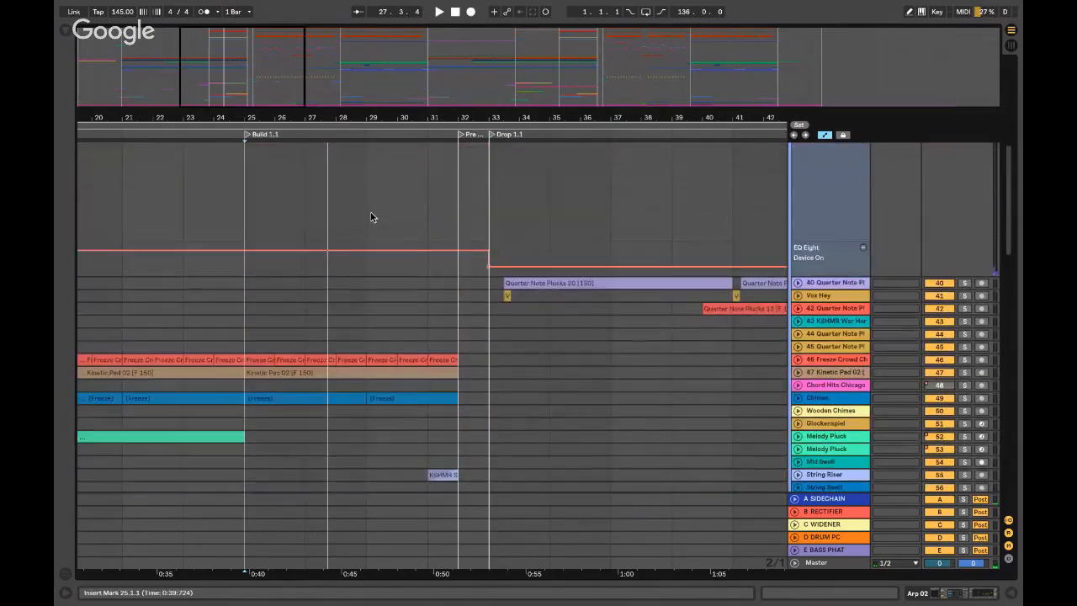
{"action": "scroll", "coordinate": [801, 236], "scroll_direction": "up", "scroll_amount": 6}
{"action": "scroll", "coordinate": [402, 227], "scroll_direction": "left", "scroll_amount": 8}
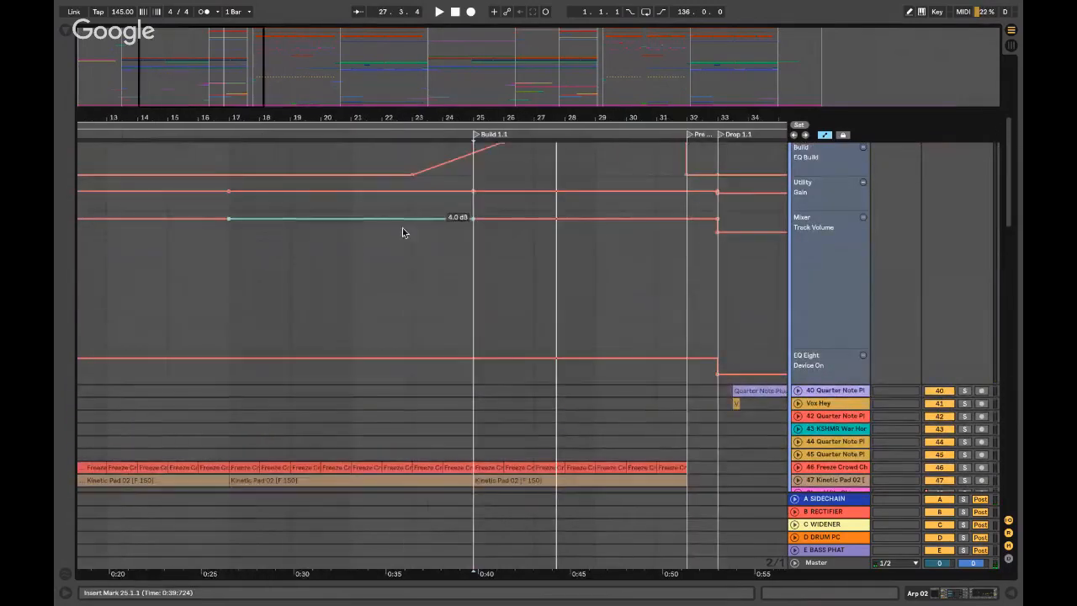
{"action": "scroll", "coordinate": [278, 278], "scroll_direction": "left", "scroll_amount": 5}
{"action": "left_click", "coordinate": [356, 284]}
{"action": "key", "text": "space"}
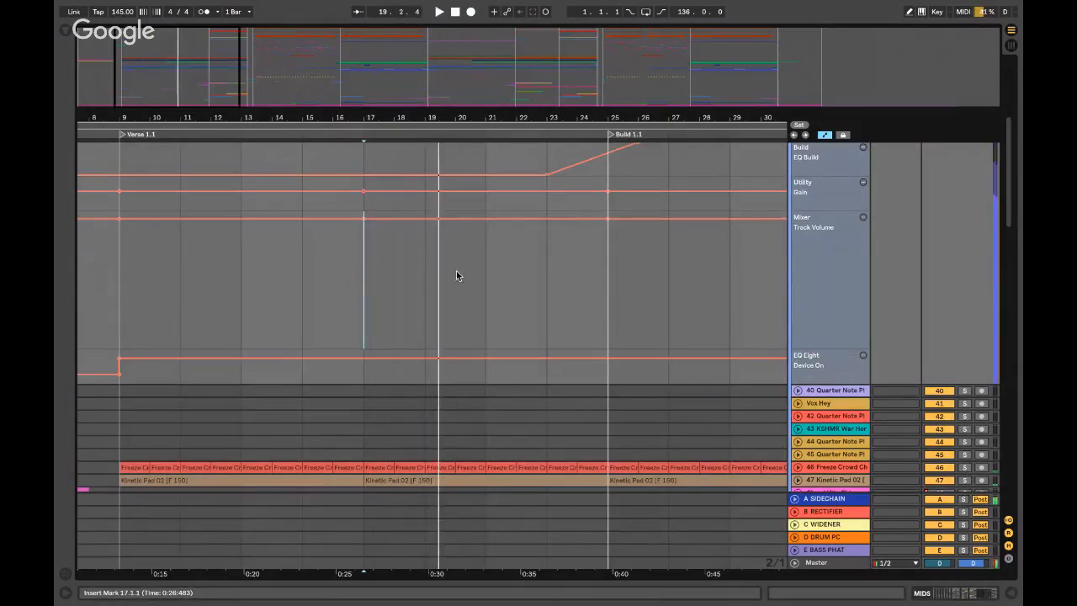
- Collapse the MIDS automation lanes and move the playback start from bar 33 to bar 29
{"action": "scroll", "coordinate": [536, 260], "scroll_direction": "right", "scroll_amount": 7}
{"action": "scroll", "coordinate": [647, 263], "scroll_direction": "up", "scroll_amount": 2}
{"action": "mouse_move", "coordinate": [648, 261]}
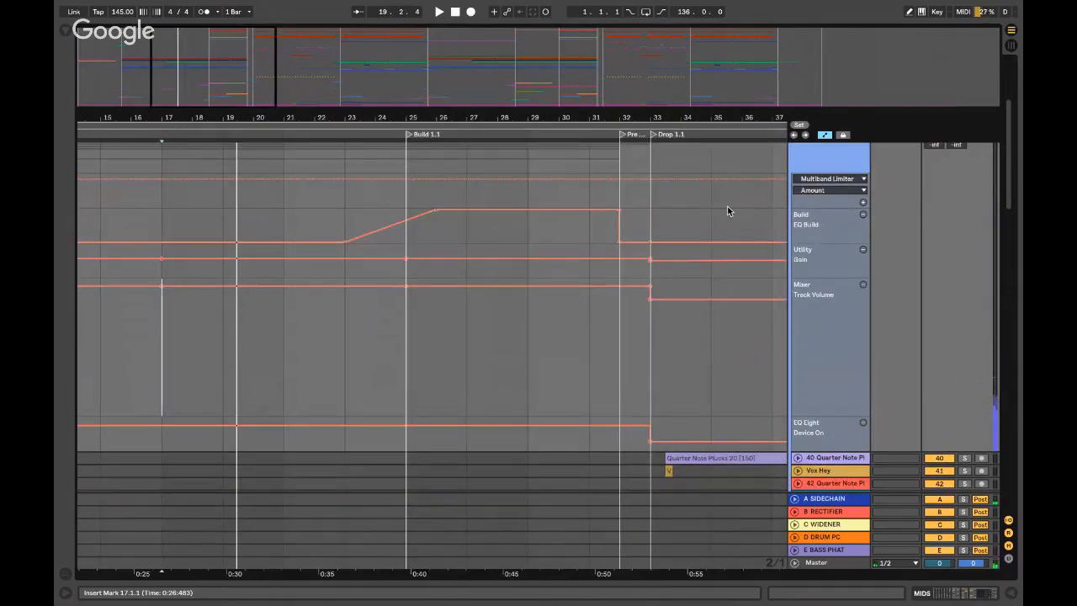
{"action": "scroll", "coordinate": [744, 211], "scroll_direction": "up", "scroll_amount": 3}
{"action": "left_click", "coordinate": [794, 207]}
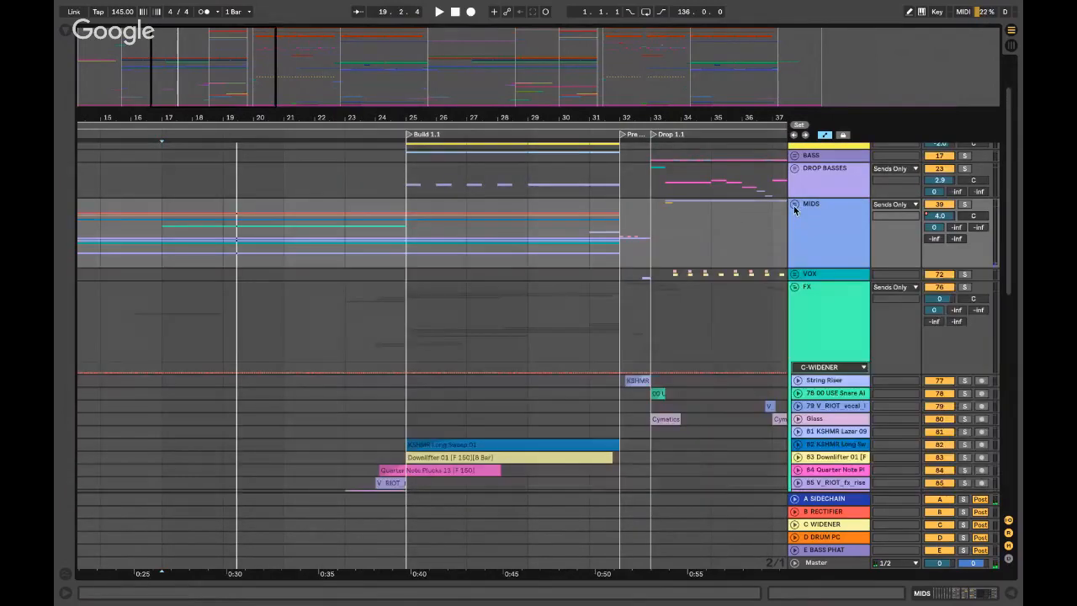
{"action": "left_click", "coordinate": [653, 233]}
{"action": "scroll", "coordinate": [653, 228], "scroll_direction": "right", "scroll_amount": 6}
{"action": "scroll", "coordinate": [653, 229], "scroll_direction": "down", "scroll_amount": 2}
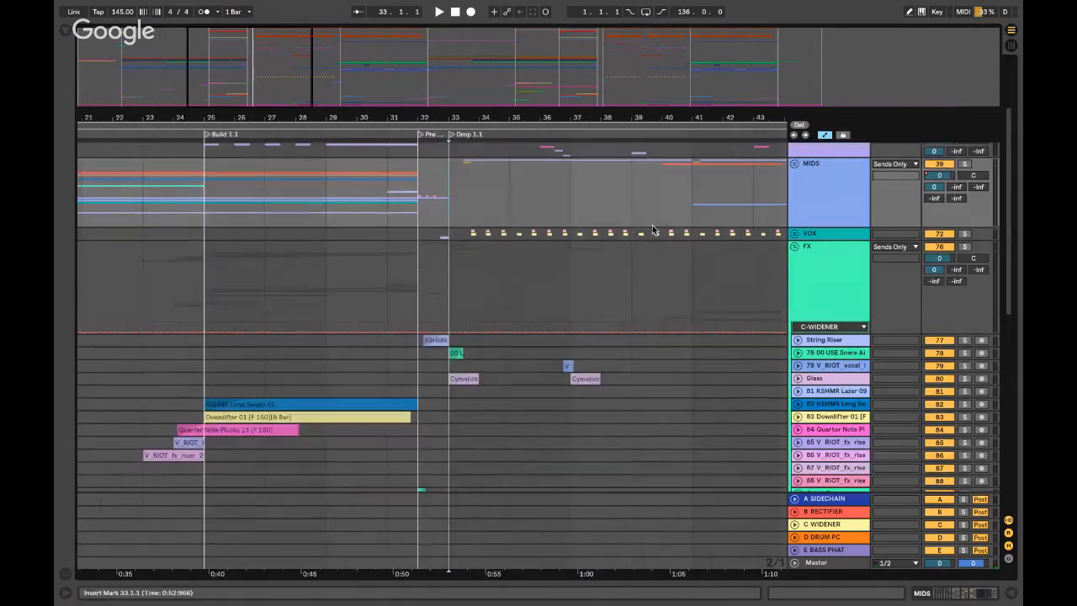
{"action": "scroll", "coordinate": [653, 229], "scroll_direction": "up", "scroll_amount": 2}
{"action": "scroll", "coordinate": [653, 229], "scroll_direction": "left", "scroll_amount": 2}
{"action": "left_click", "coordinate": [419, 220]}
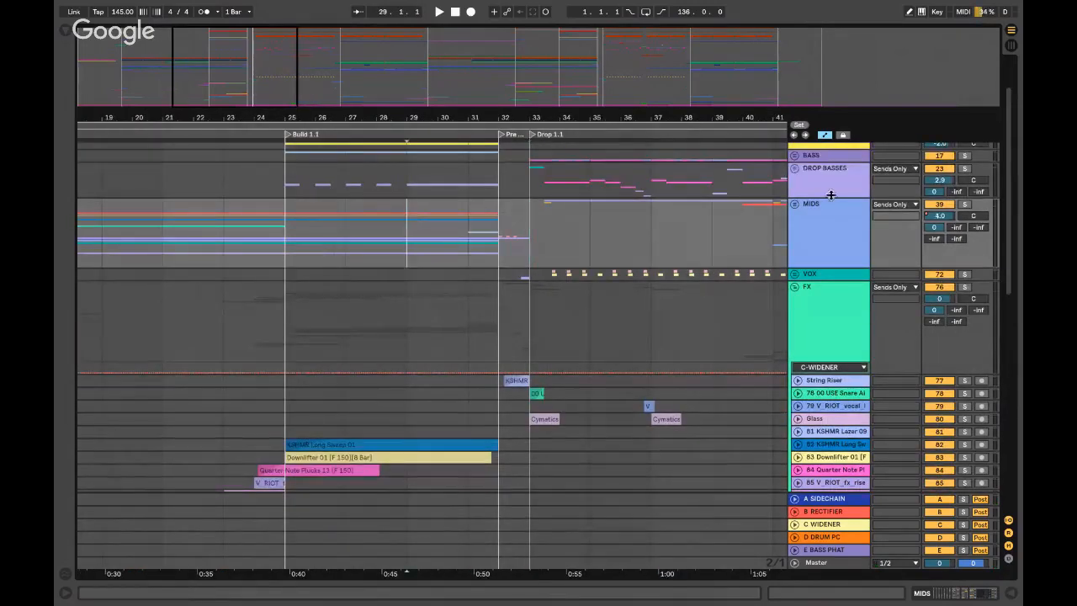
- Unfold and solo Growl Riser, then play its Saturator Drive riser from bar 25
{"action": "scroll", "coordinate": [253, 294], "scroll_direction": "up", "scroll_amount": 5}
{"action": "left_click", "coordinate": [850, 286]}
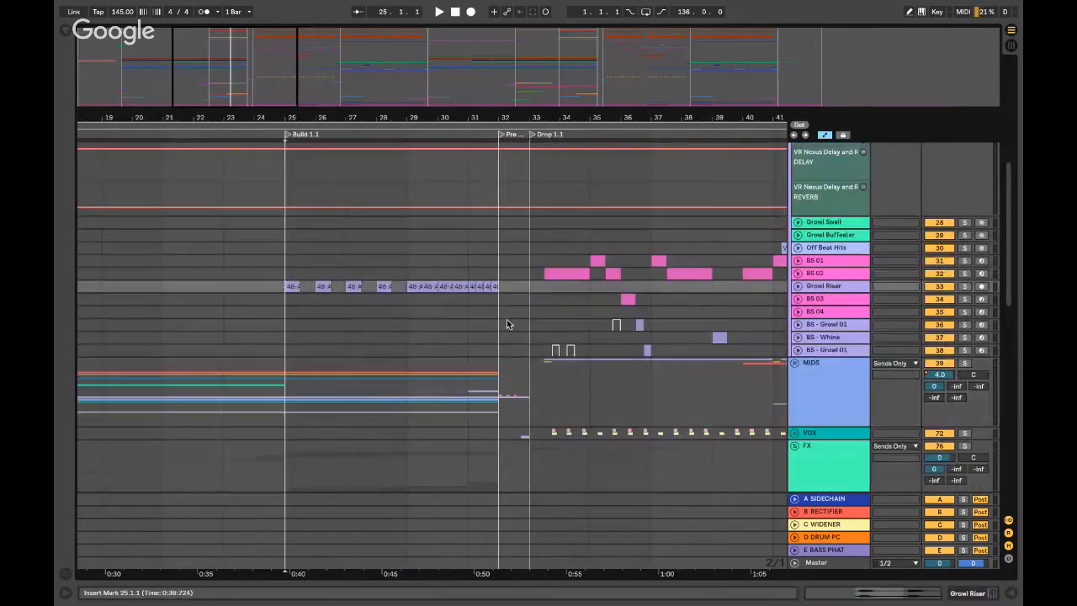
{"action": "left_click", "coordinate": [797, 287]}
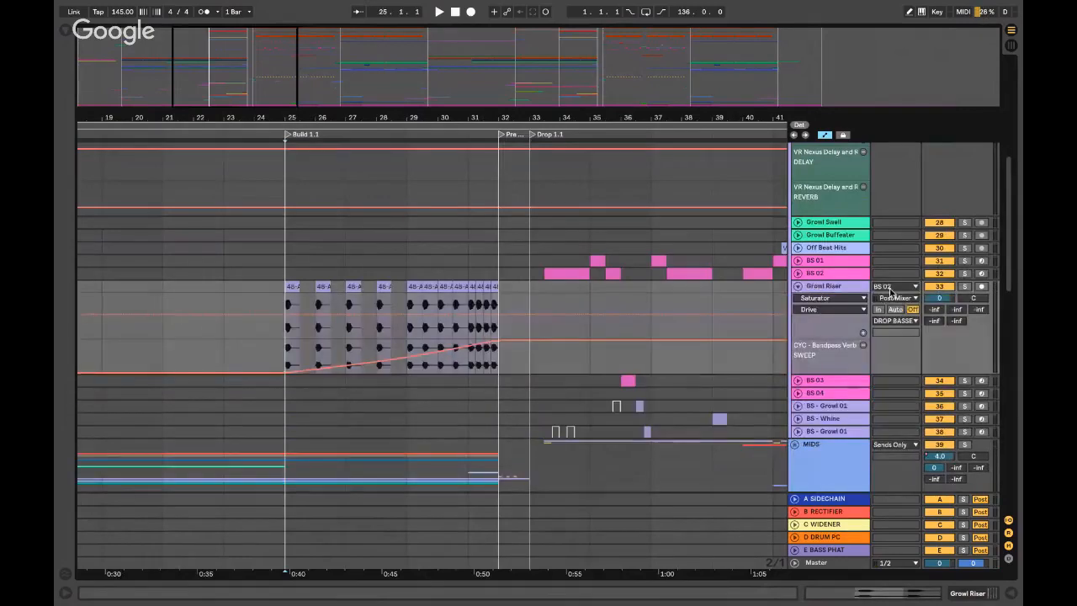
{"action": "left_click", "coordinate": [967, 287]}
{"action": "key", "text": "space"}
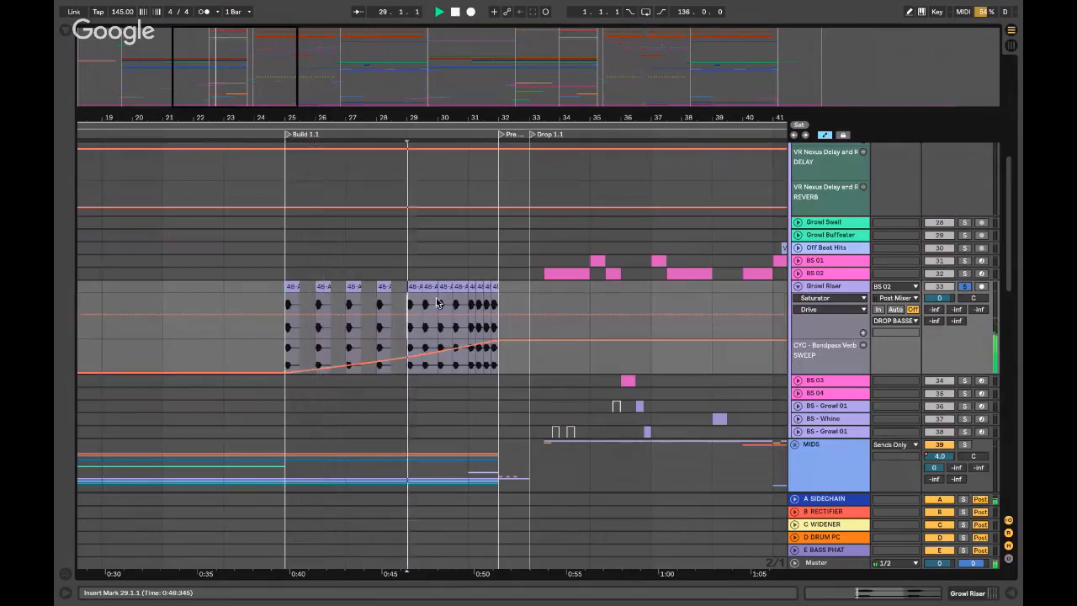
- Expand and collapse Growl Riser's CYC Bandpass Verb Sweep rack, OTT and EQ Eight, stopping playback
{"action": "double_click", "coordinate": [844, 286]}
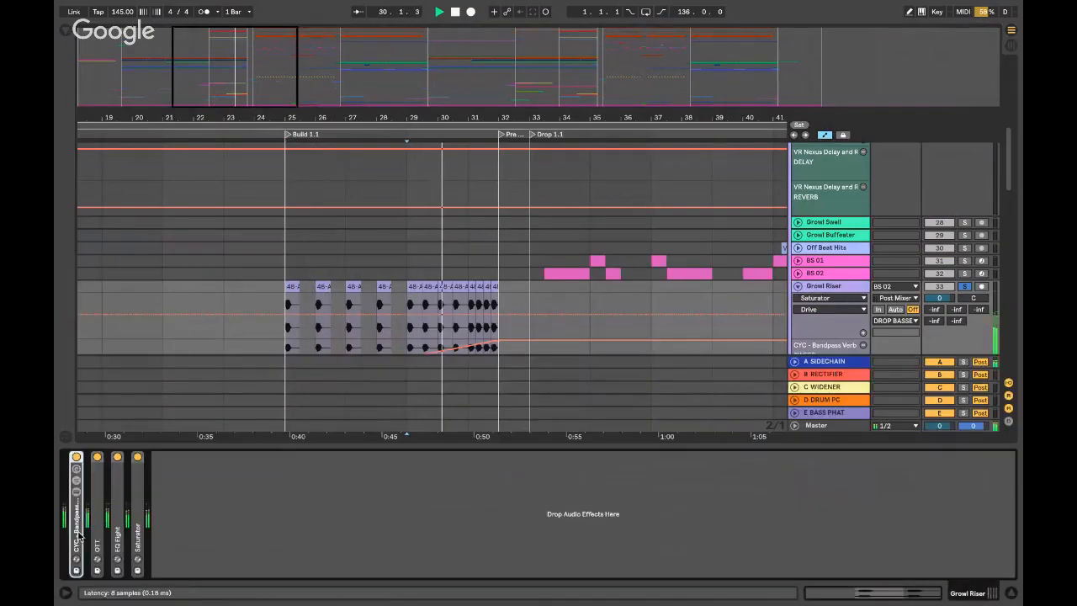
{"action": "double_click", "coordinate": [71, 518]}
{"action": "double_click", "coordinate": [132, 457]}
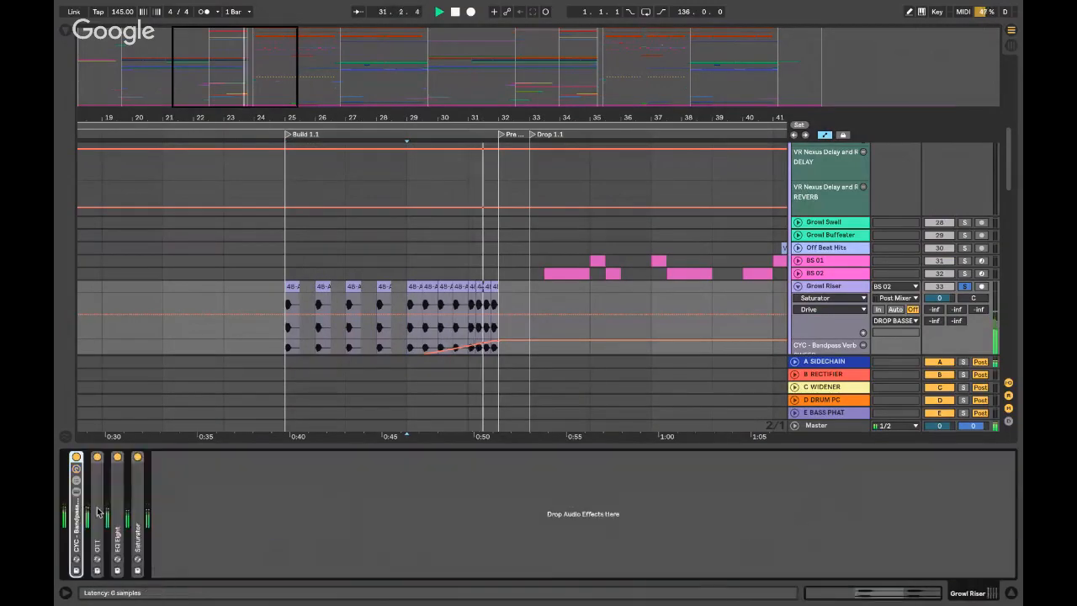
{"action": "double_click", "coordinate": [100, 514]}
{"action": "key", "text": "space"}
{"action": "double_click", "coordinate": [137, 457]}
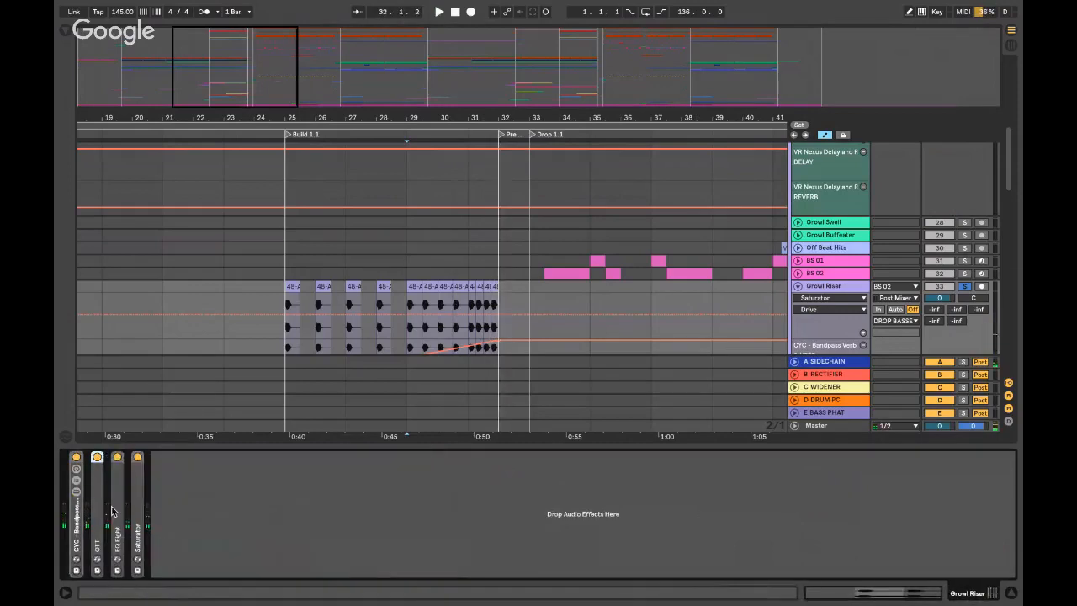
{"action": "double_click", "coordinate": [117, 511]}
{"action": "double_click", "coordinate": [150, 461]}
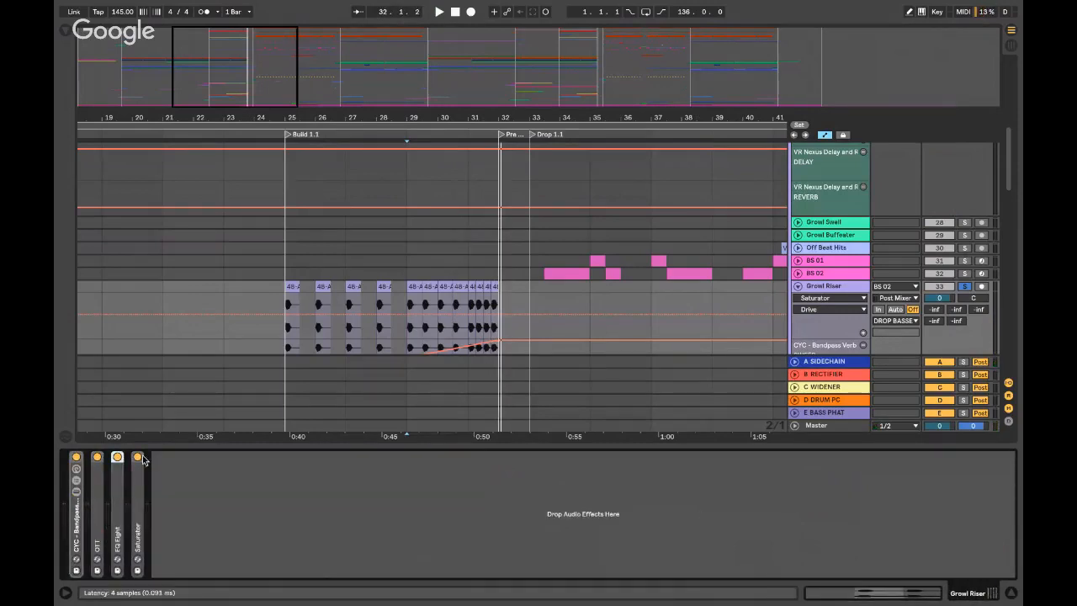
- Hide the device chain, fold the DROP BASSES group and select CYM/HIGH PERCS
{"action": "key", "text": "ctrl+alt+l"}
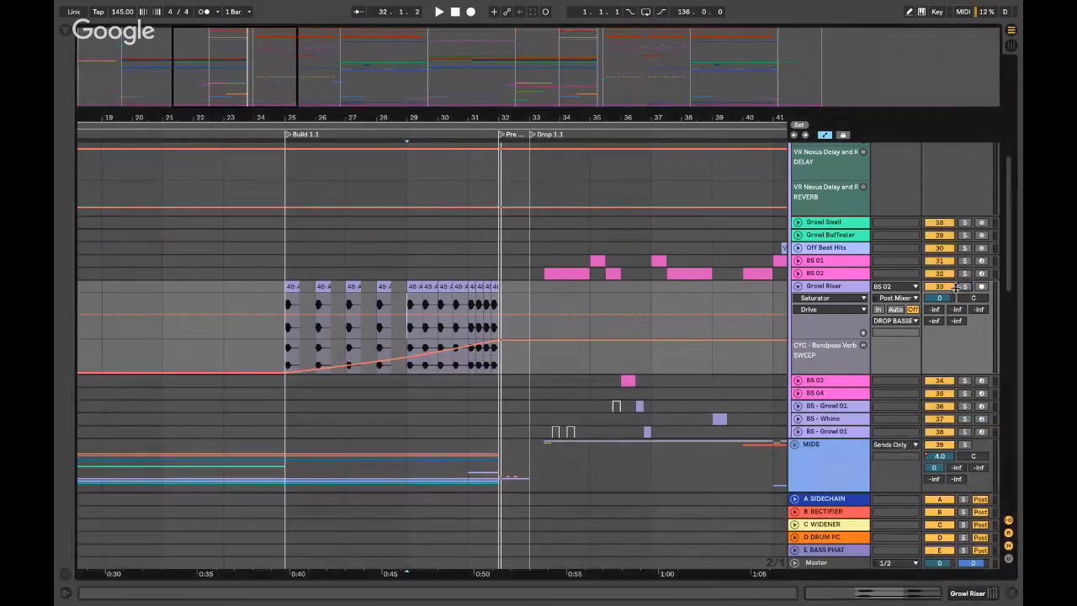
{"action": "scroll", "coordinate": [805, 248], "scroll_direction": "up", "scroll_amount": 10}
{"action": "left_click", "coordinate": [794, 223]}
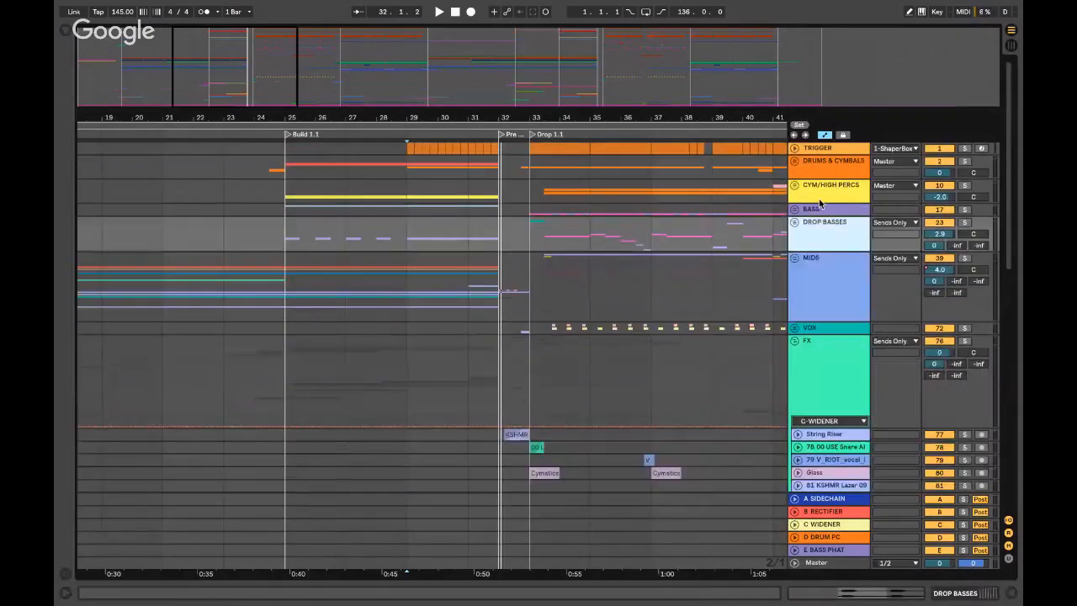
{"action": "left_click", "coordinate": [817, 193]}
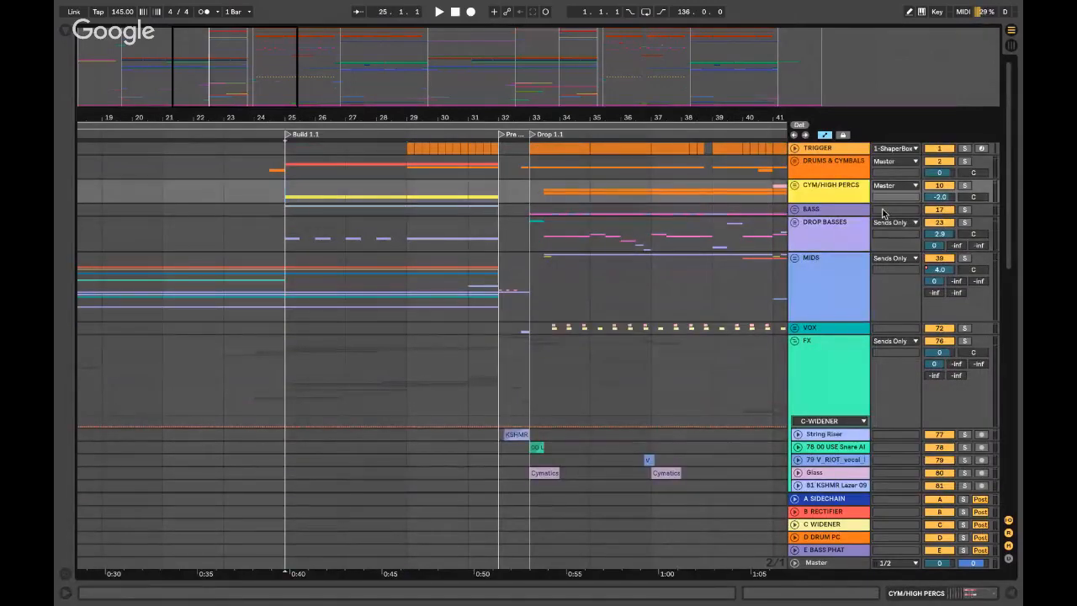
- Play from bar 25 and inspect the HH track's drum rack pads inside CYM/HIGH PERCS
{"action": "key", "text": "space"}
{"action": "left_click", "coordinate": [794, 186]}
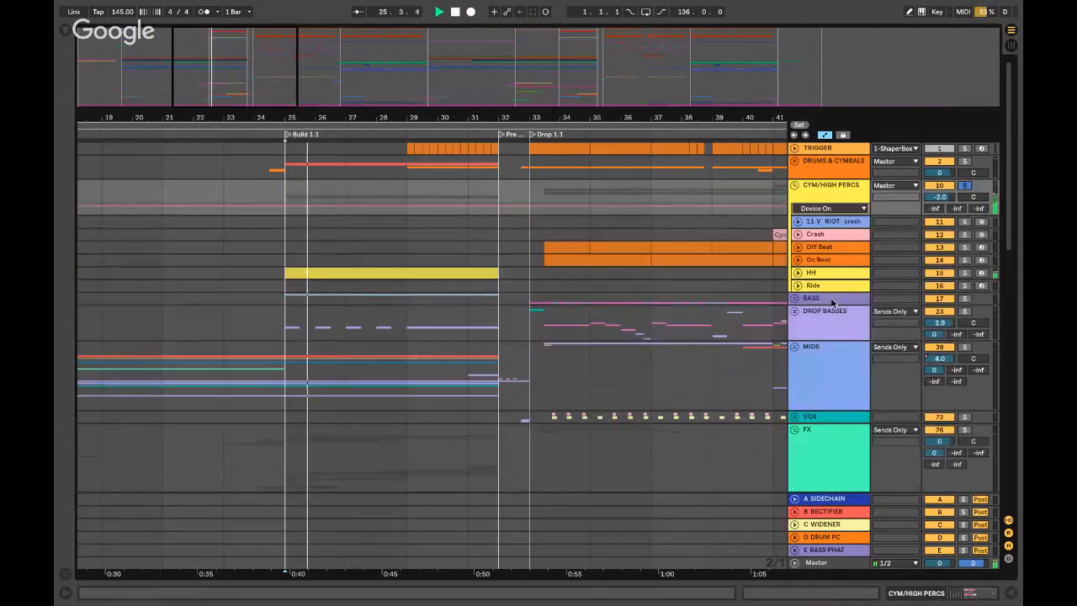
{"action": "left_click", "coordinate": [797, 273]}
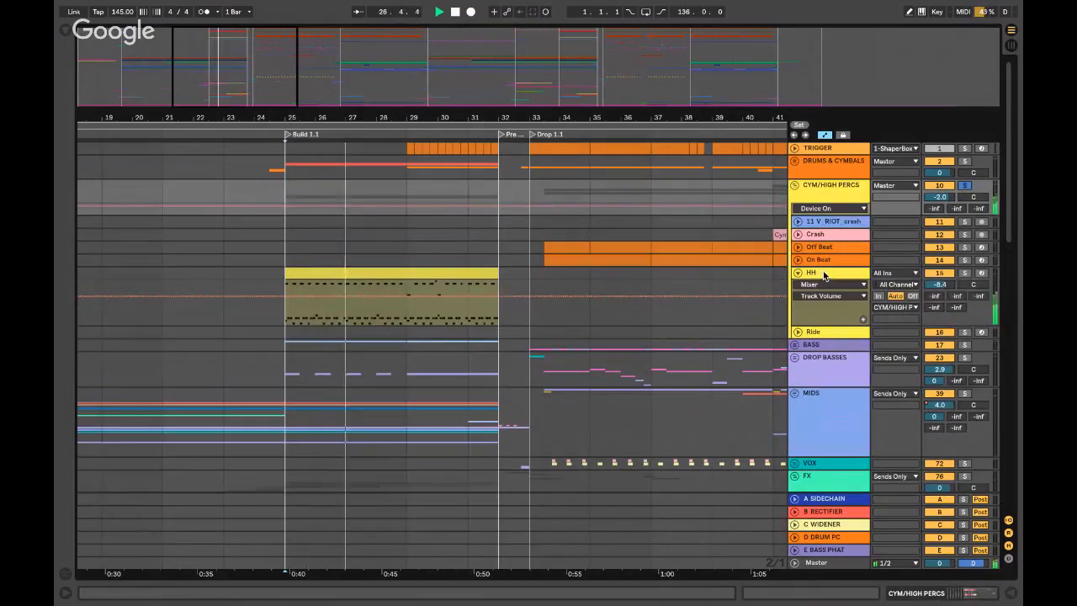
{"action": "double_click", "coordinate": [822, 276]}
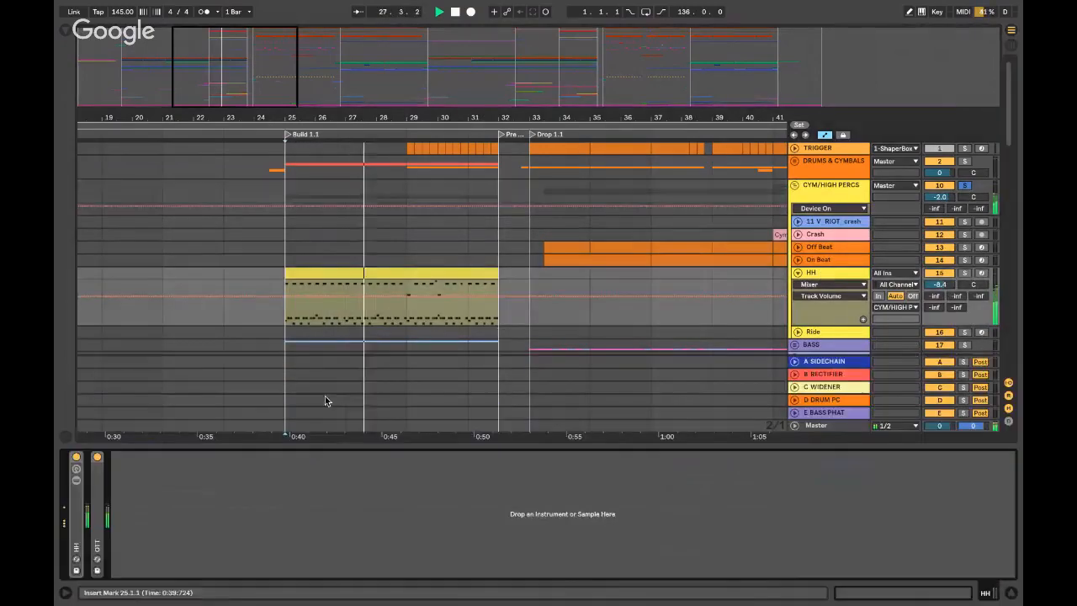
{"action": "double_click", "coordinate": [75, 520]}
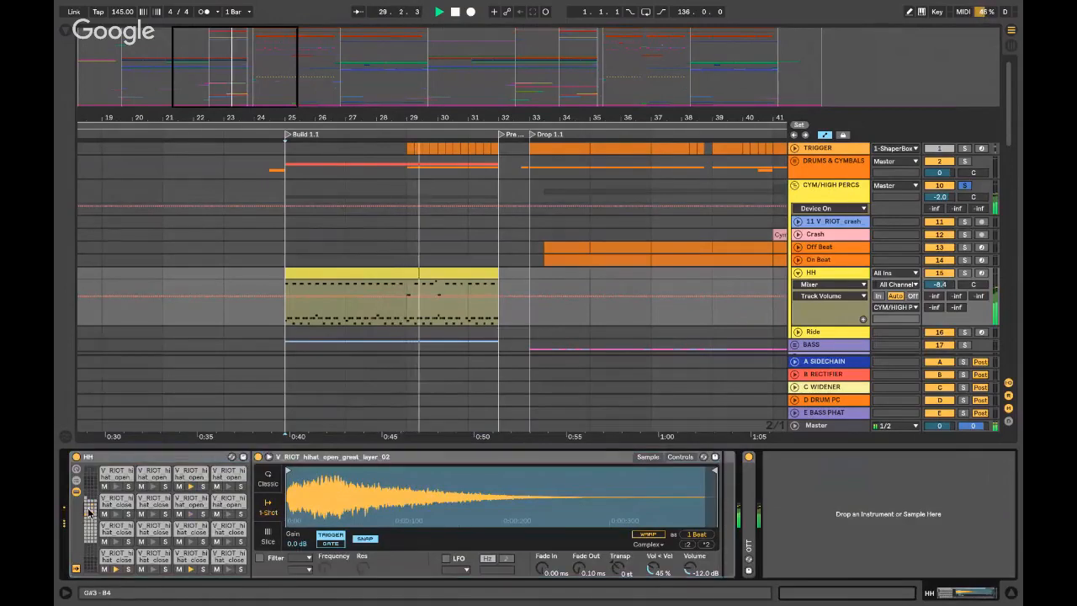
{"action": "double_click", "coordinate": [162, 457]}
- Stop, hide the chain, fold HH and CYM/HIGH PERCS, and set the start to bar 29
{"action": "key", "text": "space"}
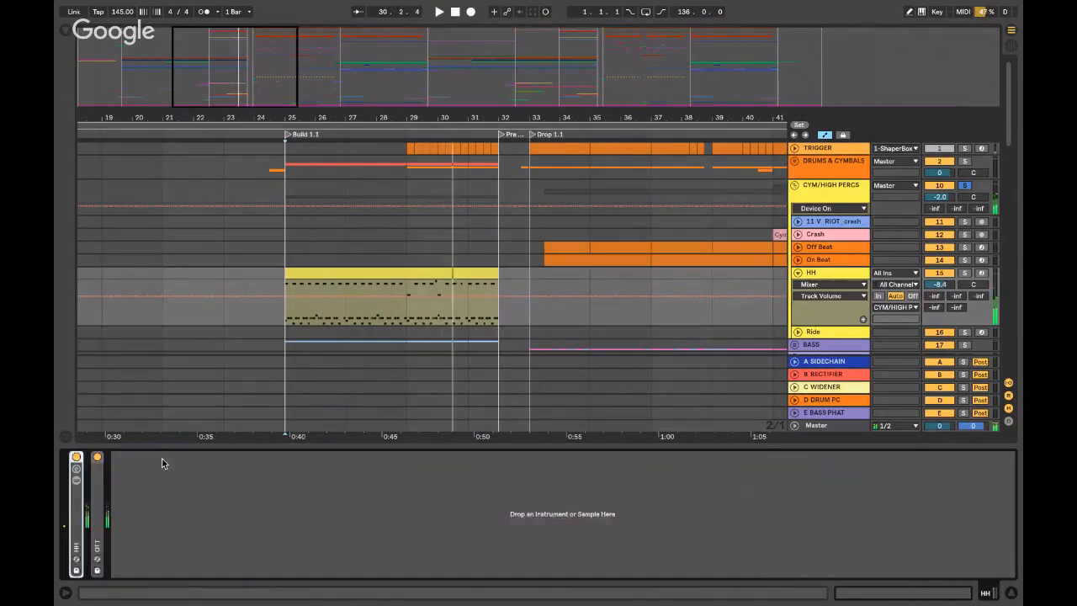
{"action": "key", "text": "alt+super+l"}
{"action": "left_click", "coordinate": [797, 272]}
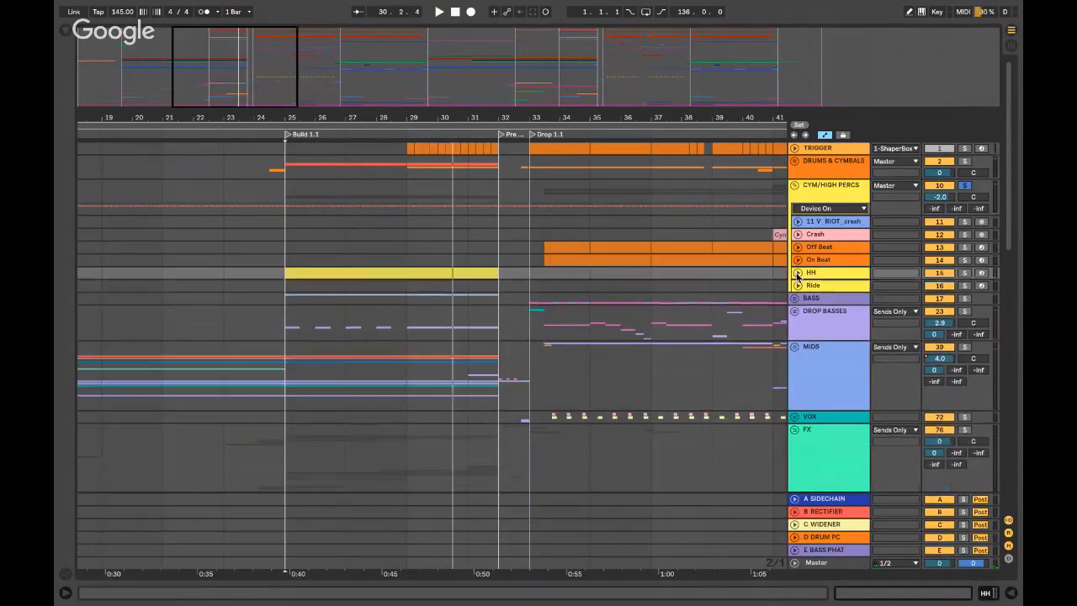
{"action": "left_click", "coordinate": [795, 186]}
{"action": "left_click", "coordinate": [408, 163]}
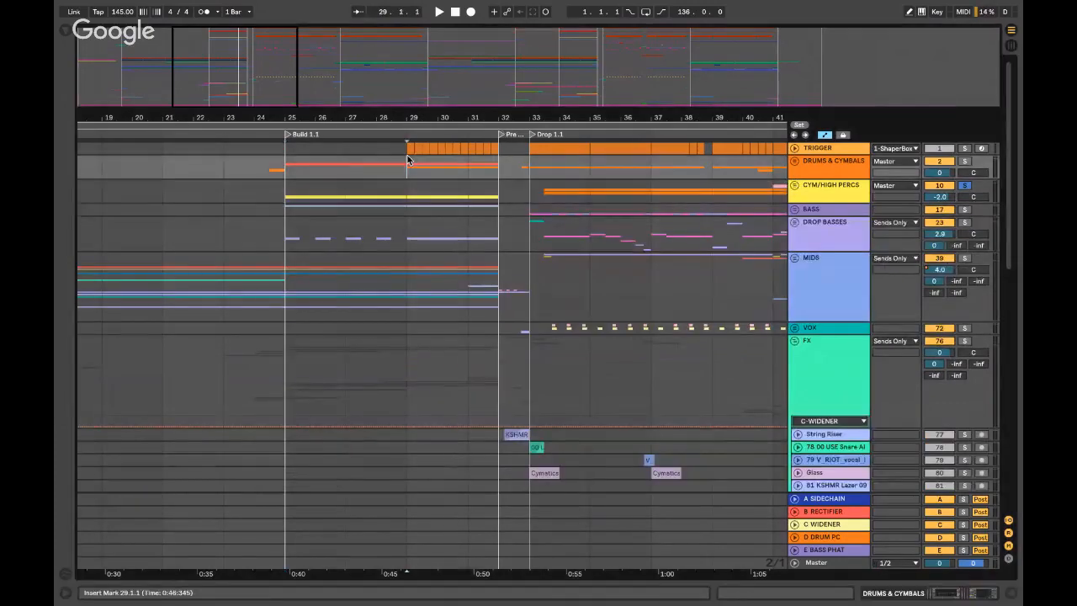
- Unfold DRUMS & CYMBALS down to Snare Riser, solo it and play from bar 25
{"action": "key", "text": "space"}
{"action": "left_click", "coordinate": [794, 160]}
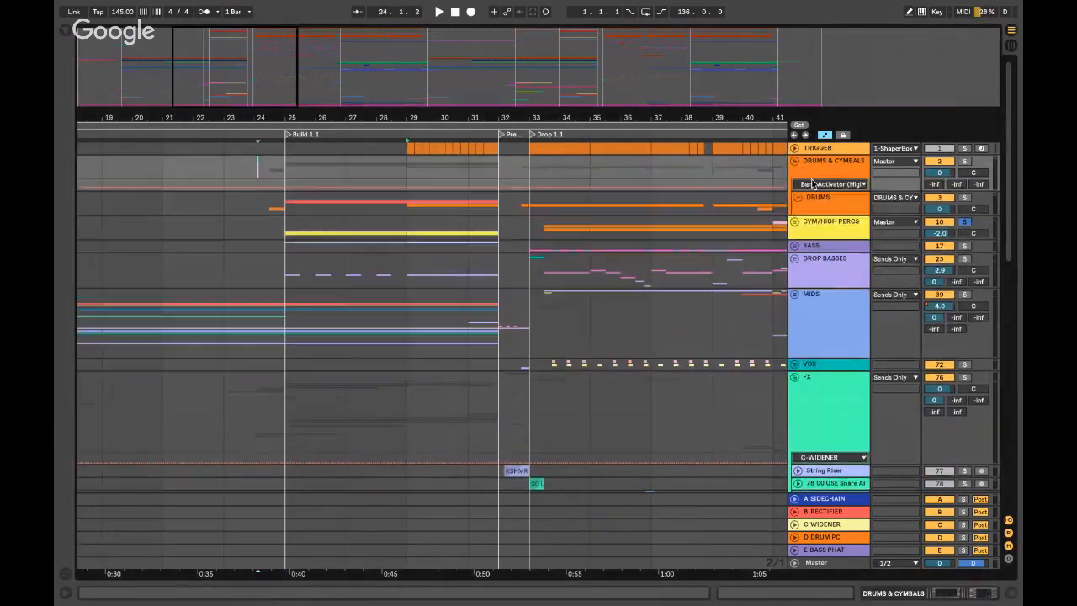
{"action": "scroll", "coordinate": [813, 180], "scroll_direction": "down", "scroll_amount": 4}
{"action": "scroll", "coordinate": [795, 205], "scroll_direction": "up", "scroll_amount": 4}
{"action": "left_click", "coordinate": [797, 198]}
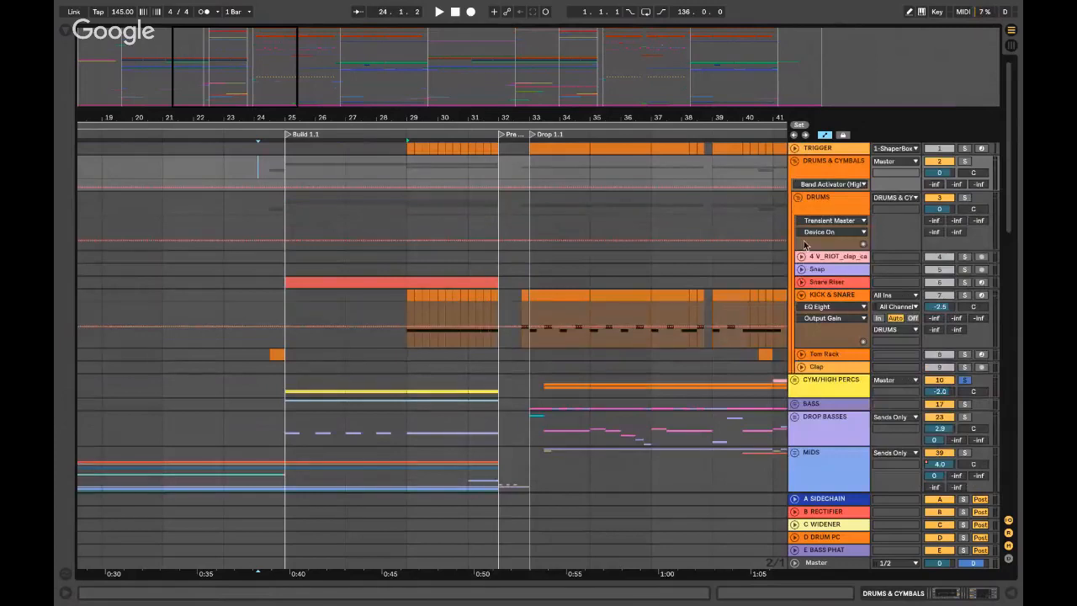
{"action": "left_click", "coordinate": [802, 283]}
{"action": "left_click", "coordinate": [304, 290]}
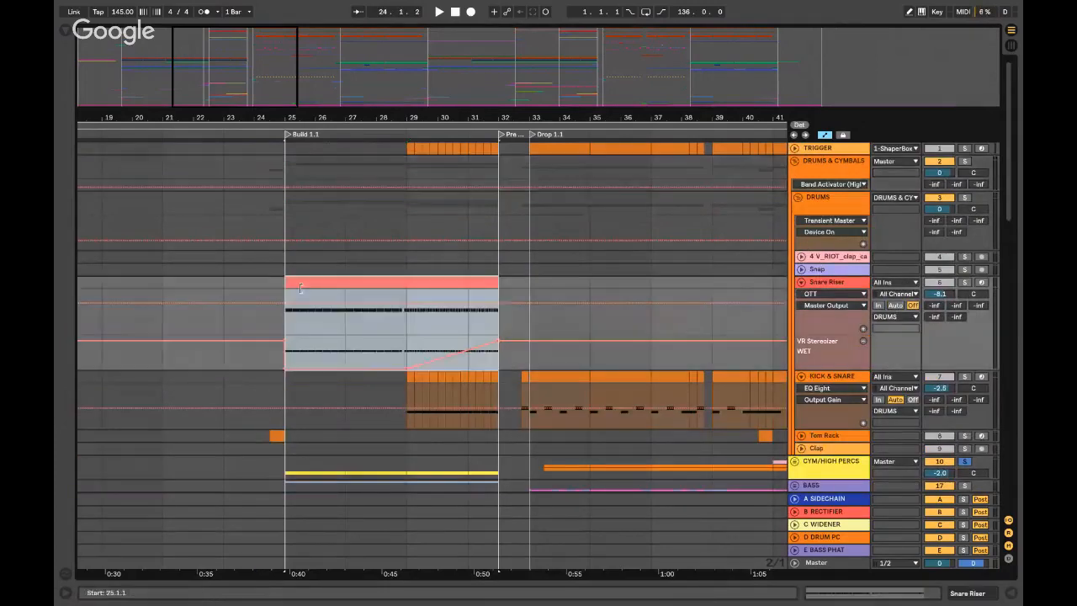
{"action": "left_click", "coordinate": [963, 282]}
{"action": "key", "text": "space"}
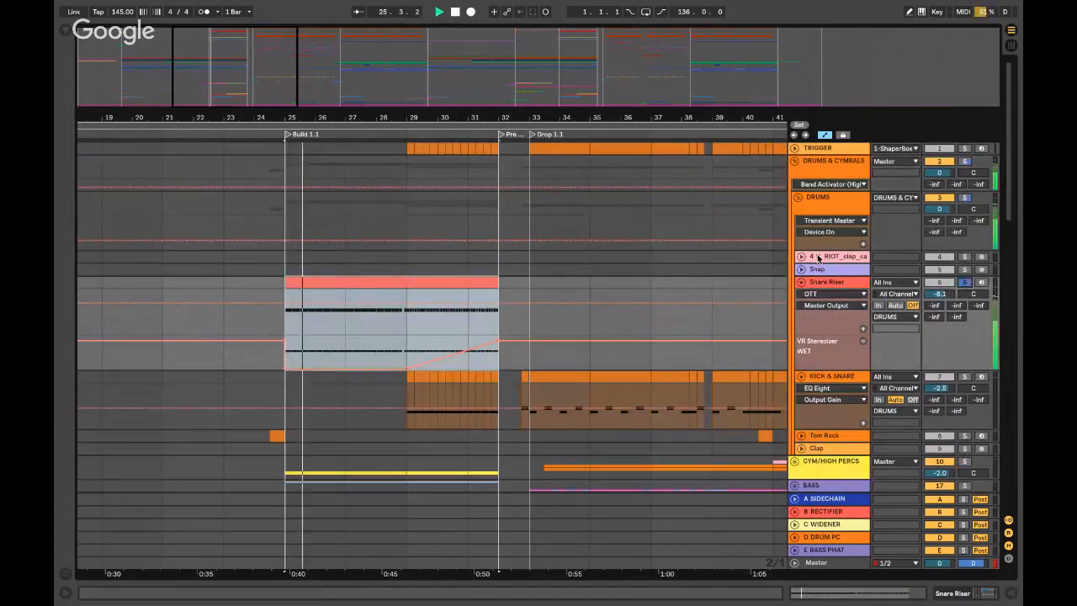
- Inspect Snare Riser's CYC rack and its Classic Clipper plug-in window, then fold the rack
{"action": "double_click", "coordinate": [818, 283]}
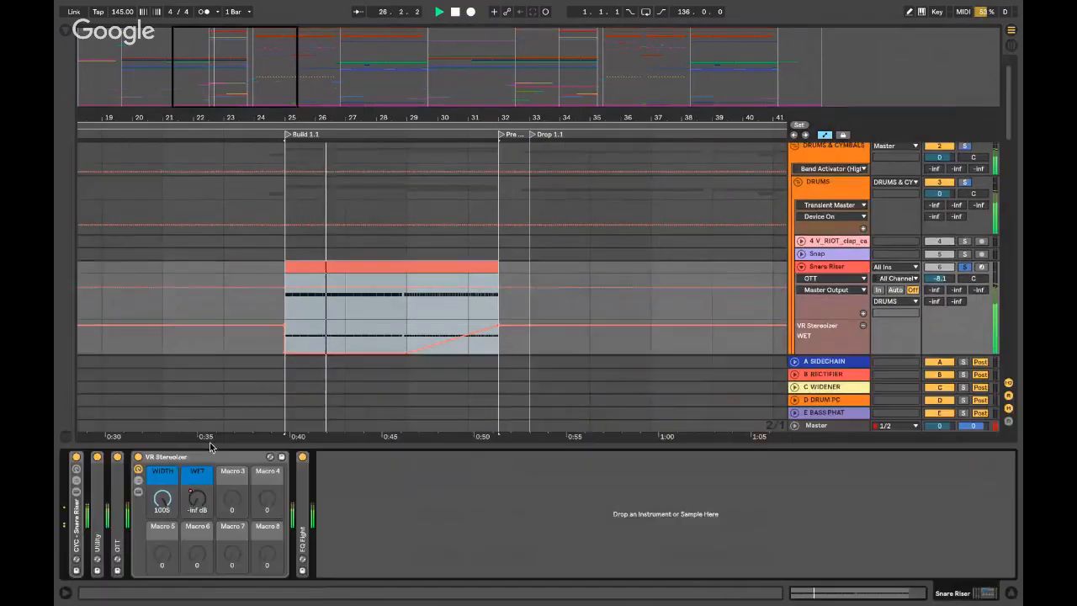
{"action": "double_click", "coordinate": [76, 524]}
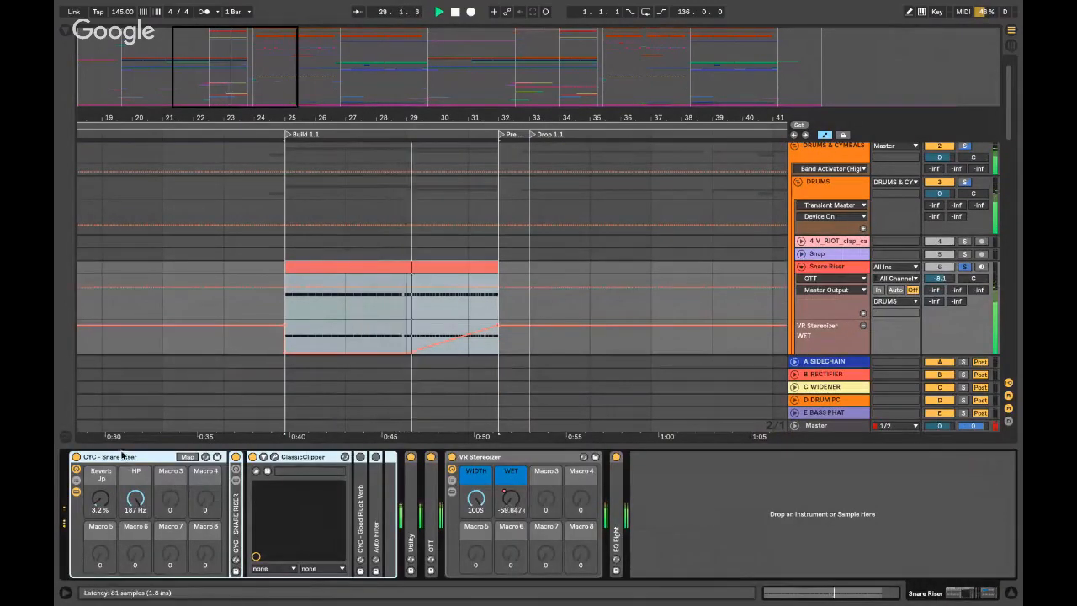
{"action": "left_click", "coordinate": [273, 455]}
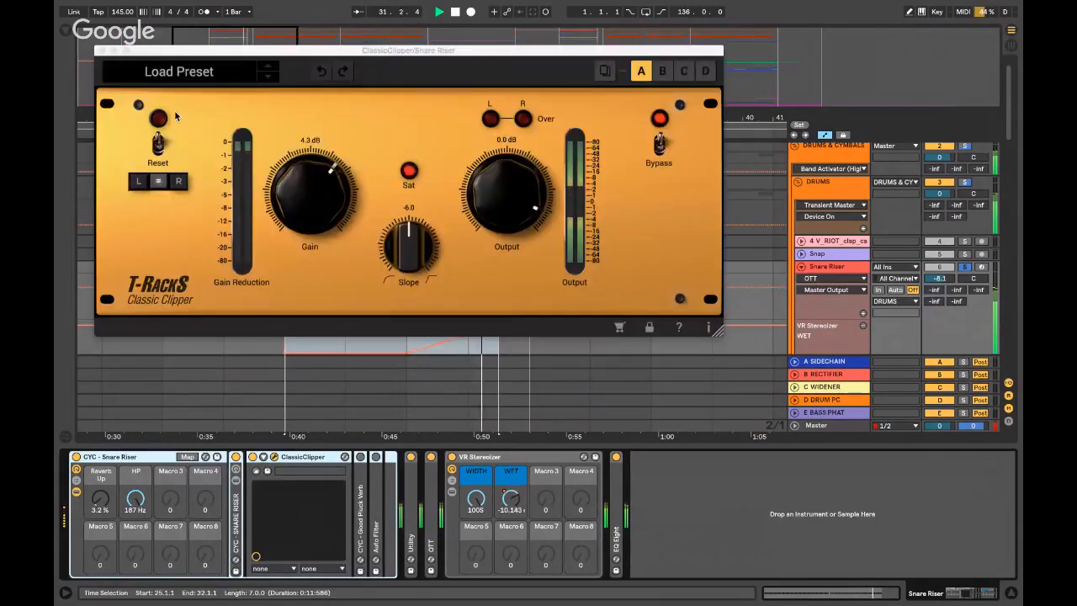
{"action": "left_click", "coordinate": [273, 456]}
{"action": "double_click", "coordinate": [138, 459]}
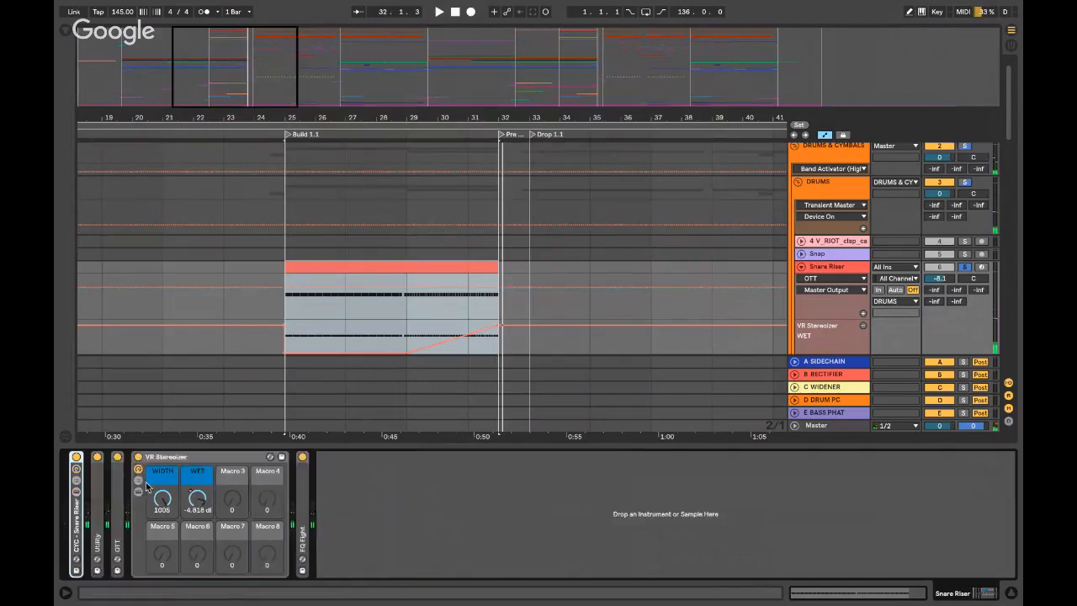
- Review and collapse OTT, EQ Eight and VR Stereoizer, then hide devices, unsolo and fold DRUMS
{"action": "double_click", "coordinate": [119, 501]}
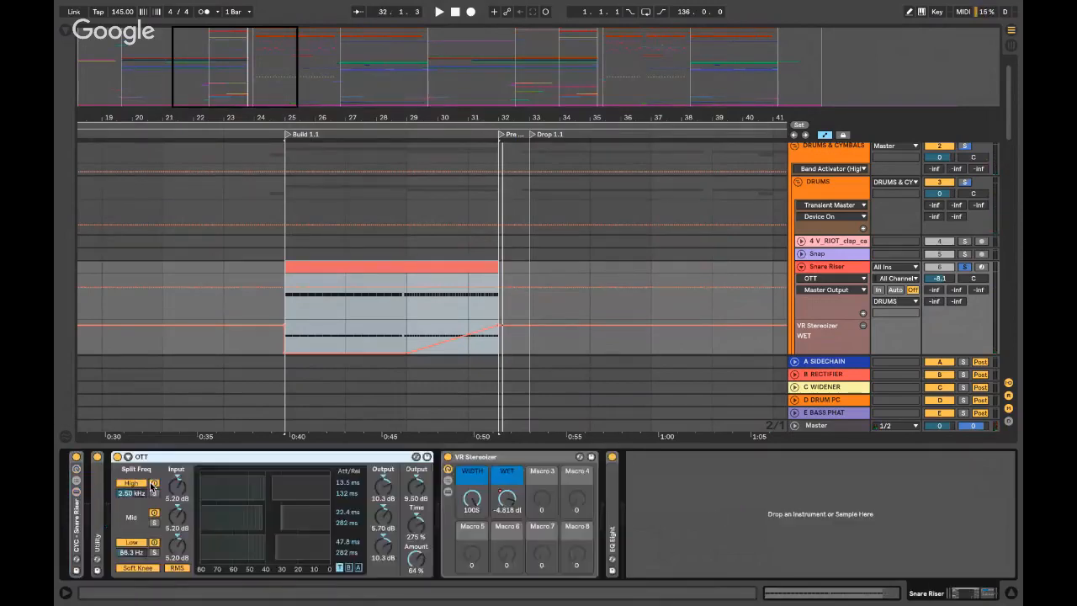
{"action": "double_click", "coordinate": [164, 456]}
{"action": "double_click", "coordinate": [301, 500]}
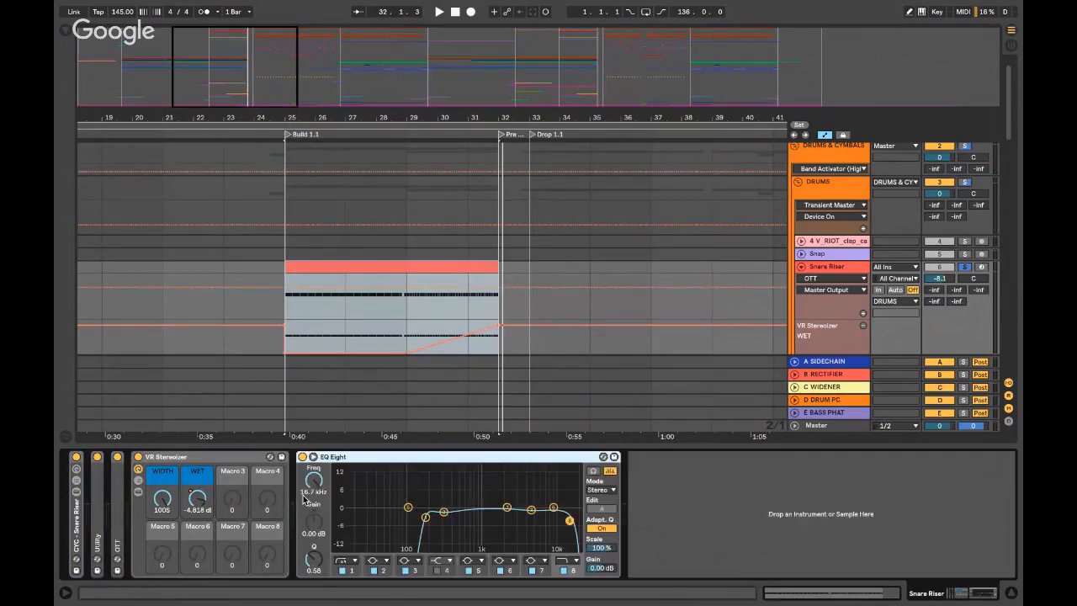
{"action": "double_click", "coordinate": [372, 456]}
{"action": "double_click", "coordinate": [184, 455]}
{"action": "key", "text": "alt+super+l"}
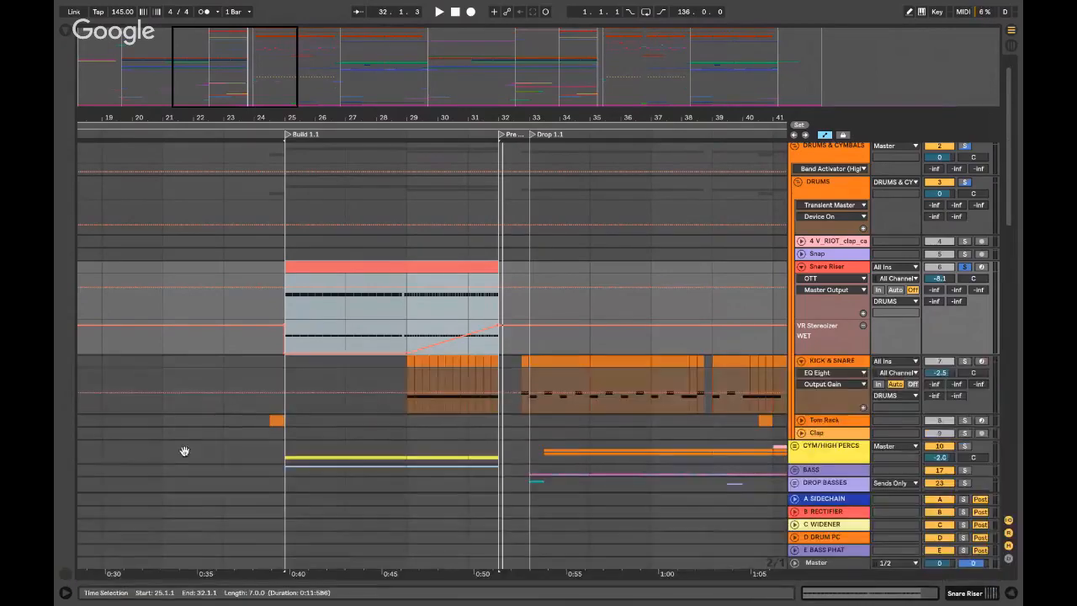
{"action": "left_click", "coordinate": [965, 267]}
{"action": "left_click", "coordinate": [798, 184]}
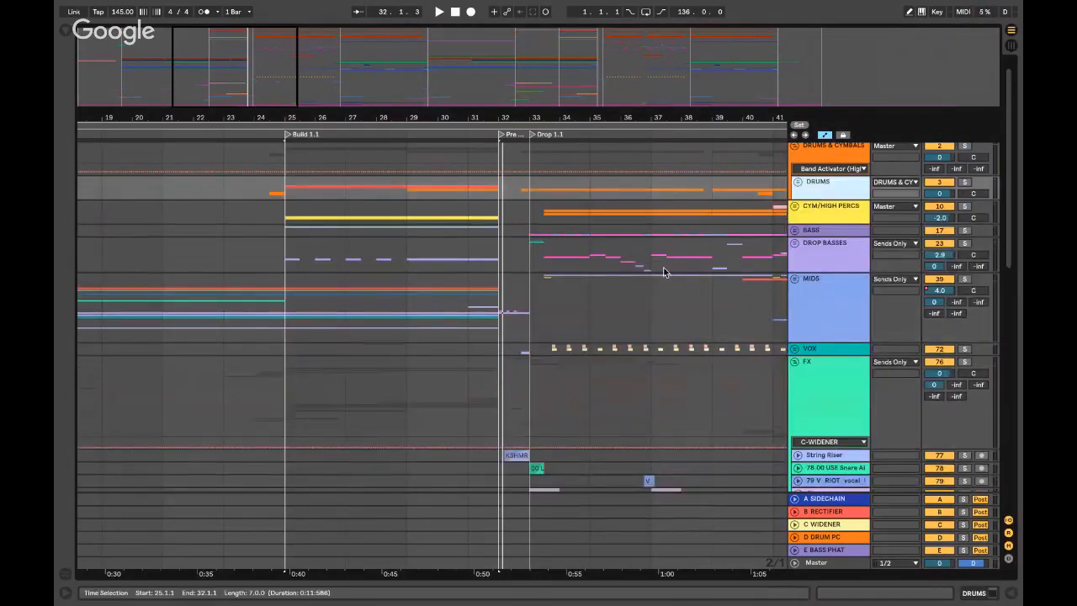
- Sign in to the YouTube live stream chat in the browser, then minimise it
{"action": "key", "text": "ctrl+Left"}
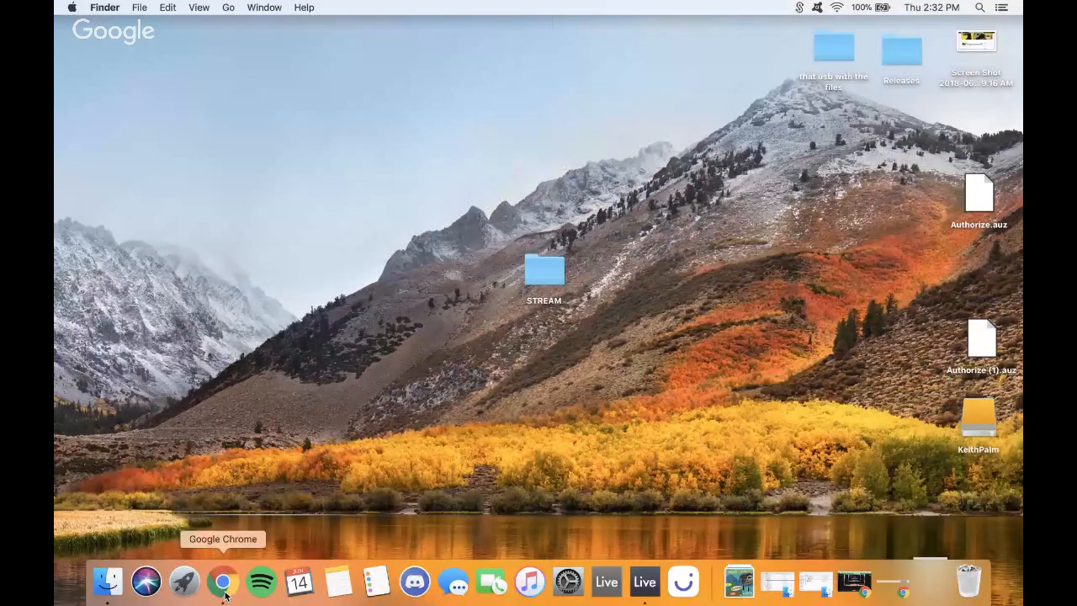
{"action": "left_click", "coordinate": [224, 582]}
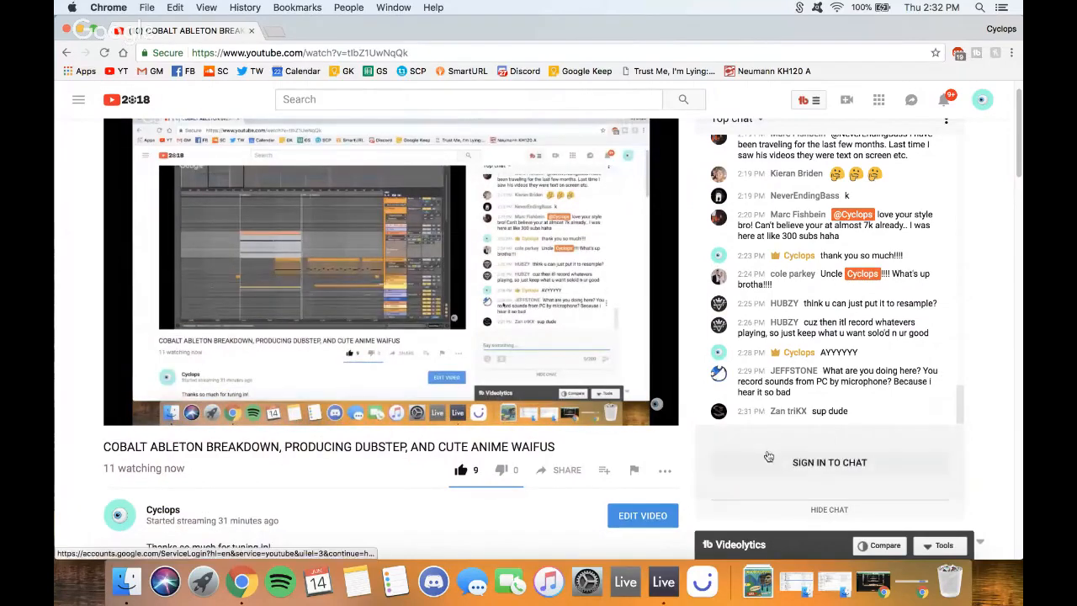
{"action": "left_click", "coordinate": [770, 457]}
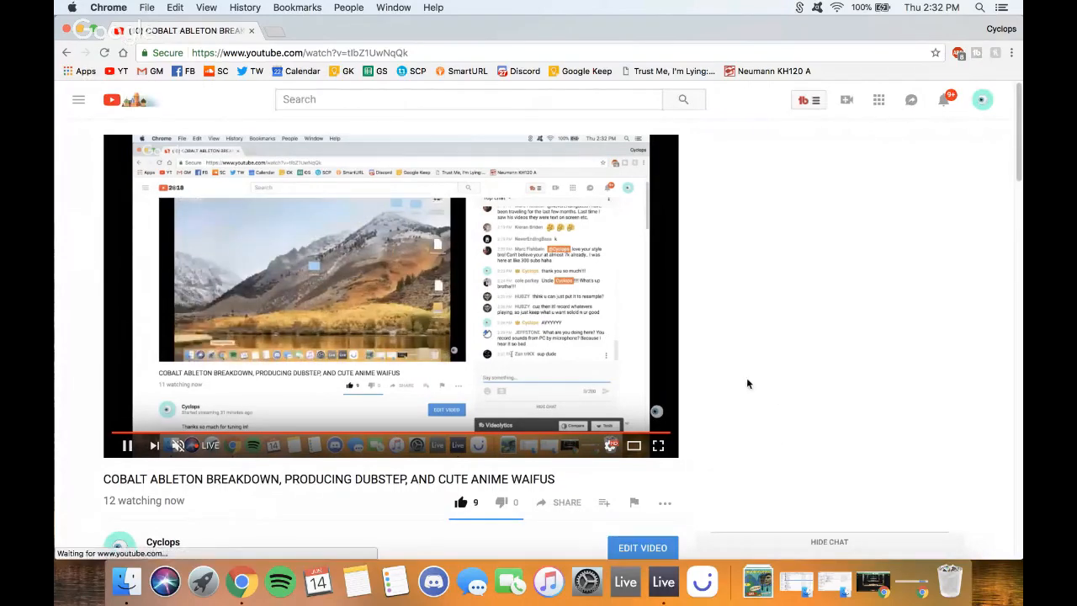
{"action": "left_click", "coordinate": [780, 486]}
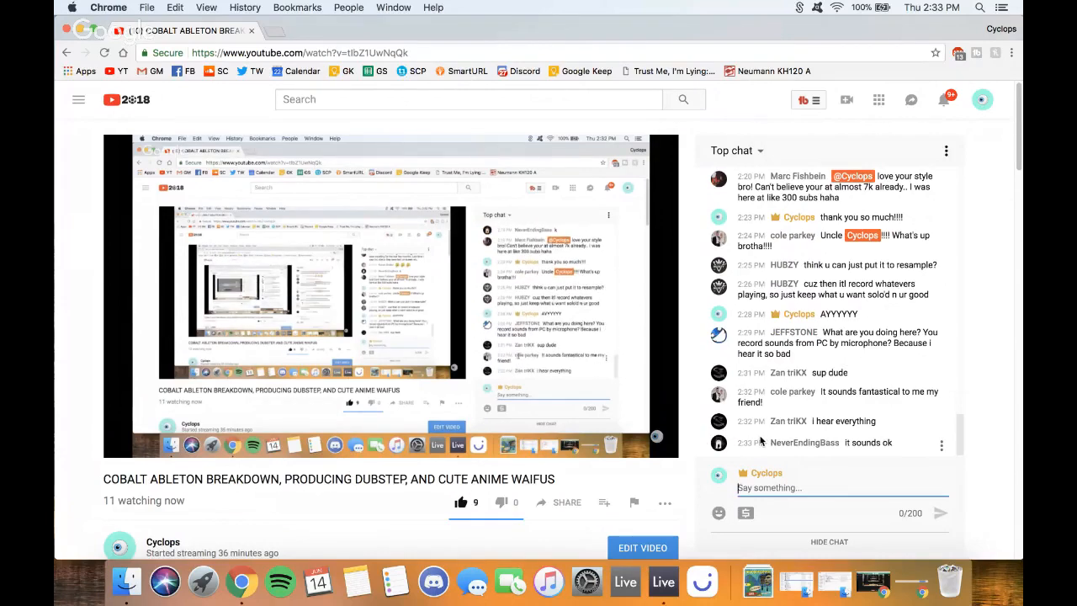
{"action": "left_click", "coordinate": [78, 30]}
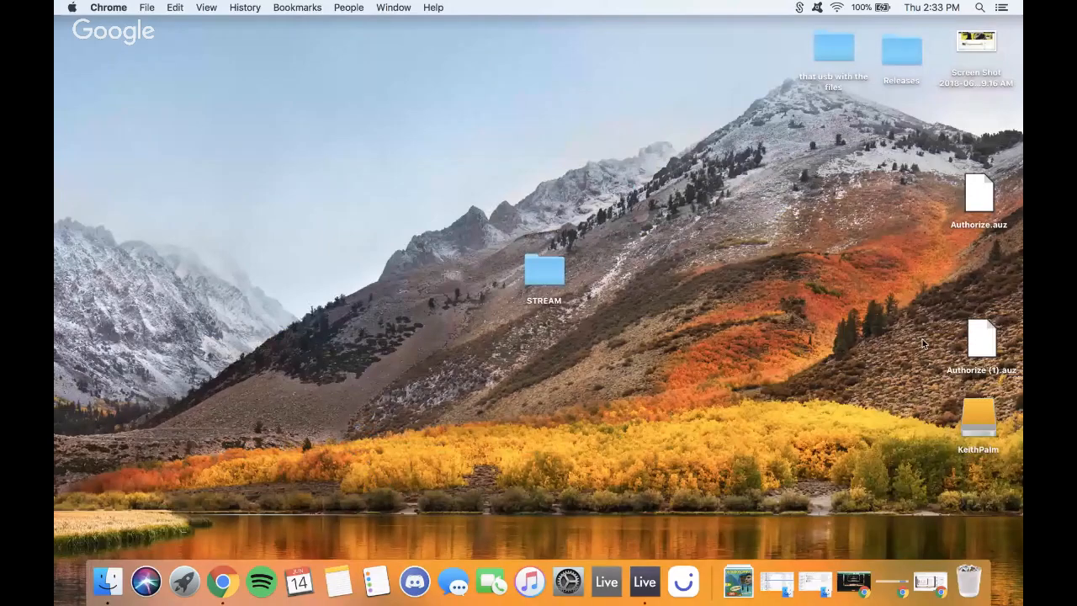
- Return to Ableton Live, zoom in and place the insert mark at bar 28
{"action": "key", "text": "ctrl+Right"}
{"action": "key", "text": "plus"}
{"action": "left_click", "coordinate": [310, 294]}
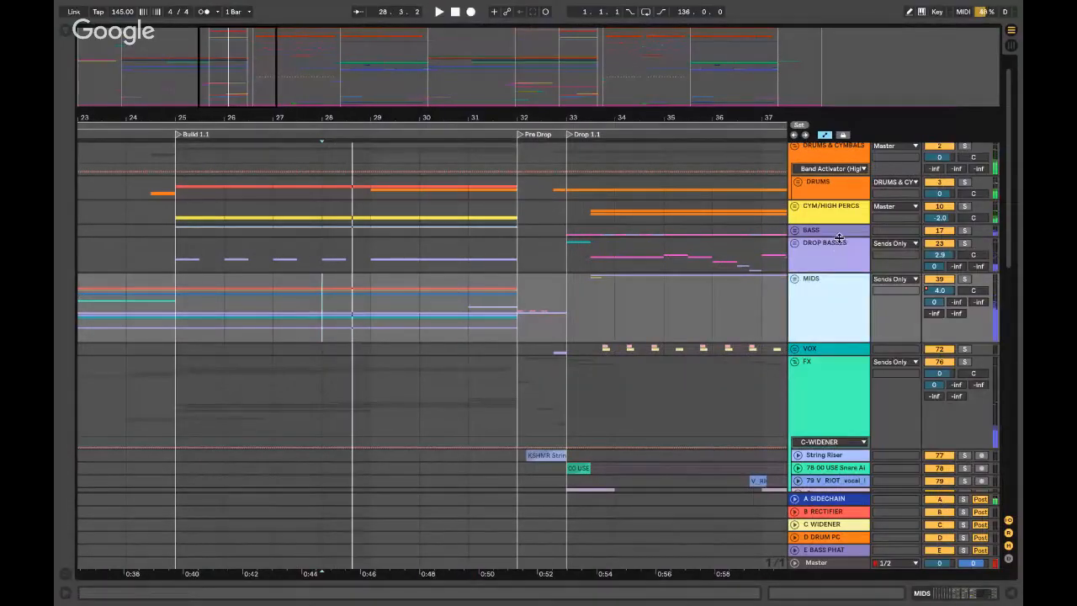
{"action": "left_click", "coordinate": [867, 250]}
{"action": "left_click", "coordinate": [816, 190]}
{"action": "left_click", "coordinate": [796, 182]}
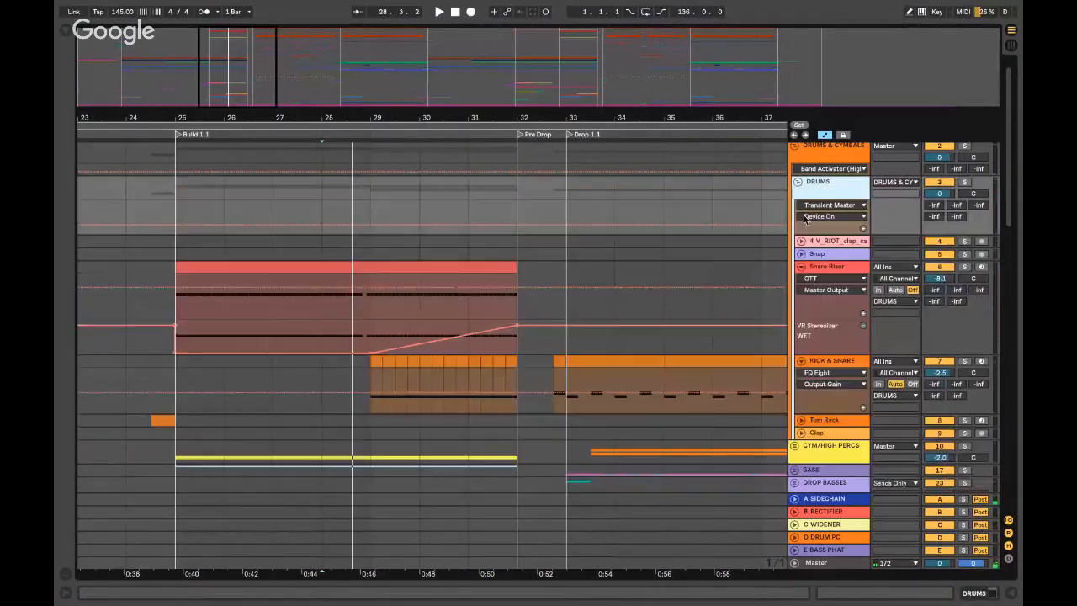
{"action": "left_click", "coordinate": [841, 363]}
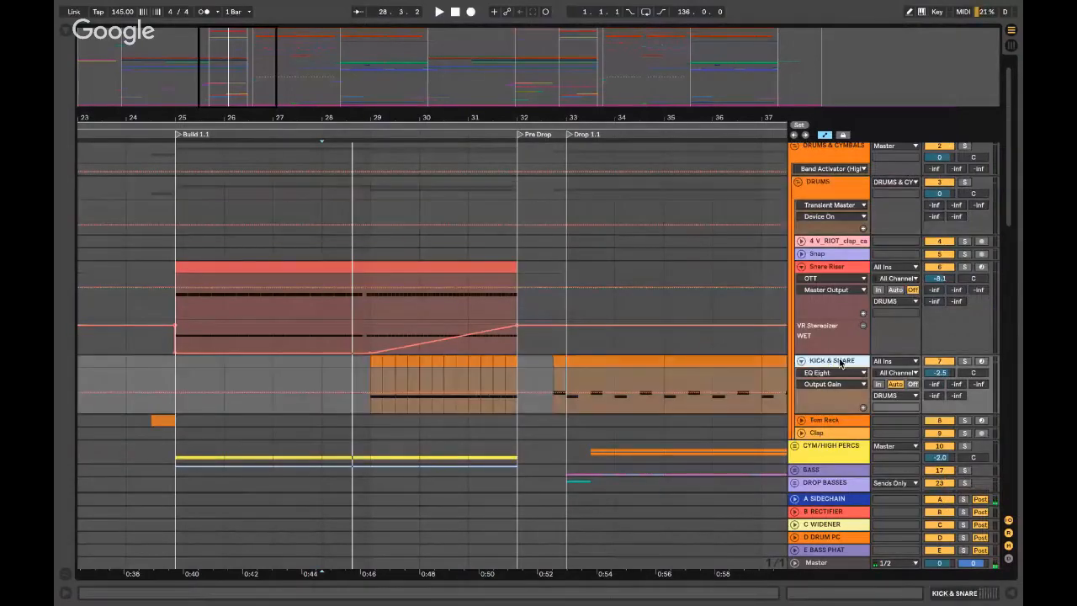
{"action": "left_click", "coordinate": [373, 379]}
{"action": "key", "text": "space"}
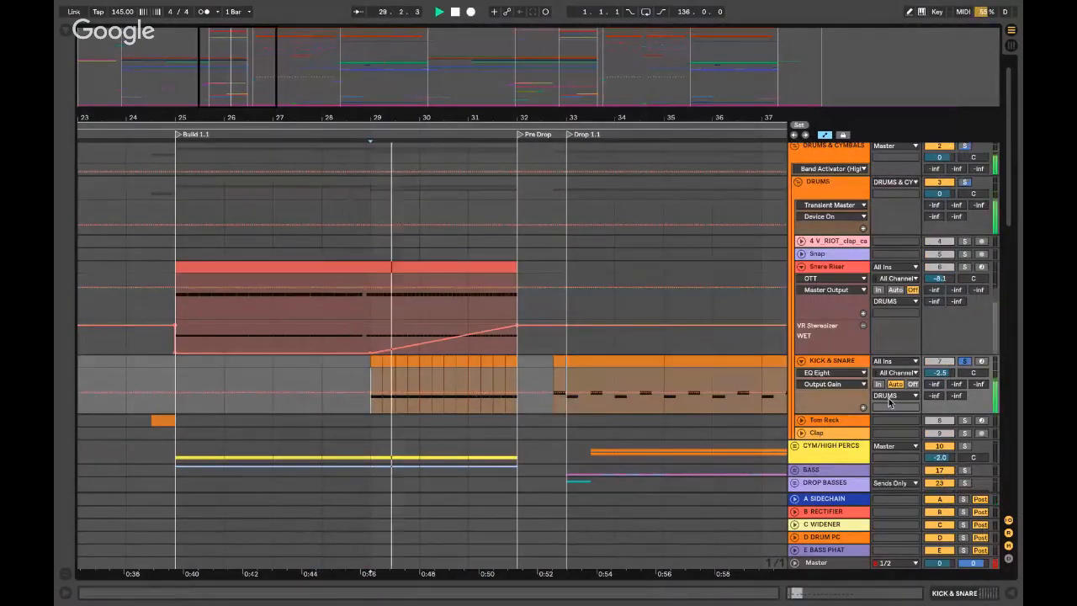
{"action": "double_click", "coordinate": [834, 363]}
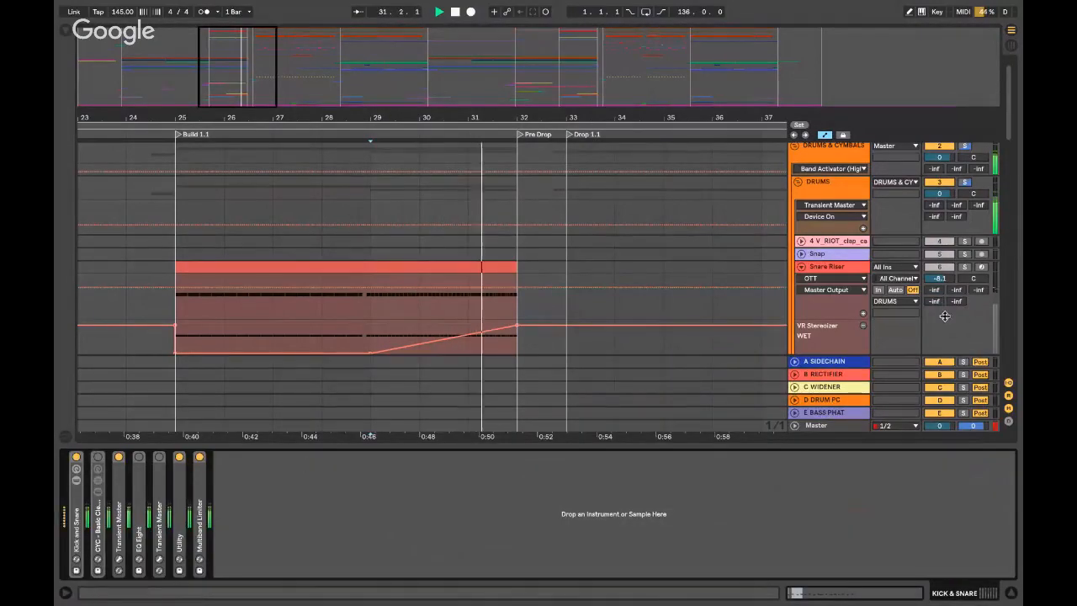
{"action": "key", "text": "super+alt+l"}
{"action": "key", "text": "space"}
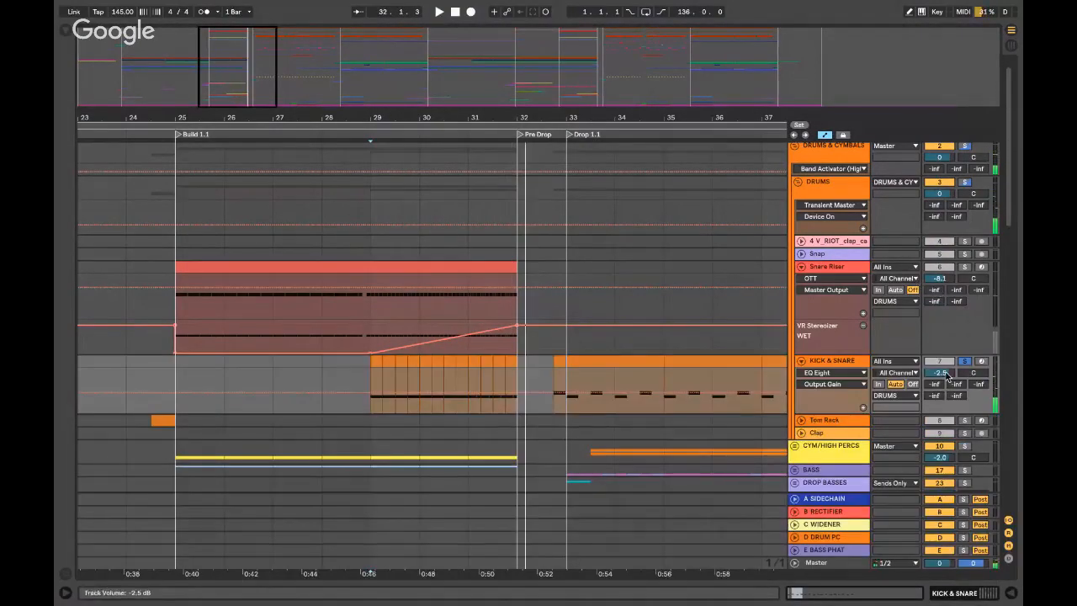
{"action": "left_click", "coordinate": [964, 361]}
{"action": "key", "text": "space"}
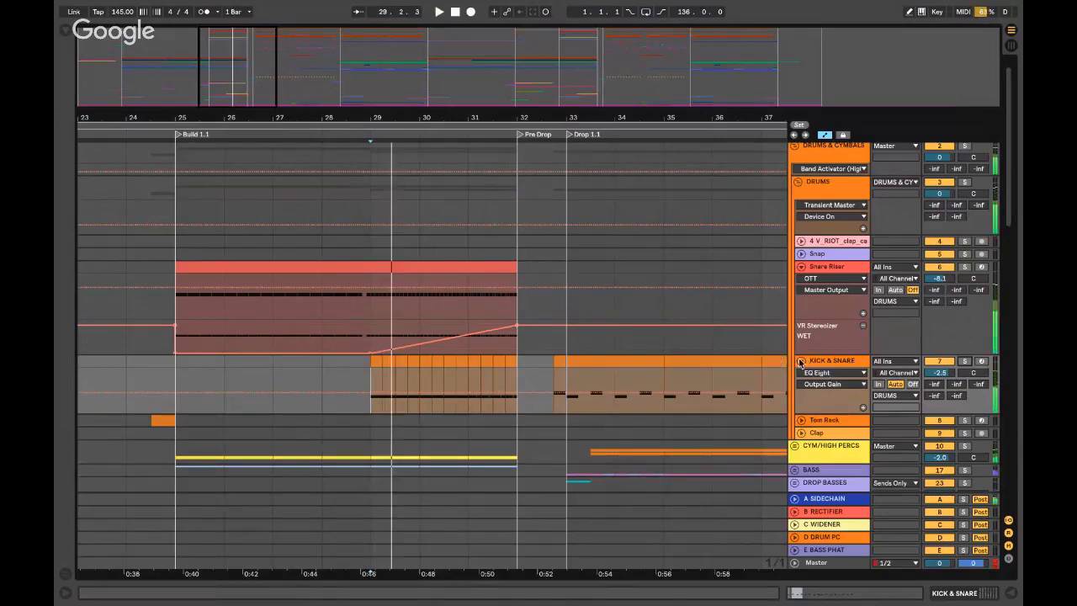
{"action": "left_click", "coordinate": [801, 361]}
{"action": "left_click", "coordinate": [800, 361]}
{"action": "left_click", "coordinate": [849, 360]}
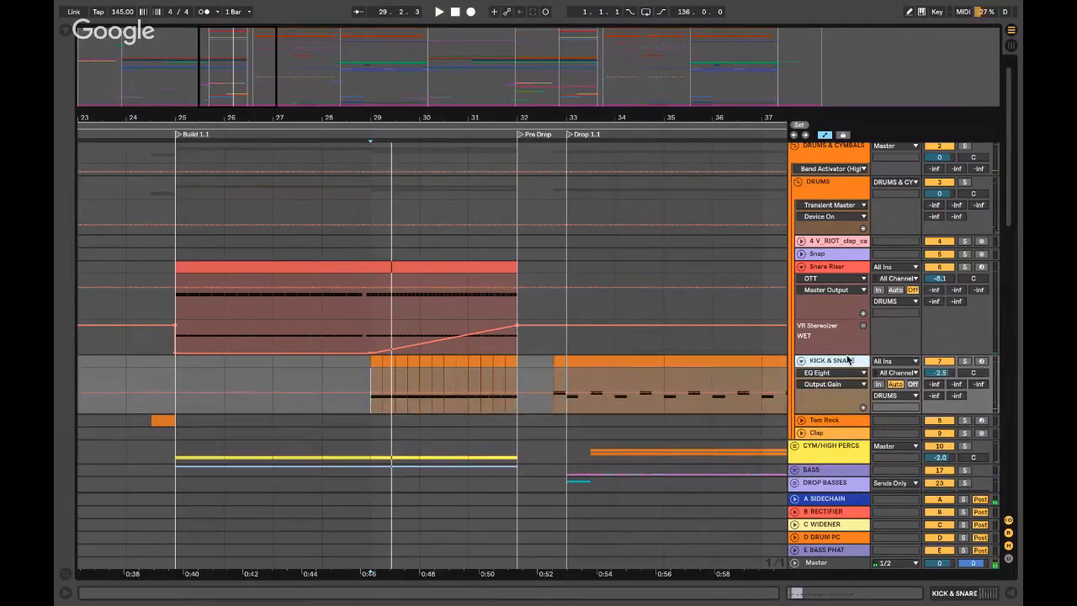
{"action": "left_click", "coordinate": [801, 361]}
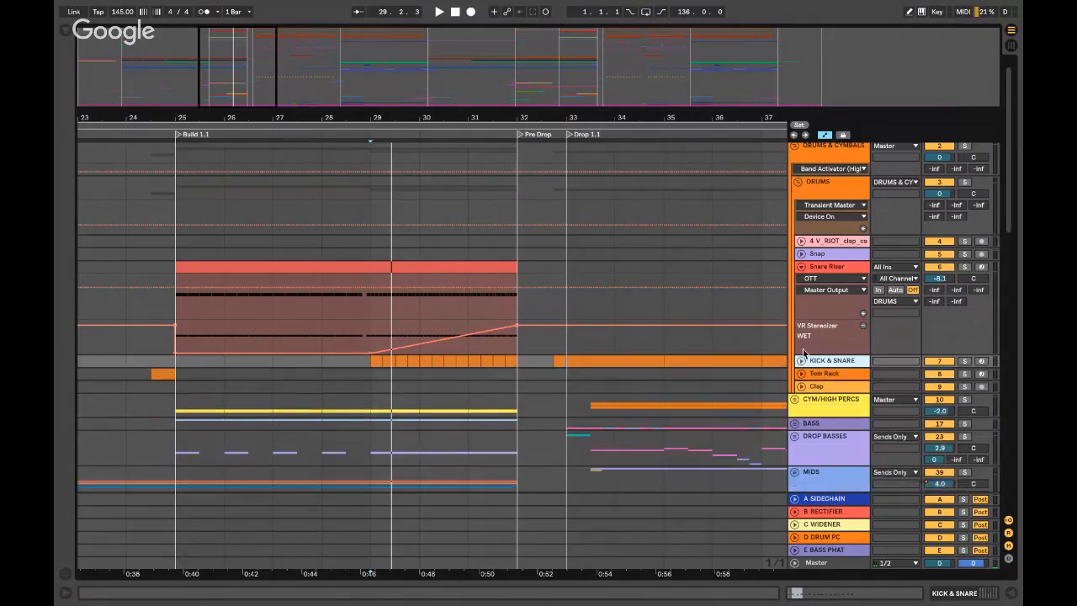
{"action": "left_click", "coordinate": [801, 267]}
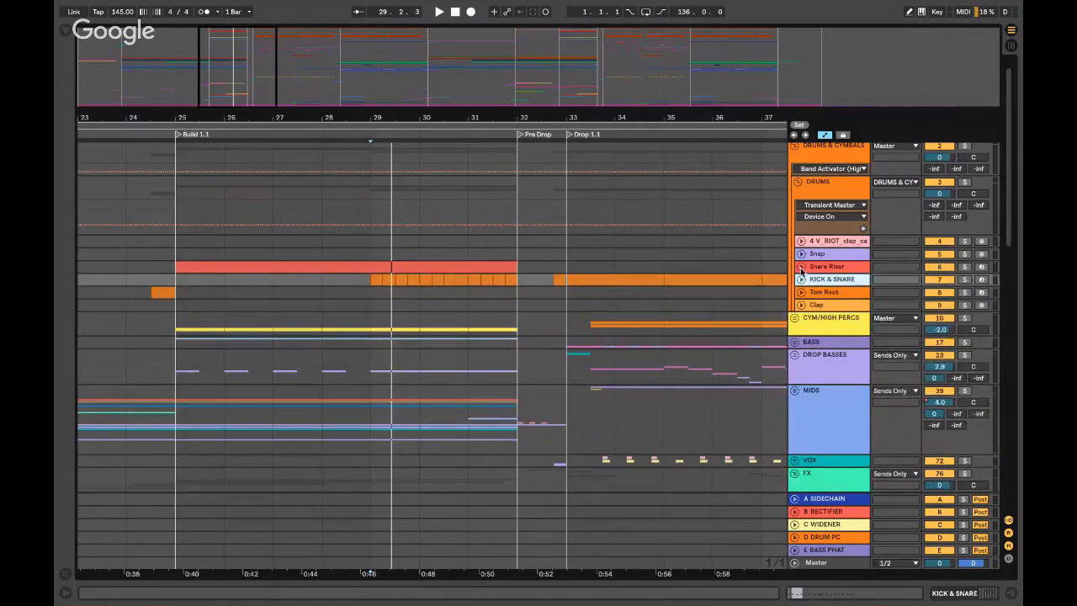
{"action": "left_click", "coordinate": [797, 182]}
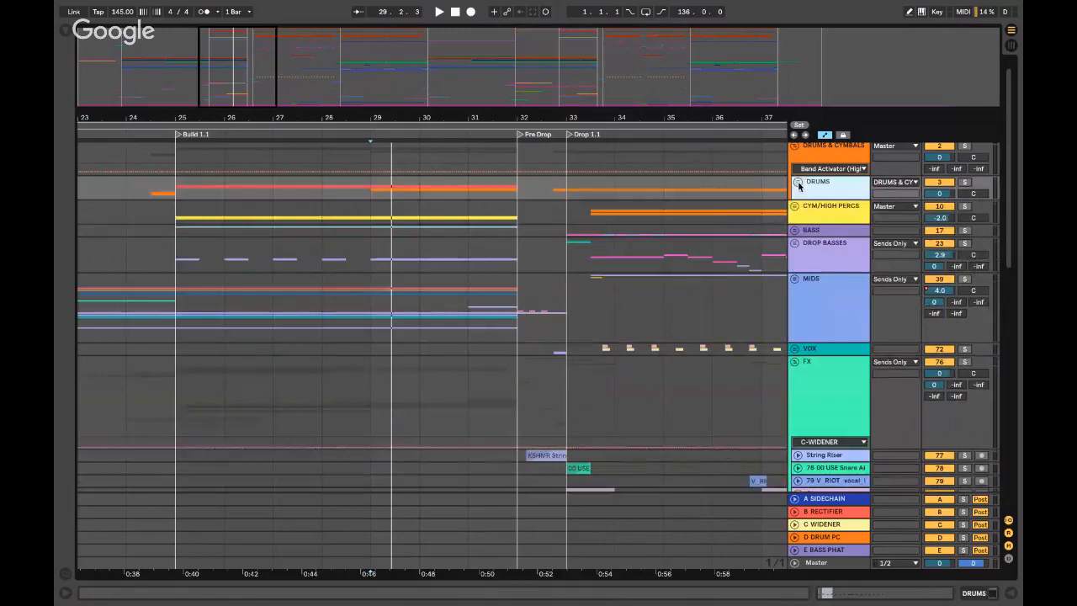
- Unfold the BASS group, open the BS - Reese Riser clip's MIDI notes, and start playback
{"action": "left_click", "coordinate": [796, 230]}
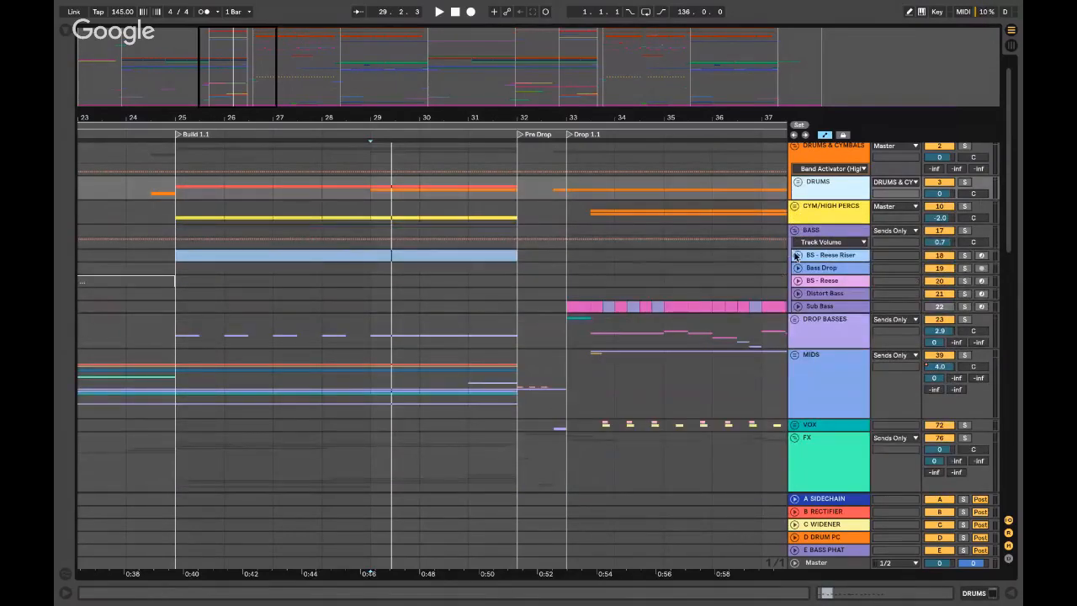
{"action": "left_click", "coordinate": [173, 265]}
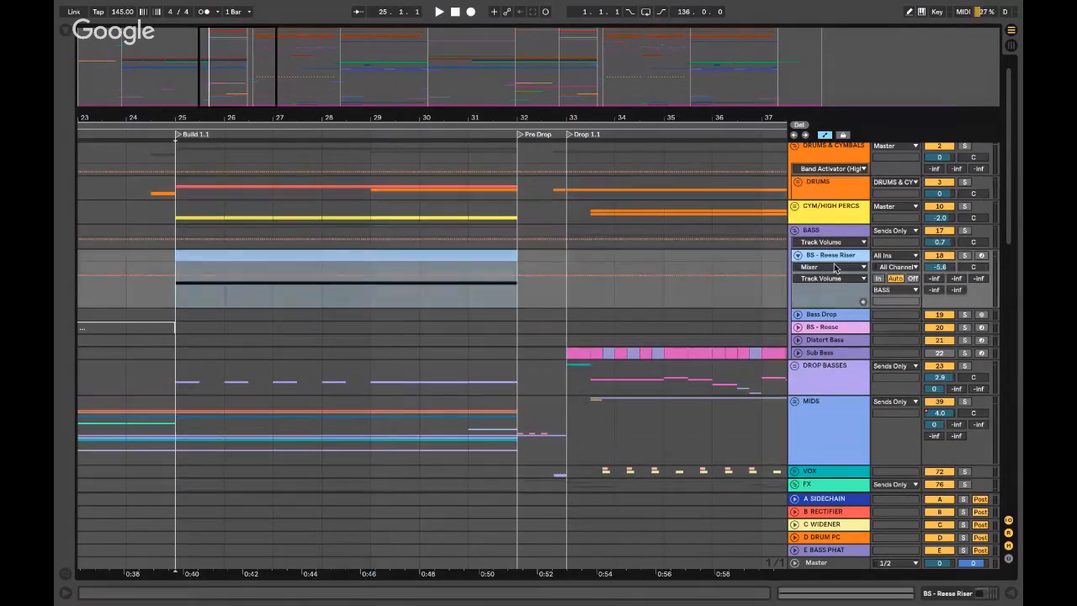
{"action": "double_click", "coordinate": [339, 255]}
{"action": "left_click", "coordinate": [183, 324]}
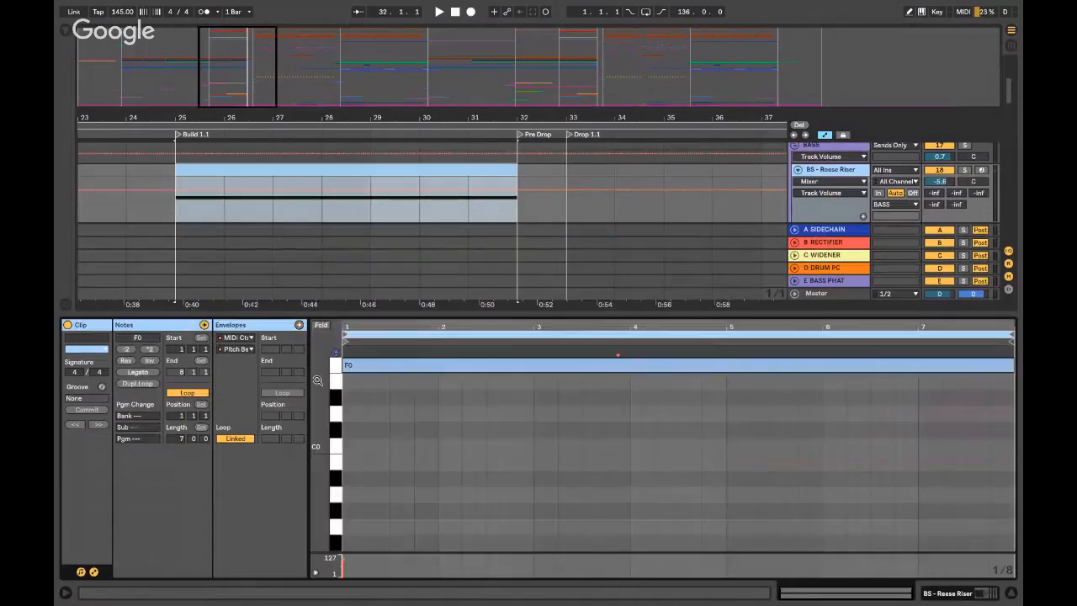
{"action": "key", "text": "space"}
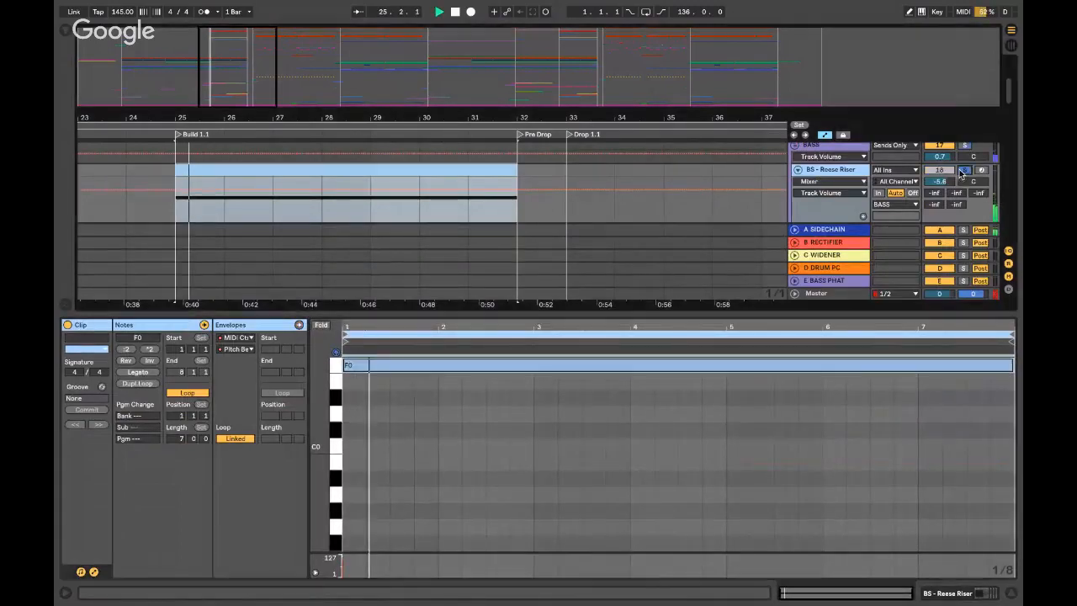
- Open the Reese Riser's Serum editor and browse its effects, matrix, global and oscillator pages
{"action": "left_click", "coordinate": [949, 593]}
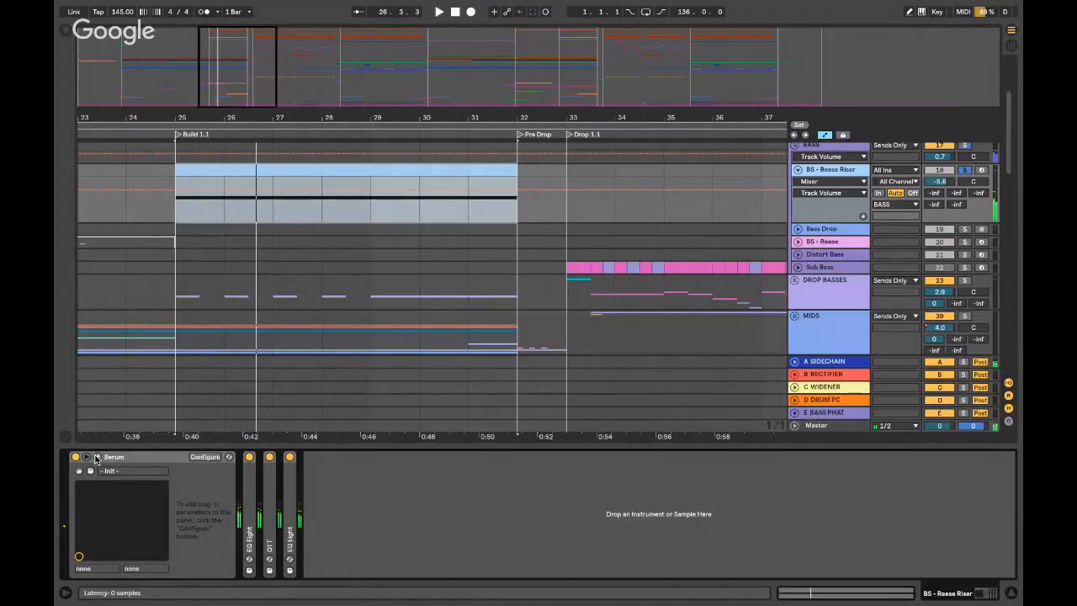
{"action": "left_click", "coordinate": [97, 457]}
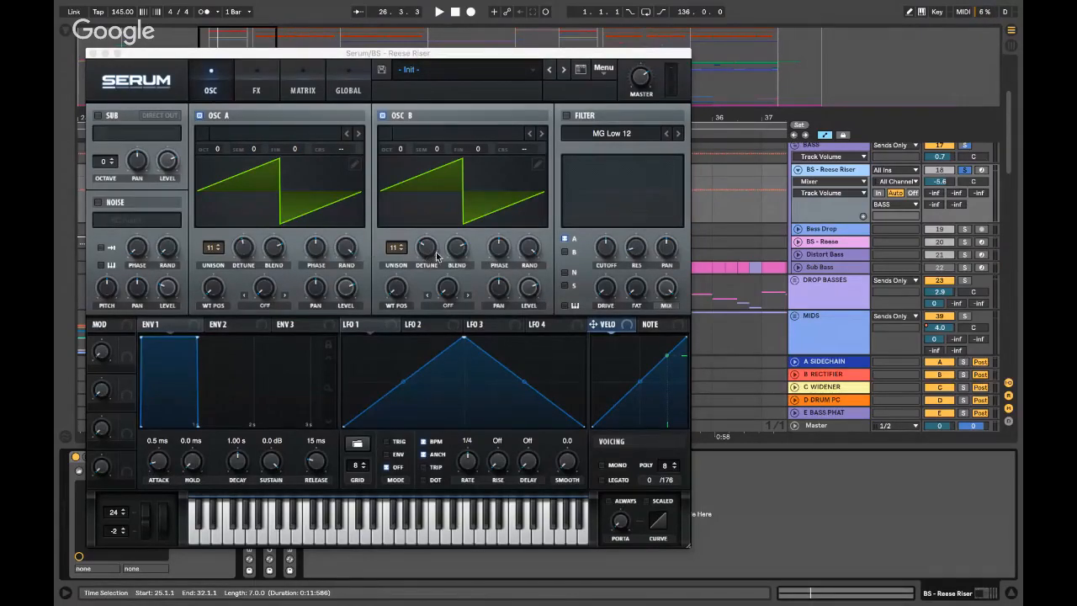
{"action": "left_click", "coordinate": [256, 89]}
{"action": "left_click", "coordinate": [293, 82]}
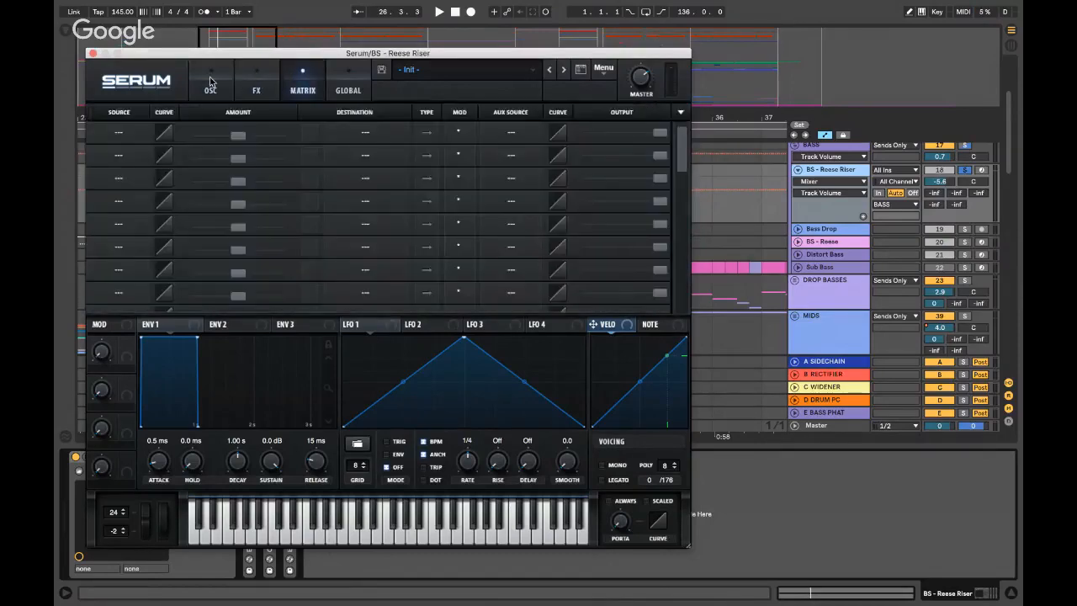
{"action": "left_click", "coordinate": [336, 85]}
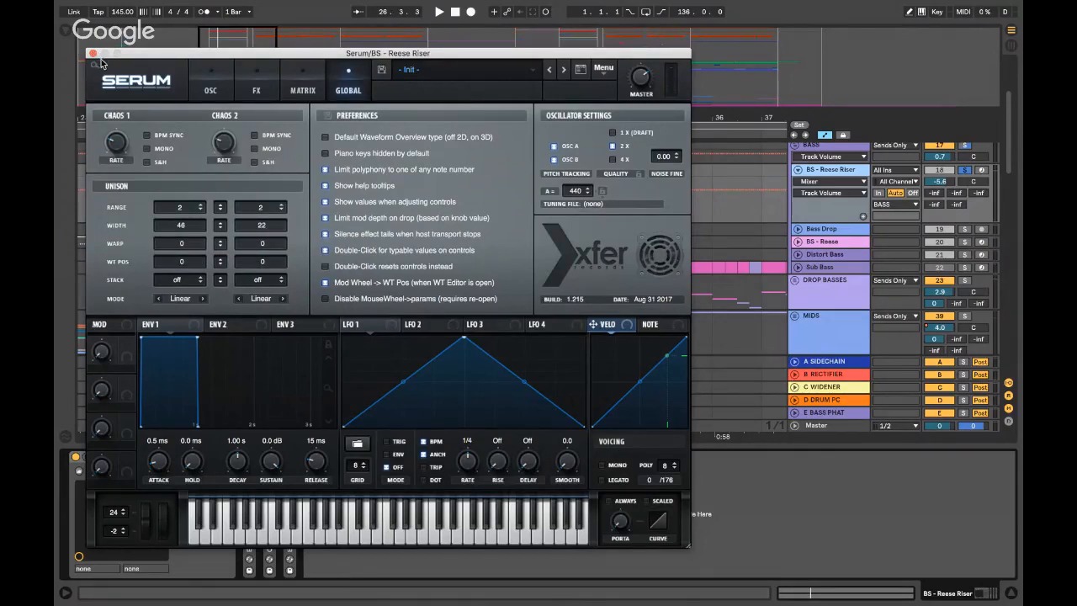
{"action": "left_click", "coordinate": [201, 82]}
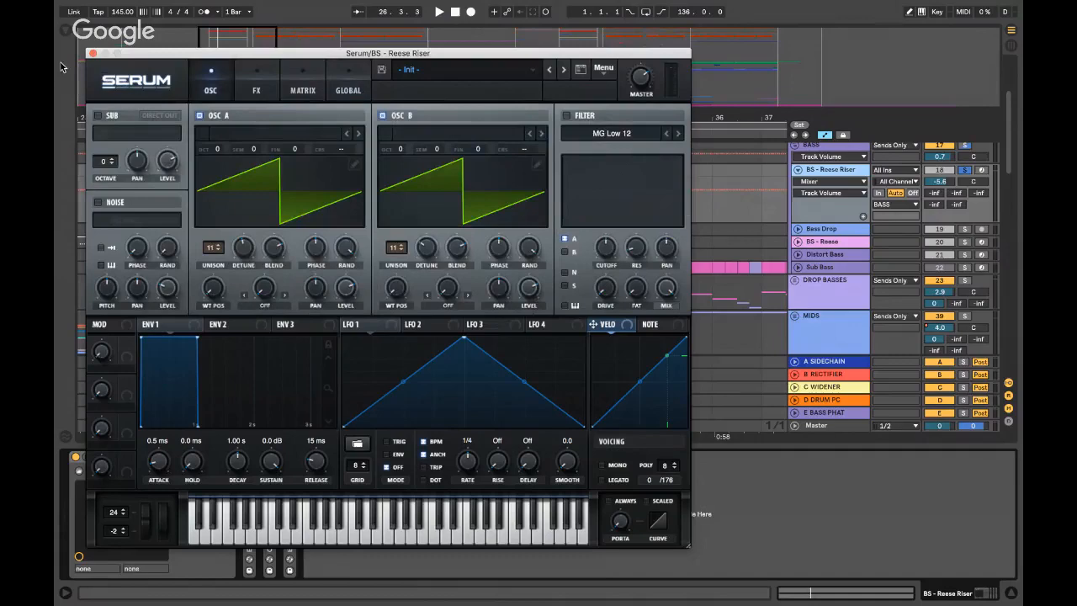
{"action": "left_click", "coordinate": [92, 55]}
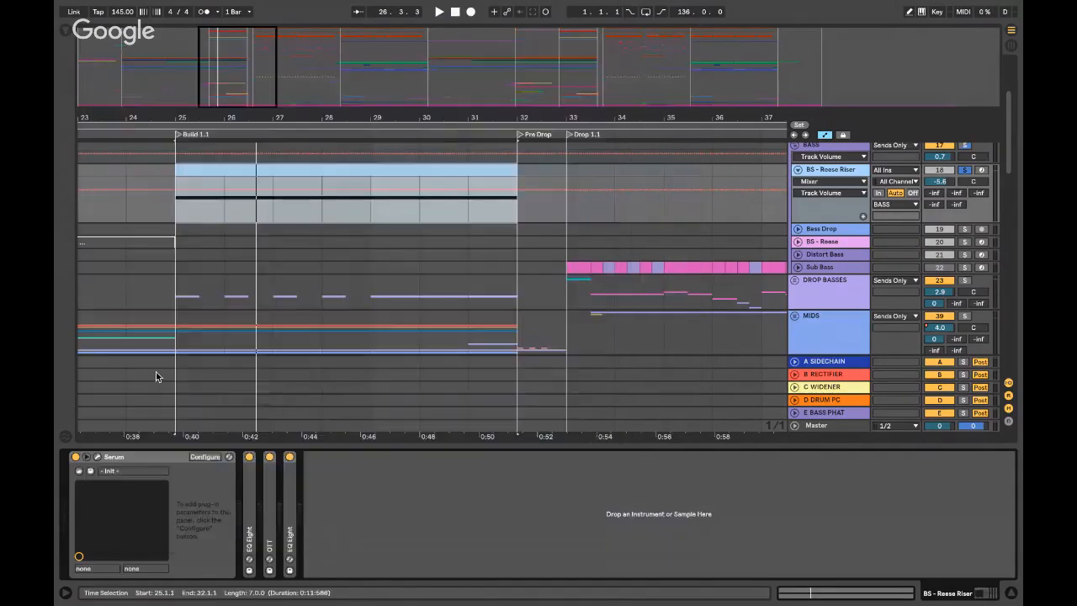
- Expand EQ Eight and OTT to review them, then hide the device panel and play from the Build
{"action": "left_click", "coordinate": [255, 526]}
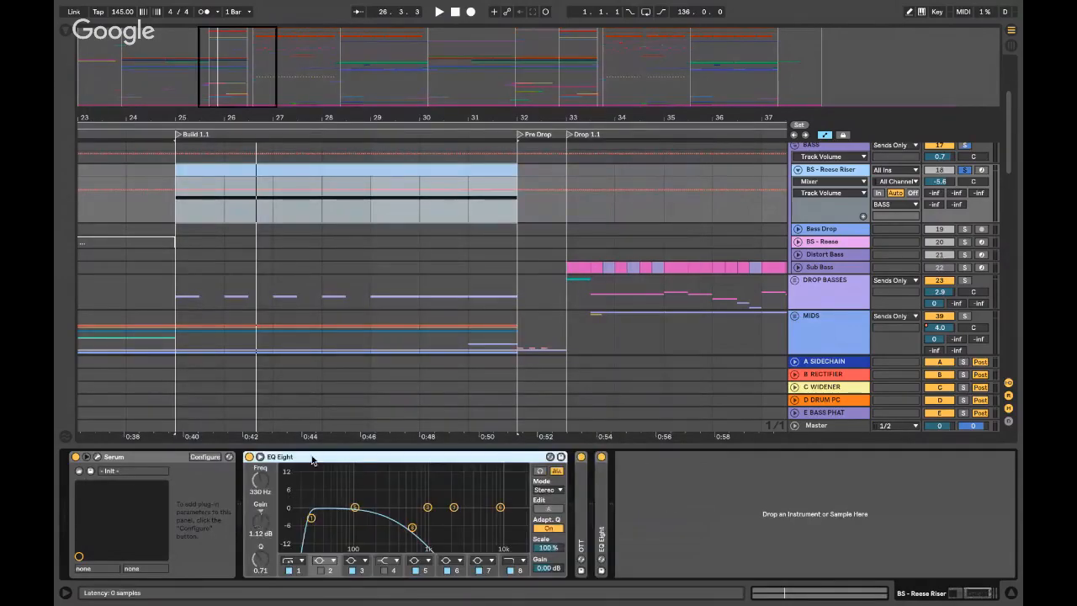
{"action": "double_click", "coordinate": [311, 459]}
{"action": "double_click", "coordinate": [267, 500]}
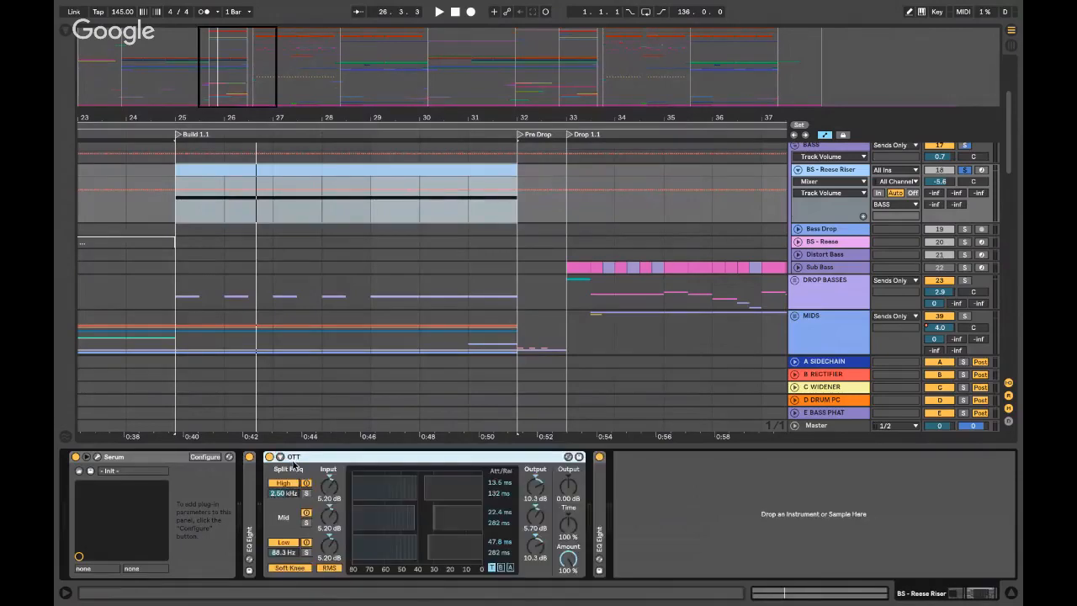
{"action": "double_click", "coordinate": [294, 464]}
{"action": "double_click", "coordinate": [288, 487]}
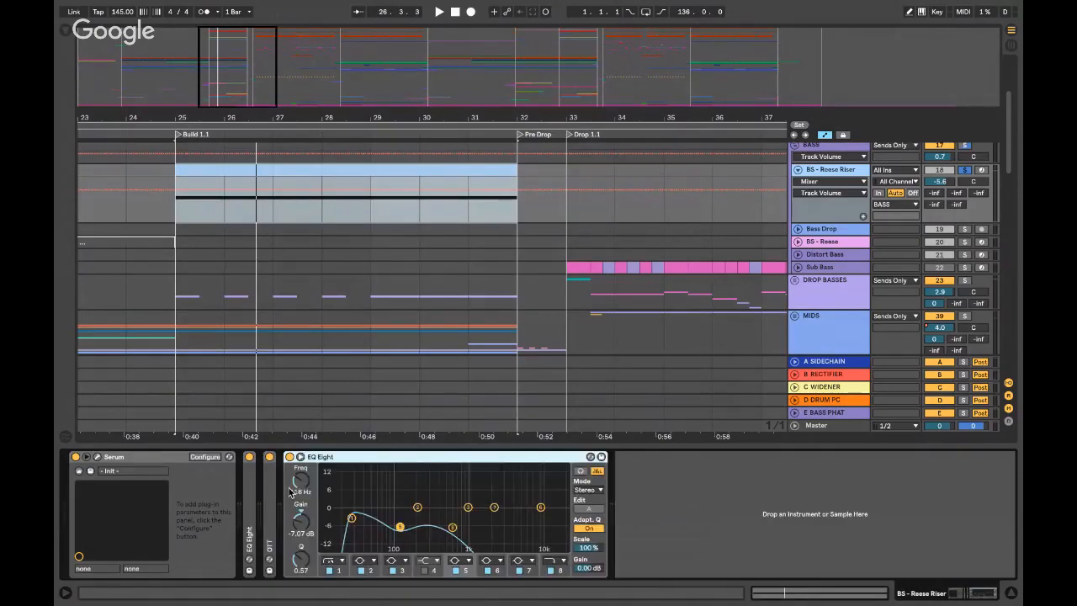
{"action": "double_click", "coordinate": [341, 454]}
{"action": "key", "text": "super+alt+l"}
{"action": "key", "text": "space"}
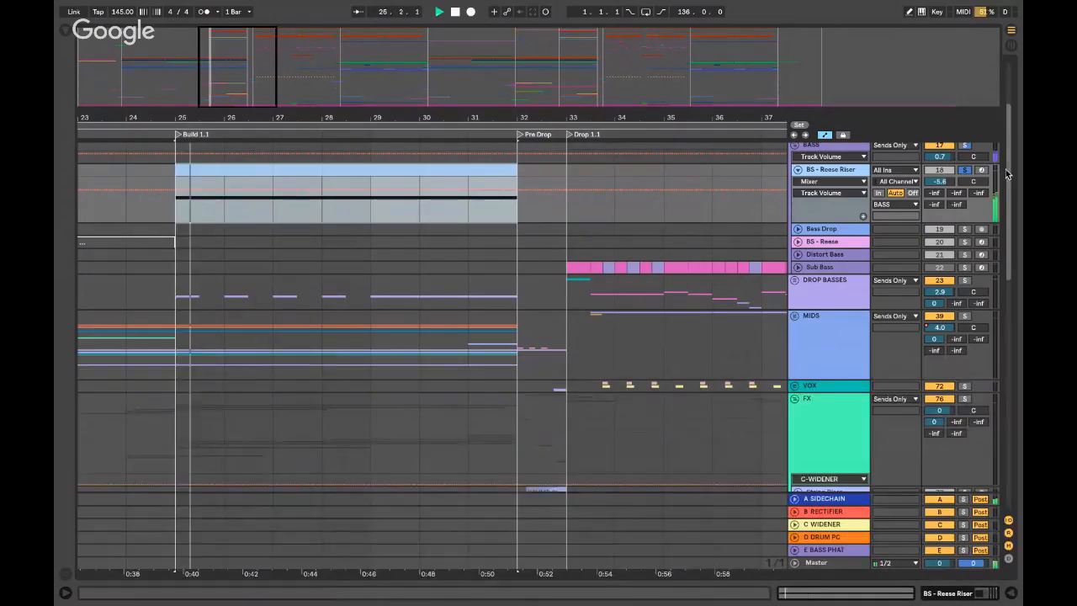
- Fold the BASS group while replaying the arrangement from around bars 29–31
{"action": "left_click", "coordinate": [468, 206]}
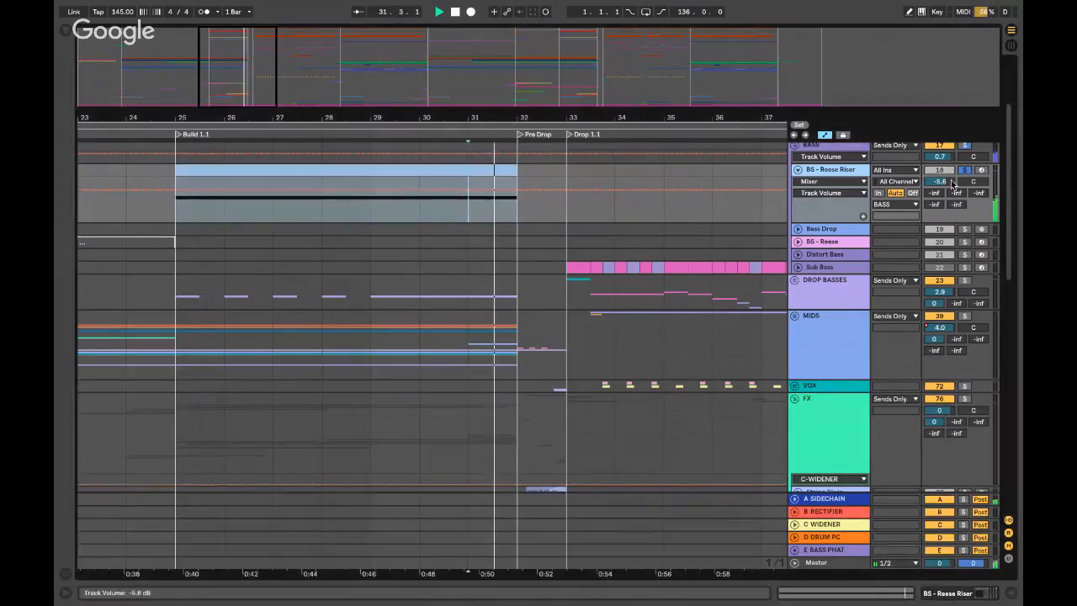
{"action": "left_click", "coordinate": [372, 204]}
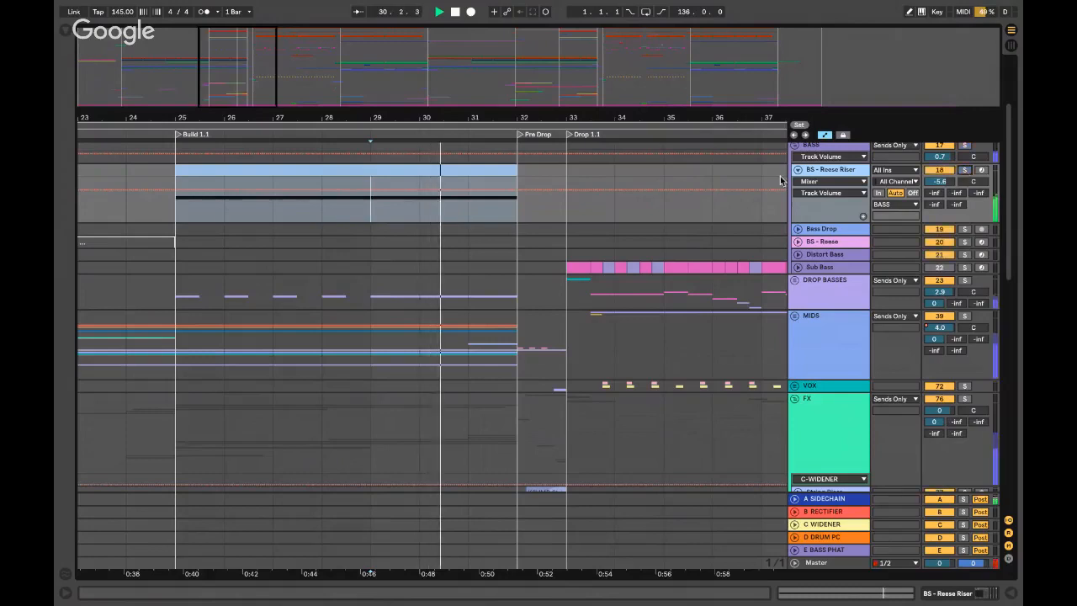
{"action": "scroll", "coordinate": [544, 227], "scroll_direction": "up", "scroll_amount": 3}
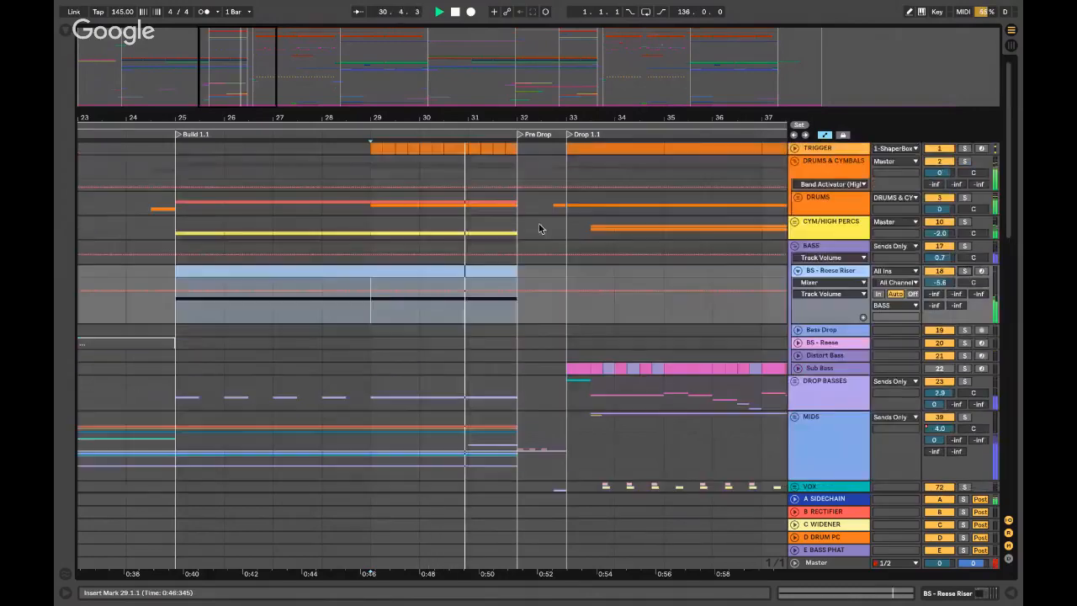
{"action": "left_click", "coordinate": [794, 245]}
{"action": "left_click", "coordinate": [453, 310]}
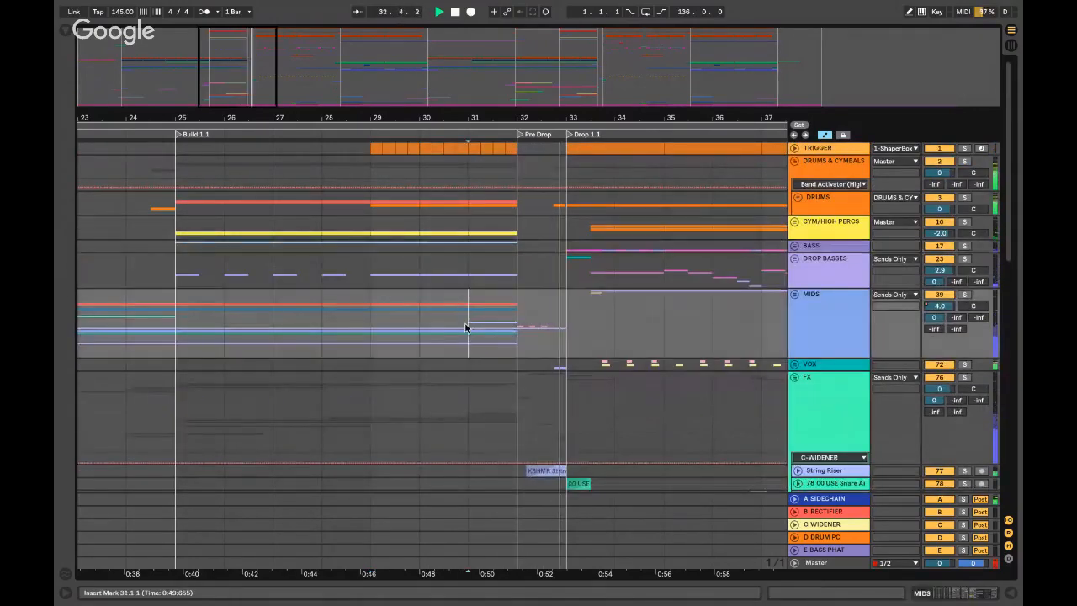
{"action": "left_click", "coordinate": [380, 318]}
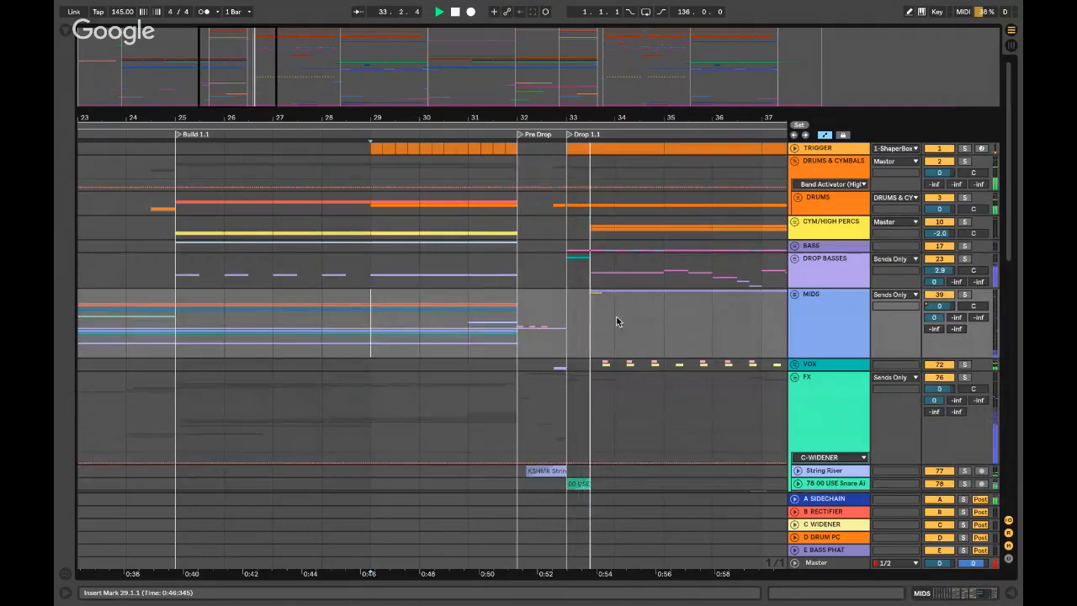
- Check the MIDS group's lanes, then solo MIDS and play it from bar 32
{"action": "left_click", "coordinate": [796, 294]}
{"action": "scroll", "coordinate": [848, 326], "scroll_direction": "down", "scroll_amount": 6}
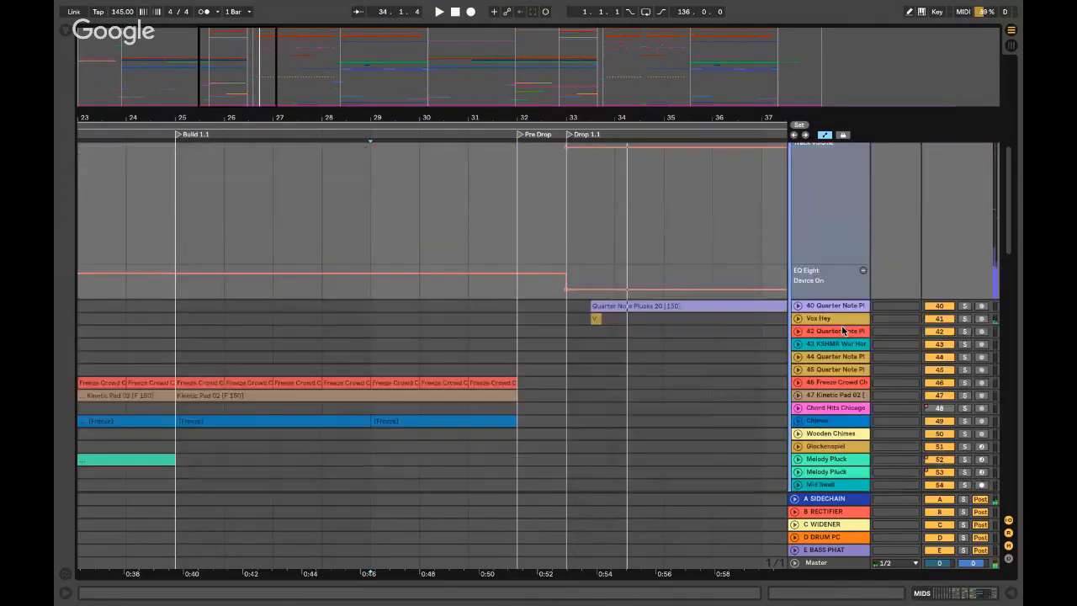
{"action": "scroll", "coordinate": [810, 354], "scroll_direction": "down", "scroll_amount": 4}
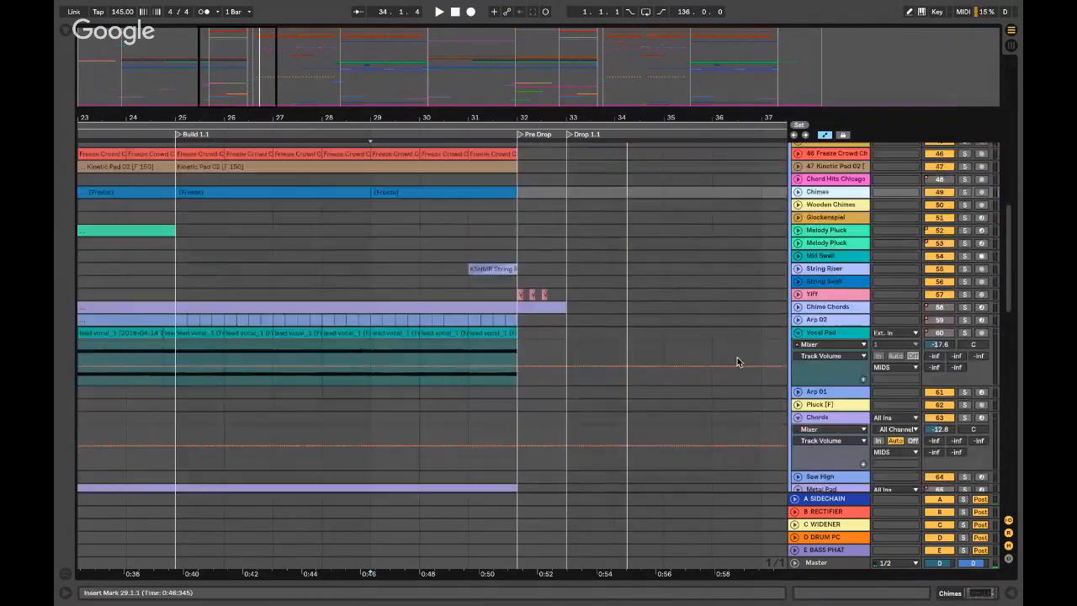
{"action": "scroll", "coordinate": [737, 389], "scroll_direction": "down", "scroll_amount": 7}
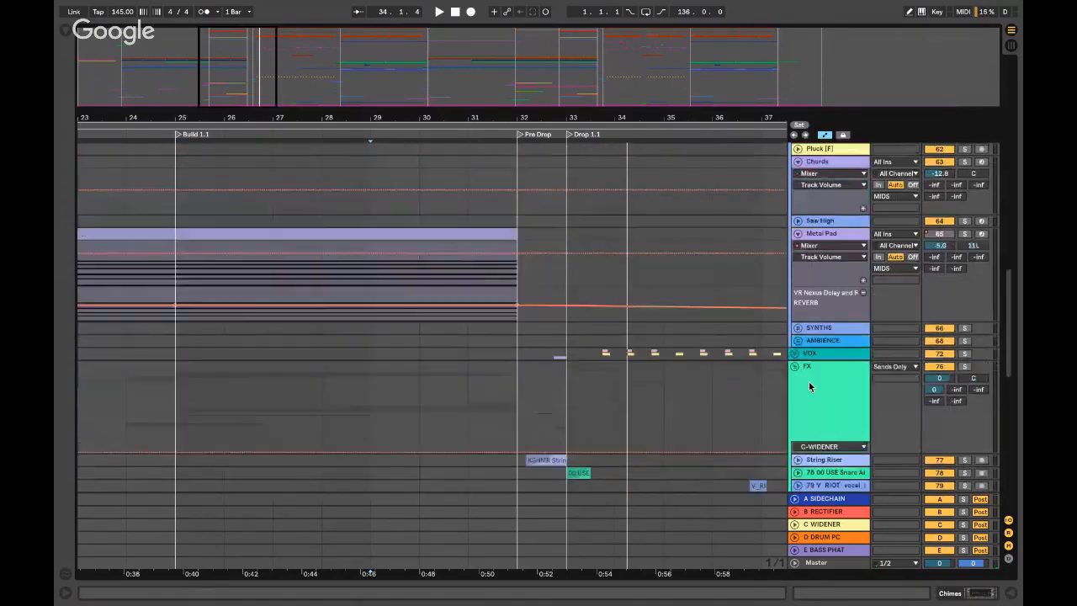
{"action": "scroll", "coordinate": [810, 384], "scroll_direction": "up", "scroll_amount": 14}
{"action": "scroll", "coordinate": [795, 244], "scroll_direction": "up", "scroll_amount": 5}
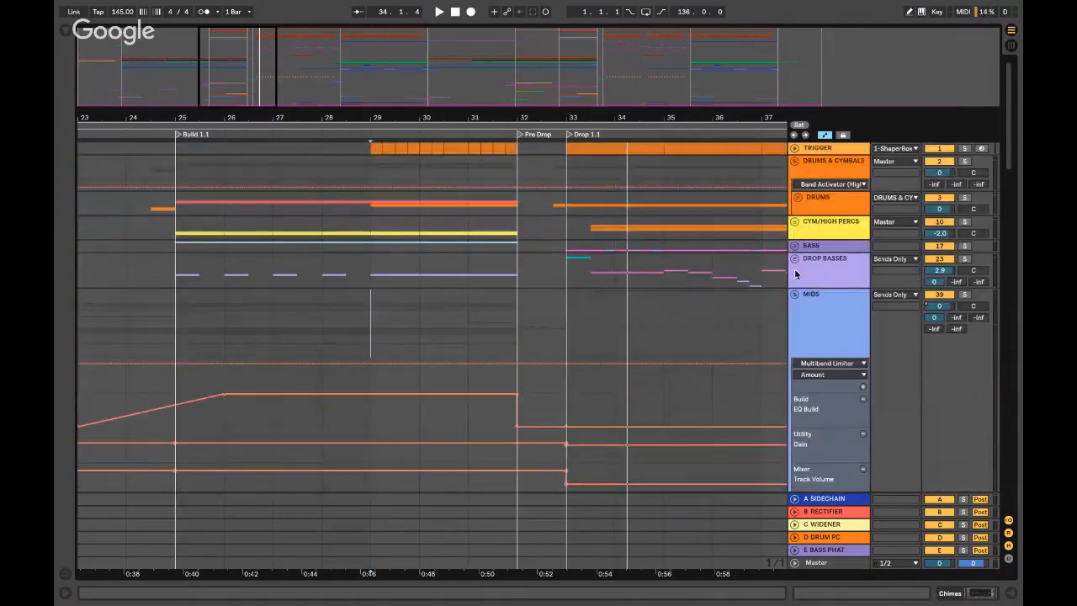
{"action": "left_click", "coordinate": [792, 293]}
{"action": "left_click", "coordinate": [515, 307]}
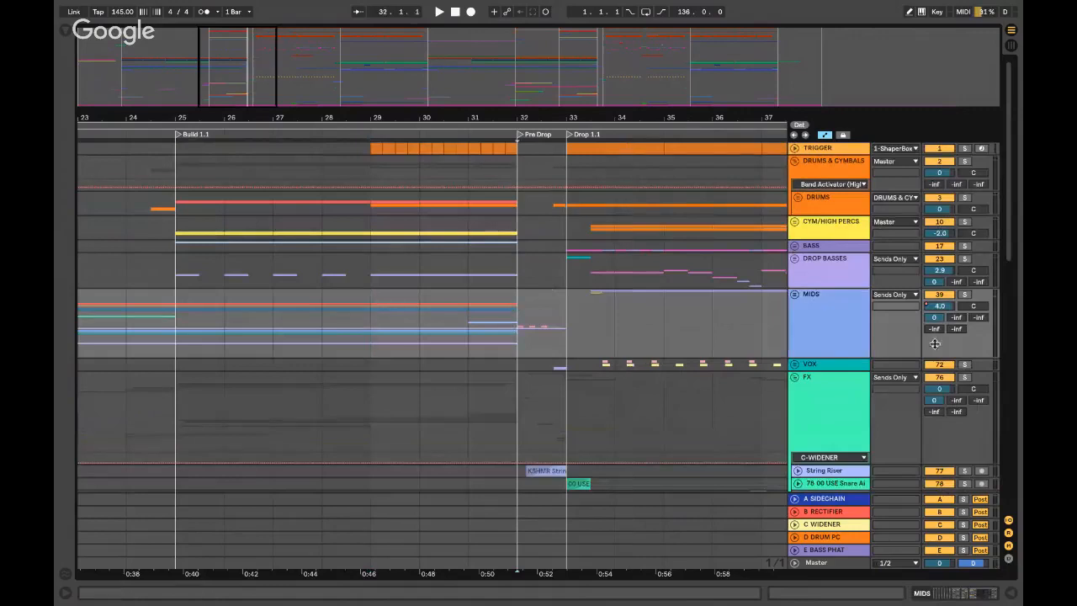
{"action": "left_click", "coordinate": [964, 295]}
{"action": "key", "text": "space"}
- Stop playback and unfold MIDS and its Yiff track to show the vocal clips
{"action": "left_click", "coordinate": [794, 294]}
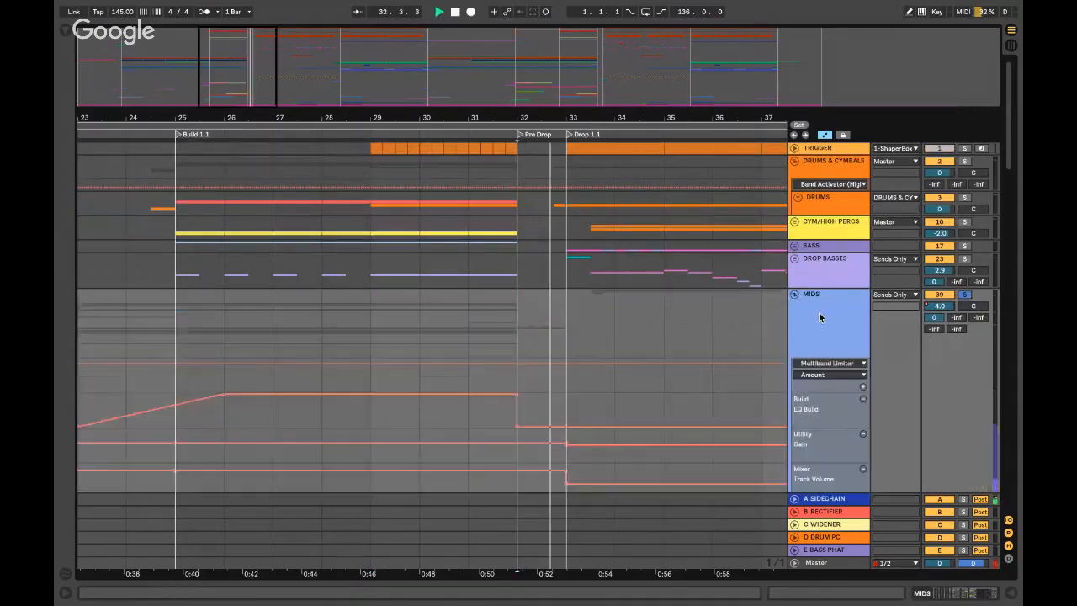
{"action": "scroll", "coordinate": [818, 313], "scroll_direction": "down", "scroll_amount": 15}
{"action": "key", "text": "space"}
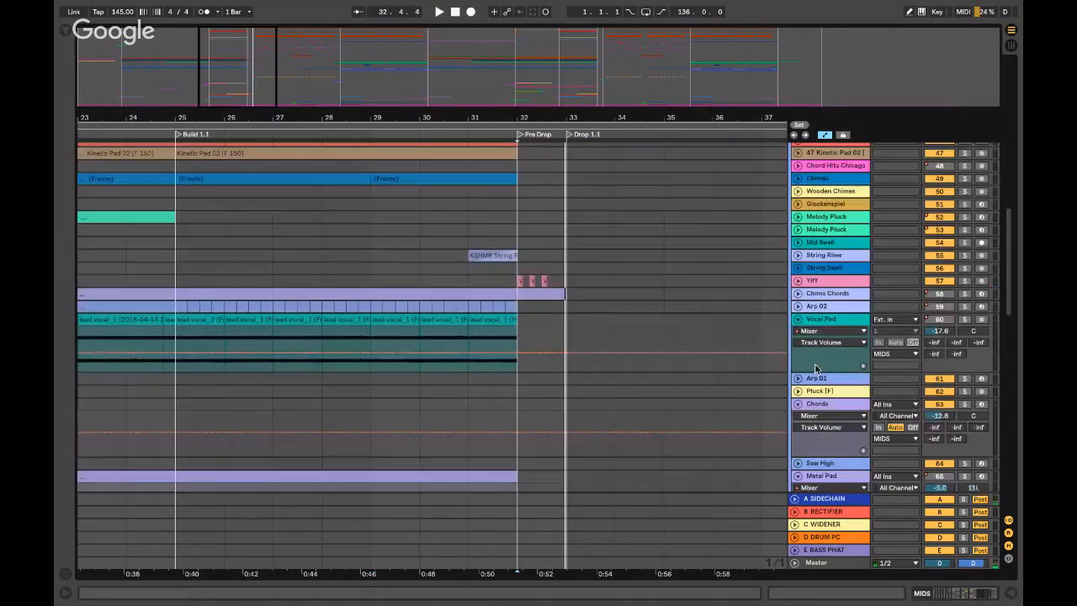
{"action": "left_click", "coordinate": [796, 280]}
{"action": "scroll", "coordinate": [514, 288], "scroll_direction": "up", "scroll_amount": 5}
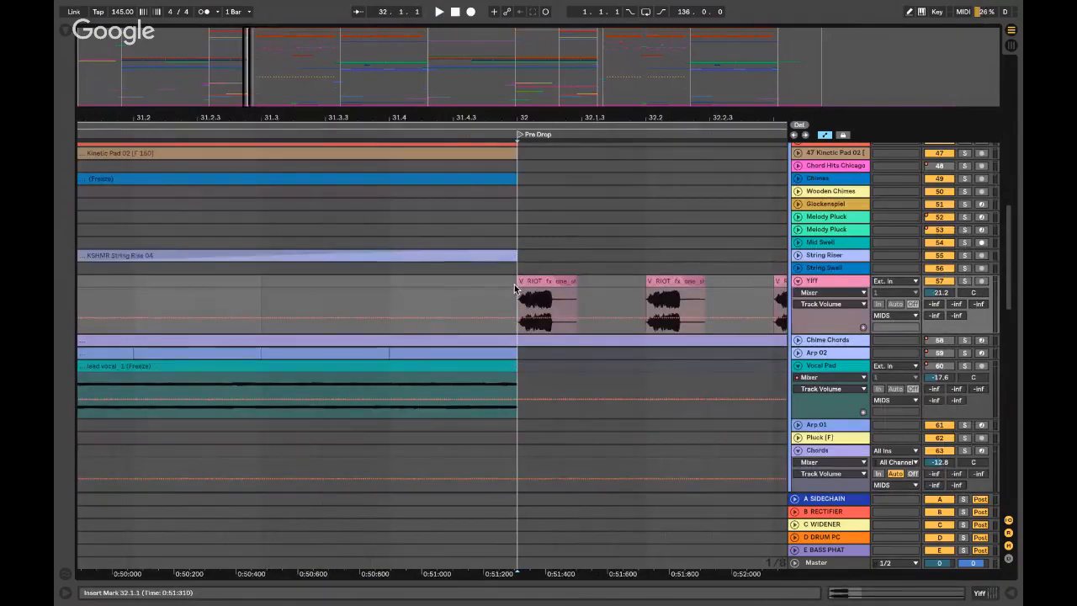
- Briefly play the Yiff hits at the Pre Drop and peek into the Chime Chords track
{"action": "scroll", "coordinate": [514, 287], "scroll_direction": "down", "scroll_amount": 5}
{"action": "scroll", "coordinate": [513, 288], "scroll_direction": "down", "scroll_amount": 1}
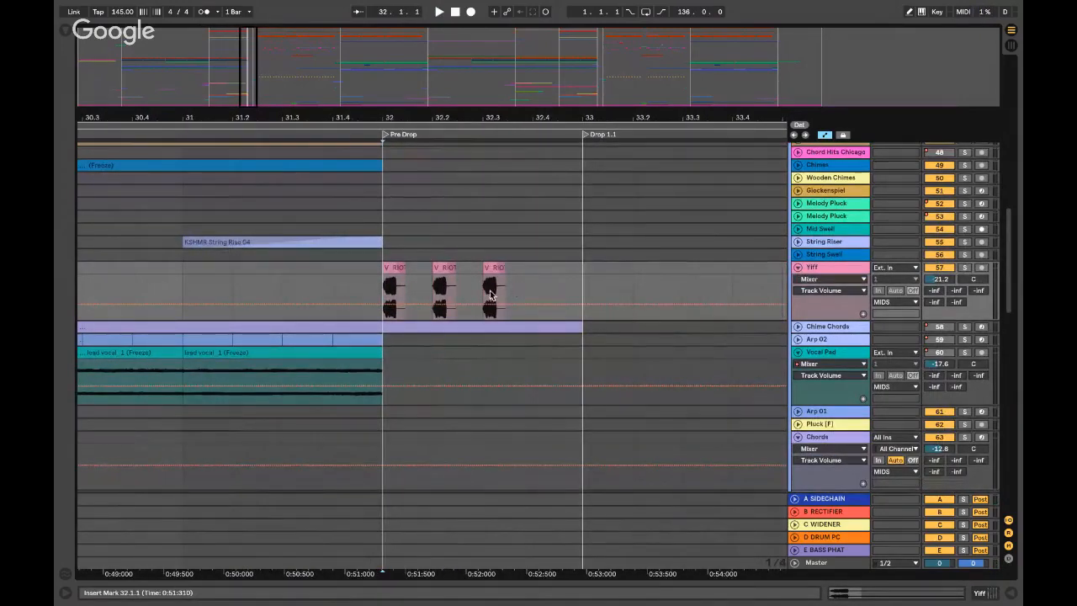
{"action": "key", "text": "space"}
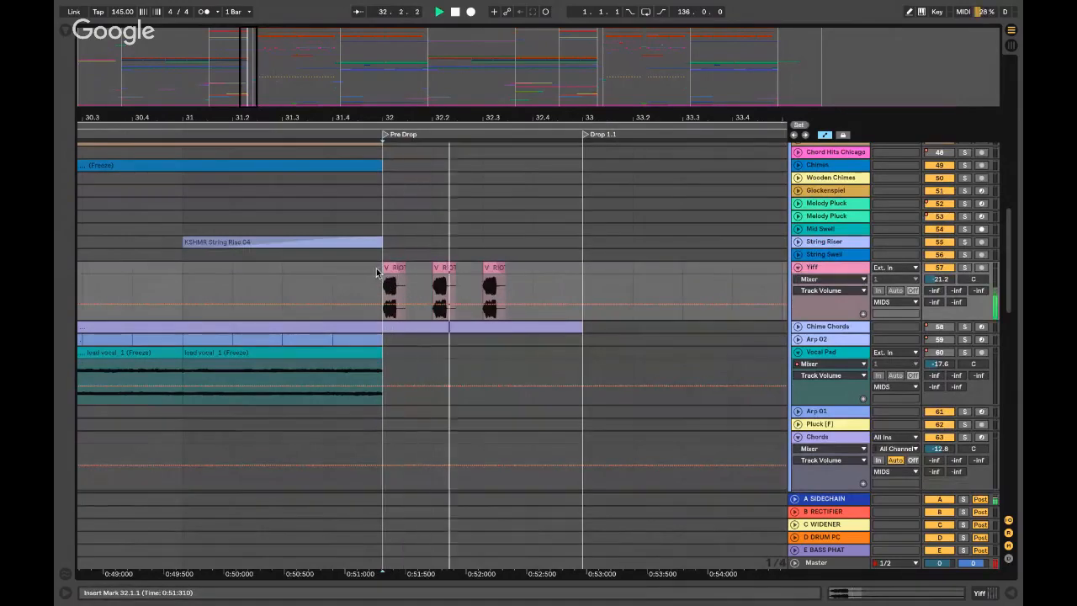
{"action": "key", "text": "space"}
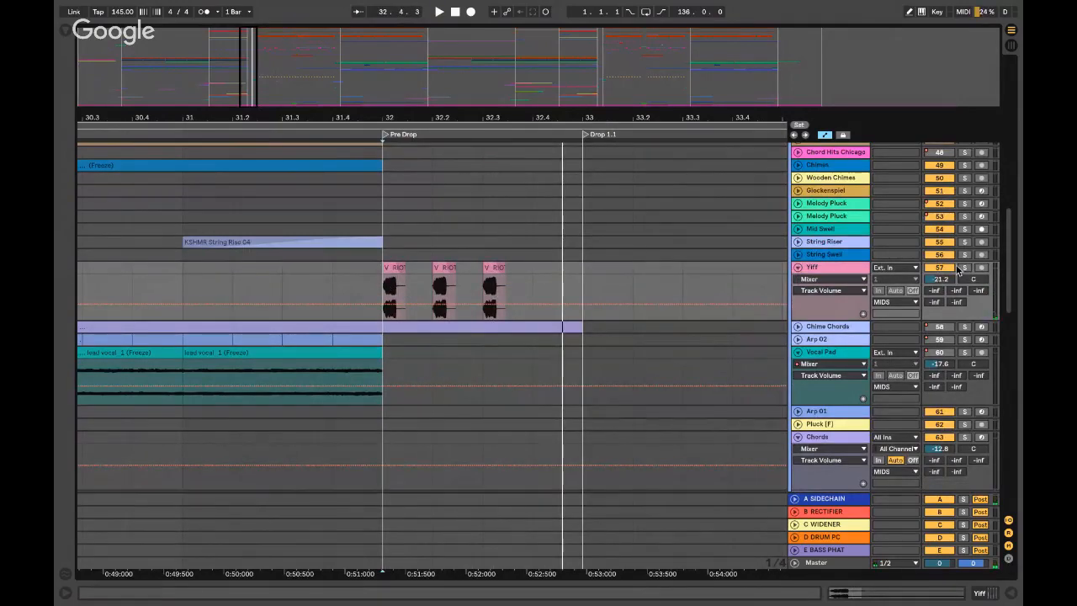
{"action": "left_click", "coordinate": [799, 327]}
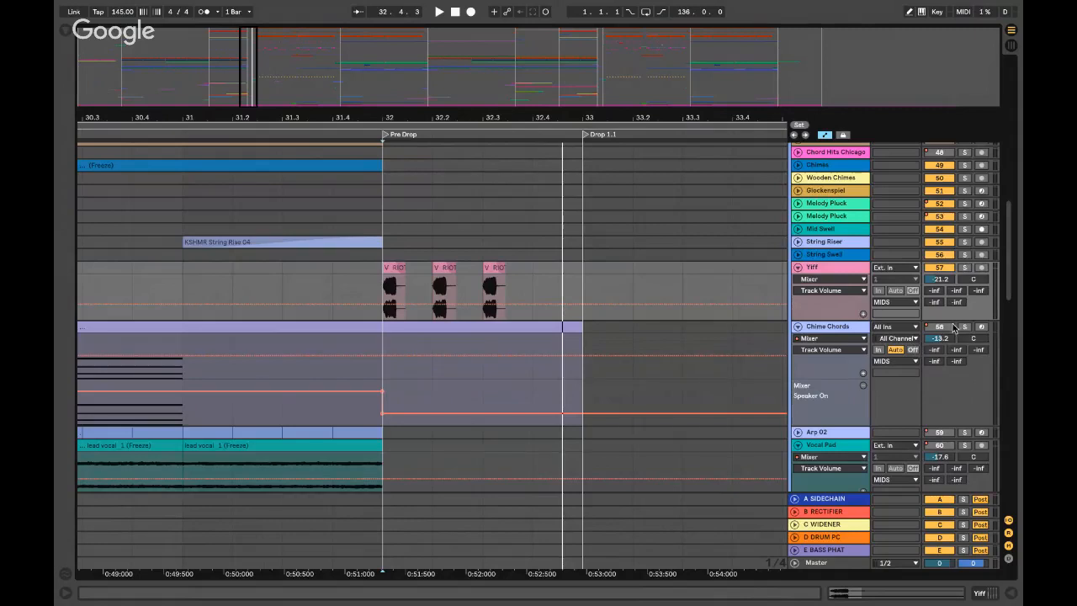
{"action": "left_click", "coordinate": [797, 326]}
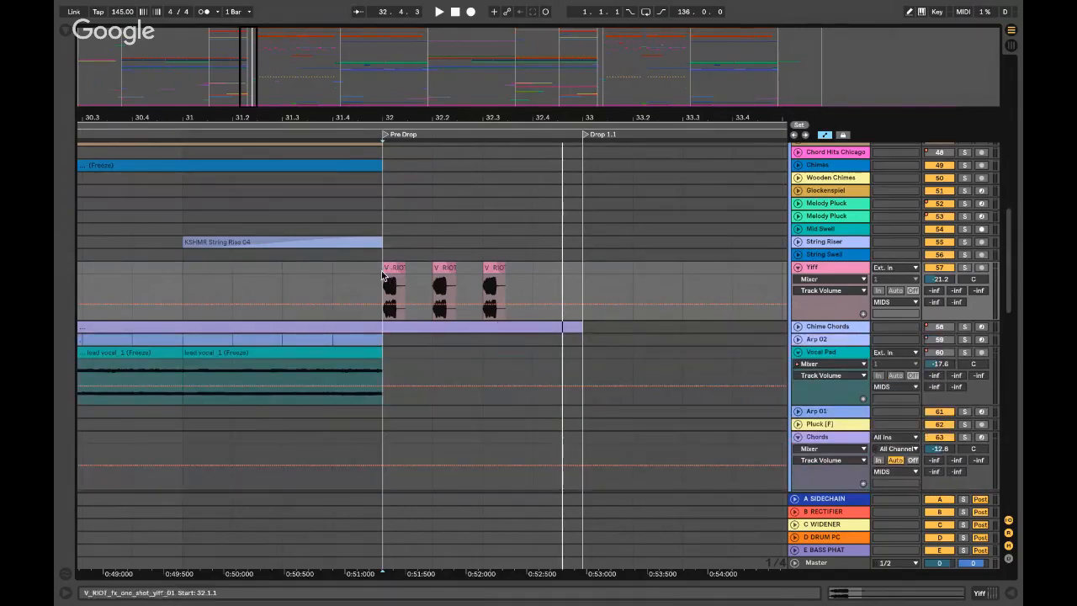
- Set the start at bar 32, collapse the MIDS lanes, and unfold Growl Down with its clip selected
{"action": "left_click", "coordinate": [382, 275]}
{"action": "key", "text": "minus"}
{"action": "key", "text": "minus"}
{"action": "scroll", "coordinate": [379, 270], "scroll_direction": "up", "scroll_amount": 10}
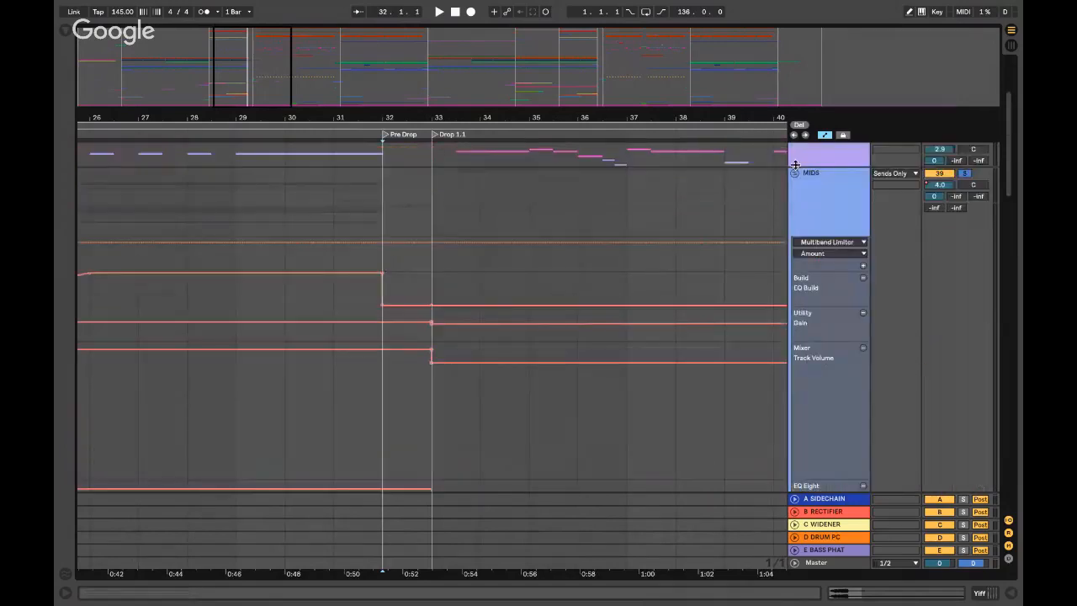
{"action": "left_click", "coordinate": [795, 174]}
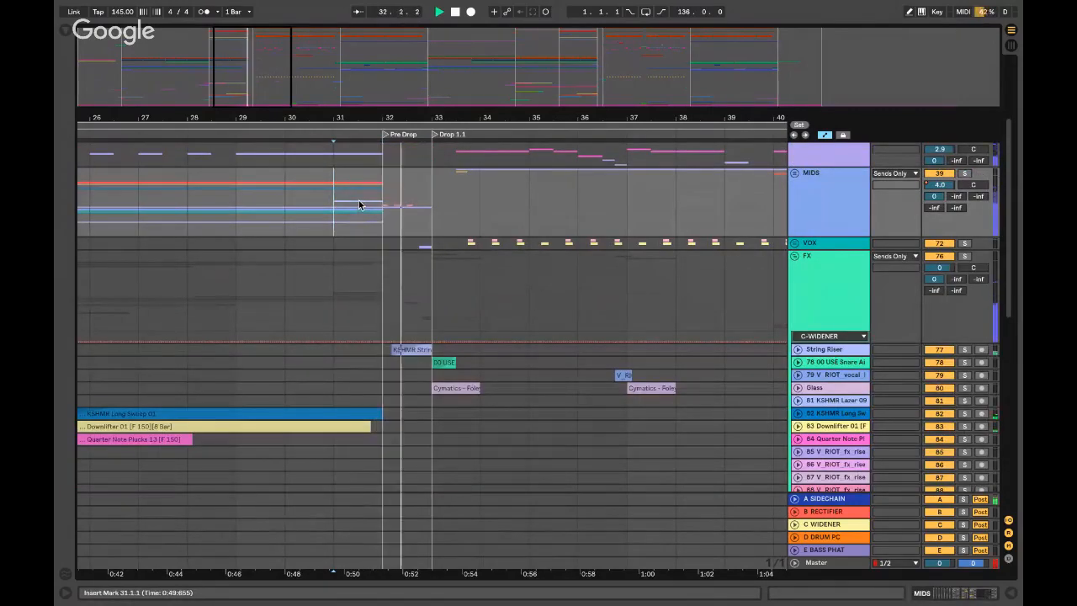
{"action": "scroll", "coordinate": [383, 294], "scroll_direction": "down", "scroll_amount": 10}
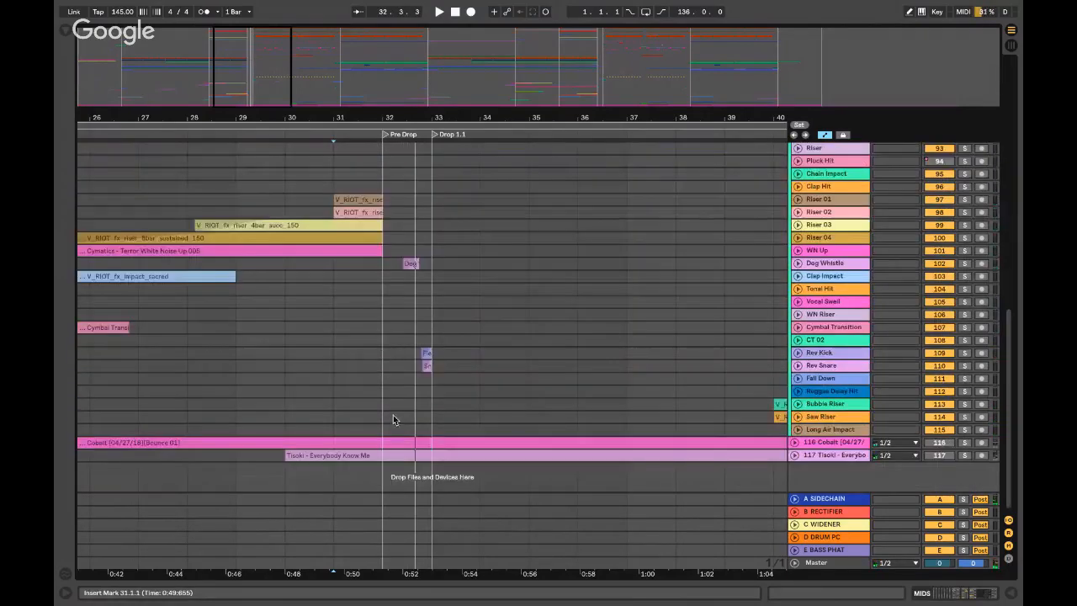
{"action": "scroll", "coordinate": [397, 334], "scroll_direction": "up", "scroll_amount": 6}
{"action": "left_click", "coordinate": [388, 286]}
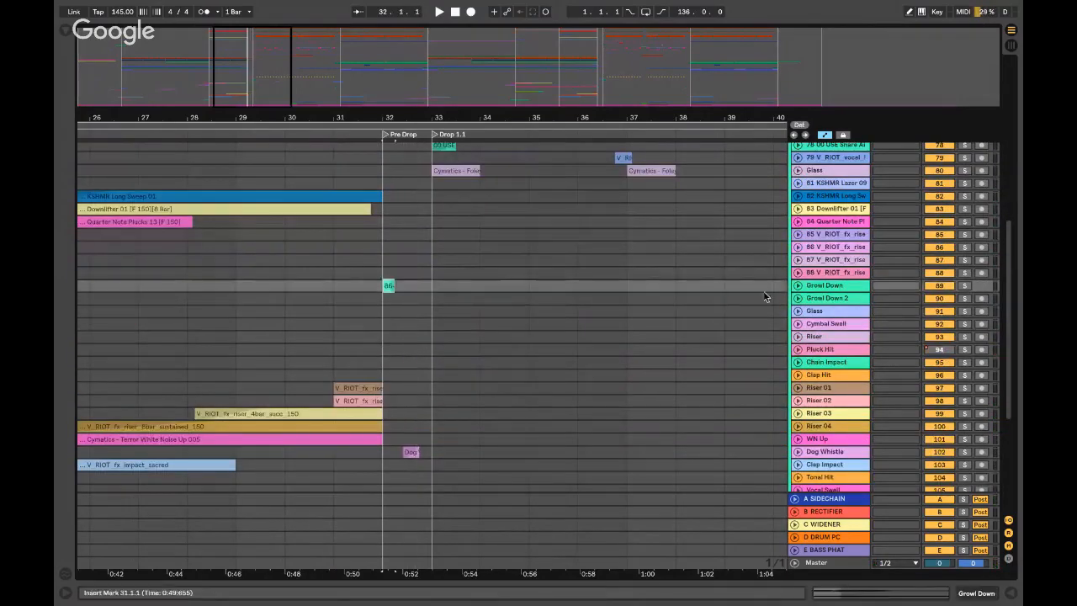
{"action": "left_click", "coordinate": [797, 286]}
- Solo the Growl Down track, play its clip from bar 32, then unsolo it
{"action": "left_click", "coordinate": [378, 286]}
{"action": "key", "text": "plus"}
{"action": "key", "text": "plus"}
{"action": "key", "text": "plus"}
{"action": "key", "text": "plus"}
{"action": "left_click", "coordinate": [421, 286]}
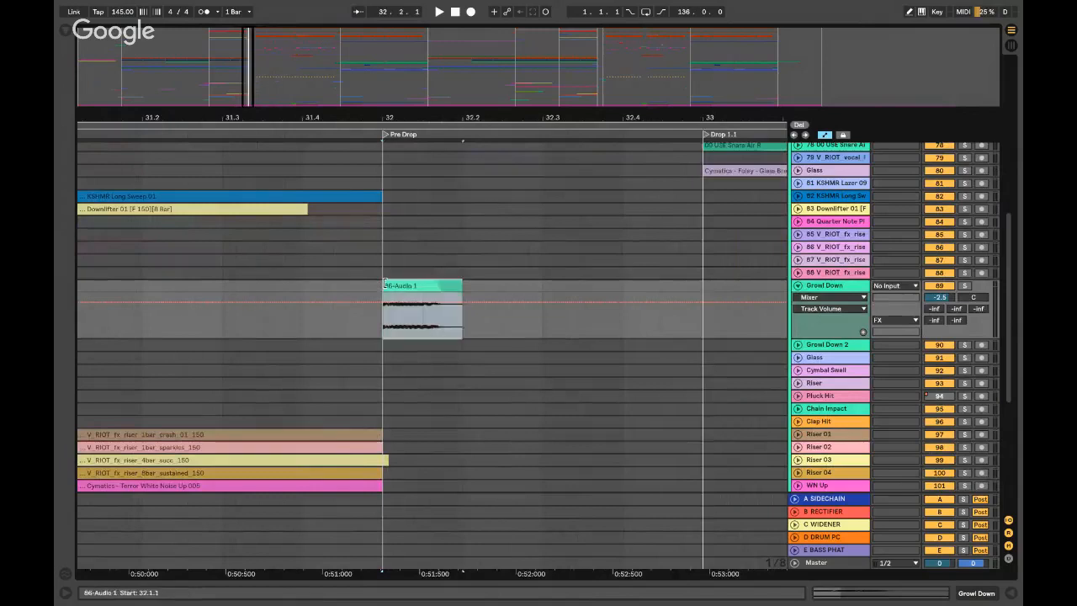
{"action": "left_click", "coordinate": [965, 286]}
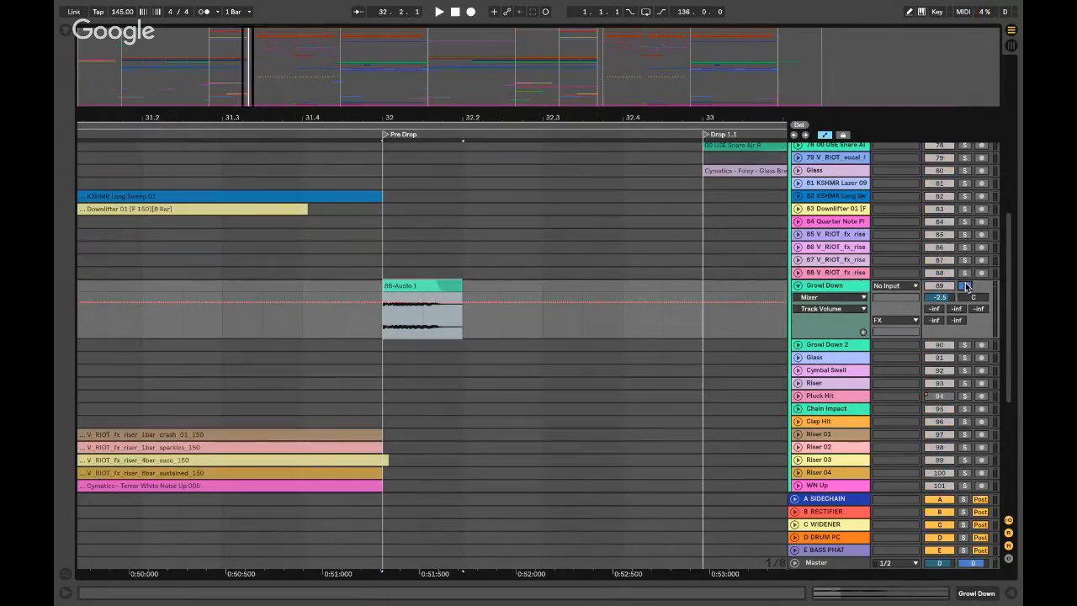
{"action": "key", "text": "space"}
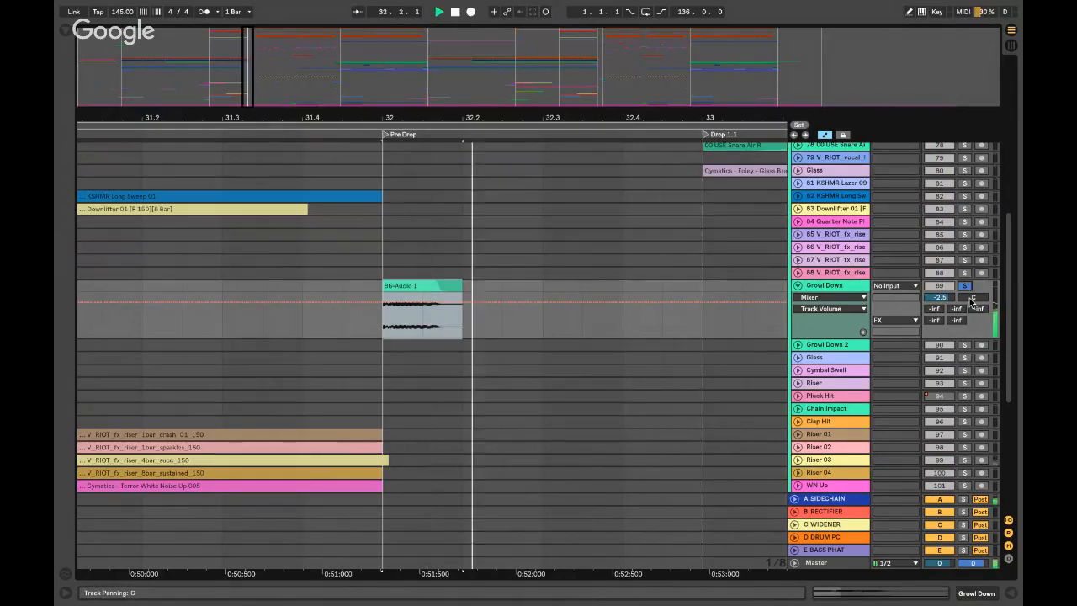
{"action": "key", "text": "space"}
{"action": "left_click", "coordinate": [964, 287]}
{"action": "key", "text": "space"}
{"action": "key", "text": "space"}
- Fold the Growl Down track and place the start point at bar 32 in the FX group
{"action": "left_click", "coordinate": [293, 295]}
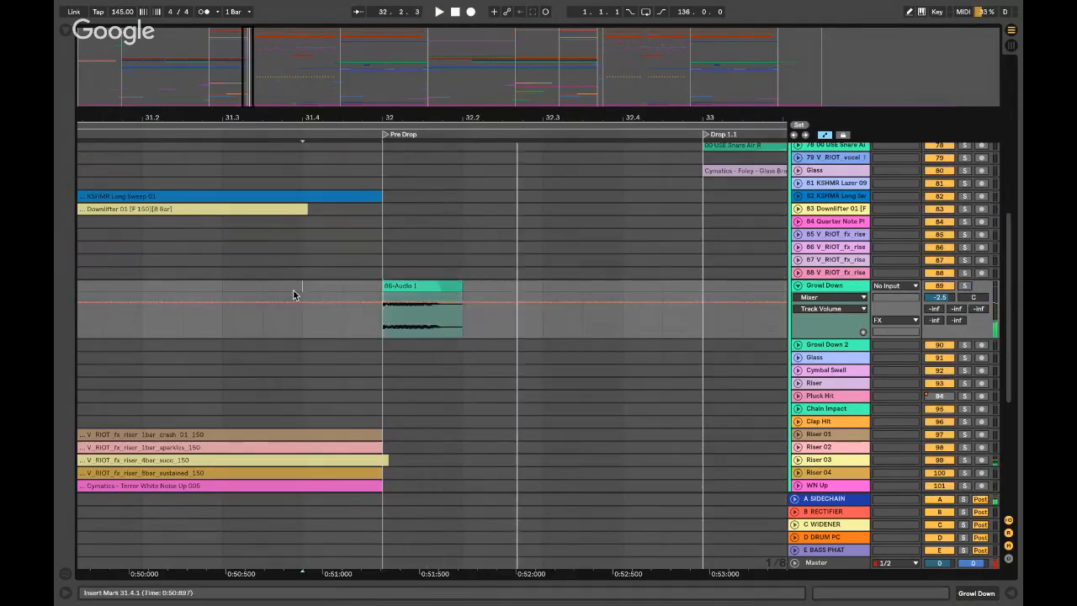
{"action": "key", "text": "minus"}
{"action": "key", "text": "minus"}
{"action": "key", "text": "minus"}
{"action": "left_click", "coordinate": [798, 286]}
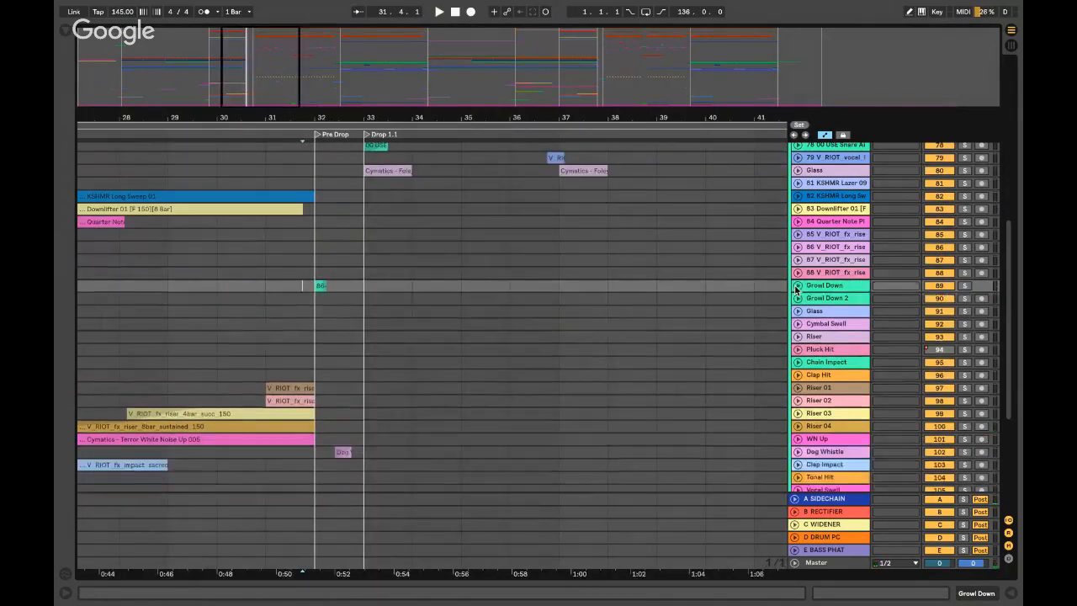
{"action": "scroll", "coordinate": [800, 289], "scroll_direction": "up", "scroll_amount": 5}
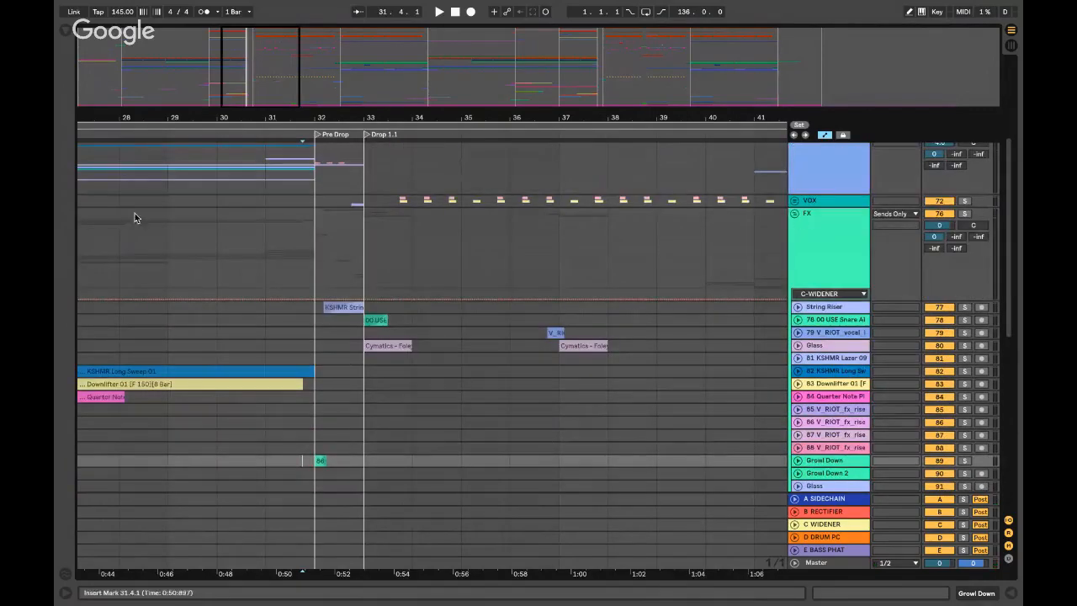
{"action": "left_click", "coordinate": [310, 217]}
{"action": "key", "text": "plus"}
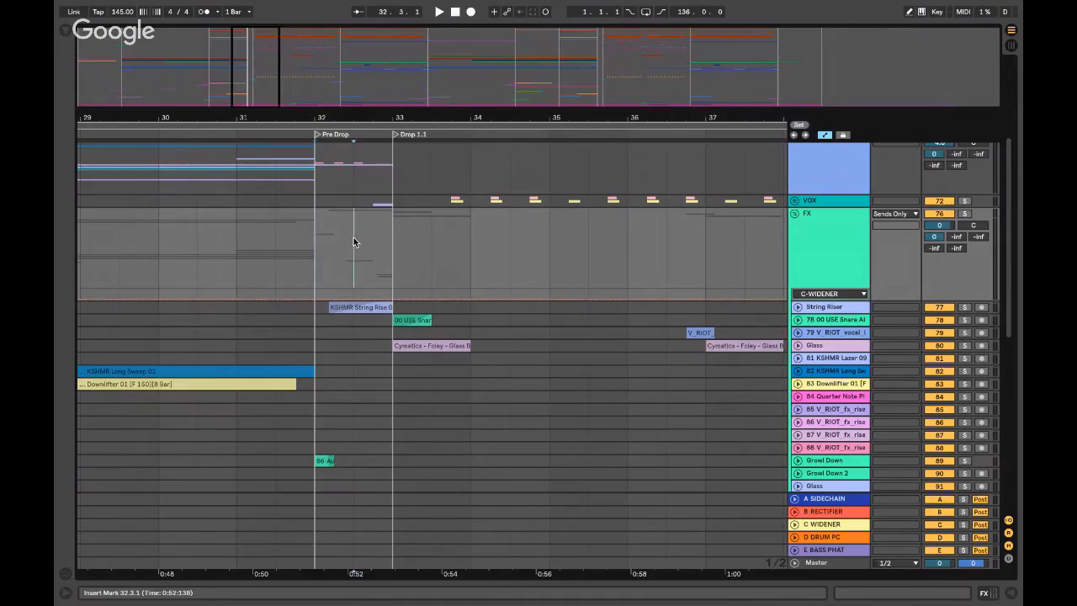
- Play from the Pre Drop while zooming in and folding then unfolding the FX group
{"action": "key", "text": "space"}
{"action": "key", "text": "plus"}
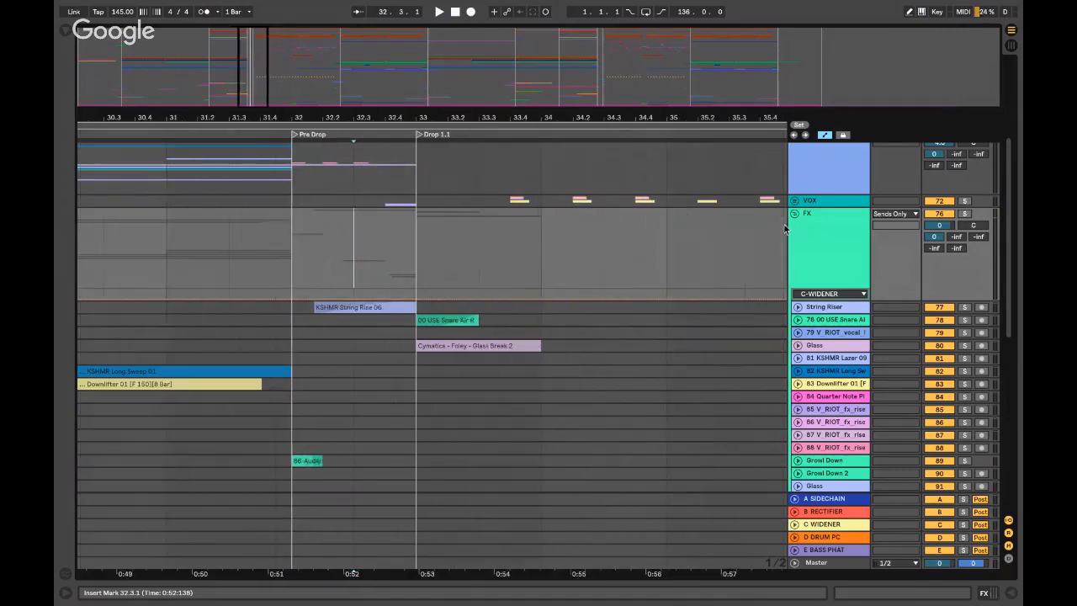
{"action": "left_click", "coordinate": [794, 213]}
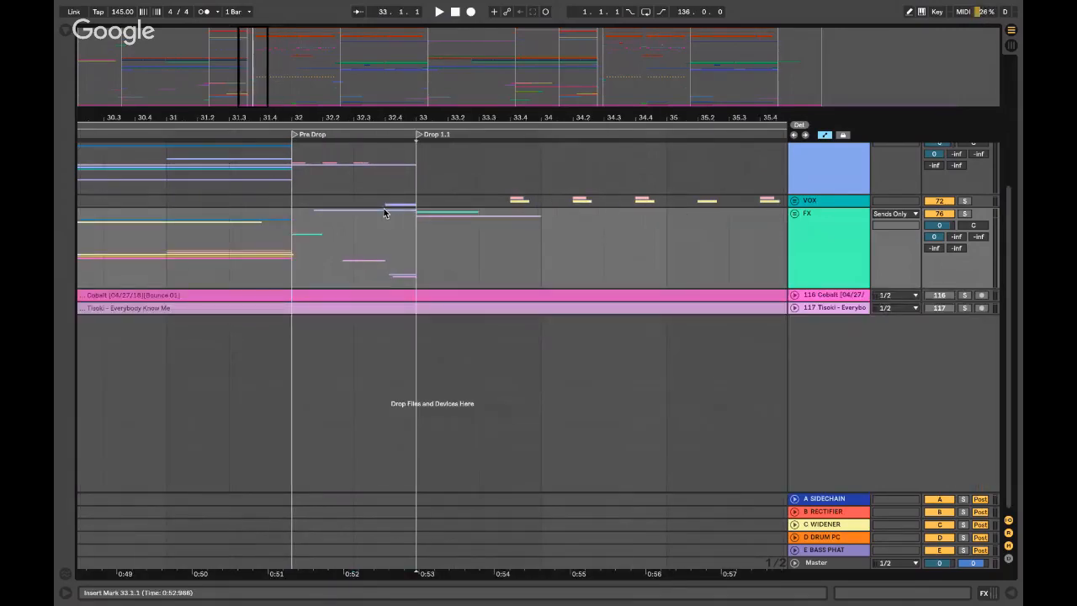
{"action": "left_click", "coordinate": [385, 214]}
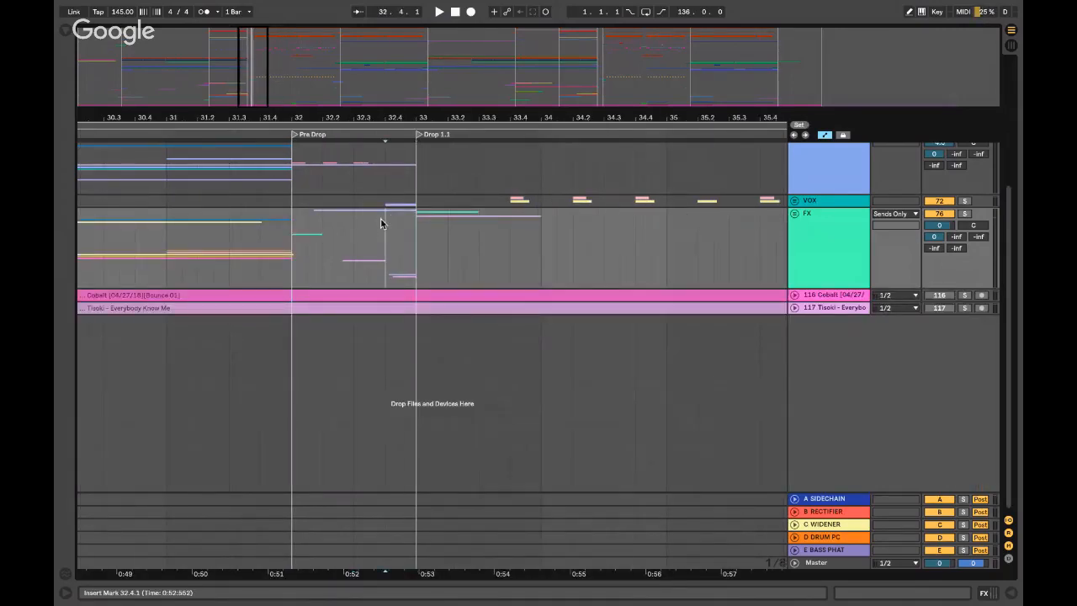
{"action": "left_click", "coordinate": [794, 213]}
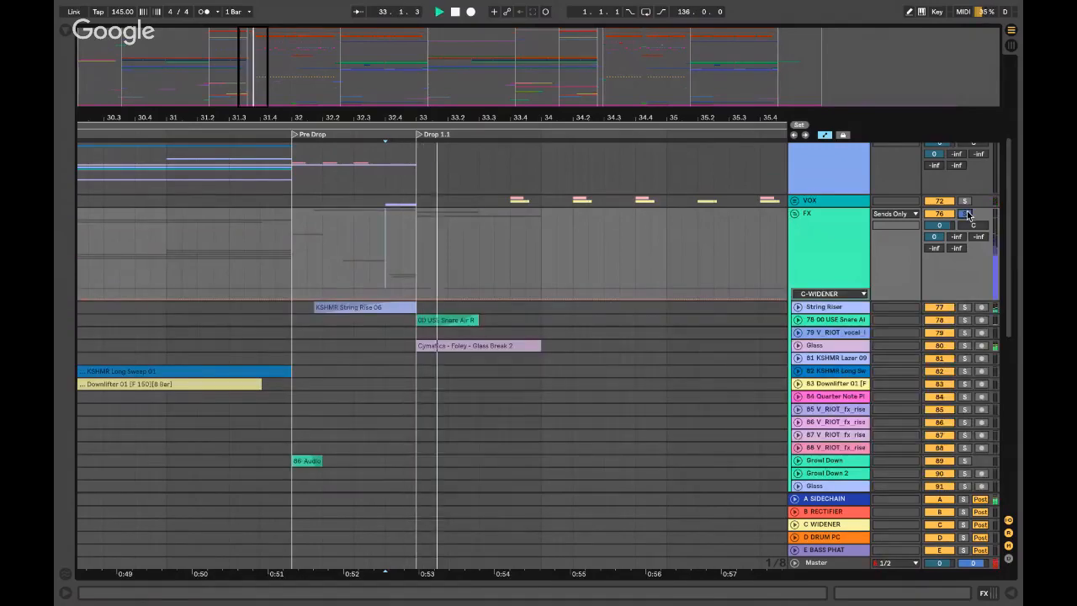
- Play the arrangement from bar 31 through the Pre Drop, then stop and zoom out
{"action": "left_click", "coordinate": [328, 257]}
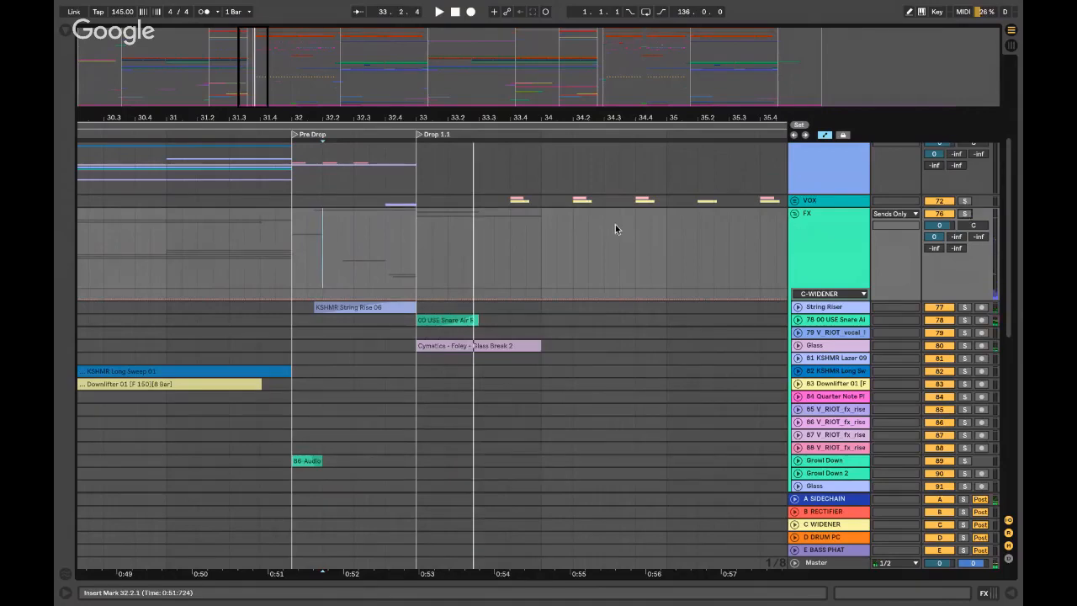
{"action": "scroll", "coordinate": [378, 263], "scroll_direction": "left", "scroll_amount": 2}
{"action": "scroll", "coordinate": [378, 262], "scroll_direction": "down", "scroll_amount": 5}
{"action": "scroll", "coordinate": [378, 264], "scroll_direction": "left", "scroll_amount": 8}
{"action": "scroll", "coordinate": [378, 265], "scroll_direction": "down", "scroll_amount": 2}
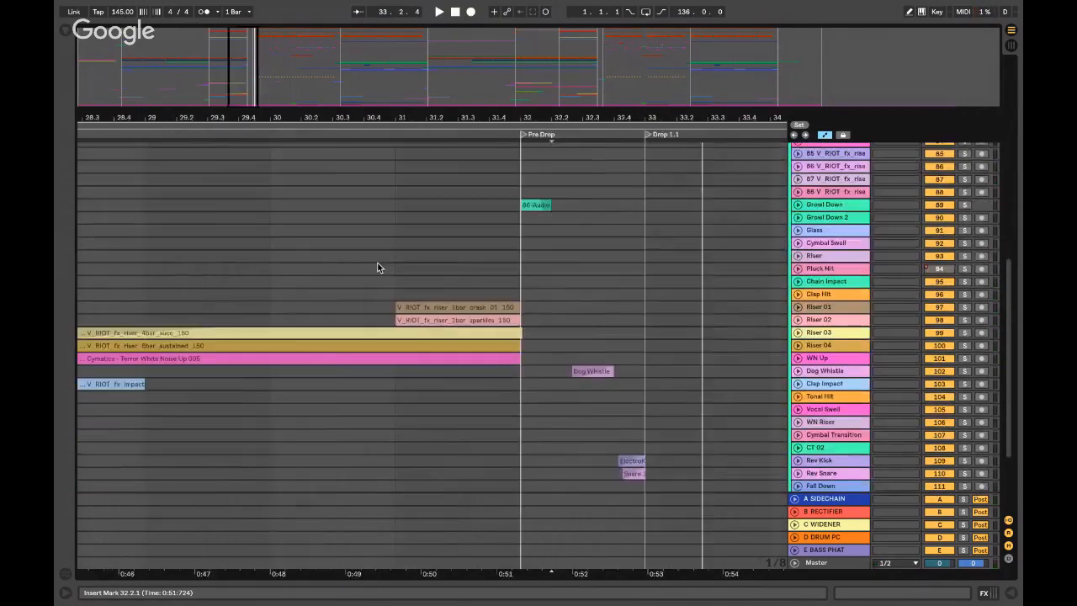
{"action": "scroll", "coordinate": [420, 264], "scroll_direction": "left", "scroll_amount": 3}
{"action": "left_click", "coordinate": [463, 268]}
{"action": "scroll", "coordinate": [944, 223], "scroll_direction": "up", "scroll_amount": 15}
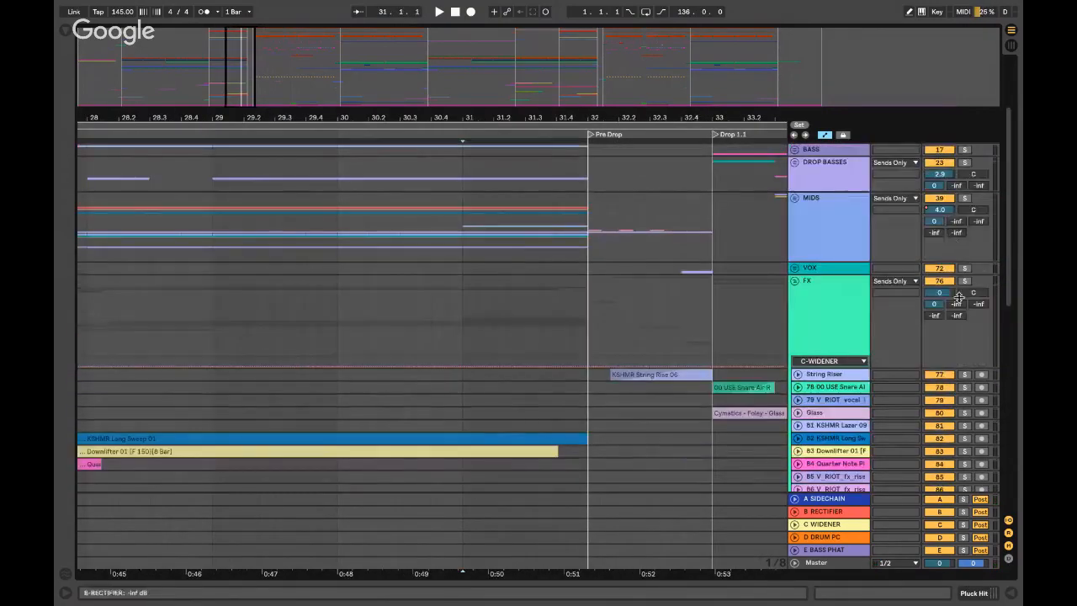
{"action": "key", "text": "space"}
{"action": "scroll", "coordinate": [480, 325], "scroll_direction": "down", "scroll_amount": 8}
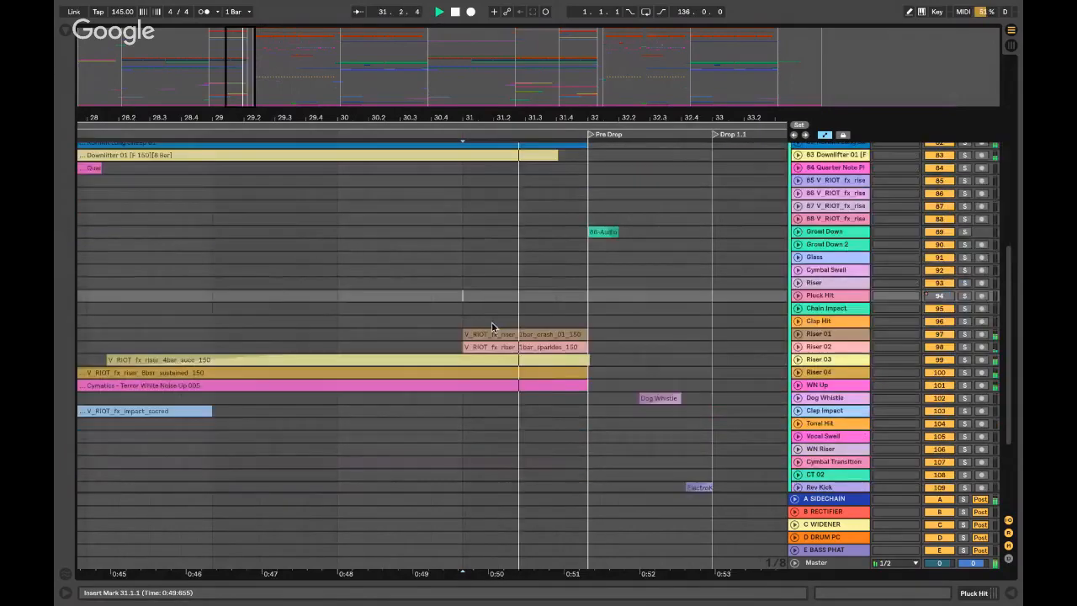
{"action": "key", "text": "space"}
{"action": "key", "text": "minus"}
{"action": "key", "text": "minus"}
{"action": "scroll", "coordinate": [482, 325], "scroll_direction": "up", "scroll_amount": 1}
{"action": "scroll", "coordinate": [483, 325], "scroll_direction": "left", "scroll_amount": 5}
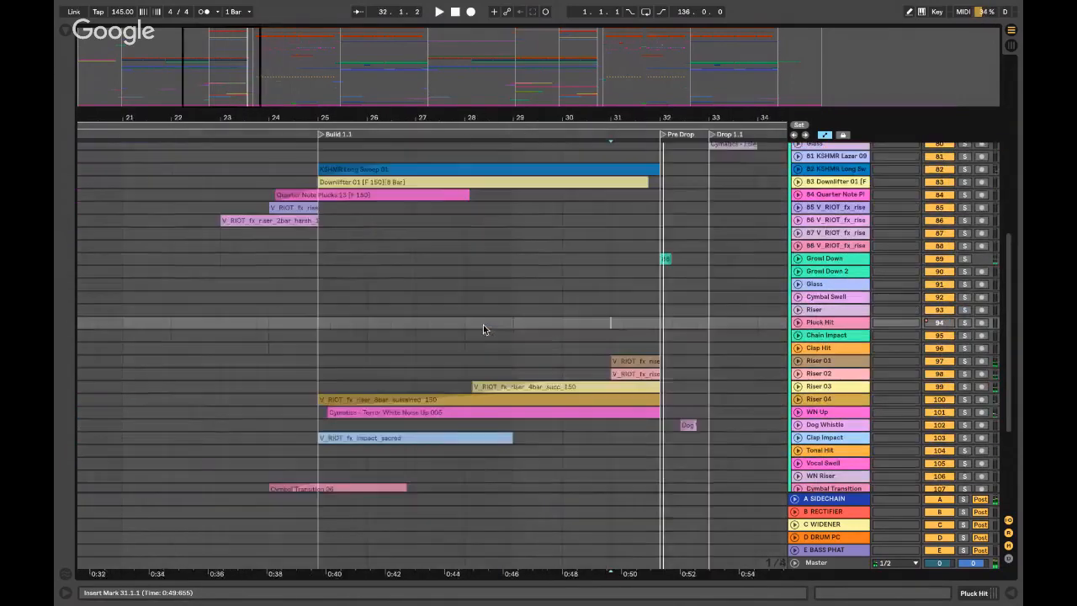
- Solo the FX group and play it from bar 7
{"action": "left_click", "coordinate": [350, 193]}
{"action": "scroll", "coordinate": [350, 194], "scroll_direction": "left", "scroll_amount": 16}
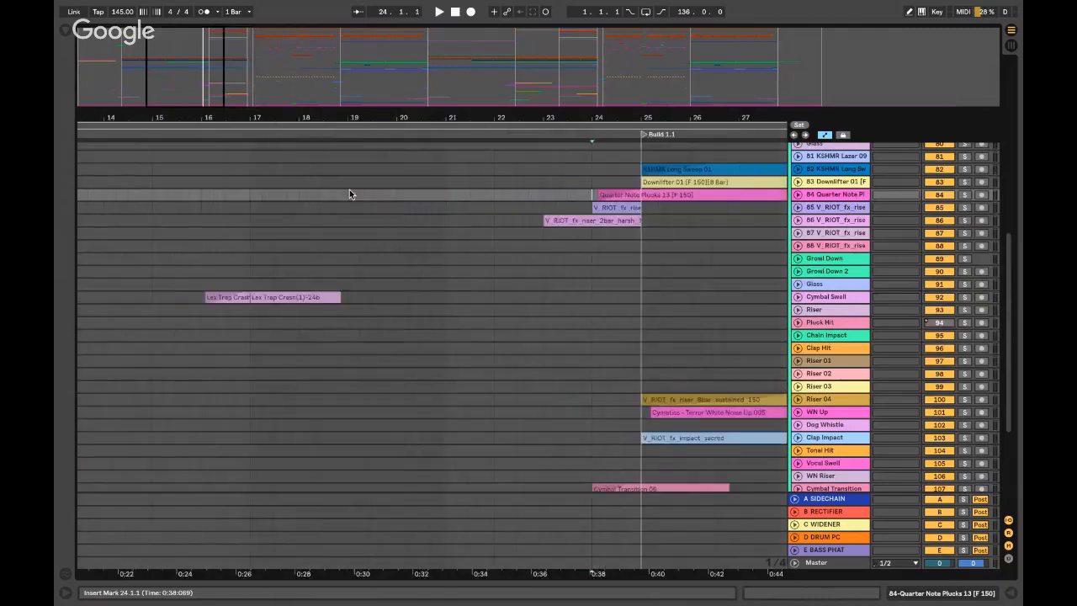
{"action": "scroll", "coordinate": [350, 194], "scroll_direction": "up", "scroll_amount": 2}
{"action": "scroll", "coordinate": [352, 194], "scroll_direction": "left", "scroll_amount": 1}
{"action": "left_click", "coordinate": [422, 200]}
{"action": "key", "text": "minus"}
{"action": "key", "text": "minus"}
{"action": "key", "text": "minus"}
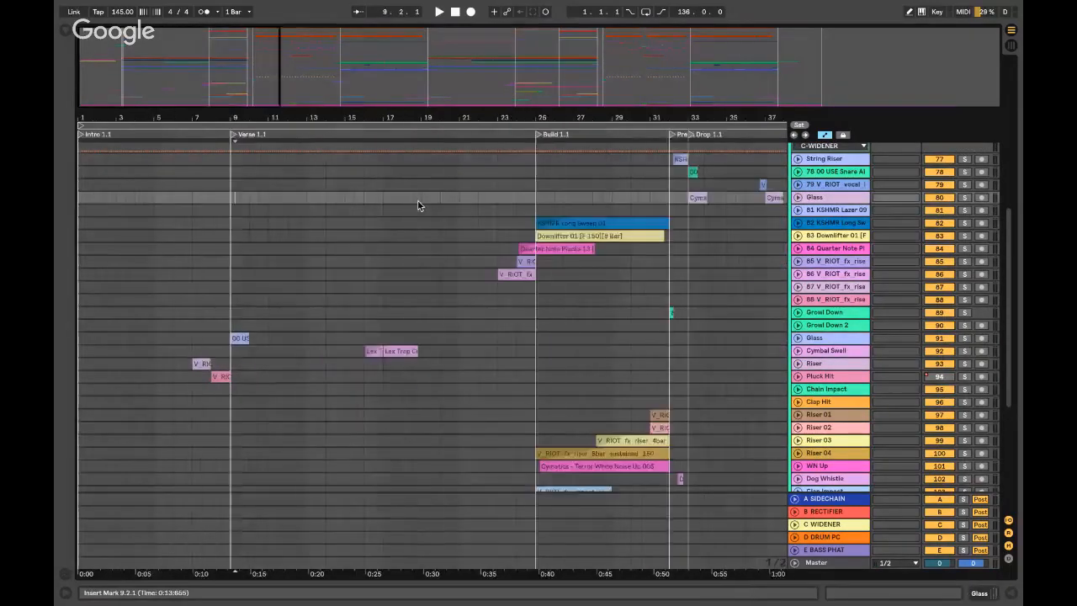
{"action": "key", "text": "plus"}
{"action": "key", "text": "plus"}
{"action": "key", "text": "plus"}
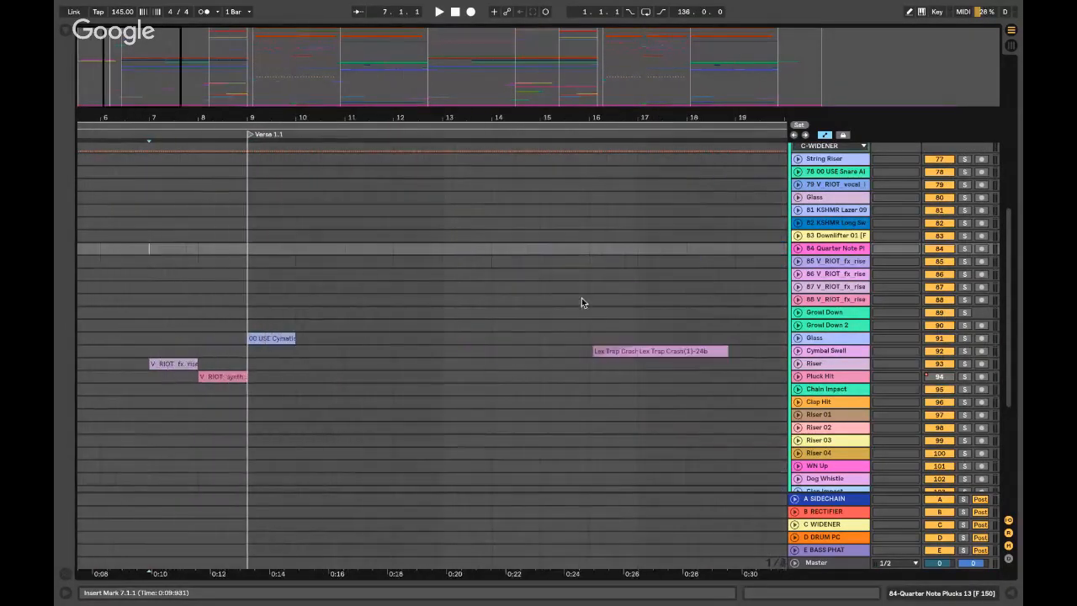
{"action": "scroll", "coordinate": [1008, 228], "scroll_direction": "up", "scroll_amount": 4}
{"action": "left_click", "coordinate": [964, 241]}
{"action": "left_click", "coordinate": [158, 295]}
{"action": "key", "text": "space"}
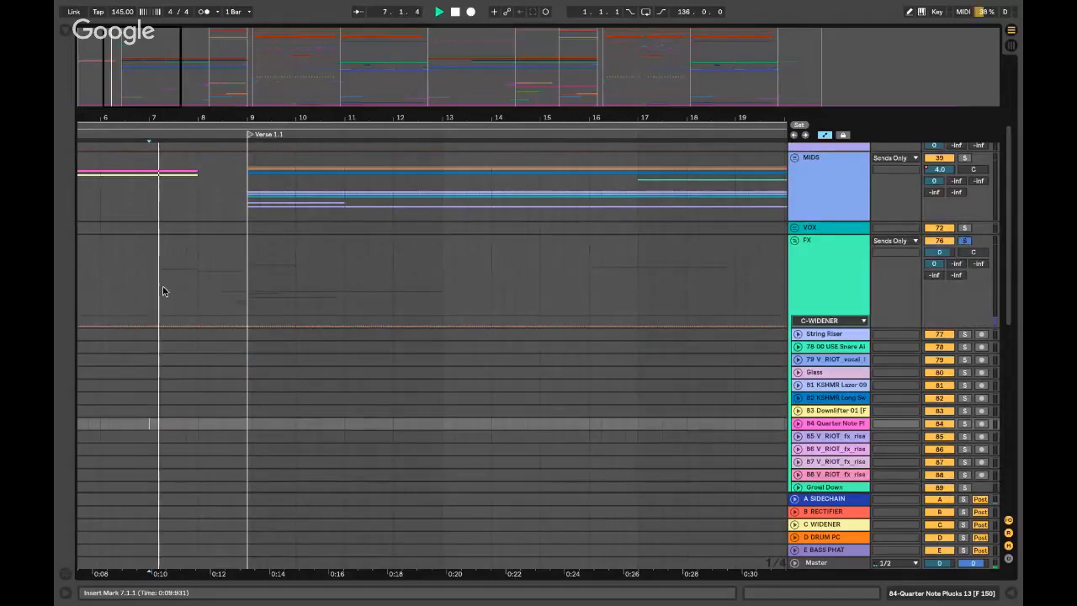
{"action": "scroll", "coordinate": [163, 291], "scroll_direction": "down", "scroll_amount": 5}
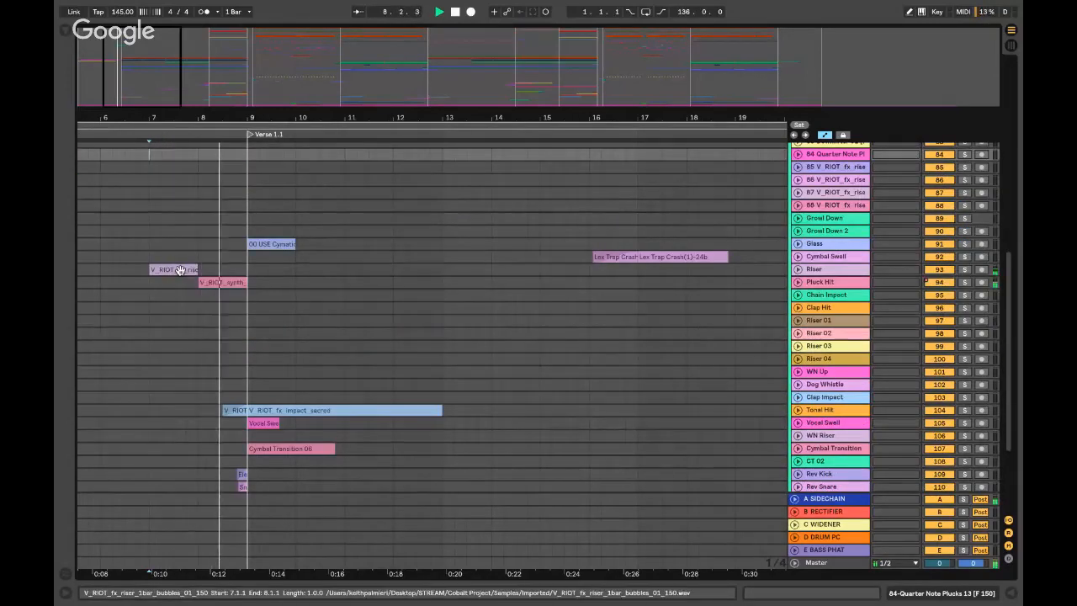
{"action": "left_click", "coordinate": [182, 252]}
{"action": "key", "text": "space"}
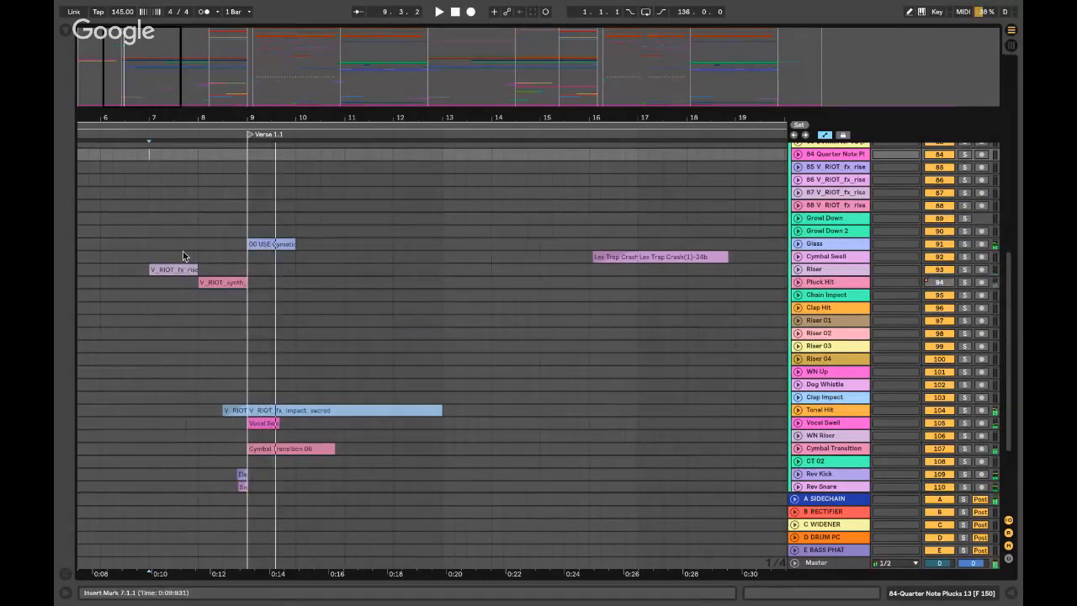
- Select the CYM/HIGH PERCS track at bar 8.3 and scroll through the arrangement
{"action": "scroll", "coordinate": [185, 252], "scroll_direction": "up", "scroll_amount": 8}
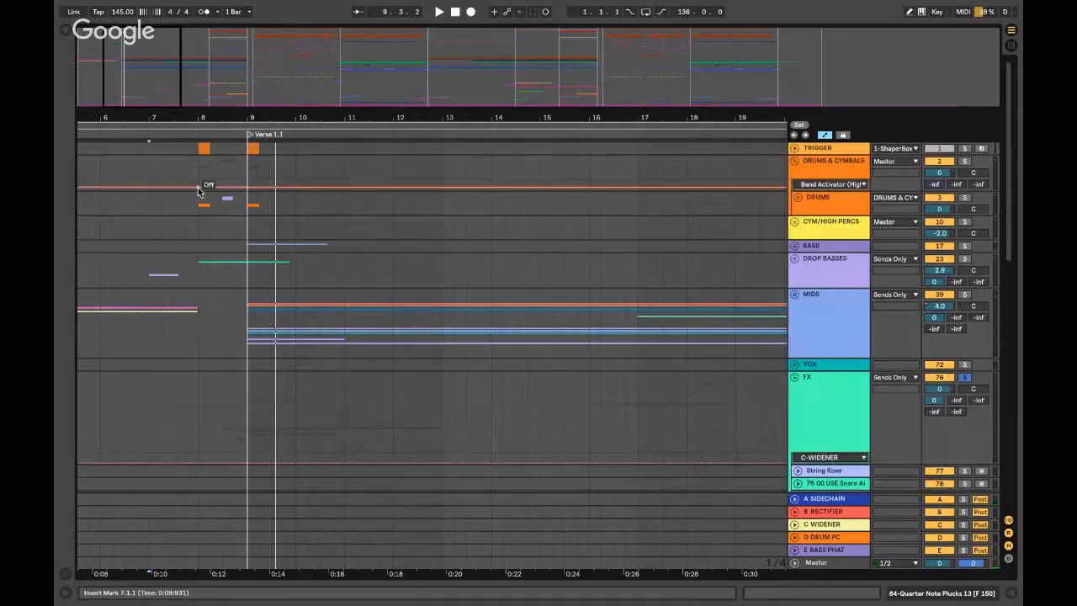
{"action": "left_click", "coordinate": [226, 225]}
{"action": "left_click", "coordinate": [227, 222]}
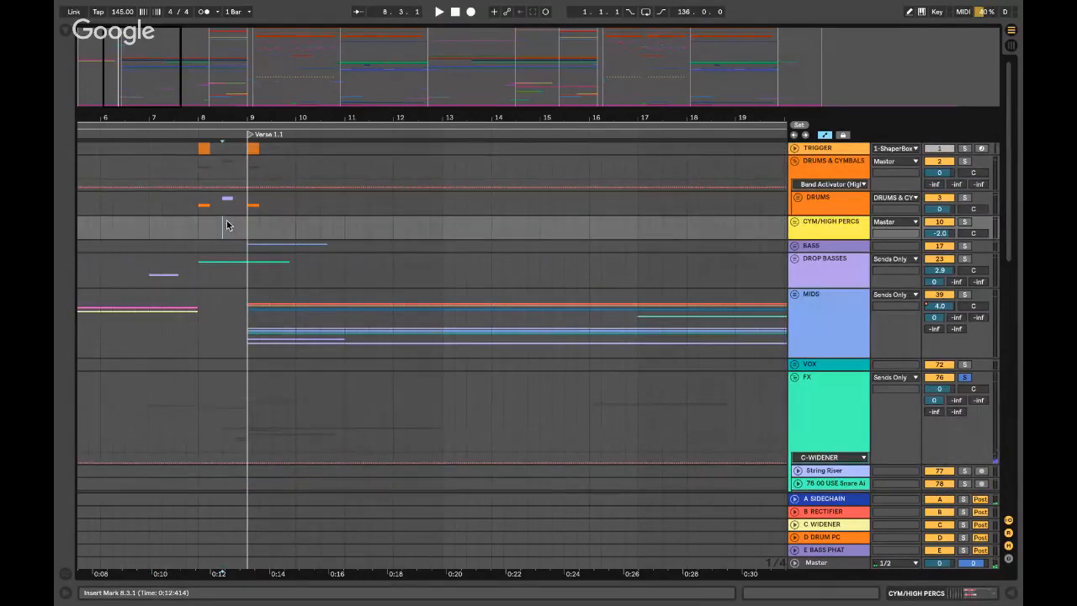
{"action": "scroll", "coordinate": [212, 224], "scroll_direction": "down", "scroll_amount": 2}
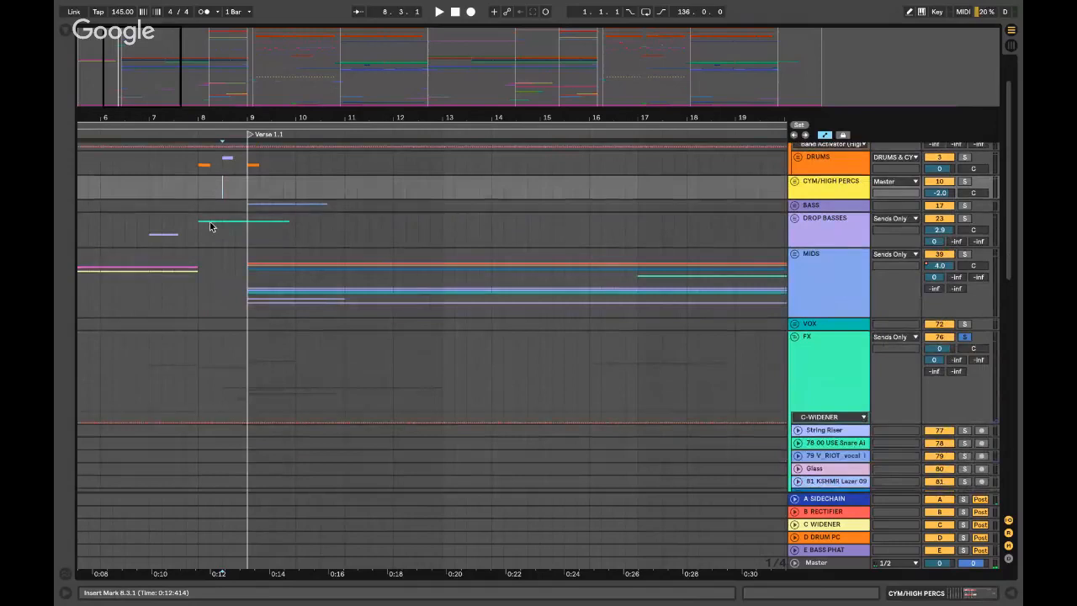
{"action": "scroll", "coordinate": [211, 225], "scroll_direction": "up", "scroll_amount": 2}
{"action": "scroll", "coordinate": [209, 223], "scroll_direction": "down", "scroll_amount": 10}
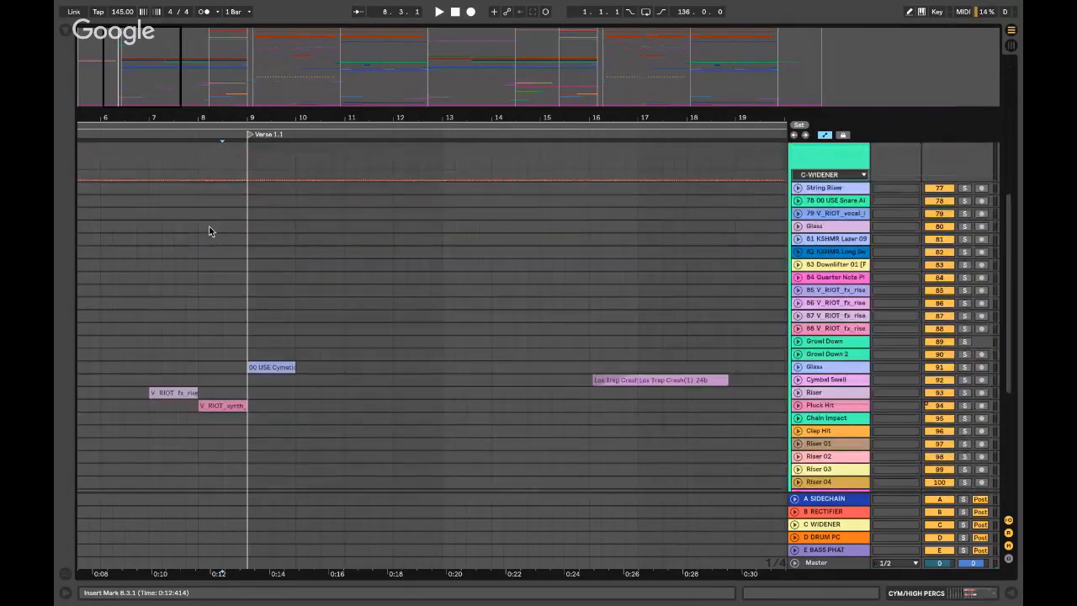
{"action": "scroll", "coordinate": [418, 284], "scroll_direction": "down", "scroll_amount": 2}
{"action": "scroll", "coordinate": [418, 285], "scroll_direction": "right", "scroll_amount": 2}
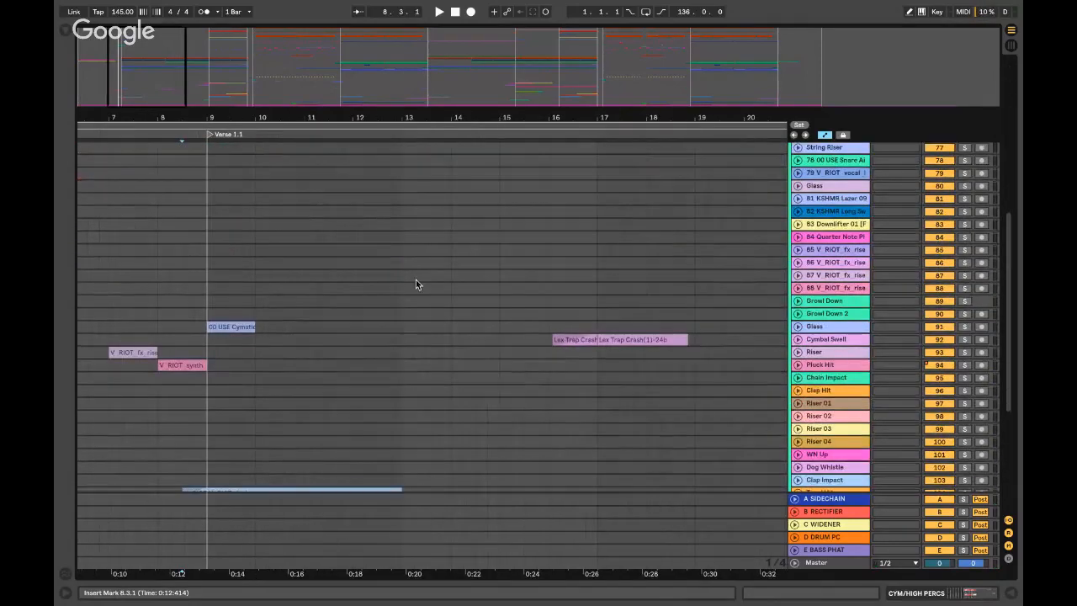
{"action": "scroll", "coordinate": [407, 287], "scroll_direction": "right", "scroll_amount": 10}
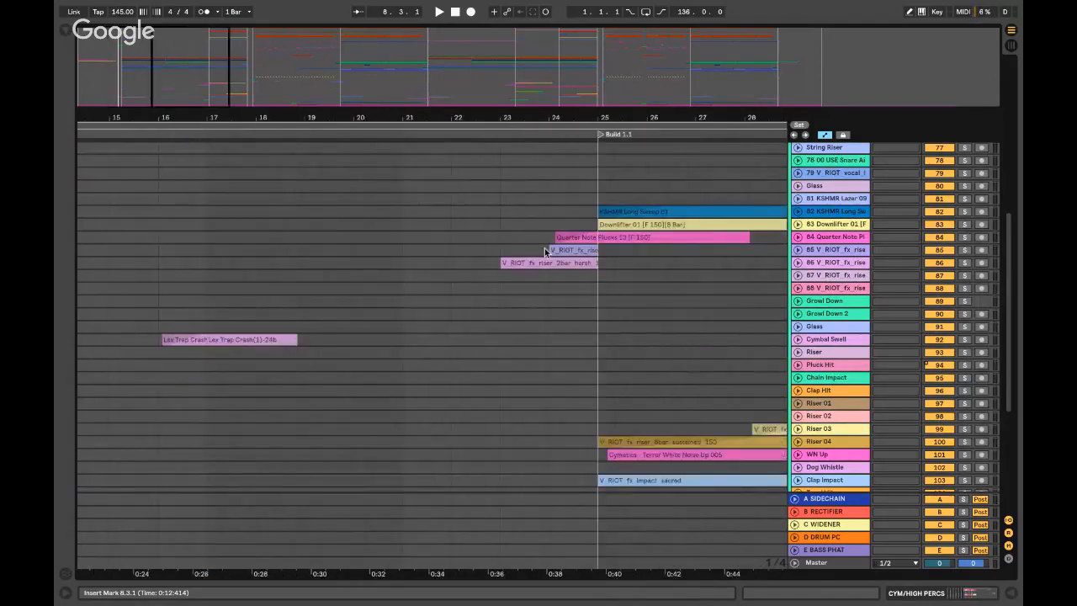
- Select the Quarter Note Plucks track and play from bar 24 into the Build
{"action": "left_click", "coordinate": [499, 218]}
{"action": "scroll", "coordinate": [621, 238], "scroll_direction": "up", "scroll_amount": 6}
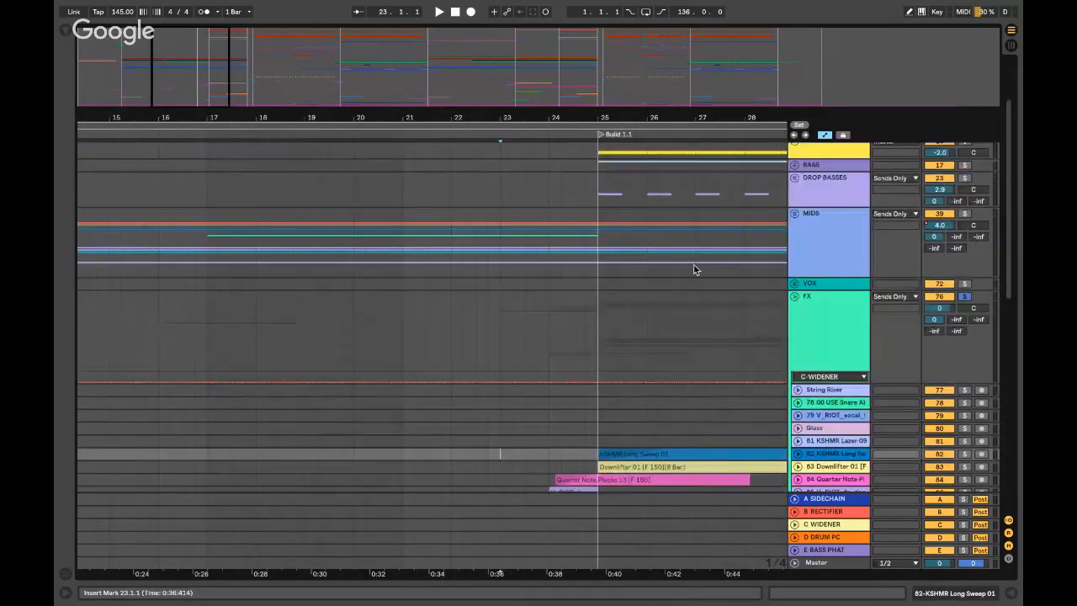
{"action": "scroll", "coordinate": [812, 319], "scroll_direction": "down", "scroll_amount": 6}
{"action": "scroll", "coordinate": [813, 317], "scroll_direction": "down", "scroll_amount": 4}
{"action": "scroll", "coordinate": [814, 317], "scroll_direction": "up", "scroll_amount": 5}
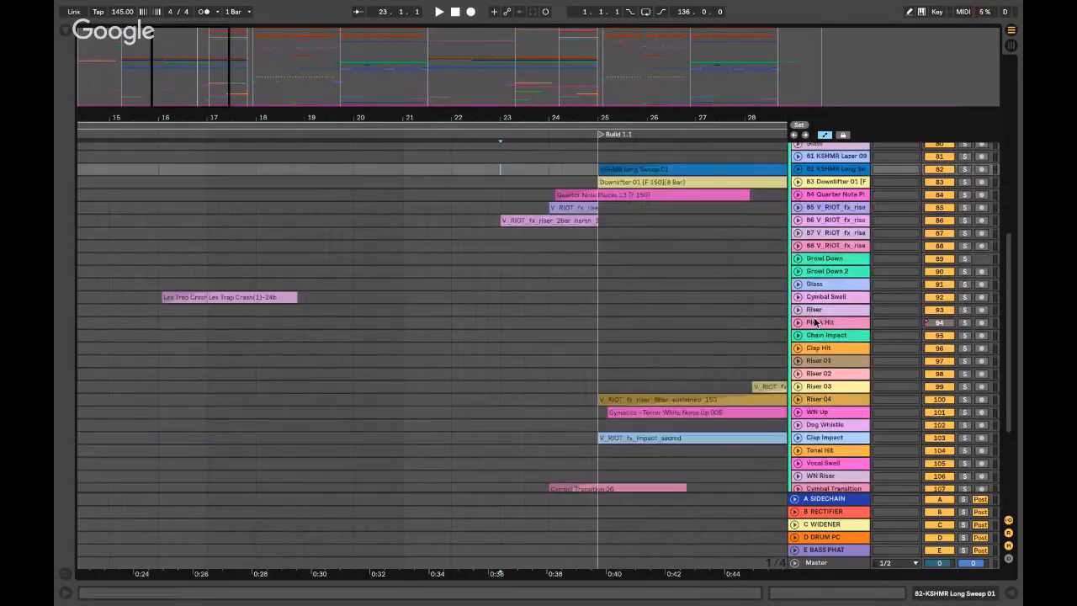
{"action": "left_click", "coordinate": [822, 275]}
{"action": "scroll", "coordinate": [824, 269], "scroll_direction": "up", "scroll_amount": 3}
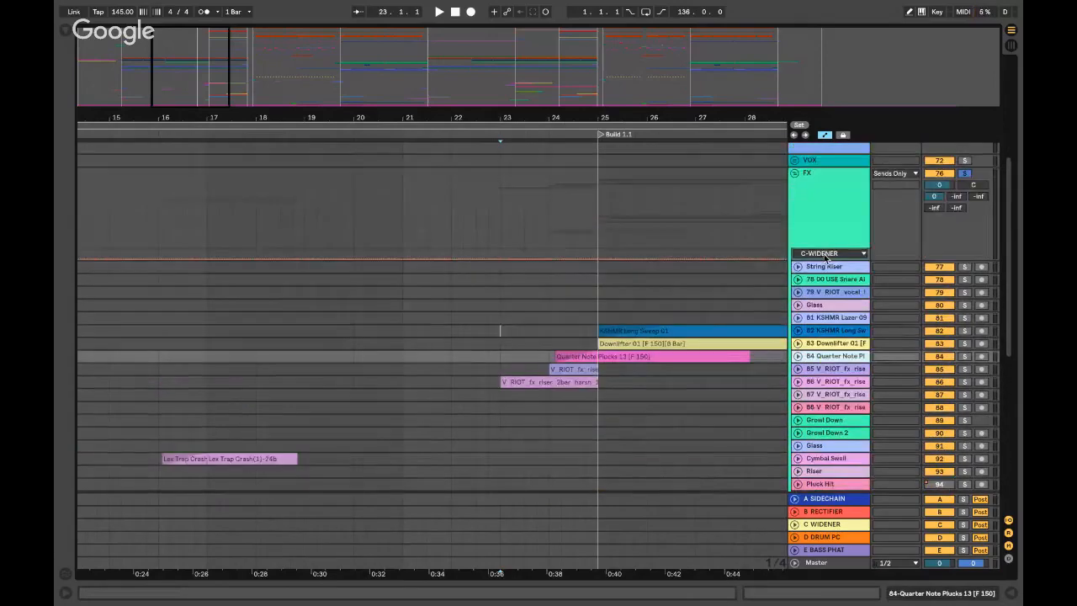
{"action": "scroll", "coordinate": [825, 265], "scroll_direction": "down", "scroll_amount": 6}
{"action": "scroll", "coordinate": [824, 265], "scroll_direction": "up", "scroll_amount": 7}
{"action": "left_click", "coordinate": [549, 236]}
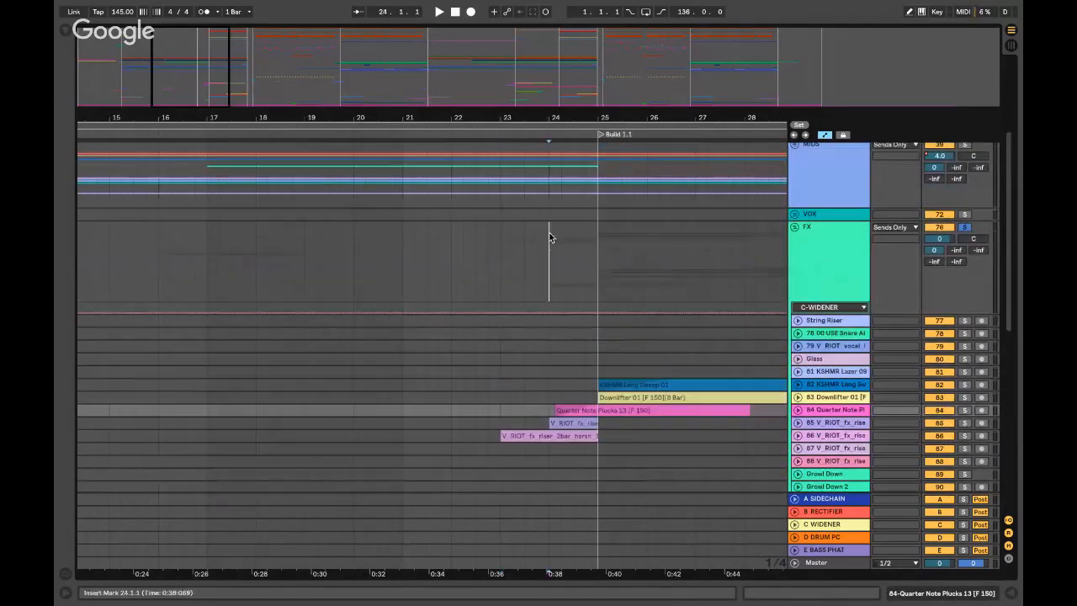
{"action": "key", "text": "space"}
{"action": "scroll", "coordinate": [548, 235], "scroll_direction": "down", "scroll_amount": 3}
{"action": "scroll", "coordinate": [549, 236], "scroll_direction": "right", "scroll_amount": 3}
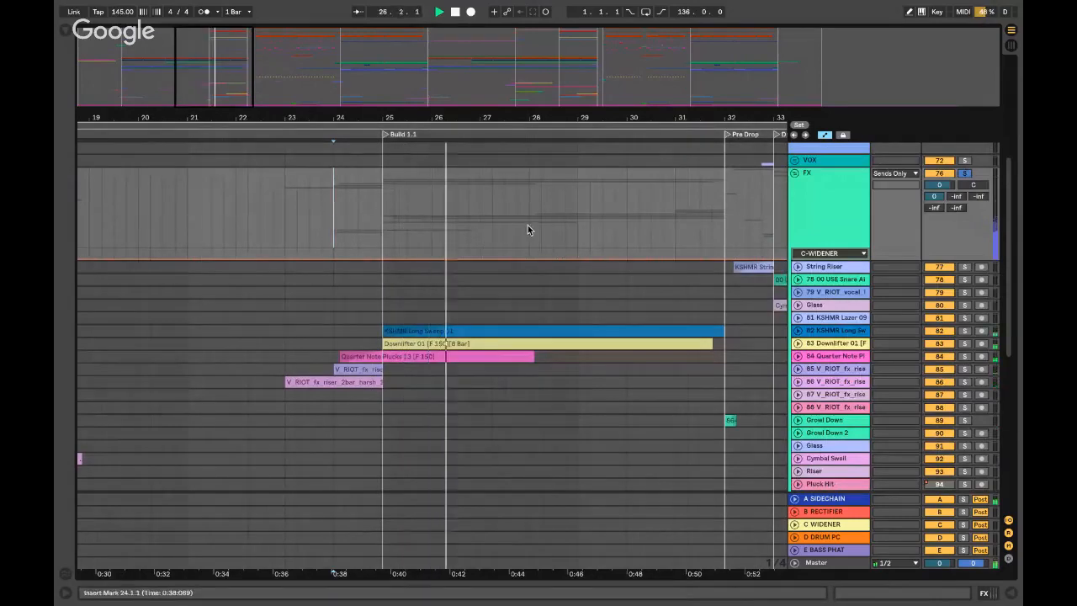
- Set the play position at bar 31, reopen the FX group, and stop playback
{"action": "scroll", "coordinate": [527, 224], "scroll_direction": "right", "scroll_amount": 3}
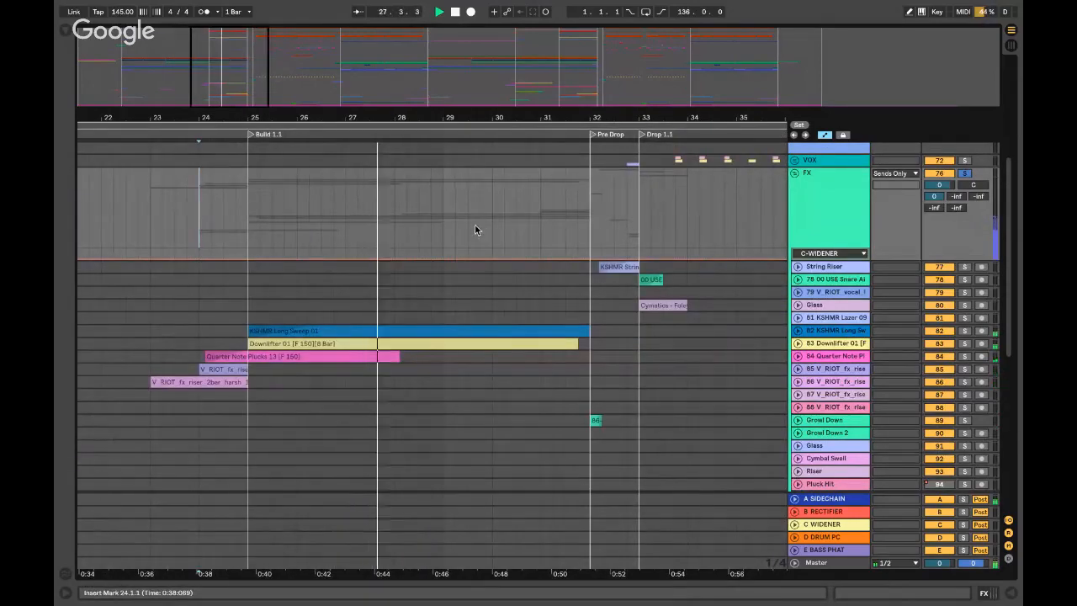
{"action": "scroll", "coordinate": [471, 221], "scroll_direction": "down", "scroll_amount": 5}
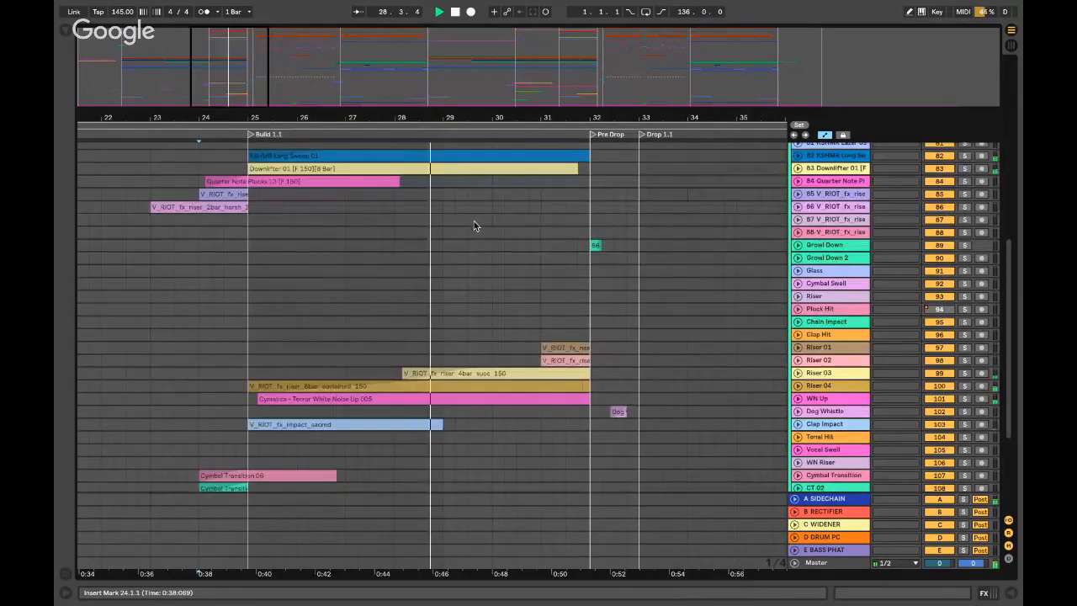
{"action": "scroll", "coordinate": [479, 222], "scroll_direction": "right", "scroll_amount": 3}
{"action": "scroll", "coordinate": [443, 213], "scroll_direction": "up", "scroll_amount": 5}
{"action": "left_click", "coordinate": [381, 182]}
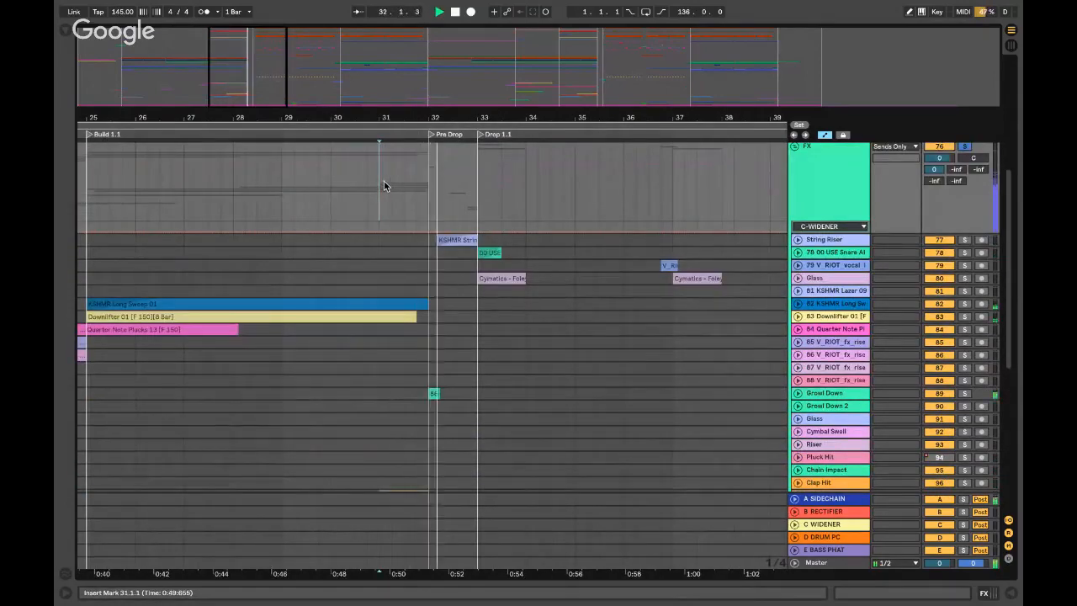
{"action": "scroll", "coordinate": [783, 176], "scroll_direction": "up", "scroll_amount": 1}
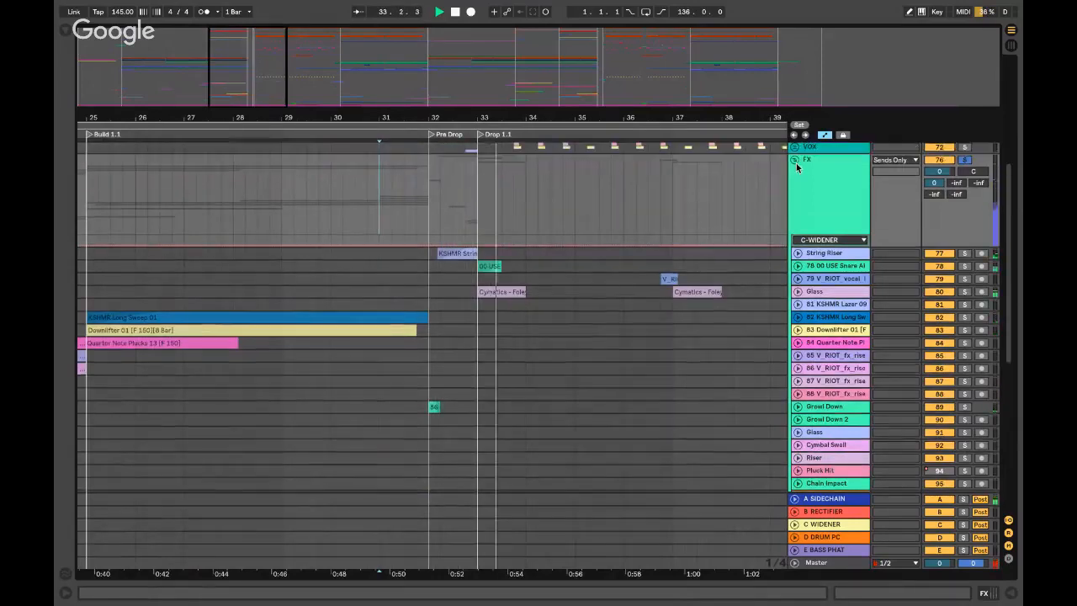
{"action": "left_click", "coordinate": [794, 159]}
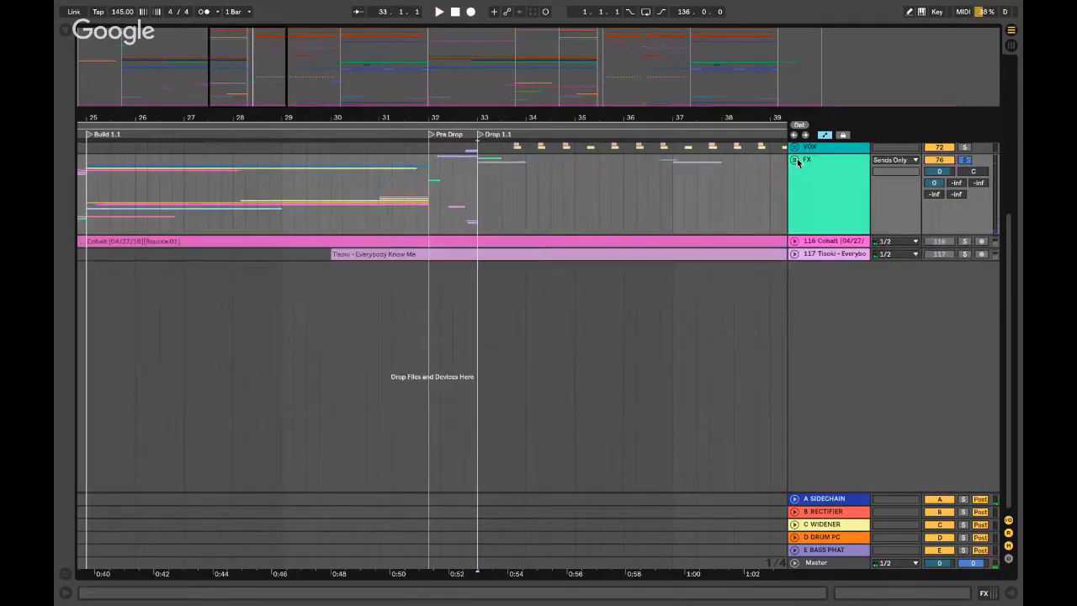
{"action": "left_click", "coordinate": [794, 159]}
{"action": "key", "text": "space"}
{"action": "scroll", "coordinate": [829, 227], "scroll_direction": "down", "scroll_amount": 3}
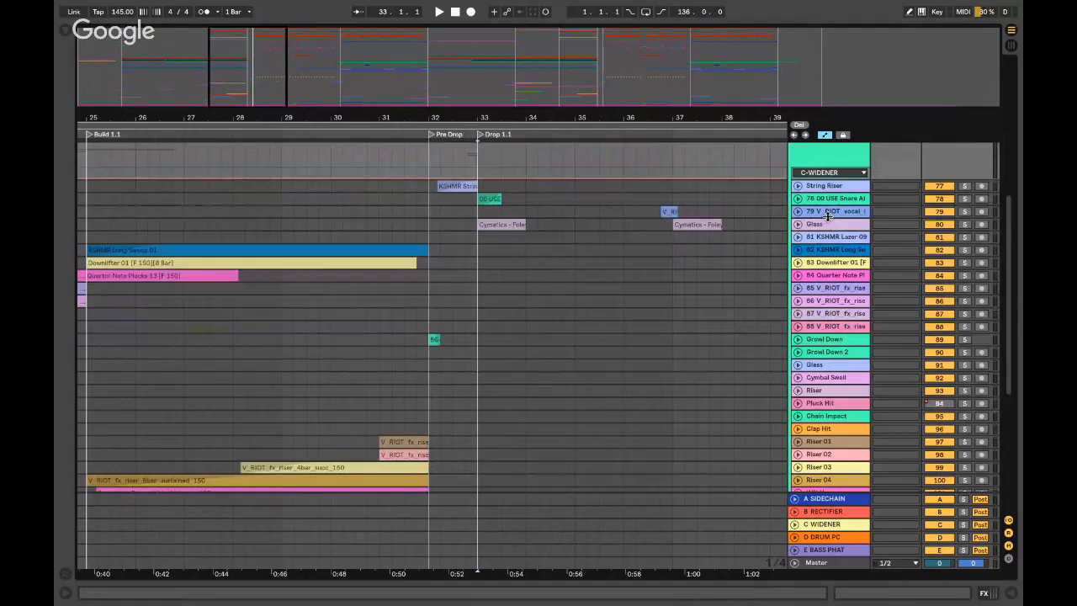
- Select the Glass track and play from the drop at bar 33, then fold FX
{"action": "left_click", "coordinate": [964, 228]}
{"action": "key", "text": "space"}
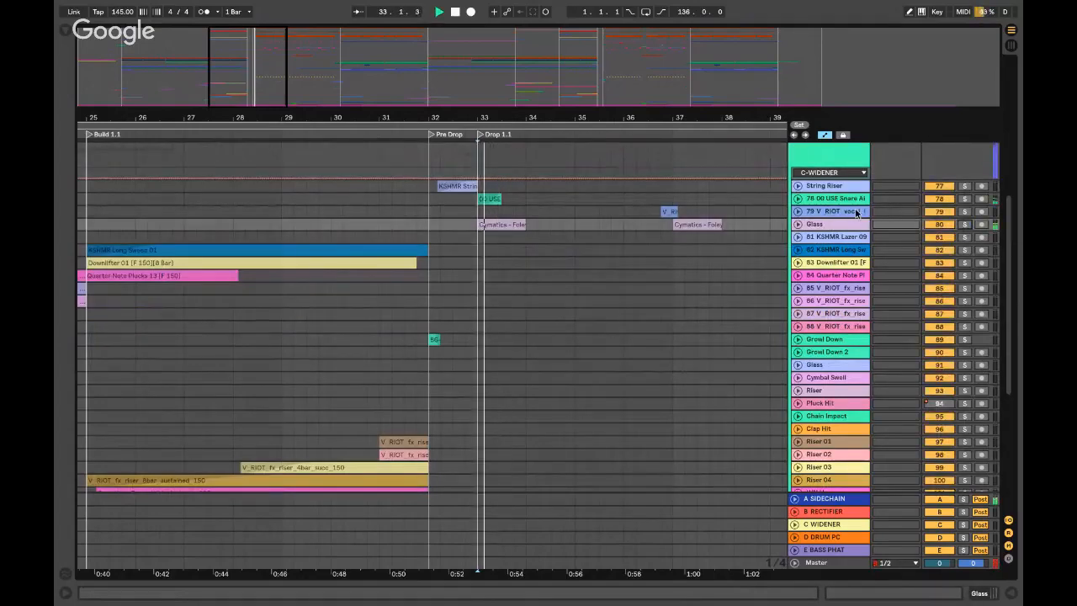
{"action": "scroll", "coordinate": [794, 286], "scroll_direction": "up", "scroll_amount": 3}
{"action": "key", "text": "space"}
{"action": "left_click", "coordinate": [794, 282]}
{"action": "scroll", "coordinate": [796, 252], "scroll_direction": "up", "scroll_amount": 3}
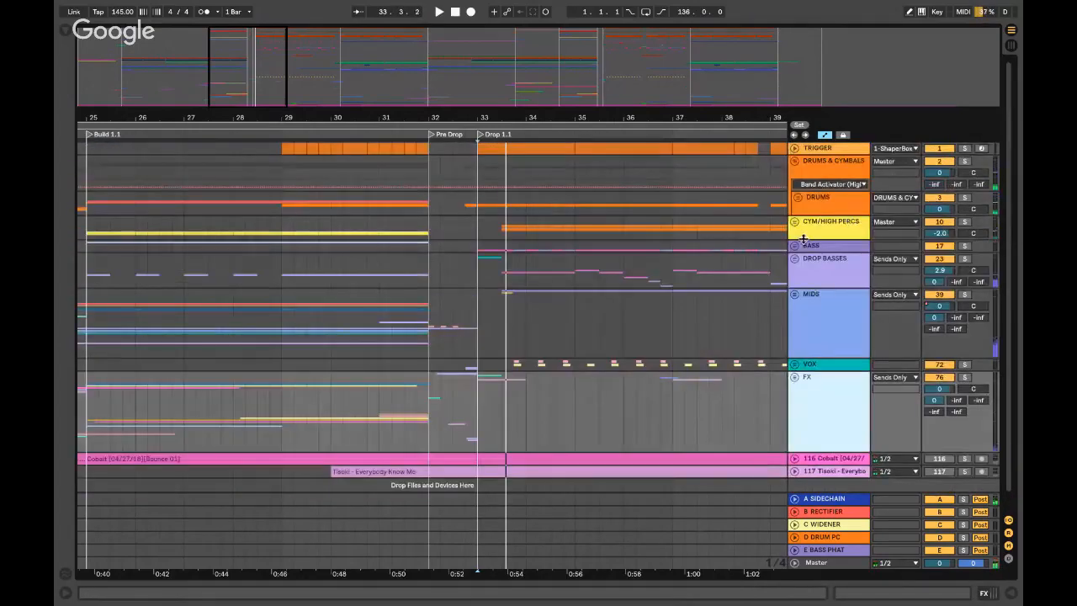
- Solo the 25 Reese 13 [F] track in DROP BASSES and play it alone from bar 33
{"action": "left_click", "coordinate": [794, 259]}
{"action": "left_click", "coordinate": [476, 355]}
{"action": "key", "text": "minus"}
{"action": "key", "text": "minus"}
{"action": "key", "text": "minus"}
{"action": "key", "text": "plus"}
{"action": "key", "text": "plus"}
{"action": "key", "text": "plus"}
{"action": "key", "text": "plus"}
{"action": "key", "text": "plus"}
{"action": "key", "text": "plus"}
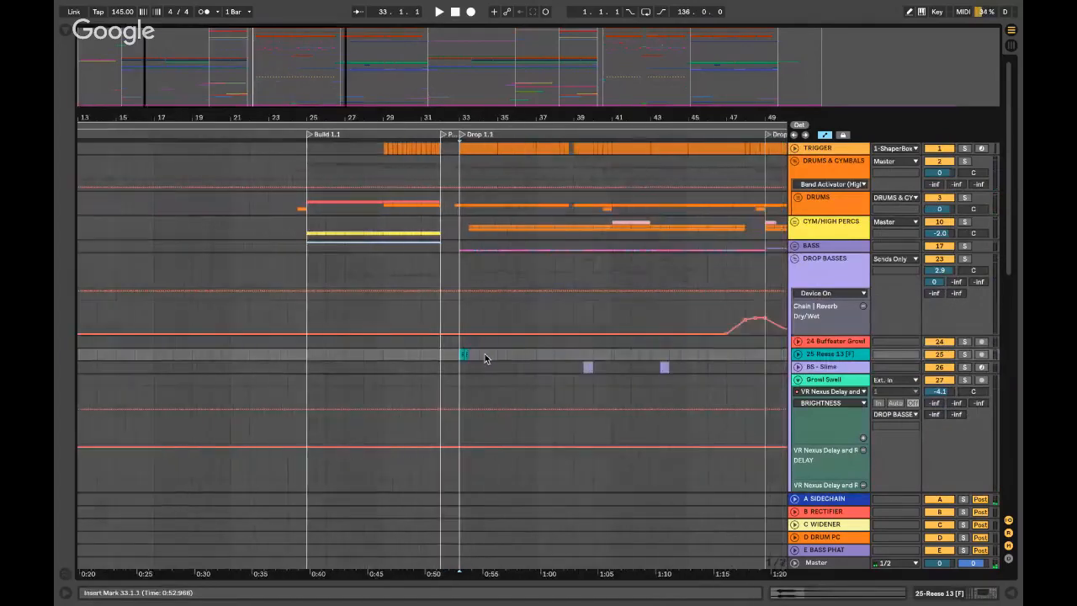
{"action": "left_click", "coordinate": [792, 354]}
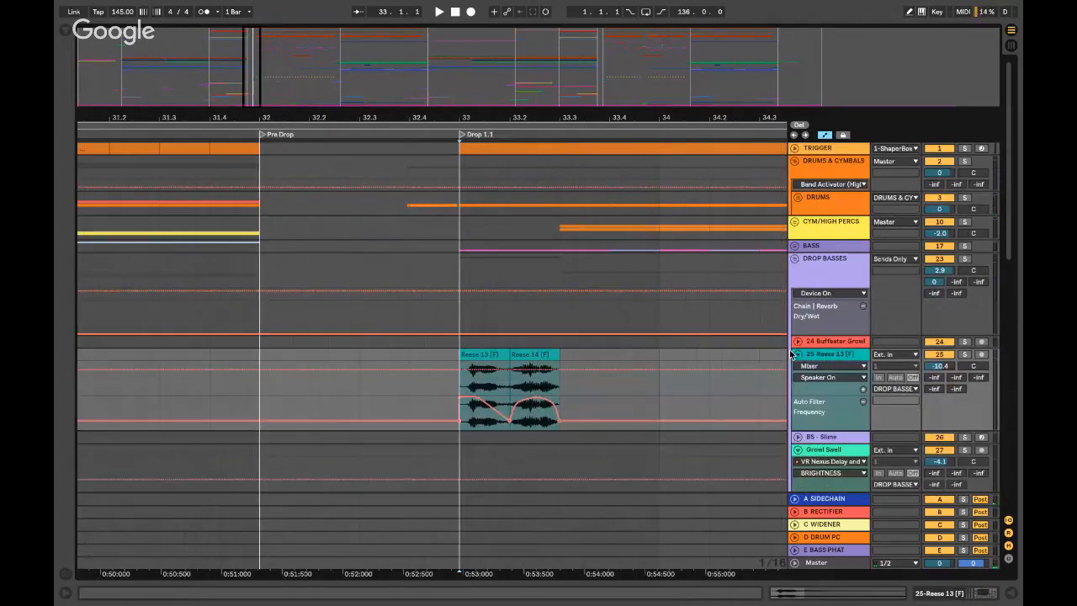
{"action": "left_click", "coordinate": [963, 354]}
{"action": "key", "text": "space"}
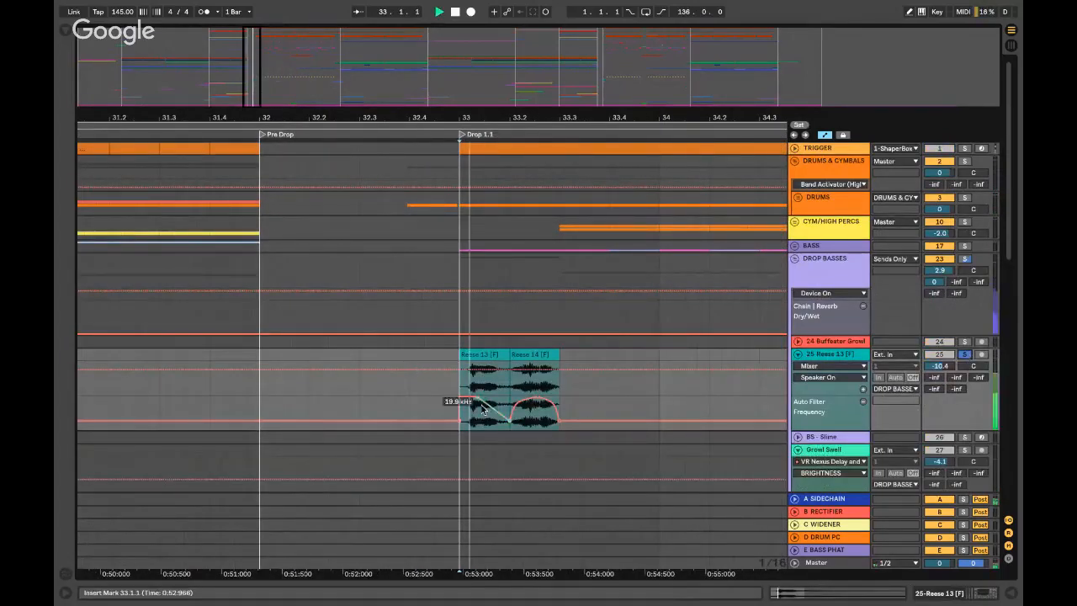
{"action": "key", "text": "space"}
- Fold and unsolo Reese 13, fold DROP BASSES, and switch to the desktop
{"action": "left_click", "coordinate": [797, 354]}
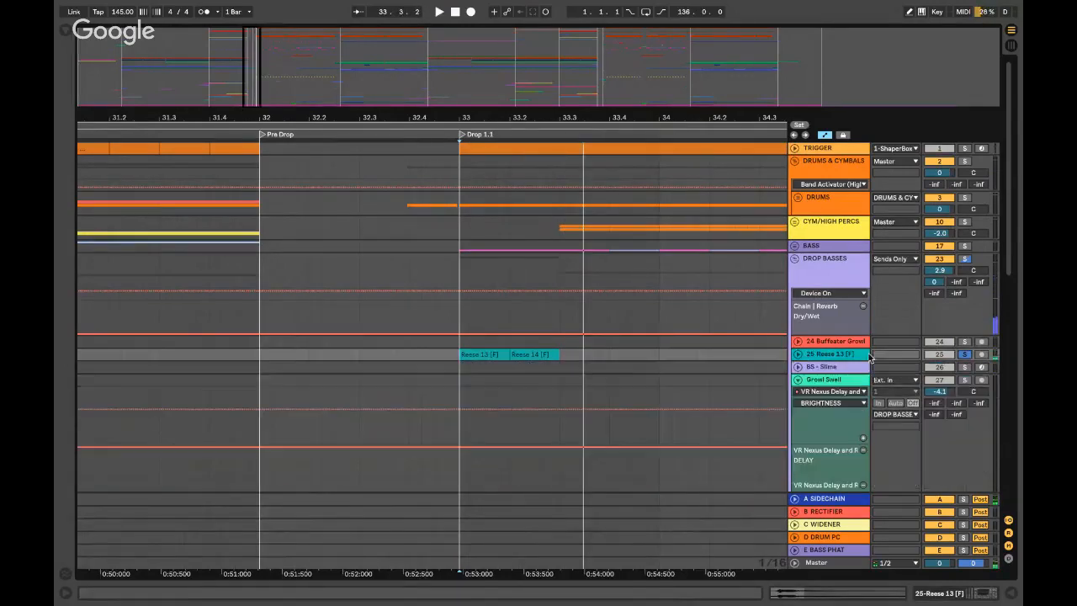
{"action": "left_click", "coordinate": [963, 354]}
{"action": "left_click", "coordinate": [796, 260]}
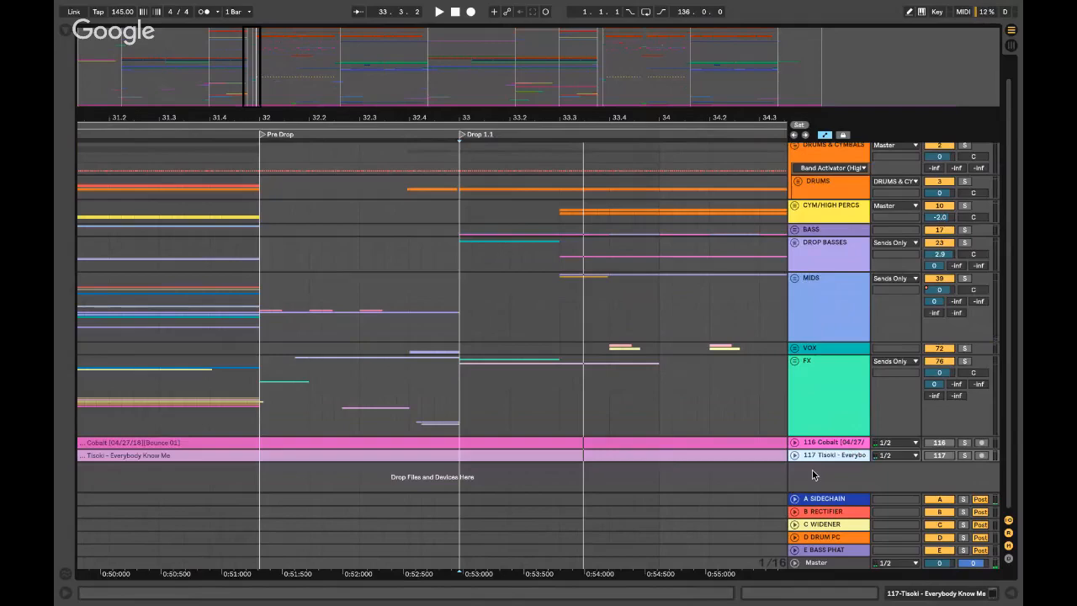
{"action": "key", "text": "ctrl+Left"}
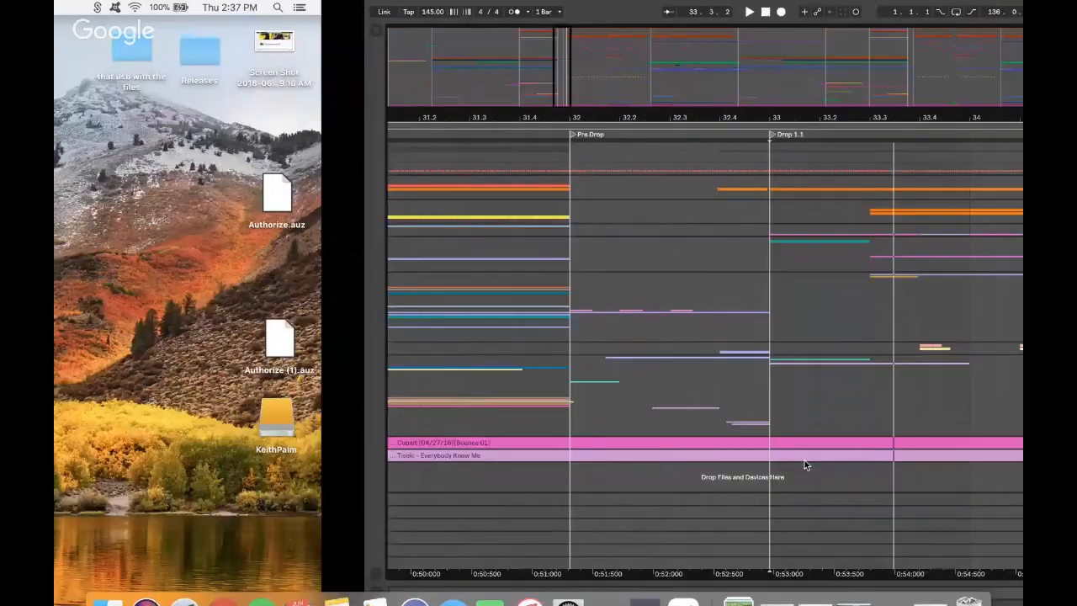
- Restore the YouTube stream window and scroll the live chat up and back down, then return to Live
{"action": "left_click", "coordinate": [930, 586]}
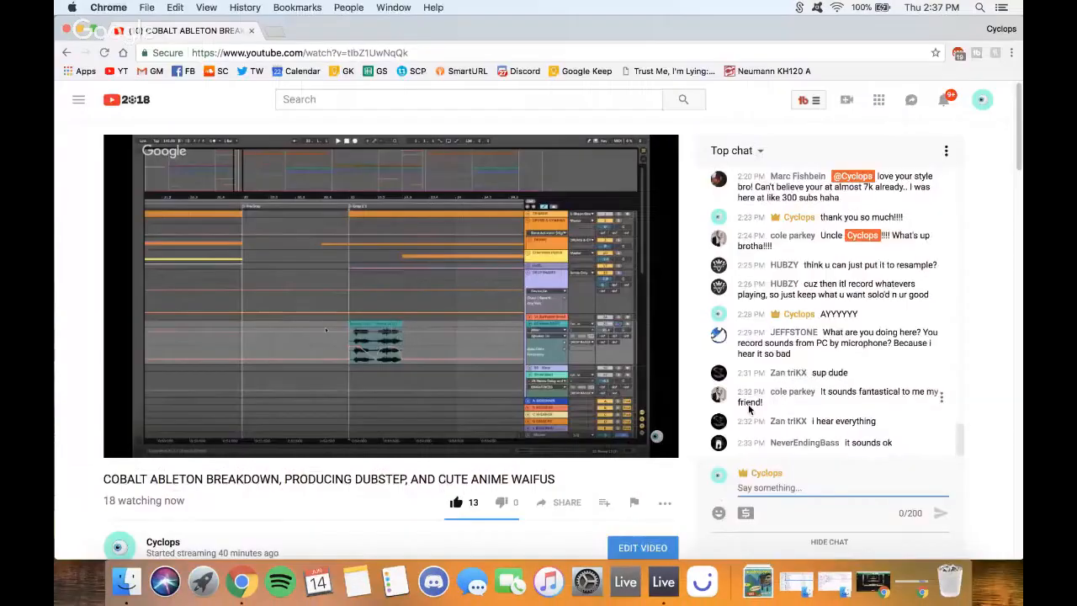
{"action": "scroll", "coordinate": [836, 418], "scroll_direction": "up", "scroll_amount": 5}
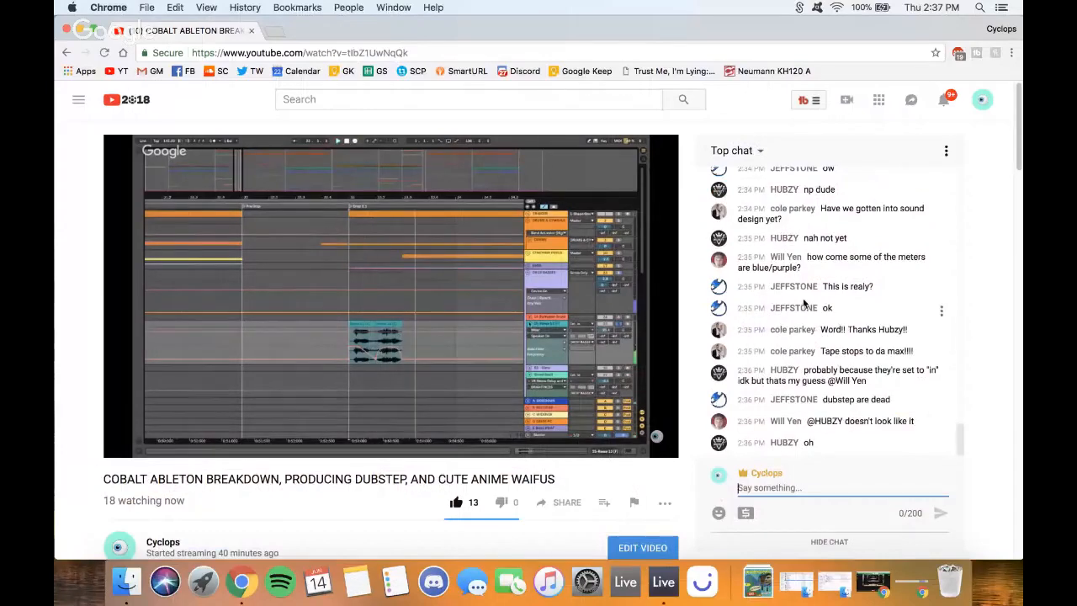
{"action": "scroll", "coordinate": [808, 299], "scroll_direction": "up", "scroll_amount": 3}
{"action": "scroll", "coordinate": [808, 299], "scroll_direction": "up", "scroll_amount": 4}
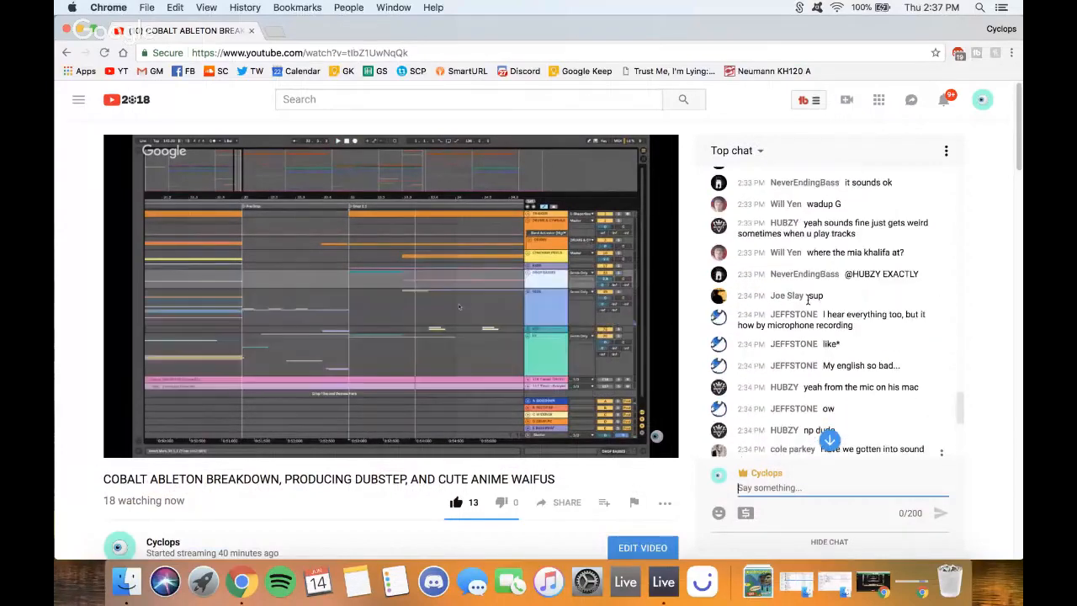
{"action": "scroll", "coordinate": [807, 300], "scroll_direction": "down", "scroll_amount": 3}
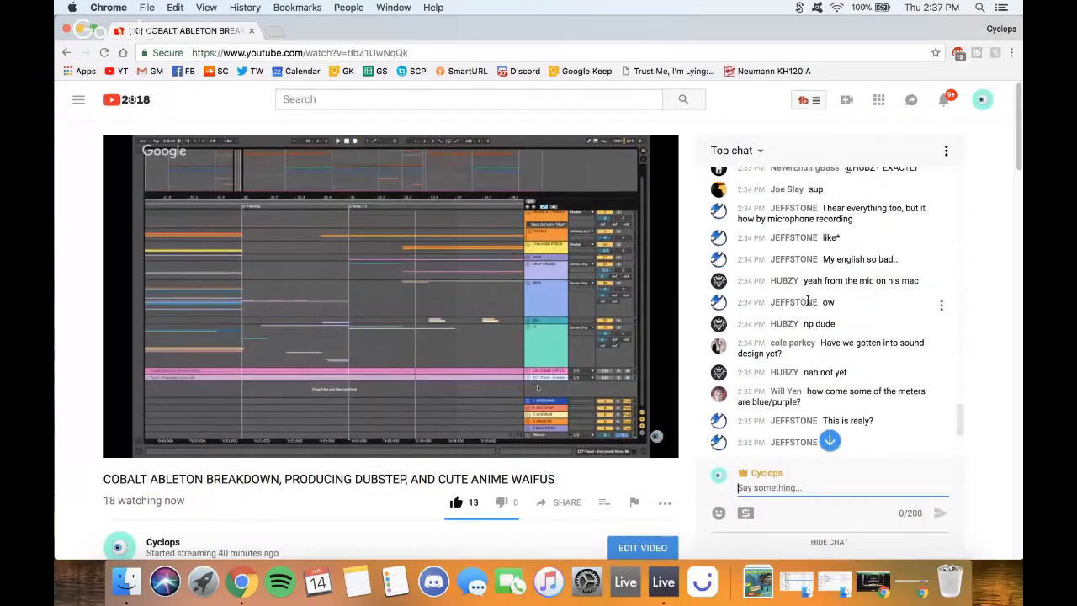
{"action": "scroll", "coordinate": [807, 300], "scroll_direction": "down", "scroll_amount": 3}
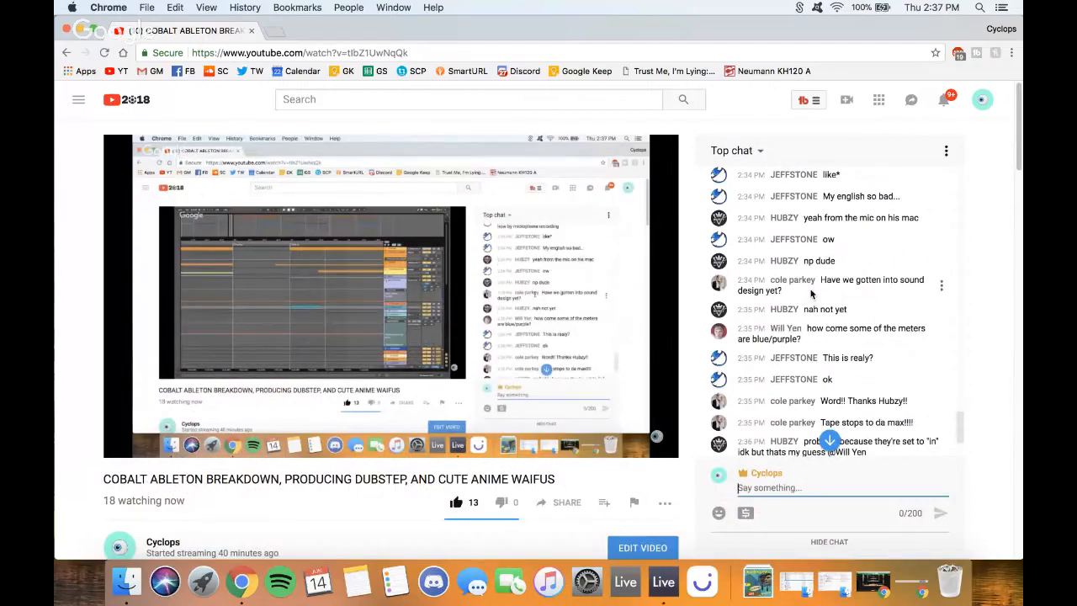
{"action": "scroll", "coordinate": [820, 293], "scroll_direction": "down", "scroll_amount": 2}
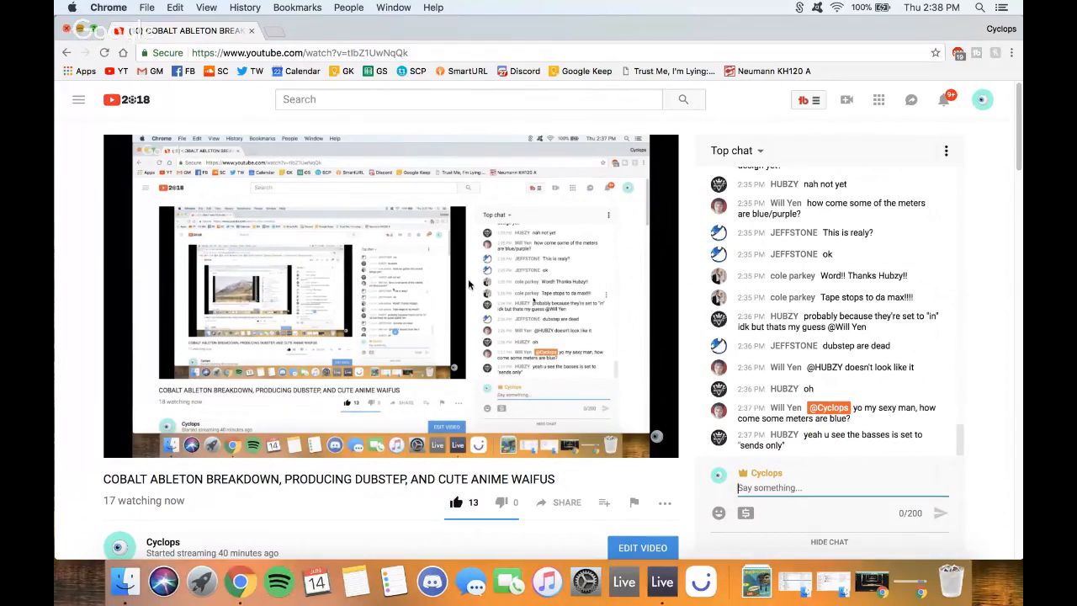
{"action": "key", "text": "ctrl+Right"}
- Show the MIDS group's automation lanes and play from 31.4.4, just before the pre-drop
{"action": "left_click", "coordinate": [828, 344]}
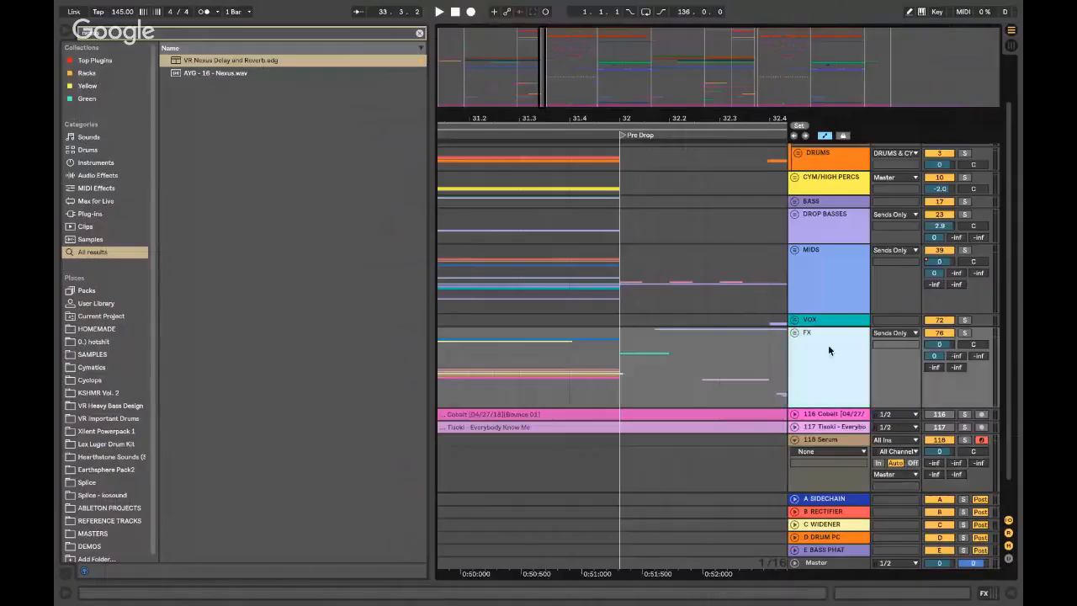
{"action": "left_click", "coordinate": [793, 250]}
{"action": "left_click", "coordinate": [853, 276]}
{"action": "left_click", "coordinate": [579, 276]}
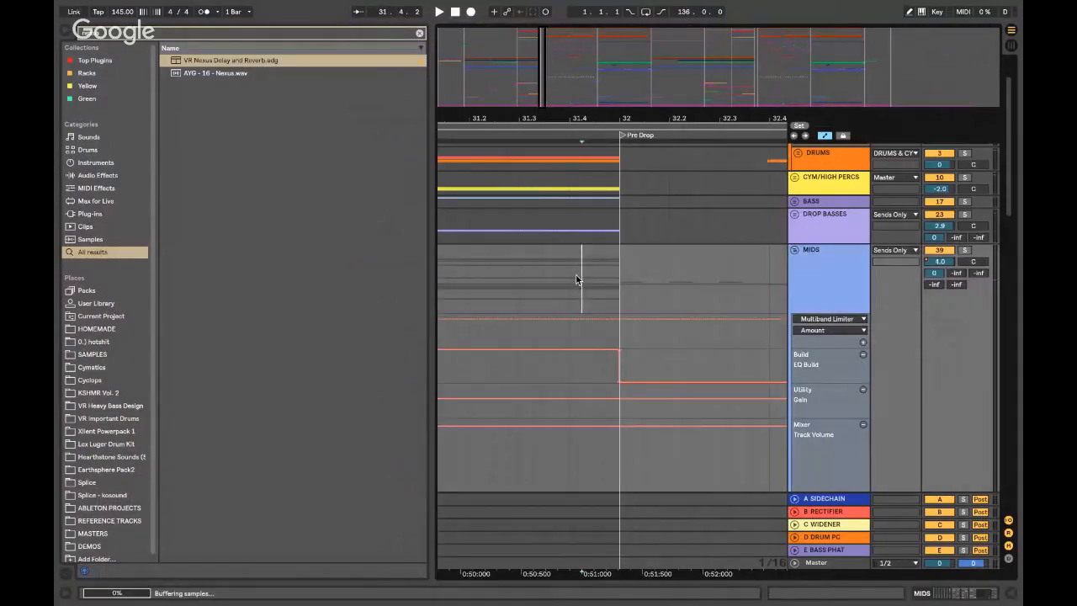
{"action": "scroll", "coordinate": [576, 274], "scroll_direction": "down", "scroll_amount": 2}
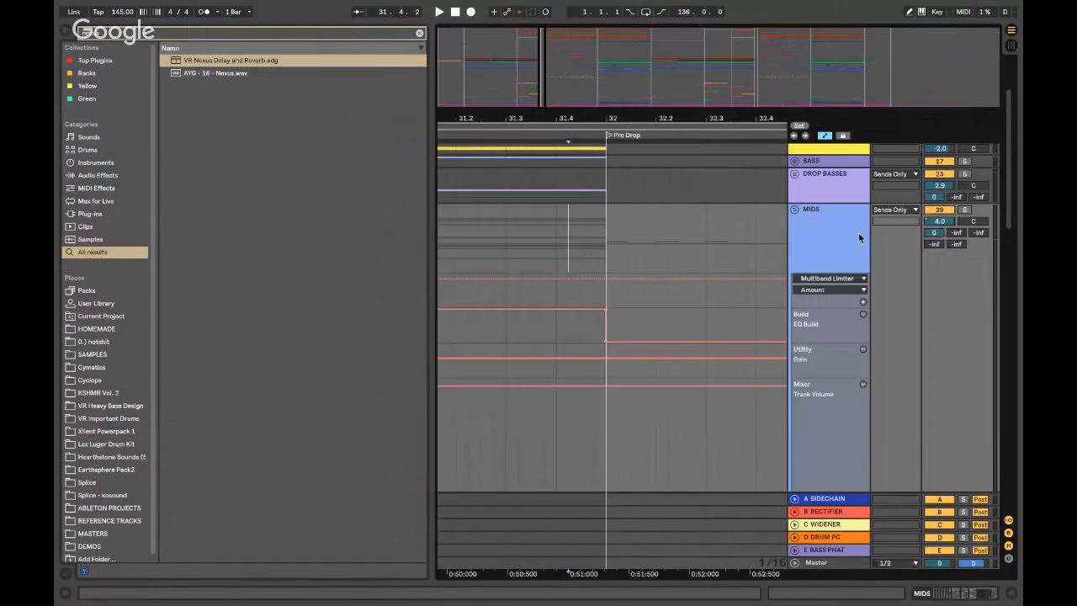
{"action": "left_click", "coordinate": [594, 227]}
{"action": "key", "text": "space"}
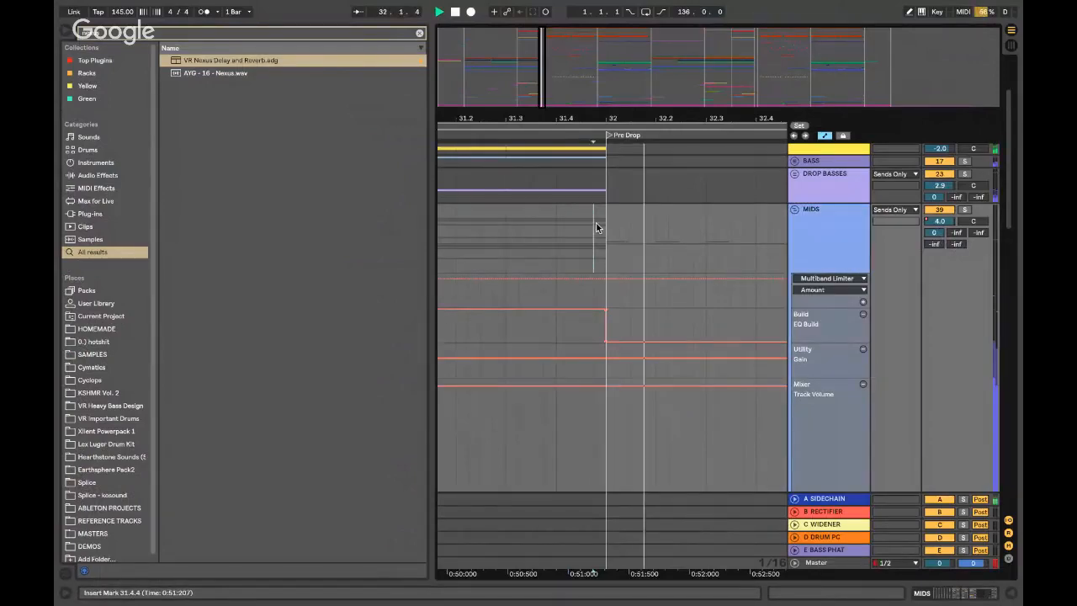
- Display the A SIDECHAIN return's ShaperBox and EQ Eight device chain
{"action": "left_click", "coordinate": [864, 239]}
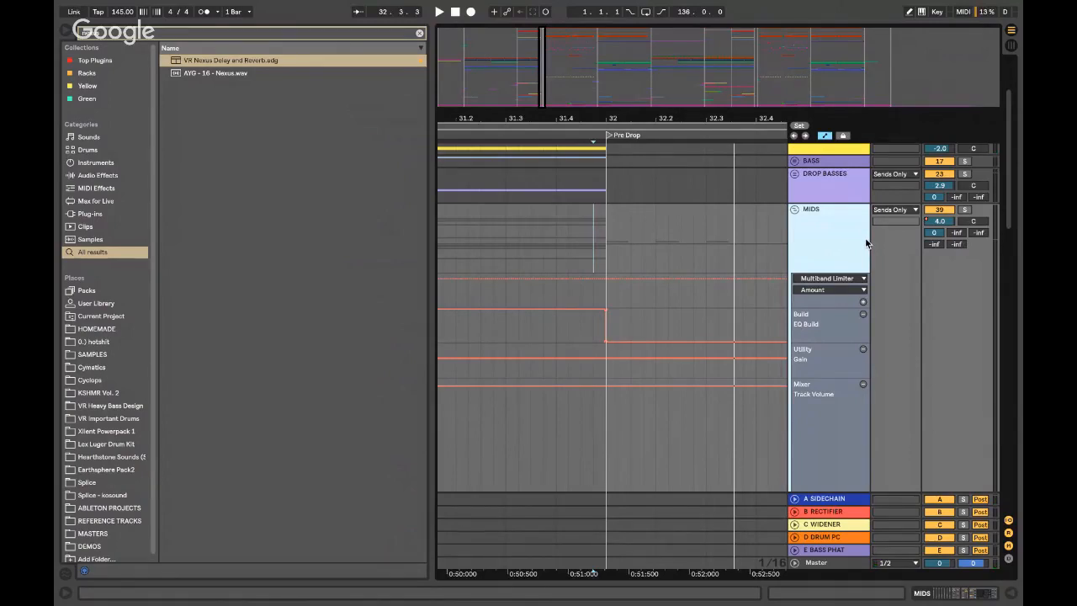
{"action": "left_click", "coordinate": [814, 524]}
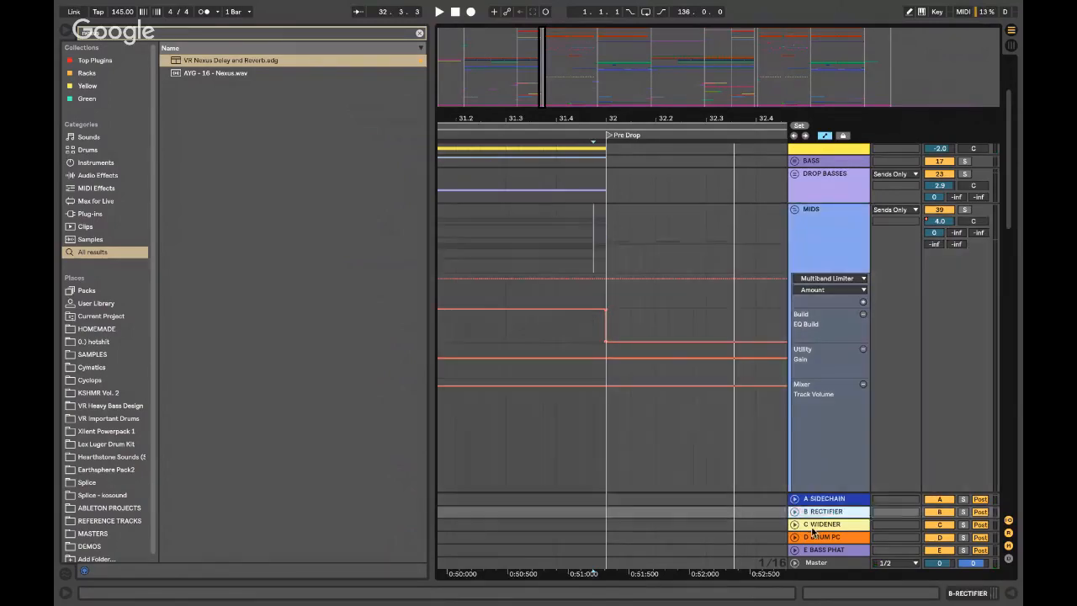
{"action": "double_click", "coordinate": [815, 497]}
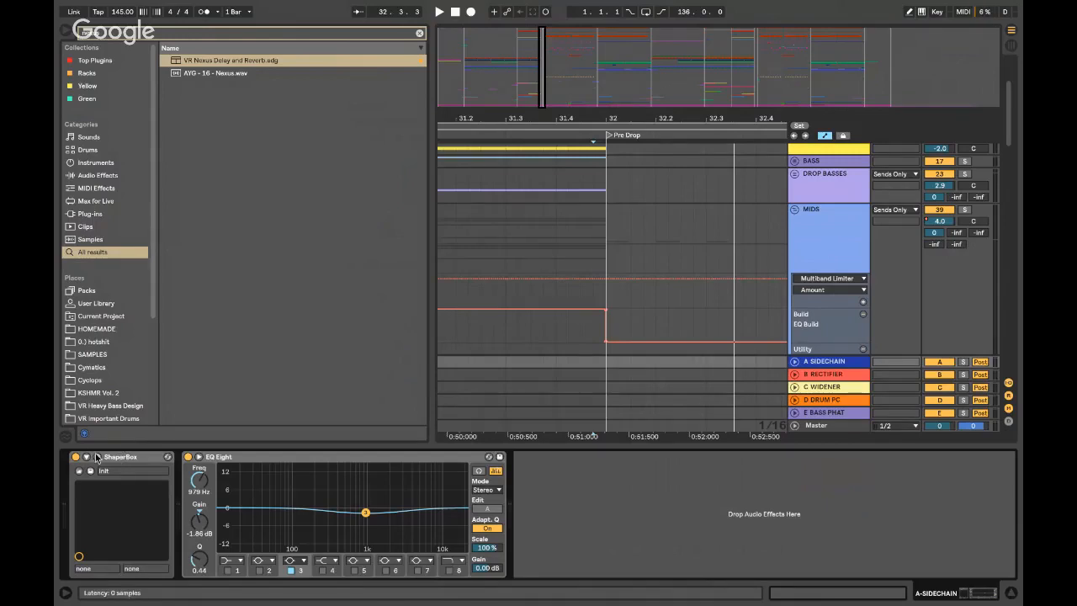
- Unfold the TRIGGER track and move the start point from 31.3.1 to 33.1.1, then 34.3.1
{"action": "scroll", "coordinate": [581, 210], "scroll_direction": "up", "scroll_amount": 3}
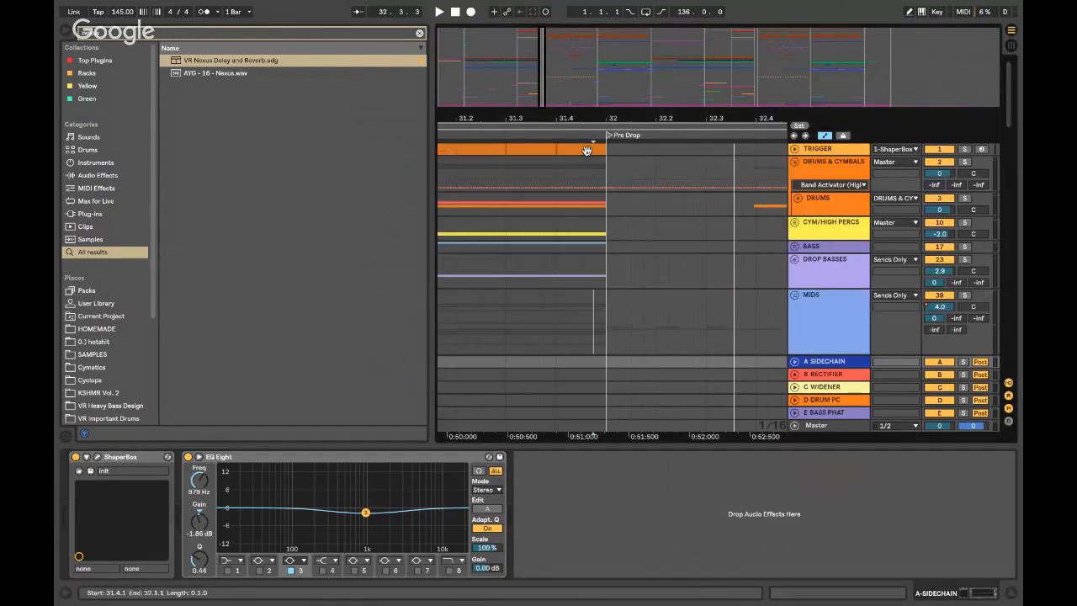
{"action": "left_click", "coordinate": [561, 161]}
{"action": "left_click", "coordinate": [794, 149]}
{"action": "scroll", "coordinate": [557, 172], "scroll_direction": "left", "scroll_amount": 1}
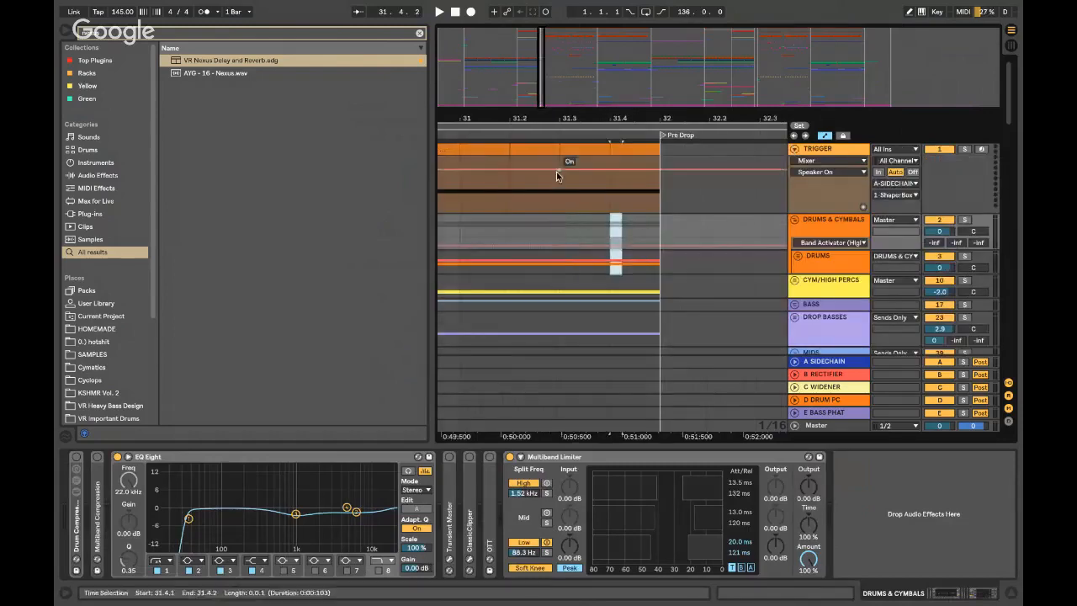
{"action": "left_click", "coordinate": [557, 194]}
{"action": "scroll", "coordinate": [557, 195], "scroll_direction": "left", "scroll_amount": 2}
{"action": "scroll", "coordinate": [557, 194], "scroll_direction": "down", "scroll_amount": 3}
{"action": "scroll", "coordinate": [557, 194], "scroll_direction": "up", "scroll_amount": 3}
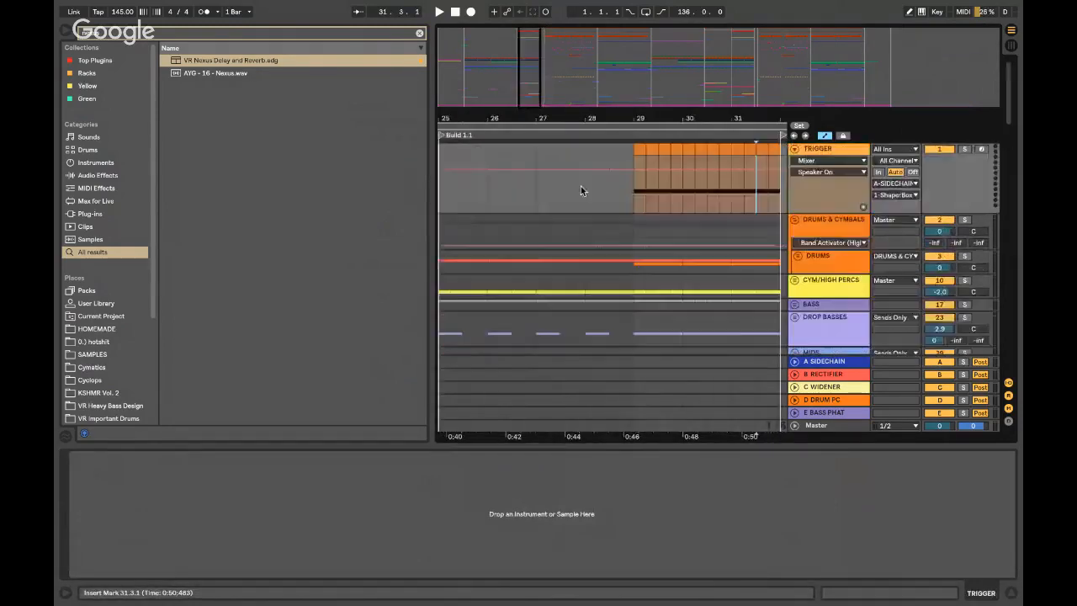
{"action": "scroll", "coordinate": [635, 195], "scroll_direction": "right", "scroll_amount": 3}
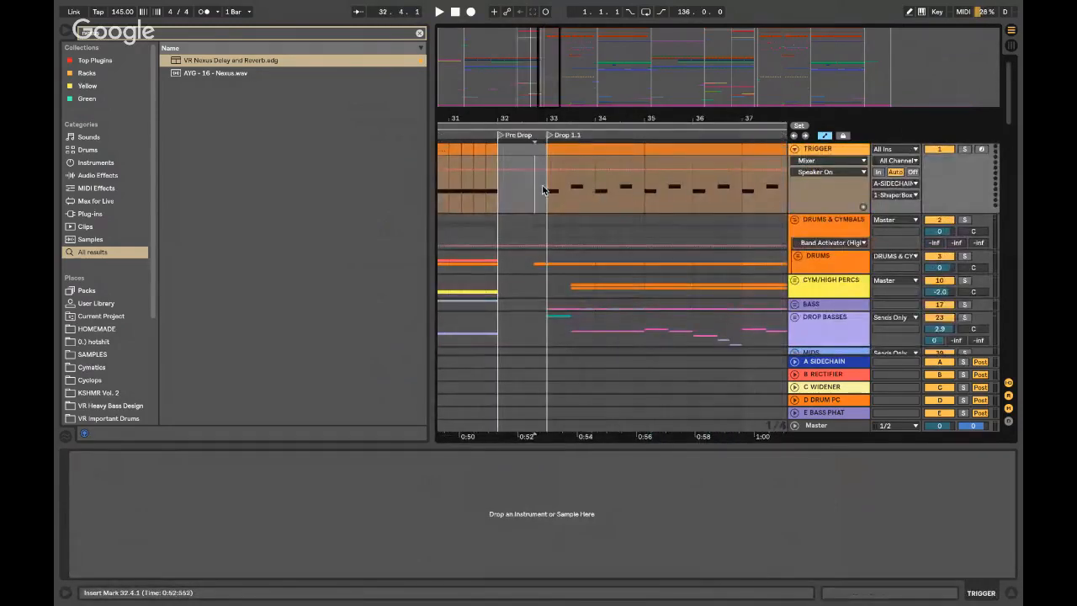
{"action": "left_click", "coordinate": [548, 191]}
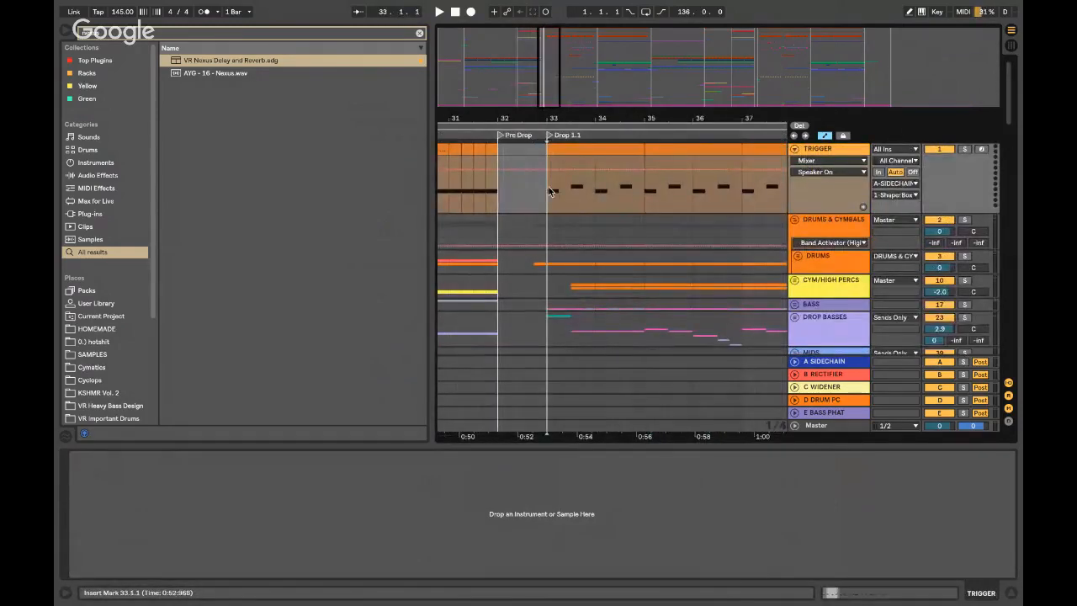
{"action": "left_click", "coordinate": [622, 187]}
{"action": "scroll", "coordinate": [635, 238], "scroll_direction": "down", "scroll_amount": 10}
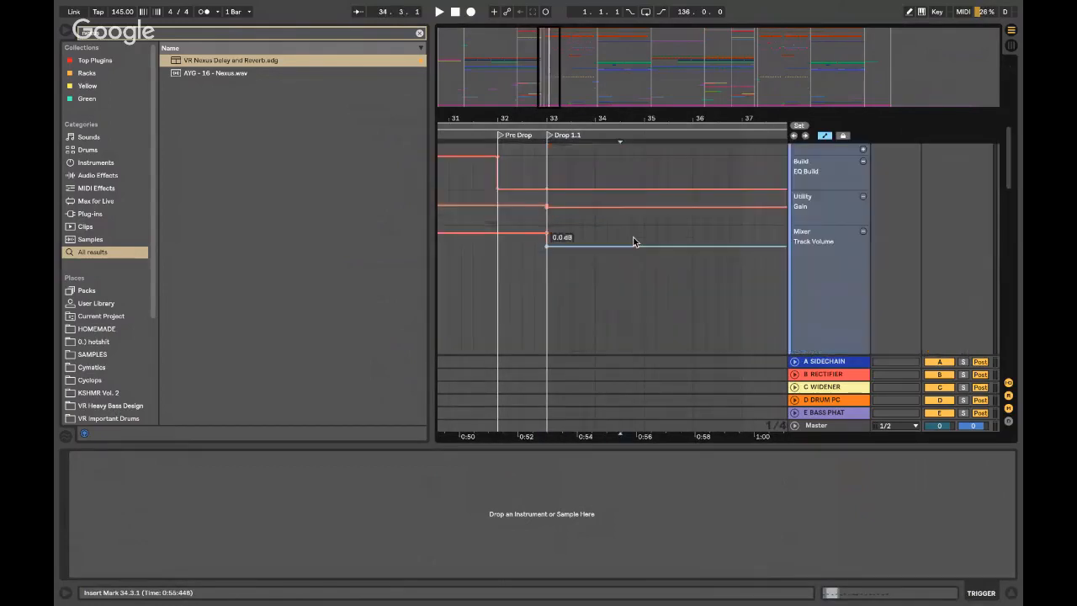
- Show the A SIDECHAIN return's devices, then hide the device chain and sample browser
{"action": "left_click", "coordinate": [827, 362]}
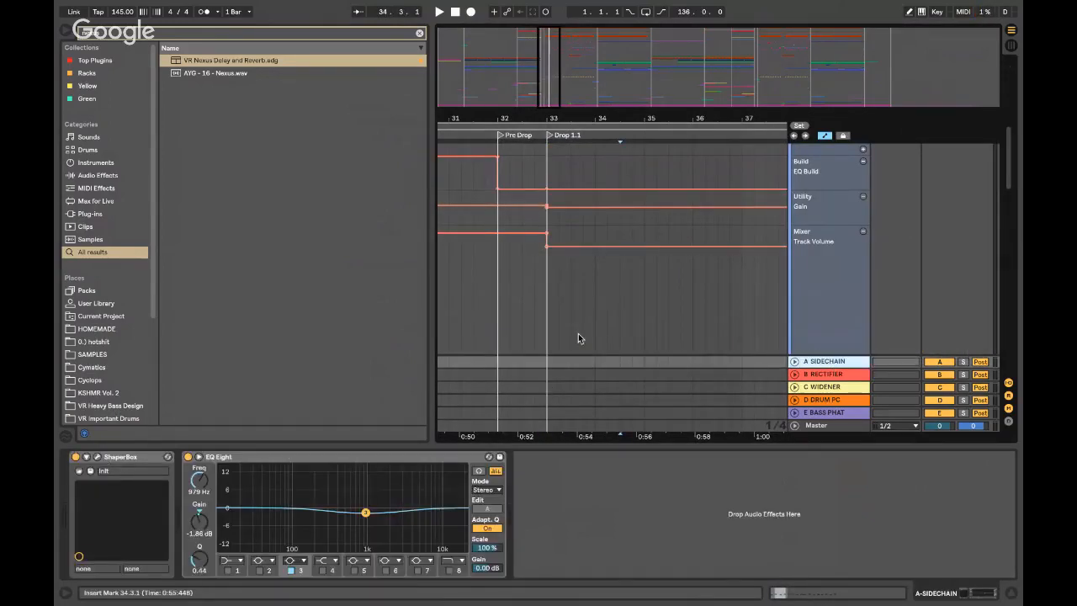
{"action": "key", "text": "super+alt+l"}
{"action": "key", "text": "super+alt+b"}
{"action": "scroll", "coordinate": [578, 333], "scroll_direction": "left", "scroll_amount": 6}
{"action": "scroll", "coordinate": [577, 333], "scroll_direction": "up", "scroll_amount": 2}
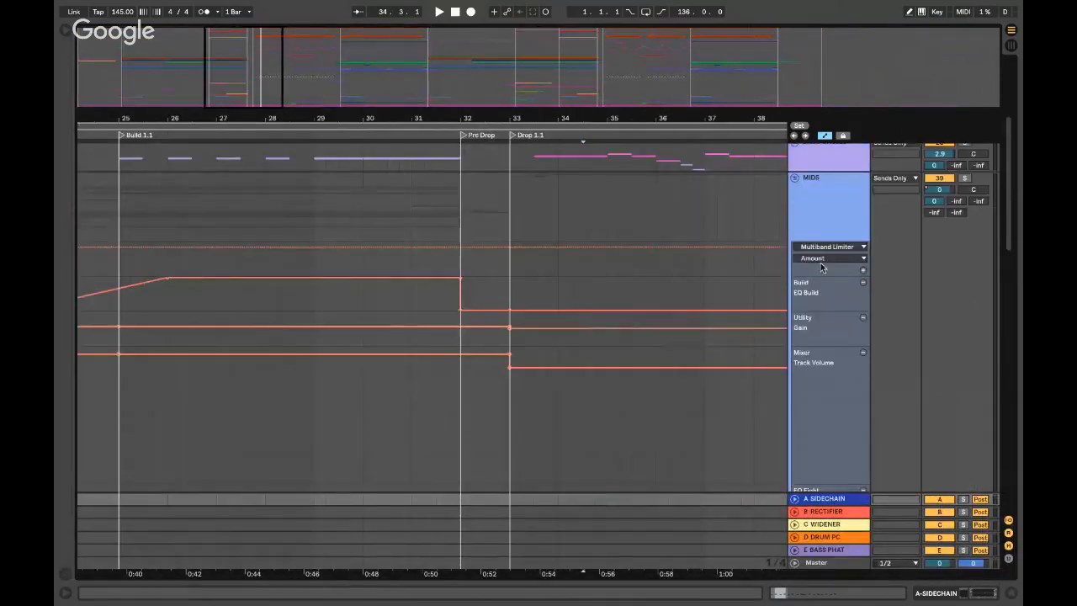
- Fold the MIDS automation lanes and select a short MIDS range before Drop 1.1, zooming in
{"action": "left_click", "coordinate": [794, 177]}
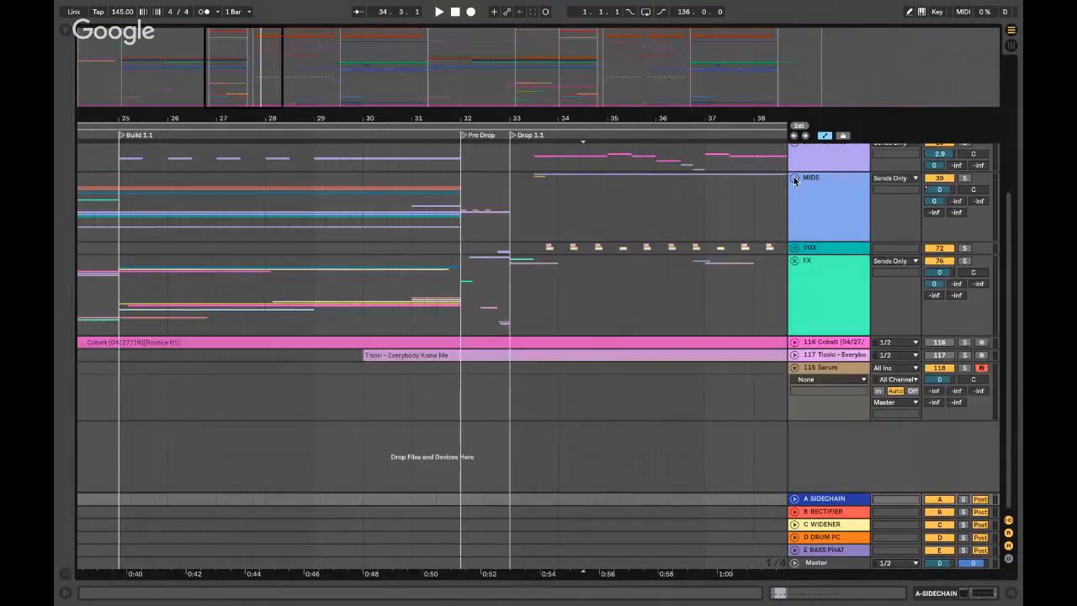
{"action": "left_click", "coordinate": [450, 226]}
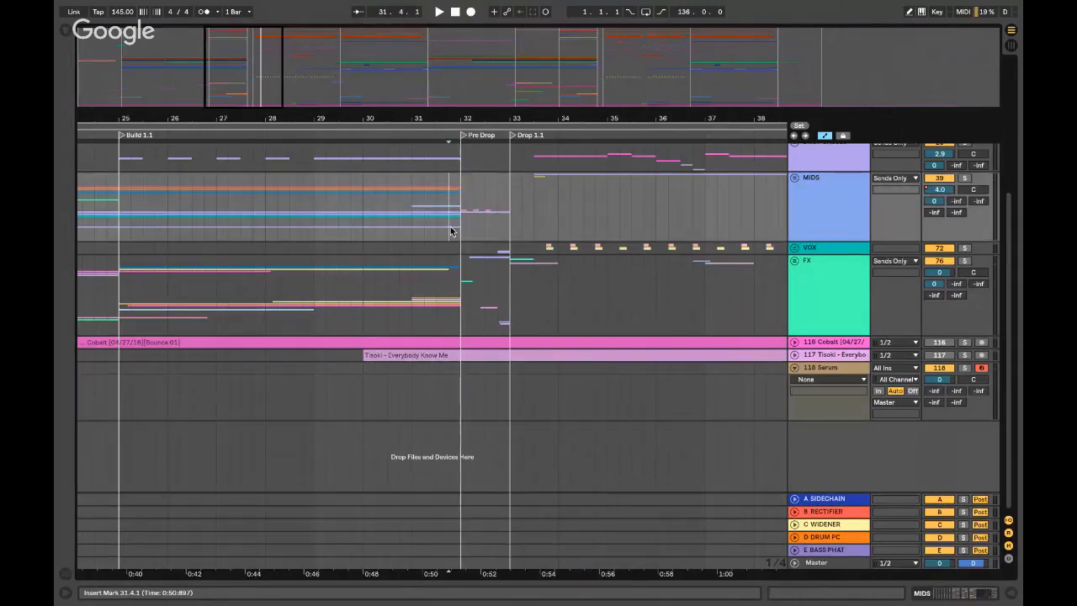
{"action": "scroll", "coordinate": [450, 226], "scroll_direction": "right", "scroll_amount": 6}
{"action": "scroll", "coordinate": [450, 225], "scroll_direction": "right", "scroll_amount": 8}
{"action": "scroll", "coordinate": [508, 221], "scroll_direction": "left", "scroll_amount": 12}
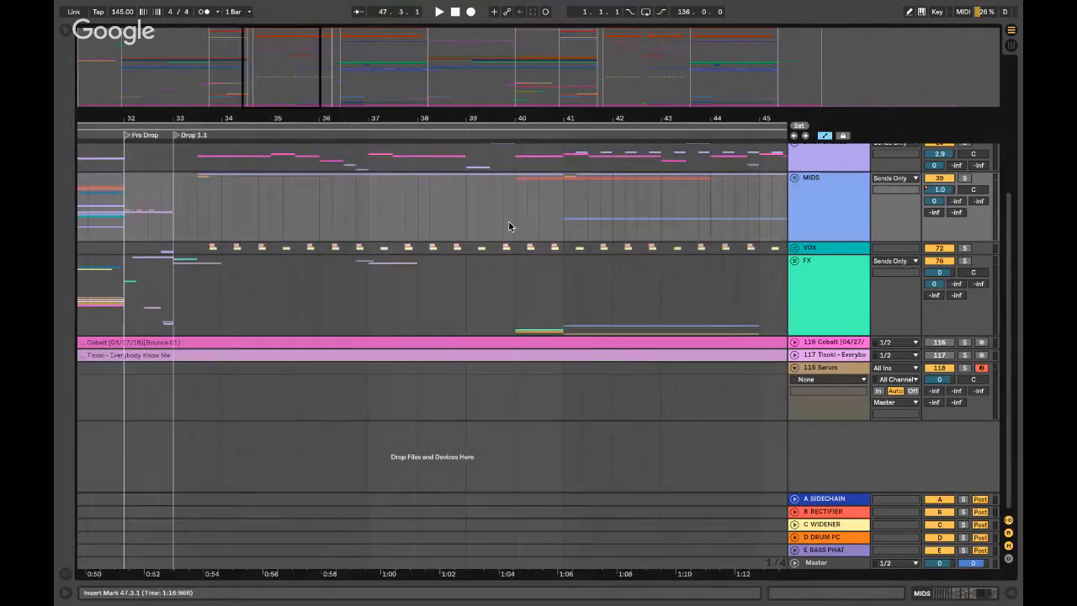
{"action": "left_click", "coordinate": [303, 223]}
{"action": "left_click_drag", "start_coordinate": [357, 226], "coordinate": [363, 227]}
{"action": "key", "text": "plus"}
{"action": "key", "text": "plus"}
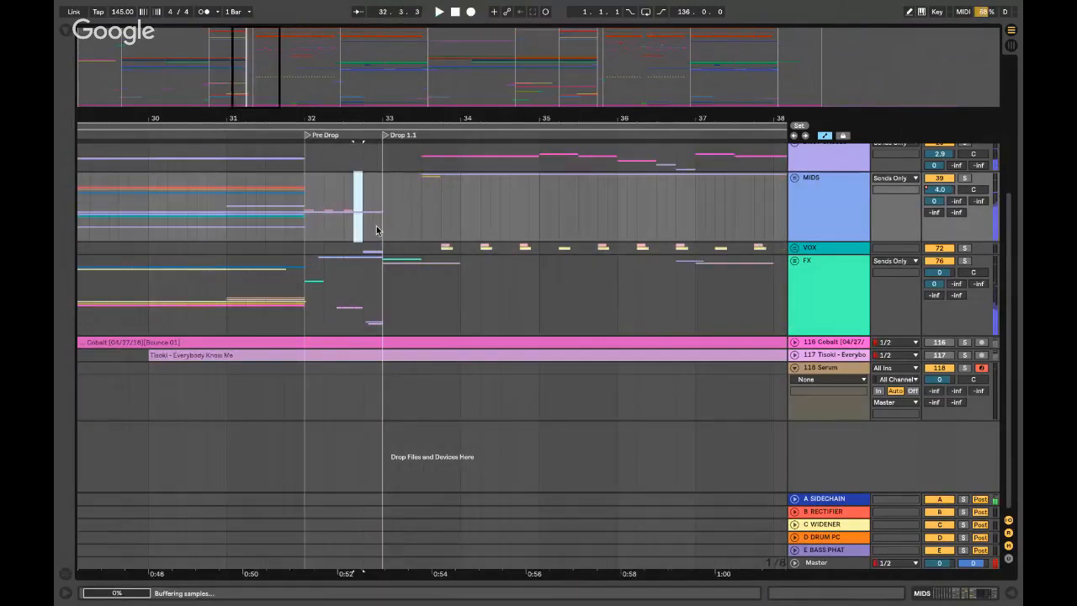
- Show the 118 Serum track's devices and open the Serum editor
{"action": "double_click", "coordinate": [842, 368]}
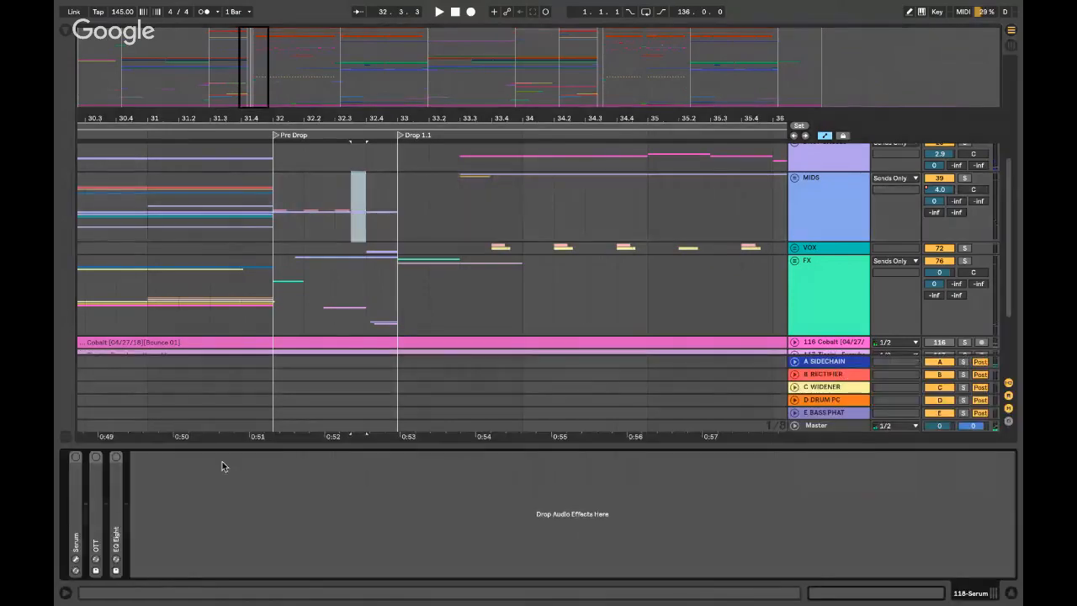
{"action": "double_click", "coordinate": [76, 476]}
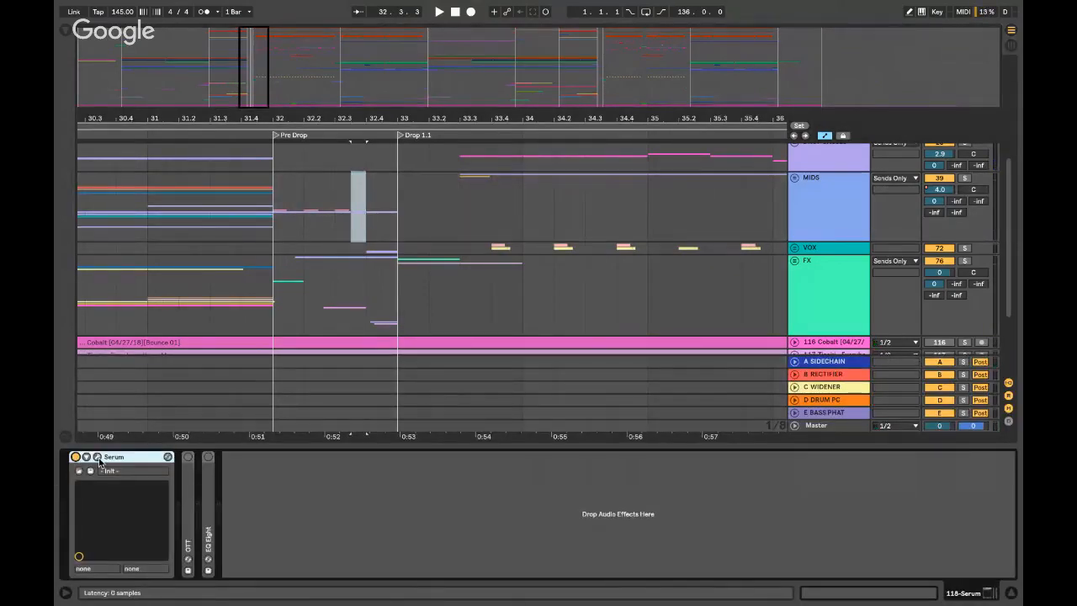
{"action": "left_click", "coordinate": [97, 456]}
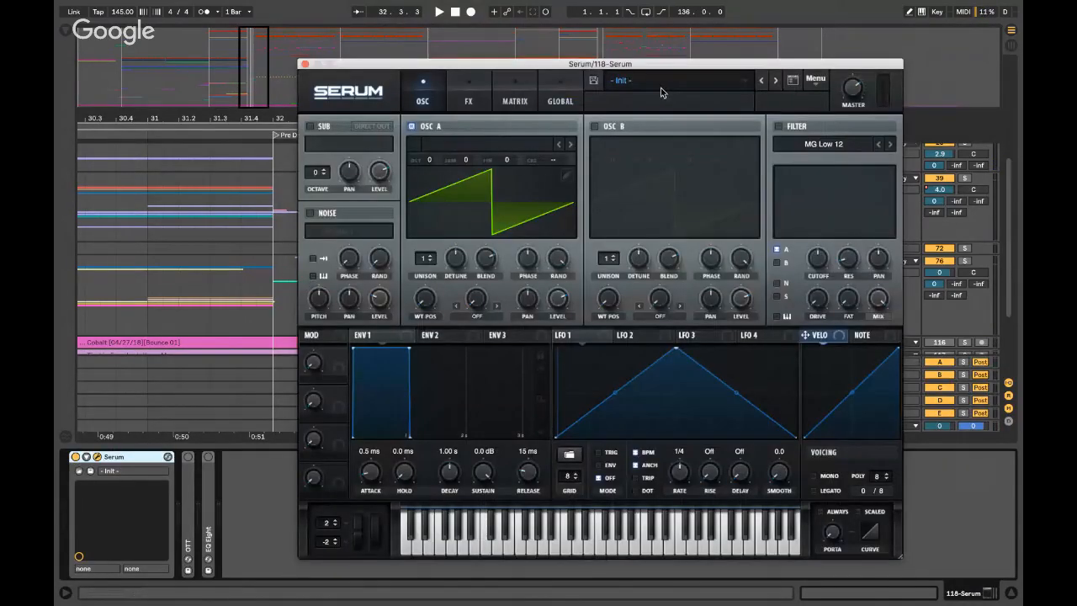
- Load the BASS - Reese Wub 01 preset from Serum's 01 HOTSHIT bank
{"action": "left_click", "coordinate": [664, 92]}
{"action": "mouse_move", "coordinate": [679, 99]}
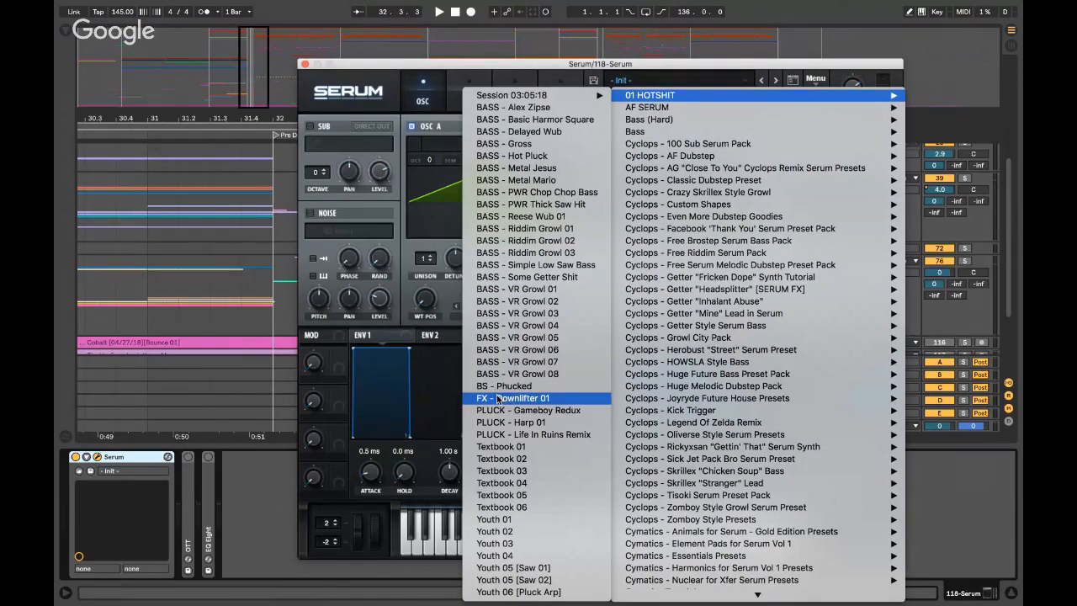
{"action": "scroll", "coordinate": [688, 386], "scroll_direction": "down", "scroll_amount": 5}
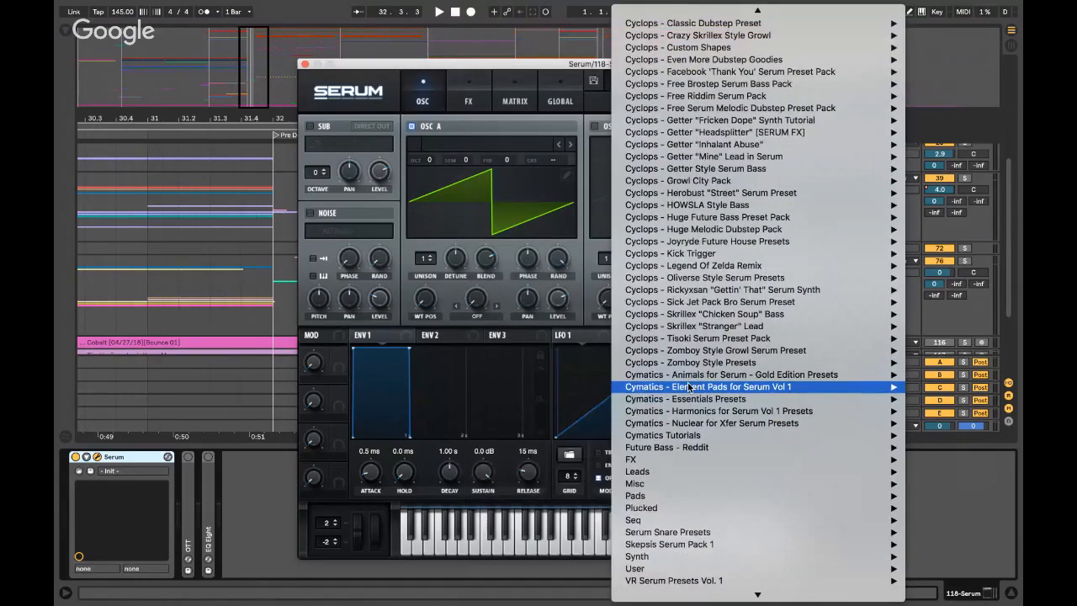
{"action": "scroll", "coordinate": [688, 387], "scroll_direction": "up", "scroll_amount": 3}
{"action": "mouse_move", "coordinate": [696, 13]}
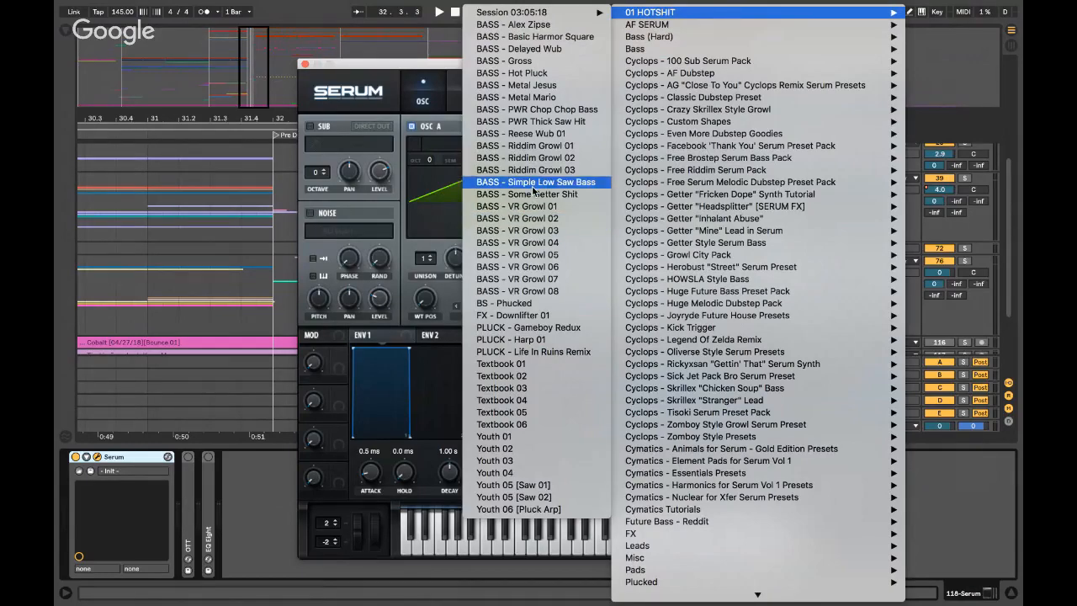
{"action": "left_click", "coordinate": [526, 135]}
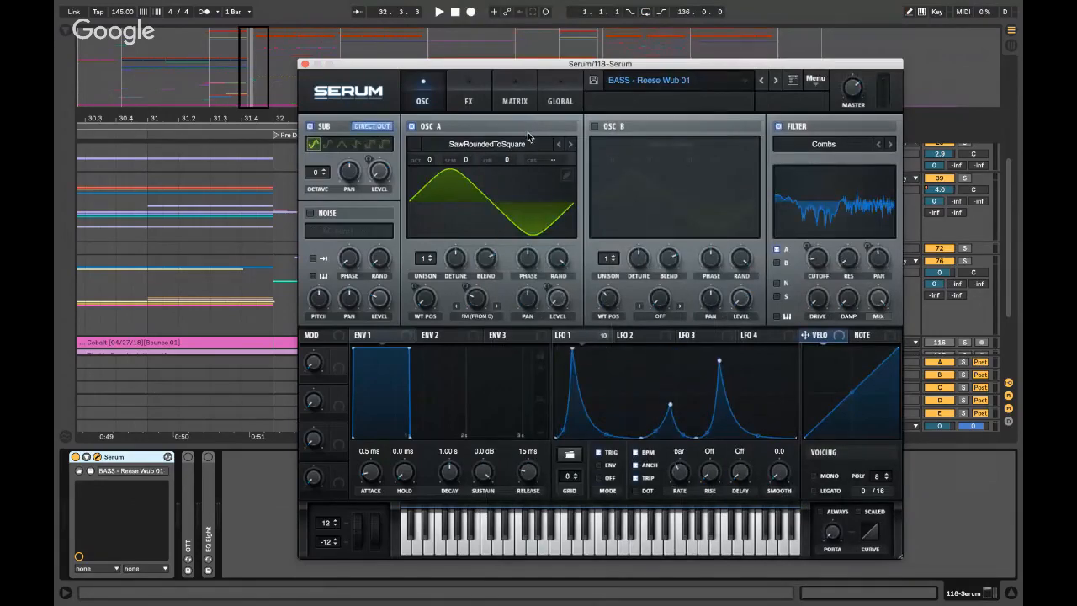
- Move the Serum window aside and show the Master track's devices
{"action": "left_click_drag", "start_coordinate": [762, 65], "coordinate": [558, 71]}
{"action": "scroll", "coordinate": [896, 226], "scroll_direction": "down", "scroll_amount": 4}
{"action": "left_click", "coordinate": [966, 273]}
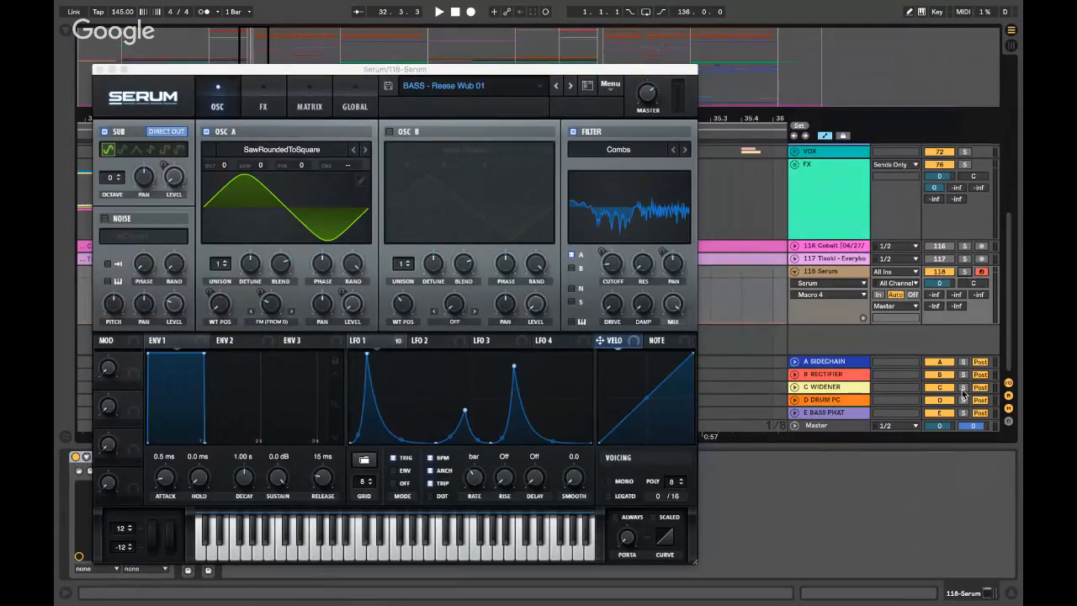
{"action": "left_click", "coordinate": [833, 427]}
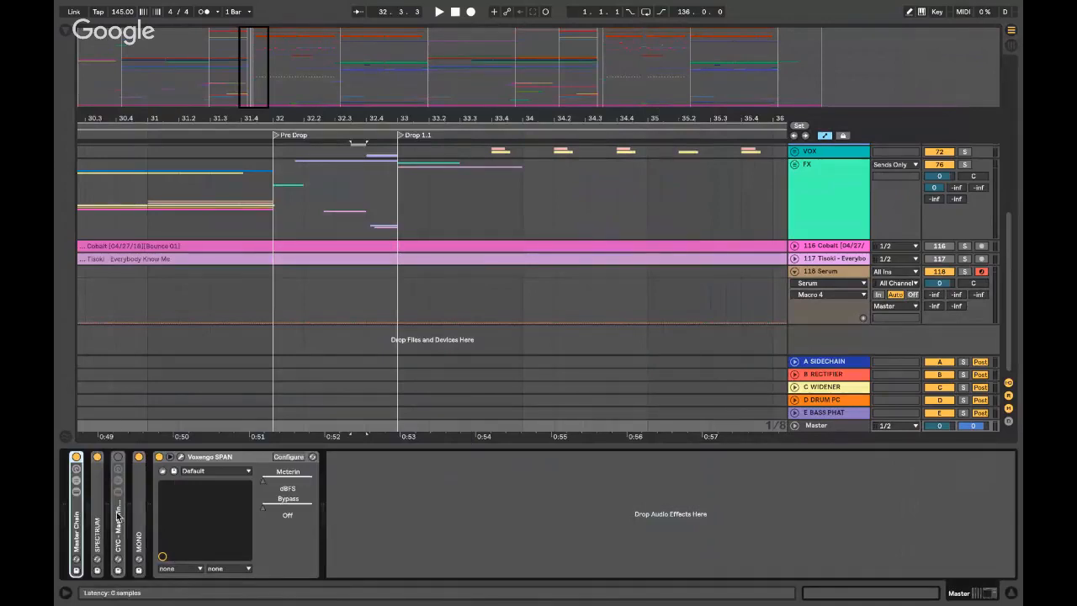
- Unfold the Master's MONO utility and toggle it off and on to compare the sound
{"action": "double_click", "coordinate": [138, 488]}
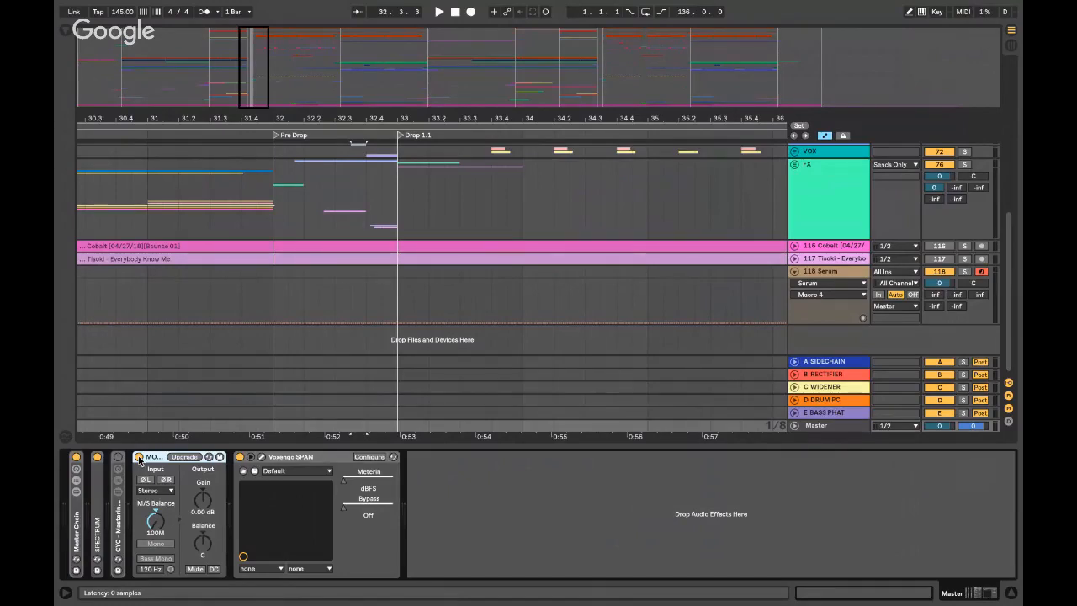
{"action": "left_click", "coordinate": [140, 459]}
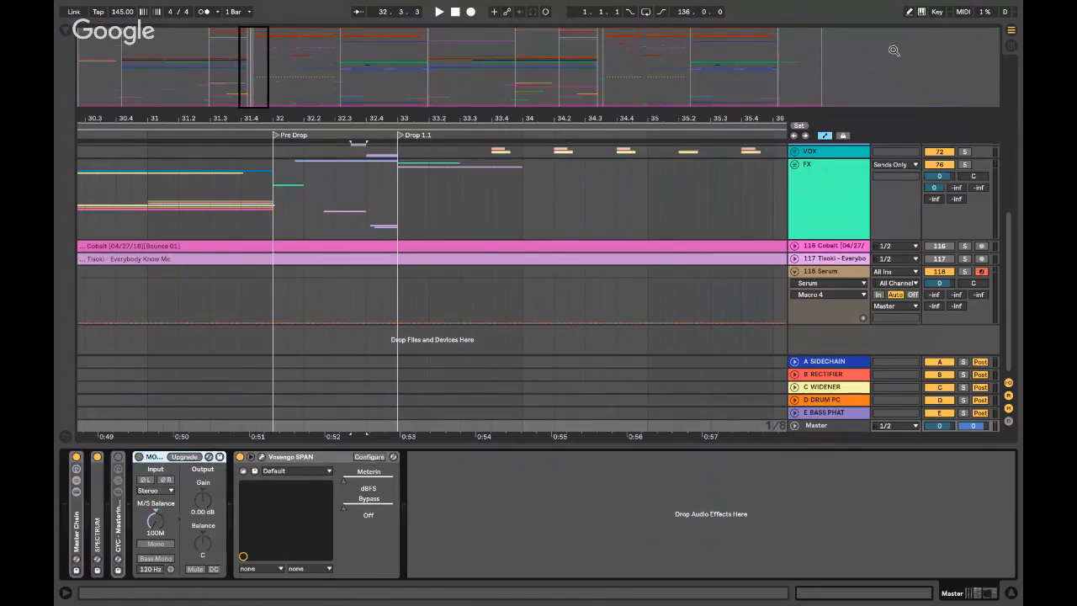
{"action": "left_click", "coordinate": [139, 457]}
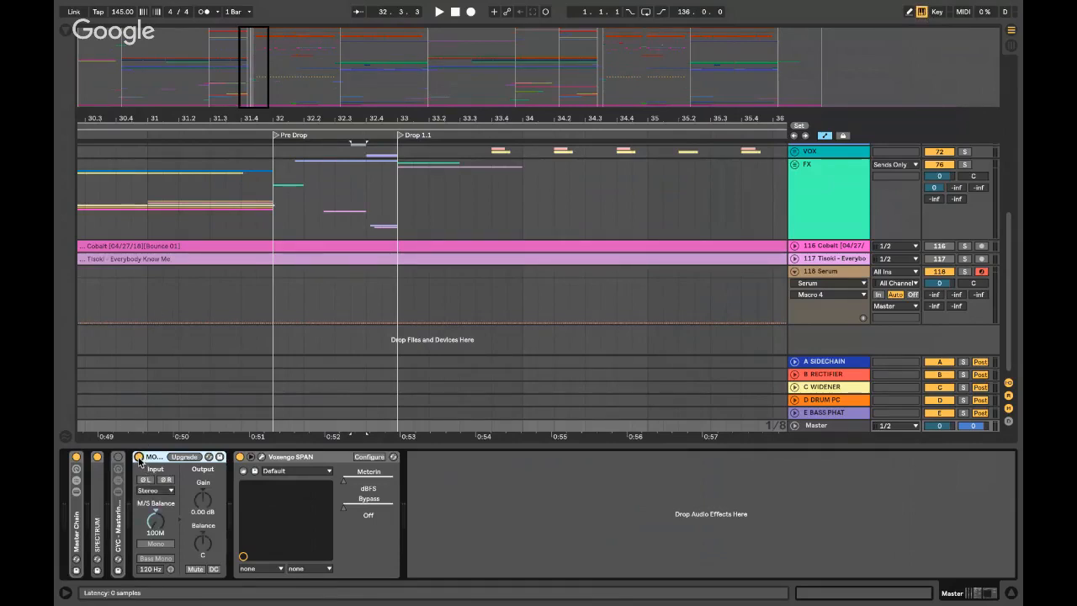
{"action": "key", "text": "ctrl+k"}
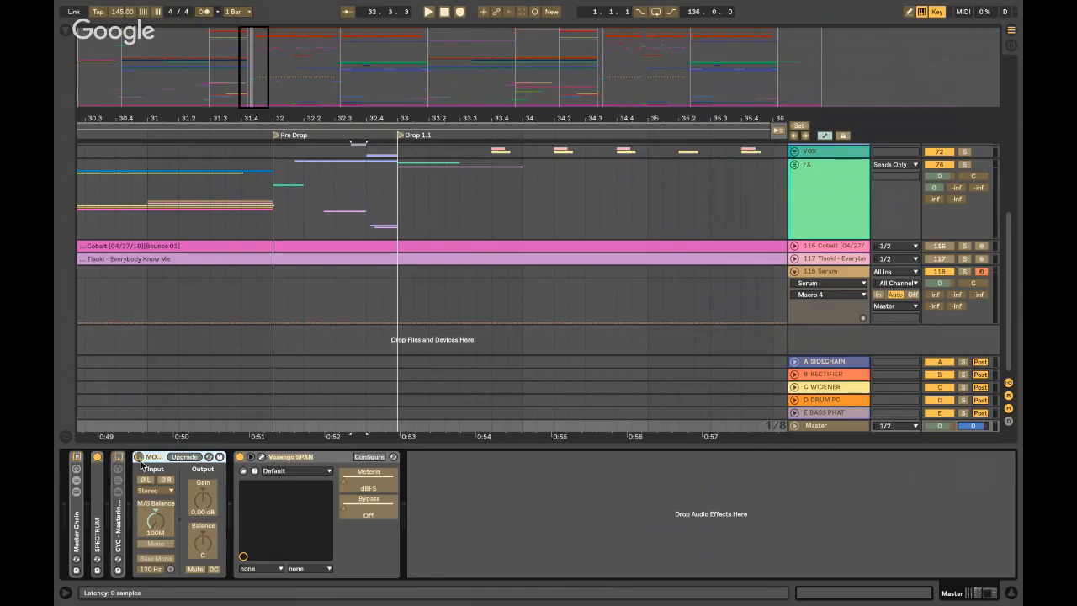
{"action": "key", "text": "super+k"}
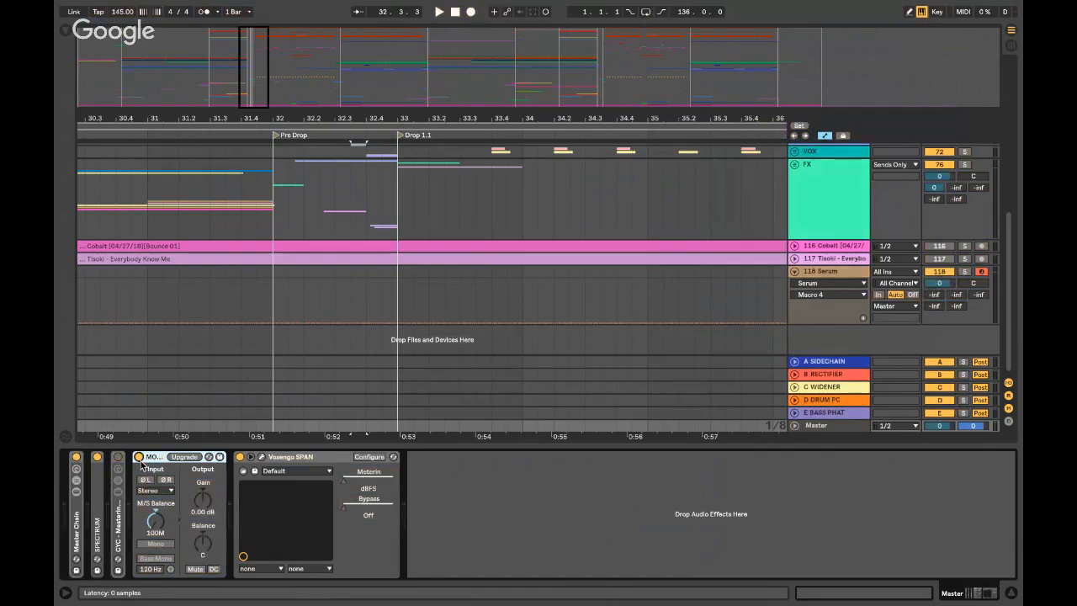
{"action": "left_click", "coordinate": [140, 460]}
{"action": "left_click", "coordinate": [140, 460]}
{"action": "left_click", "coordinate": [140, 460]}
{"action": "left_click", "coordinate": [140, 461]}
{"action": "left_click", "coordinate": [140, 460]}
- Audition the CYC iPhone Simulator rack, sweeping EQ band 8's high cut, then fold and disable it
{"action": "double_click", "coordinate": [119, 502]}
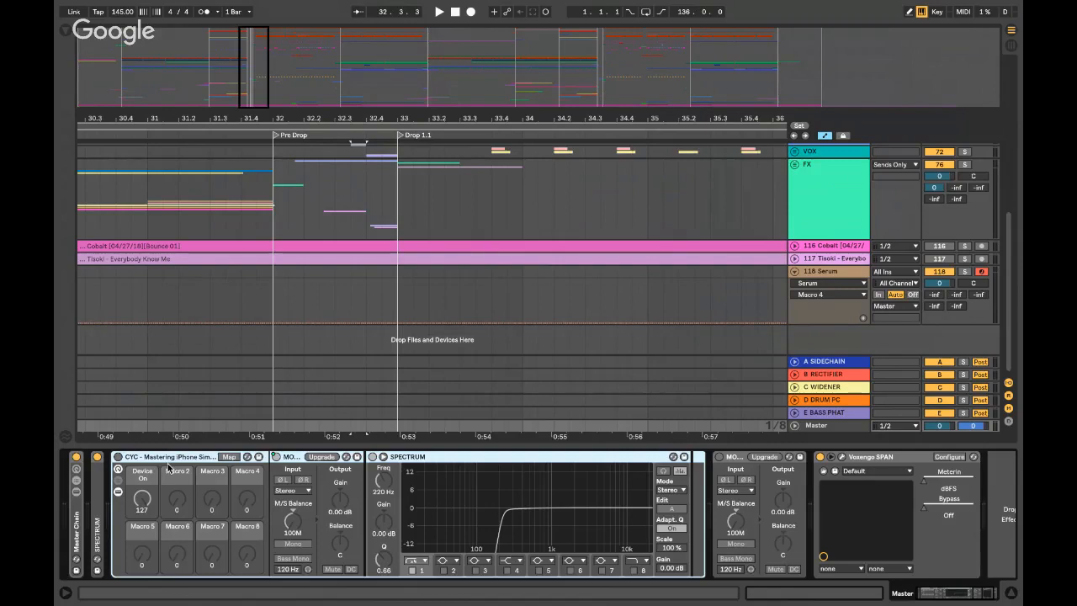
{"action": "key", "text": "0"}
{"action": "key", "text": "0"}
{"action": "key", "text": "0"}
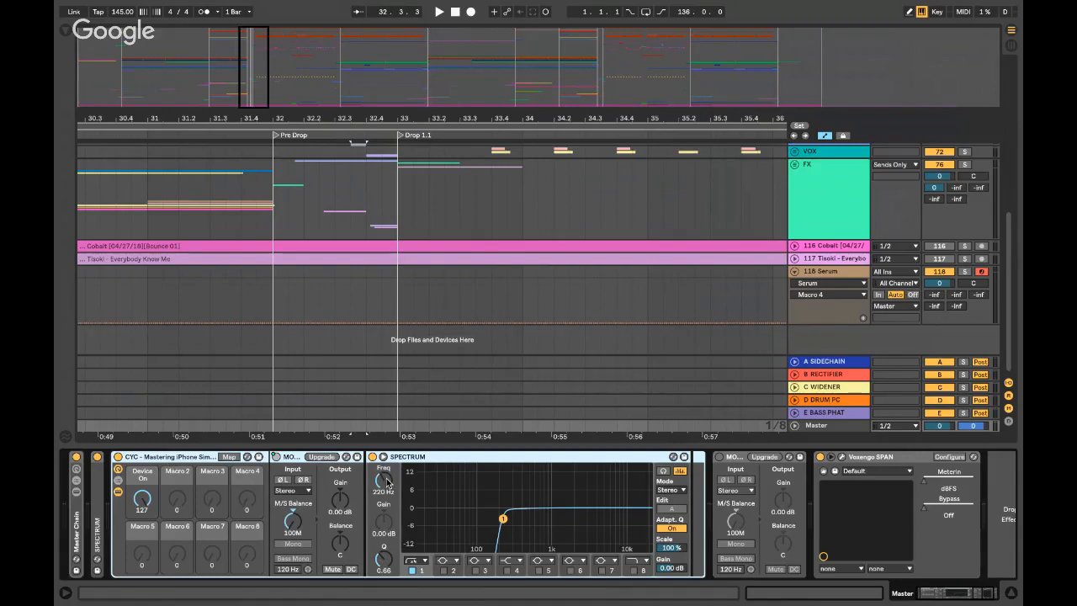
{"action": "left_click", "coordinate": [634, 569]}
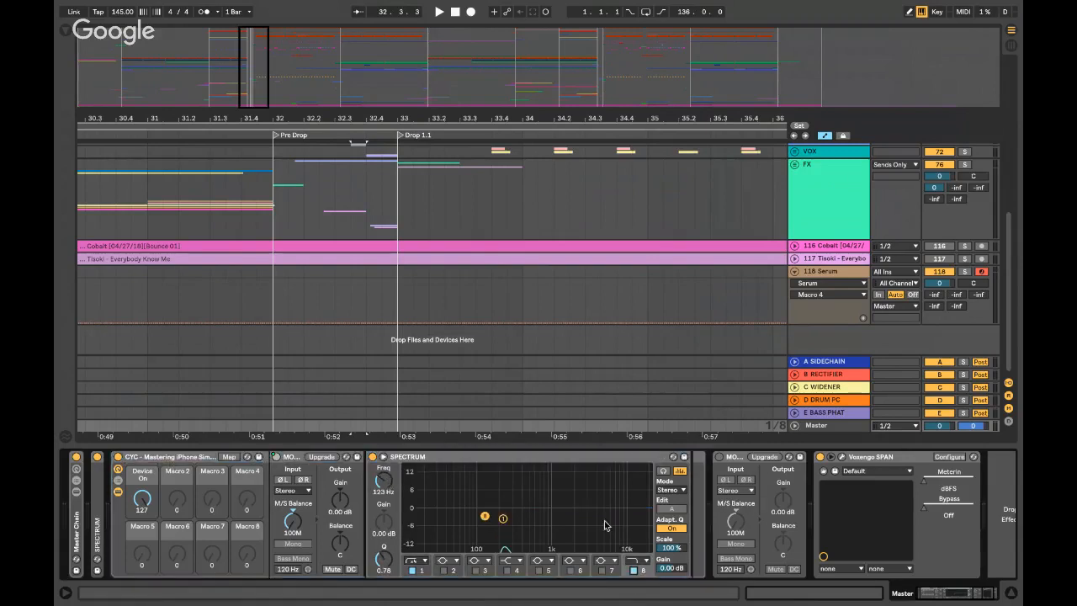
{"action": "left_click_drag", "start_coordinate": [493, 516], "coordinate": [637, 519]}
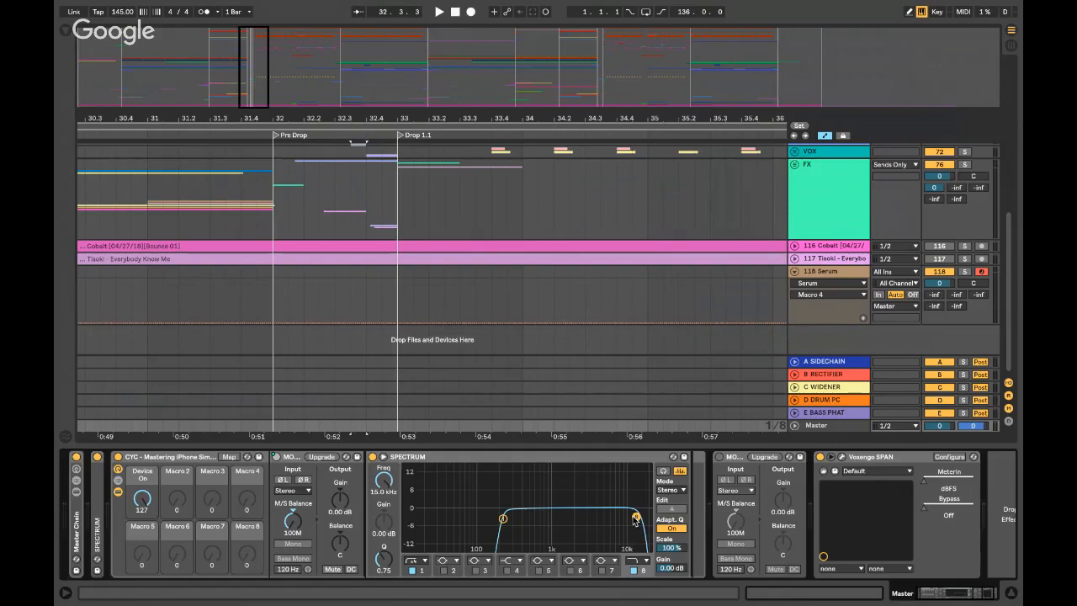
{"action": "left_click", "coordinate": [634, 571]}
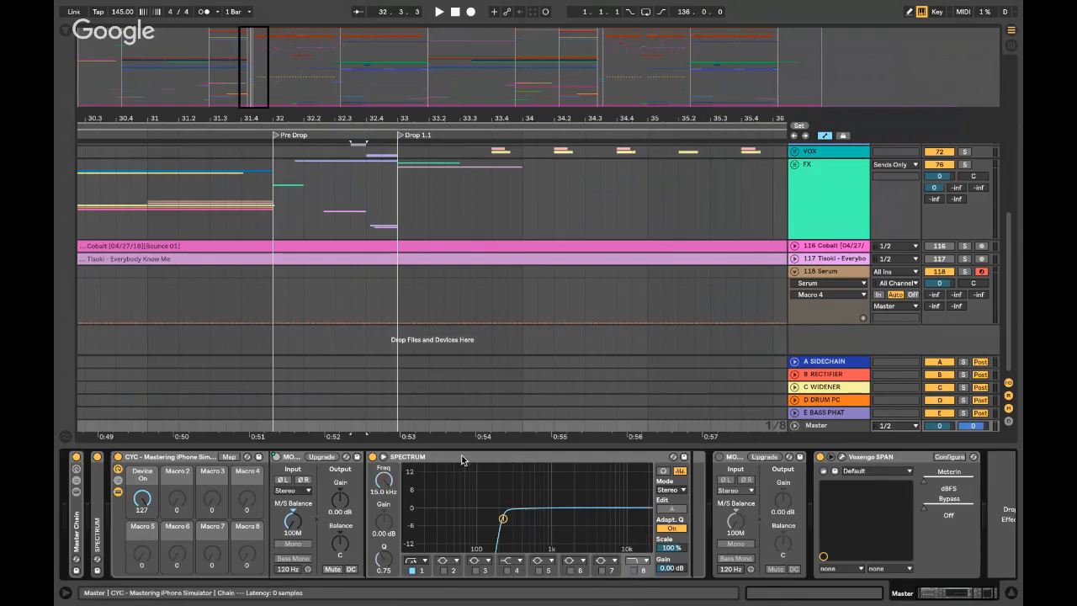
{"action": "double_click", "coordinate": [462, 456]}
{"action": "double_click", "coordinate": [144, 457]}
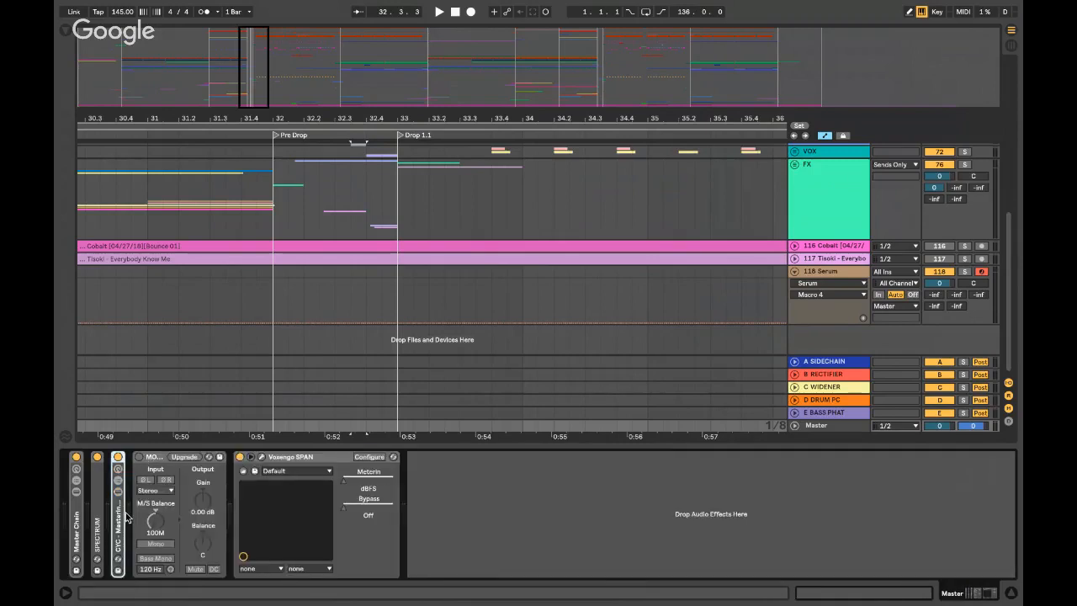
{"action": "key", "text": "0"}
{"action": "key", "text": "0"}
{"action": "key", "text": "0"}
- Unfold and refold the Master Chain rack, then hide the device panel
{"action": "double_click", "coordinate": [75, 511]}
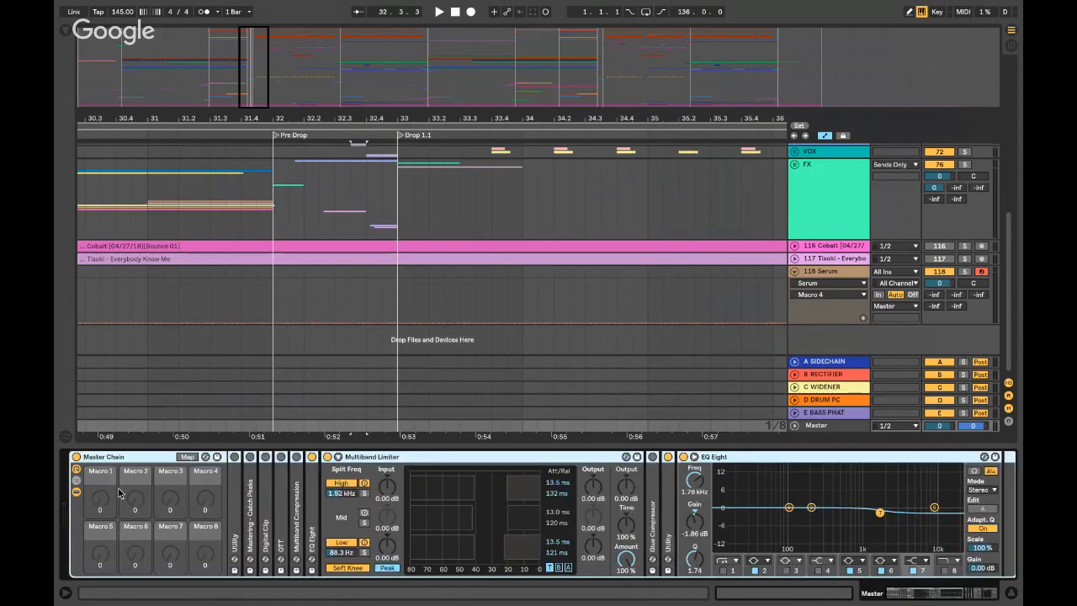
{"action": "double_click", "coordinate": [111, 457]}
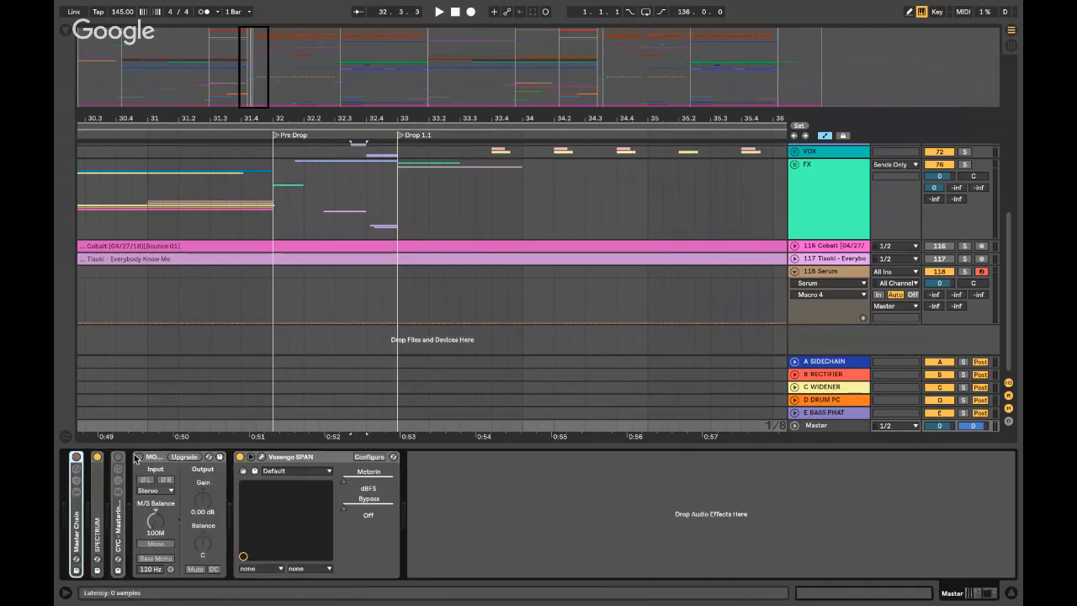
{"action": "left_click_drag", "start_coordinate": [179, 447], "coordinate": [179, 458]}
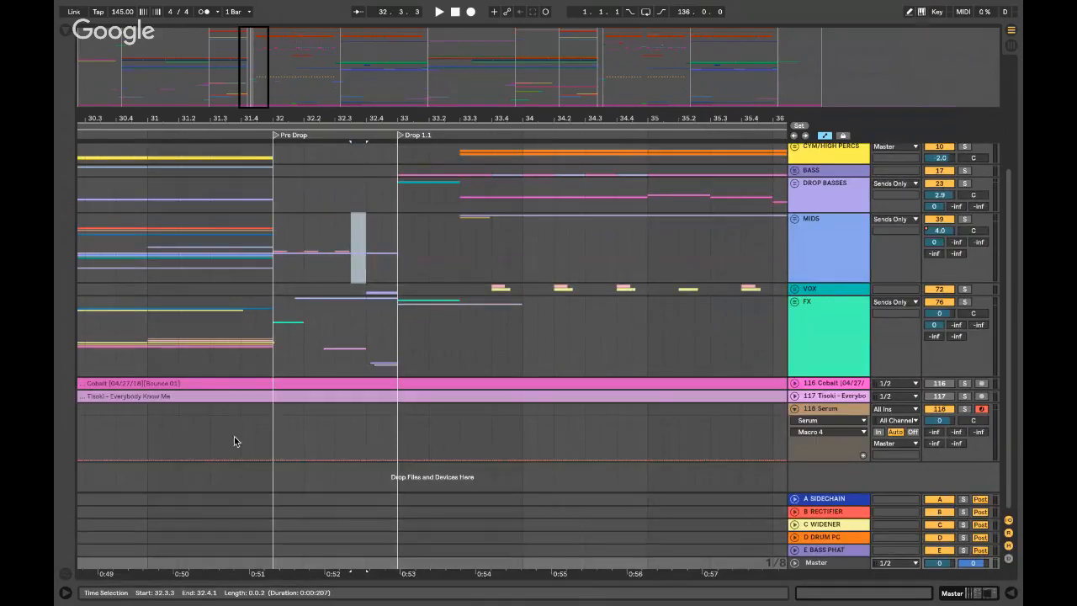
- Open the 118 Serum editor and play notes from the computer keyboard, shifting octaves
{"action": "left_click", "coordinate": [279, 419]}
{"action": "scroll", "coordinate": [825, 402], "scroll_direction": "left", "scroll_amount": 1}
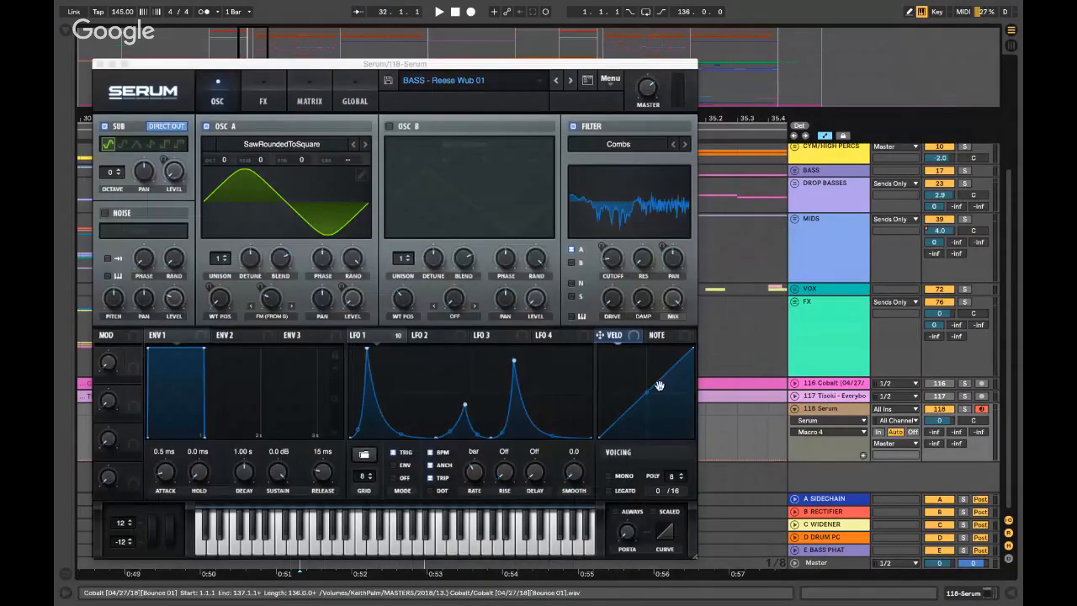
{"action": "key", "text": "f"}
{"action": "left_click", "coordinate": [843, 410]}
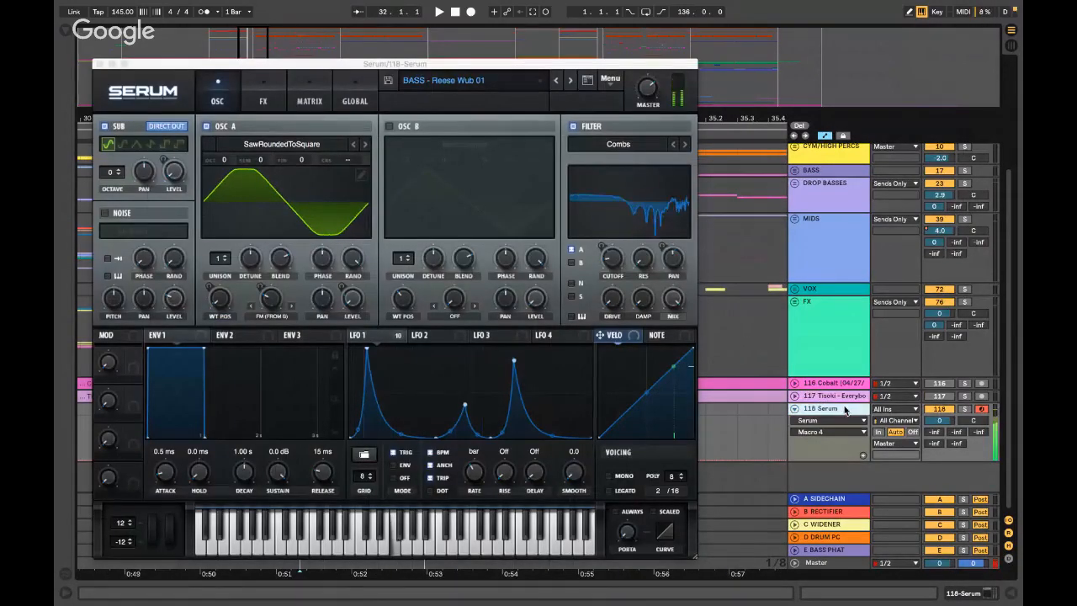
{"action": "key", "text": "z"}
{"action": "key", "text": "z"}
{"action": "key", "text": "f"}
{"action": "key", "text": "x"}
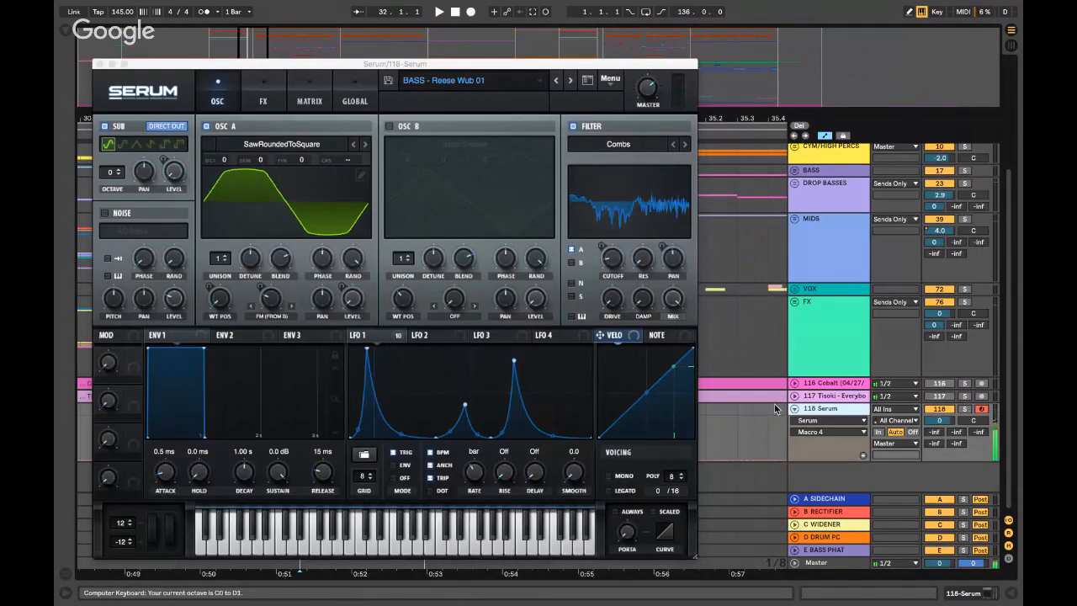
{"action": "key", "text": "z"}
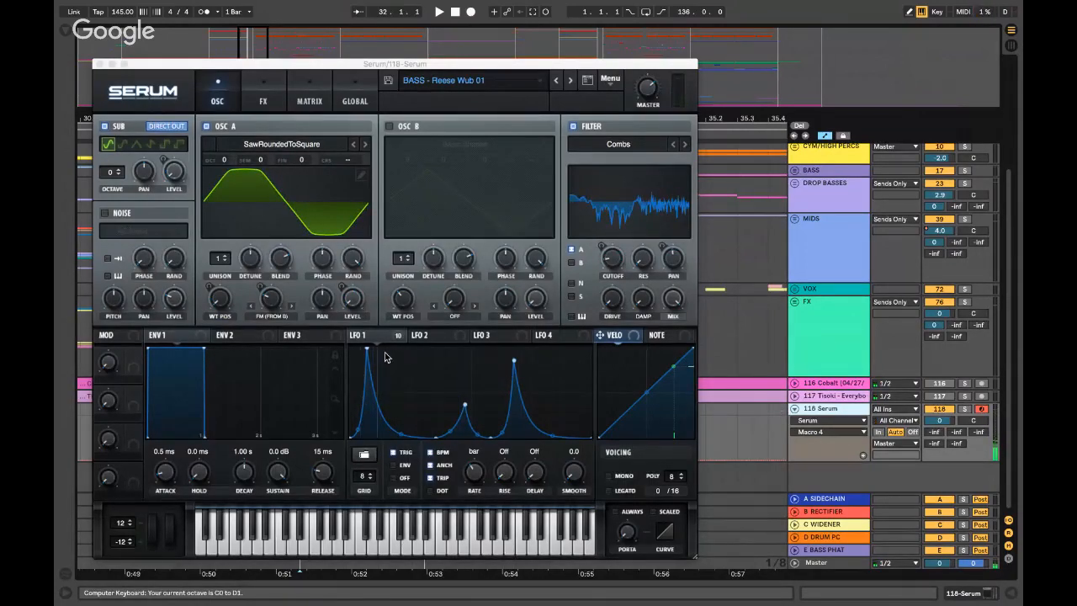
{"action": "key", "text": "f"}
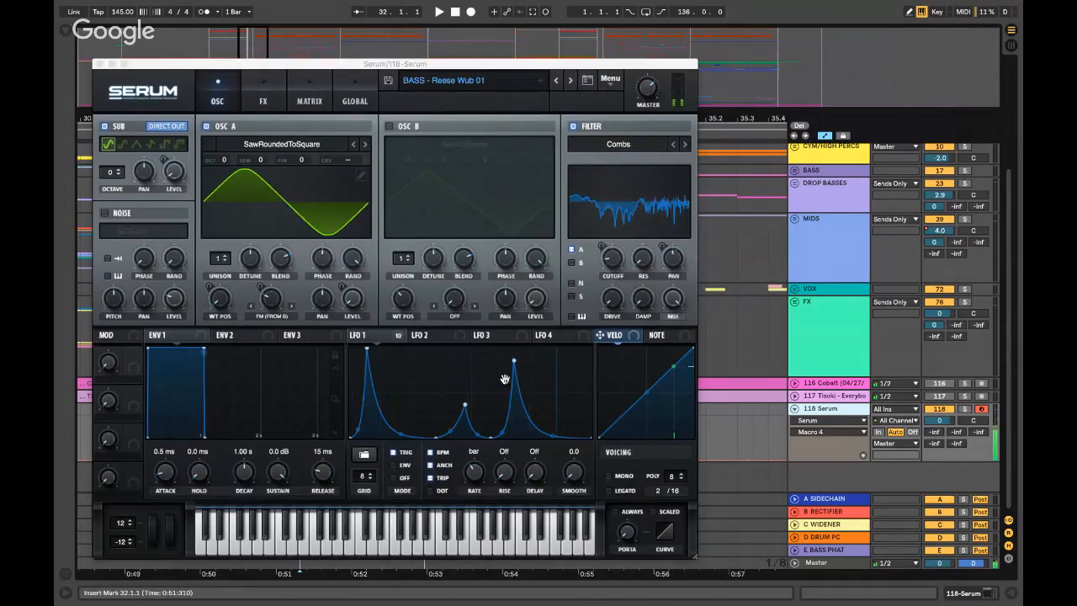
- Move LFO 1's peak later and bend its first segment upward, then show the FX page
{"action": "left_click", "coordinate": [390, 338]}
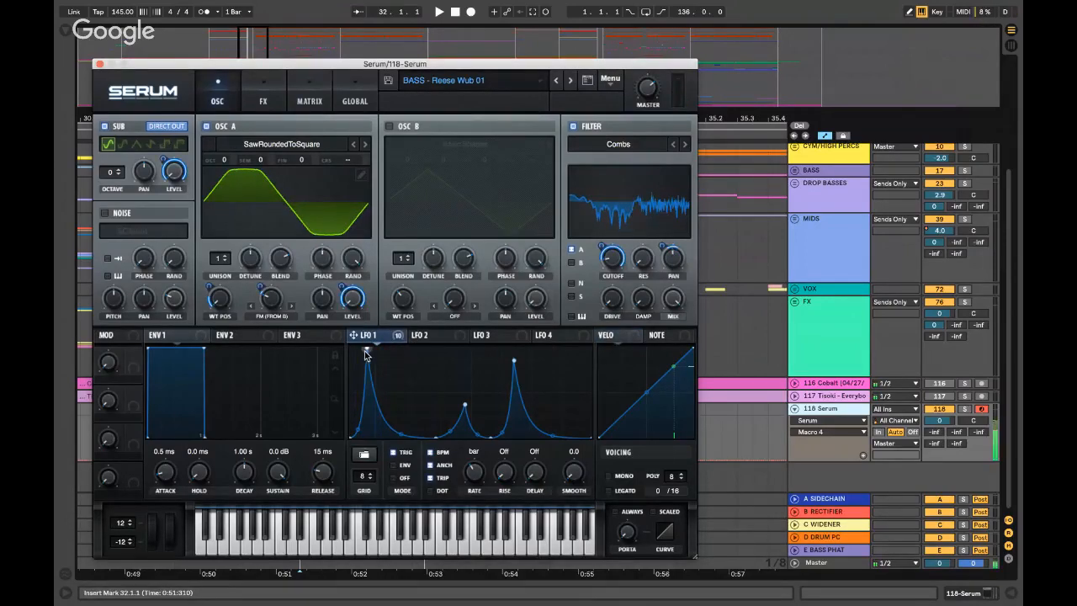
{"action": "left_click_drag", "start_coordinate": [366, 349], "coordinate": [417, 347]}
{"action": "mouse_move", "coordinate": [383, 431]}
{"action": "left_mouse_down"}
{"action": "mouse_move", "coordinate": [370, 404]}
{"action": "mouse_move", "coordinate": [379, 419]}
{"action": "left_mouse_up"}
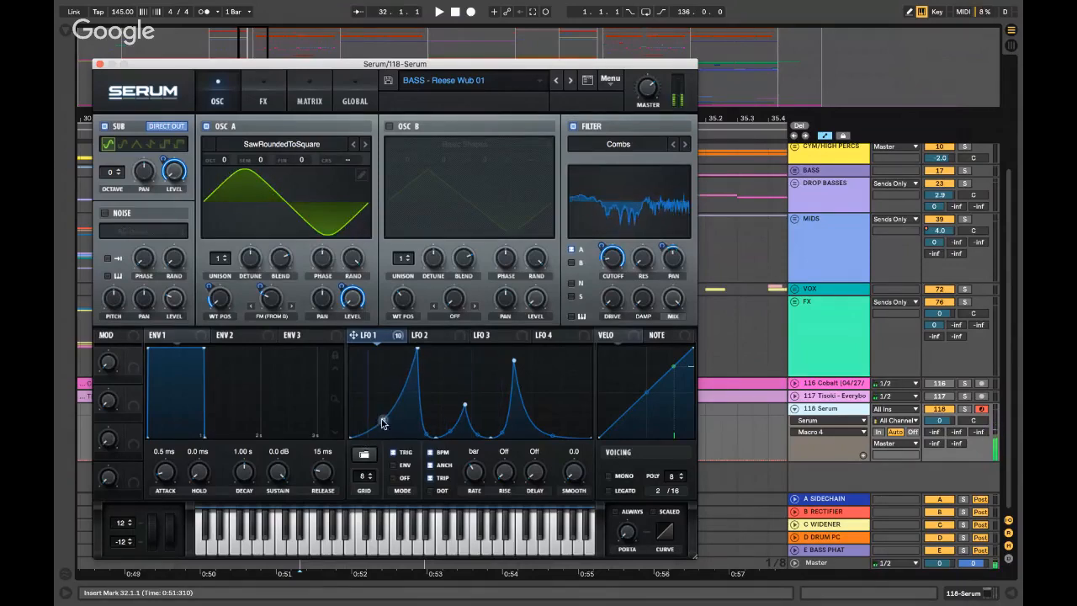
{"action": "left_click", "coordinate": [276, 145]}
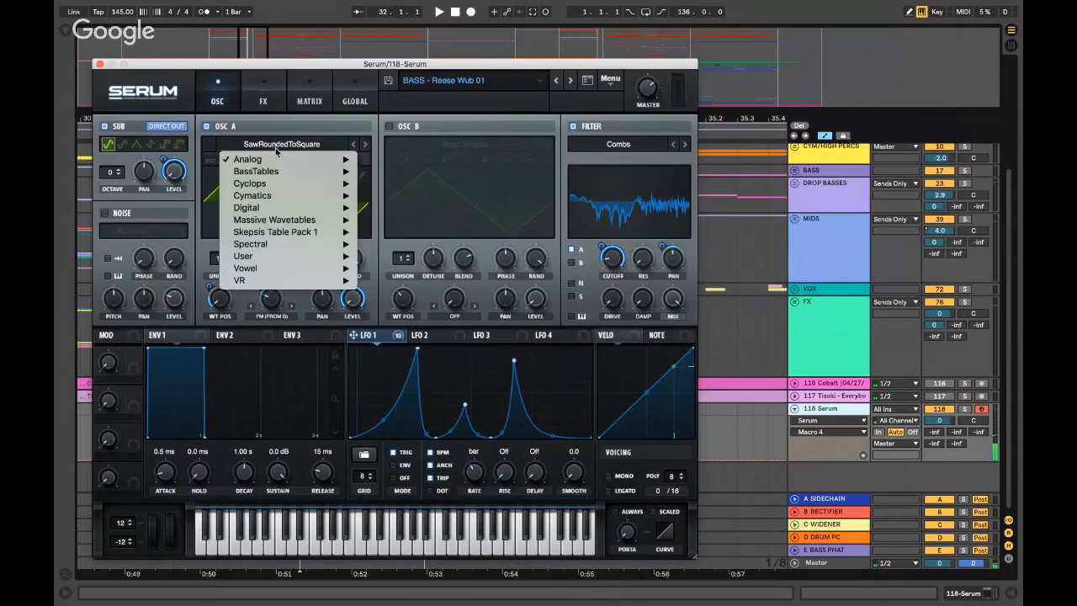
{"action": "key", "text": "m"}
{"action": "left_click", "coordinate": [279, 129]}
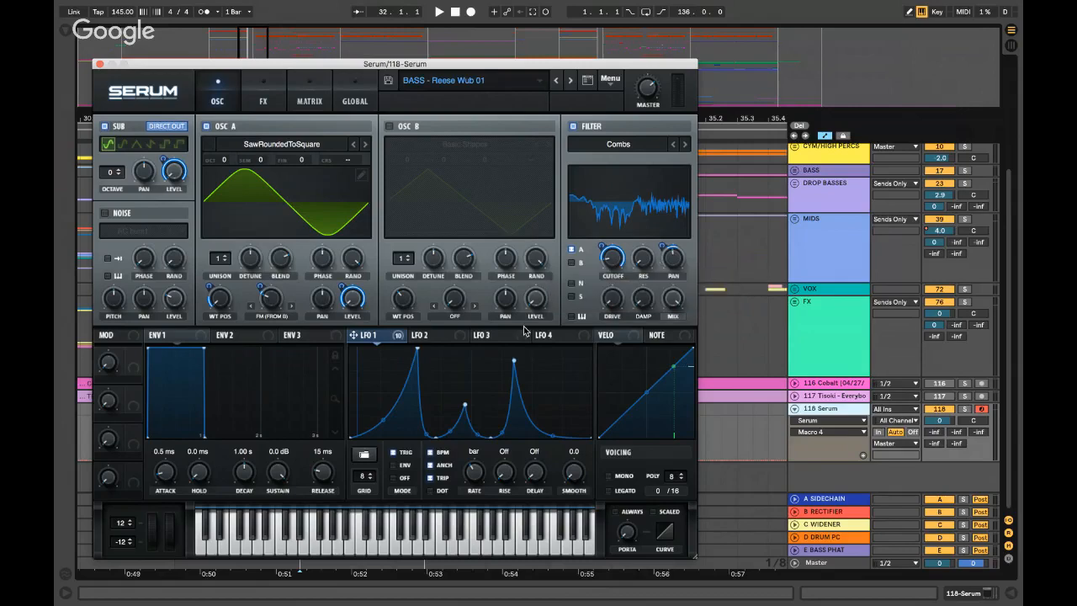
{"action": "left_click", "coordinate": [265, 99]}
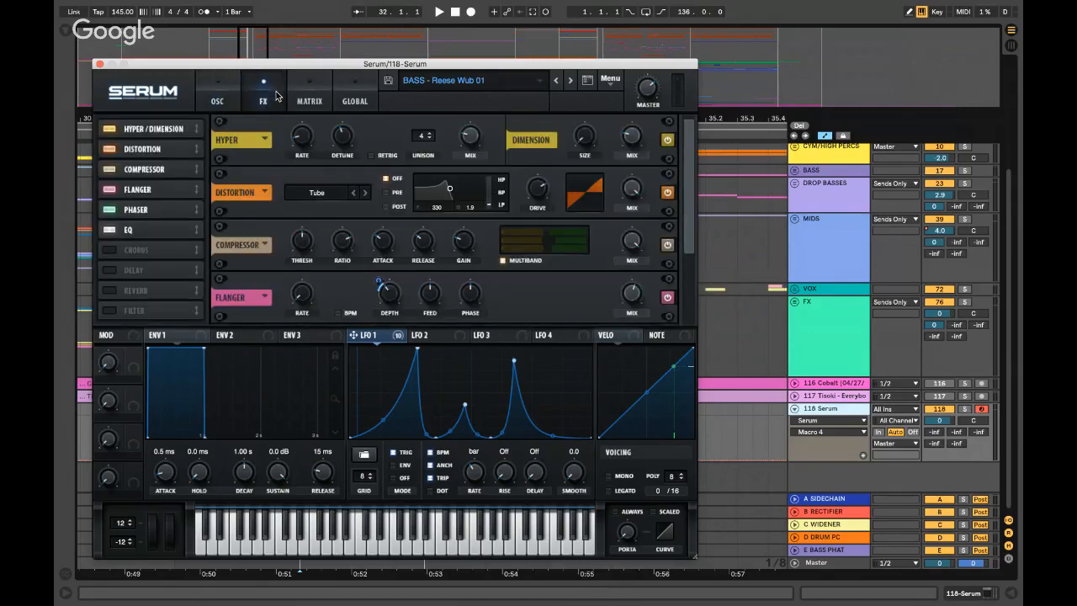
- Scroll Serum's FX rack past Distortion to Compressor, revealing Flanger, Phaser and EQ, and play a note
{"action": "left_click", "coordinate": [155, 148]}
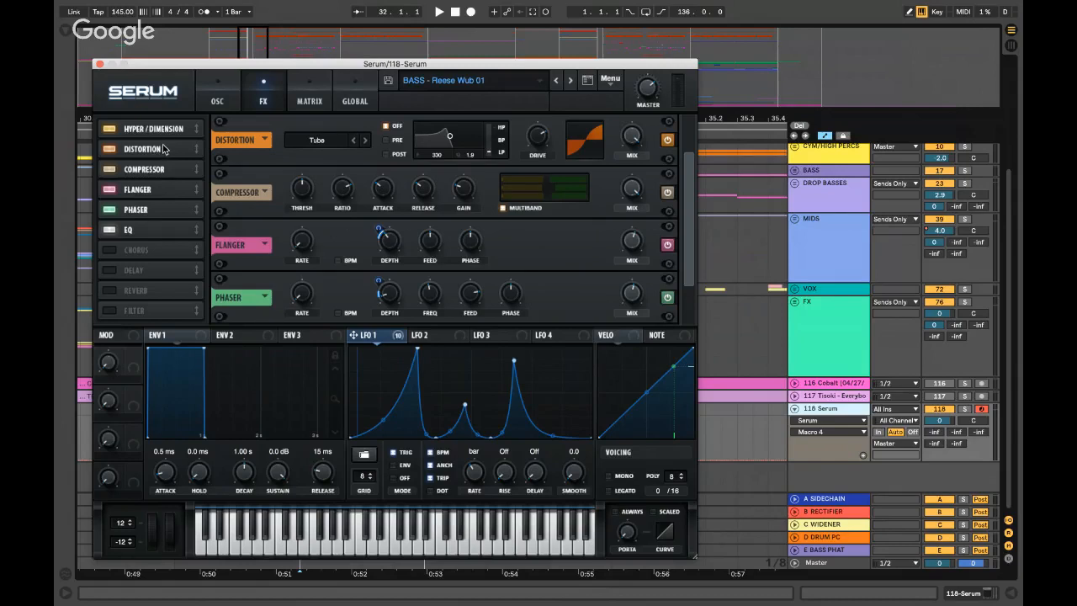
{"action": "left_click", "coordinate": [167, 169]}
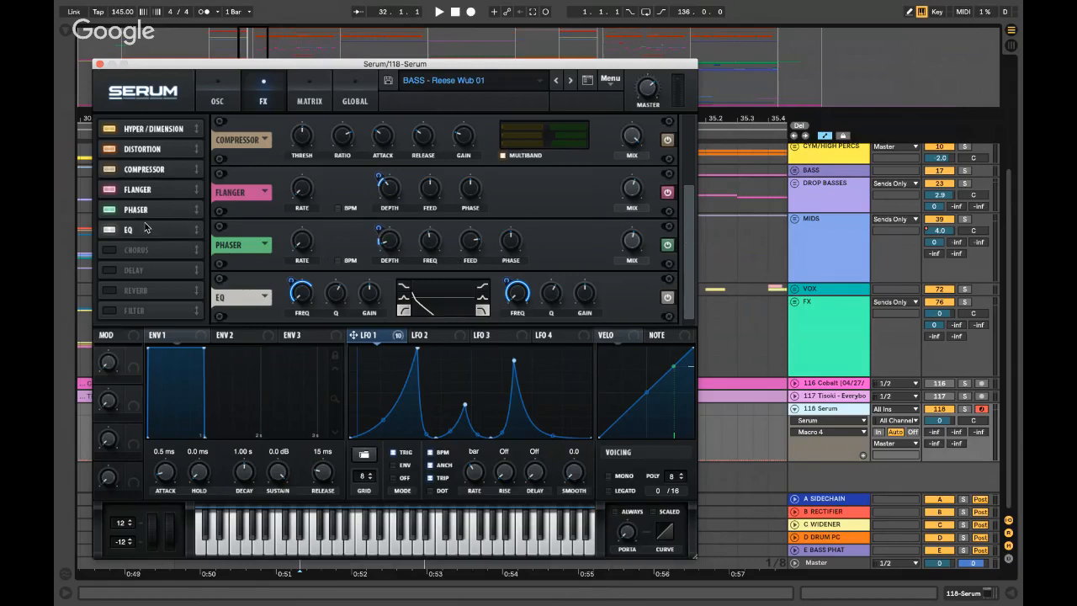
{"action": "key", "text": "a"}
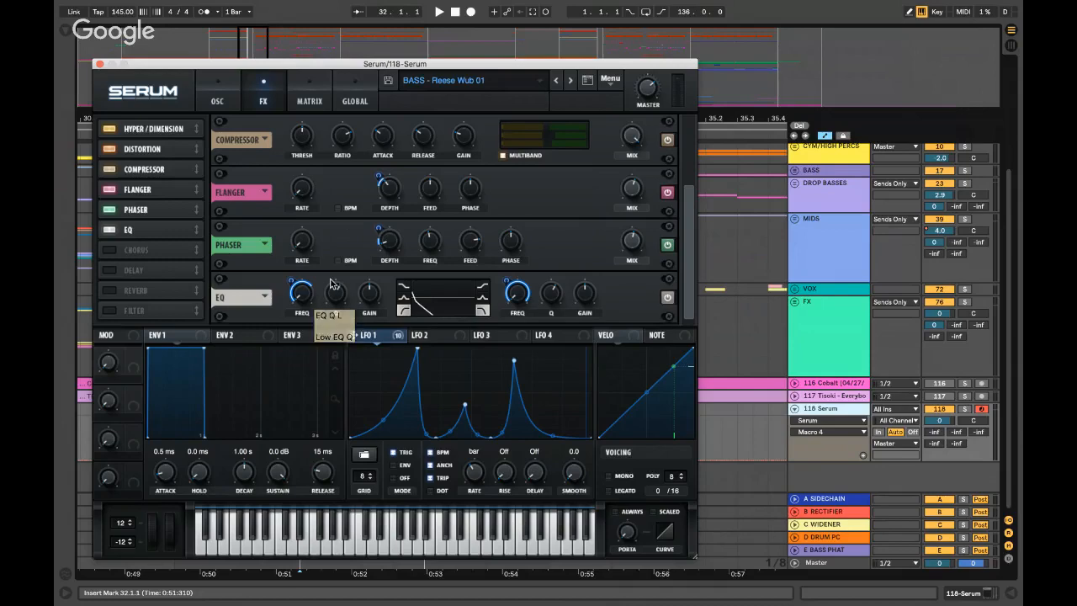
- On Serum's oscillator page, try the 12-semitone pitch bend, then glance at LFO 2 and back to LFO 1
{"action": "left_click", "coordinate": [239, 105]}
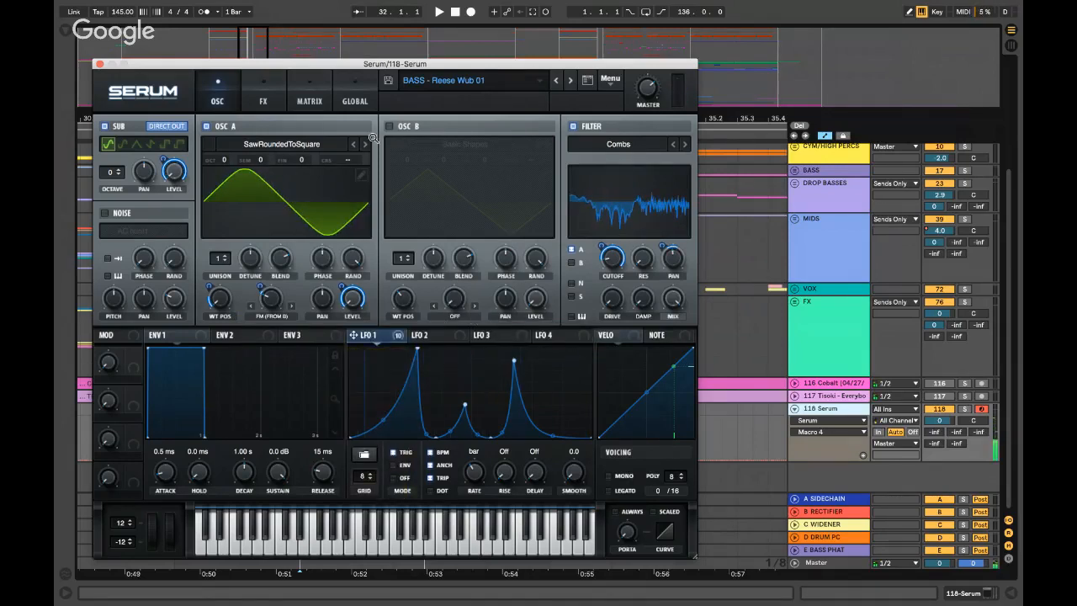
{"action": "left_click", "coordinate": [122, 525]}
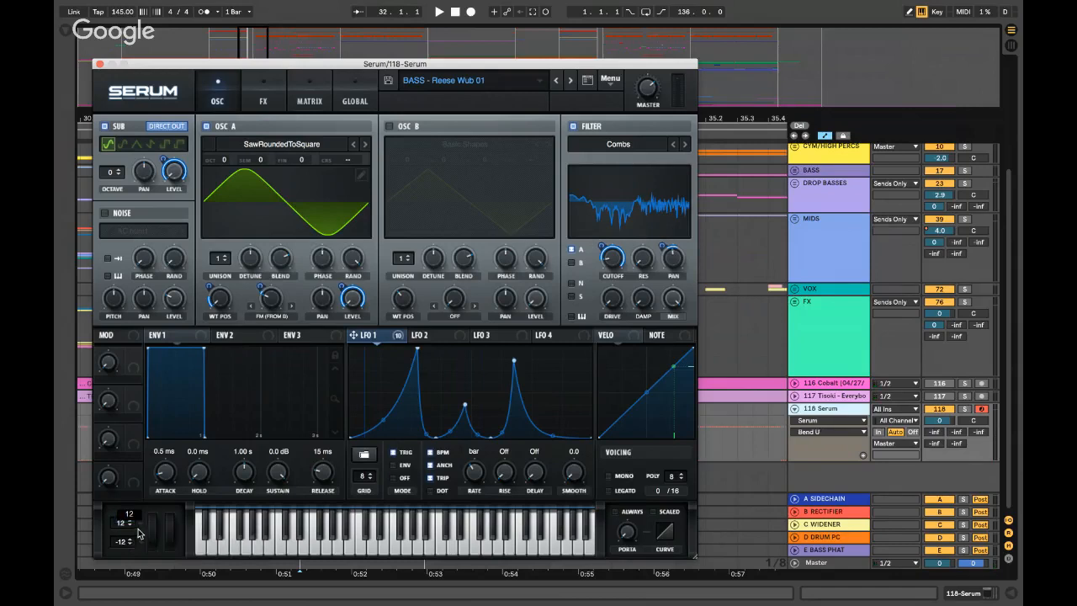
{"action": "left_click", "coordinate": [155, 532]}
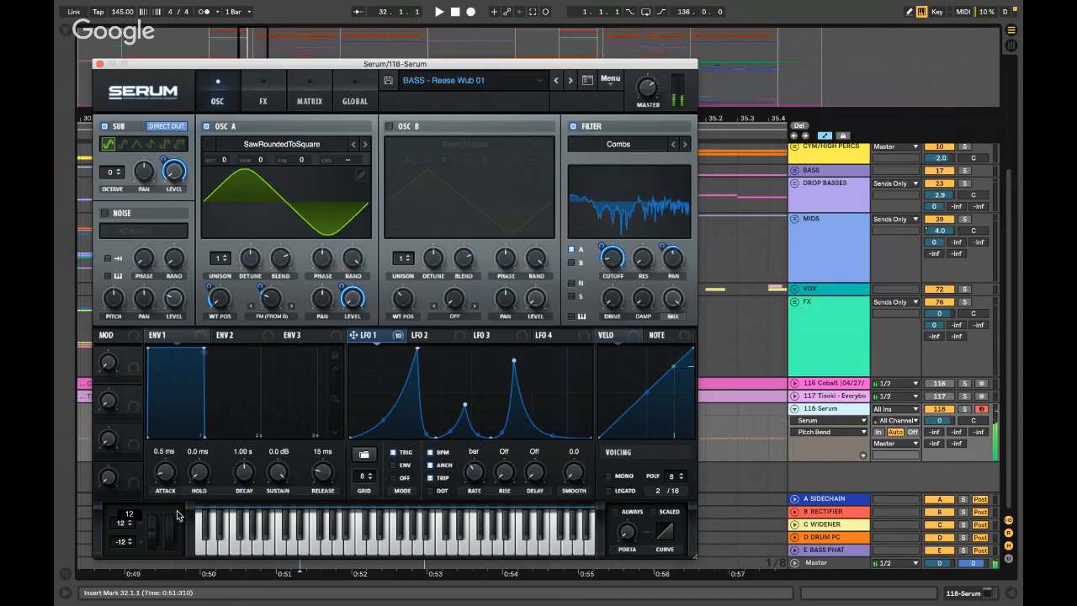
{"action": "left_click", "coordinate": [413, 336]}
{"action": "left_click", "coordinate": [392, 338]}
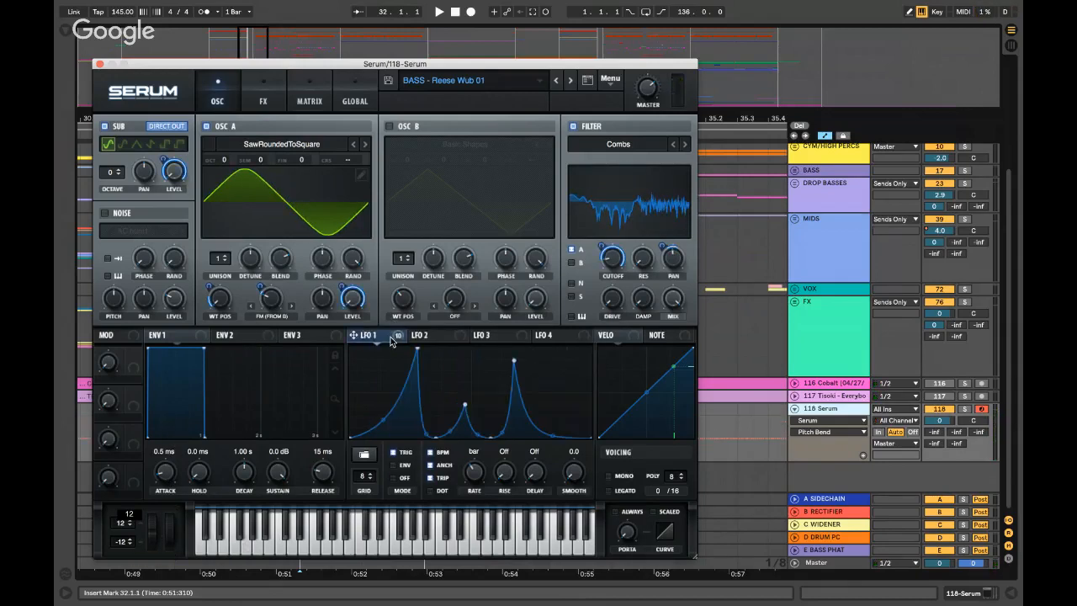
- Close Serum and play the arrangement from Drop 1.1 at bar 33
{"action": "left_click", "coordinate": [98, 64]}
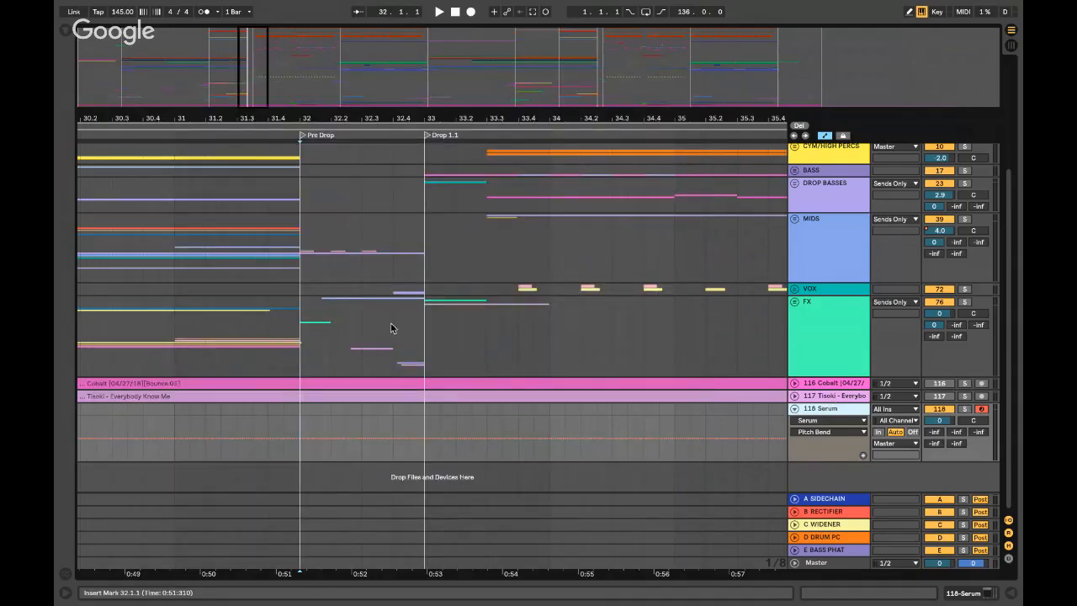
{"action": "left_click", "coordinate": [423, 236]}
{"action": "key", "text": "space"}
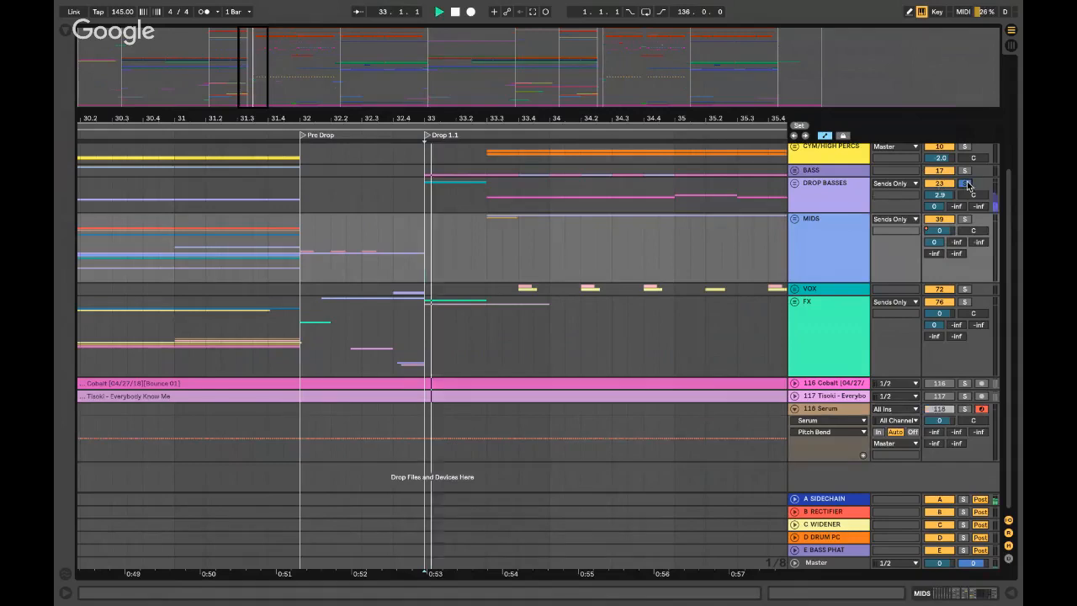
{"action": "left_click_drag", "start_coordinate": [457, 202], "coordinate": [435, 203]}
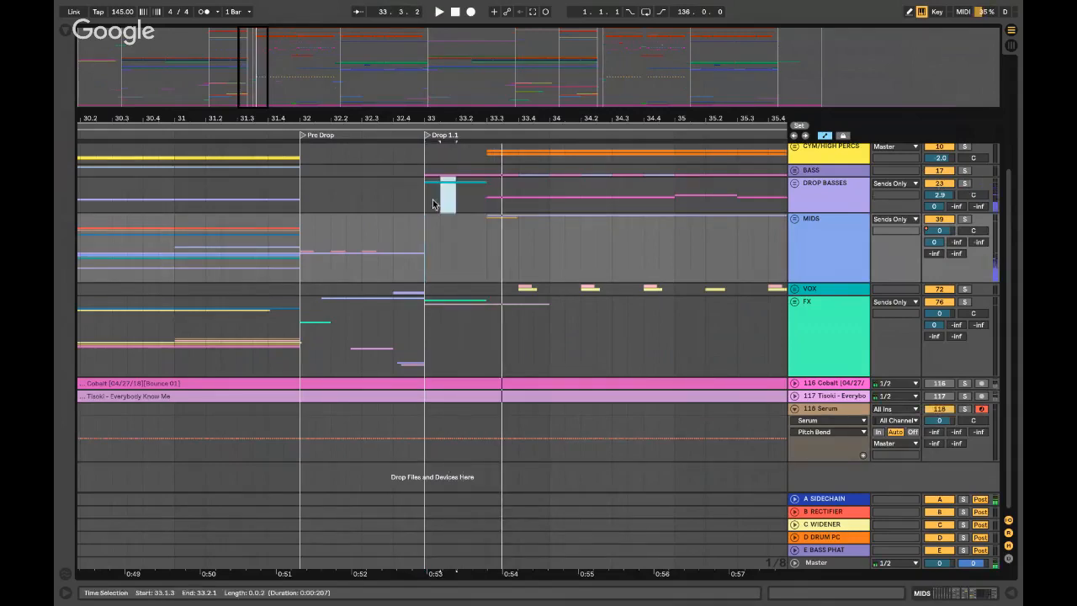
{"action": "left_click", "coordinate": [427, 204]}
- Inspect DROP BASSES' devices and its tracks' automation lanes, then hide the chain and fold the group
{"action": "double_click", "coordinate": [811, 188]}
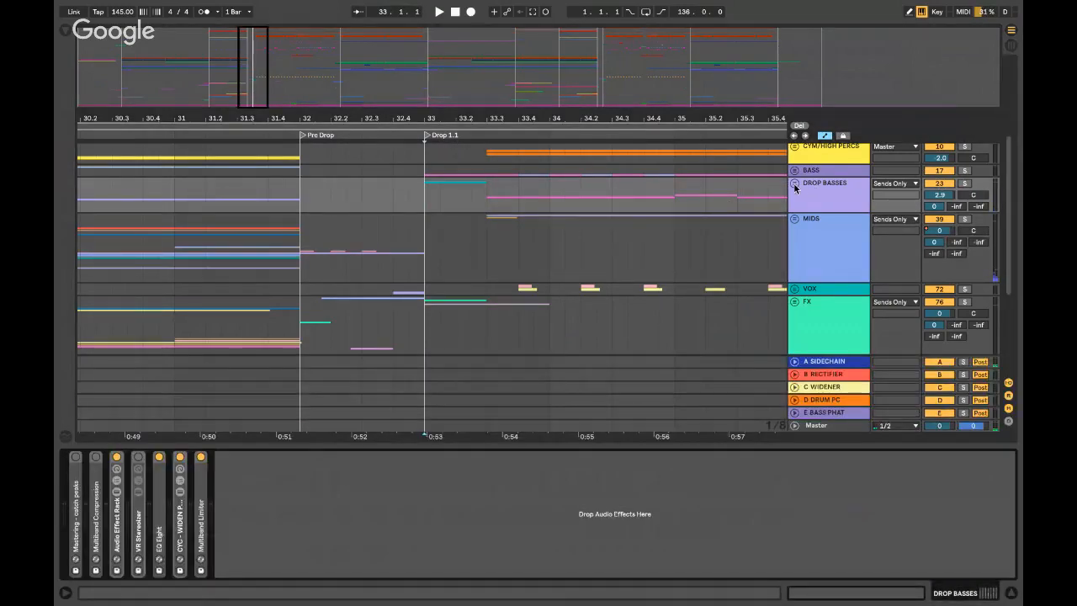
{"action": "left_click", "coordinate": [794, 183]}
{"action": "key", "text": "a"}
{"action": "key", "text": "super+alt+l"}
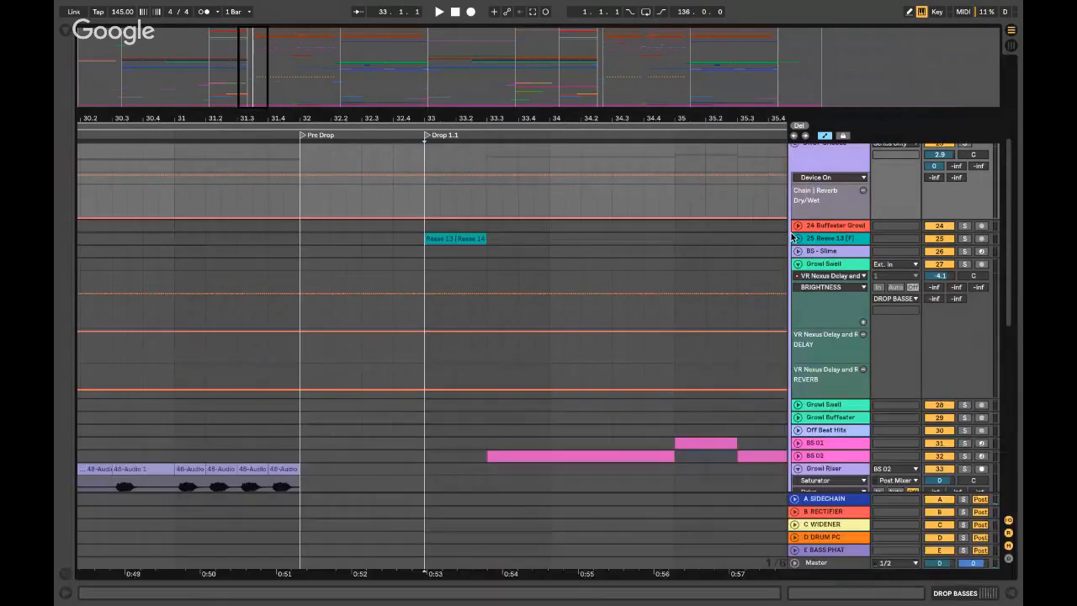
{"action": "scroll", "coordinate": [795, 233], "scroll_direction": "up", "scroll_amount": 3}
{"action": "left_click", "coordinate": [795, 224]}
{"action": "scroll", "coordinate": [414, 235], "scroll_direction": "right", "scroll_amount": 1}
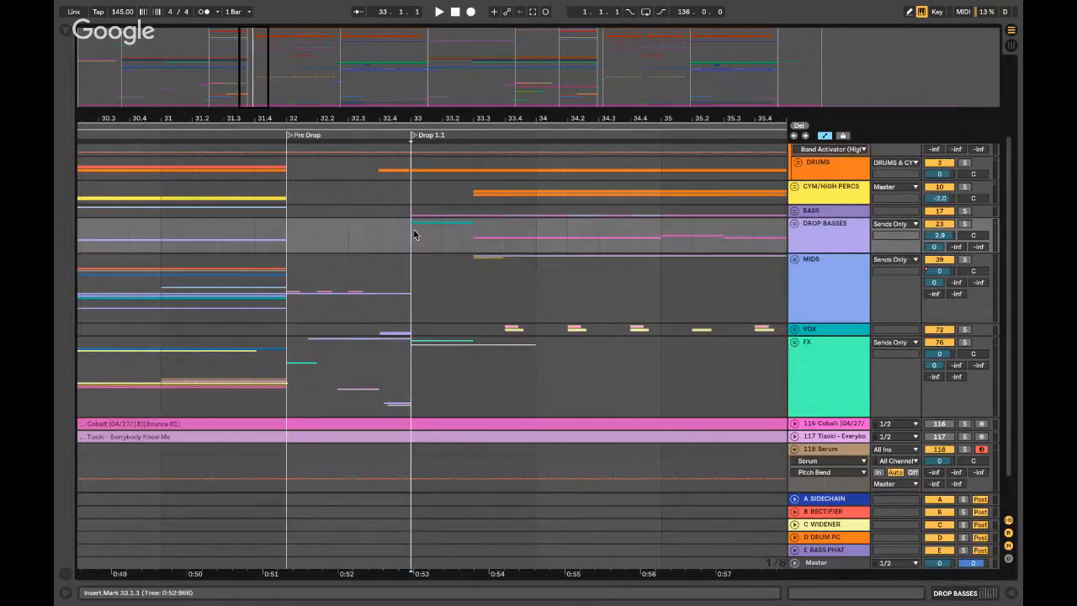
{"action": "scroll", "coordinate": [414, 233], "scroll_direction": "down", "scroll_amount": 3}
{"action": "scroll", "coordinate": [414, 231], "scroll_direction": "up", "scroll_amount": 4}
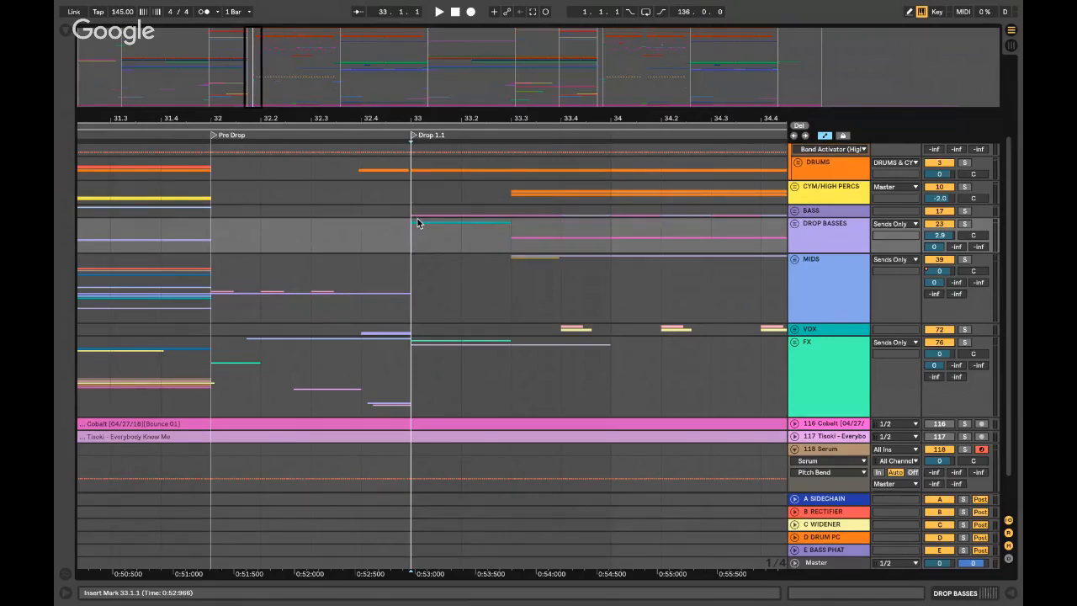
- Set the insert point at 33.3.1 in DROP BASSES, zoom out to bars 25–38, and switch to the desktop
{"action": "left_click", "coordinate": [846, 235]}
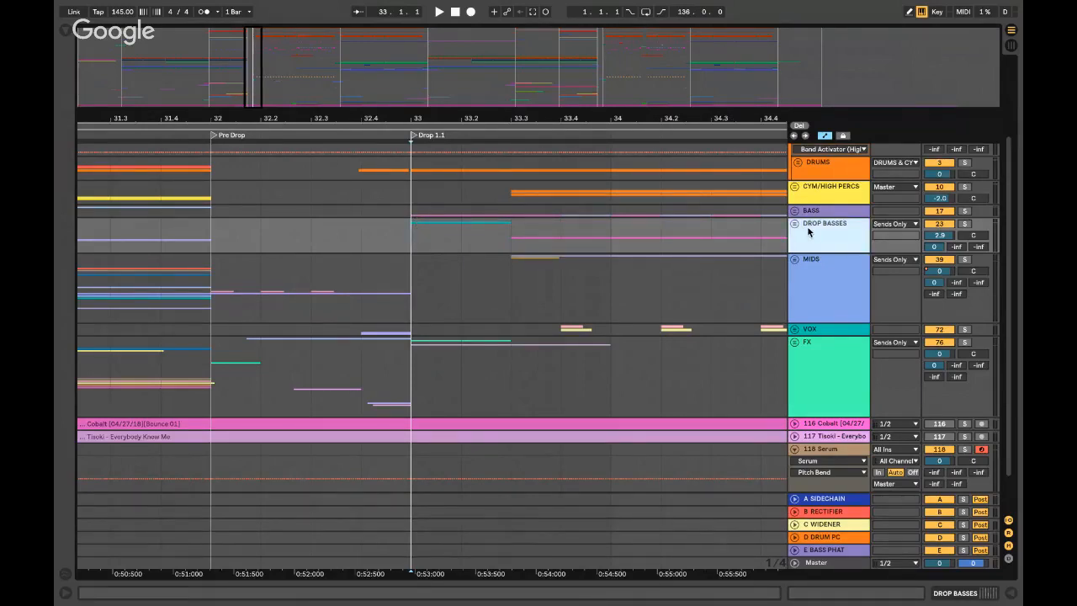
{"action": "left_click", "coordinate": [511, 241]}
{"action": "key", "text": "minus"}
{"action": "key", "text": "minus"}
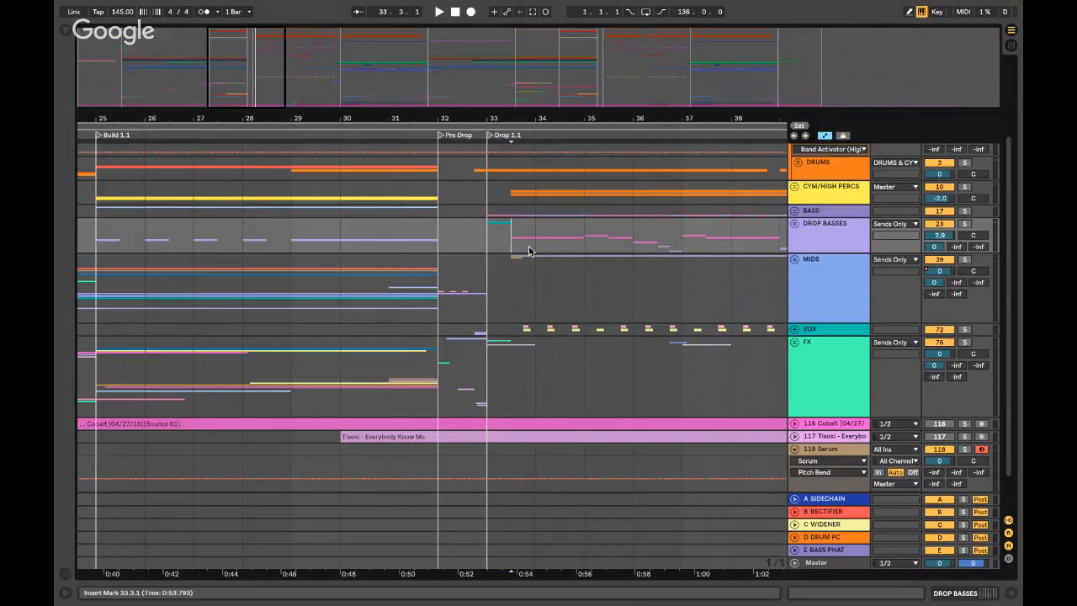
{"action": "key", "text": "ctrl+Left"}
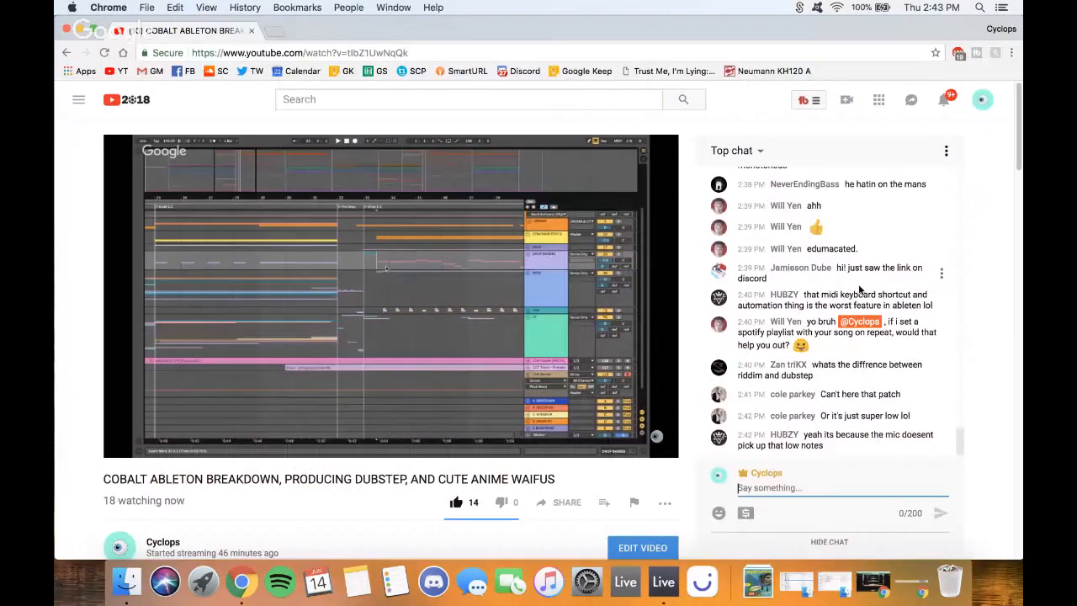
{"action": "scroll", "coordinate": [859, 290], "scroll_direction": "up", "scroll_amount": 2}
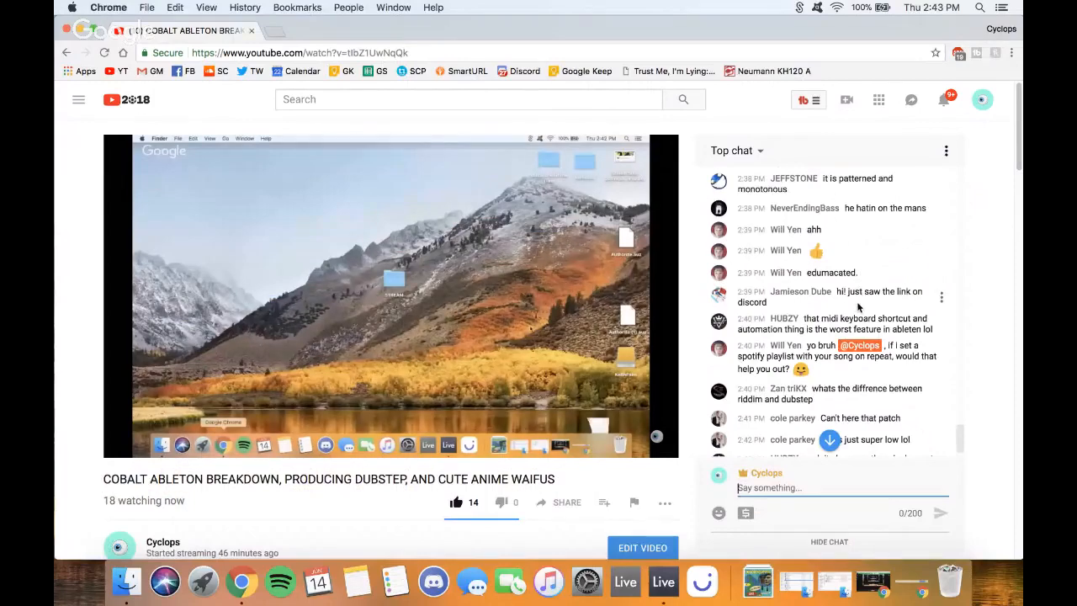
{"action": "left_click", "coordinate": [812, 484]}
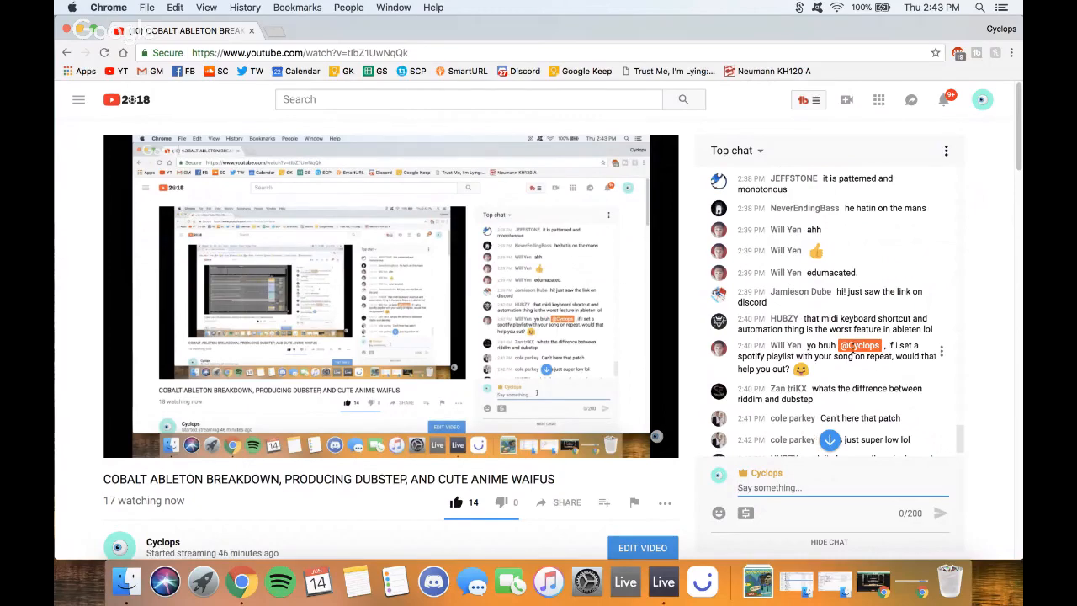
{"action": "scroll", "coordinate": [854, 350], "scroll_direction": "down", "scroll_amount": 2}
{"action": "scroll", "coordinate": [854, 355], "scroll_direction": "up", "scroll_amount": 1}
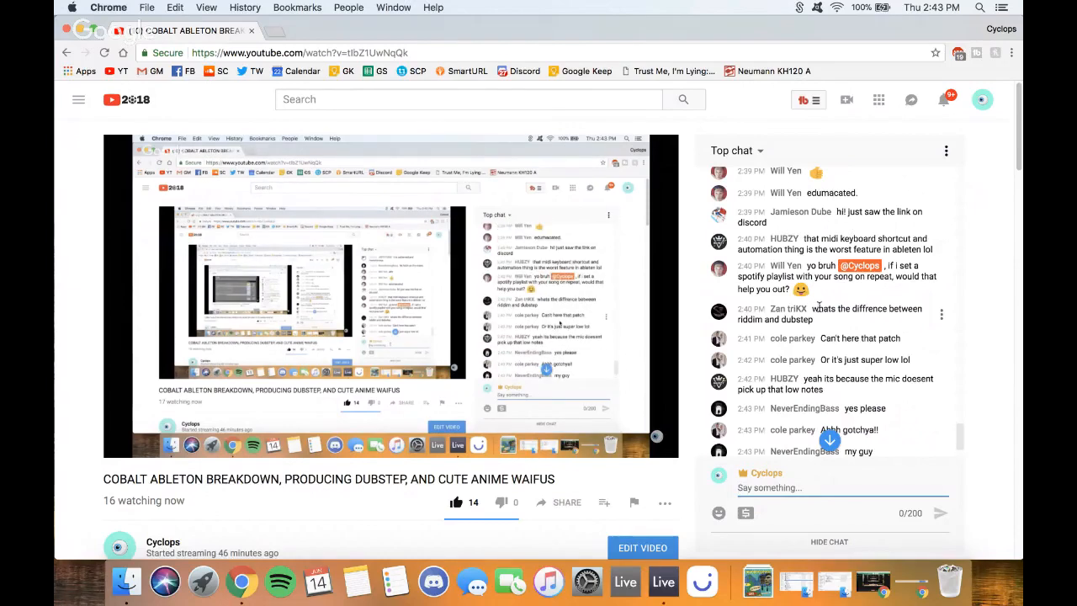
{"action": "scroll", "coordinate": [816, 308], "scroll_direction": "down", "scroll_amount": 1}
{"action": "scroll", "coordinate": [817, 310], "scroll_direction": "down", "scroll_amount": 2}
{"action": "scroll", "coordinate": [820, 310], "scroll_direction": "down", "scroll_amount": 1}
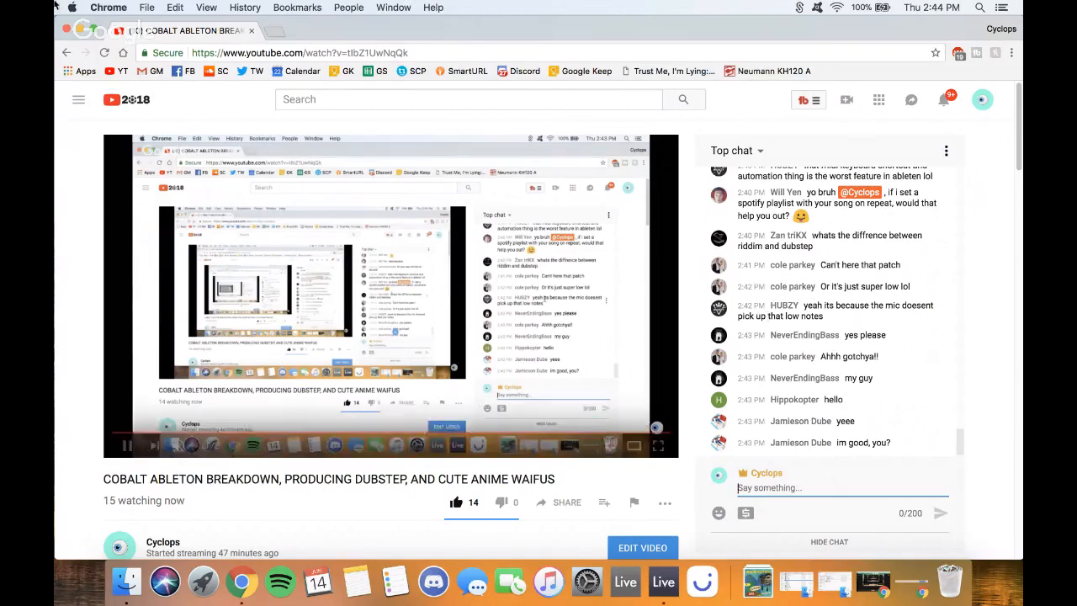
{"action": "key", "text": "super+m"}
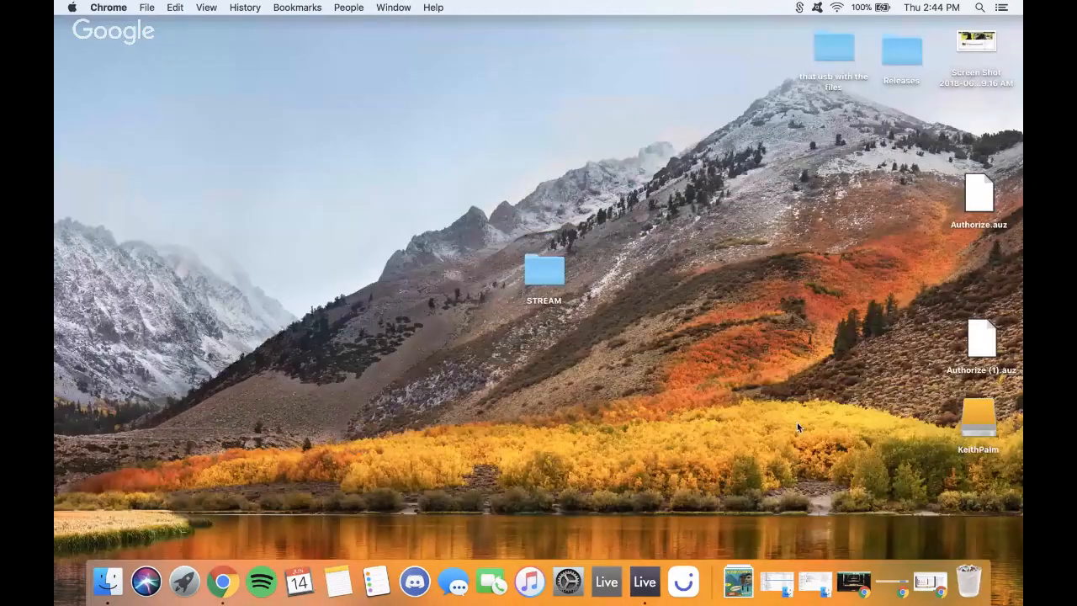
- Back in Live, open the Serum plugin window on the 118 Serum track
{"action": "key", "text": "super+Tab"}
{"action": "double_click", "coordinate": [820, 449]}
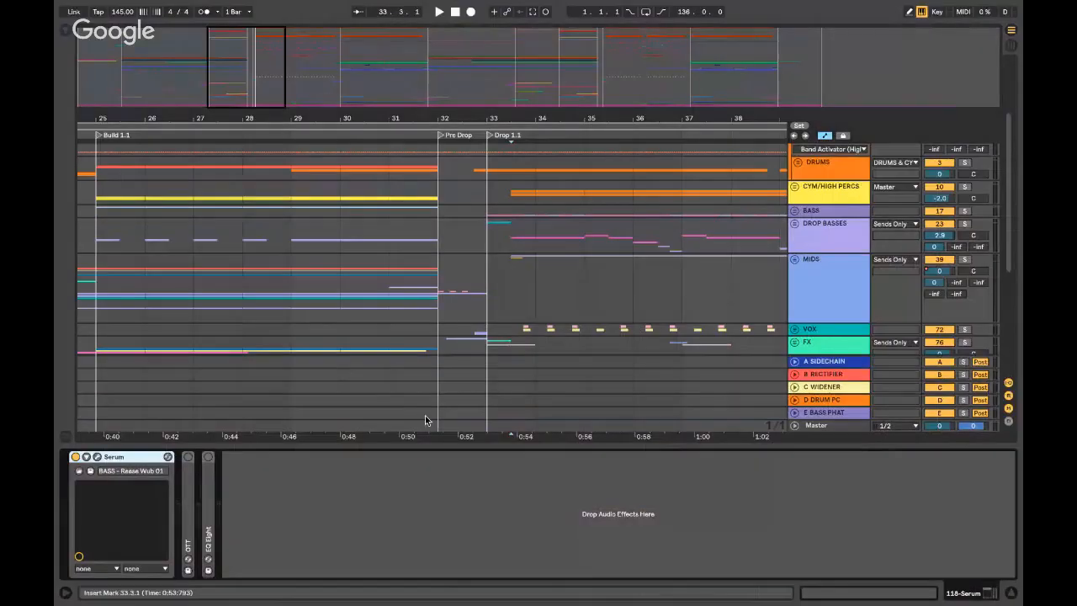
{"action": "scroll", "coordinate": [757, 303], "scroll_direction": "down", "scroll_amount": 6}
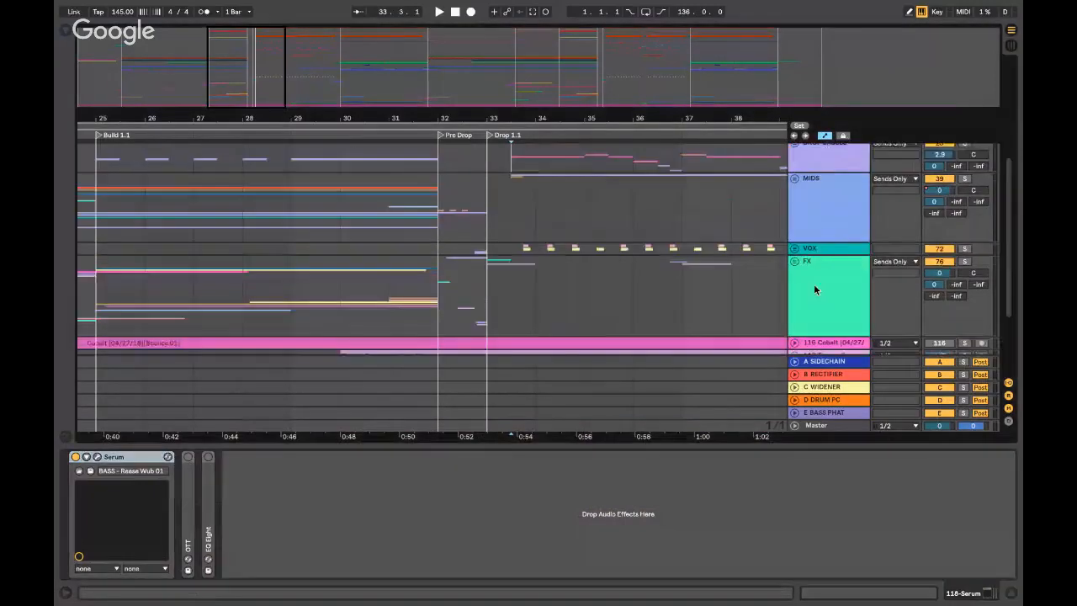
{"action": "left_click", "coordinate": [833, 273]}
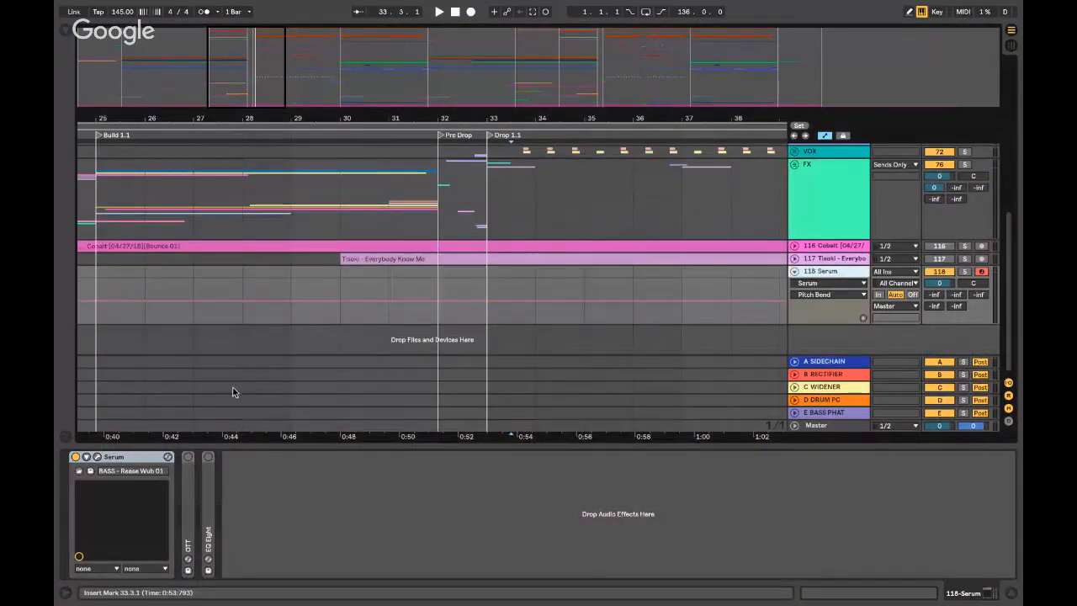
{"action": "left_click", "coordinate": [97, 456]}
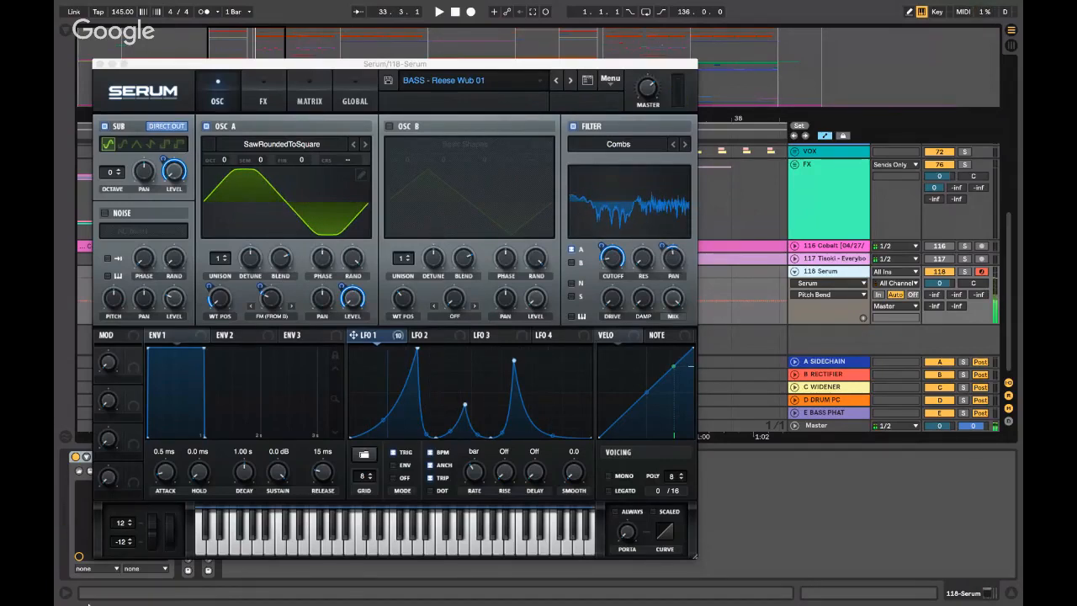
- Bend the playing Reese Wub bass's pitch upward with Serum's pitch wheel, then close Serum
{"action": "left_click", "coordinate": [153, 538]}
{"action": "left_click_drag", "start_coordinate": [153, 538], "coordinate": [178, 589]}
{"action": "left_click", "coordinate": [101, 65]}
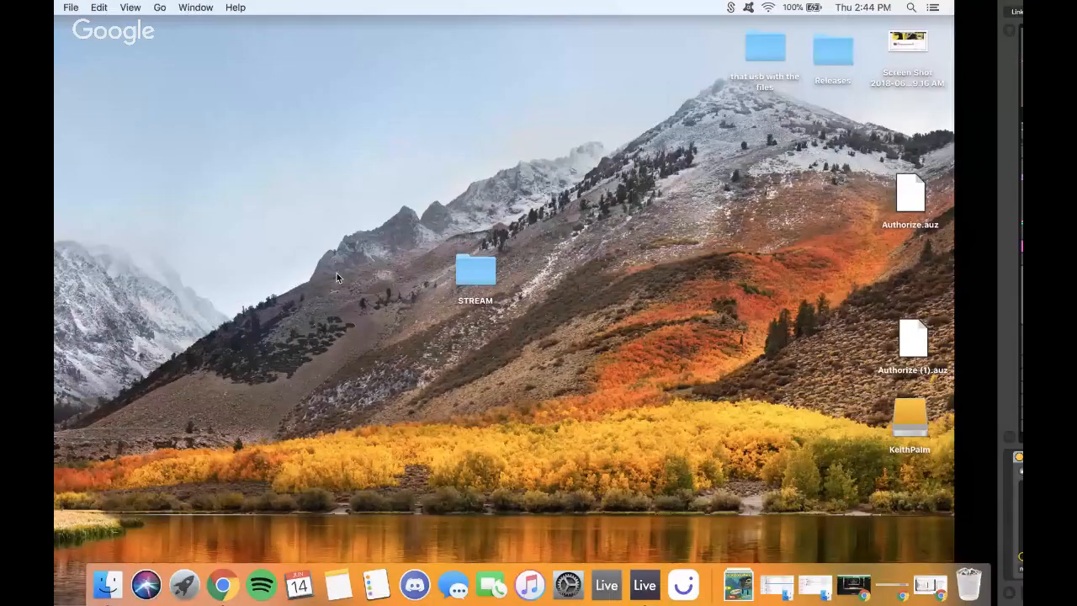
- Glance at the YouTube stream chat, minimize Chrome and return to the Ableton Live space
{"action": "left_click", "coordinate": [931, 584]}
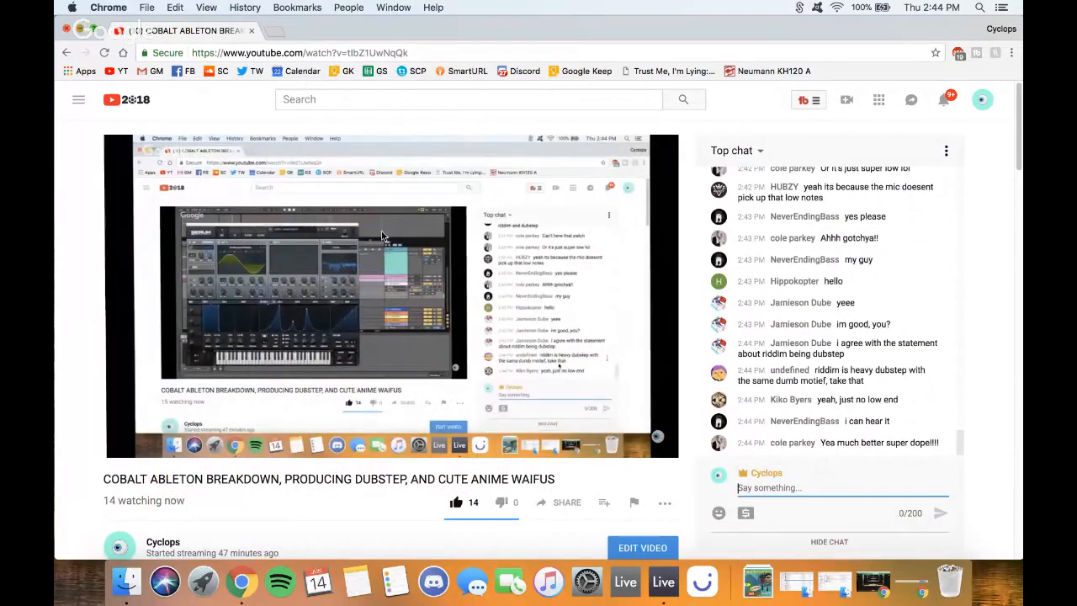
{"action": "key", "text": "super+m"}
{"action": "key", "text": "ctrl+Right"}
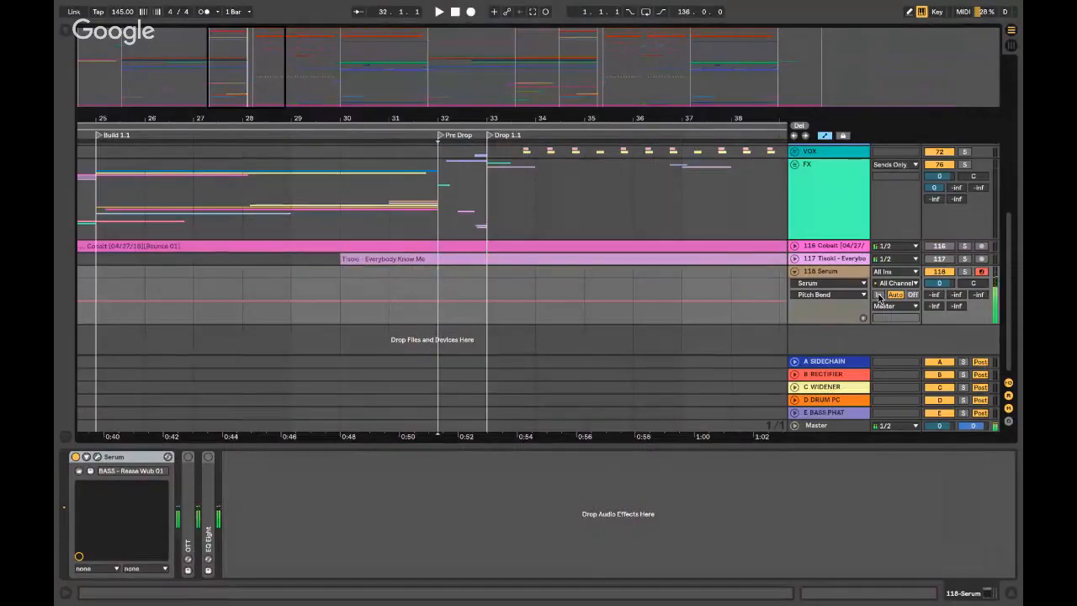
- Hide the device view and zoom the arrangement in on the drop at 33.3.1
{"action": "left_click", "coordinate": [847, 276]}
{"action": "left_click", "coordinate": [940, 273]}
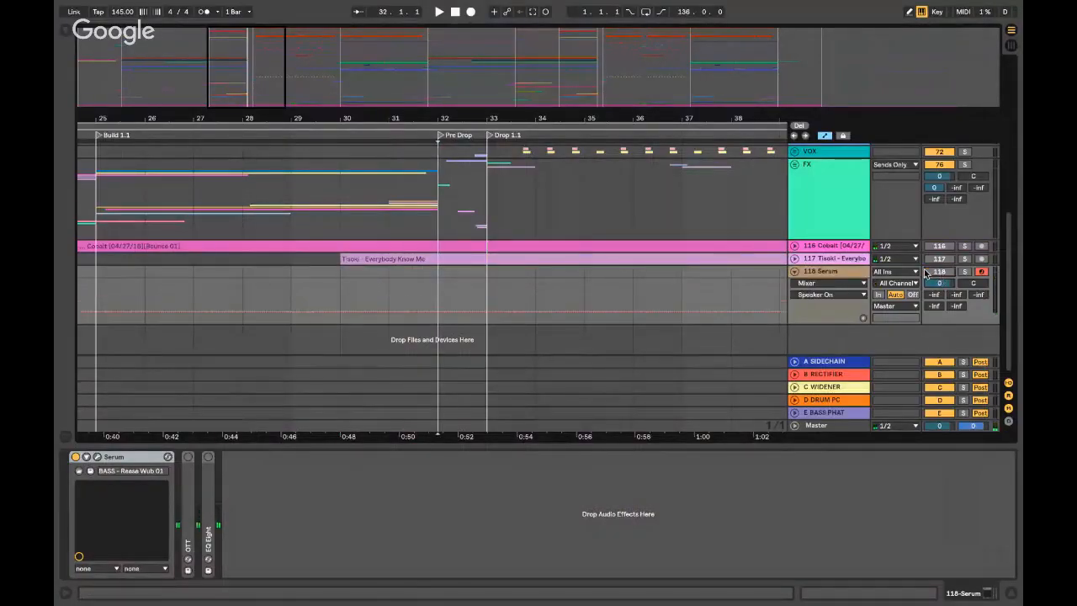
{"action": "key", "text": "super+alt+l"}
{"action": "scroll", "coordinate": [440, 228], "scroll_direction": "right", "scroll_amount": 1}
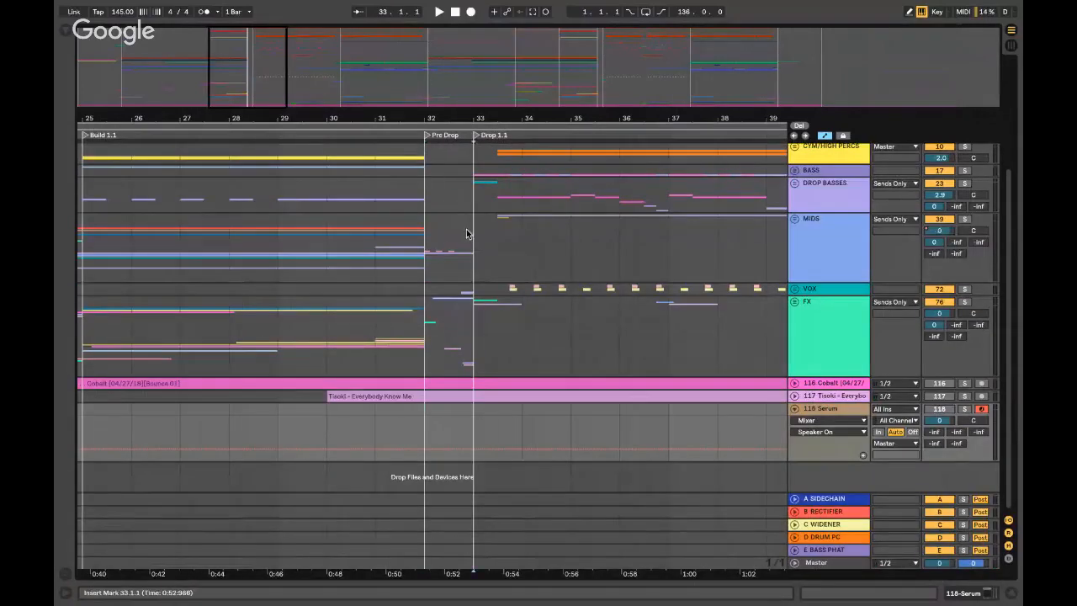
{"action": "left_click", "coordinate": [476, 236]}
{"action": "key", "text": "plus"}
{"action": "key", "text": "plus"}
{"action": "scroll", "coordinate": [472, 225], "scroll_direction": "right", "scroll_amount": 3}
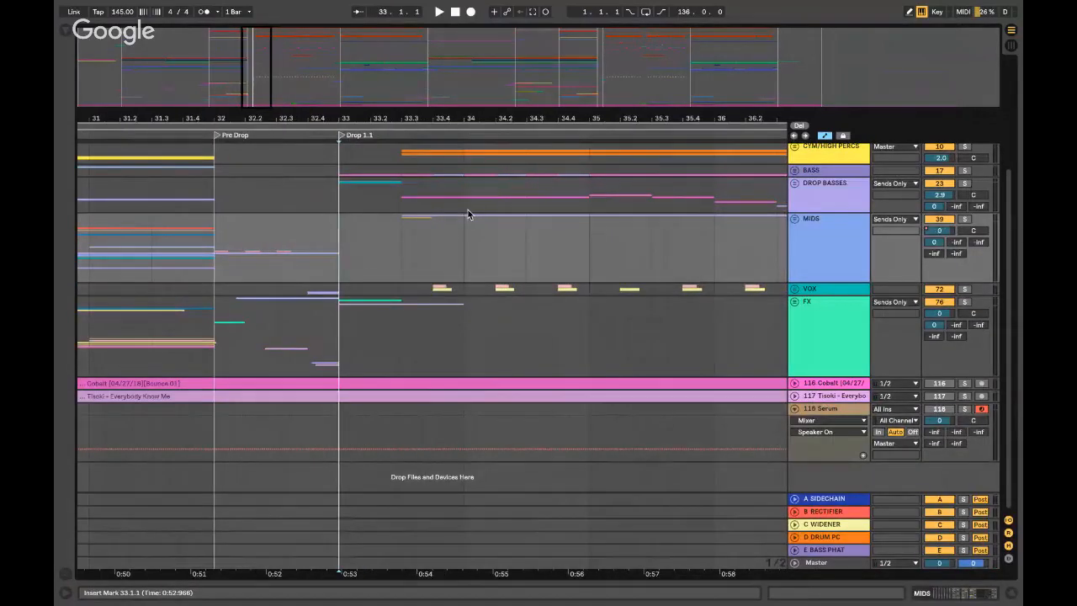
{"action": "left_click", "coordinate": [400, 228]}
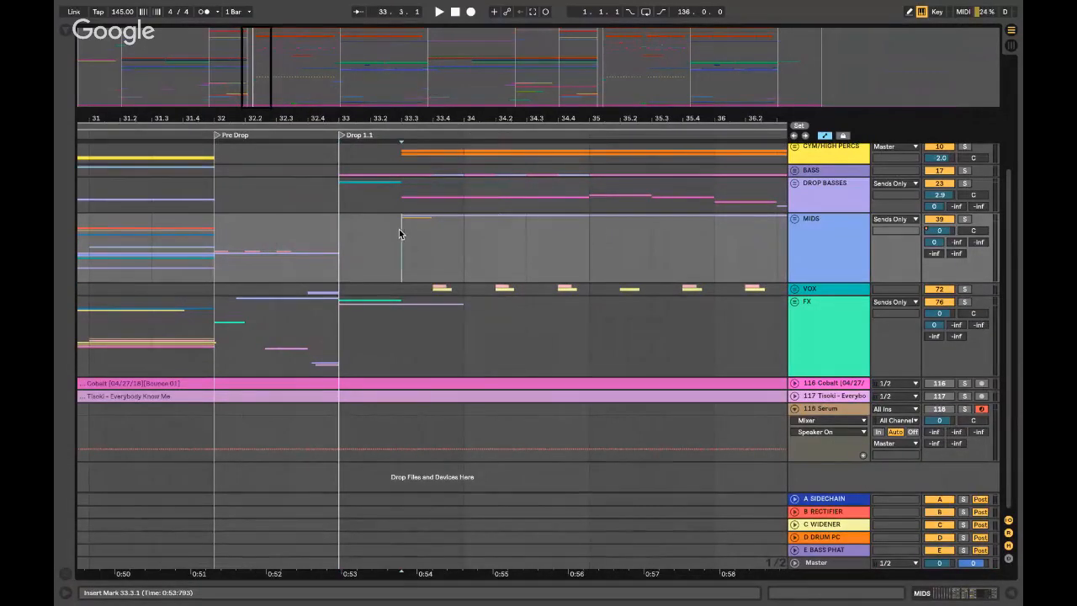
- Unfold MIDS and audition Quarter Note Plucks track 40 soloed, then unsolo, fold it and stop
{"action": "left_click", "coordinate": [794, 218]}
{"action": "scroll", "coordinate": [811, 260], "scroll_direction": "down", "scroll_amount": 4}
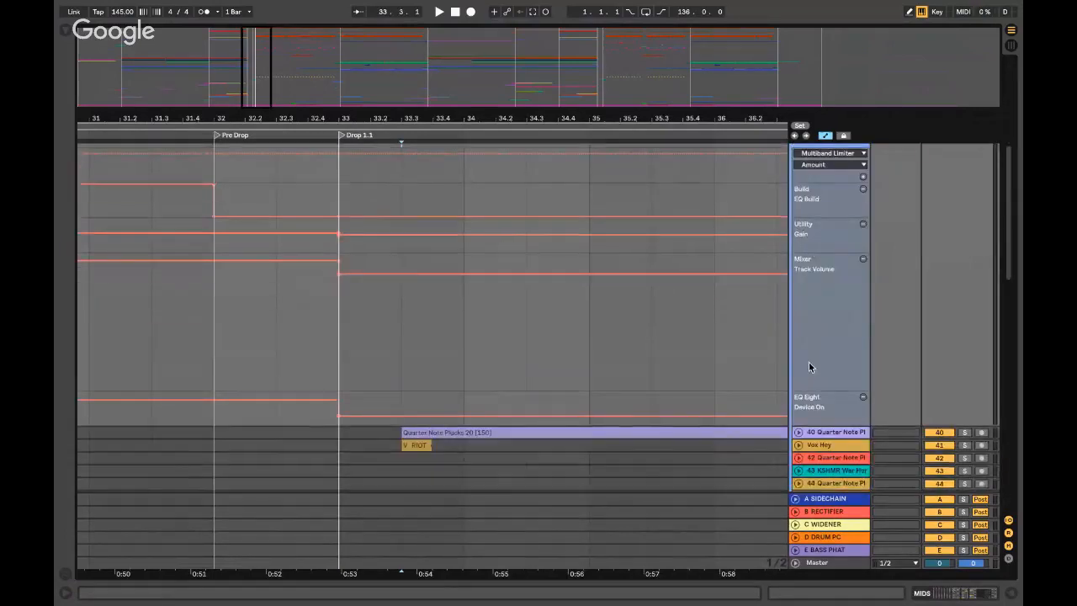
{"action": "scroll", "coordinate": [809, 365], "scroll_direction": "down", "scroll_amount": 2}
{"action": "left_click", "coordinate": [828, 378]}
{"action": "left_click", "coordinate": [965, 379]}
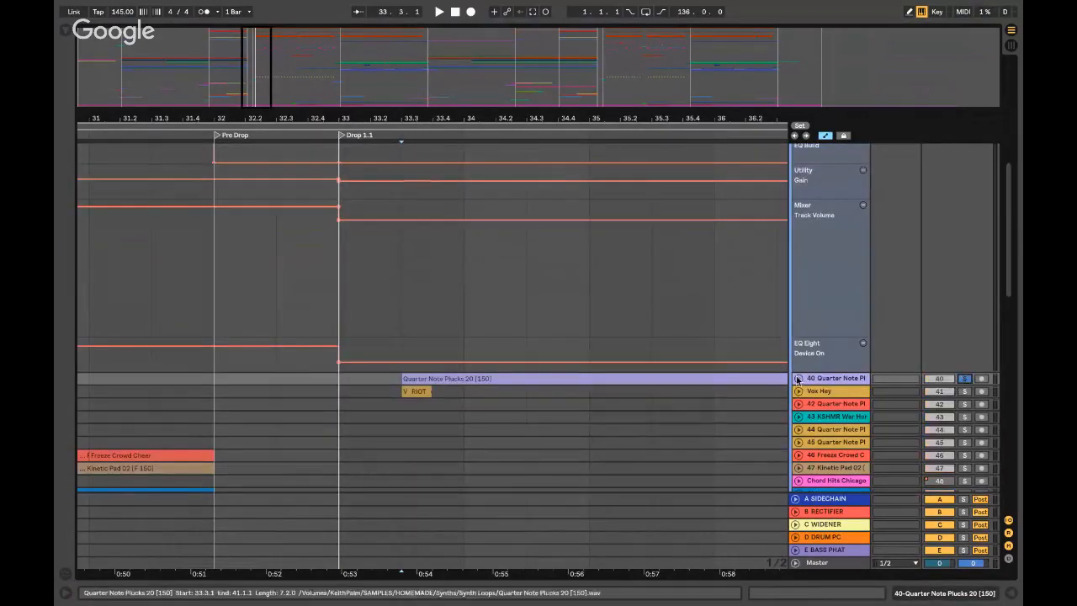
{"action": "left_click", "coordinate": [797, 379]}
{"action": "key", "text": "space"}
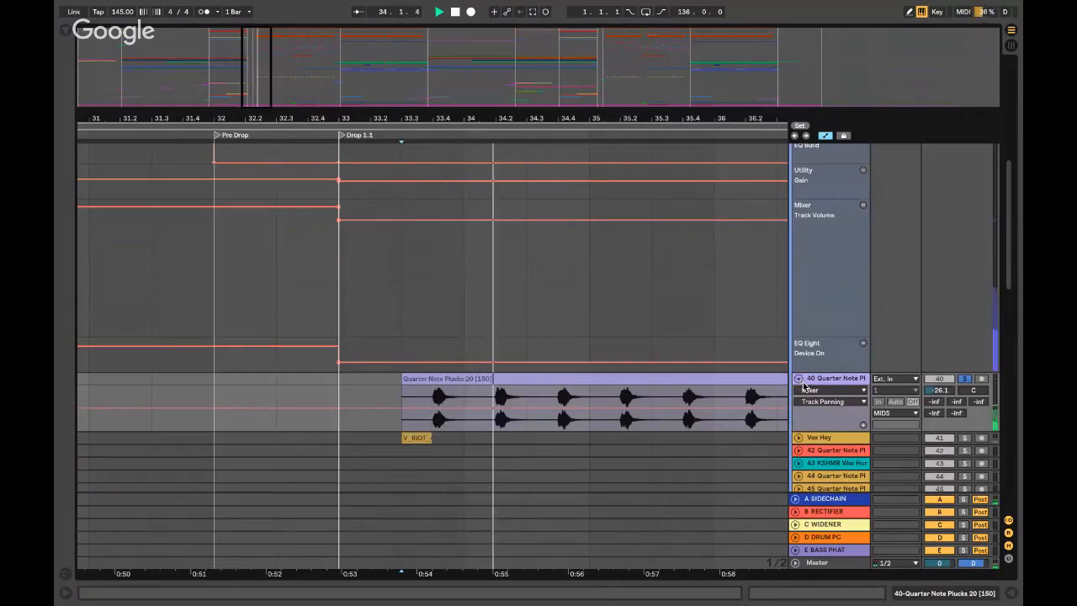
{"action": "left_click", "coordinate": [406, 392]}
{"action": "key", "text": "minus"}
{"action": "key", "text": "minus"}
{"action": "key", "text": "minus"}
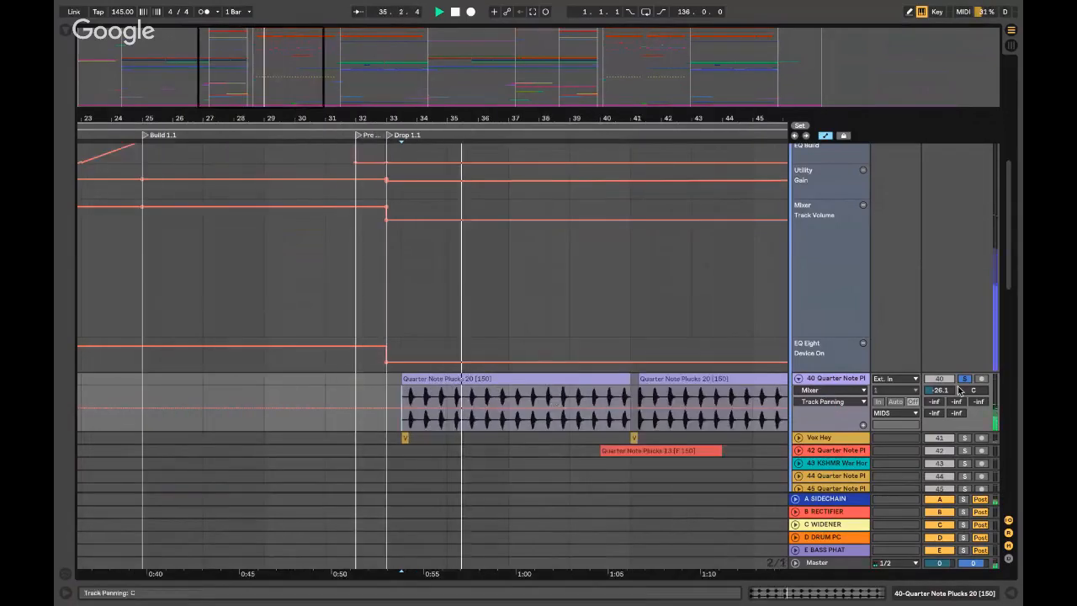
{"action": "left_click", "coordinate": [964, 378]}
{"action": "left_click", "coordinate": [798, 378]}
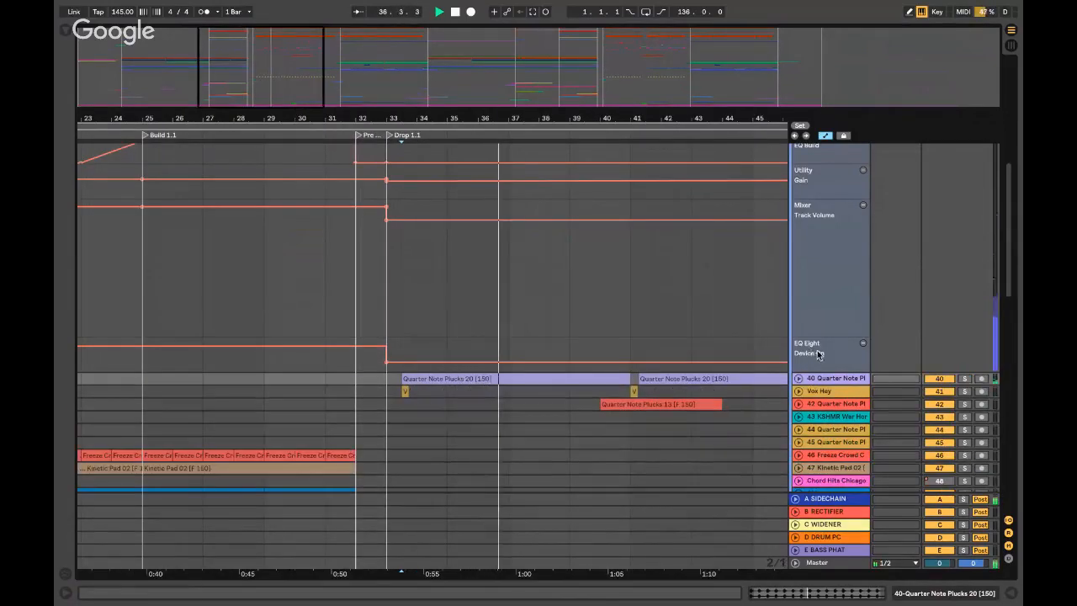
{"action": "key", "text": "space"}
- Unfold DROP BASSES, solo and play BS 02 from its first clip, showing its device chain
{"action": "scroll", "coordinate": [807, 374], "scroll_direction": "down", "scroll_amount": 5}
{"action": "scroll", "coordinate": [818, 360], "scroll_direction": "up", "scroll_amount": 12}
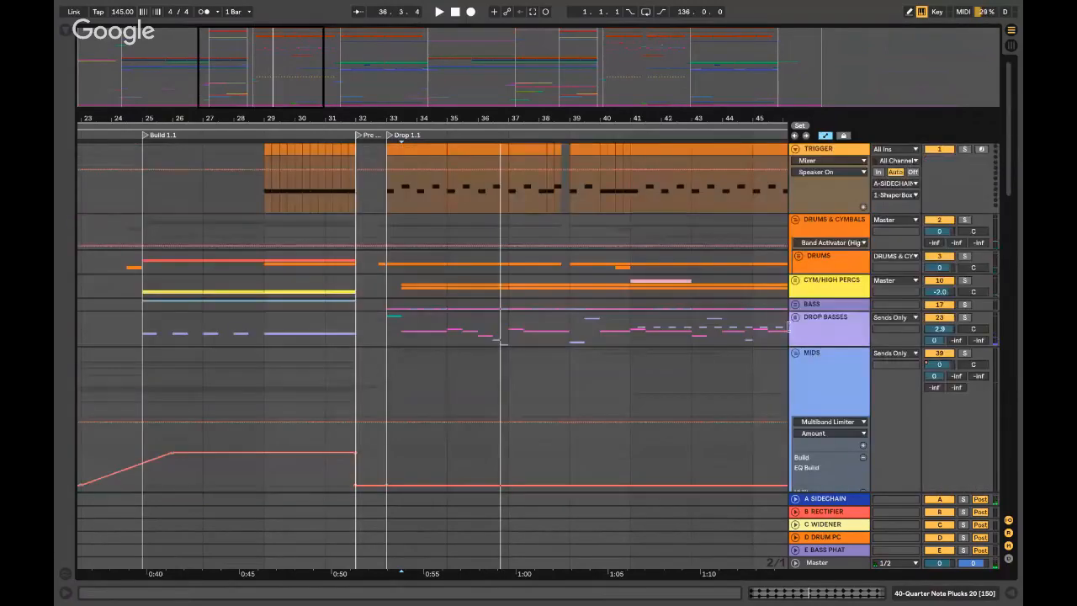
{"action": "left_click", "coordinate": [795, 317]}
{"action": "scroll", "coordinate": [619, 346], "scroll_direction": "down", "scroll_amount": 5}
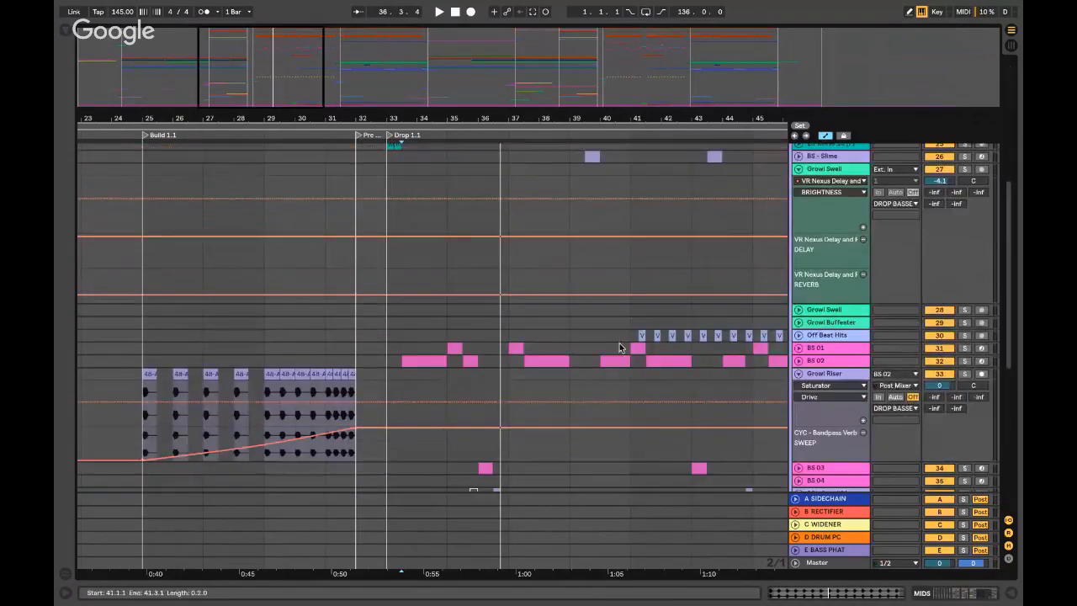
{"action": "left_click", "coordinate": [405, 361]}
{"action": "key", "text": "plus"}
{"action": "key", "text": "plus"}
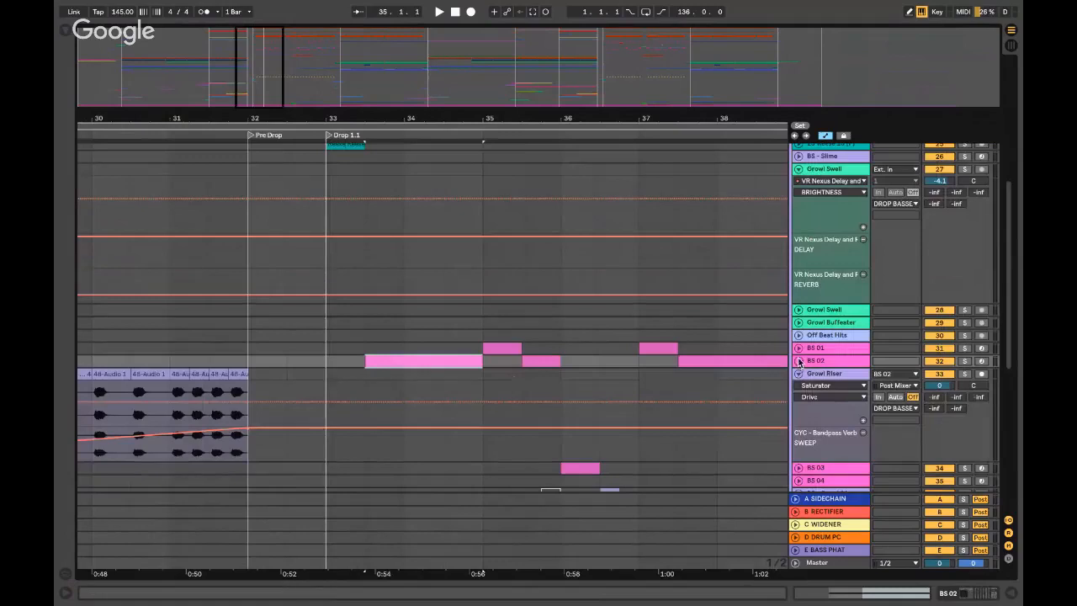
{"action": "left_click", "coordinate": [798, 361]}
{"action": "left_click", "coordinate": [964, 360]}
{"action": "key", "text": "space"}
{"action": "double_click", "coordinate": [848, 361]}
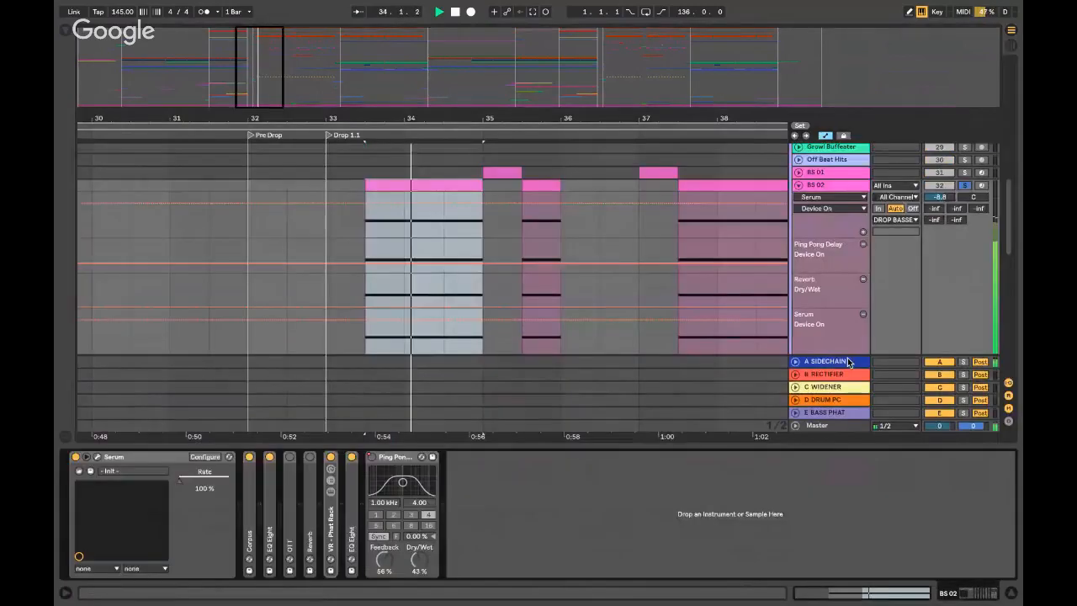
- Open Serum for BS 02 and browse oscillator A's wavetable list without changing FM SQUARE3
{"action": "left_click", "coordinate": [98, 458]}
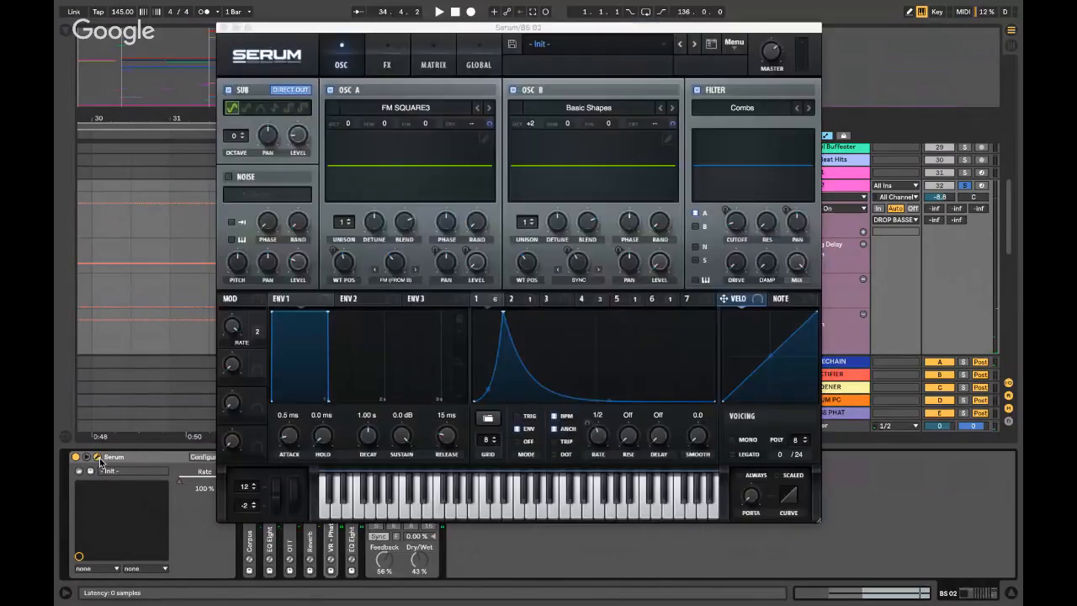
{"action": "left_click", "coordinate": [393, 92]}
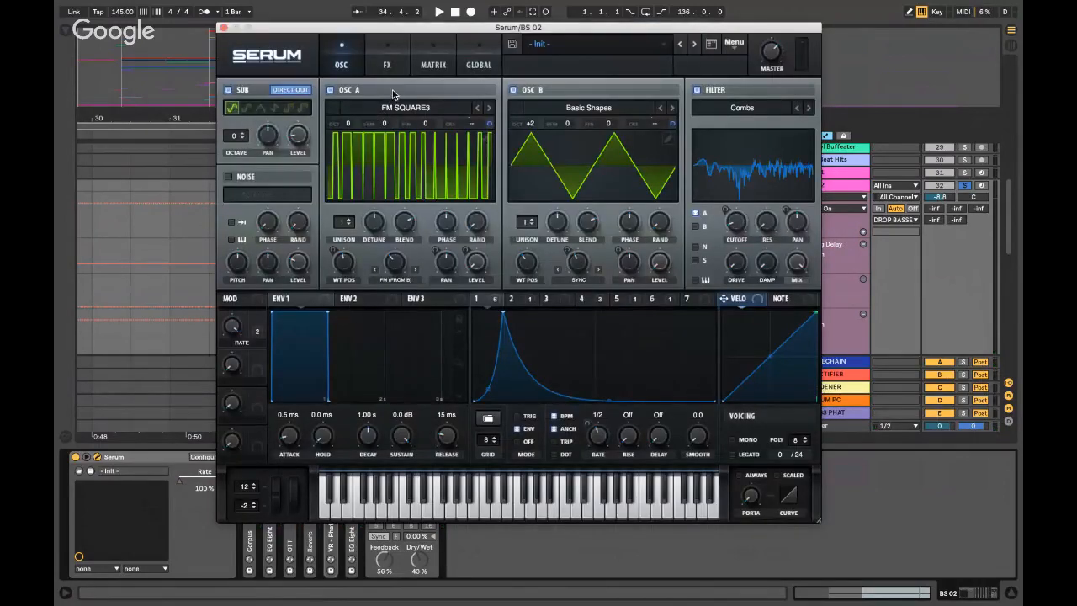
{"action": "left_click", "coordinate": [400, 116]}
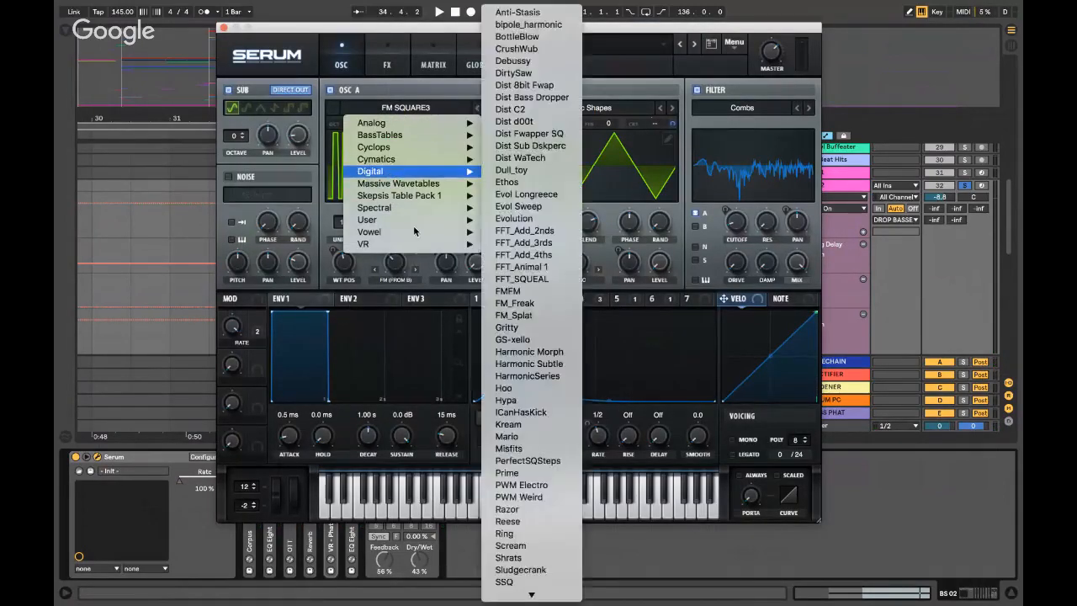
{"action": "mouse_move", "coordinate": [417, 244]}
{"action": "mouse_move", "coordinate": [526, 257]}
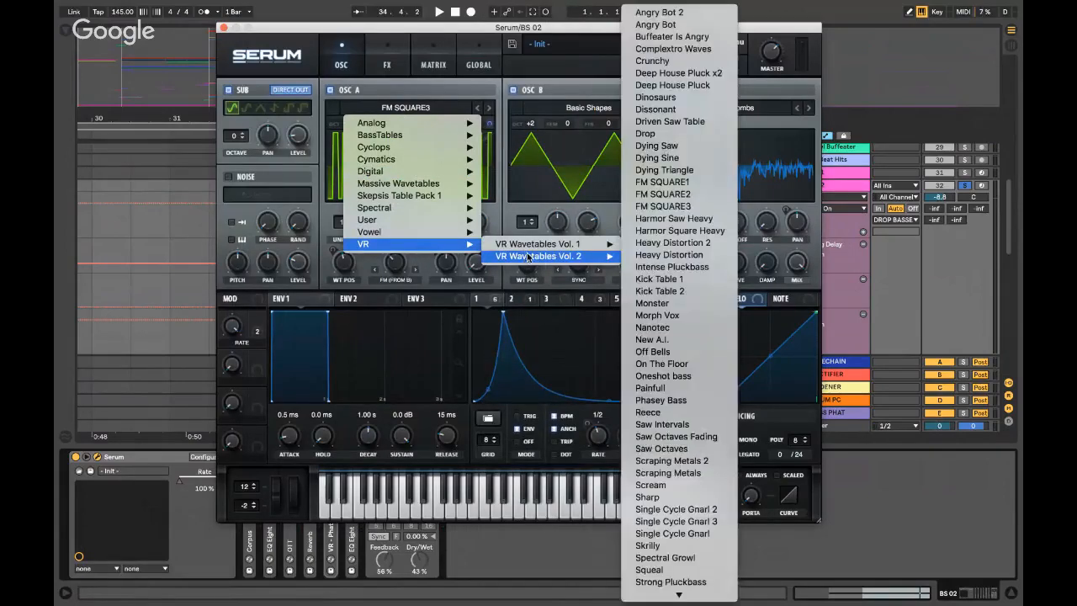
{"action": "left_click", "coordinate": [438, 95]}
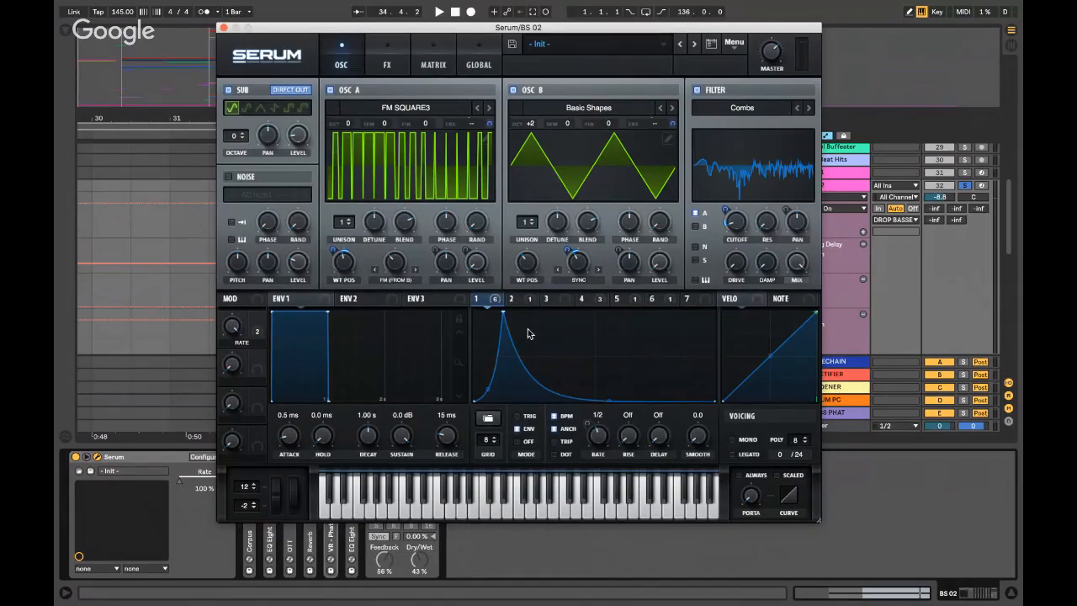
- Play the drop selection while sweeping oscillator A's warp and returning it to 0%
{"action": "key", "text": "space"}
{"action": "key", "text": "space"}
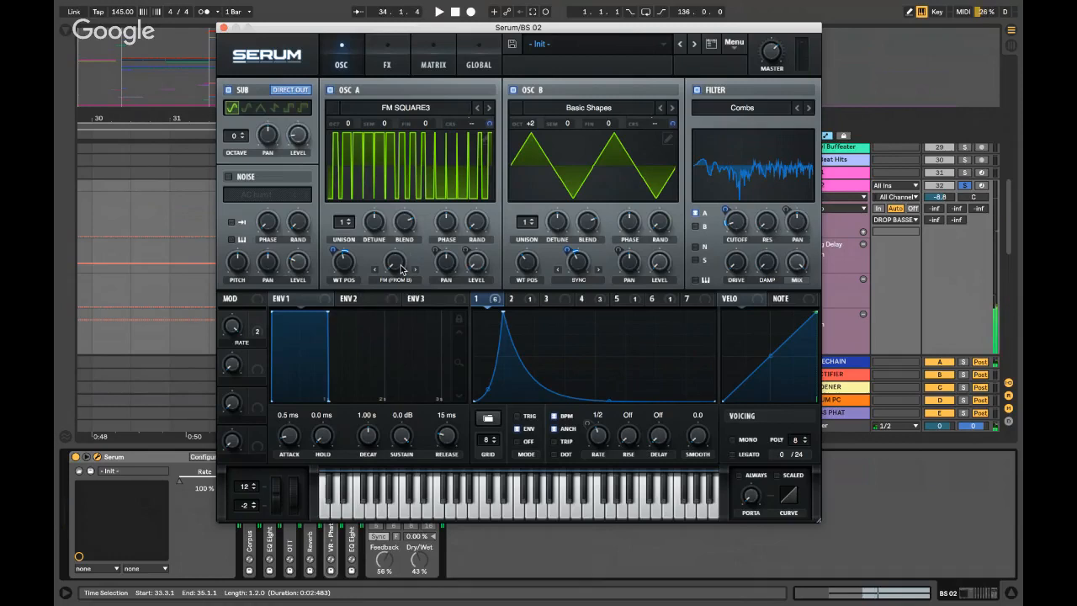
{"action": "mouse_move", "coordinate": [398, 269]}
{"action": "left_mouse_down"}
{"action": "mouse_move", "coordinate": [401, 241]}
{"action": "mouse_move", "coordinate": [400, 270]}
{"action": "mouse_move", "coordinate": [399, 260]}
{"action": "left_mouse_up"}
{"action": "key", "text": "space"}
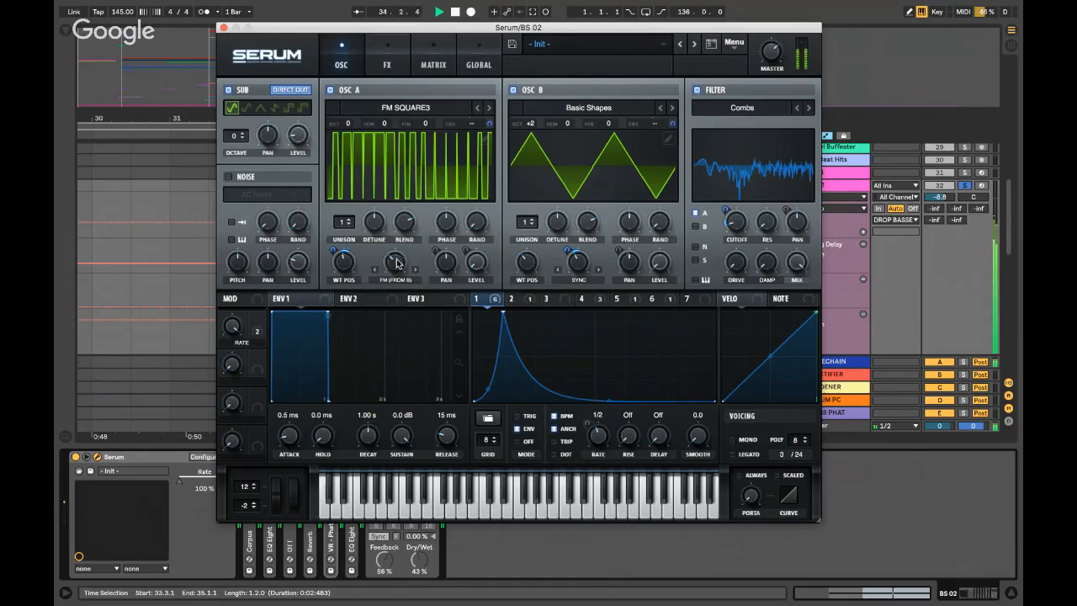
{"action": "key", "text": "space"}
{"action": "key", "text": "space"}
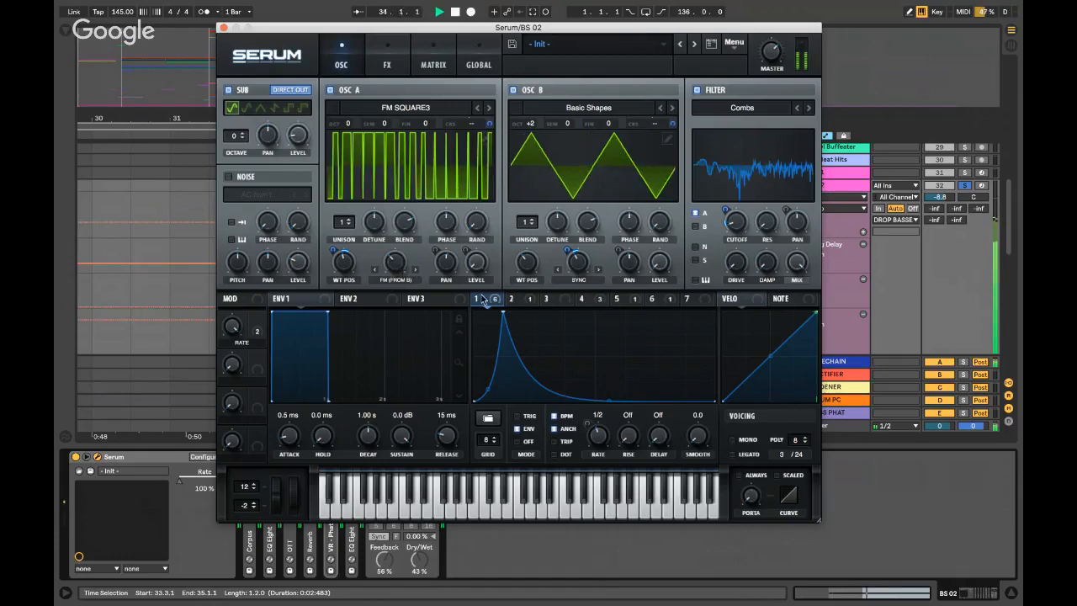
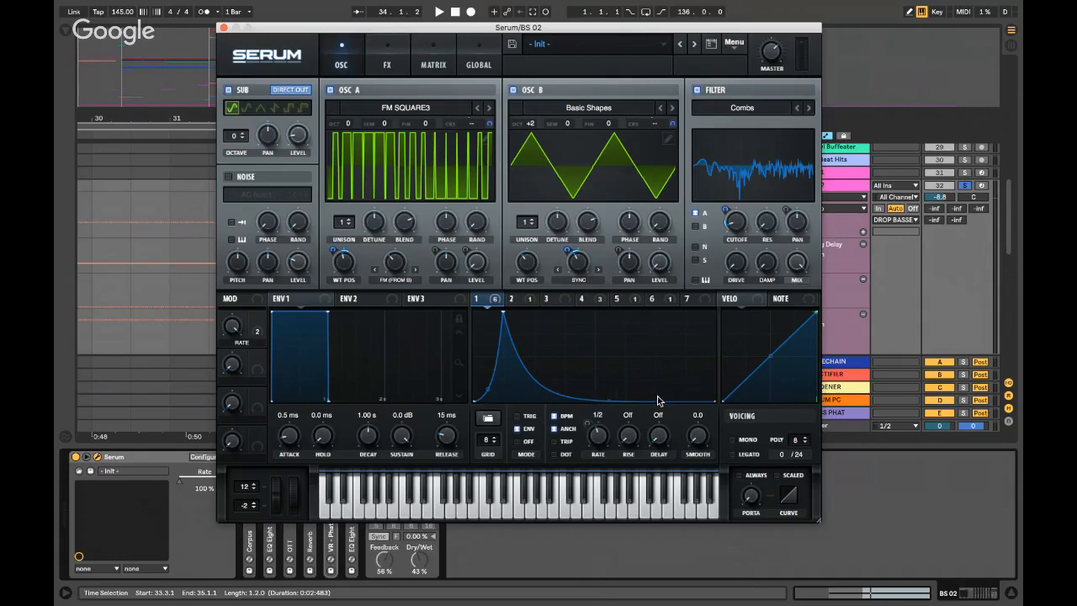
- Audition BS 02 while viewing the shapes and routing of Serum's LFO 2 and LFO 4
{"action": "left_click", "coordinate": [525, 303]}
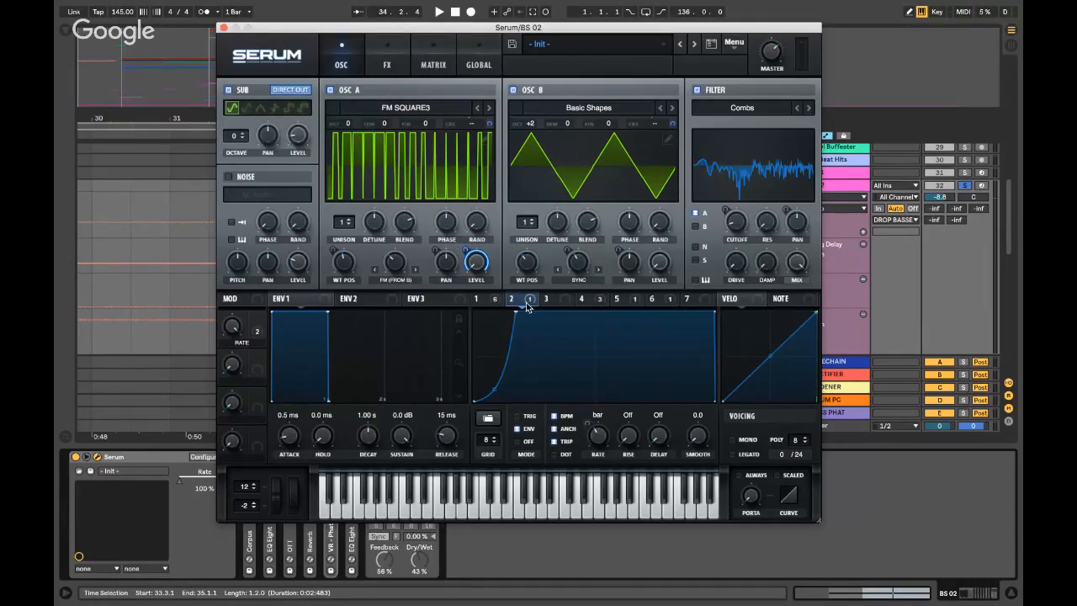
{"action": "mouse_move", "coordinate": [529, 307]}
{"action": "key", "text": "space"}
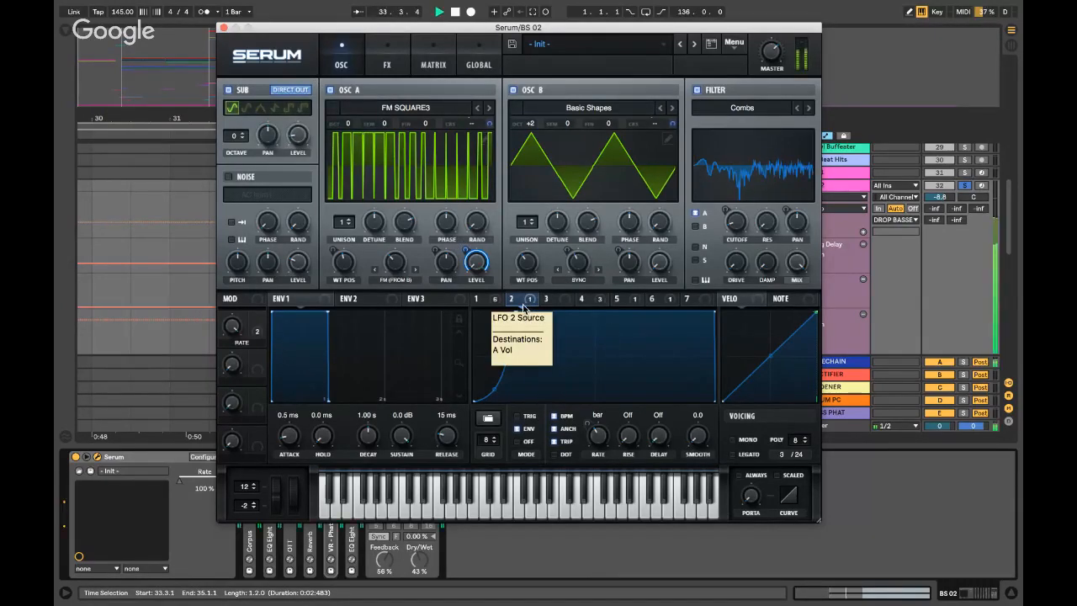
{"action": "key", "text": "space"}
{"action": "left_click", "coordinate": [582, 301]}
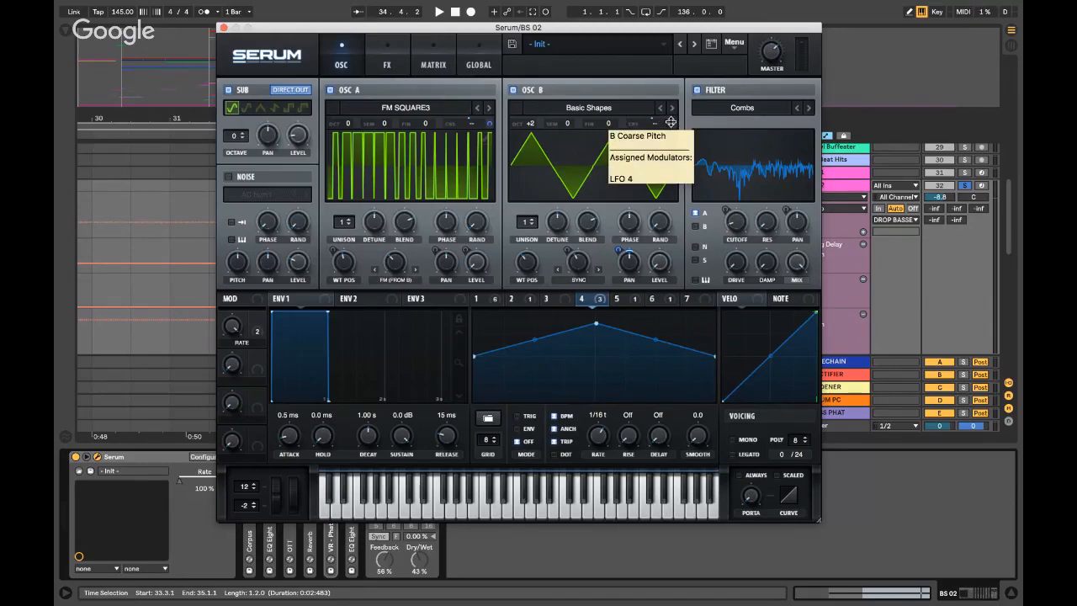
{"action": "key", "text": "space"}
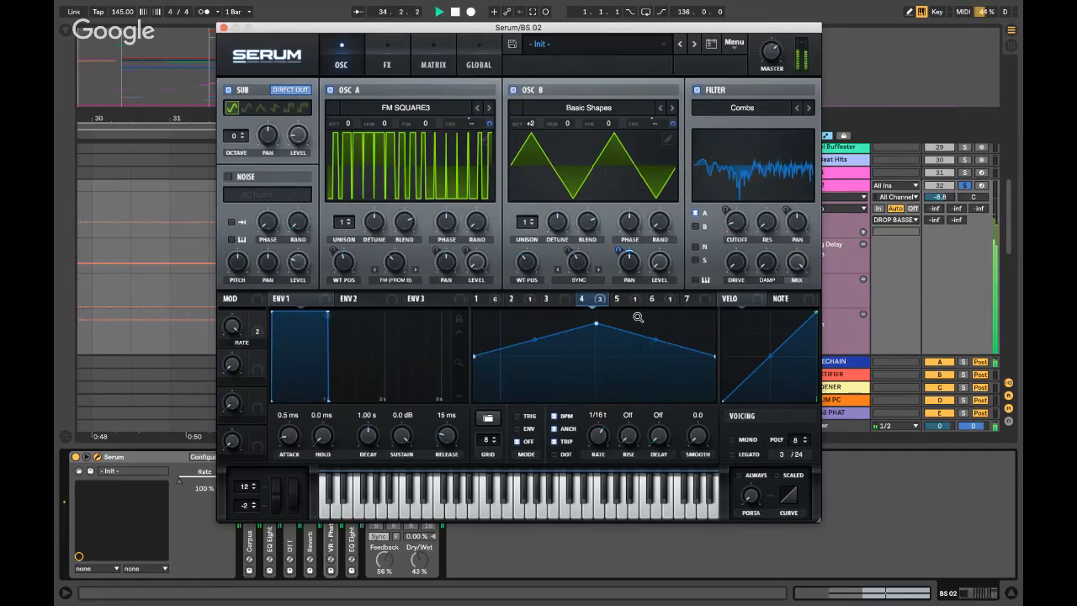
{"action": "key", "text": "space"}
- Compare LFO 5's triangle with LFO 6, list the filter pan's modulations, then show Serum's FX page
{"action": "left_click", "coordinate": [626, 300]}
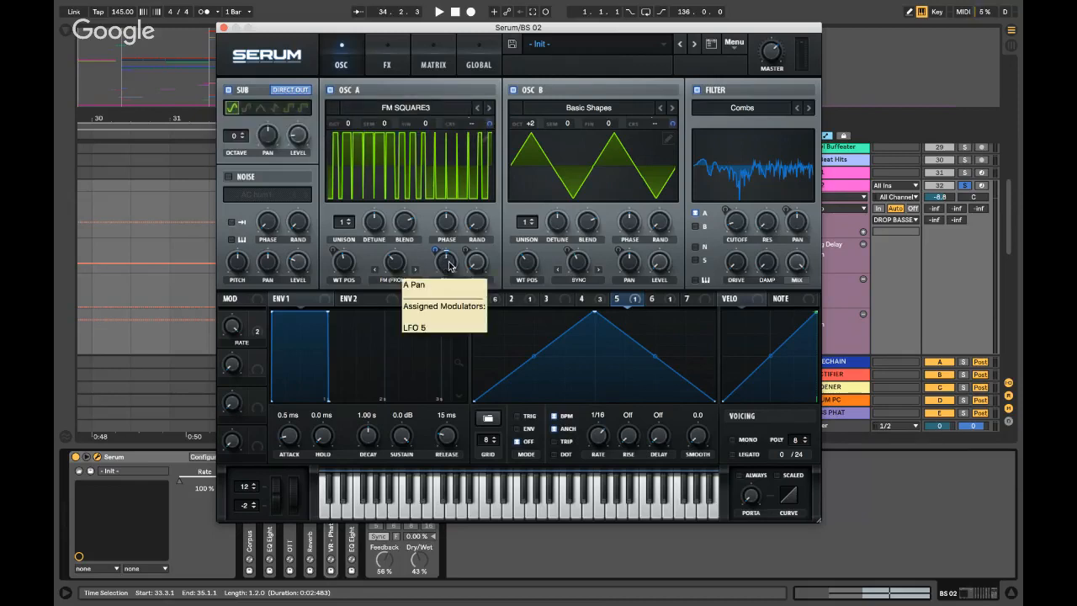
{"action": "left_click", "coordinate": [671, 302]}
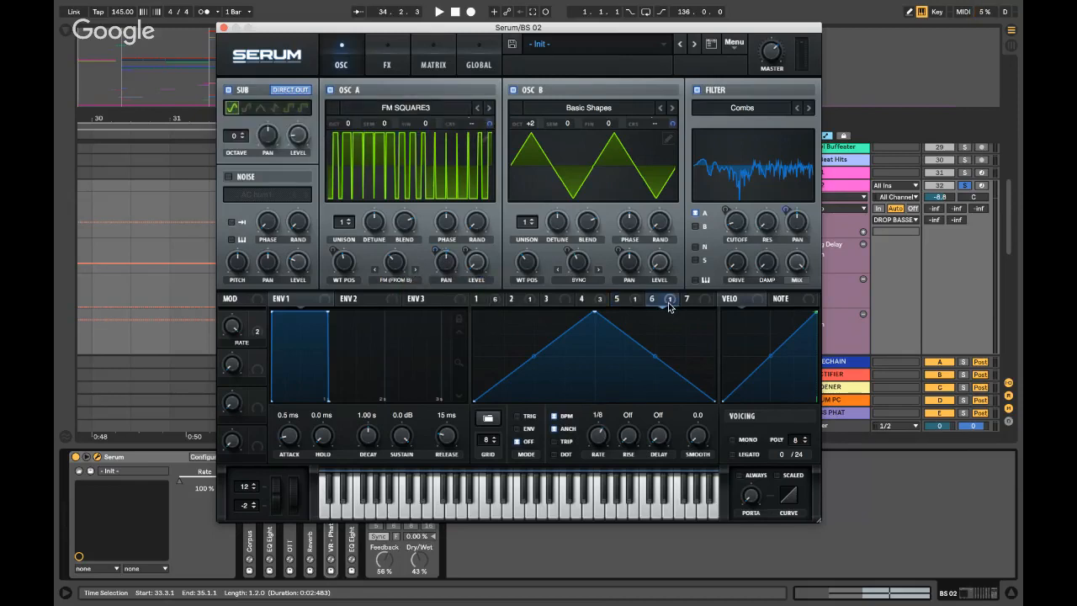
{"action": "left_click", "coordinate": [639, 303]}
{"action": "left_click", "coordinate": [661, 305]}
{"action": "right_click", "coordinate": [802, 227]}
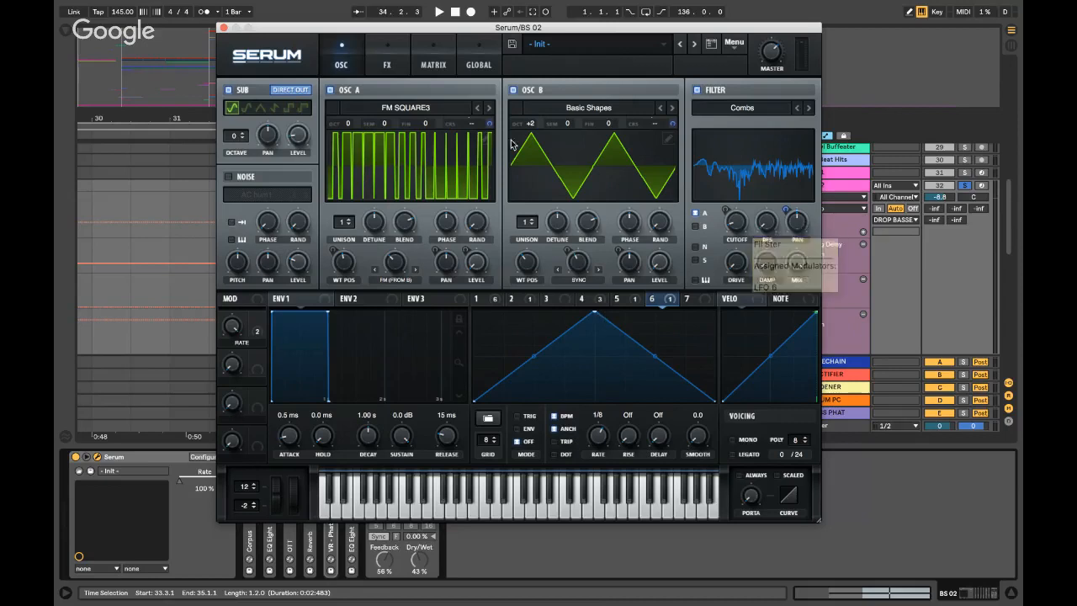
{"action": "left_click", "coordinate": [385, 59]}
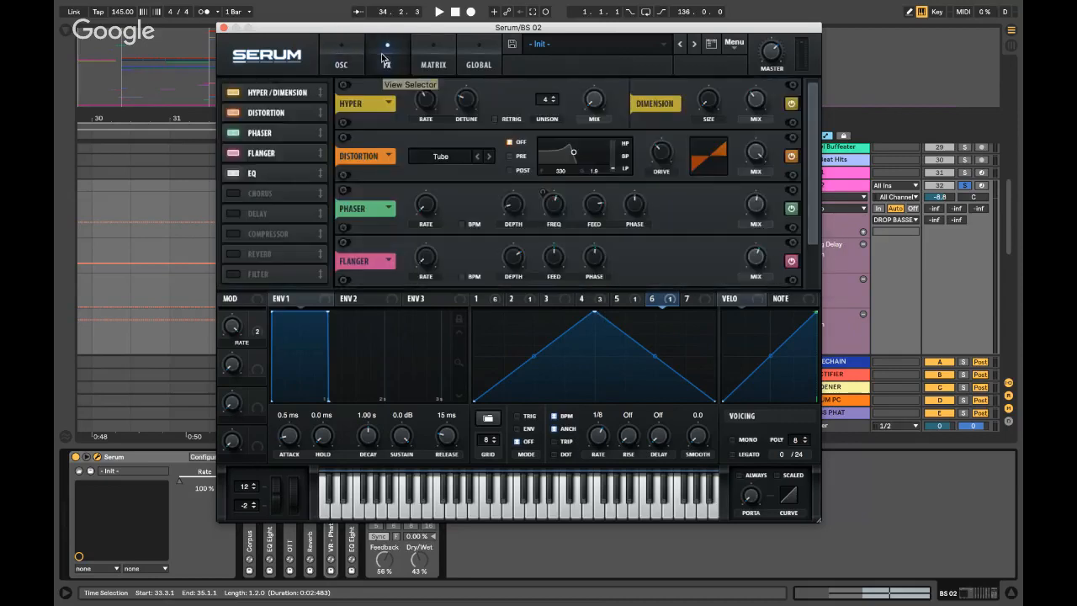
- Show LFO 1 modulating the EQ, bypass and re-enable the EQ, then close Serum
{"action": "left_click", "coordinate": [277, 112]}
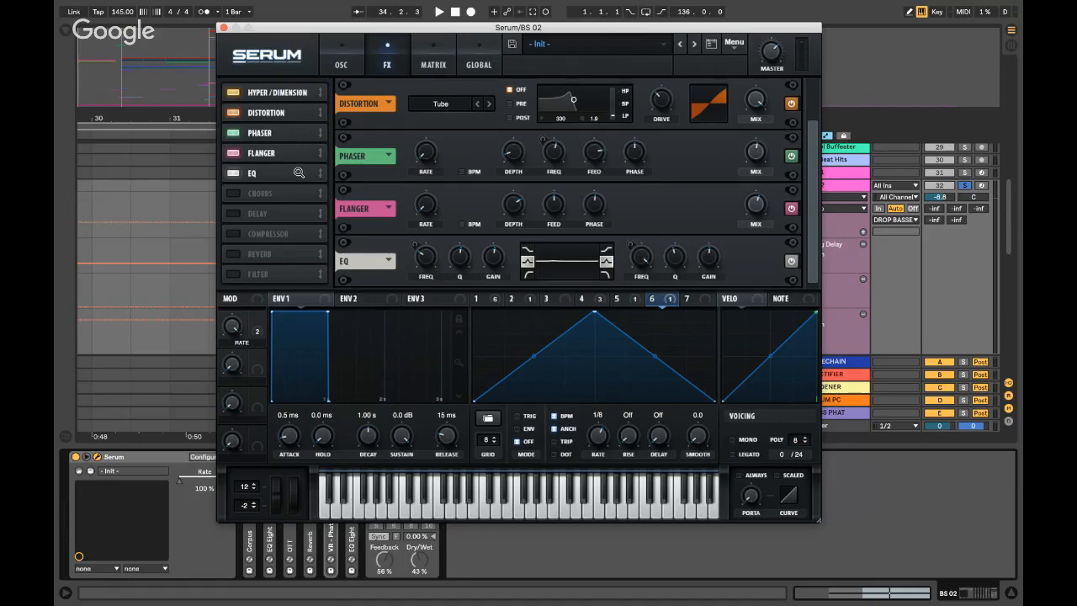
{"action": "left_click", "coordinate": [498, 301]}
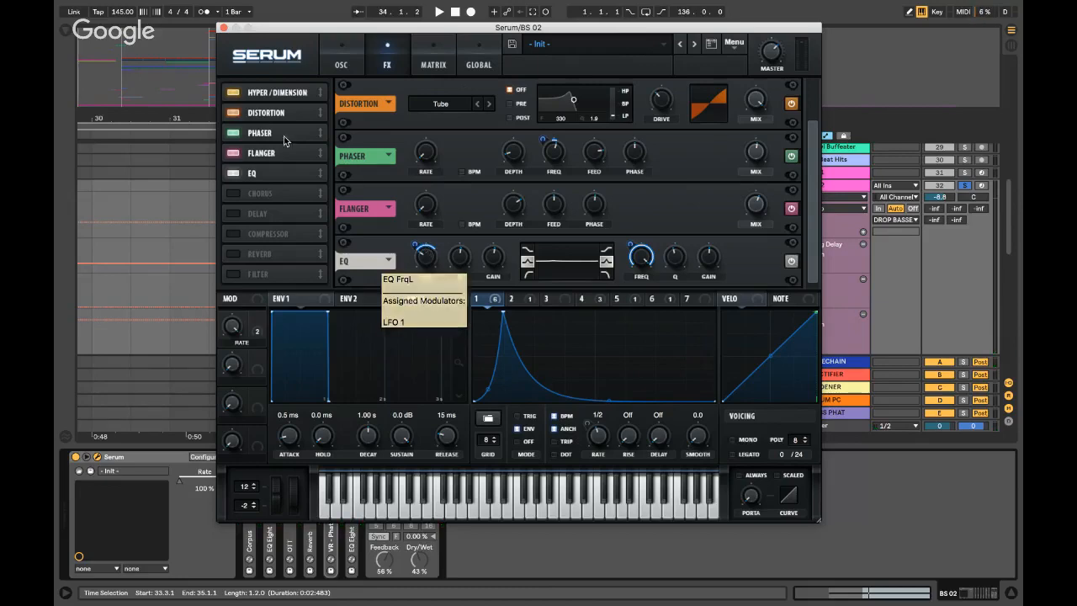
{"action": "left_click", "coordinate": [233, 173]}
{"action": "left_click", "coordinate": [232, 172]}
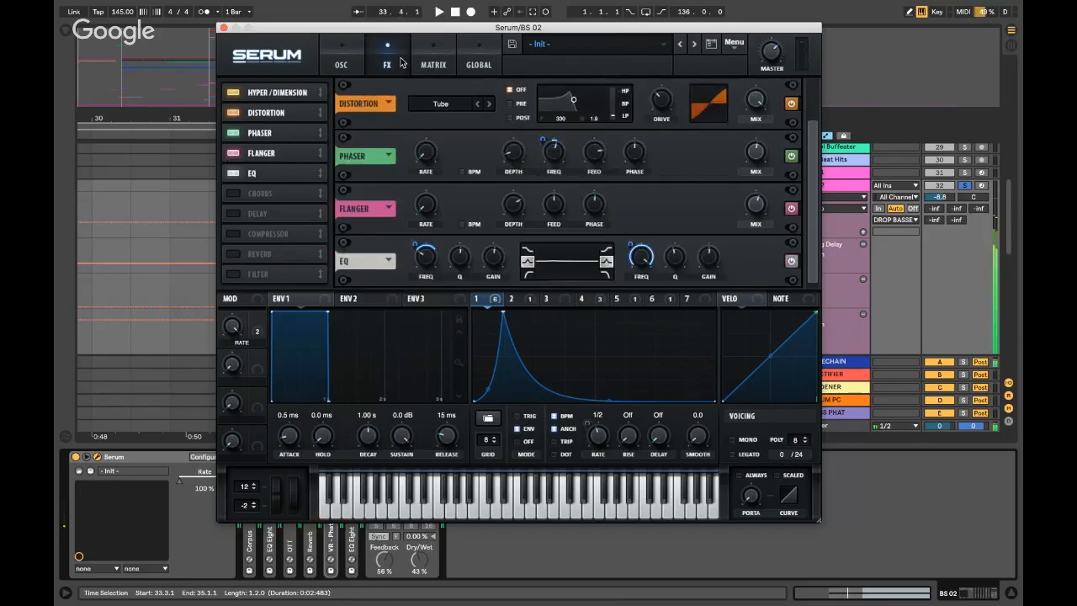
{"action": "left_click", "coordinate": [341, 57]}
{"action": "left_click", "coordinate": [222, 28]}
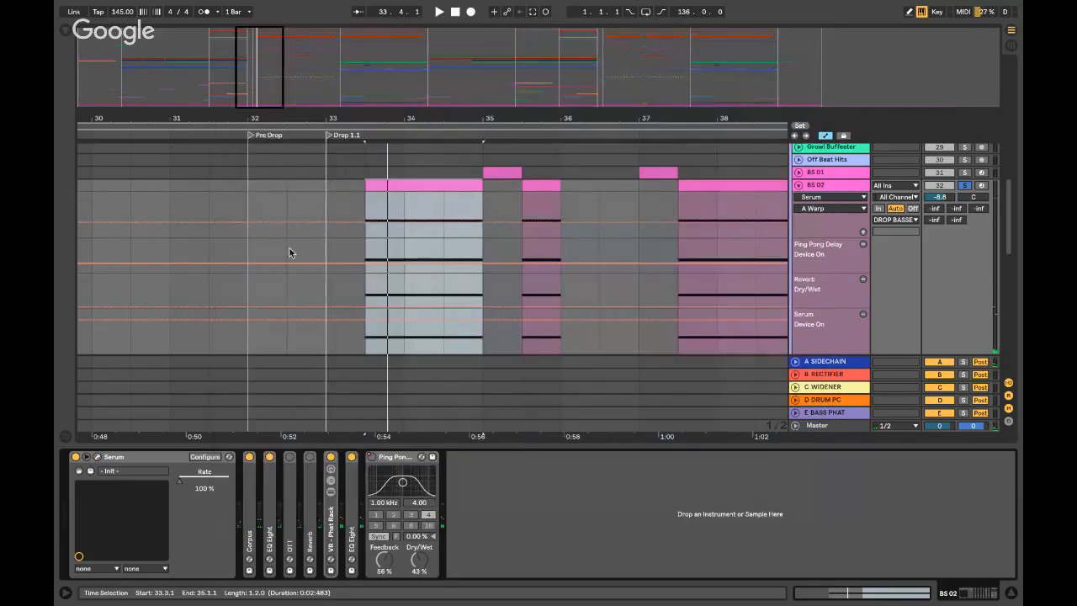
- Play BS 02 with the Corpus device bypassed, then with it switched back on
{"action": "double_click", "coordinate": [249, 538]}
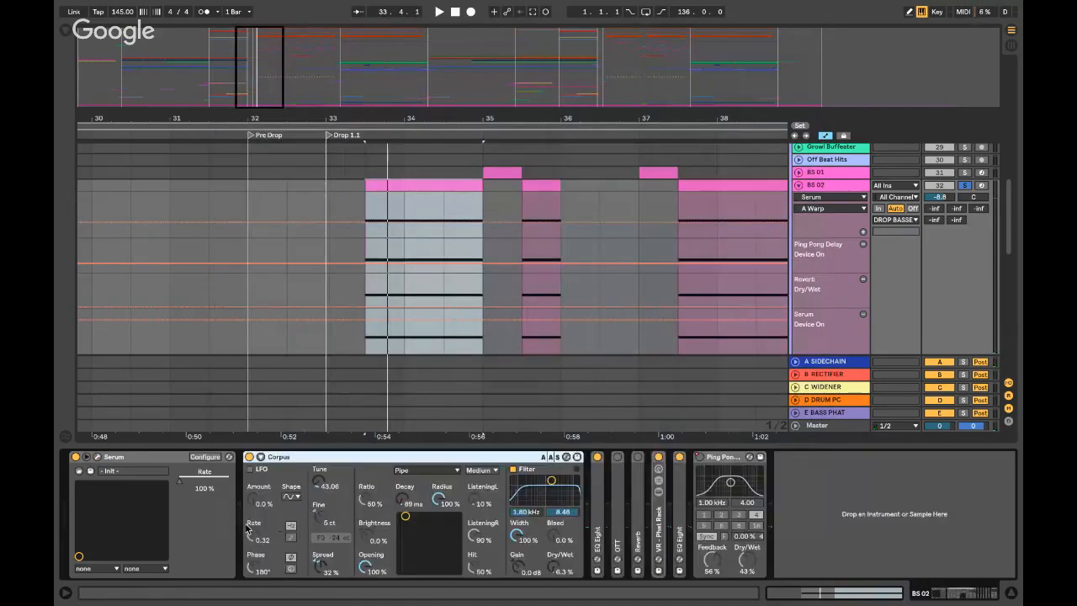
{"action": "left_click", "coordinate": [249, 457]}
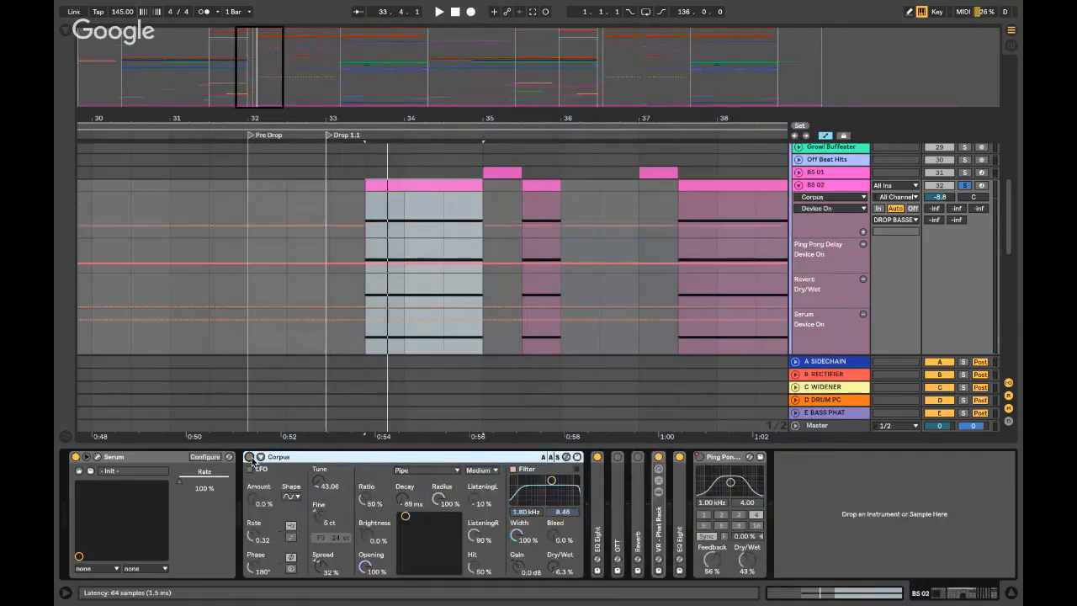
{"action": "key", "text": "space"}
{"action": "key", "text": "space"}
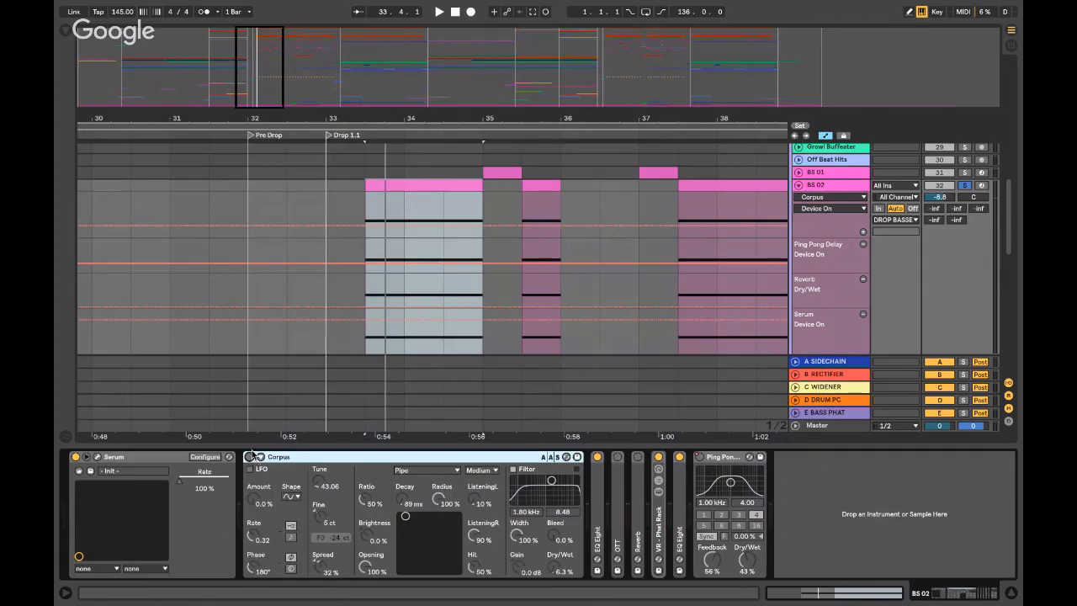
{"action": "left_click", "coordinate": [250, 457]}
{"action": "key", "text": "space"}
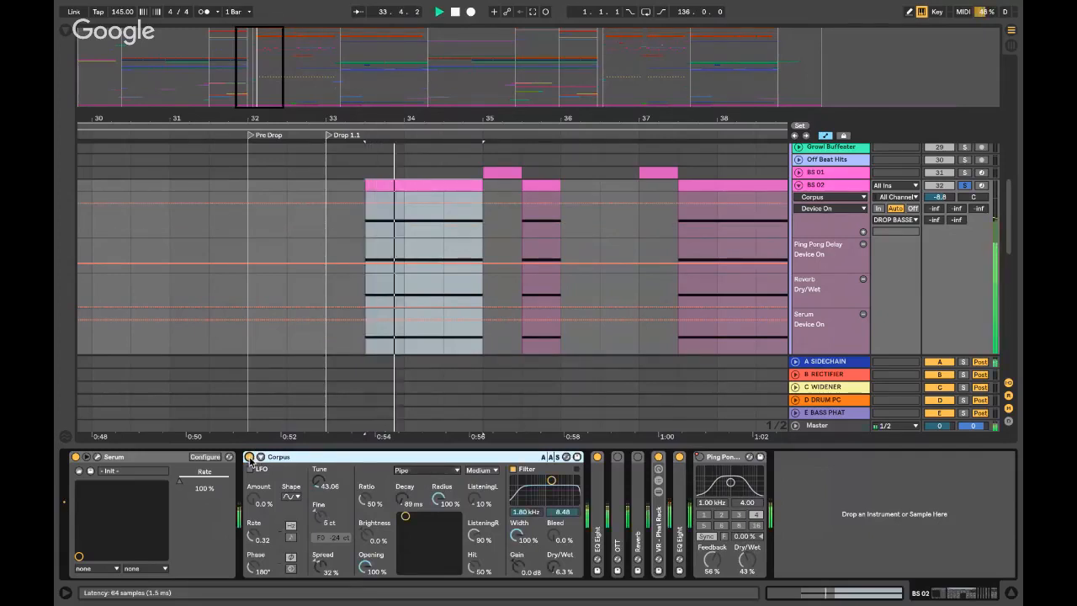
{"action": "key", "text": "space"}
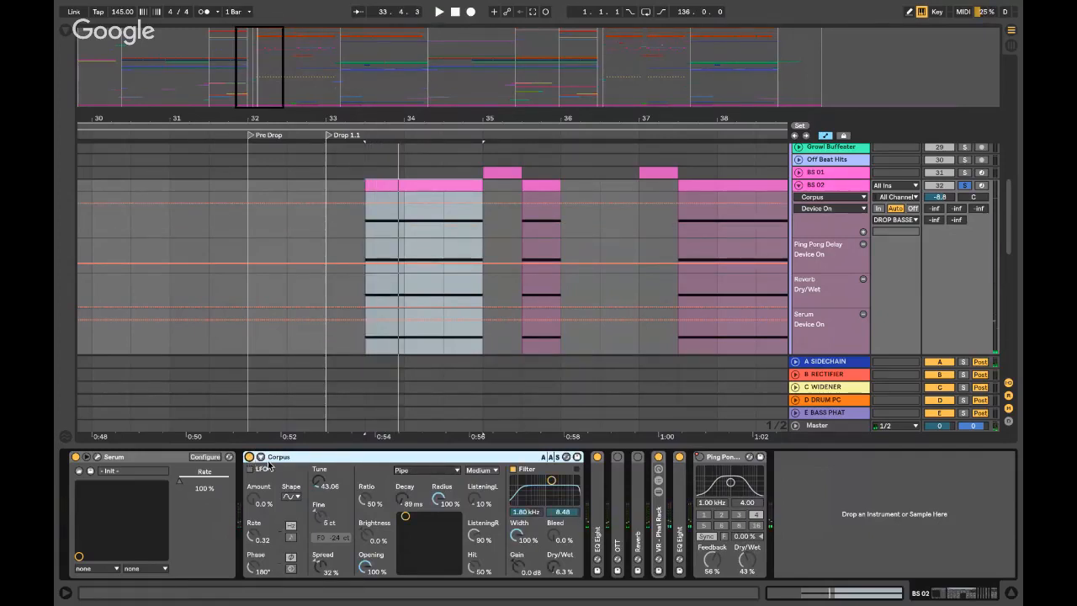
- Unfold and fold Corpus, the first EQ Eight and the VR - Phat Rack macros
{"action": "double_click", "coordinate": [299, 459]}
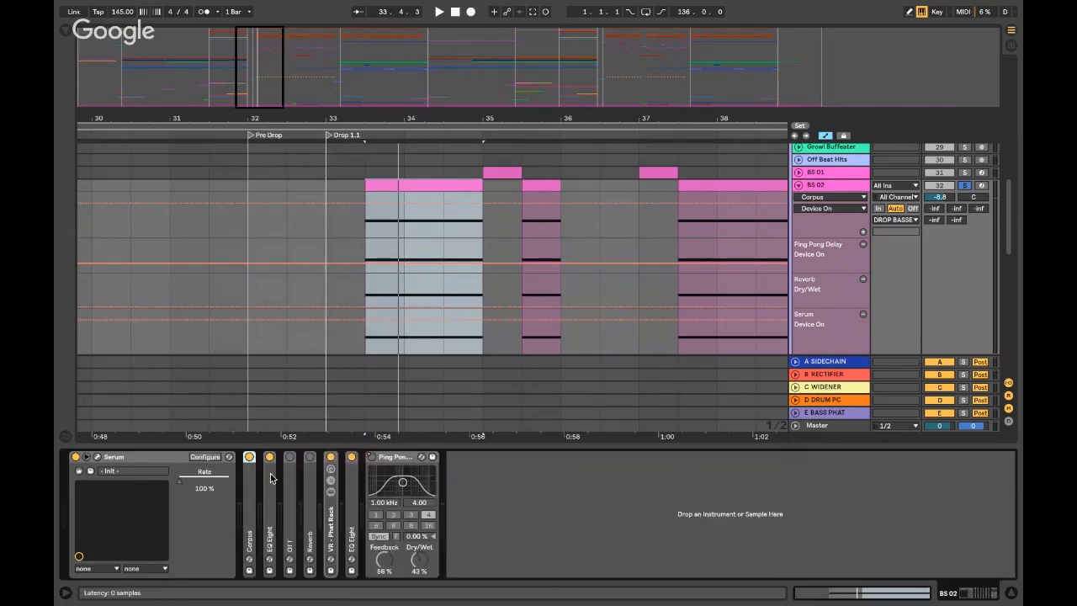
{"action": "double_click", "coordinate": [257, 486]}
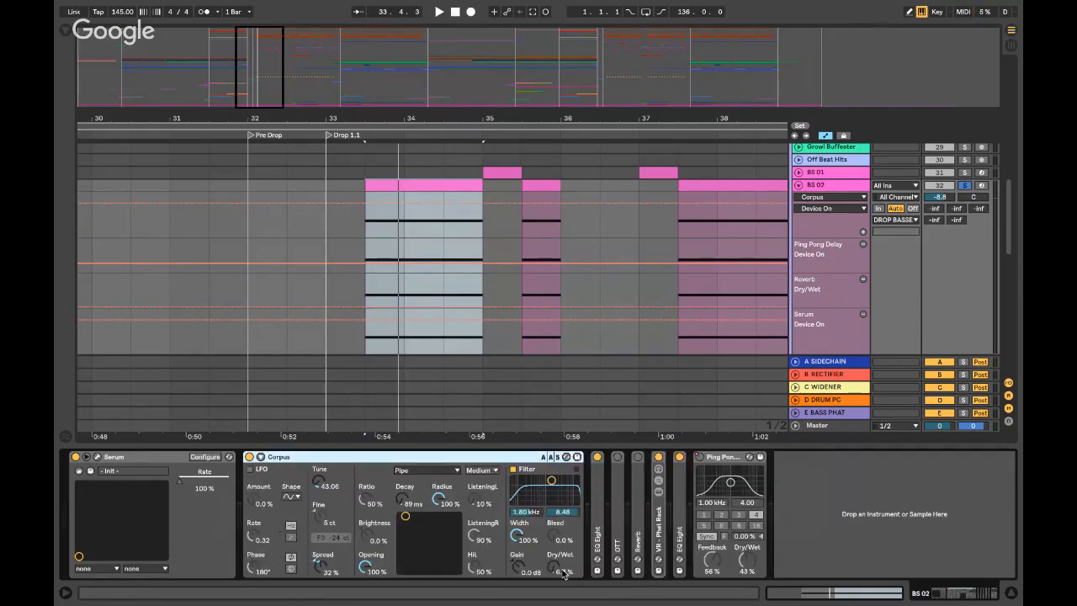
{"action": "double_click", "coordinate": [344, 458]}
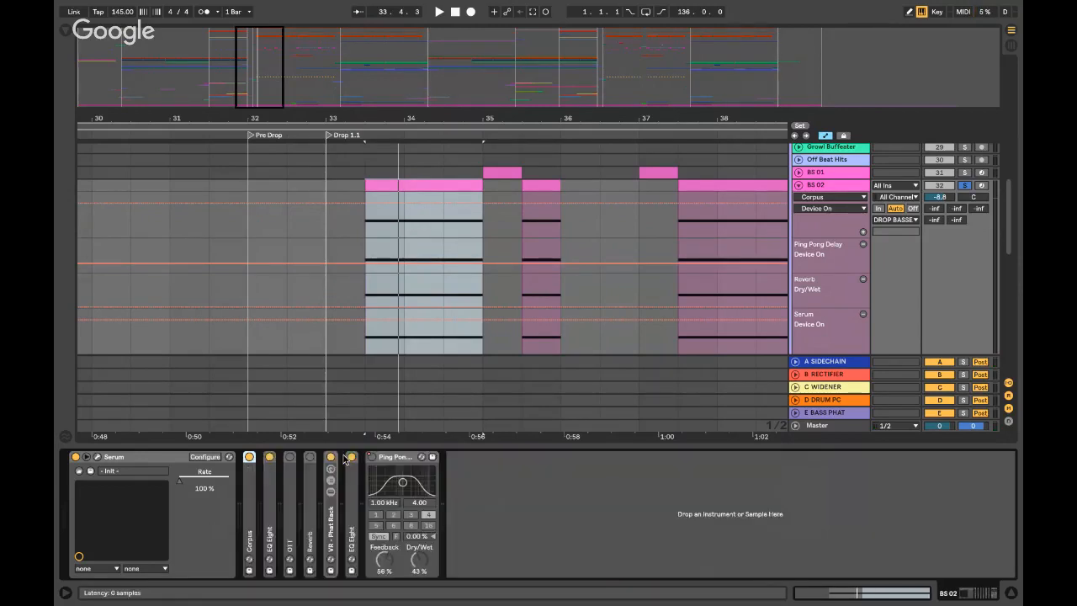
{"action": "double_click", "coordinate": [269, 458]}
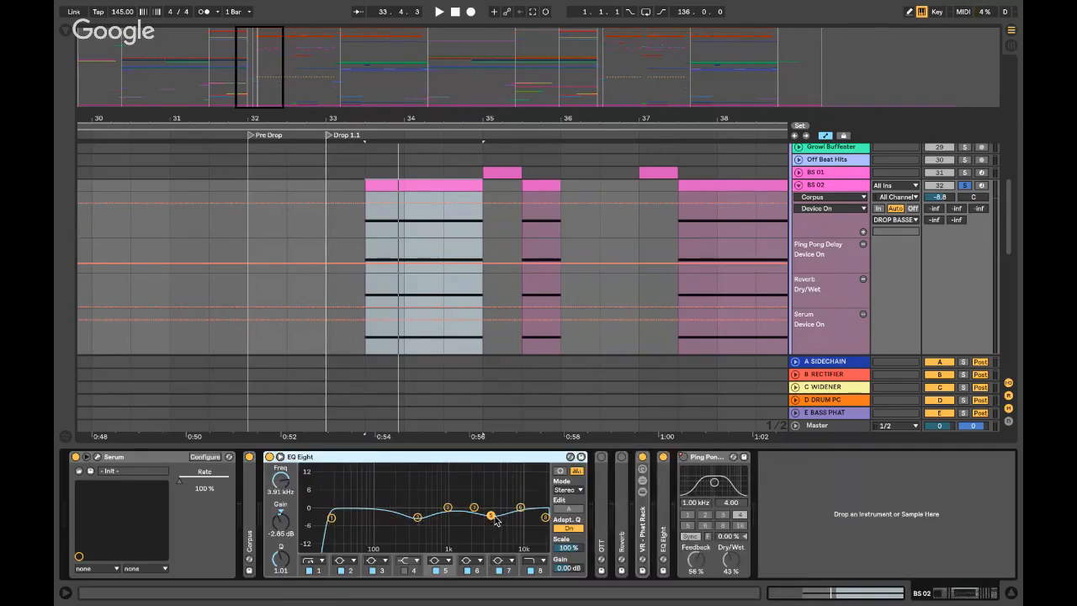
{"action": "double_click", "coordinate": [318, 457]}
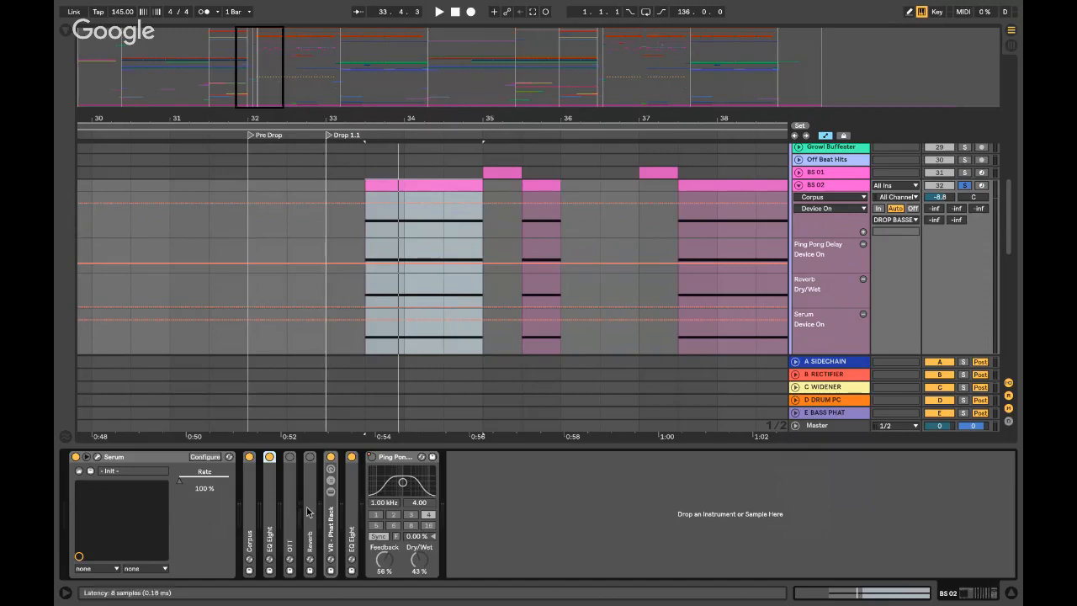
{"action": "double_click", "coordinate": [333, 521]}
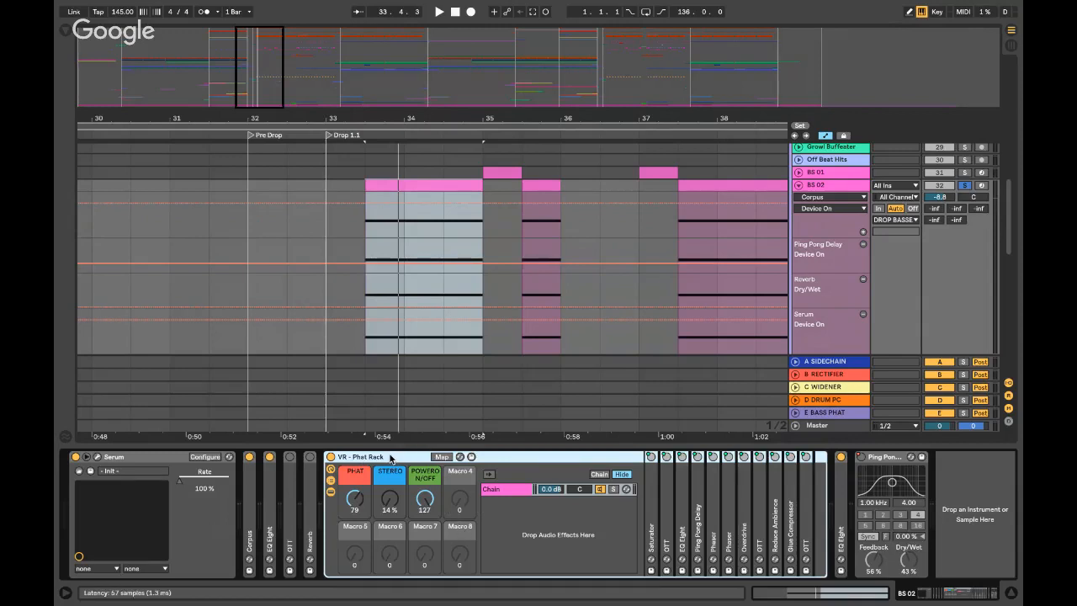
{"action": "double_click", "coordinate": [390, 458]}
- Check the EQ Eight after the rack, hide the device panel and put the insert mark at 33.3.1
{"action": "double_click", "coordinate": [356, 491]}
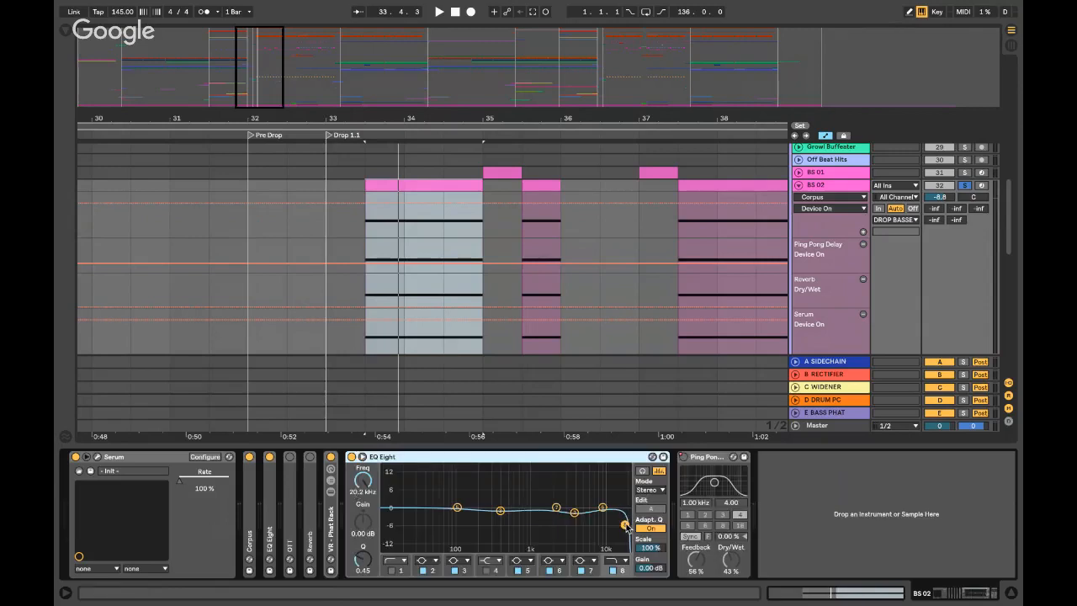
{"action": "double_click", "coordinate": [459, 456]}
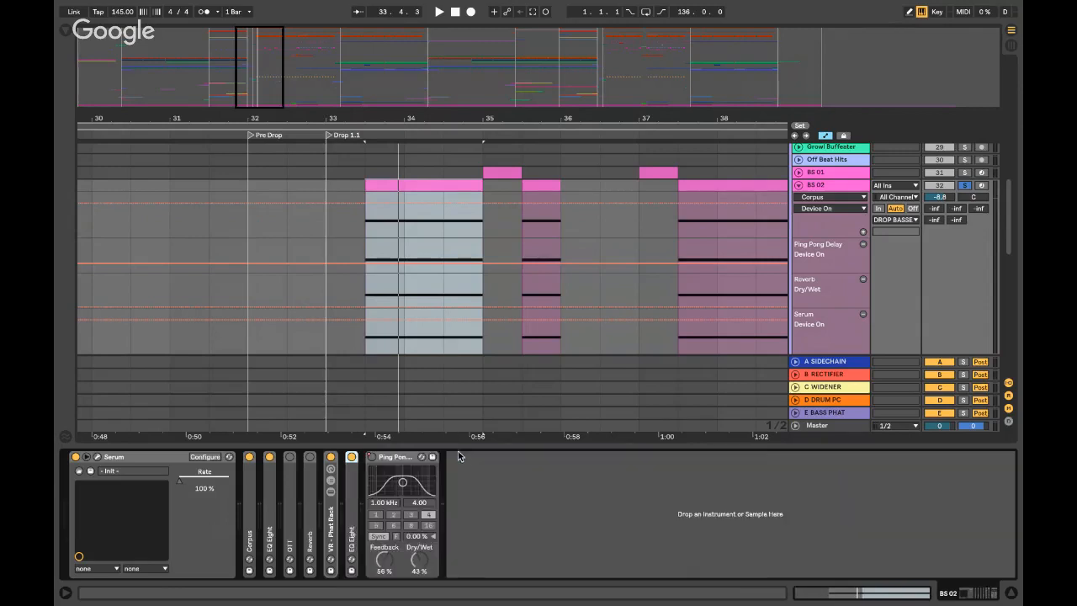
{"action": "left_click", "coordinate": [452, 446]}
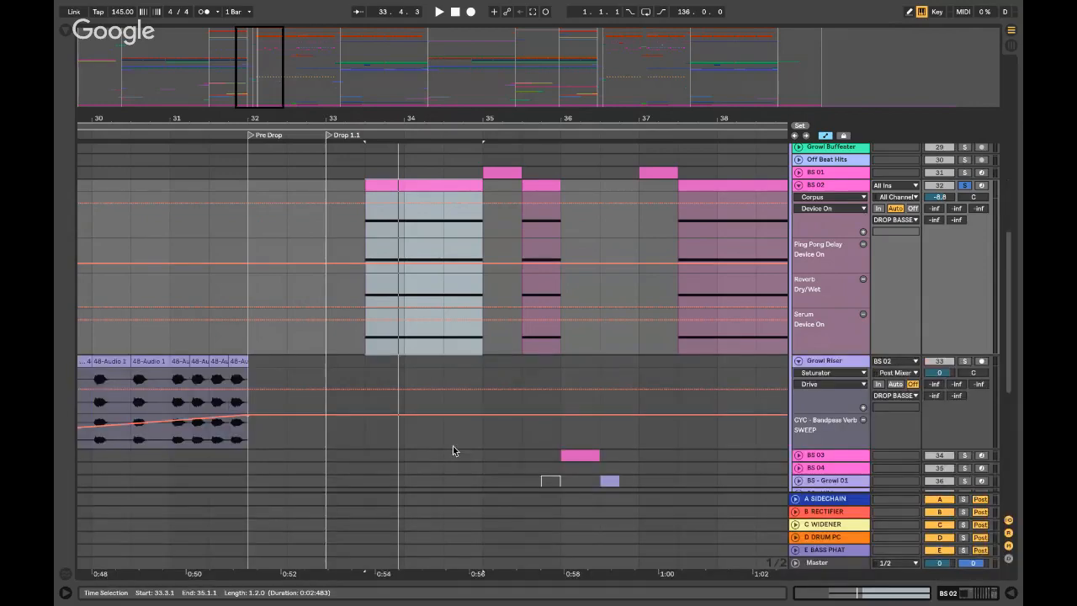
{"action": "left_click", "coordinate": [364, 233]}
{"action": "scroll", "coordinate": [365, 232], "scroll_direction": "left", "scroll_amount": 10}
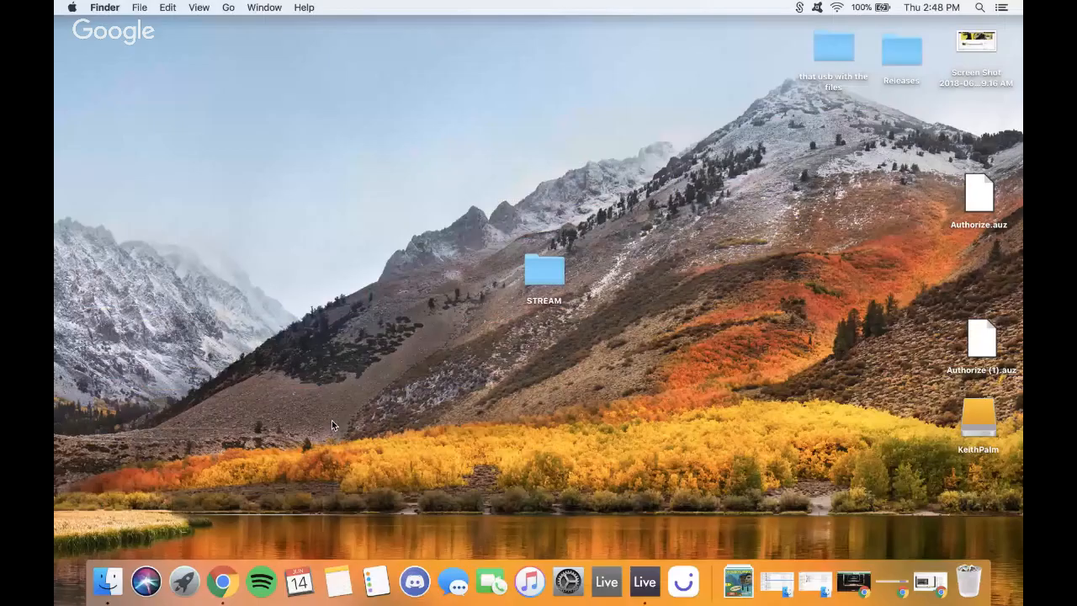
- Scroll through the YouTube livestream page, then minimise the browser to the Dock
{"action": "left_click", "coordinate": [223, 581]}
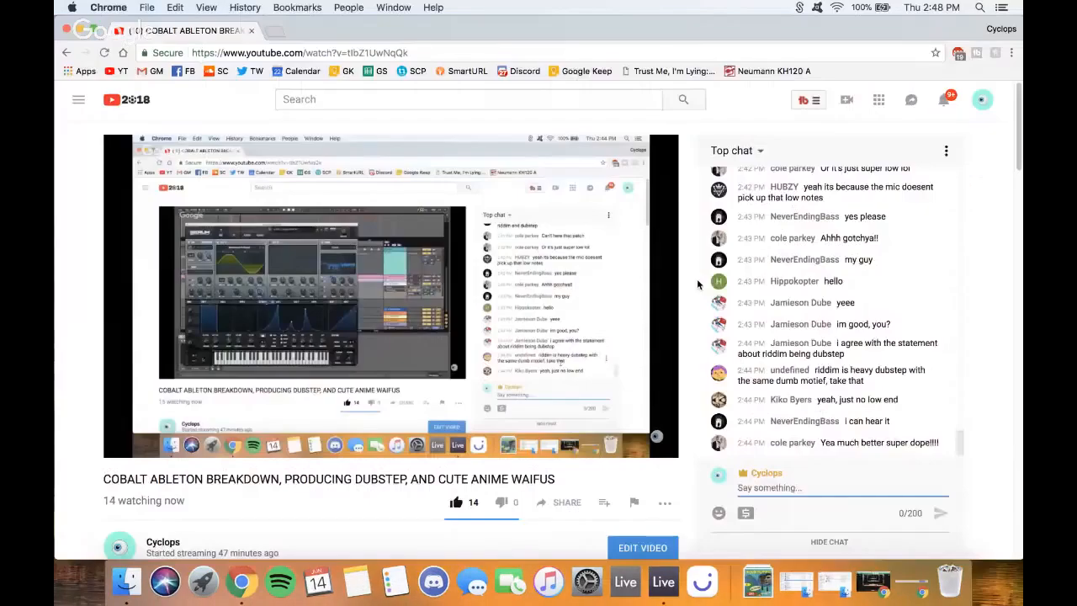
{"action": "scroll", "coordinate": [814, 308], "scroll_direction": "up", "scroll_amount": 2}
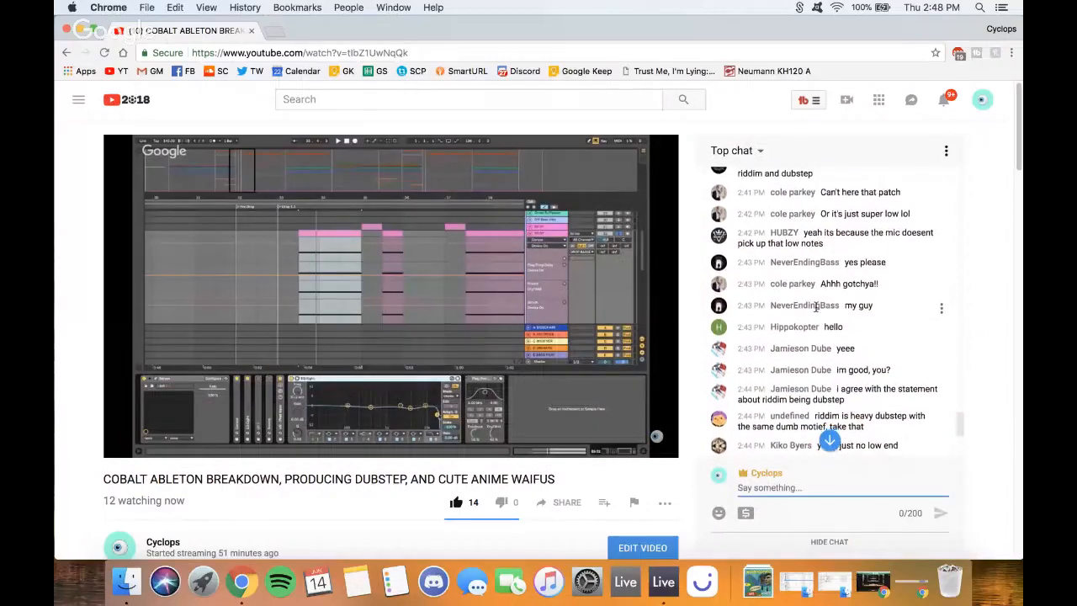
{"action": "scroll", "coordinate": [814, 308], "scroll_direction": "down", "scroll_amount": 3}
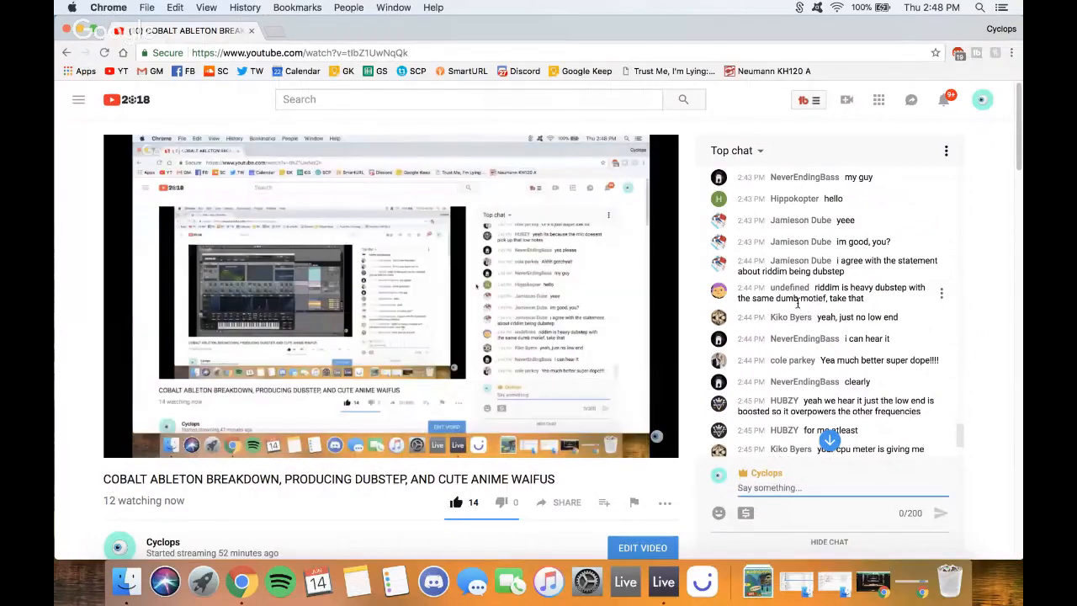
{"action": "scroll", "coordinate": [797, 303], "scroll_direction": "down", "scroll_amount": 2}
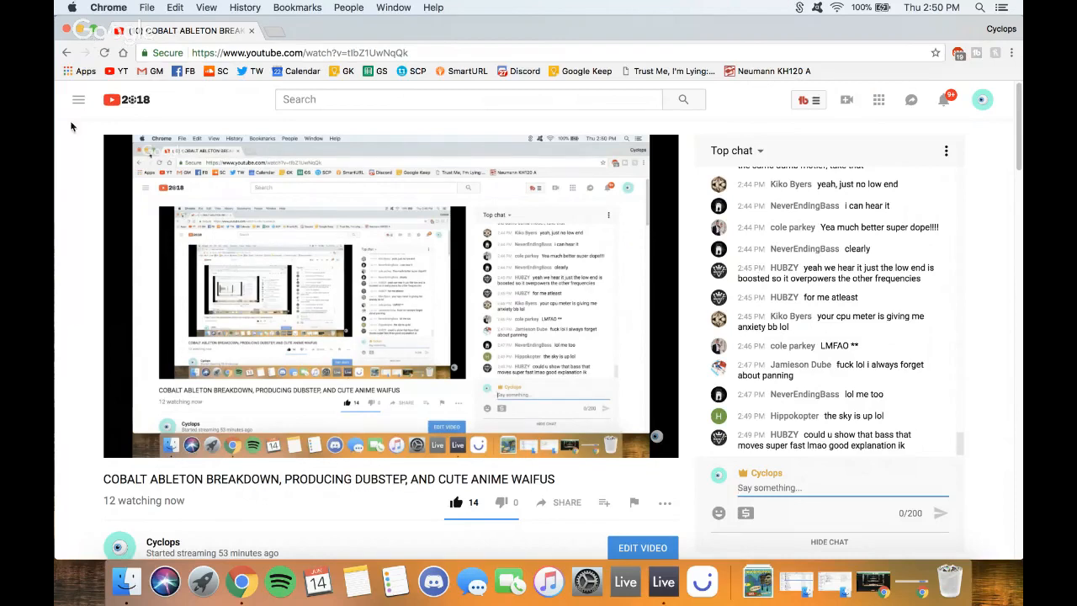
{"action": "mouse_move", "coordinate": [114, 174]}
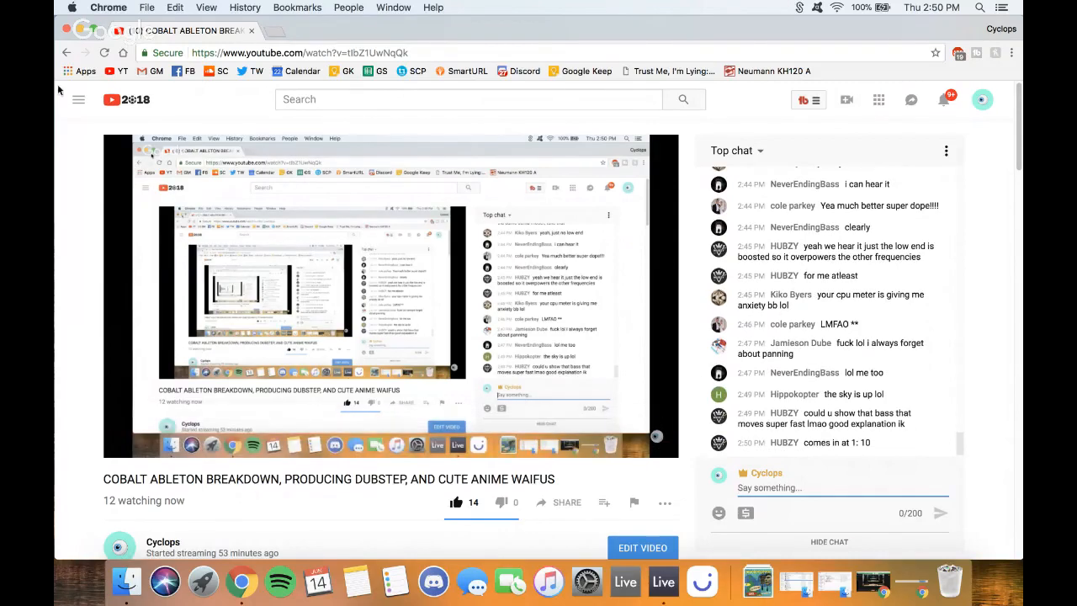
{"action": "left_click", "coordinate": [81, 32]}
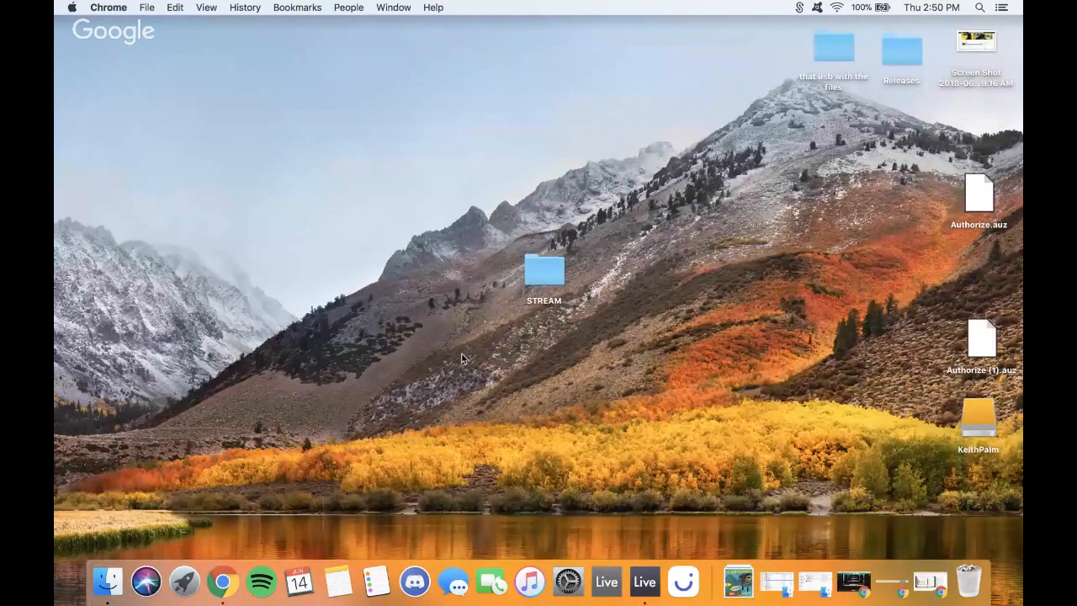
- Return to the Live arrangement and place the insert point at the Drop, bar 33, then bar 37
{"action": "key", "text": "ctrl+Right"}
{"action": "left_click", "coordinate": [404, 282]}
{"action": "key", "text": "minus"}
{"action": "key", "text": "minus"}
{"action": "key", "text": "minus"}
{"action": "key", "text": "minus"}
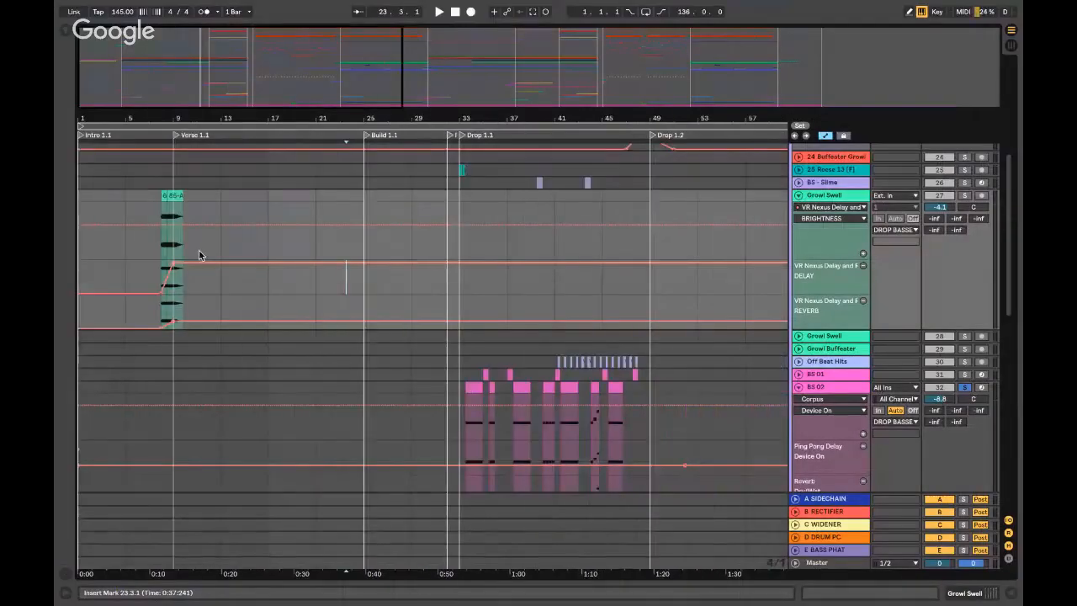
{"action": "key", "text": "Home"}
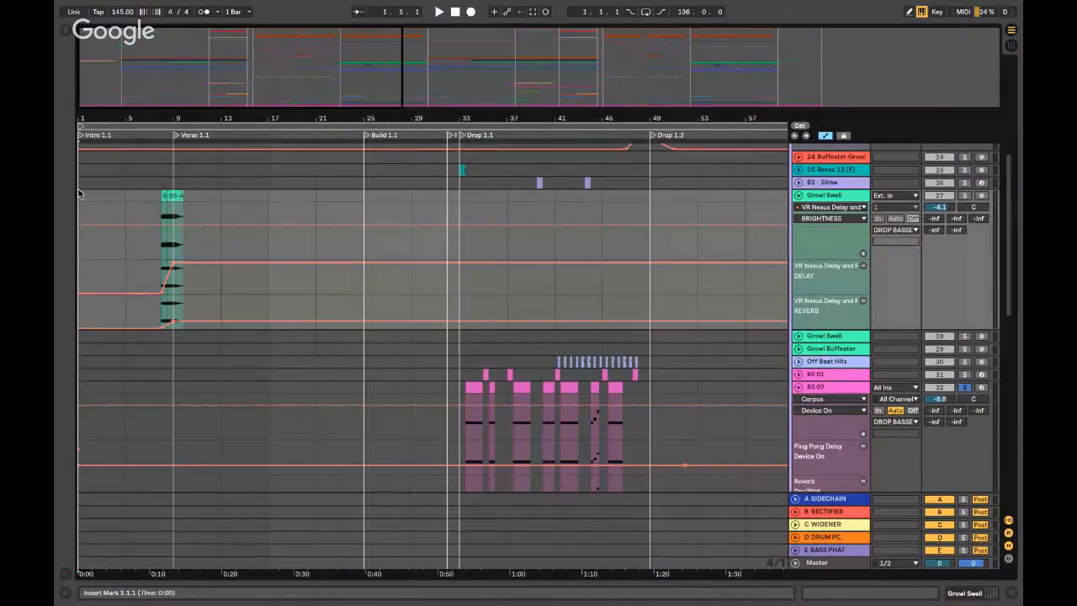
{"action": "left_click", "coordinate": [448, 199]}
{"action": "key", "text": "plus"}
{"action": "key", "text": "plus"}
{"action": "key", "text": "plus"}
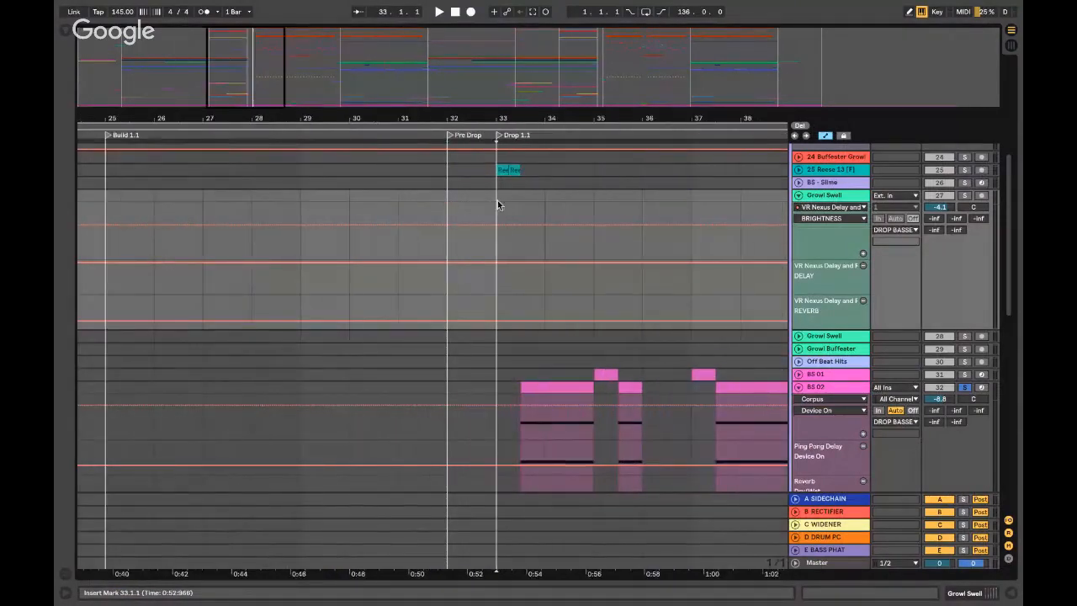
{"action": "left_click", "coordinate": [691, 202]}
- Step the insert point through bars 39, 41, 42 and 43
{"action": "scroll", "coordinate": [682, 200], "scroll_direction": "right", "scroll_amount": 3}
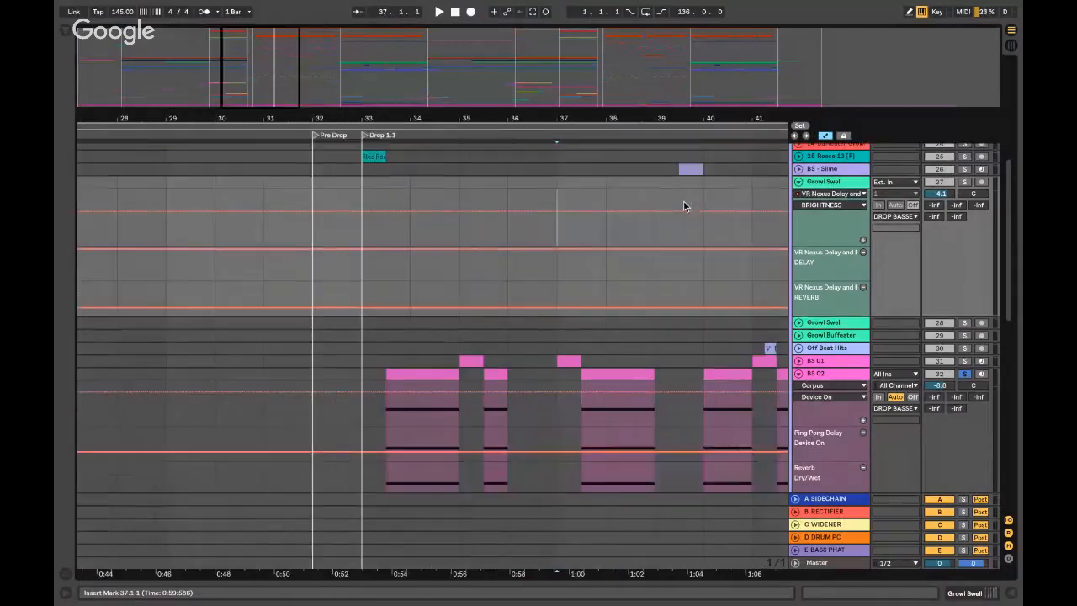
{"action": "scroll", "coordinate": [683, 206], "scroll_direction": "right", "scroll_amount": 3}
{"action": "left_click", "coordinate": [488, 192]}
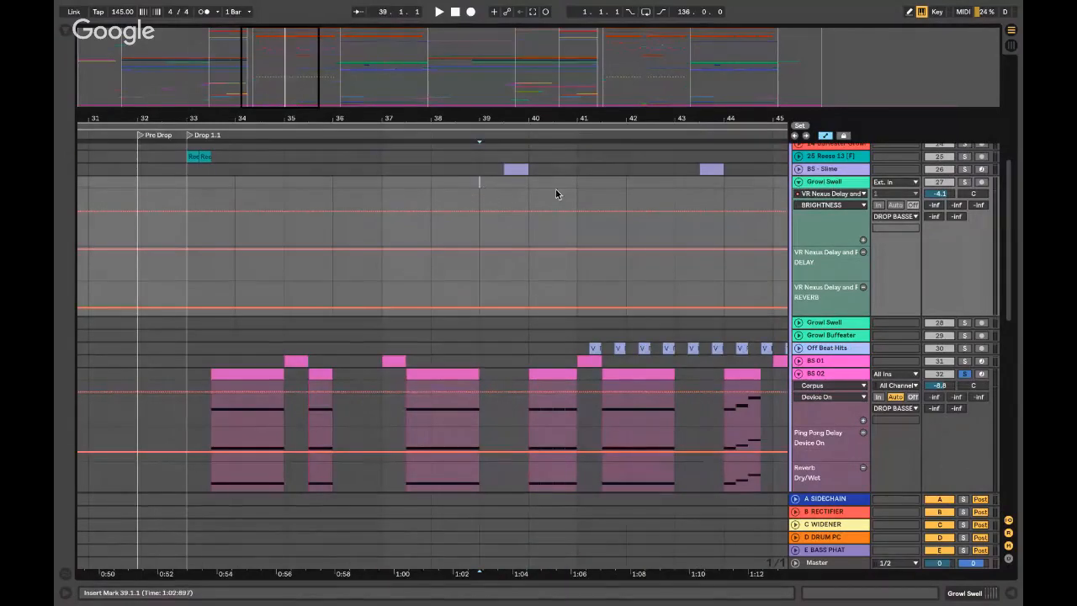
{"action": "left_click", "coordinate": [575, 196]}
{"action": "scroll", "coordinate": [575, 195], "scroll_direction": "right", "scroll_amount": 4}
{"action": "scroll", "coordinate": [575, 196], "scroll_direction": "down", "scroll_amount": 1}
{"action": "left_click", "coordinate": [464, 159]}
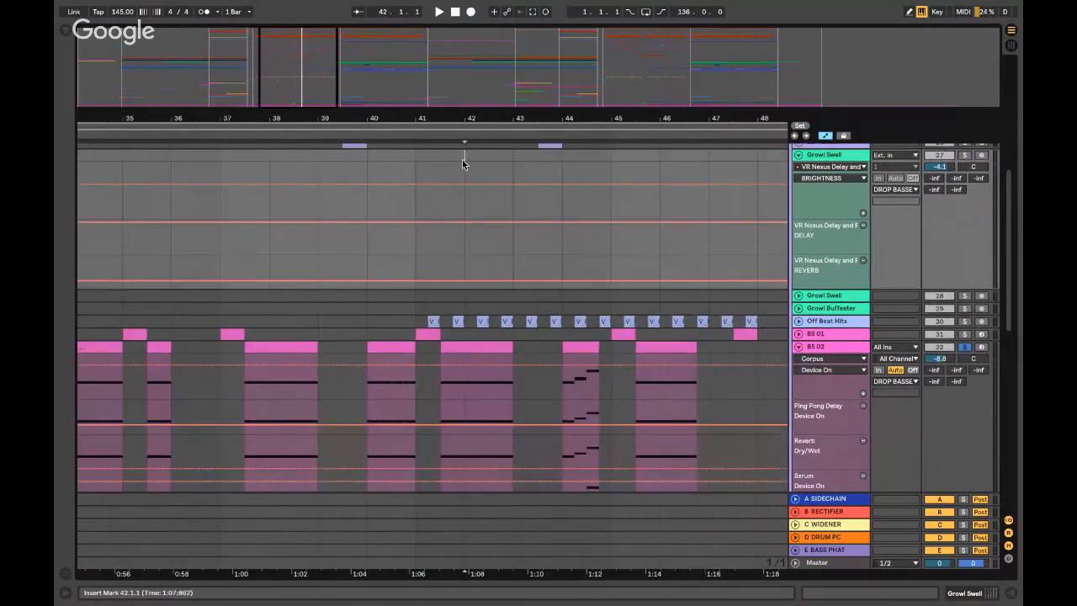
{"action": "left_click", "coordinate": [513, 163]}
- Play from bar 43 with BS 02 unsoloed and select the BS - Slime clip at 43.3
{"action": "key", "text": "space"}
{"action": "scroll", "coordinate": [513, 162], "scroll_direction": "up", "scroll_amount": 2}
{"action": "key", "text": "space"}
{"action": "left_click", "coordinate": [962, 225]}
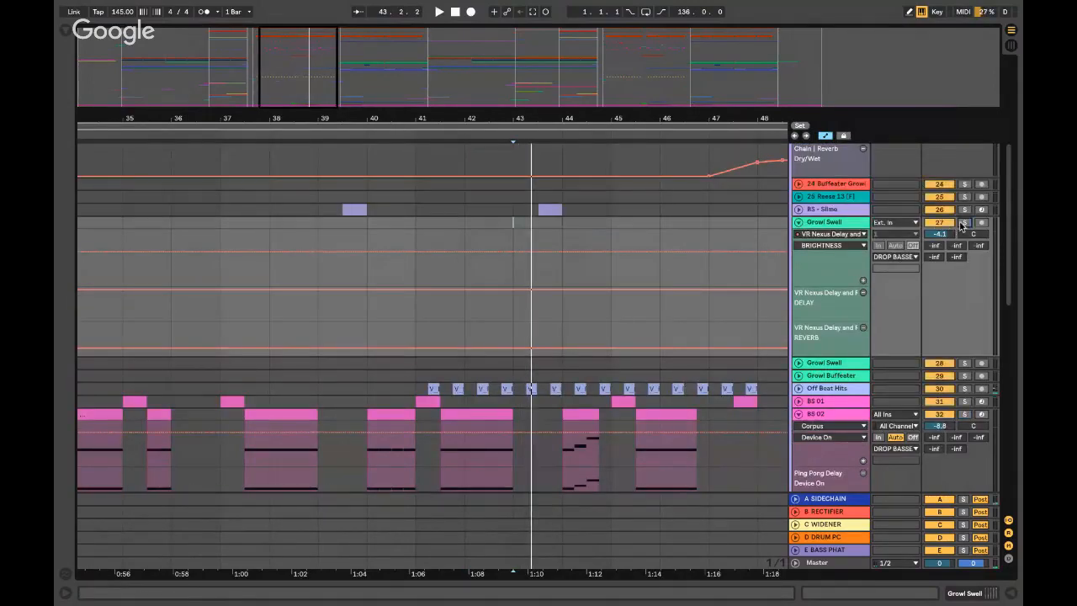
{"action": "key", "text": "space"}
{"action": "left_click", "coordinate": [543, 210]}
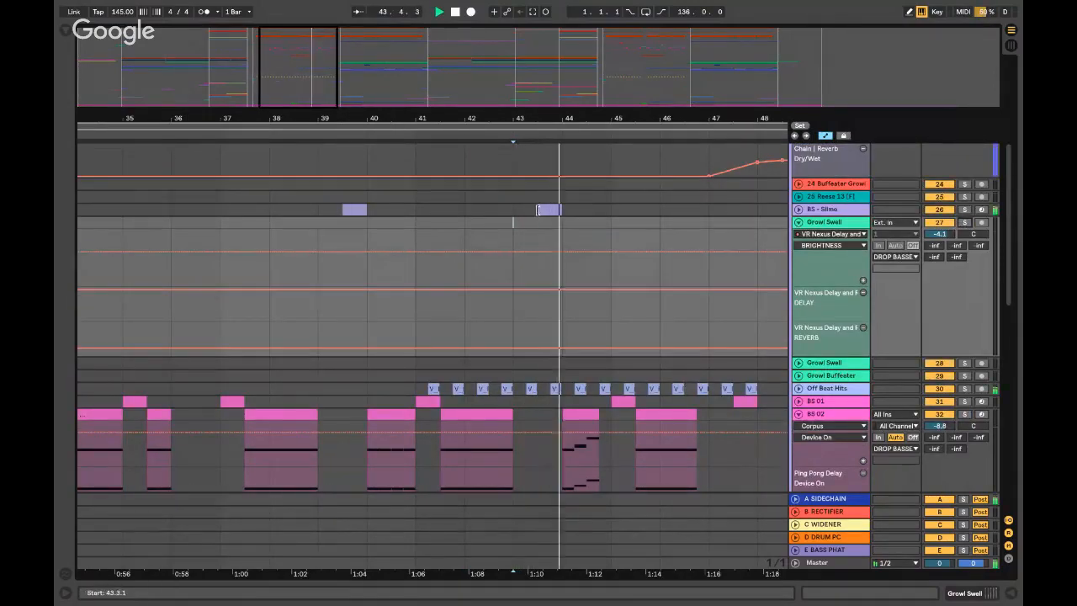
{"action": "left_click", "coordinate": [541, 210]}
{"action": "key", "text": "space"}
{"action": "key", "text": "plus"}
{"action": "key", "text": "plus"}
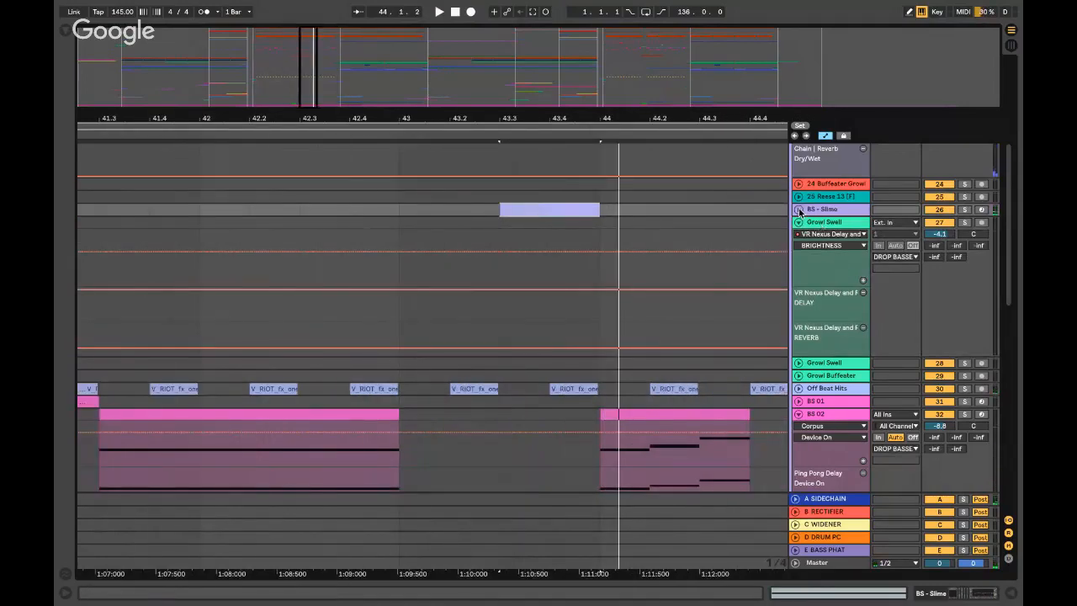
- Unfold and solo the BS - Slime track, then open its device chain
{"action": "left_click", "coordinate": [798, 209]}
{"action": "left_click", "coordinate": [495, 215]}
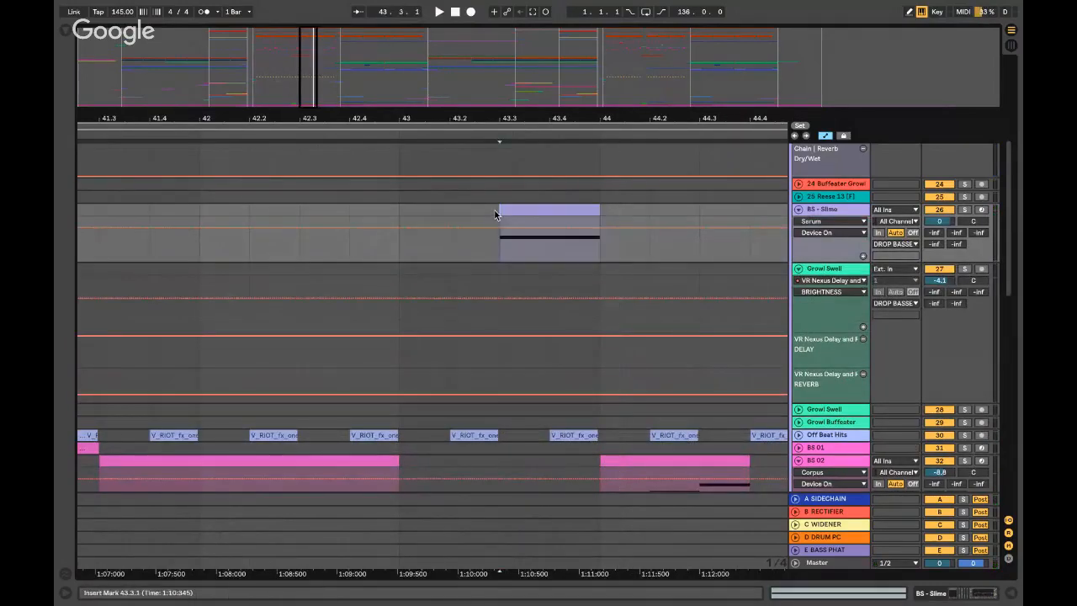
{"action": "key", "text": "minus"}
{"action": "key", "text": "minus"}
{"action": "left_click", "coordinate": [965, 209]}
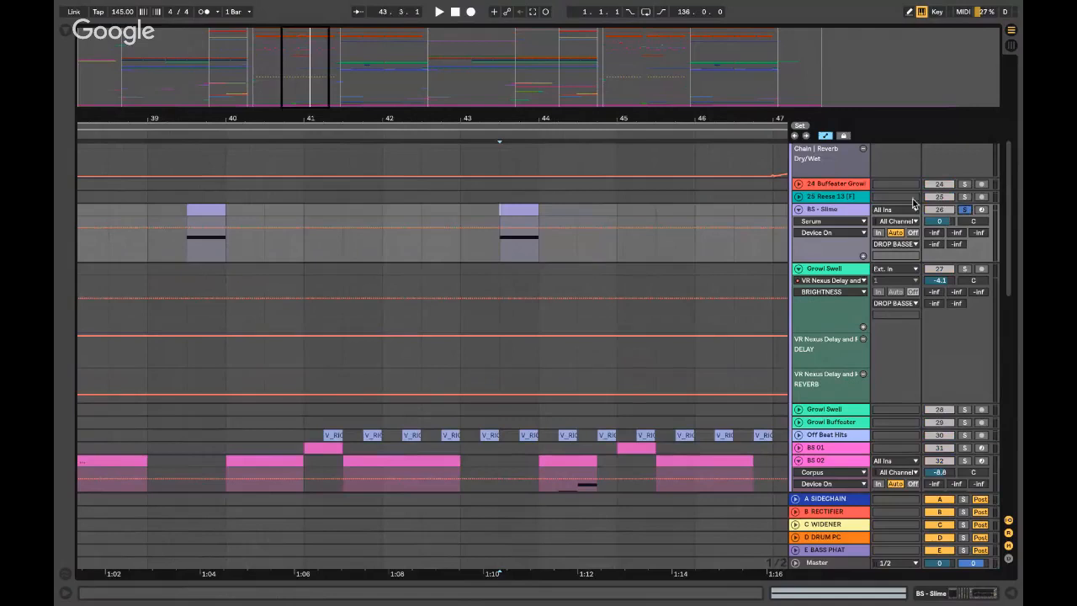
{"action": "double_click", "coordinate": [828, 205]}
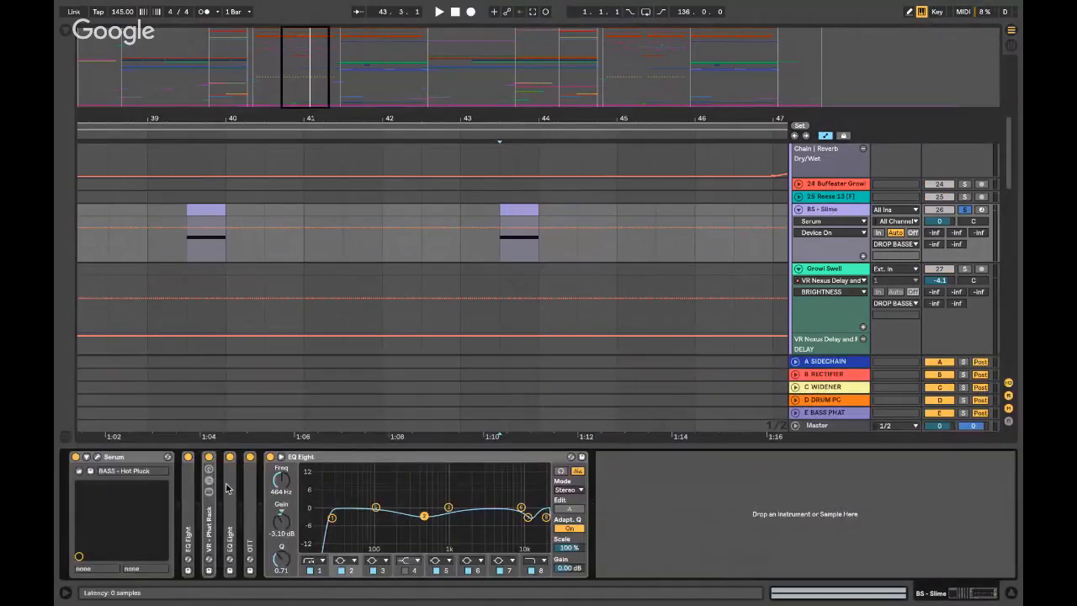
- Open BS - Slime's Serum on BASS - Hot Pluck, play a note and compare its first LFOs
{"action": "left_click", "coordinate": [97, 456]}
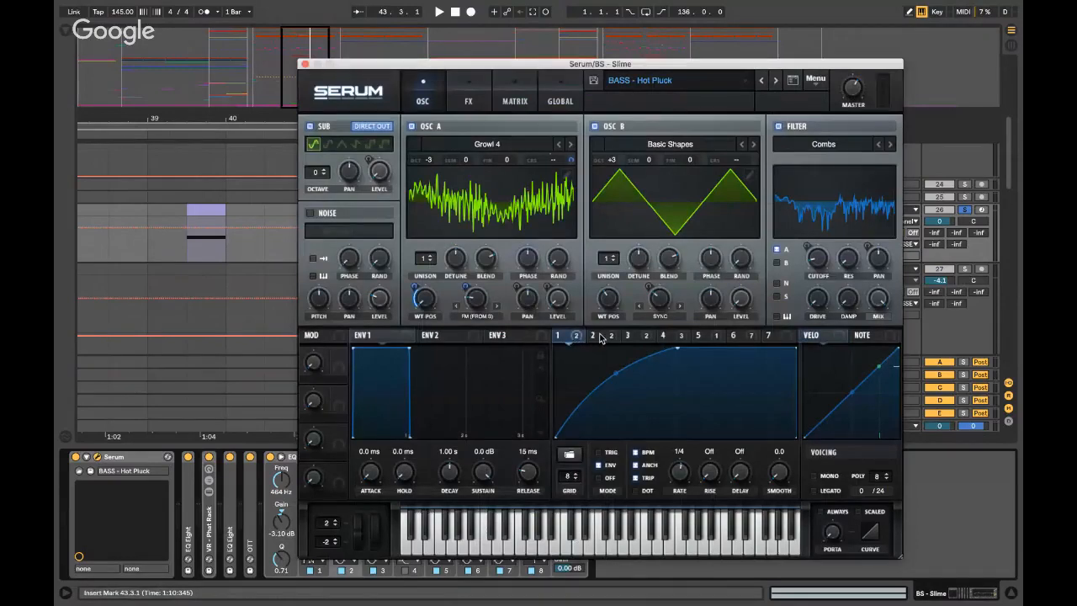
{"action": "key", "text": "space"}
{"action": "key", "text": "space"}
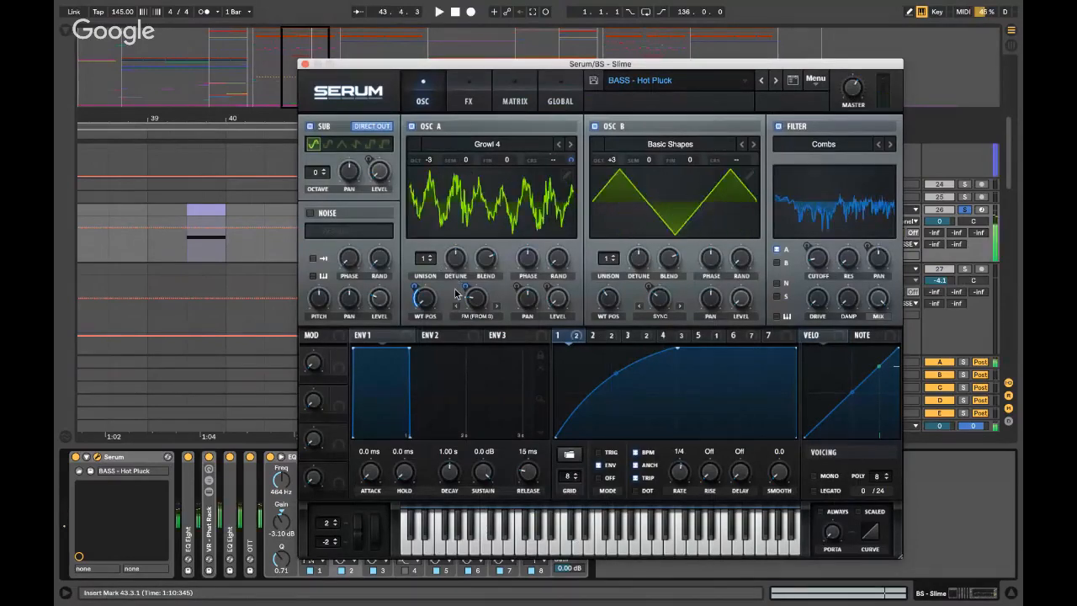
{"action": "left_click", "coordinate": [609, 337]}
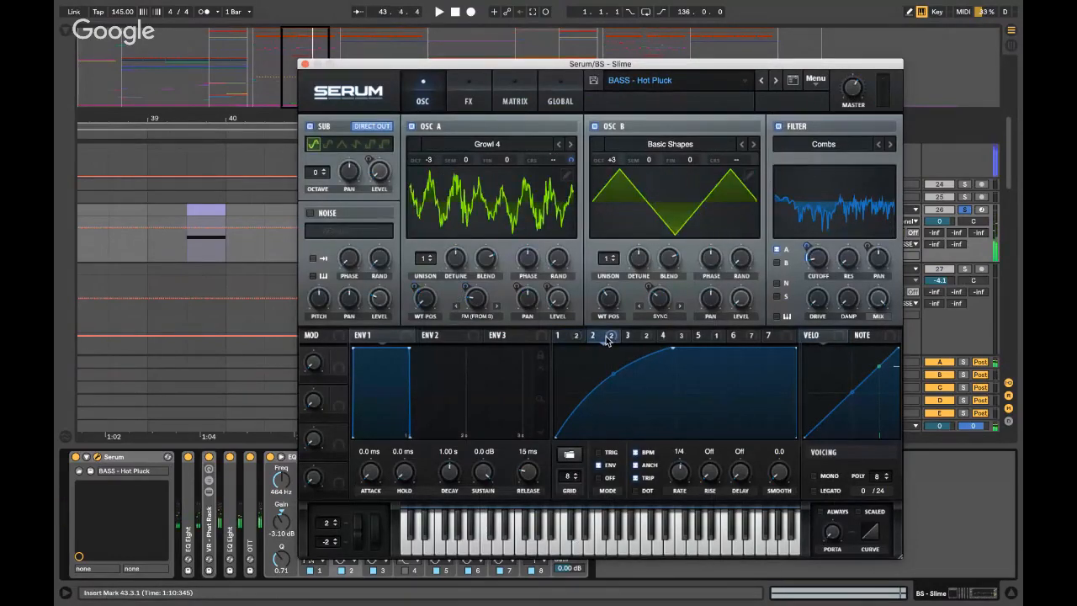
{"action": "left_click", "coordinate": [565, 336]}
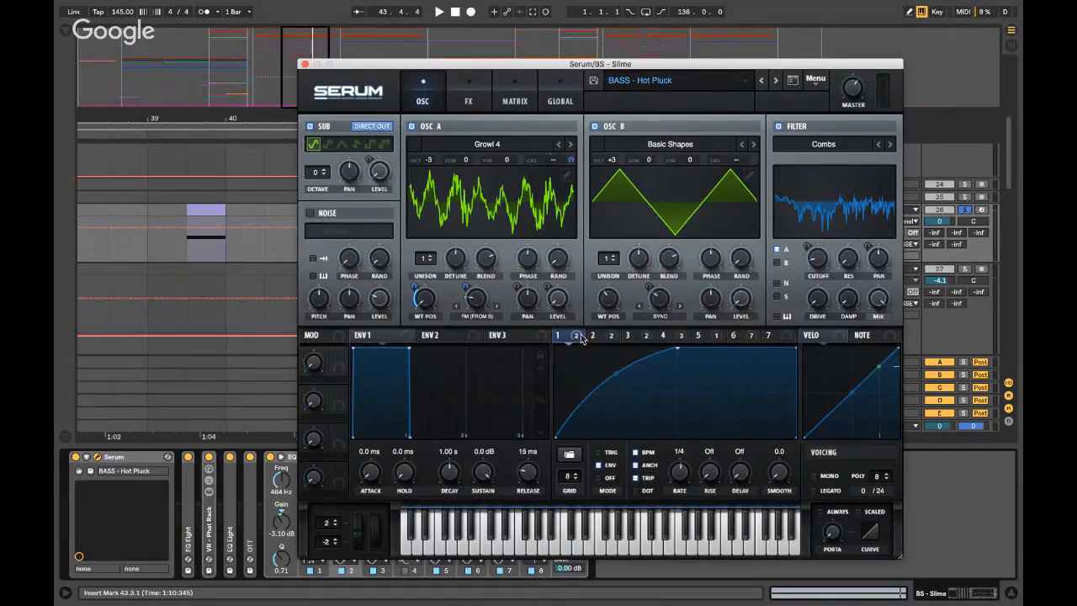
{"action": "left_click", "coordinate": [591, 338]}
{"action": "left_click", "coordinate": [579, 340]}
- Look over Serum's effects rack down to the Filter effect, then return to the oscillators
{"action": "left_click", "coordinate": [476, 104]}
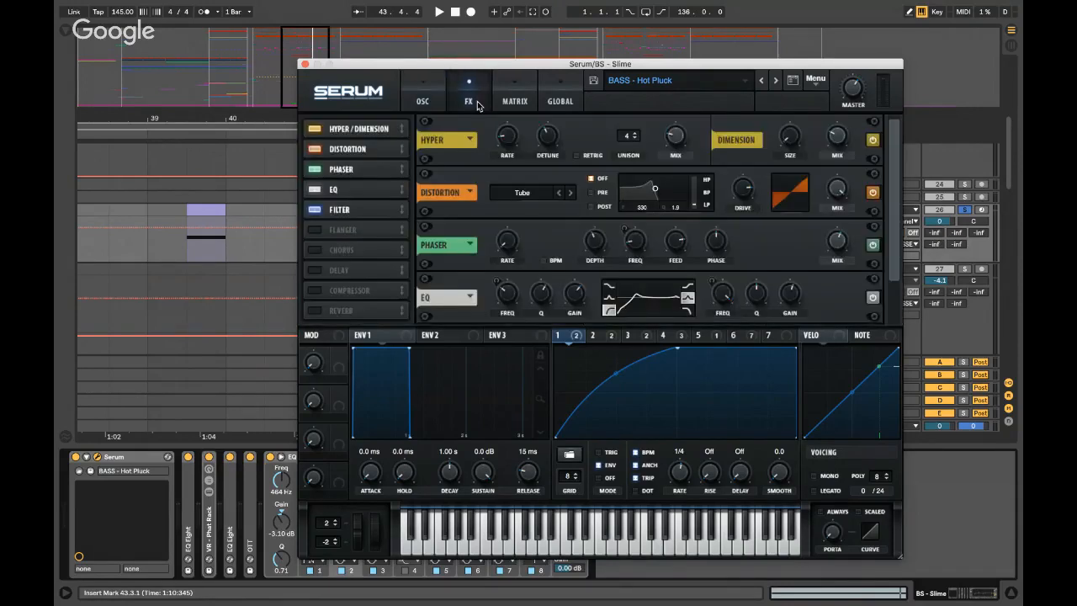
{"action": "left_click", "coordinate": [367, 208]}
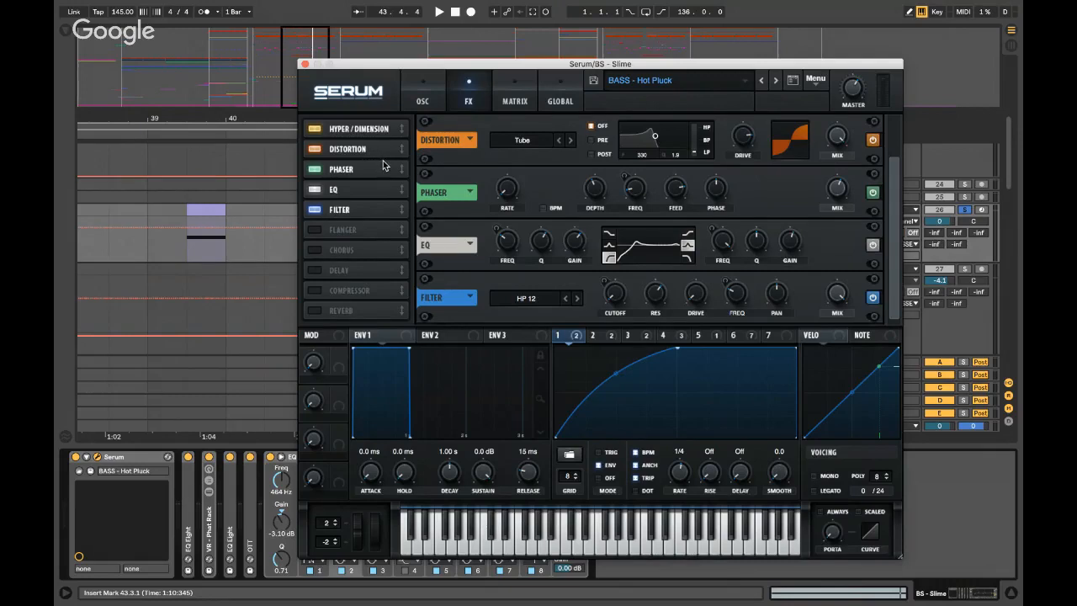
{"action": "left_click", "coordinate": [422, 97]}
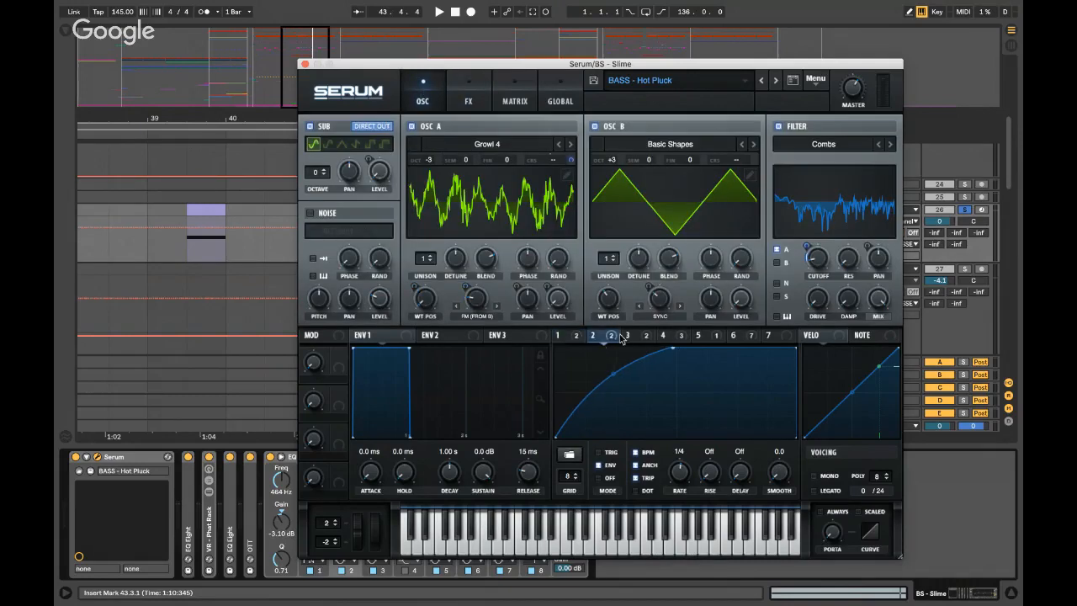
- Try LFO 4's rate at 1/16 instead of 1/32 T, restore it, then show LFO 5's 1/4 triangle
{"action": "left_click", "coordinate": [641, 338]}
{"action": "left_click", "coordinate": [681, 337]}
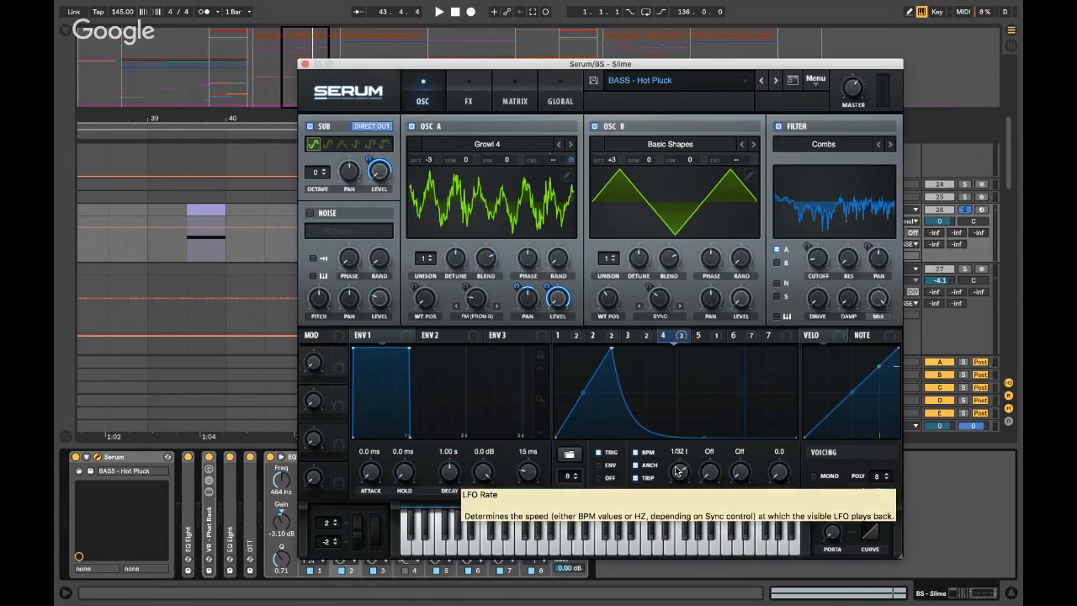
{"action": "left_click_drag", "start_coordinate": [677, 471], "coordinate": [684, 473]}
{"action": "key", "text": "space"}
{"action": "key", "text": "space"}
{"action": "key", "text": "space"}
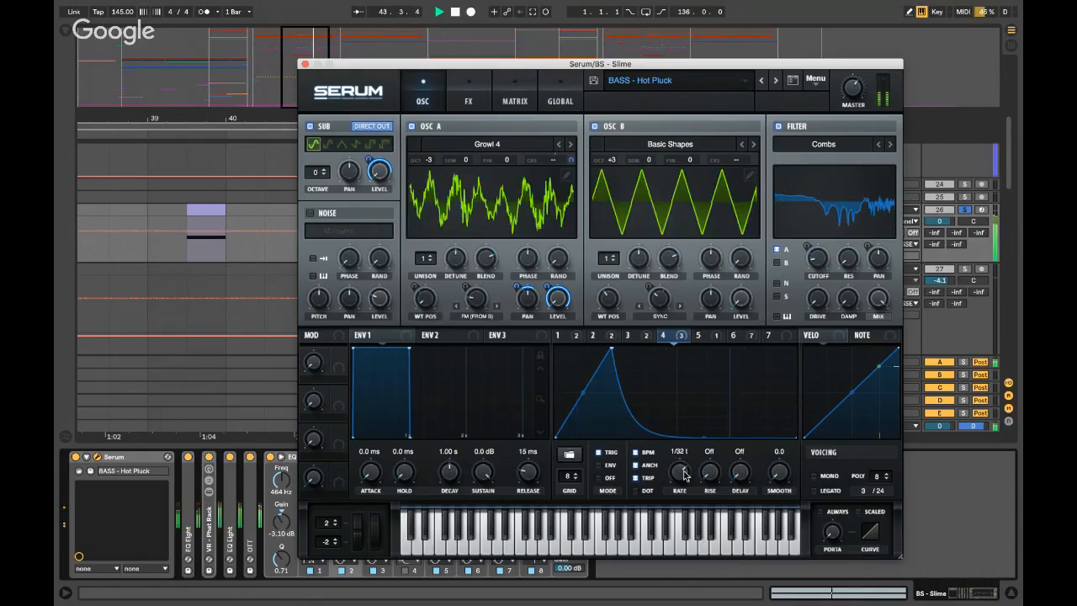
{"action": "key", "text": "space"}
{"action": "left_click", "coordinate": [697, 336]}
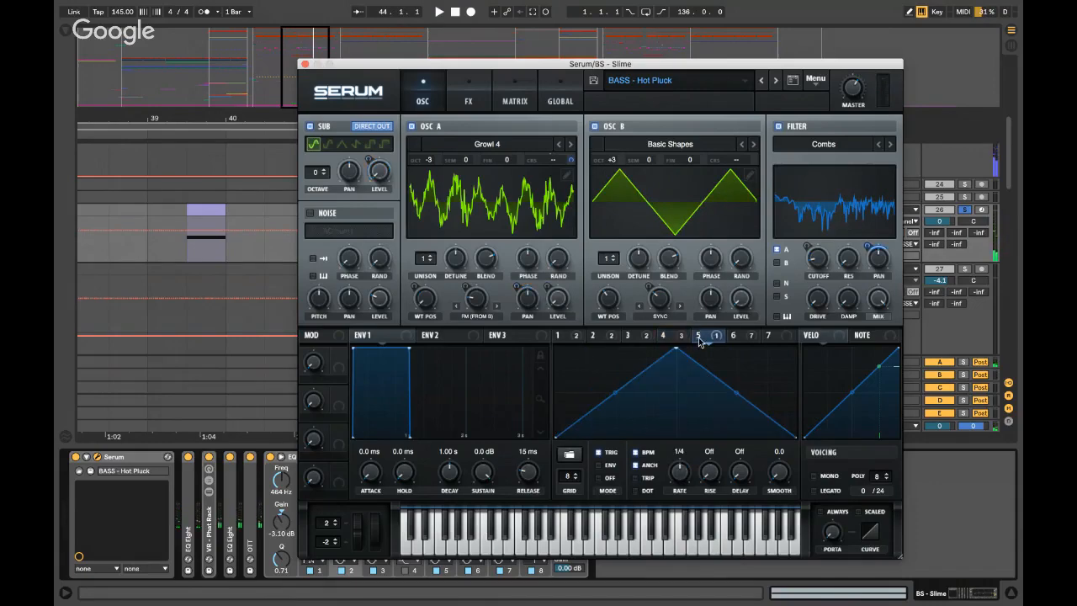
- Close Serum, inspect both EQ Eights, the VR - Phat Rack and OTT, then hide the device chain
{"action": "left_click", "coordinate": [307, 64]}
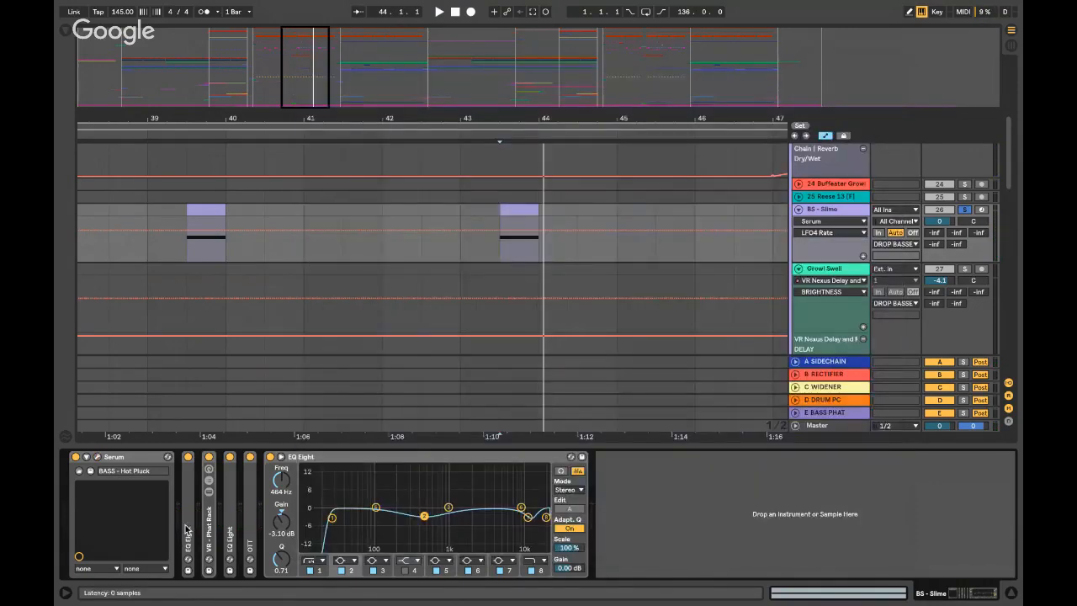
{"action": "double_click", "coordinate": [187, 529]}
{"action": "double_click", "coordinate": [260, 457]}
{"action": "double_click", "coordinate": [208, 513]}
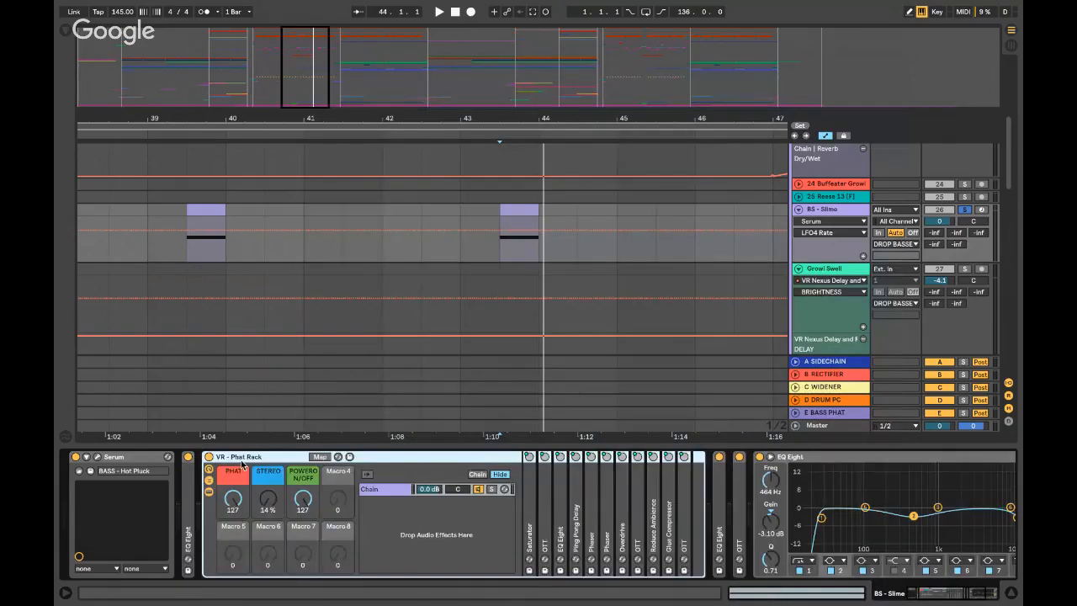
{"action": "double_click", "coordinate": [242, 460]}
{"action": "double_click", "coordinate": [232, 509]}
{"action": "double_click", "coordinate": [264, 458]}
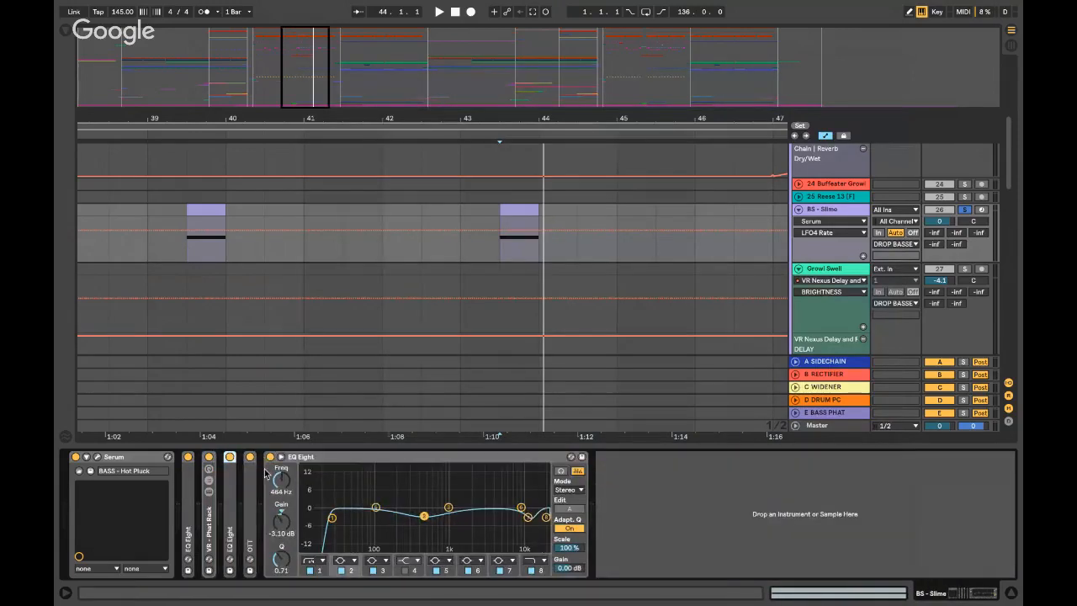
{"action": "double_click", "coordinate": [249, 513]}
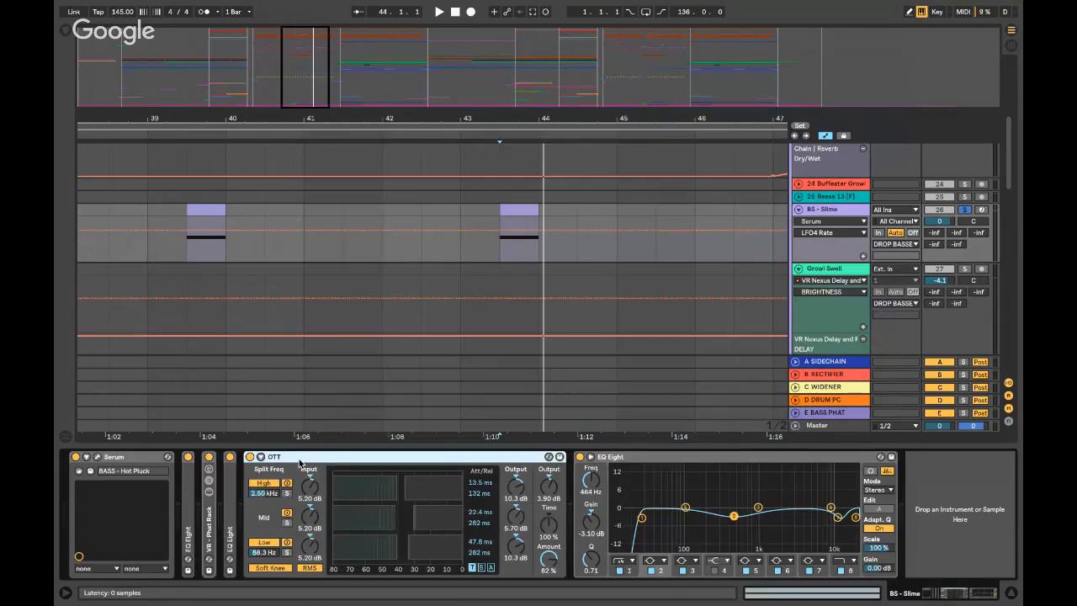
{"action": "double_click", "coordinate": [299, 459]}
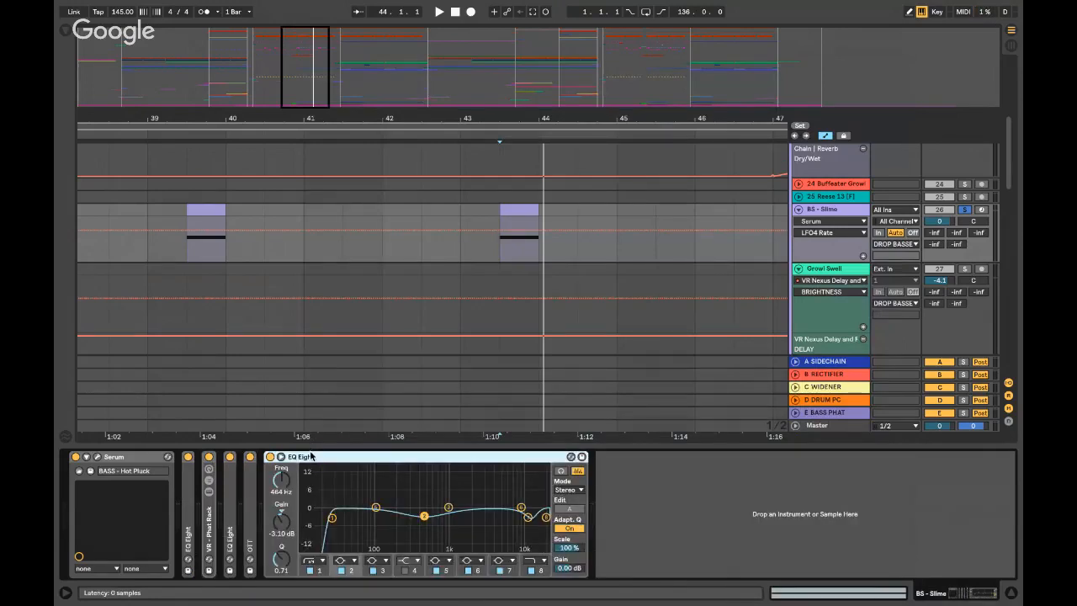
{"action": "key", "text": "super+alt+l"}
- Move the insert point from 43.3.1 to 39.3.1 and unsolo BS - Slime
{"action": "scroll", "coordinate": [454, 228], "scroll_direction": "right", "scroll_amount": 1}
{"action": "left_click", "coordinate": [473, 247]}
{"action": "key", "text": "minus"}
{"action": "key", "text": "minus"}
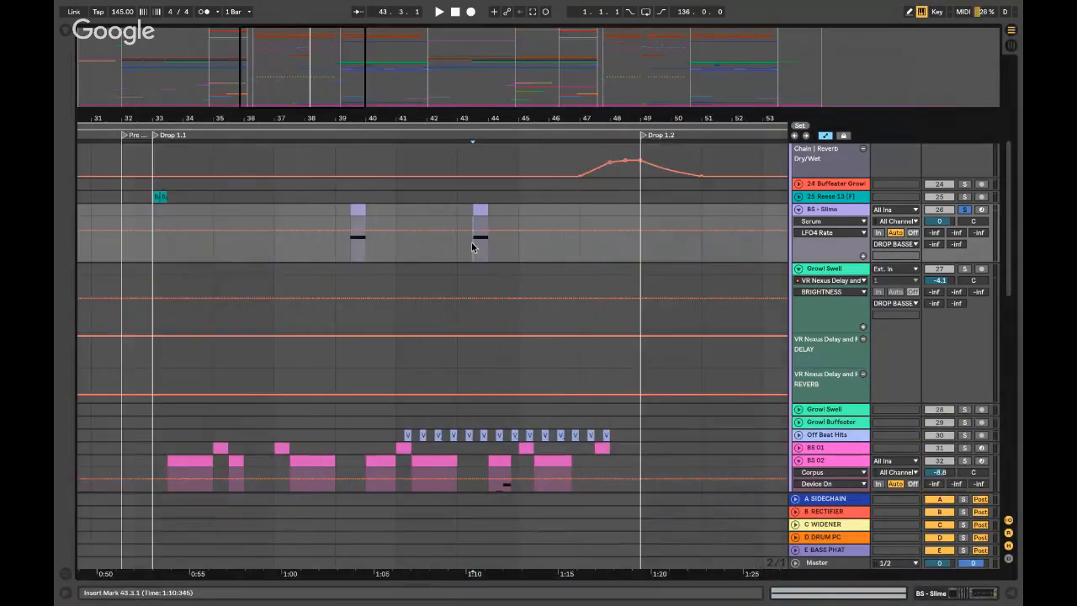
{"action": "left_click", "coordinate": [350, 245]}
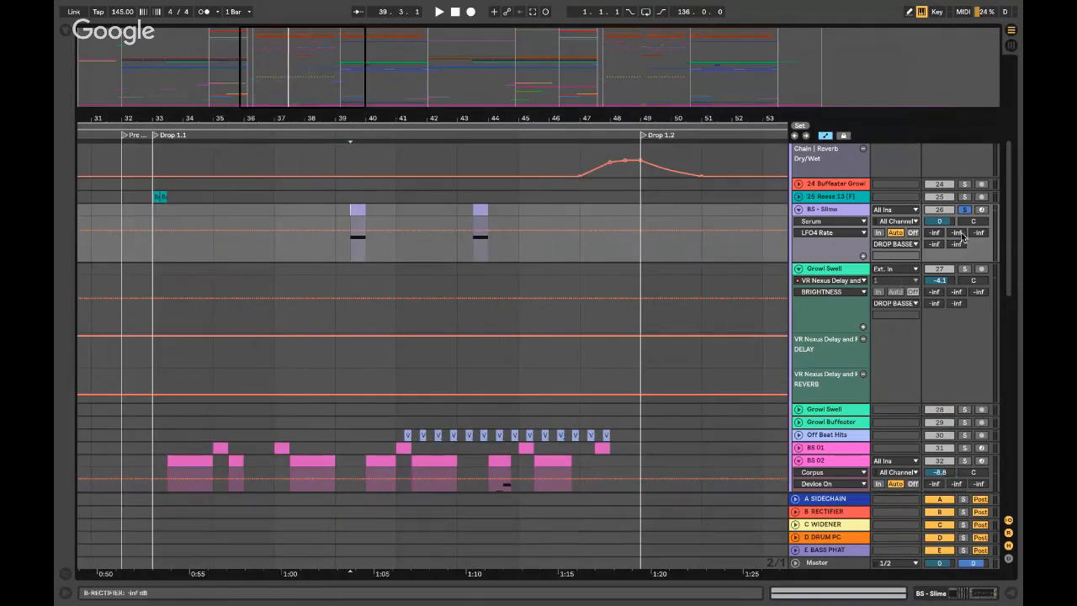
{"action": "left_click", "coordinate": [964, 211]}
{"action": "scroll", "coordinate": [618, 314], "scroll_direction": "left", "scroll_amount": 5}
{"action": "scroll", "coordinate": [618, 315], "scroll_direction": "down", "scroll_amount": 3}
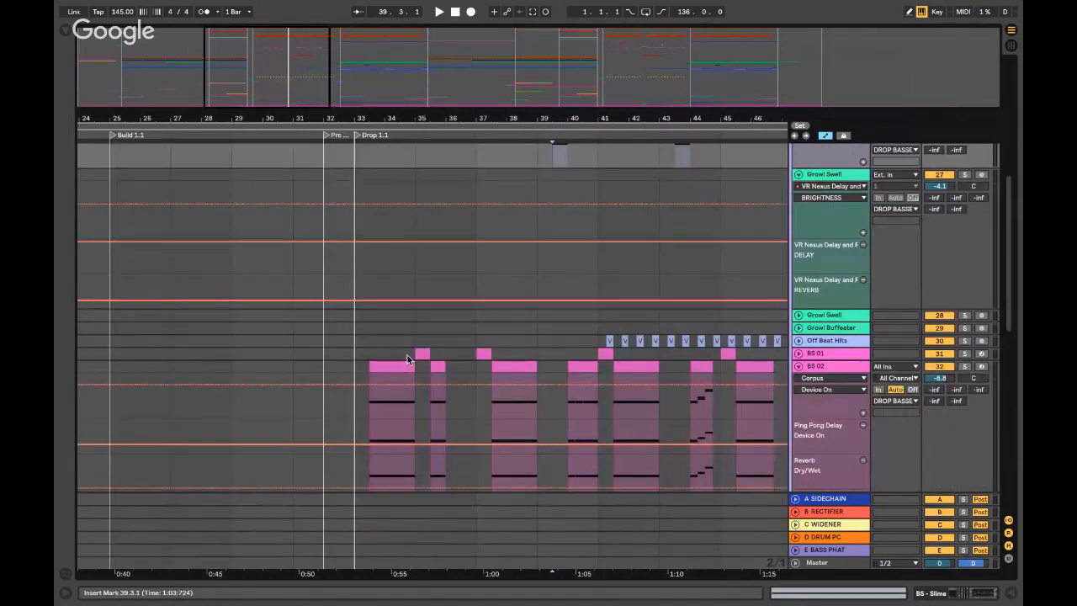
- Play BS 01 from around bar 34, unfold its track and open its devices
{"action": "left_click", "coordinate": [412, 355]}
{"action": "key", "text": "space"}
{"action": "left_click", "coordinate": [797, 357]}
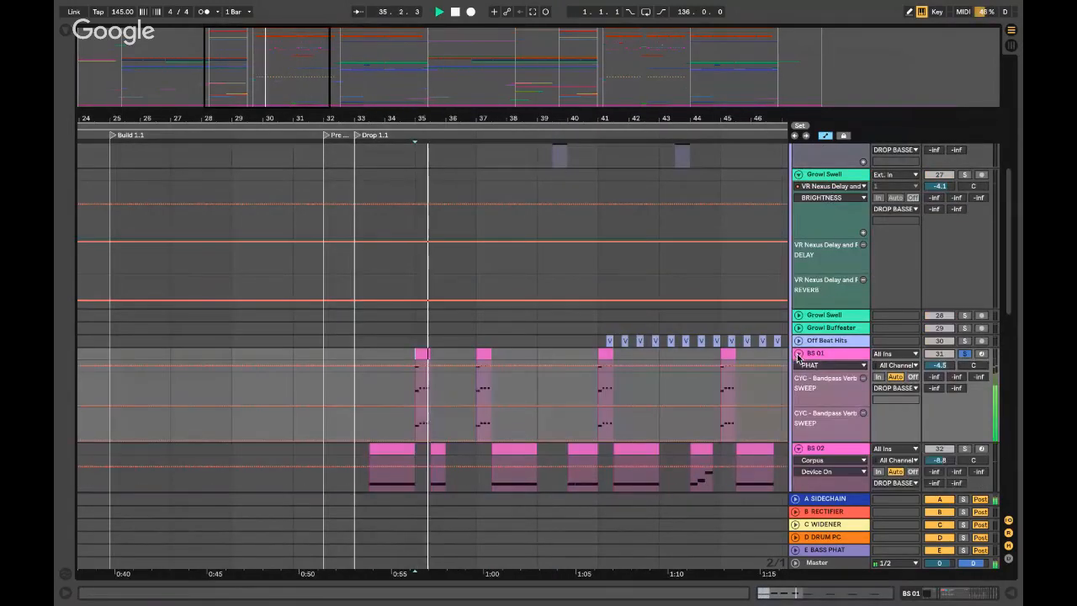
{"action": "key", "text": "space"}
{"action": "double_click", "coordinate": [816, 354]}
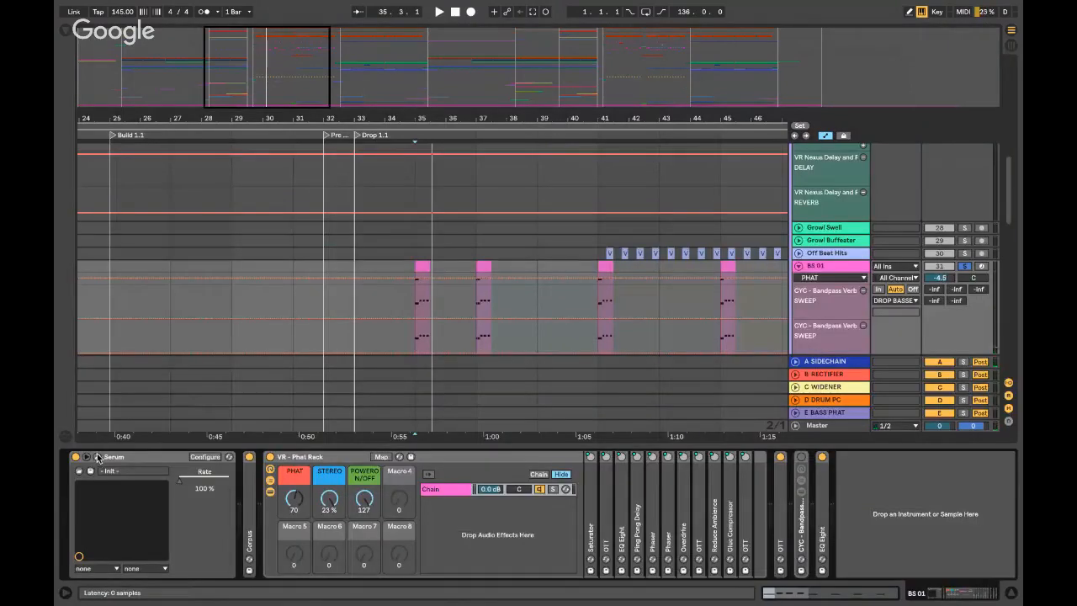
{"action": "left_click", "coordinate": [98, 457]}
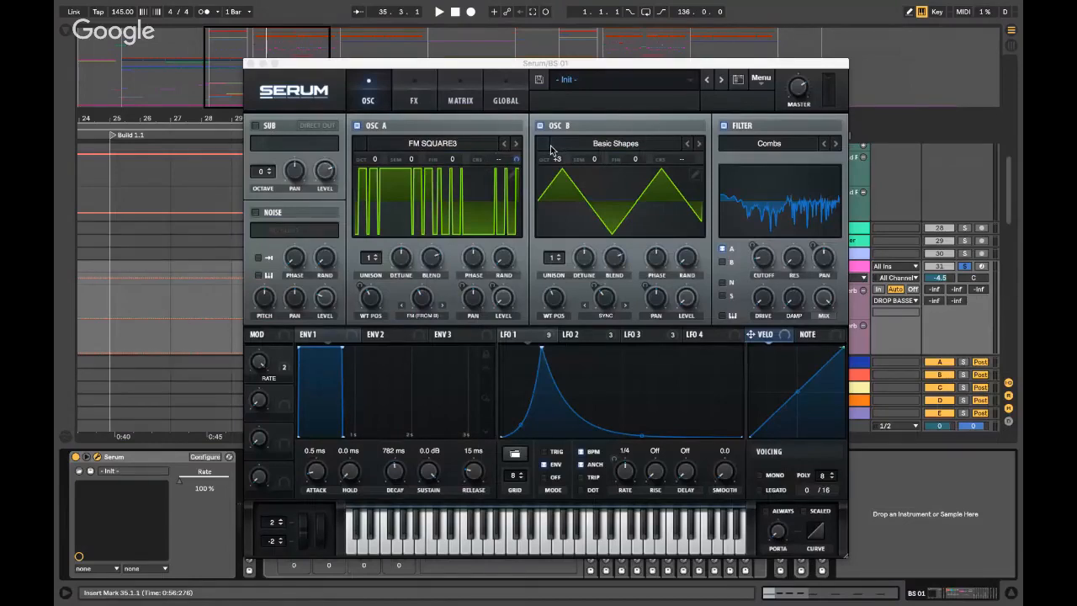
{"action": "left_click", "coordinate": [426, 95]}
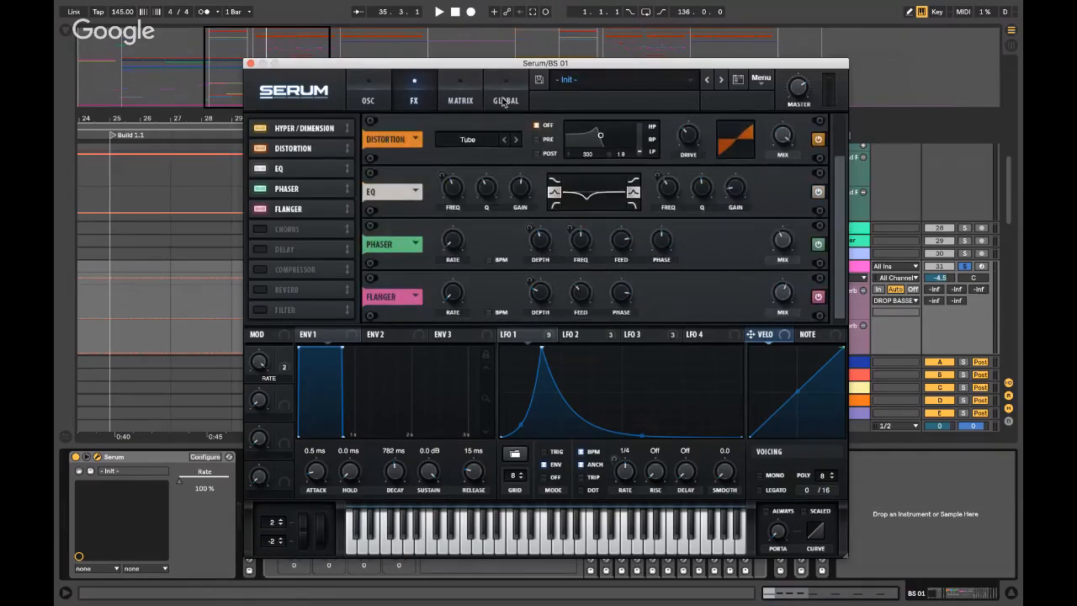
{"action": "left_click", "coordinate": [454, 98]}
{"action": "left_click", "coordinate": [380, 92]}
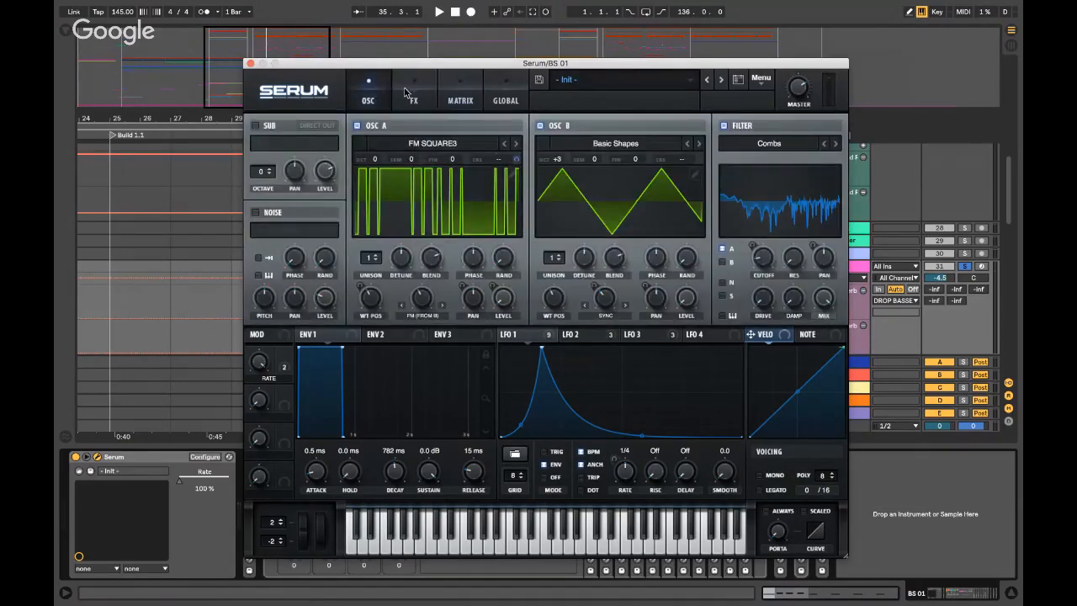
{"action": "left_click", "coordinate": [249, 63]}
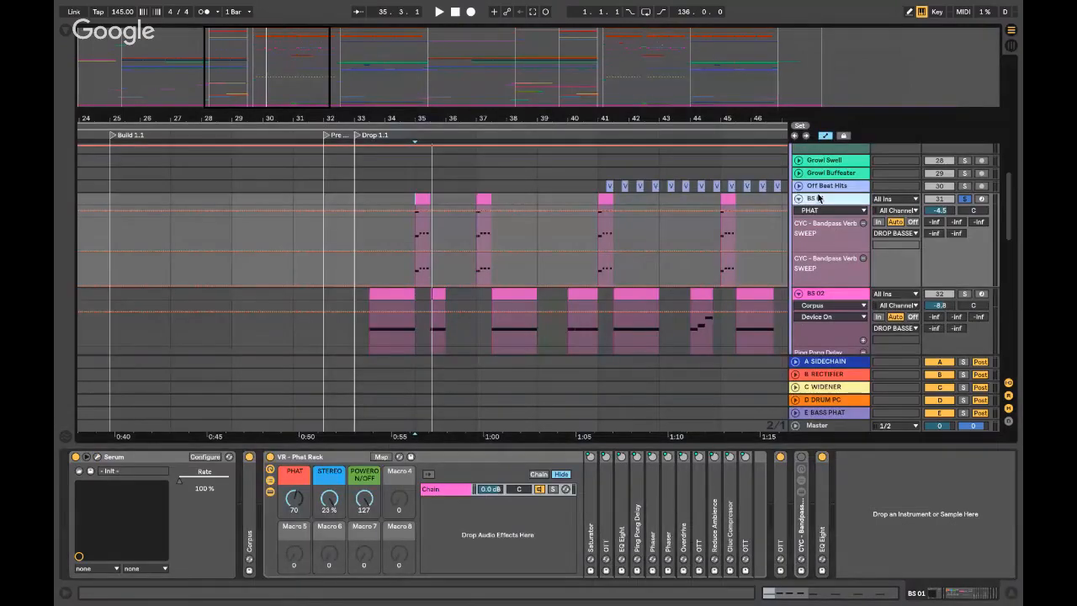
{"action": "left_click", "coordinate": [97, 456]}
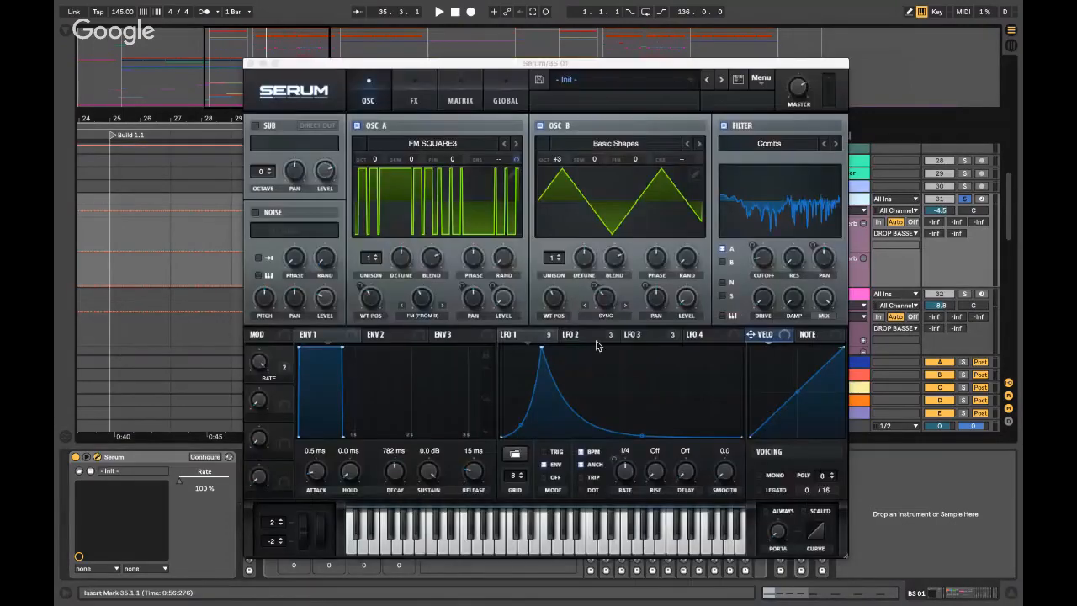
{"action": "left_click", "coordinate": [581, 334]}
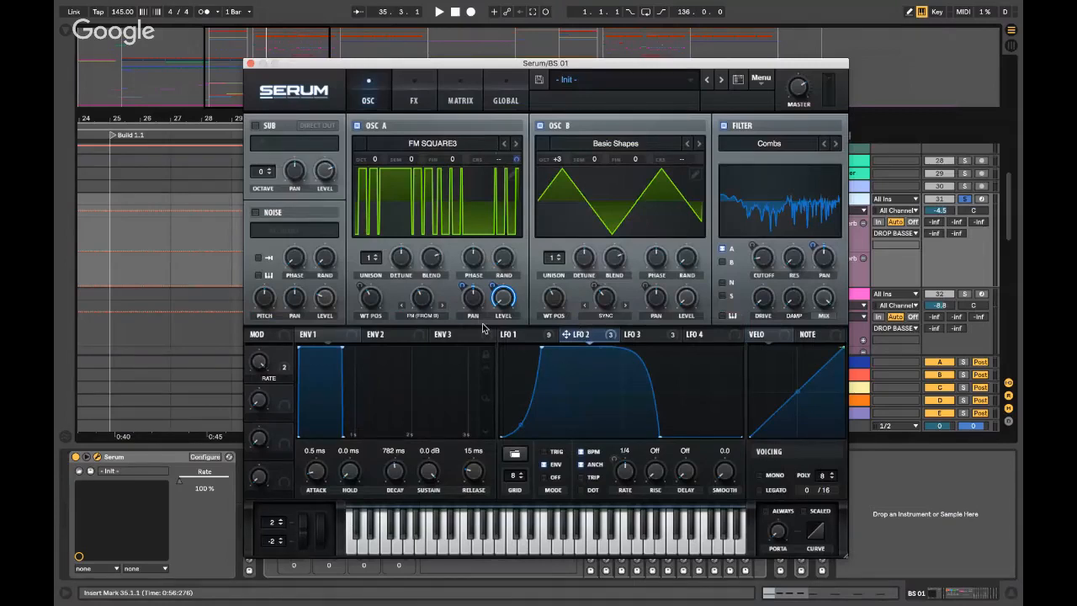
{"action": "key", "text": "space"}
{"action": "key", "text": "space"}
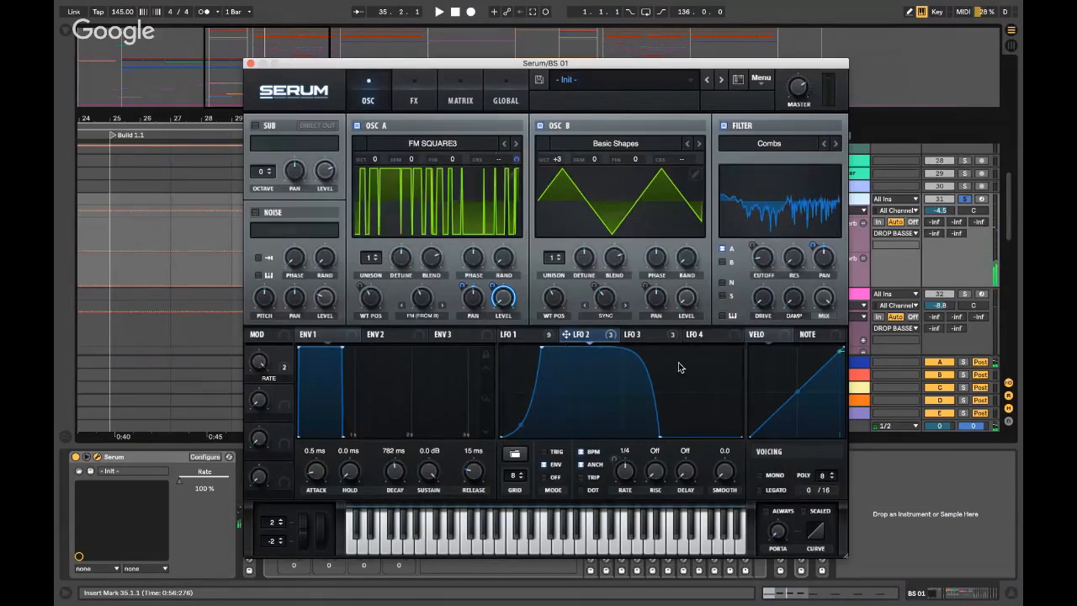
{"action": "key", "text": "space"}
{"action": "key", "text": "space"}
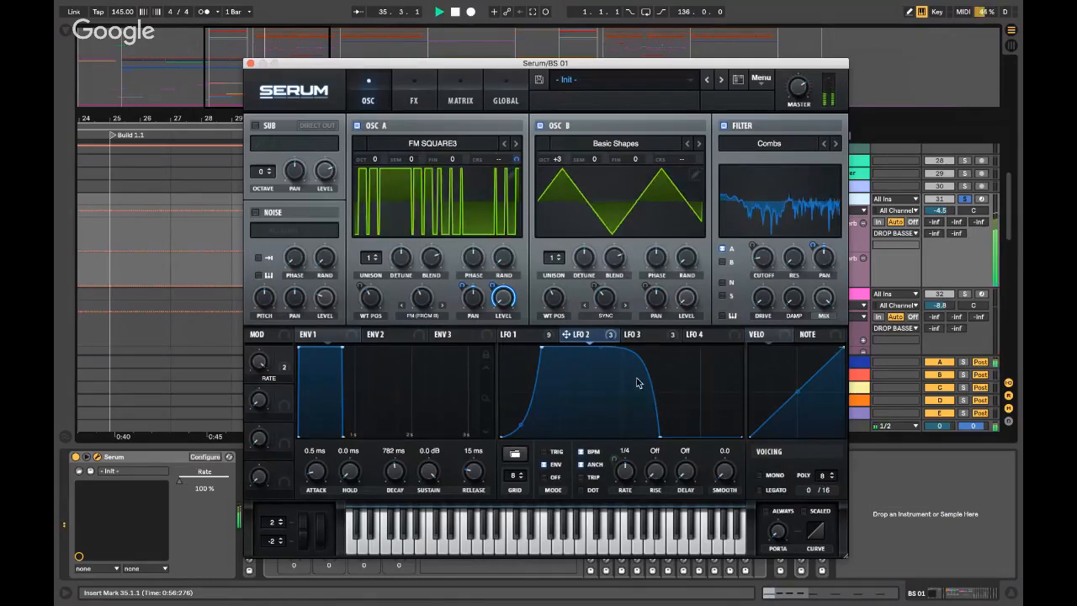
{"action": "left_click", "coordinate": [251, 63]}
{"action": "scroll", "coordinate": [548, 228], "scroll_direction": "right", "scroll_amount": 3}
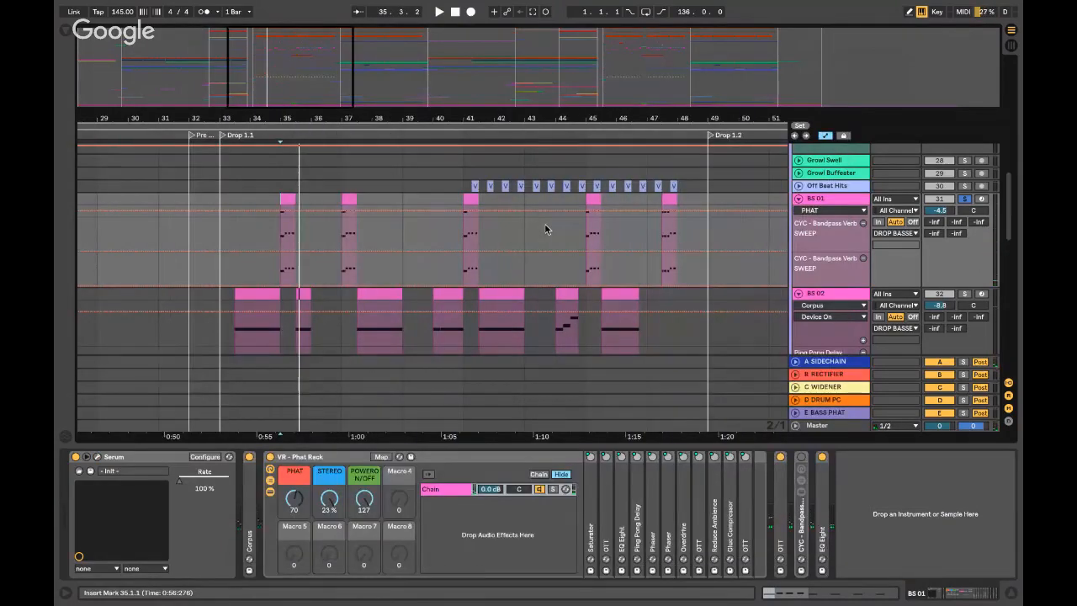
- Hide the device chain and play the soloed BS 02 from bars 43 and 44
{"action": "key", "text": "super+alt+l"}
{"action": "scroll", "coordinate": [575, 251], "scroll_direction": "left", "scroll_amount": 3}
{"action": "scroll", "coordinate": [589, 261], "scroll_direction": "right", "scroll_amount": 1}
{"action": "left_click", "coordinate": [674, 341]}
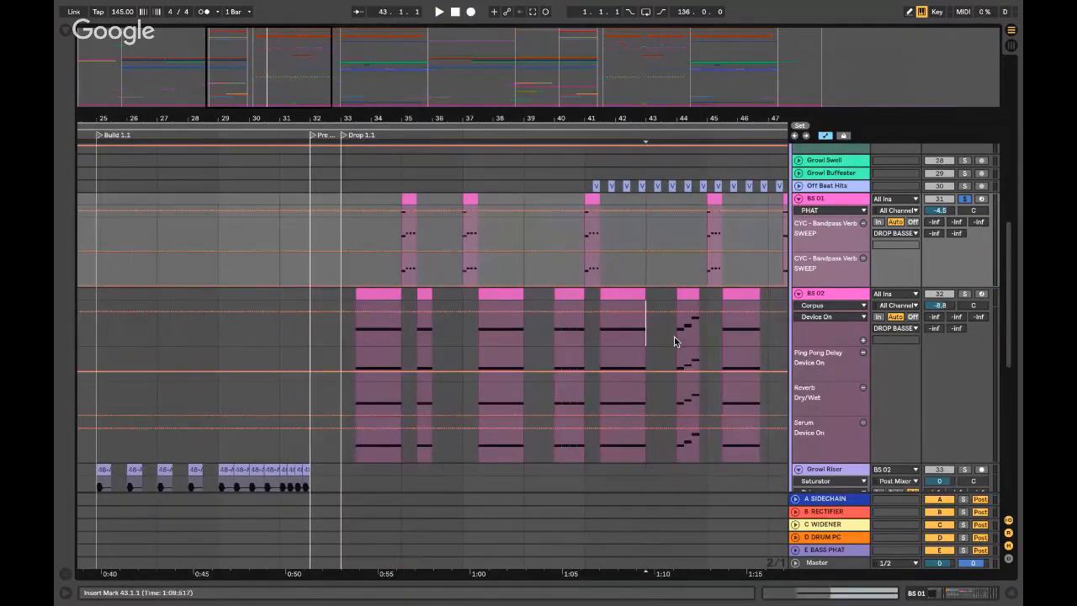
{"action": "left_click", "coordinate": [964, 294]}
{"action": "key", "text": "space"}
{"action": "key", "text": "space"}
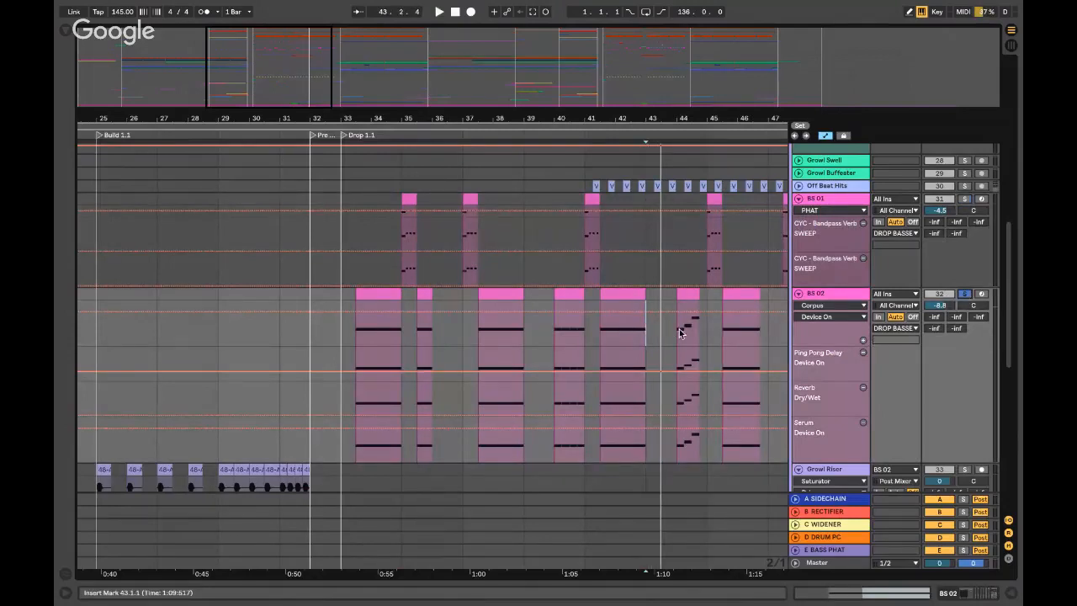
{"action": "left_click", "coordinate": [682, 333]}
{"action": "key", "text": "space"}
{"action": "key", "text": "space"}
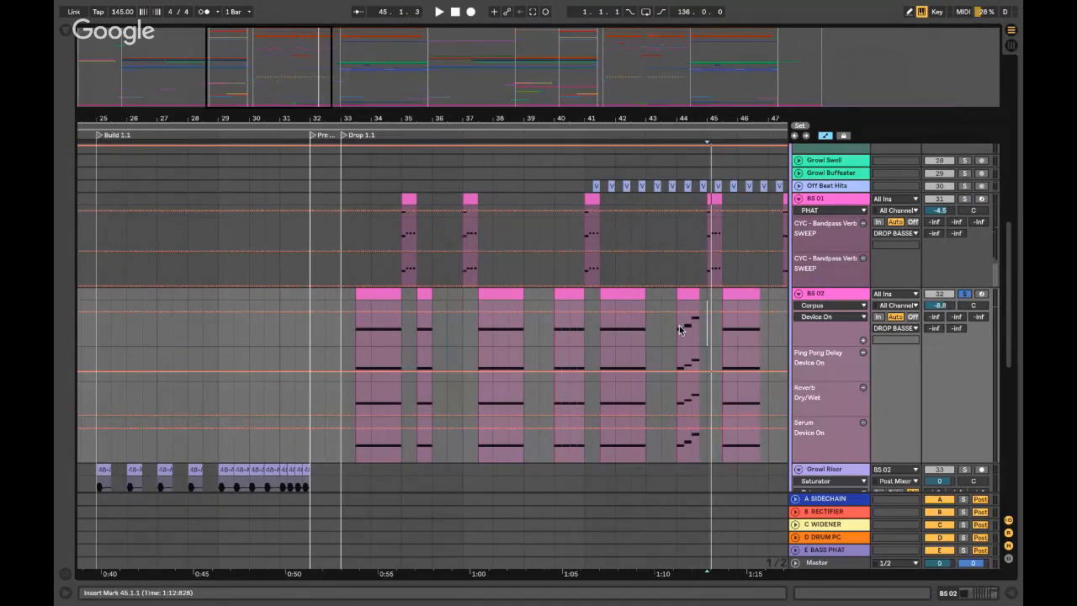
{"action": "left_click", "coordinate": [678, 329]}
{"action": "key", "text": "space"}
{"action": "scroll", "coordinate": [678, 329], "scroll_direction": "right", "scroll_amount": 2}
{"action": "key", "text": "space"}
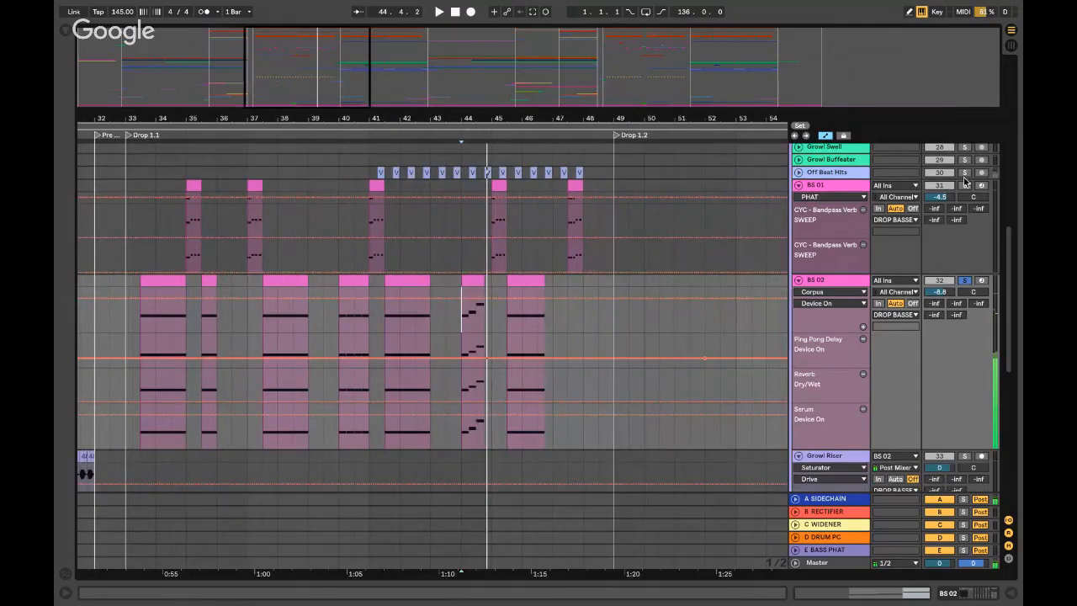
- Solo Off Beat Hits, unfold its volume lane, play it, then unsolo it
{"action": "left_click", "coordinate": [966, 174]}
{"action": "key", "text": "space"}
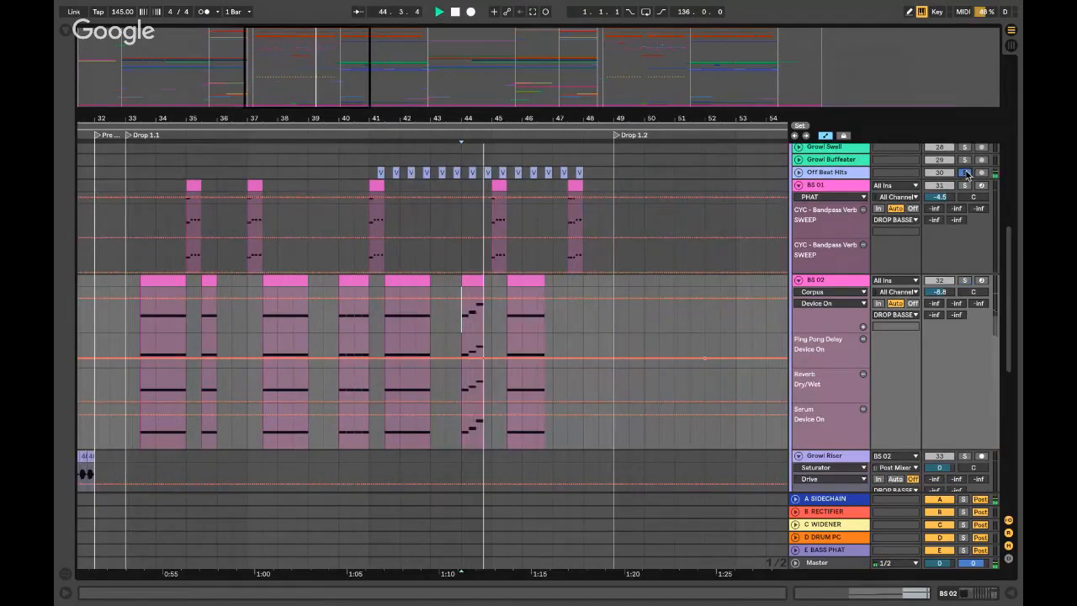
{"action": "left_click", "coordinate": [797, 172]}
{"action": "key", "text": "space"}
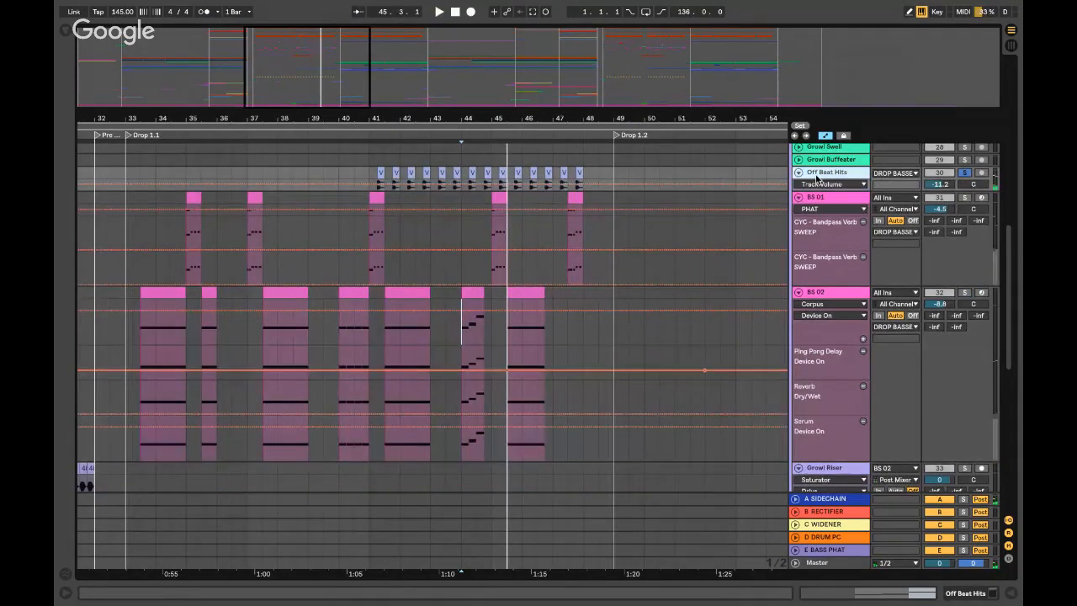
{"action": "left_click", "coordinate": [495, 174]}
{"action": "key", "text": "plus"}
{"action": "key", "text": "plus"}
{"action": "key", "text": "plus"}
{"action": "key", "text": "plus"}
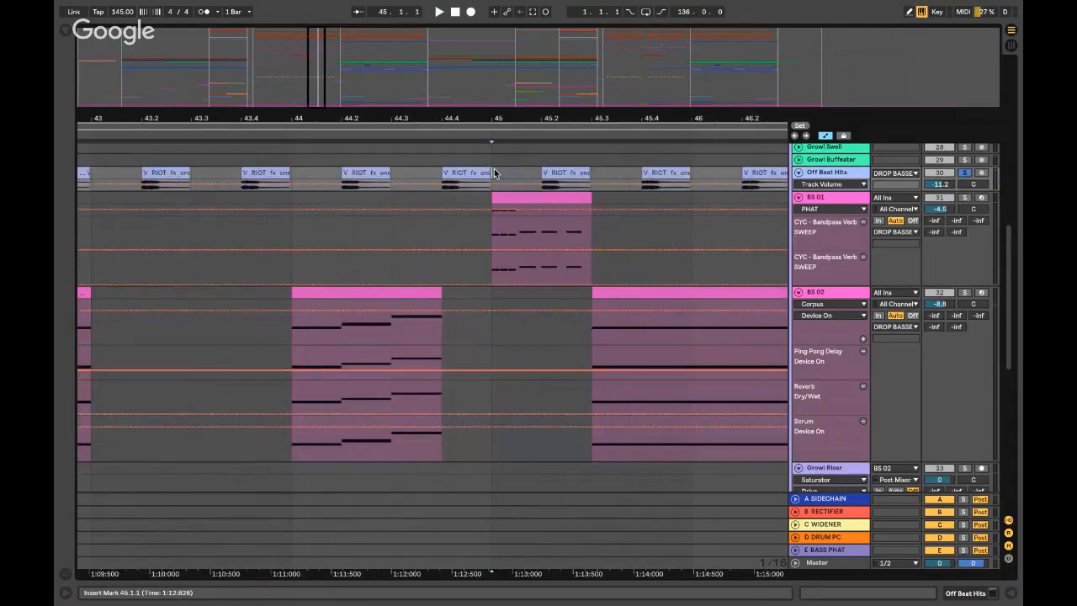
{"action": "key", "text": "minus"}
{"action": "key", "text": "minus"}
{"action": "key", "text": "minus"}
{"action": "key", "text": "minus"}
{"action": "left_click", "coordinate": [965, 172]}
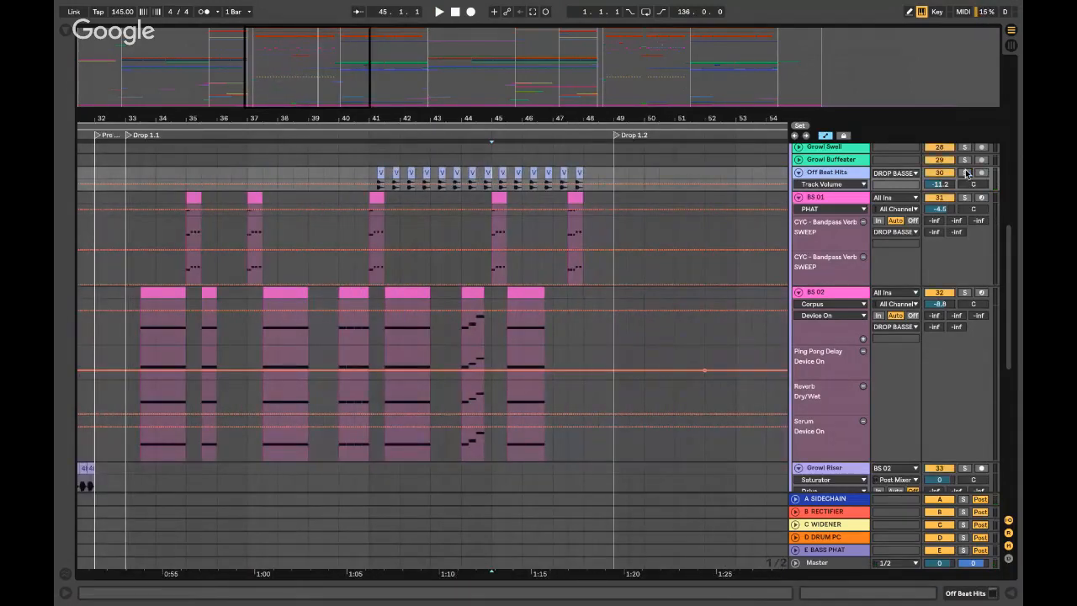
- Fold the Off Beat Hits, BS 01 and BS 02 tracks
{"action": "left_click", "coordinate": [798, 172]}
{"action": "left_click", "coordinate": [798, 185]}
{"action": "left_click", "coordinate": [798, 198]}
{"action": "scroll", "coordinate": [385, 210], "scroll_direction": "left", "scroll_amount": 5}
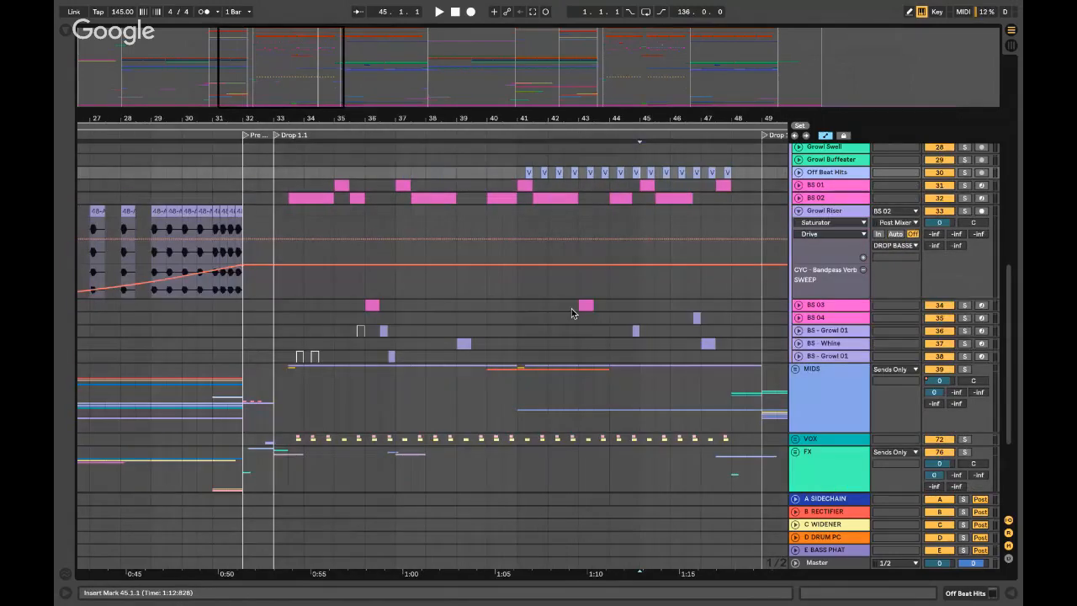
- Play from bar 43, solo and unfold BS 03, and open its device chain
{"action": "left_click", "coordinate": [575, 308]}
{"action": "key", "text": "space"}
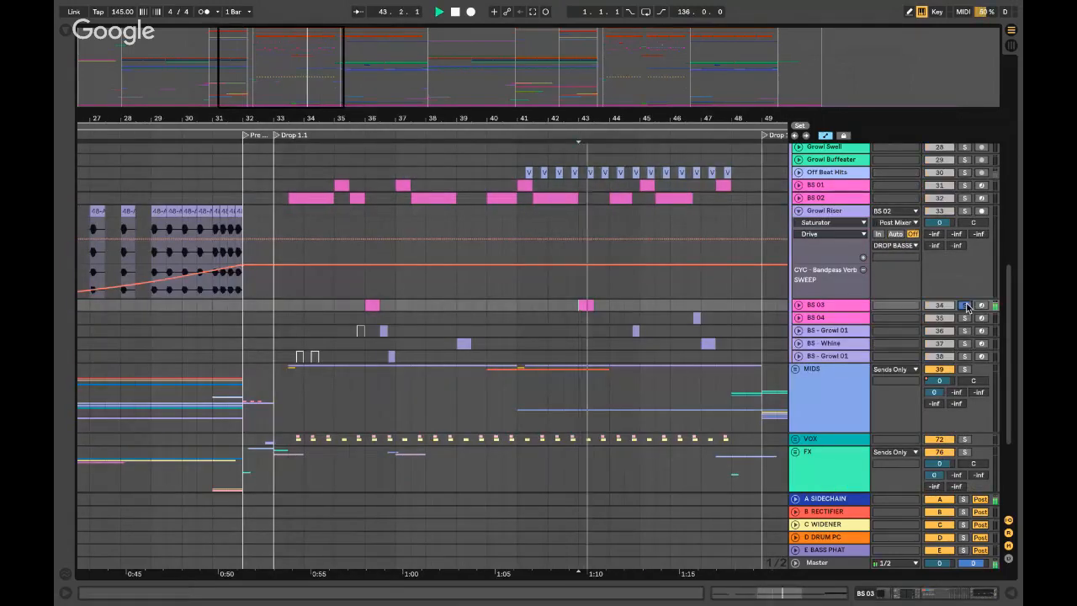
{"action": "left_click", "coordinate": [964, 305]}
{"action": "left_click", "coordinate": [849, 306]}
{"action": "left_click", "coordinate": [798, 305]}
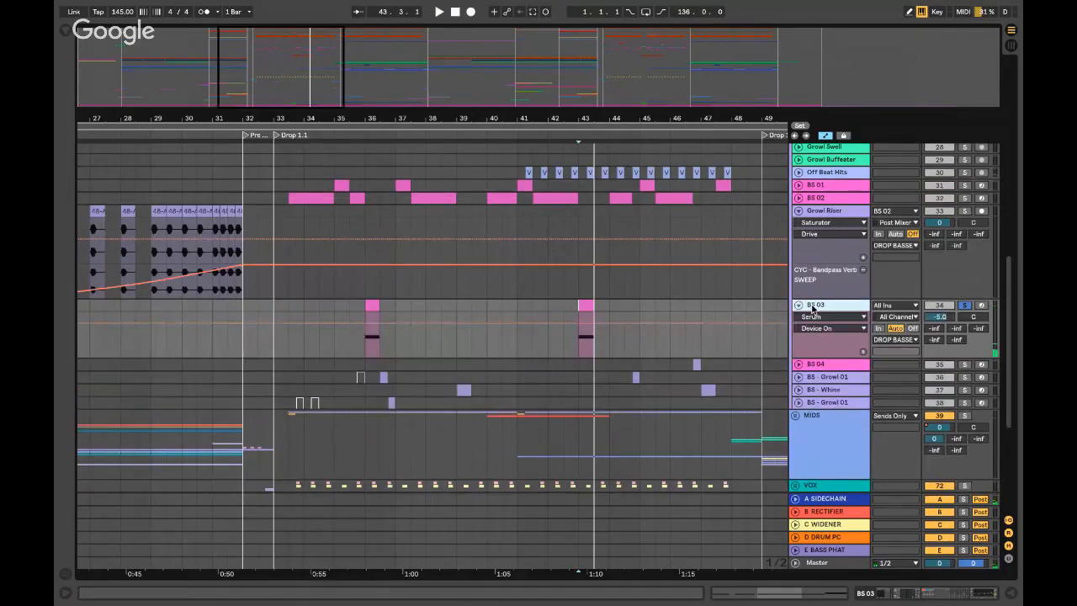
{"action": "double_click", "coordinate": [811, 305]}
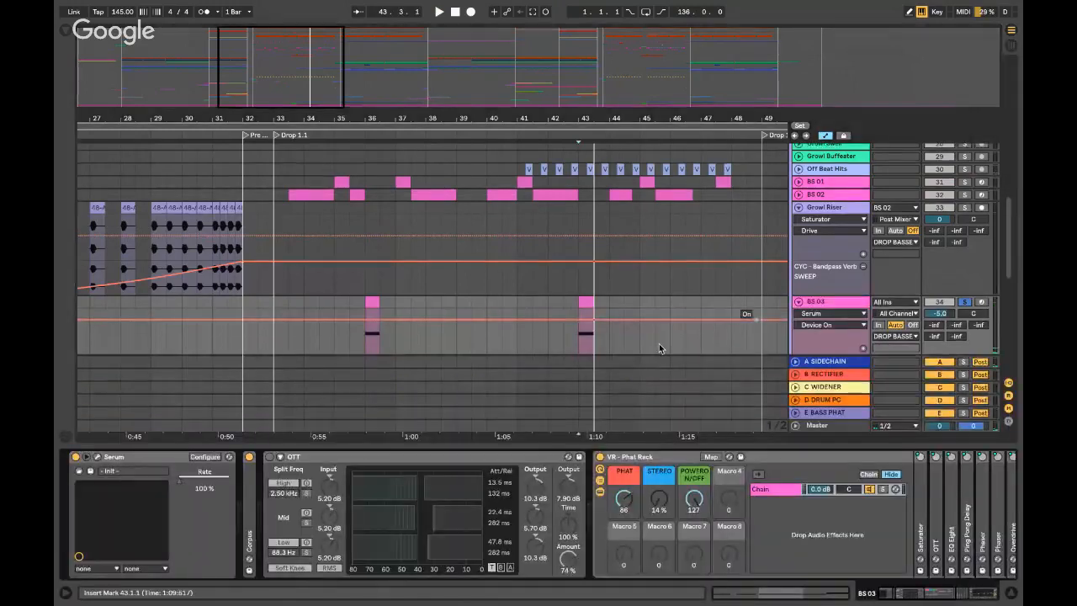
{"action": "left_click", "coordinate": [97, 457]}
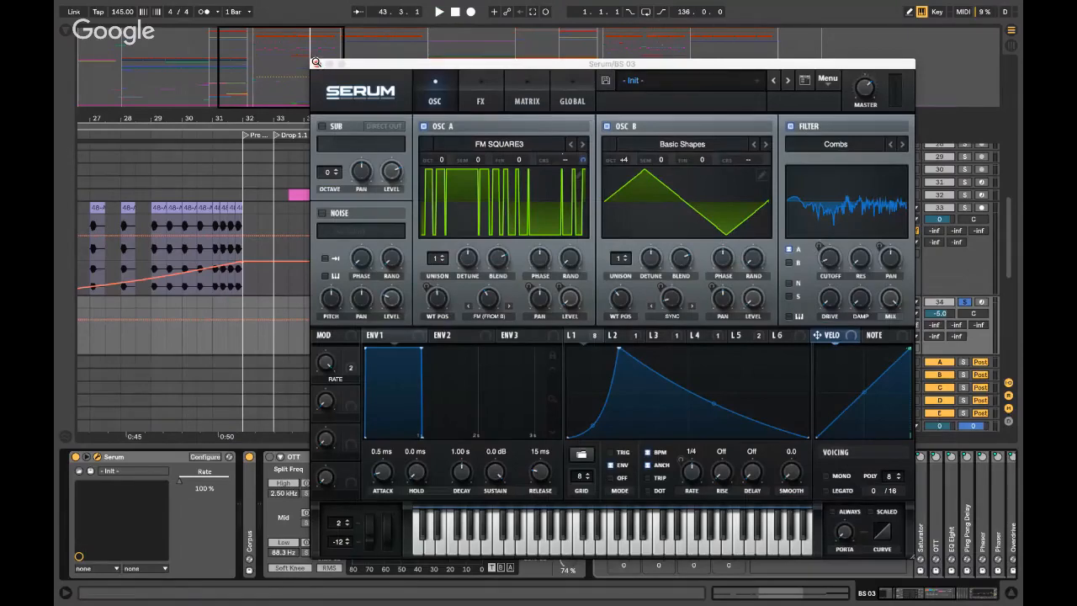
{"action": "left_click", "coordinate": [631, 336]}
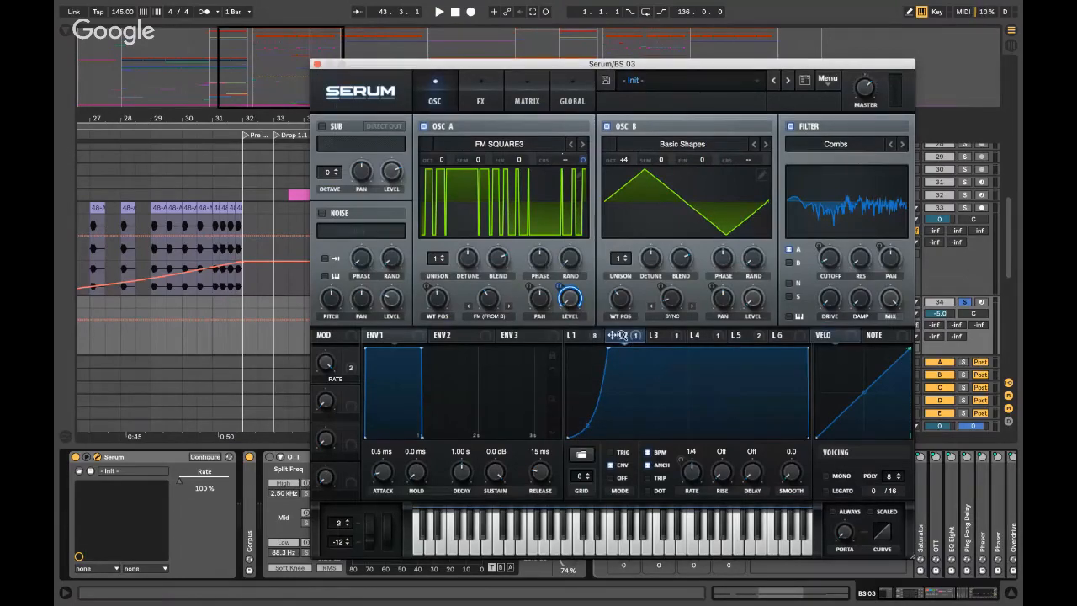
{"action": "left_click", "coordinate": [590, 339]}
{"action": "left_click", "coordinate": [679, 339]}
{"action": "left_click", "coordinate": [719, 340]}
{"action": "left_click", "coordinate": [671, 337]}
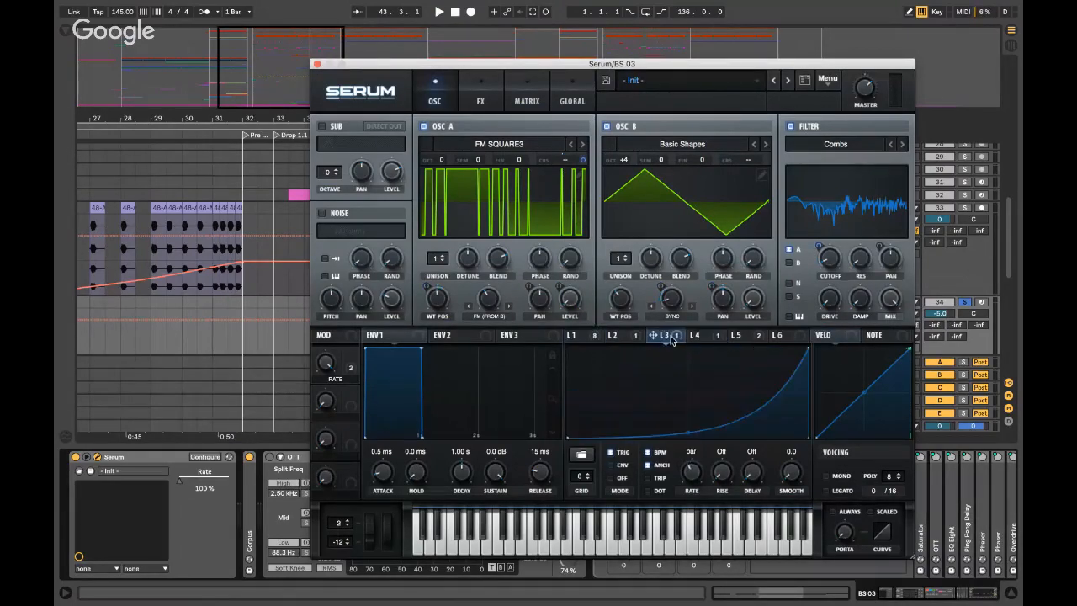
{"action": "left_click", "coordinate": [703, 335]}
{"action": "left_click", "coordinate": [663, 335]}
{"action": "left_click", "coordinate": [703, 336]}
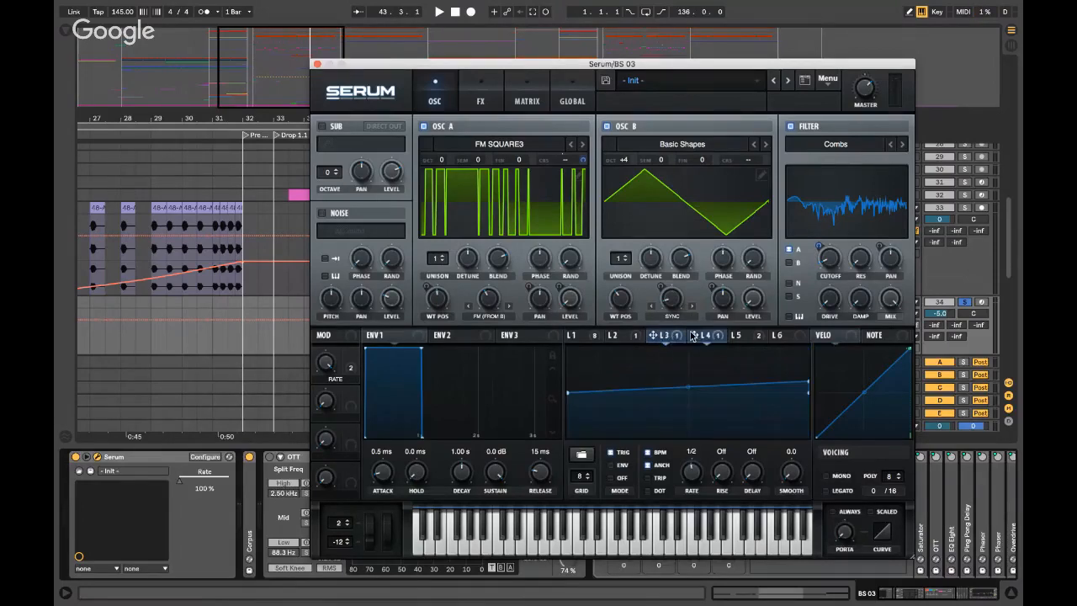
{"action": "left_click", "coordinate": [762, 336]}
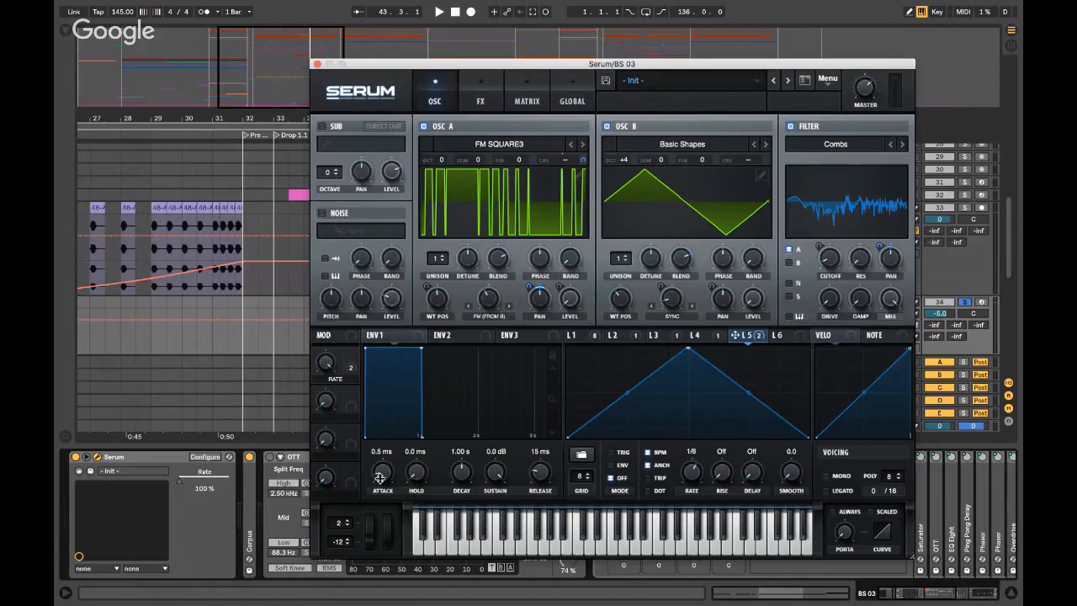
{"action": "key", "text": "space"}
{"action": "key", "text": "space"}
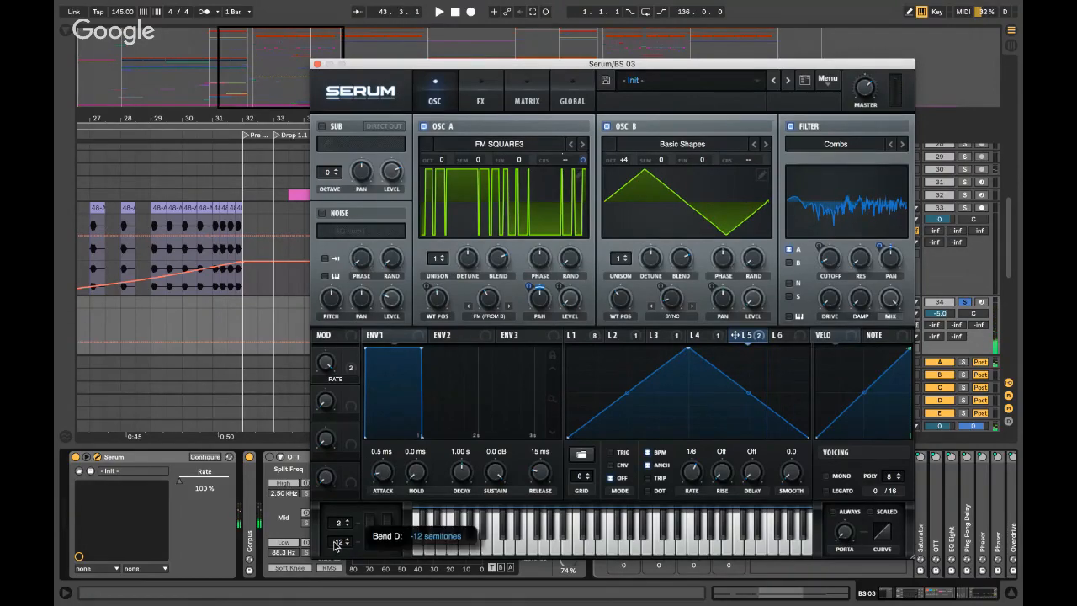
{"action": "left_click", "coordinate": [316, 64]}
{"action": "scroll", "coordinate": [261, 488], "scroll_direction": "right", "scroll_amount": 1}
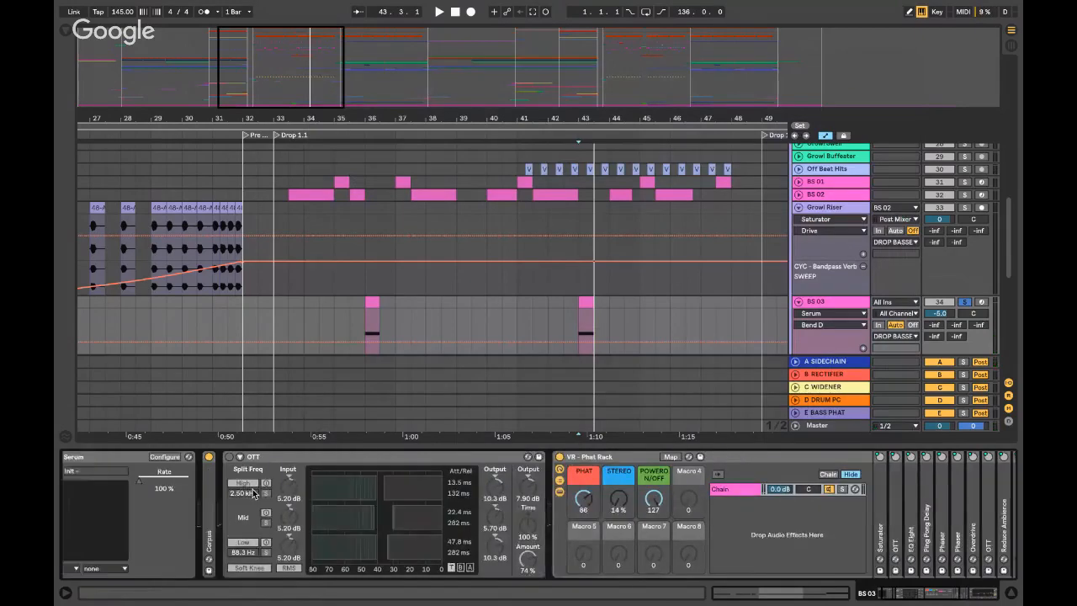
- Fold the Corpus and OTT devices and locate the VR - Phat Rack preset file in the browser
{"action": "scroll", "coordinate": [255, 487], "scroll_direction": "left", "scroll_amount": 1}
{"action": "double_click", "coordinate": [251, 488]}
{"action": "double_click", "coordinate": [305, 457]}
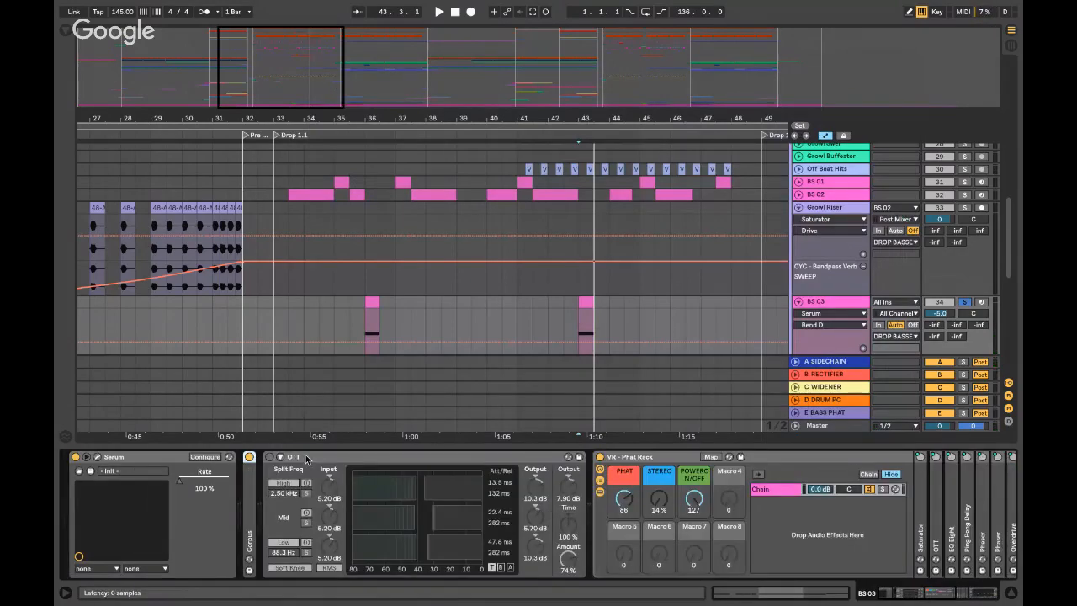
{"action": "left_click", "coordinate": [435, 459]}
{"action": "double_click", "coordinate": [435, 459]}
{"action": "left_click", "coordinate": [431, 458]}
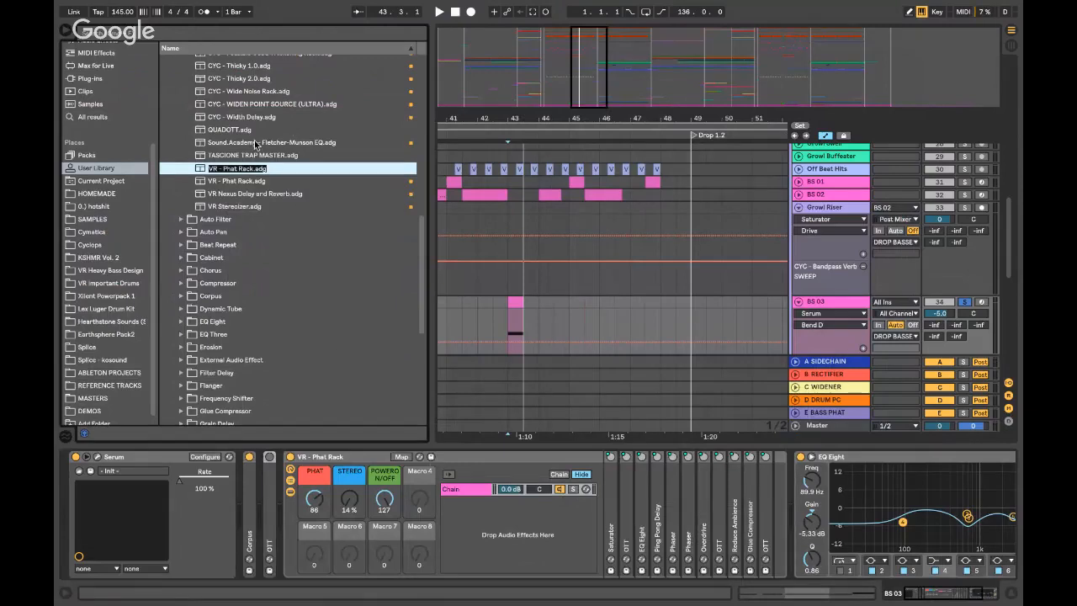
{"action": "left_click", "coordinate": [253, 170]}
- Delete the duplicate VR - Phat Rack-1.adg preset, confirming the move to the trash
{"action": "right_click", "coordinate": [259, 169]}
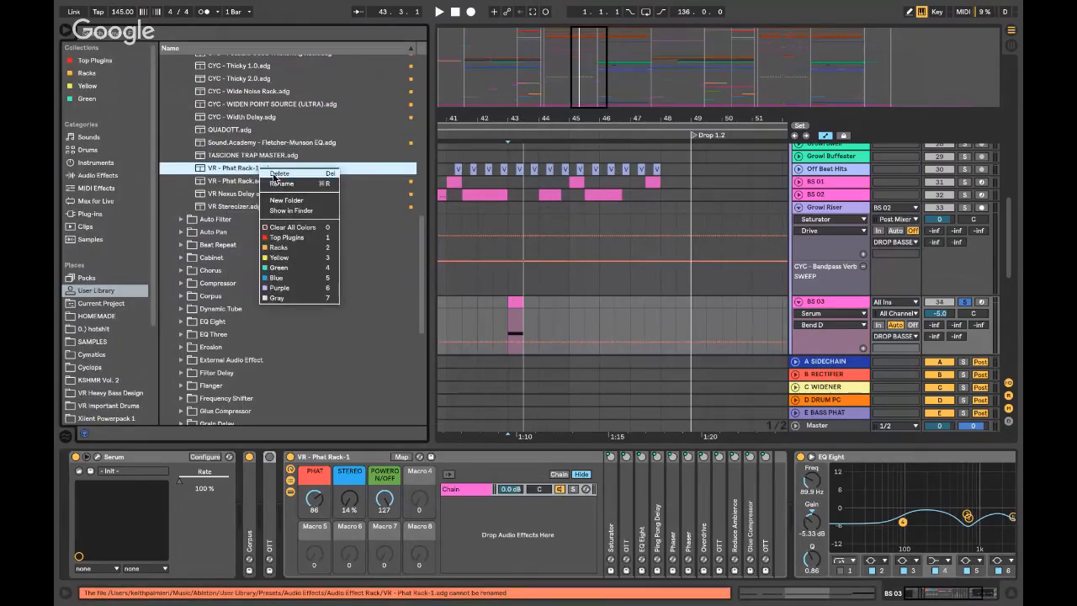
{"action": "left_click", "coordinate": [277, 180]}
{"action": "left_click", "coordinate": [646, 325]}
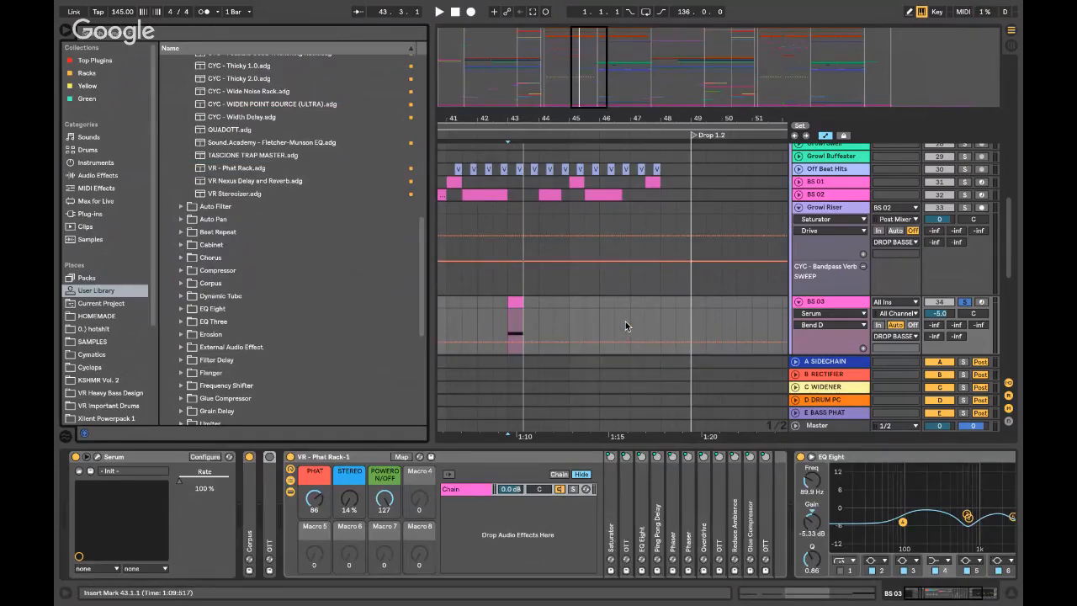
- Hide the browser, glance at Finder's Downloads folder, then return to the full-screen Live set
{"action": "key", "text": "super+alt+b"}
{"action": "key", "text": "super+alt+space"}
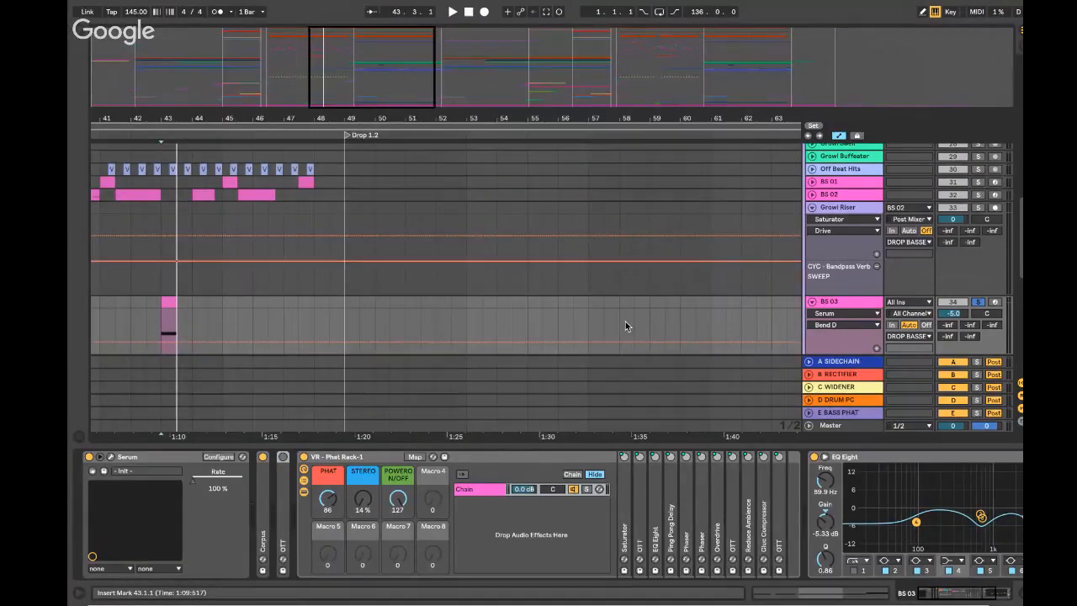
{"action": "key", "text": "super+alt+l"}
{"action": "key", "text": "super+w"}
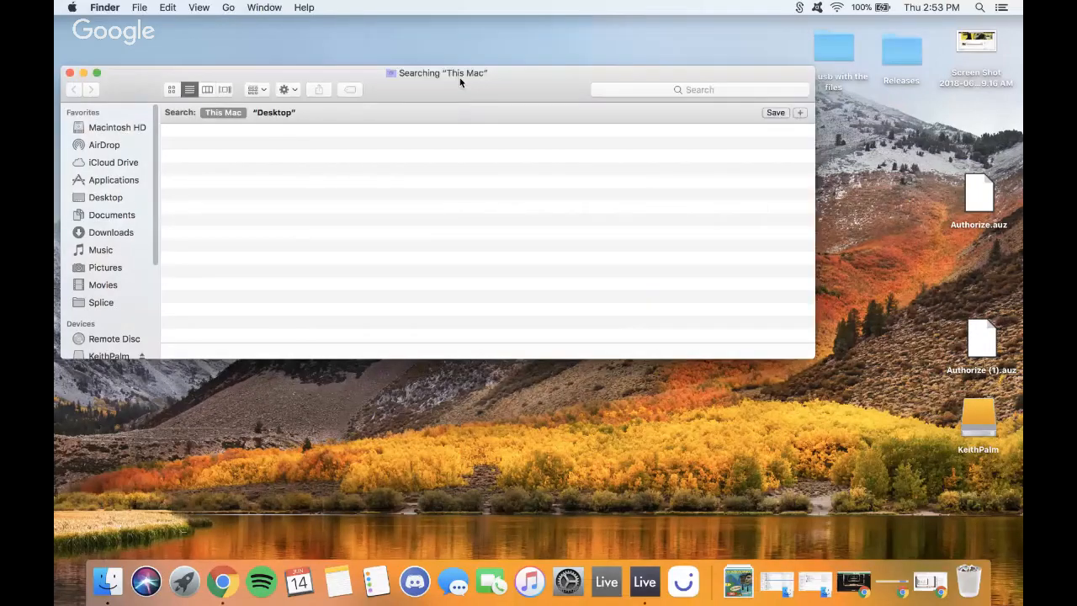
{"action": "key", "text": "ctrl+Right"}
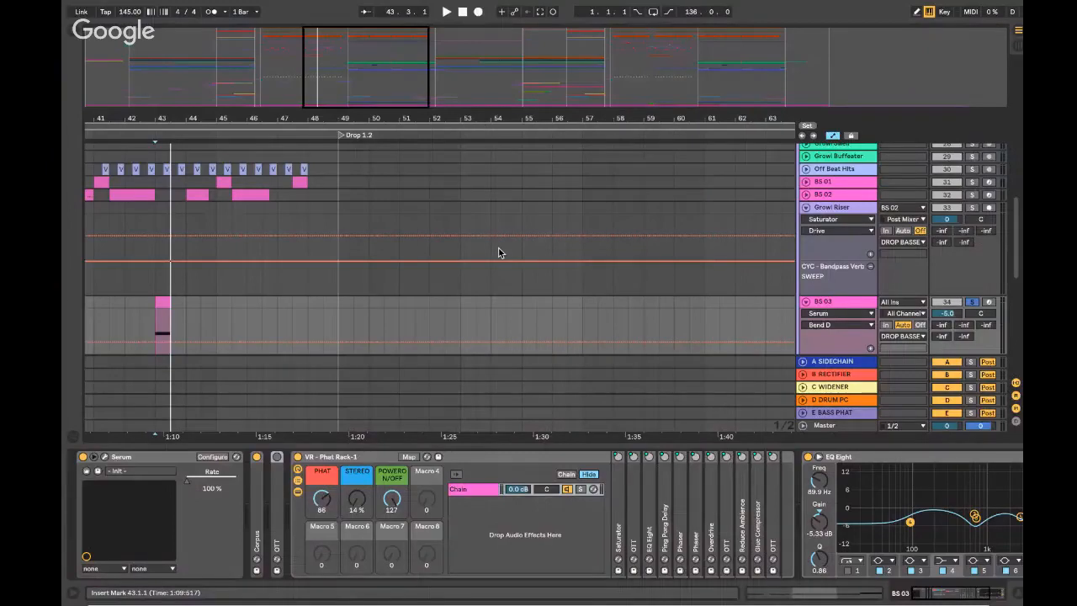
- Hide the device panel, position the insert marker at 43.3.1, and select the BS - Growl 01 clip at bar 44.4
{"action": "key", "text": "super+alt+l"}
{"action": "left_click", "coordinate": [325, 297]}
{"action": "scroll", "coordinate": [325, 297], "scroll_direction": "left", "scroll_amount": 4}
{"action": "left_click", "coordinate": [325, 301]}
{"action": "scroll", "coordinate": [330, 318], "scroll_direction": "down", "scroll_amount": 3}
{"action": "scroll", "coordinate": [331, 321], "scroll_direction": "up", "scroll_amount": 5}
{"action": "left_click", "coordinate": [331, 321]}
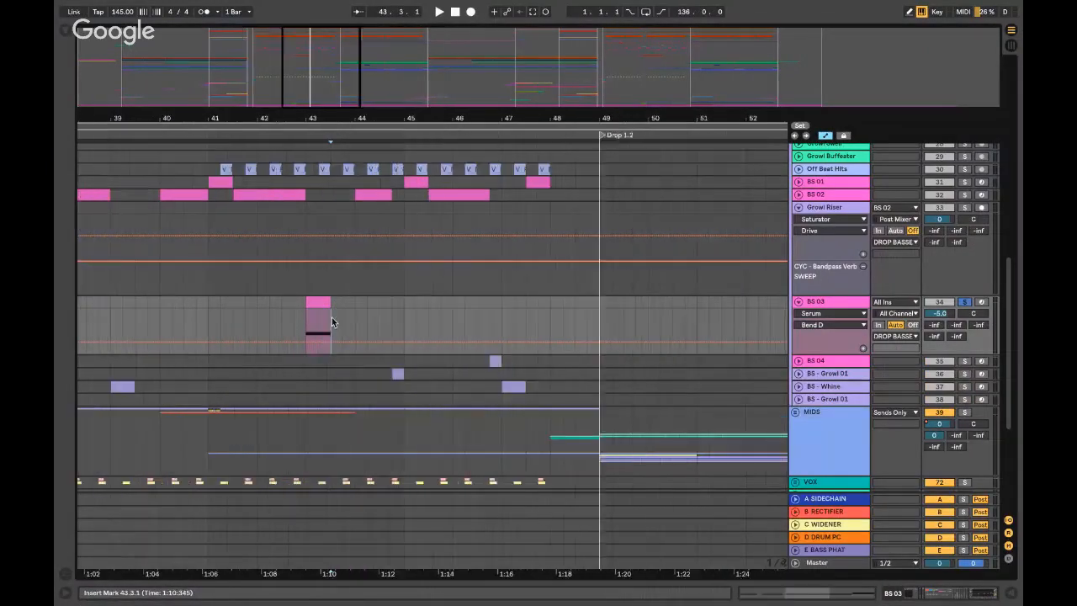
{"action": "scroll", "coordinate": [331, 317], "scroll_direction": "up", "scroll_amount": 3}
{"action": "left_click", "coordinate": [503, 376]}
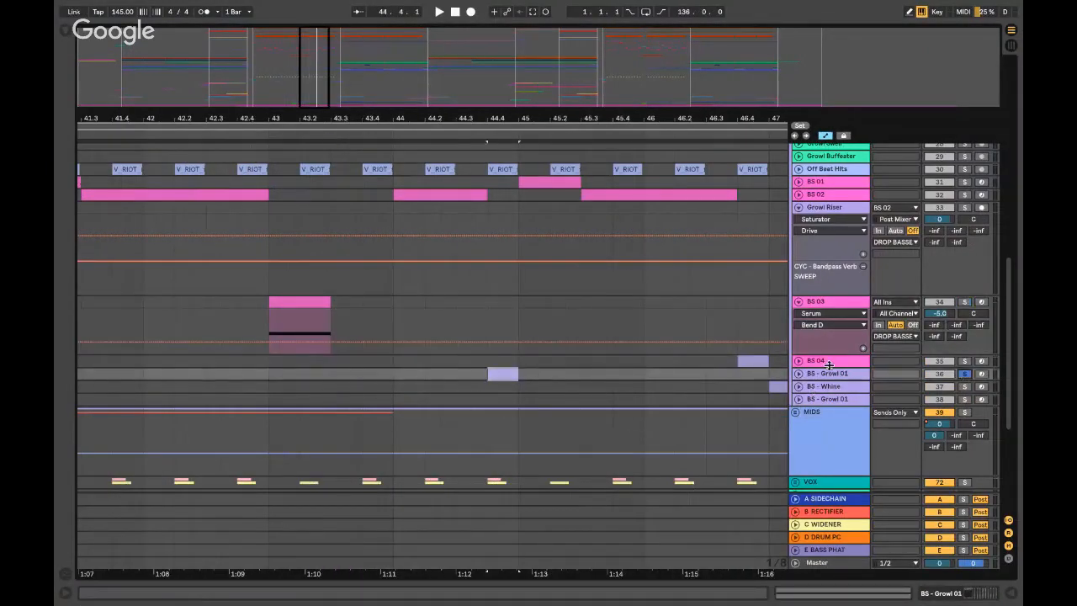
- Unfold the BS - Growl 01 track, play its clip, and show its device chain
{"action": "left_click", "coordinate": [798, 374]}
{"action": "key", "text": "space"}
{"action": "key", "text": "space"}
{"action": "key", "text": "space"}
{"action": "left_click", "coordinate": [840, 375]}
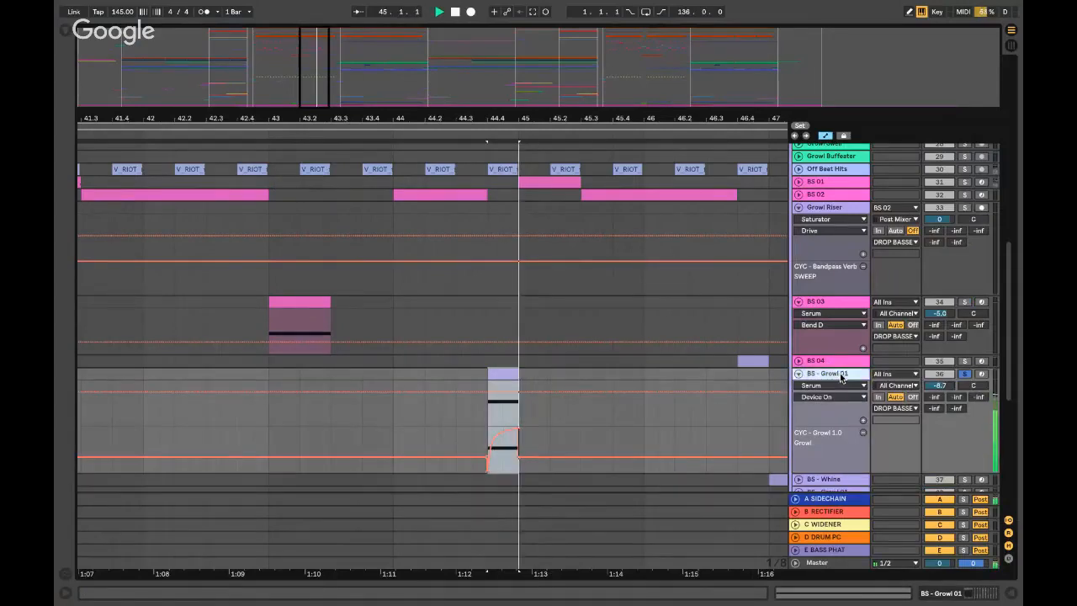
{"action": "double_click", "coordinate": [840, 376]}
{"action": "key", "text": "space"}
{"action": "key", "text": "space"}
{"action": "key", "text": "space"}
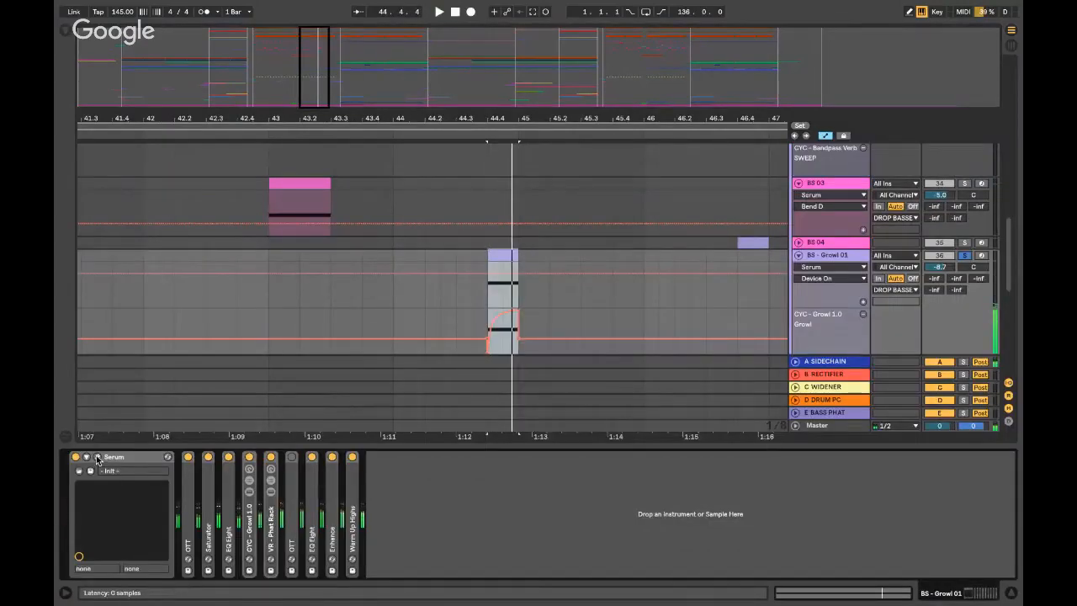
- In Serum, set OSC A's wavetable position to 3 and check the FX page
{"action": "left_click", "coordinate": [97, 456]}
{"action": "left_click", "coordinate": [502, 144]}
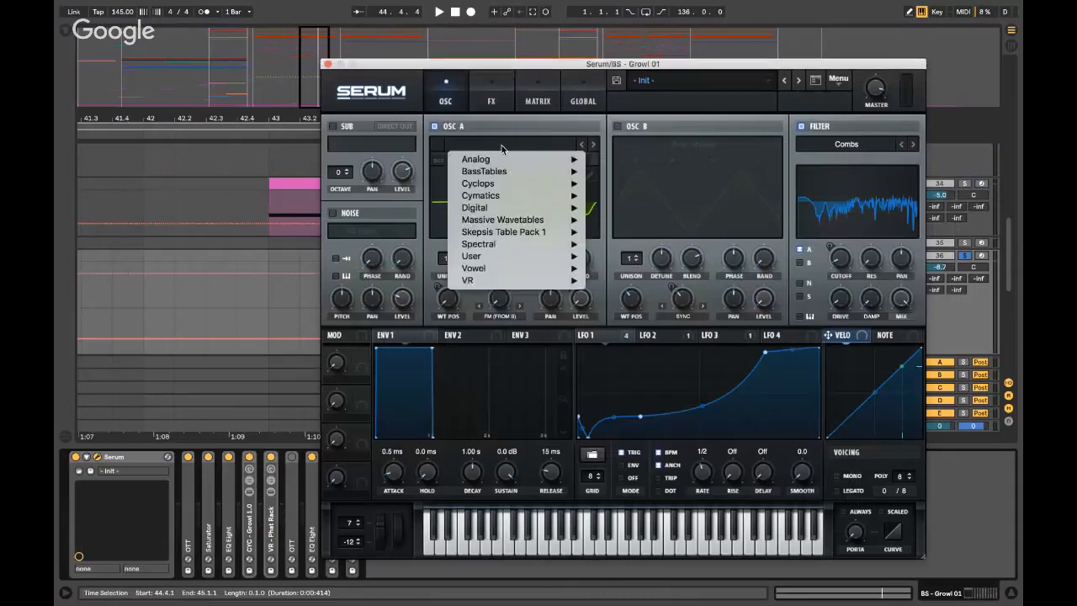
{"action": "left_click", "coordinate": [501, 148]}
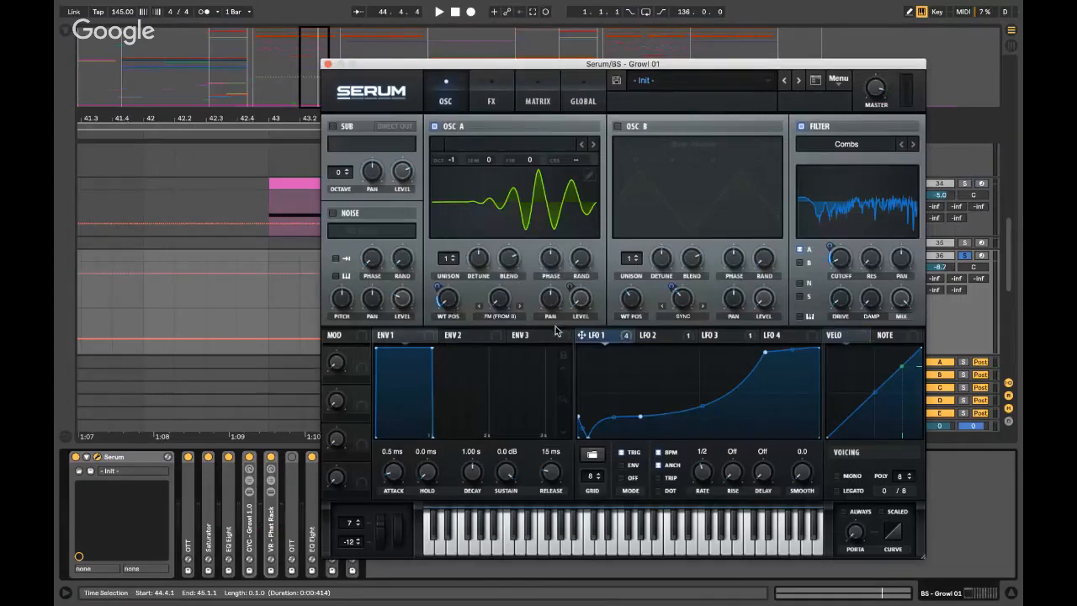
{"action": "left_click_drag", "start_coordinate": [450, 304], "coordinate": [451, 306]}
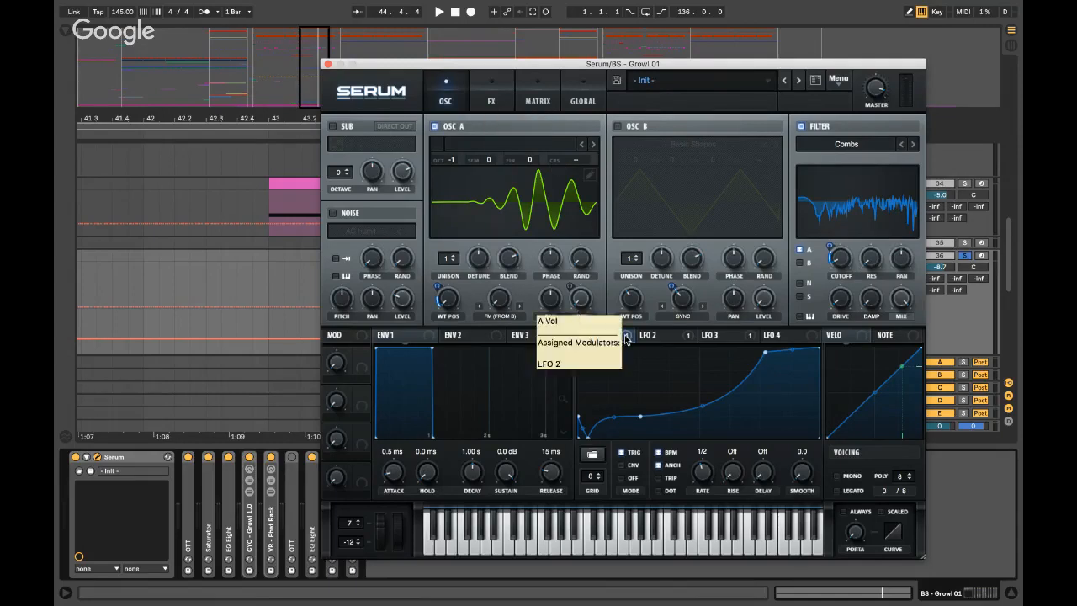
{"action": "mouse_move", "coordinate": [626, 340]}
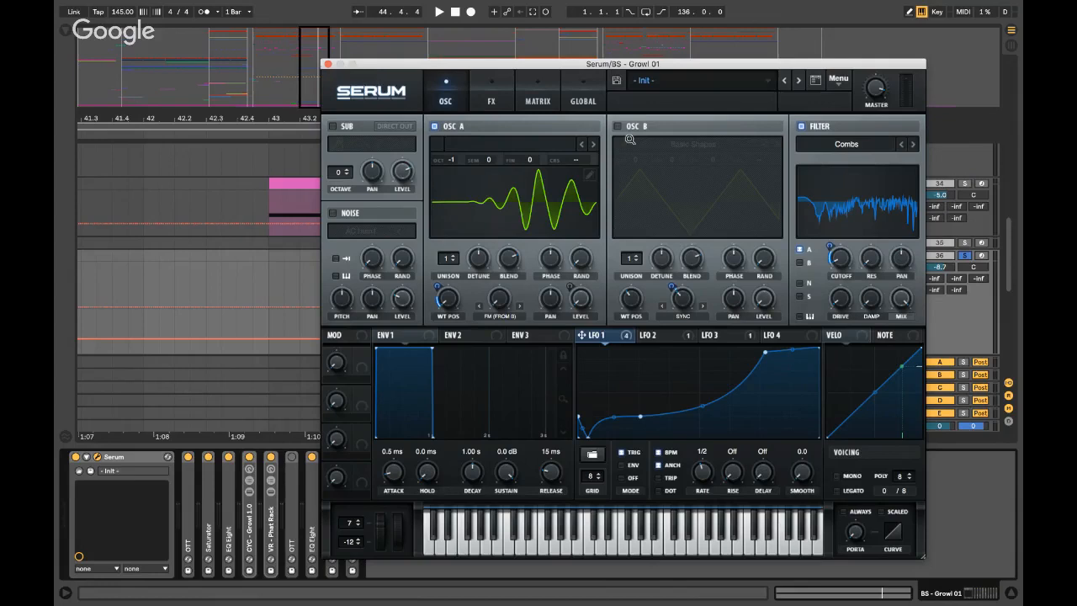
{"action": "left_click", "coordinate": [492, 101]}
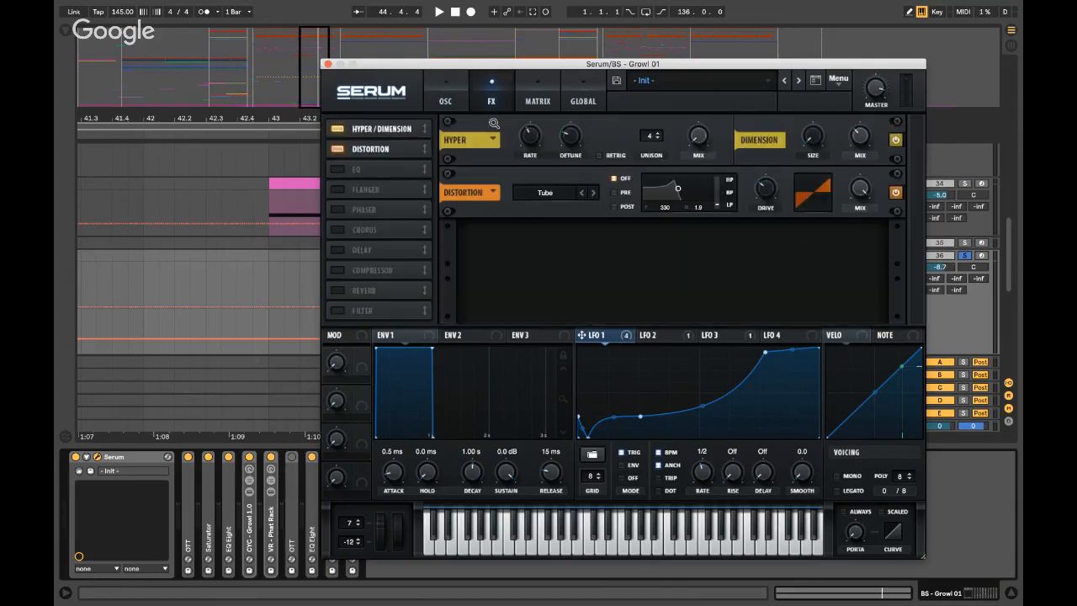
{"action": "left_click", "coordinate": [327, 64]}
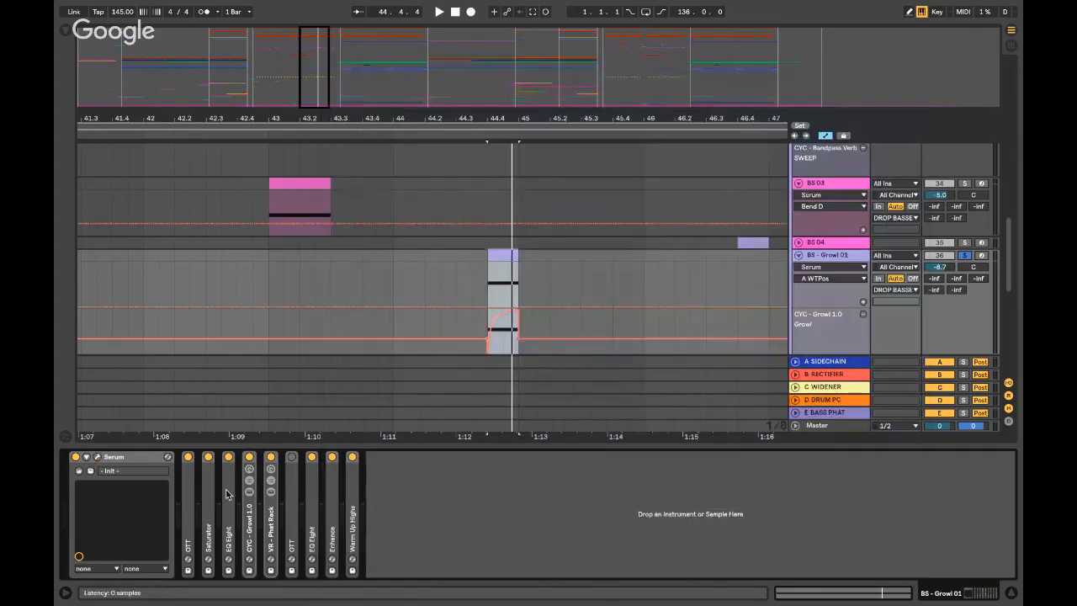
- Unfold the CYC - Growl 1.0 rack and A/B it by bypassing and re-enabling it during playback
{"action": "left_click", "coordinate": [249, 528]}
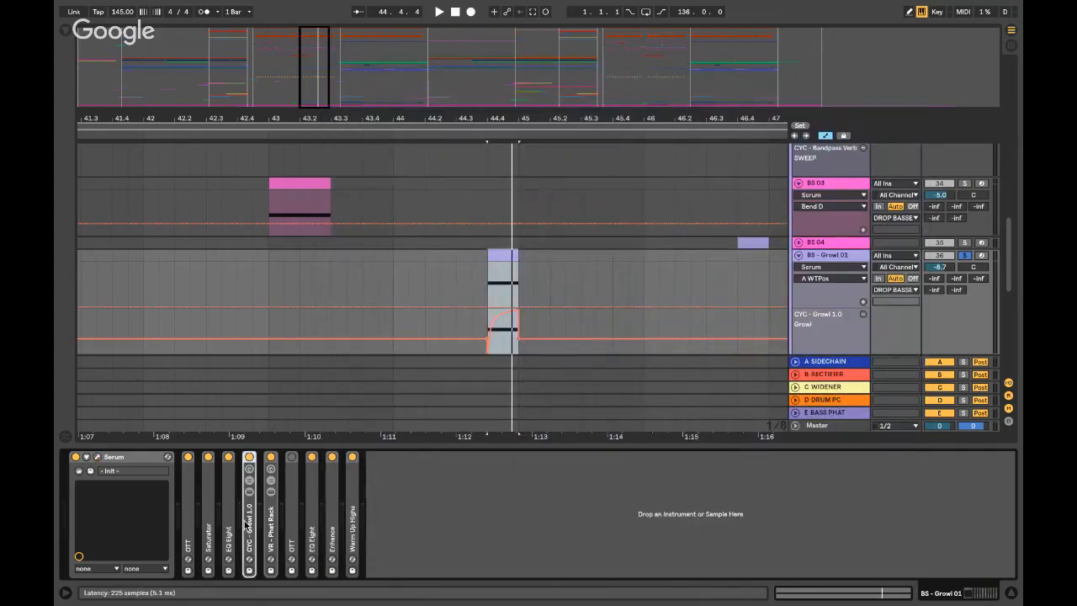
{"action": "double_click", "coordinate": [249, 529]}
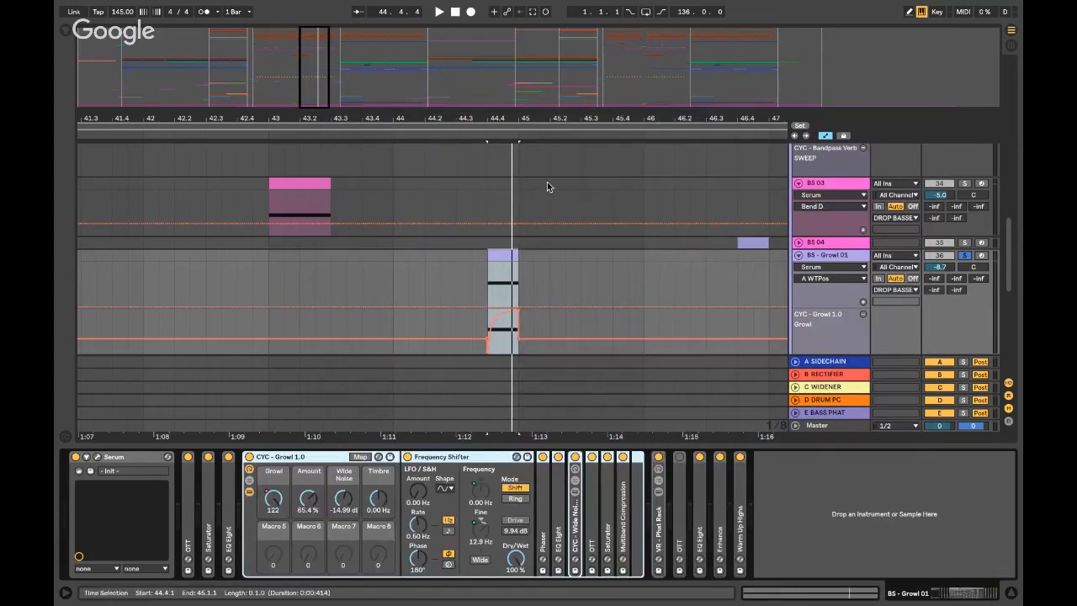
{"action": "scroll", "coordinate": [479, 264], "scroll_direction": "down", "scroll_amount": 3}
{"action": "left_click", "coordinate": [480, 265]}
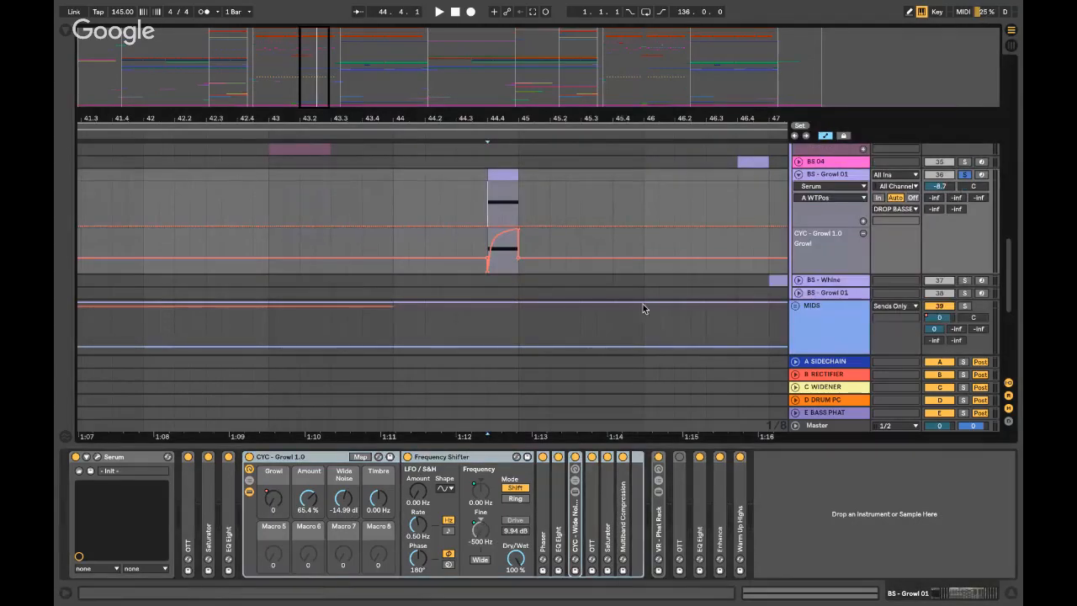
{"action": "left_click", "coordinate": [249, 457]}
{"action": "key", "text": "space"}
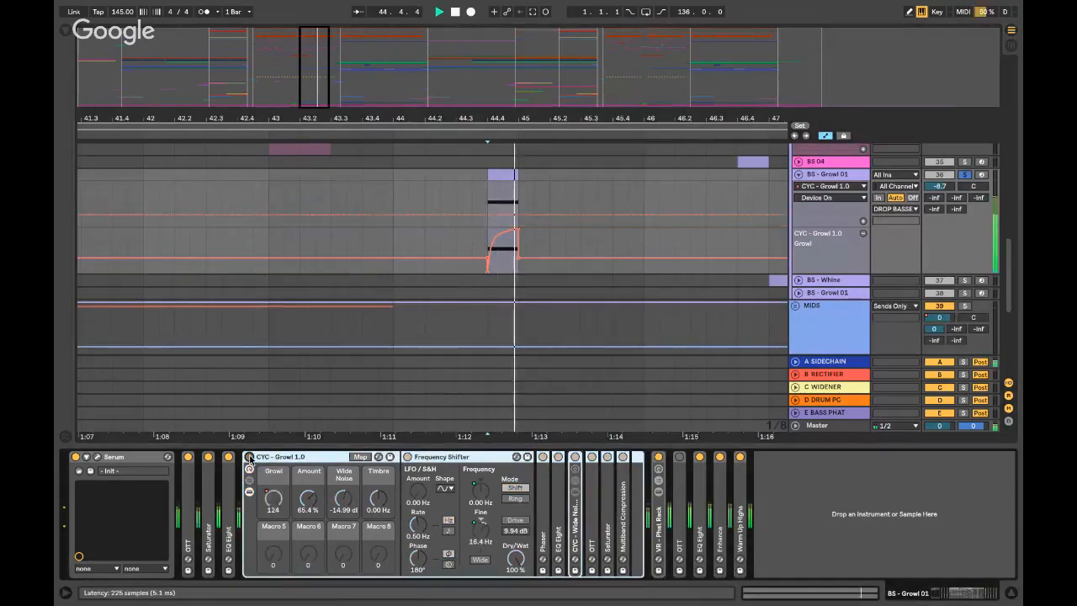
{"action": "left_click", "coordinate": [249, 458]}
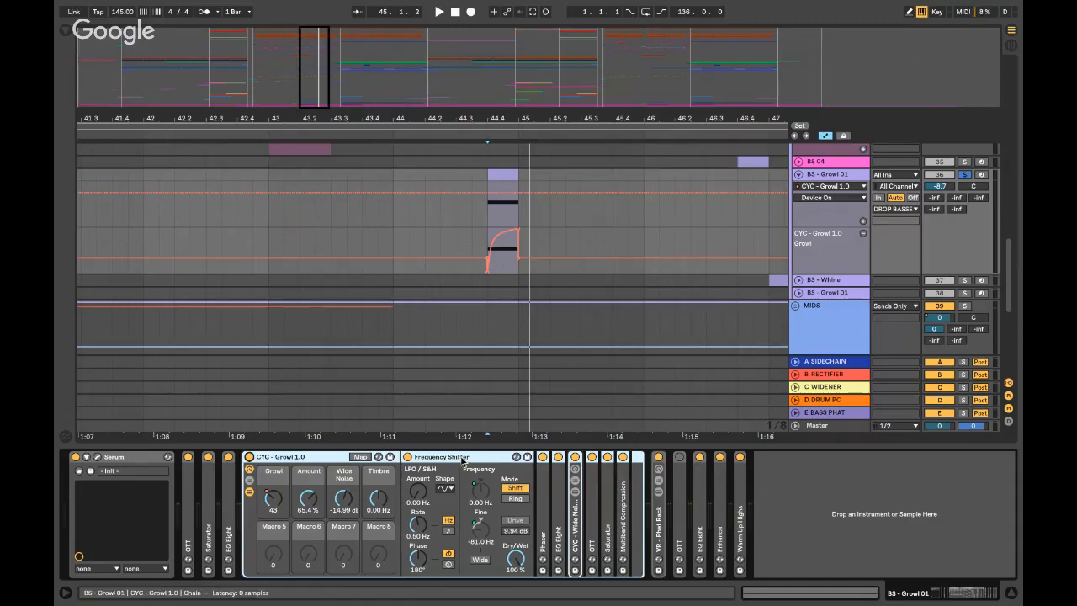
- Inspect the Frequency Shifter Fine macro, the rack Amount automation, and the Phaser's on/off automation from 44.4.1
{"action": "left_click", "coordinate": [432, 459]}
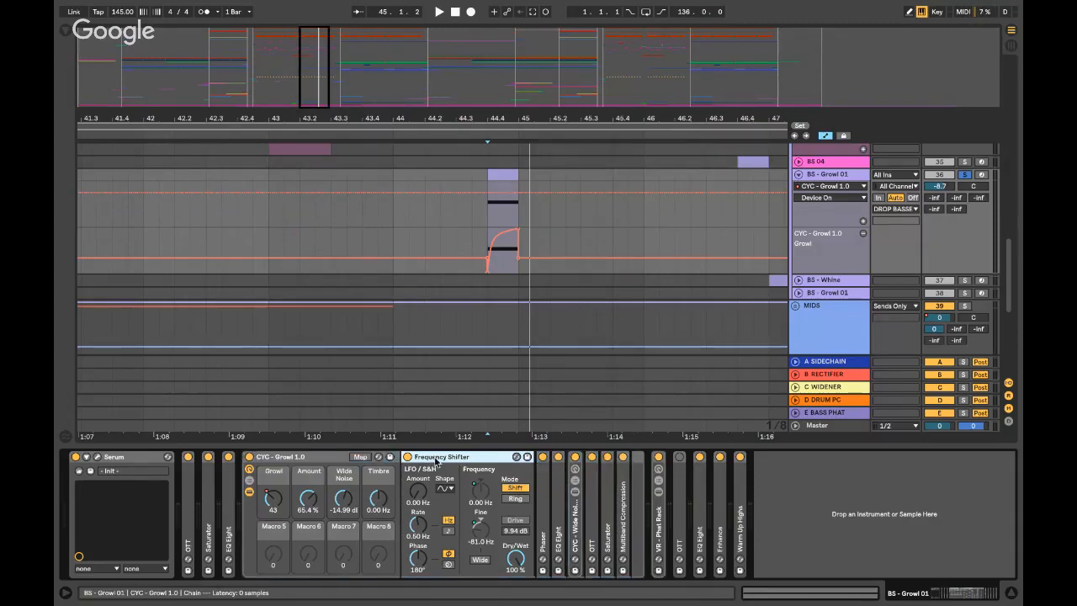
{"action": "left_click", "coordinate": [488, 208]}
{"action": "key", "text": "space"}
{"action": "left_click", "coordinate": [480, 528]}
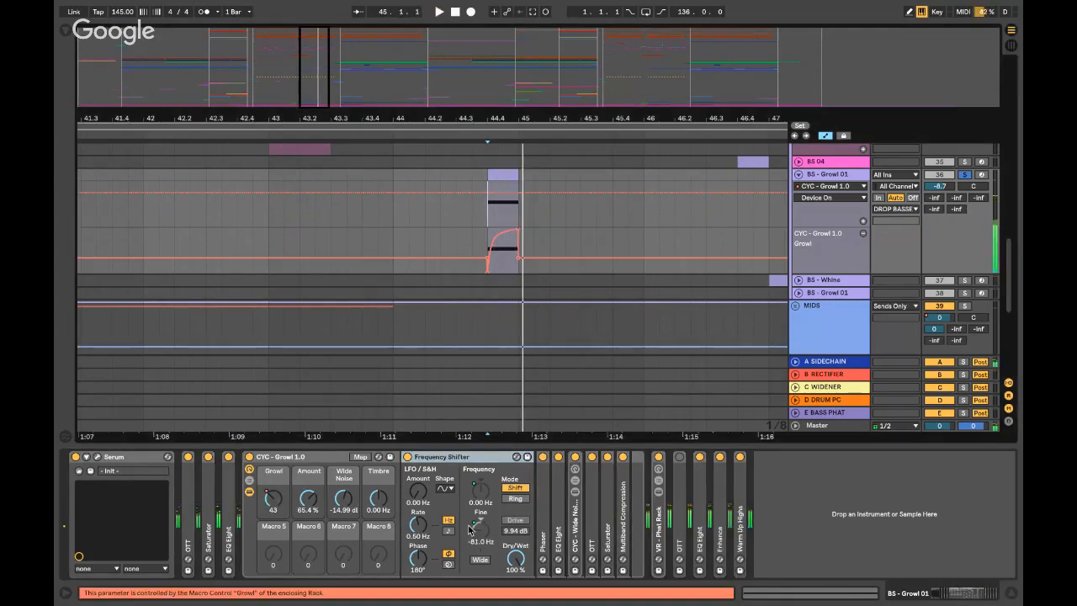
{"action": "left_click", "coordinate": [309, 502]}
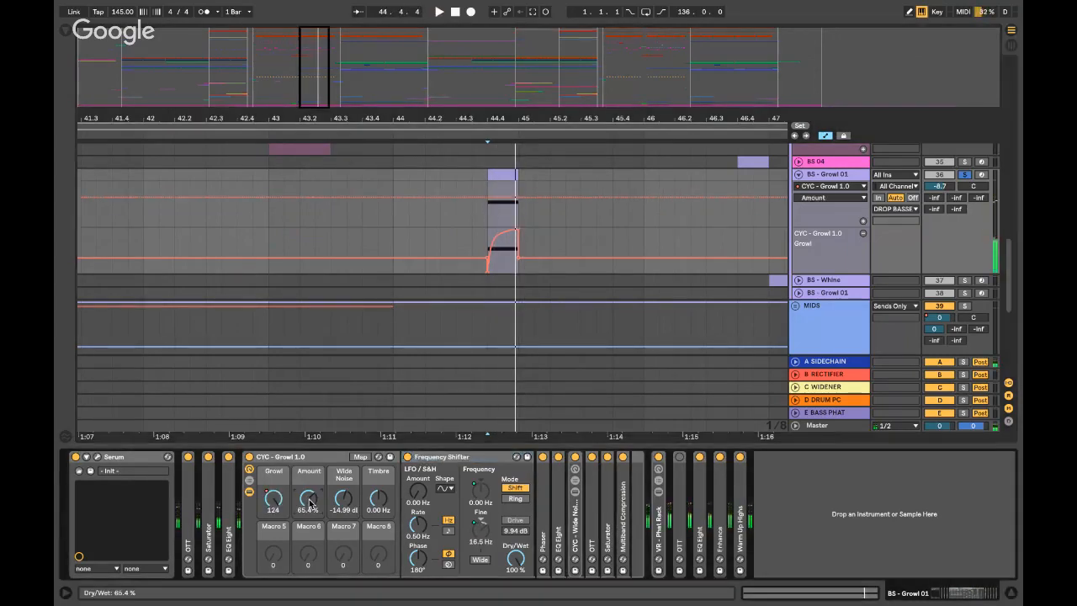
{"action": "double_click", "coordinate": [543, 508]}
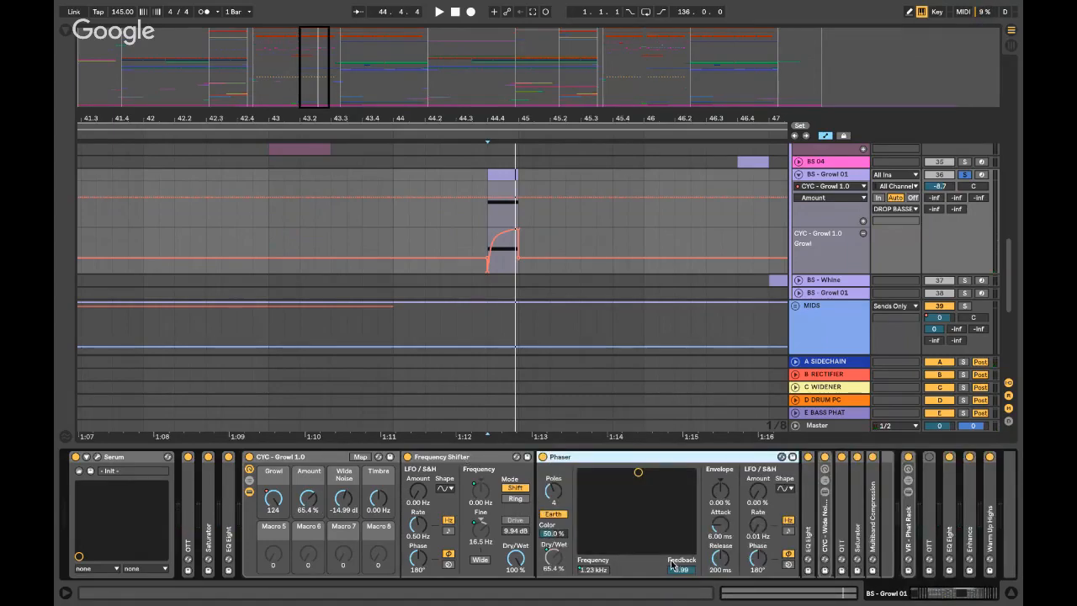
{"action": "left_click", "coordinate": [308, 498]}
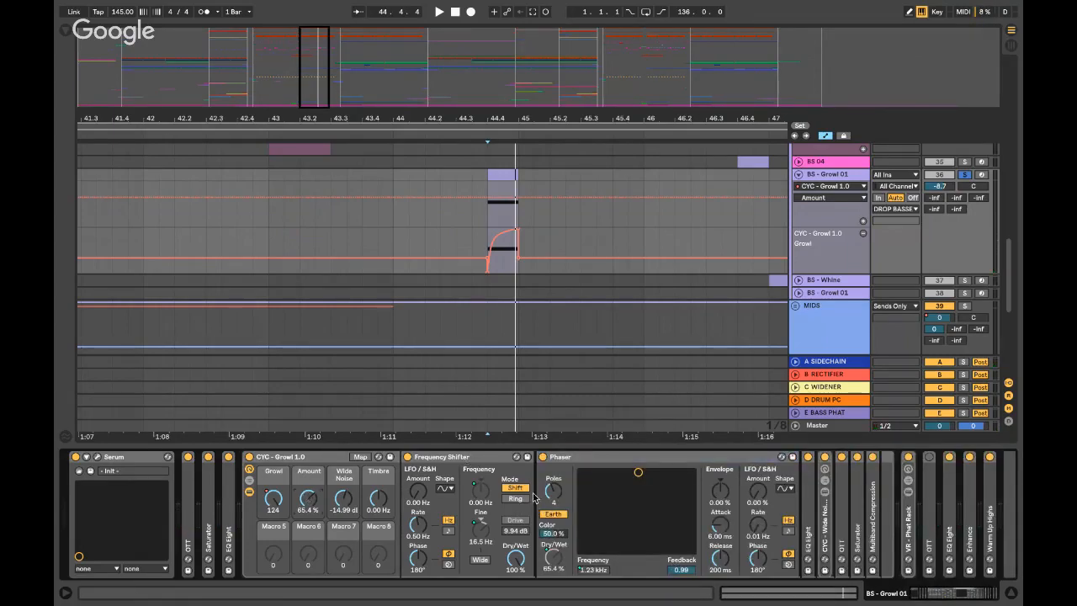
{"action": "key", "text": "space"}
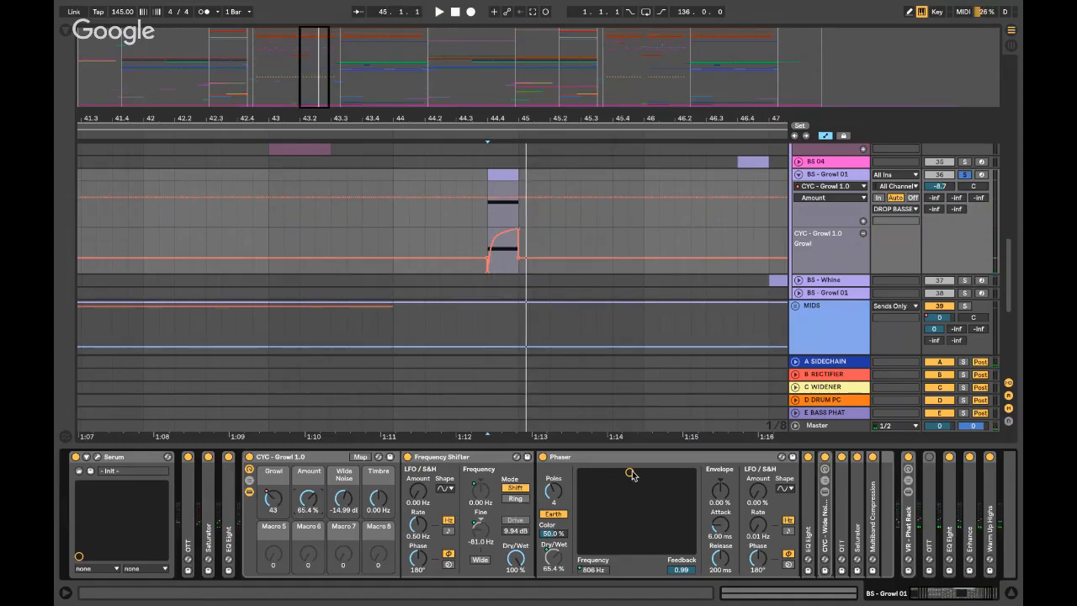
{"action": "left_click", "coordinate": [543, 457]}
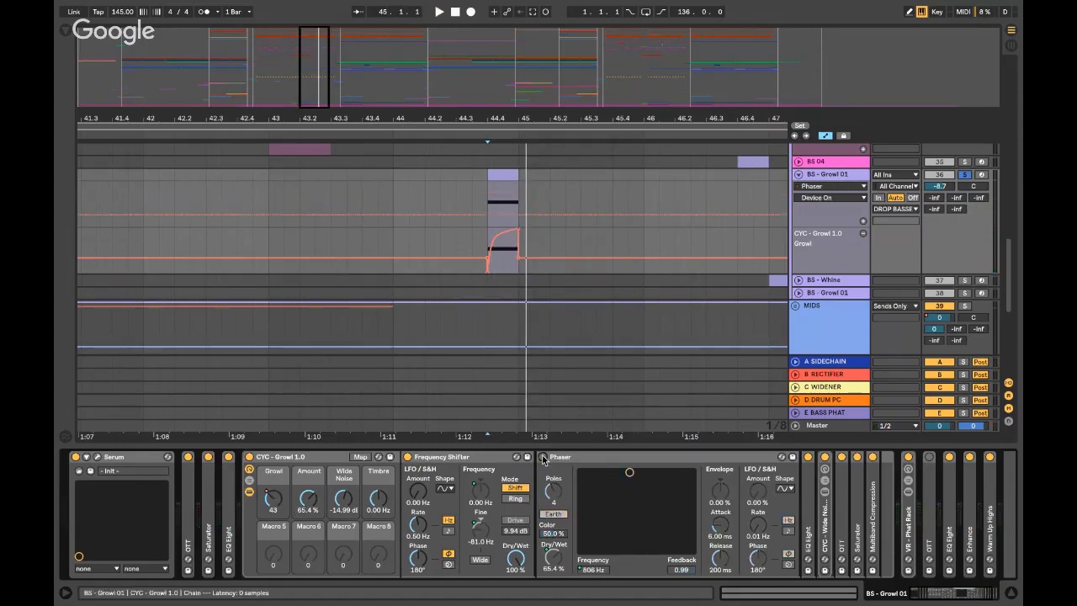
{"action": "key", "text": "space"}
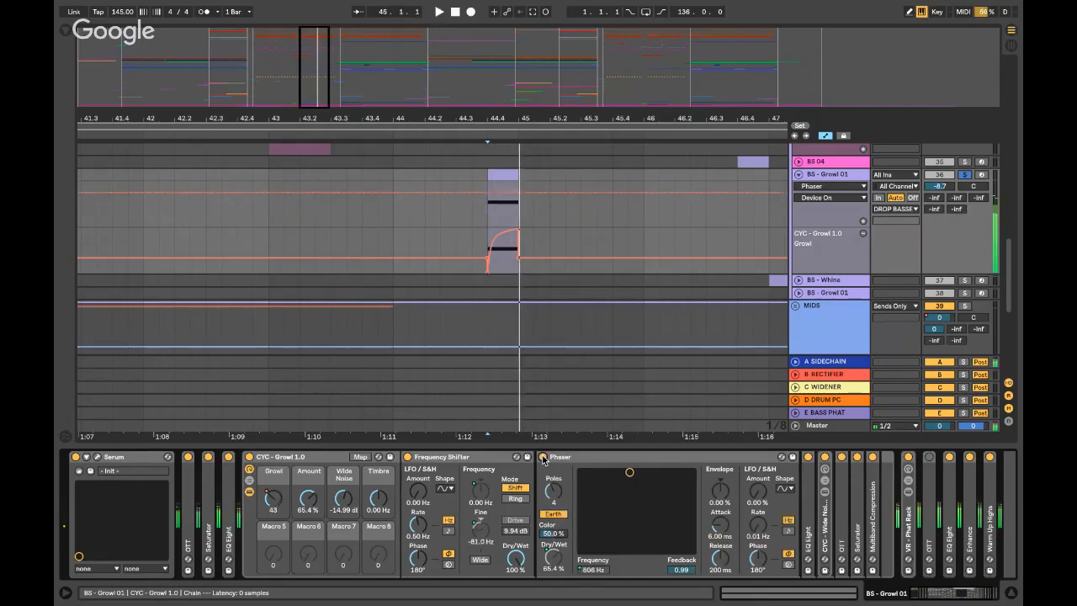
{"action": "key", "text": "space"}
- Fold the Frequency Shifter and Phaser, check the EQ Eight curve, then unfold CYC - Wide Noise Rack
{"action": "left_click", "coordinate": [457, 458]}
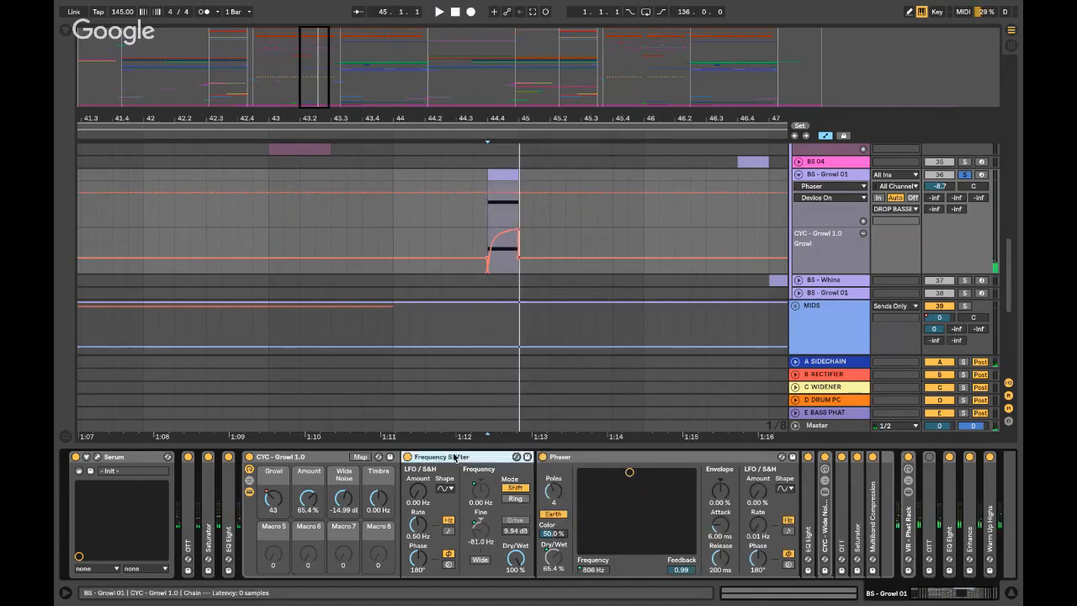
{"action": "double_click", "coordinate": [444, 457]}
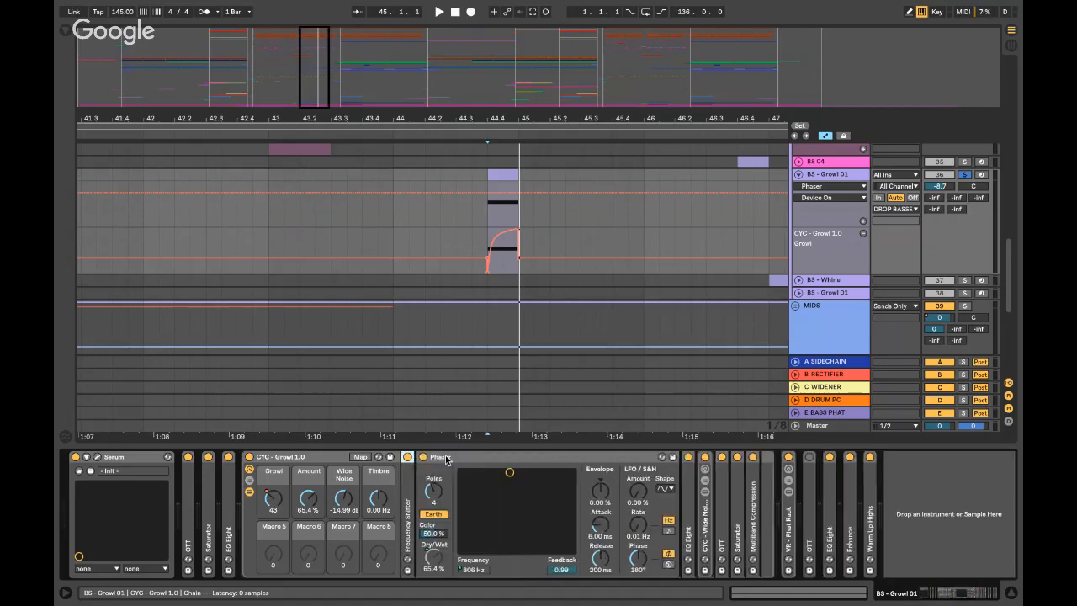
{"action": "double_click", "coordinate": [445, 456]}
{"action": "double_click", "coordinate": [438, 503]}
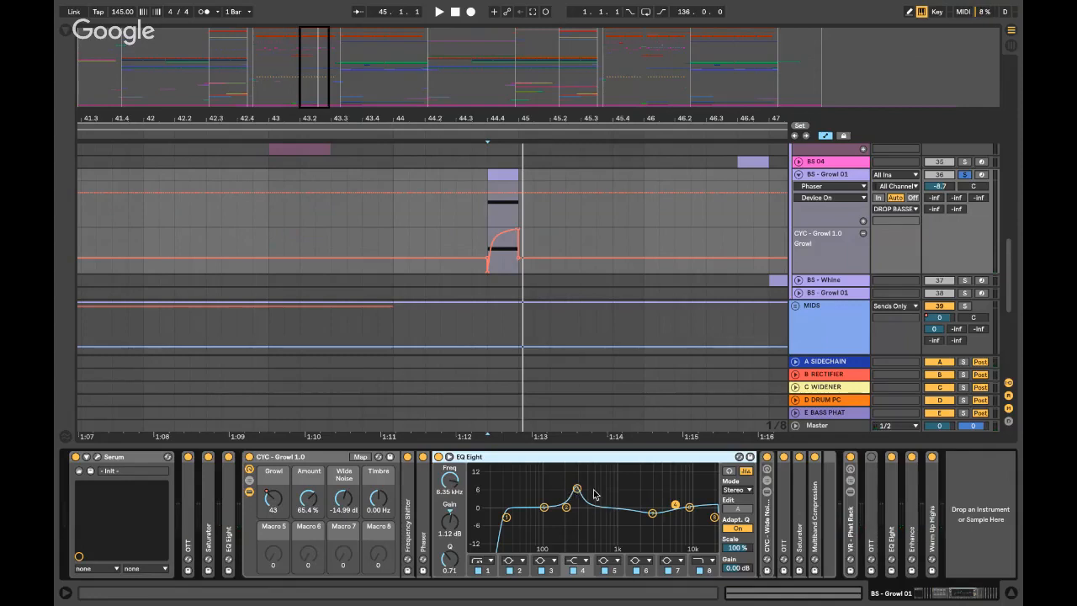
{"action": "key", "text": "space"}
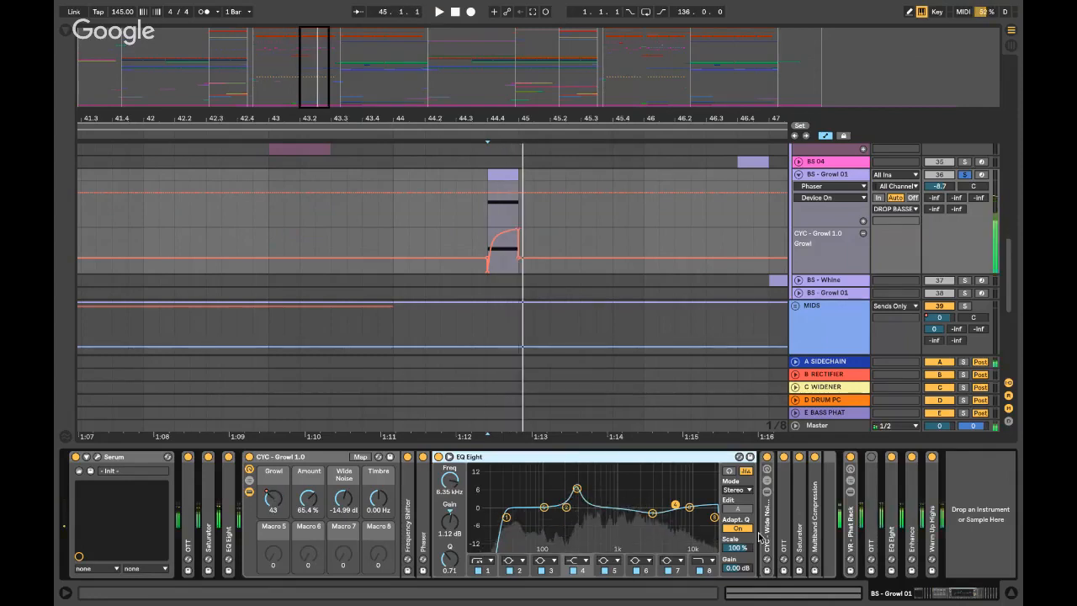
{"action": "double_click", "coordinate": [551, 458]}
{"action": "left_click", "coordinate": [456, 517]}
{"action": "double_click", "coordinate": [458, 518]}
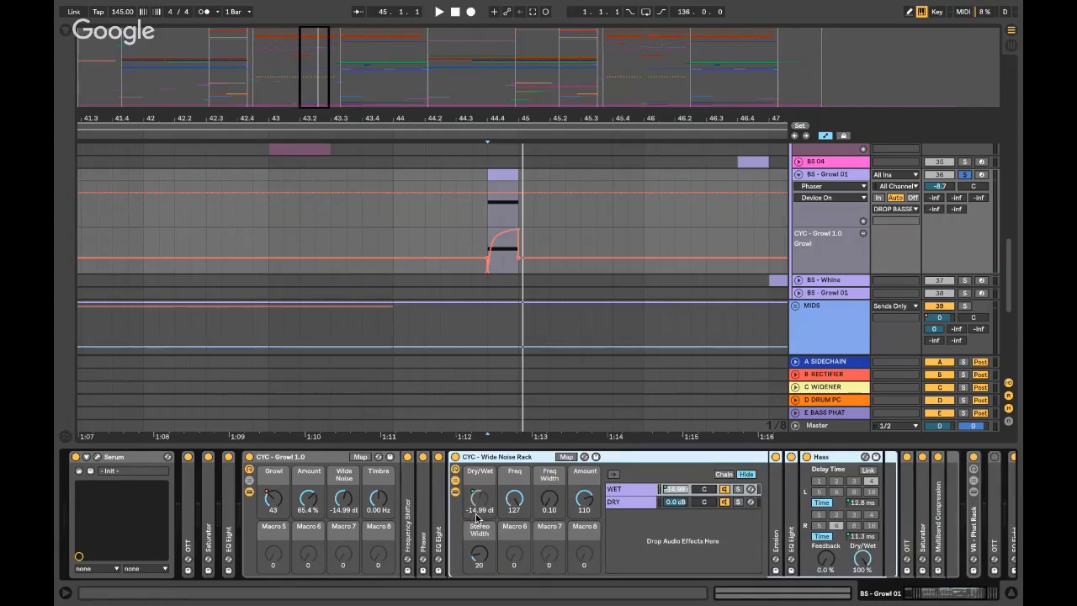
- Unfold the Erosion and Haas effects to check their settings, then fold them back up
{"action": "double_click", "coordinate": [776, 496]}
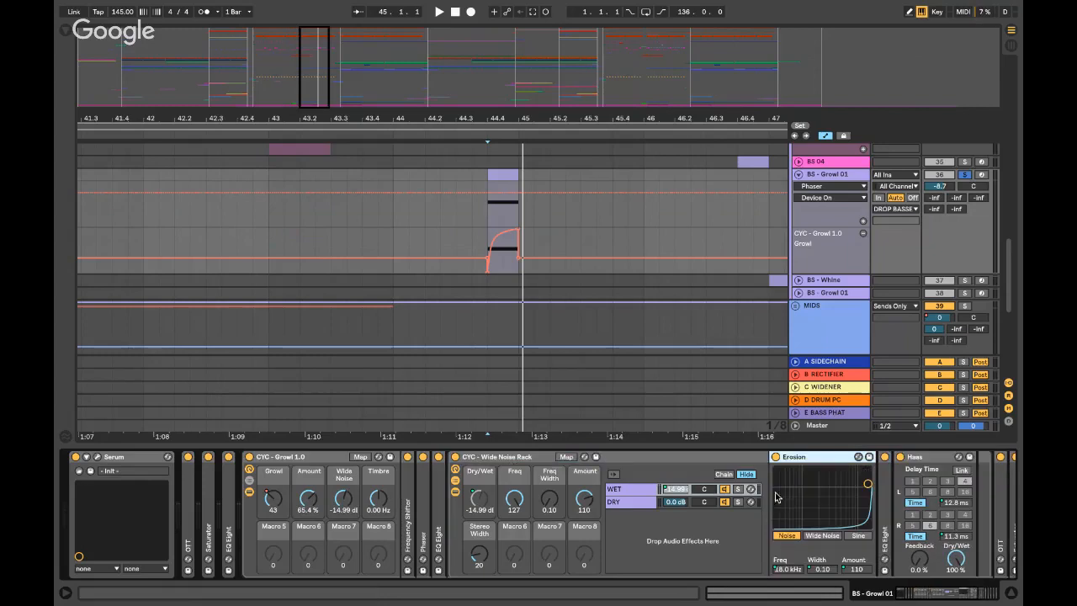
{"action": "scroll", "coordinate": [757, 482], "scroll_direction": "right", "scroll_amount": 1}
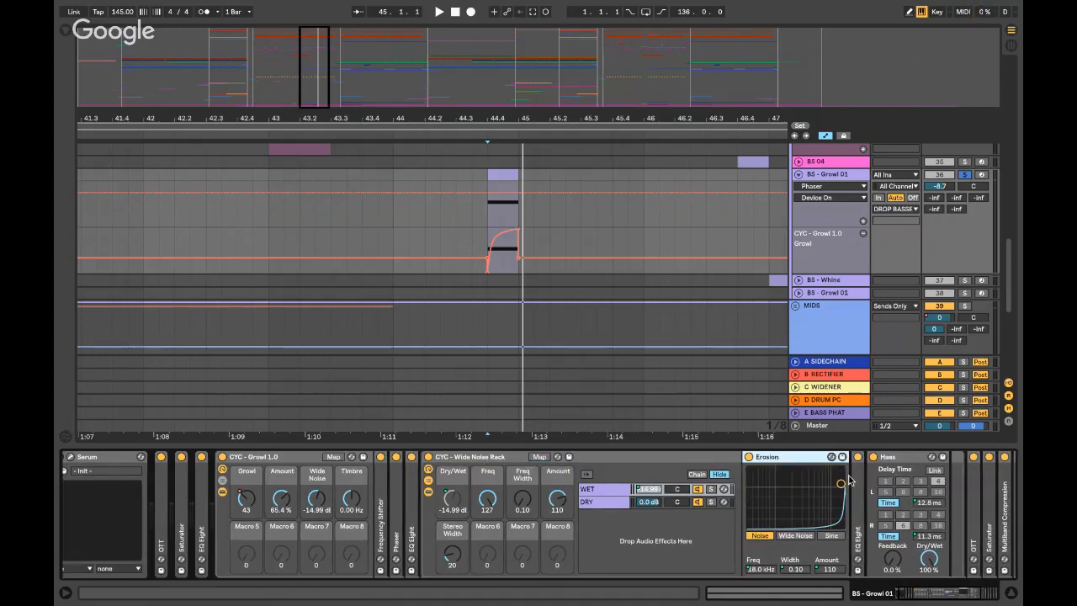
{"action": "left_click", "coordinate": [888, 476]}
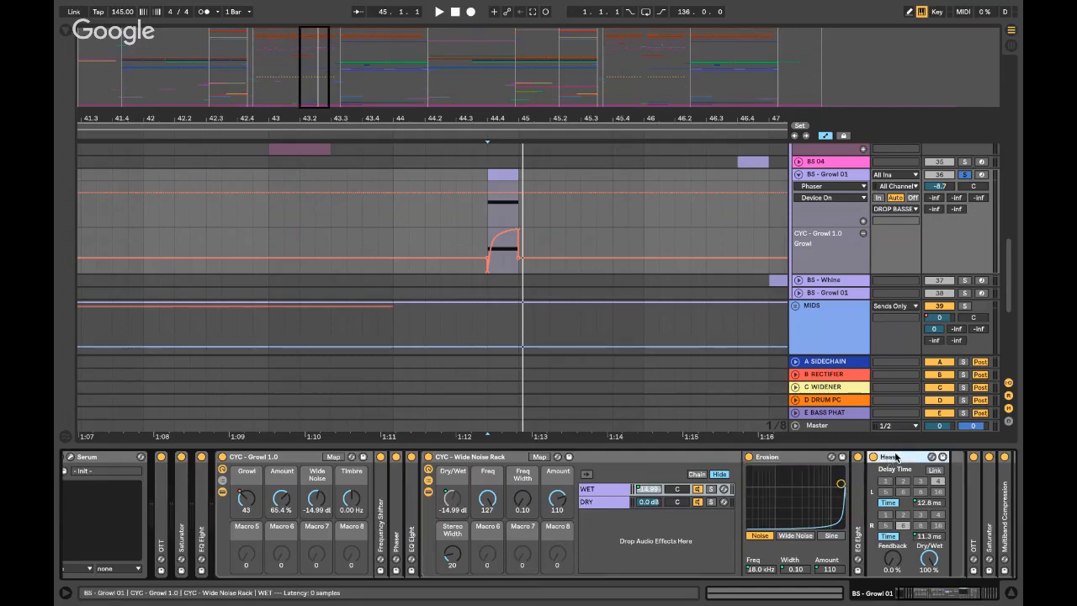
{"action": "double_click", "coordinate": [788, 459]}
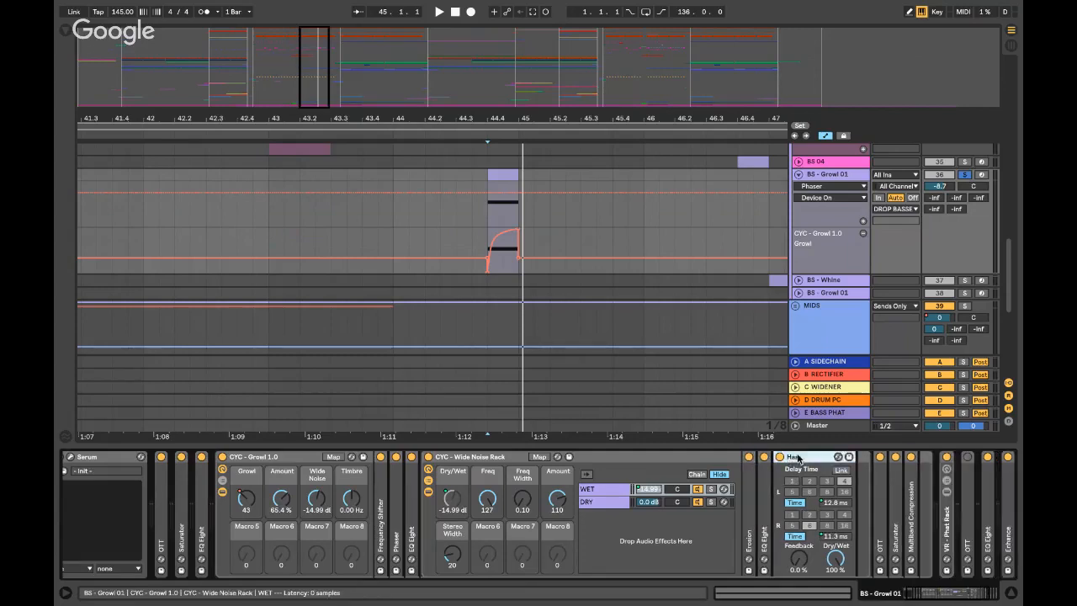
{"action": "double_click", "coordinate": [797, 457]}
- Bypass the Wide Noise Rack, re-enable it, then fold the rack away
{"action": "left_click", "coordinate": [428, 457]}
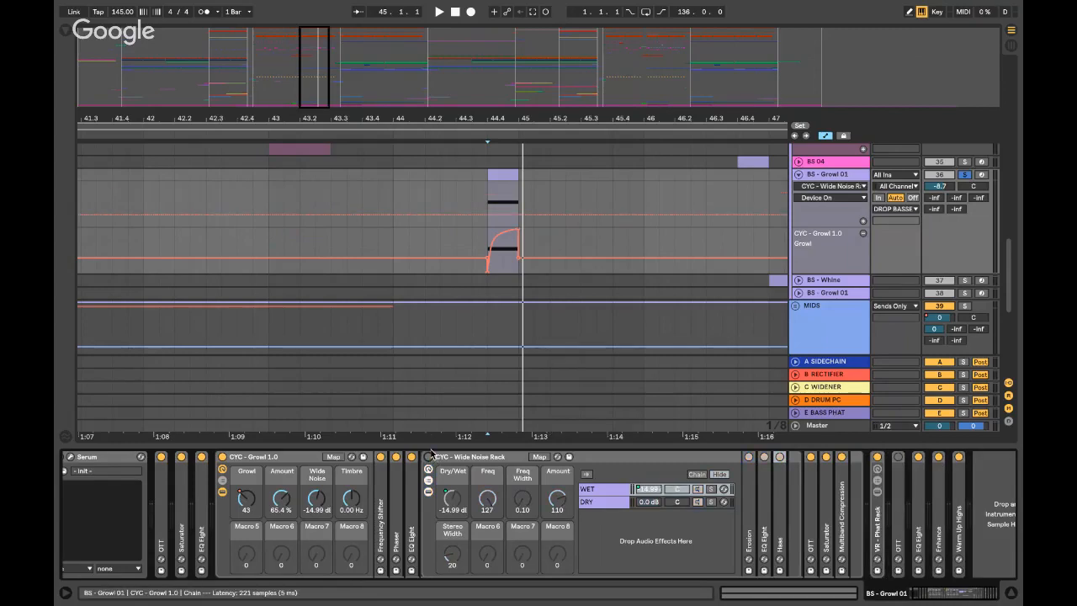
{"action": "left_click", "coordinate": [429, 458]}
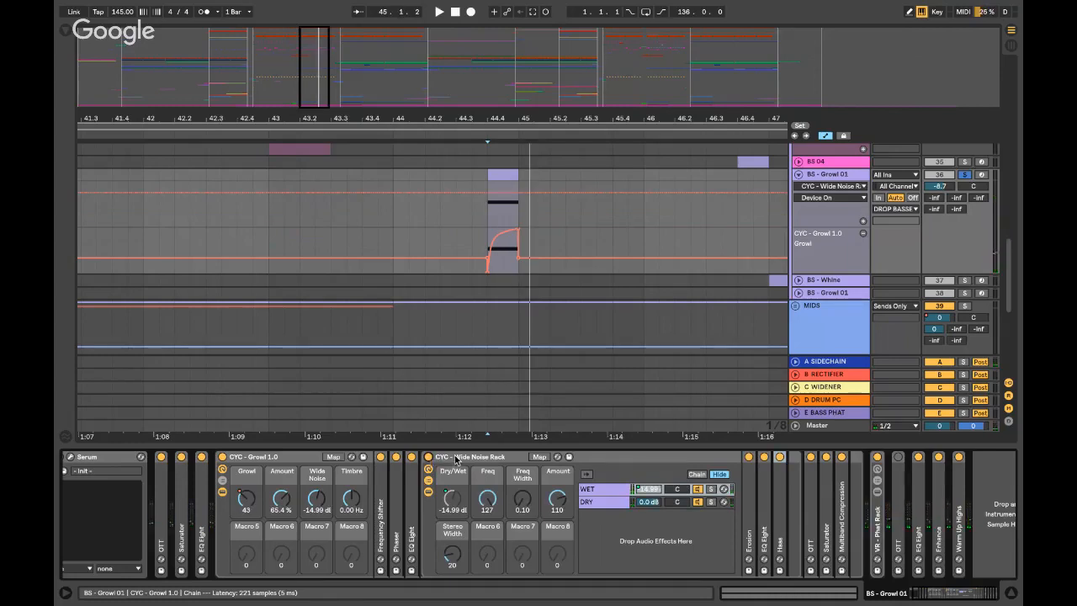
{"action": "left_click", "coordinate": [456, 459]}
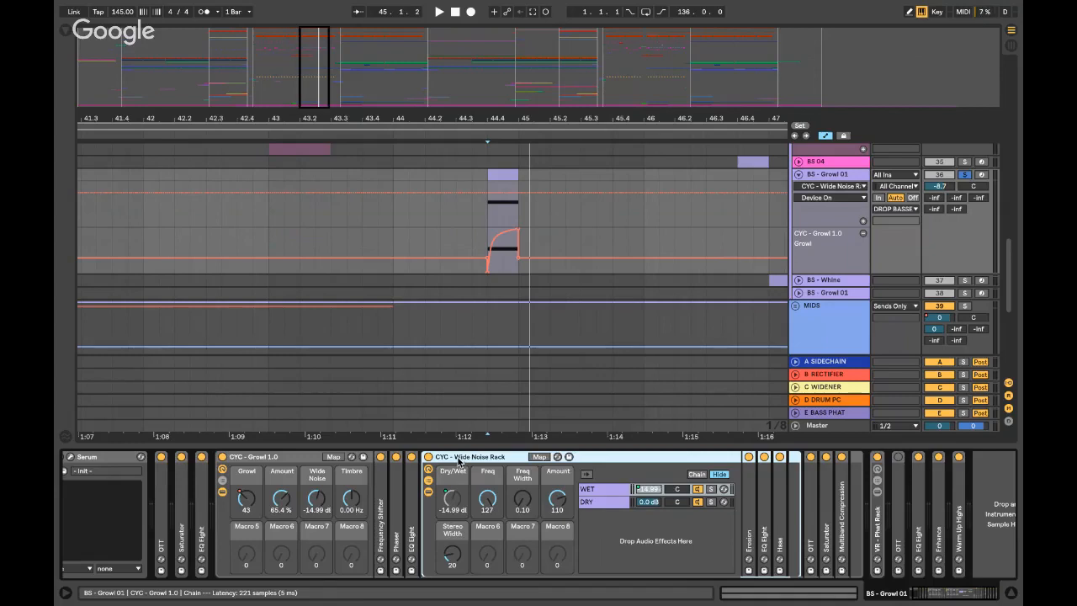
{"action": "double_click", "coordinate": [466, 459]}
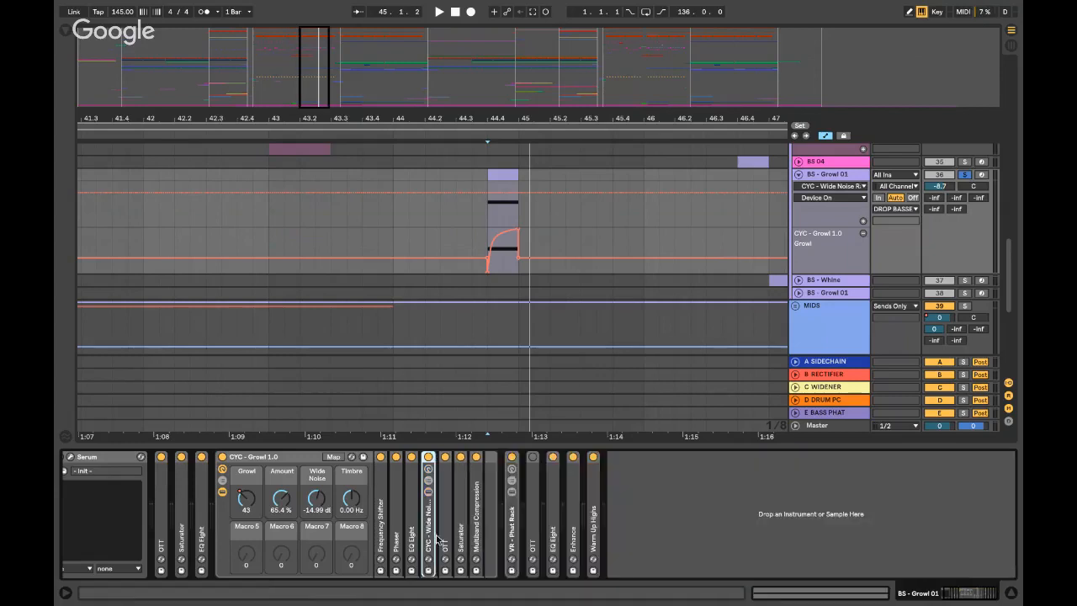
- Unfold and refold OTT, Saturator and Multiband Compression, then fold the CYC - Growl 1.0 rack
{"action": "double_click", "coordinate": [443, 530]}
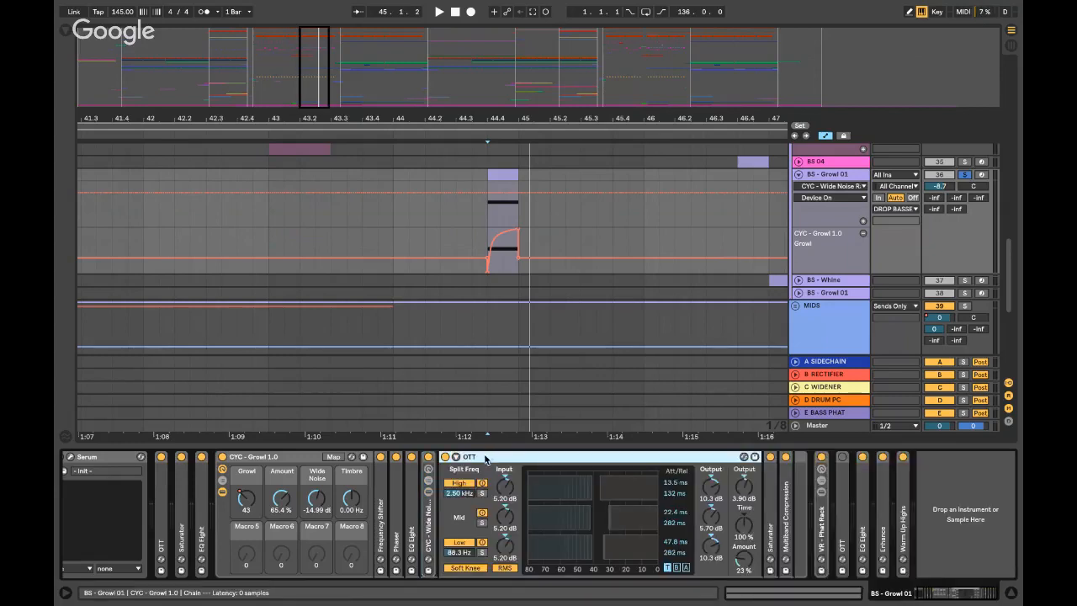
{"action": "double_click", "coordinate": [485, 459]}
{"action": "double_click", "coordinate": [462, 459]}
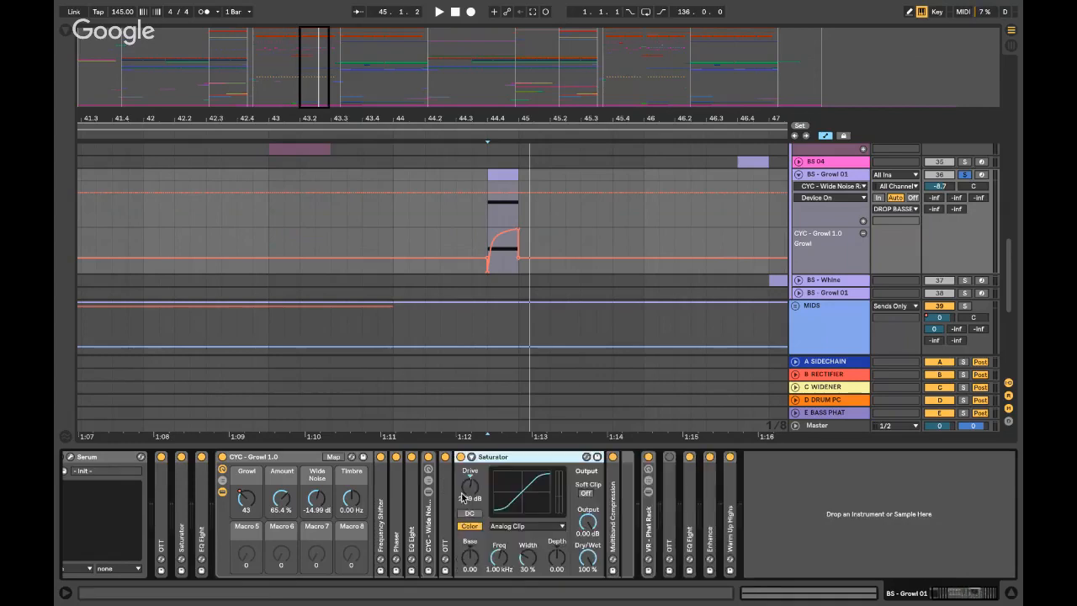
{"action": "double_click", "coordinate": [493, 458]}
{"action": "double_click", "coordinate": [479, 492]}
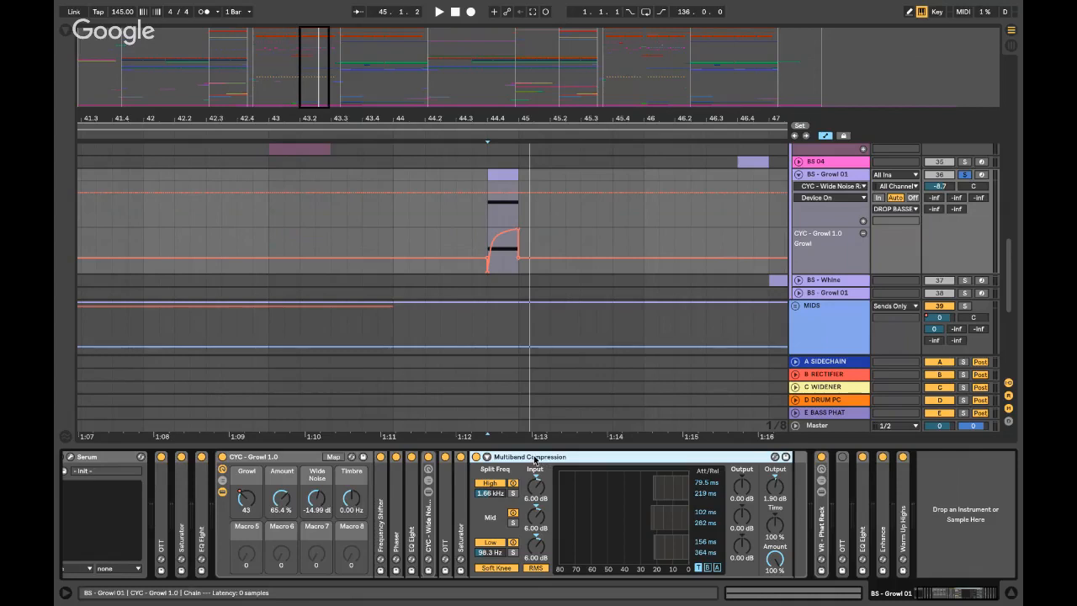
{"action": "double_click", "coordinate": [535, 459]}
{"action": "double_click", "coordinate": [253, 456]}
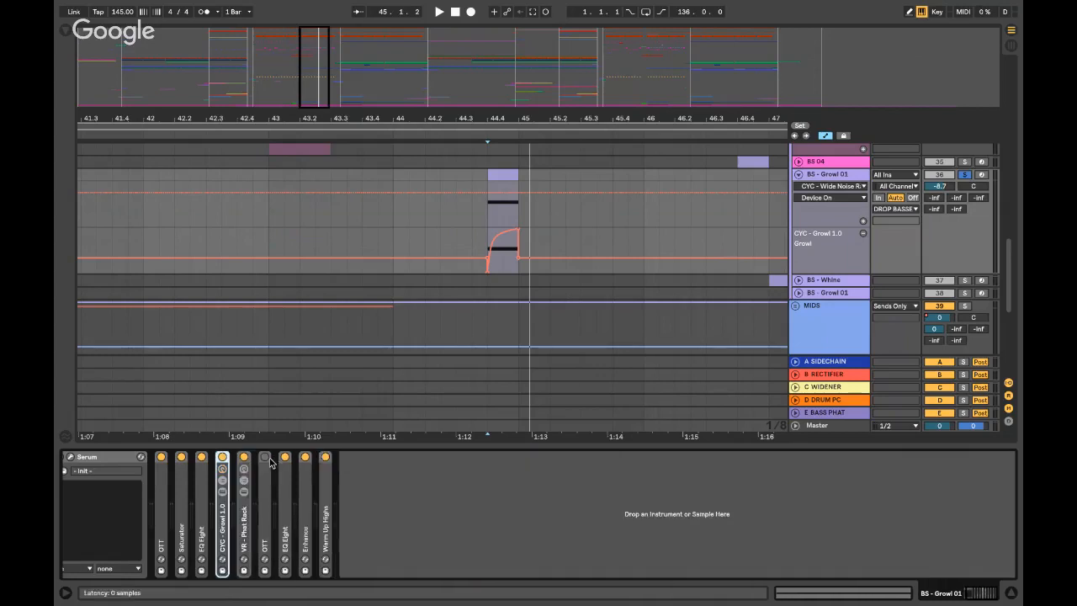
- Unfold and refold VR - Phat Rack, EQ Eight, Enhance and Warm Up Highs in turn
{"action": "double_click", "coordinate": [245, 522]}
{"action": "double_click", "coordinate": [293, 457]}
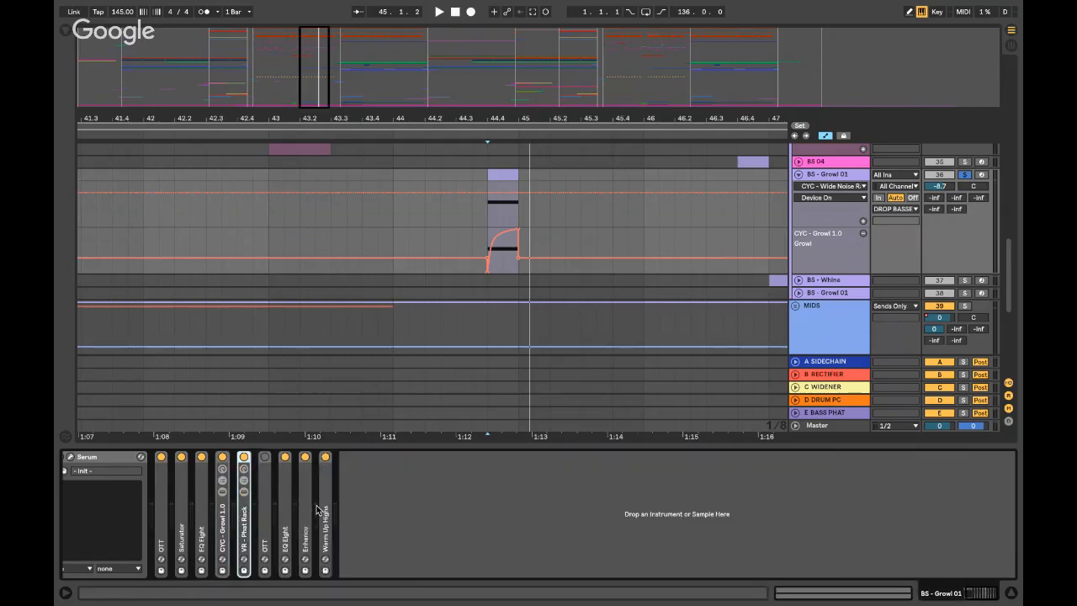
{"action": "double_click", "coordinate": [285, 459]}
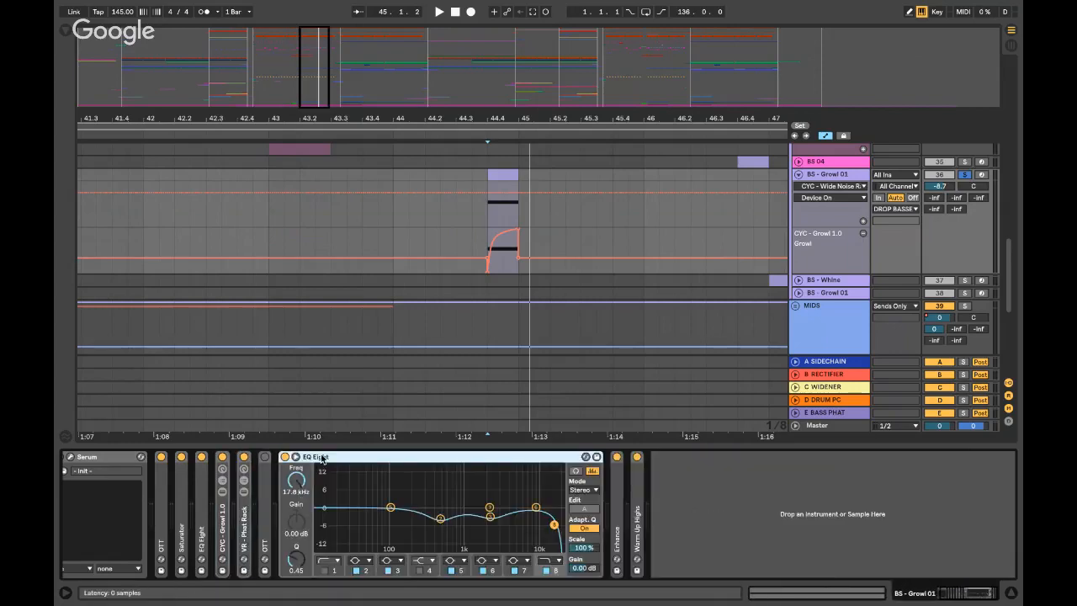
{"action": "double_click", "coordinate": [320, 458]}
{"action": "double_click", "coordinate": [303, 495]}
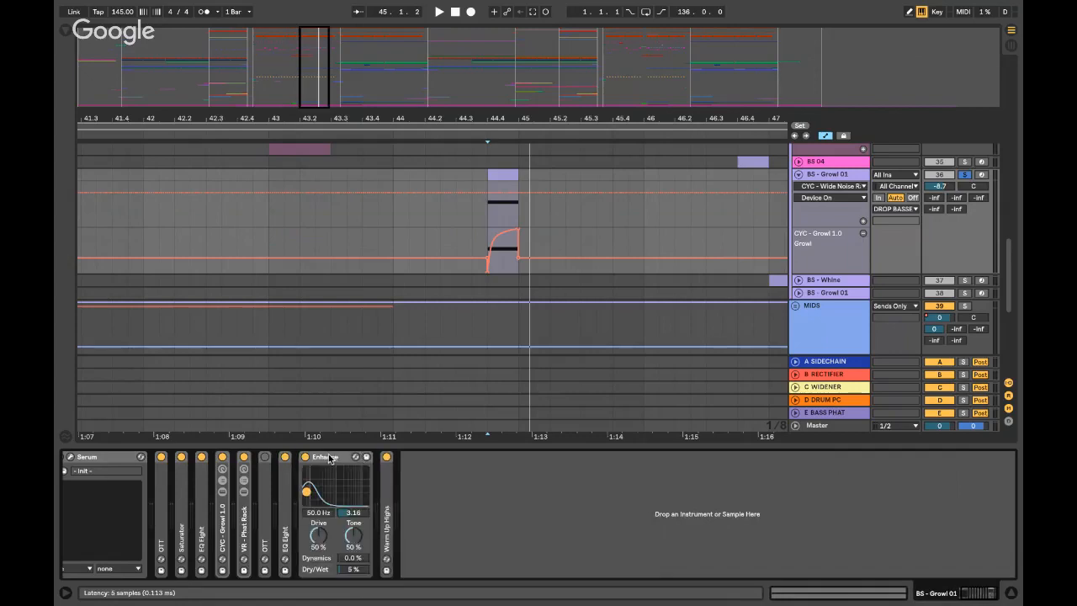
{"action": "double_click", "coordinate": [334, 459]}
{"action": "double_click", "coordinate": [326, 486]}
{"action": "double_click", "coordinate": [340, 457]}
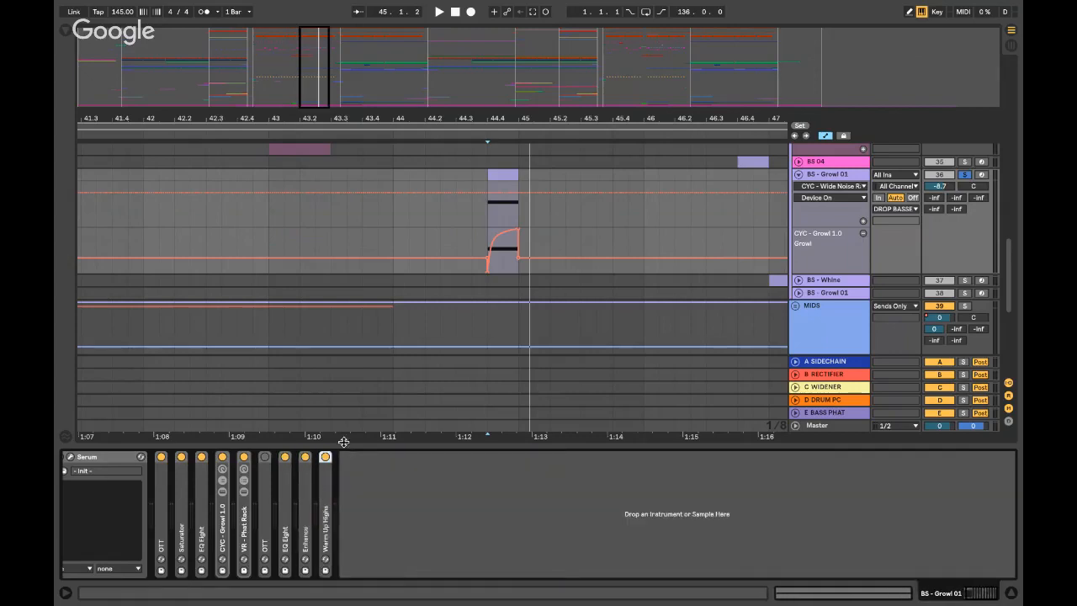
- Hide the device chain, zoom out around bar 44.4, and switch to the desktop
{"action": "key", "text": "super+alt+l"}
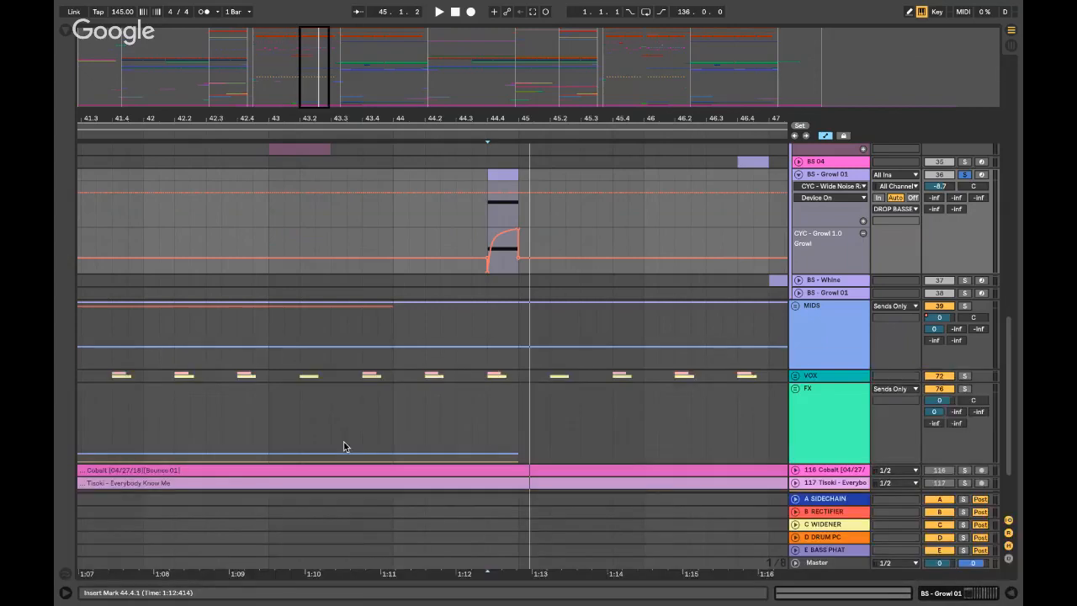
{"action": "left_click", "coordinate": [488, 215]}
{"action": "key", "text": "minus"}
{"action": "key", "text": "minus"}
{"action": "scroll", "coordinate": [497, 221], "scroll_direction": "up", "scroll_amount": 1}
{"action": "key", "text": "ctrl+Left"}
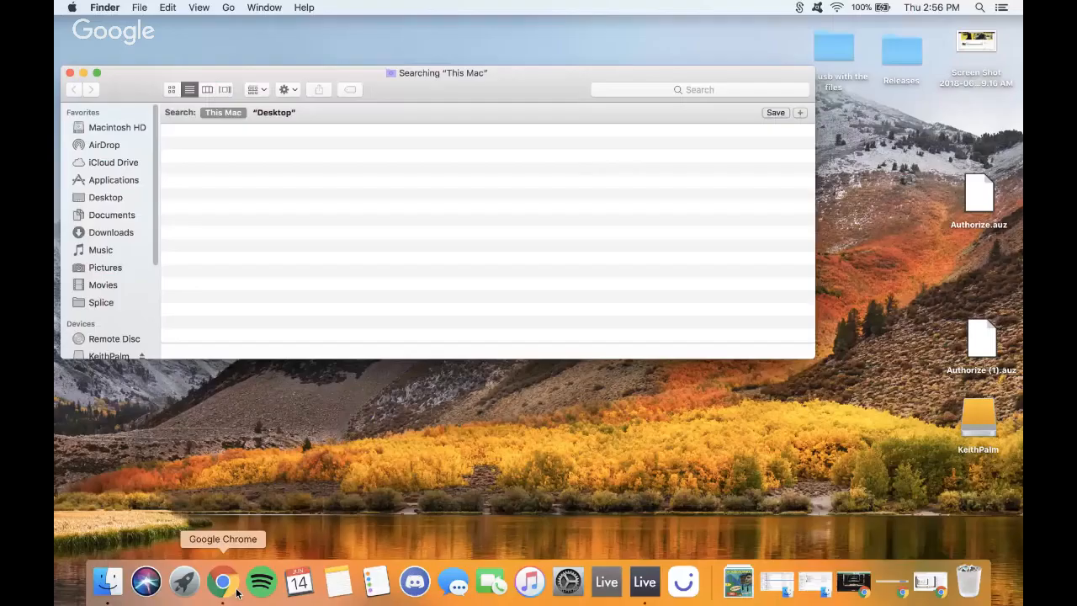
- Restore Chrome, scroll through the YouTube livestream chat messages, then minimize the browser
{"action": "left_click", "coordinate": [235, 590]}
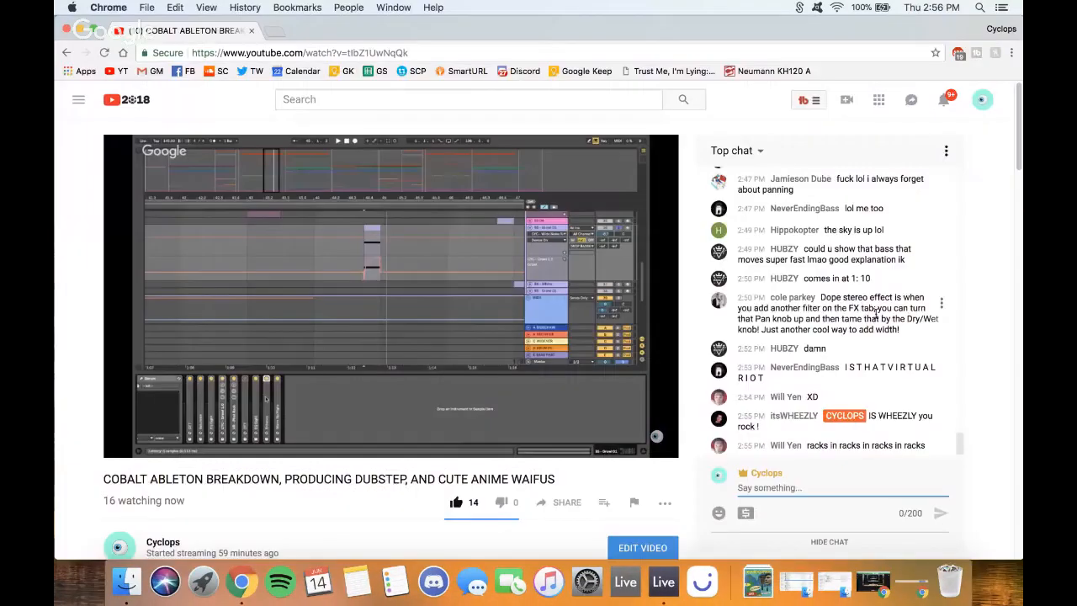
{"action": "scroll", "coordinate": [875, 316], "scroll_direction": "up", "scroll_amount": 8}
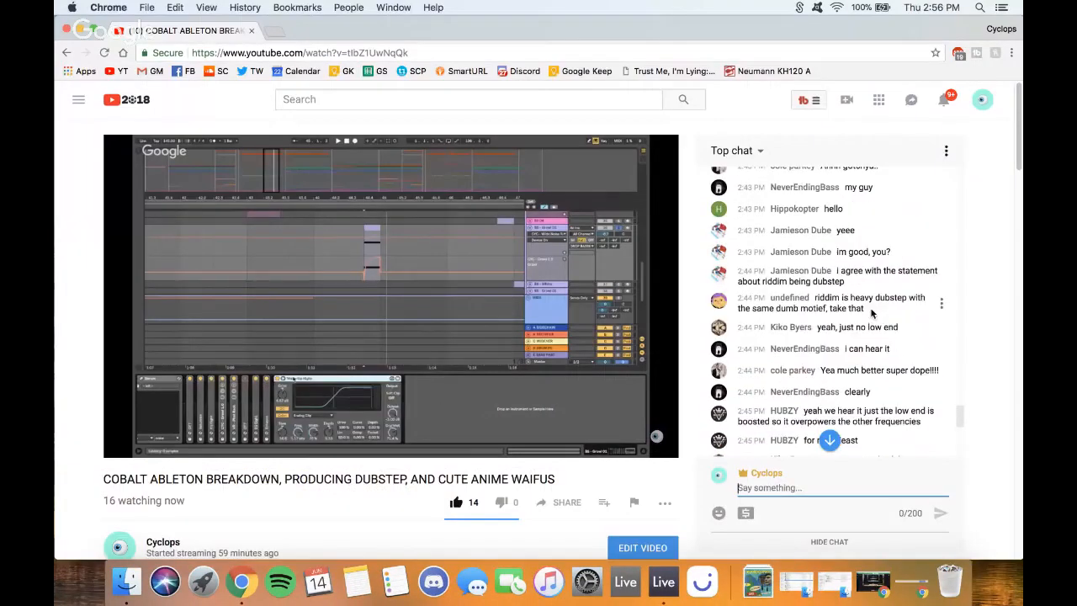
{"action": "scroll", "coordinate": [873, 314], "scroll_direction": "down", "scroll_amount": 5}
{"action": "scroll", "coordinate": [870, 313], "scroll_direction": "down", "scroll_amount": 3}
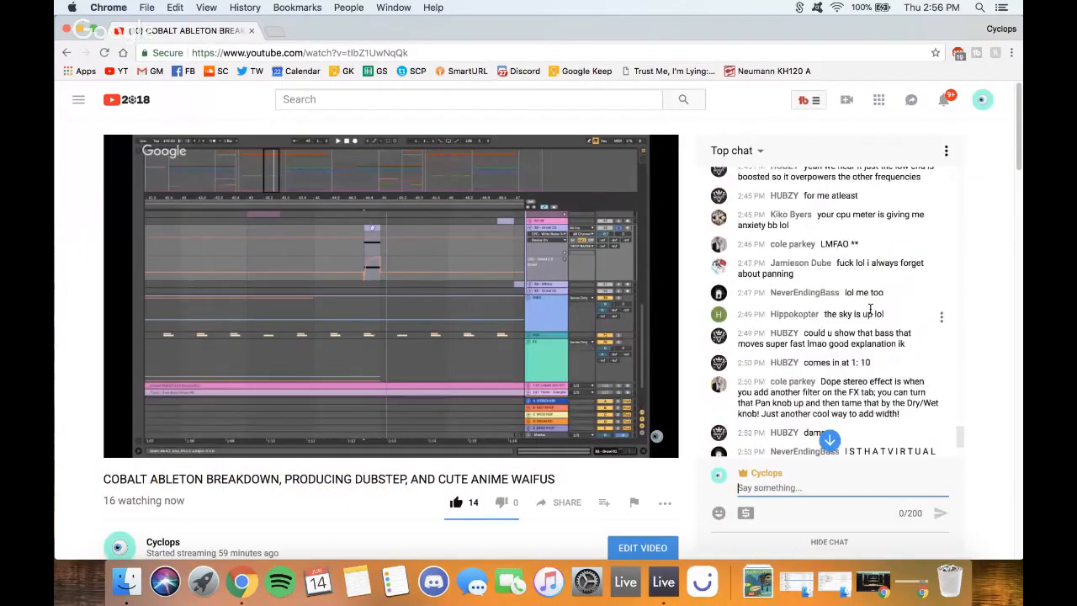
{"action": "scroll", "coordinate": [869, 309], "scroll_direction": "down", "scroll_amount": 2}
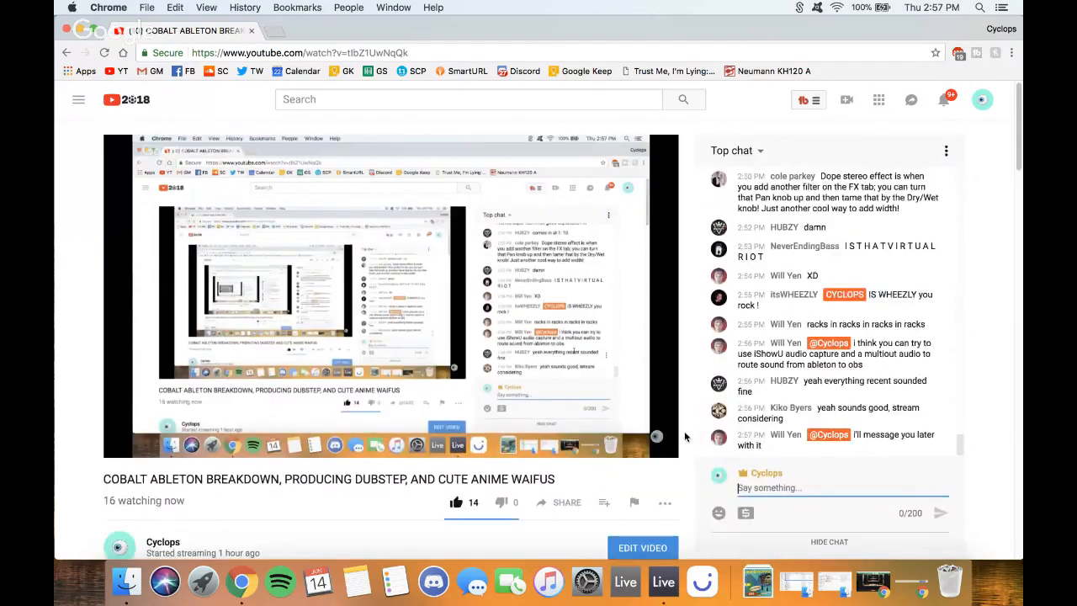
{"action": "scroll", "coordinate": [684, 435], "scroll_direction": "down", "scroll_amount": 1}
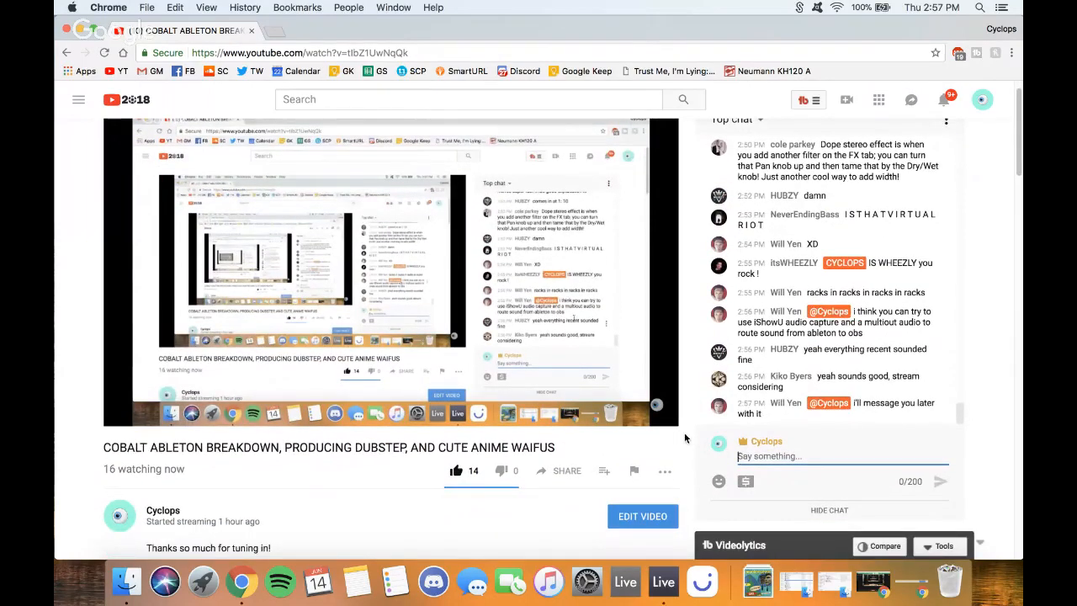
{"action": "scroll", "coordinate": [684, 436], "scroll_direction": "down", "scroll_amount": 2}
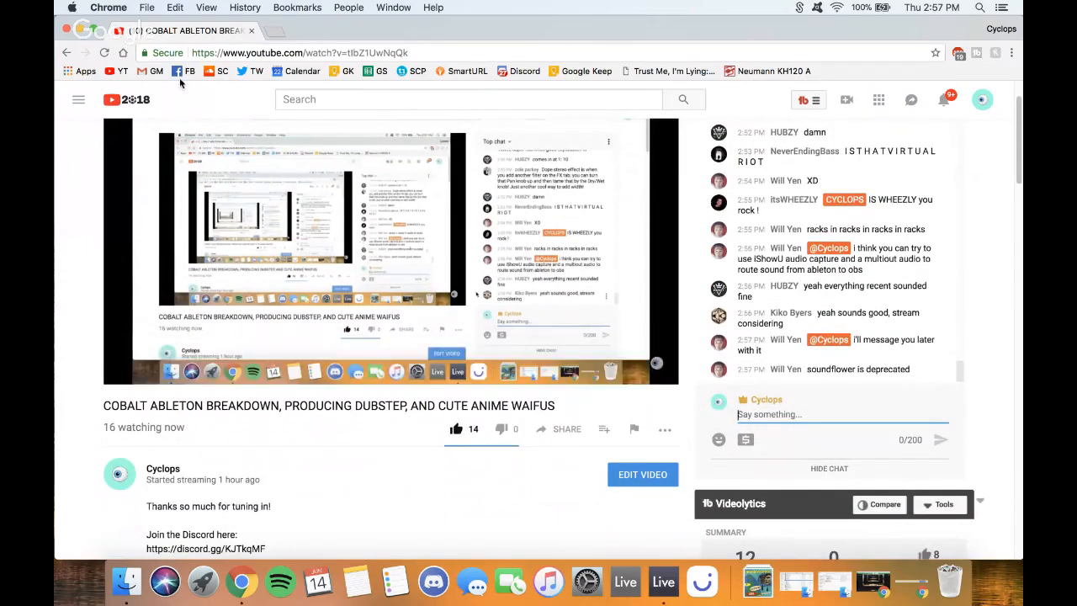
{"action": "left_click", "coordinate": [81, 30]}
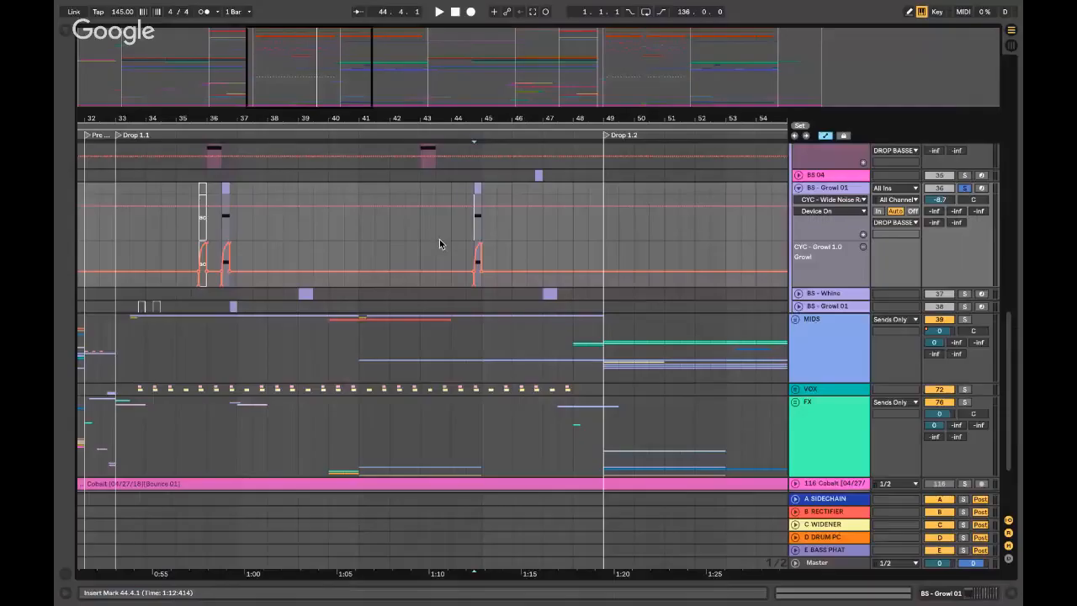
- Zoom in on bars 40–48, solo the BS 04 track, and play from bar 46.4
{"action": "left_click", "coordinate": [473, 219]}
{"action": "key", "text": "plus"}
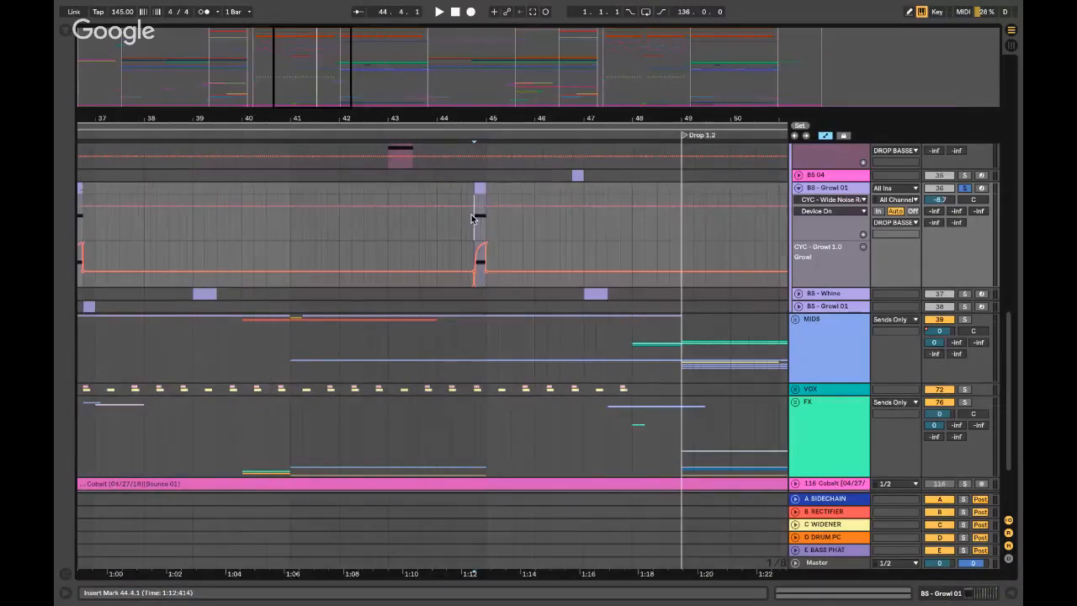
{"action": "key", "text": "plus"}
{"action": "key", "text": "space"}
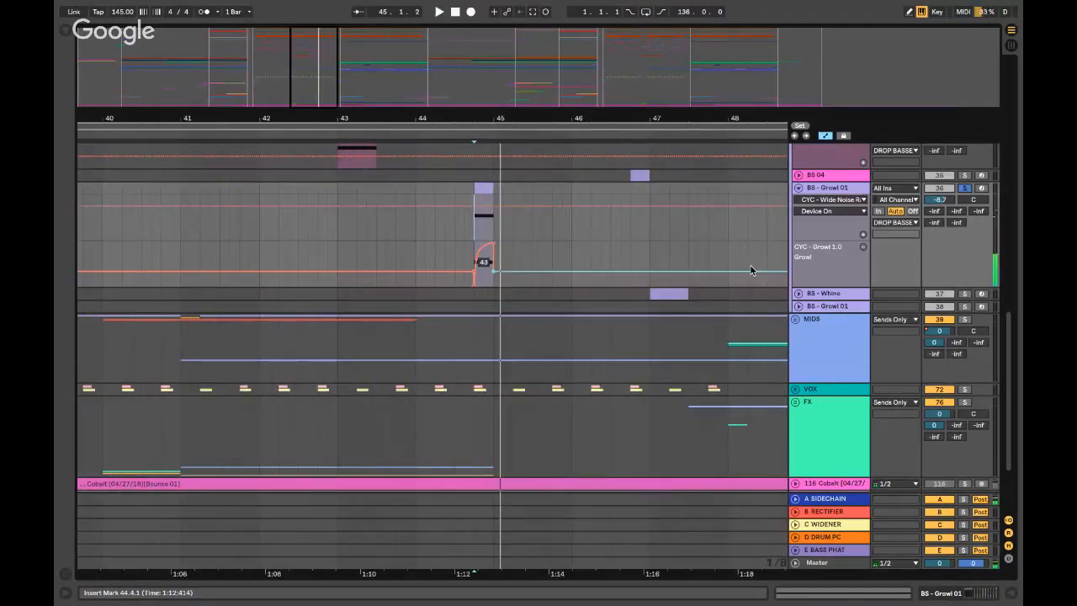
{"action": "left_click", "coordinate": [630, 175]}
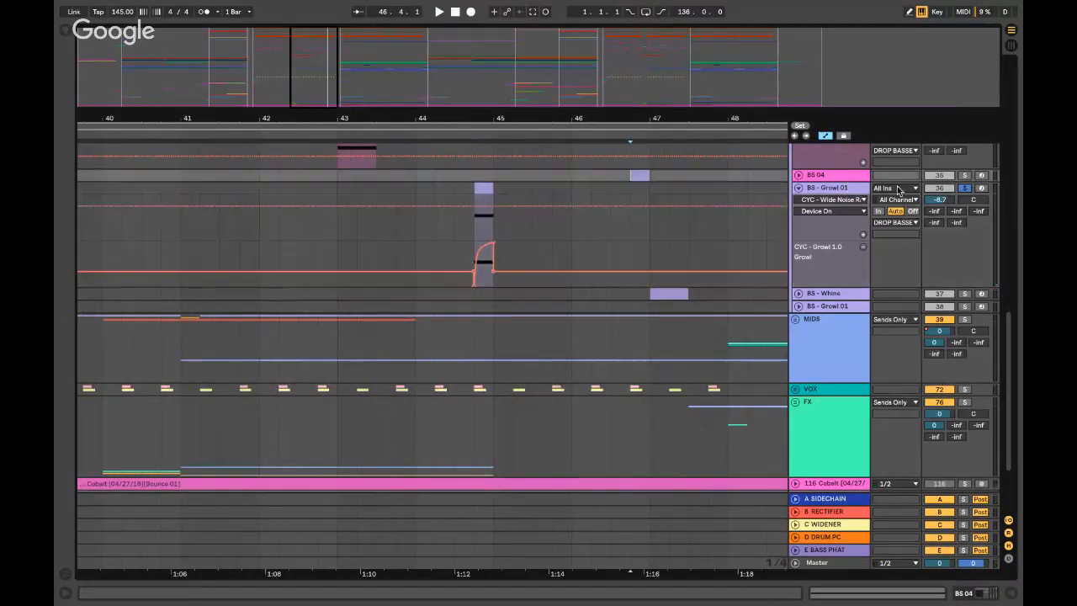
{"action": "left_click", "coordinate": [965, 176]}
{"action": "key", "text": "space"}
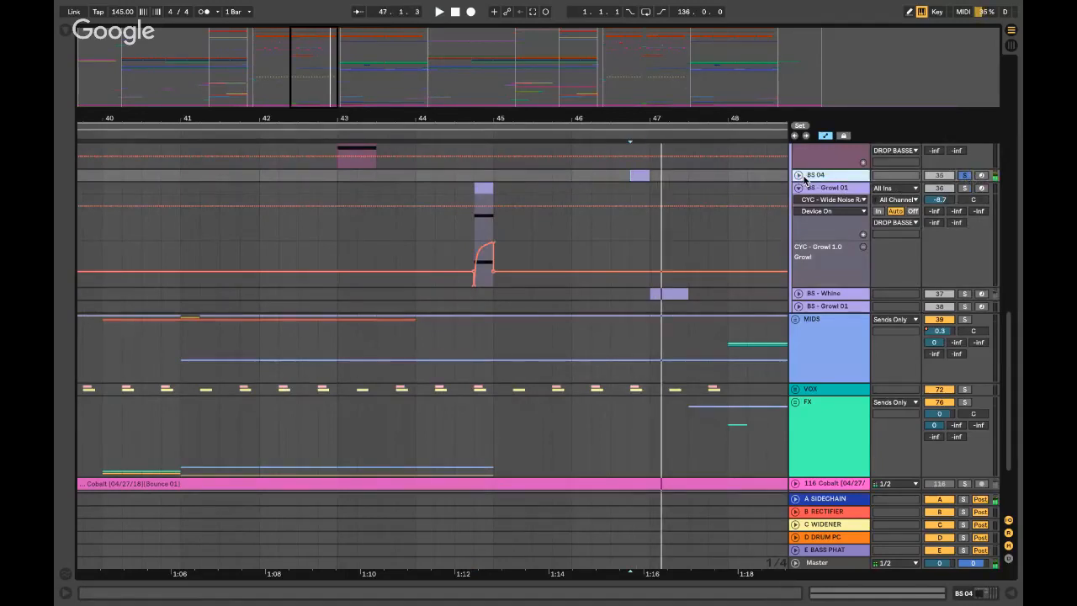
- Unfold BS 04, show its device chain, open and close the Serum editor, then hide the device panel
{"action": "left_click", "coordinate": [797, 175]}
{"action": "double_click", "coordinate": [833, 176]}
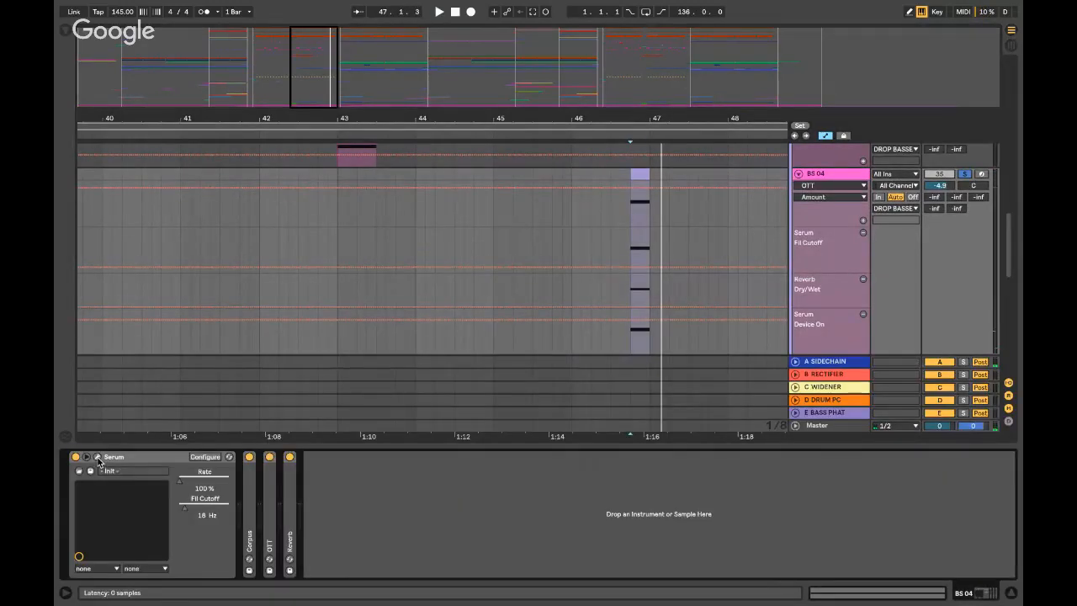
{"action": "left_click", "coordinate": [97, 459]}
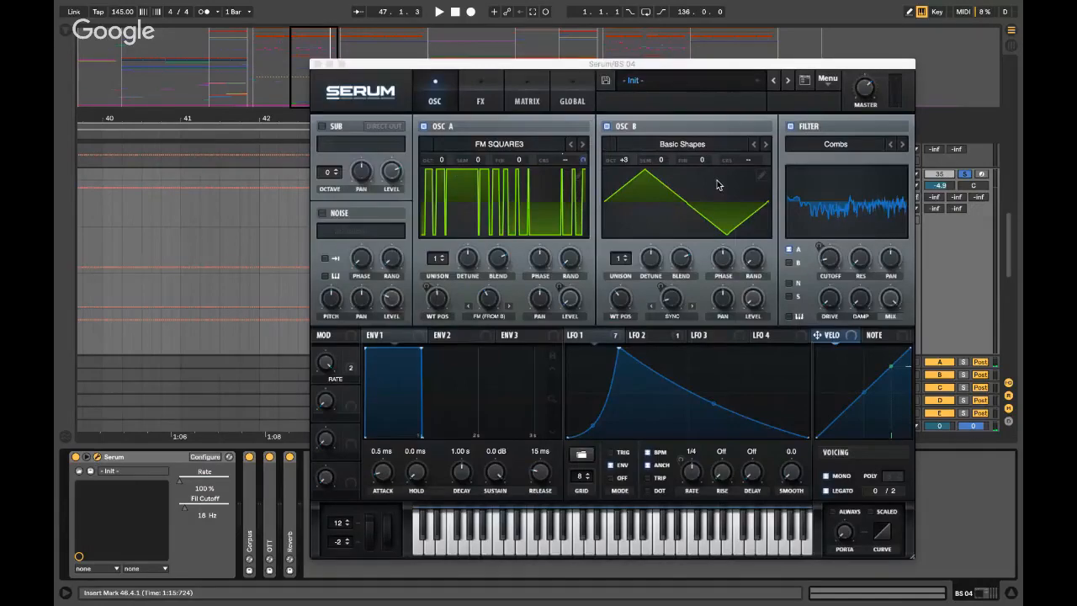
{"action": "left_click", "coordinate": [318, 64]}
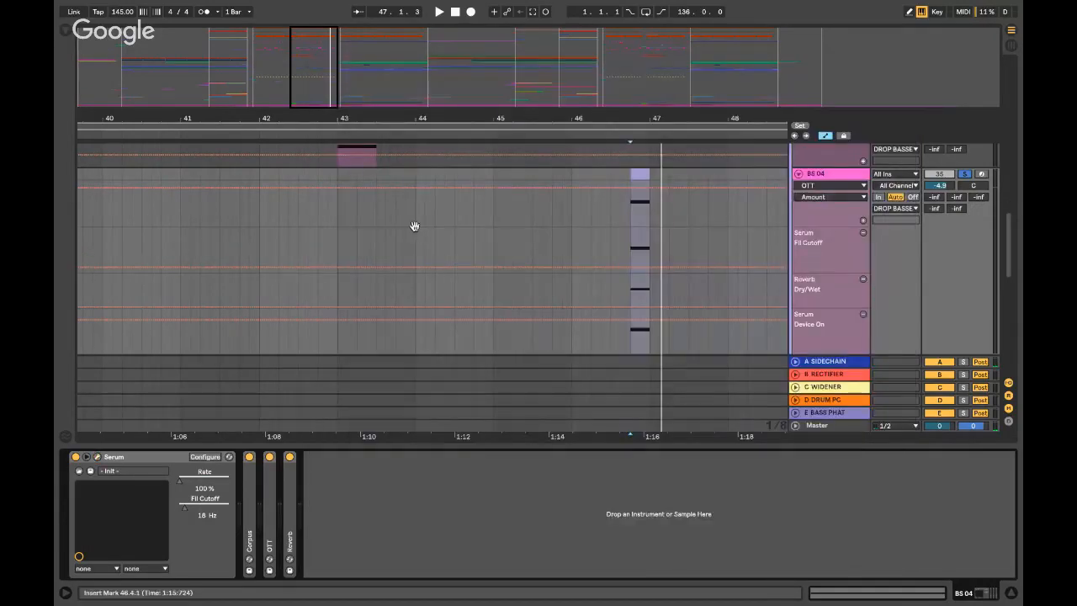
{"action": "key", "text": "ctrl+alt+l"}
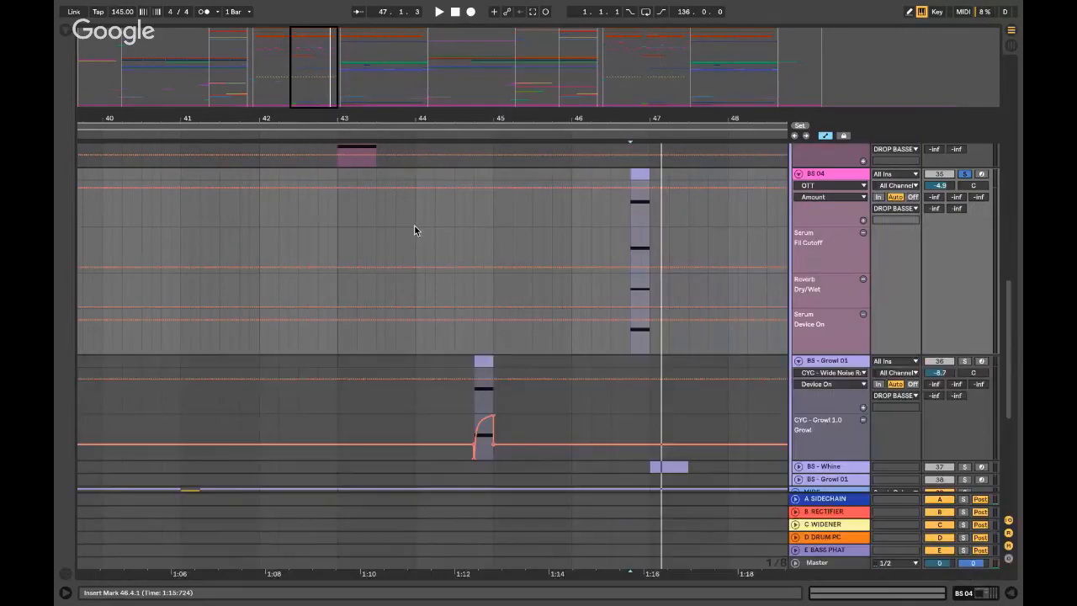
- Fold the BS 04 tracks, scroll the arrangement, and leave the Growl Riser track unfolded
{"action": "left_click", "coordinate": [796, 173], "text": "alt"}
{"action": "scroll", "coordinate": [760, 211], "scroll_direction": "up", "scroll_amount": 2}
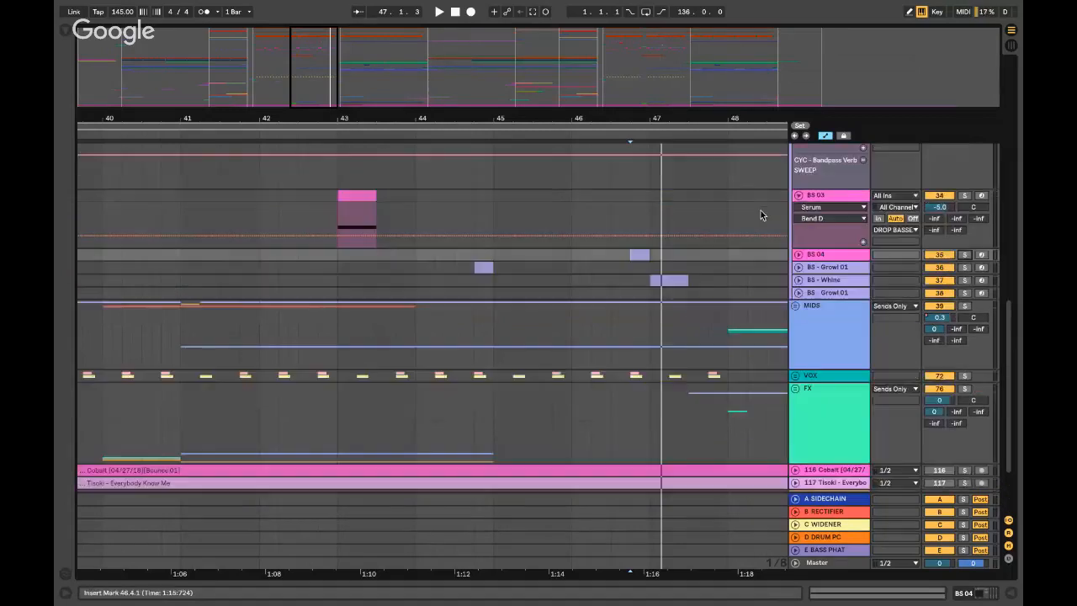
{"action": "scroll", "coordinate": [740, 212], "scroll_direction": "down", "scroll_amount": 1}
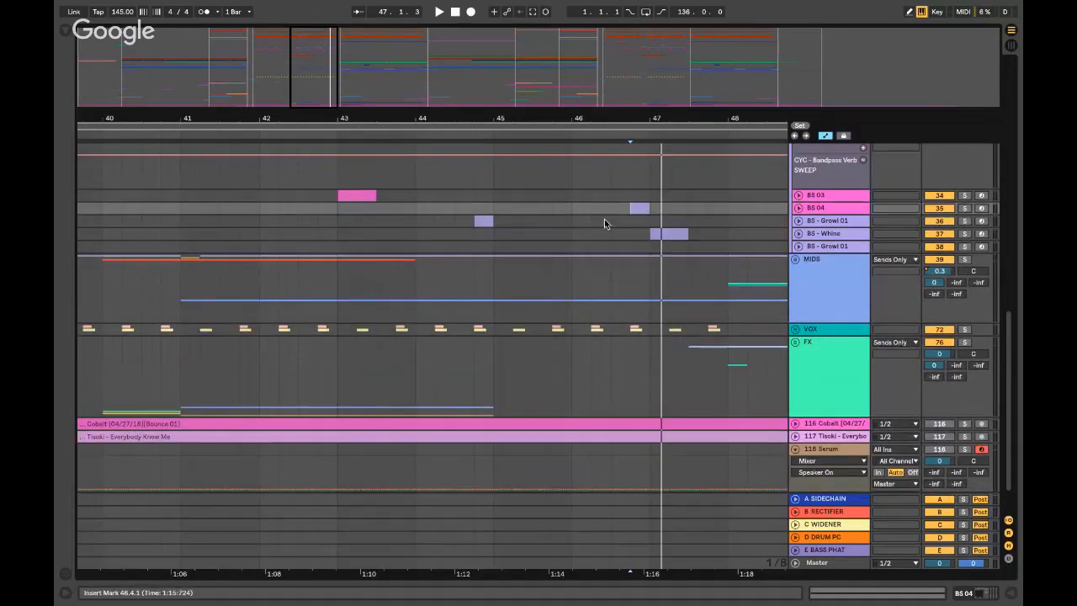
{"action": "scroll", "coordinate": [597, 225], "scroll_direction": "left", "scroll_amount": 3}
{"action": "scroll", "coordinate": [597, 224], "scroll_direction": "up", "scroll_amount": 3}
{"action": "scroll", "coordinate": [590, 228], "scroll_direction": "up", "scroll_amount": 1}
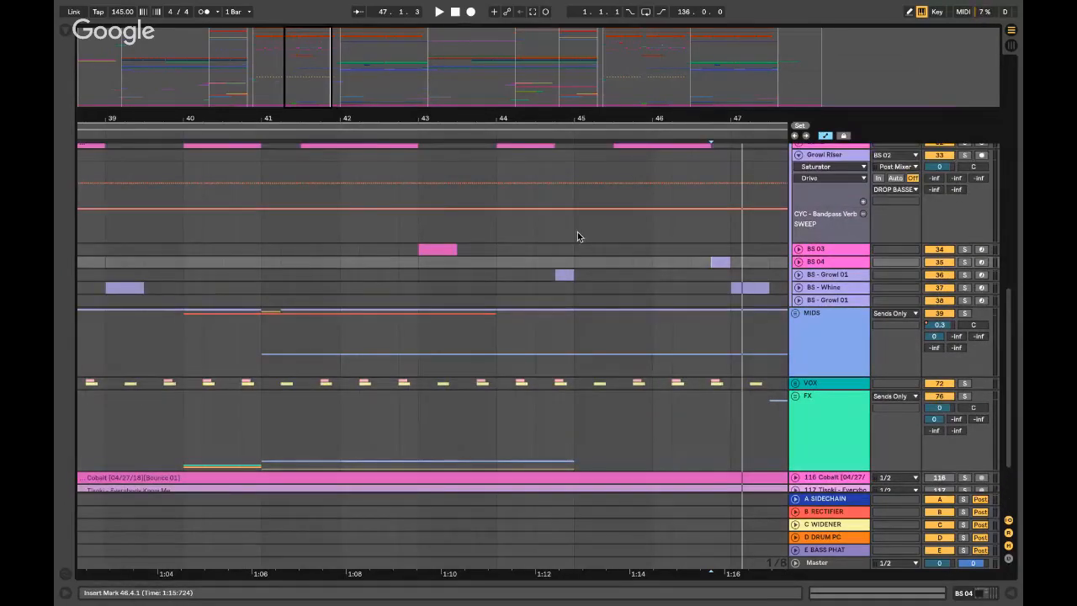
{"action": "scroll", "coordinate": [577, 231], "scroll_direction": "down", "scroll_amount": 5}
{"action": "scroll", "coordinate": [505, 244], "scroll_direction": "up", "scroll_amount": 5}
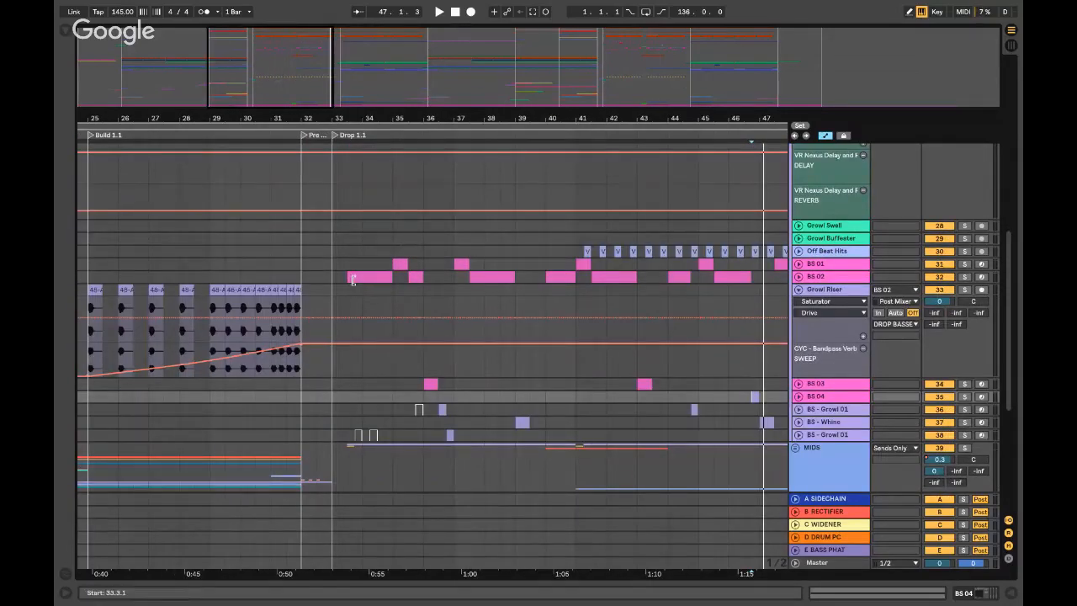
{"action": "left_click", "coordinate": [797, 290]}
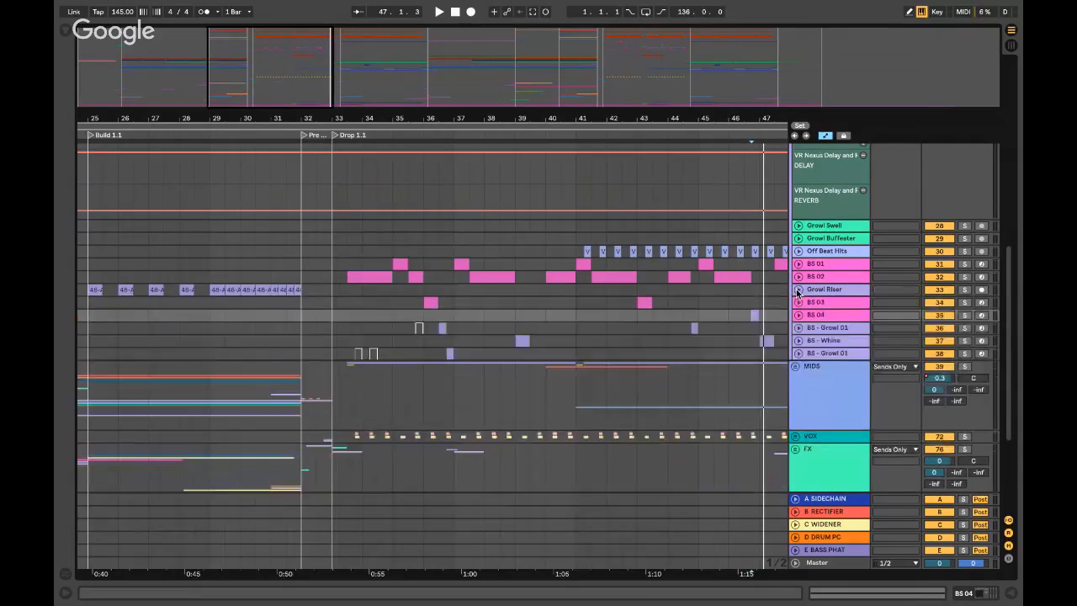
{"action": "left_click", "coordinate": [797, 290]}
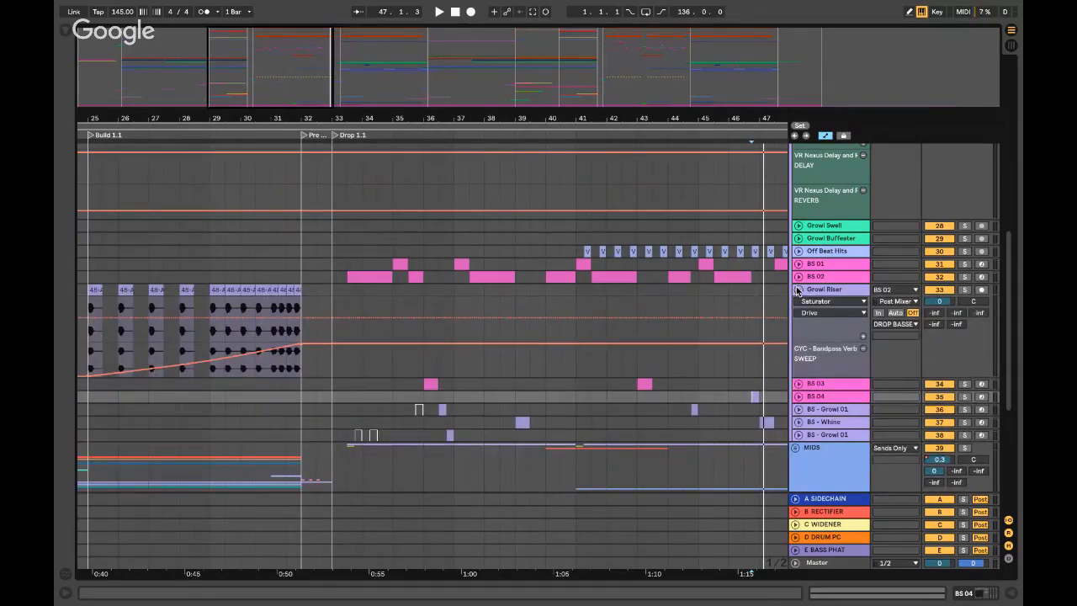
- Zoom the timeline in around bar 46 with the insert mark at 46.3.1
{"action": "scroll", "coordinate": [630, 313], "scroll_direction": "right", "scroll_amount": 2}
{"action": "left_click", "coordinate": [656, 291]}
{"action": "key", "text": "plus"}
{"action": "key", "text": "plus"}
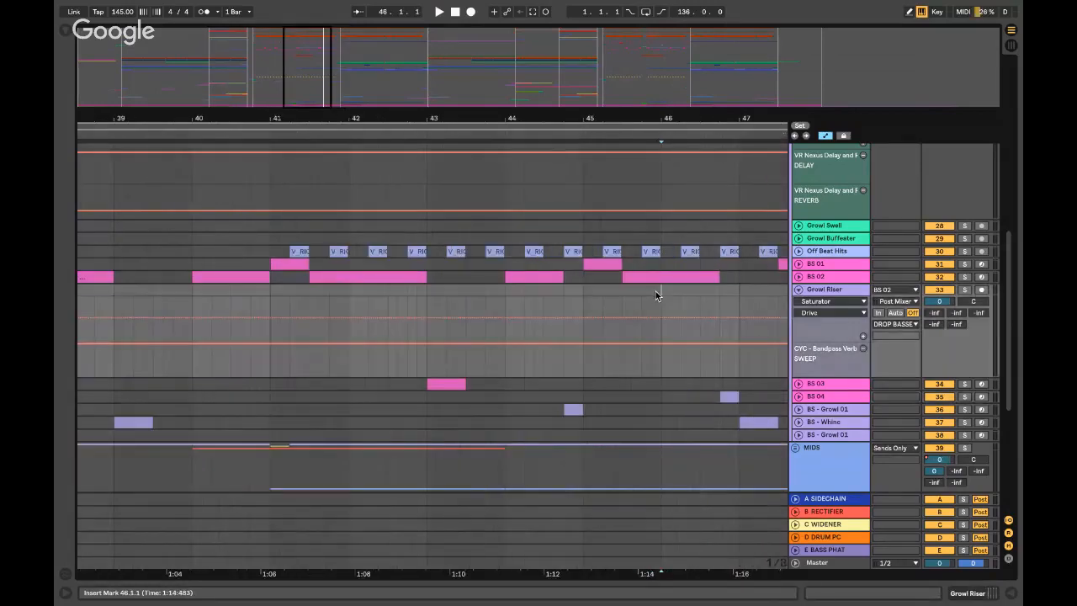
{"action": "scroll", "coordinate": [654, 290], "scroll_direction": "right", "scroll_amount": 2}
{"action": "key", "text": "z"}
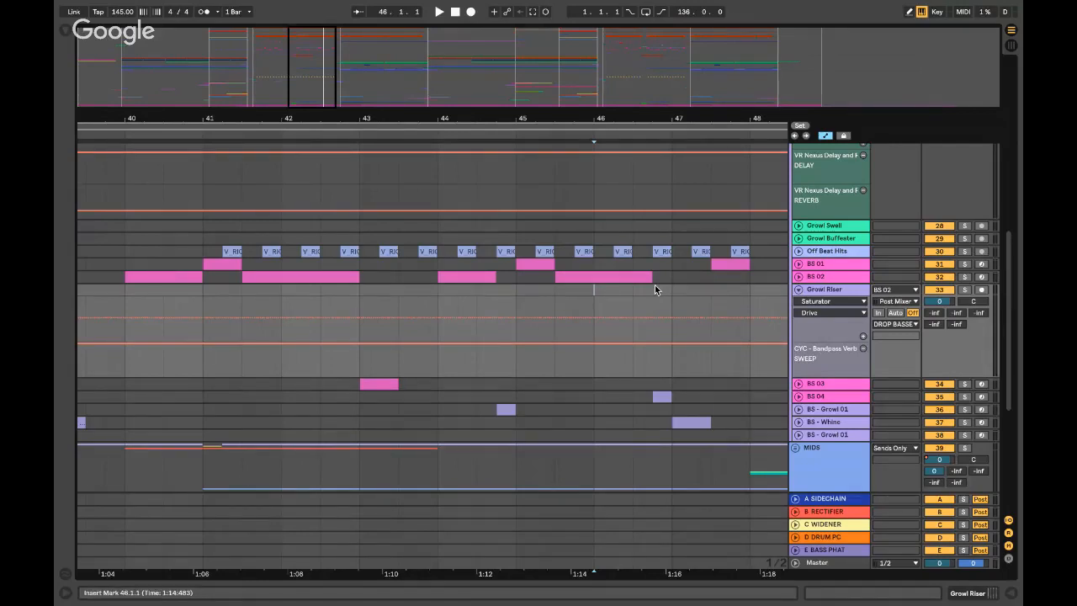
{"action": "left_click", "coordinate": [632, 300]}
- Select the BS - Whine clip and solo its track
{"action": "scroll", "coordinate": [636, 298], "scroll_direction": "down", "scroll_amount": 2}
{"action": "scroll", "coordinate": [637, 298], "scroll_direction": "right", "scroll_amount": 5}
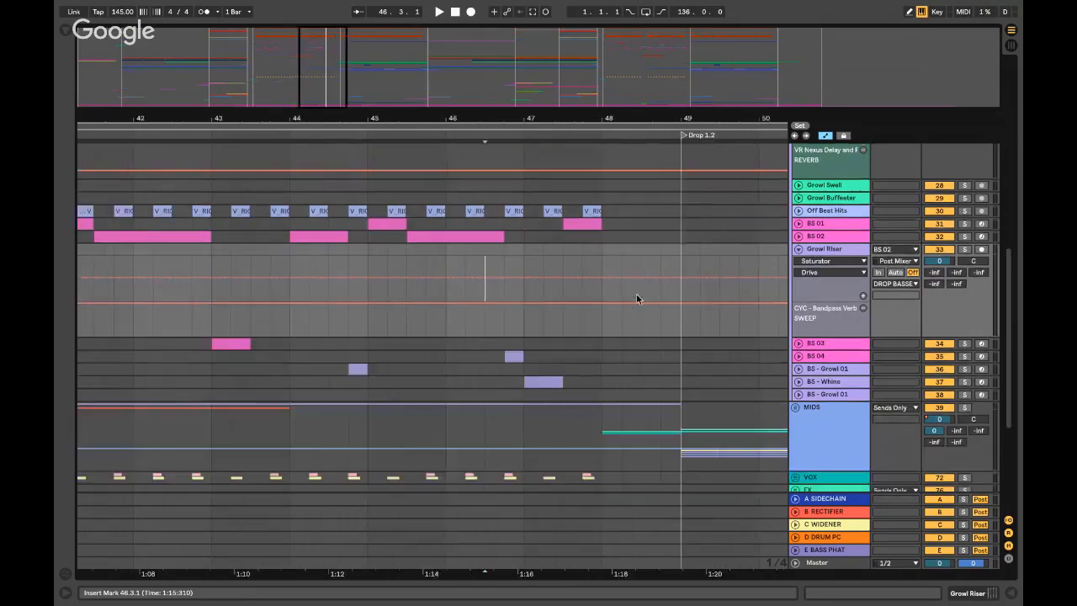
{"action": "left_click", "coordinate": [512, 381]}
{"action": "left_click", "coordinate": [964, 381]}
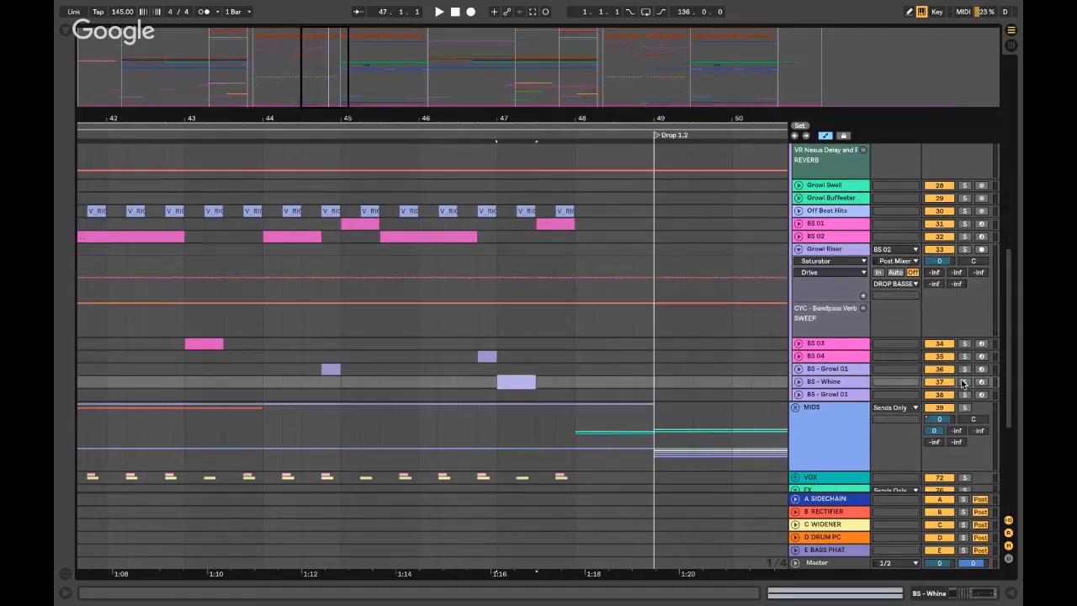
- Unfold and play the soloed BS - Whine track, then open its Serum synth editor
{"action": "left_click", "coordinate": [799, 381]}
{"action": "key", "text": "space"}
{"action": "key", "text": "space"}
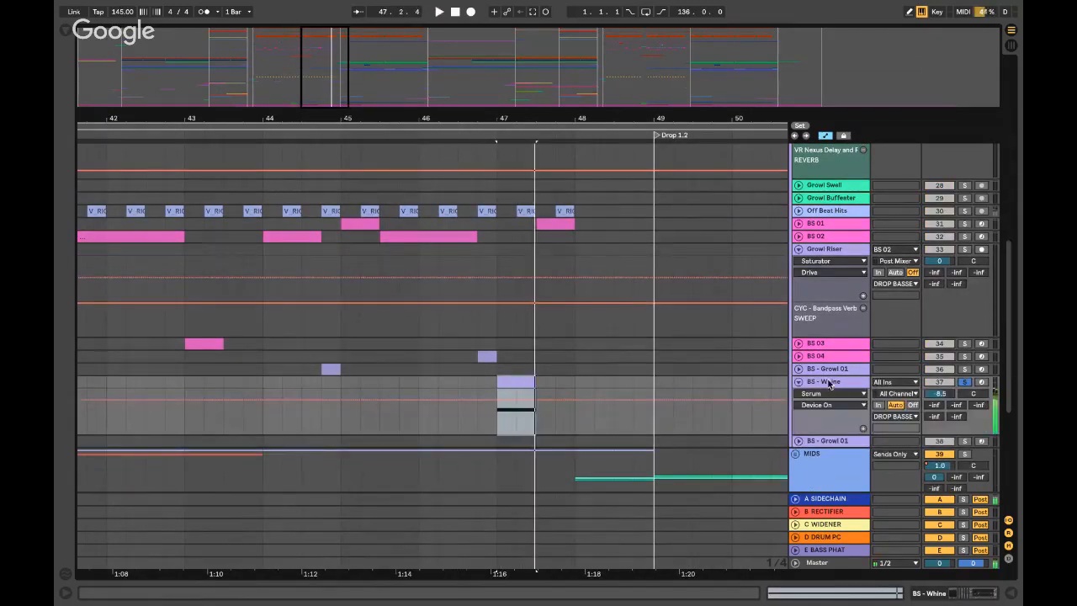
{"action": "double_click", "coordinate": [816, 383]}
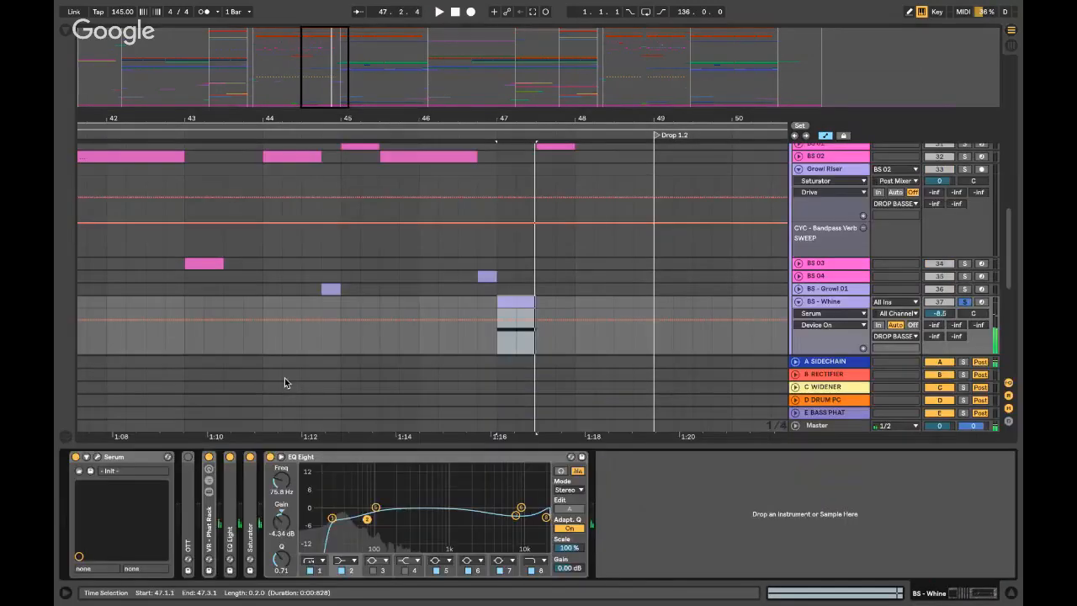
{"action": "left_click", "coordinate": [97, 457]}
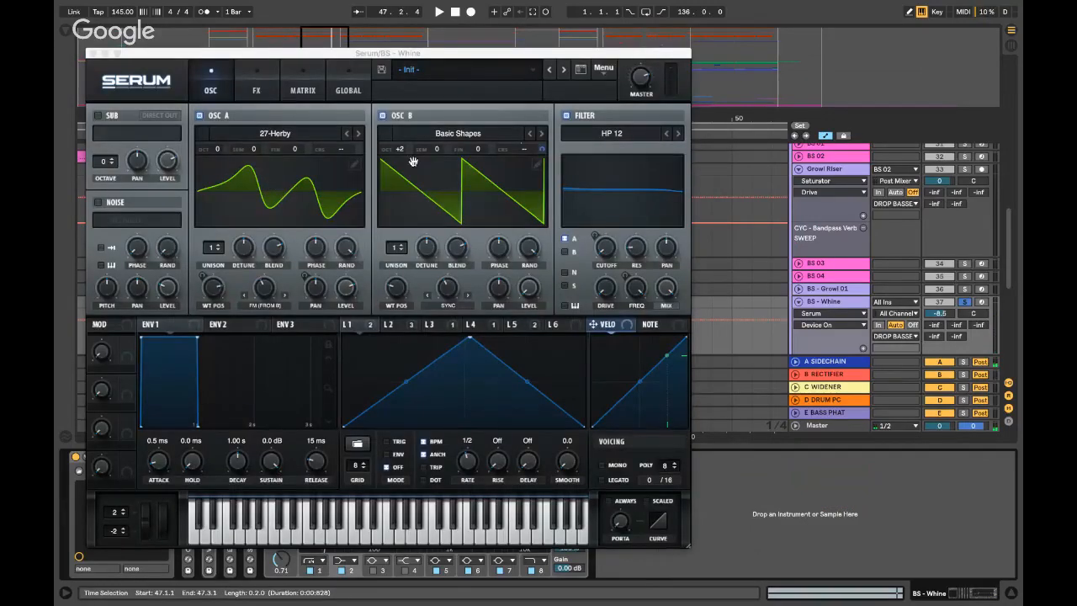
- Browse oscillator A's Cymatics wavetables and sweep its position, keeping the 27-Herby table
{"action": "left_click", "coordinate": [272, 134]}
{"action": "left_click", "coordinate": [278, 135]}
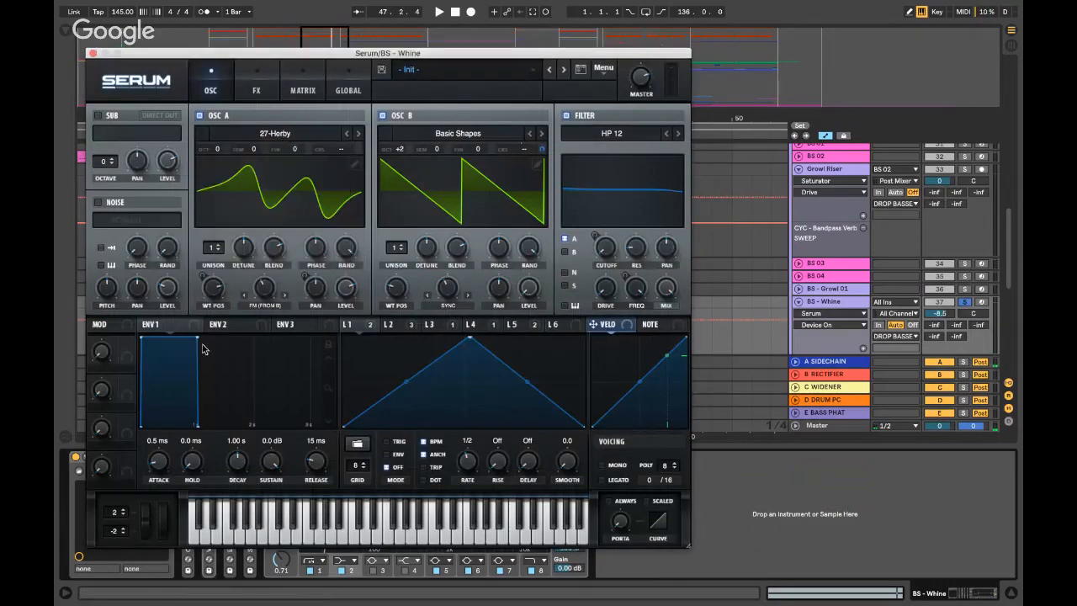
{"action": "left_click_drag", "start_coordinate": [202, 301], "coordinate": [203, 286]}
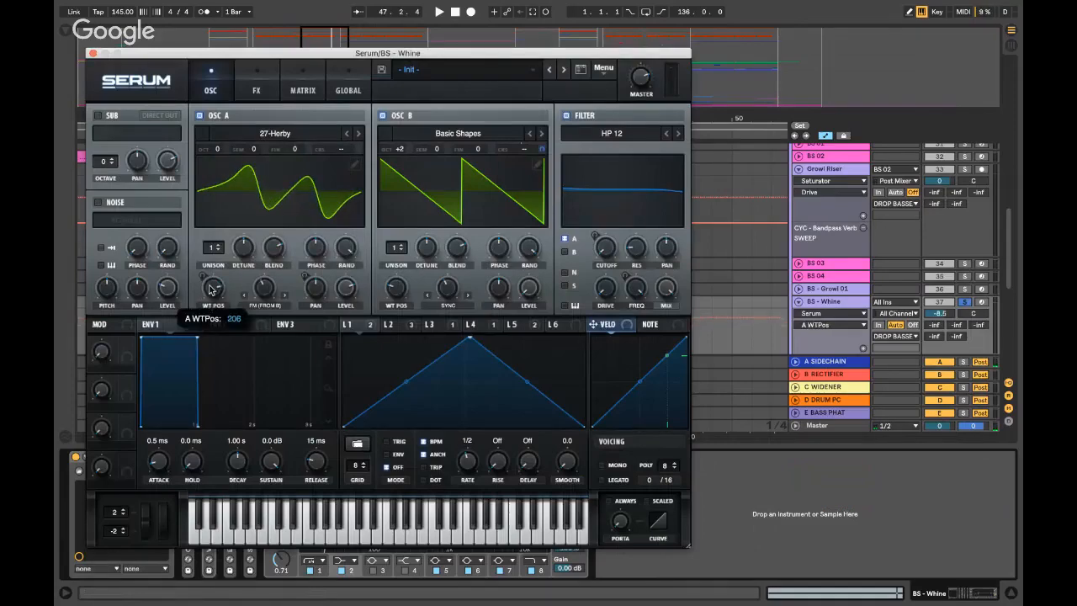
{"action": "left_click", "coordinate": [276, 135]}
{"action": "mouse_move", "coordinate": [271, 186]}
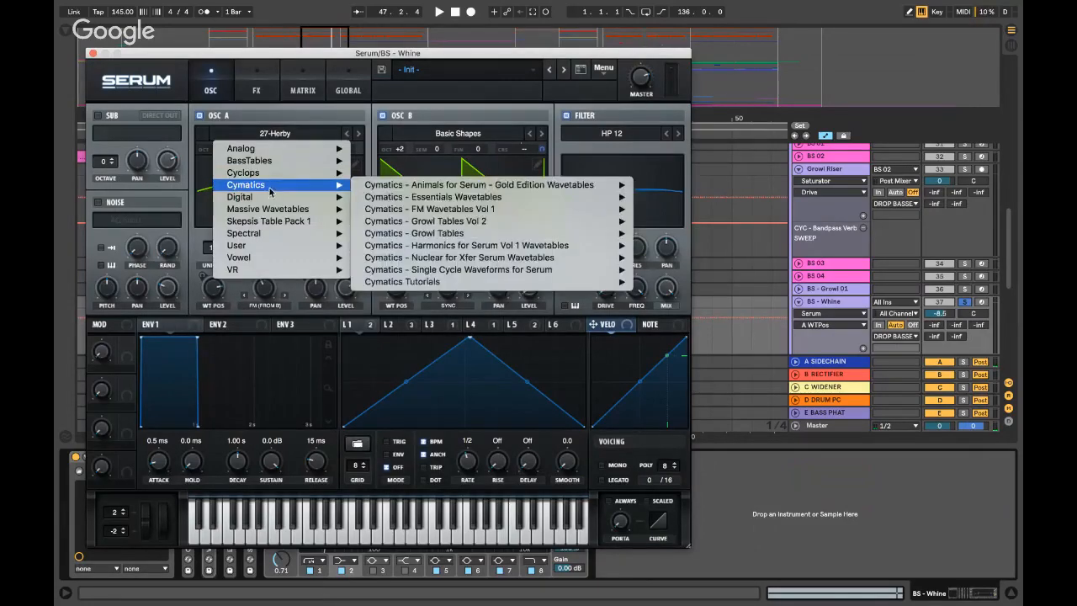
{"action": "mouse_move", "coordinate": [465, 208]}
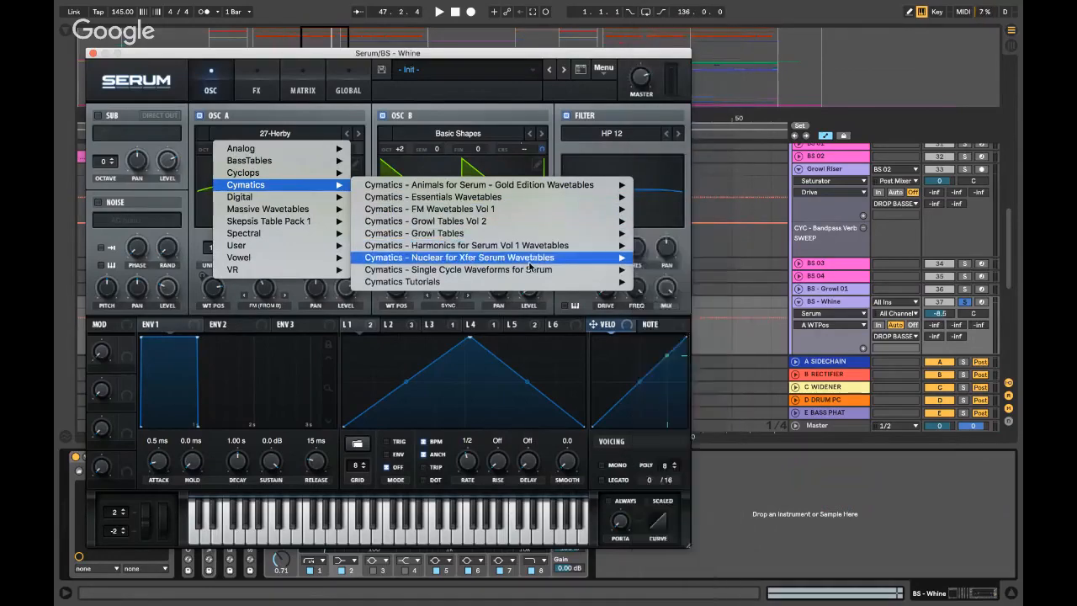
{"action": "mouse_move", "coordinate": [589, 257]}
{"action": "scroll", "coordinate": [722, 275], "scroll_direction": "down", "scroll_amount": 3}
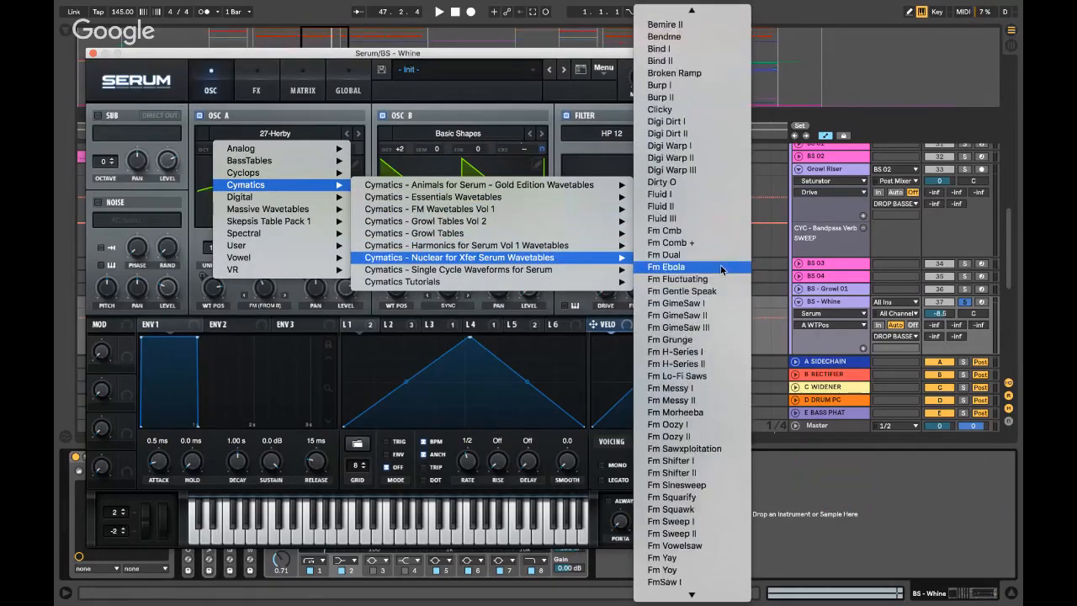
{"action": "scroll", "coordinate": [722, 269], "scroll_direction": "down", "scroll_amount": 15}
{"action": "scroll", "coordinate": [723, 269], "scroll_direction": "up", "scroll_amount": 15}
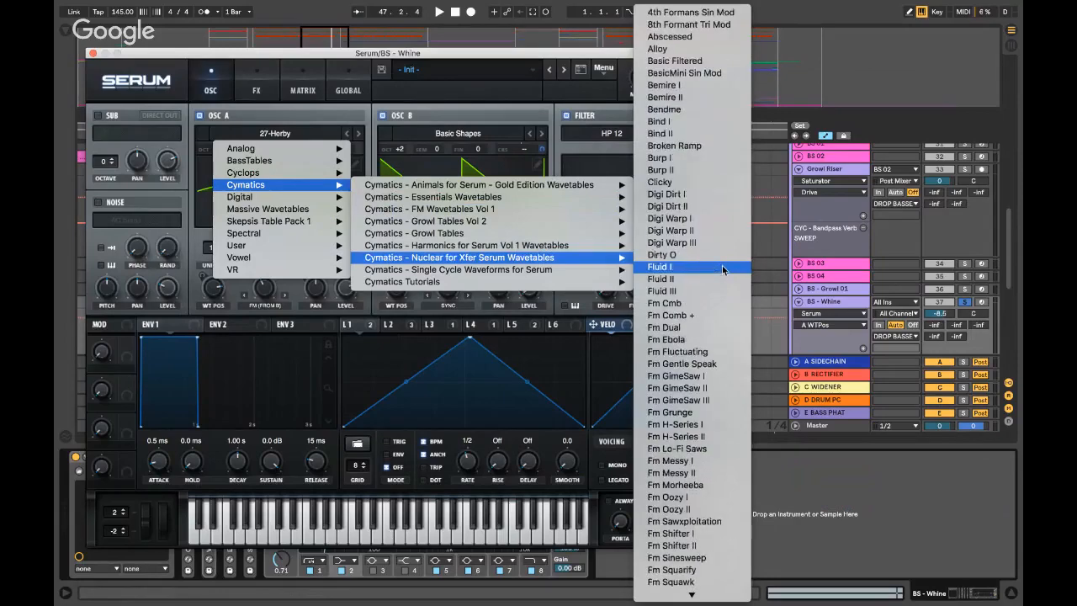
{"action": "scroll", "coordinate": [721, 268], "scroll_direction": "down", "scroll_amount": 15}
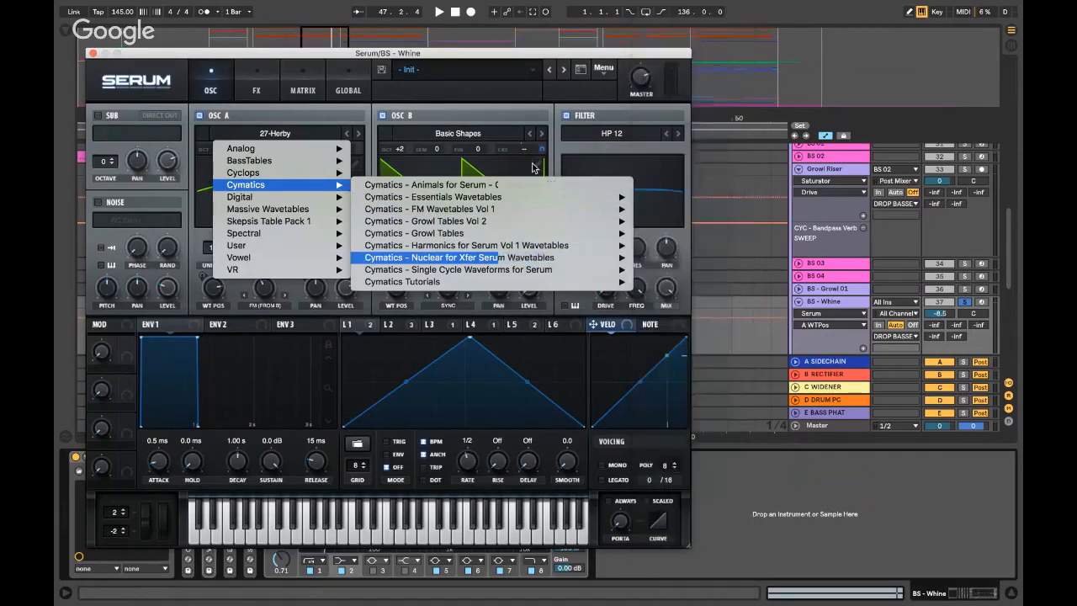
{"action": "left_click", "coordinate": [313, 124]}
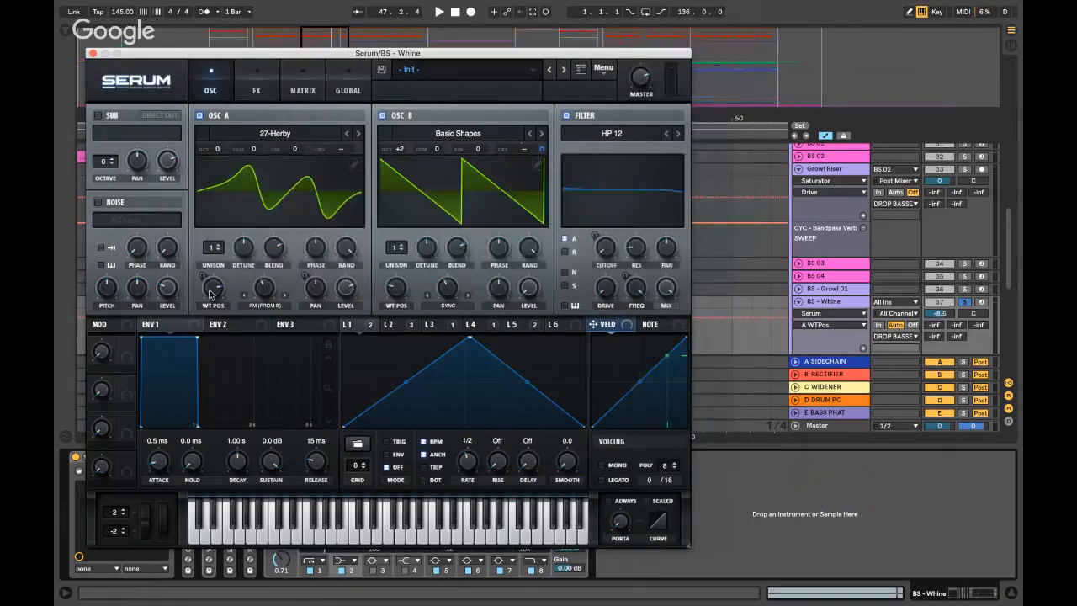
- Move oscillator A's wavetable position to about 223 and audition the whine with LFO 2 shown
{"action": "left_click_drag", "start_coordinate": [214, 291], "coordinate": [216, 296]}
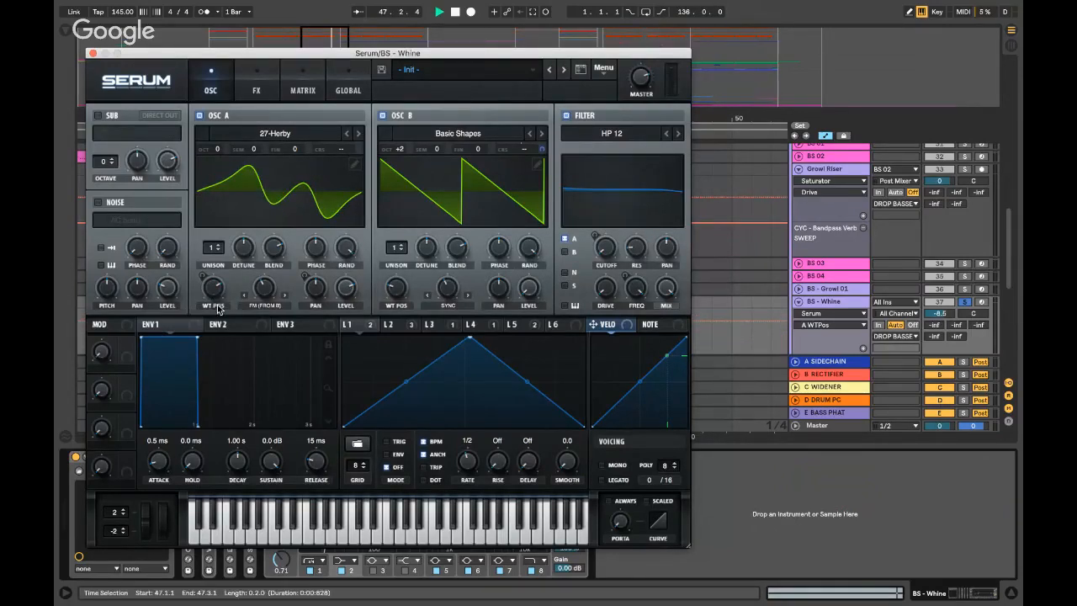
{"action": "key", "text": "space"}
{"action": "key", "text": "space"}
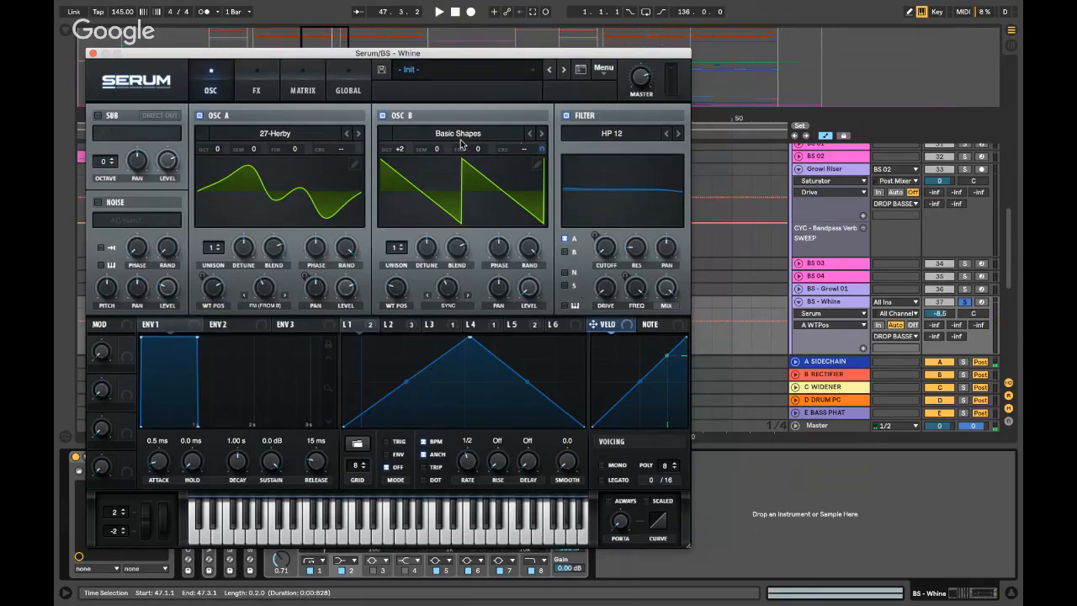
{"action": "left_click", "coordinate": [392, 325]}
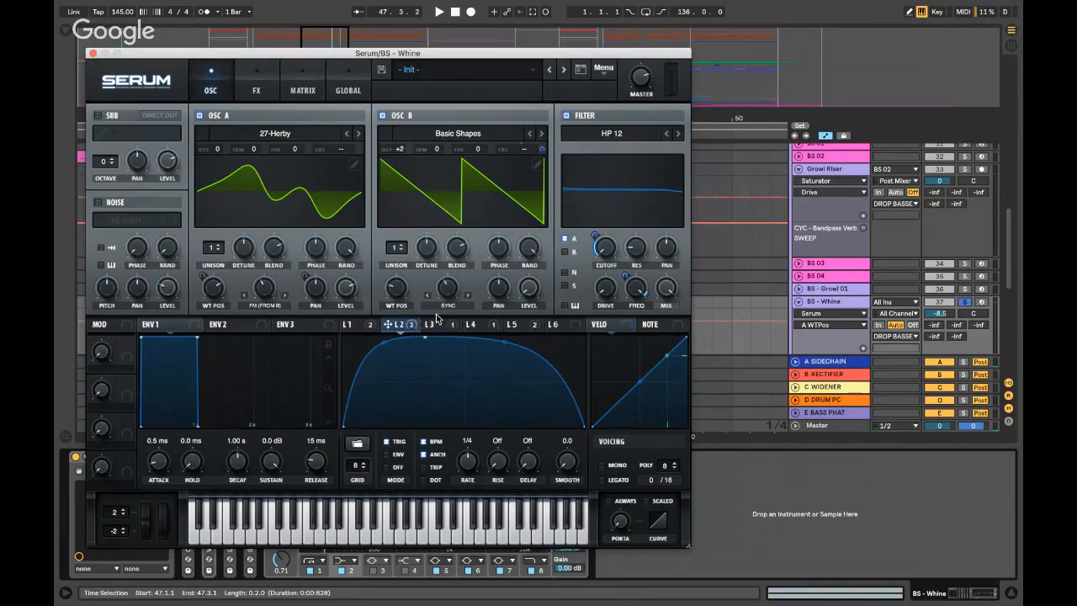
{"action": "key", "text": "space"}
{"action": "key", "text": "space"}
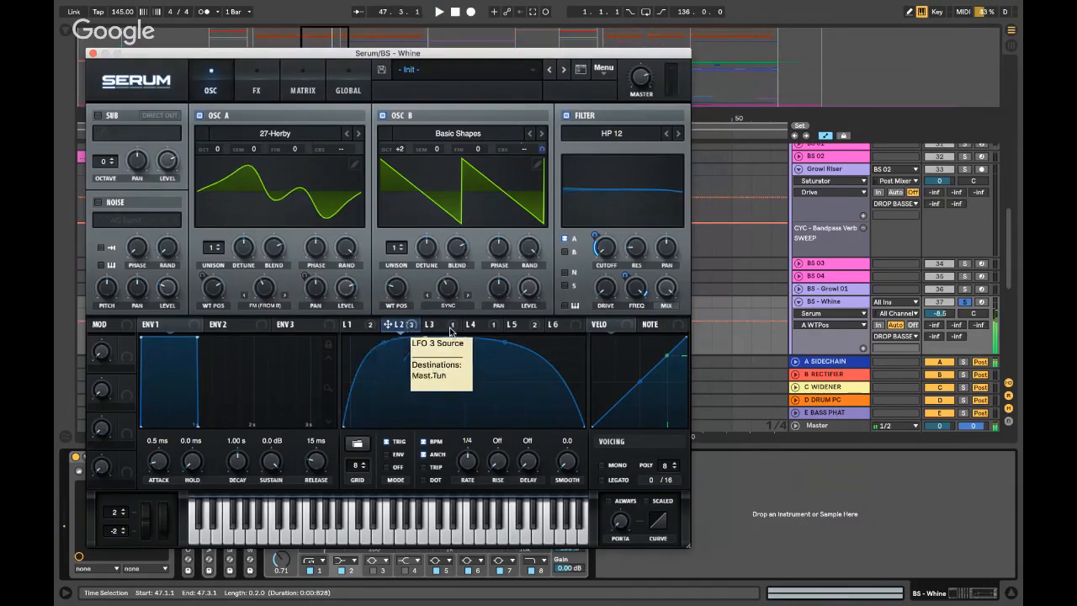
- Review the LFO 3 and LFO 4 shapes, check the effects rack, then return to oscillators
{"action": "left_click", "coordinate": [451, 327]}
{"action": "left_click", "coordinate": [387, 325]}
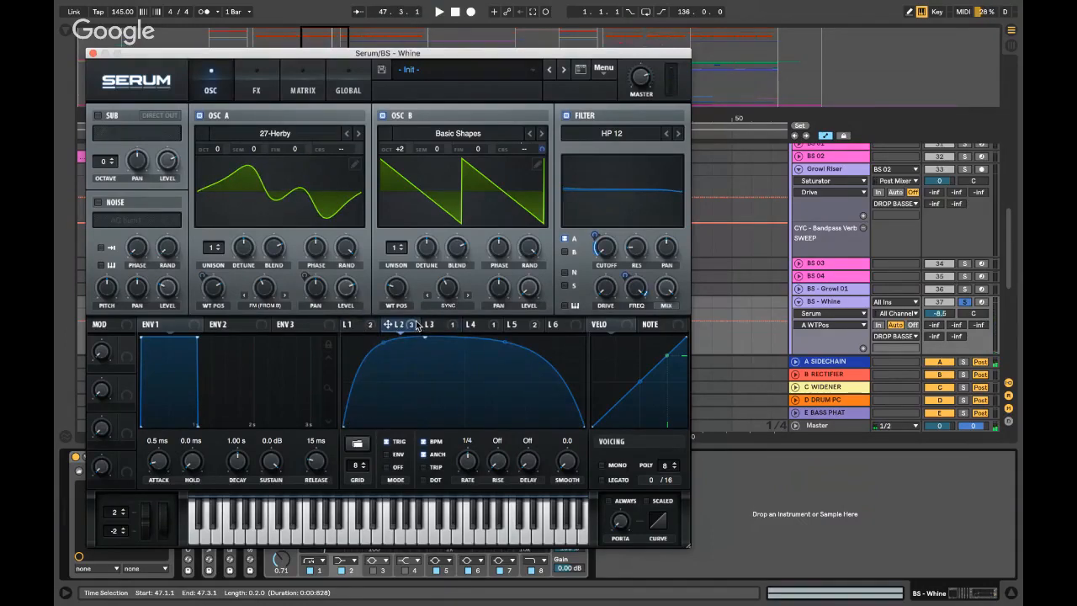
{"action": "left_click", "coordinate": [439, 327]}
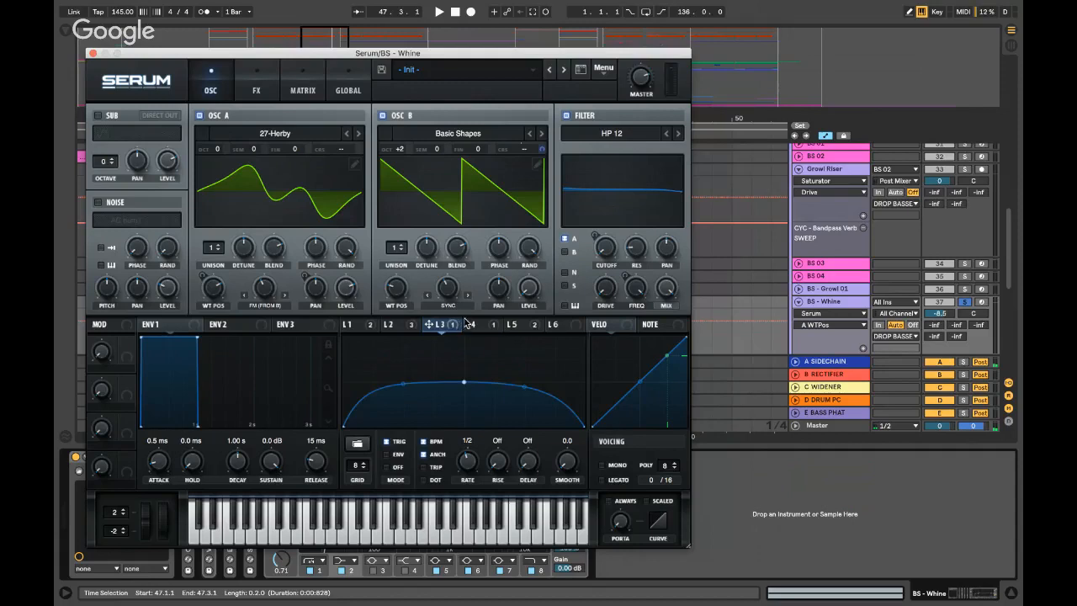
{"action": "left_click", "coordinate": [472, 324]}
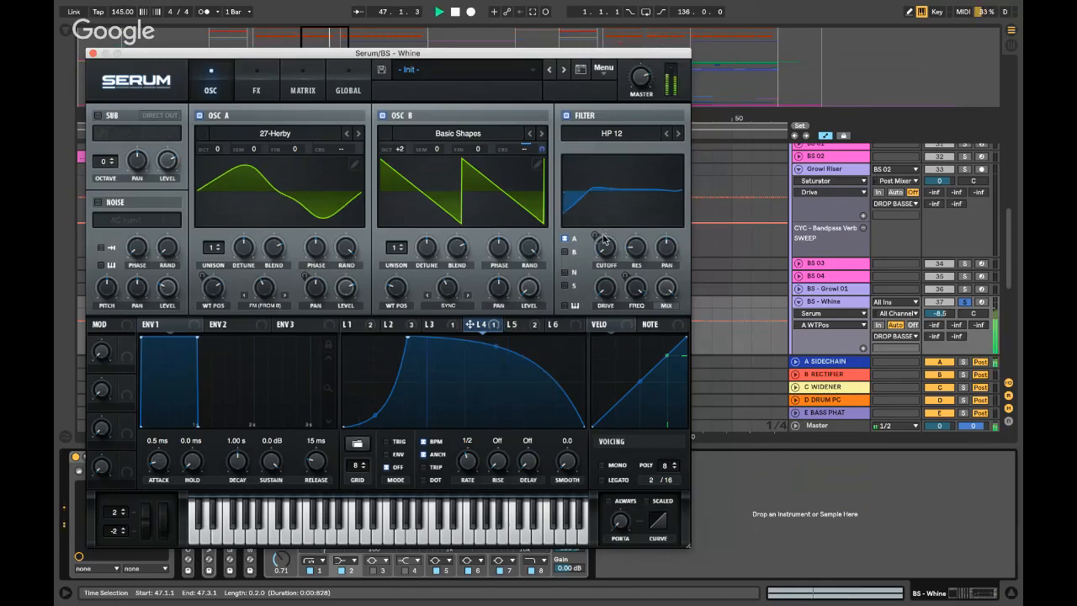
{"action": "left_click", "coordinate": [256, 84]}
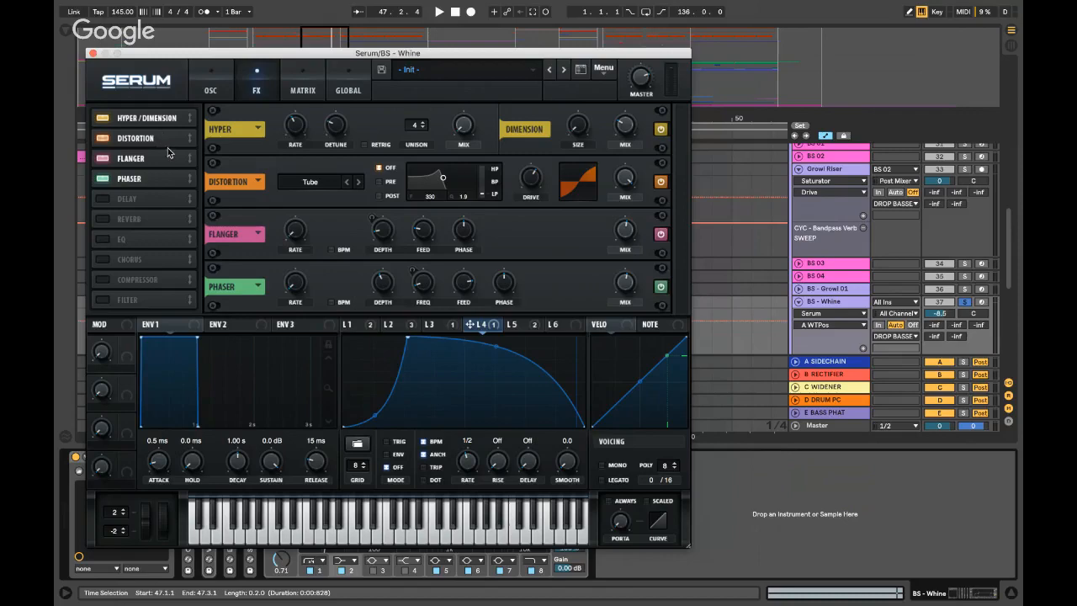
{"action": "left_click", "coordinate": [221, 87]}
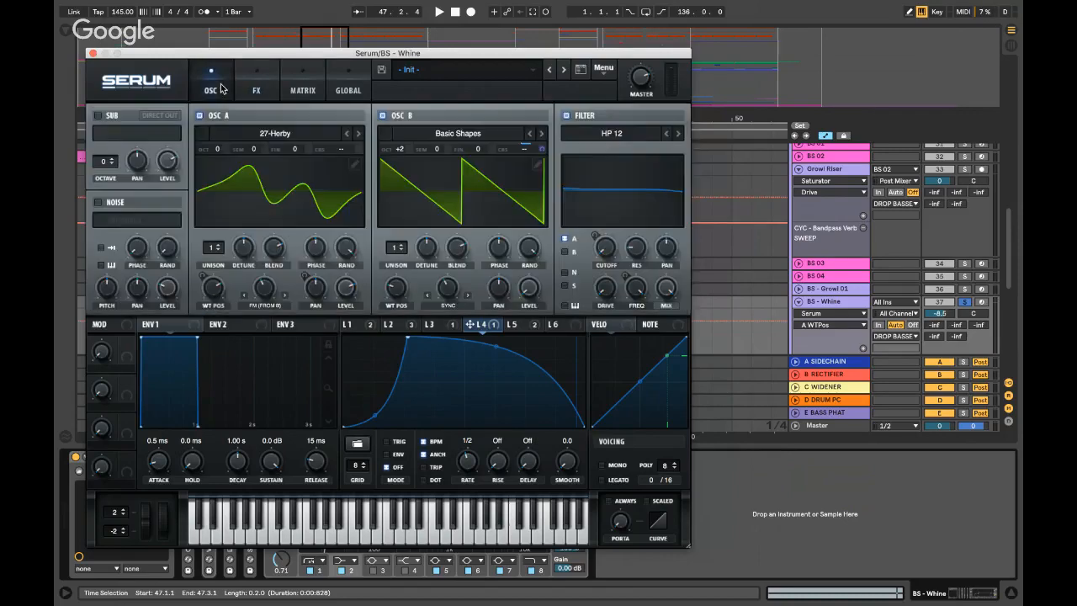
- Close Serum and inspect BS - Whine's EQ Eight, VR - Phat Rack and Saturator devices
{"action": "left_click", "coordinate": [93, 53]}
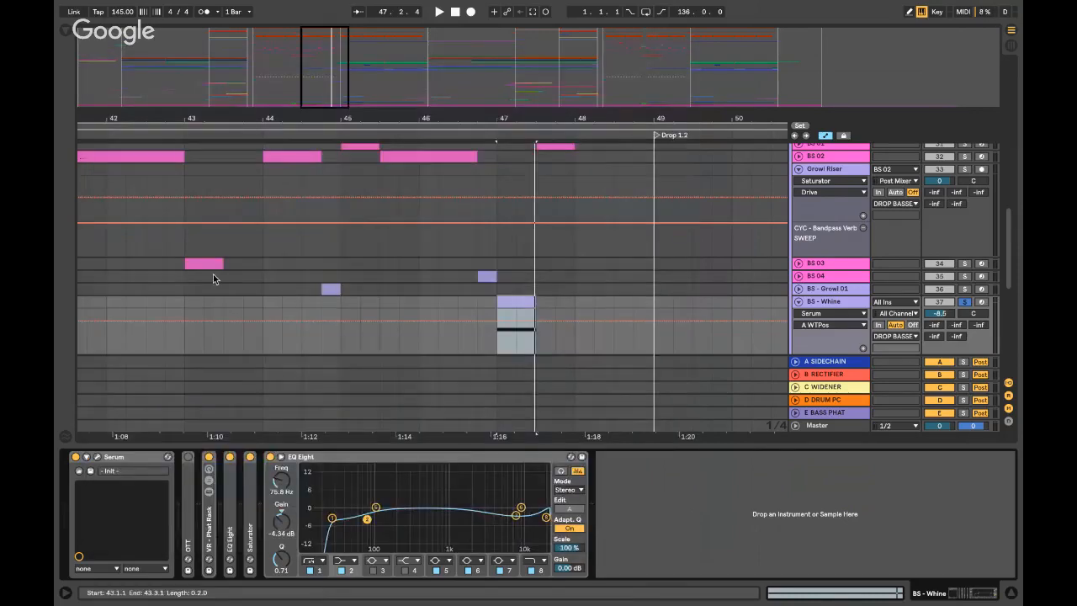
{"action": "double_click", "coordinate": [343, 455]}
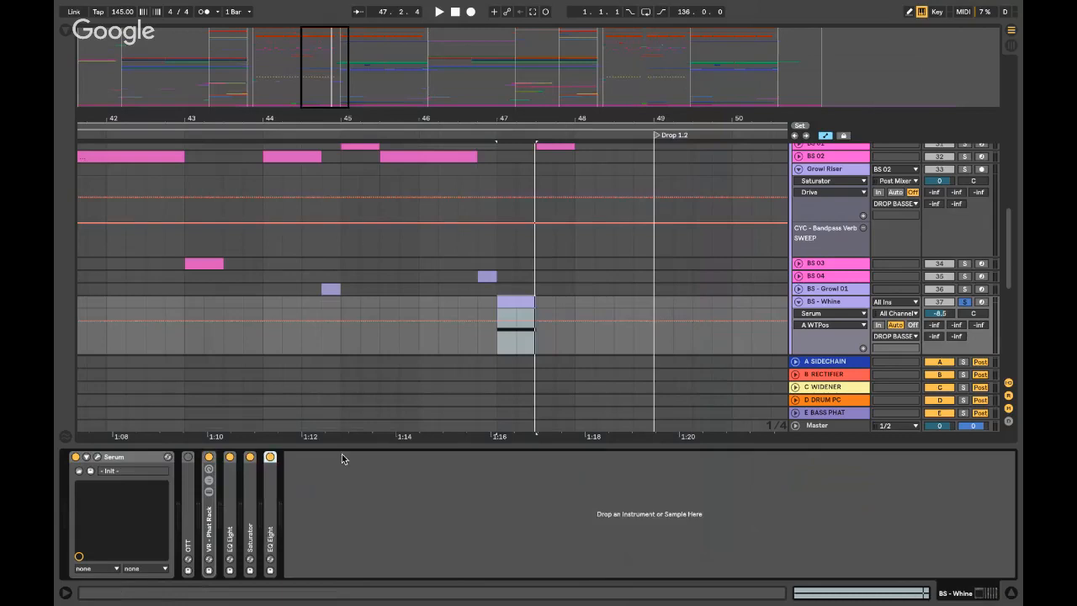
{"action": "double_click", "coordinate": [214, 526]}
{"action": "double_click", "coordinate": [267, 460]}
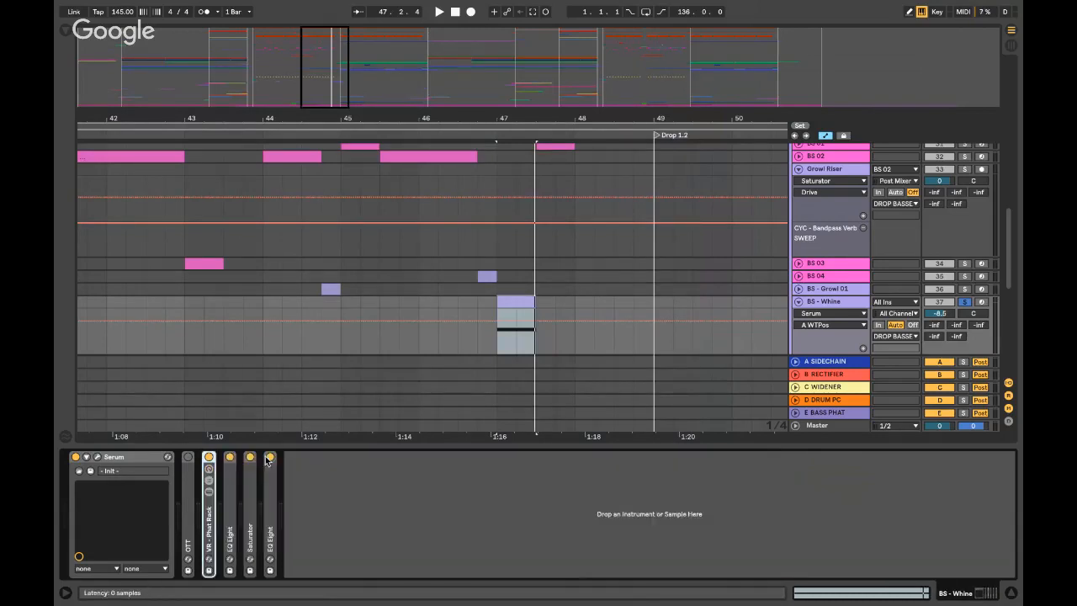
{"action": "double_click", "coordinate": [230, 513]}
{"action": "double_click", "coordinate": [238, 517]}
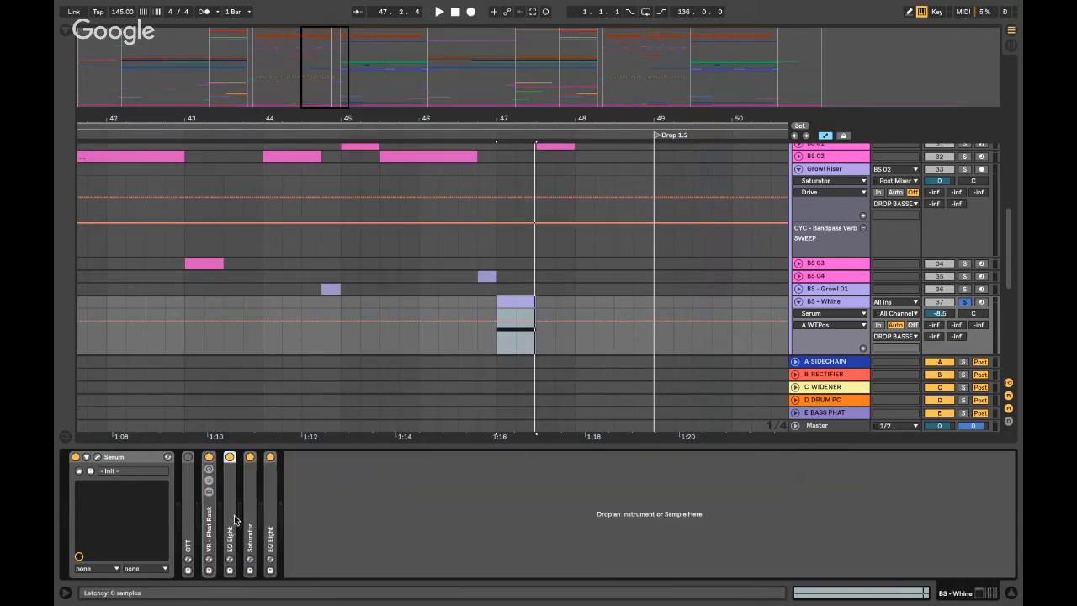
{"action": "double_click", "coordinate": [247, 511]}
{"action": "double_click", "coordinate": [296, 455]}
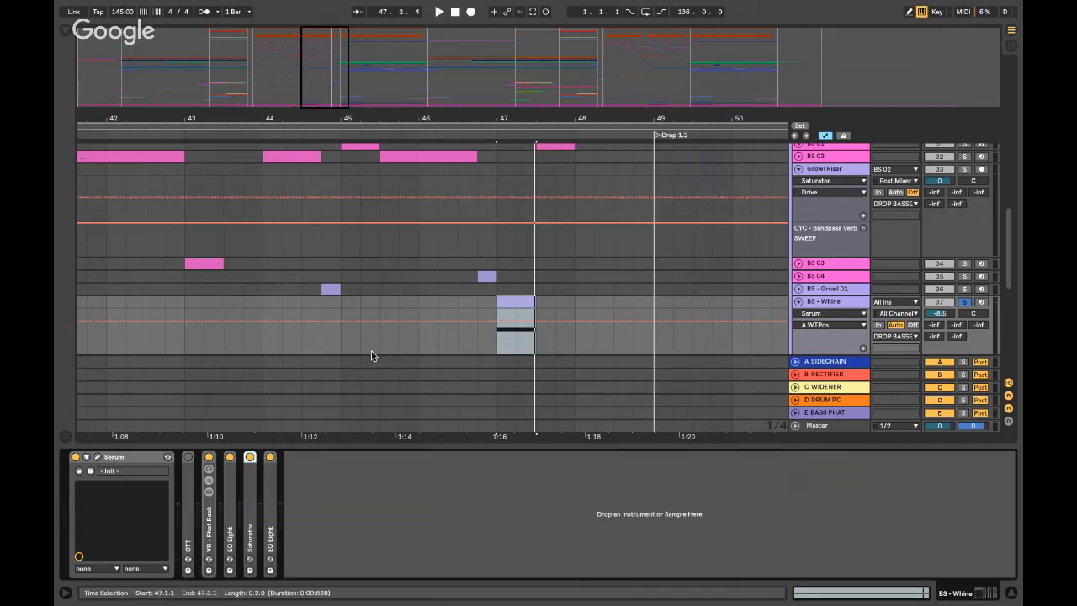
{"action": "key", "text": "ctrl+alt+l"}
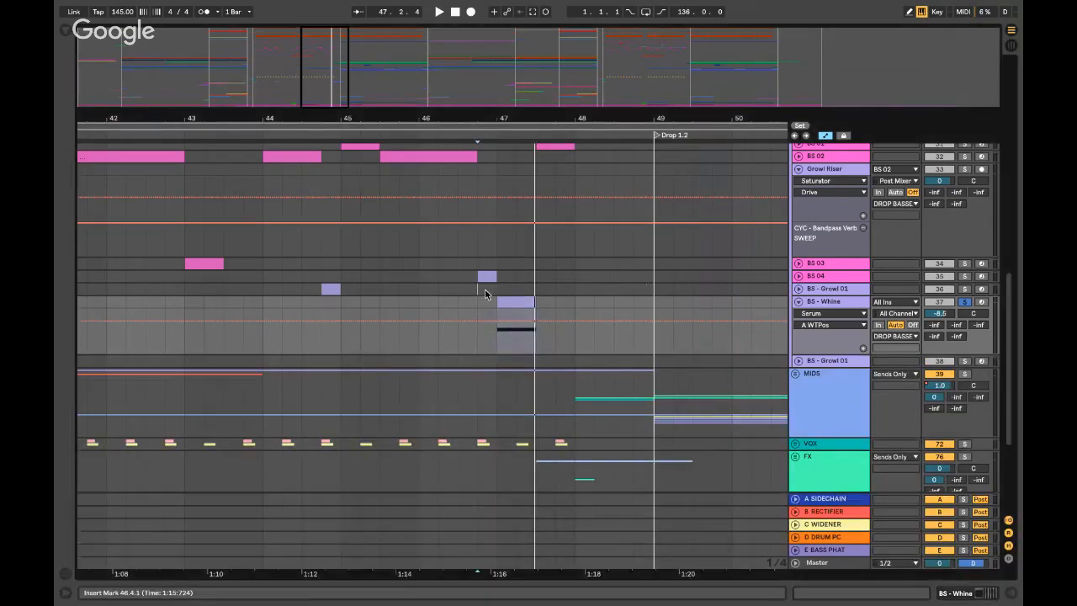
- Play from bar 46.4, fold BS - Whine, and unfold BS 01 with the marker at bar 47.3
{"action": "left_click", "coordinate": [477, 300]}
{"action": "key", "text": "space"}
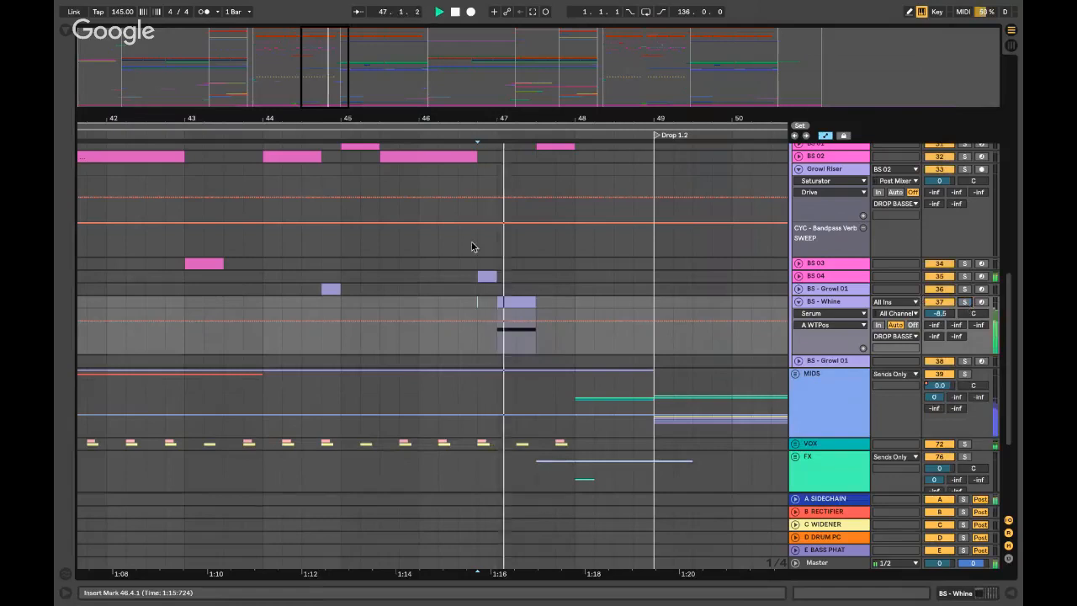
{"action": "left_click", "coordinate": [798, 301]}
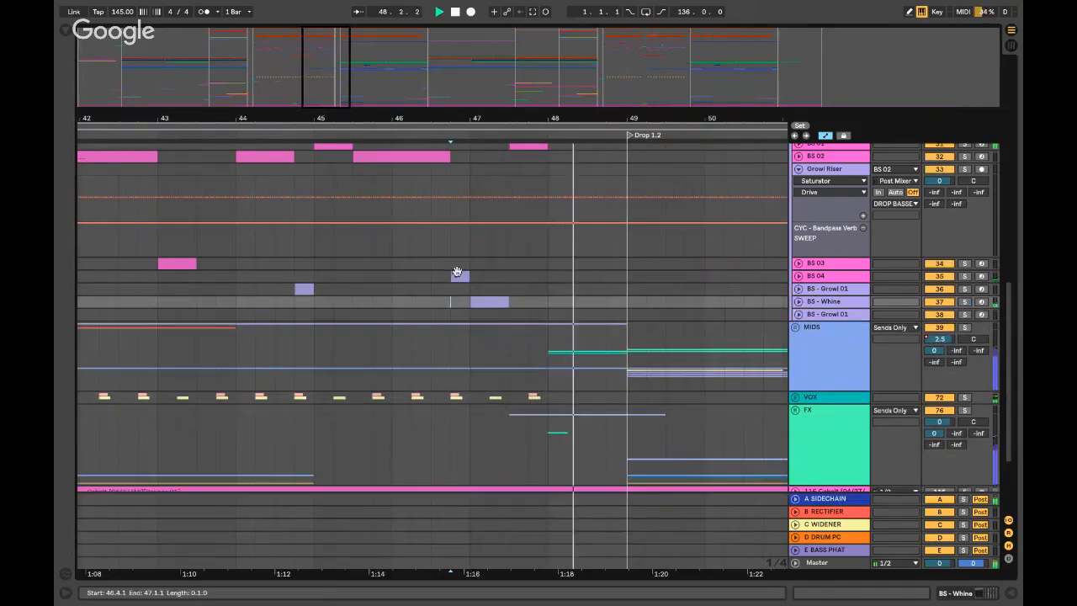
{"action": "key", "text": "space"}
{"action": "scroll", "coordinate": [504, 252], "scroll_direction": "up", "scroll_amount": 5}
{"action": "left_click", "coordinate": [507, 279]}
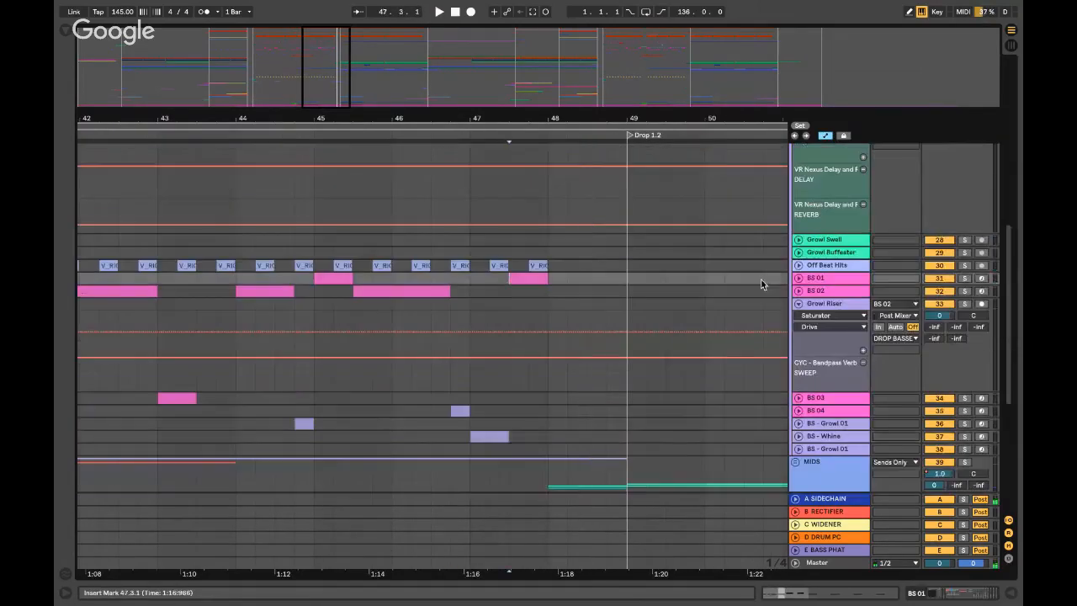
{"action": "left_click", "coordinate": [798, 277]}
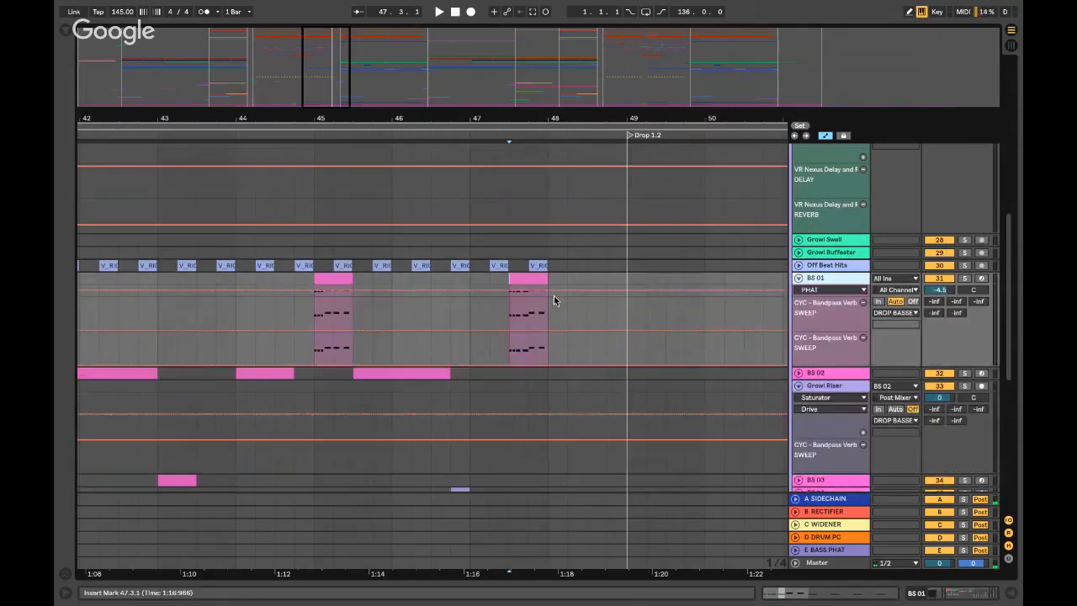
{"action": "left_click", "coordinate": [504, 304]}
{"action": "key", "text": "minus"}
{"action": "key", "text": "minus"}
{"action": "key", "text": "plus"}
{"action": "key", "text": "plus"}
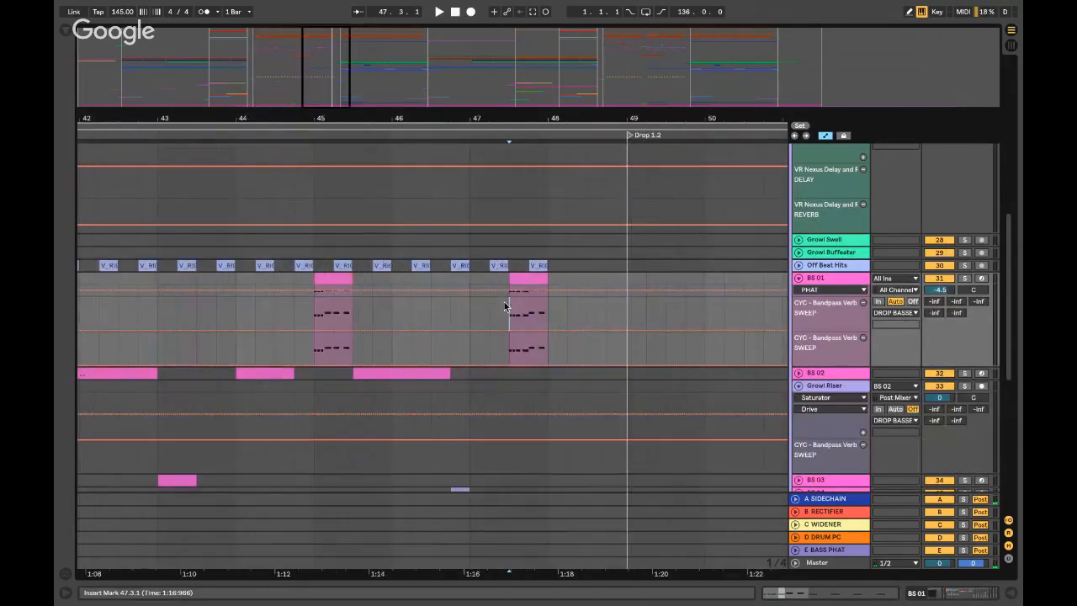
- Solo BS 01 to view its device chain, then unsolo it and open the DROP BASSES chain
{"action": "left_click", "coordinate": [964, 278]}
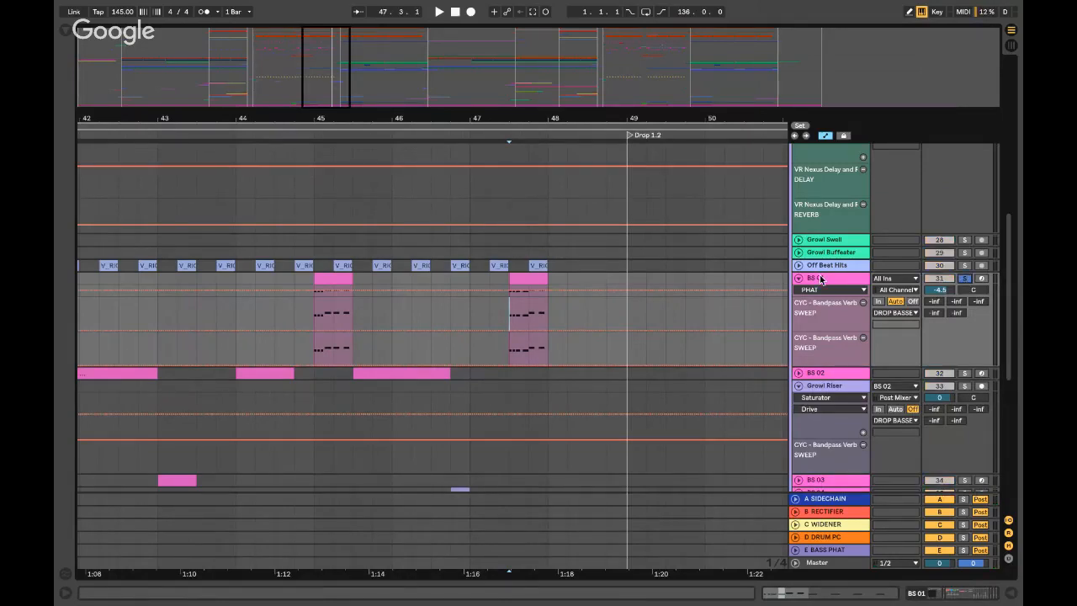
{"action": "double_click", "coordinate": [821, 279]}
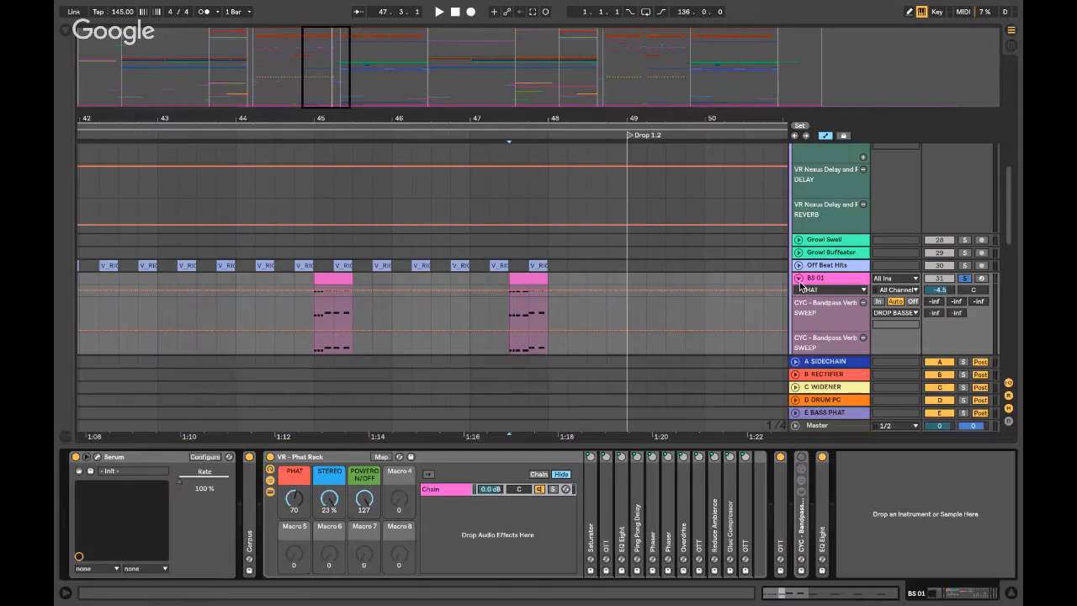
{"action": "key", "text": "ctrl+alt+l"}
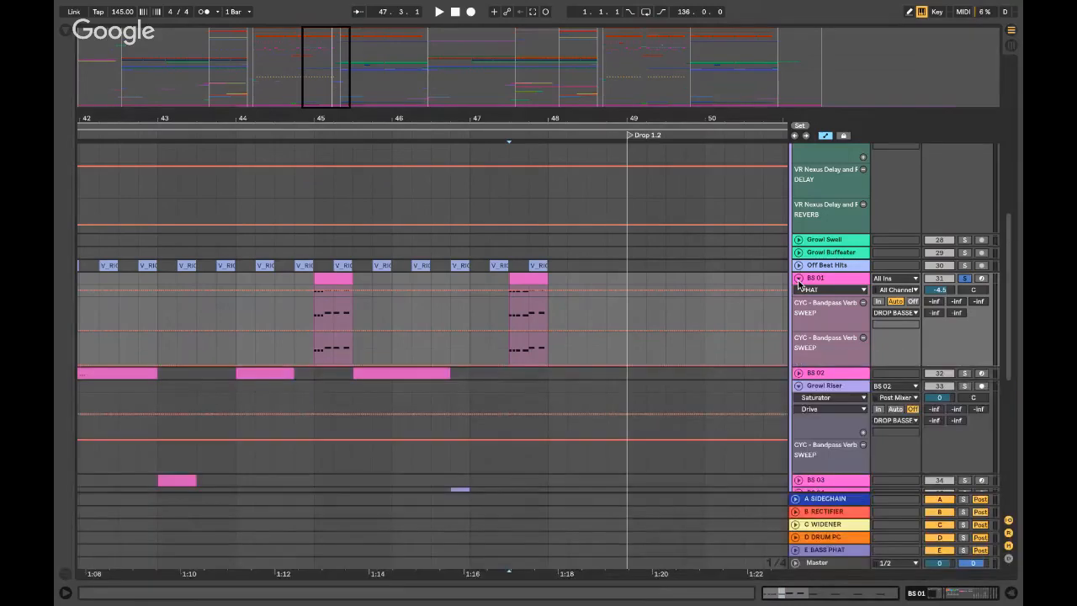
{"action": "left_click", "coordinate": [964, 279]}
{"action": "scroll", "coordinate": [964, 285], "scroll_direction": "up", "scroll_amount": 15}
{"action": "double_click", "coordinate": [842, 331]}
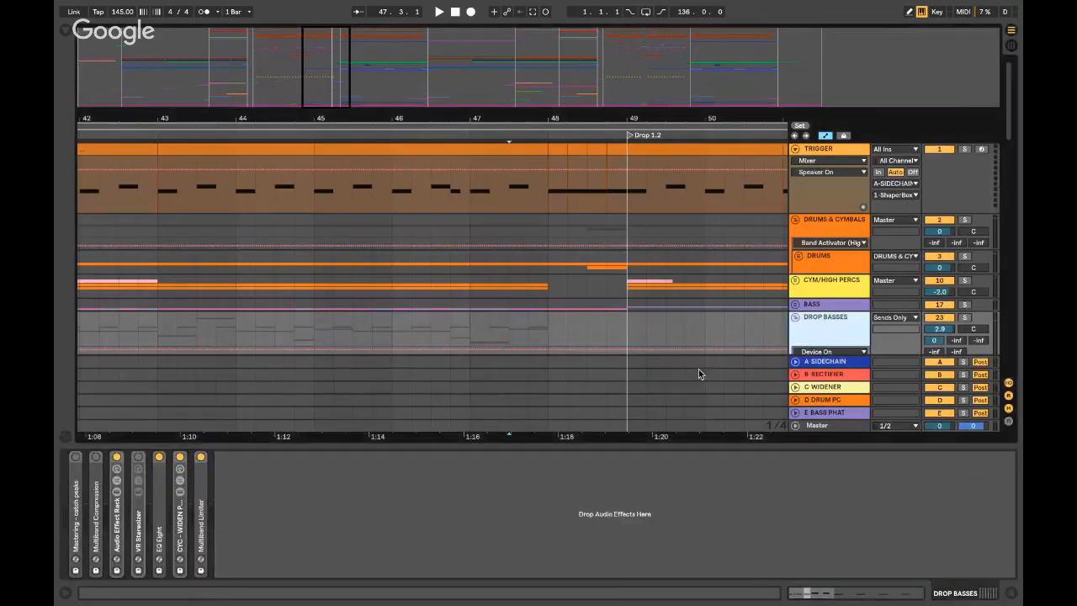
- Play around bar 47, move the start position to bar 47.2 and hide the device panel
{"action": "key", "text": "space"}
{"action": "scroll", "coordinate": [639, 269], "scroll_direction": "down", "scroll_amount": 5}
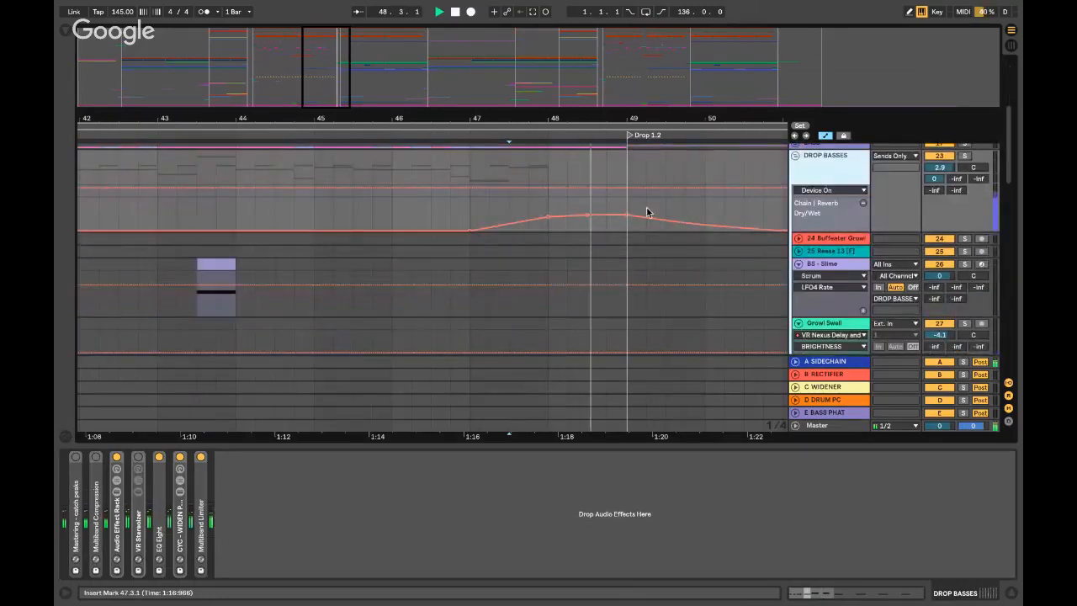
{"action": "left_click", "coordinate": [469, 206]}
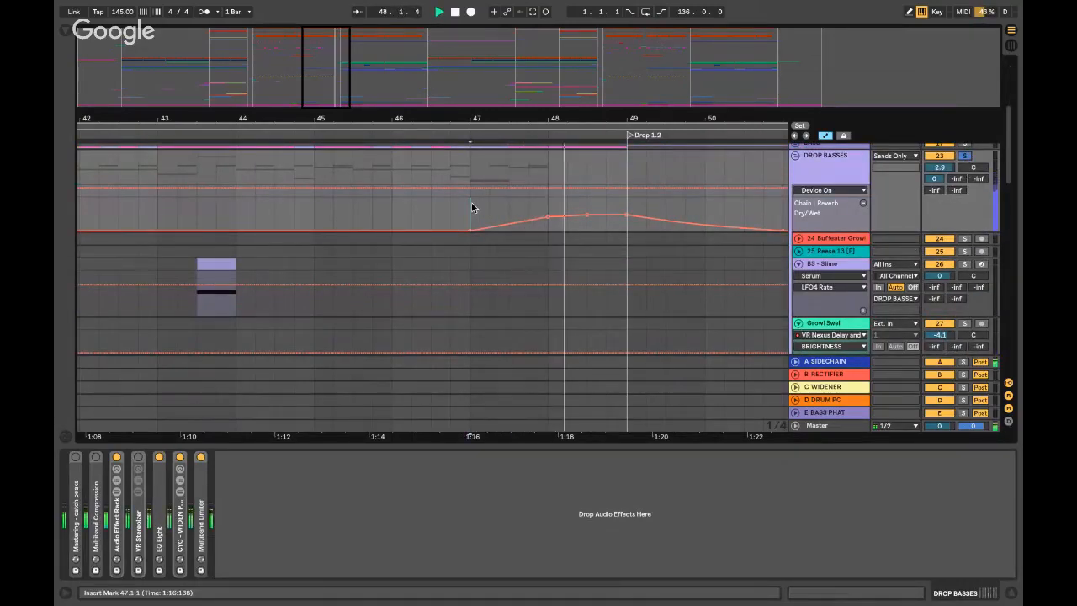
{"action": "key", "text": "space"}
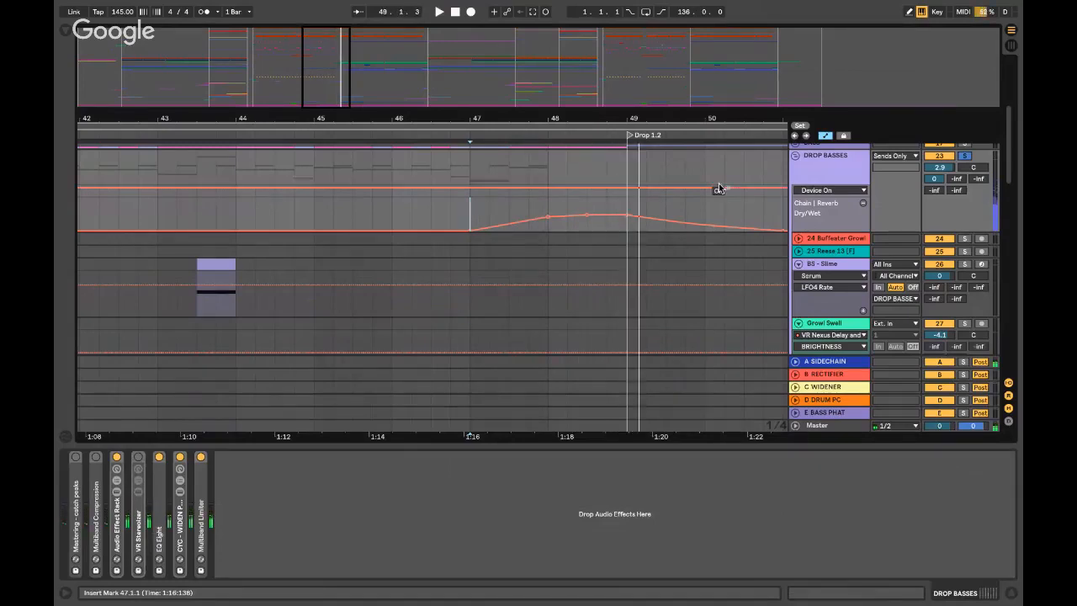
{"action": "left_click", "coordinate": [490, 205]}
{"action": "key", "text": "minus"}
{"action": "key", "text": "minus"}
{"action": "key", "text": "super+alt+l"}
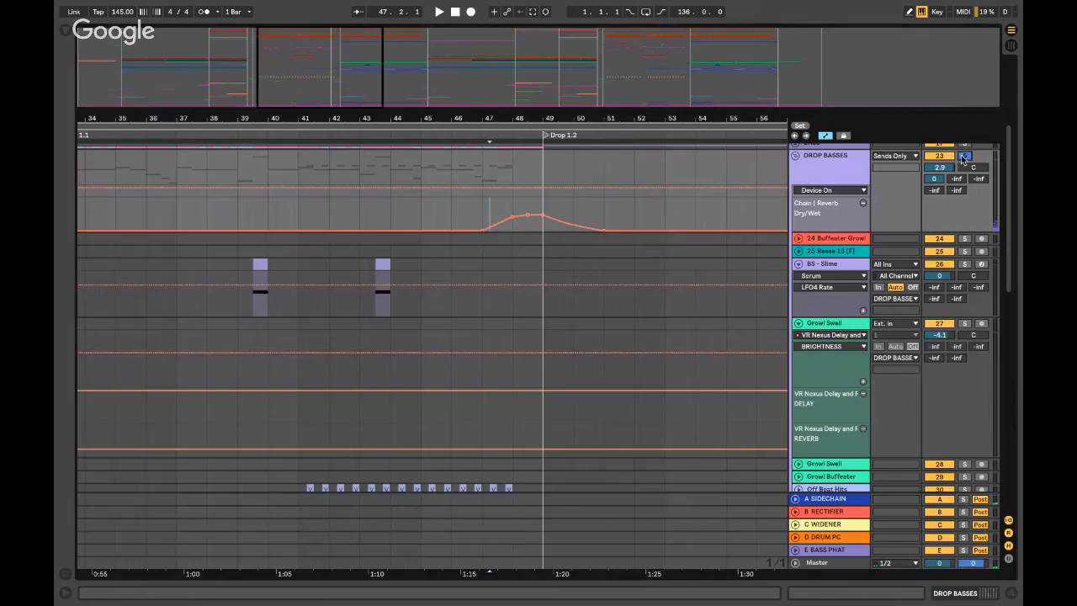
{"action": "scroll", "coordinate": [503, 241], "scroll_direction": "up", "scroll_amount": 4}
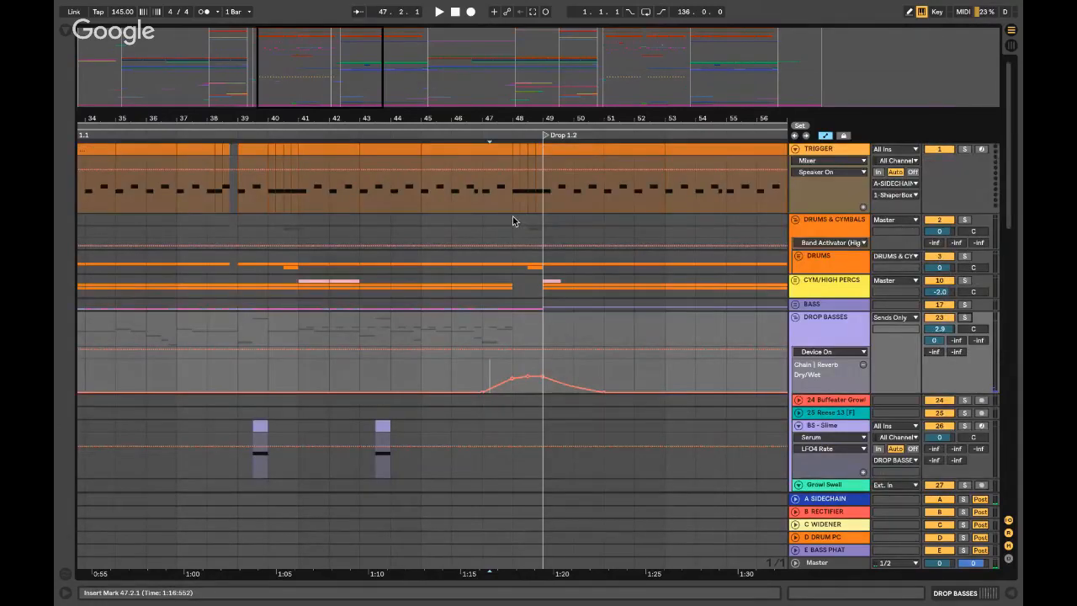
- Play from bar 49, fold DRUMS & CYMBALS and DROP BASSES, then solo and unfold MIDS
{"action": "left_click", "coordinate": [542, 230]}
{"action": "key", "text": "space"}
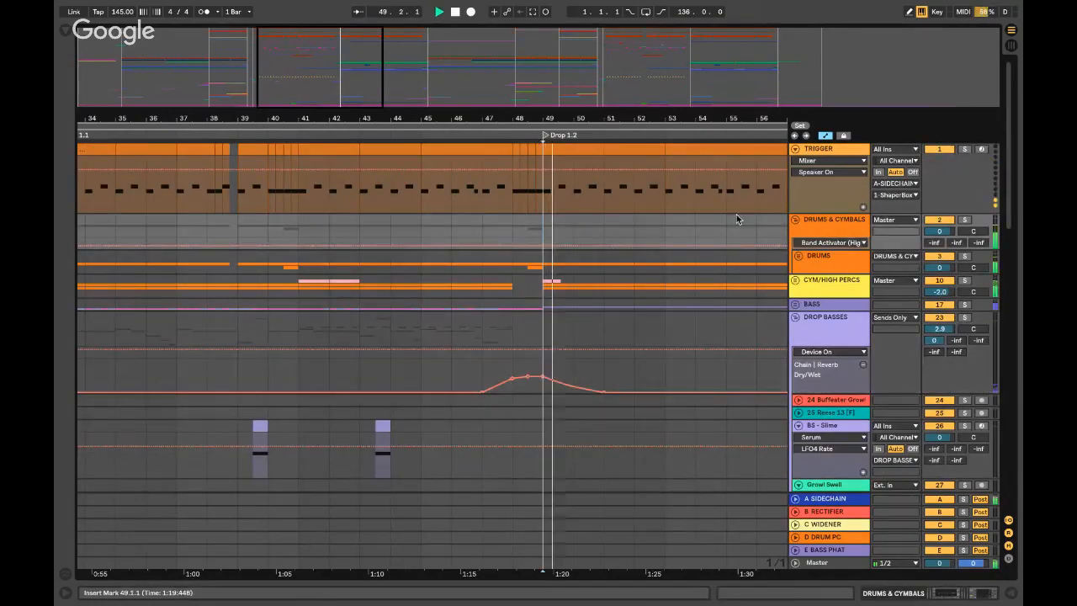
{"action": "left_click", "coordinate": [794, 220]}
{"action": "left_click", "coordinate": [794, 280]}
{"action": "scroll", "coordinate": [761, 278], "scroll_direction": "right", "scroll_amount": 2}
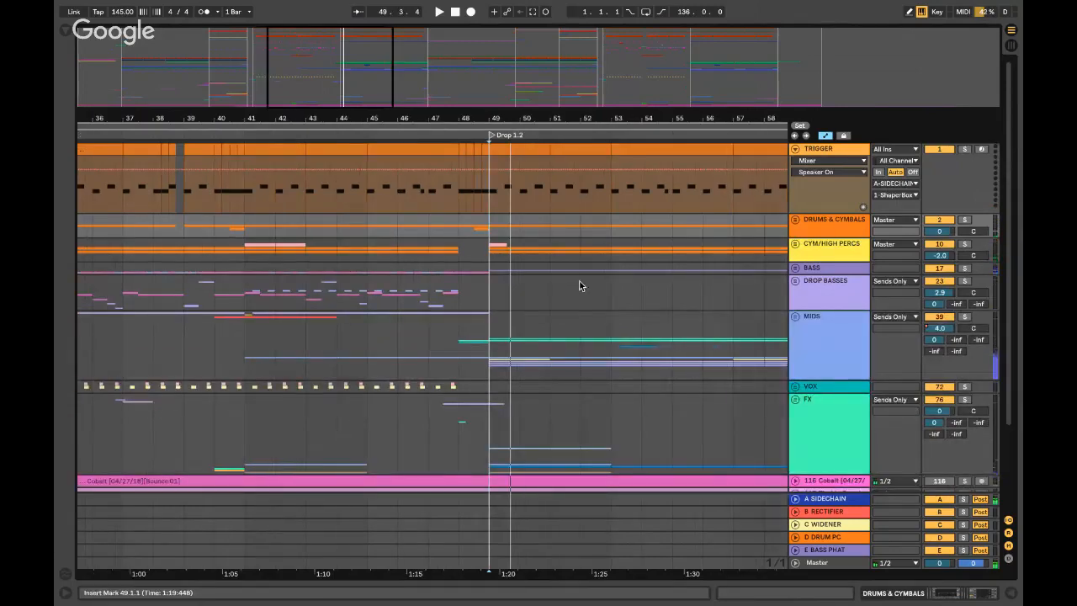
{"action": "scroll", "coordinate": [572, 282], "scroll_direction": "down", "scroll_amount": 3}
{"action": "left_click", "coordinate": [494, 282]}
{"action": "left_click", "coordinate": [964, 250]}
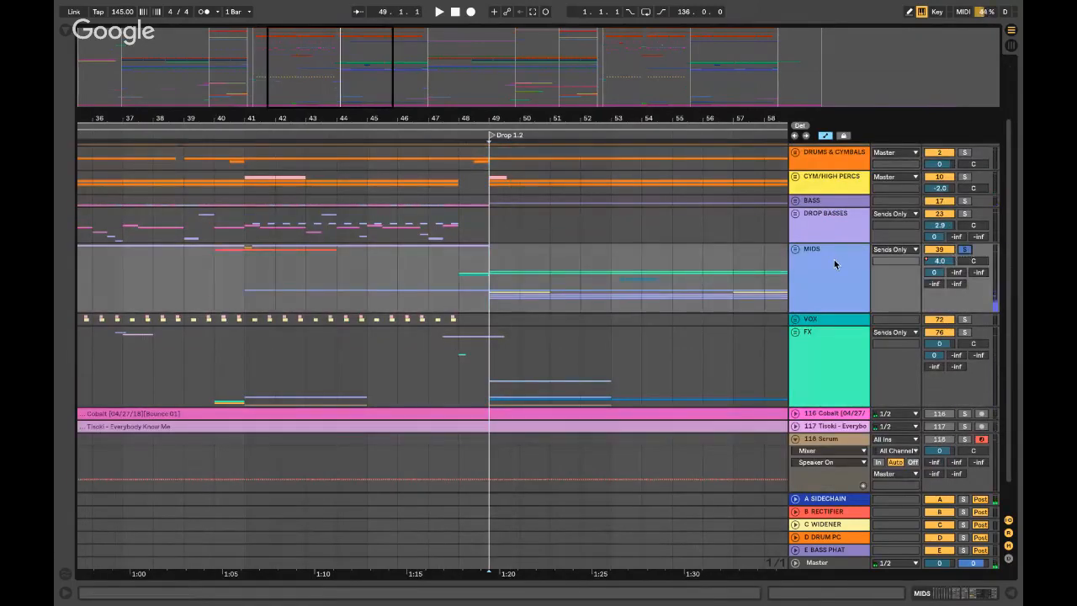
{"action": "left_click", "coordinate": [797, 249]}
- Solo the second Melody Pluck track instead of the first, unfold it and open its device chain
{"action": "scroll", "coordinate": [824, 266], "scroll_direction": "down", "scroll_amount": 5}
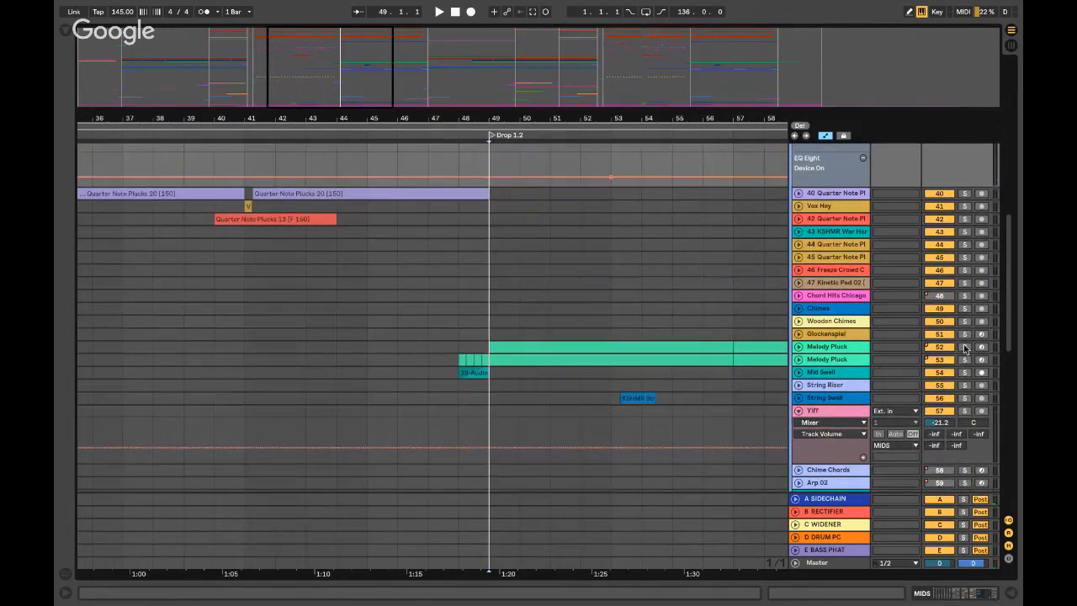
{"action": "left_click", "coordinate": [964, 347]}
{"action": "key", "text": "space"}
{"action": "key", "text": "space"}
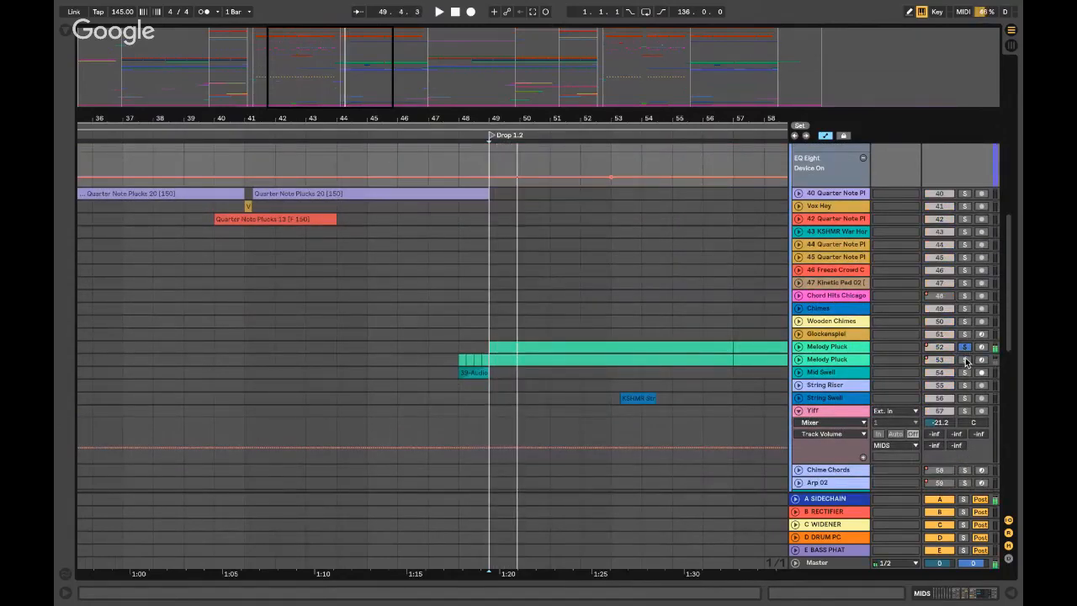
{"action": "left_click", "coordinate": [964, 360]}
{"action": "left_click", "coordinate": [798, 359]}
{"action": "key", "text": "space"}
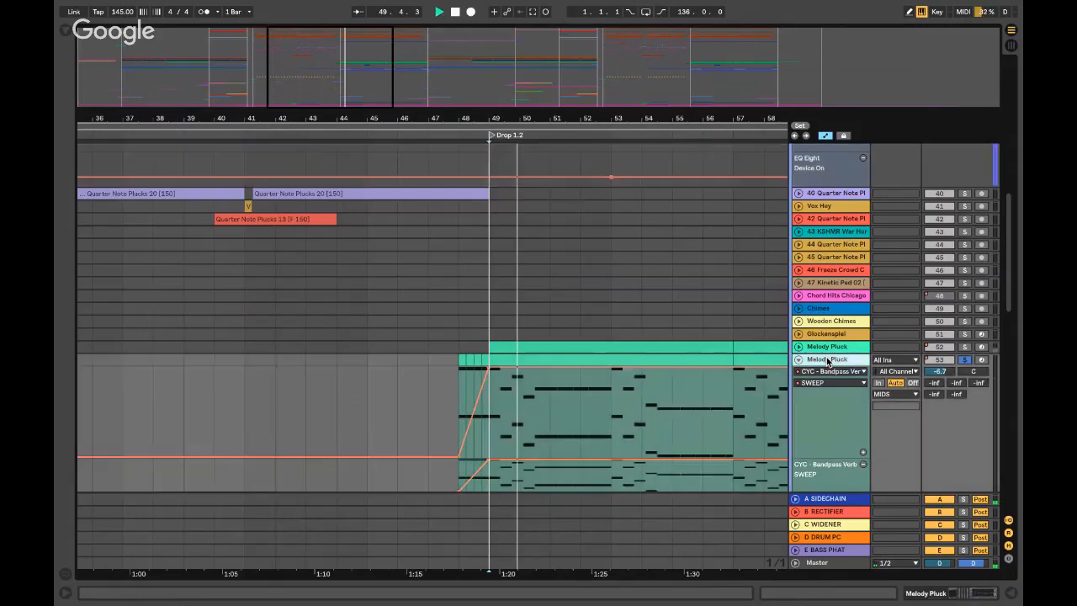
{"action": "double_click", "coordinate": [814, 359]}
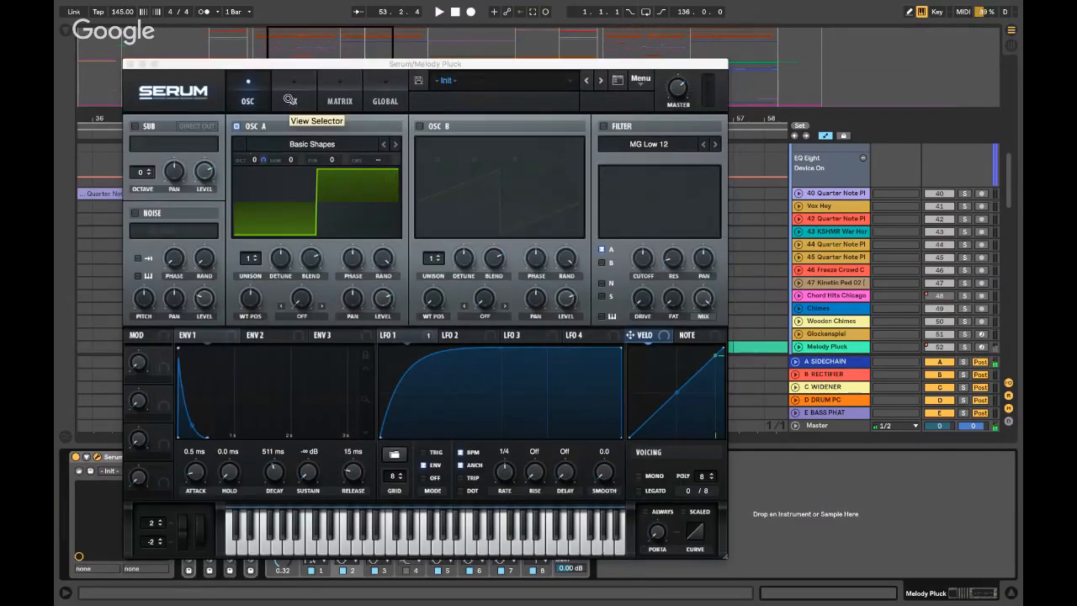
- Show the LFO 1 tab and check the modulation on oscillator A's octave
{"action": "left_click", "coordinate": [394, 334]}
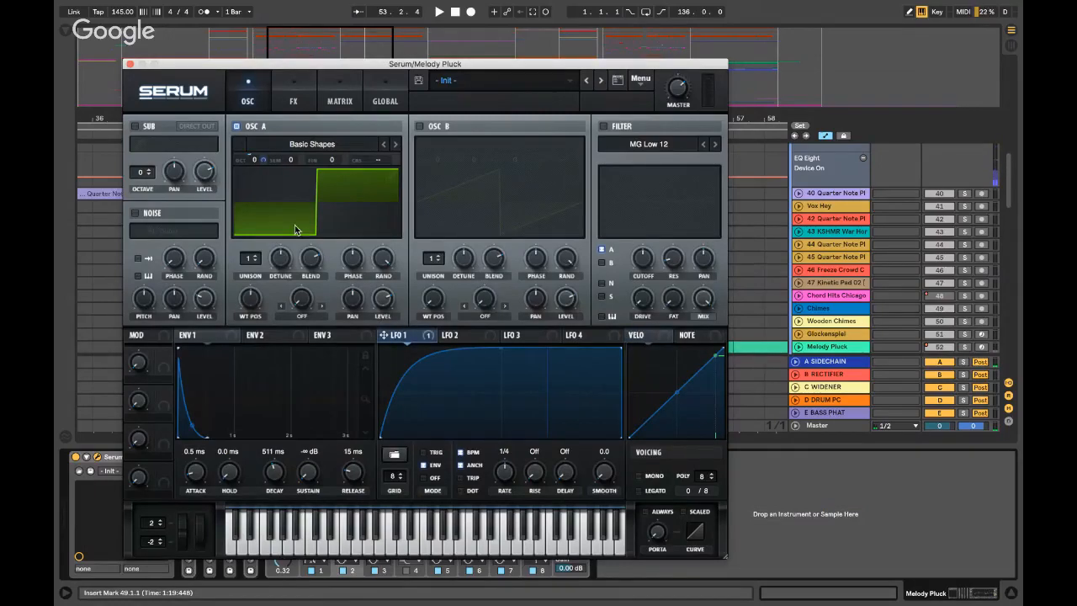
{"action": "right_click", "coordinate": [254, 165]}
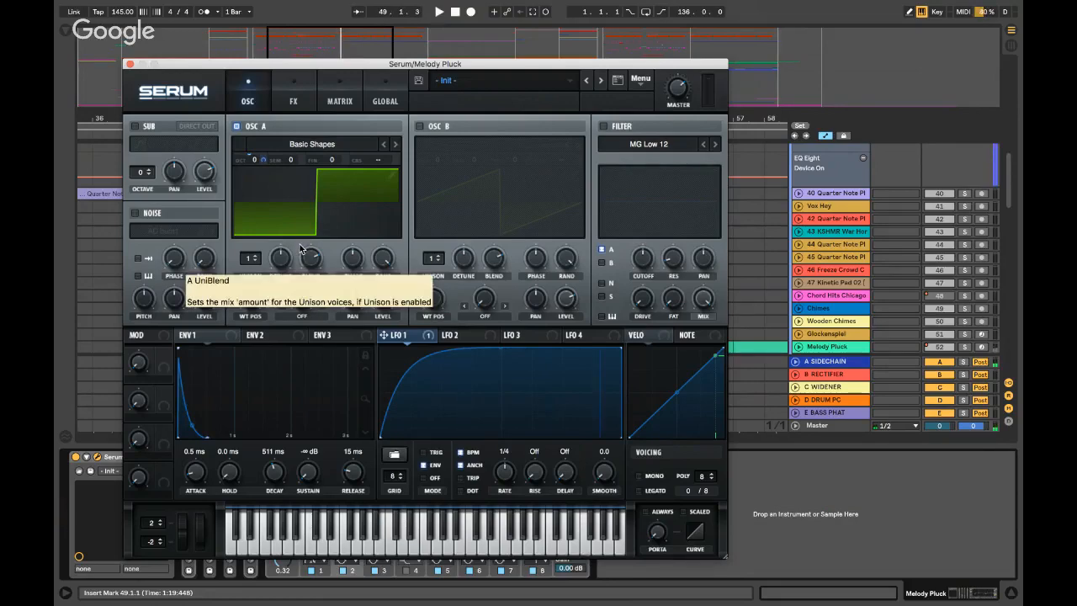
- Close Serum, unsolo and fold Melody Pluck, then solo Mid Swell and play from bar 48
{"action": "left_click", "coordinate": [129, 64]}
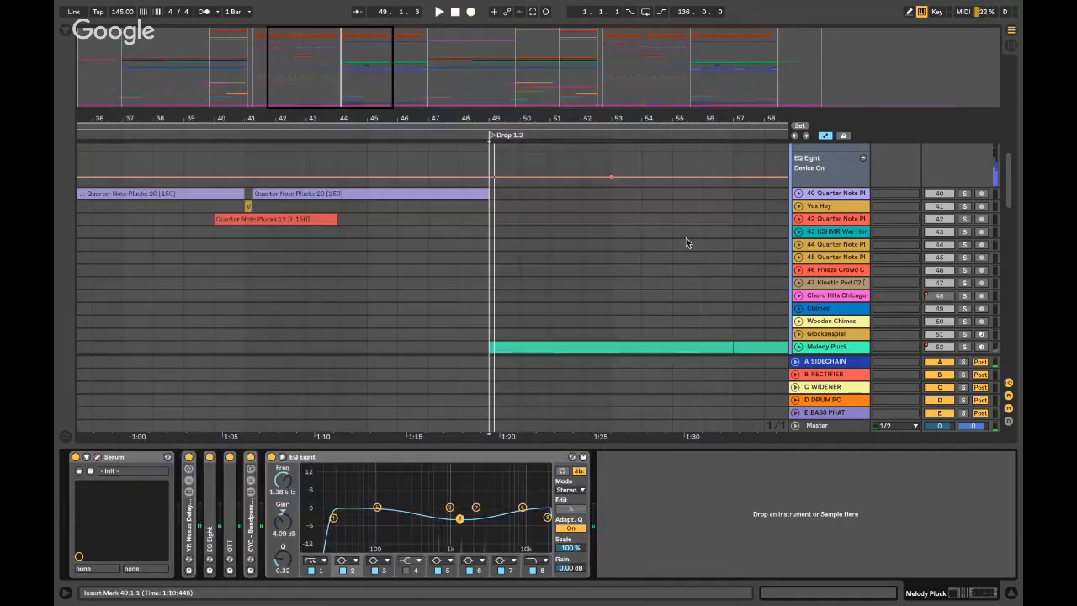
{"action": "scroll", "coordinate": [688, 241], "scroll_direction": "down", "scroll_amount": 3}
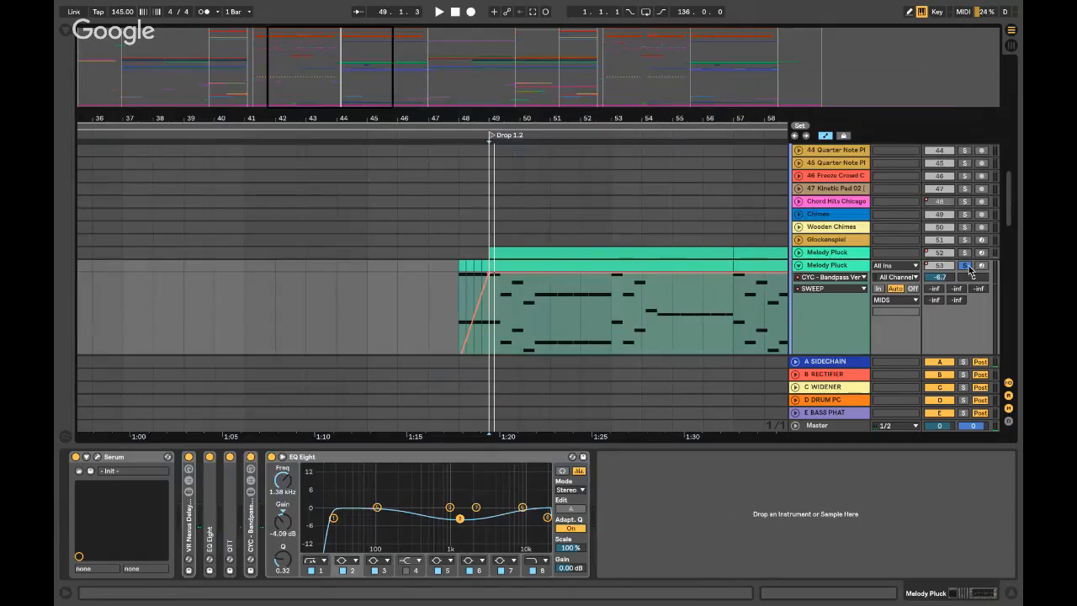
{"action": "key", "text": "super+alt+l"}
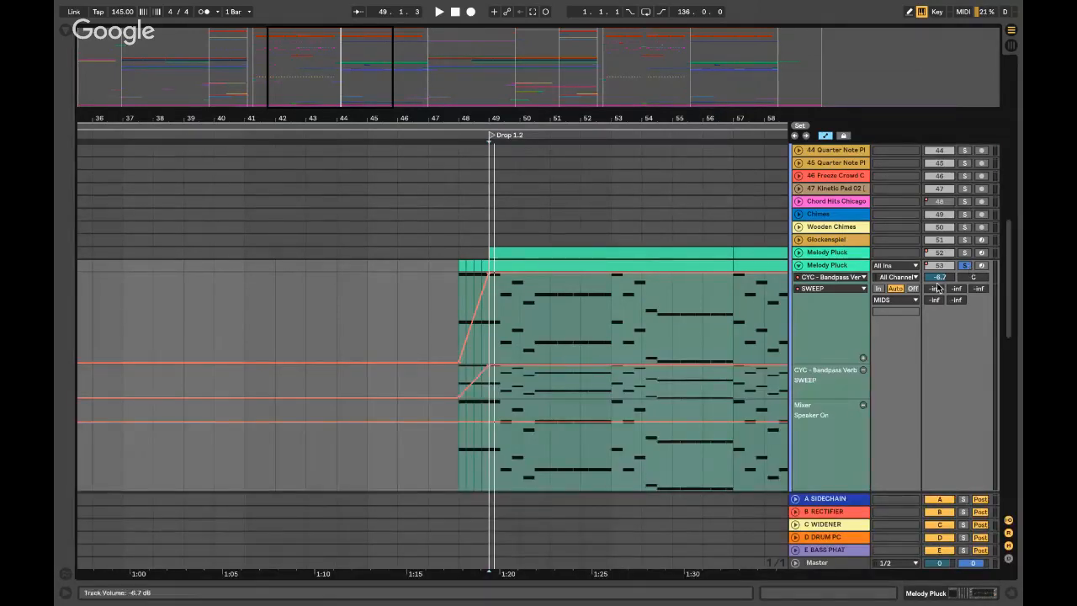
{"action": "left_click", "coordinate": [965, 268]}
{"action": "left_click", "coordinate": [799, 265]}
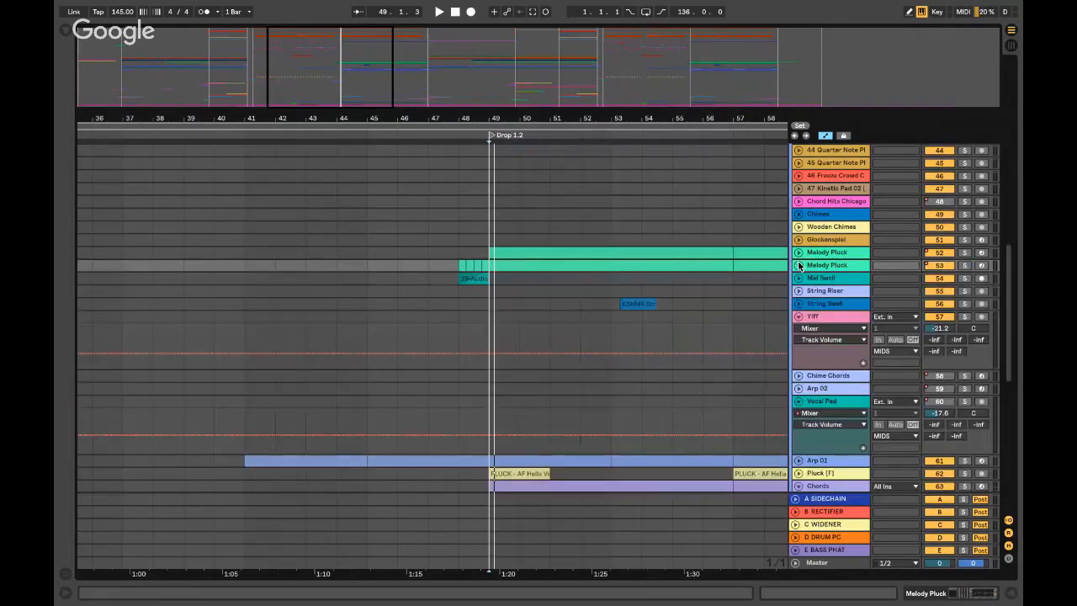
{"action": "scroll", "coordinate": [515, 314], "scroll_direction": "right", "scroll_amount": 3}
{"action": "left_click", "coordinate": [390, 279]}
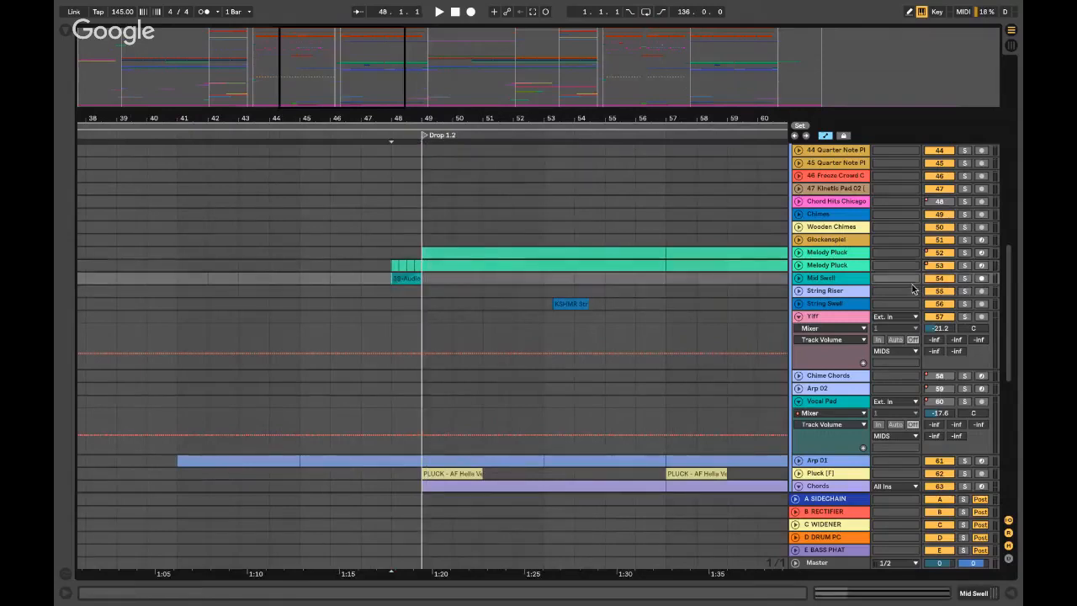
{"action": "left_click", "coordinate": [965, 278]}
{"action": "key", "text": "space"}
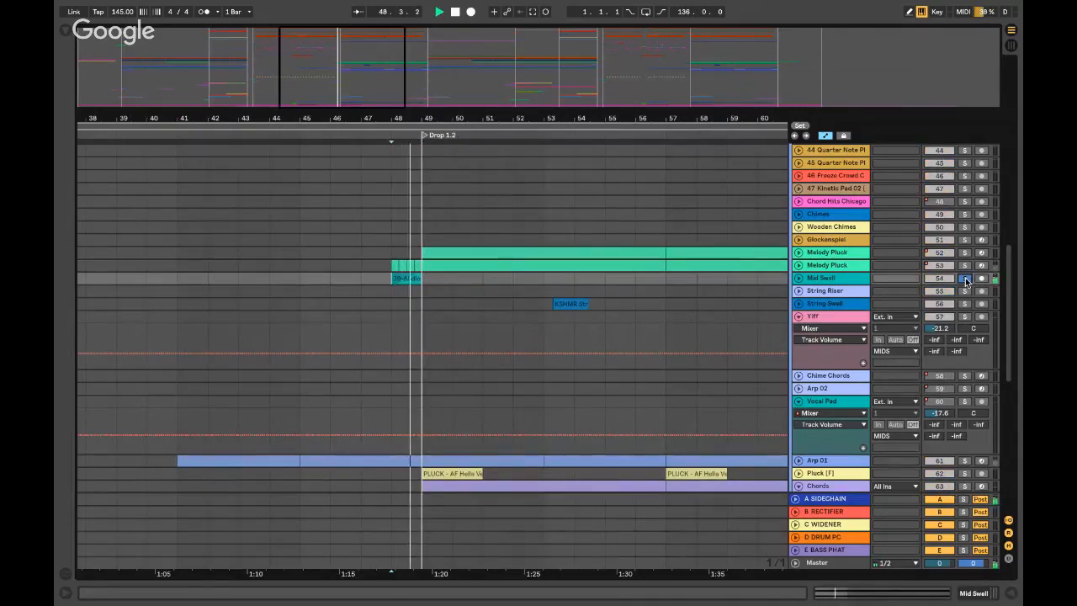
- Inspect Mid Swell's OTT, CYC - Wide Noise Rack and EQ Eight effects, then close the chain view
{"action": "double_click", "coordinate": [829, 279]}
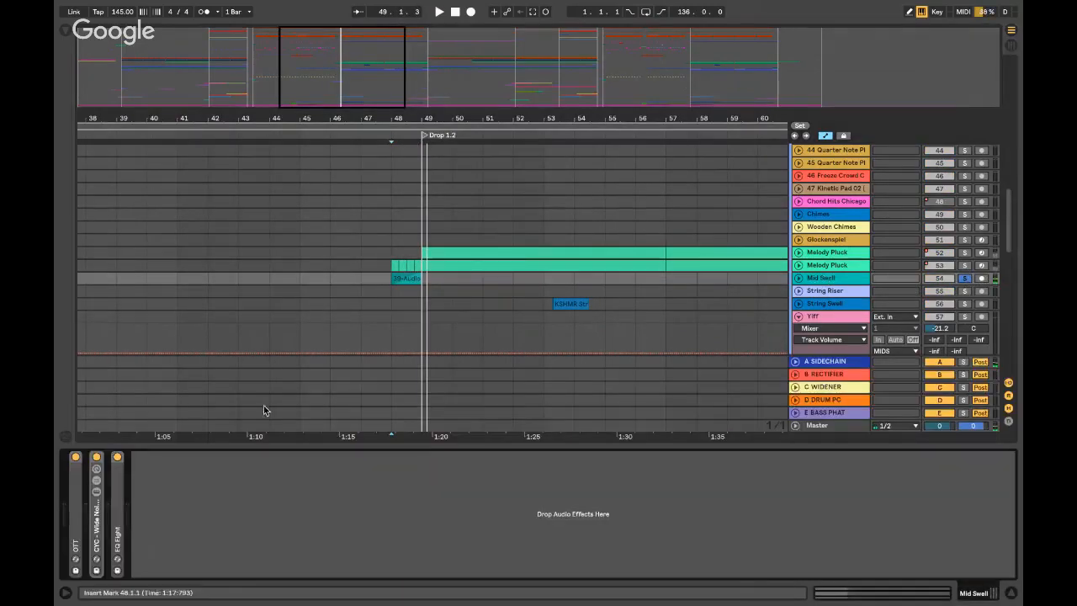
{"action": "double_click", "coordinate": [73, 531]}
{"action": "double_click", "coordinate": [406, 525]}
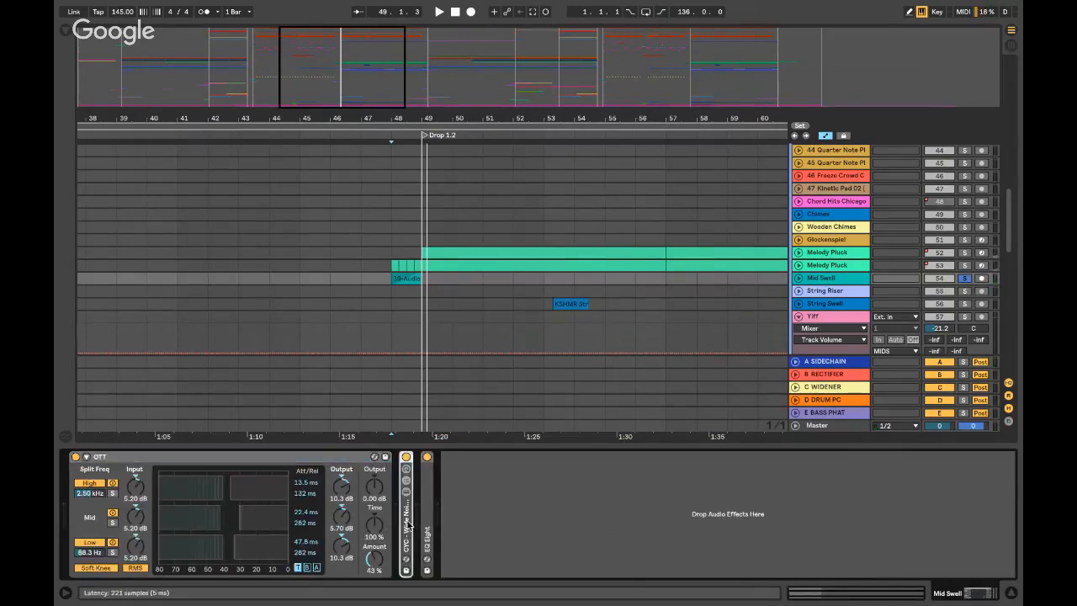
{"action": "double_click", "coordinate": [304, 461]}
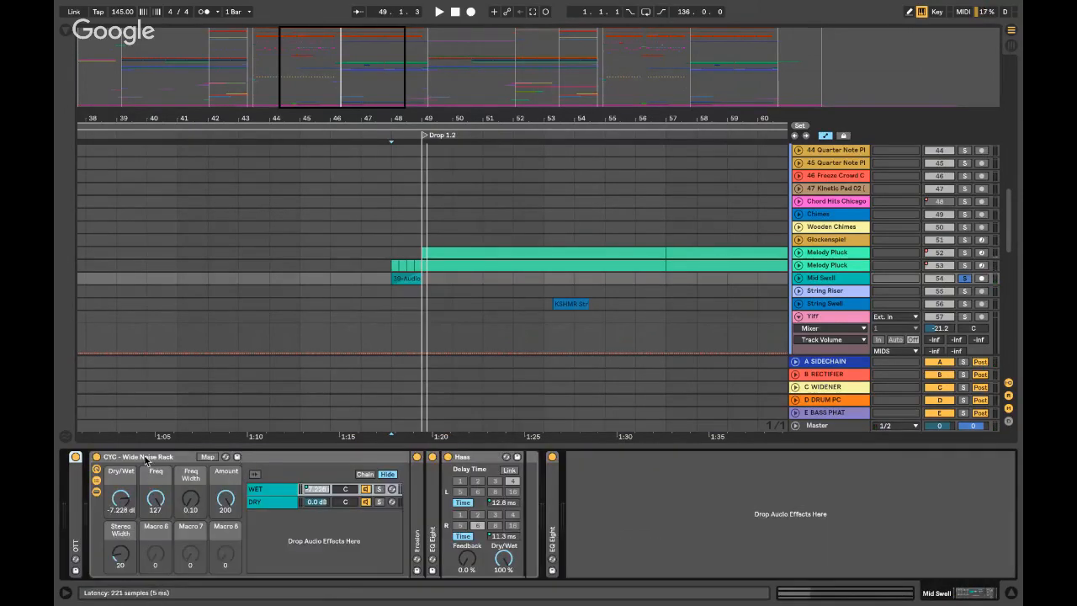
{"action": "double_click", "coordinate": [147, 458]}
{"action": "double_click", "coordinate": [119, 499]}
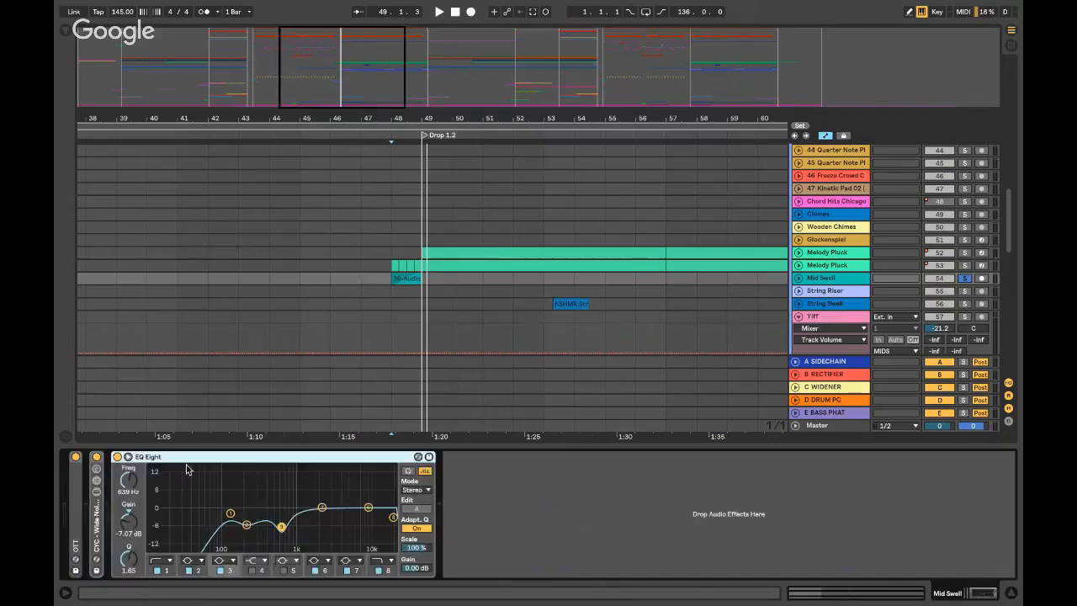
{"action": "key", "text": "alt+super+l"}
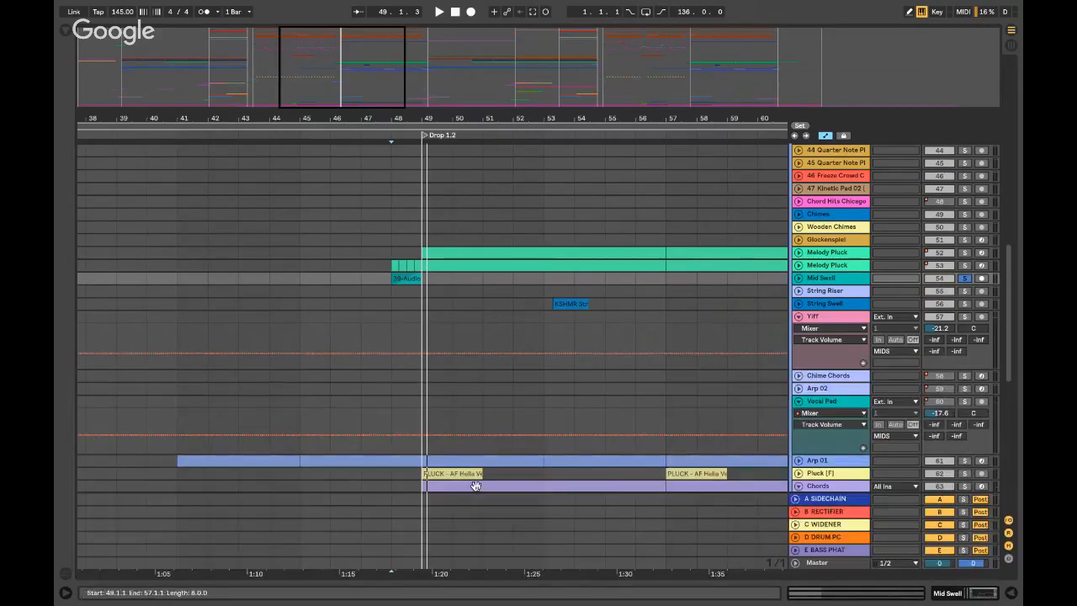
- Switch the solo from Mid Swell to String Swell and play from bar 53
{"action": "left_click", "coordinate": [963, 277]}
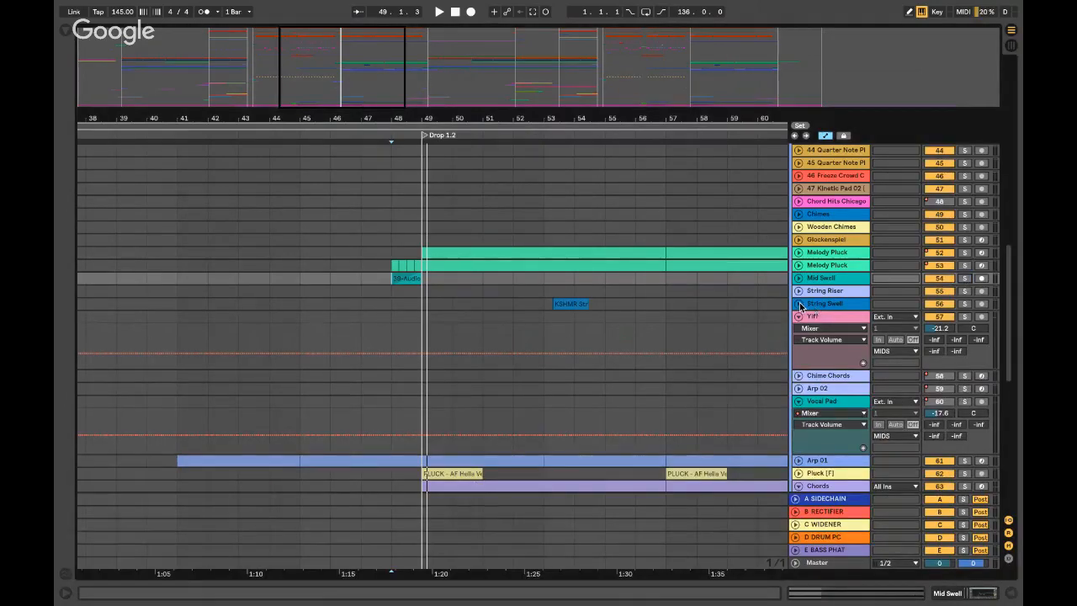
{"action": "left_click", "coordinate": [797, 303]}
{"action": "left_click", "coordinate": [584, 305]}
{"action": "key", "text": "space"}
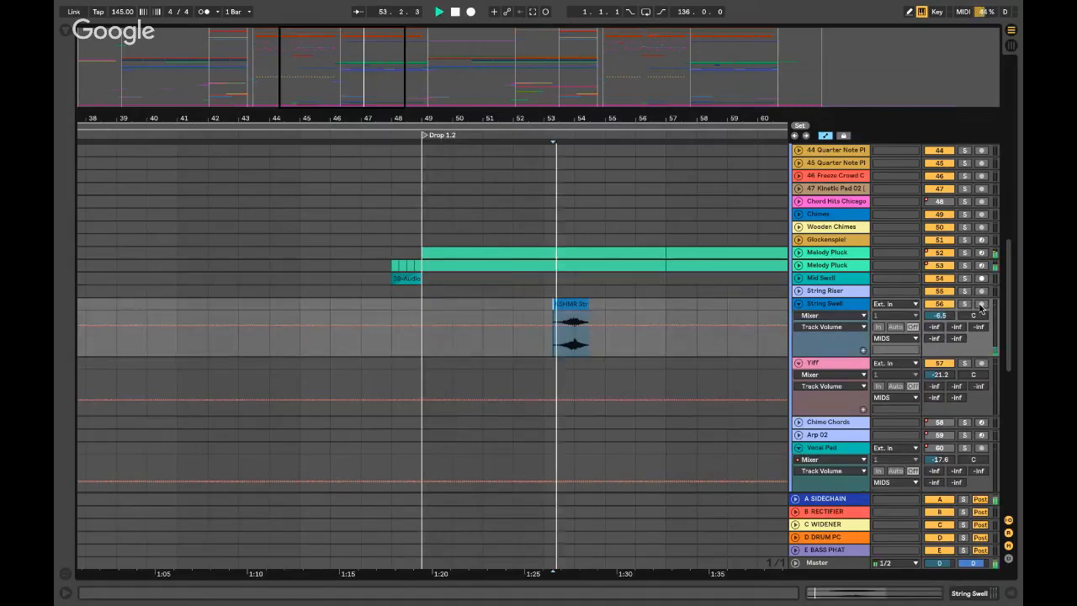
{"action": "left_click", "coordinate": [964, 304]}
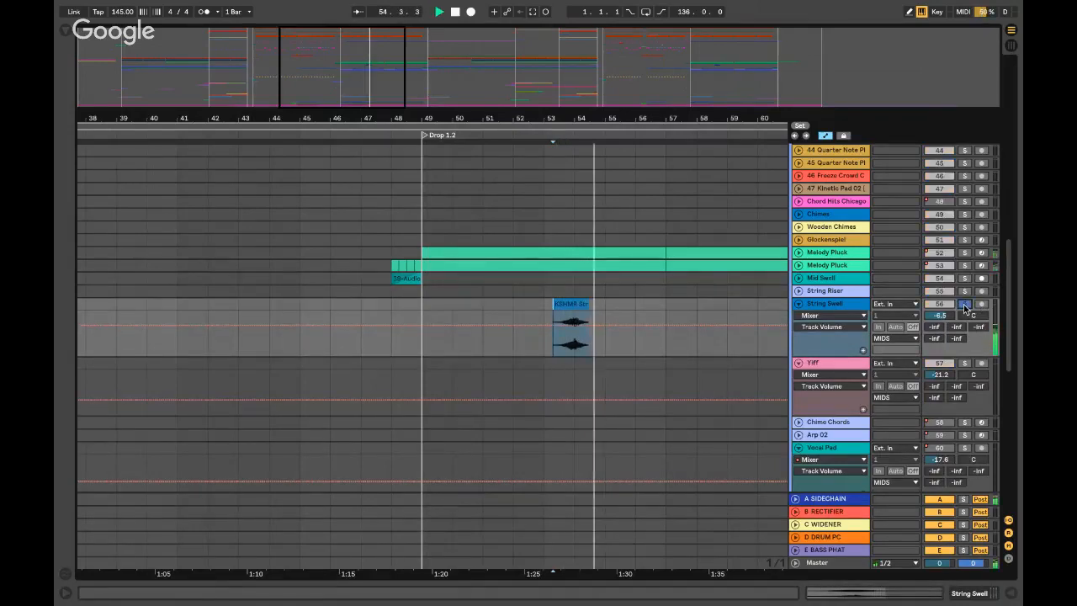
{"action": "scroll", "coordinate": [821, 288], "scroll_direction": "up", "scroll_amount": 10}
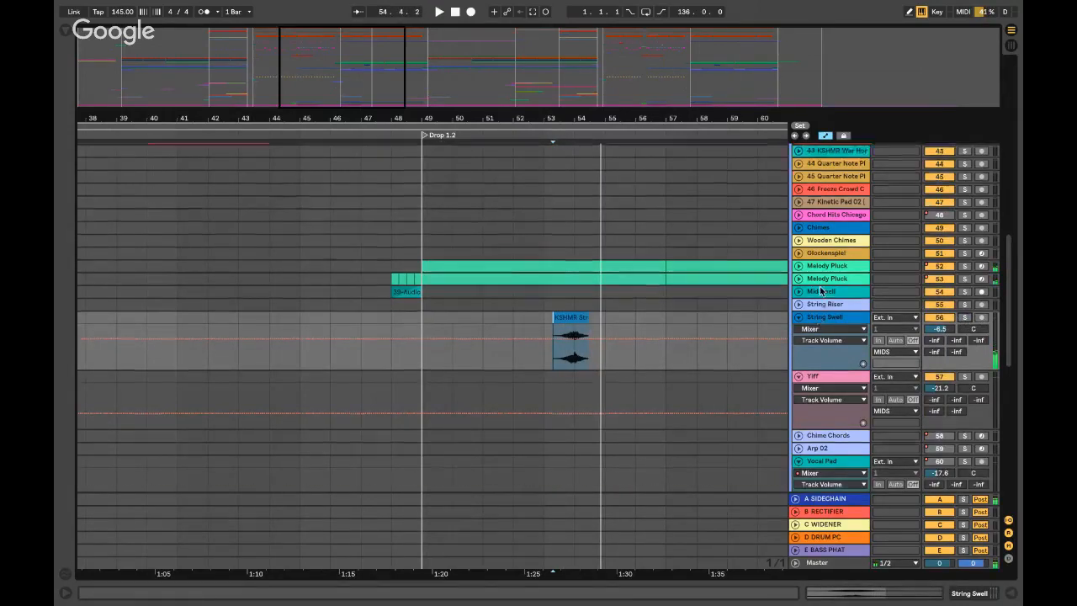
- Expand the MIDS group to reveal its synth tracks and solo Chords
{"action": "left_click", "coordinate": [795, 263]}
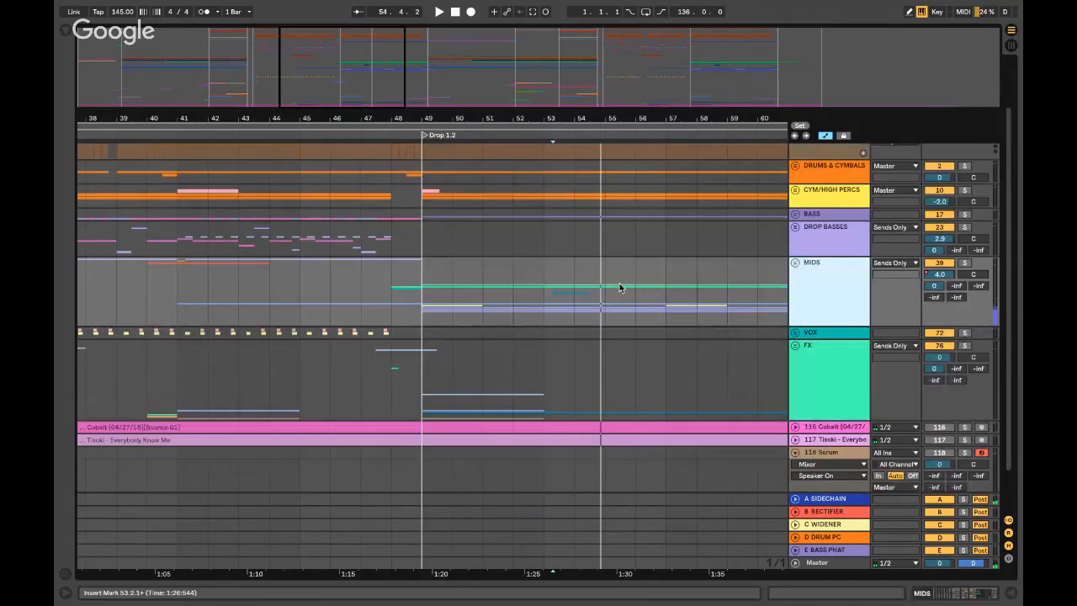
{"action": "scroll", "coordinate": [788, 247], "scroll_direction": "down", "scroll_amount": 1}
{"action": "left_click", "coordinate": [795, 219]}
{"action": "scroll", "coordinate": [825, 252], "scroll_direction": "down", "scroll_amount": 15}
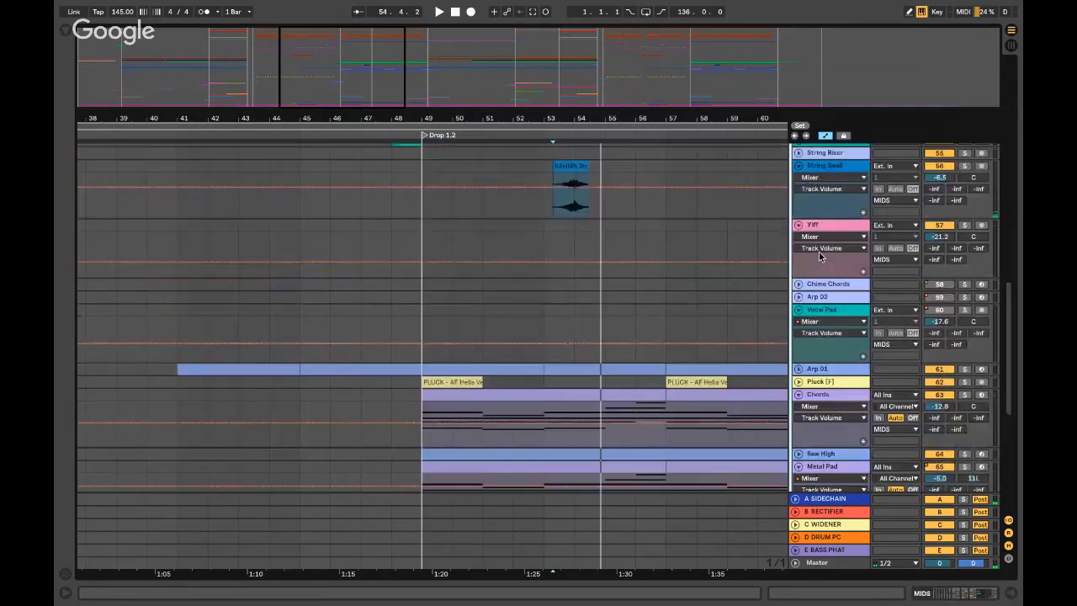
{"action": "left_click", "coordinate": [963, 221]}
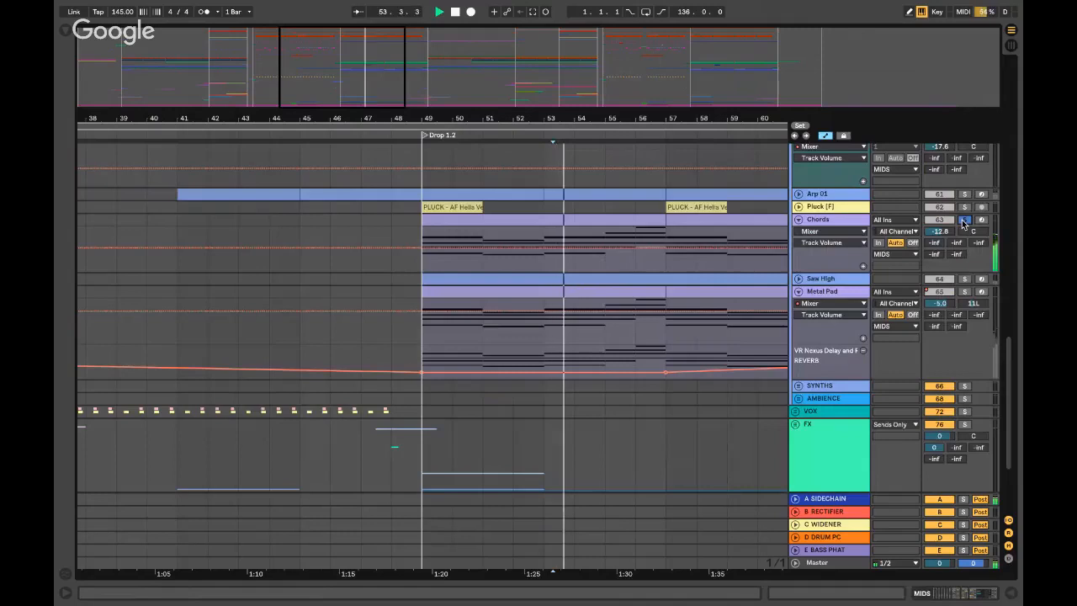
- Solo Saw High instead, unfold its automation and play from bar 49 through bar 57
{"action": "left_click", "coordinate": [963, 279]}
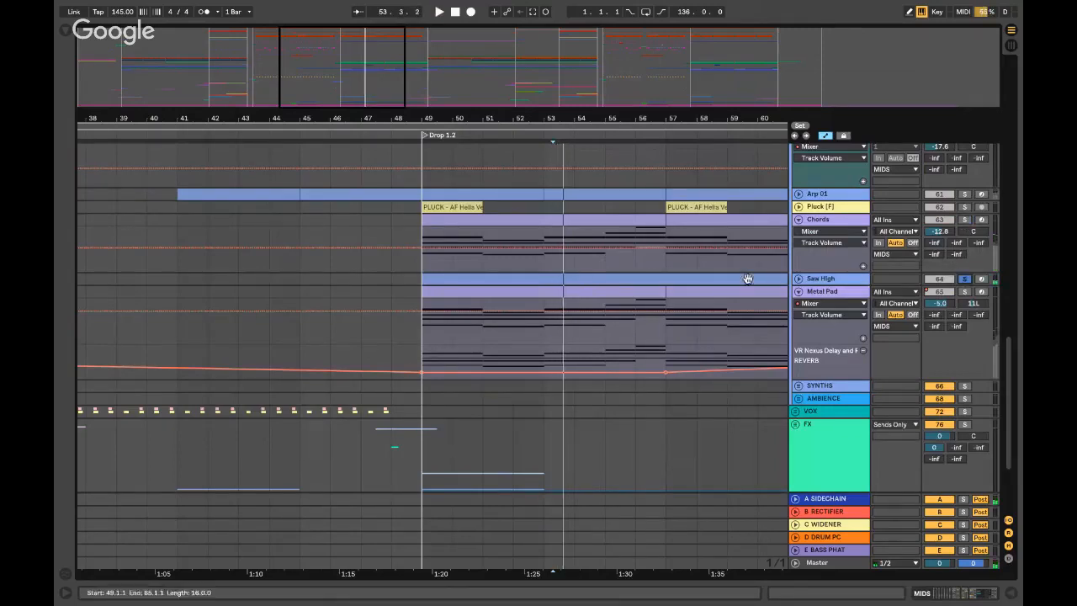
{"action": "left_click", "coordinate": [798, 278]}
{"action": "left_click", "coordinate": [421, 304]}
{"action": "key", "text": "space"}
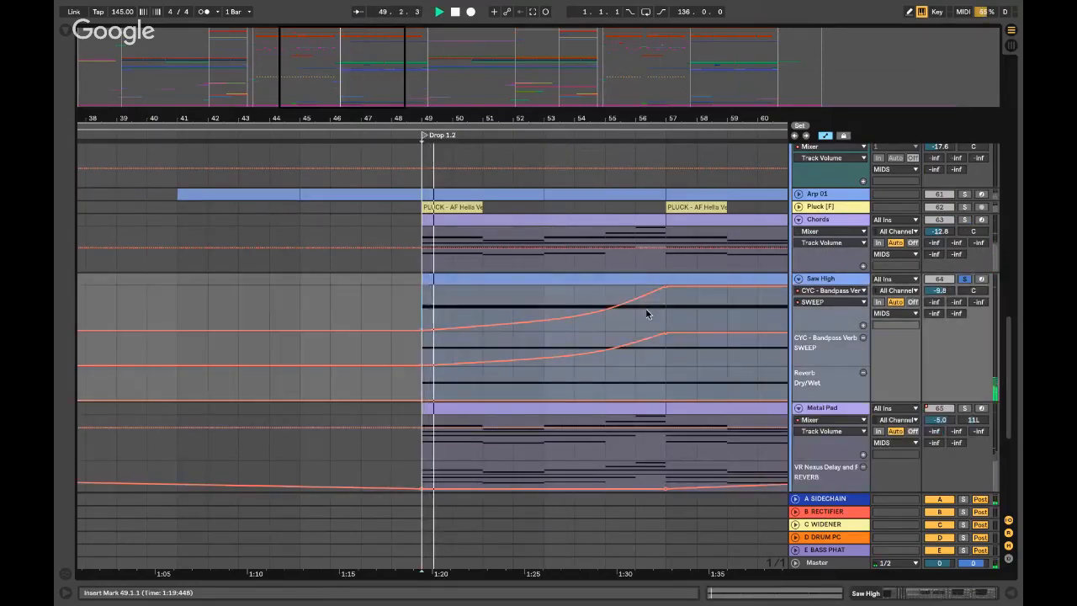
{"action": "left_click", "coordinate": [663, 311]}
{"action": "scroll", "coordinate": [664, 311], "scroll_direction": "right", "scroll_amount": 4}
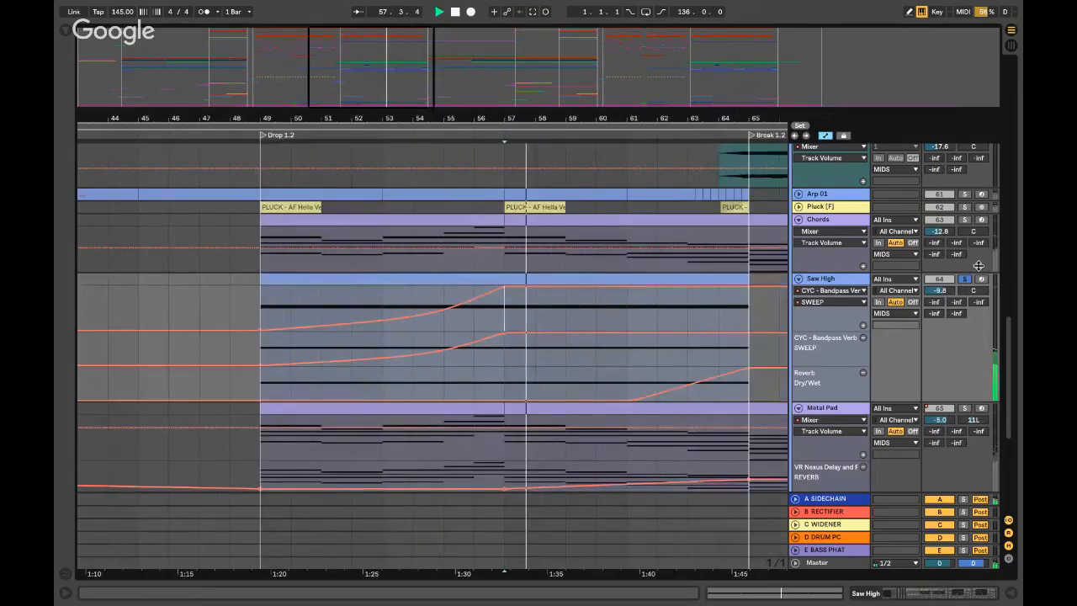
{"action": "key", "text": "space"}
- View the F4 notes in the Saw High clip's details
{"action": "double_click", "coordinate": [480, 277]}
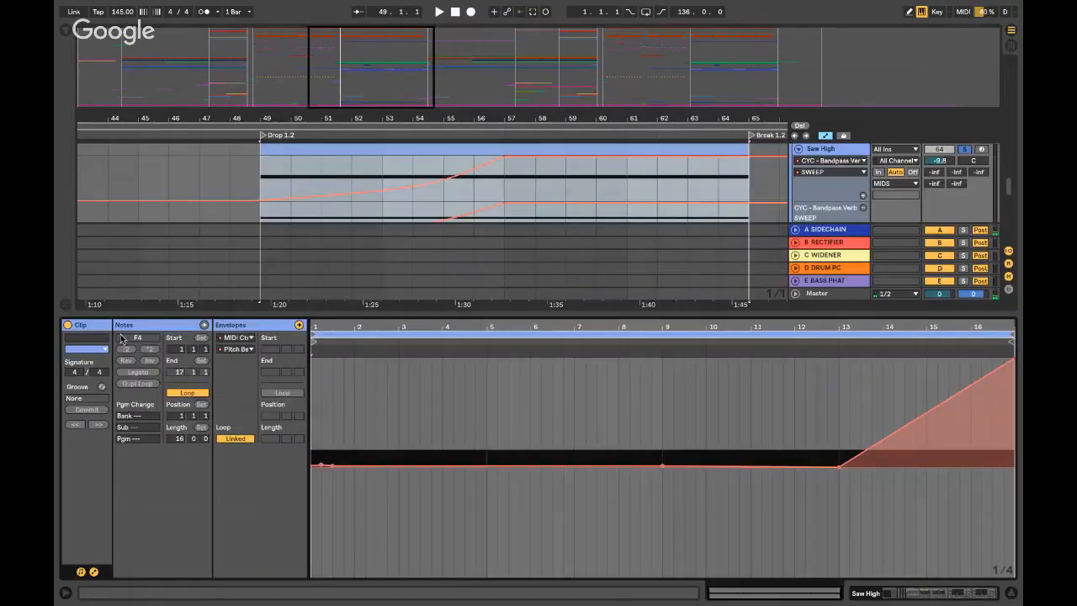
{"action": "left_click", "coordinate": [143, 324]}
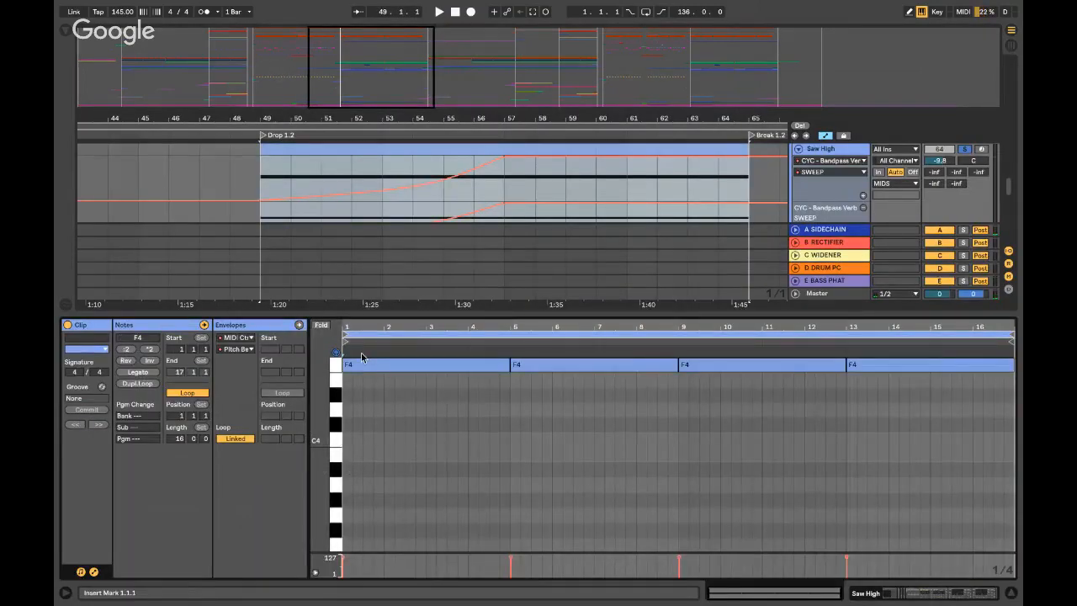
{"action": "key", "text": "ctrl+alt+l"}
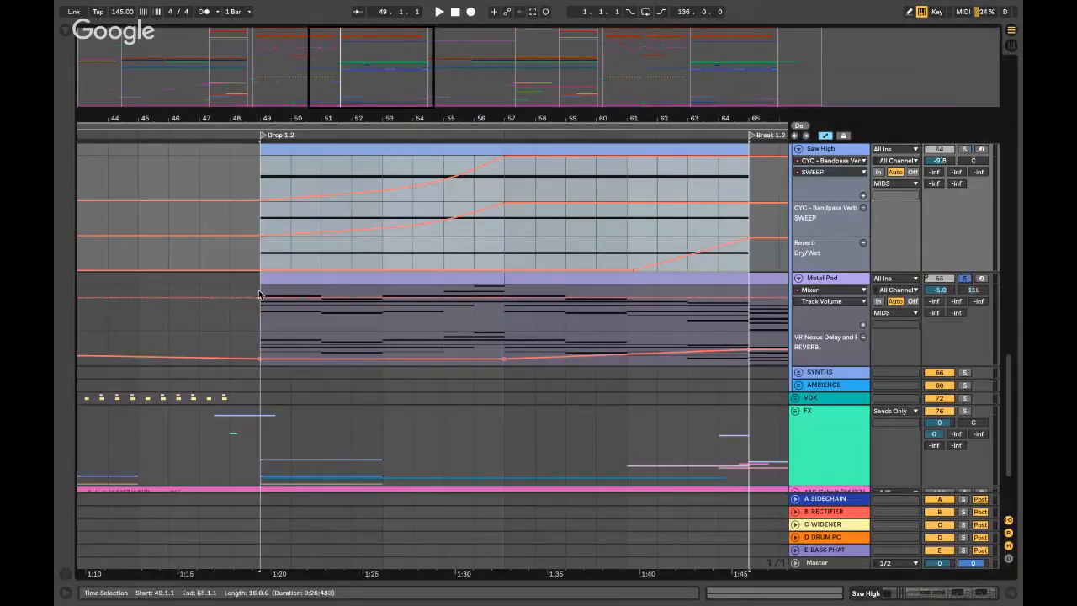
- Audition Metal Pad from bar 49, then fold the Metal Pad and Saw High tracks
{"action": "left_click", "coordinate": [259, 290]}
{"action": "key", "text": "space"}
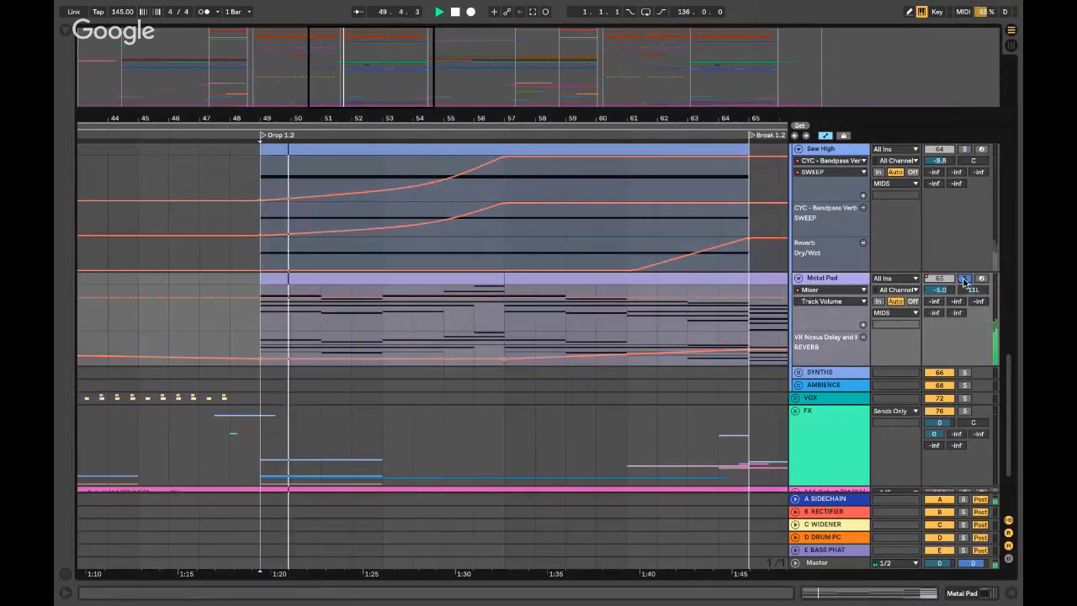
{"action": "key", "text": "space"}
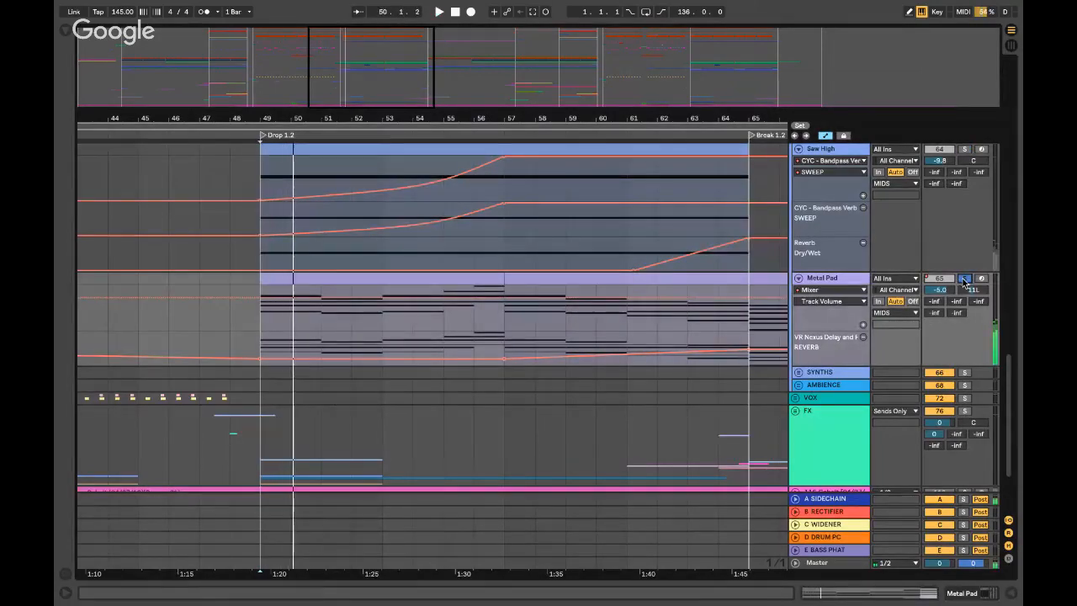
{"action": "left_click", "coordinate": [798, 278]}
{"action": "left_click", "coordinate": [799, 231]}
{"action": "scroll", "coordinate": [799, 176], "scroll_direction": "down", "scroll_amount": 2}
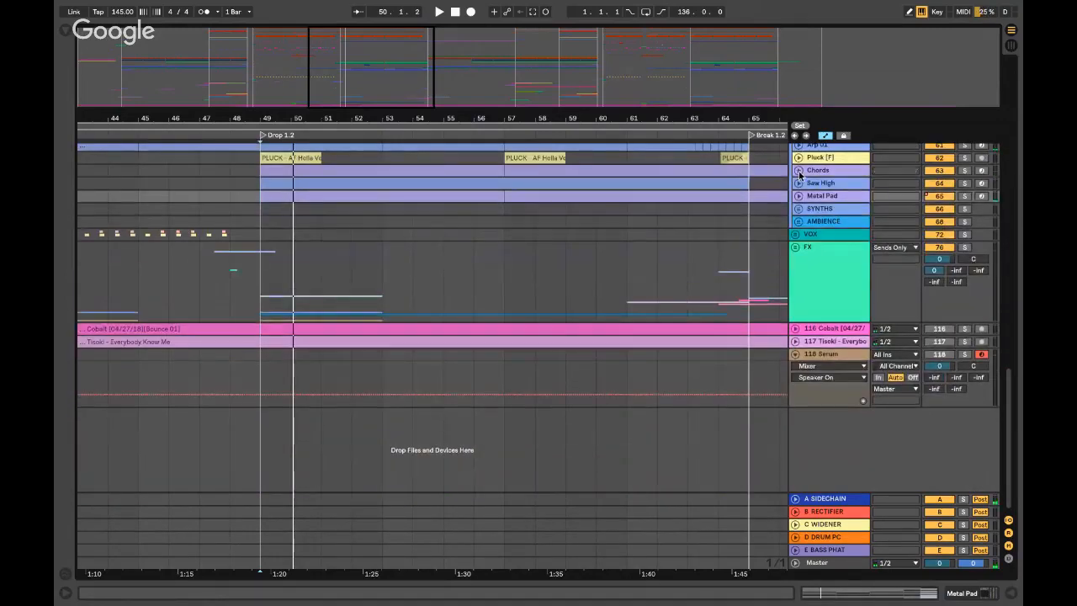
- Solo the Pluck [F] track and play it briefly from the bar-49 PLUCK clip
{"action": "left_click", "coordinate": [530, 159]}
{"action": "left_click", "coordinate": [798, 157]}
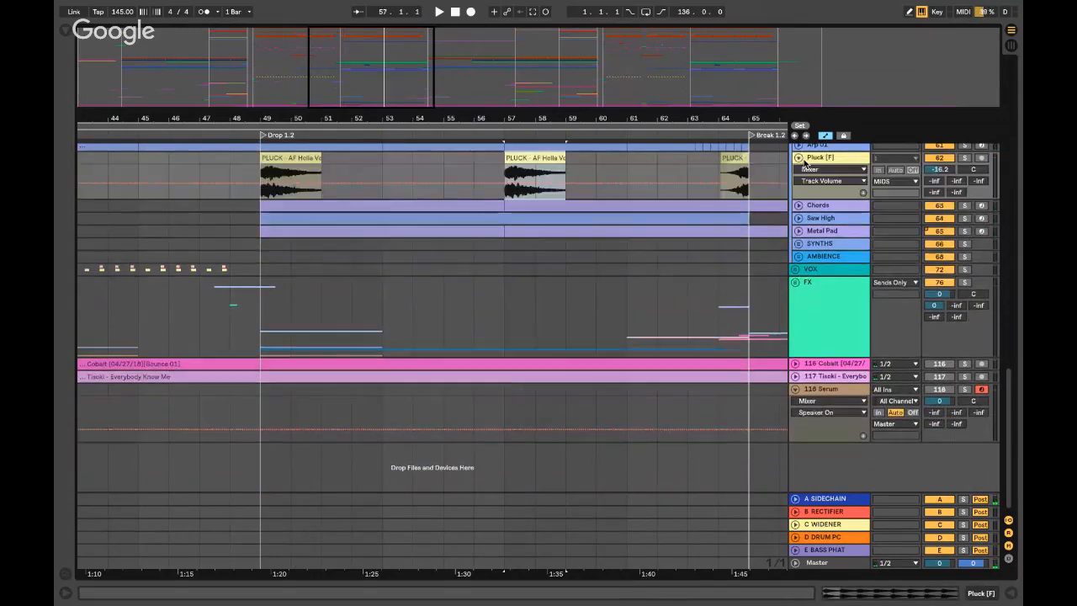
{"action": "left_click", "coordinate": [964, 157]}
{"action": "left_click", "coordinate": [261, 160]}
{"action": "key", "text": "space"}
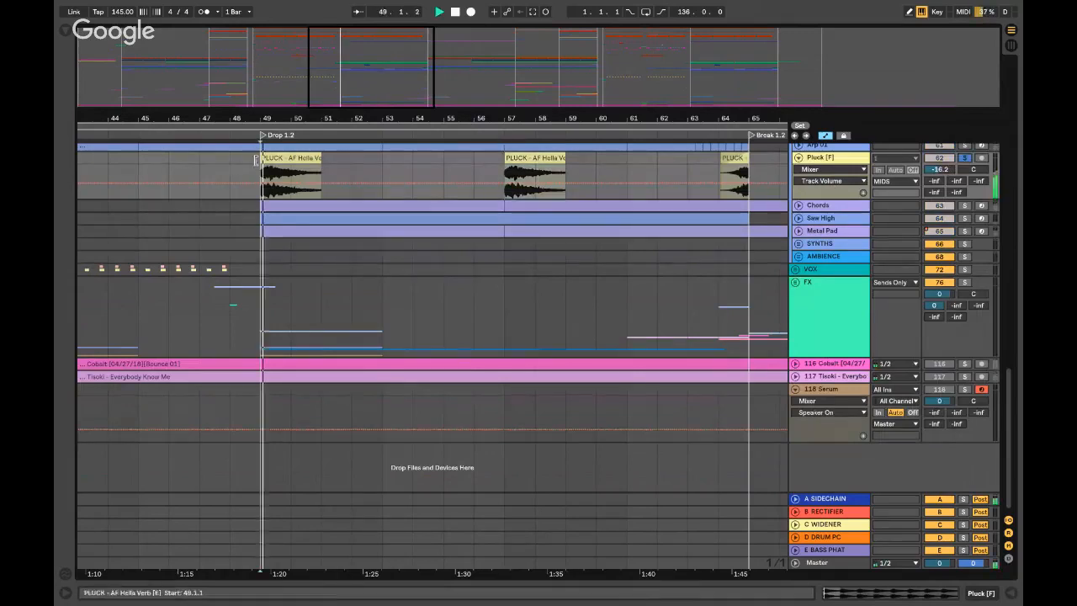
{"action": "key", "text": "space"}
- Fold the Pluck [F] track and then the MIDS group
{"action": "left_click", "coordinate": [507, 166]}
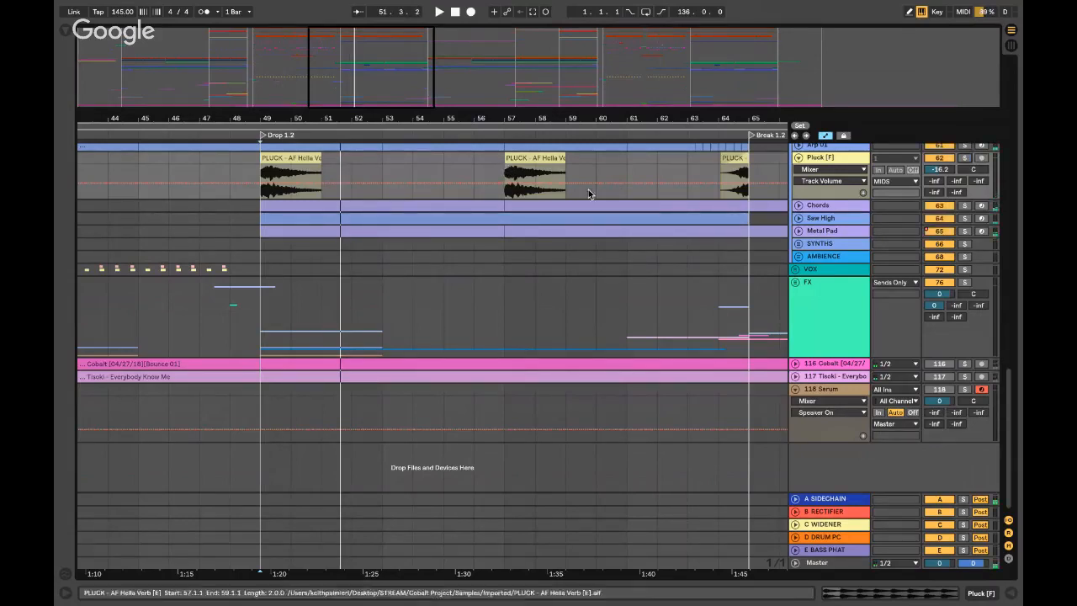
{"action": "scroll", "coordinate": [666, 174], "scroll_direction": "up", "scroll_amount": 5}
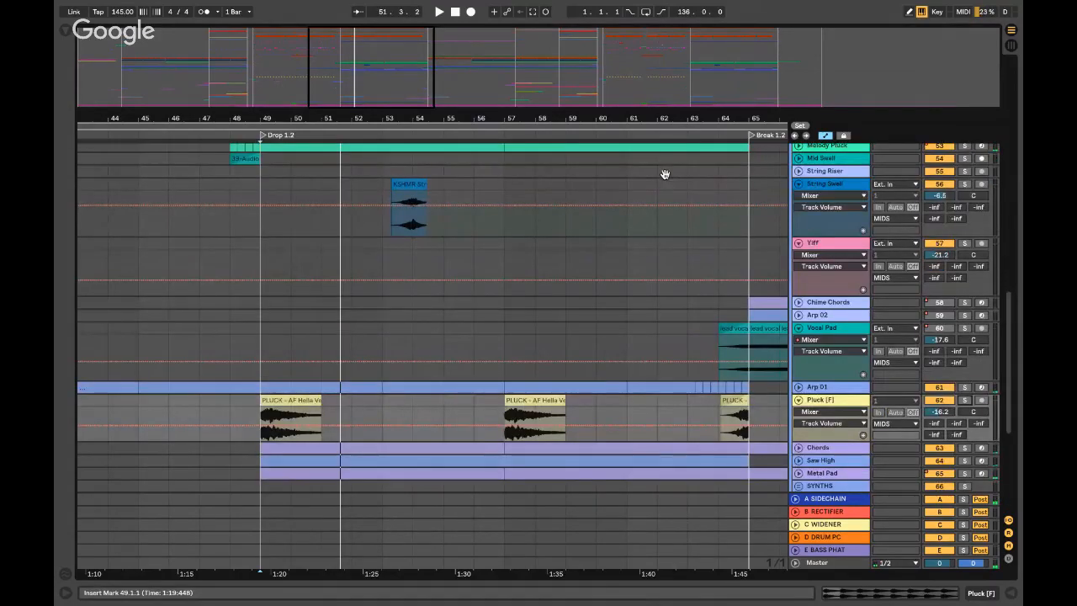
{"action": "scroll", "coordinate": [665, 174], "scroll_direction": "down", "scroll_amount": 5}
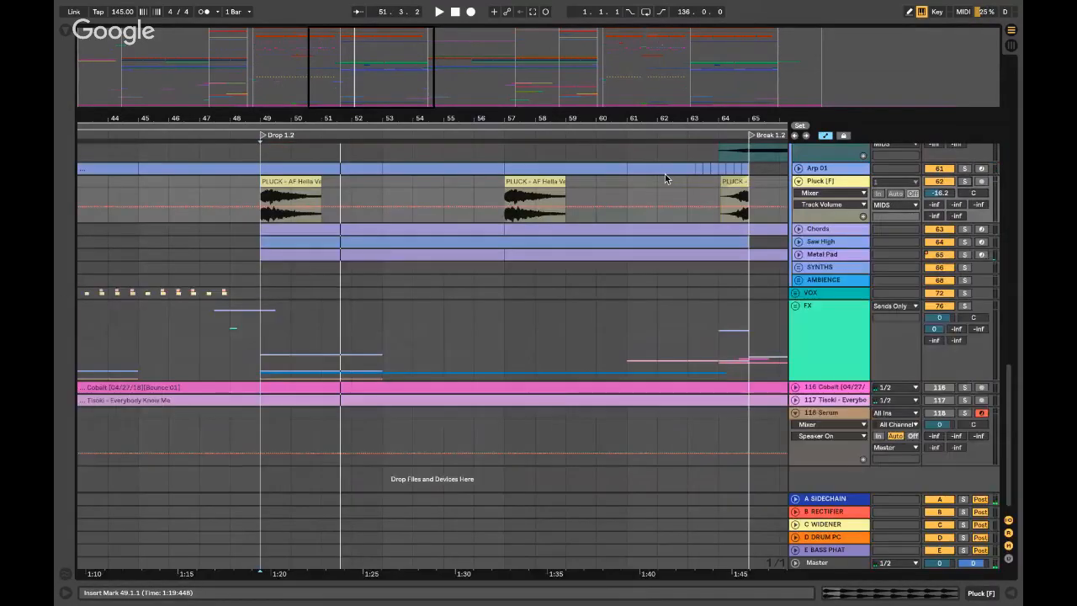
{"action": "left_click", "coordinate": [798, 181]}
{"action": "scroll", "coordinate": [803, 186], "scroll_direction": "up", "scroll_amount": 1}
{"action": "scroll", "coordinate": [800, 185], "scroll_direction": "up", "scroll_amount": 7}
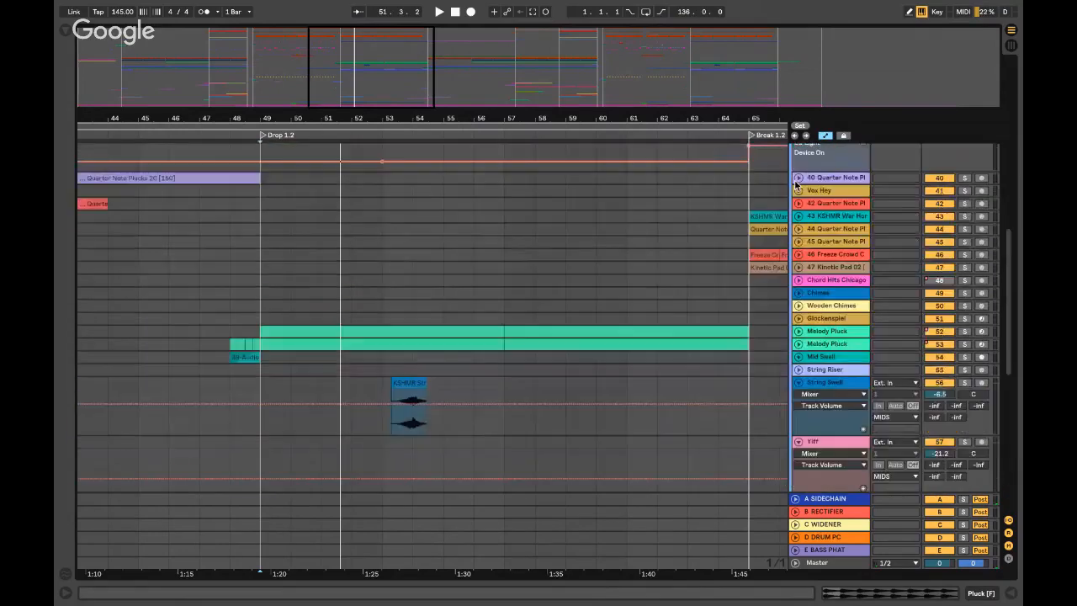
{"action": "scroll", "coordinate": [790, 211], "scroll_direction": "up", "scroll_amount": 10}
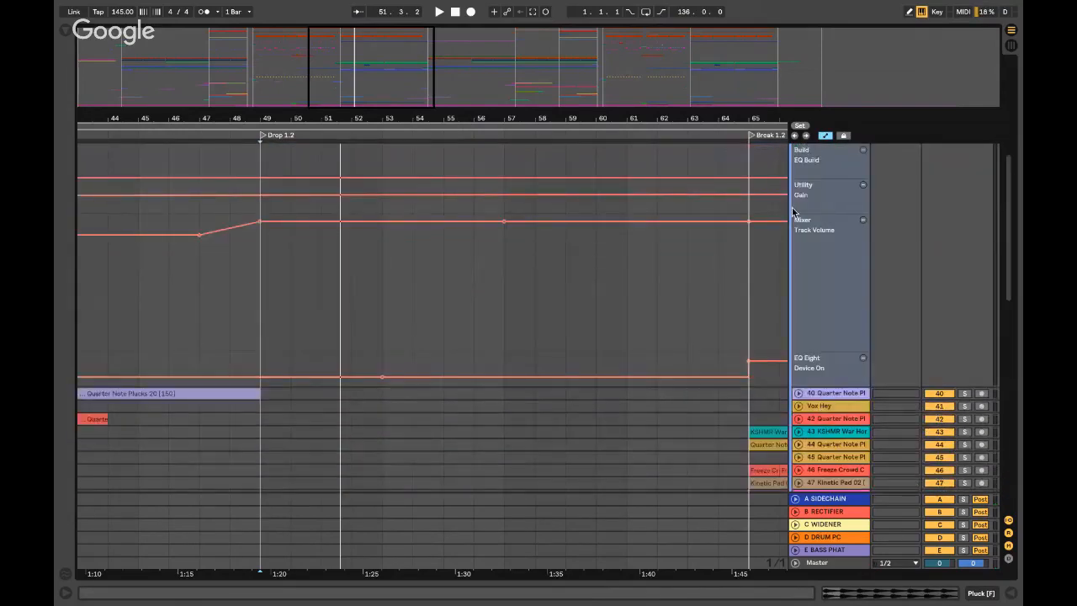
{"action": "left_click", "coordinate": [796, 288]}
- Select bars 57–59 in CYM/HIGH PERCS, then play briefly from bar 65
{"action": "left_click", "coordinate": [526, 226]}
{"action": "key", "text": "minus"}
{"action": "key", "text": "minus"}
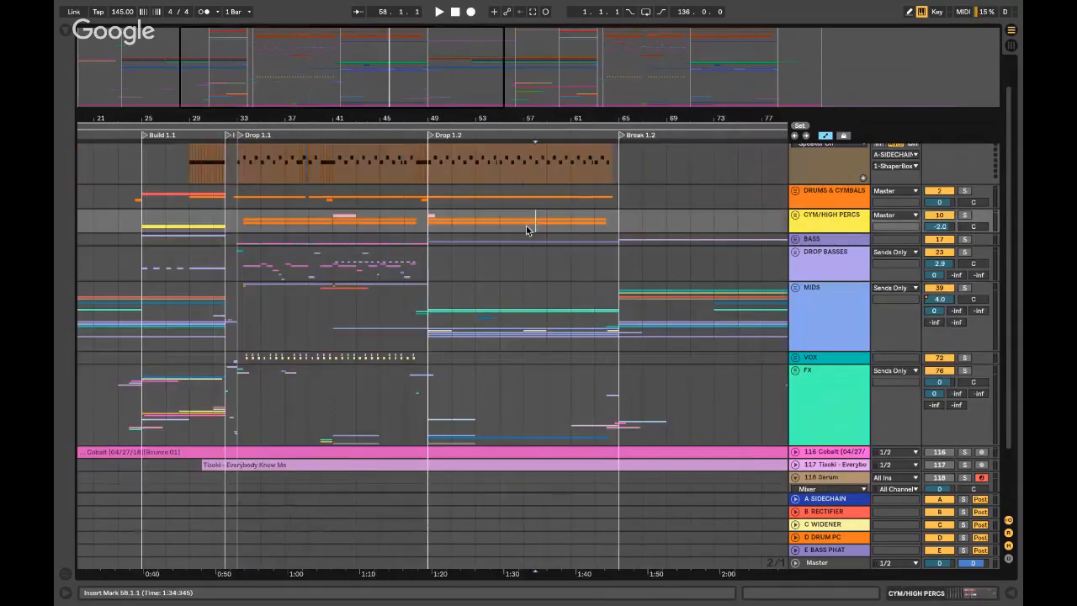
{"action": "left_click", "coordinate": [531, 225]}
{"action": "left_click_drag", "start_coordinate": [539, 226], "coordinate": [545, 224]}
{"action": "left_click", "coordinate": [427, 173]}
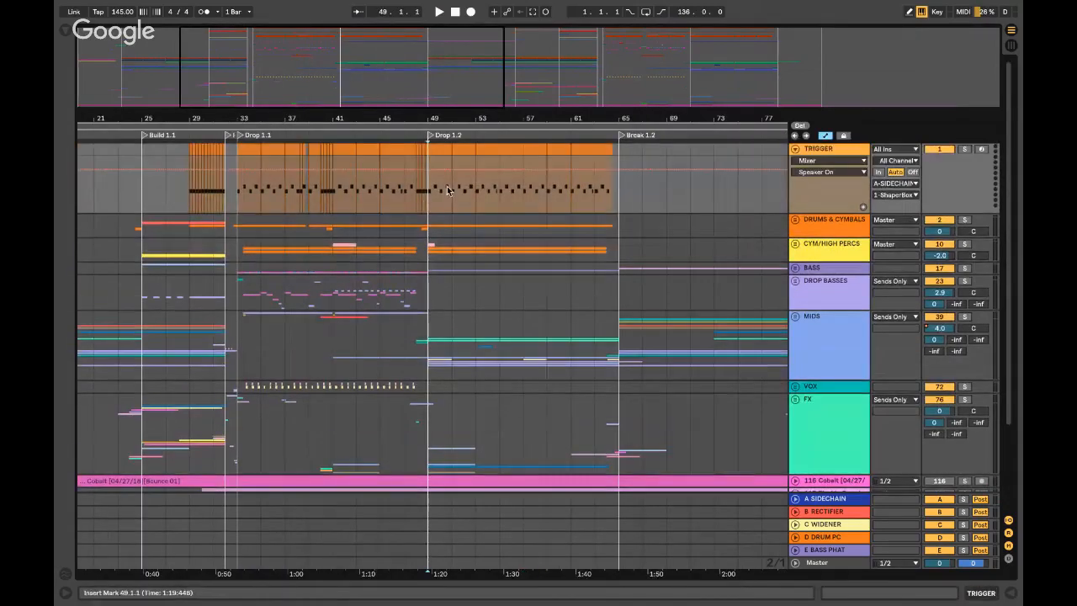
{"action": "left_click", "coordinate": [622, 248]}
{"action": "key", "text": "space"}
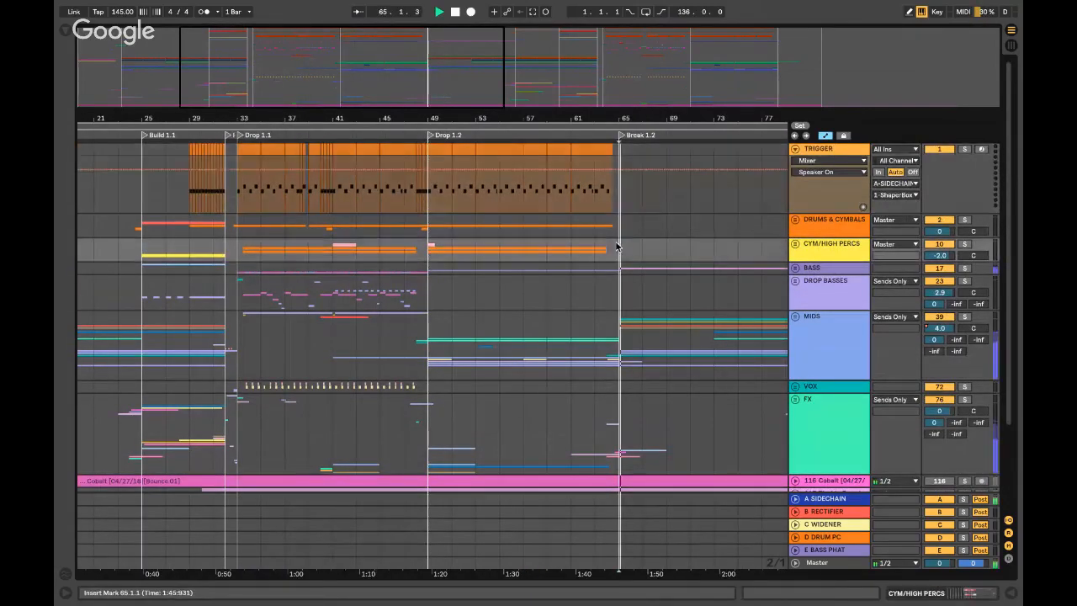
{"action": "key", "text": "space"}
- Zoom in around bar 49 at the start of Drop 1.2 and unfold DRUMS & CYMBALS
{"action": "scroll", "coordinate": [189, 248], "scroll_direction": "left", "scroll_amount": 5}
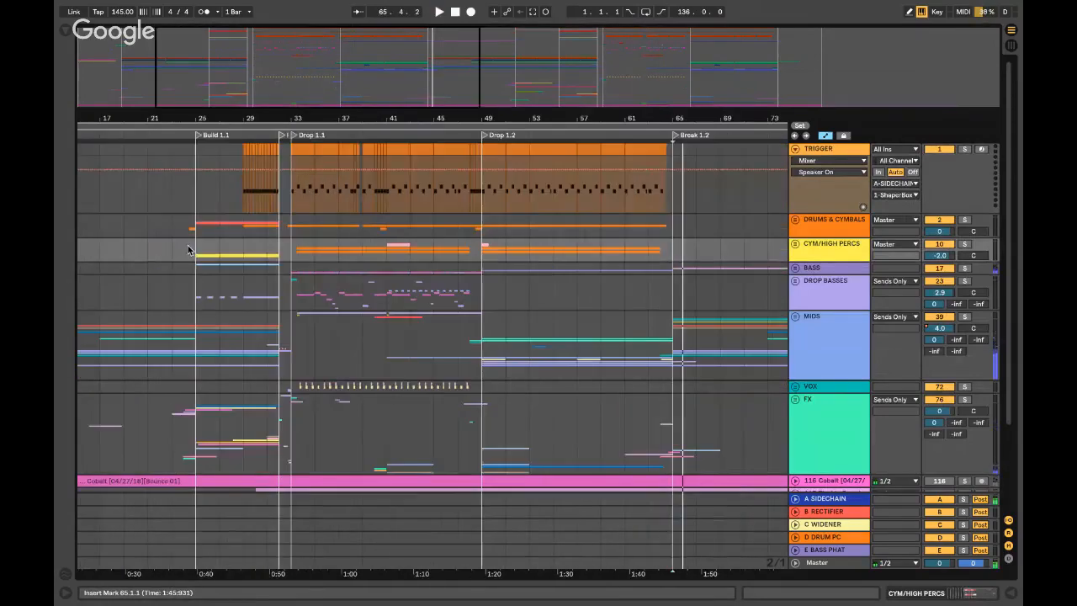
{"action": "scroll", "coordinate": [267, 232], "scroll_direction": "left", "scroll_amount": 2}
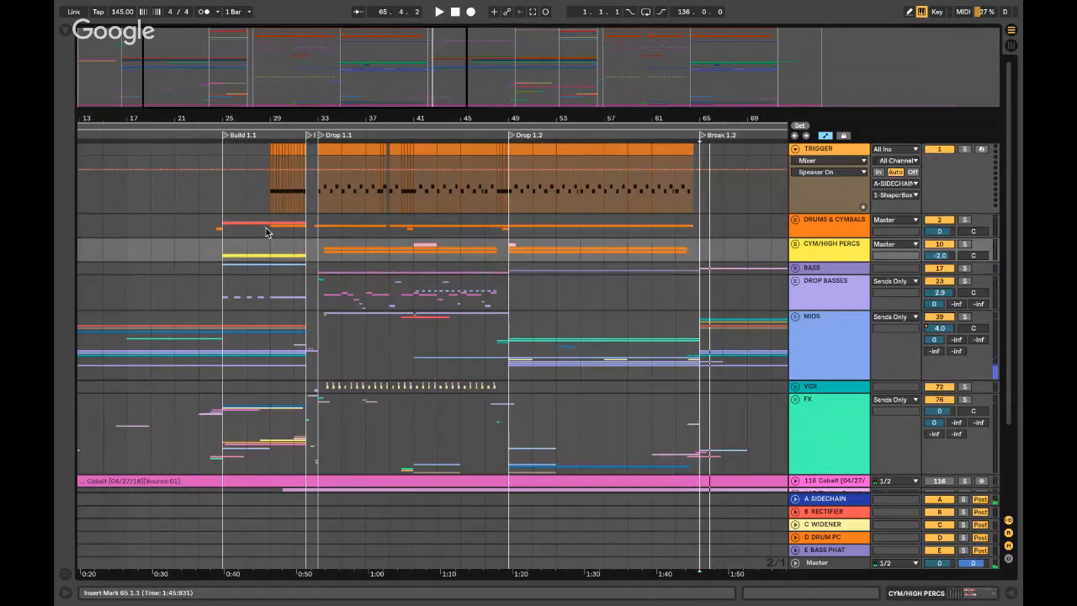
{"action": "left_click", "coordinate": [508, 207]}
{"action": "key", "text": "plus"}
{"action": "key", "text": "plus"}
{"action": "key", "text": "plus"}
{"action": "left_click", "coordinate": [795, 220]}
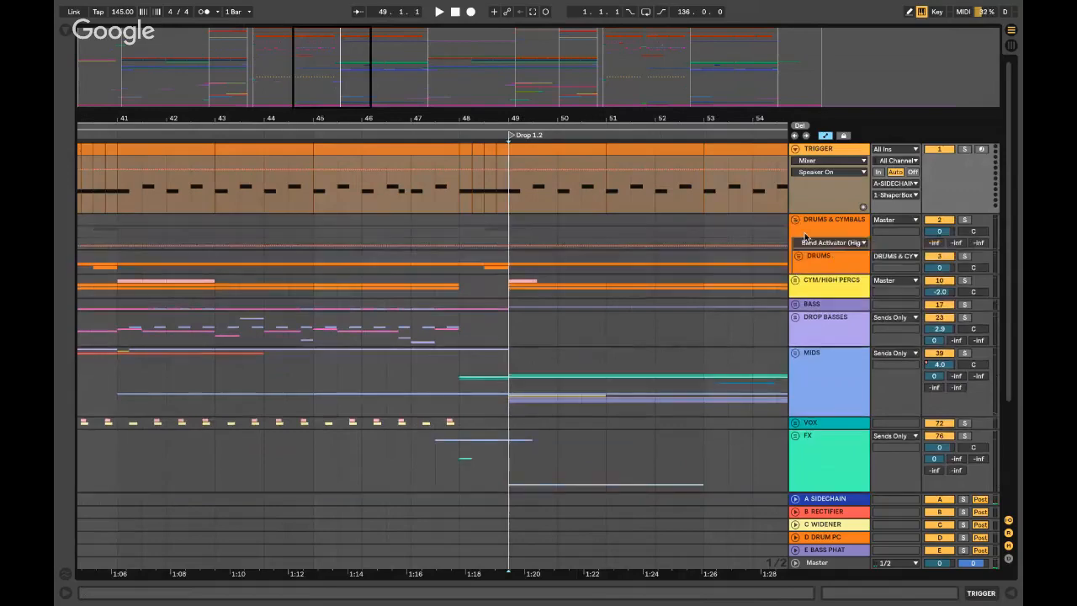
- Unfold the DRUMS group and the KICK & SNARE track, and show its device chain
{"action": "left_click", "coordinate": [797, 256]}
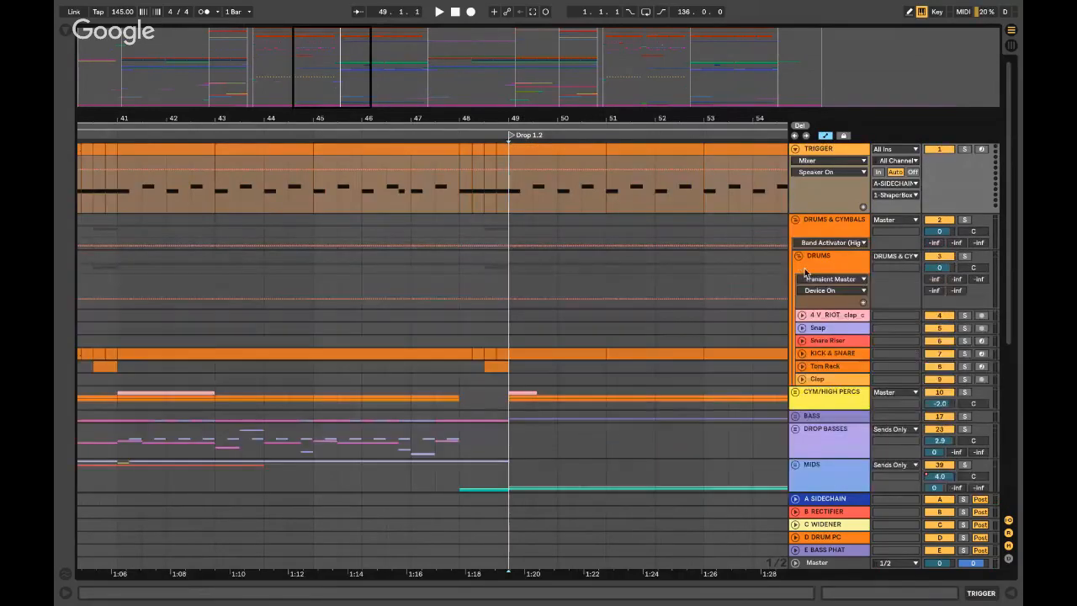
{"action": "scroll", "coordinate": [805, 273], "scroll_direction": "down", "scroll_amount": 2}
{"action": "left_click", "coordinate": [802, 300]}
{"action": "left_click", "coordinate": [835, 301]}
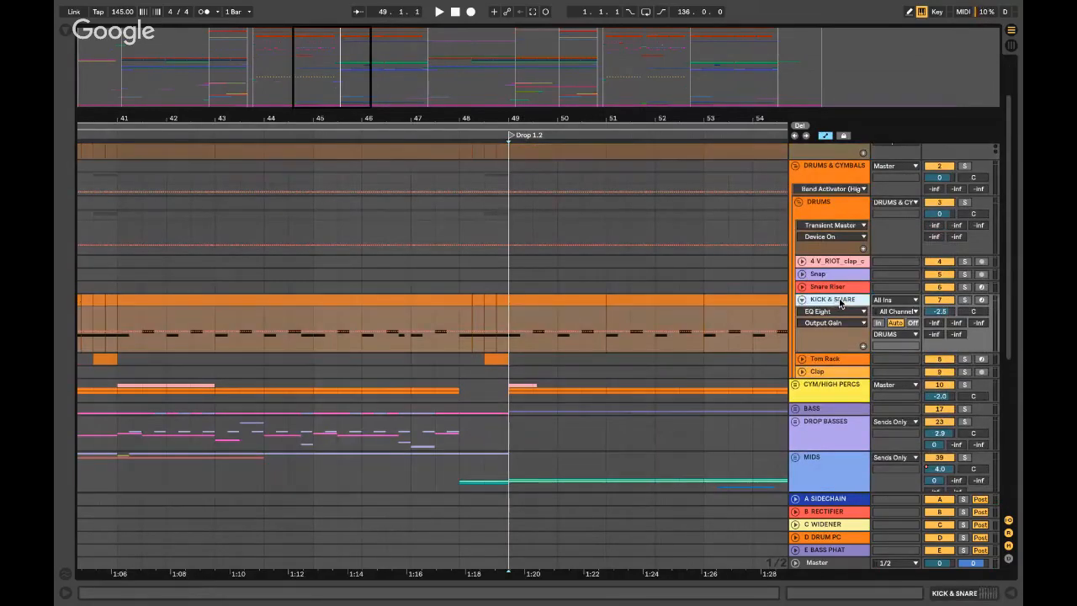
{"action": "double_click", "coordinate": [839, 302]}
- Inspect the Kick and Snare pad chains and their sample players in the drum rack
{"action": "double_click", "coordinate": [75, 507]}
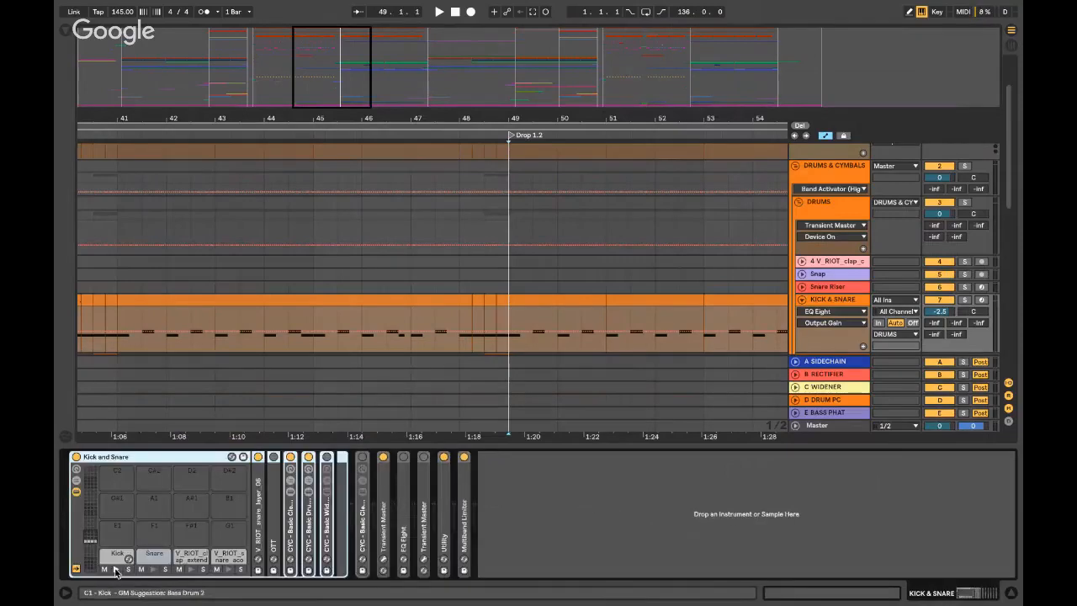
{"action": "left_click", "coordinate": [116, 556]}
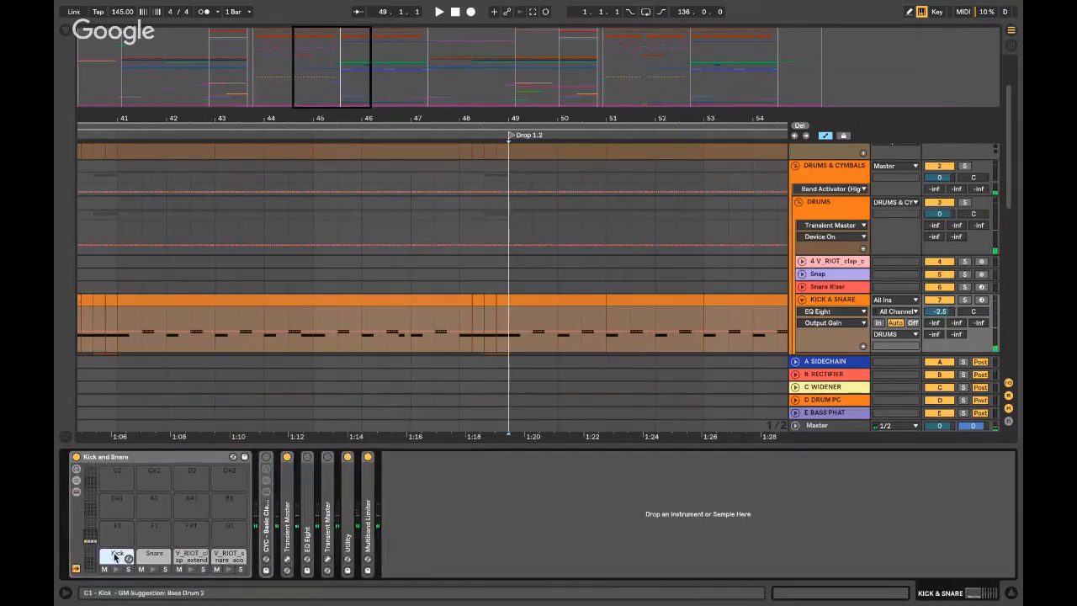
{"action": "double_click", "coordinate": [115, 557]}
{"action": "double_click", "coordinate": [259, 542]}
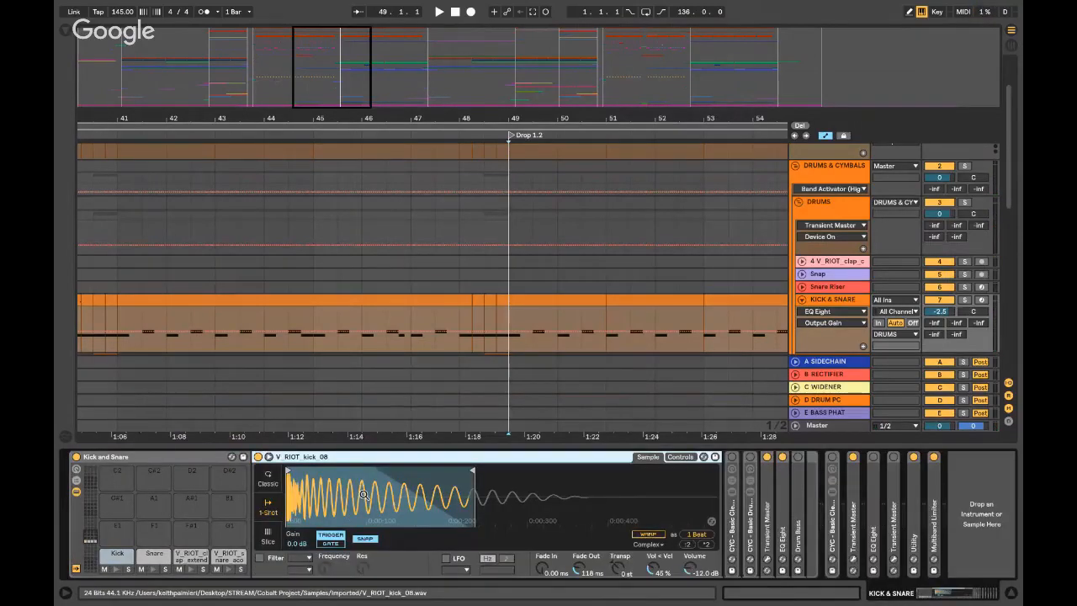
{"action": "left_click", "coordinate": [154, 555]}
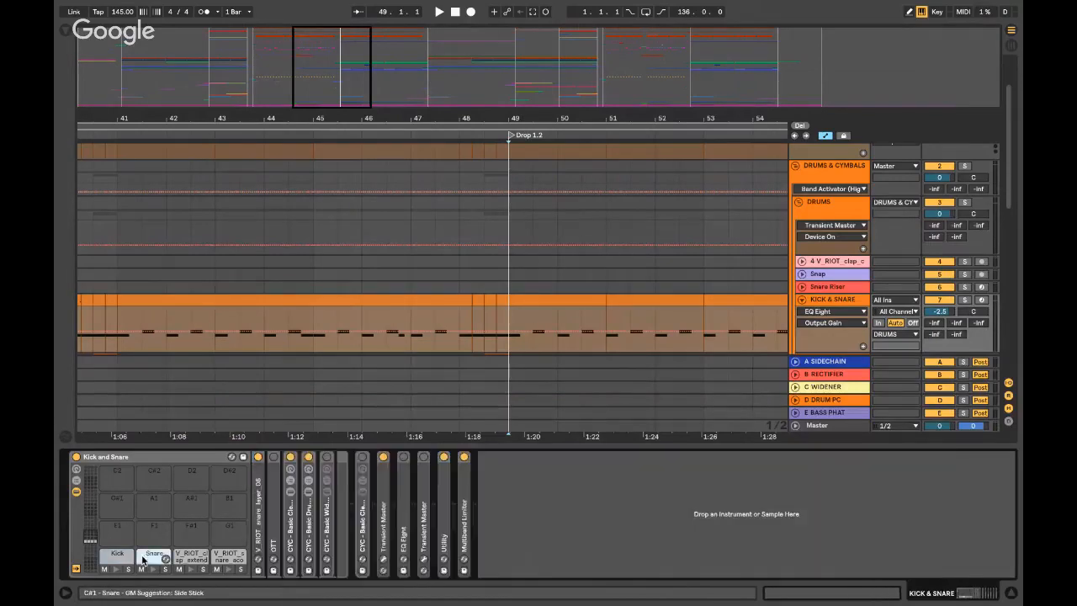
{"action": "double_click", "coordinate": [258, 515]}
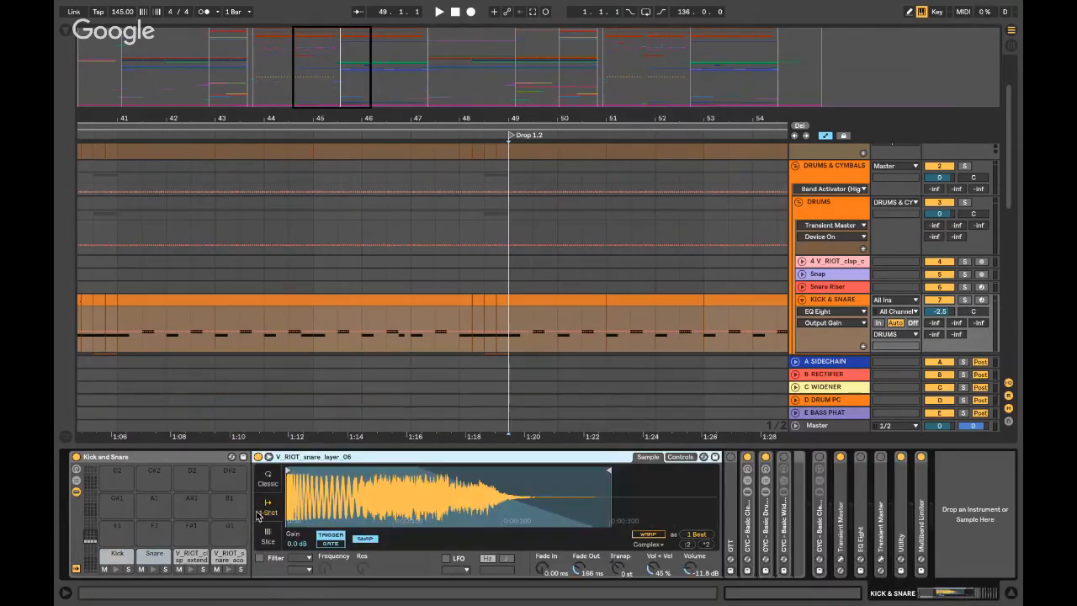
{"action": "double_click", "coordinate": [308, 456]}
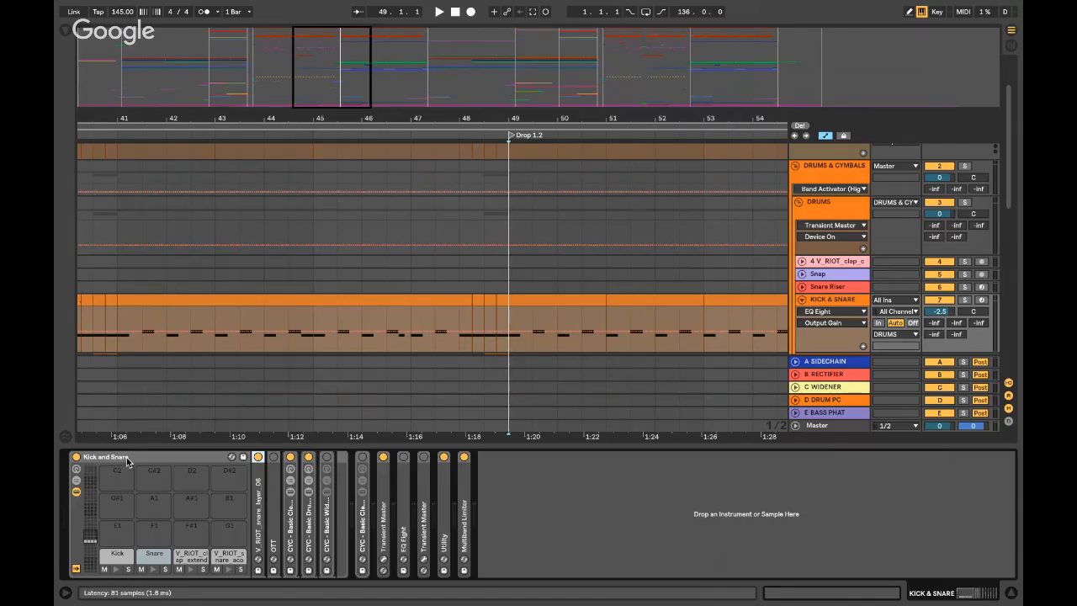
- Fold the Kick and Snare drum rack, hide the device view and zoom out around bar 49
{"action": "double_click", "coordinate": [191, 457]}
{"action": "left_click", "coordinate": [119, 507]}
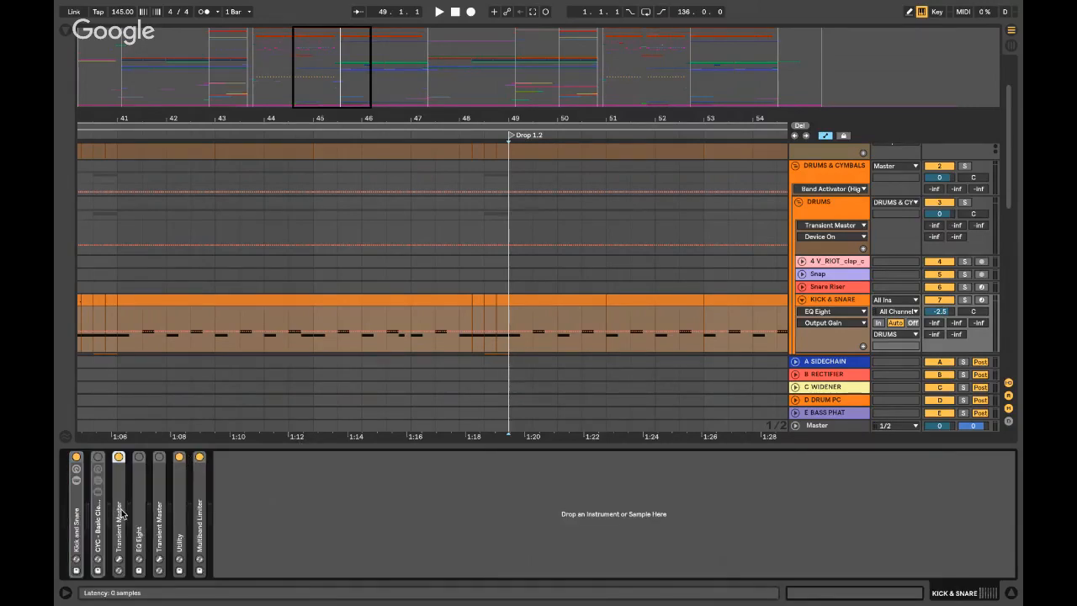
{"action": "key", "text": "ctrl+alt+l"}
{"action": "left_click", "coordinate": [505, 279]}
{"action": "key", "text": "minus"}
{"action": "key", "text": "minus"}
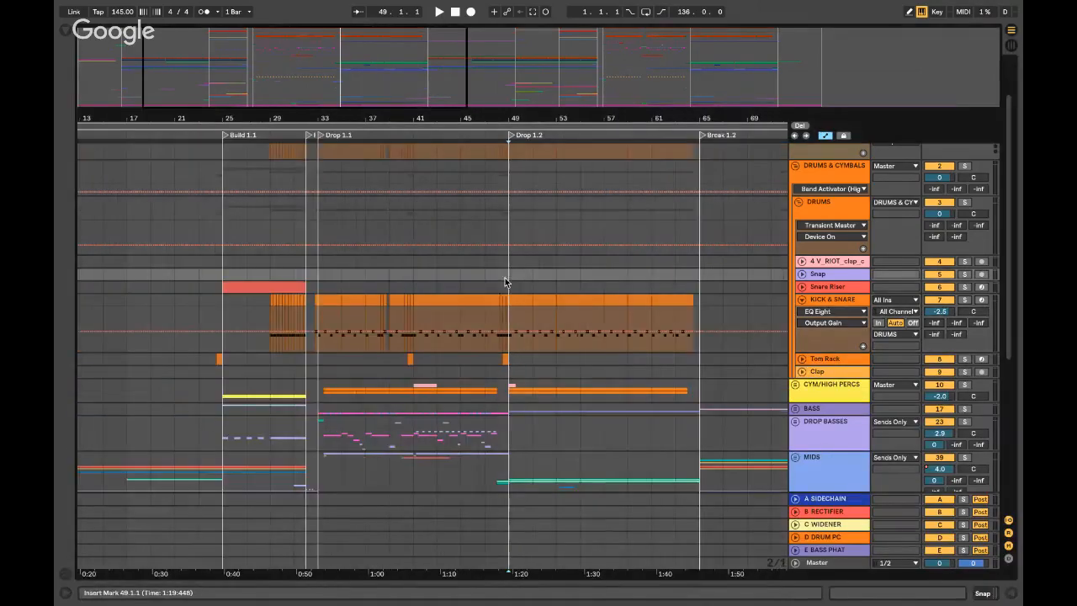
- Refold and reopen DRUMS & CYMBALS, placing the insert mark in the KICK & SNARE clip at bar 51
{"action": "scroll", "coordinate": [823, 194], "scroll_direction": "up", "scroll_amount": 3}
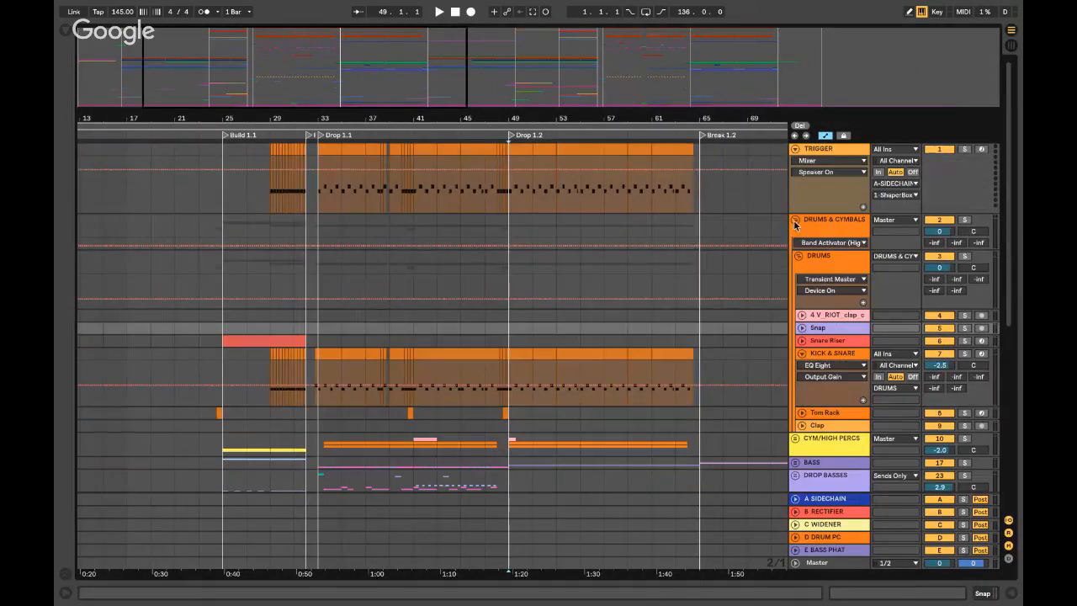
{"action": "left_click", "coordinate": [794, 221]}
{"action": "left_click", "coordinate": [529, 172]}
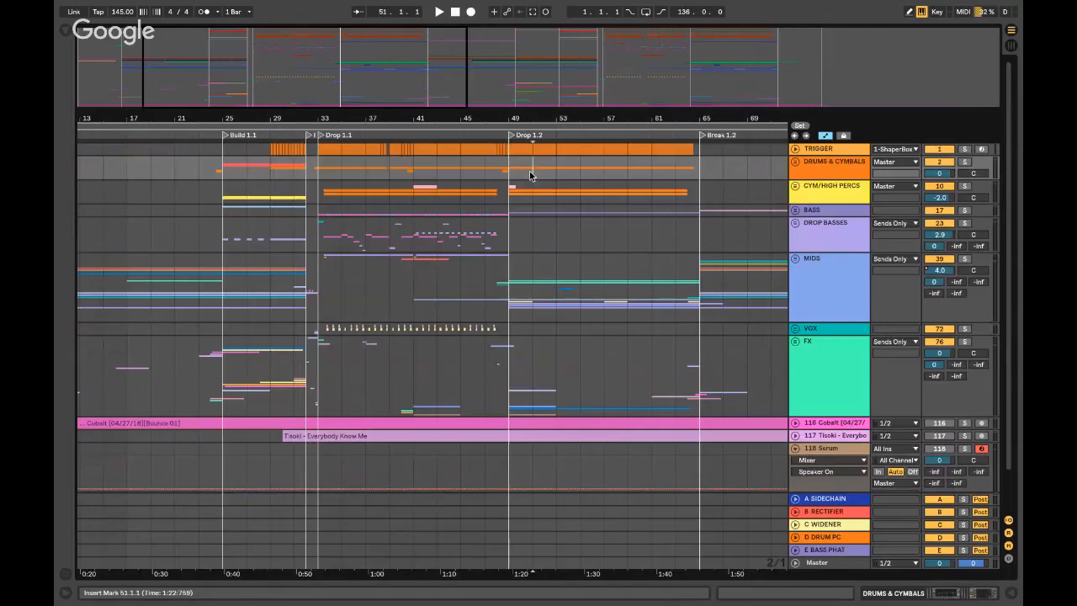
{"action": "scroll", "coordinate": [529, 173], "scroll_direction": "right", "scroll_amount": 6}
{"action": "left_click", "coordinate": [502, 173]}
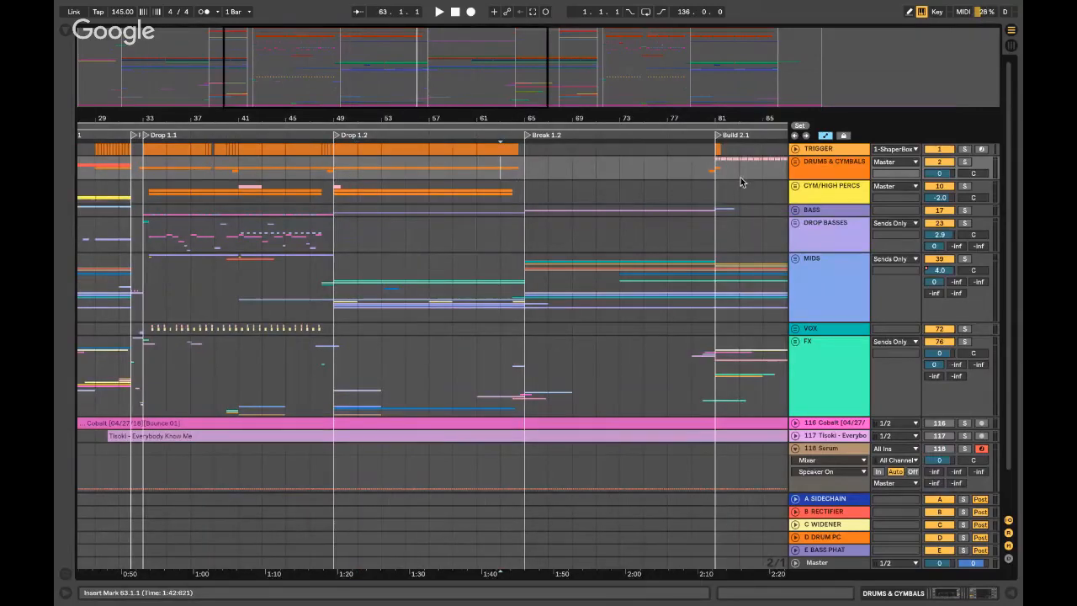
{"action": "left_click", "coordinate": [795, 162]}
{"action": "left_click", "coordinate": [361, 313]}
{"action": "scroll", "coordinate": [360, 313], "scroll_direction": "up", "scroll_amount": 3}
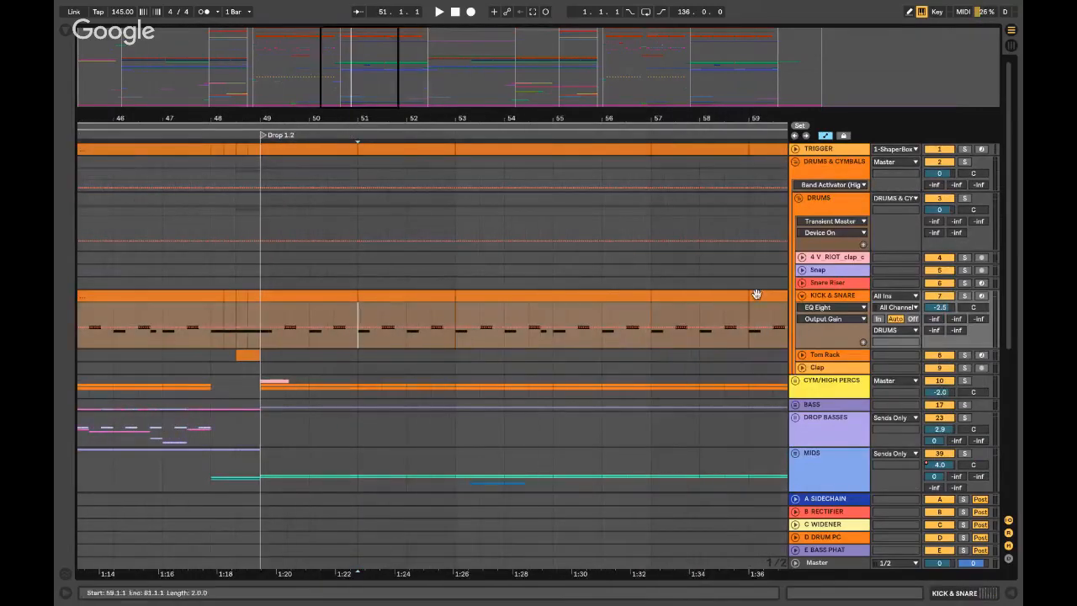
- Open the KICK & SNARE drum rack and view the Kick and Snare pad chains
{"action": "double_click", "coordinate": [828, 297]}
{"action": "double_click", "coordinate": [76, 535]}
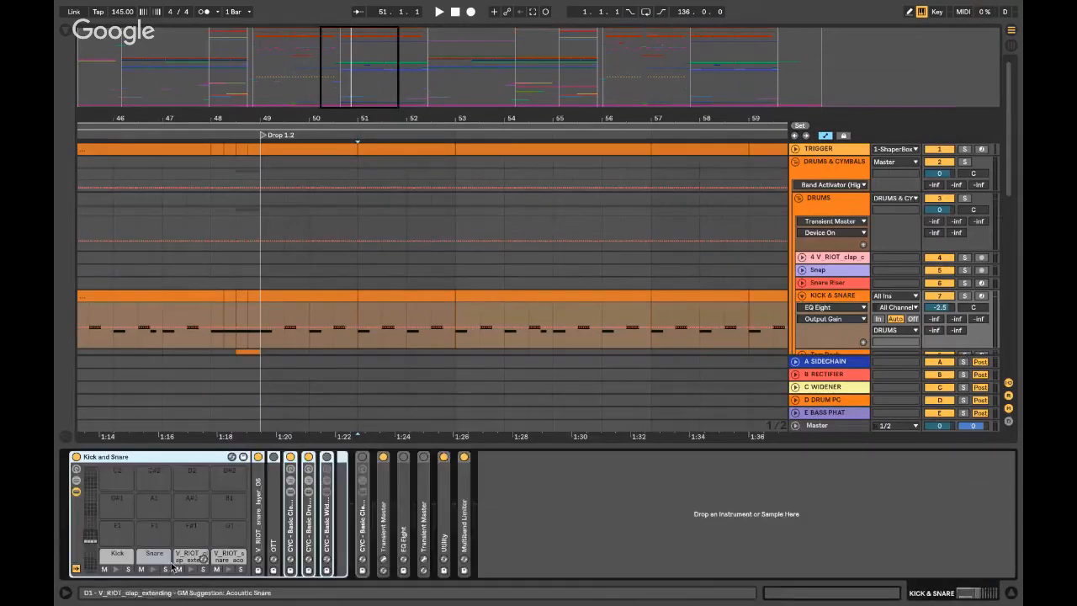
{"action": "left_click", "coordinate": [117, 555]}
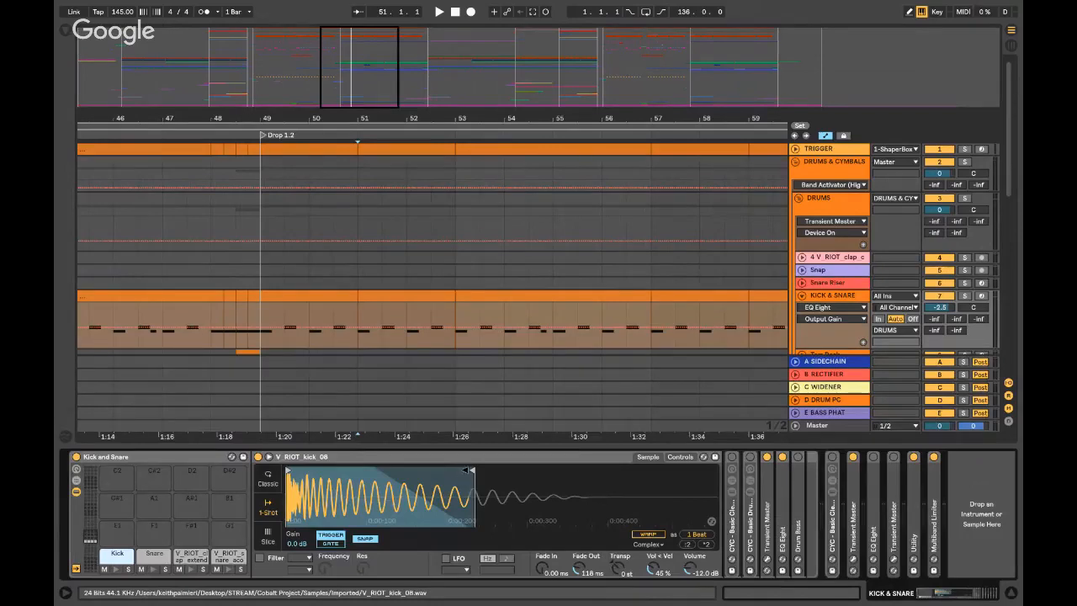
{"action": "left_click", "coordinate": [161, 559]}
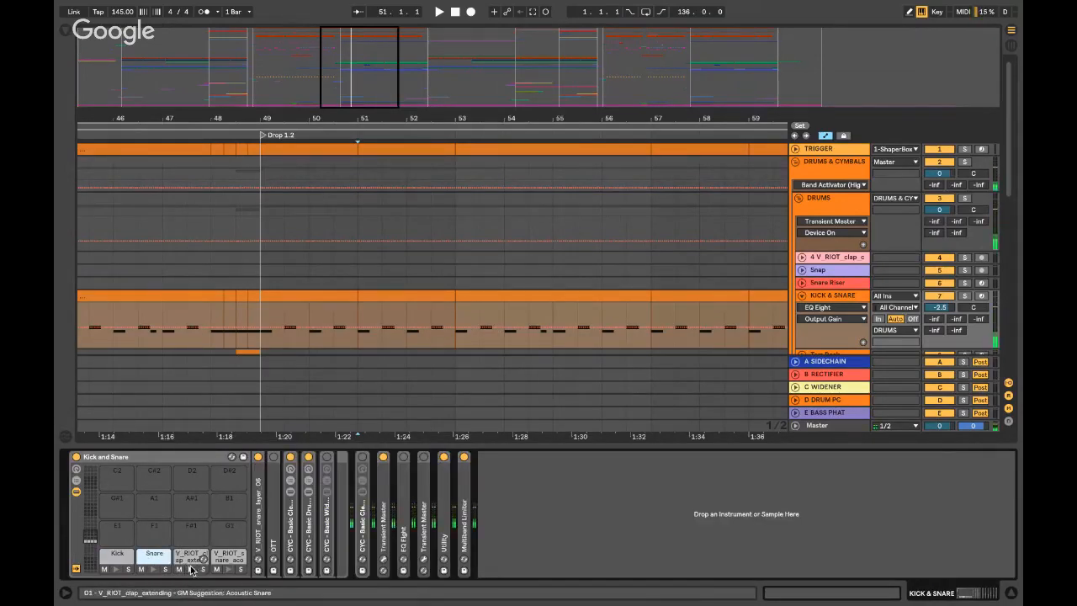
- Open the KICK & SNARE clip's notes, then preview drum pads including the D#1 acoustic snare
{"action": "scroll", "coordinate": [178, 320], "scroll_direction": "right", "scroll_amount": 2}
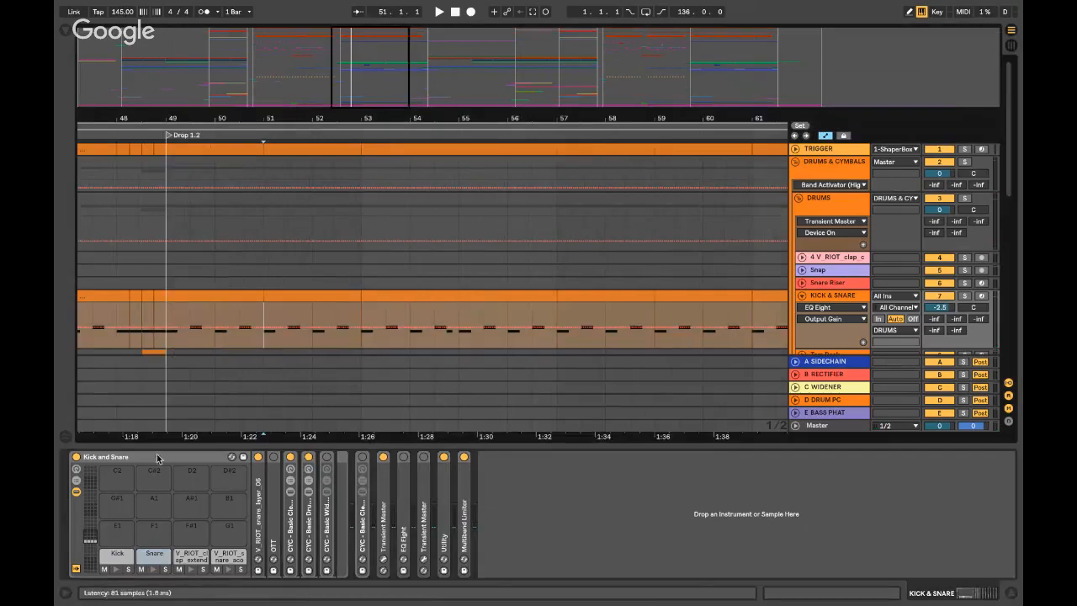
{"action": "double_click", "coordinate": [239, 295]}
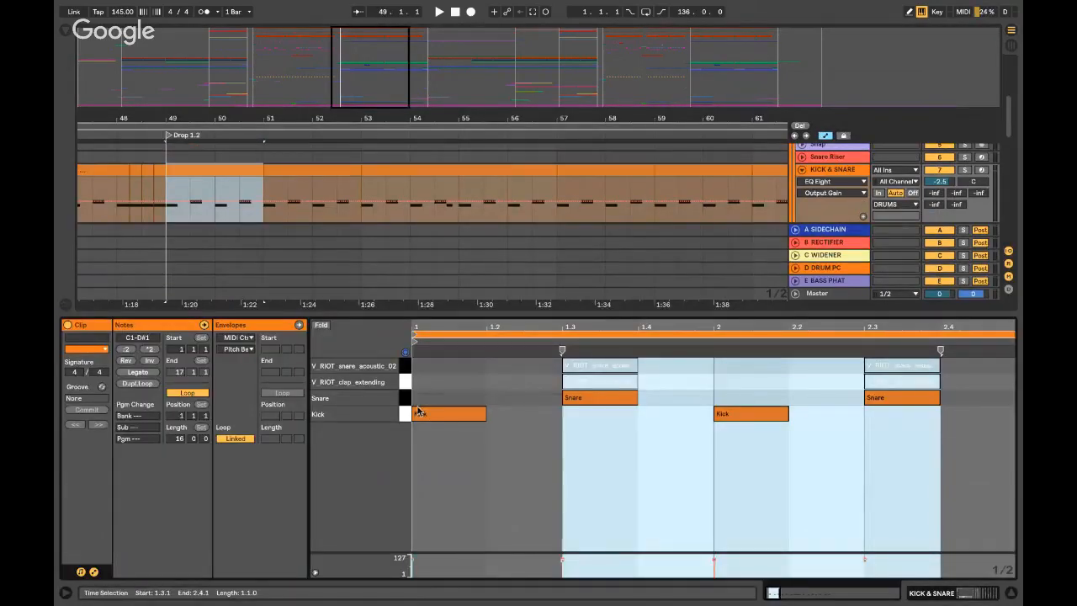
{"action": "left_click", "coordinate": [562, 377]}
{"action": "key", "text": "shift+Tab"}
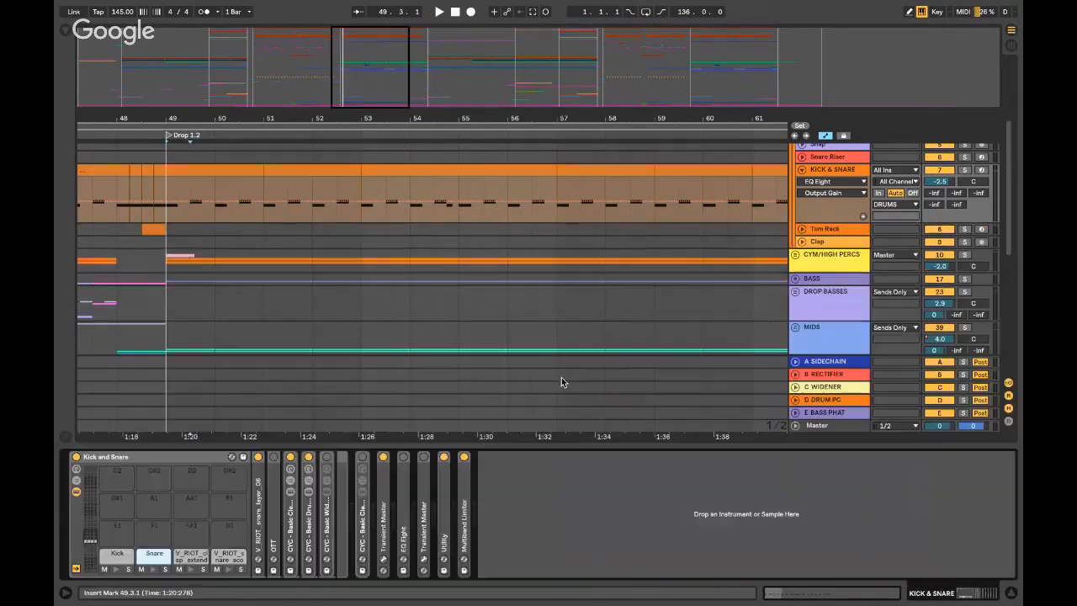
{"action": "left_click", "coordinate": [194, 569]}
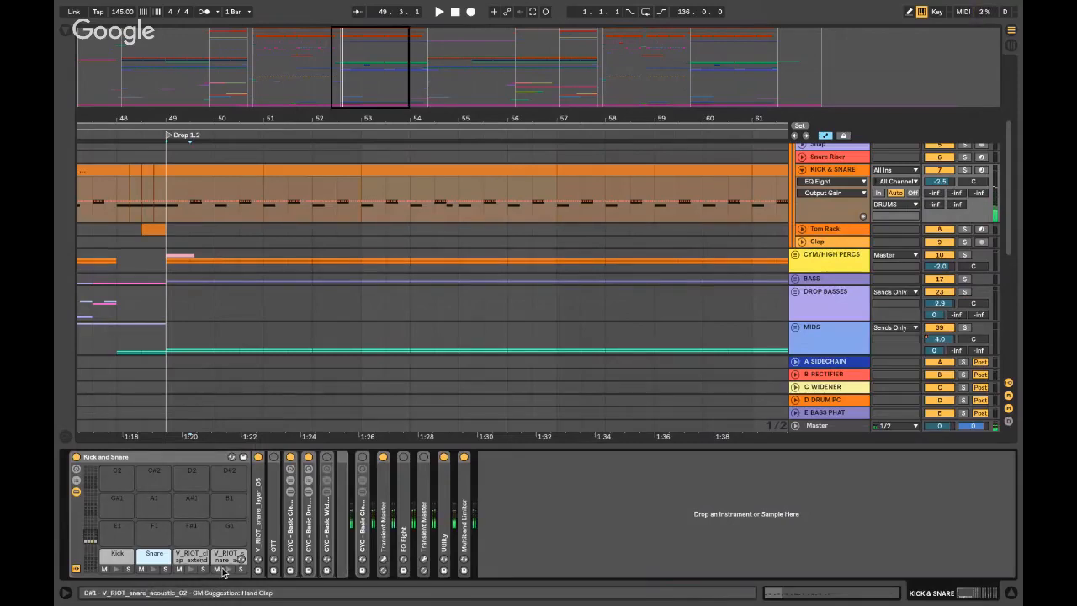
{"action": "left_click", "coordinate": [228, 570]}
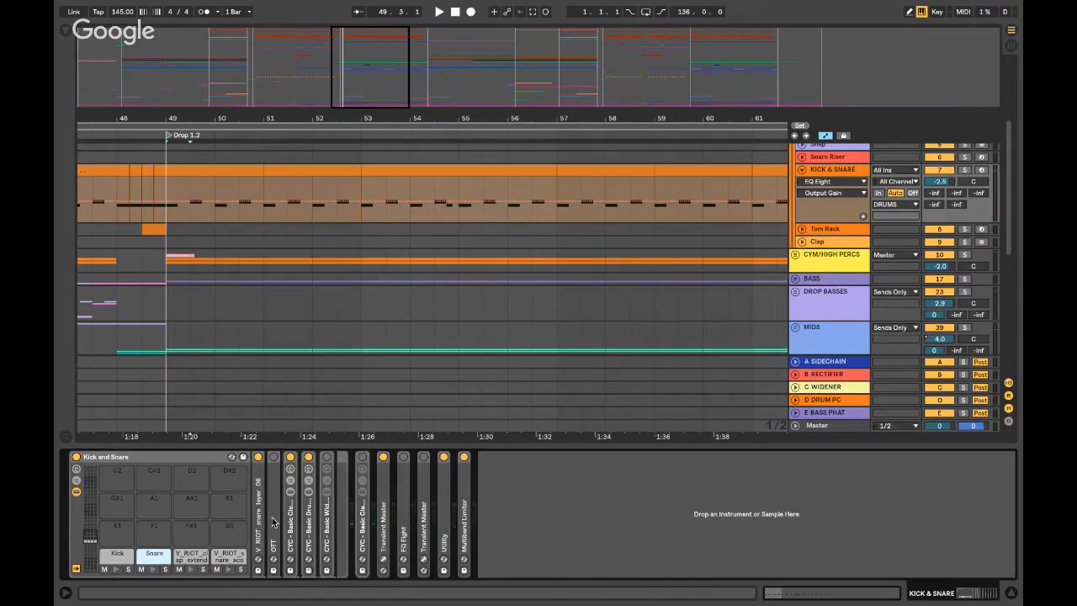
- Expand the Kick chain's Transient Master device and open its plugin window
{"action": "left_click", "coordinate": [119, 558]}
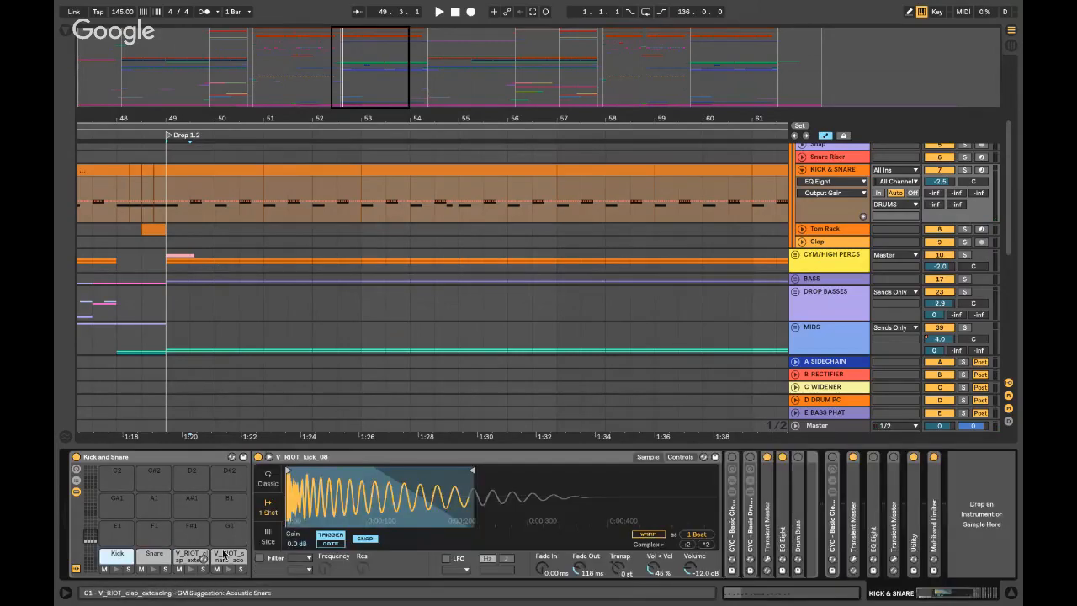
{"action": "double_click", "coordinate": [461, 461]}
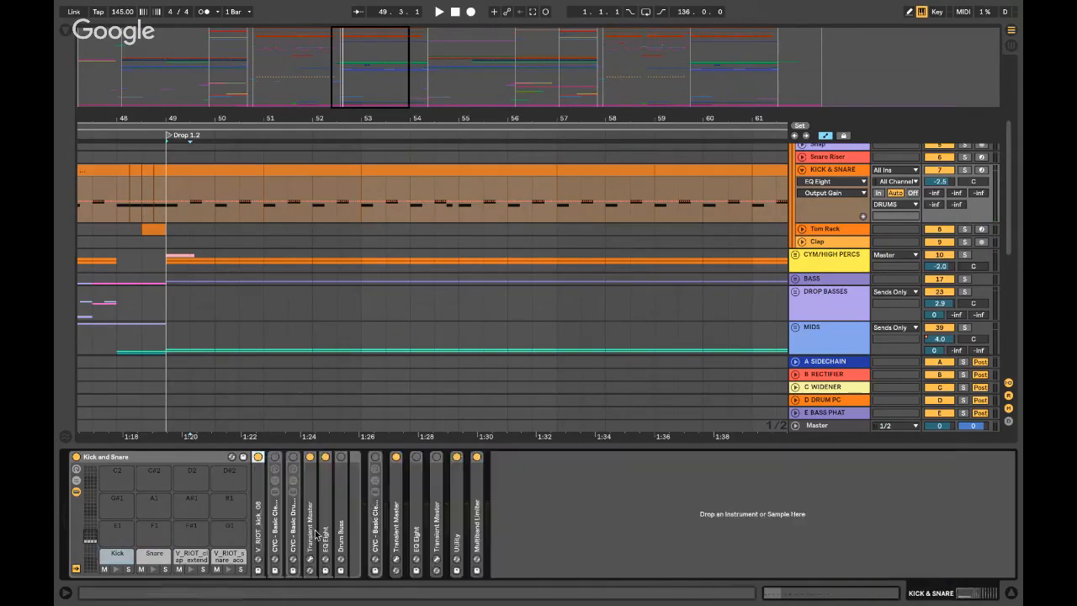
{"action": "double_click", "coordinate": [310, 461]}
{"action": "left_click", "coordinate": [331, 457]}
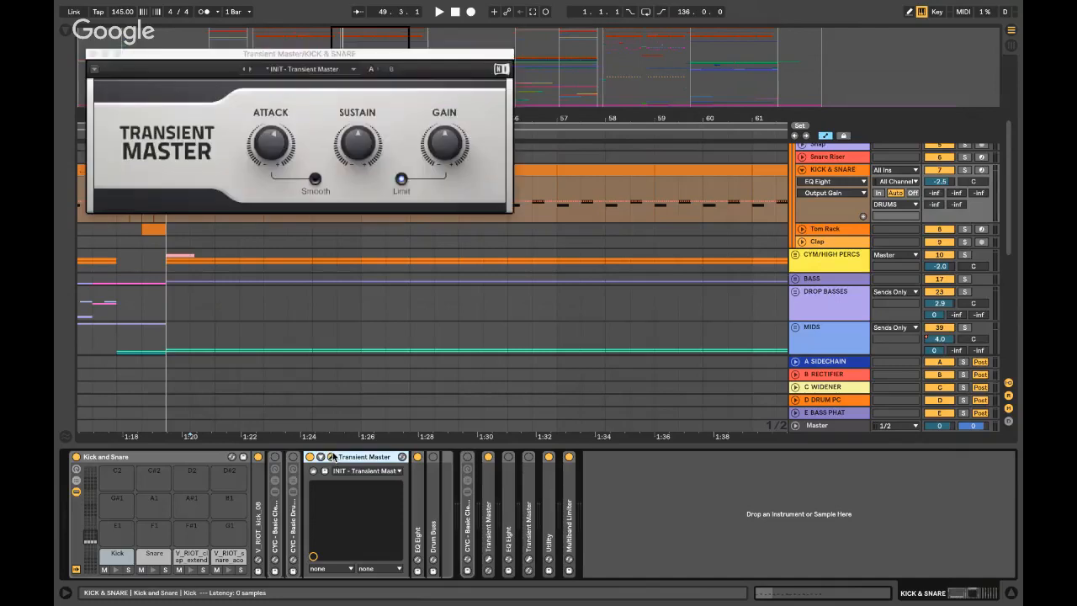
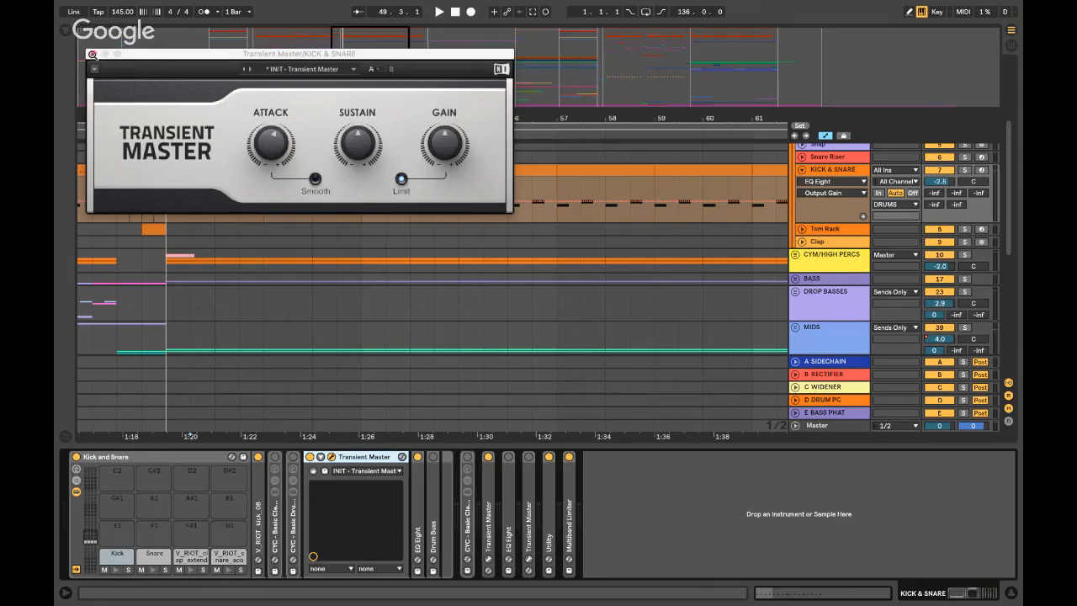
- Close the Transient Master window, review the kick EQ Eight's low-cut and 10.2 kHz bands, then fold it
{"action": "left_click", "coordinate": [94, 54]}
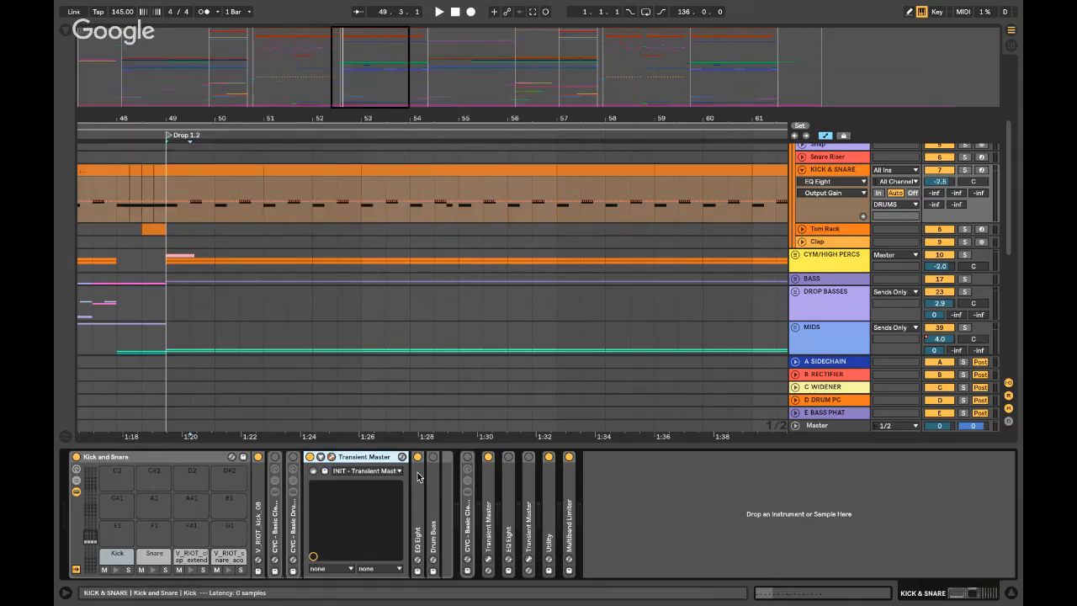
{"action": "double_click", "coordinate": [369, 457]}
{"action": "double_click", "coordinate": [328, 483]}
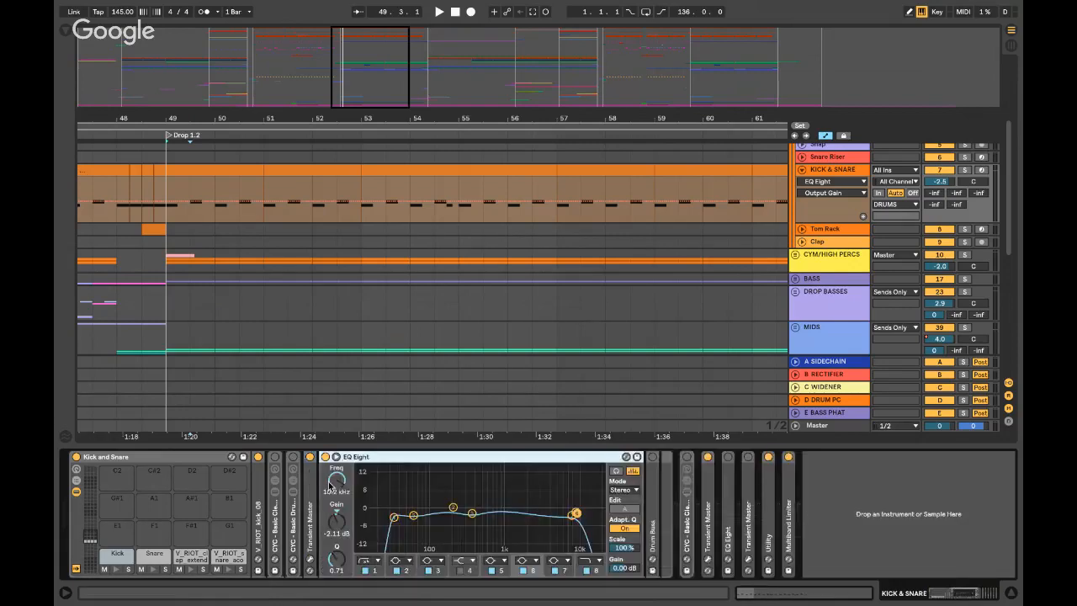
{"action": "left_click", "coordinate": [393, 516]}
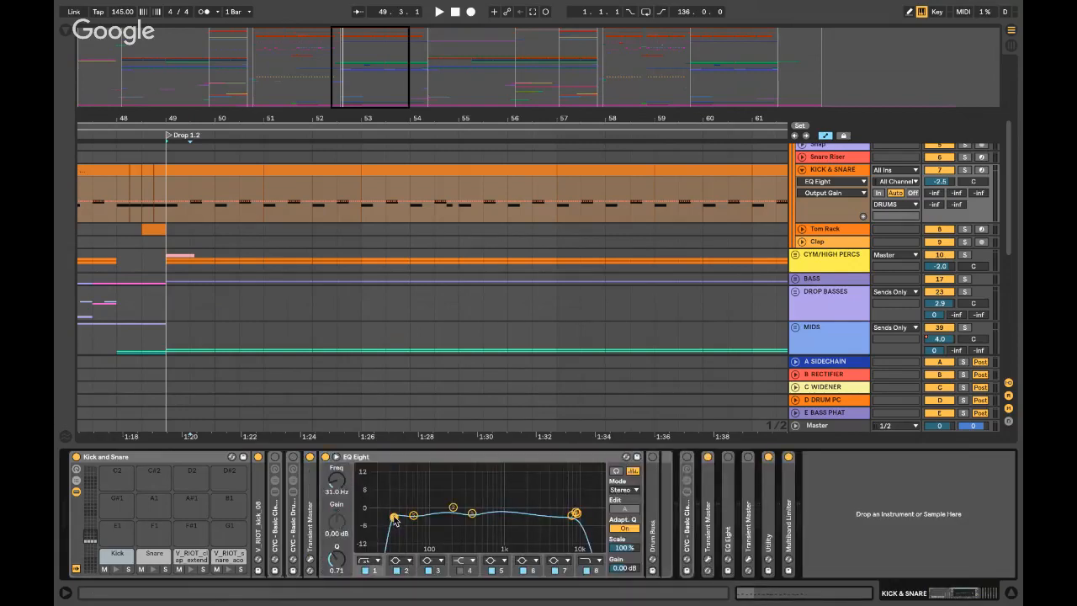
{"action": "left_click", "coordinate": [577, 513]}
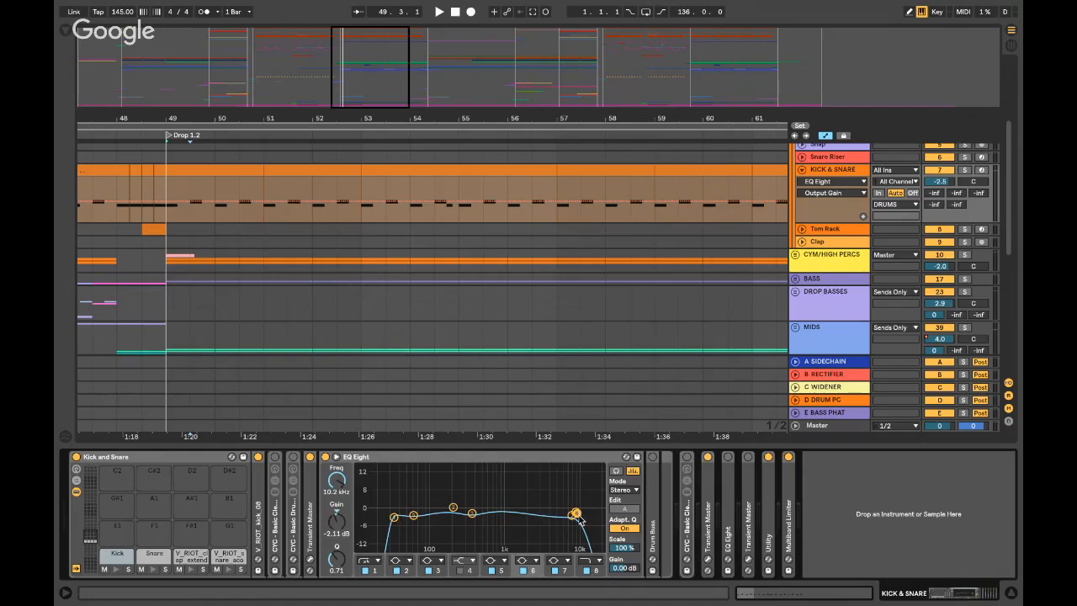
{"action": "double_click", "coordinate": [427, 457]}
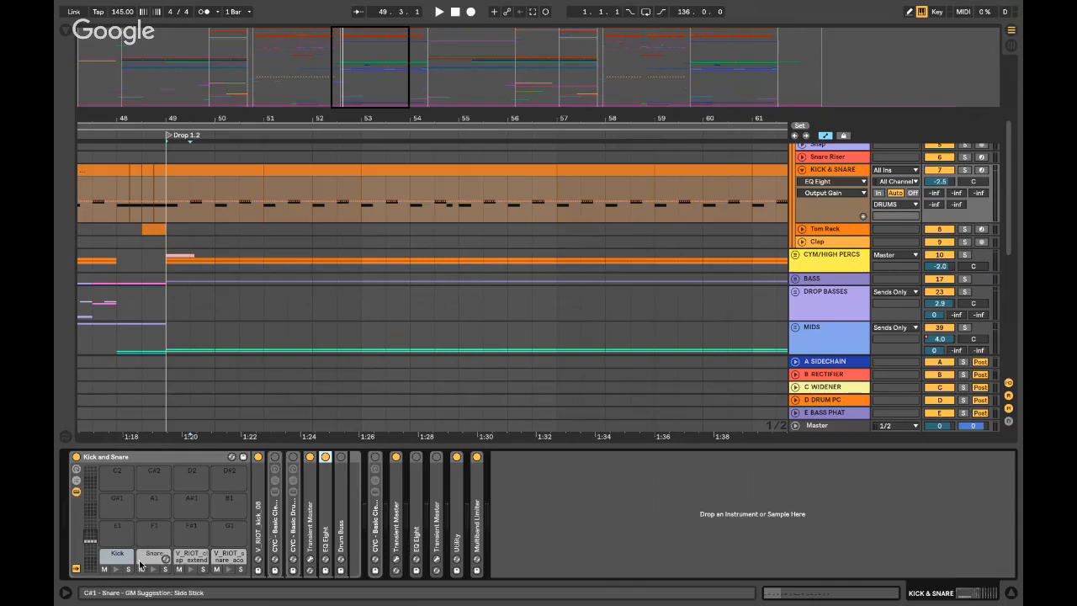
- Show the Snare chain's CYC - Basic Clean And Thick Rack, checking its Saturator and 129 Hz EQ band
{"action": "left_click", "coordinate": [158, 555]}
{"action": "left_click", "coordinate": [294, 530]}
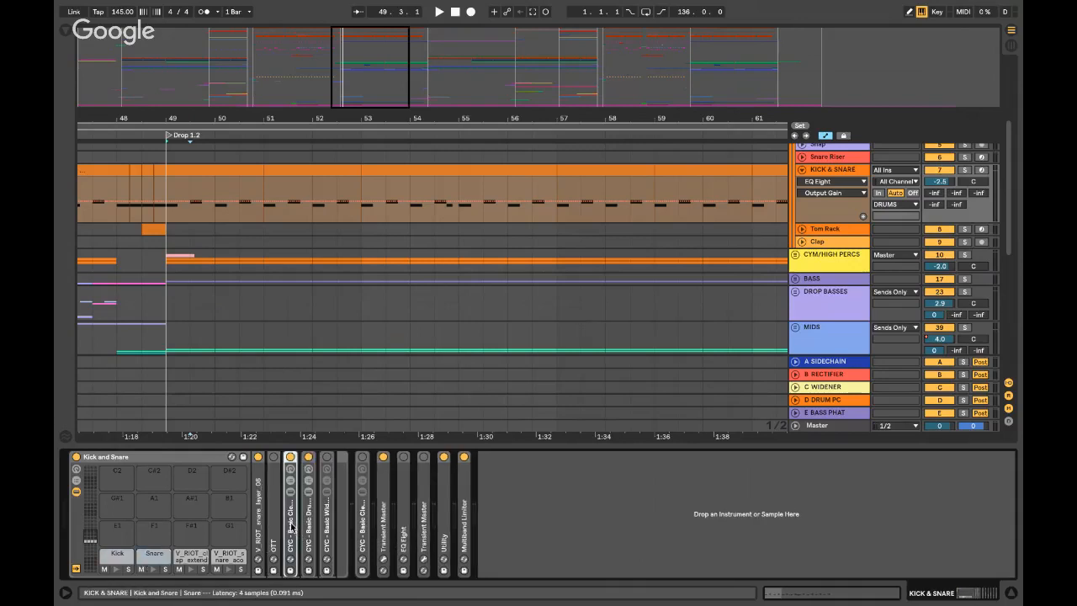
{"action": "double_click", "coordinate": [292, 528]}
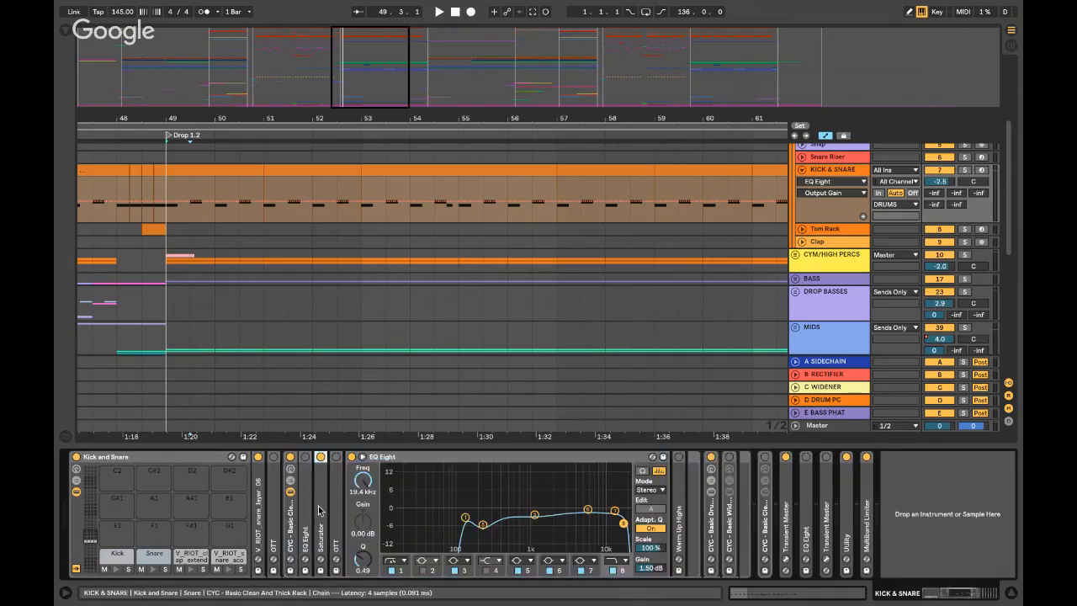
{"action": "double_click", "coordinate": [320, 510]}
{"action": "double_click", "coordinate": [376, 464]}
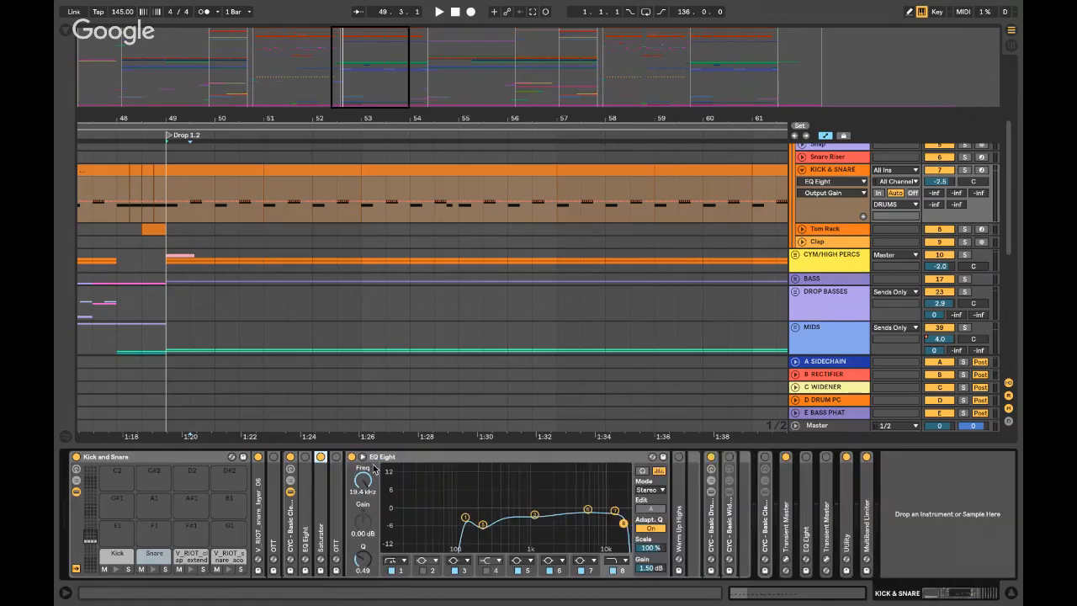
{"action": "left_click", "coordinate": [465, 517]}
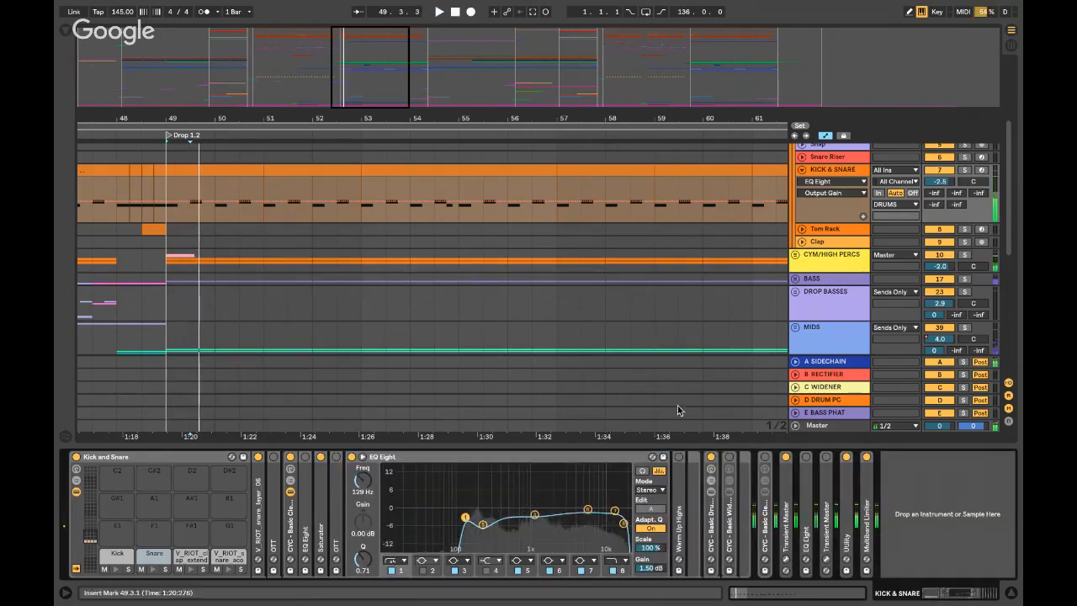
- Solo KICK & SNARE, lower the snare EQ low band's Q to 0.58, then fold the EQ
{"action": "left_click", "coordinate": [961, 170]}
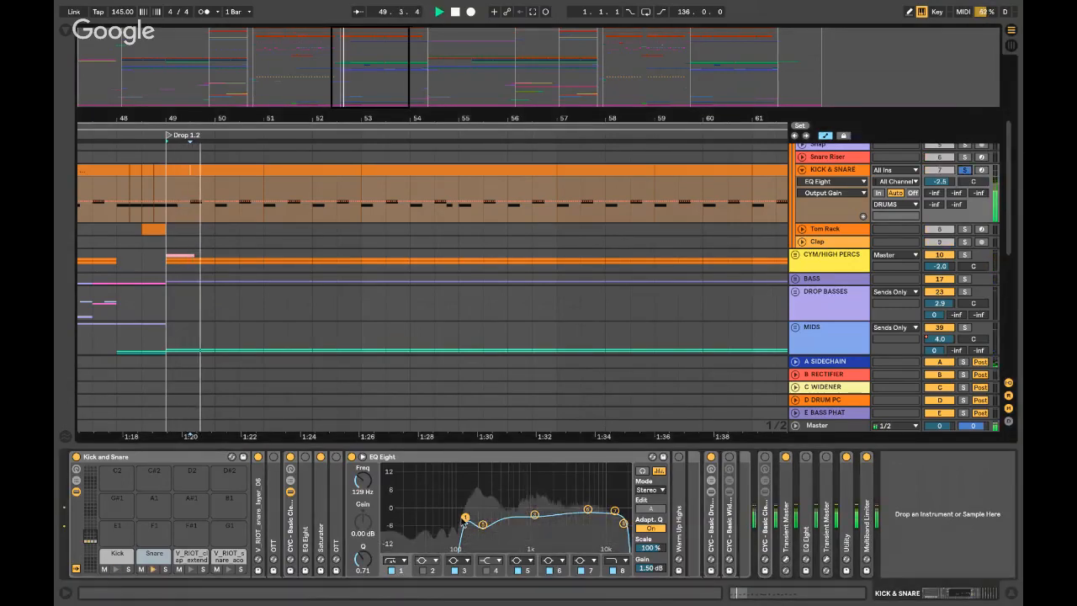
{"action": "left_click_drag", "start_coordinate": [466, 518], "coordinate": [466, 521]}
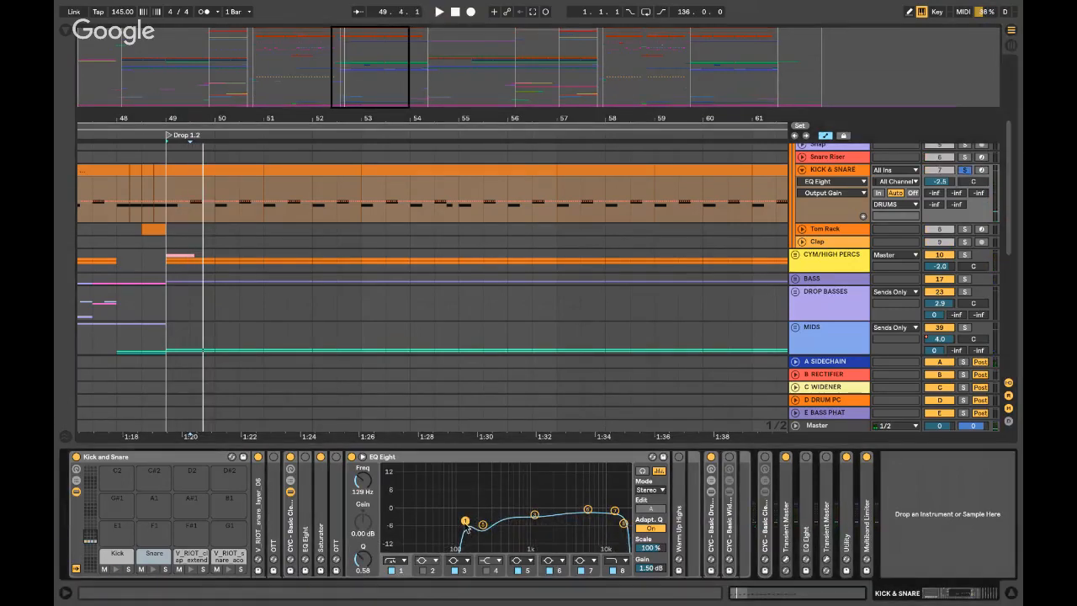
{"action": "left_click", "coordinate": [482, 524]}
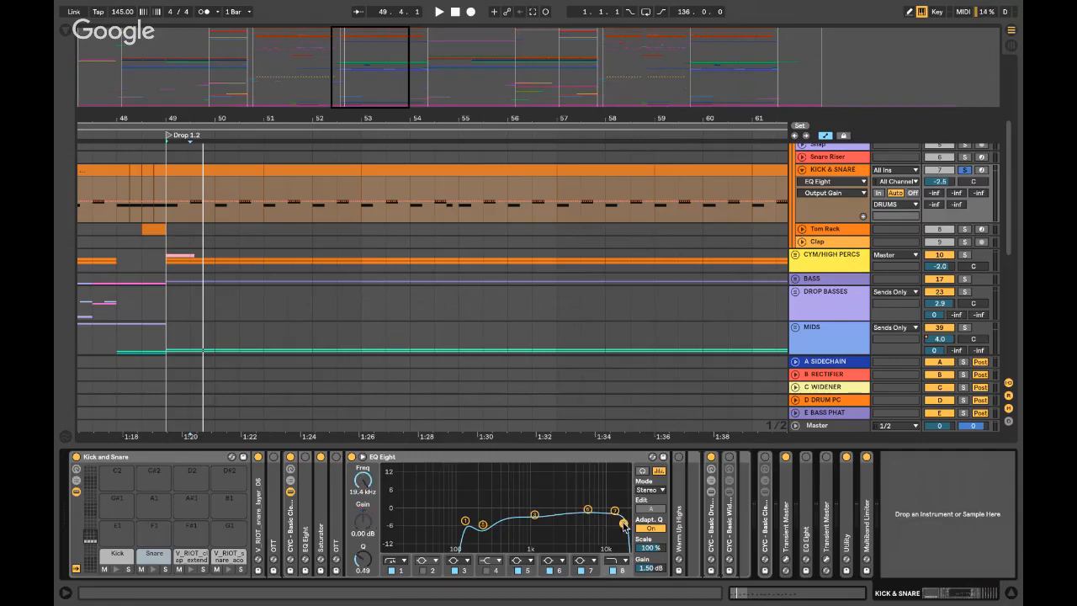
{"action": "double_click", "coordinate": [440, 456]}
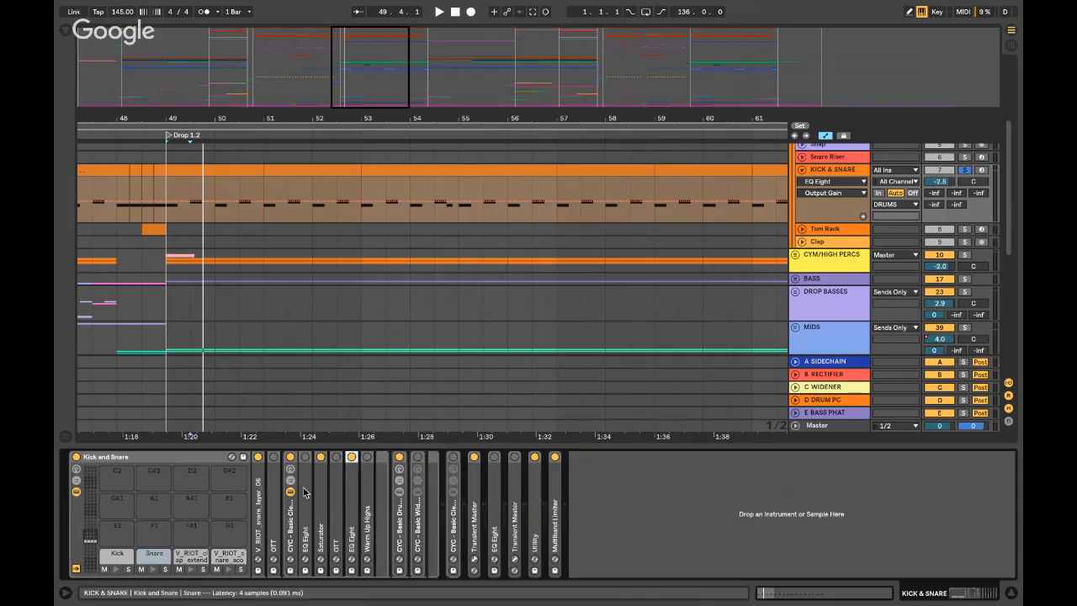
- Expand CYC - Basic Drum 1.0, Transient Master and ClassicClipper, auditioning the snare through the Classic Clipper
{"action": "double_click", "coordinate": [395, 511]}
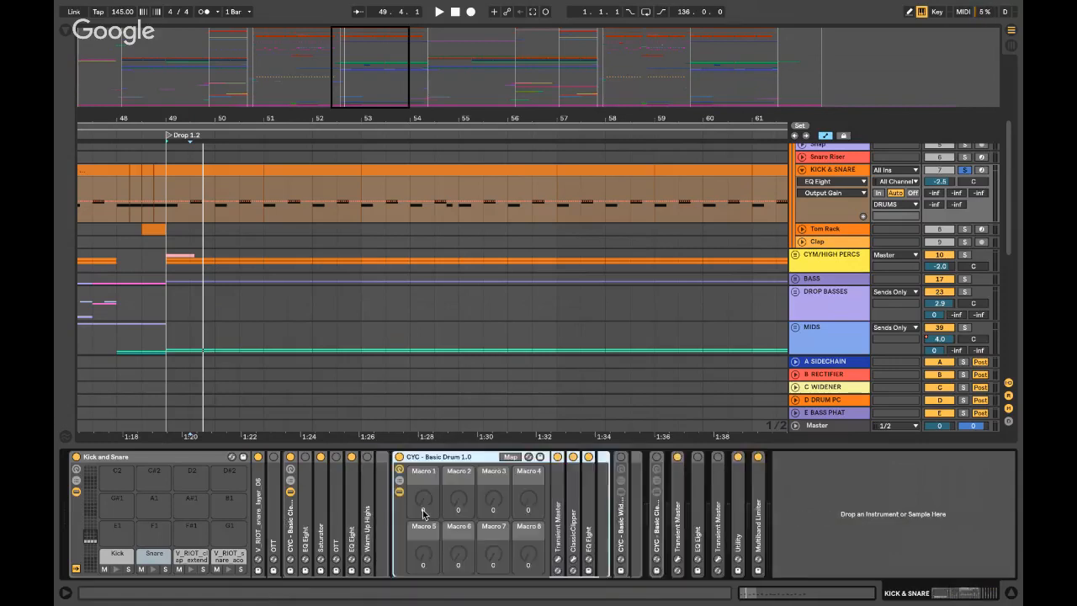
{"action": "double_click", "coordinate": [557, 518]}
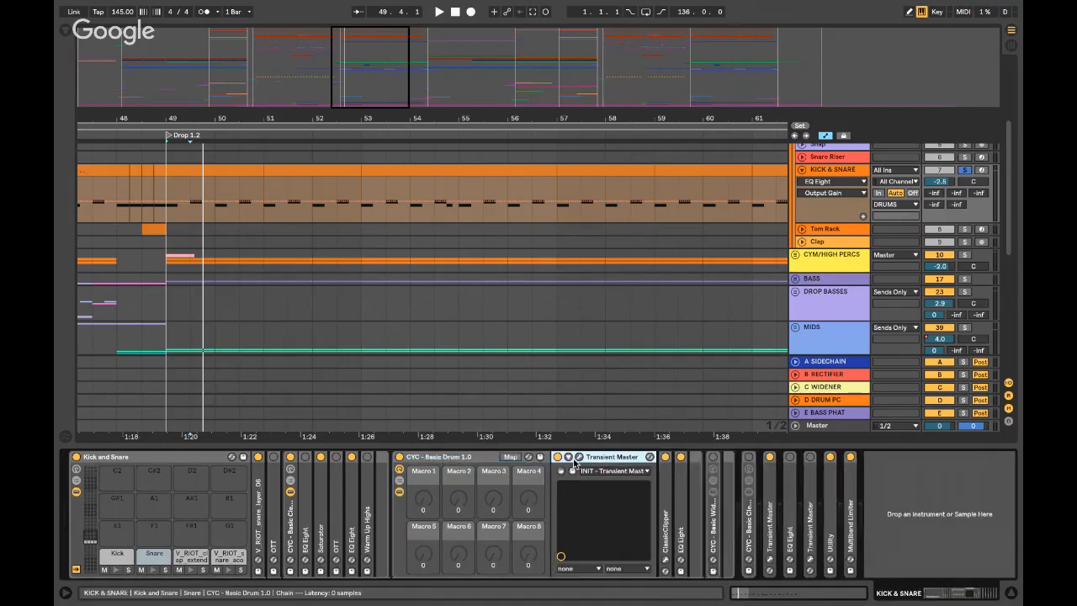
{"action": "double_click", "coordinate": [665, 514]}
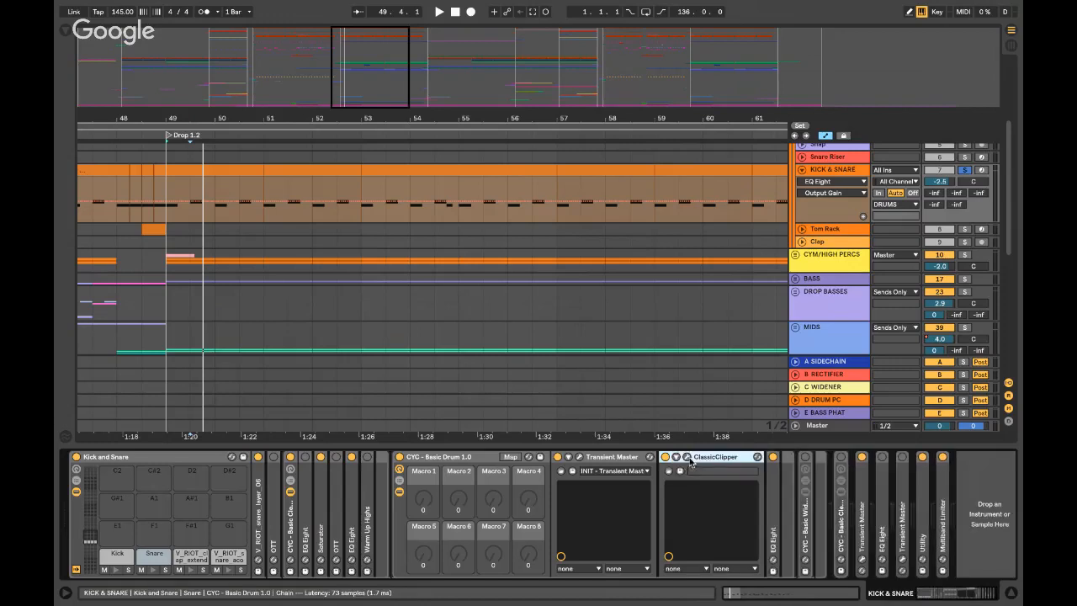
{"action": "left_click", "coordinate": [686, 457]}
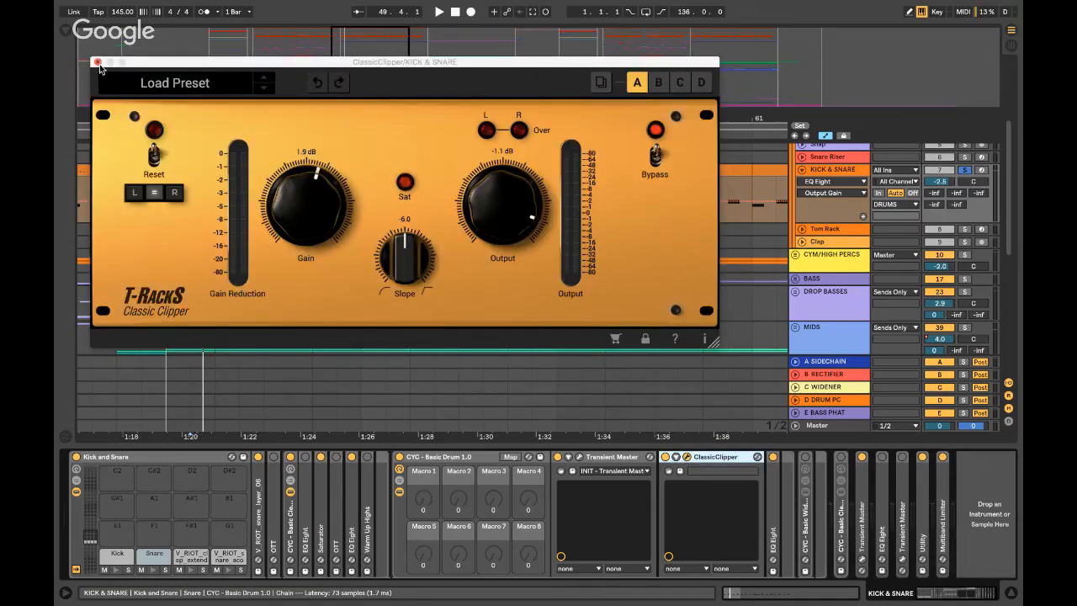
{"action": "key", "text": "space"}
{"action": "key", "text": "space"}
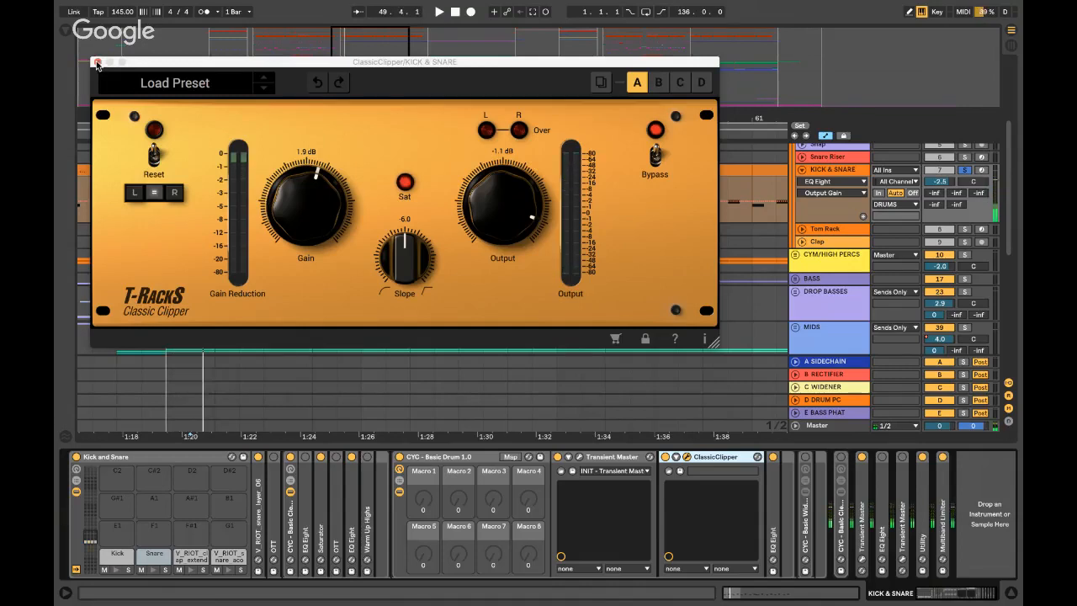
{"action": "left_click", "coordinate": [98, 64]}
- Fold the ClassicClipper and Transient Master, and expand the snare rack's EQ Eight
{"action": "left_click", "coordinate": [676, 457]}
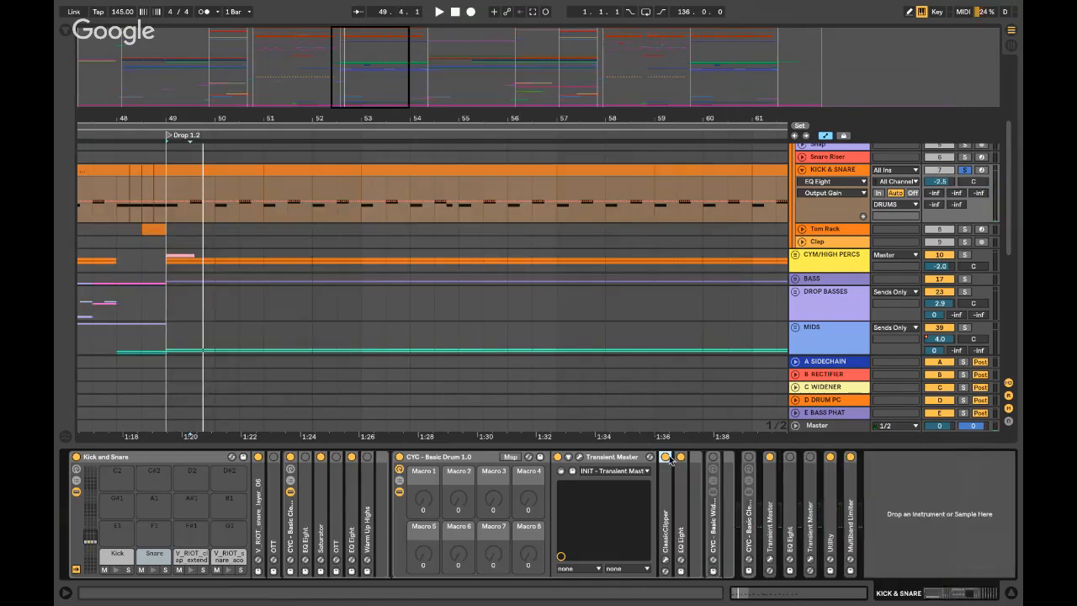
{"action": "left_click", "coordinate": [616, 457]}
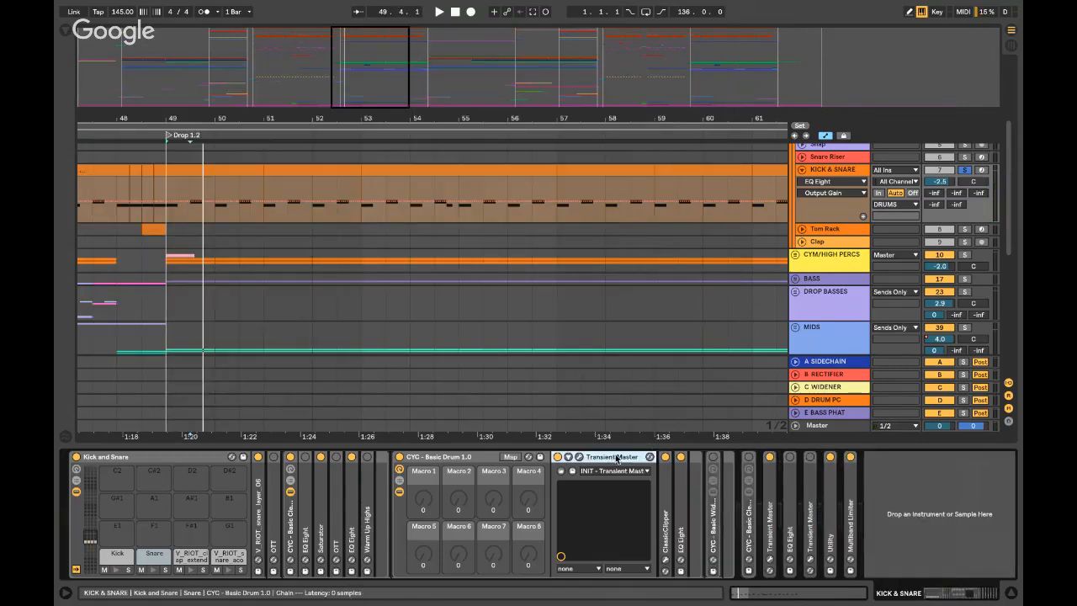
{"action": "double_click", "coordinate": [616, 458]}
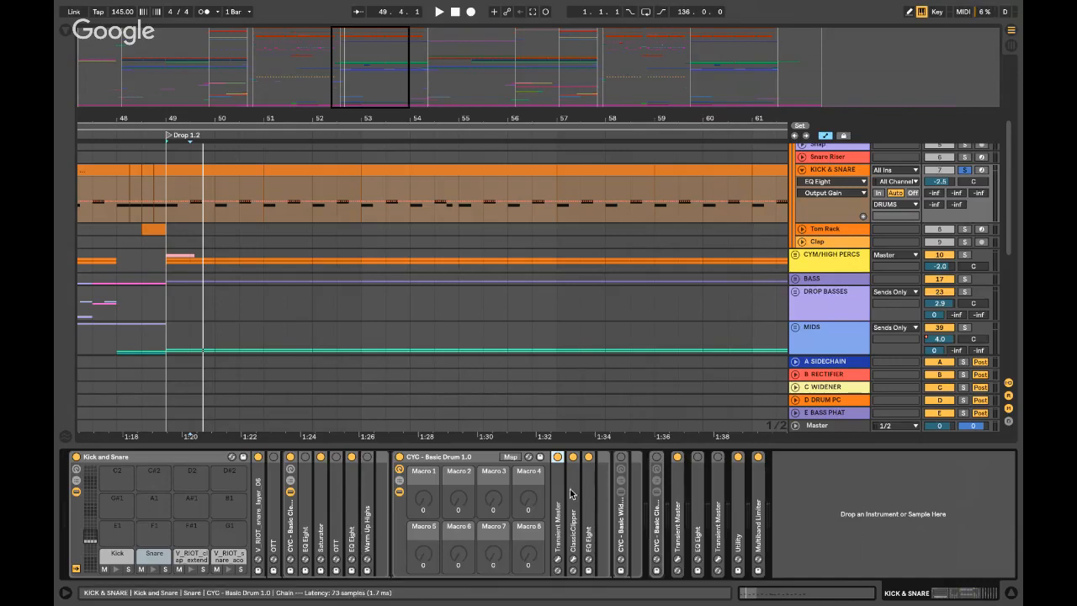
{"action": "double_click", "coordinate": [589, 515]}
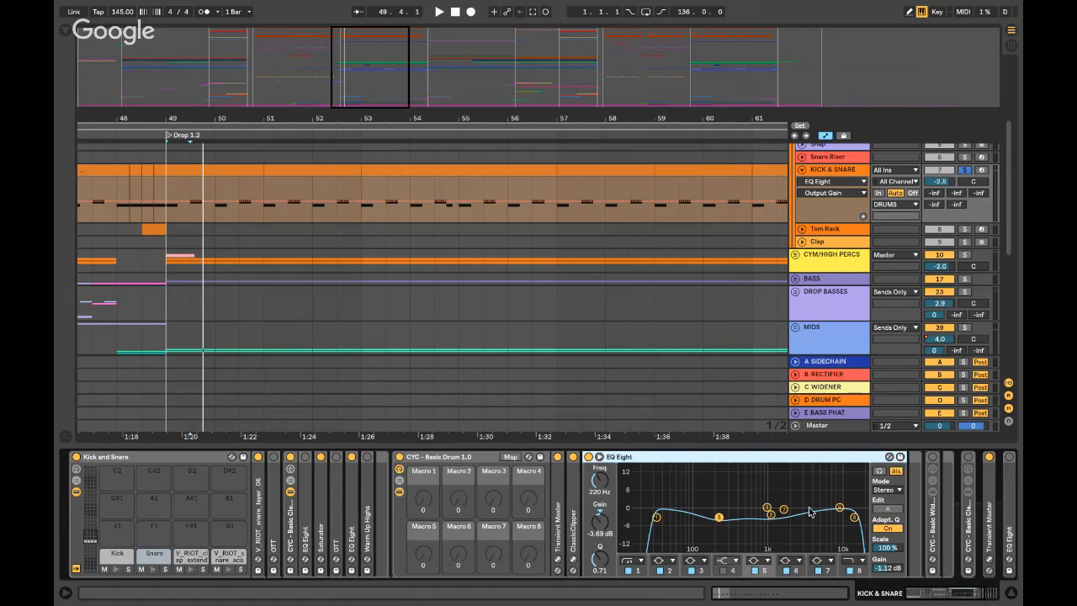
- View the enlarged EQ curve, fold the Basic Drum rack, and briefly check the Transient Master window
{"action": "left_click", "coordinate": [598, 456]}
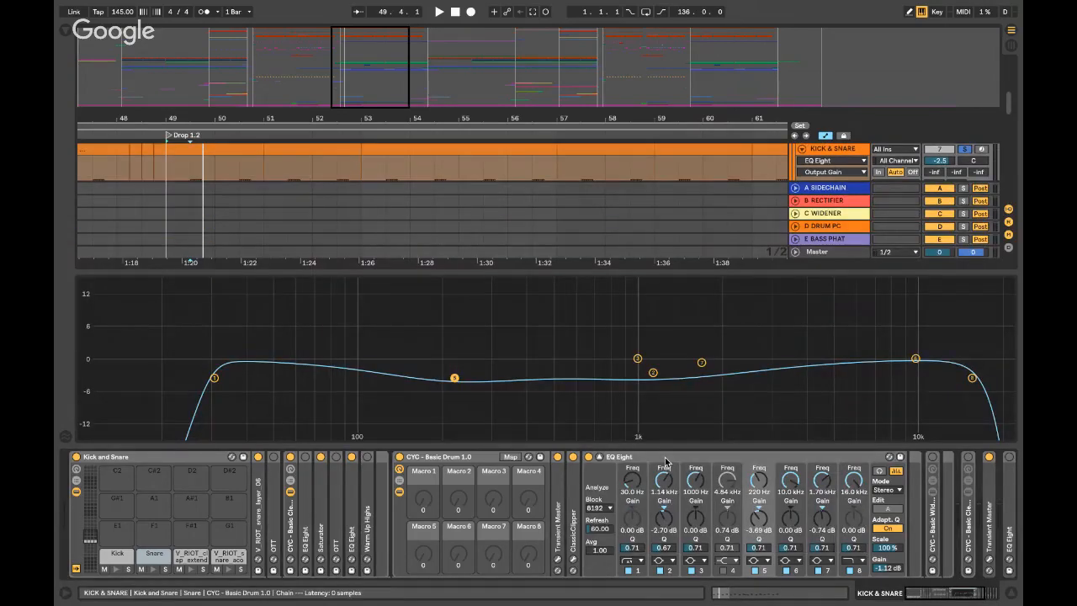
{"action": "double_click", "coordinate": [665, 461]}
{"action": "double_click", "coordinate": [471, 457]}
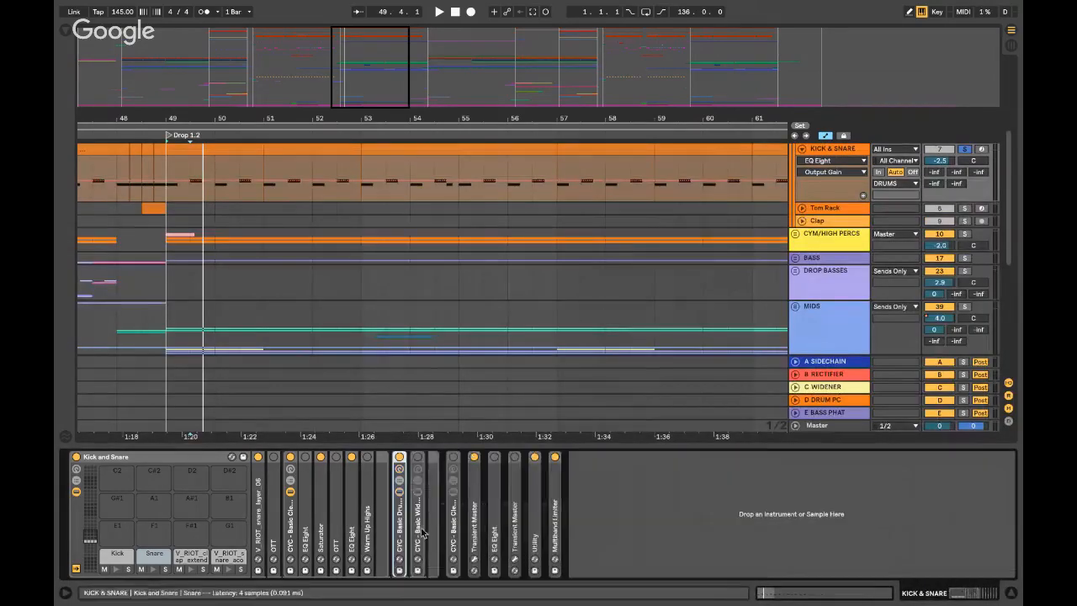
{"action": "double_click", "coordinate": [473, 522]}
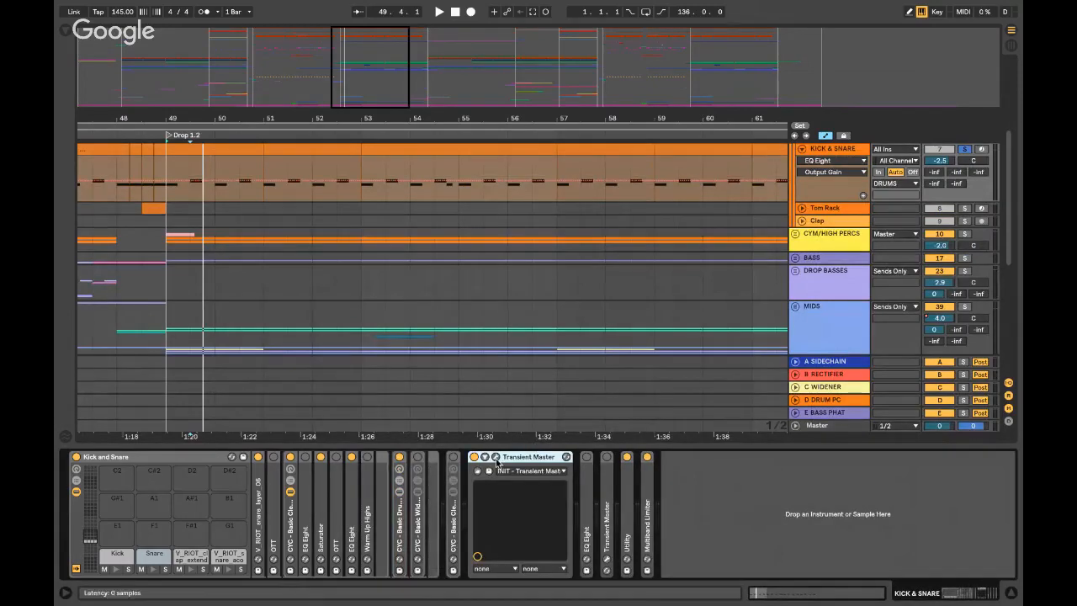
{"action": "left_click", "coordinate": [495, 457]}
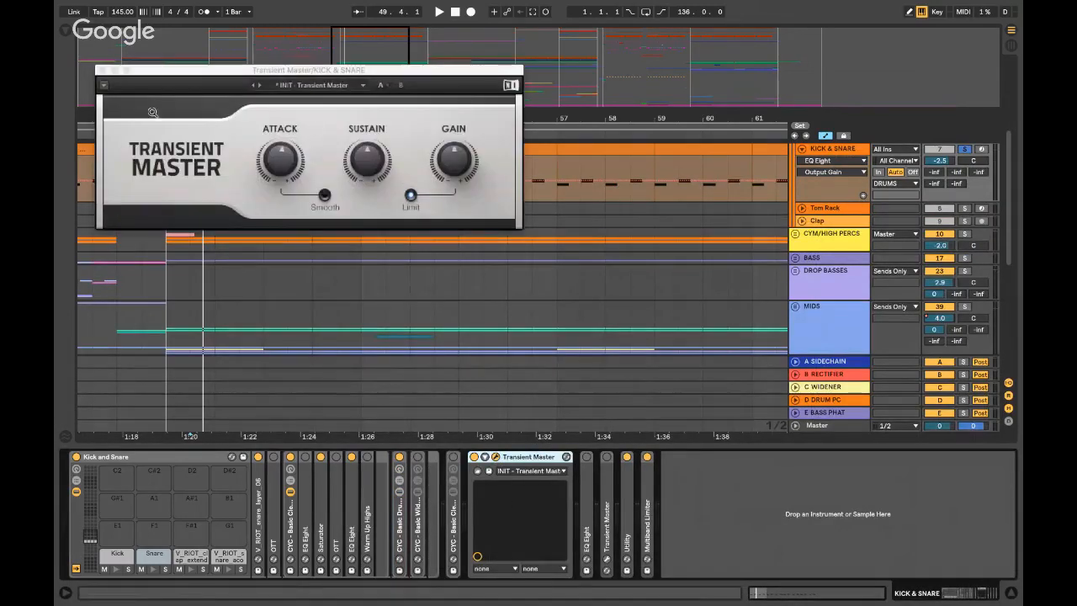
{"action": "left_click", "coordinate": [102, 70]}
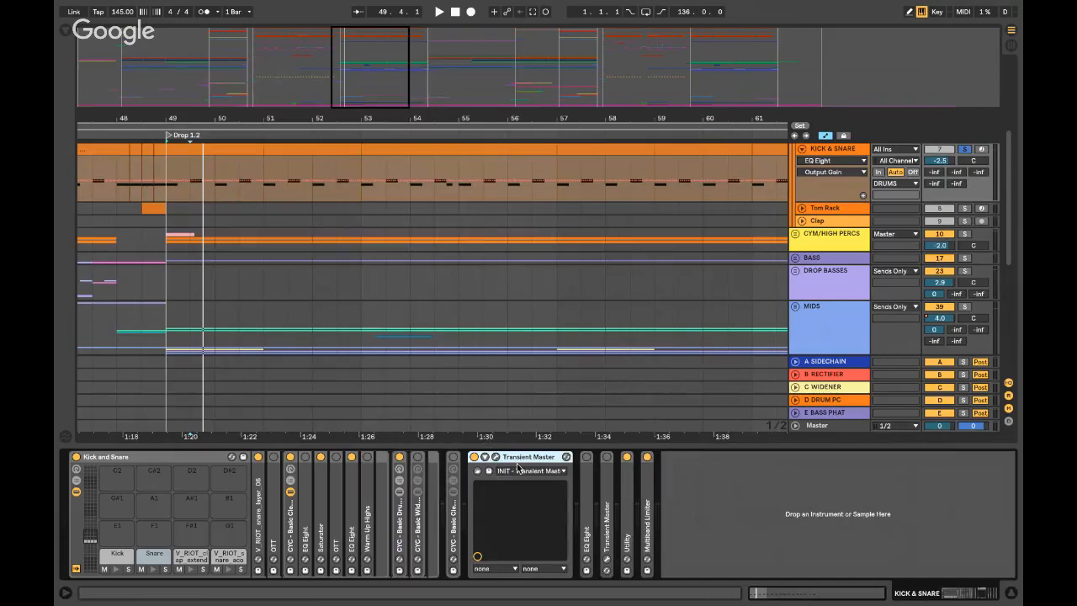
{"action": "double_click", "coordinate": [519, 458]}
- Check the Utility's 20% stereo width and 120 Hz Bass Mono, then fold it into a strip
{"action": "double_click", "coordinate": [535, 460]}
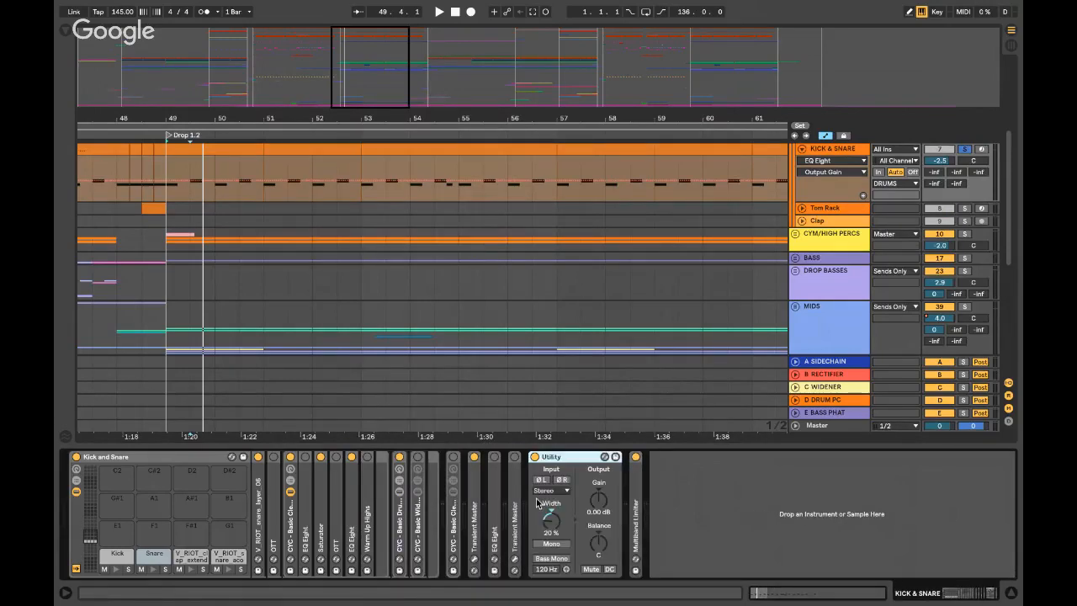
{"action": "left_click", "coordinate": [551, 523]}
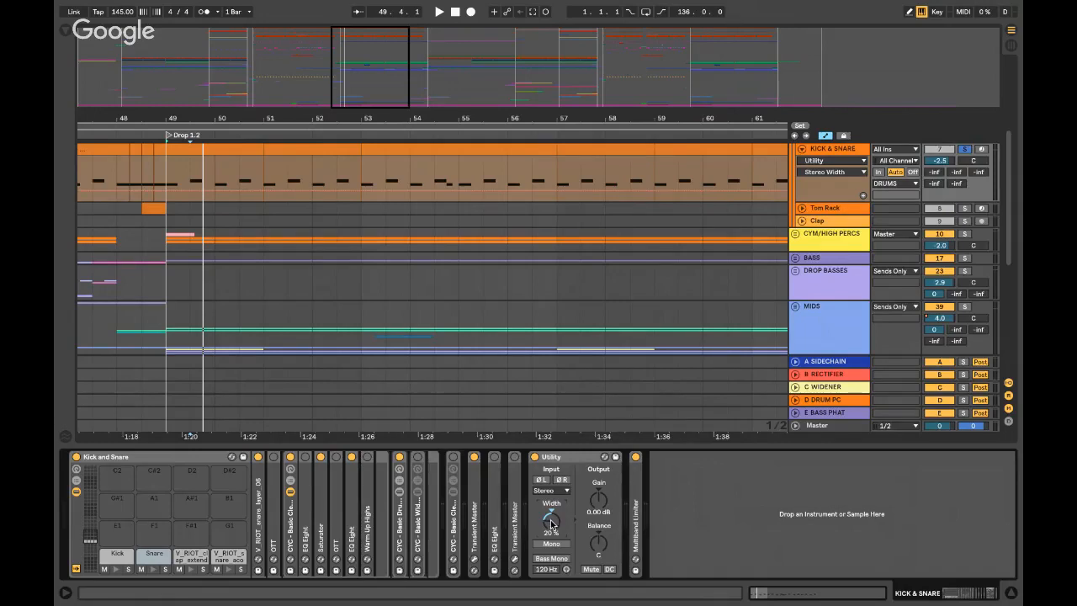
{"action": "double_click", "coordinate": [580, 458]}
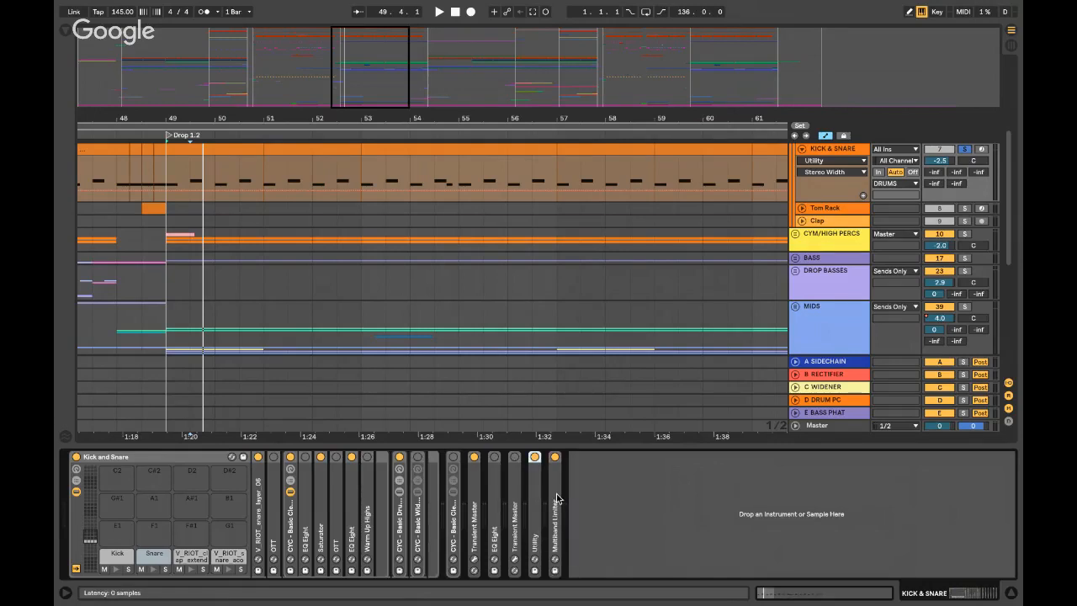
- Review the Multiband Limiter's per-band thresholds and attack/release times with sidechain hidden, then fold it
{"action": "left_click", "coordinate": [556, 498]}
{"action": "double_click", "coordinate": [556, 498]}
{"action": "left_click", "coordinate": [564, 459]}
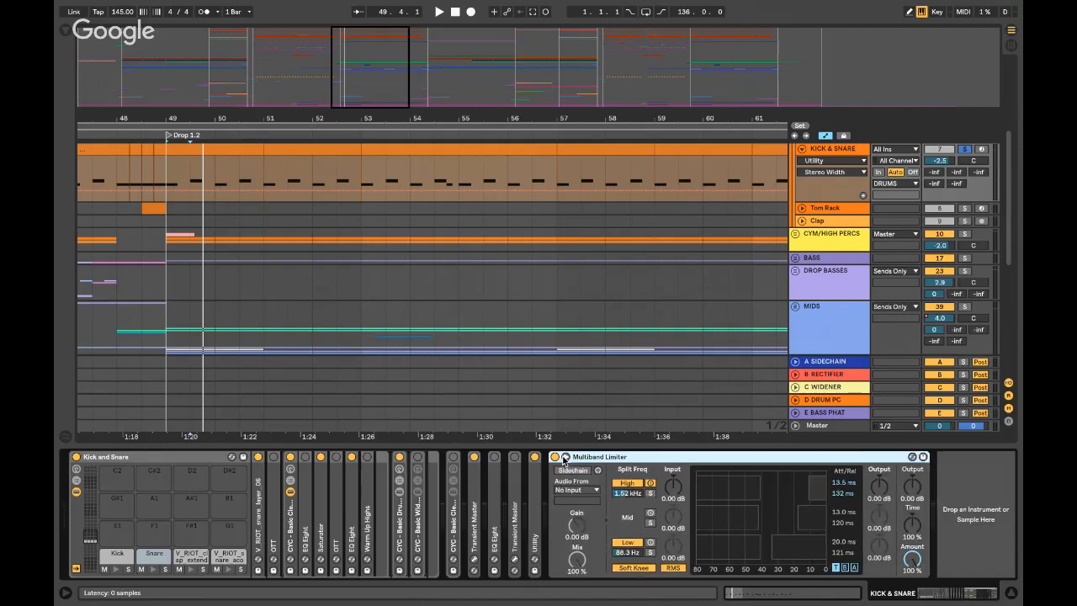
{"action": "left_click", "coordinate": [565, 459]}
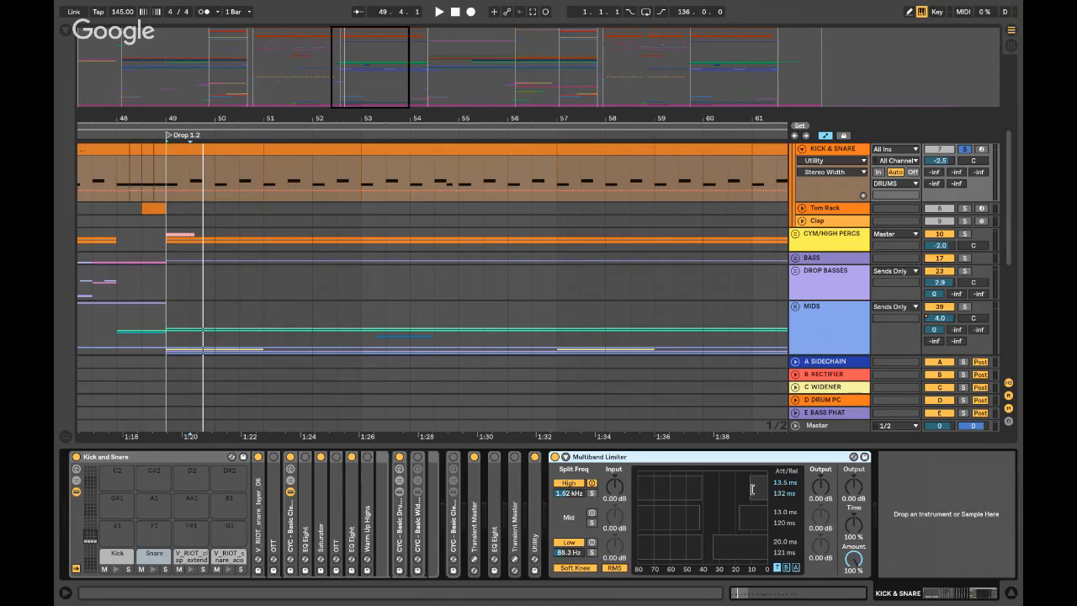
{"action": "left_click", "coordinate": [795, 568]}
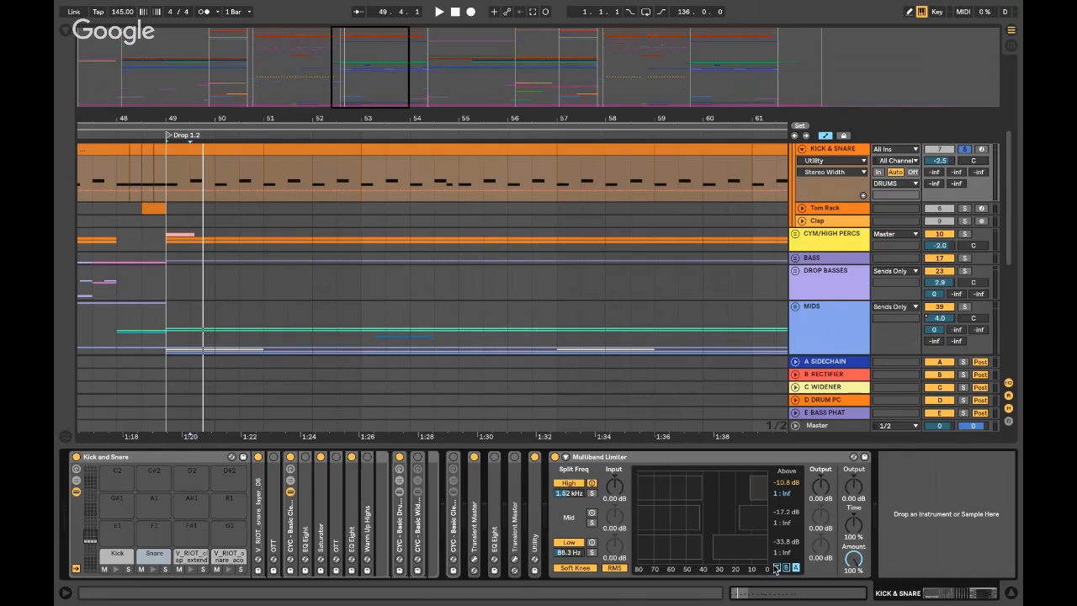
{"action": "left_click", "coordinate": [775, 567]}
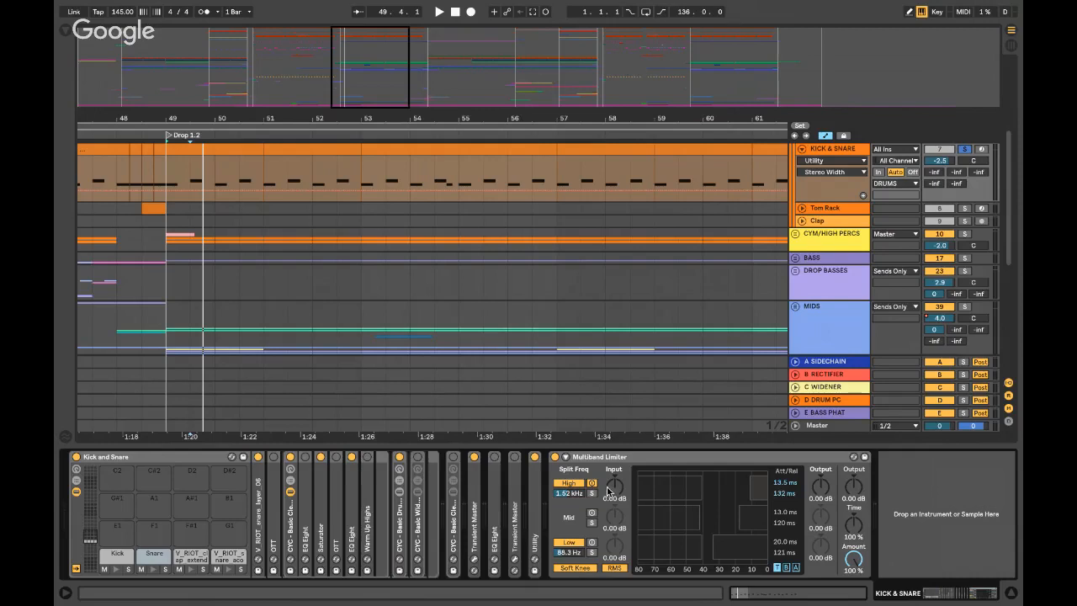
{"action": "double_click", "coordinate": [614, 459]}
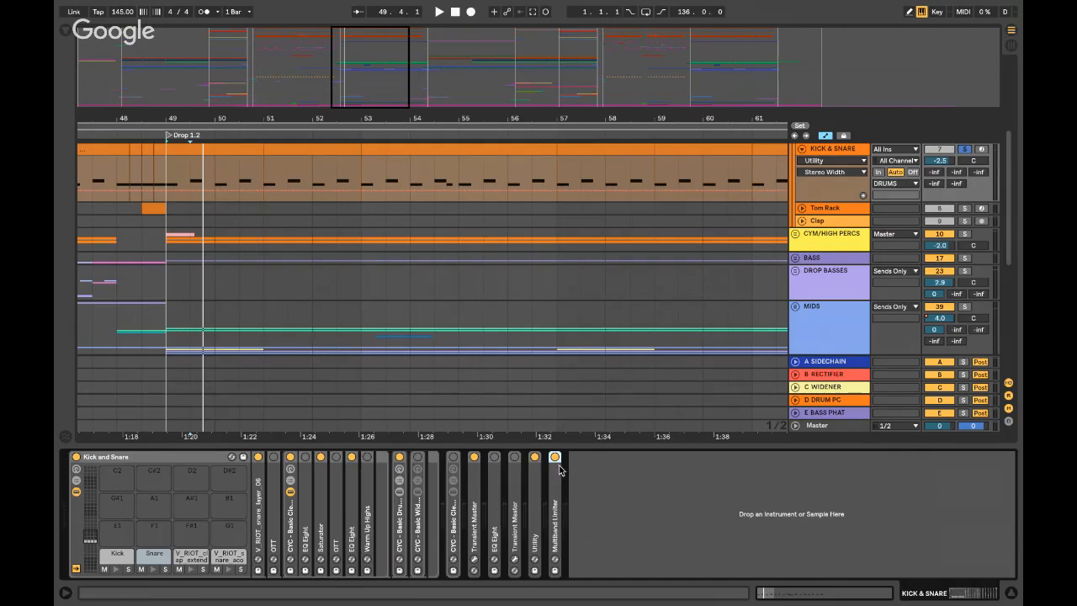
- Hide the device panel, collapse the KICK & SNARE track, and leave Live for the desktop
{"action": "key", "text": "ctrl+alt+l"}
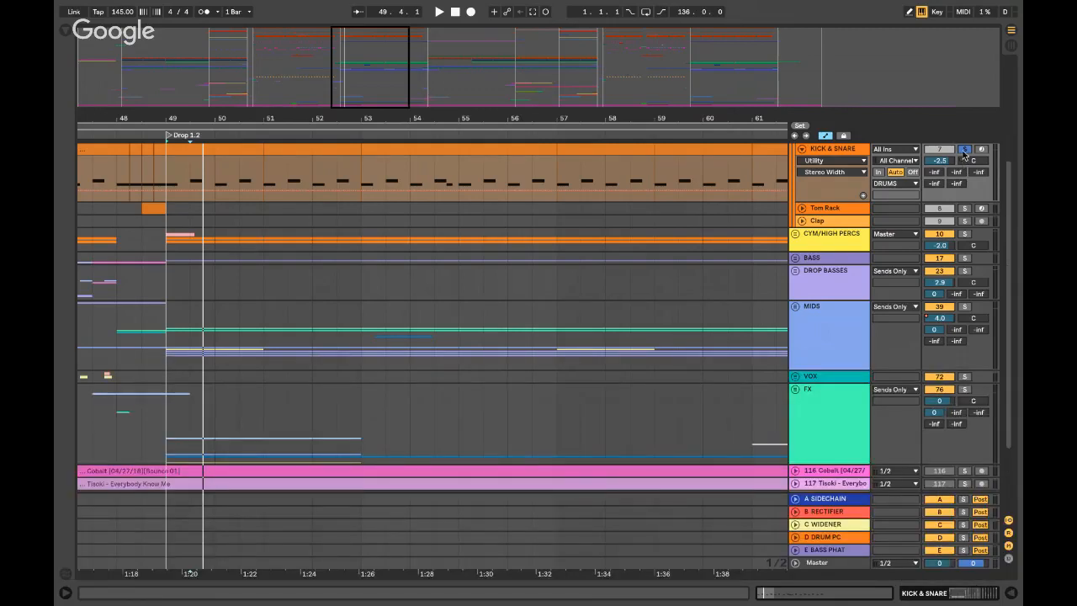
{"action": "left_click", "coordinate": [802, 150]}
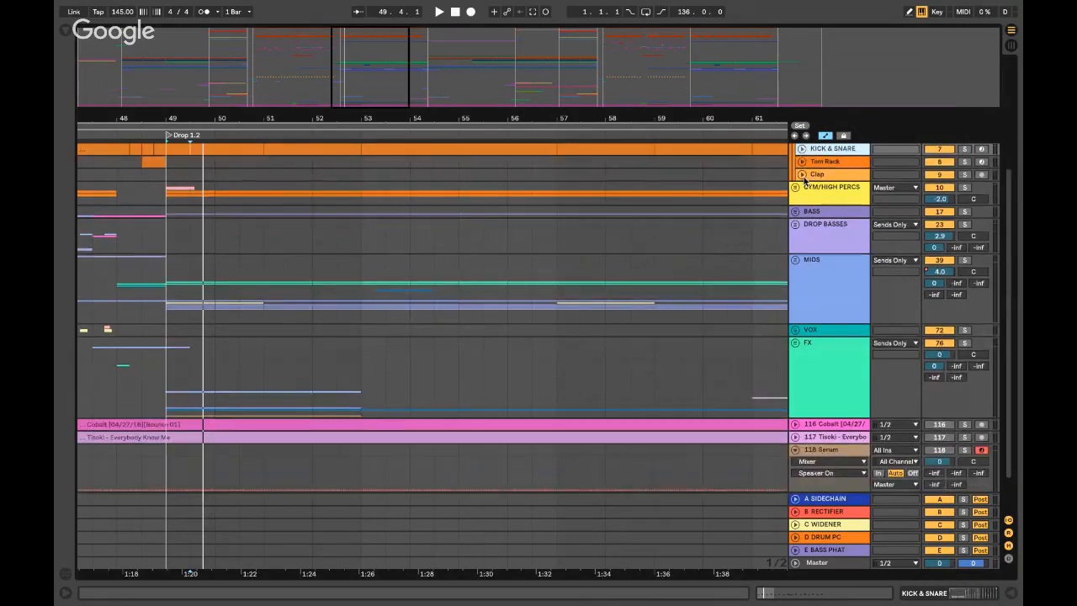
{"action": "scroll", "coordinate": [799, 199], "scroll_direction": "up", "scroll_amount": 3}
{"action": "key", "text": "ctrl+Left"}
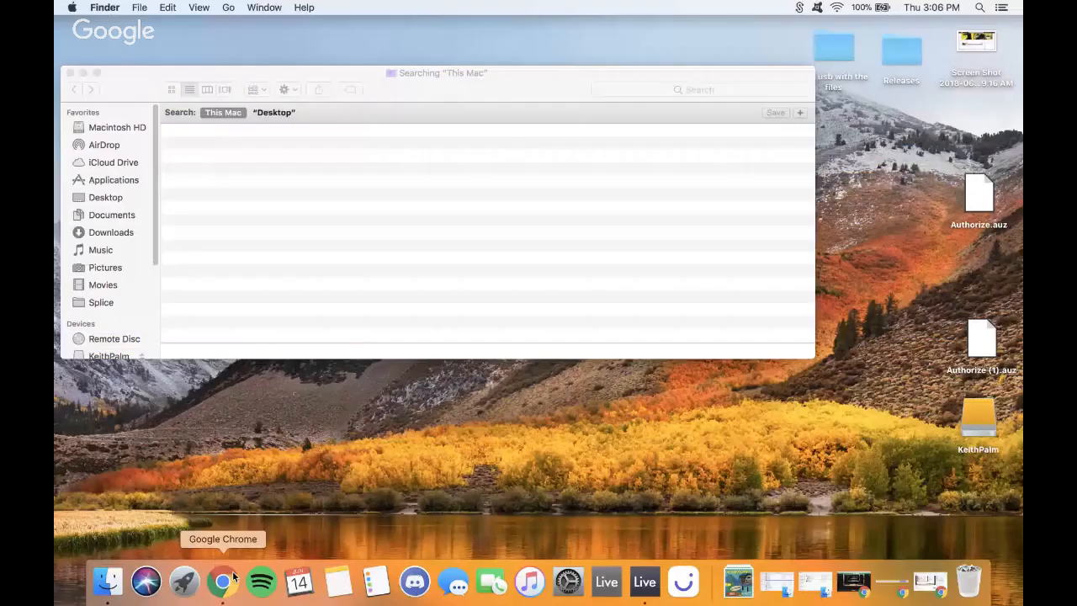
- Bring back the browser, reload the YouTube live stream page, and sign in to YouTube
{"action": "left_click", "coordinate": [223, 581]}
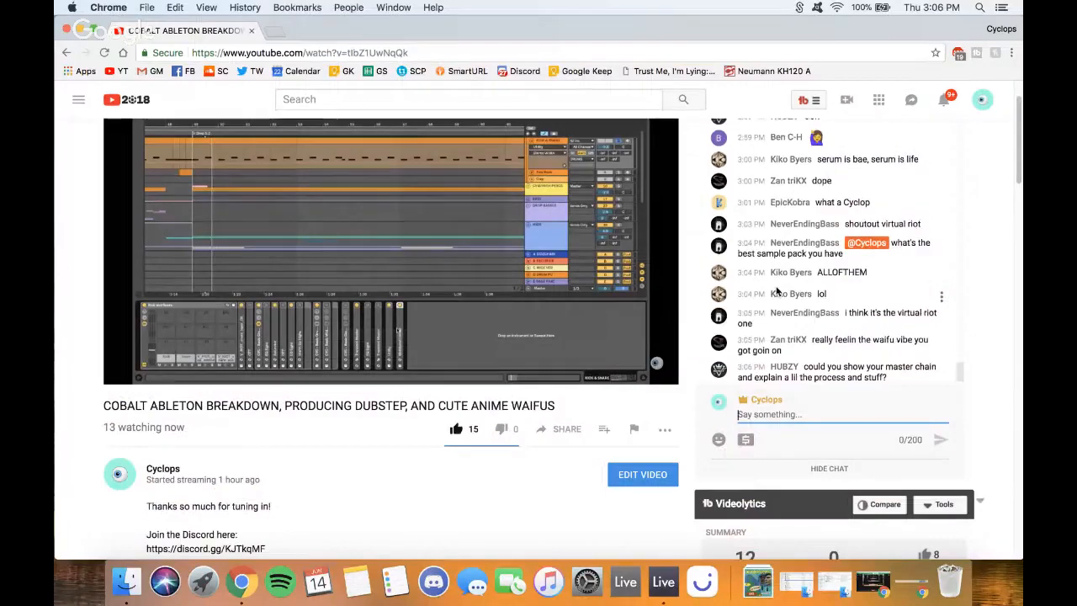
{"action": "scroll", "coordinate": [775, 286], "scroll_direction": "up", "scroll_amount": 3}
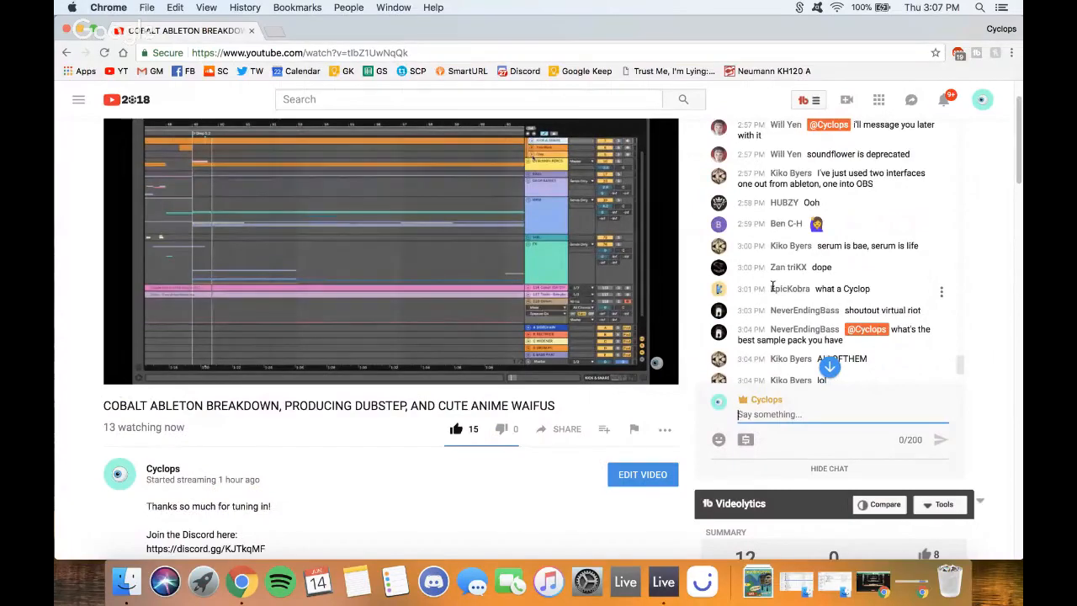
{"action": "scroll", "coordinate": [771, 289], "scroll_direction": "down", "scroll_amount": 3}
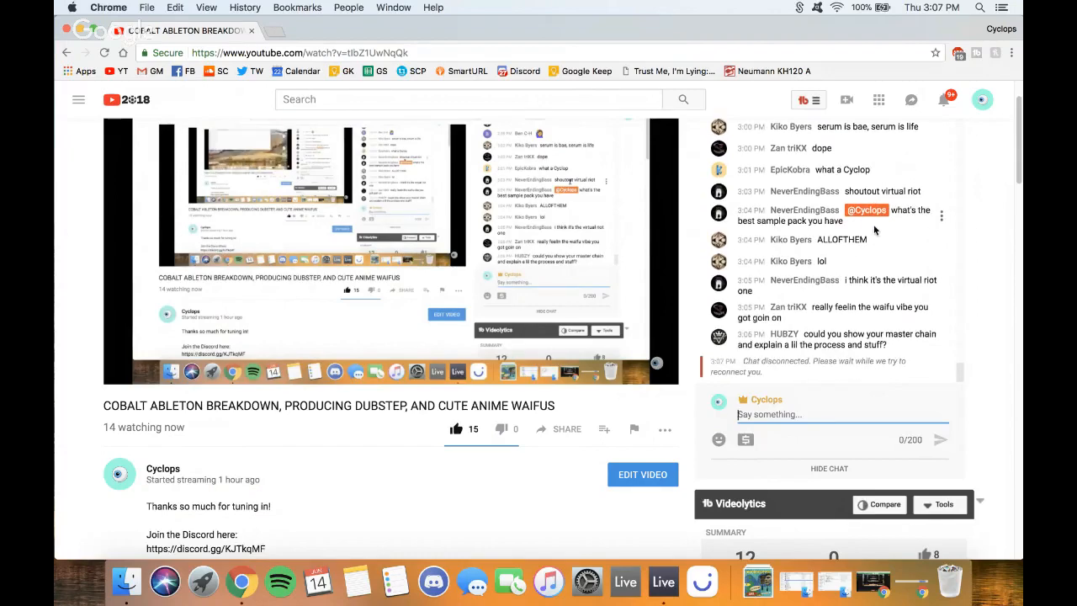
{"action": "left_click", "coordinate": [817, 346]}
{"action": "scroll", "coordinate": [815, 329], "scroll_direction": "down", "scroll_amount": 2}
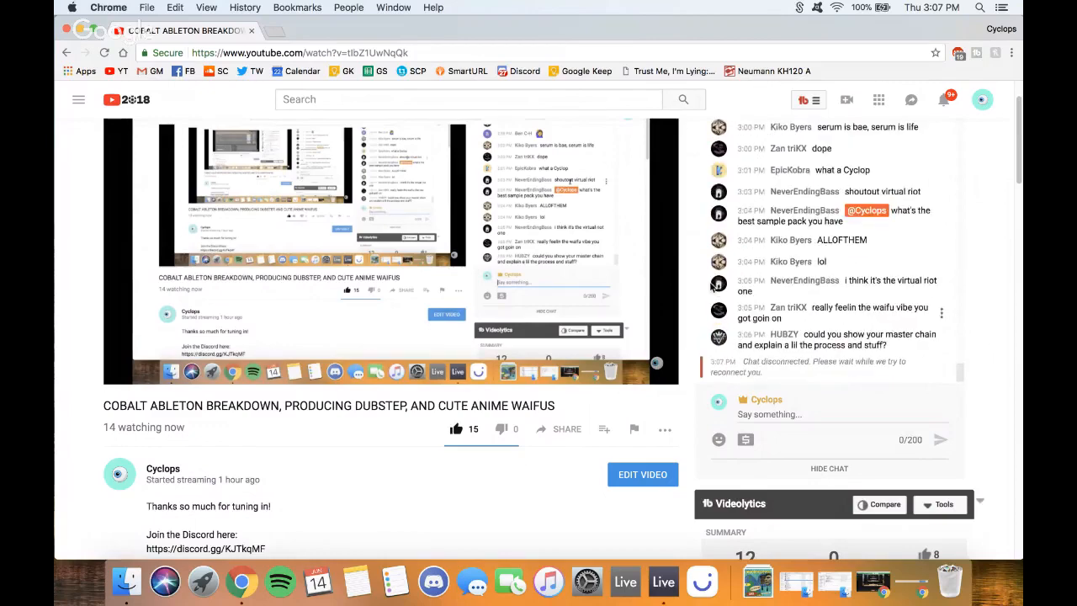
{"action": "left_click", "coordinate": [108, 52]}
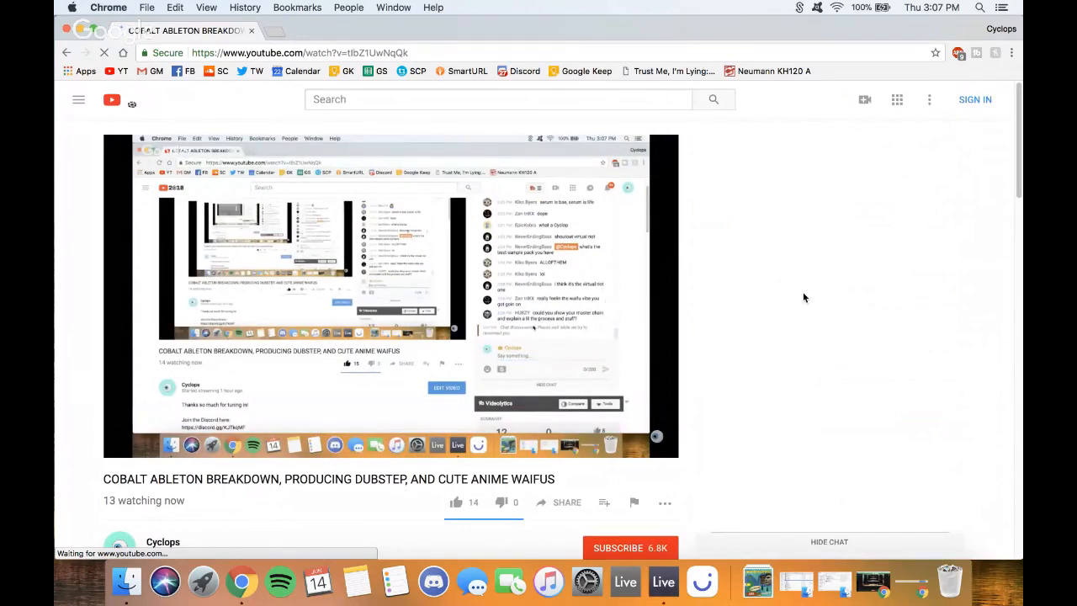
{"action": "scroll", "coordinate": [804, 293], "scroll_direction": "down", "scroll_amount": 3}
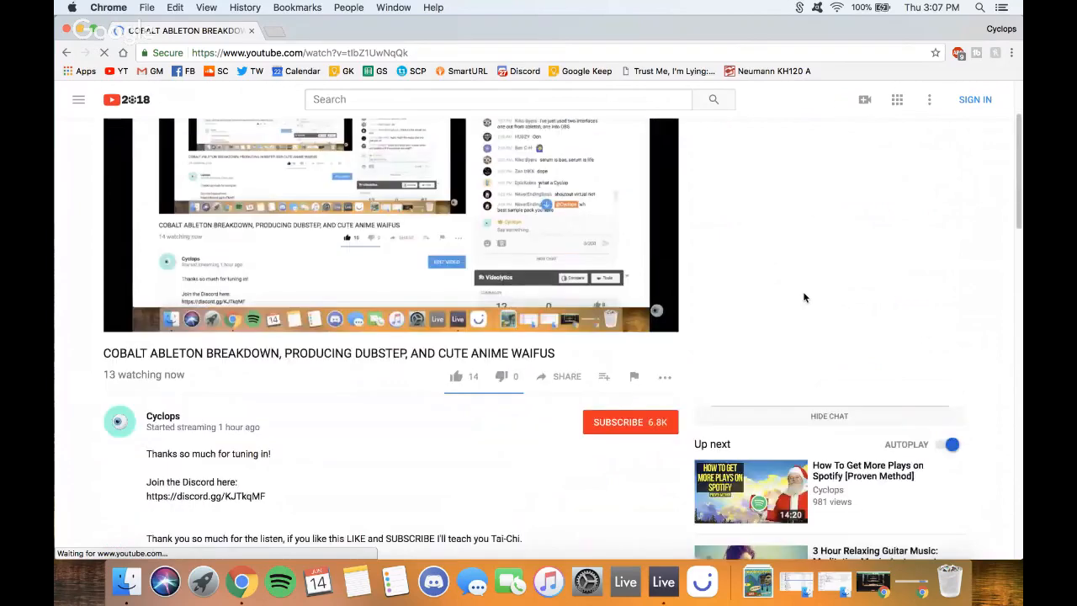
{"action": "left_click", "coordinate": [975, 100]}
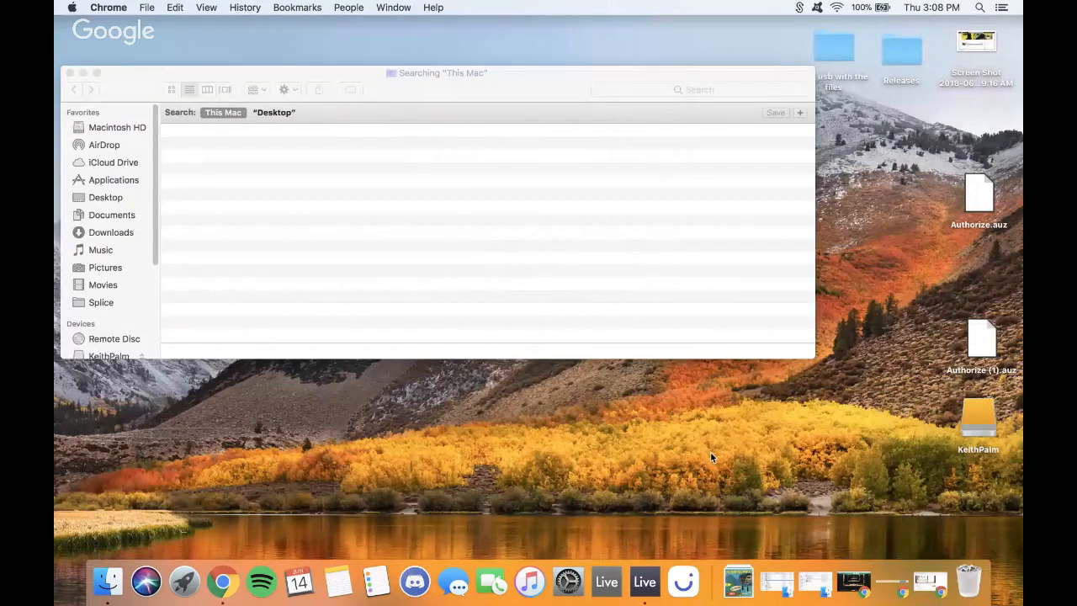
- Check and minimize the Hangouts broadcast window, then review the YouTube stream's live chat
{"action": "left_click", "coordinate": [854, 580]}
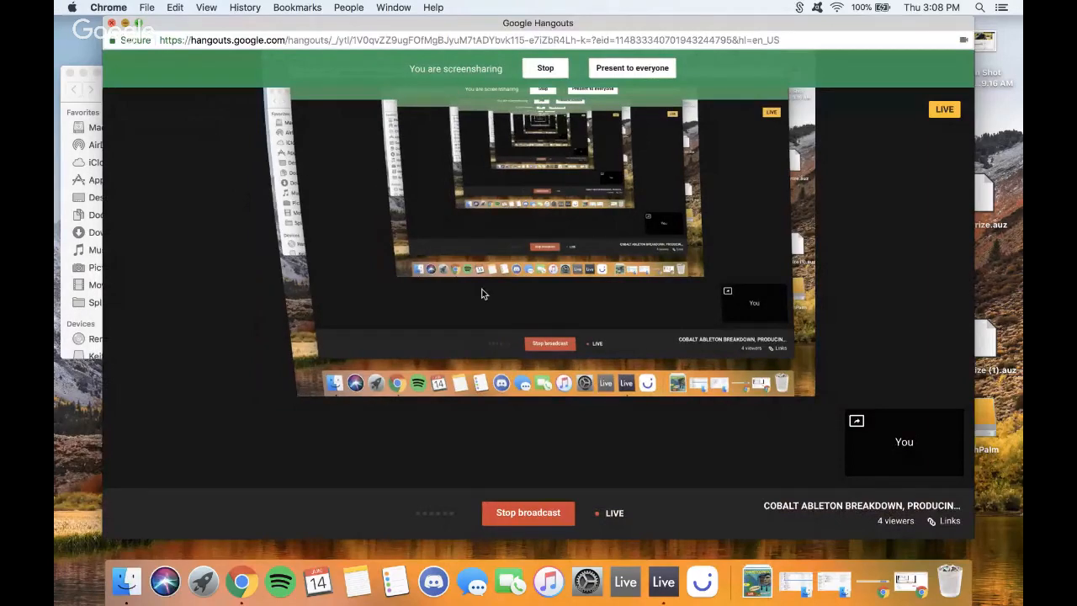
{"action": "key", "text": "super+m"}
{"action": "left_click", "coordinate": [891, 582]}
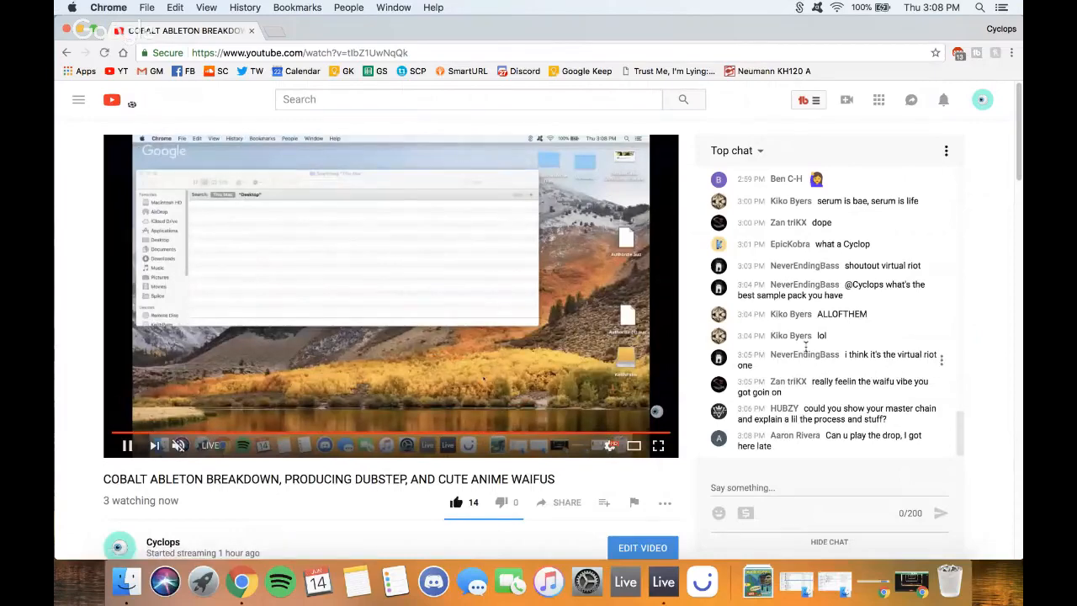
{"action": "scroll", "coordinate": [824, 338], "scroll_direction": "up", "scroll_amount": 5}
{"action": "scroll", "coordinate": [823, 336], "scroll_direction": "down", "scroll_amount": 5}
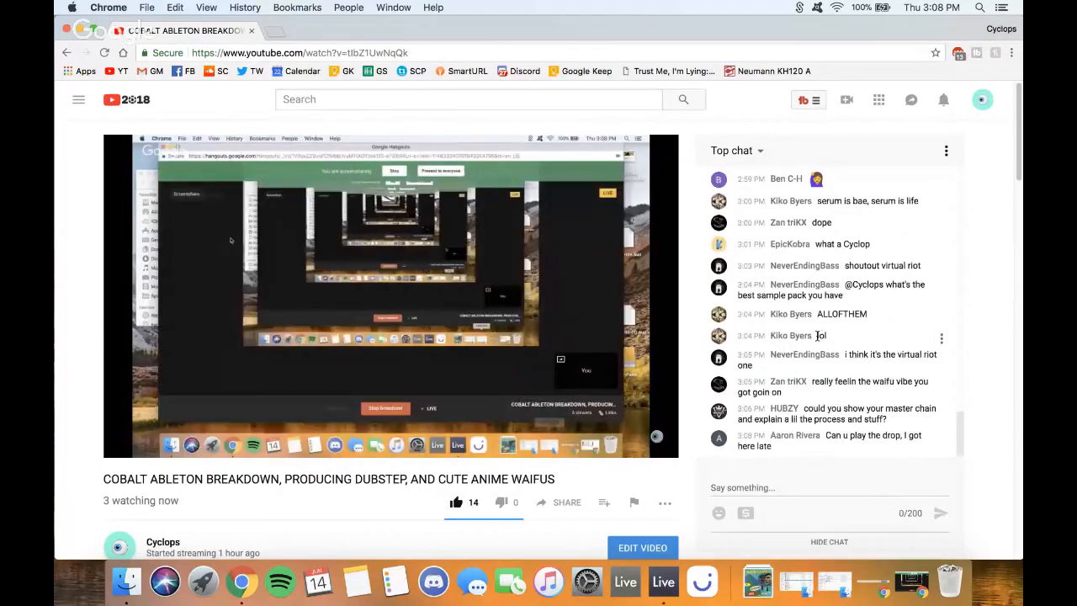
{"action": "scroll", "coordinate": [816, 336], "scroll_direction": "up", "scroll_amount": 1}
{"action": "scroll", "coordinate": [816, 336], "scroll_direction": "down", "scroll_amount": 1}
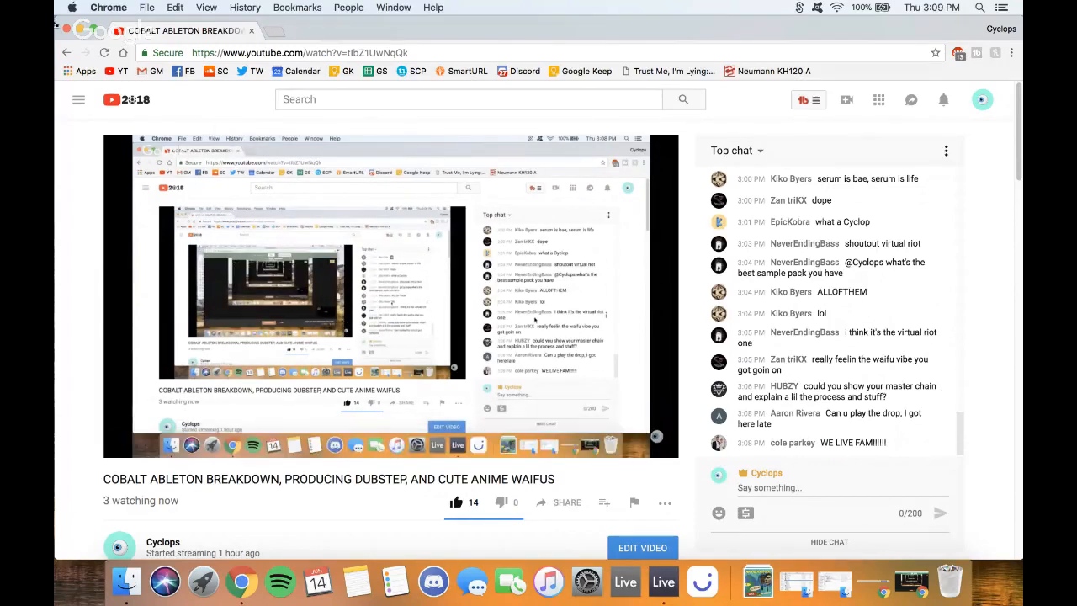
- Minimize the YouTube stream window, close the Finder search window, and return to full-screen Live
{"action": "left_click", "coordinate": [80, 31]}
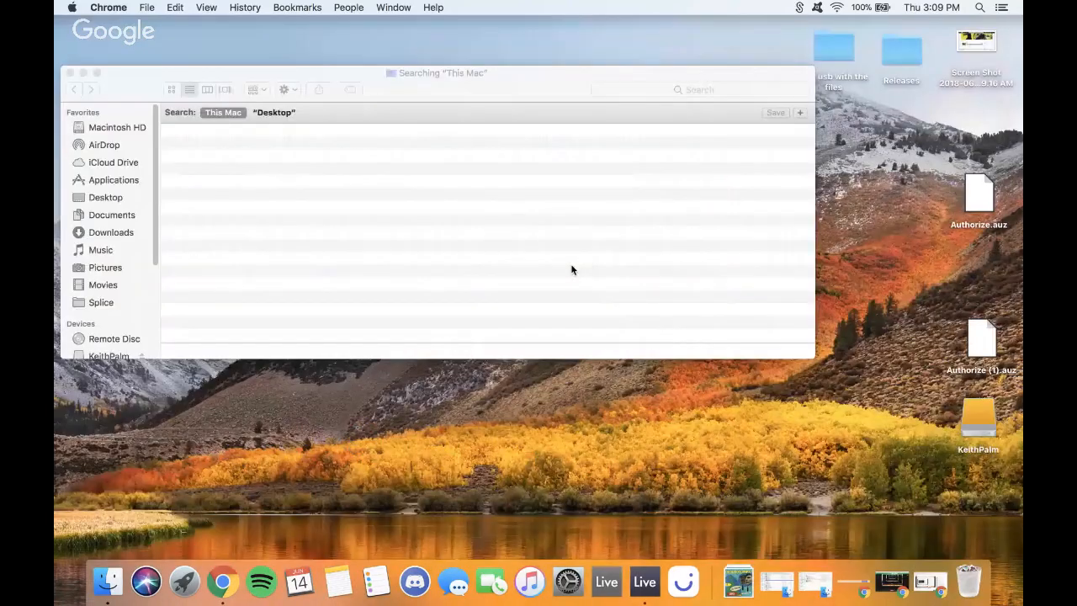
{"action": "left_click", "coordinate": [930, 583]}
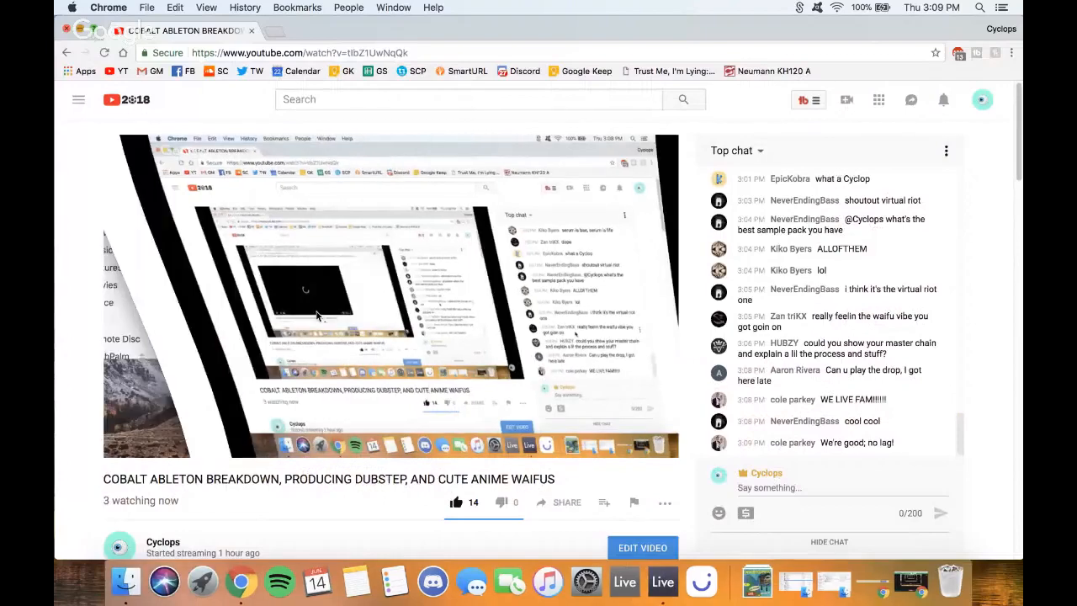
{"action": "key", "text": "super+m"}
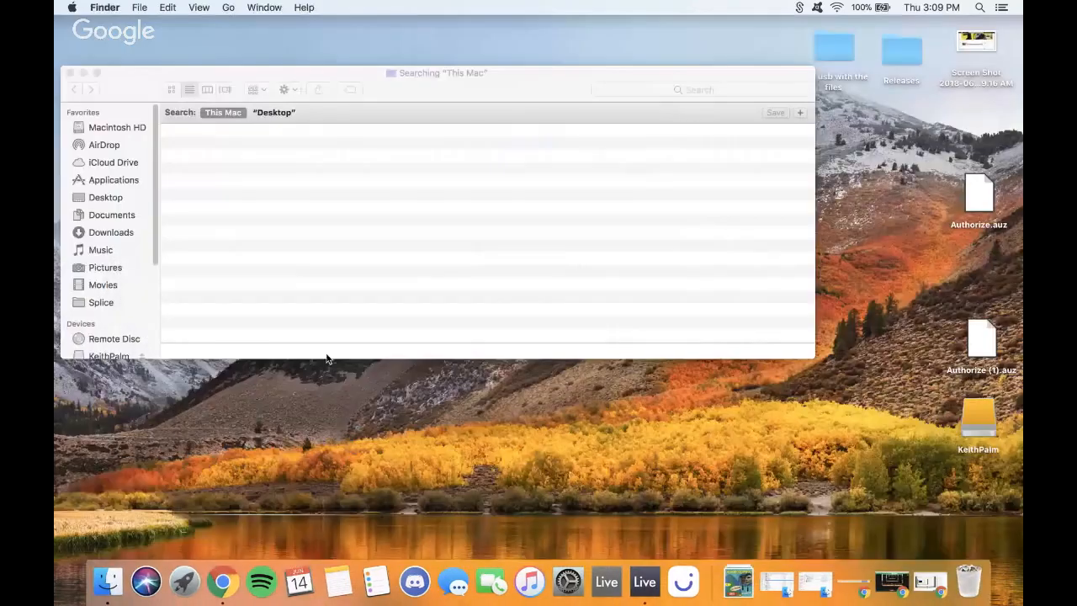
{"action": "left_click", "coordinate": [70, 73]}
{"action": "key", "text": "ctrl+Right"}
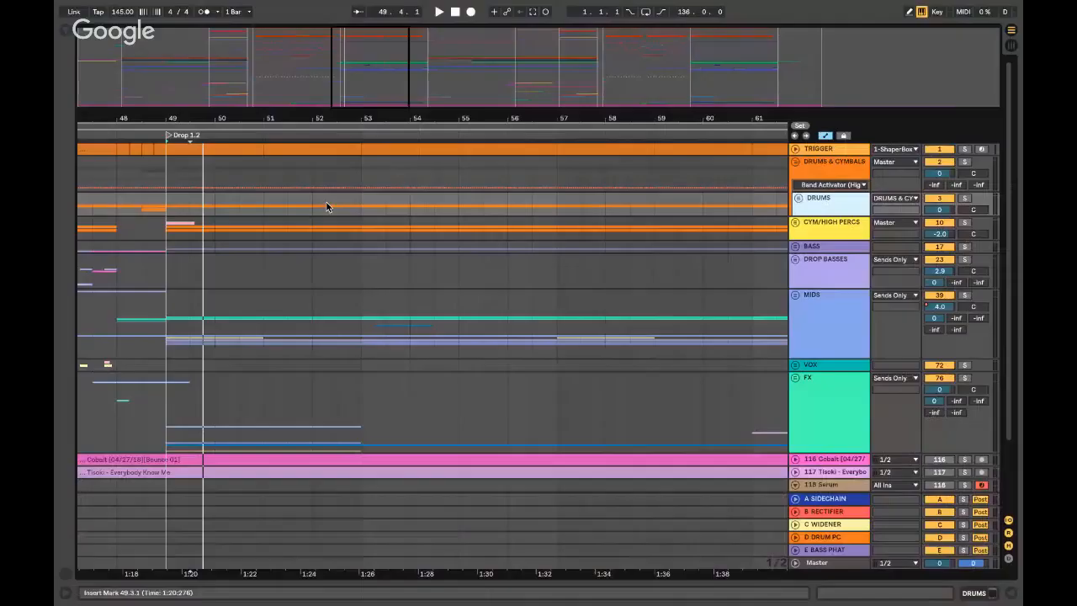
{"action": "left_click", "coordinate": [162, 272]}
{"action": "key", "text": "minus"}
{"action": "key", "text": "minus"}
{"action": "key", "text": "minus"}
{"action": "scroll", "coordinate": [163, 270], "scroll_direction": "left", "scroll_amount": 5}
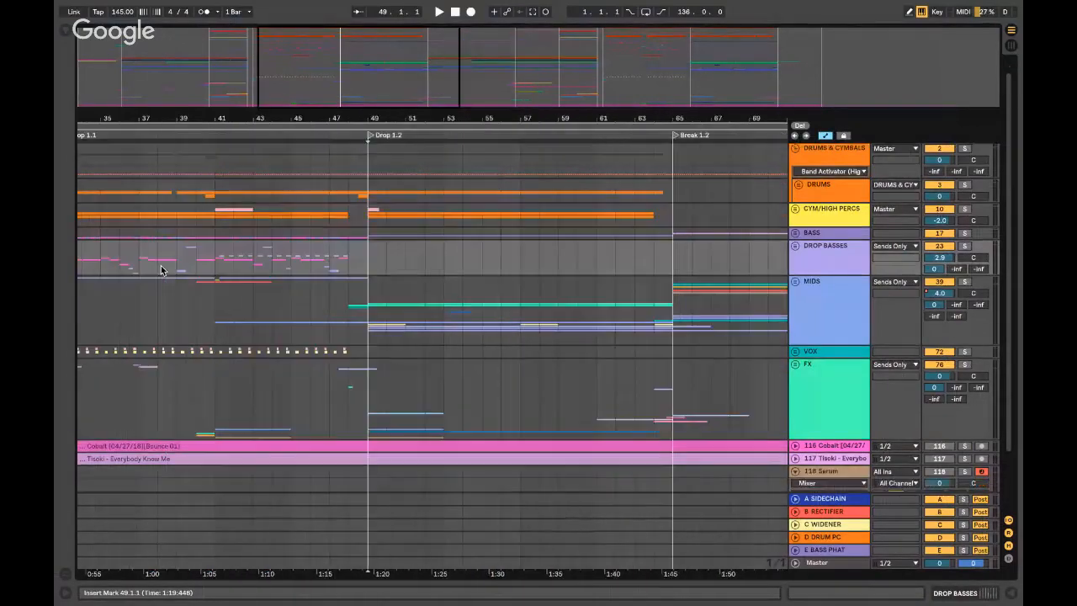
{"action": "scroll", "coordinate": [164, 270], "scroll_direction": "up", "scroll_amount": 1}
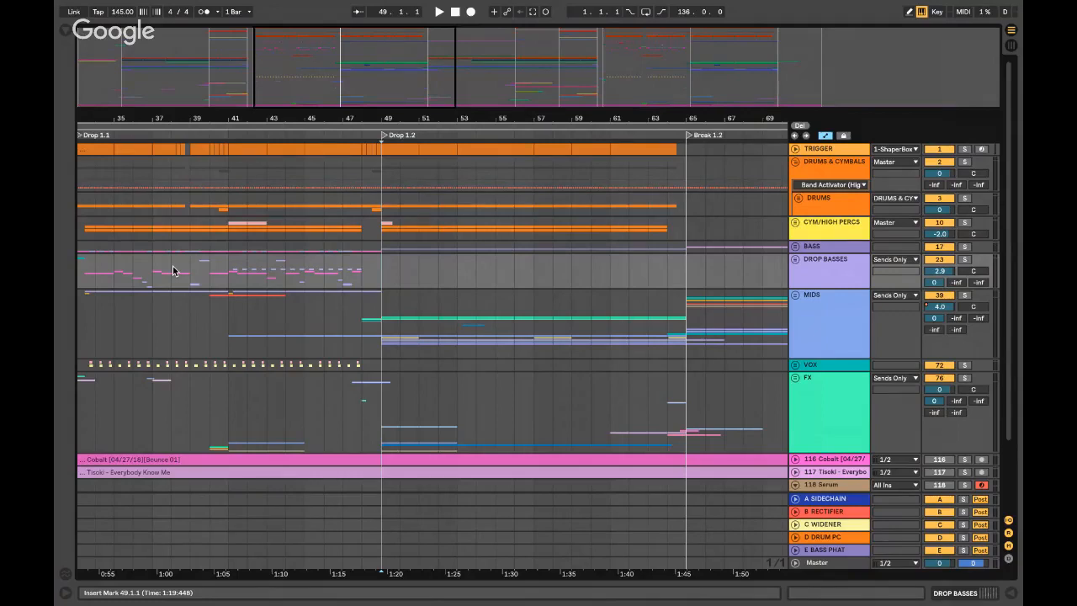
{"action": "scroll", "coordinate": [399, 254], "scroll_direction": "left", "scroll_amount": 3}
{"action": "left_click", "coordinate": [389, 259]}
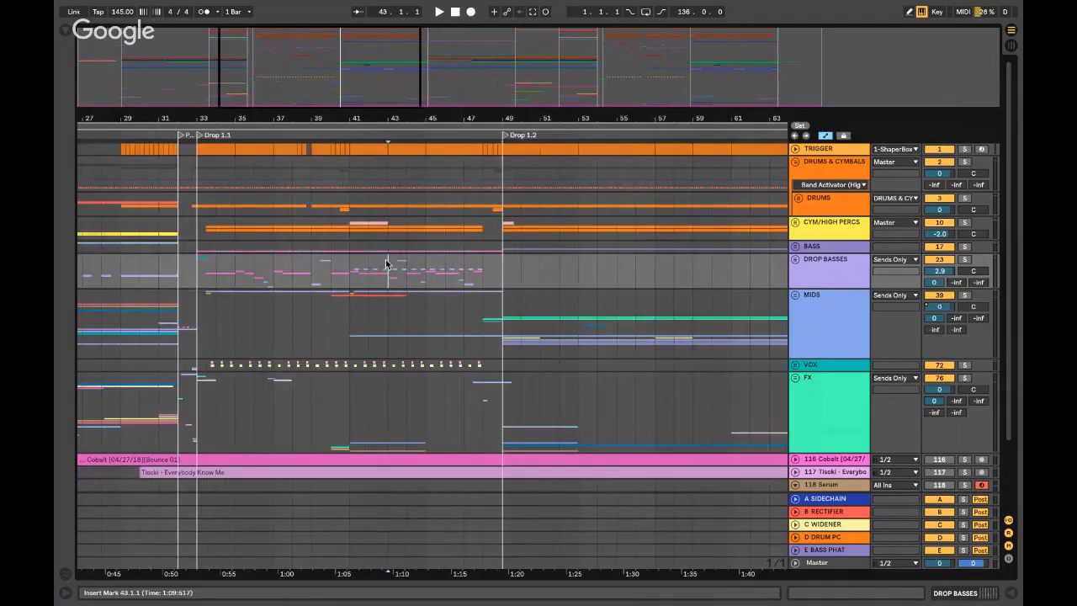
{"action": "scroll", "coordinate": [383, 268], "scroll_direction": "left", "scroll_amount": 5}
{"action": "scroll", "coordinate": [388, 269], "scroll_direction": "right", "scroll_amount": 3}
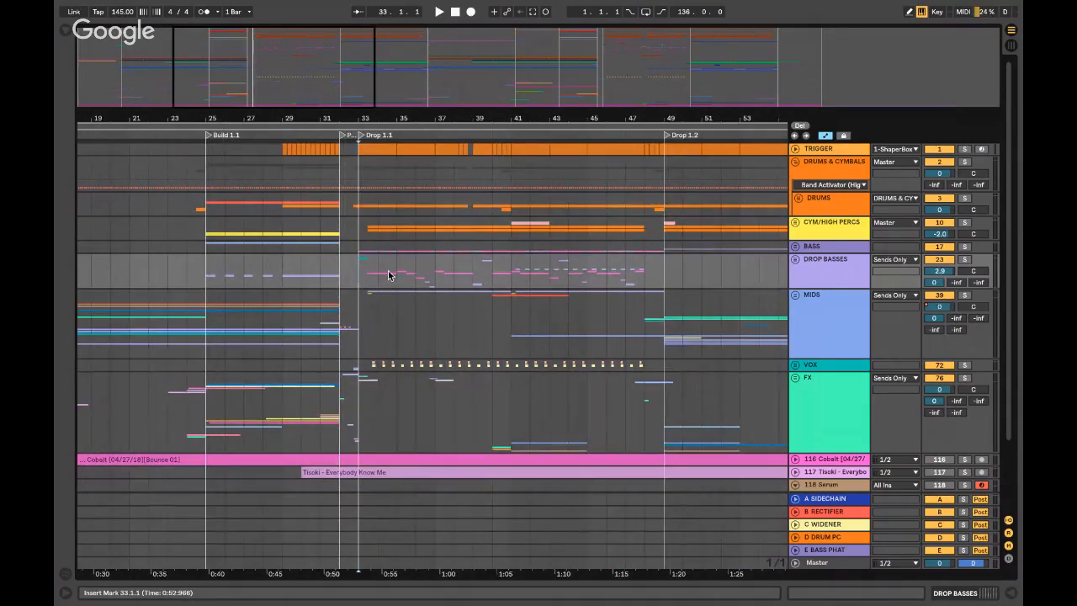
{"action": "key", "text": "plus"}
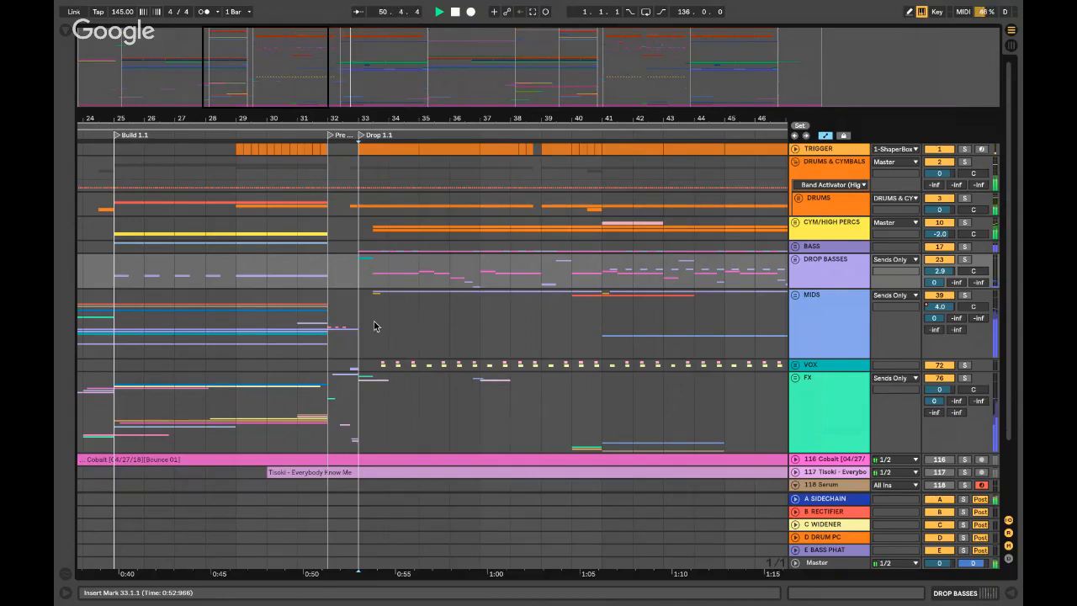
{"action": "scroll", "coordinate": [375, 323], "scroll_direction": "right", "scroll_amount": 5}
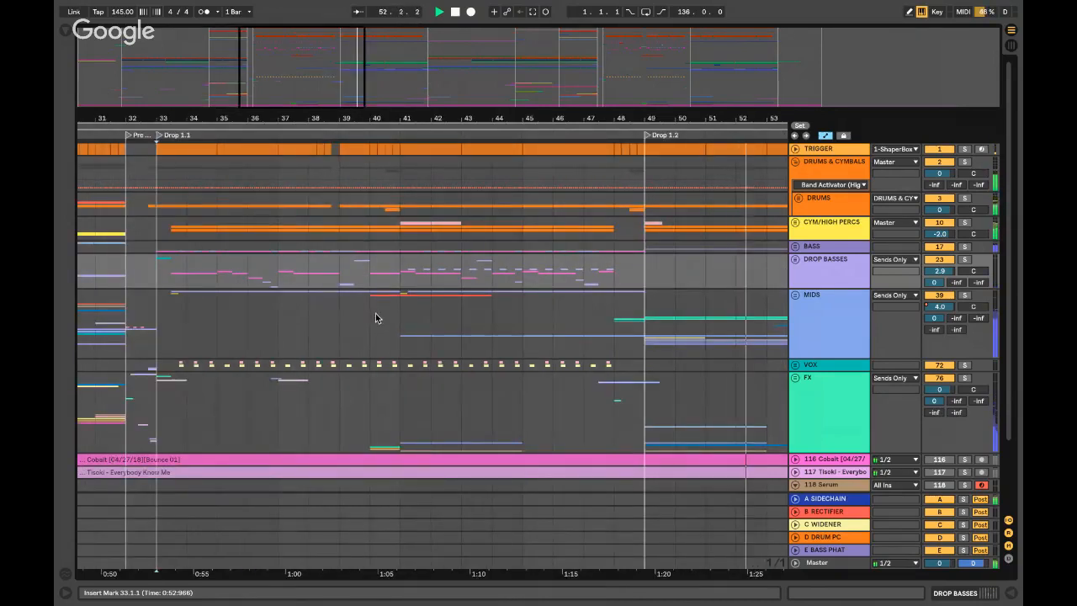
{"action": "left_click", "coordinate": [375, 317]}
{"action": "key", "text": "minus"}
{"action": "key", "text": "minus"}
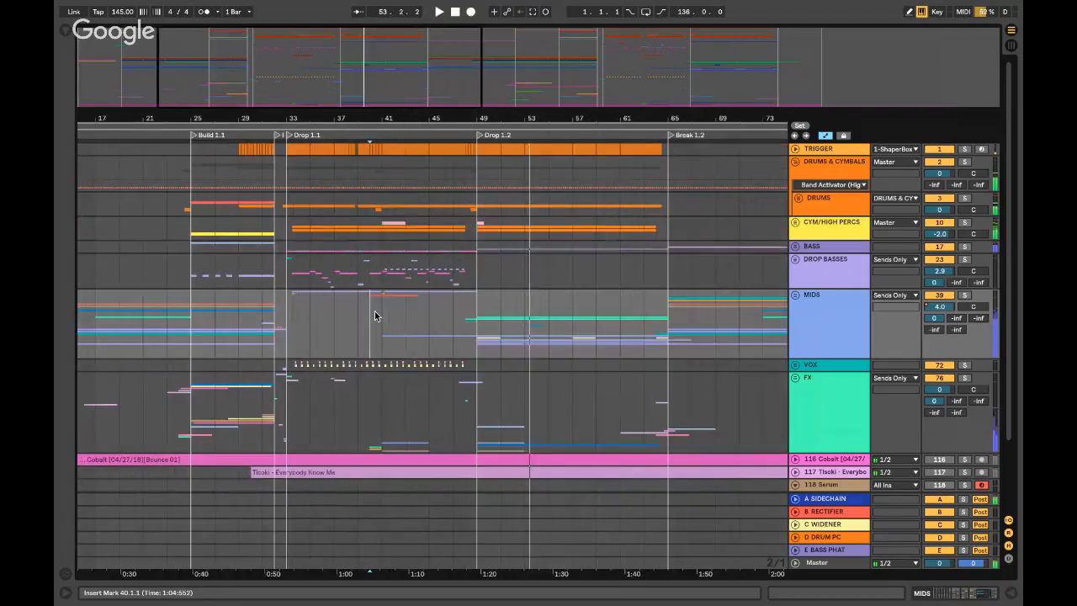
{"action": "scroll", "coordinate": [394, 311], "scroll_direction": "left", "scroll_amount": 2}
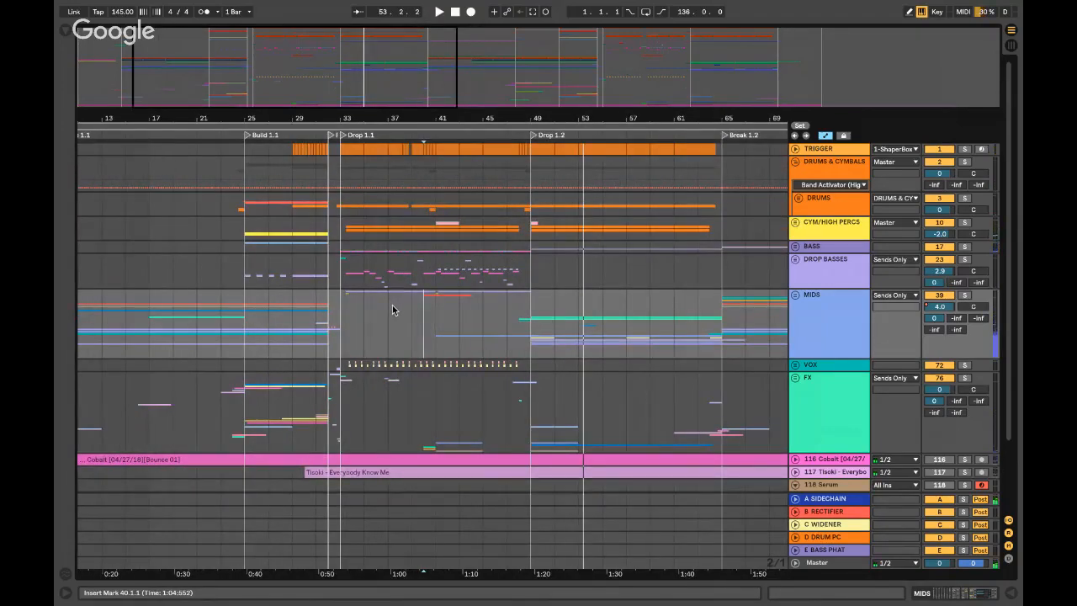
{"action": "scroll", "coordinate": [343, 311], "scroll_direction": "left", "scroll_amount": 5}
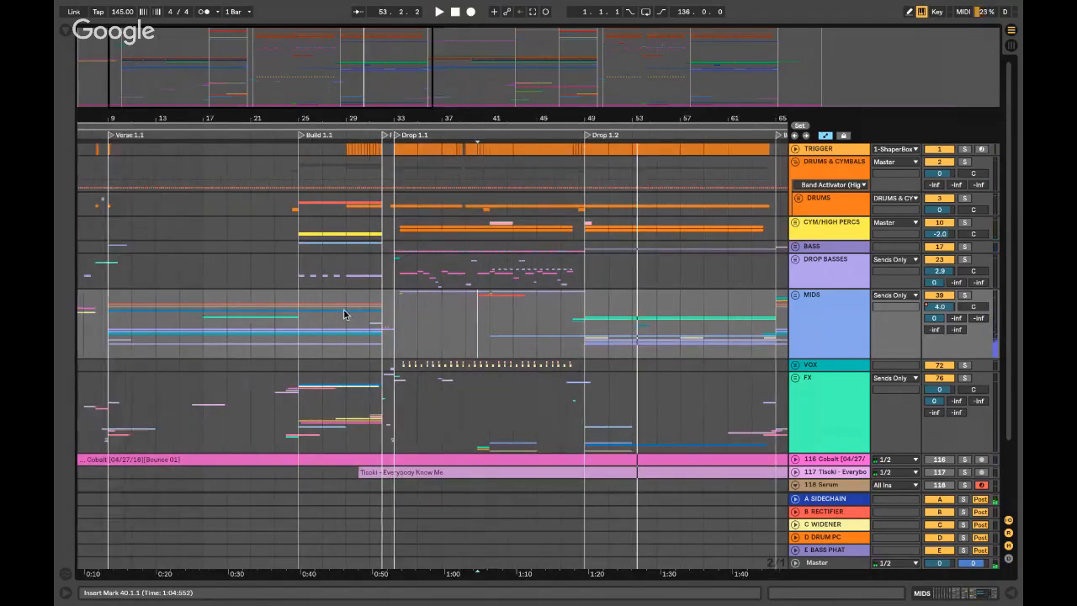
{"action": "left_click", "coordinate": [452, 313]}
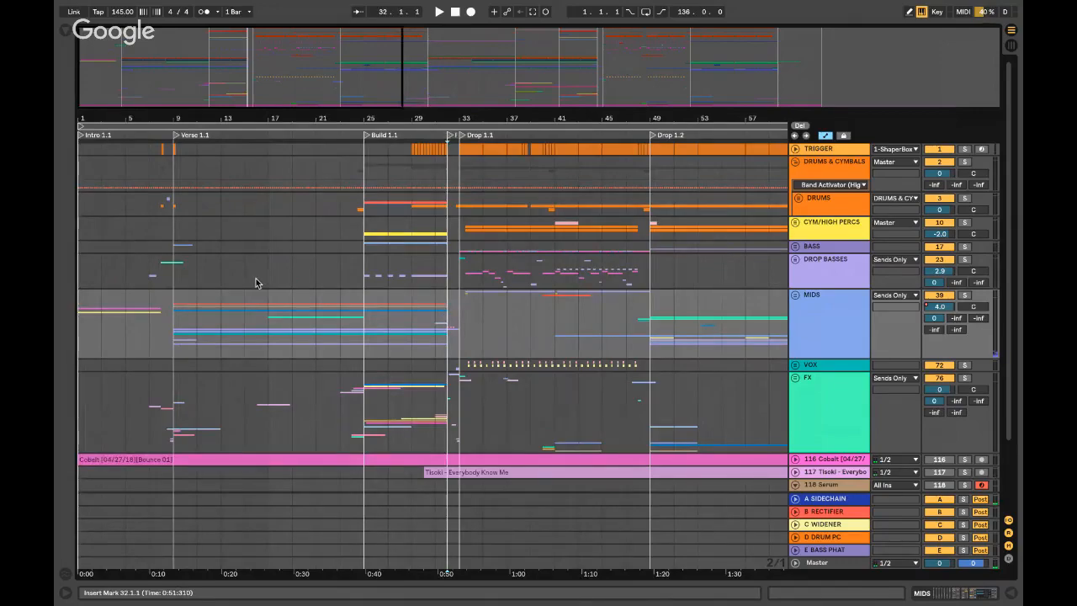
{"action": "key", "text": "ctrl+Left"}
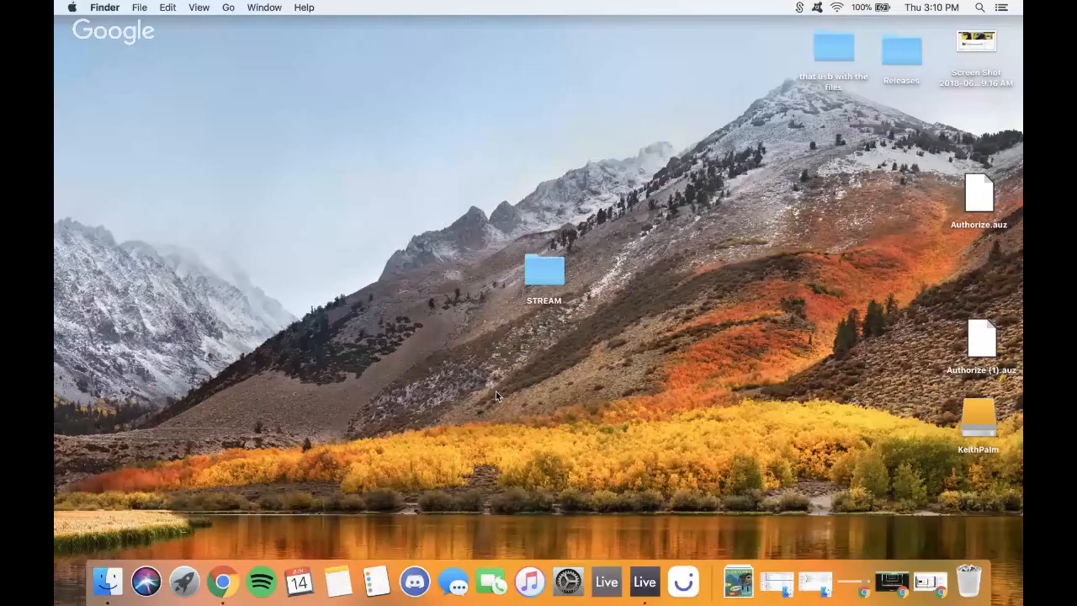
{"action": "key", "text": "ctrl+Right"}
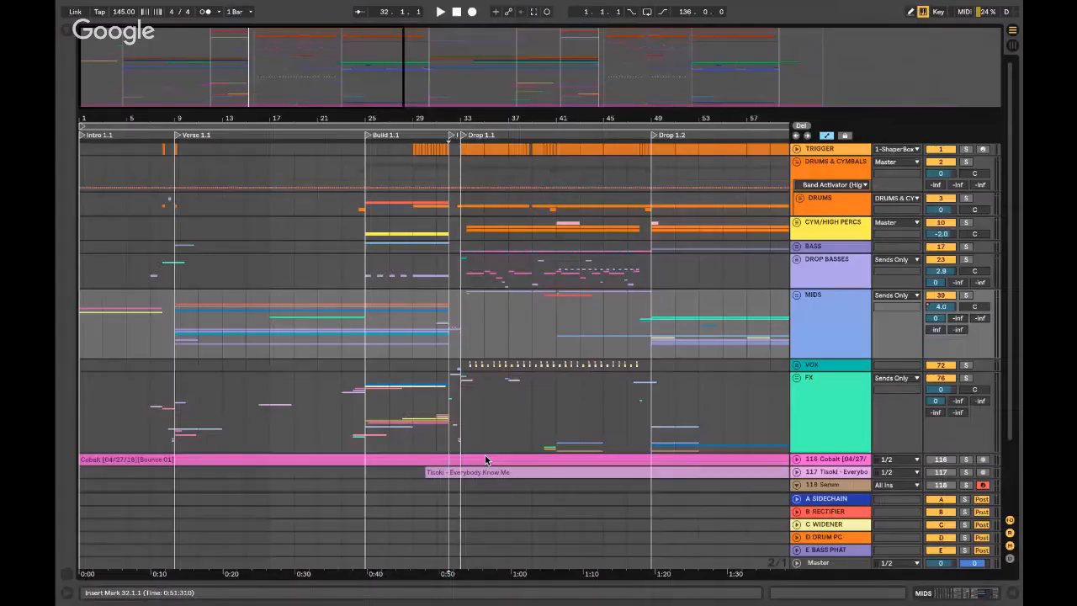
{"action": "key", "text": "ctrl+Left"}
{"action": "left_click", "coordinate": [223, 580]}
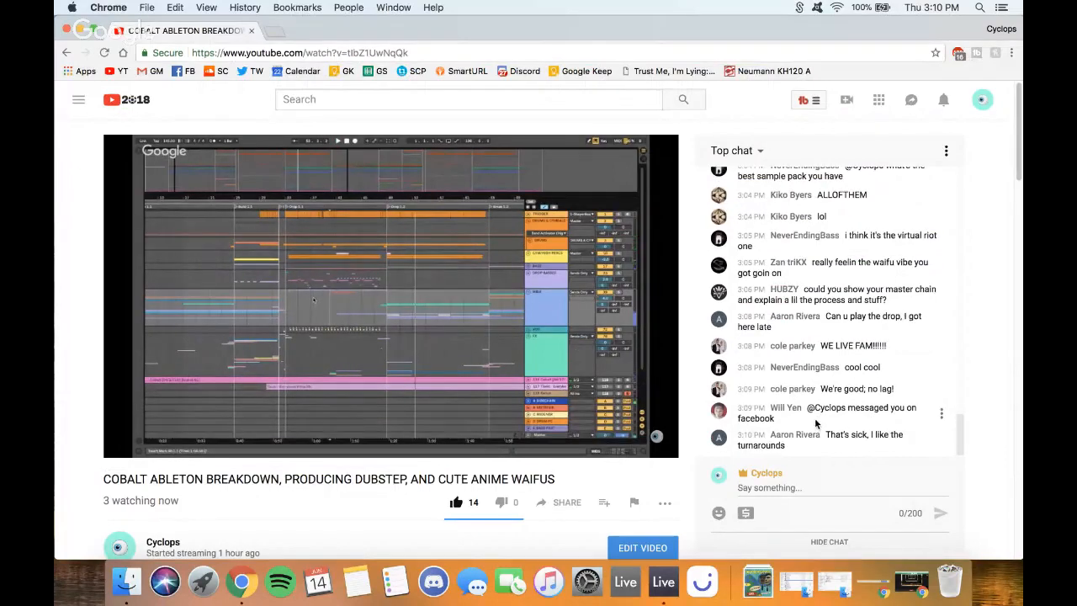
{"action": "left_click", "coordinate": [81, 30]}
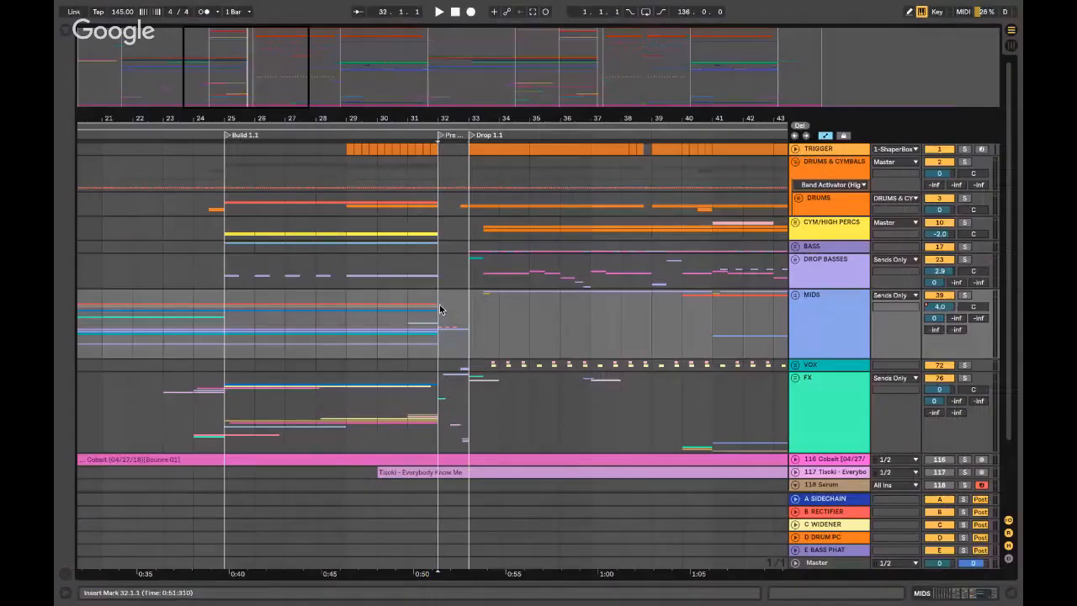
{"action": "scroll", "coordinate": [465, 308], "scroll_direction": "right", "scroll_amount": 4}
{"action": "scroll", "coordinate": [466, 308], "scroll_direction": "left", "scroll_amount": 1}
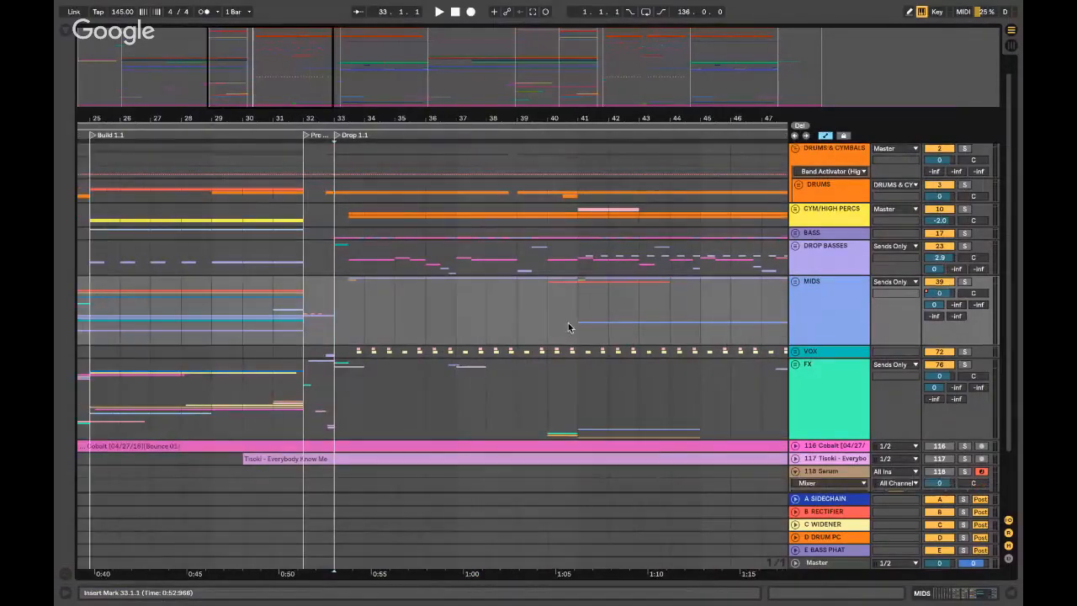
{"action": "scroll", "coordinate": [868, 439], "scroll_direction": "down", "scroll_amount": 2}
- Open the Master track's device chain and unfold the Master Chain rack
{"action": "left_click", "coordinate": [814, 411]}
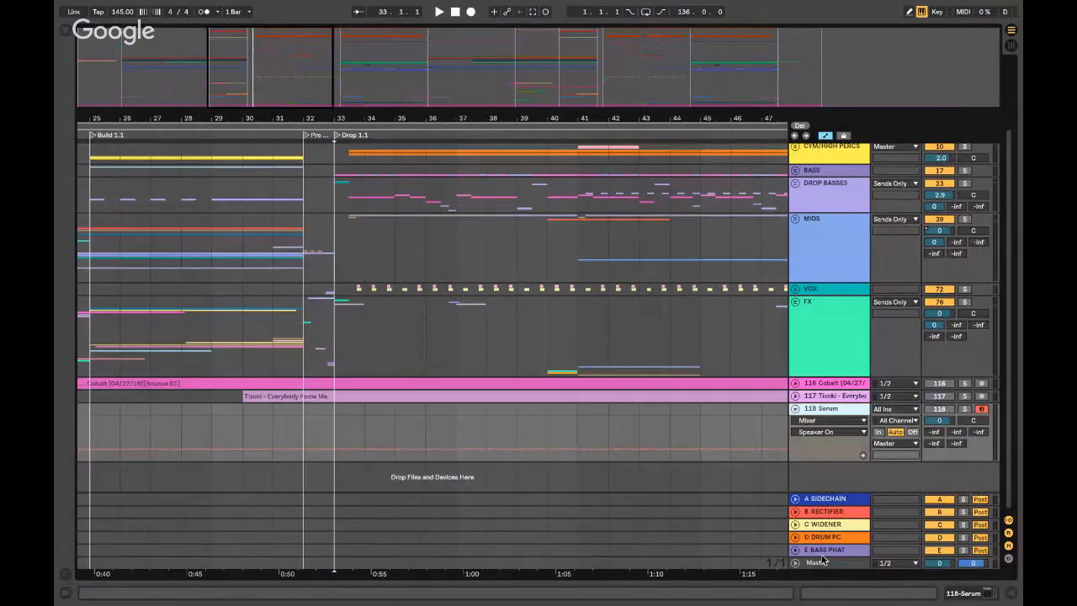
{"action": "double_click", "coordinate": [824, 564]}
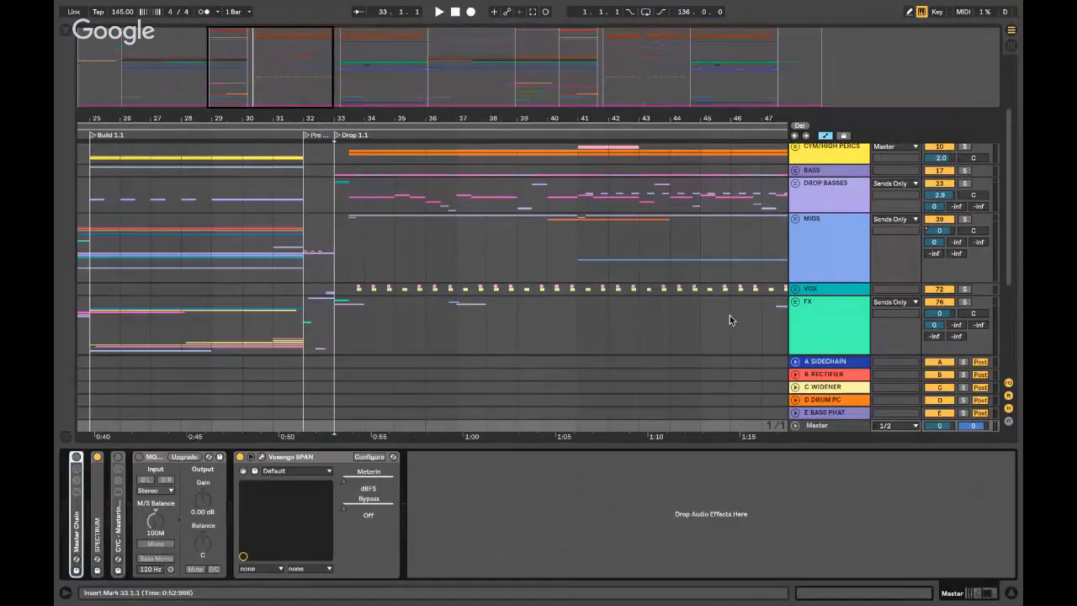
{"action": "scroll", "coordinate": [730, 319], "scroll_direction": "down", "scroll_amount": 3}
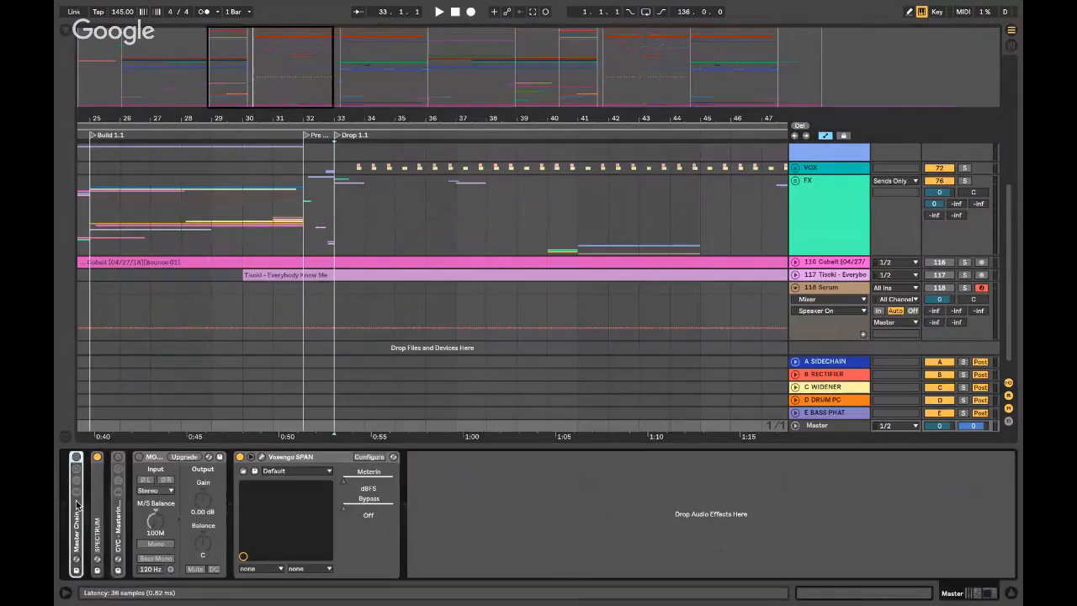
{"action": "double_click", "coordinate": [76, 504]}
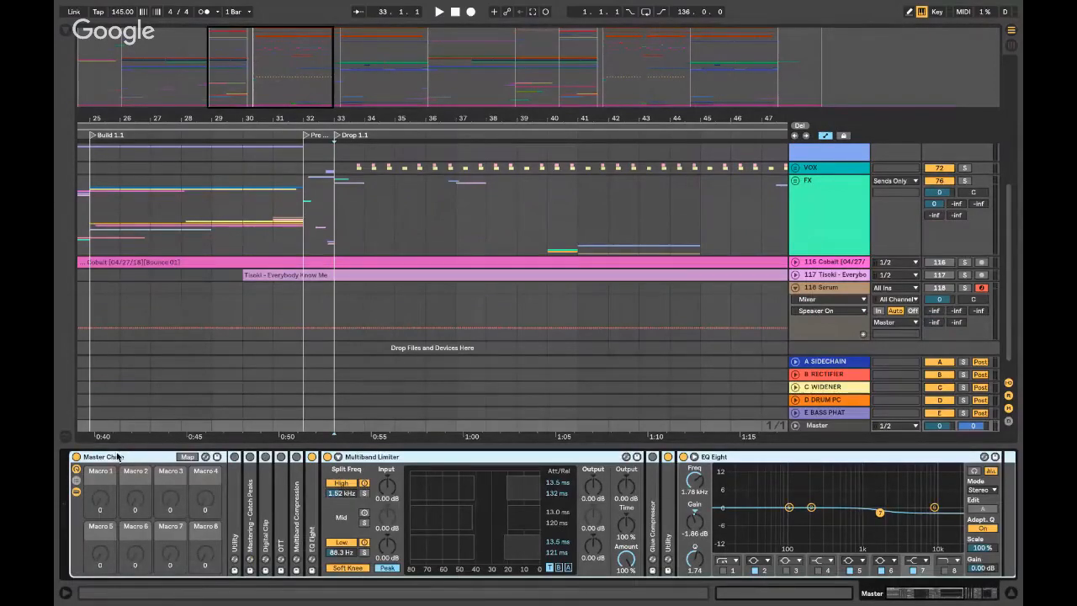
{"action": "scroll", "coordinate": [362, 289], "scroll_direction": "up", "scroll_amount": 2}
{"action": "scroll", "coordinate": [362, 288], "scroll_direction": "left", "scroll_amount": 3}
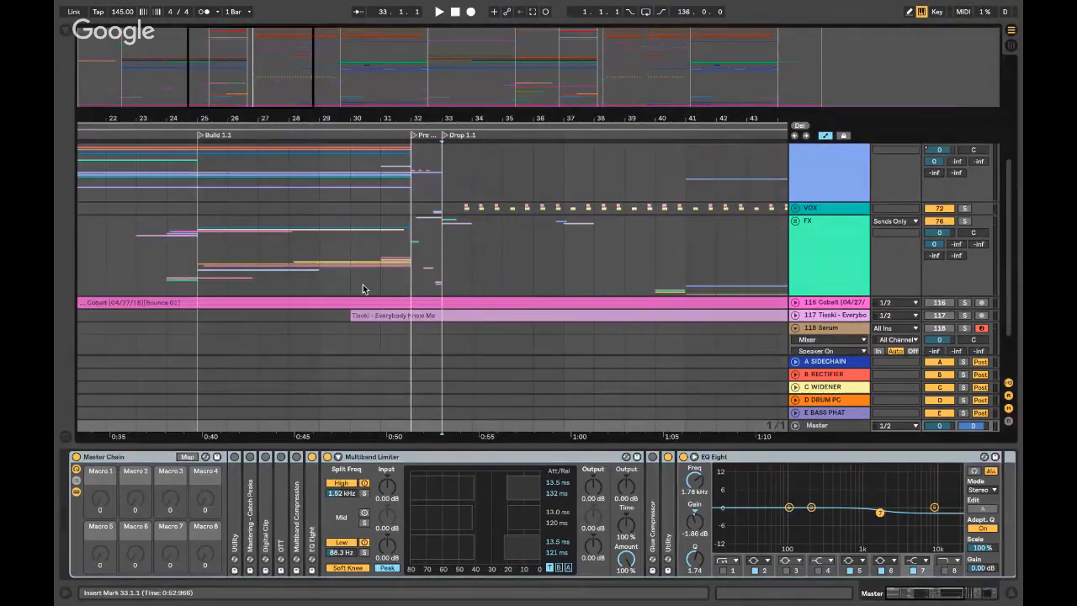
- Start playback from the drop near bar 33 and expand the Master Chain's EQ Eight
{"action": "left_click", "coordinate": [420, 256]}
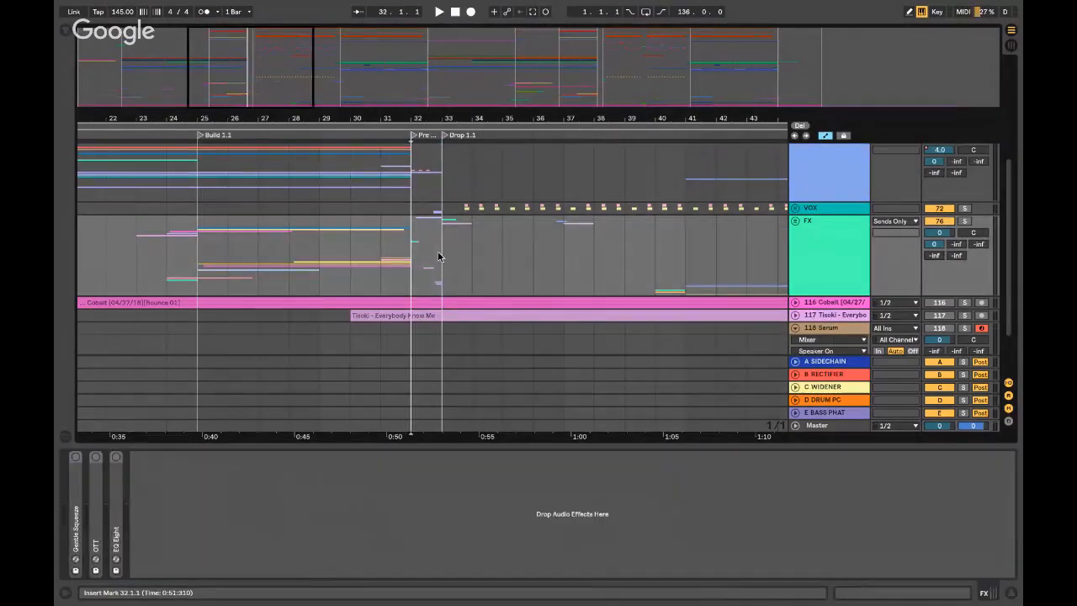
{"action": "left_click", "coordinate": [440, 252]}
{"action": "key", "text": "space"}
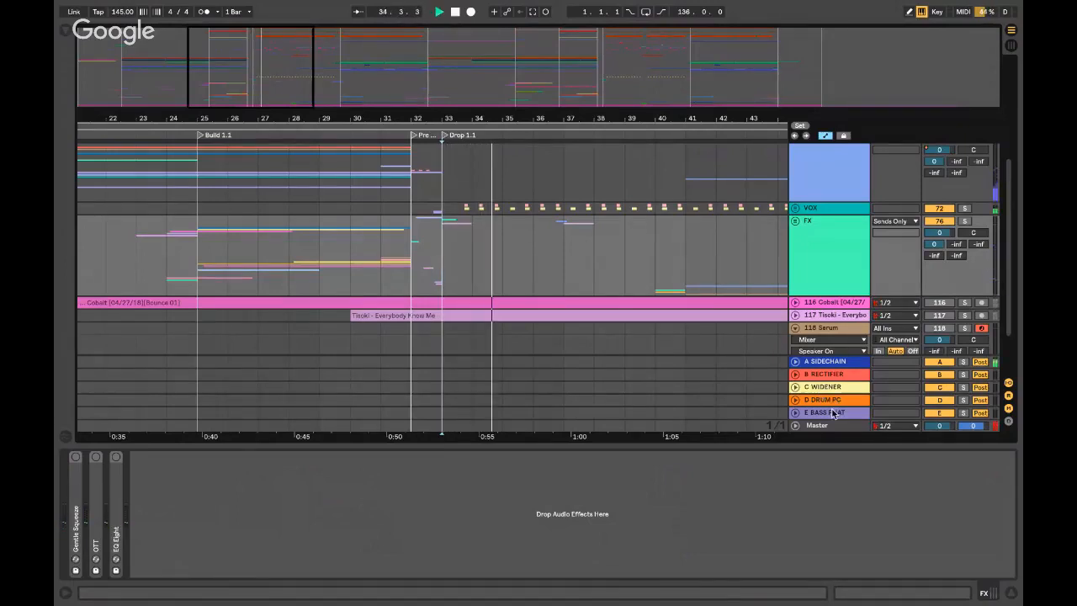
{"action": "left_click", "coordinate": [767, 429]}
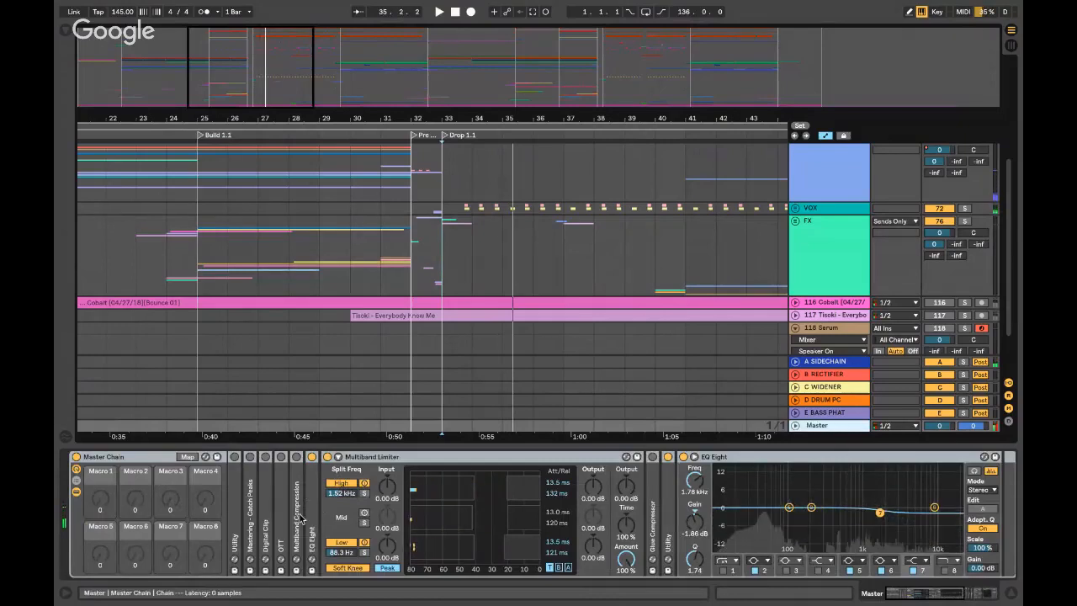
{"action": "double_click", "coordinate": [311, 510]}
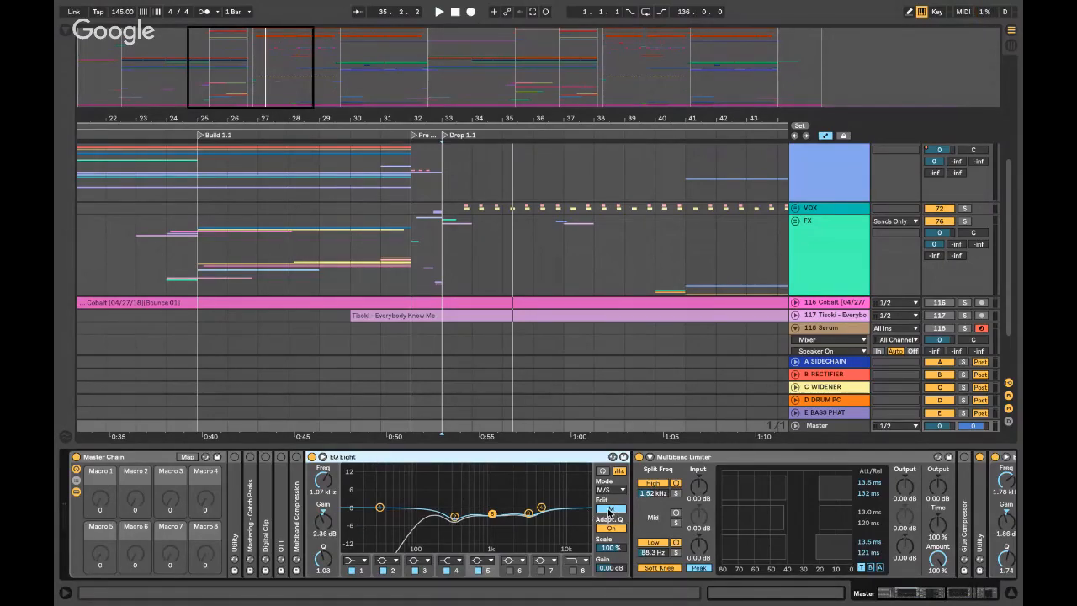
- Lower the master EQ band 2 gain near 323 Hz while auditioning, then inspect bands at 1.07 and 3.40 kHz
{"action": "left_click", "coordinate": [454, 517]}
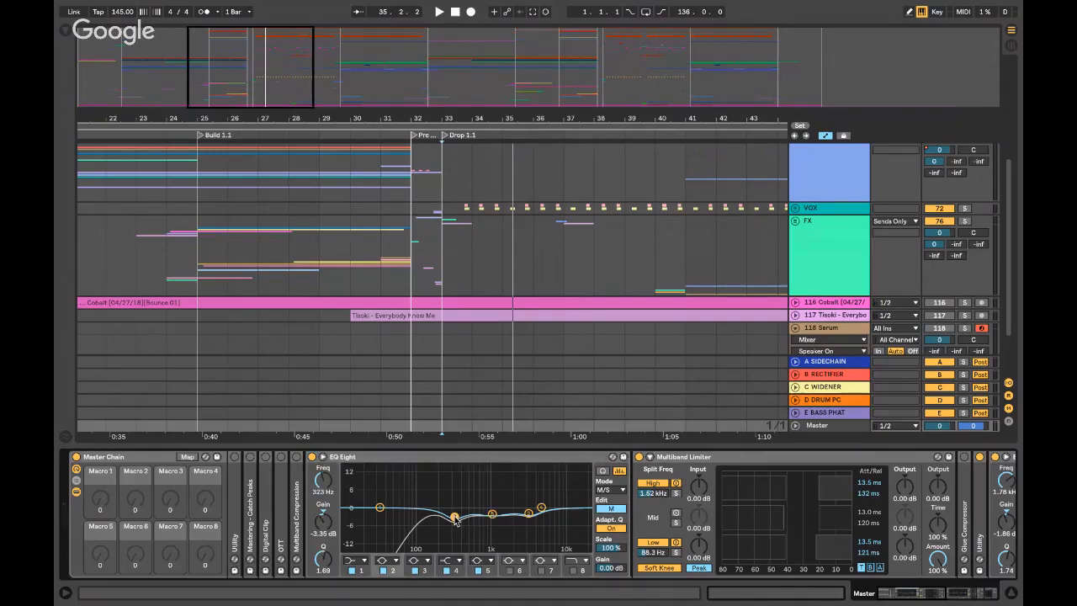
{"action": "key", "text": "space"}
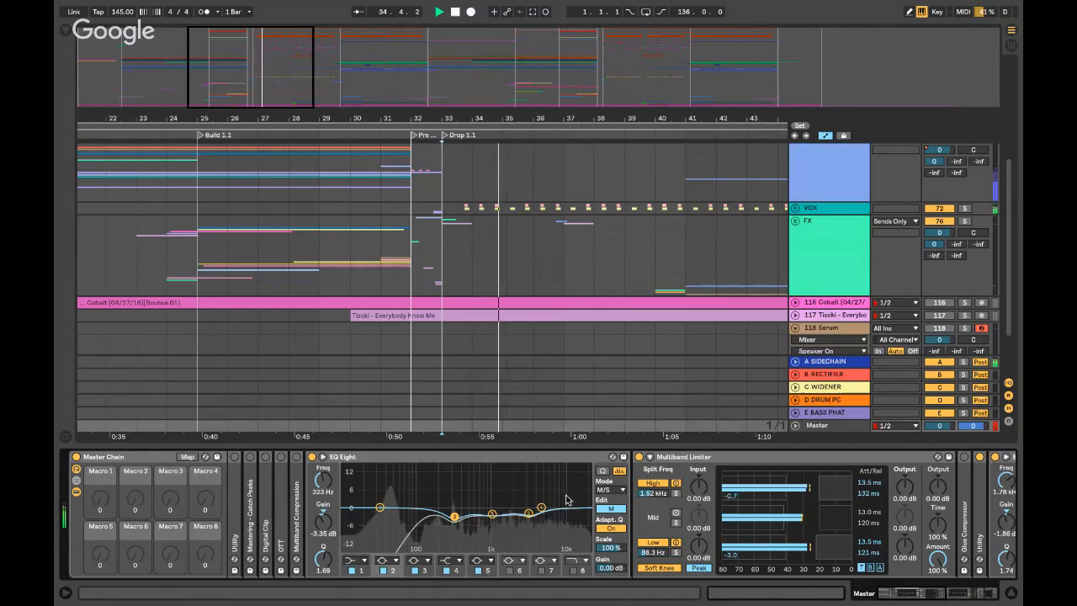
{"action": "key", "text": "space"}
{"action": "key", "text": "space"}
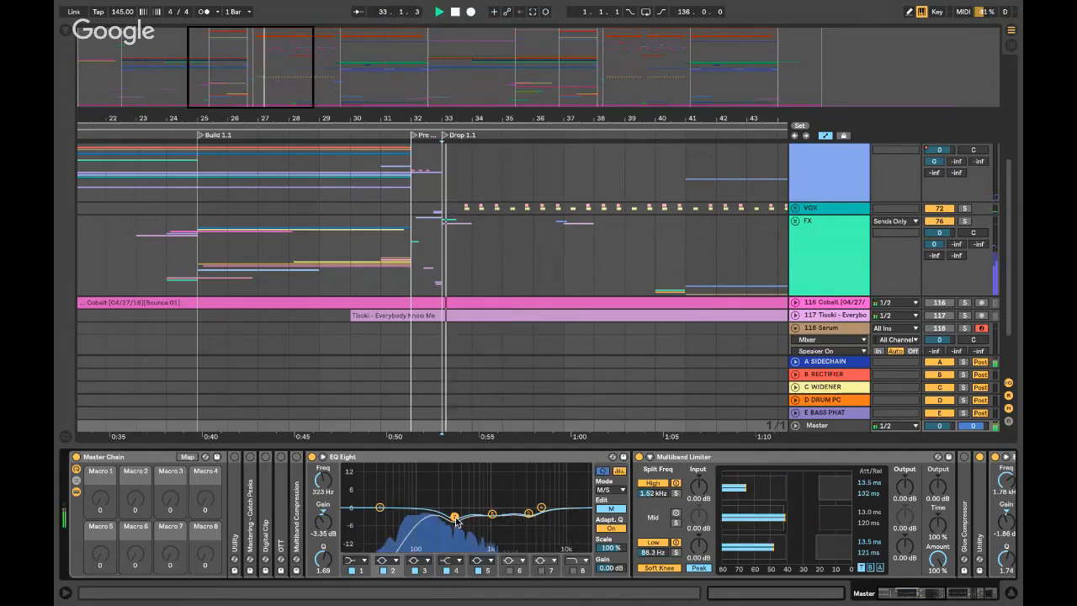
{"action": "mouse_move", "coordinate": [454, 516]}
{"action": "left_mouse_down"}
{"action": "mouse_move", "coordinate": [455, 496]}
{"action": "mouse_move", "coordinate": [455, 520]}
{"action": "left_mouse_up"}
{"action": "key", "text": "space"}
{"action": "key", "text": "space"}
{"action": "key", "text": "space"}
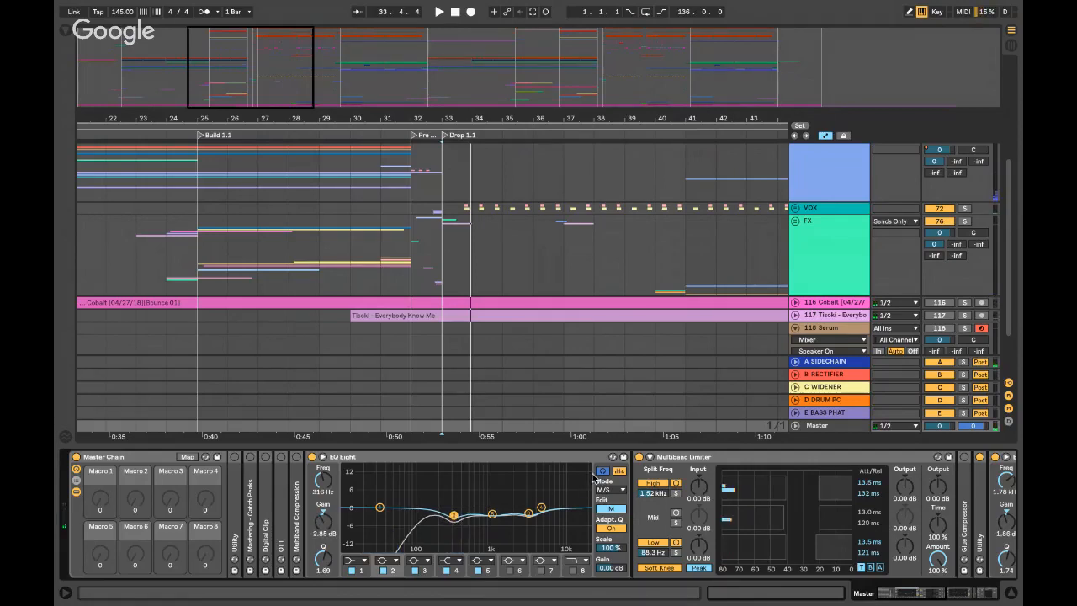
{"action": "left_click", "coordinate": [603, 472]}
{"action": "left_click", "coordinate": [492, 516]}
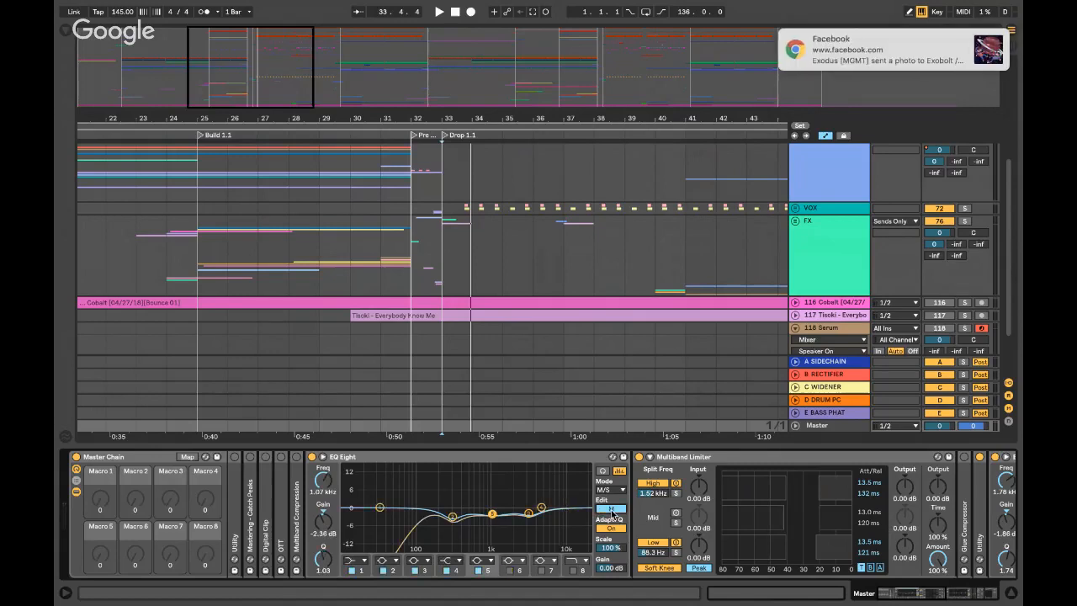
{"action": "left_click", "coordinate": [528, 513]}
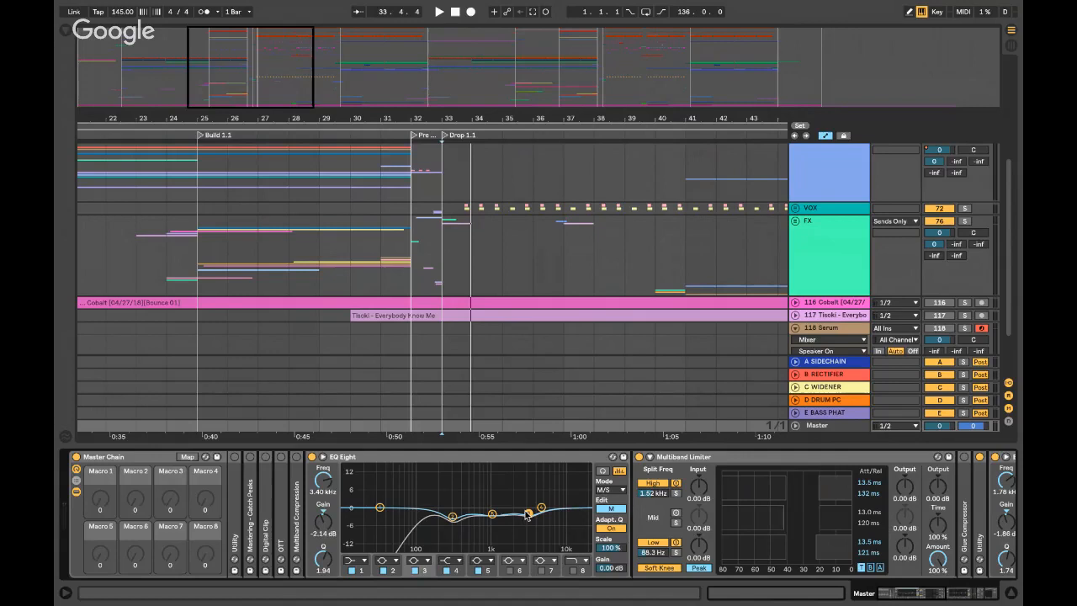
- On the Side channel, move EQ band 1 from 124 Hz to 129 Hz with slightly higher Q, then return to Mid
{"action": "left_click", "coordinate": [611, 508]}
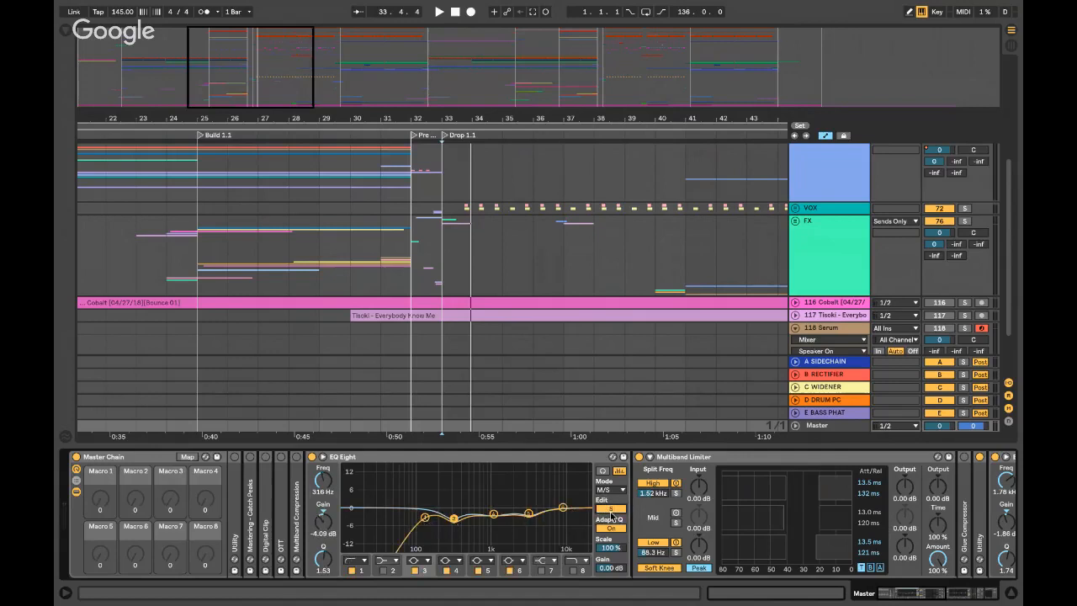
{"action": "left_click", "coordinate": [424, 517]}
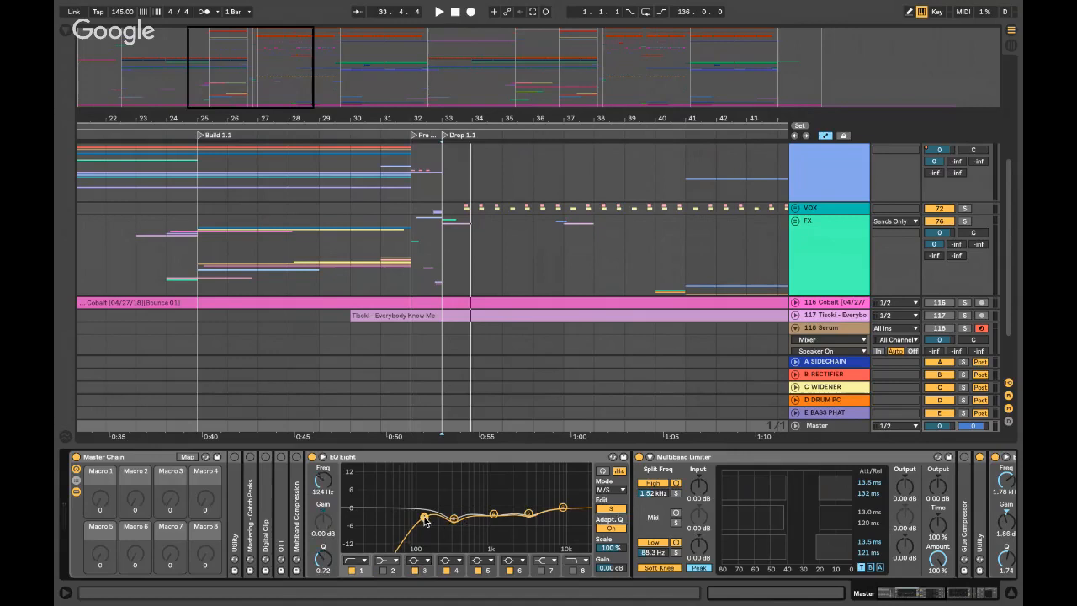
{"action": "left_click_drag", "start_coordinate": [425, 519], "coordinate": [428, 523]}
{"action": "left_click_drag", "start_coordinate": [426, 518], "coordinate": [426, 518]}
{"action": "left_click", "coordinate": [611, 509]}
{"action": "left_click", "coordinate": [403, 456]}
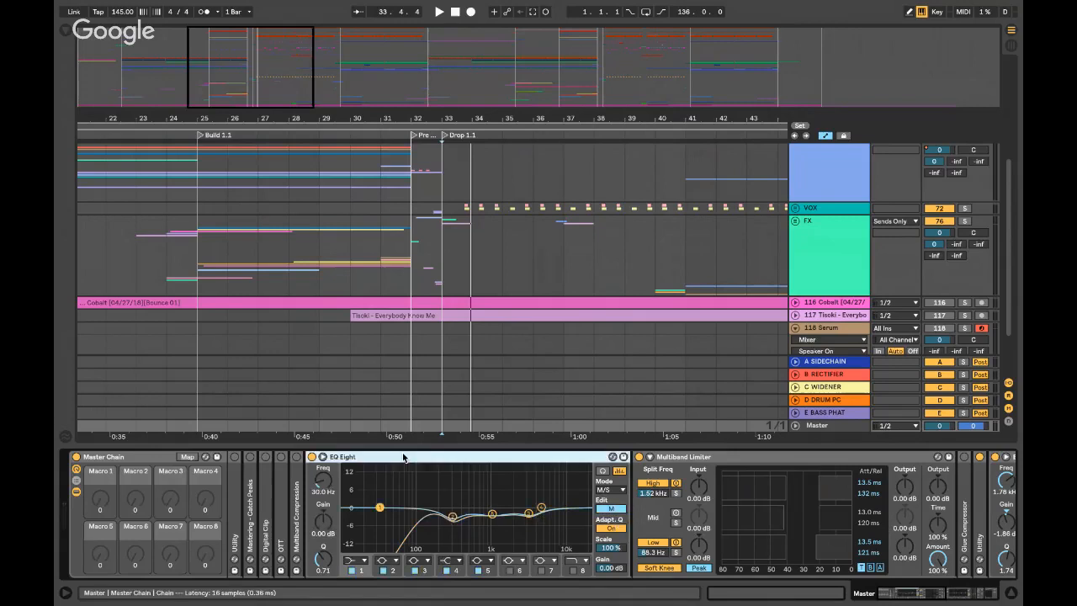
- Fold the EQ, solo the Multiband Limiter's low band, and play the drop from bar 33 three times
{"action": "double_click", "coordinate": [403, 457]}
{"action": "left_click", "coordinate": [404, 458]}
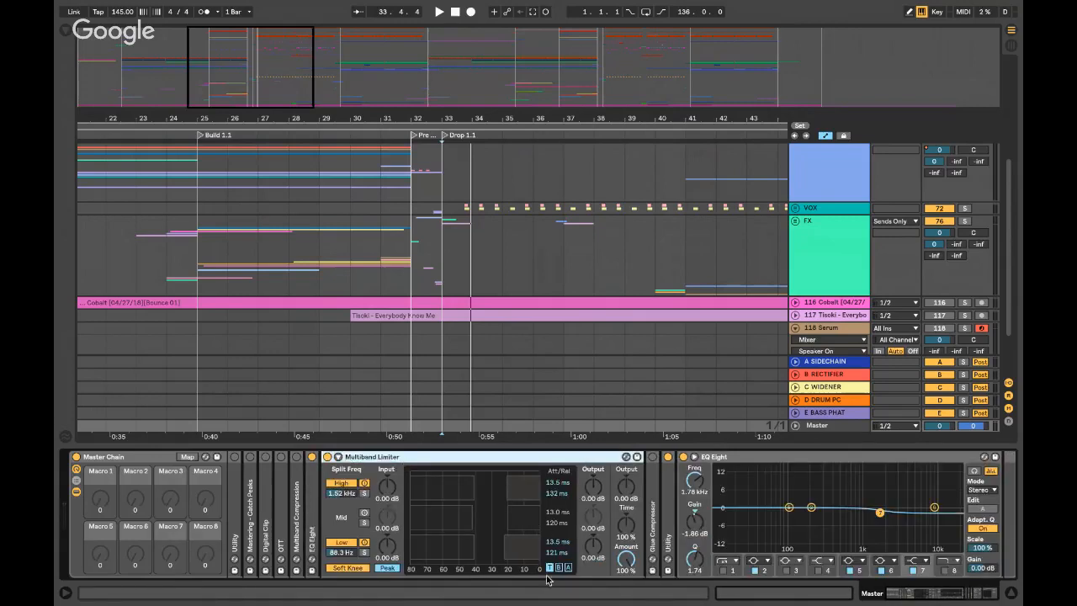
{"action": "left_click", "coordinate": [364, 553]}
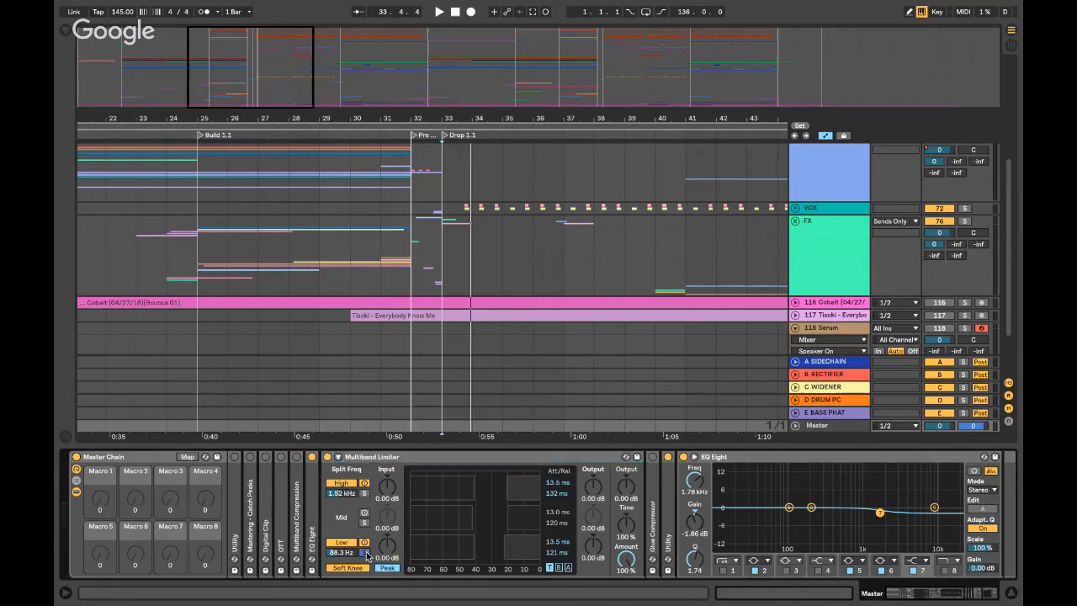
{"action": "key", "text": "space"}
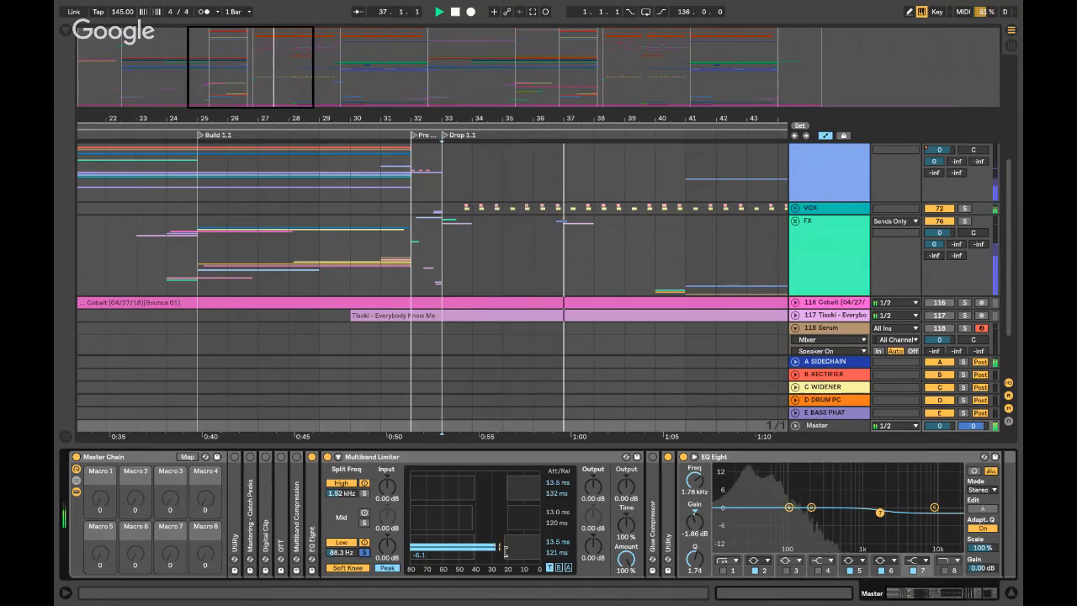
{"action": "key", "text": "space"}
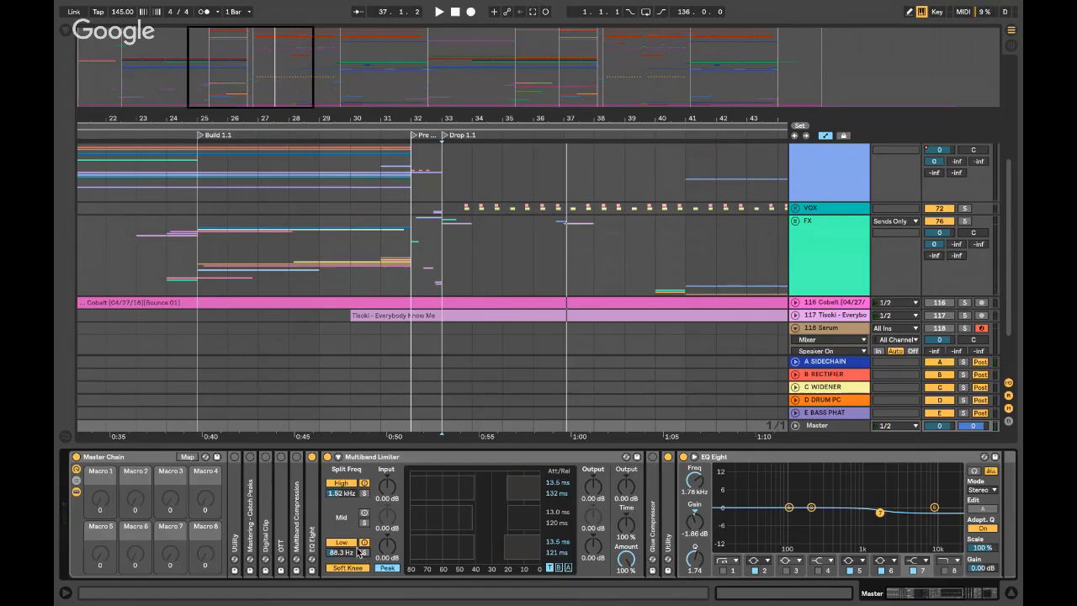
{"action": "key", "text": "space"}
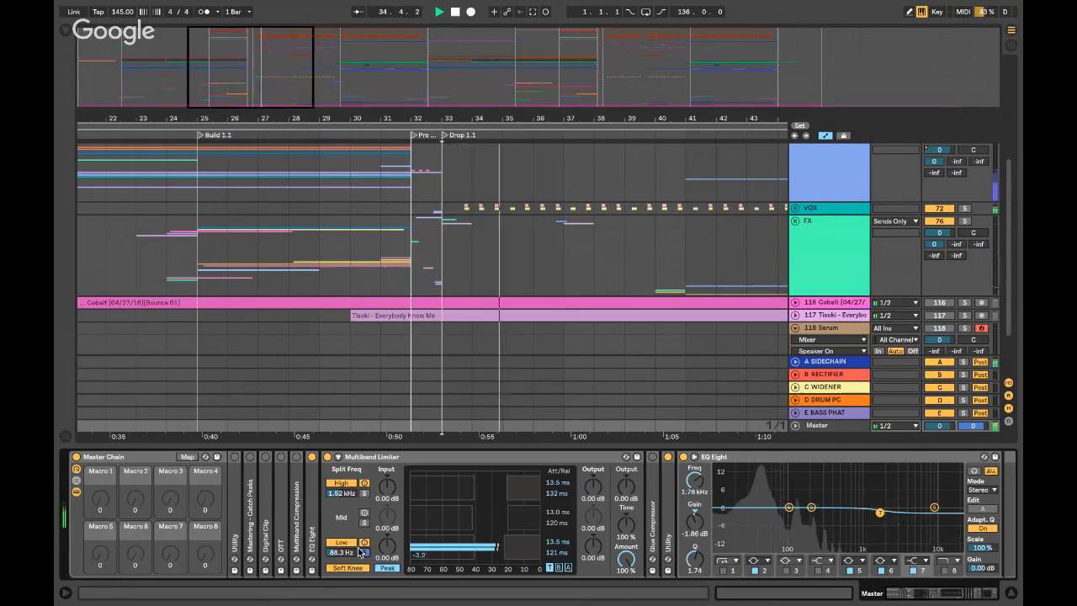
{"action": "key", "text": "space"}
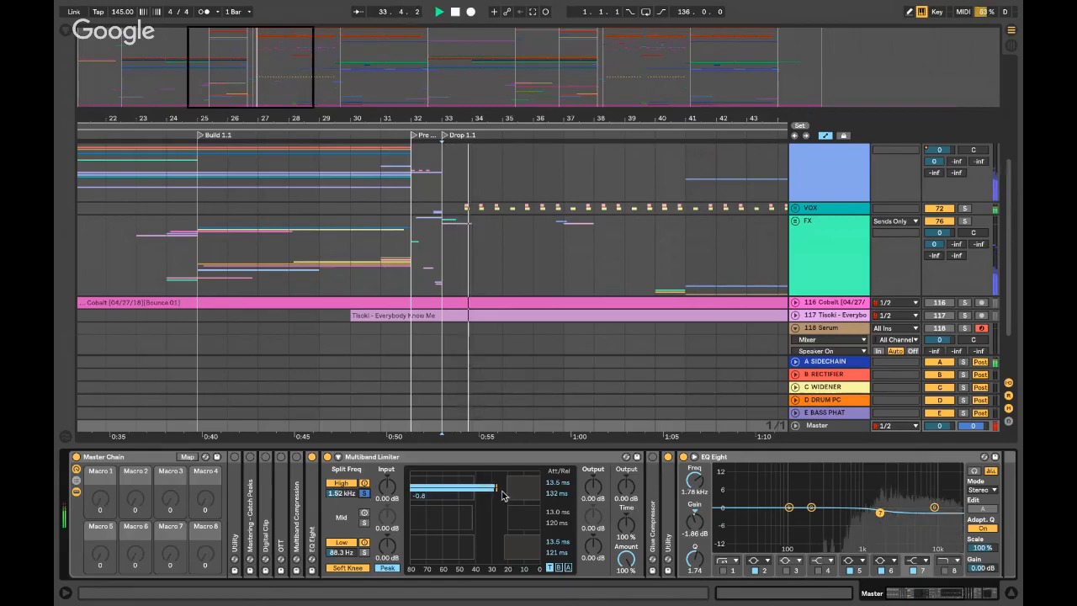
{"action": "key", "text": "space"}
{"action": "key", "text": "space"}
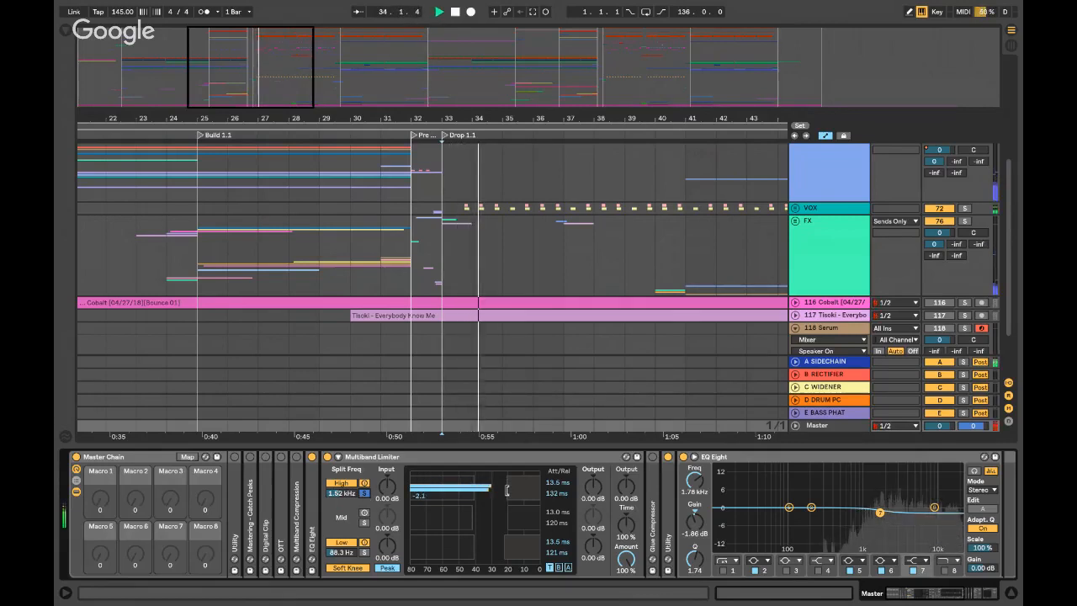
{"action": "key", "text": "space"}
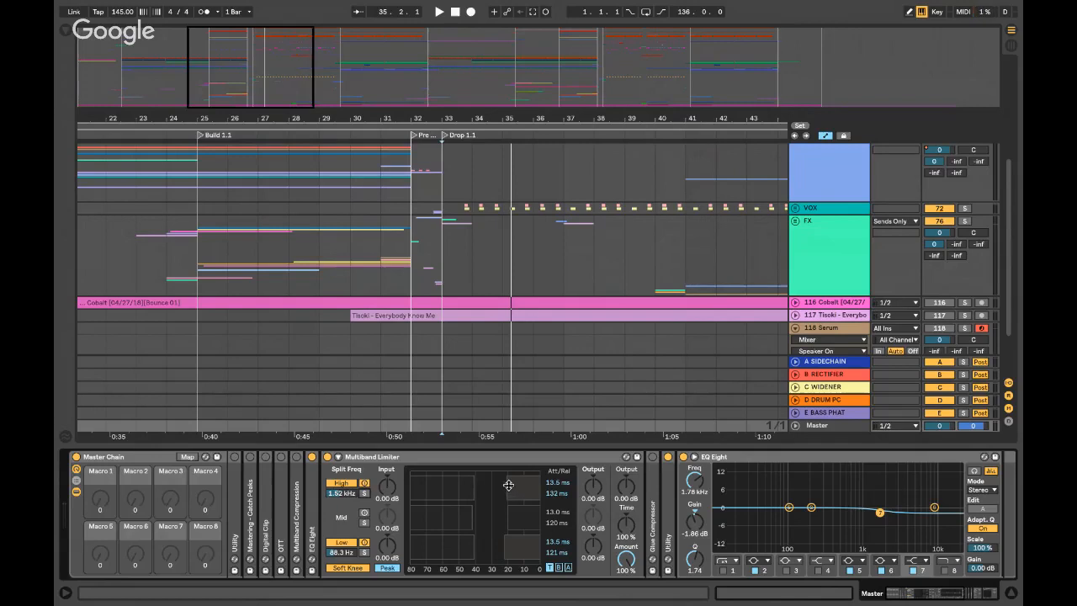
- Fold the Multiband Limiter, unfold the 16.1 dB Utility, play from bar 33, and switch to the mixer
{"action": "double_click", "coordinate": [418, 459]}
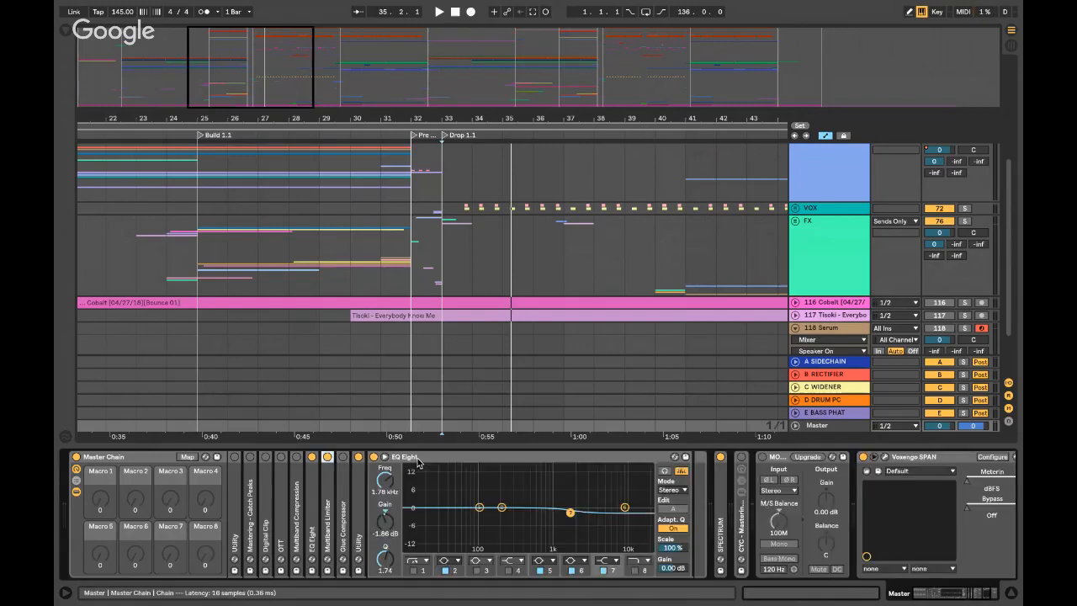
{"action": "double_click", "coordinate": [361, 504]}
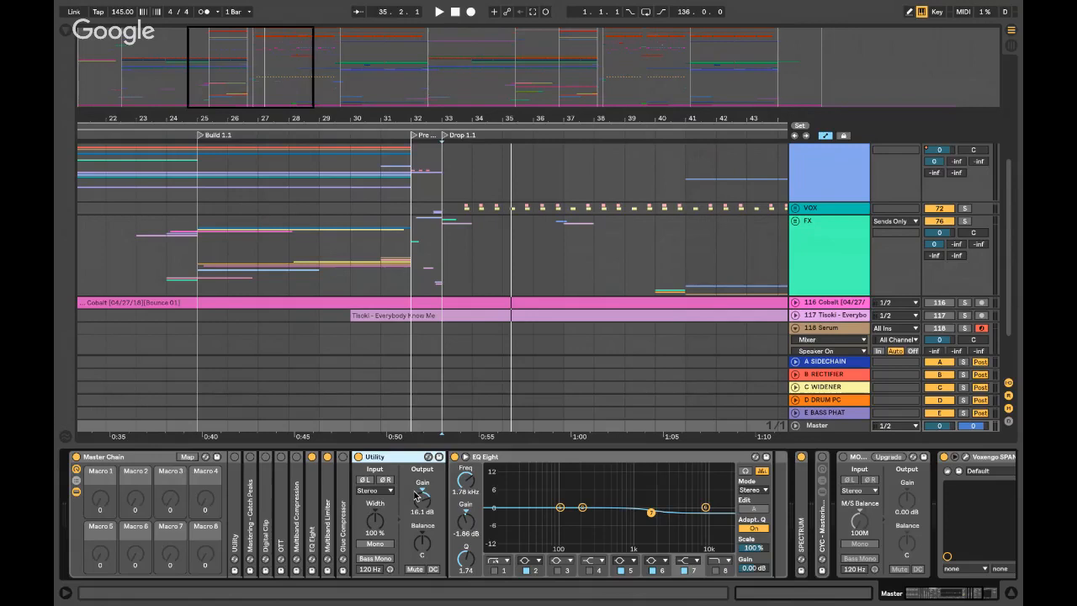
{"action": "key", "text": "space"}
{"action": "key", "text": "Tab"}
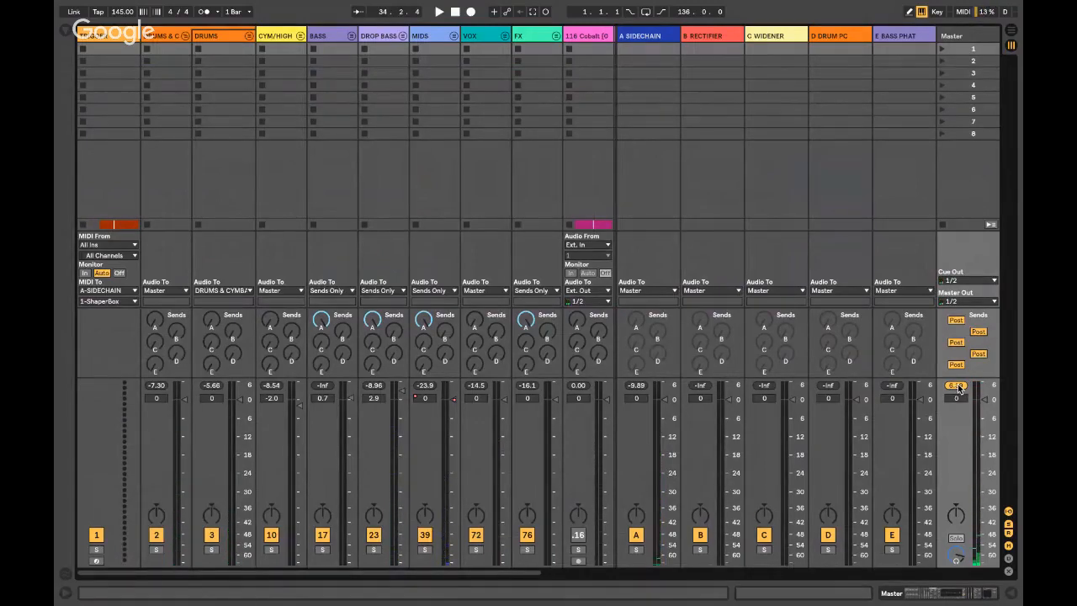
- Measure the Master peak in the mixer over two playbacks, resetting it before each, then return to Arrangement
{"action": "key", "text": "Tab"}
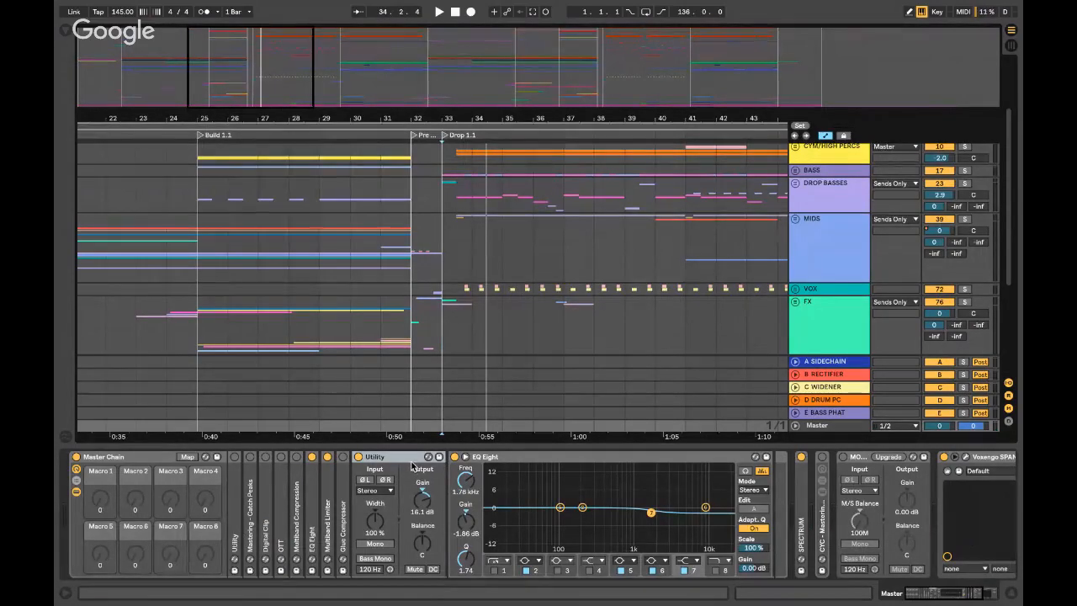
{"action": "key", "text": "Tab"}
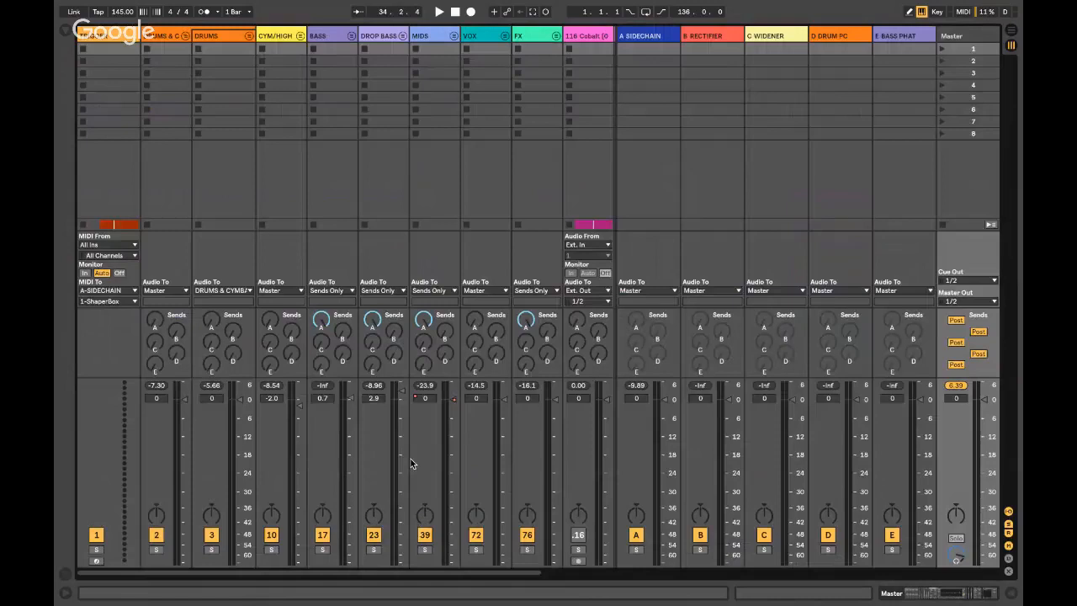
{"action": "left_click", "coordinate": [951, 386]}
{"action": "key", "text": "space"}
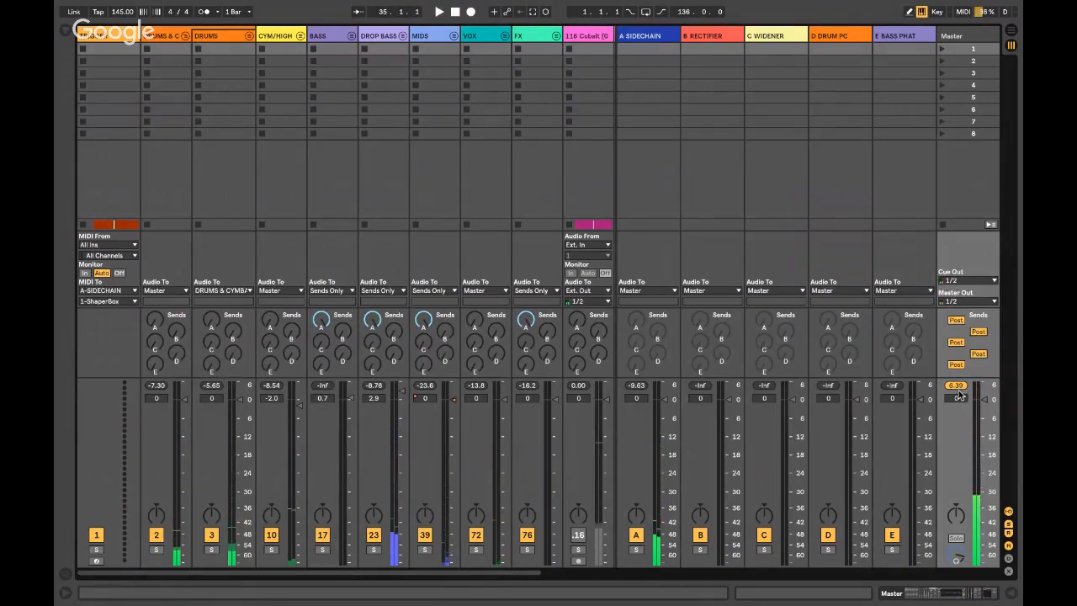
{"action": "left_click", "coordinate": [959, 387]}
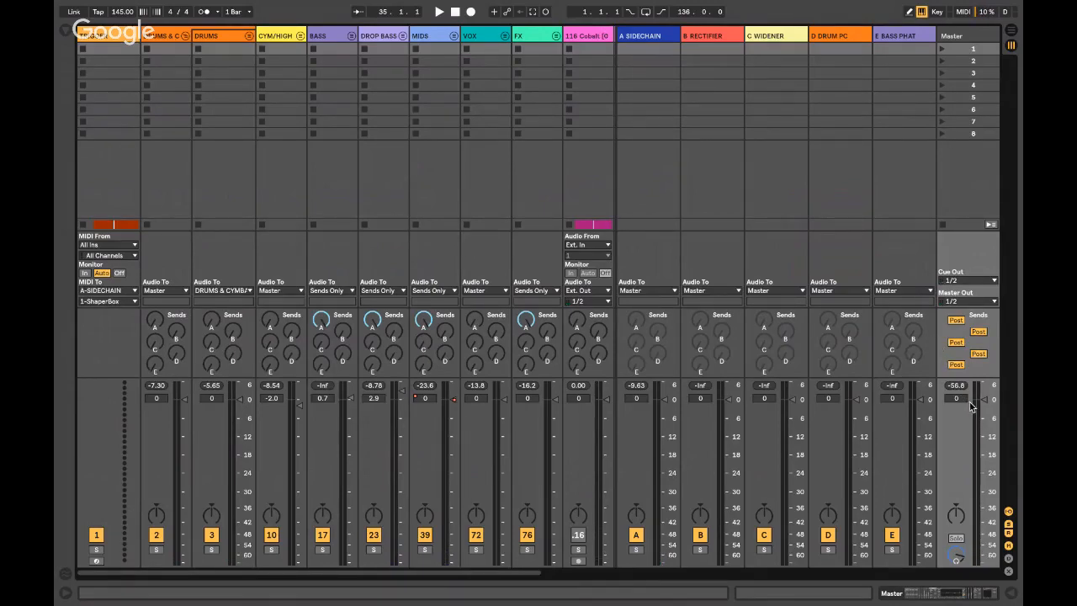
{"action": "key", "text": "space"}
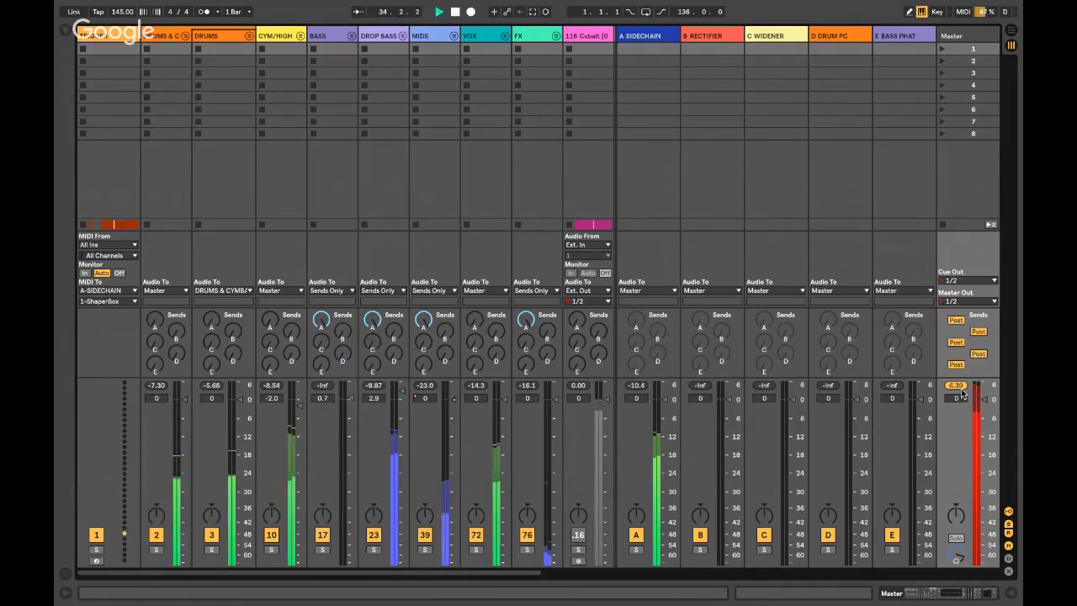
{"action": "key", "text": "space"}
{"action": "key", "text": "Tab"}
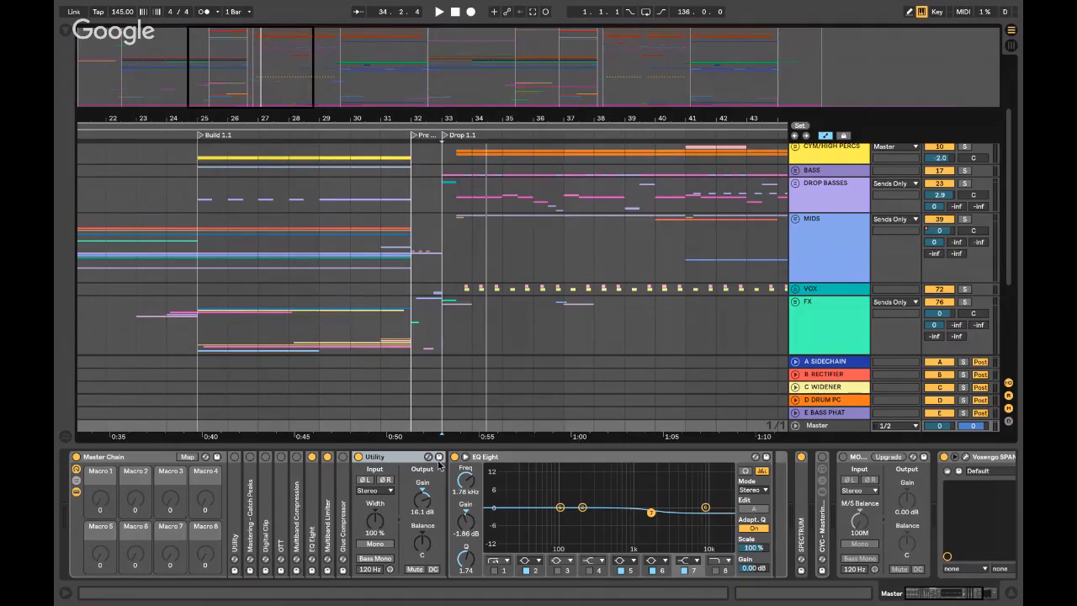
- Peek into the master Multiband Limiter, audition the drop briefly, then fold the EQ Eight device
{"action": "left_click", "coordinate": [326, 508]}
{"action": "double_click", "coordinate": [327, 507]}
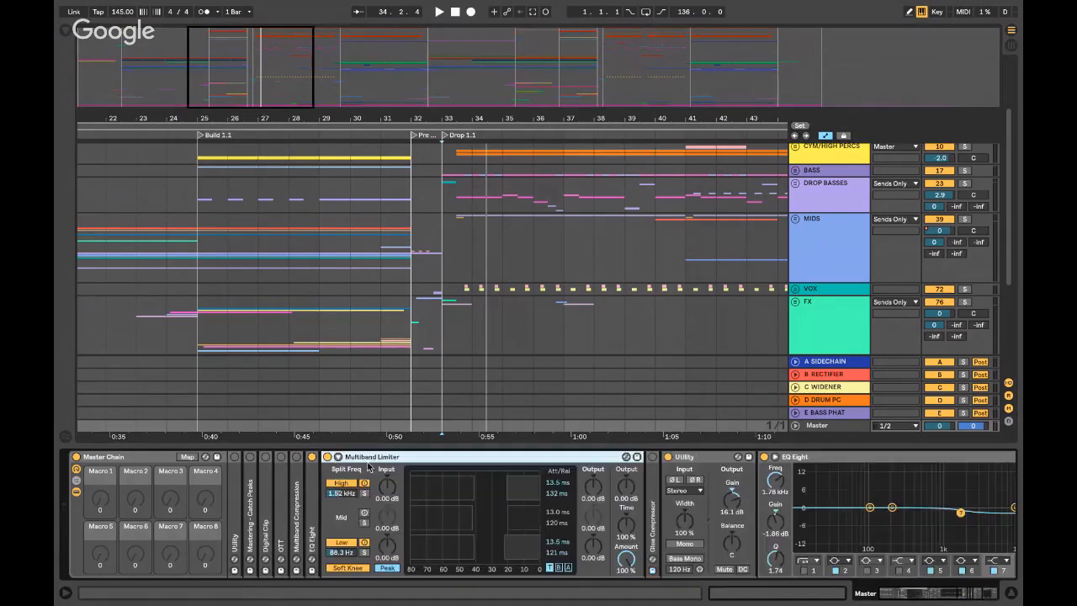
{"action": "double_click", "coordinate": [440, 461]}
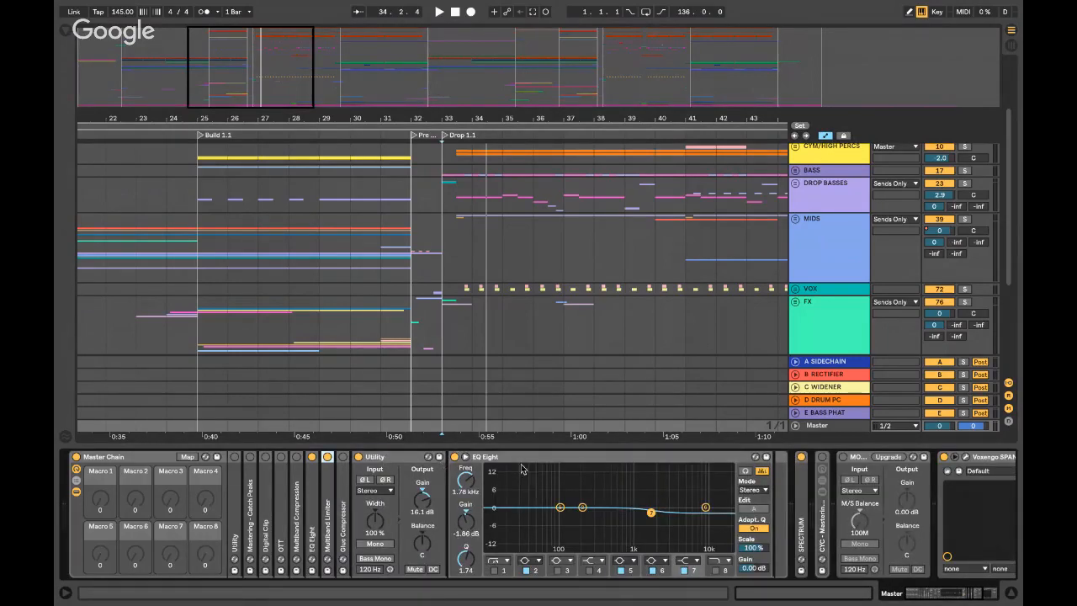
{"action": "key", "text": "space"}
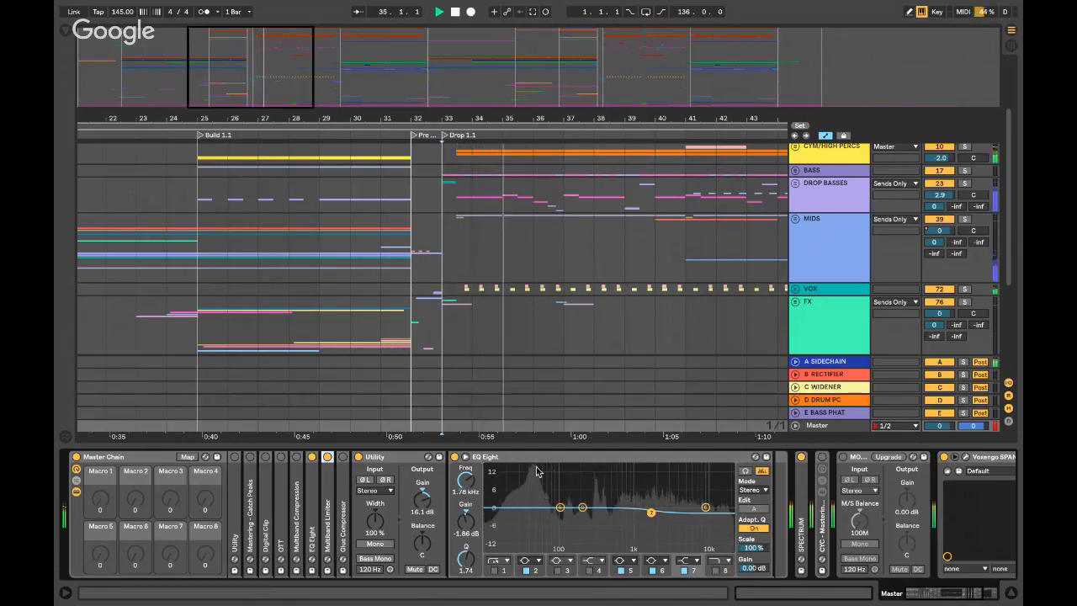
{"action": "key", "text": "space"}
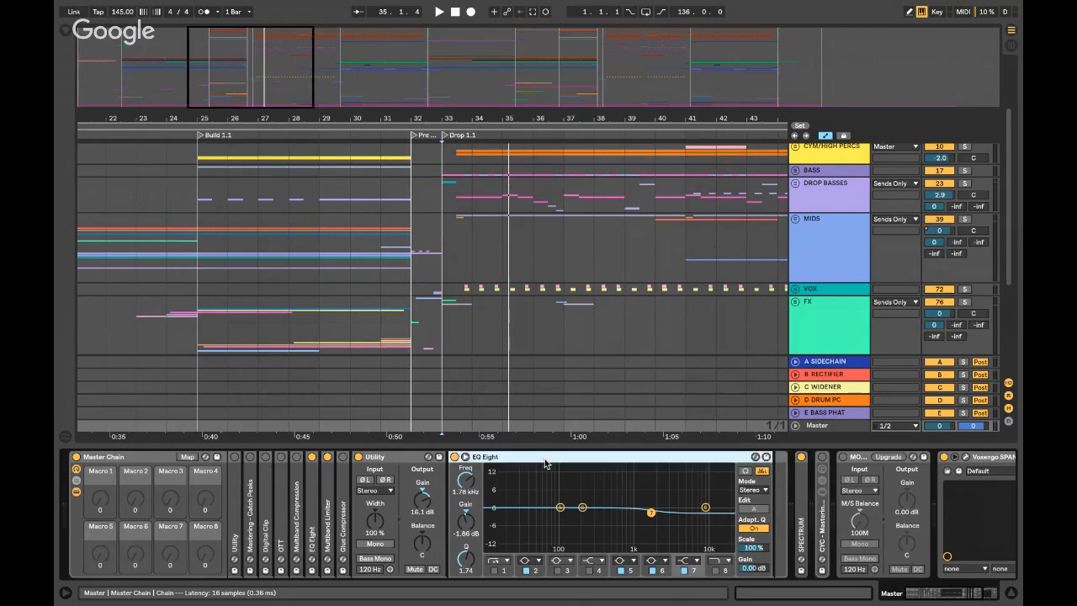
{"action": "left_click", "coordinate": [545, 462]}
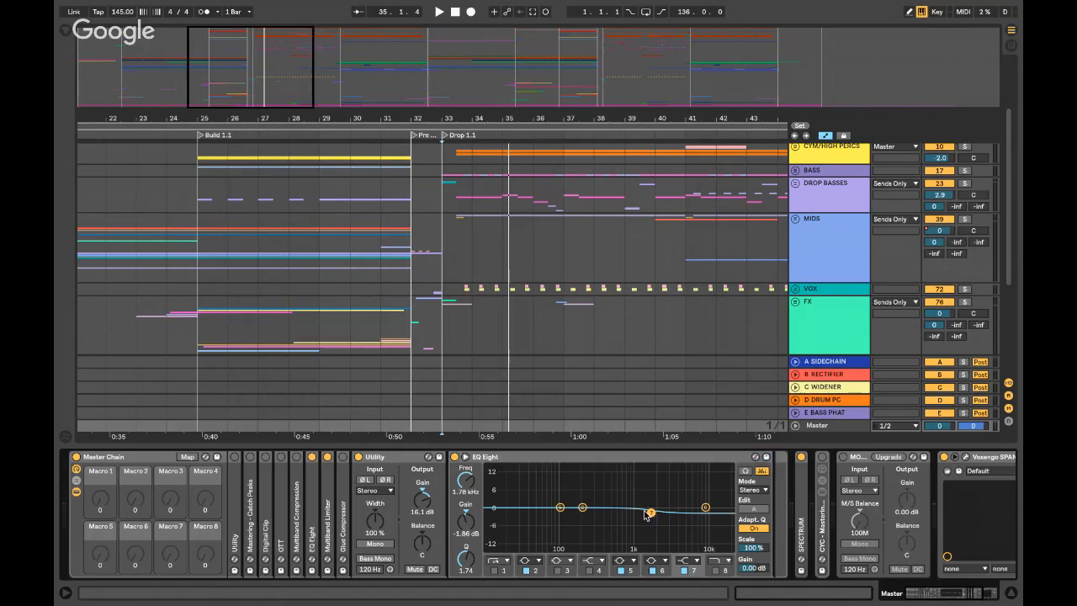
{"action": "double_click", "coordinate": [602, 458]}
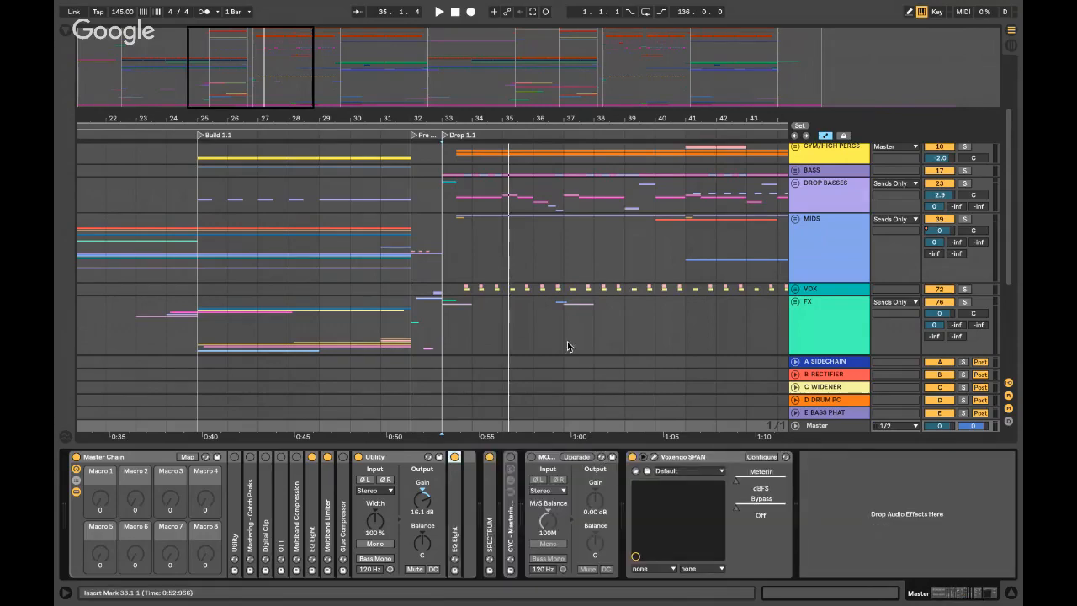
- Switch to the desktop, review the YouTube live stream and chat in Chrome, then minimize Chrome
{"action": "key", "text": "ctrl+Left"}
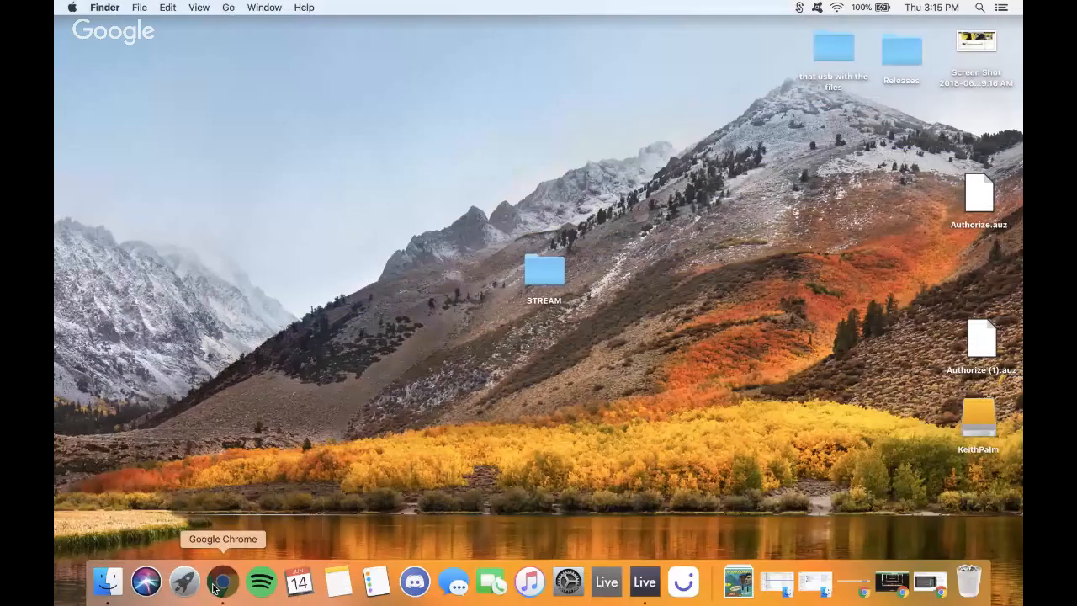
{"action": "left_click", "coordinate": [216, 586]}
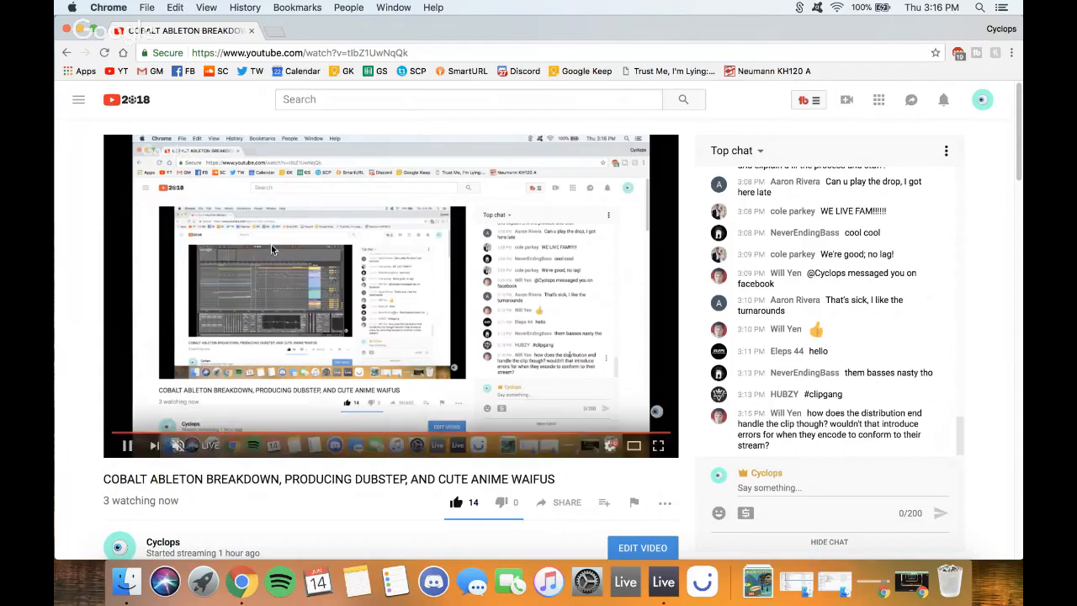
{"action": "left_click", "coordinate": [82, 30]}
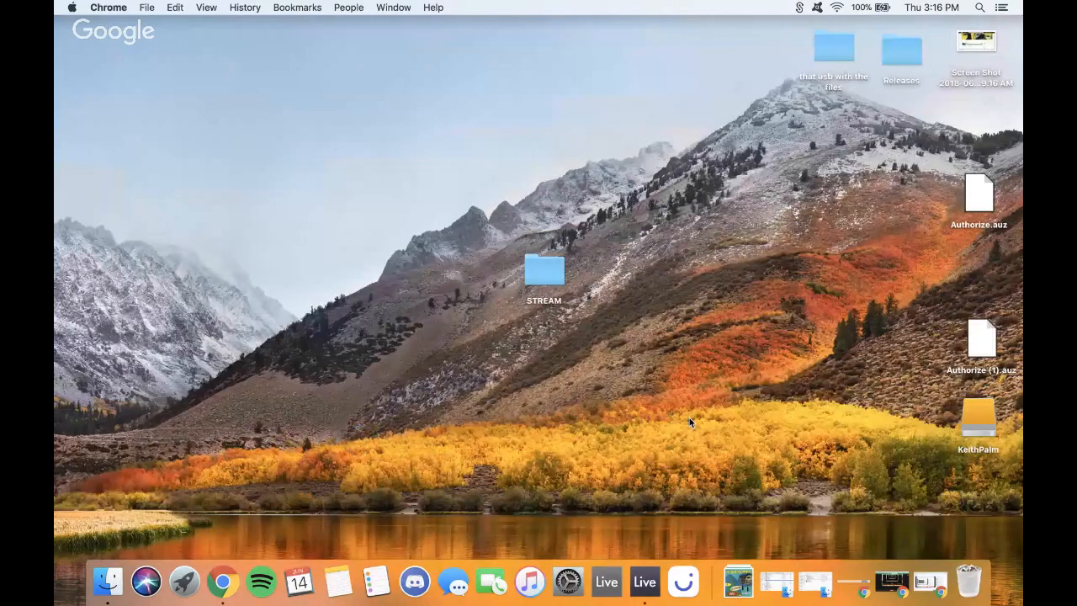
- Return to the full-screen Live space and switch to the mixer view
{"action": "key", "text": "ctrl+Right"}
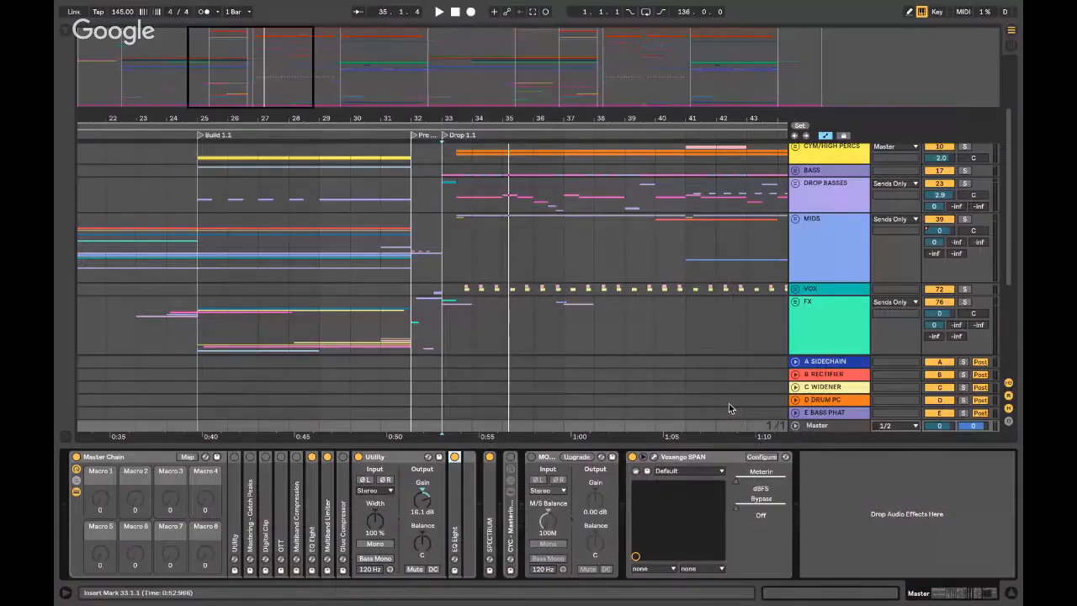
{"action": "key", "text": "Tab"}
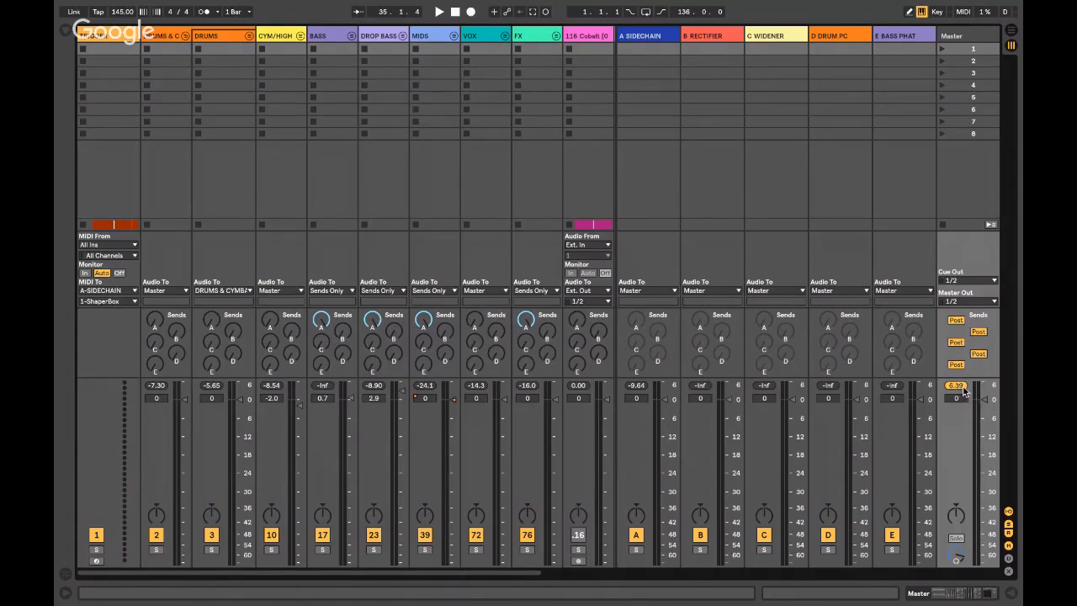
- Reset the Master peak readout, go back to Arrangement view, and switch to the desktop space
{"action": "left_click", "coordinate": [962, 387]}
{"action": "key", "text": "Tab"}
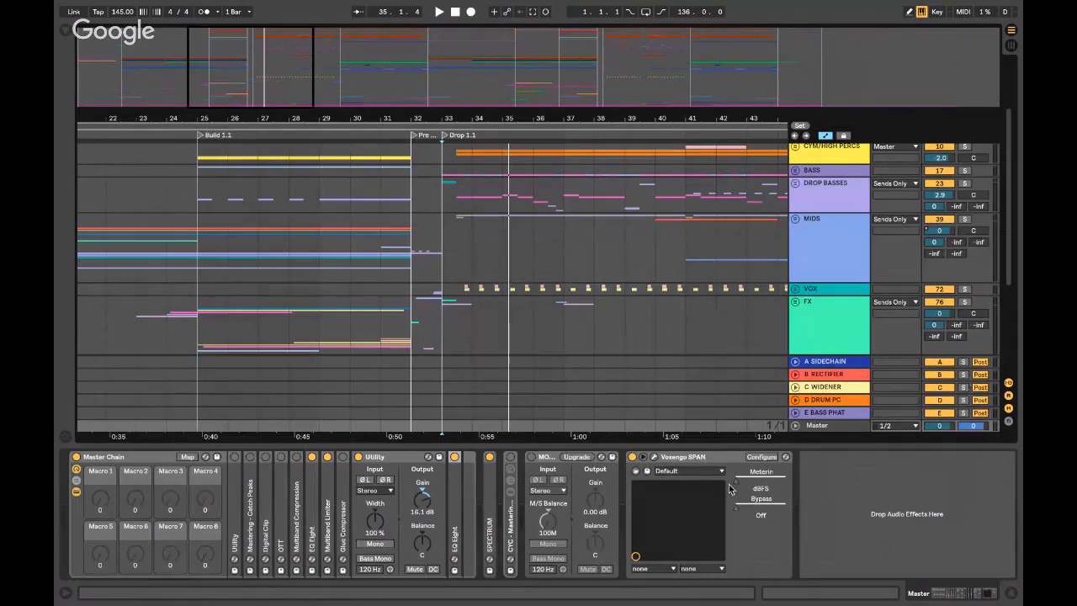
{"action": "key", "text": "ctrl+Left"}
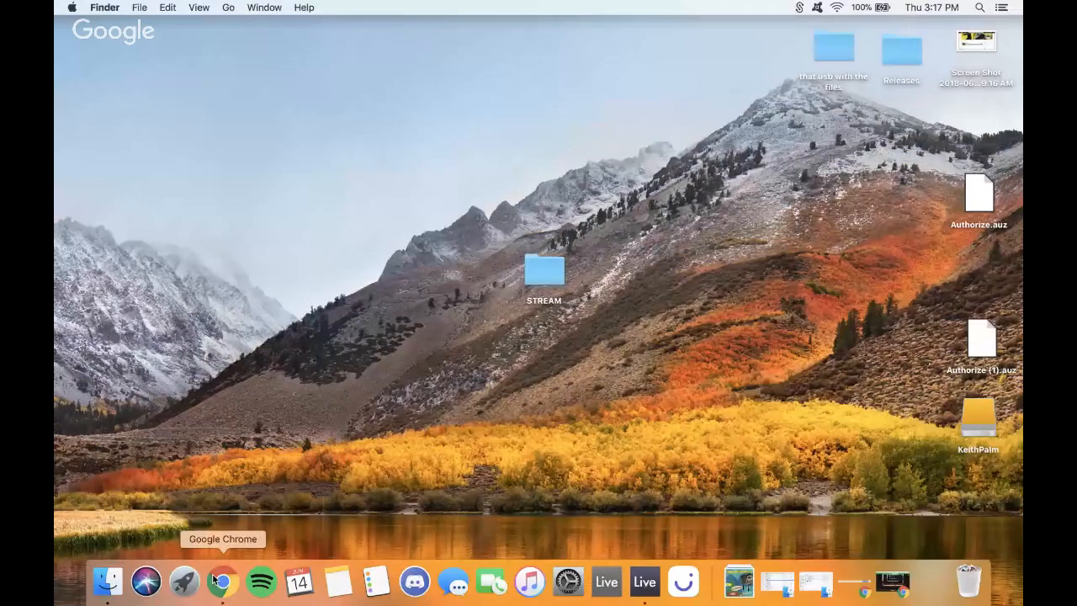
- Glance at the YouTube live stream page, minimize Chrome, and switch back to the Live space
{"action": "left_click", "coordinate": [220, 580]}
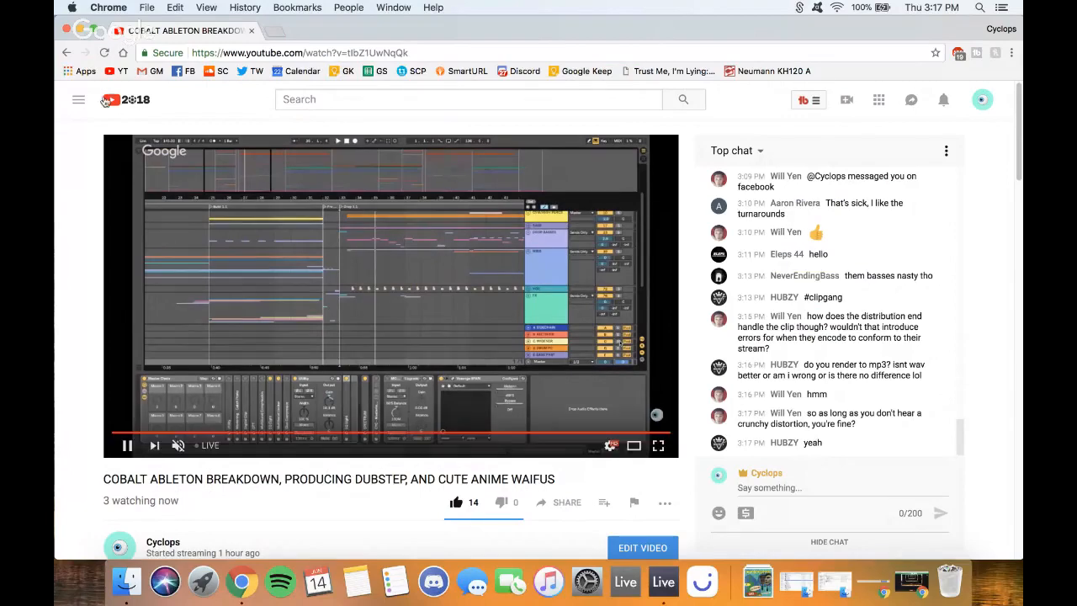
{"action": "left_click", "coordinate": [80, 30]}
{"action": "key", "text": "ctrl+Right"}
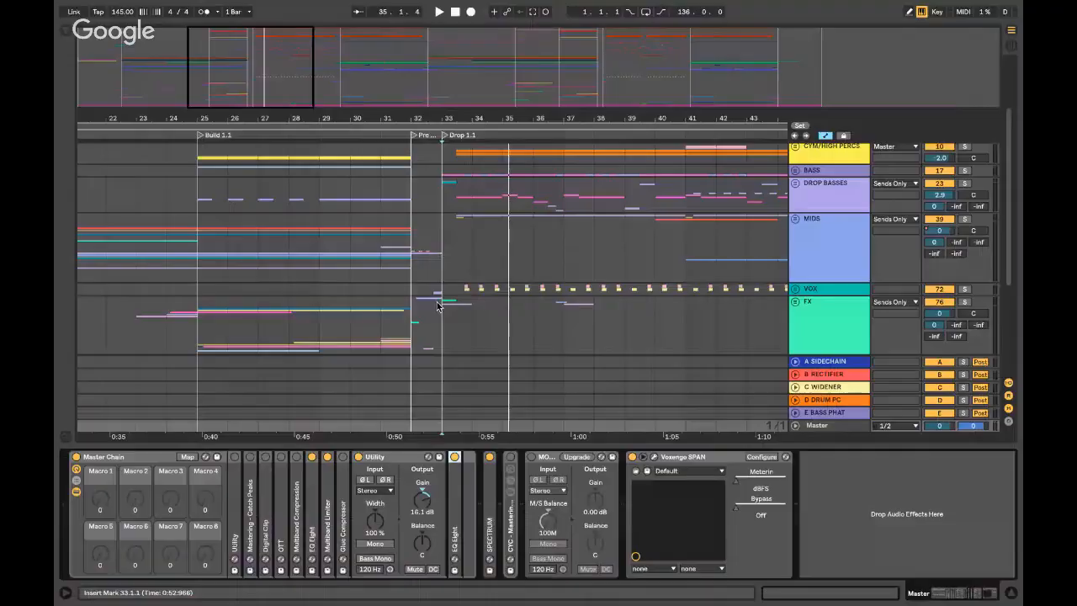
- Show the Master track's chain and expand its Multiband Limiter and EQ Eight devices
{"action": "left_click", "coordinate": [485, 340]}
{"action": "left_click", "coordinate": [831, 427]}
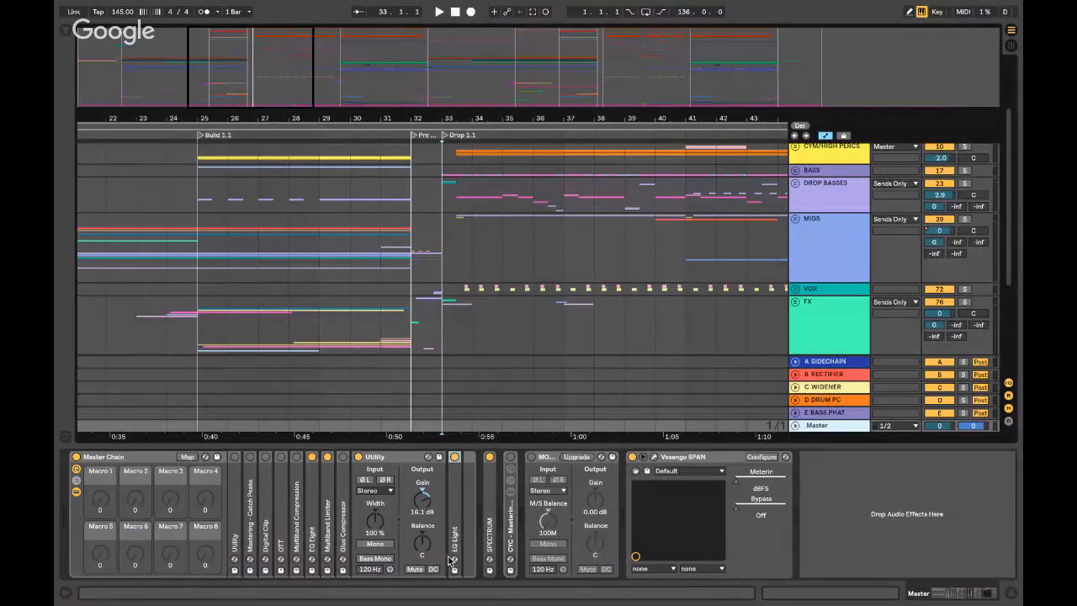
{"action": "double_click", "coordinate": [329, 513]}
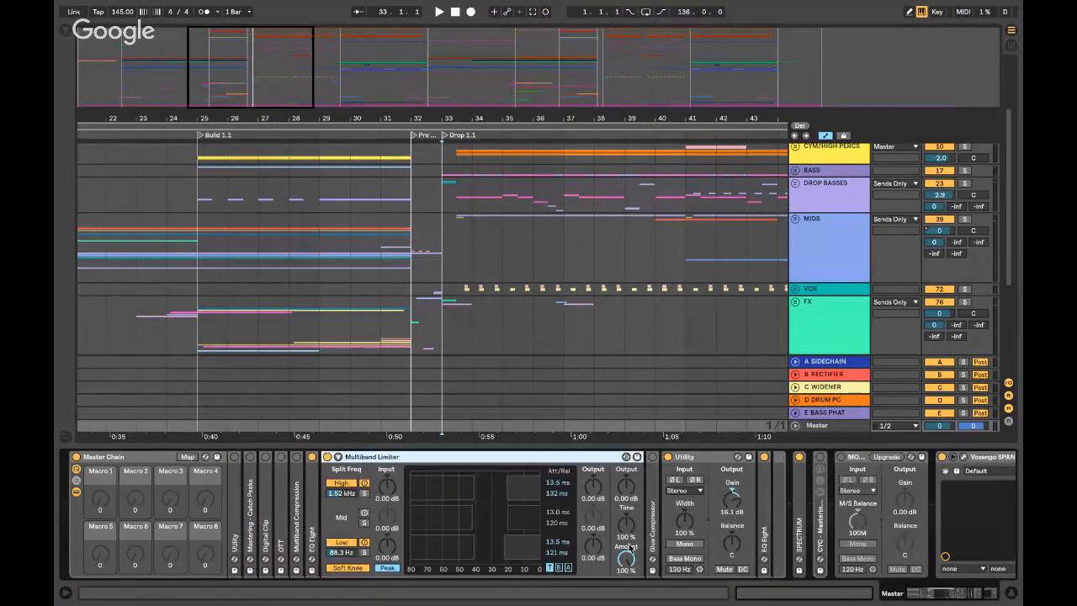
{"action": "double_click", "coordinate": [767, 496]}
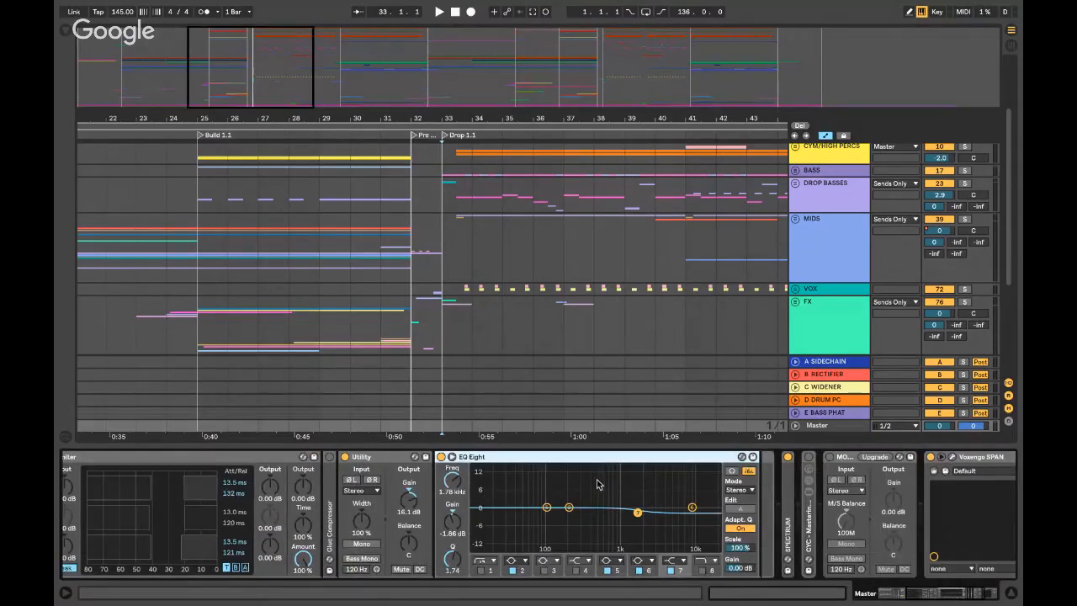
{"action": "scroll", "coordinate": [607, 498], "scroll_direction": "left", "scroll_amount": 3}
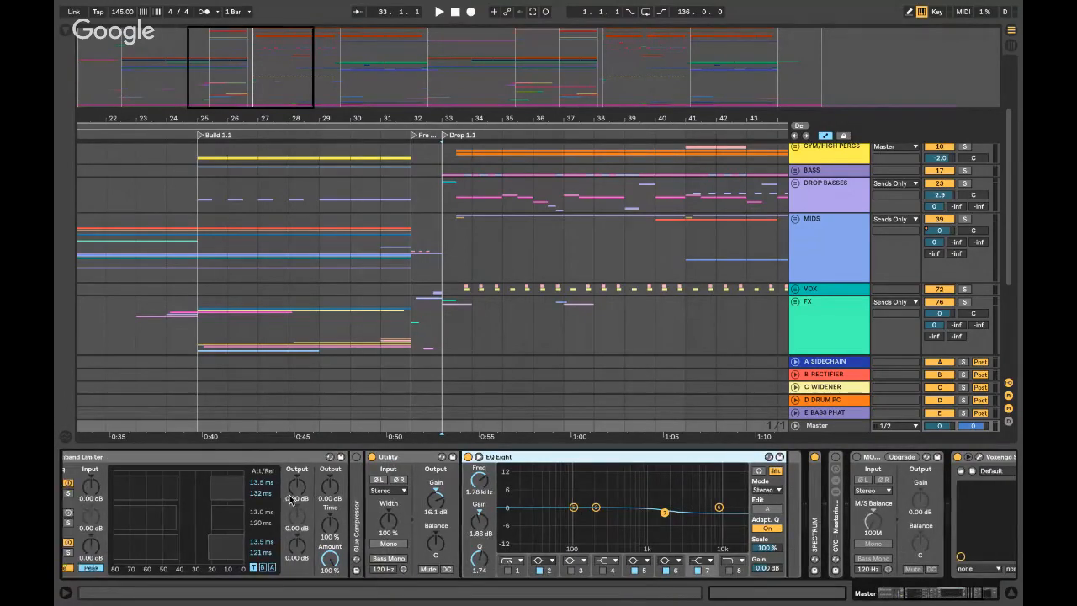
- Raise the Multiband Limiter's Low band output to about 6.80 dB while auditioning the drop
{"action": "key", "text": "space"}
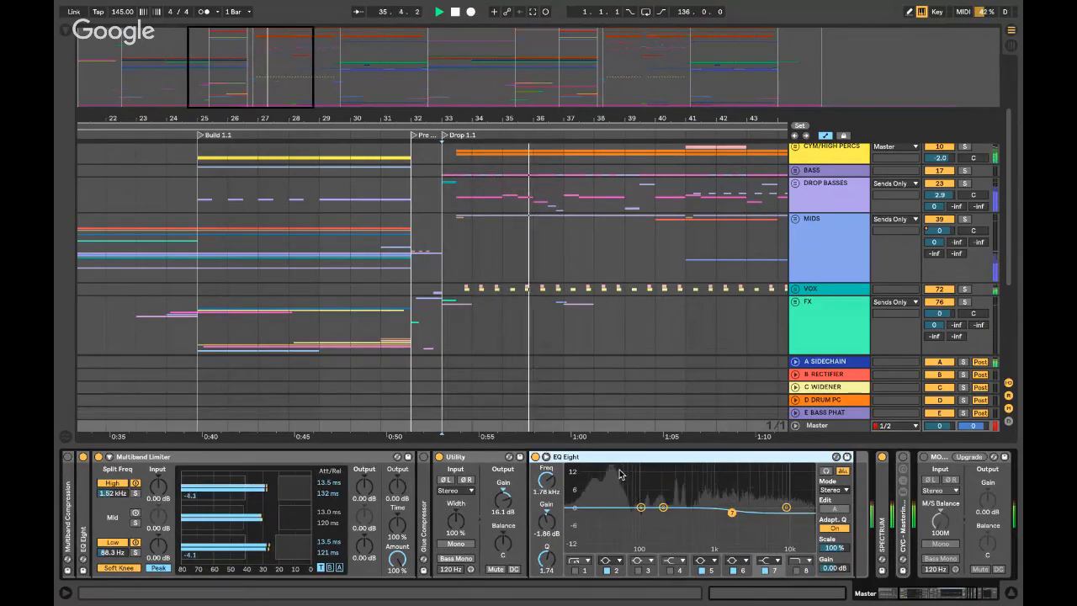
{"action": "key", "text": "space"}
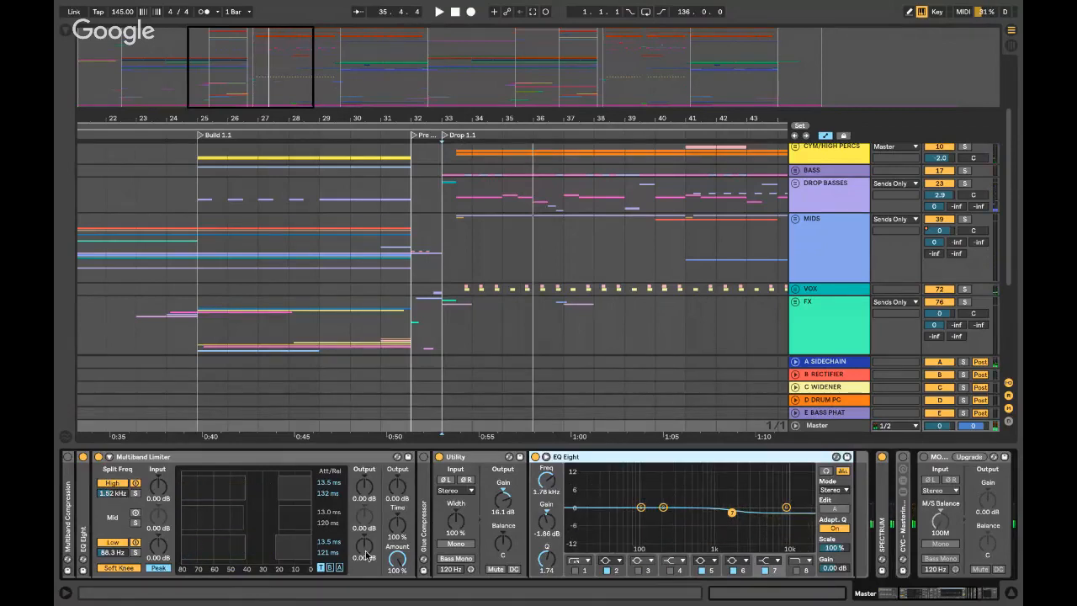
{"action": "left_click_drag", "start_coordinate": [365, 551], "coordinate": [365, 550]}
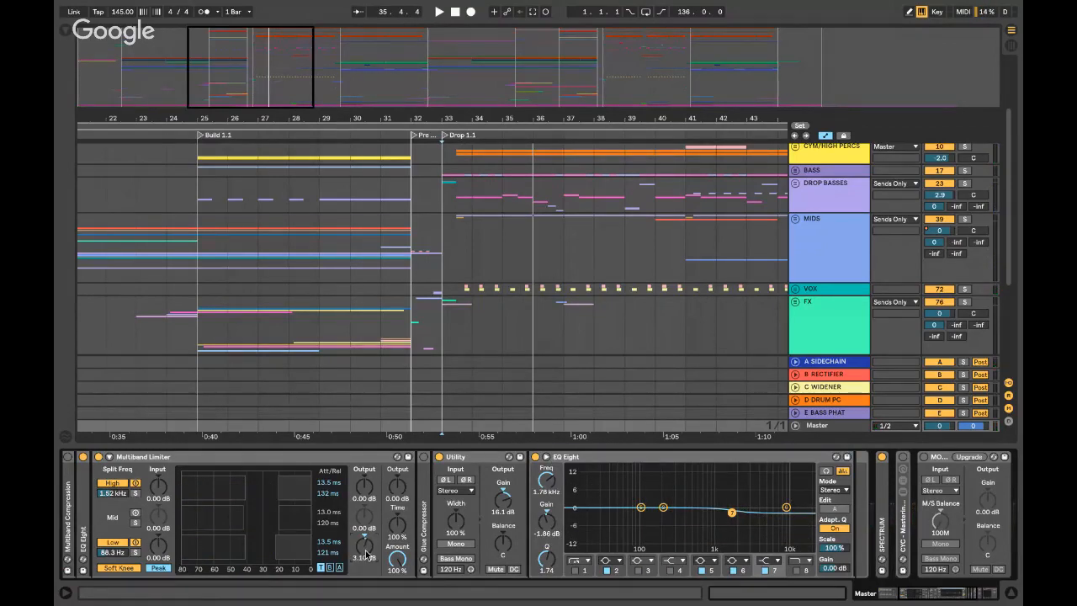
{"action": "key", "text": "space"}
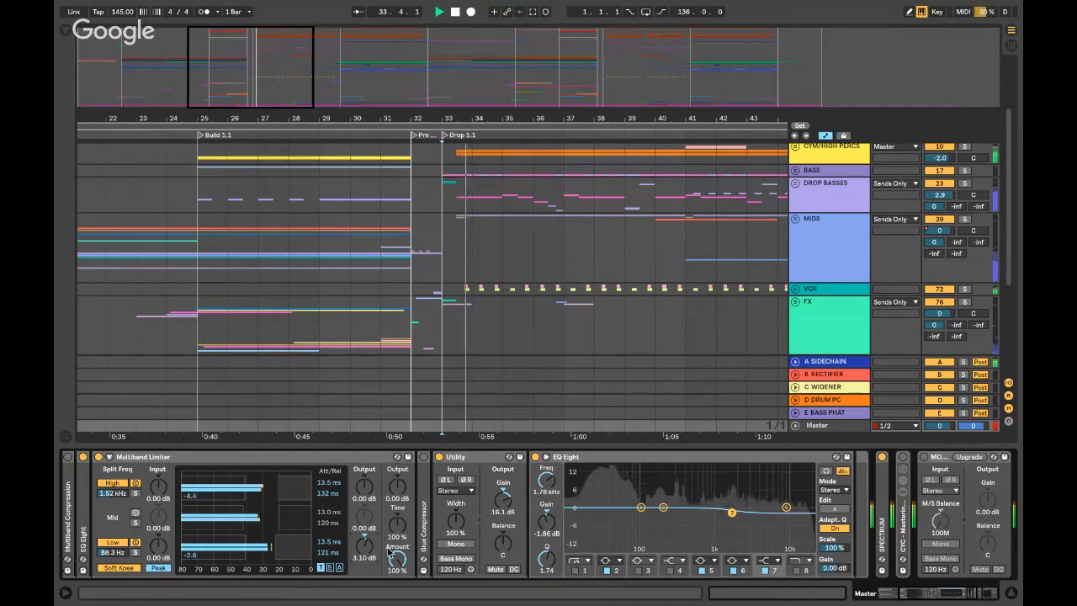
{"action": "left_click_drag", "start_coordinate": [368, 551], "coordinate": [367, 550]}
{"action": "key", "text": "space"}
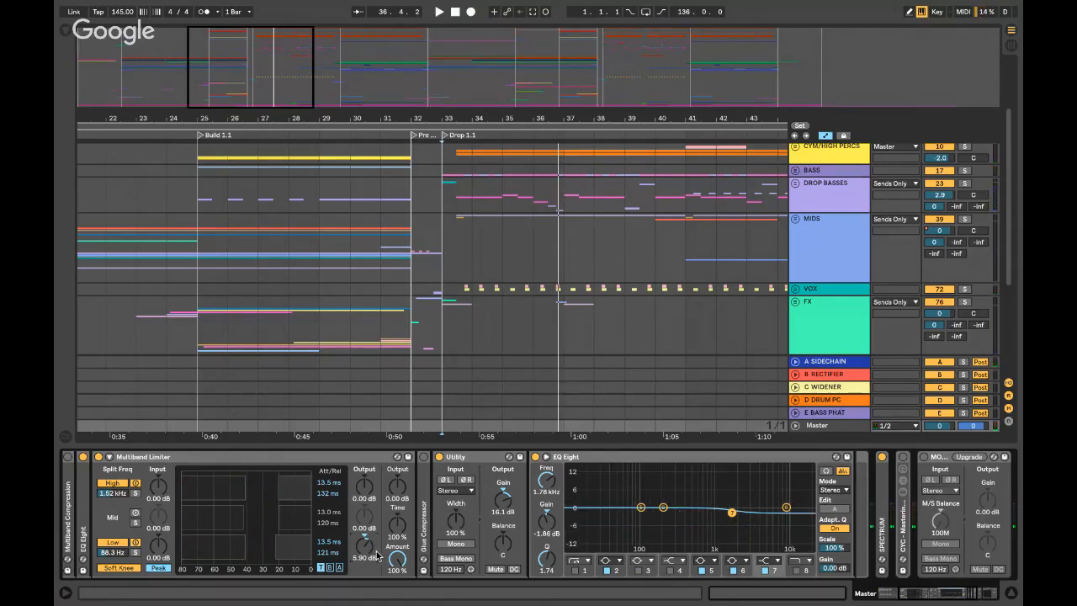
{"action": "key", "text": "space"}
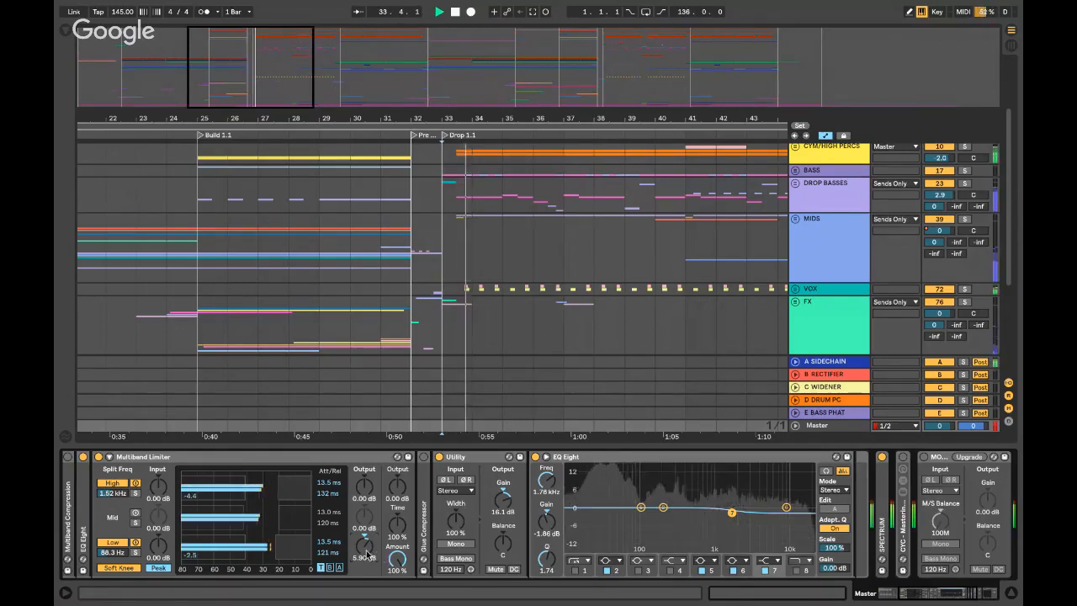
{"action": "left_click_drag", "start_coordinate": [364, 551], "coordinate": [367, 562]}
{"action": "key", "text": "space"}
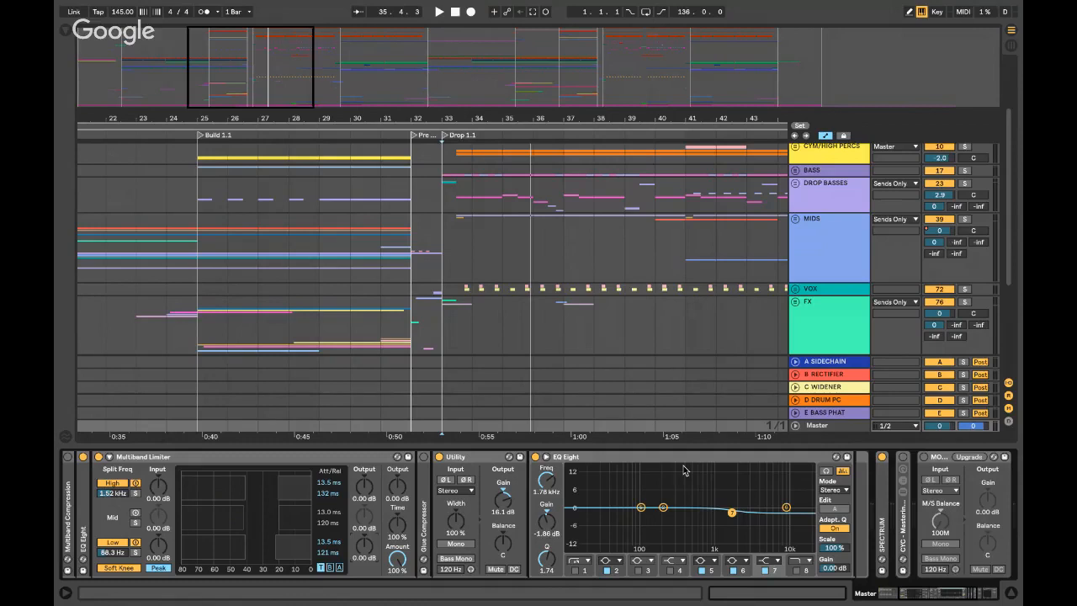
- Fold the Multiband Limiter, Utility and EQ Eight devices back up
{"action": "double_click", "coordinate": [201, 457]}
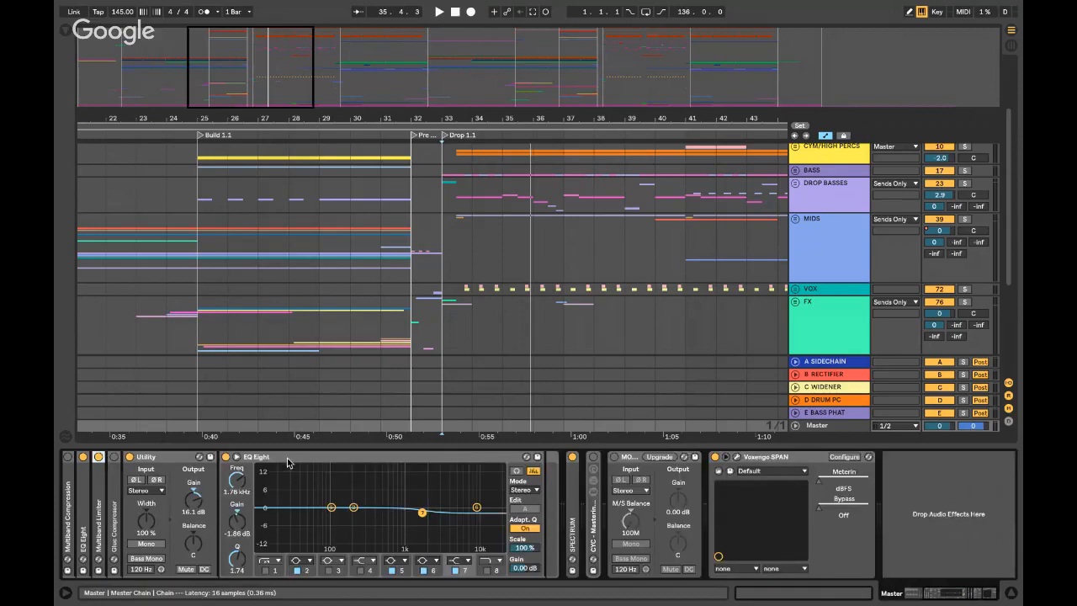
{"action": "double_click", "coordinate": [188, 456]}
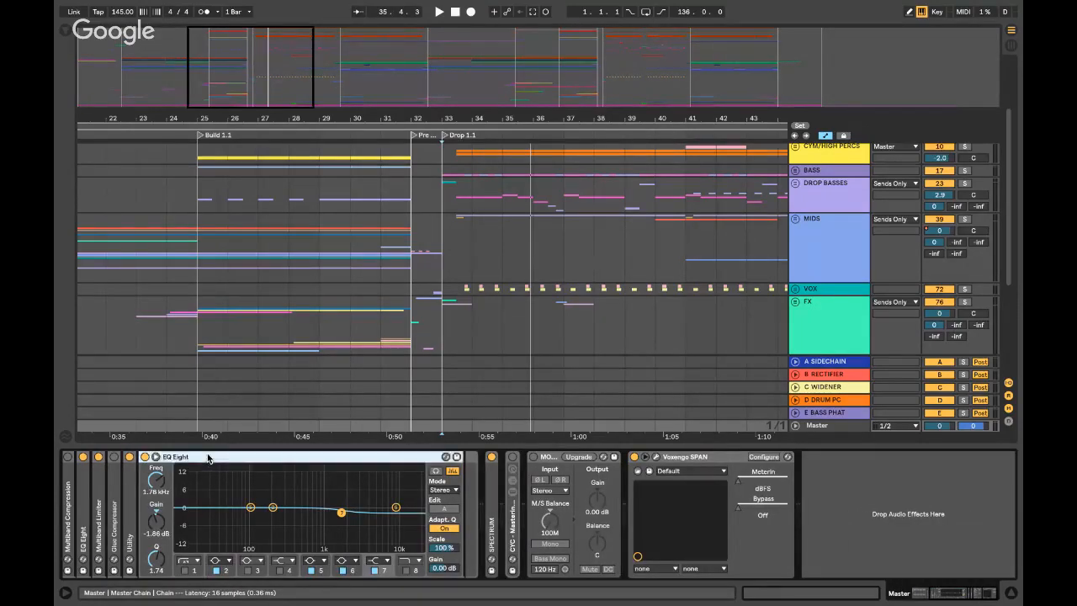
{"action": "double_click", "coordinate": [208, 457]}
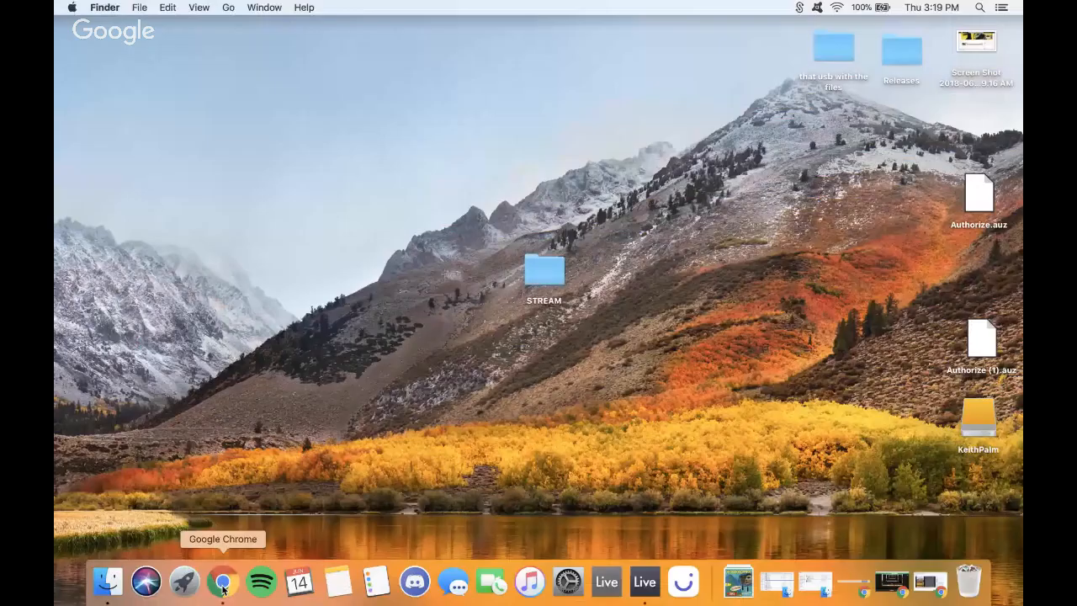
- Check the YouTube live stream page, minimize Chrome, and return to the Live project
{"action": "left_click", "coordinate": [223, 582]}
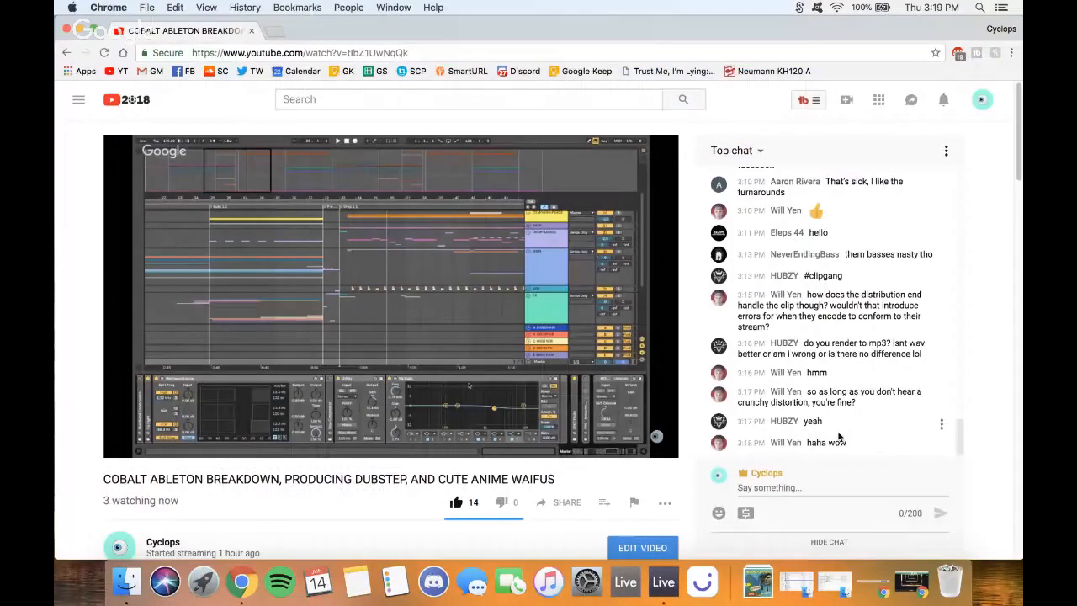
{"action": "left_click", "coordinate": [80, 31]}
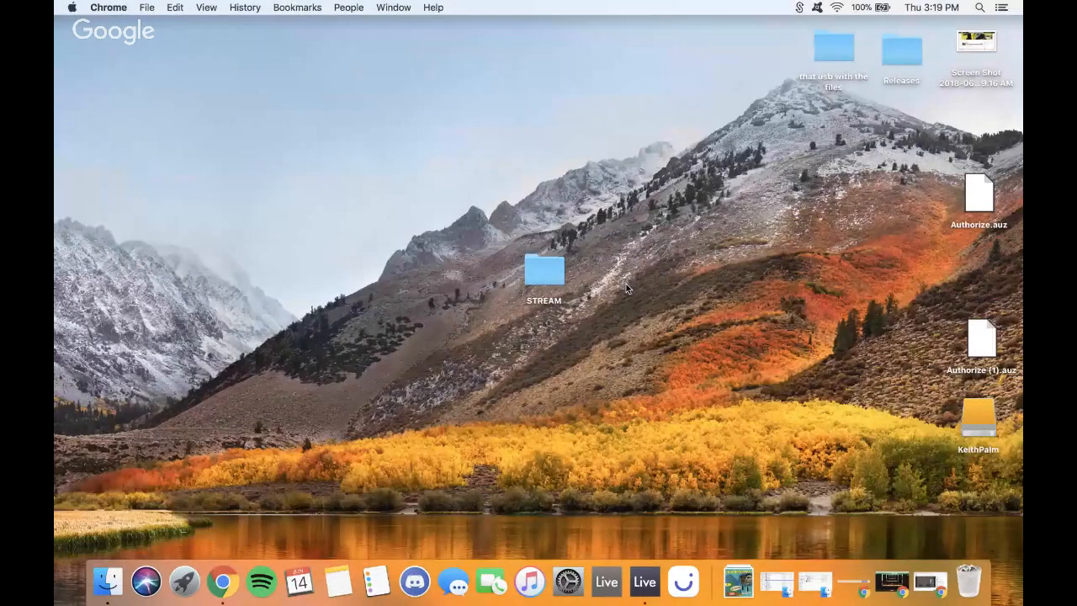
{"action": "key", "text": "ctrl+Right"}
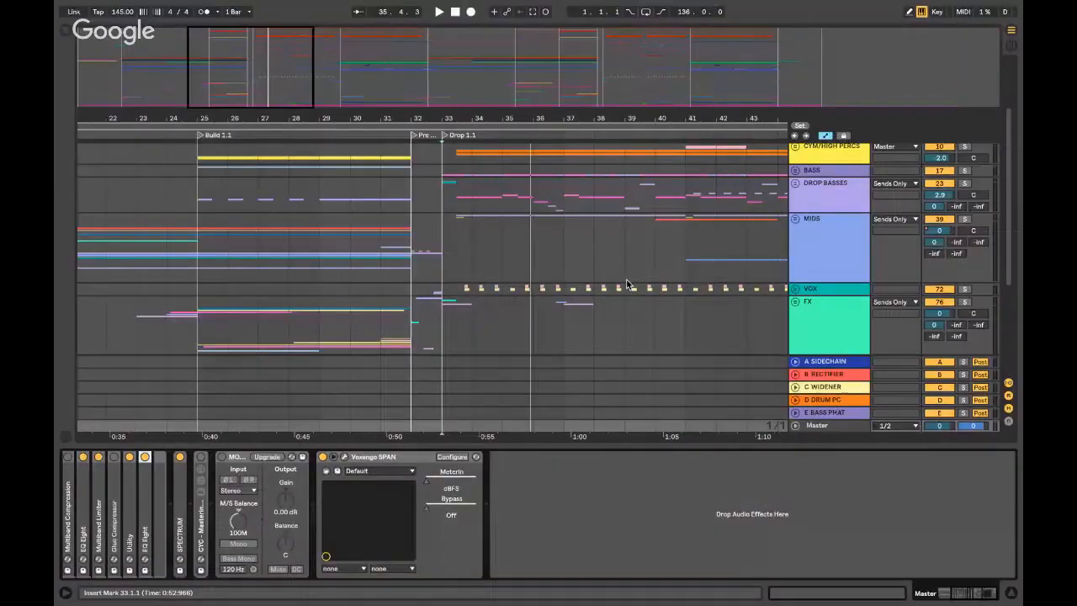
- Hide the Detail View and set the insert marker at bar 41, then bar 47
{"action": "key", "text": "alt+super+l"}
{"action": "left_click", "coordinate": [748, 346]}
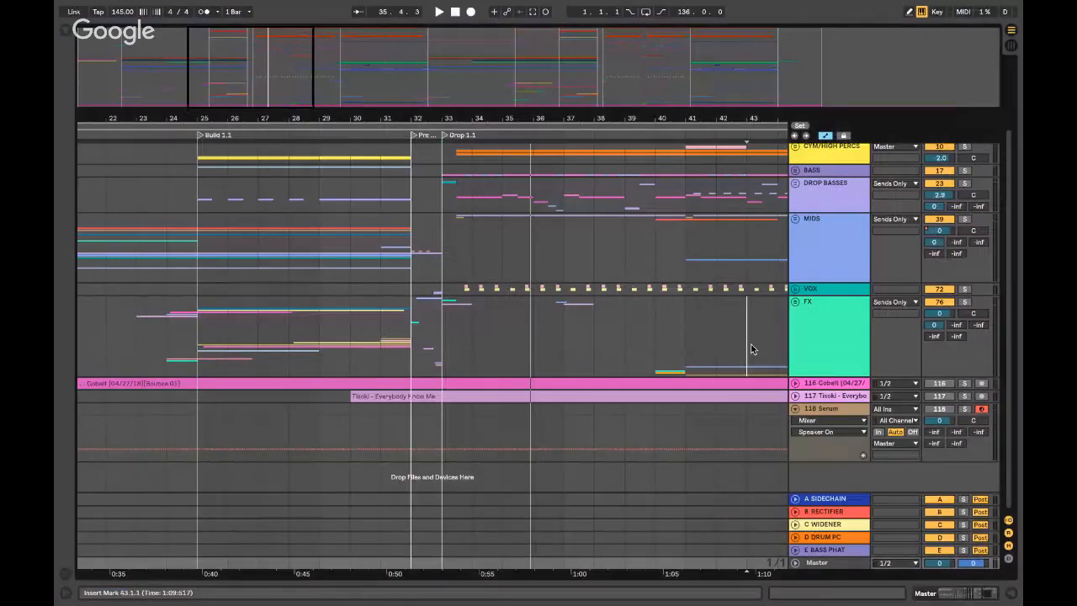
{"action": "left_click", "coordinate": [691, 325]}
{"action": "scroll", "coordinate": [690, 327], "scroll_direction": "right", "scroll_amount": 5}
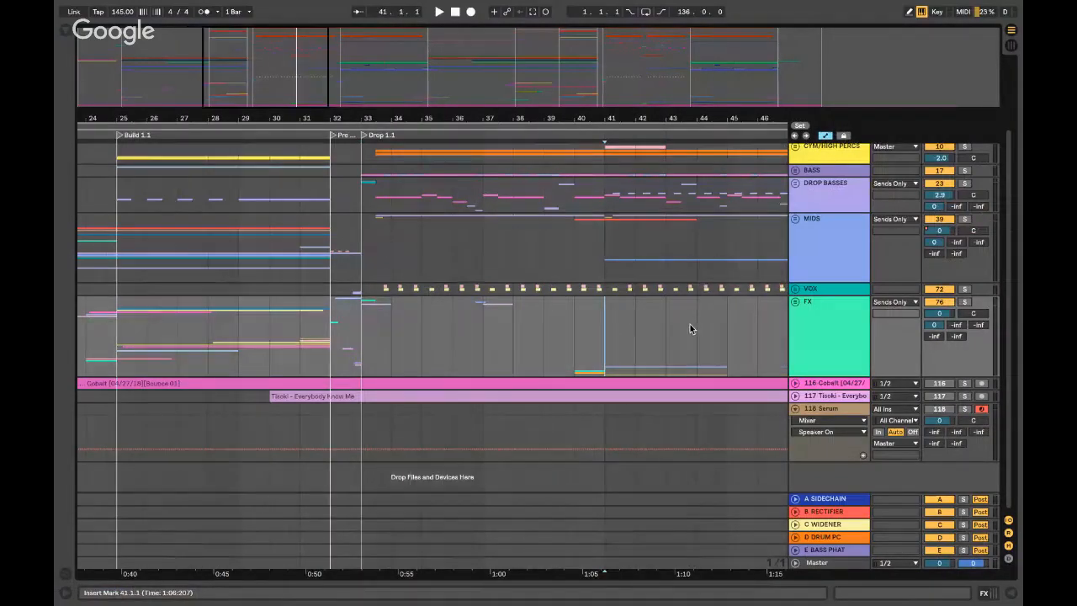
{"action": "scroll", "coordinate": [690, 327], "scroll_direction": "right", "scroll_amount": 8}
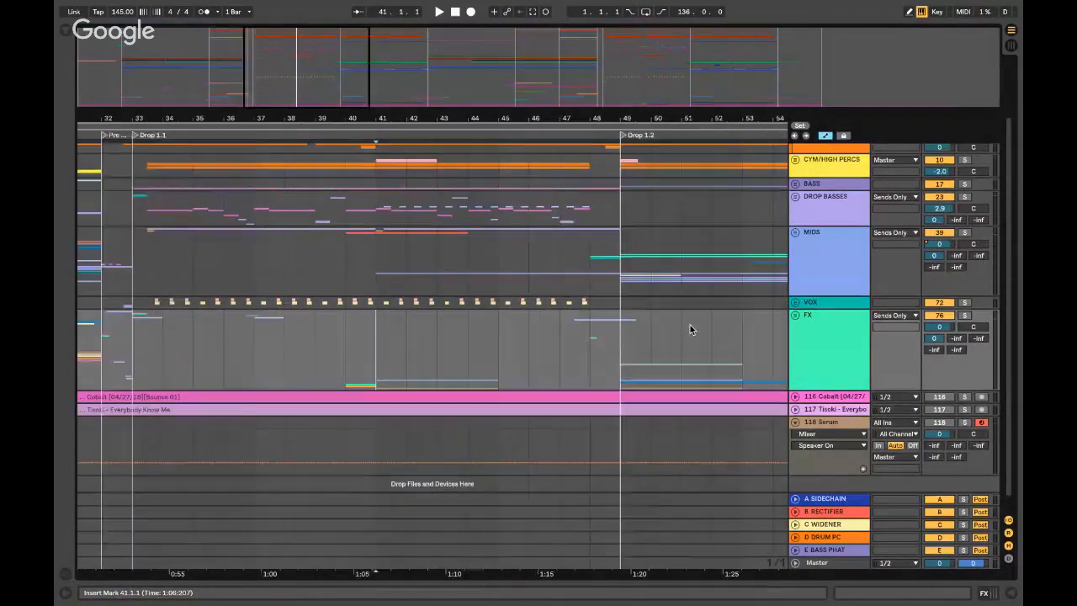
{"action": "left_click", "coordinate": [462, 354]}
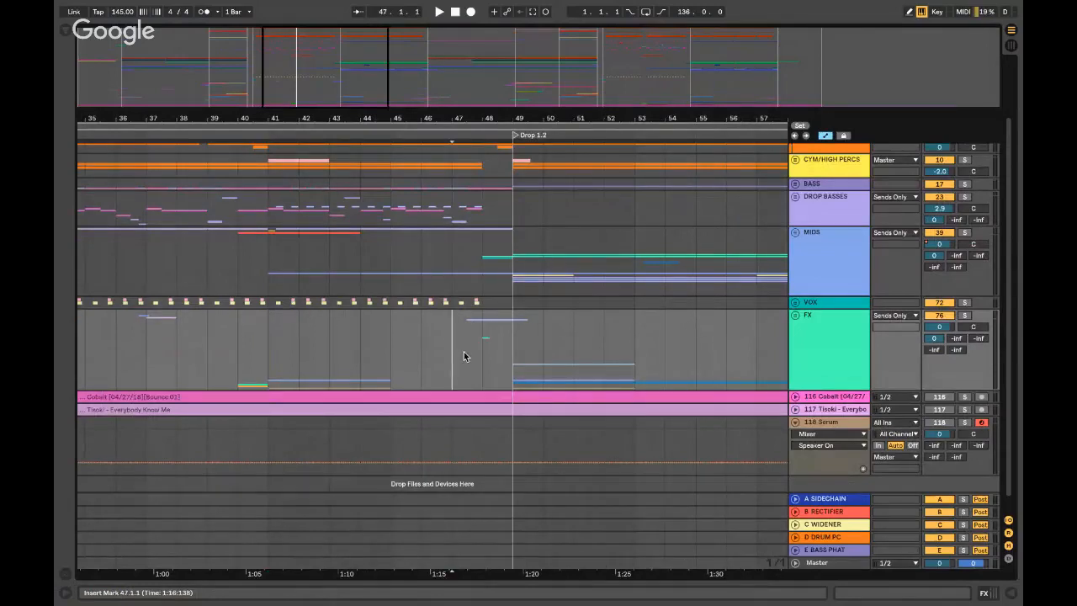
- Zoom around bar 47, move the insert marker to bar 81, and scroll back through the arrangement
{"action": "key", "text": "plus"}
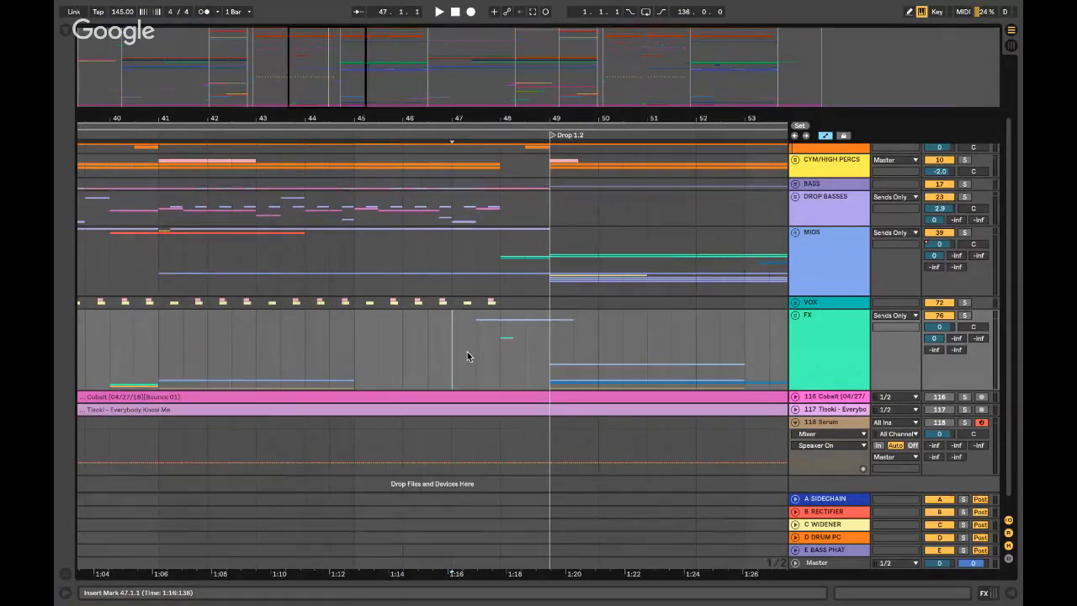
{"action": "left_click", "coordinate": [477, 351]}
{"action": "key", "text": "minus"}
{"action": "key", "text": "minus"}
{"action": "key", "text": "minus"}
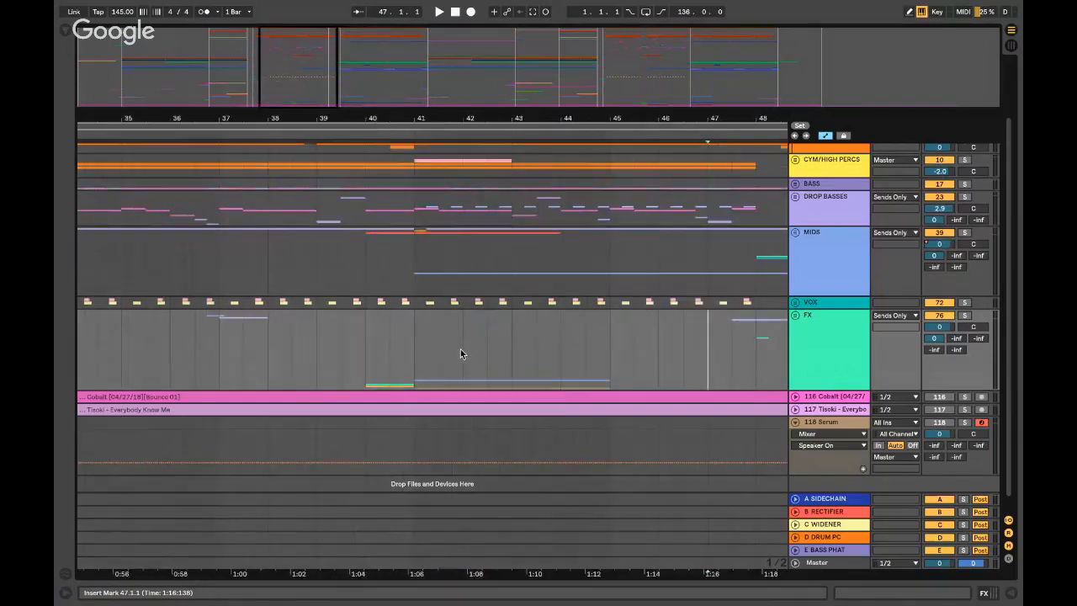
{"action": "scroll", "coordinate": [459, 345], "scroll_direction": "right", "scroll_amount": 5}
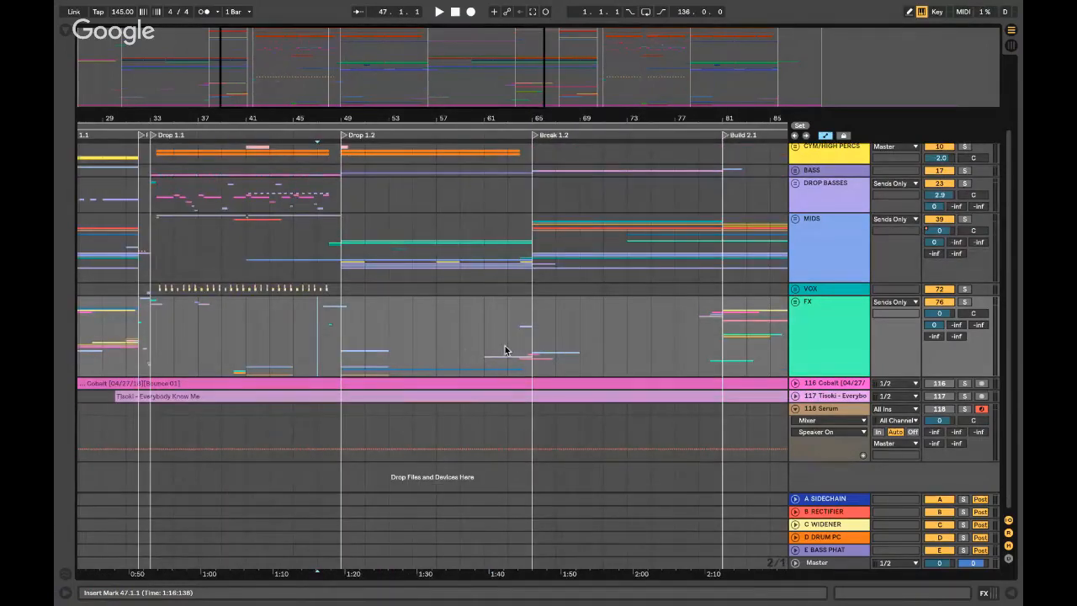
{"action": "left_click", "coordinate": [726, 317]}
{"action": "scroll", "coordinate": [726, 317], "scroll_direction": "right", "scroll_amount": 4}
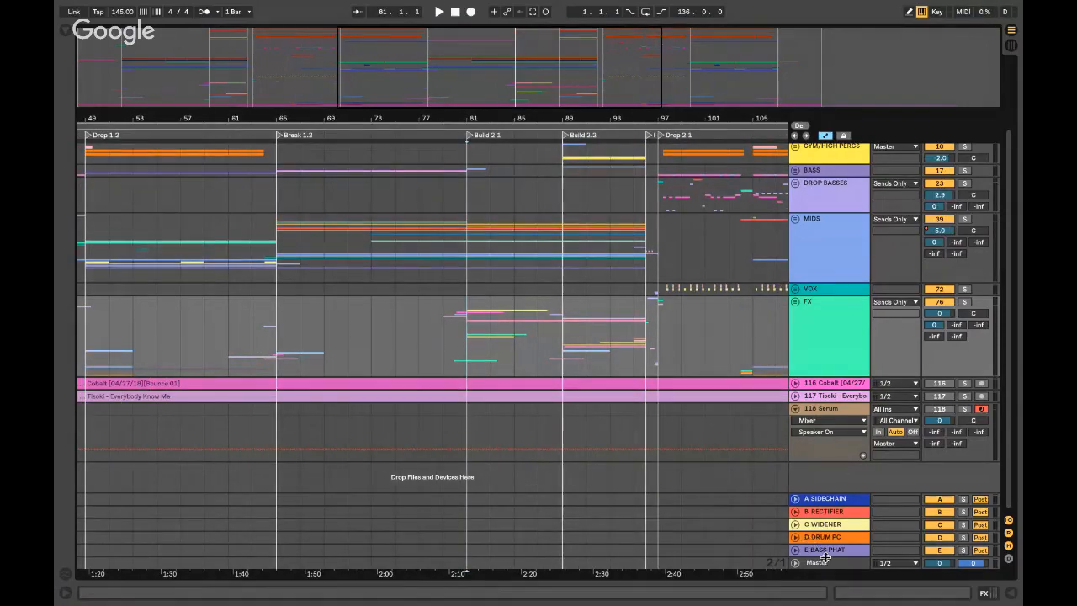
{"action": "scroll", "coordinate": [567, 351], "scroll_direction": "left", "scroll_amount": 6}
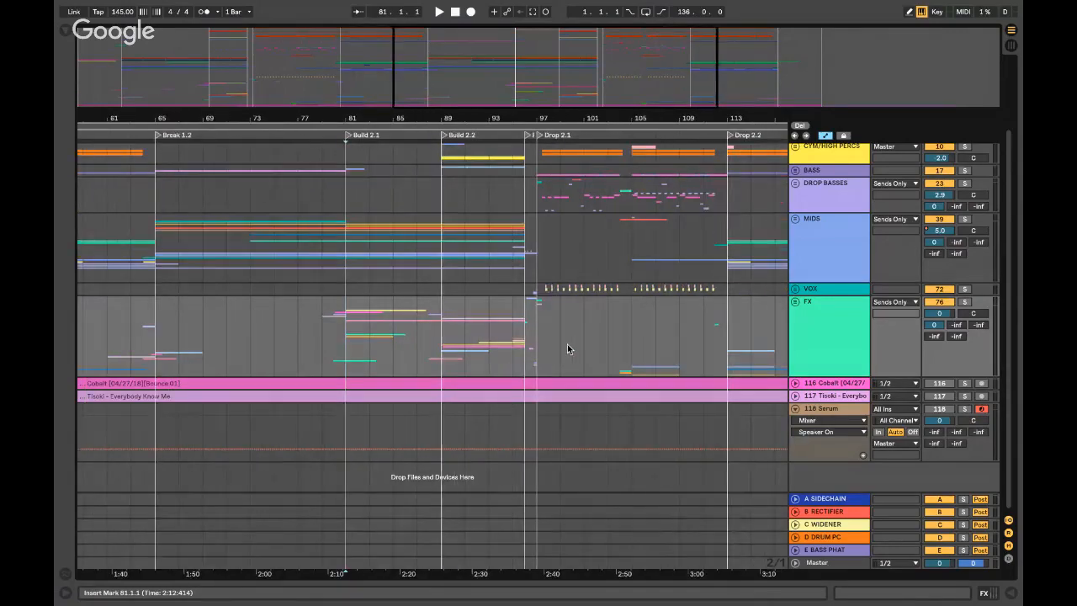
{"action": "scroll", "coordinate": [566, 350], "scroll_direction": "up", "scroll_amount": 1}
{"action": "scroll", "coordinate": [567, 349], "scroll_direction": "left", "scroll_amount": 4}
{"action": "scroll", "coordinate": [567, 349], "scroll_direction": "up", "scroll_amount": 1}
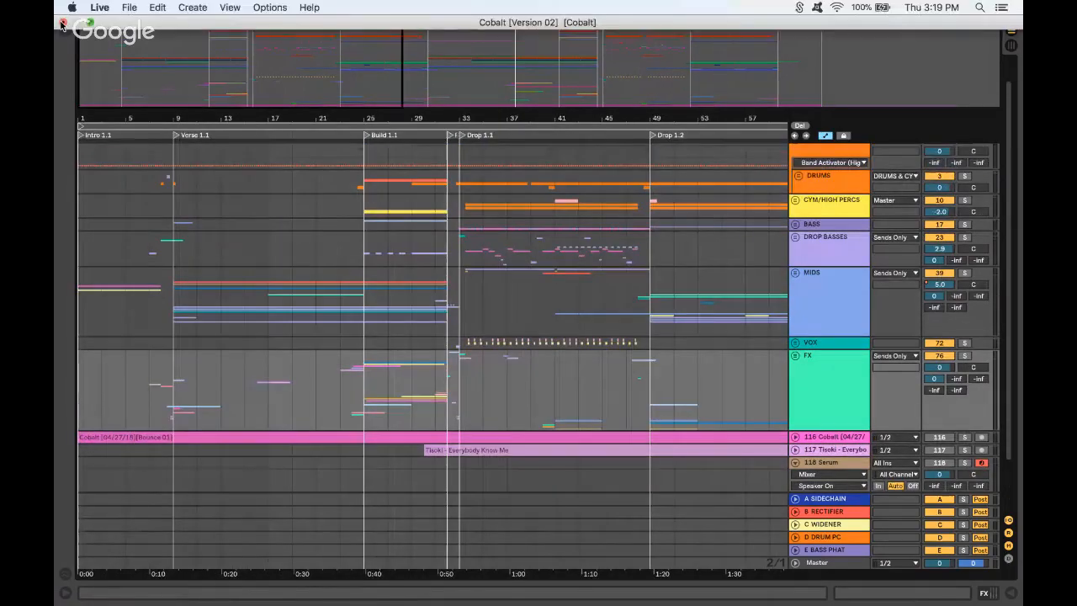
- Close Cobalt [Version 02], saving its changes when prompted
{"action": "left_click", "coordinate": [61, 23]}
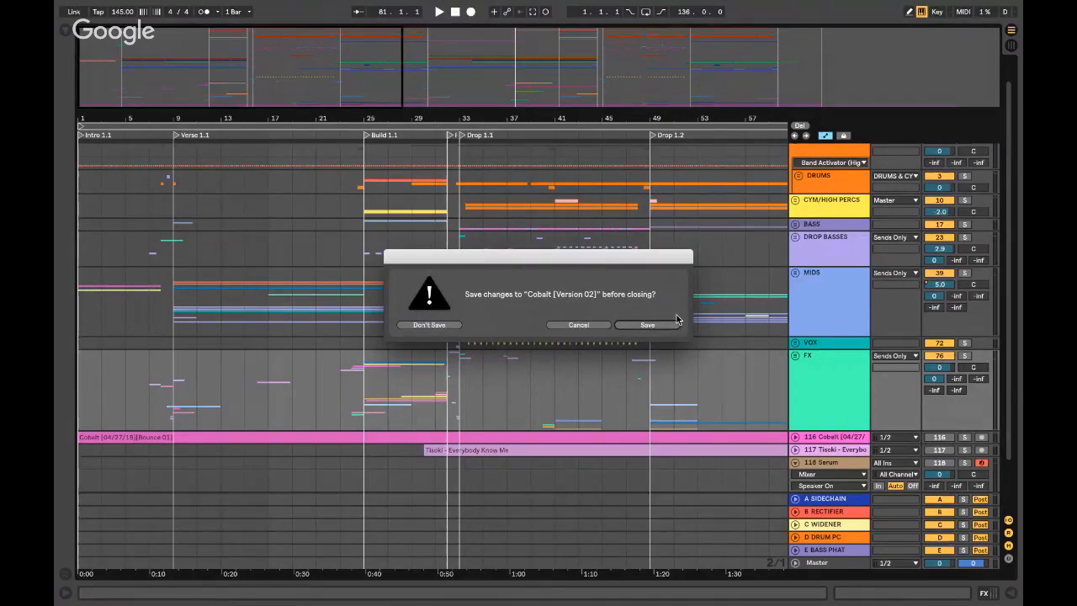
{"action": "left_click", "coordinate": [631, 324]}
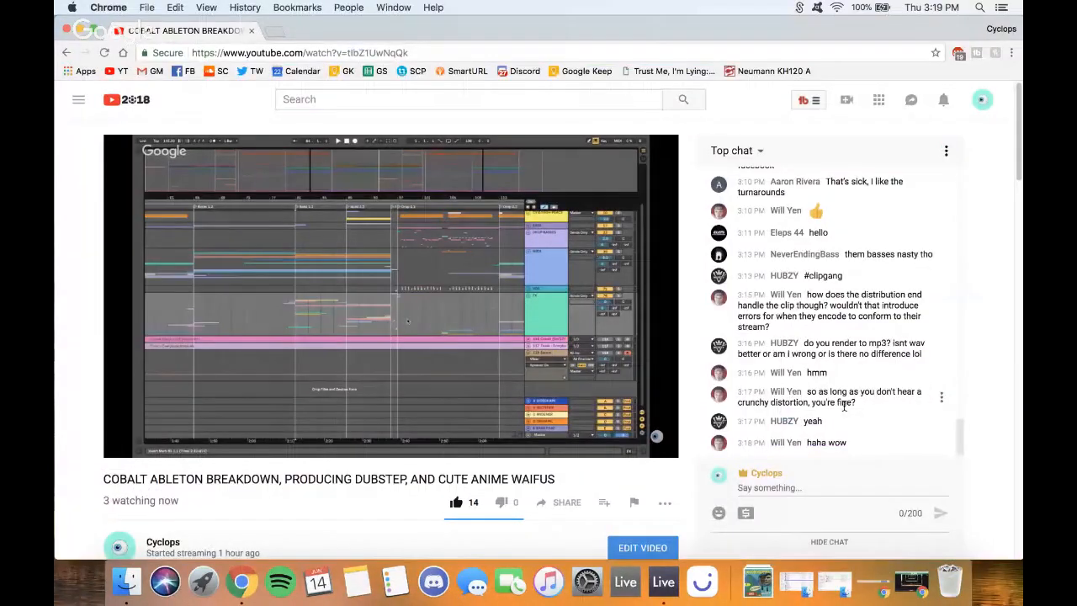
- Focus the live chat message field, then minimize the YouTube browser window
{"action": "left_click", "coordinate": [832, 487]}
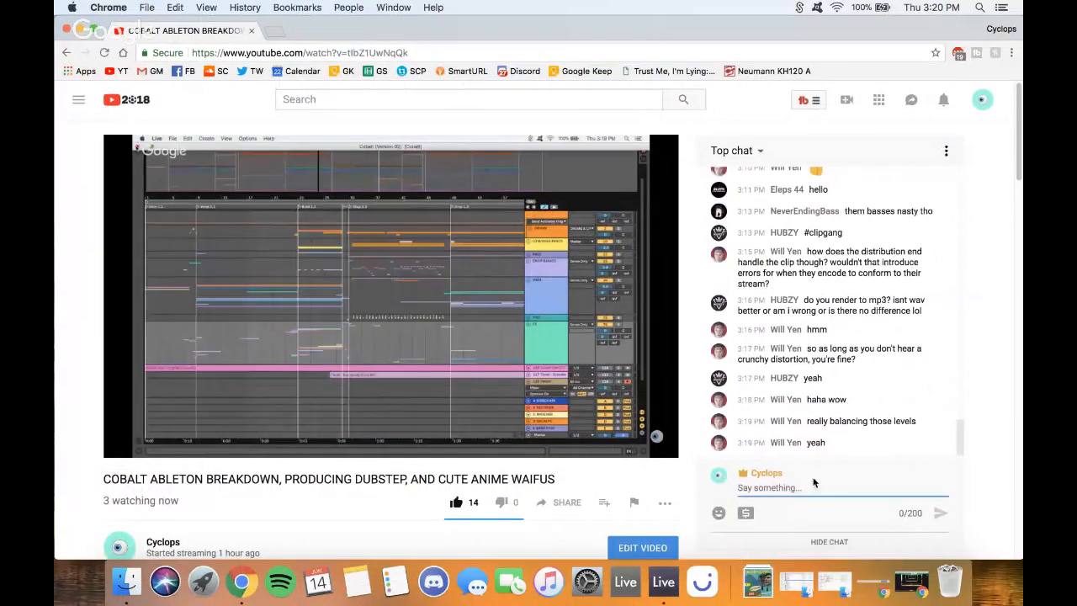
{"action": "left_click", "coordinate": [82, 31]}
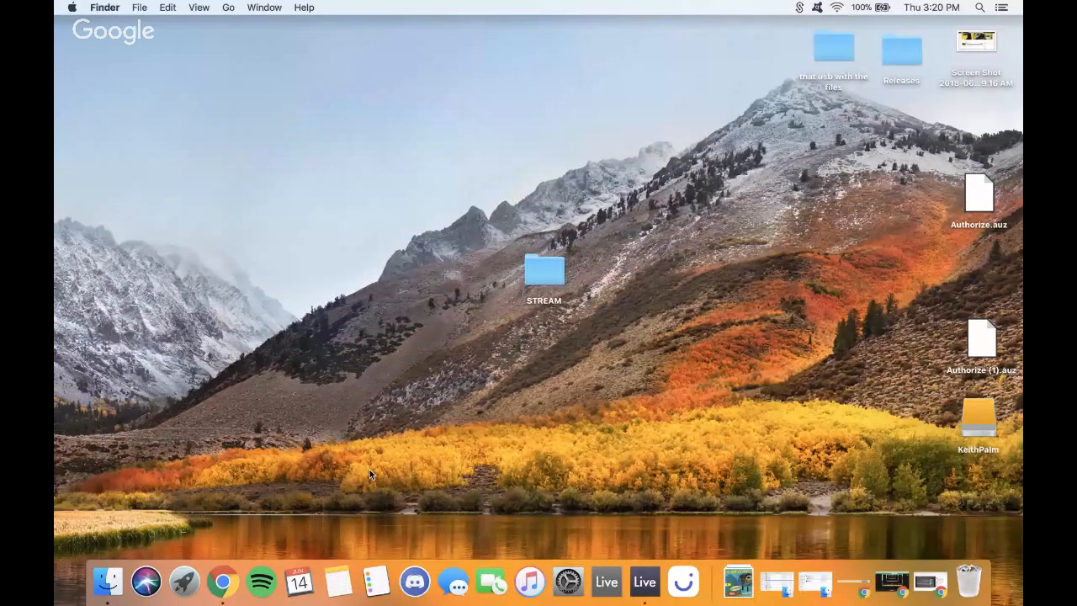
- Restore the Chrome window with the YouTube livestream and its chat
{"action": "left_click", "coordinate": [223, 582]}
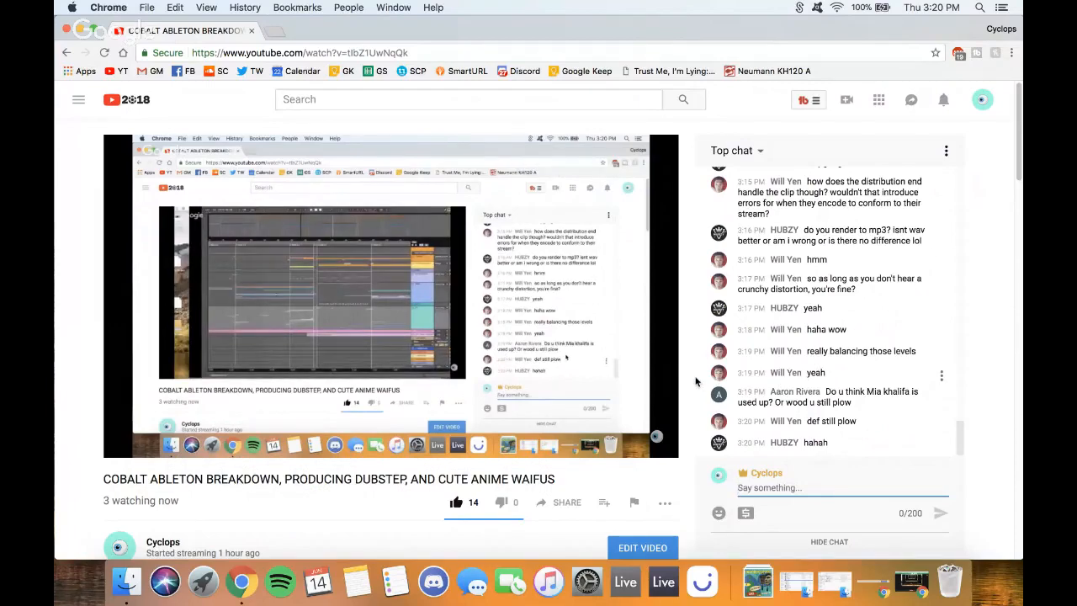
{"action": "scroll", "coordinate": [688, 382], "scroll_direction": "down", "scroll_amount": 2}
{"action": "scroll", "coordinate": [688, 384], "scroll_direction": "up", "scroll_amount": 2}
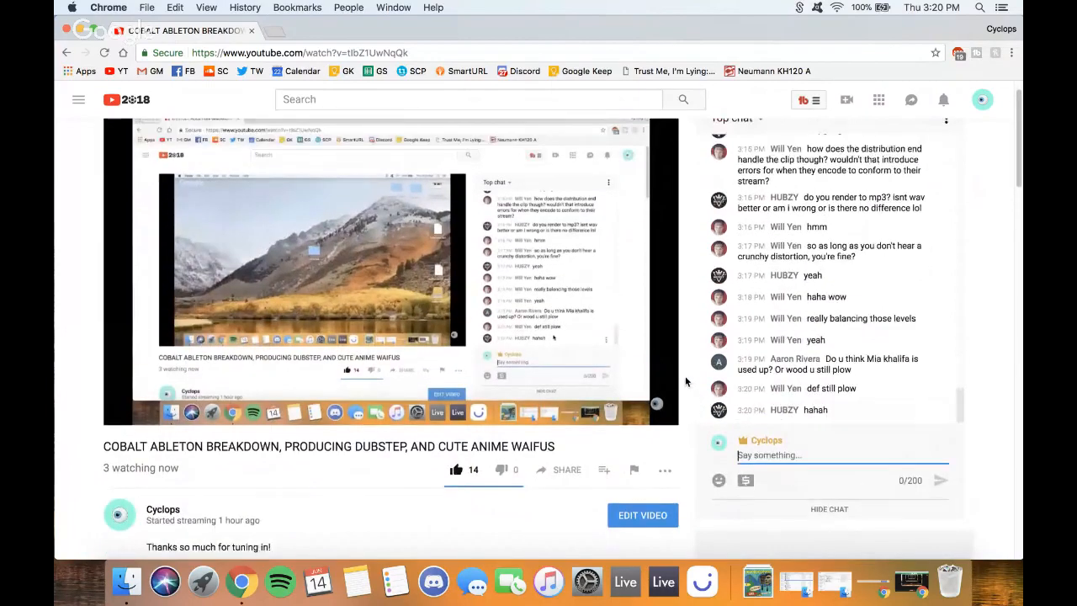
{"action": "scroll", "coordinate": [689, 383], "scroll_direction": "down", "scroll_amount": 1}
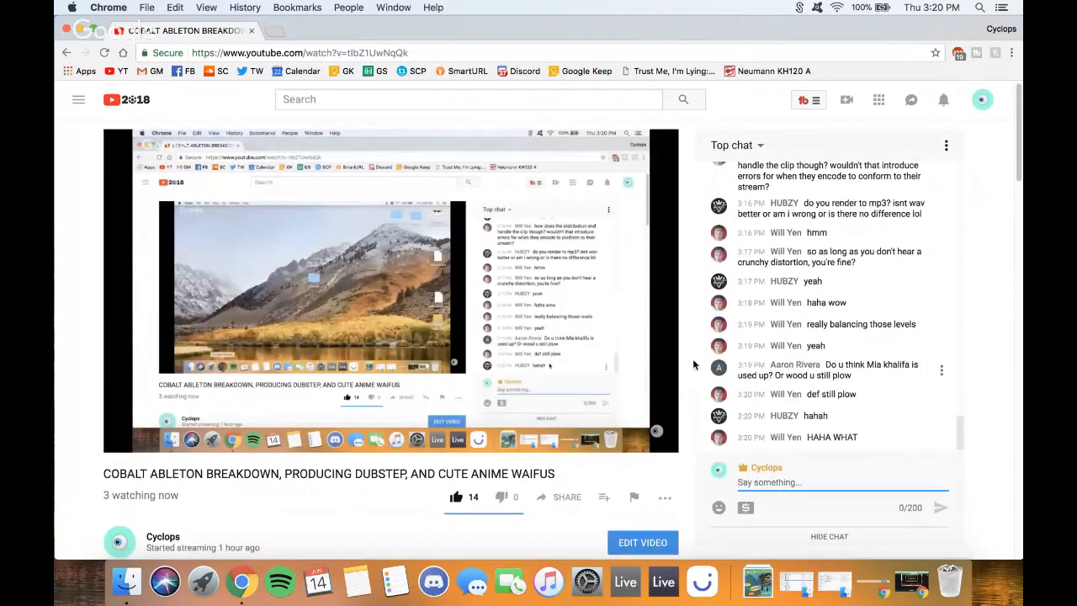
{"action": "scroll", "coordinate": [694, 362], "scroll_direction": "down", "scroll_amount": 1}
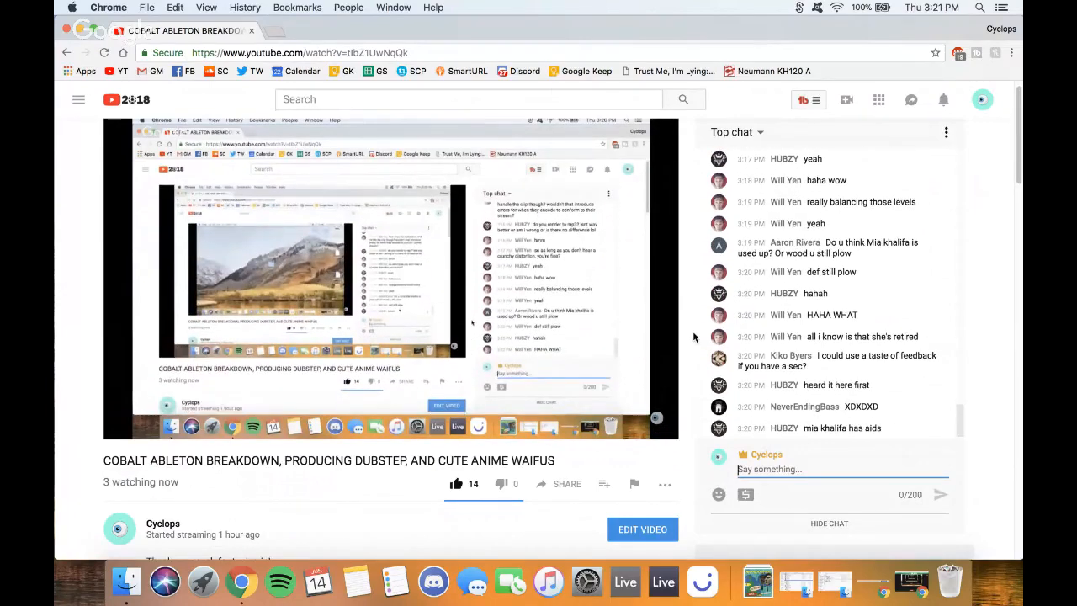
{"action": "scroll", "coordinate": [693, 336], "scroll_direction": "down", "scroll_amount": 3}
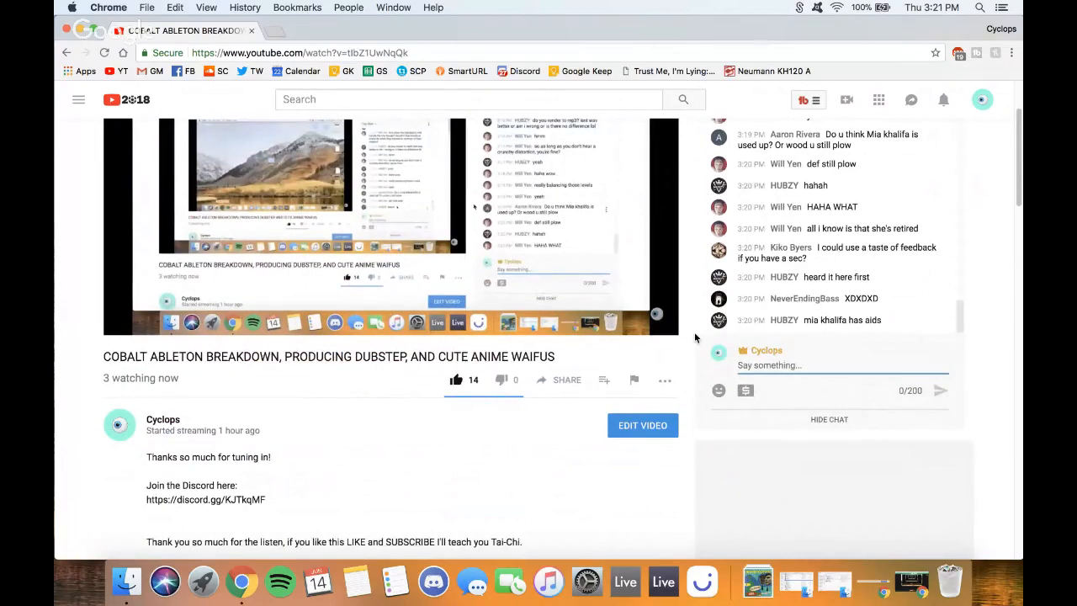
{"action": "scroll", "coordinate": [694, 331], "scroll_direction": "down", "scroll_amount": 1}
{"action": "scroll", "coordinate": [691, 334], "scroll_direction": "up", "scroll_amount": 4}
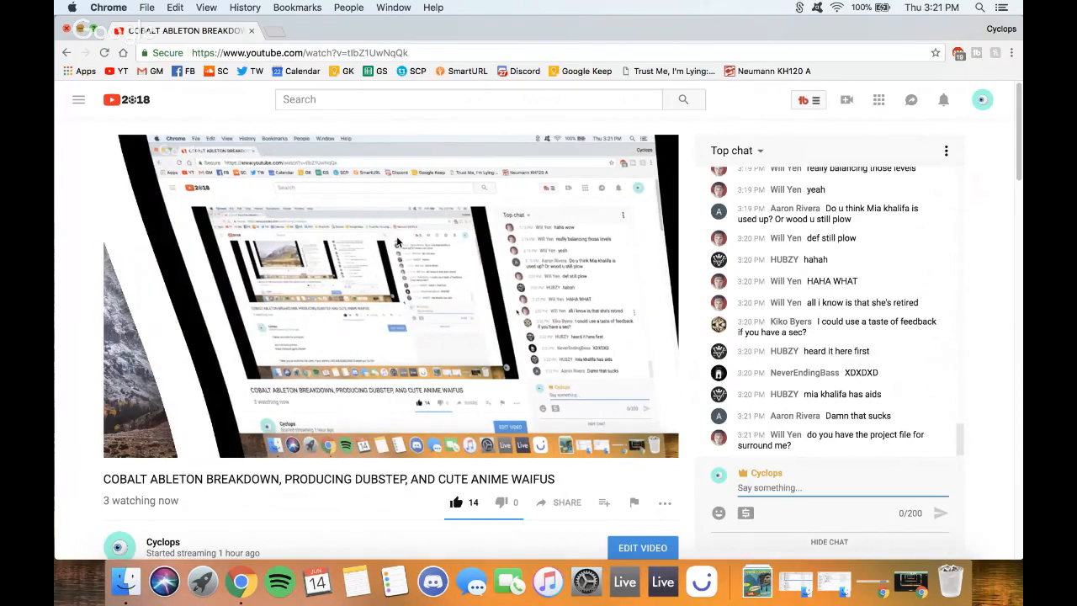
- Open Surround Me.als from STREAM > Surround Me Project so Ableton Live launches it
{"action": "left_click", "coordinate": [66, 29]}
{"action": "double_click", "coordinate": [550, 268]}
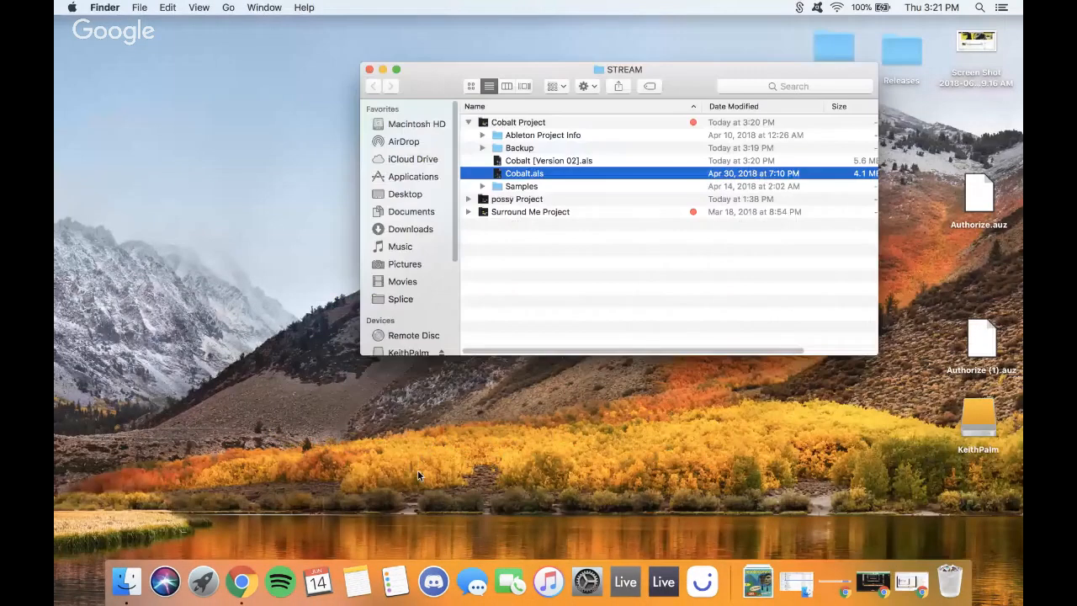
{"action": "left_click", "coordinate": [241, 581]}
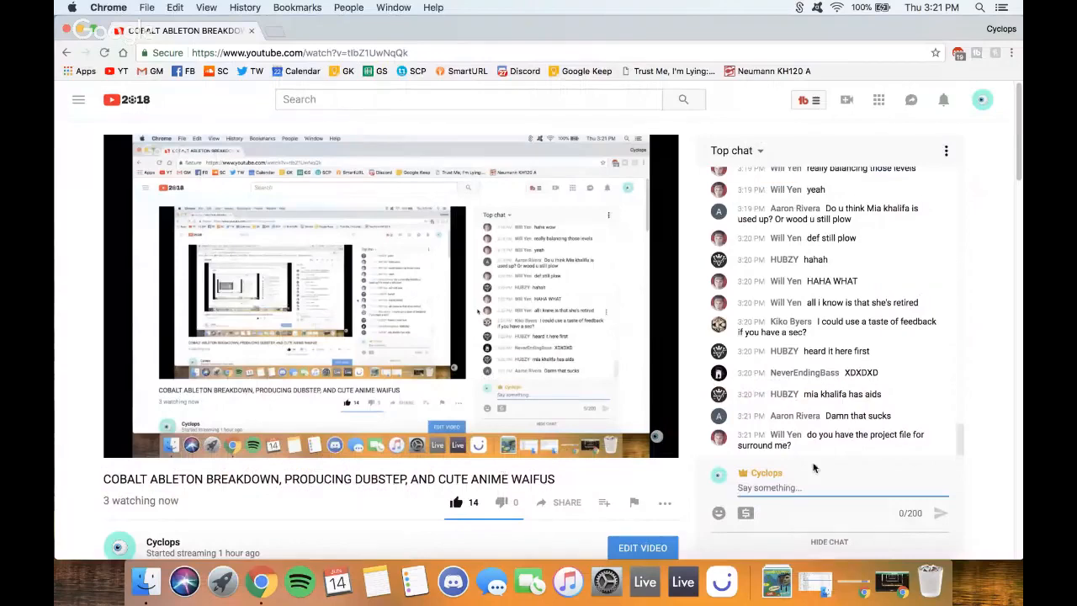
{"action": "left_click", "coordinate": [66, 29]}
{"action": "left_click", "coordinate": [491, 149]}
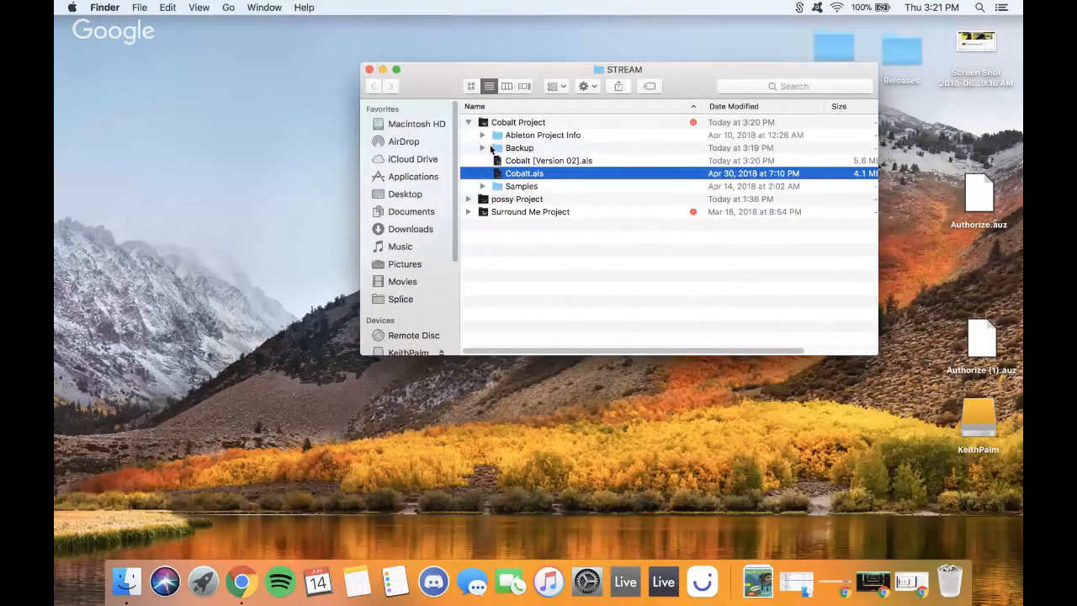
{"action": "left_click", "coordinate": [469, 122]}
{"action": "left_click", "coordinate": [468, 148]}
{"action": "left_click", "coordinate": [532, 200]}
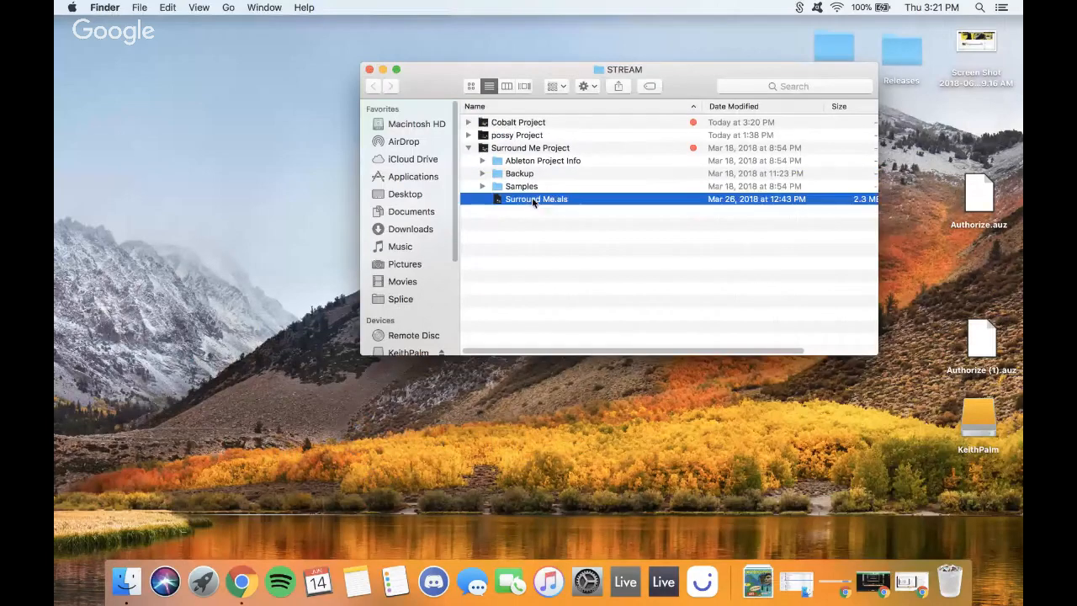
{"action": "left_click", "coordinate": [384, 70]}
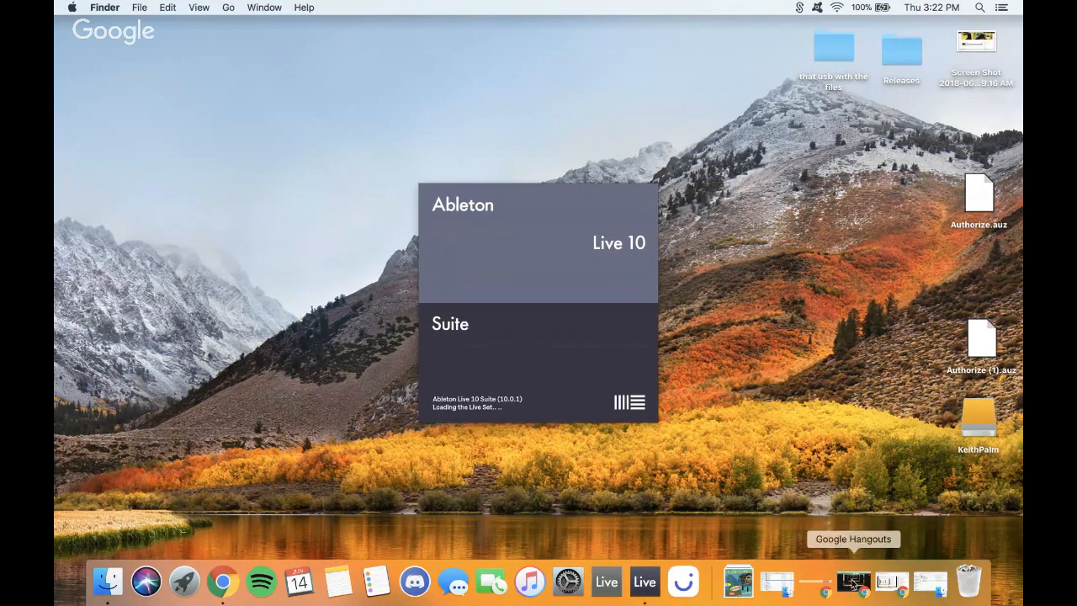
- Put the Hangouts broadcast window away and restore the YouTube stream page in Chrome
{"action": "left_click", "coordinate": [853, 584]}
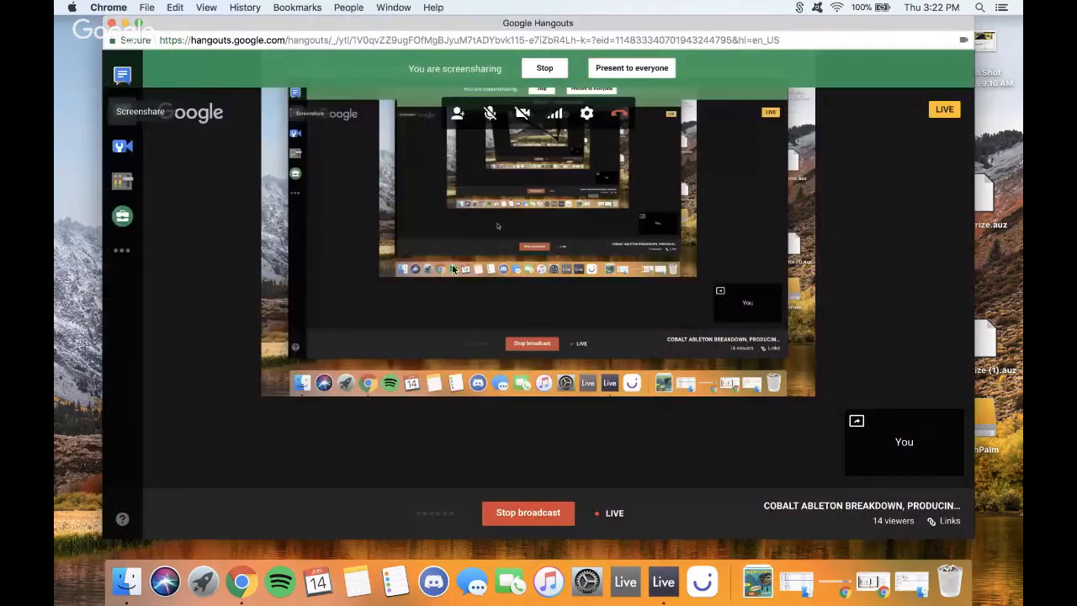
{"action": "left_click", "coordinate": [125, 22]}
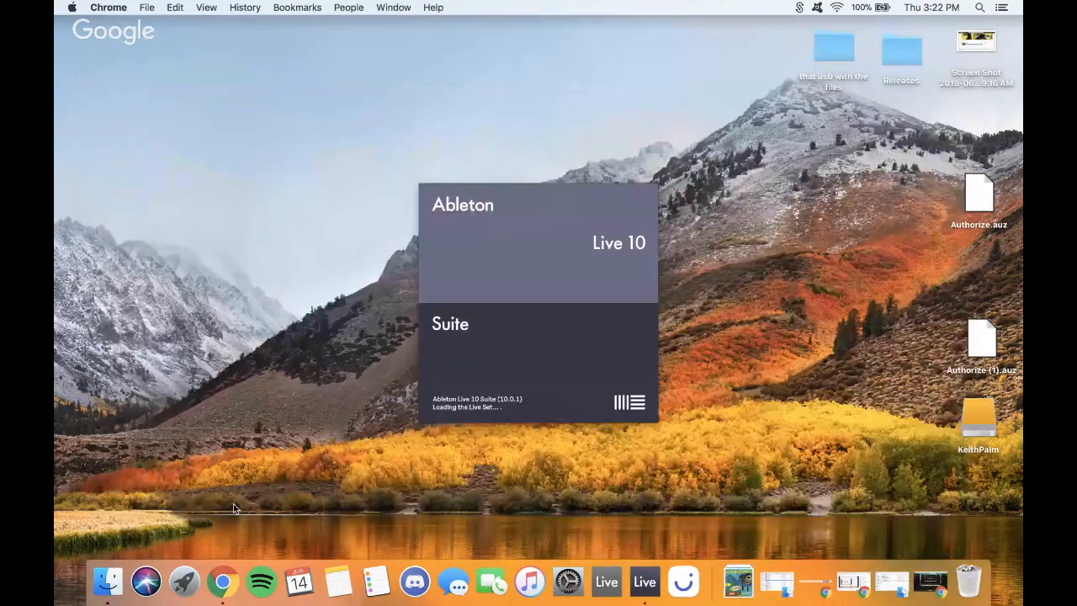
{"action": "left_click", "coordinate": [238, 583]}
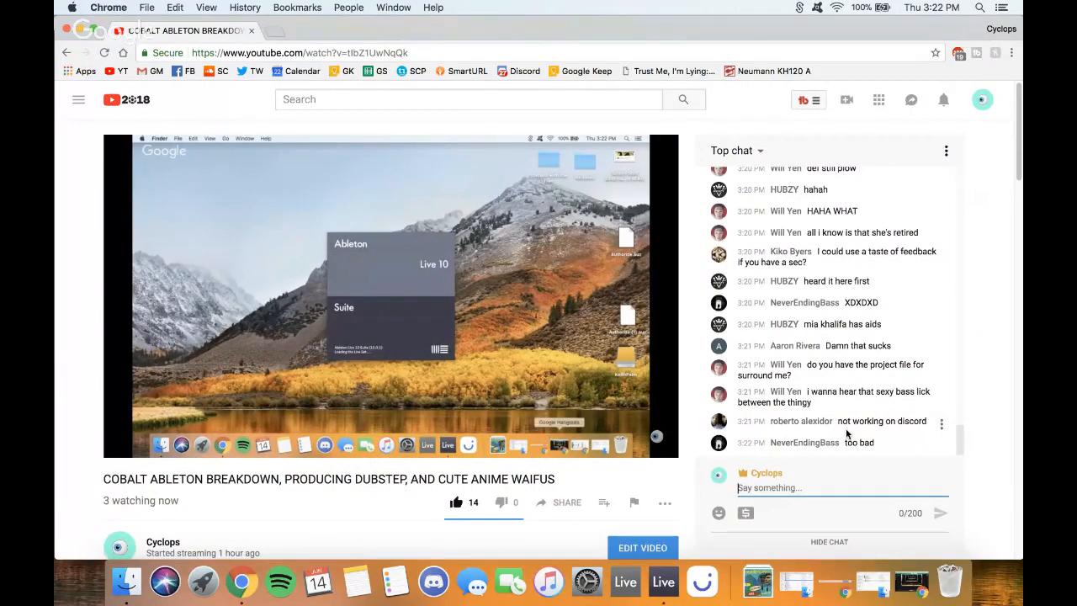
- Reload the YouTube livestream page in the browser Space
{"action": "key", "text": "ctrl+Right"}
{"action": "key", "text": "ctrl+Left"}
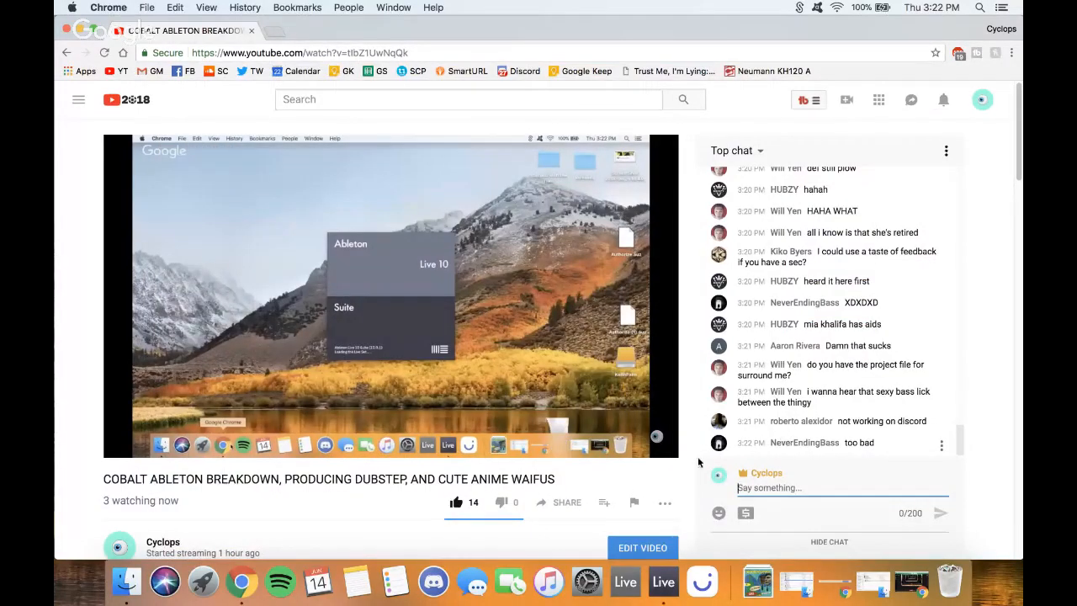
{"action": "scroll", "coordinate": [689, 467], "scroll_direction": "down", "scroll_amount": 1}
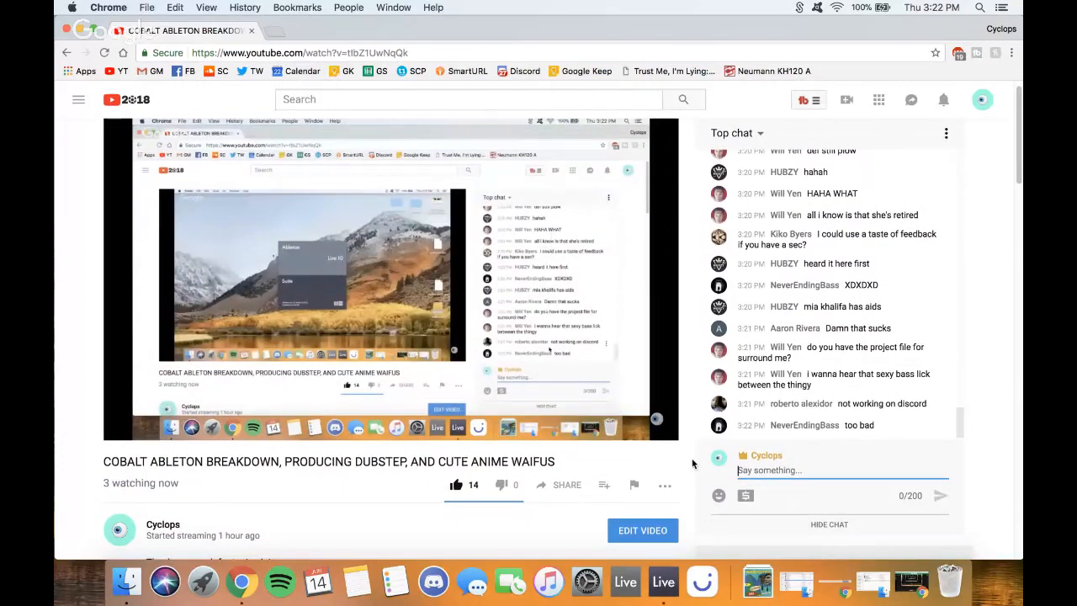
{"action": "scroll", "coordinate": [692, 462], "scroll_direction": "up", "scroll_amount": 1}
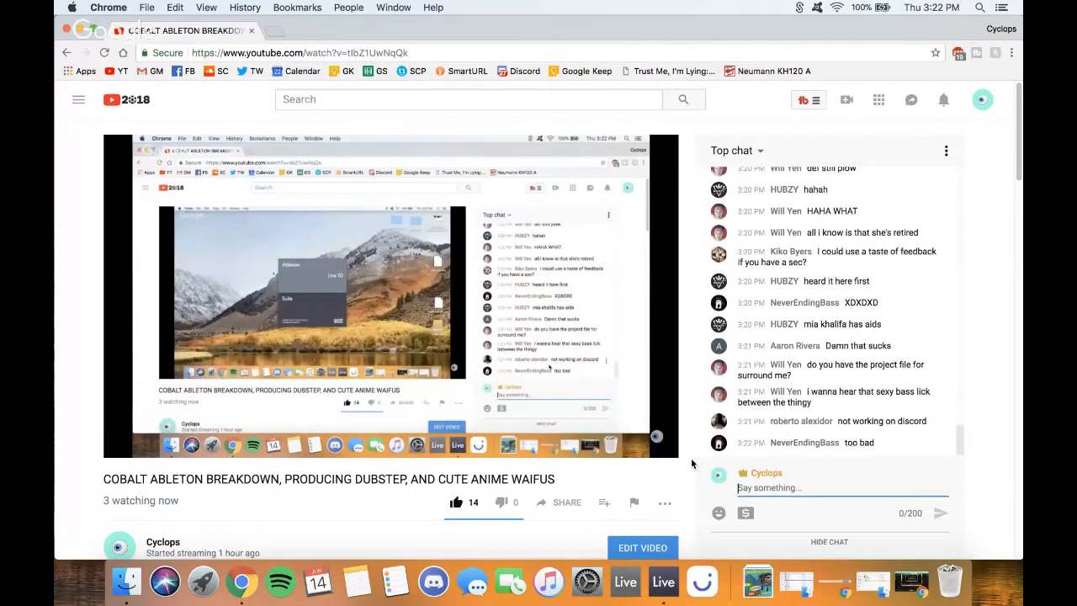
{"action": "scroll", "coordinate": [693, 461], "scroll_direction": "down", "scroll_amount": 1}
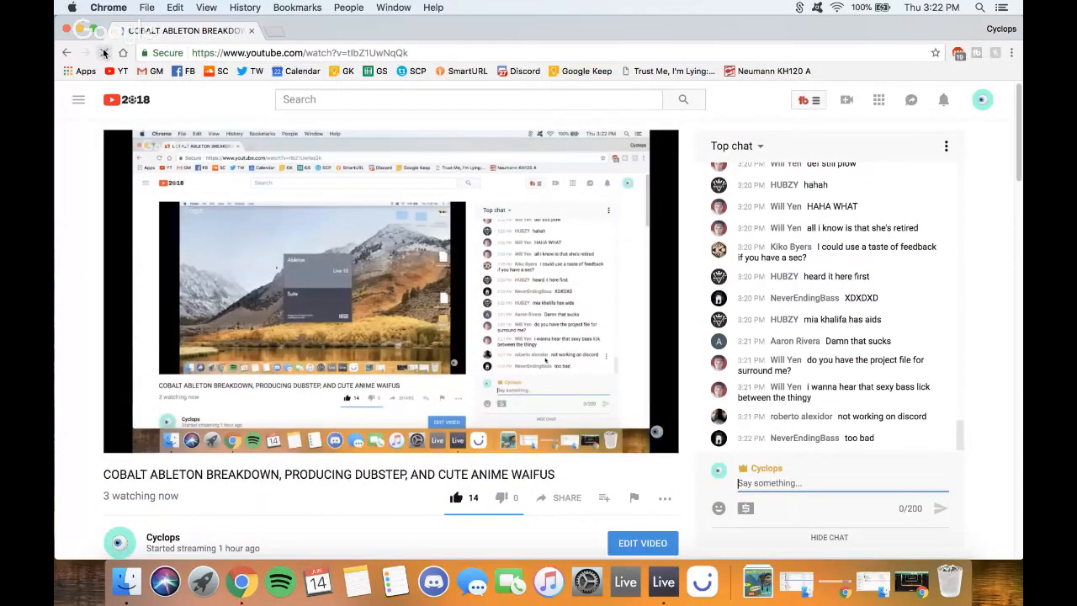
{"action": "left_click", "coordinate": [104, 53]}
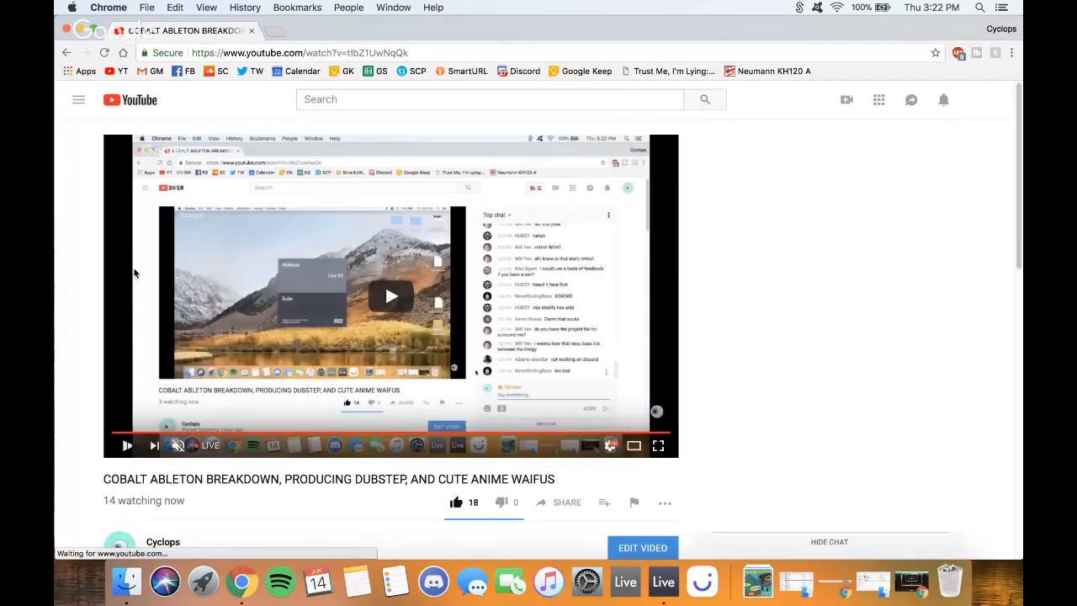
- Open the discord.gg invite link from the stream description in a new tab
{"action": "scroll", "coordinate": [685, 367], "scroll_direction": "down", "scroll_amount": 2}
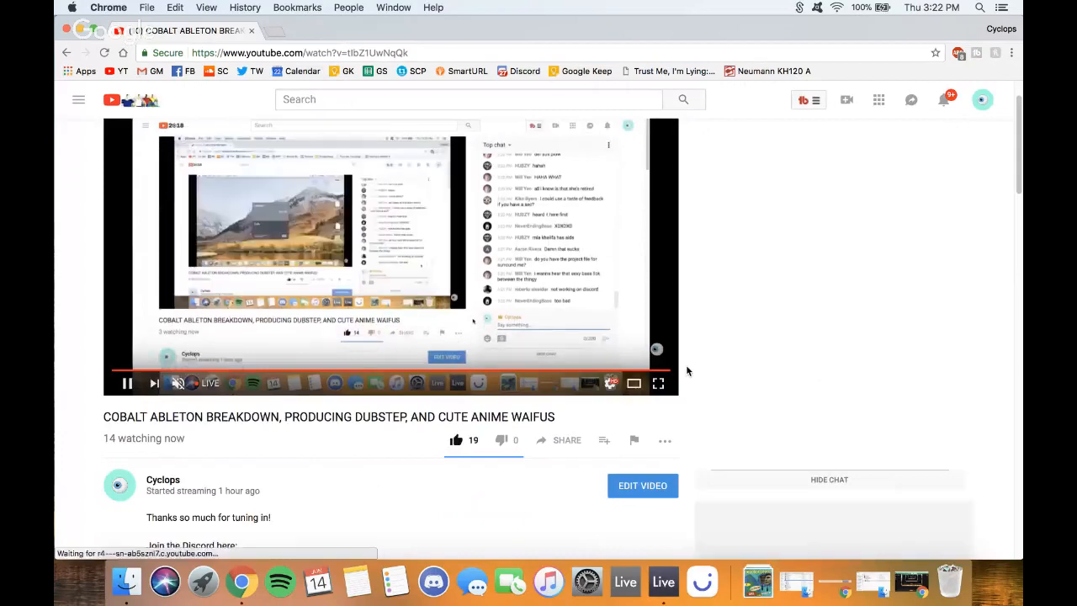
{"action": "scroll", "coordinate": [686, 370], "scroll_direction": "up", "scroll_amount": 2}
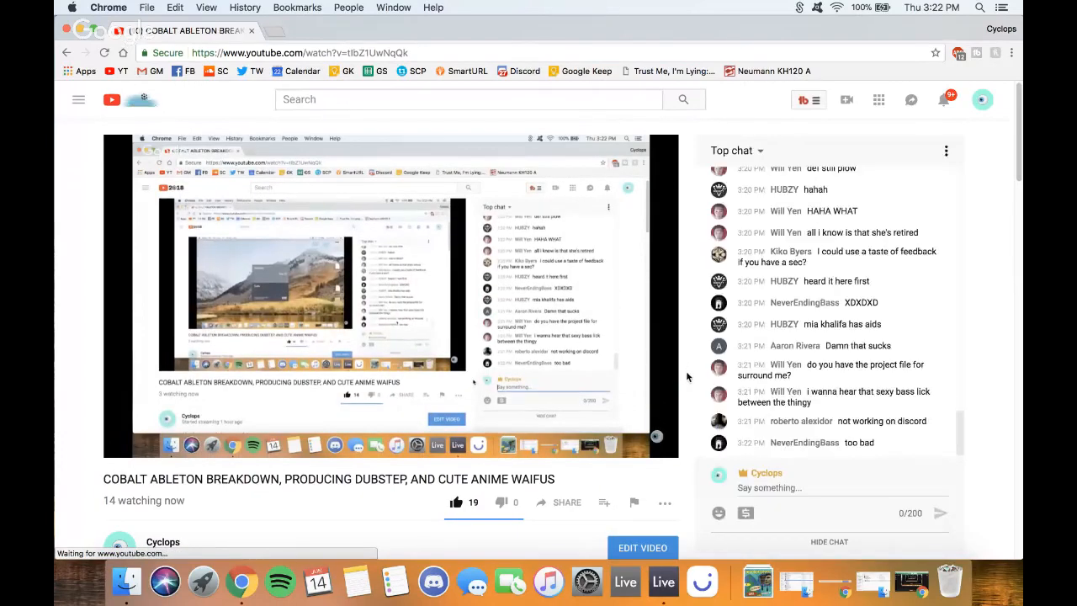
{"action": "scroll", "coordinate": [687, 376], "scroll_direction": "down", "scroll_amount": 2}
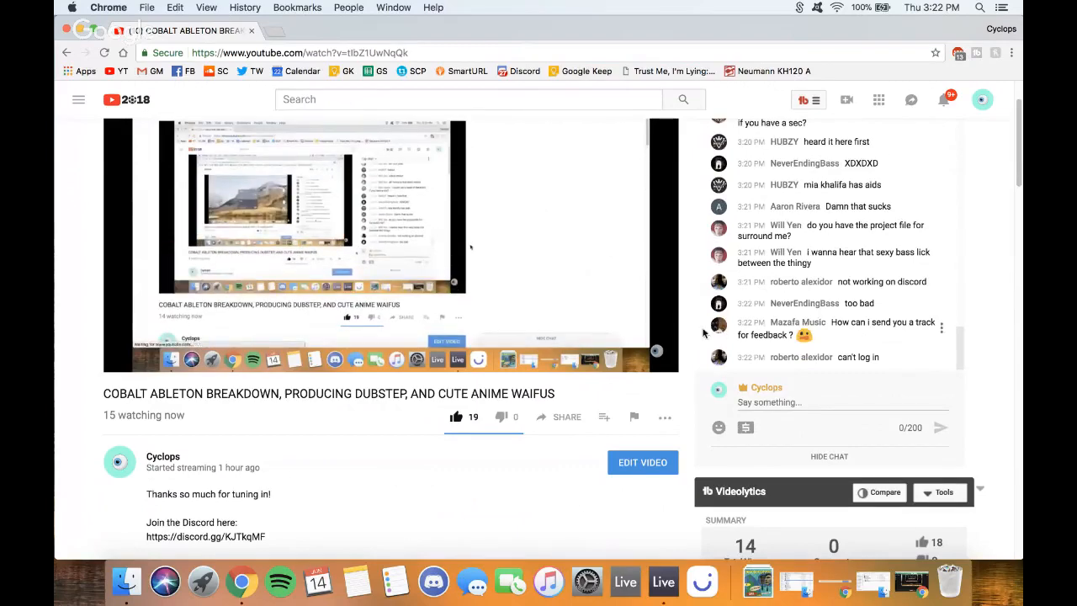
{"action": "scroll", "coordinate": [336, 422], "scroll_direction": "down", "scroll_amount": 3}
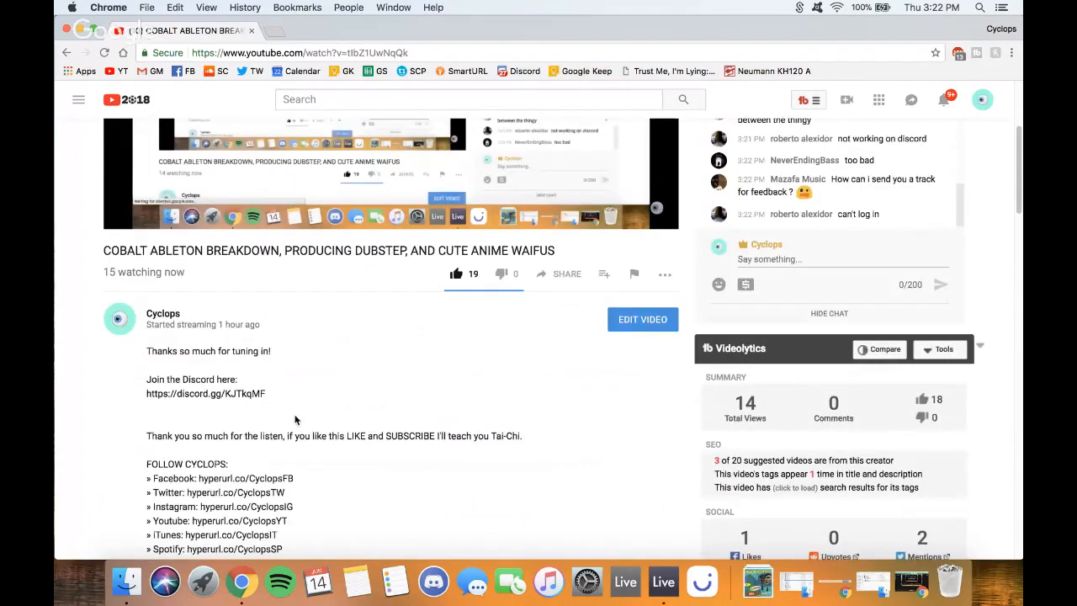
{"action": "left_click", "coordinate": [243, 393]}
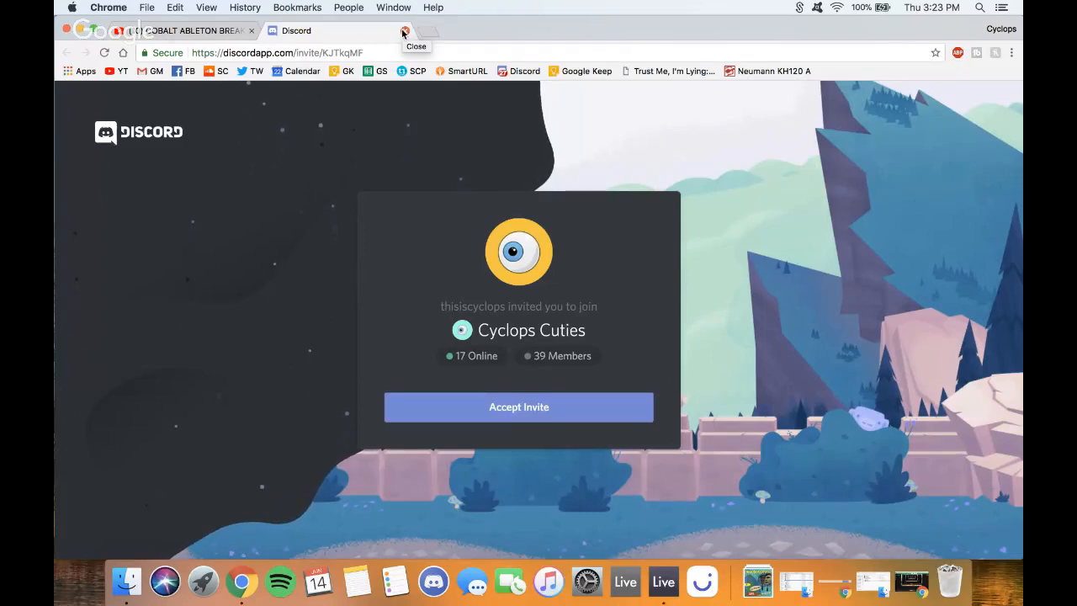
- Close the Discord tab and choose EDIT VIDEO for the COBALT ABLETON BREAKDOWN stream
{"action": "left_click", "coordinate": [404, 32]}
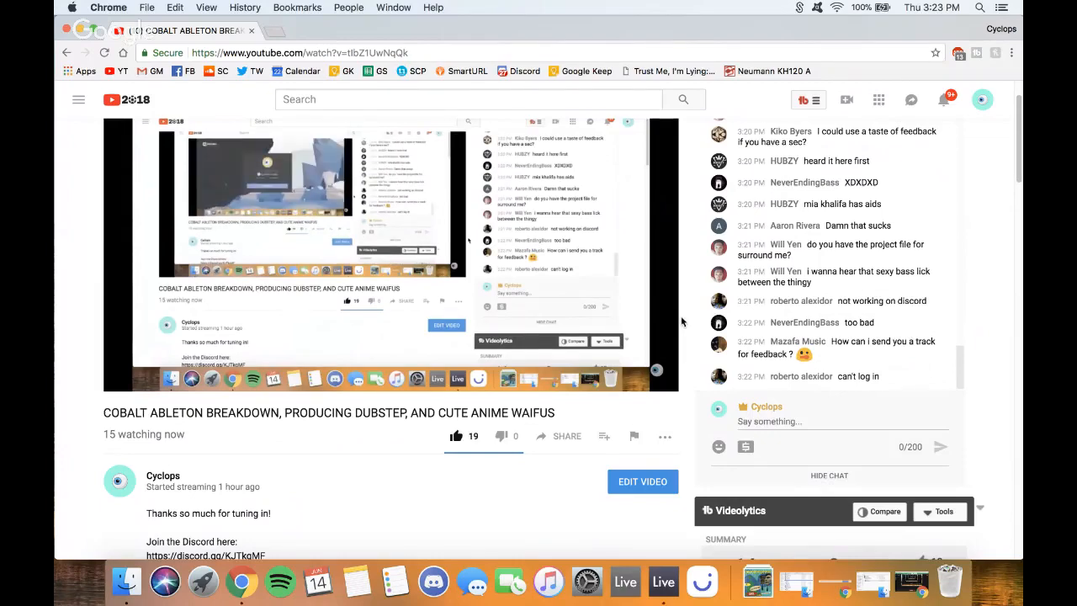
{"action": "scroll", "coordinate": [560, 486], "scroll_direction": "down", "scroll_amount": 5}
{"action": "left_click", "coordinate": [631, 181]}
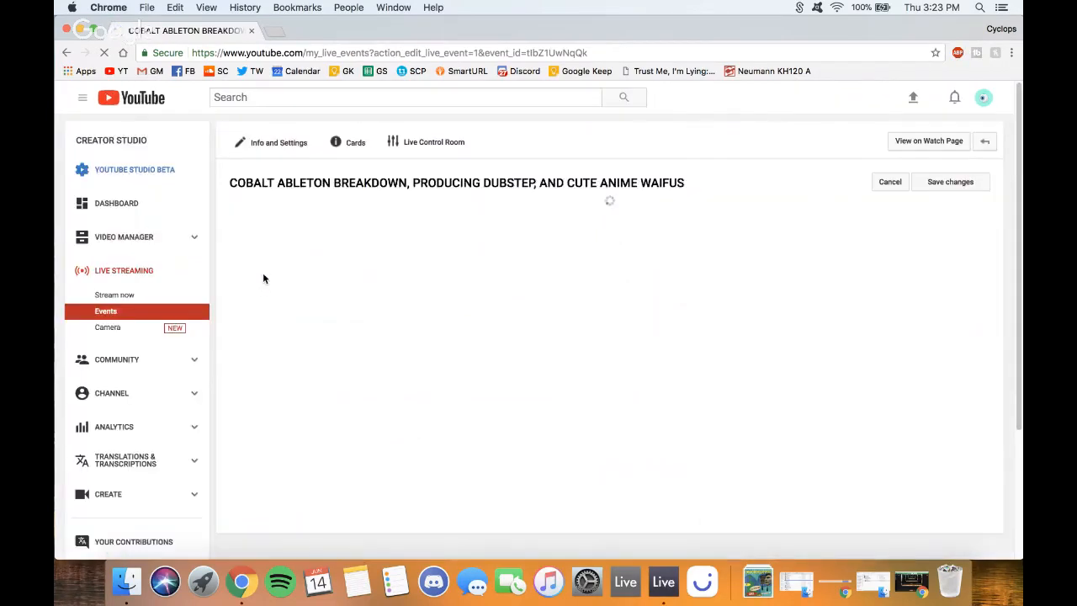
- Add 'Send your tracks here:' and the submission e-mail address below the description's first line
{"action": "scroll", "coordinate": [475, 342], "scroll_direction": "down", "scroll_amount": 2}
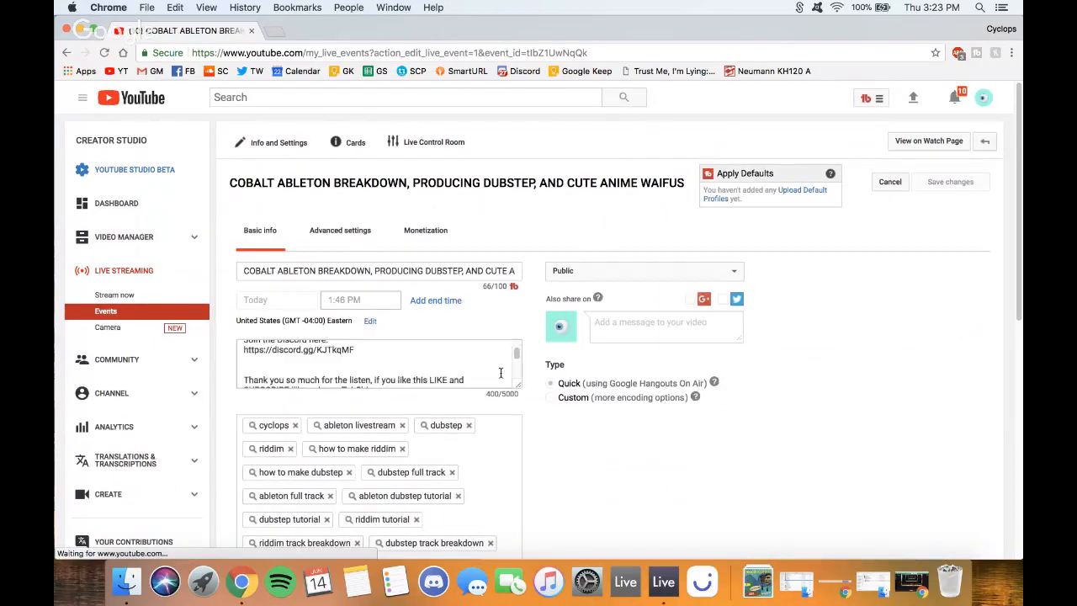
{"action": "left_click_drag", "start_coordinate": [517, 385], "coordinate": [555, 469]}
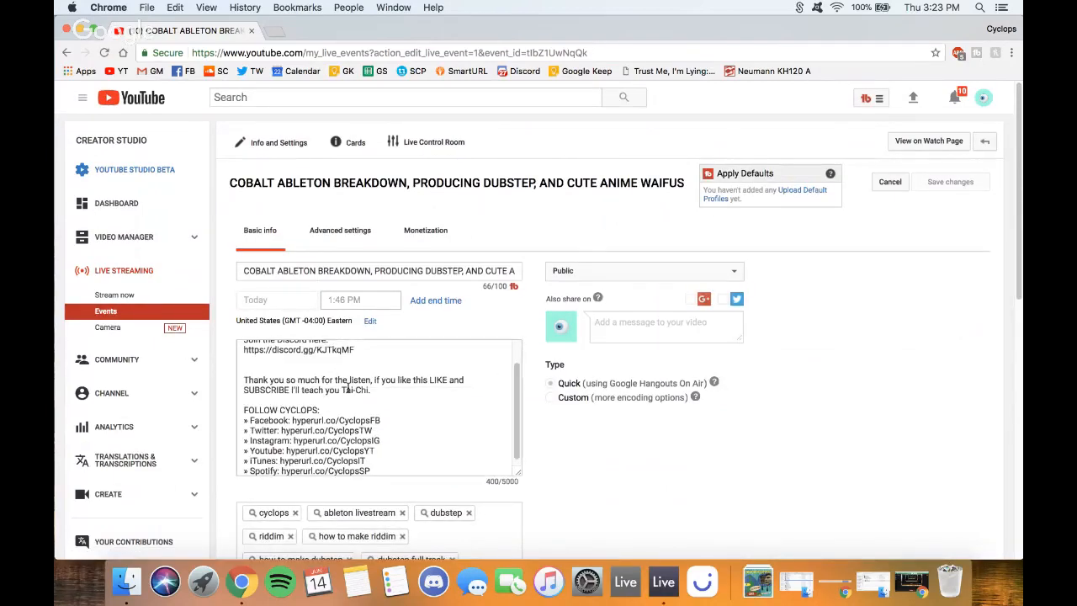
{"action": "scroll", "coordinate": [368, 405], "scroll_direction": "up", "scroll_amount": 2}
{"action": "left_click", "coordinate": [371, 343]}
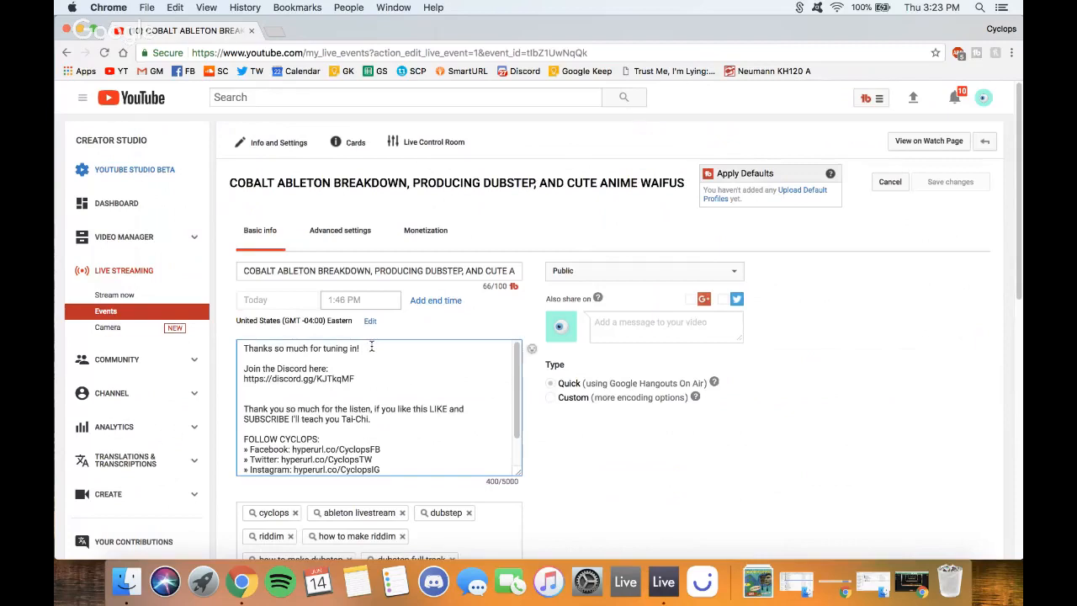
{"action": "key", "text": "Return"}
{"action": "key", "text": "Return"}
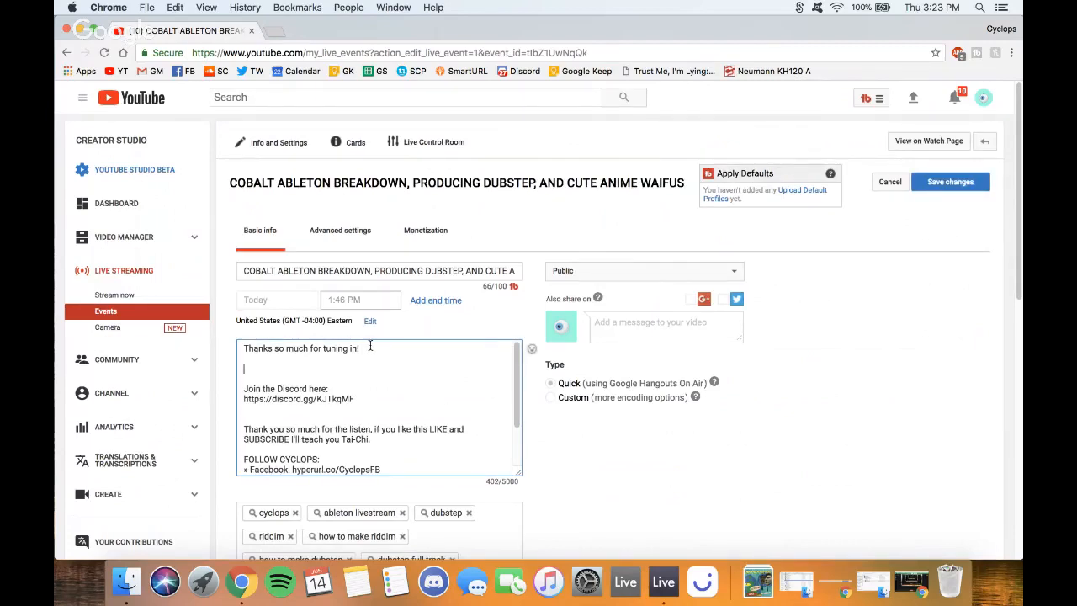
{"action": "type", "text": "Send your tracks here:"}
{"action": "key", "text": "Return"}
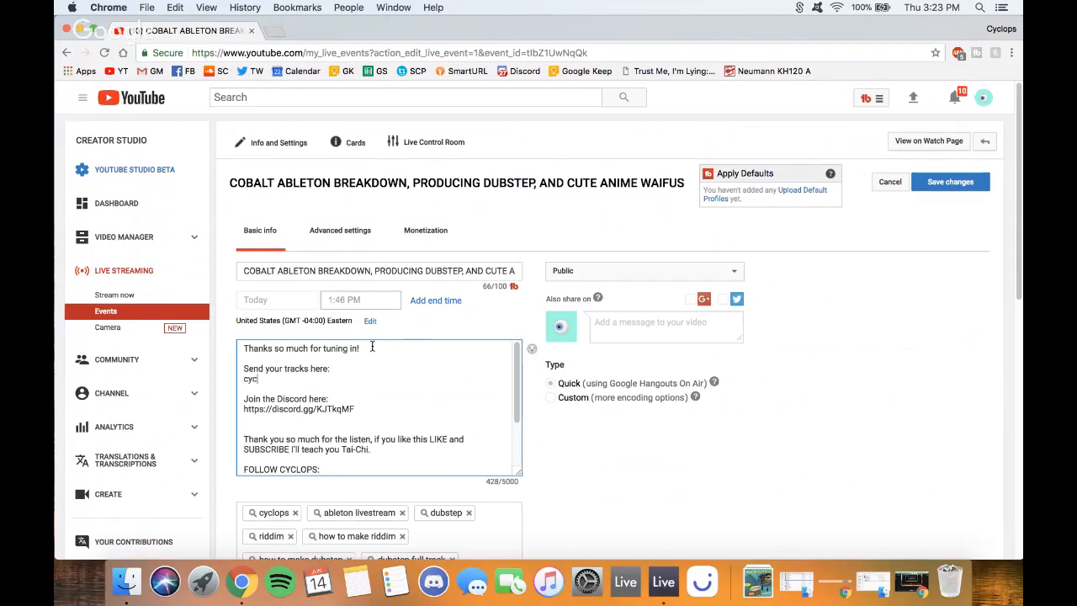
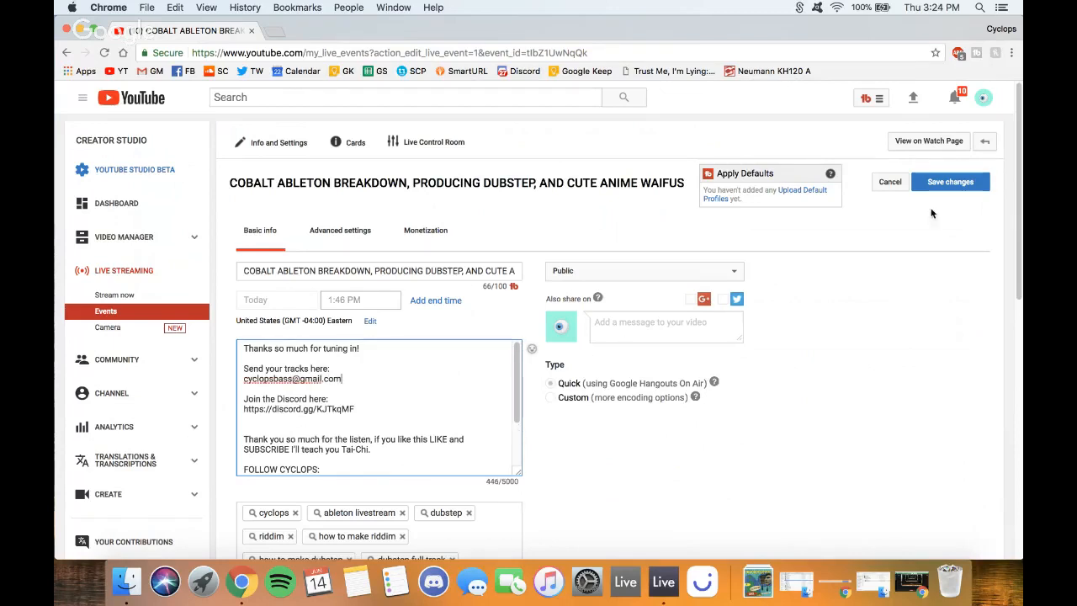
- Save the description changes and return to the stream's watch page
{"action": "left_click", "coordinate": [955, 180]}
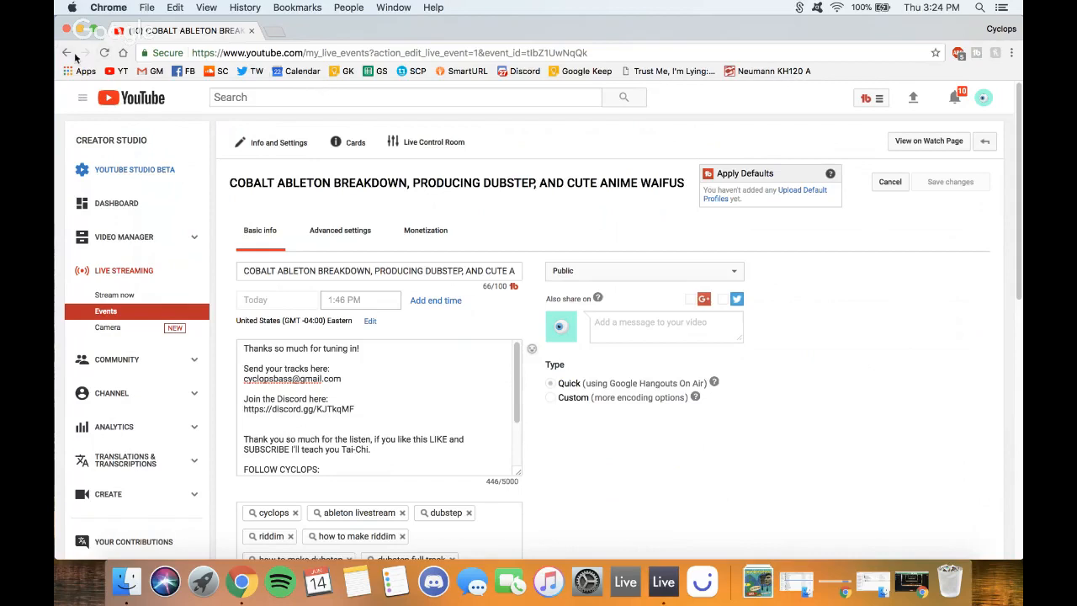
{"action": "left_click", "coordinate": [925, 141]}
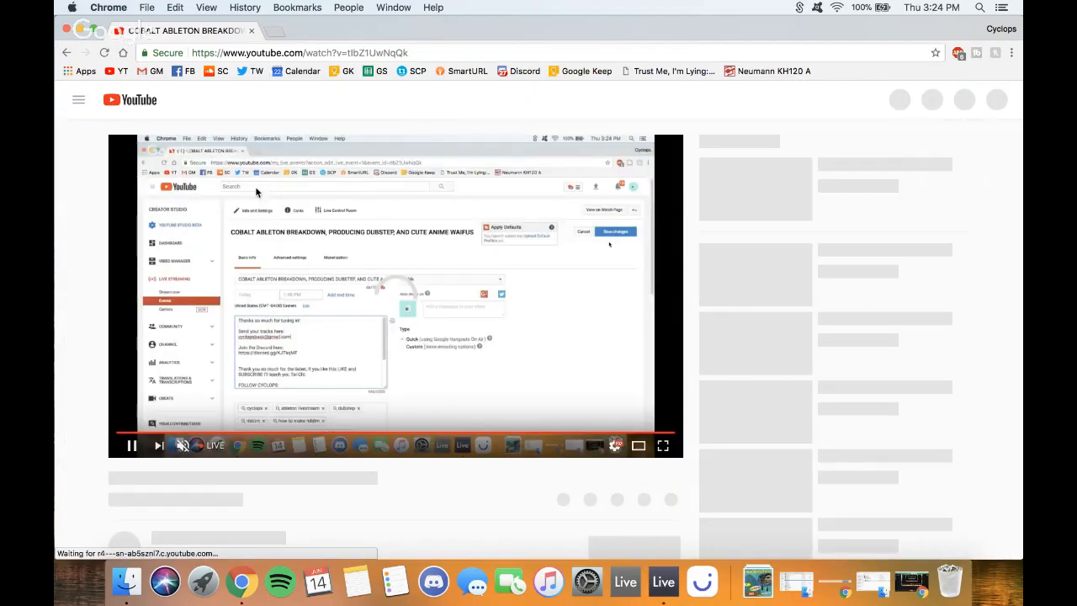
{"action": "scroll", "coordinate": [71, 329], "scroll_direction": "down", "scroll_amount": 3}
- Reload the watch page so the description shows the new track-submission line
{"action": "scroll", "coordinate": [72, 328], "scroll_direction": "up", "scroll_amount": 3}
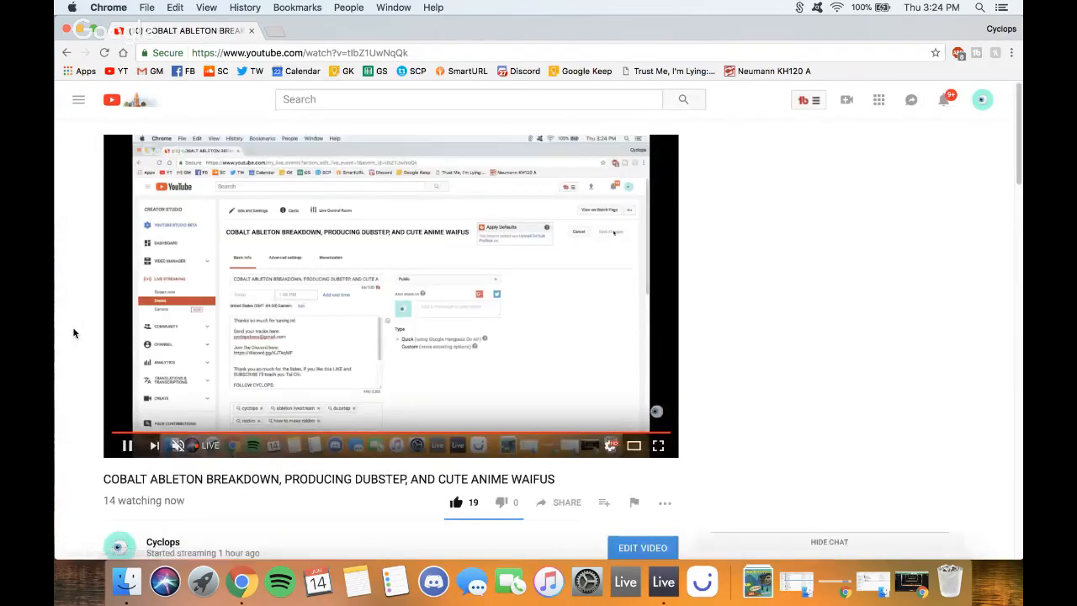
{"action": "scroll", "coordinate": [72, 327], "scroll_direction": "down", "scroll_amount": 1}
{"action": "scroll", "coordinate": [71, 328], "scroll_direction": "down", "scroll_amount": 3}
{"action": "scroll", "coordinate": [71, 325], "scroll_direction": "up", "scroll_amount": 2}
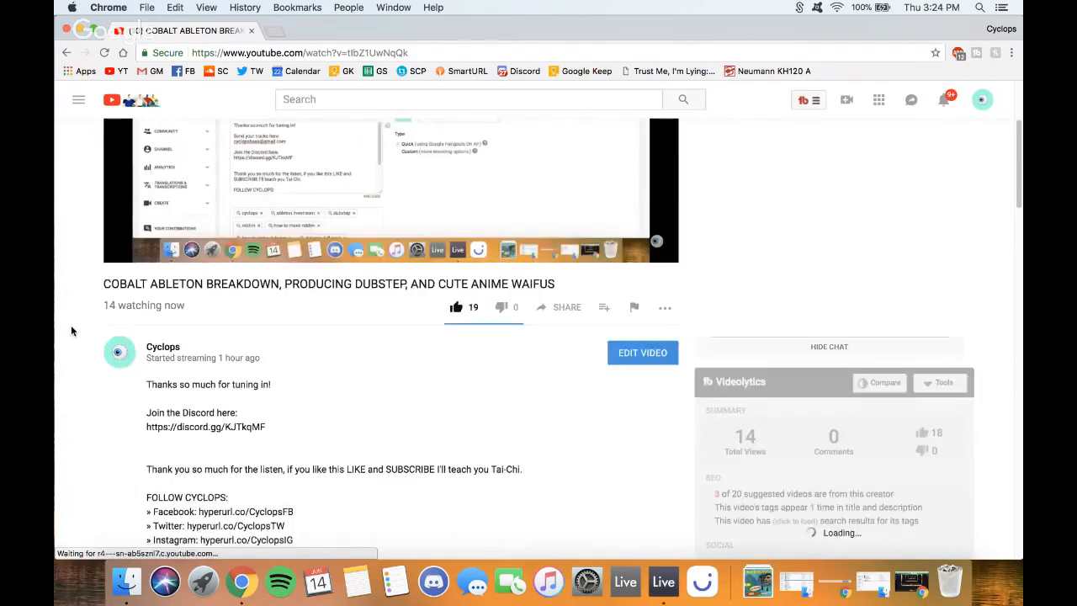
{"action": "scroll", "coordinate": [71, 325], "scroll_direction": "down", "scroll_amount": 1}
{"action": "scroll", "coordinate": [71, 331], "scroll_direction": "up", "scroll_amount": 2}
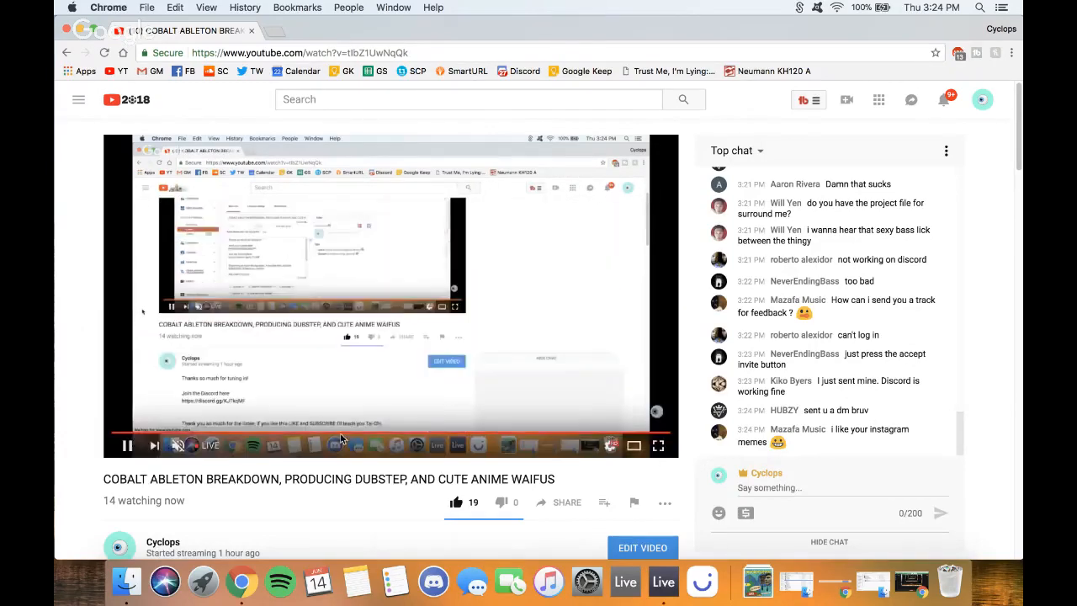
{"action": "scroll", "coordinate": [99, 400], "scroll_direction": "down", "scroll_amount": 5}
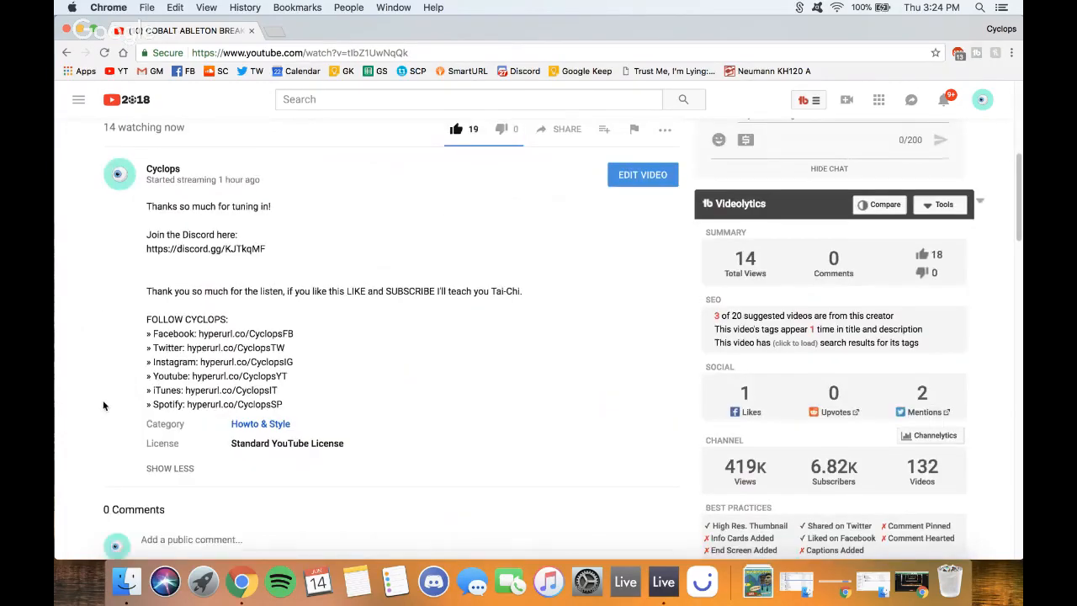
{"action": "scroll", "coordinate": [105, 405], "scroll_direction": "up", "scroll_amount": 3}
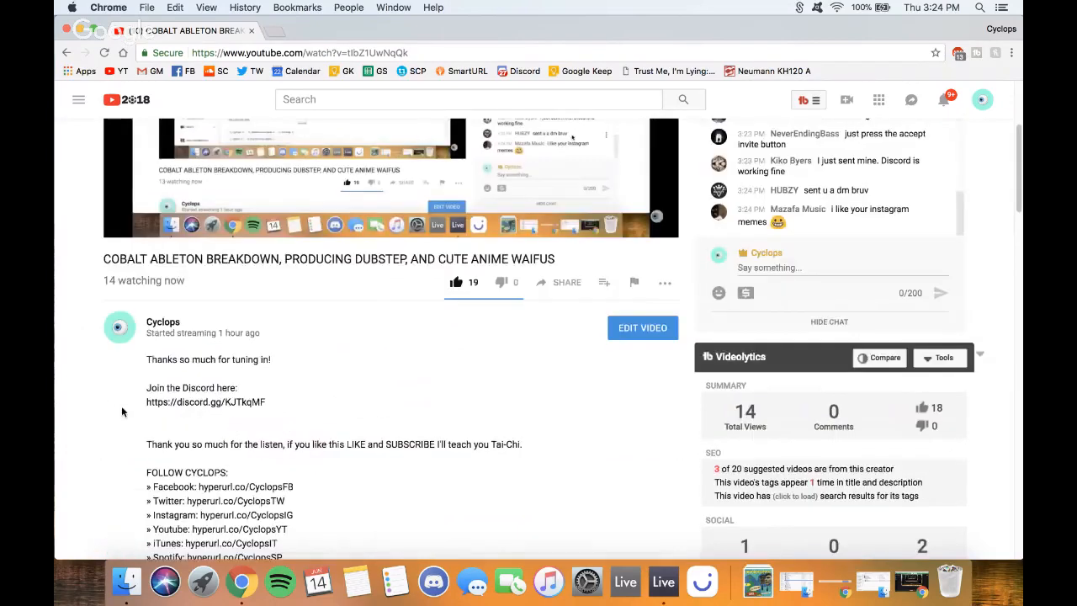
{"action": "left_click", "coordinate": [103, 52]}
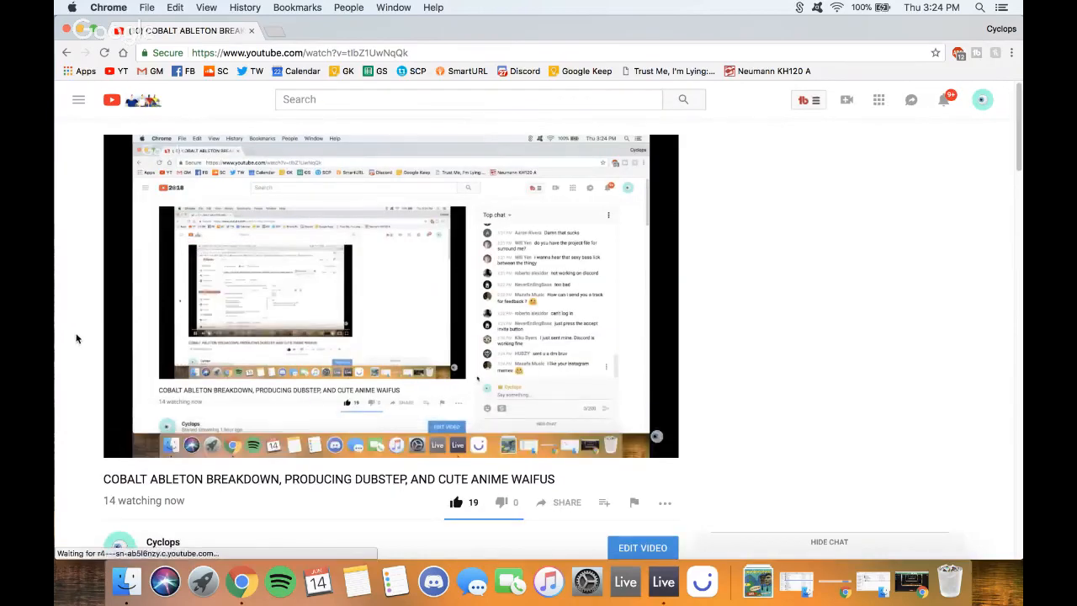
{"action": "scroll", "coordinate": [75, 338], "scroll_direction": "down", "scroll_amount": 4}
{"action": "scroll", "coordinate": [75, 338], "scroll_direction": "up", "scroll_amount": 4}
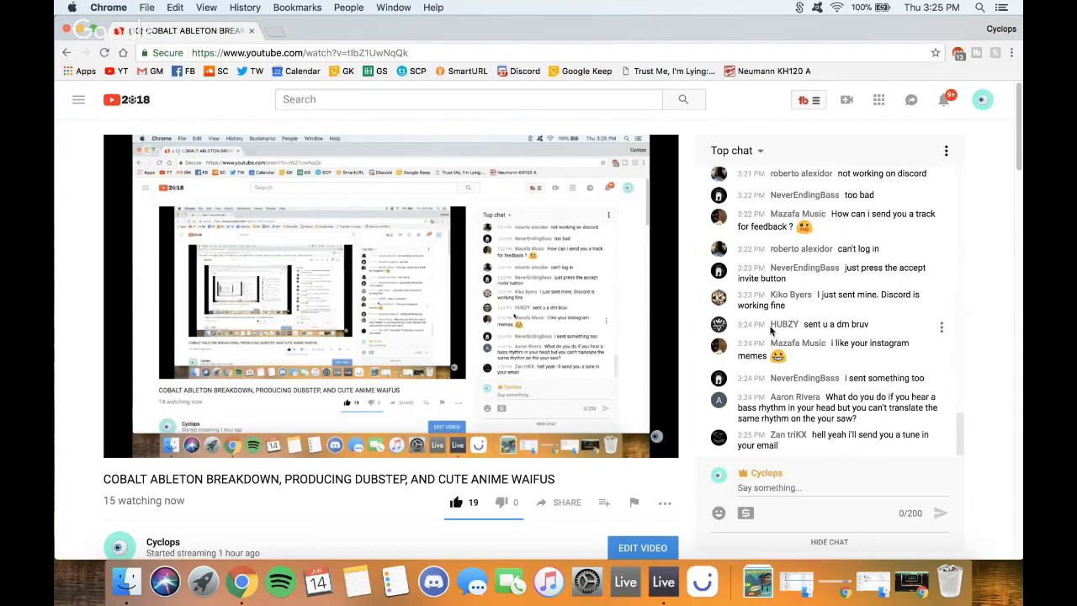
{"action": "scroll", "coordinate": [754, 307], "scroll_direction": "up", "scroll_amount": 2}
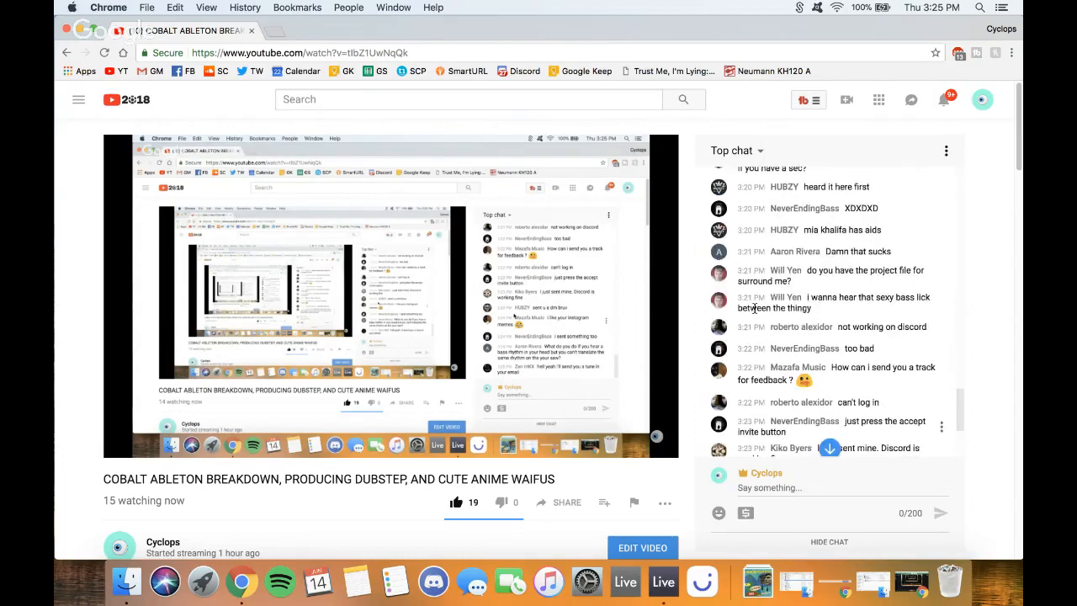
{"action": "scroll", "coordinate": [755, 308], "scroll_direction": "down", "scroll_amount": 2}
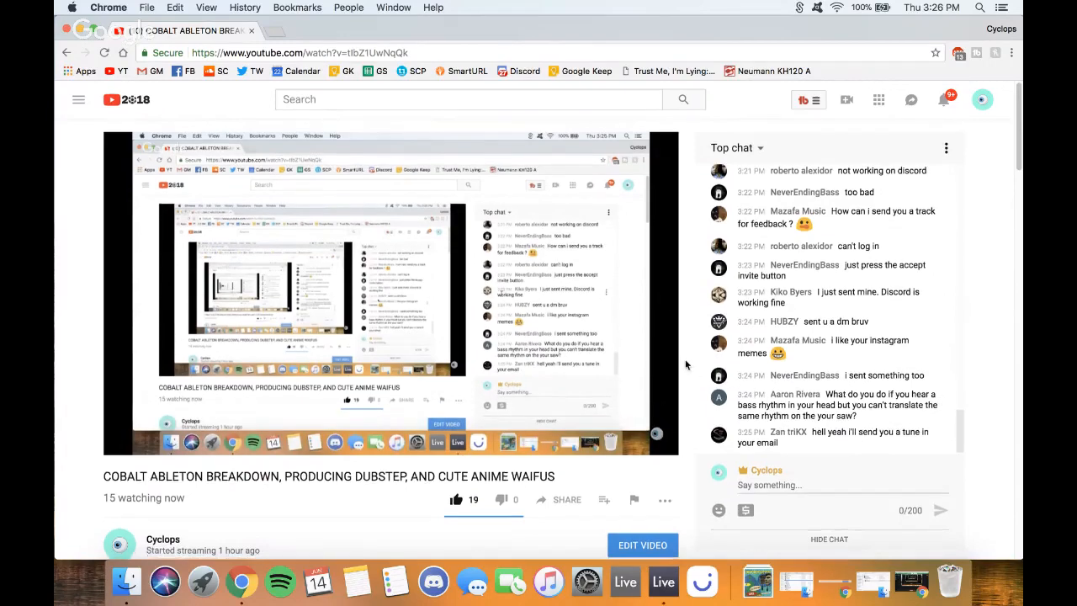
{"action": "scroll", "coordinate": [688, 370], "scroll_direction": "down", "scroll_amount": 1}
{"action": "scroll", "coordinate": [686, 364], "scroll_direction": "down", "scroll_amount": 2}
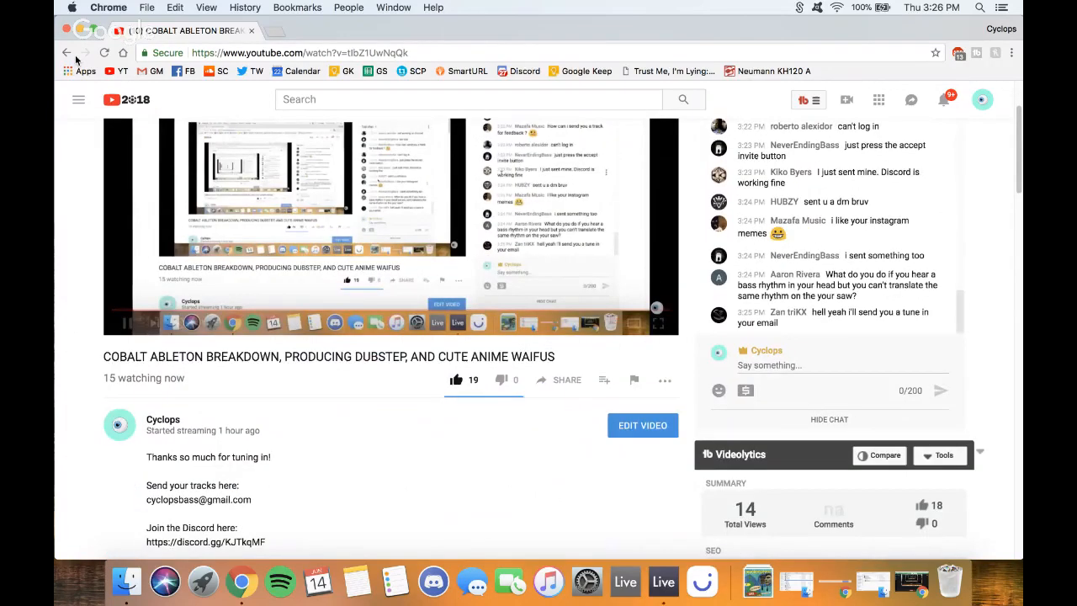
- Minimize Chrome and switch to the full-screen Ableton Live Space
{"action": "left_click", "coordinate": [80, 30]}
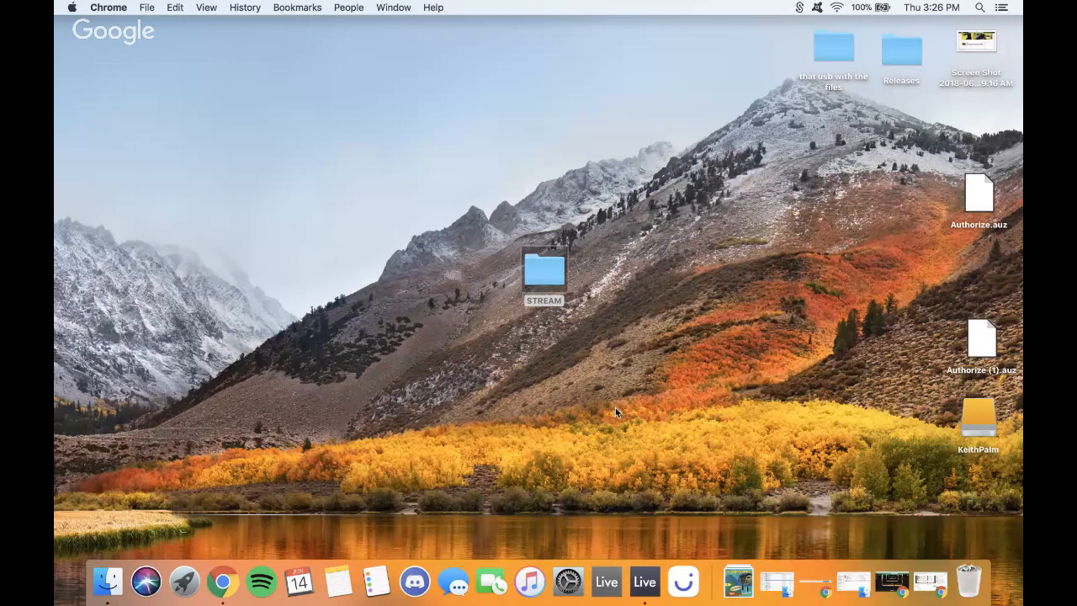
{"action": "left_click", "coordinate": [930, 582]}
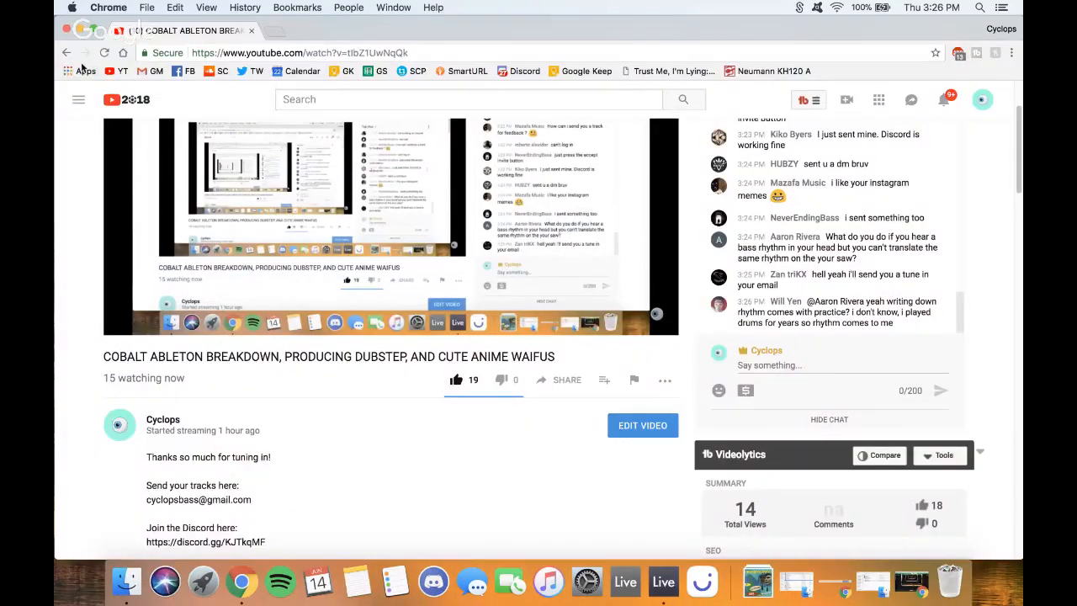
{"action": "key", "text": "super+m"}
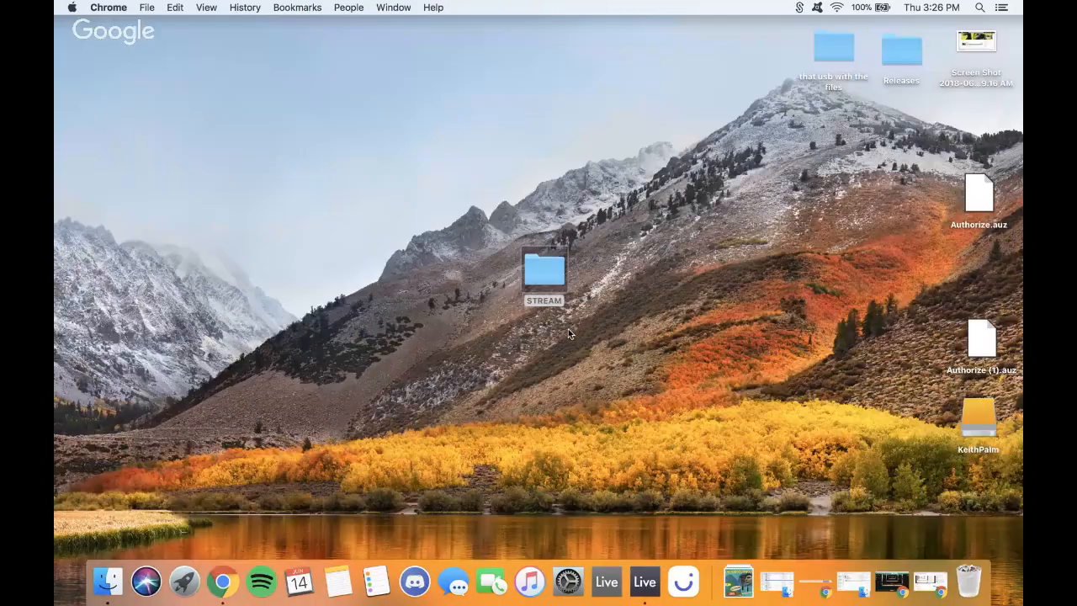
{"action": "left_click", "coordinate": [737, 433]}
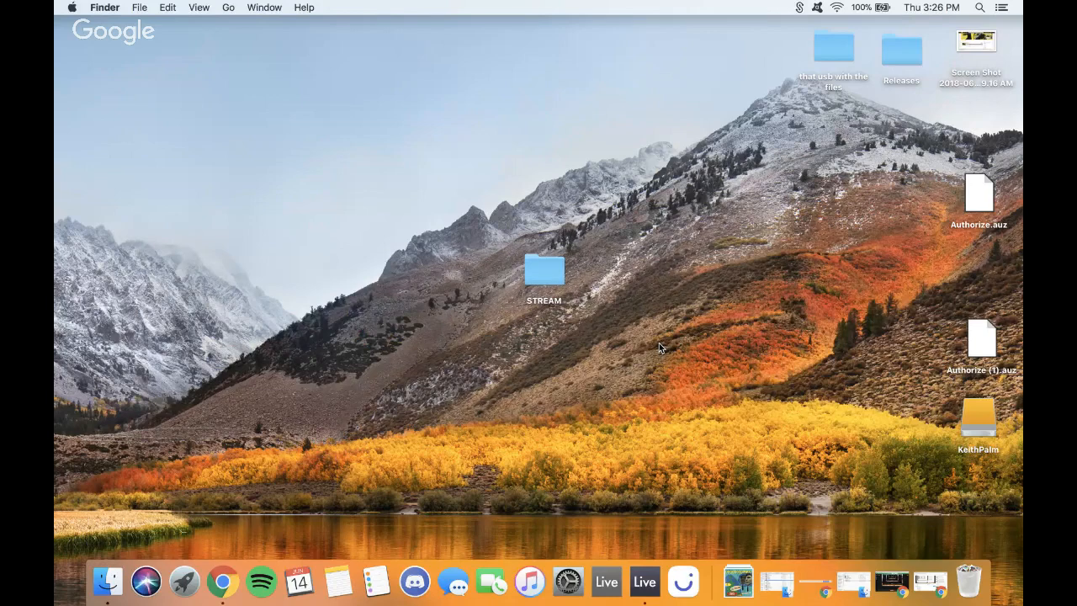
{"action": "key", "text": "ctrl+Right"}
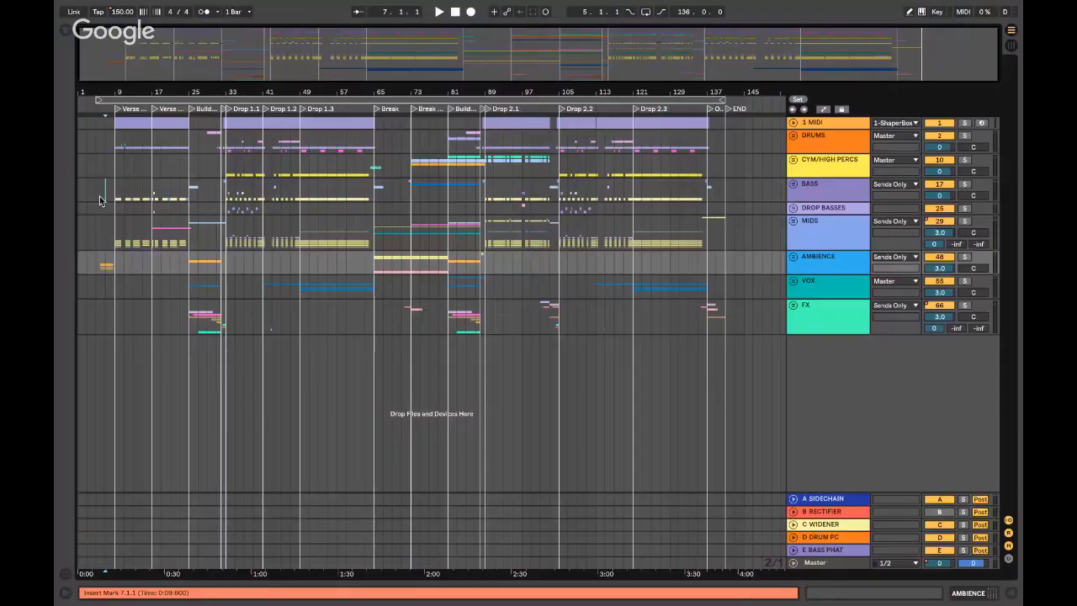
- Zoom in around bar 5 and play from bar 6 on the MIDS track
{"action": "left_click", "coordinate": [95, 205]}
{"action": "key", "text": "plus"}
{"action": "key", "text": "plus"}
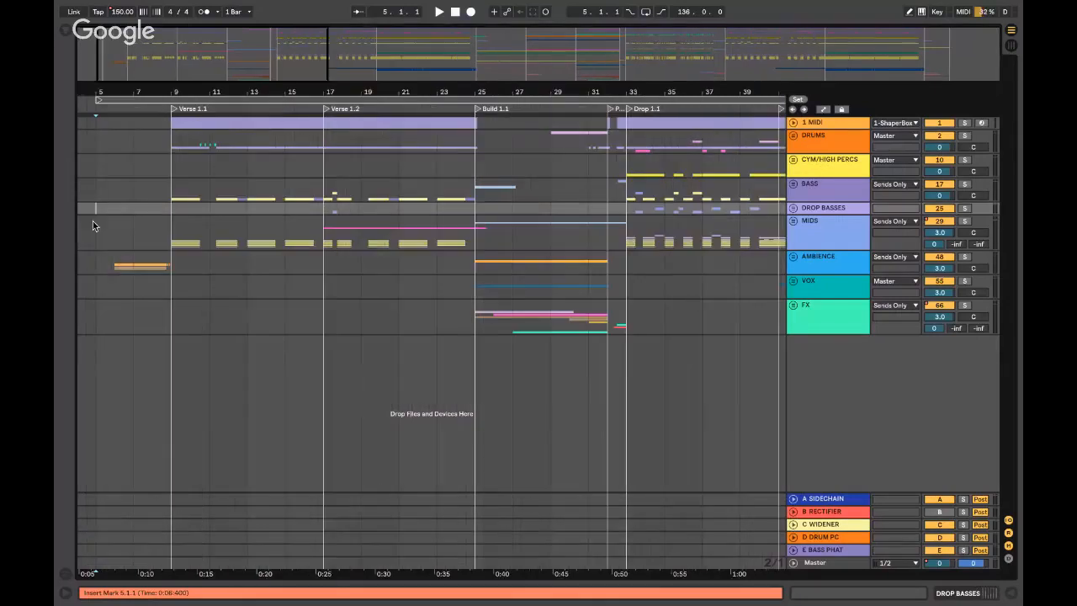
{"action": "left_click", "coordinate": [104, 227]}
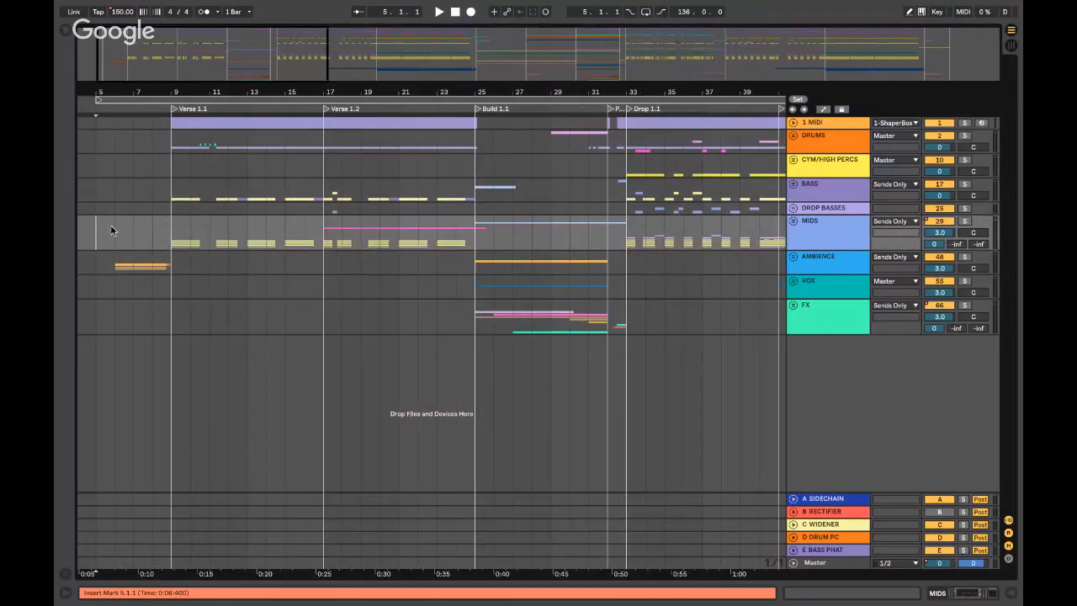
{"action": "left_click", "coordinate": [117, 227]}
{"action": "scroll", "coordinate": [122, 225], "scroll_direction": "left", "scroll_amount": 3}
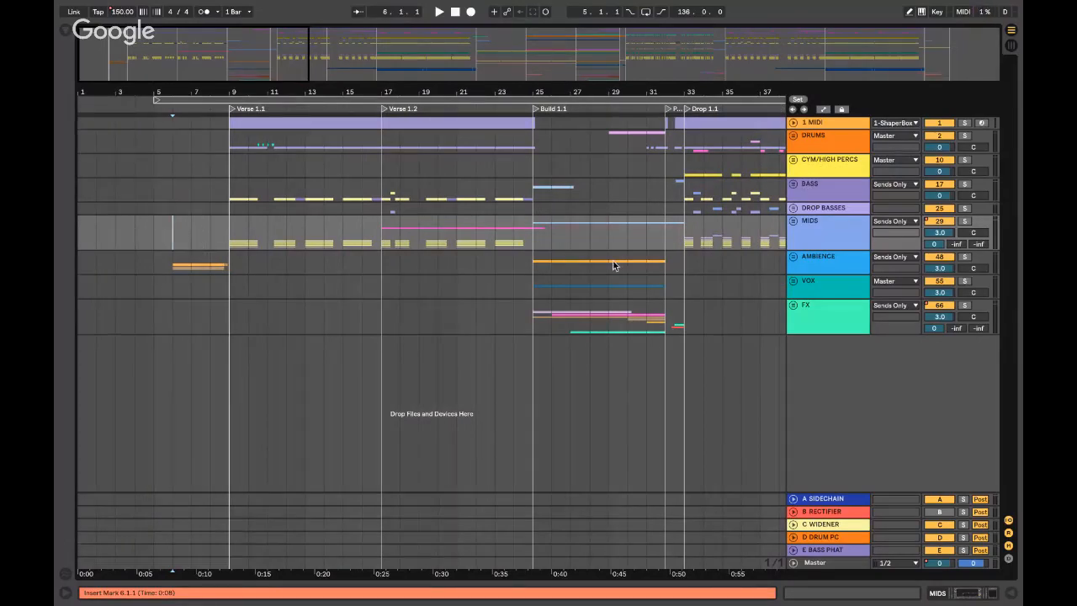
{"action": "key", "text": "space"}
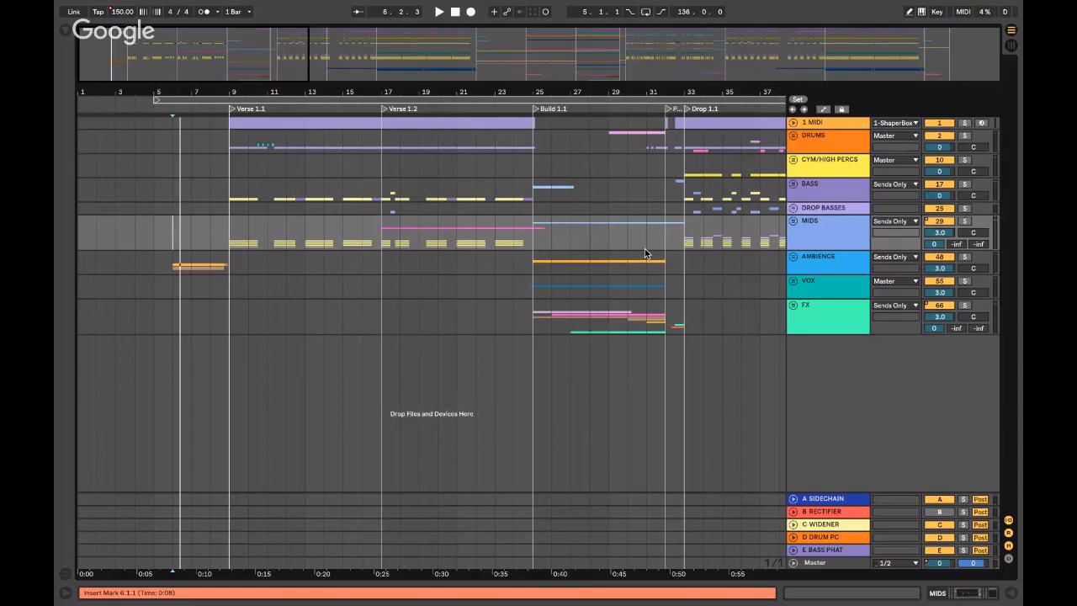
- Unfold the FX group, fold it back, and restart playback from the insert mark
{"action": "left_click", "coordinate": [792, 305]}
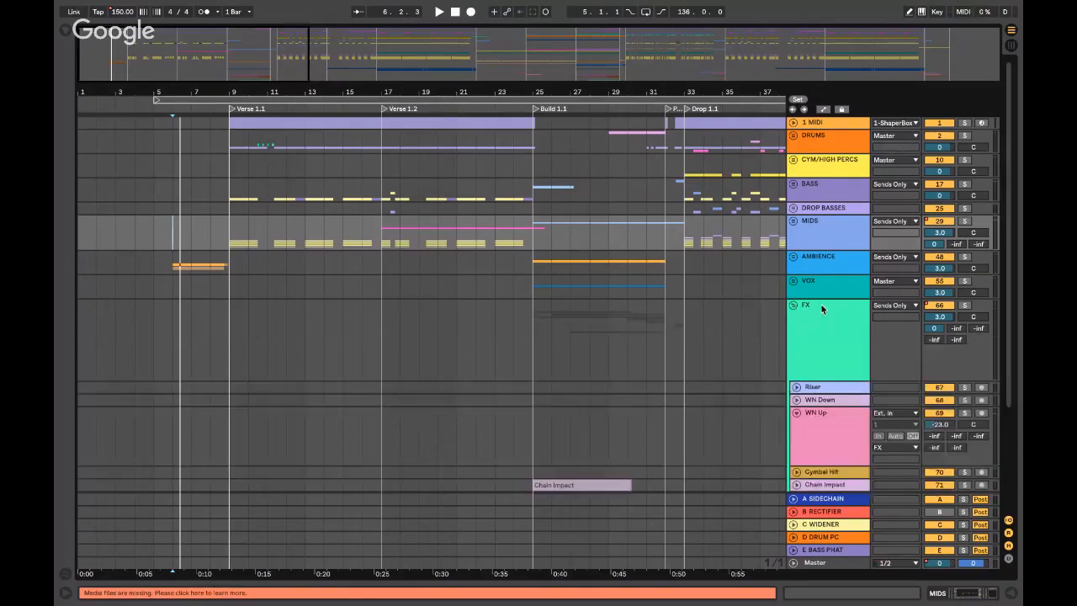
{"action": "scroll", "coordinate": [830, 299], "scroll_direction": "up", "scroll_amount": 1}
{"action": "left_click", "coordinate": [794, 305]}
{"action": "key", "text": "space"}
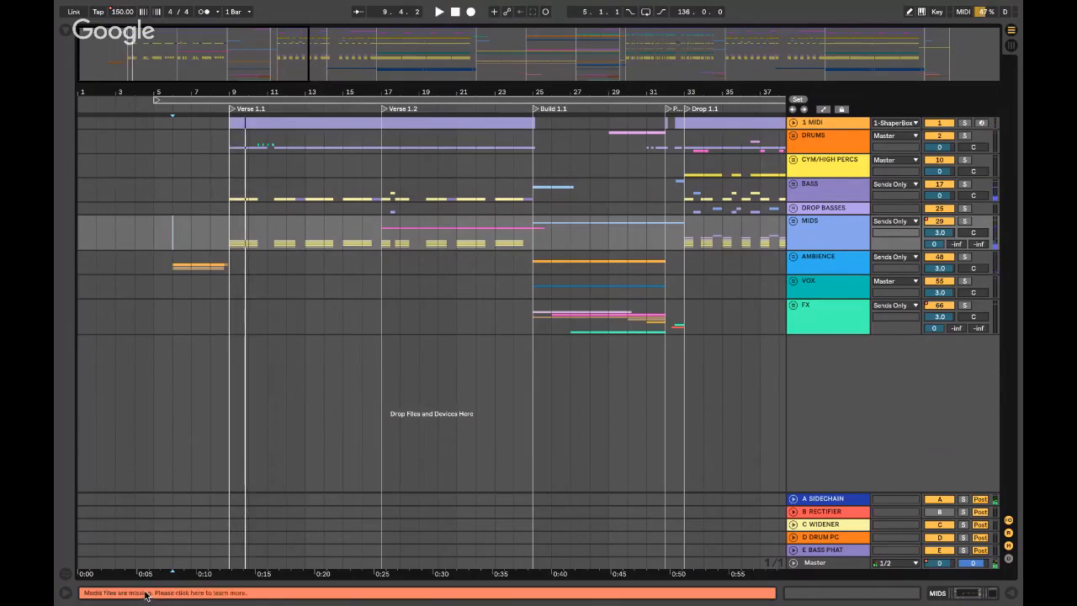
- Relink the missing kick sample to Komputermusik Kick.wav and close the extra panels
{"action": "left_click", "coordinate": [145, 593]}
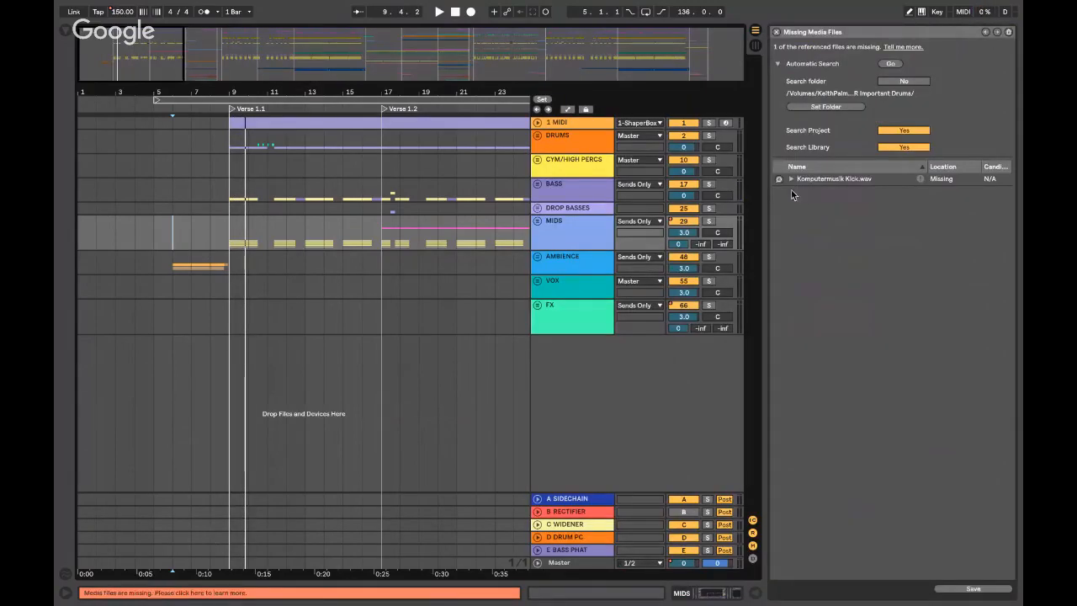
{"action": "left_click", "coordinate": [780, 178]}
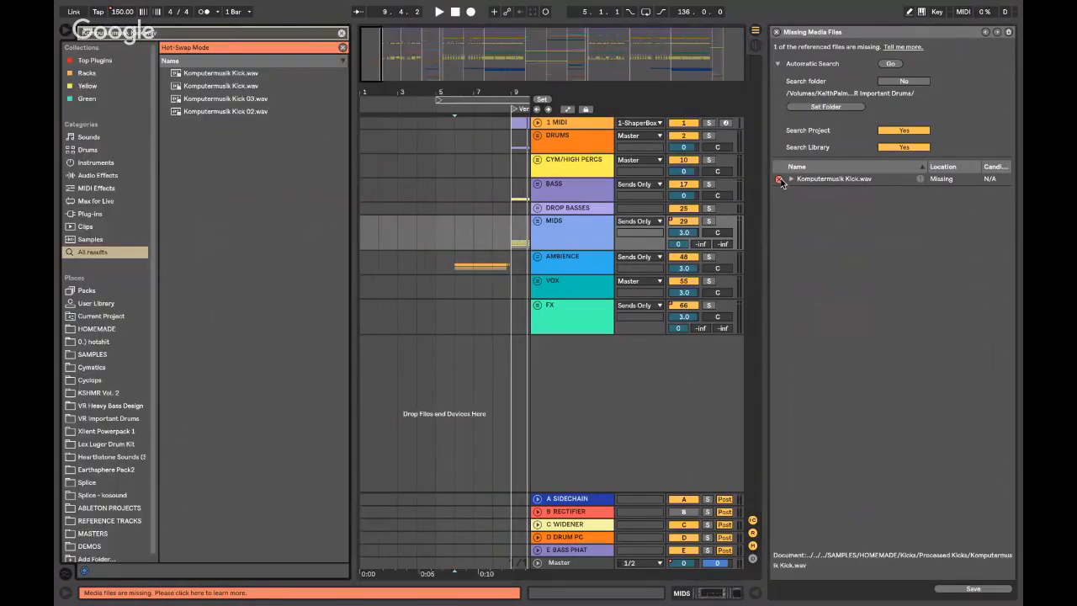
{"action": "double_click", "coordinate": [209, 74]}
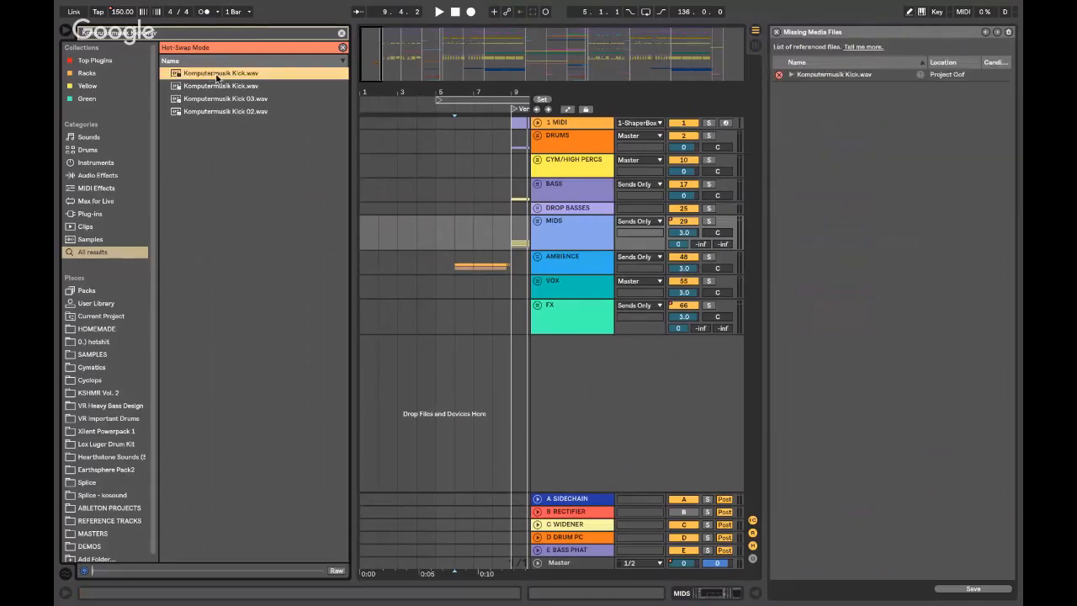
{"action": "left_click", "coordinate": [343, 34]}
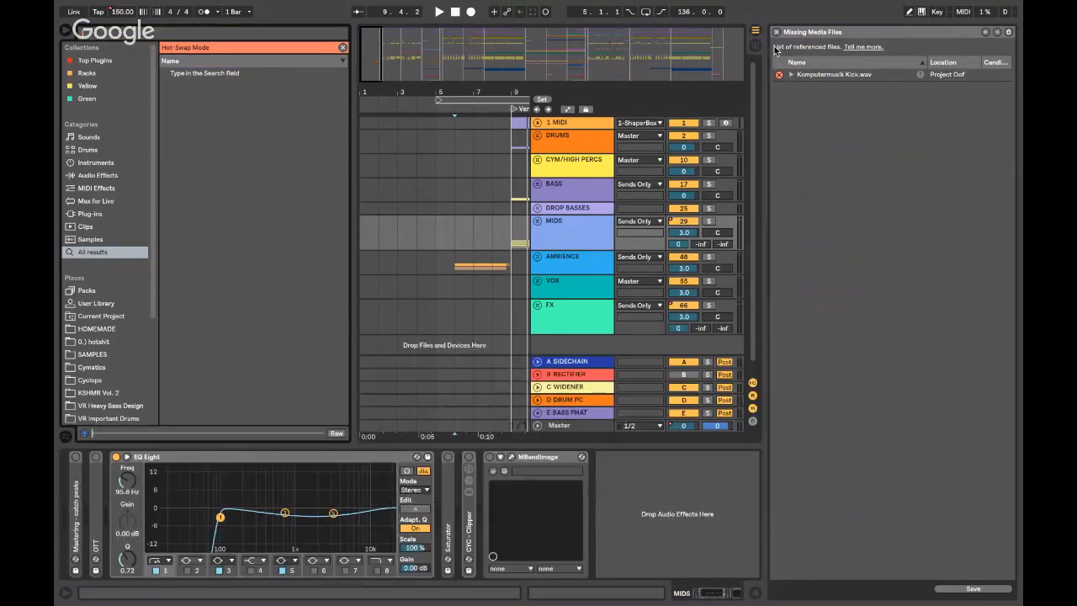
{"action": "key", "text": "super+alt+l"}
{"action": "key", "text": "super+alt+b"}
{"action": "left_click", "coordinate": [775, 32]}
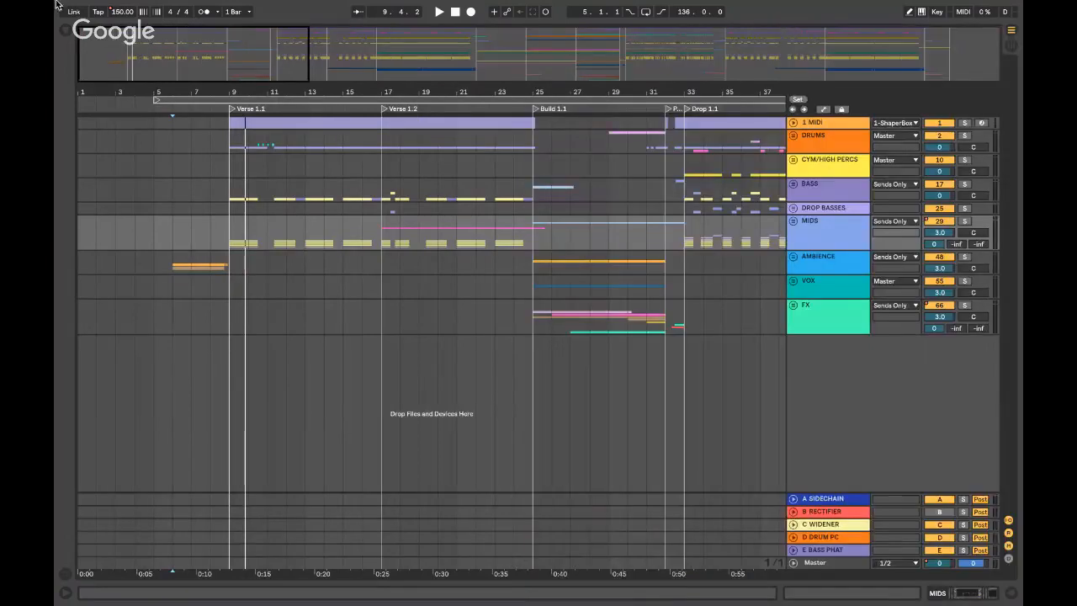
- Run Collect All and Save, confirming the copy of used media into the project
{"action": "left_click", "coordinate": [128, 6]}
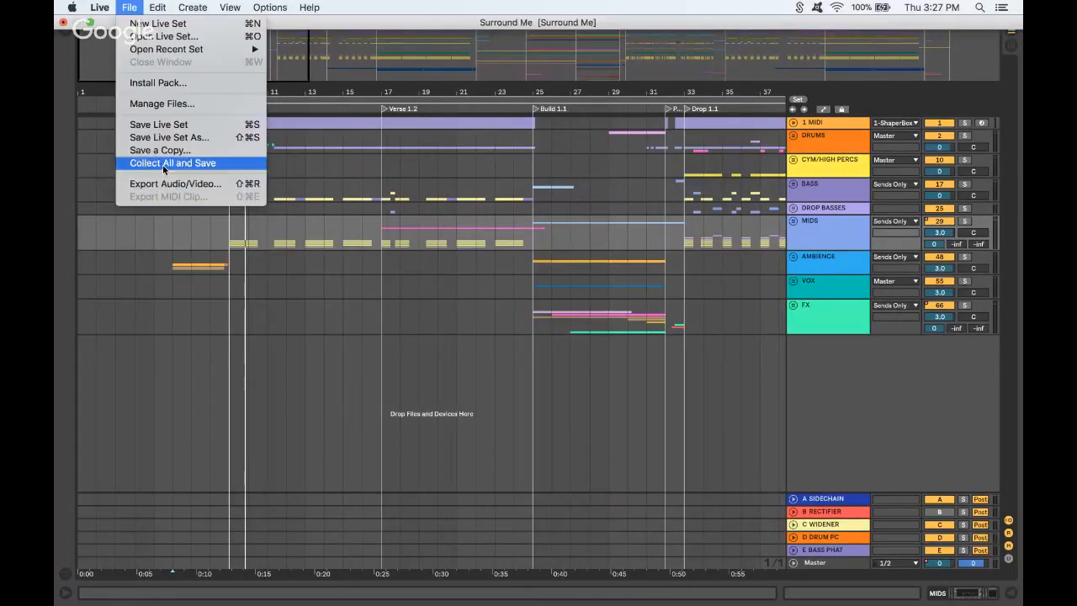
{"action": "left_click", "coordinate": [169, 162]}
{"action": "left_click", "coordinate": [631, 357]}
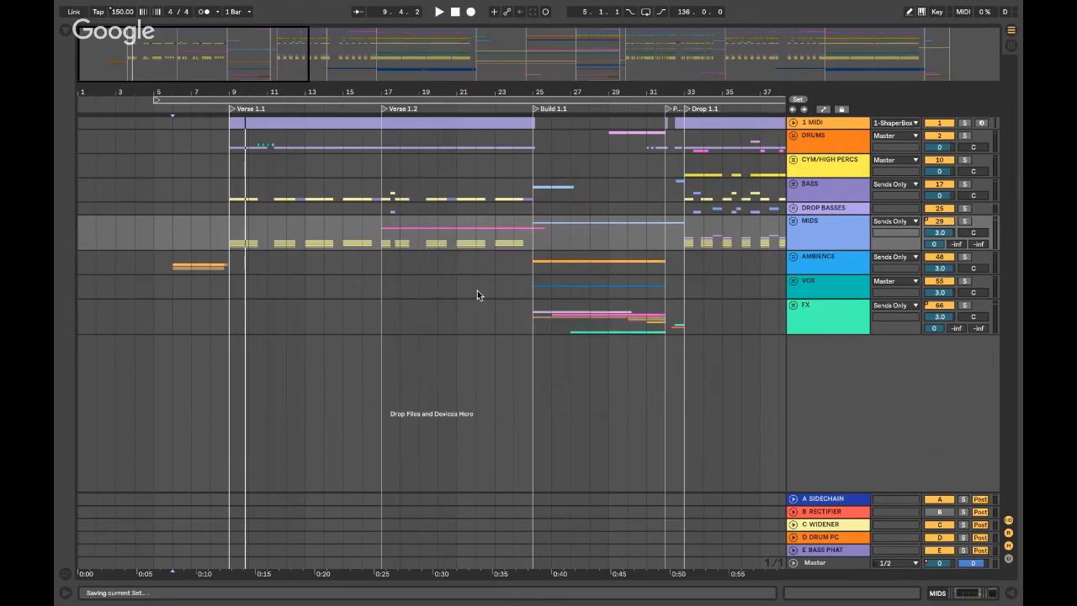
{"action": "key", "text": "ctrl+alt+b"}
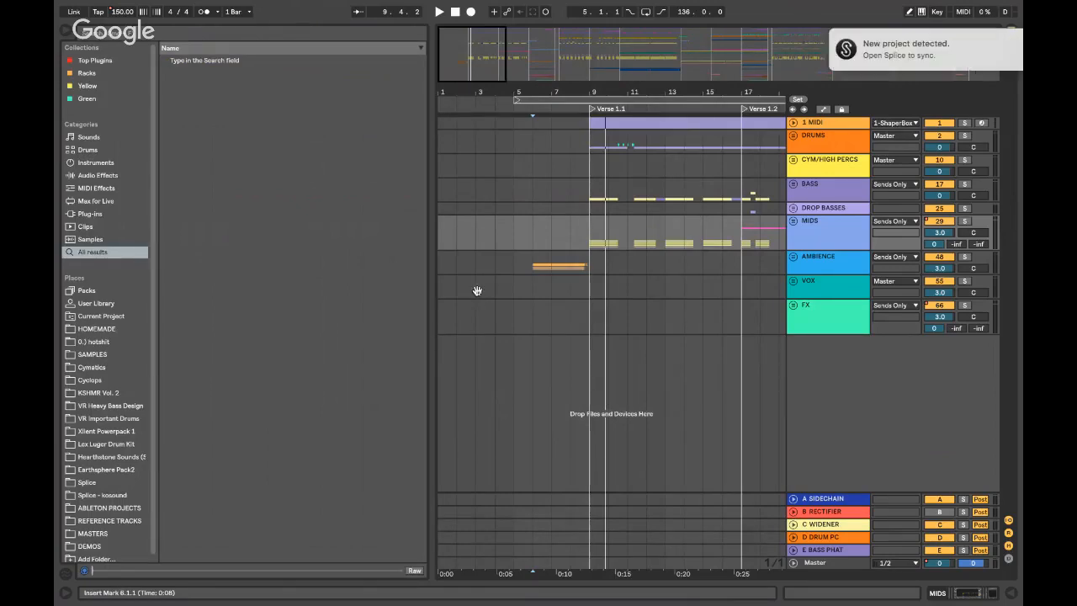
{"action": "key", "text": "ctrl+alt+b"}
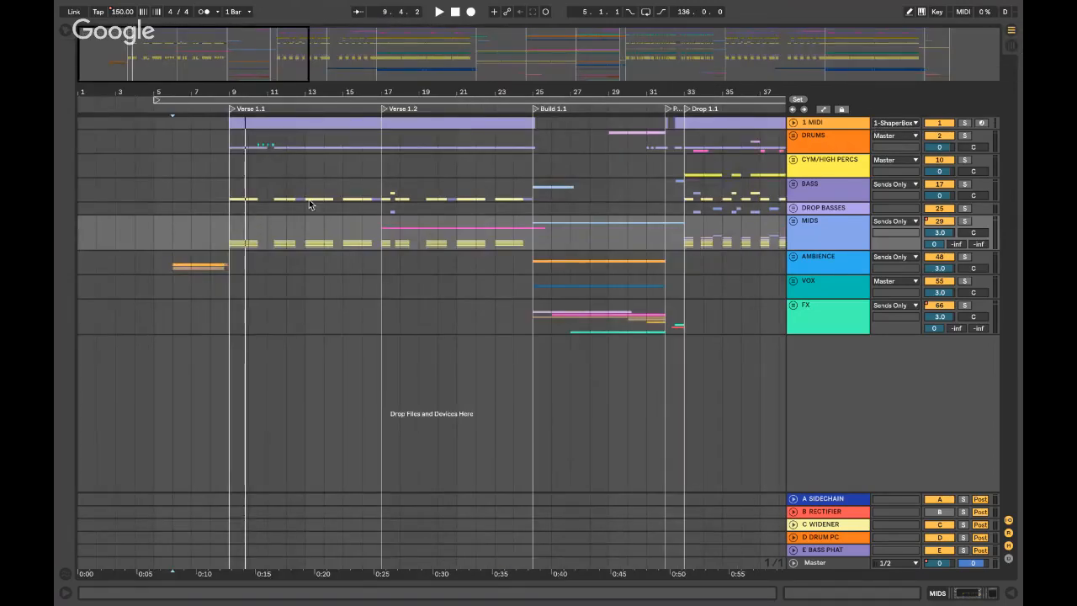
- Place the insert marker at bar 10 in the MIDS track
{"action": "left_click", "coordinate": [247, 220]}
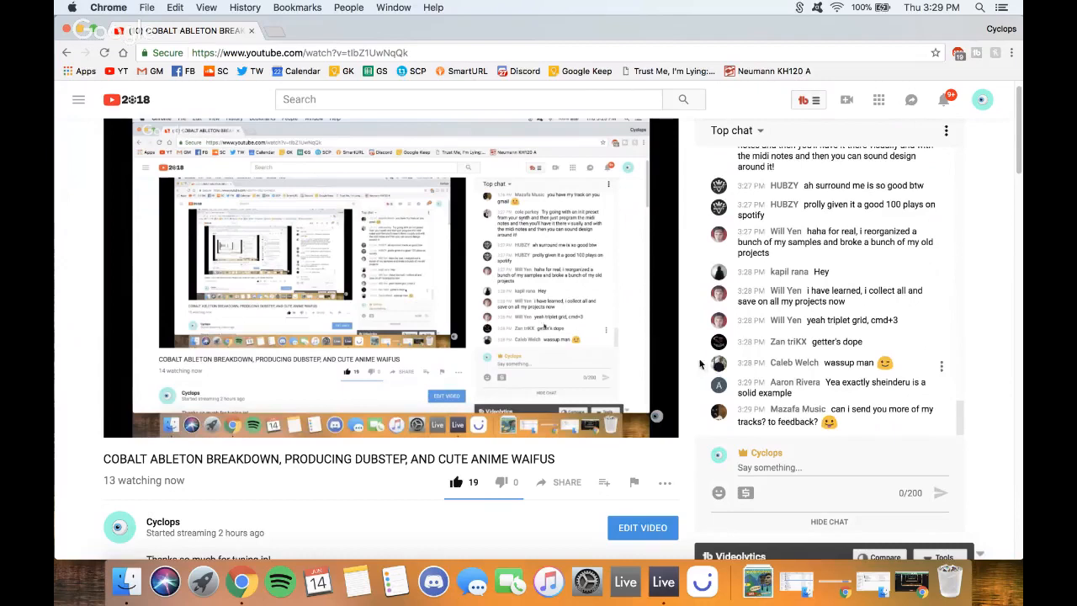
- Post the submission e-mail address with '- send tracks' as a live chat message
{"action": "scroll", "coordinate": [690, 362], "scroll_direction": "down", "scroll_amount": 1}
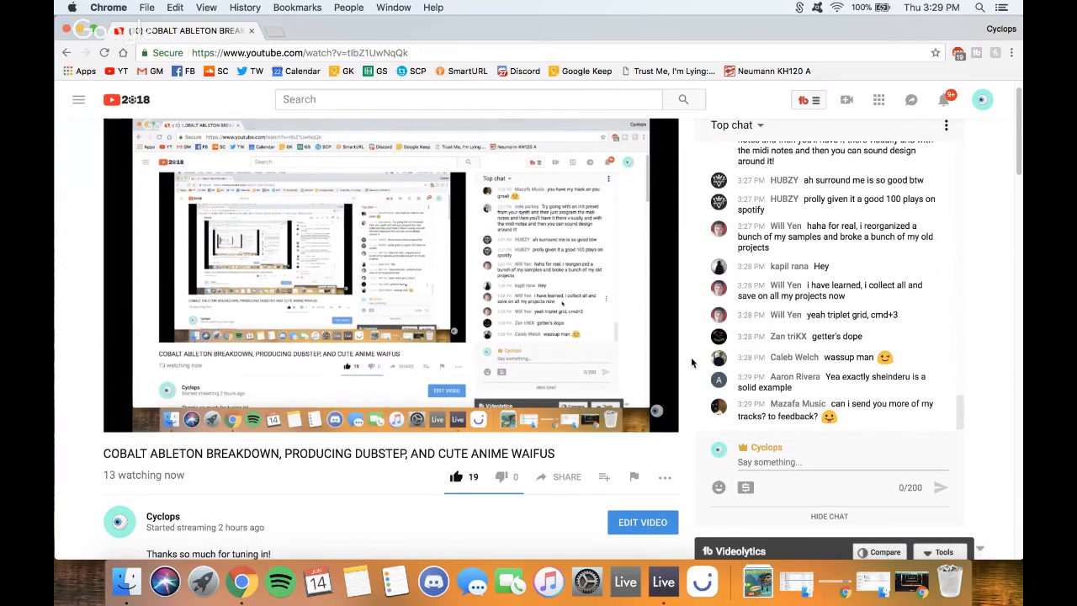
{"action": "scroll", "coordinate": [693, 363], "scroll_direction": "down", "scroll_amount": 5}
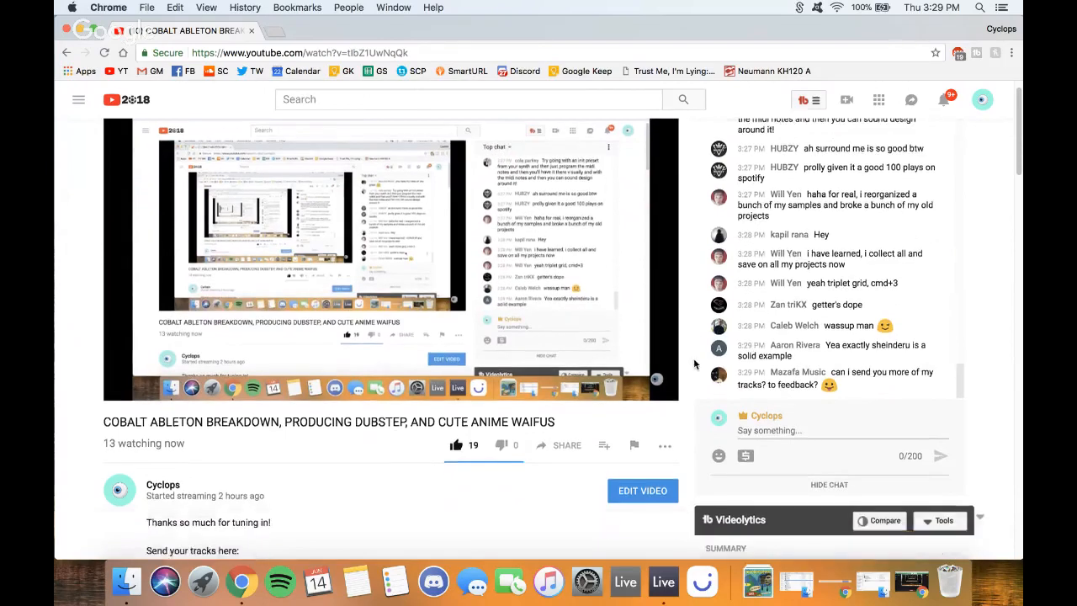
{"action": "scroll", "coordinate": [696, 365], "scroll_direction": "down", "scroll_amount": 2}
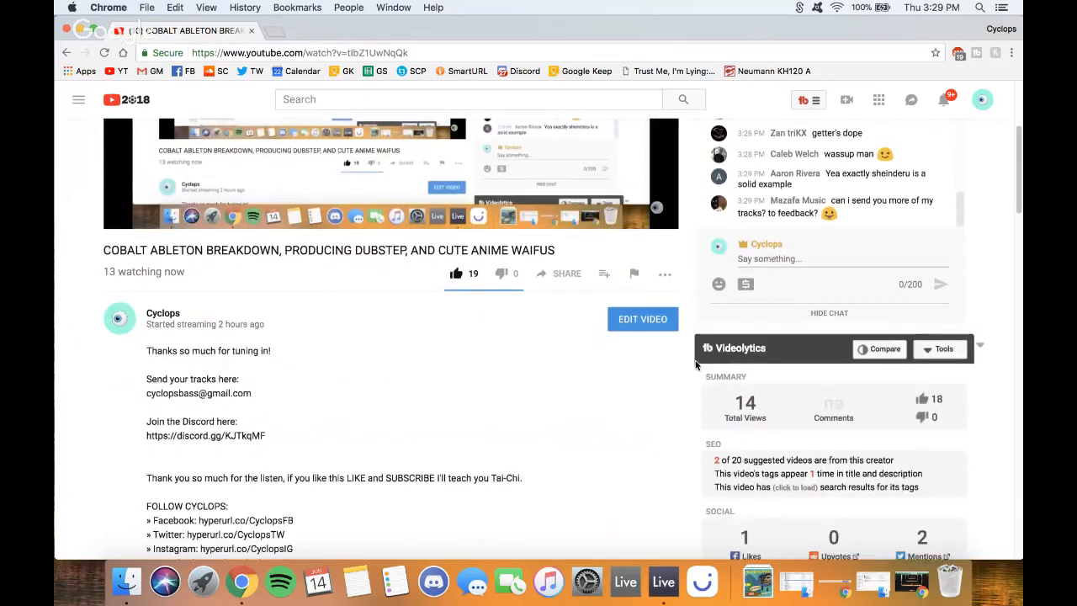
{"action": "scroll", "coordinate": [693, 364], "scroll_direction": "up", "scroll_amount": 8}
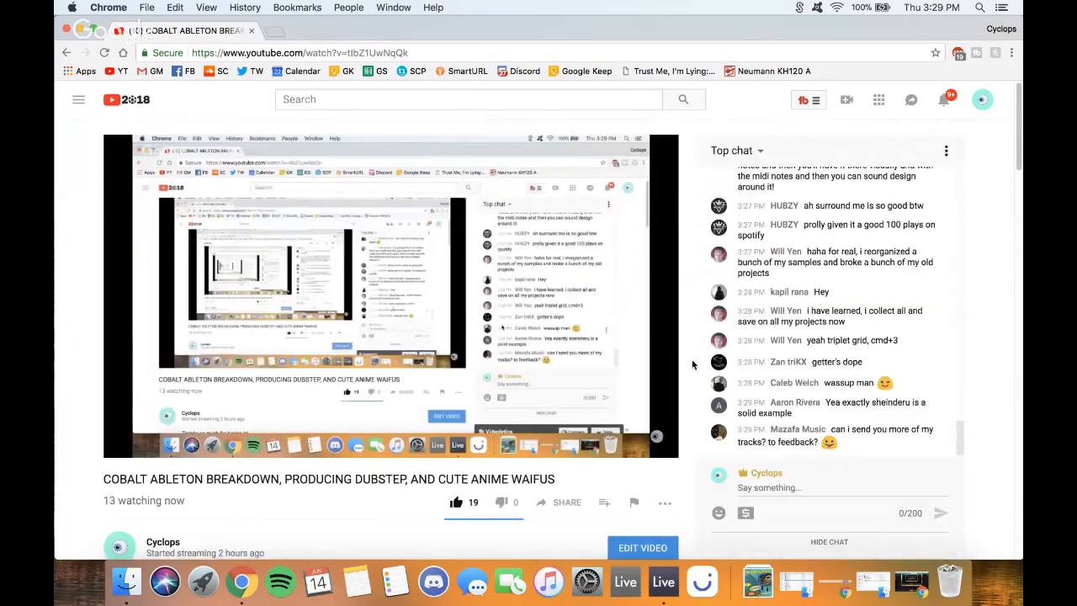
{"action": "left_click", "coordinate": [776, 480]}
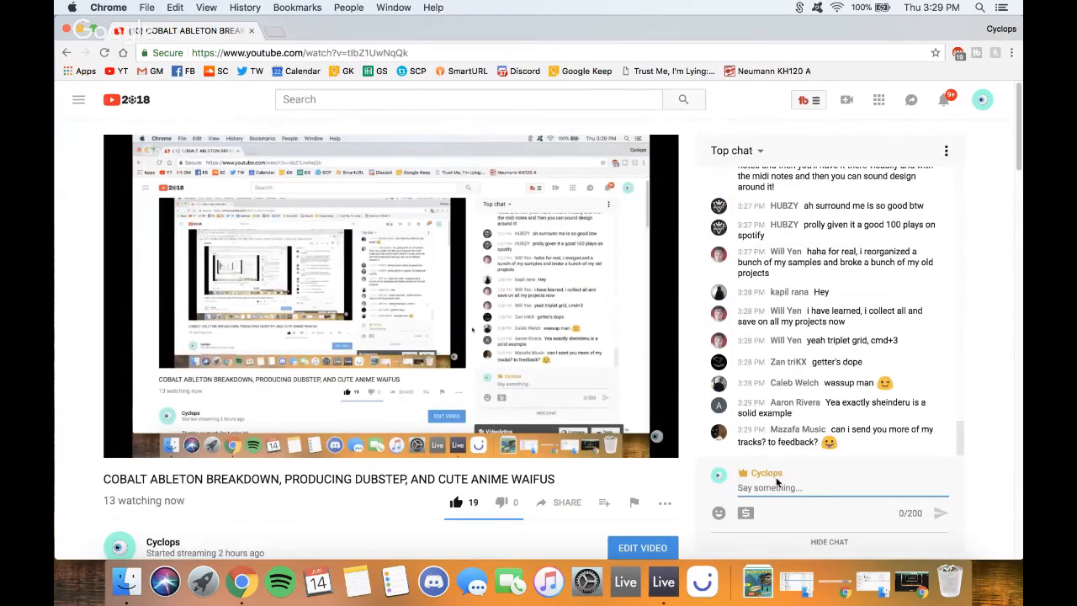
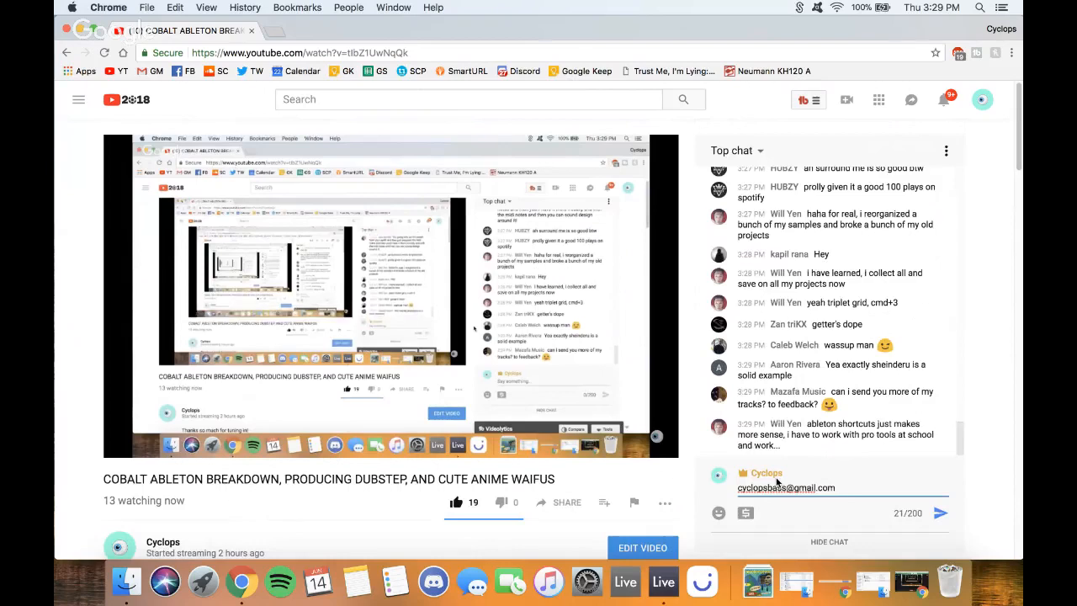
{"action": "type", "text": " - send tracks"}
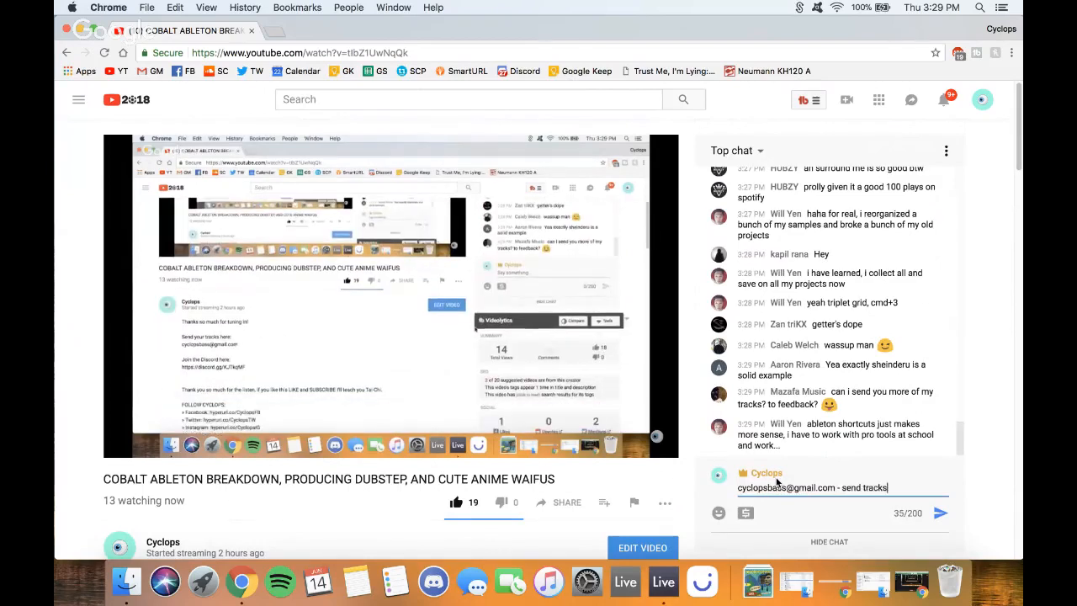
{"action": "key", "text": "Return"}
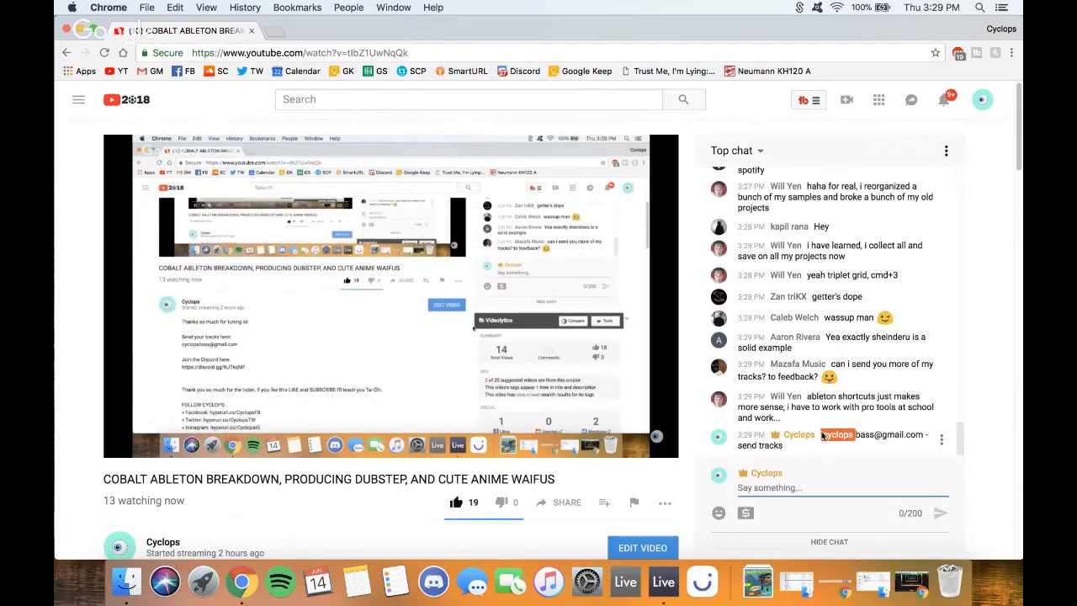
{"action": "left_click_drag", "start_coordinate": [821, 435], "coordinate": [924, 435]}
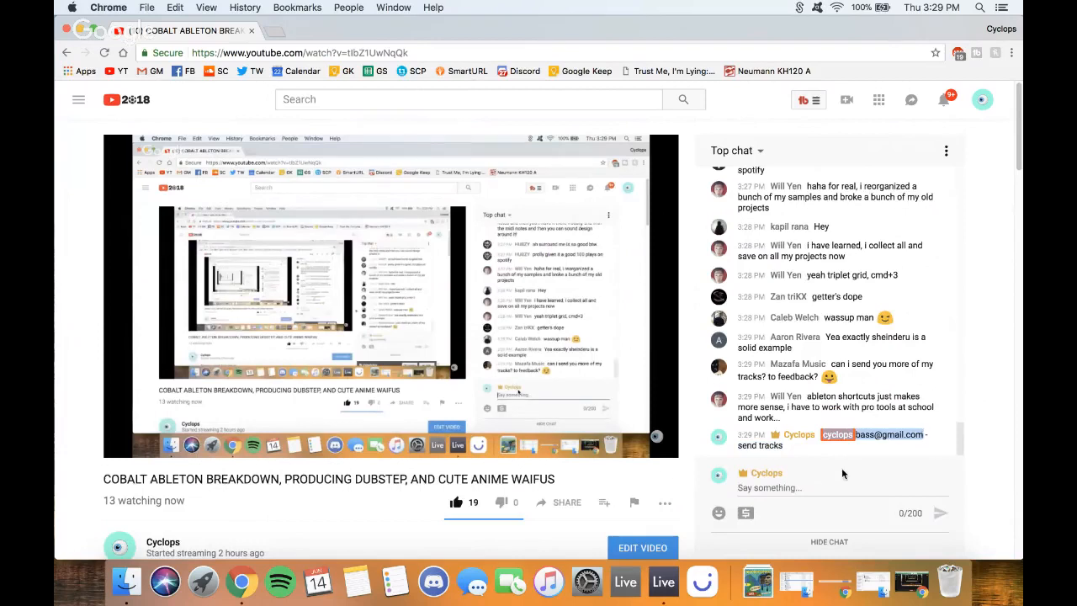
{"action": "left_click", "coordinate": [844, 484]}
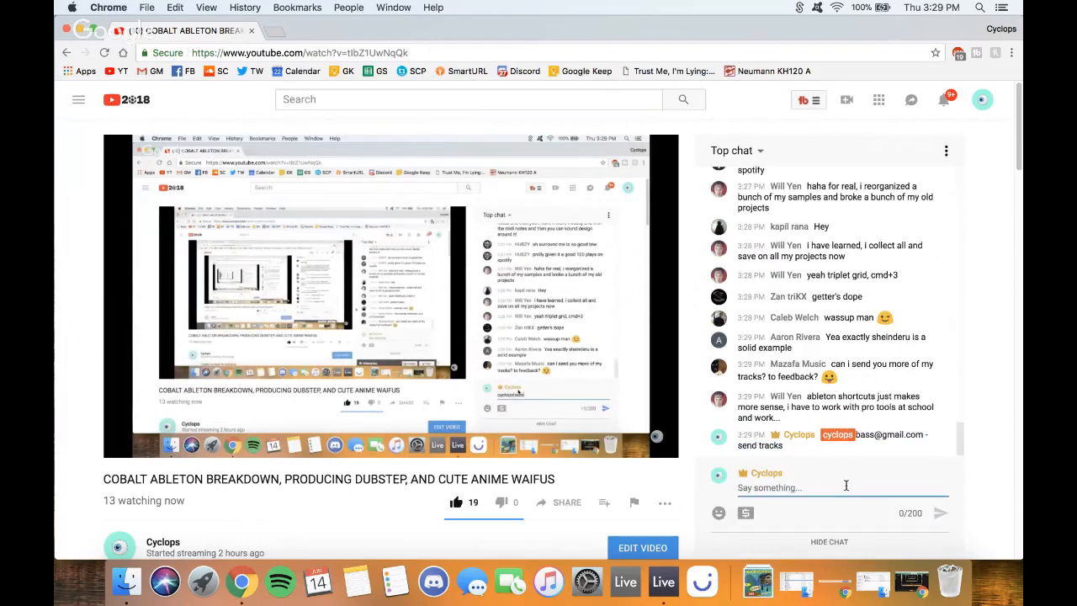
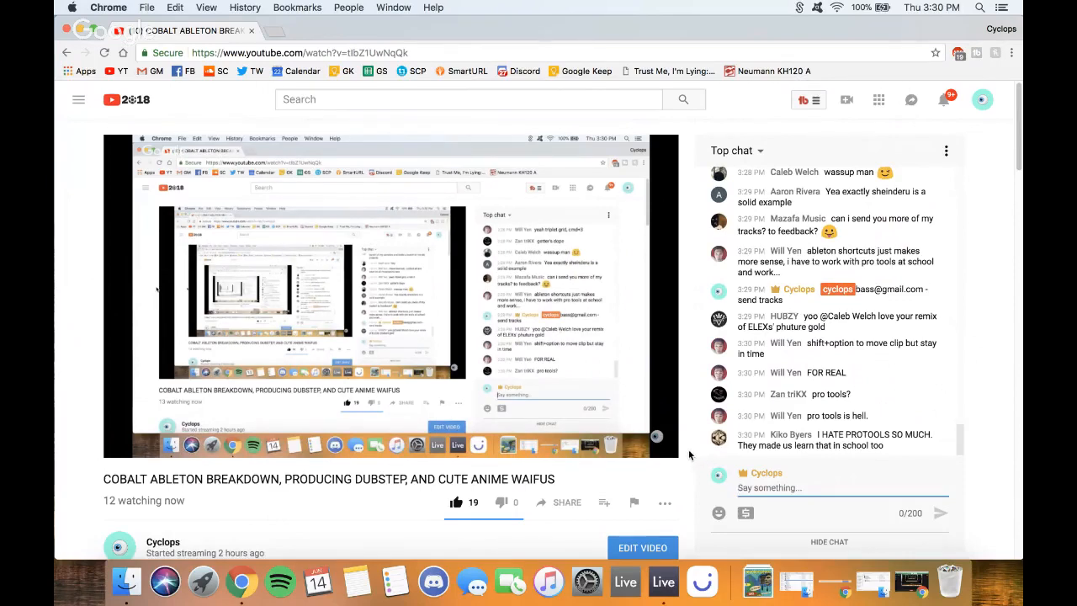
- Scroll through the YouTube livestream page, then minimize Chrome to reveal the desktop
{"action": "scroll", "coordinate": [687, 454], "scroll_direction": "down", "scroll_amount": 2}
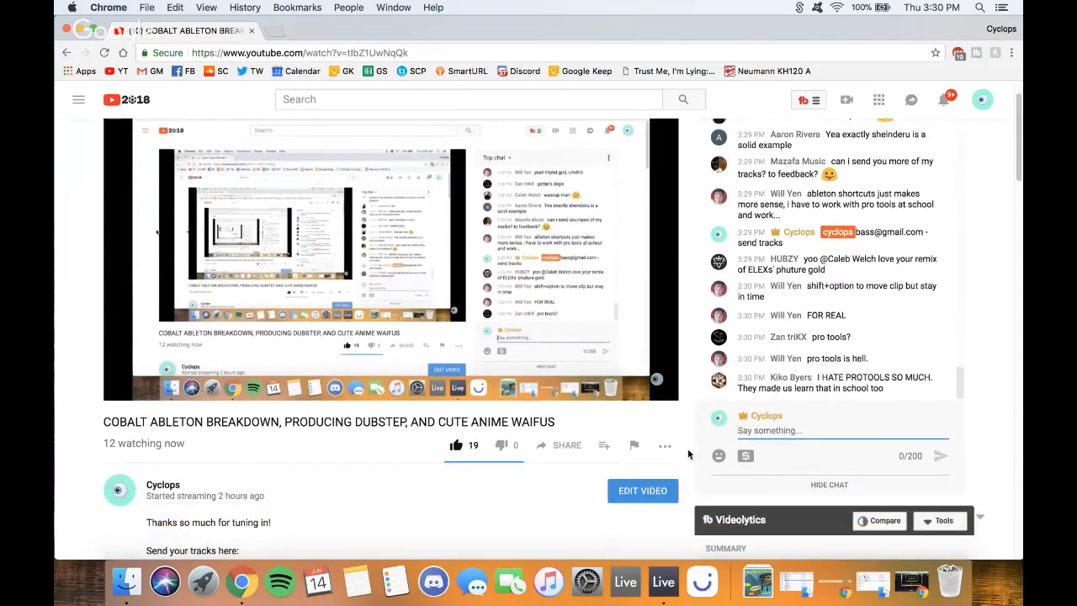
{"action": "scroll", "coordinate": [687, 454], "scroll_direction": "up", "scroll_amount": 2}
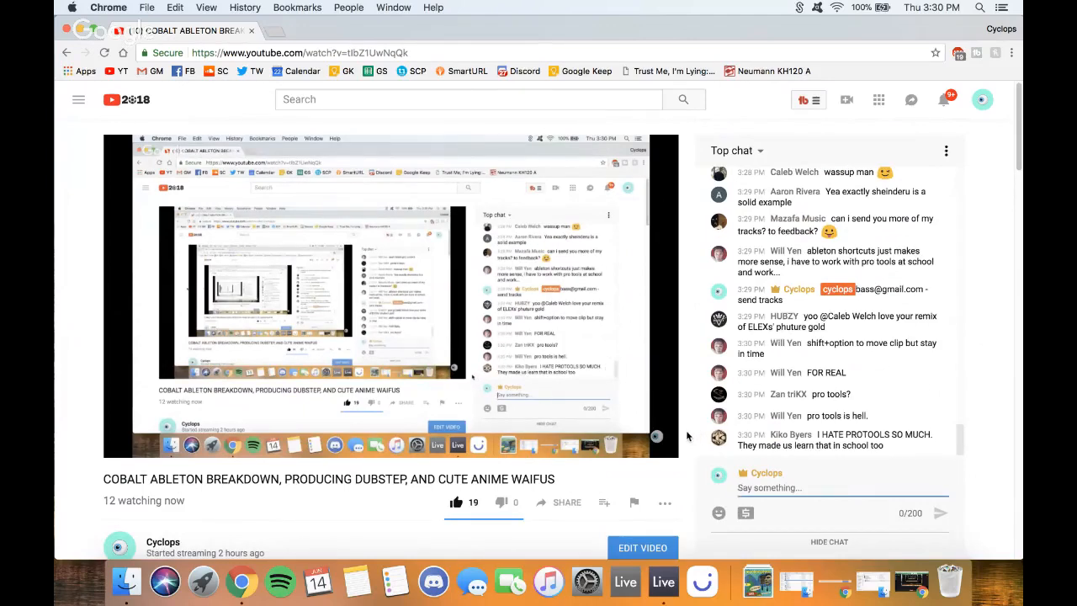
{"action": "scroll", "coordinate": [691, 433], "scroll_direction": "down", "scroll_amount": 3}
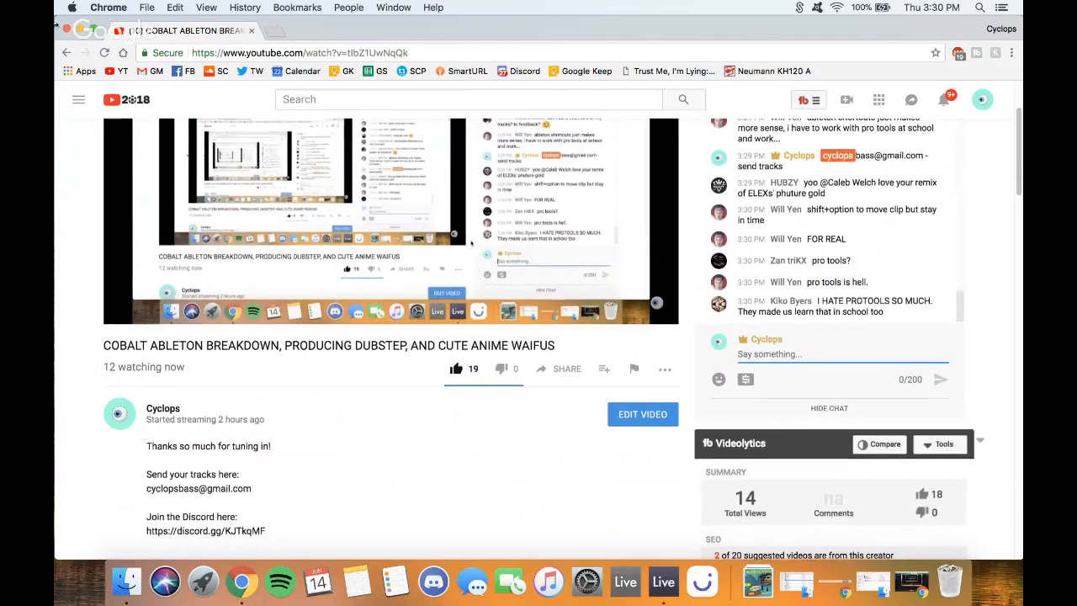
{"action": "key", "text": "super+m"}
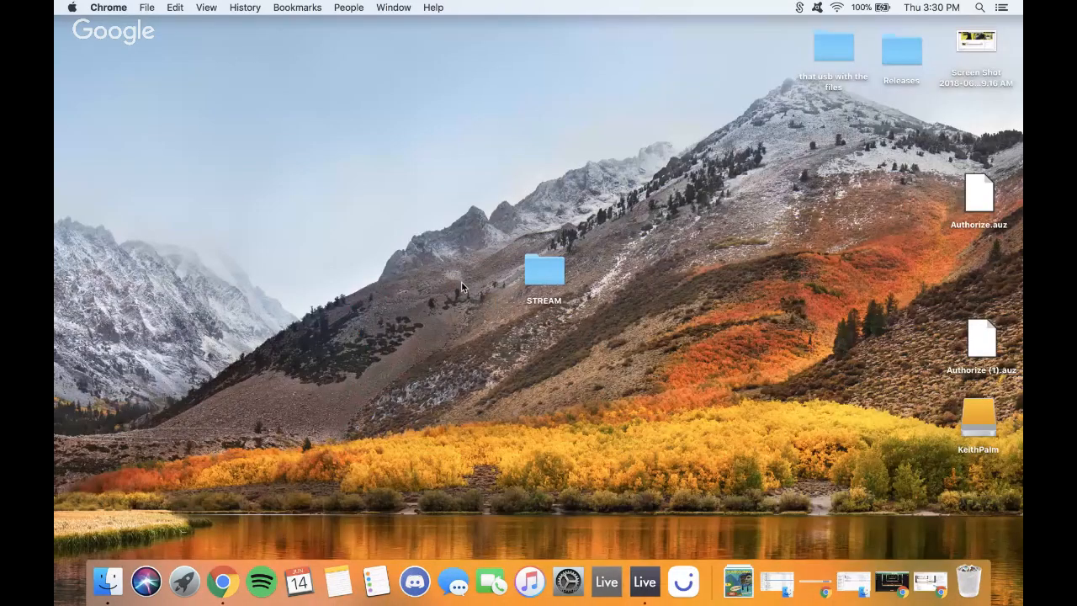
- Return to the Ableton Live arrangement and set the insert point around bar 6 in MIDS
{"action": "left_click", "coordinate": [461, 281]}
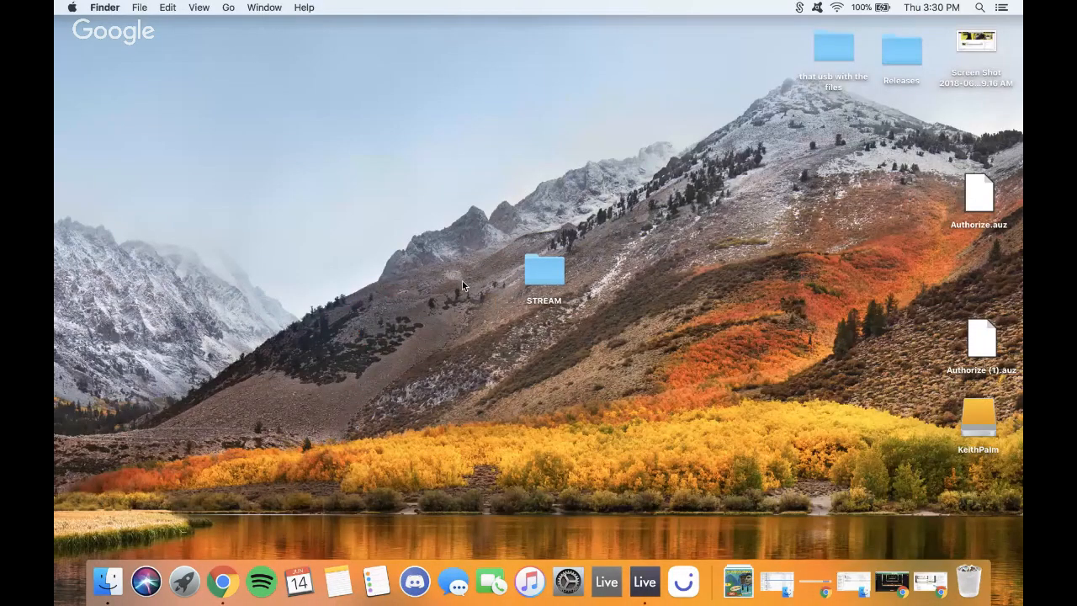
{"action": "key", "text": "ctrl+Right"}
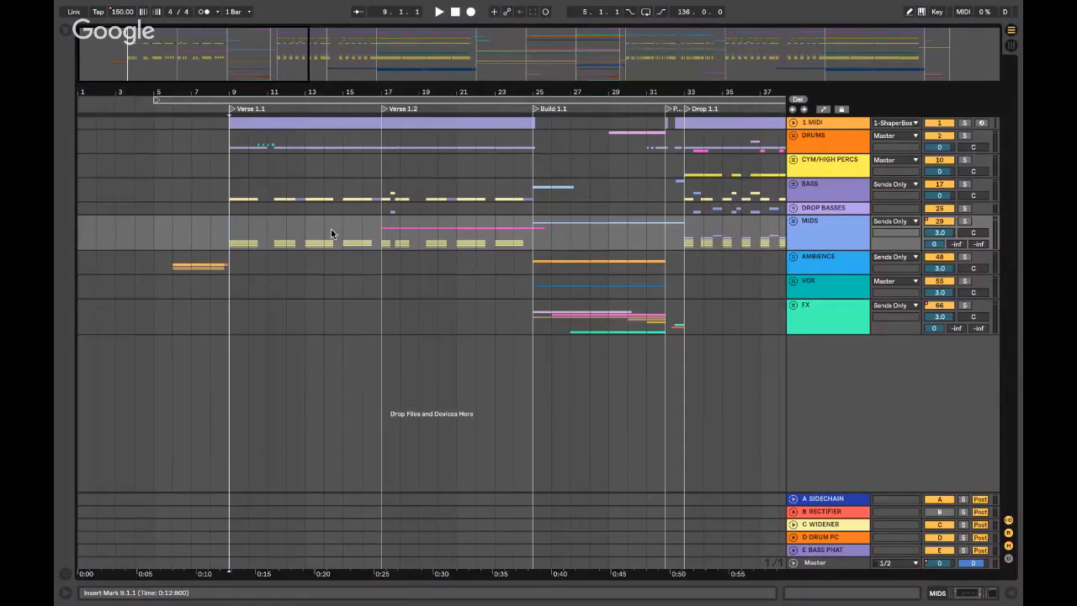
{"action": "key", "text": "plus"}
{"action": "key", "text": "plus"}
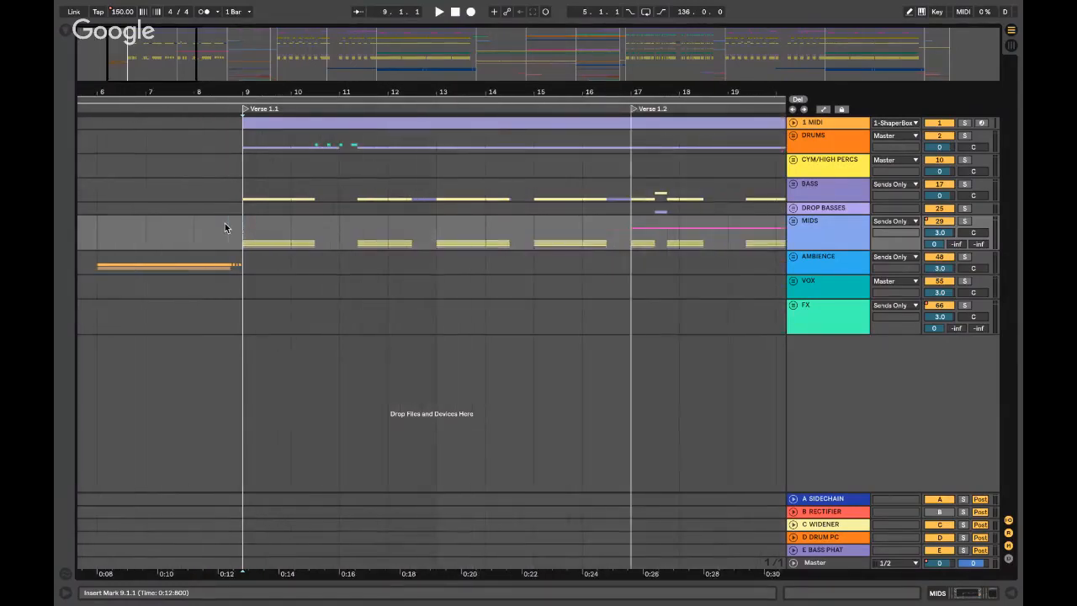
{"action": "left_click", "coordinate": [316, 231]}
{"action": "scroll", "coordinate": [316, 231], "scroll_direction": "right", "scroll_amount": 1}
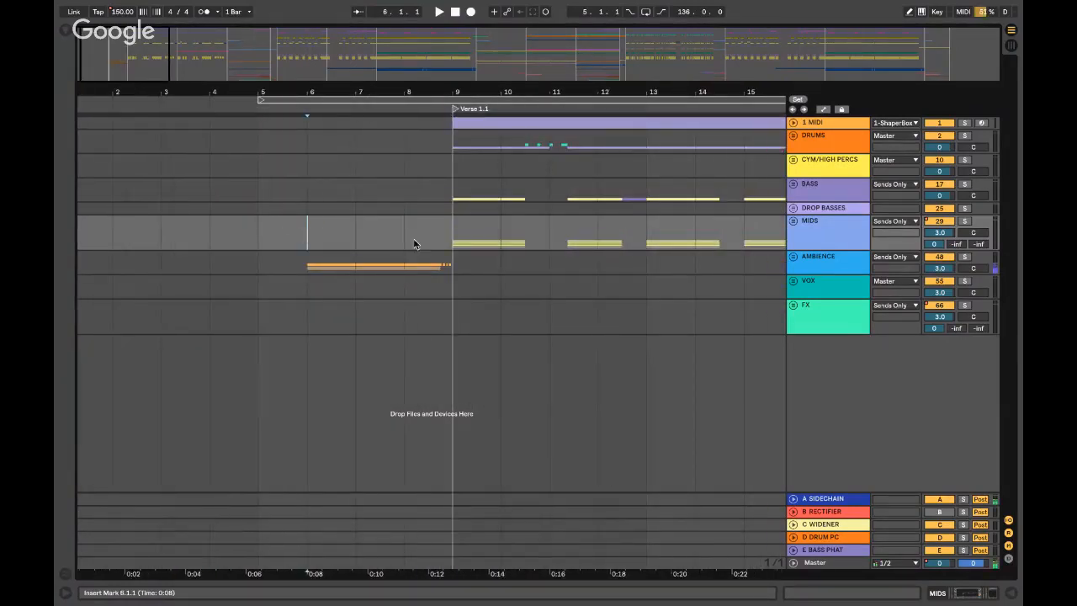
{"action": "left_click", "coordinate": [464, 234]}
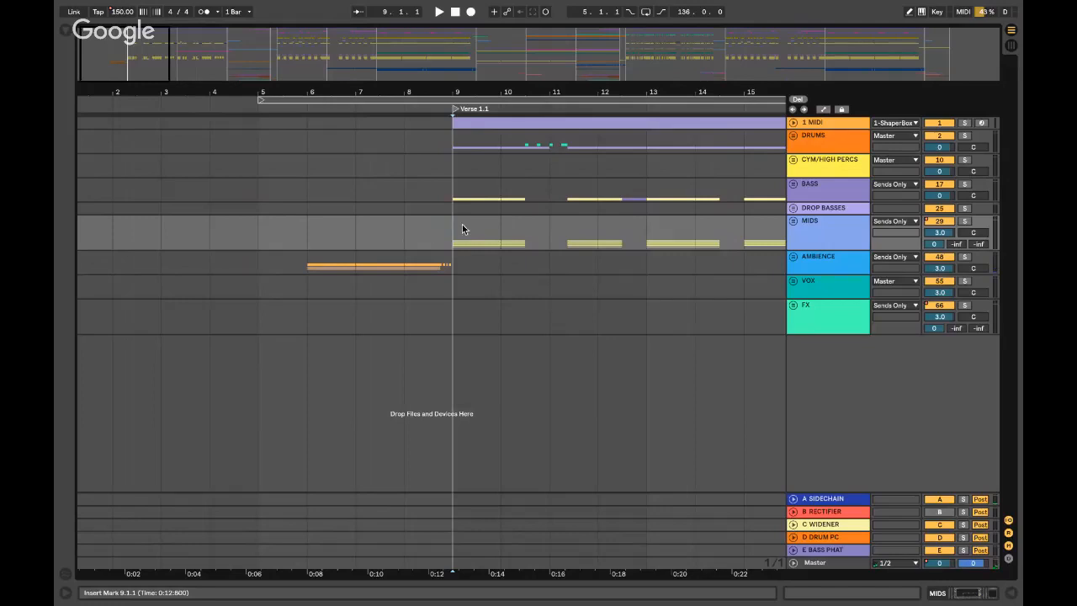
{"action": "left_click", "coordinate": [463, 227]}
{"action": "key", "text": "minus"}
{"action": "left_click", "coordinate": [328, 236]}
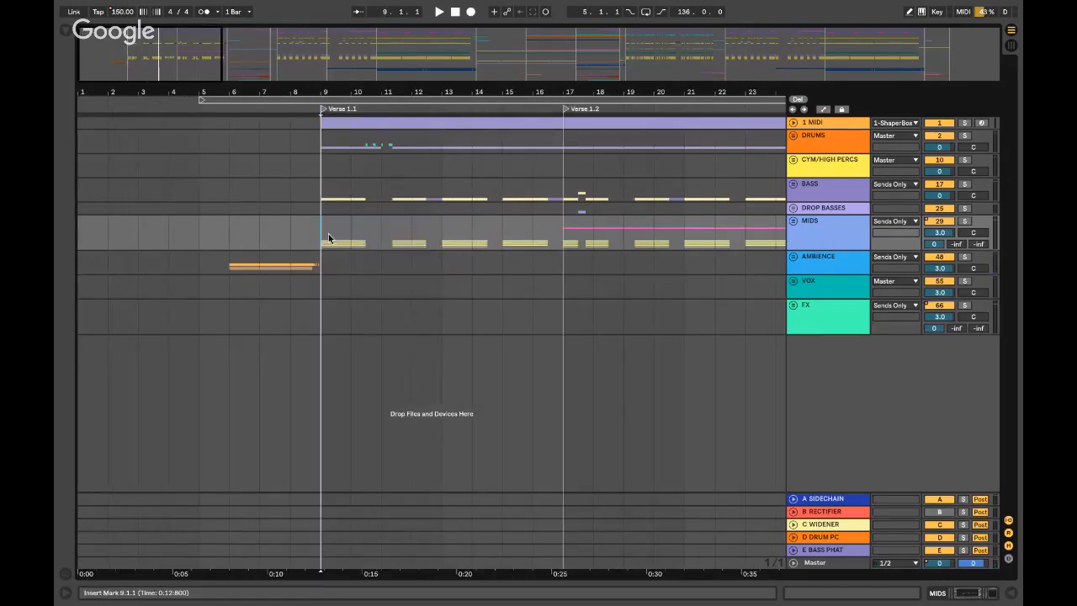
- Unfold the MIDS group, then briefly unfold and refold the SUPER SAW group
{"action": "left_click", "coordinate": [793, 221]}
{"action": "scroll", "coordinate": [813, 246], "scroll_direction": "down", "scroll_amount": 2}
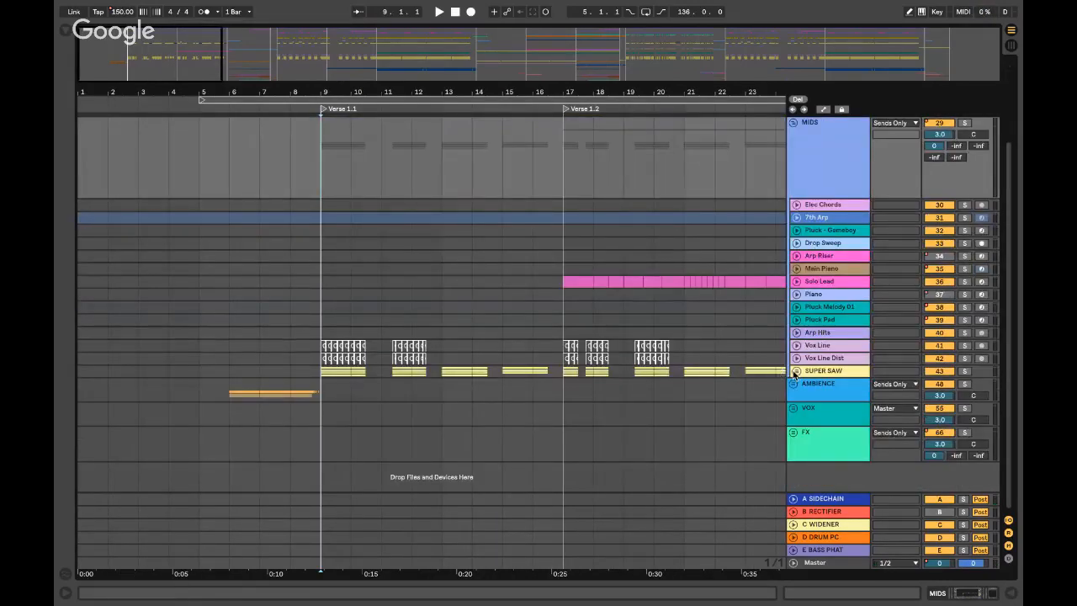
{"action": "left_click", "coordinate": [796, 371]}
{"action": "scroll", "coordinate": [809, 371], "scroll_direction": "down", "scroll_amount": 2}
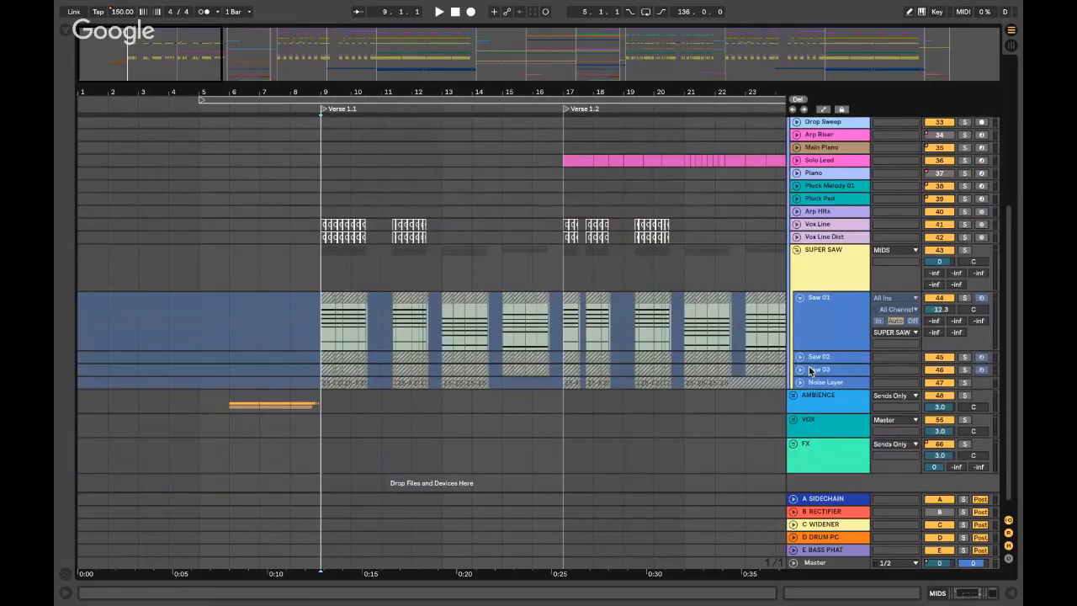
{"action": "left_click", "coordinate": [795, 251]}
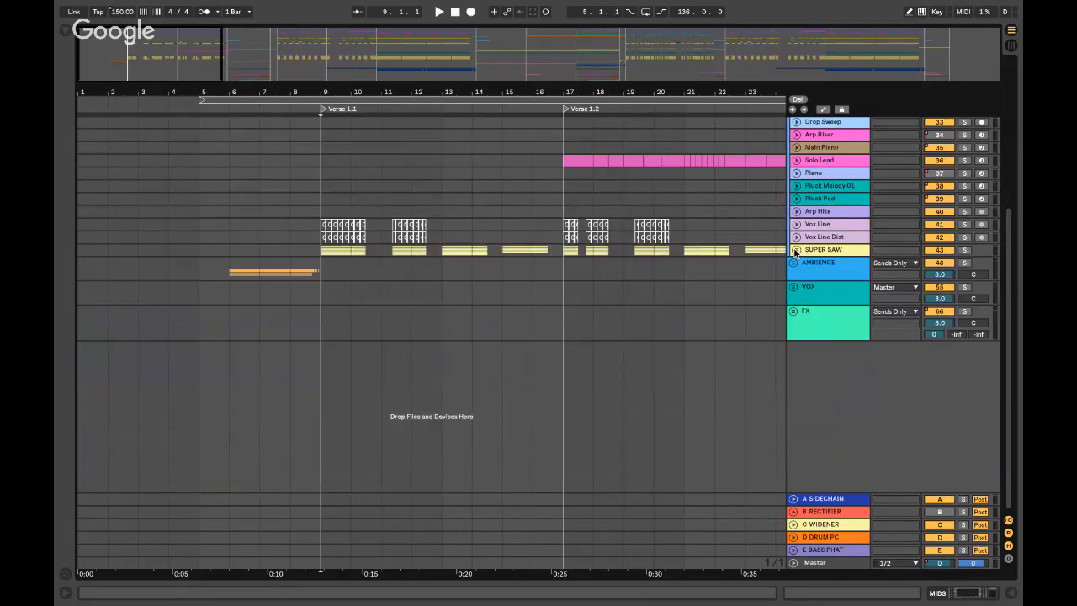
- Mark bar 6 in the SUPER SAW lane and unfold the AMBIENCE group
{"action": "left_click", "coordinate": [319, 251]}
{"action": "key", "text": "plus"}
{"action": "key", "text": "plus"}
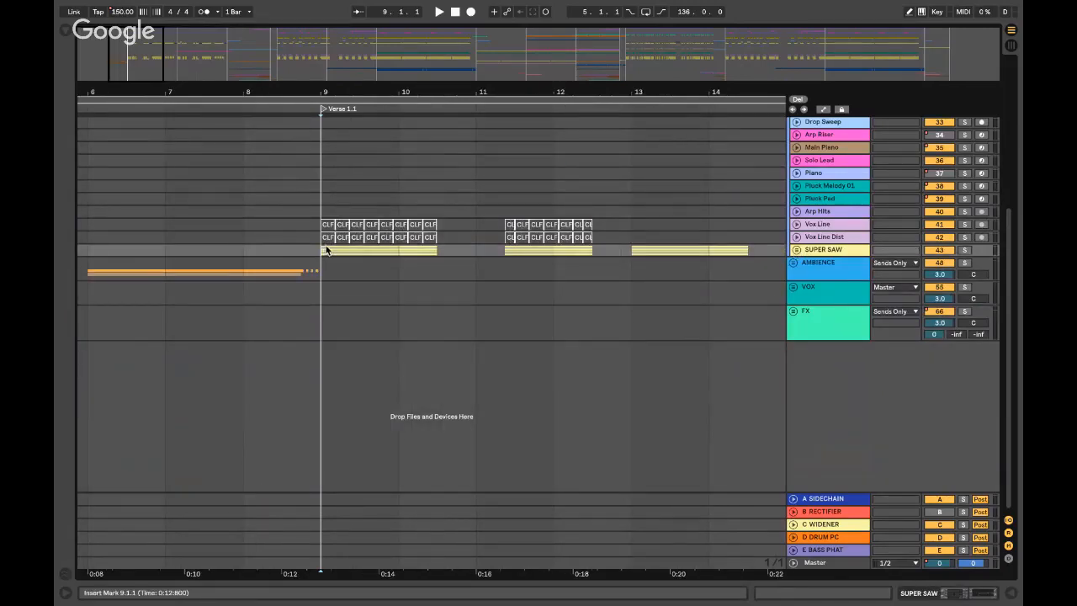
{"action": "scroll", "coordinate": [330, 250], "scroll_direction": "left", "scroll_amount": 5}
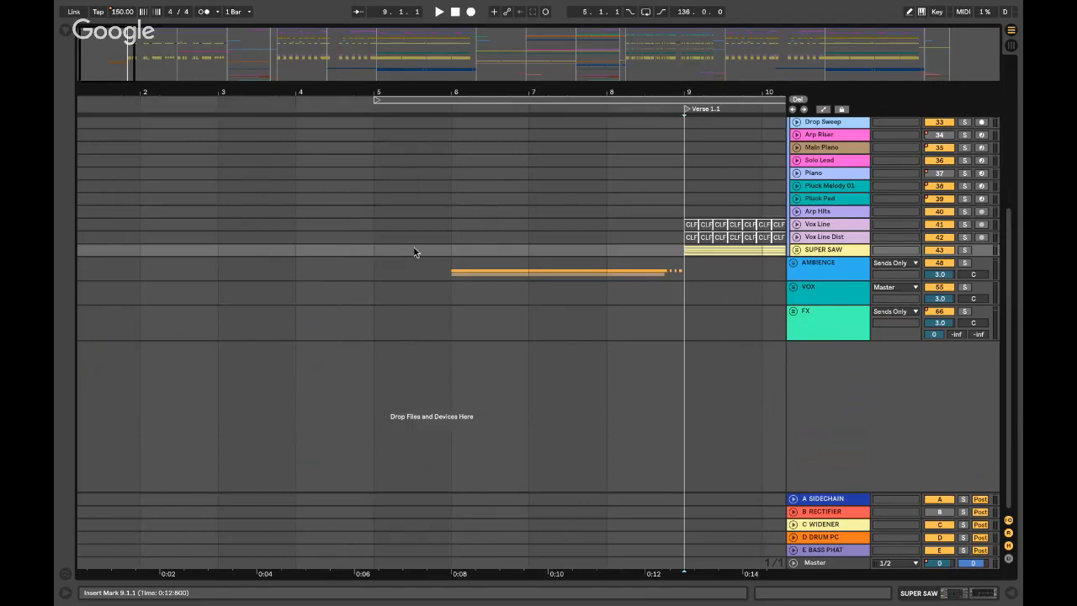
{"action": "scroll", "coordinate": [413, 247], "scroll_direction": "right", "scroll_amount": 1}
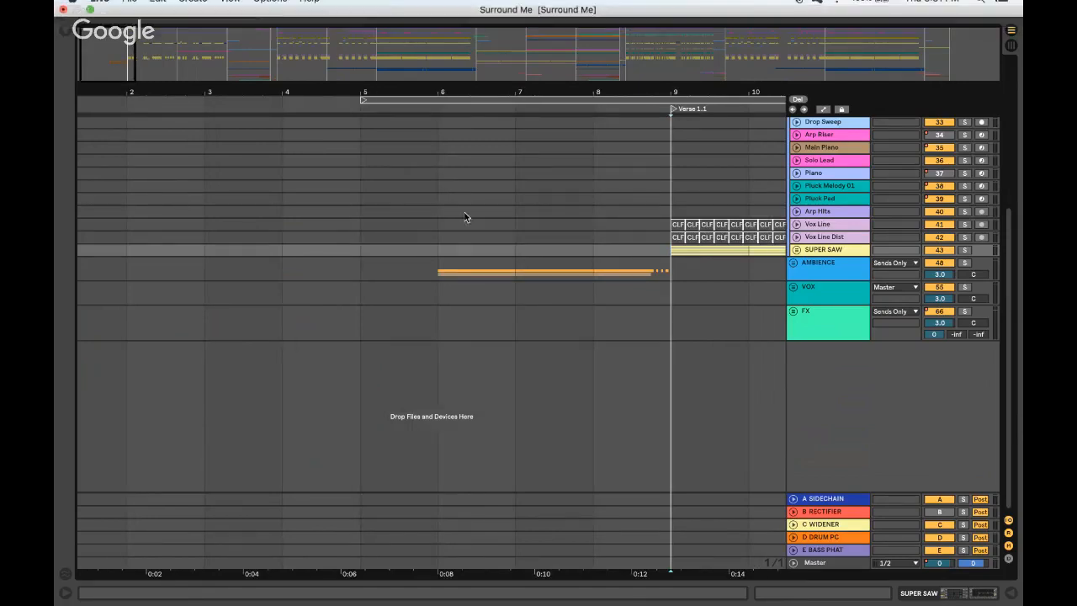
{"action": "left_click", "coordinate": [438, 250]}
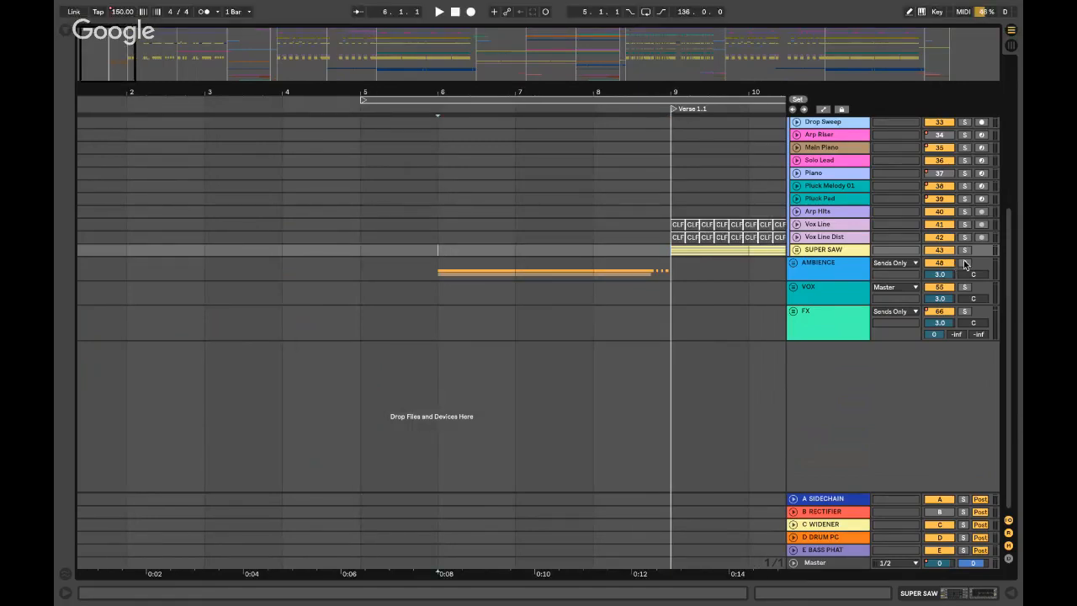
{"action": "left_click", "coordinate": [793, 263]}
{"action": "scroll", "coordinate": [827, 302], "scroll_direction": "down", "scroll_amount": 2}
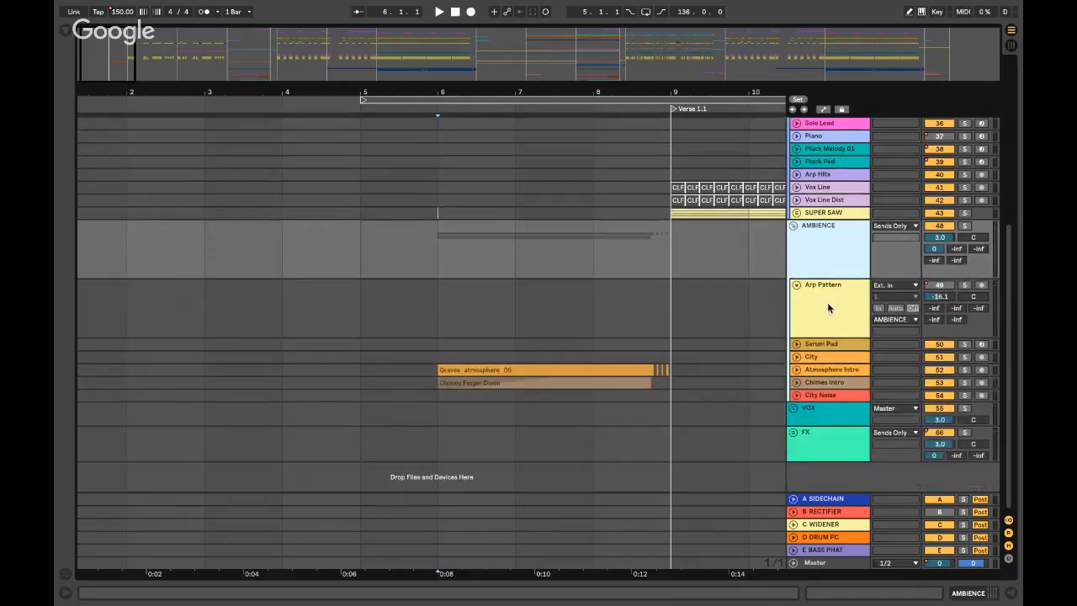
- Solo and expand the Atmosphere Intro track, and play it from bar 7
{"action": "left_click", "coordinate": [830, 370]}
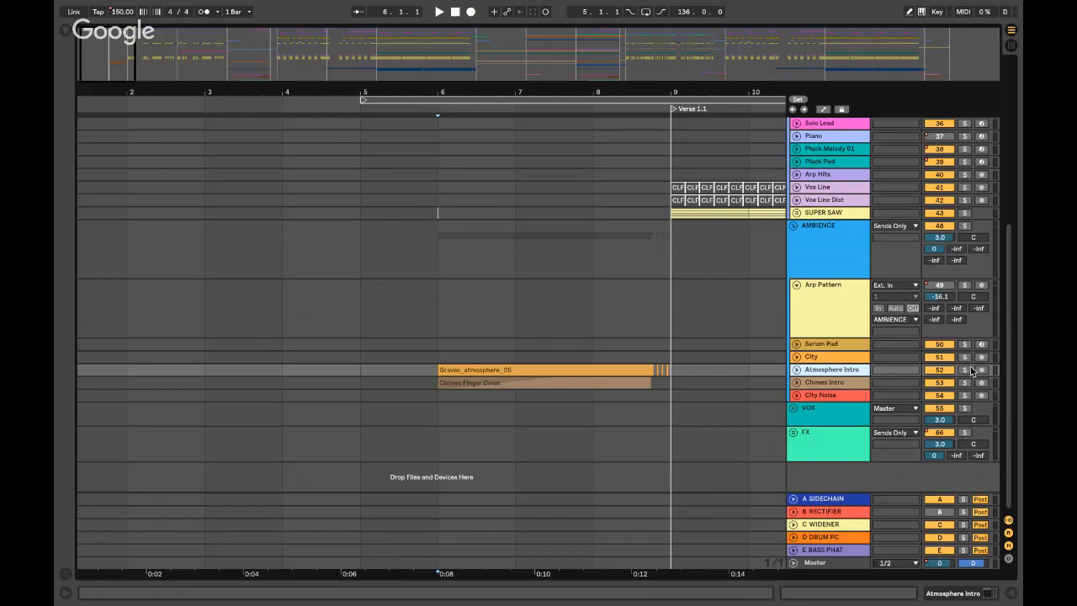
{"action": "left_click", "coordinate": [967, 370]}
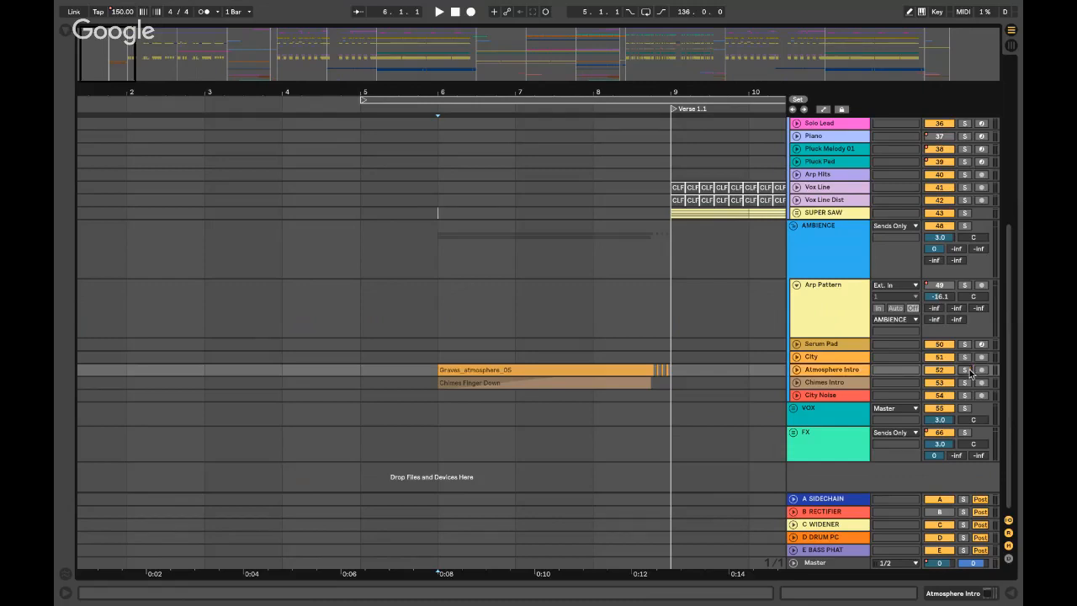
{"action": "left_click", "coordinate": [796, 369]}
{"action": "left_click", "coordinate": [520, 402]}
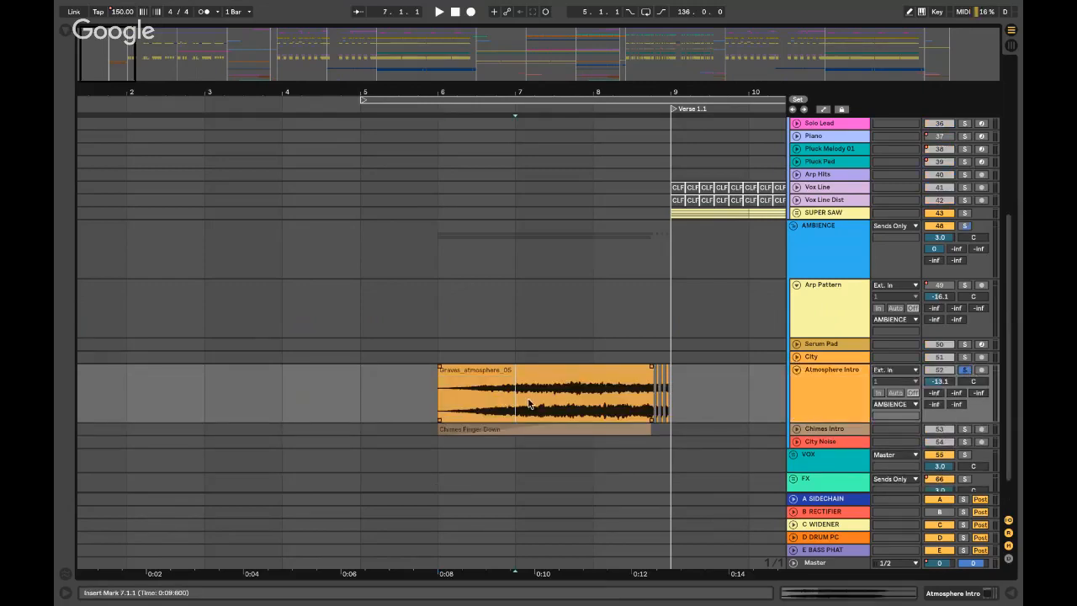
{"action": "left_click", "coordinate": [838, 390]}
{"action": "key", "text": "space"}
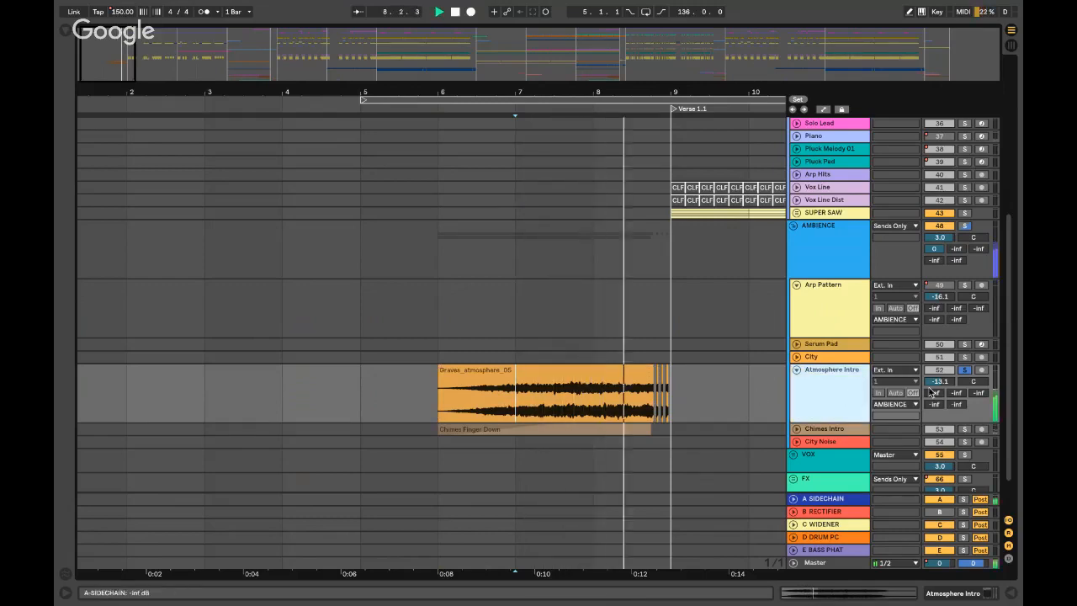
{"action": "key", "text": "space"}
- Zoom in near bar 9 and play the Atmosphere Intro tail from 8.4.1
{"action": "left_click", "coordinate": [966, 370]}
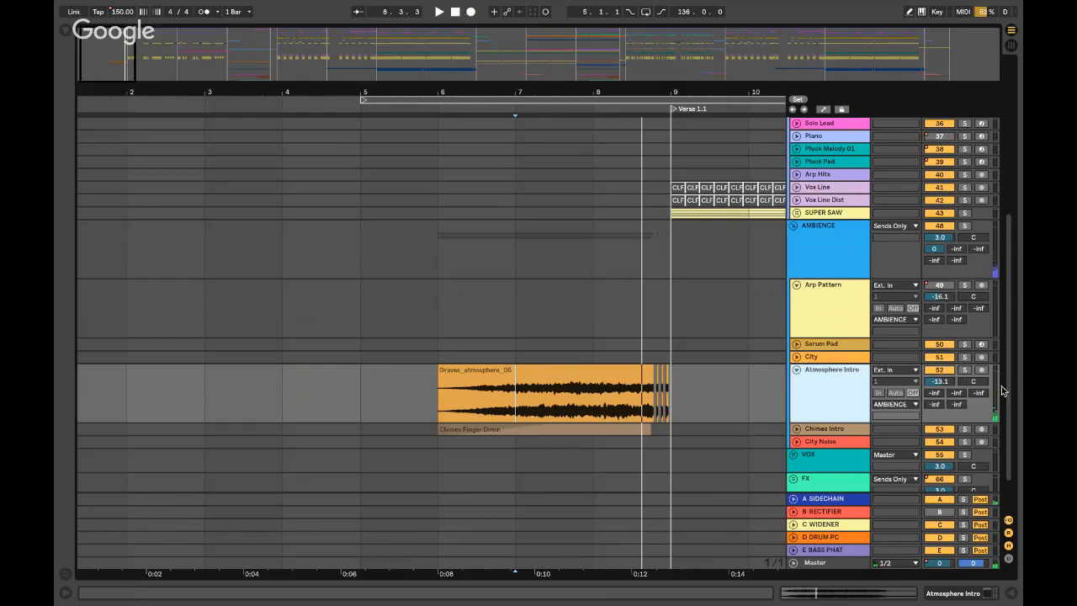
{"action": "left_click", "coordinate": [972, 373]}
{"action": "left_click", "coordinate": [653, 342]}
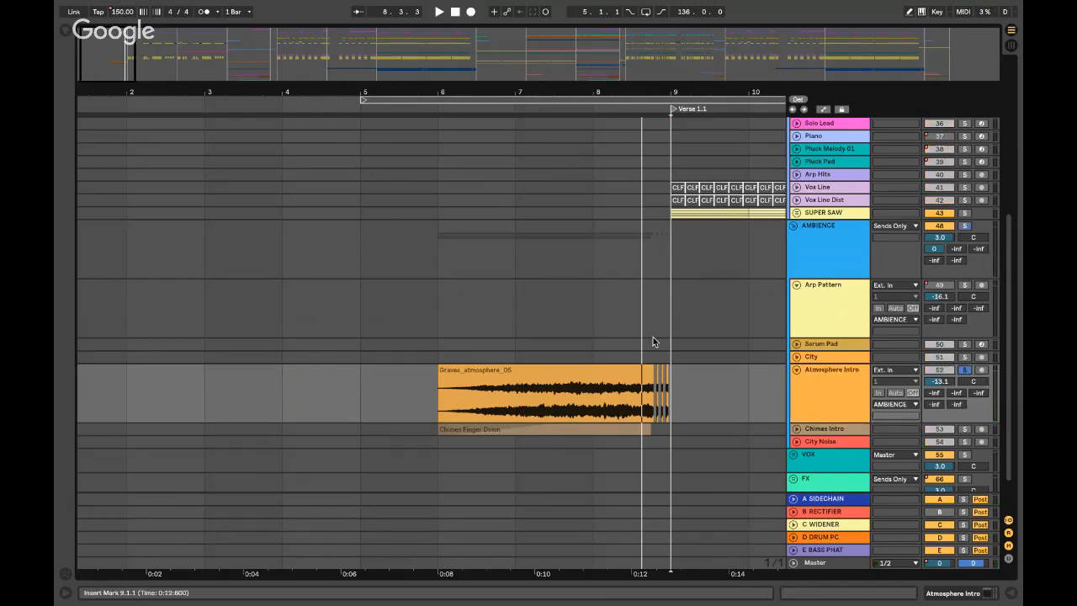
{"action": "key", "text": "plus"}
{"action": "left_click", "coordinate": [653, 334]}
{"action": "key", "text": "plus"}
{"action": "left_click", "coordinate": [548, 357]}
{"action": "left_click", "coordinate": [545, 404]}
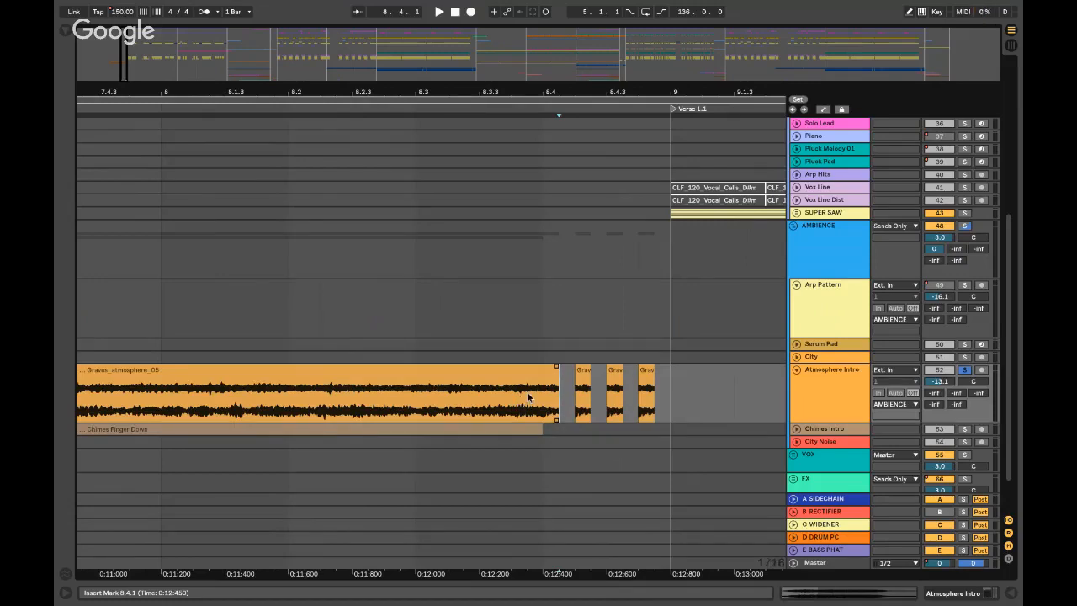
{"action": "key", "text": "space"}
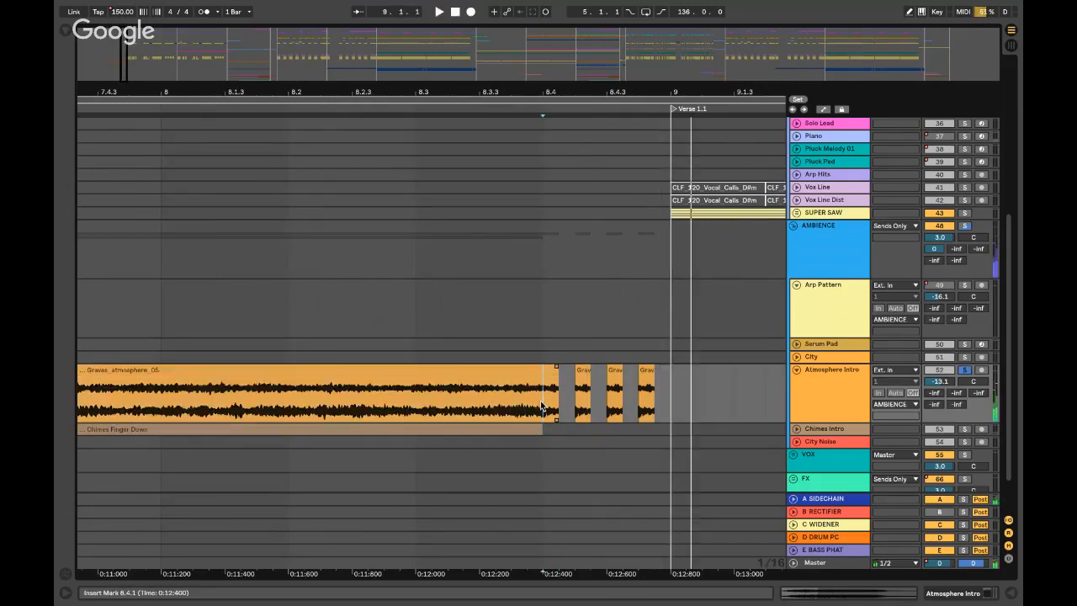
{"action": "key", "text": "space"}
- Solo and expand Chimes Intro, play its Chimes Finger Down clip, and reframe around bar 8
{"action": "key", "text": "minus"}
{"action": "key", "text": "minus"}
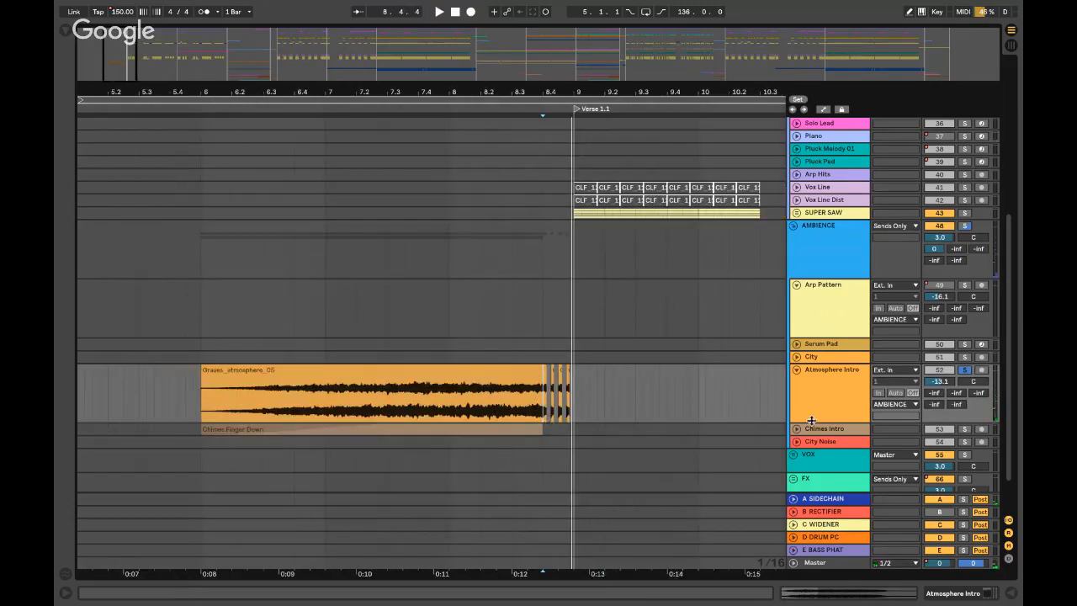
{"action": "left_click", "coordinate": [965, 430]}
{"action": "left_click", "coordinate": [796, 429]}
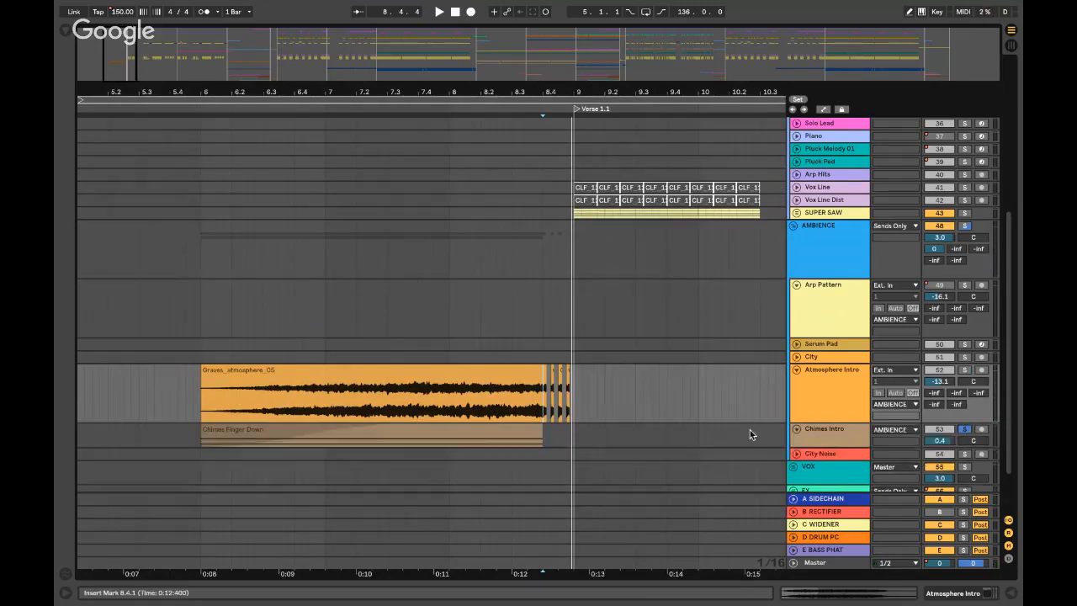
{"action": "left_click", "coordinate": [437, 438]}
{"action": "key", "text": "space"}
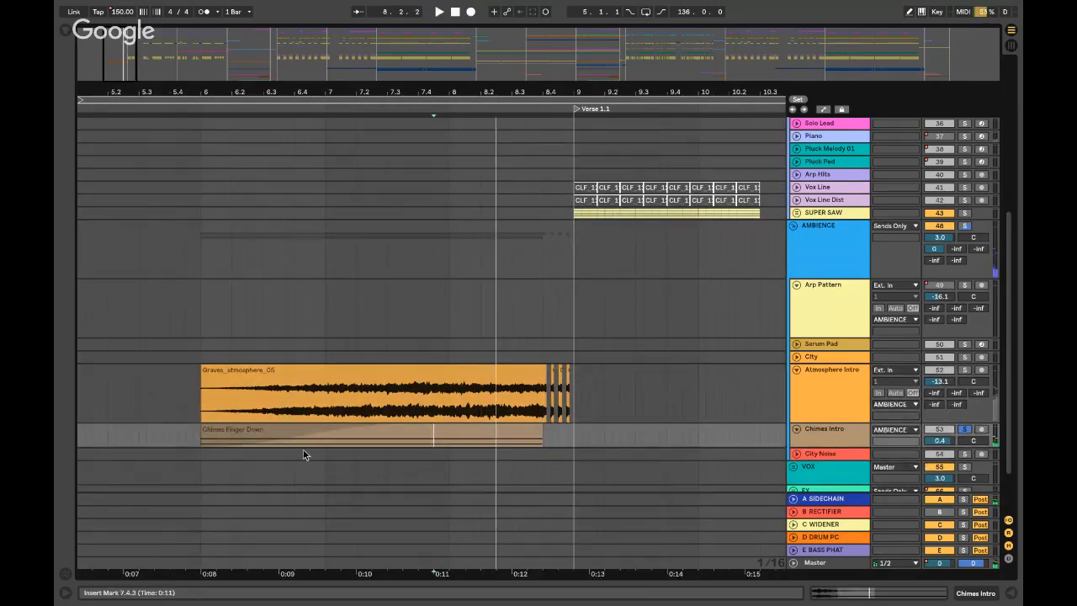
{"action": "left_click", "coordinate": [272, 435]}
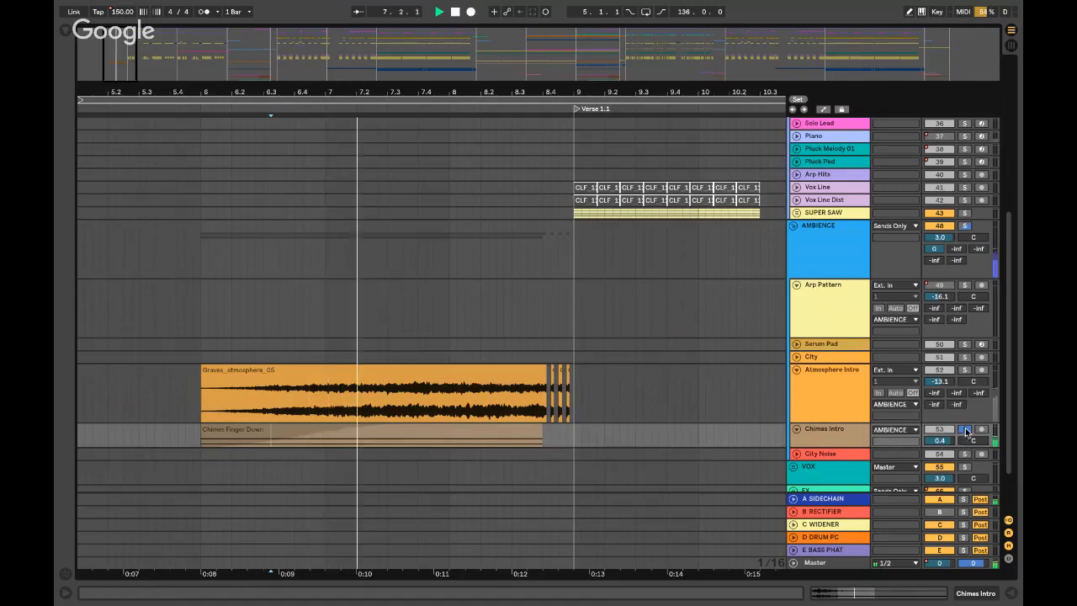
{"action": "key", "text": "space"}
{"action": "left_click", "coordinate": [458, 315]}
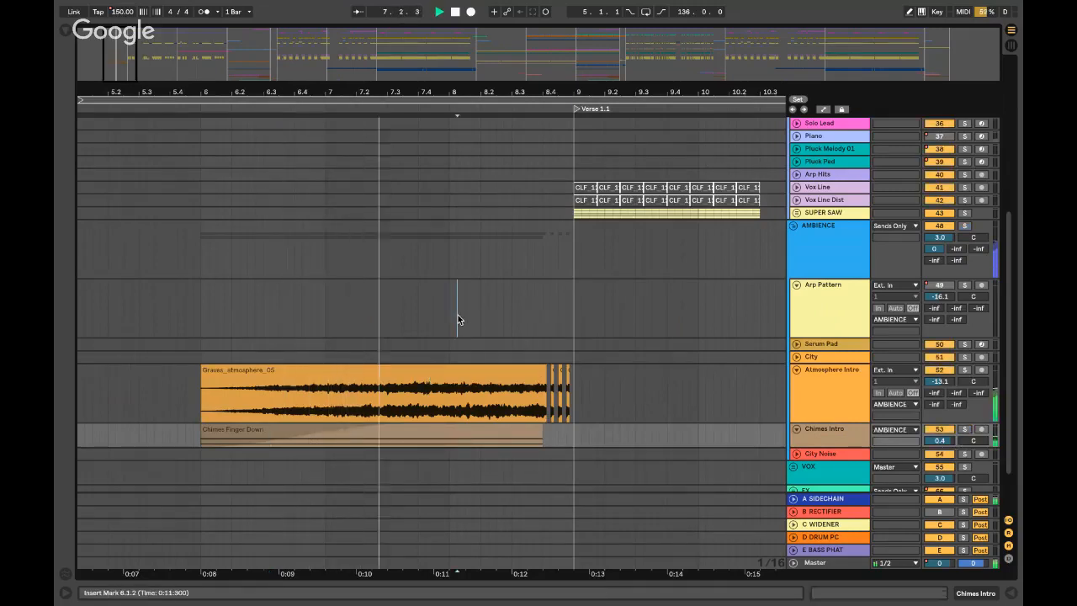
{"action": "key", "text": "minus"}
{"action": "key", "text": "minus"}
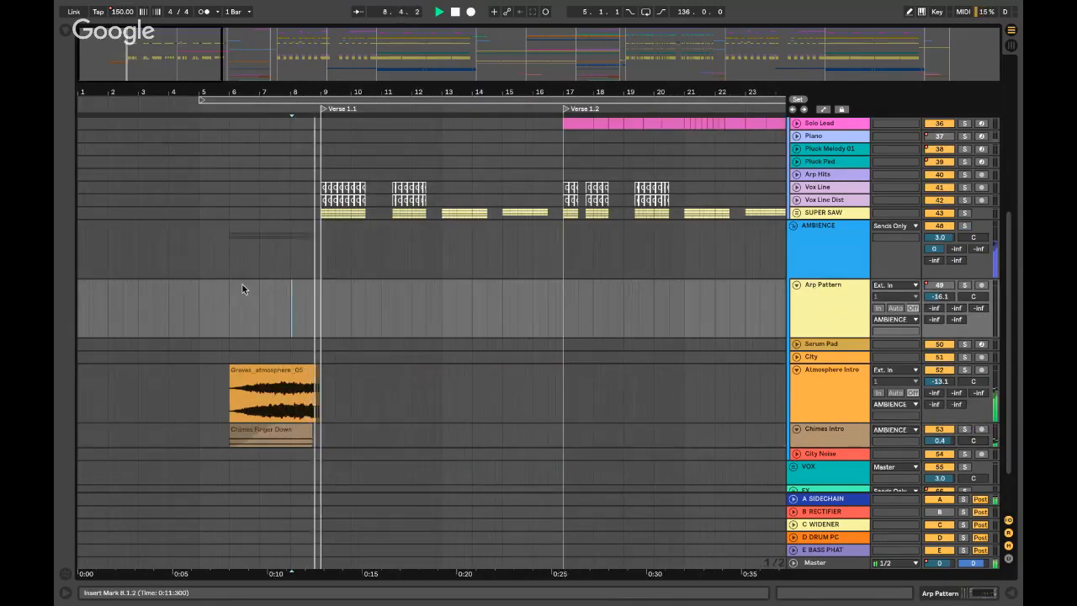
{"action": "key", "text": "plus"}
{"action": "key", "text": "plus"}
{"action": "key", "text": "plus"}
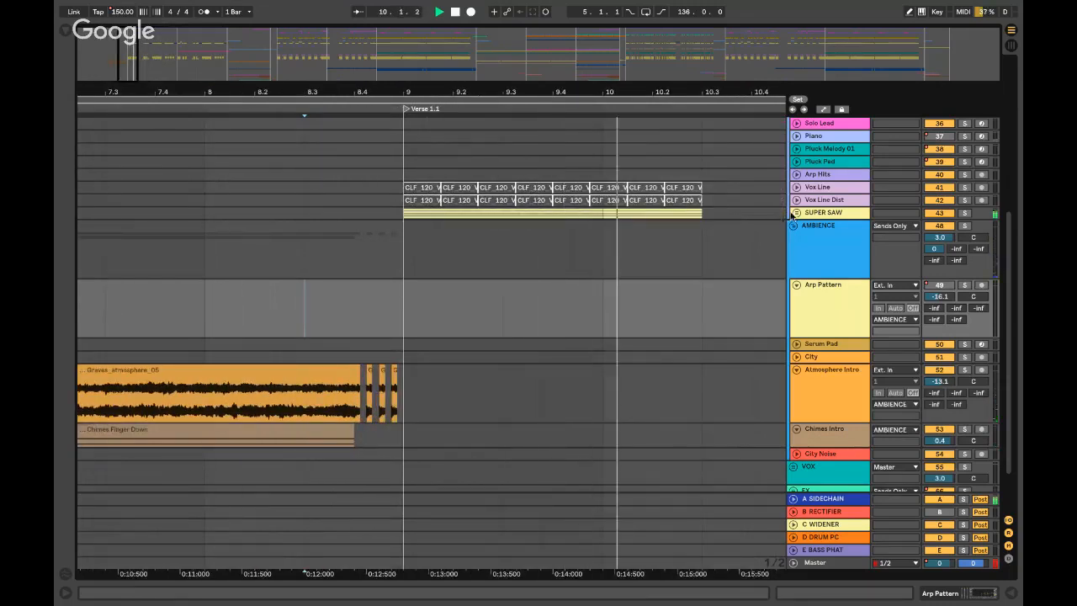
- Unfold the SUPER SAW group and its Saw 02 and Saw 03 layers
{"action": "left_click", "coordinate": [795, 212]}
{"action": "left_click", "coordinate": [394, 288]}
{"action": "key", "text": "space"}
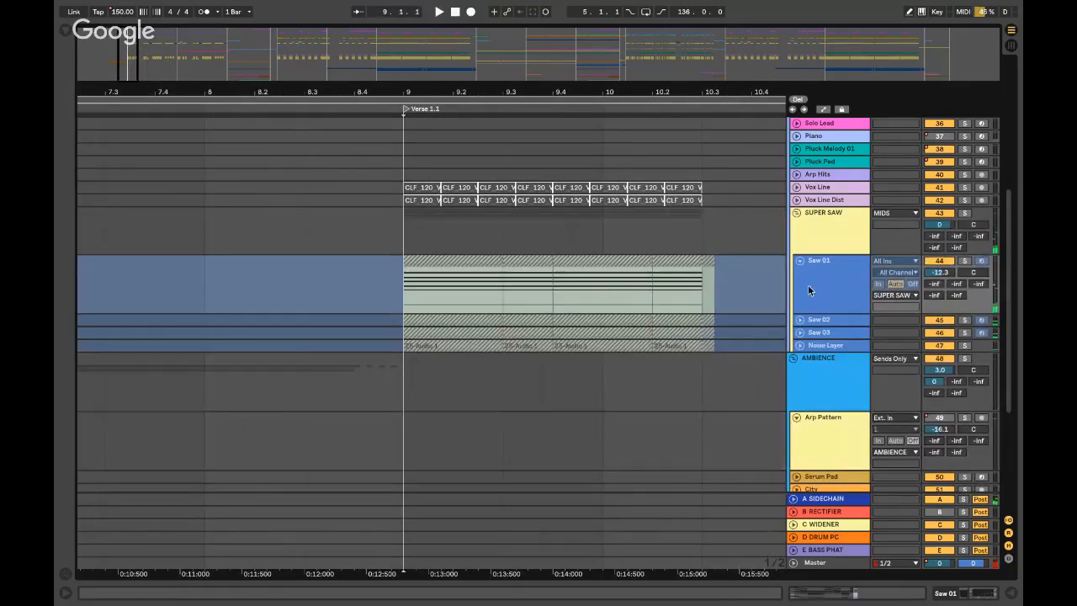
{"action": "left_click", "coordinate": [799, 320]}
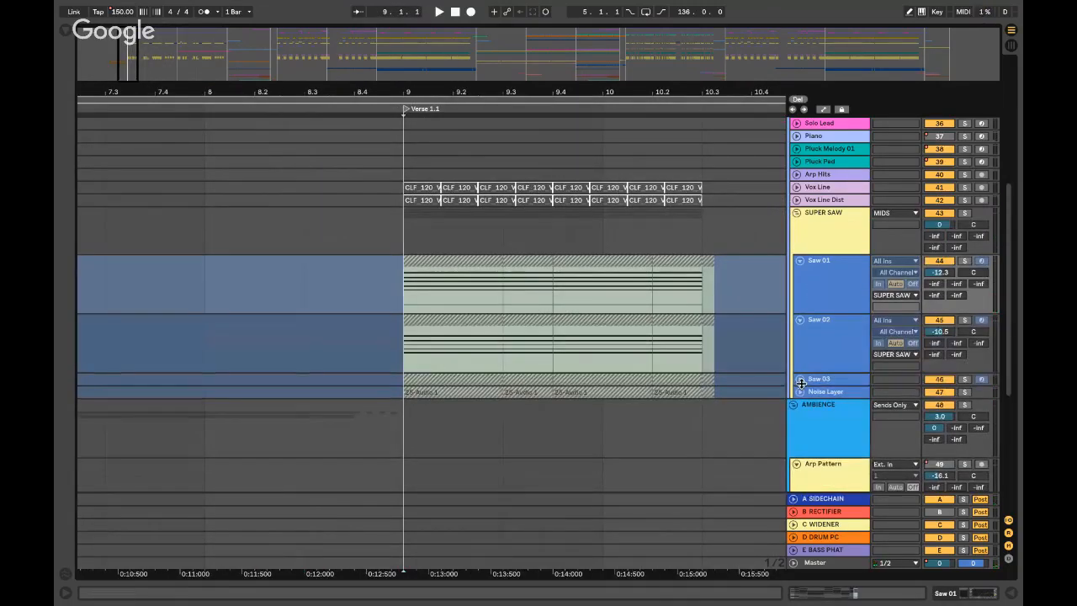
{"action": "left_click", "coordinate": [799, 381]}
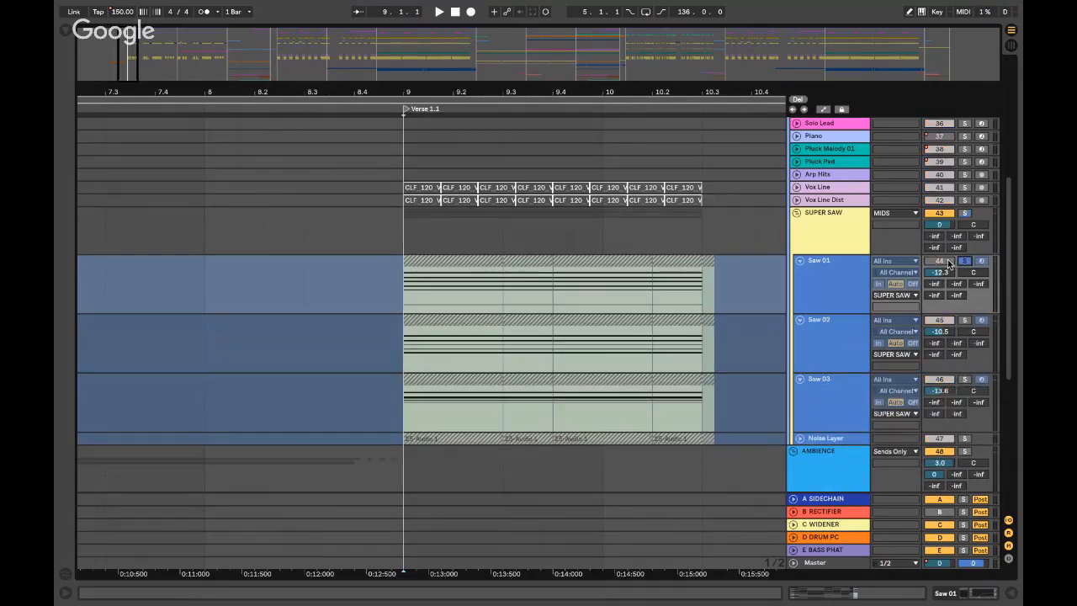
- Play the super saw section while viewing Saw 01's instrument and effects chain
{"action": "left_click", "coordinate": [846, 271]}
{"action": "key", "text": "space"}
{"action": "double_click", "coordinate": [832, 272]}
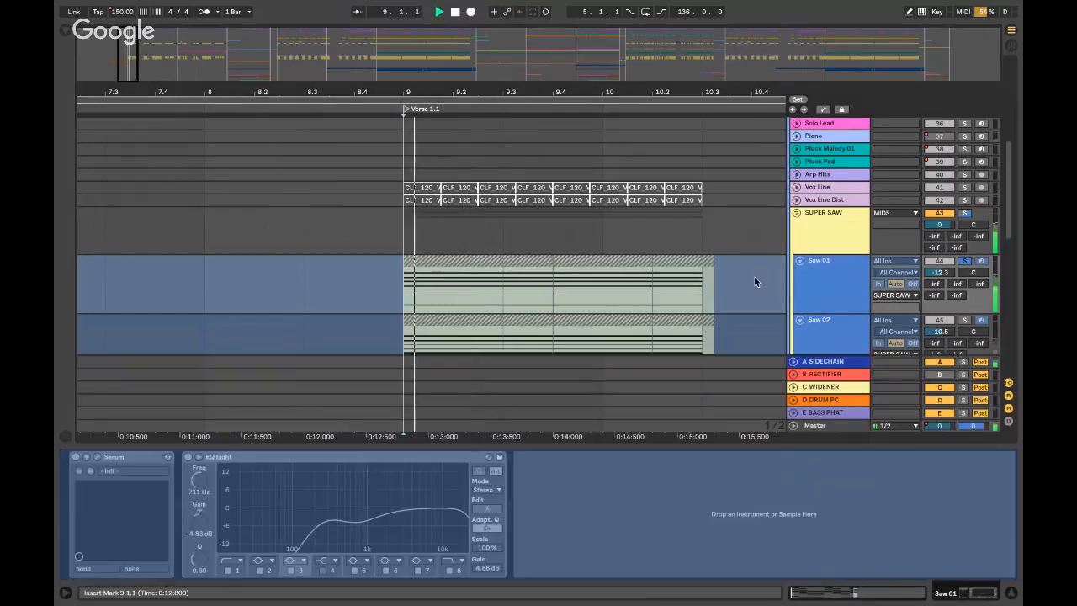
{"action": "key", "text": "space"}
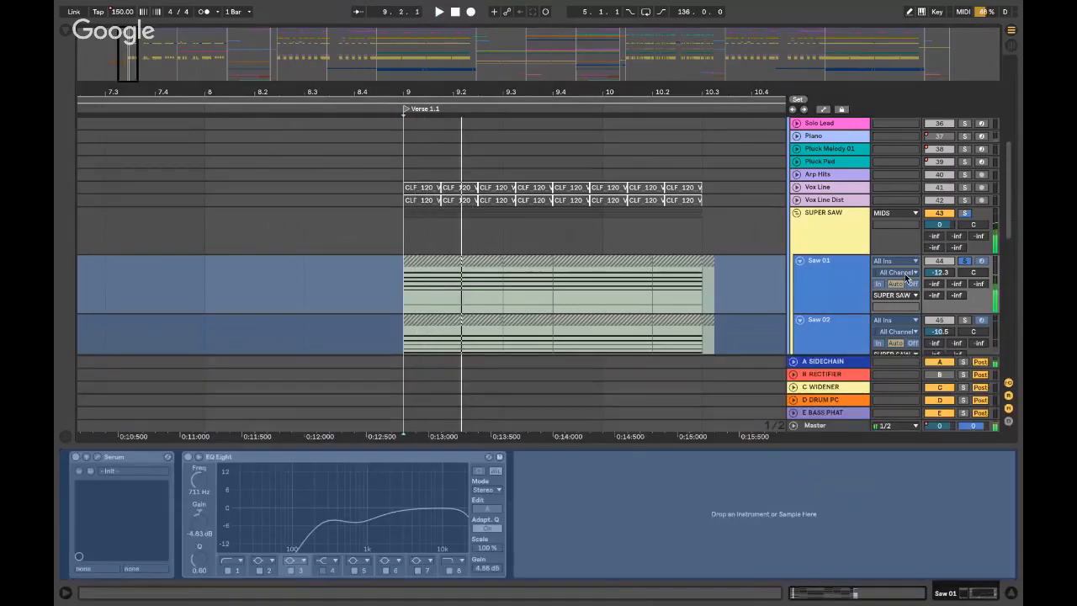
{"action": "left_click", "coordinate": [822, 278]}
{"action": "double_click", "coordinate": [823, 277]}
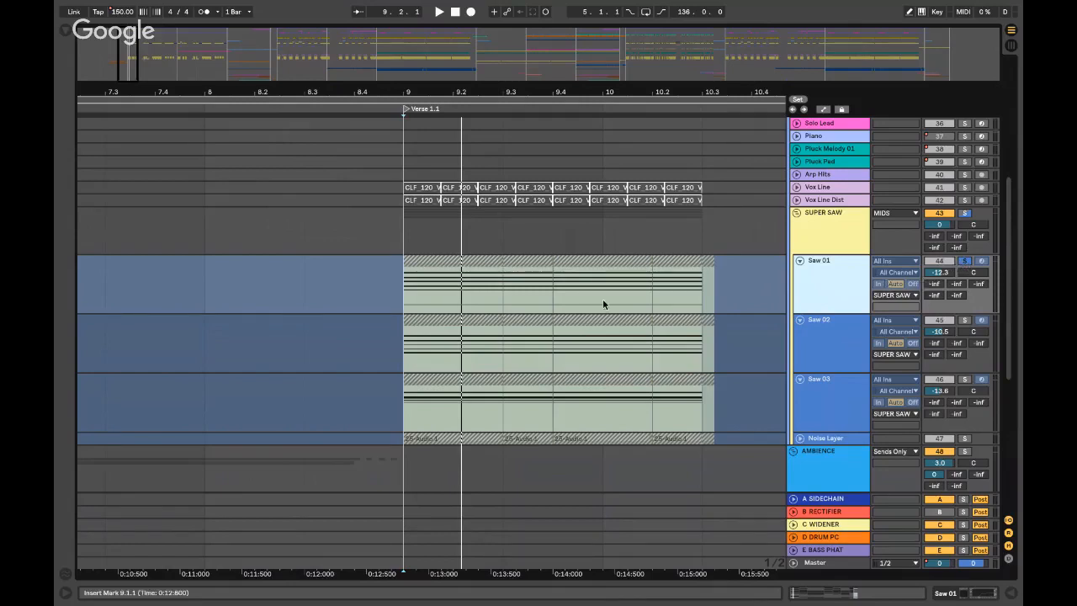
- Stop playback and open the Saw 01 clip at bar 9 in the piano roll
{"action": "key", "text": "space"}
{"action": "left_click", "coordinate": [449, 253]}
{"action": "double_click", "coordinate": [458, 262]}
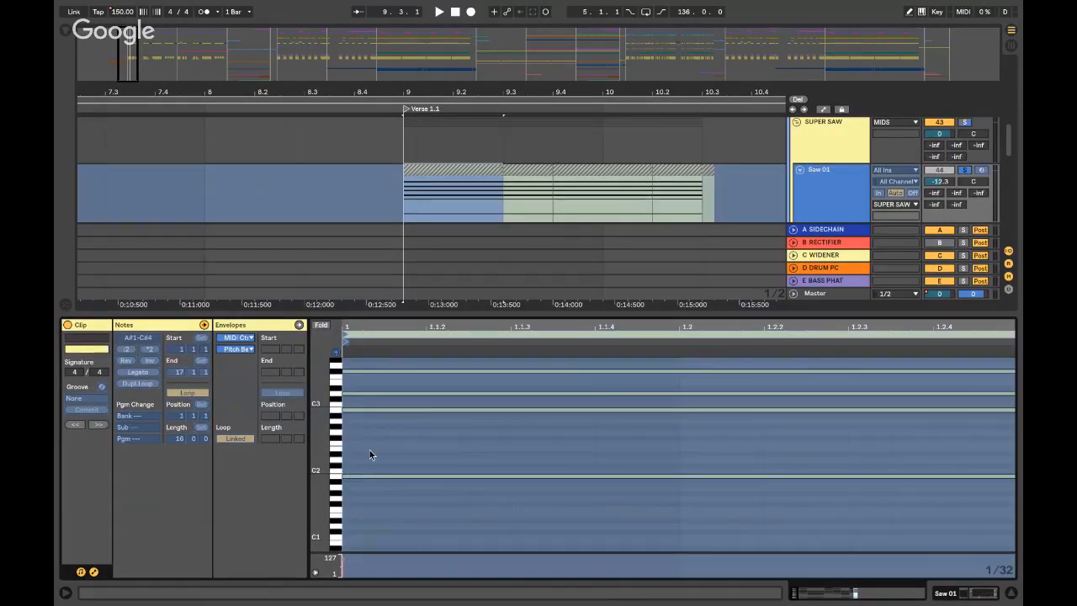
- Zoom the piano roll out to review all Saw 01 notes, then reopen the clip at bar 9
{"action": "scroll", "coordinate": [370, 454], "scroll_direction": "up", "scroll_amount": 2}
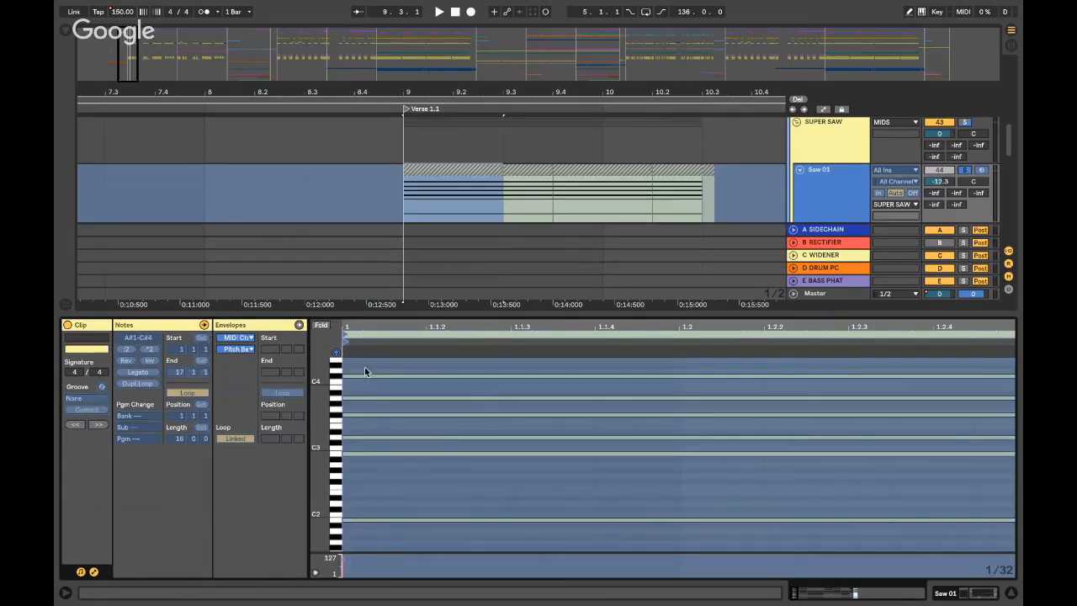
{"action": "scroll", "coordinate": [360, 378], "scroll_direction": "up", "scroll_amount": 1}
{"action": "left_click_drag", "start_coordinate": [322, 393], "coordinate": [326, 396]}
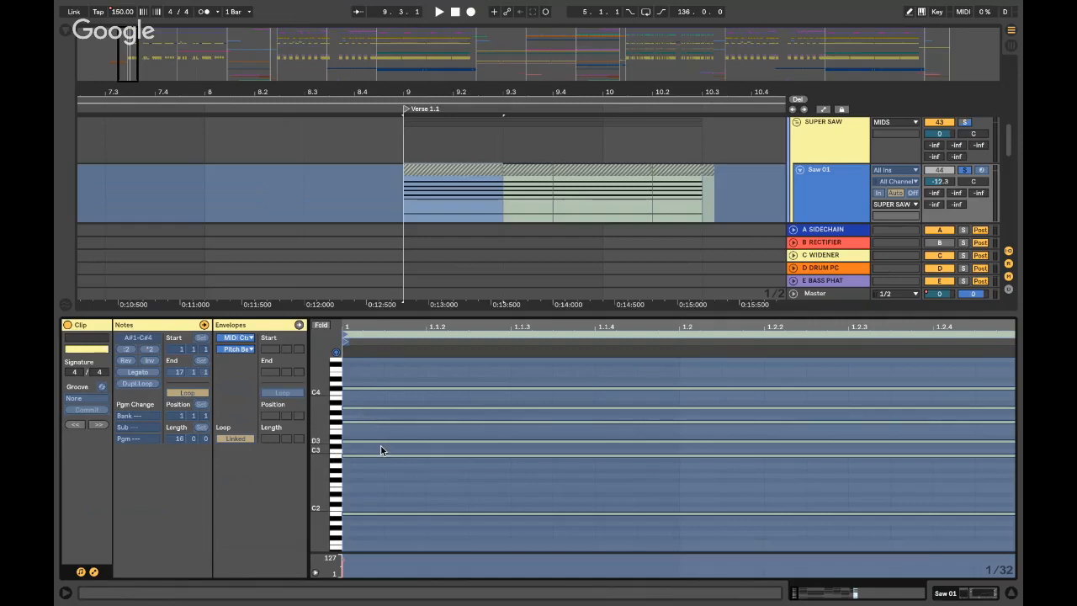
{"action": "key", "text": "super+alt+l"}
{"action": "scroll", "coordinate": [381, 448], "scroll_direction": "right", "scroll_amount": 1}
{"action": "left_click", "coordinate": [388, 187]}
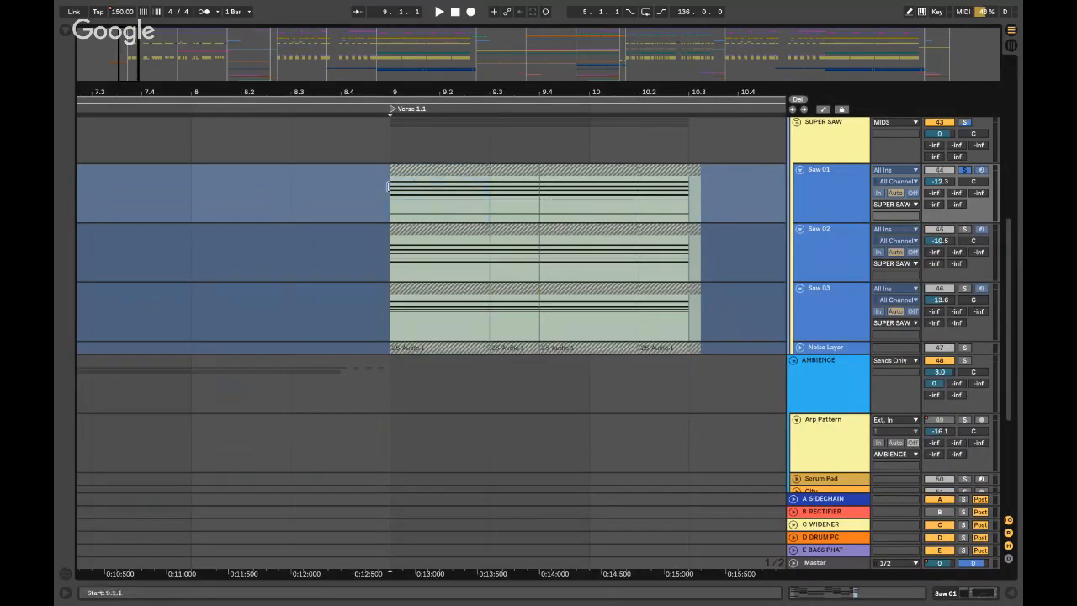
{"action": "left_click", "coordinate": [805, 178]}
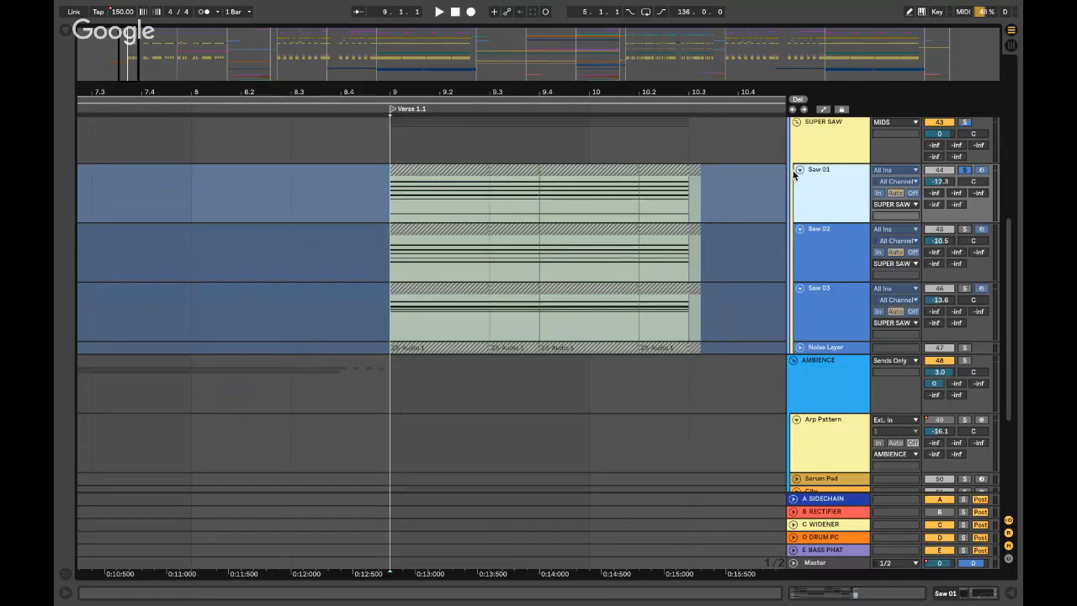
{"action": "double_click", "coordinate": [445, 175]}
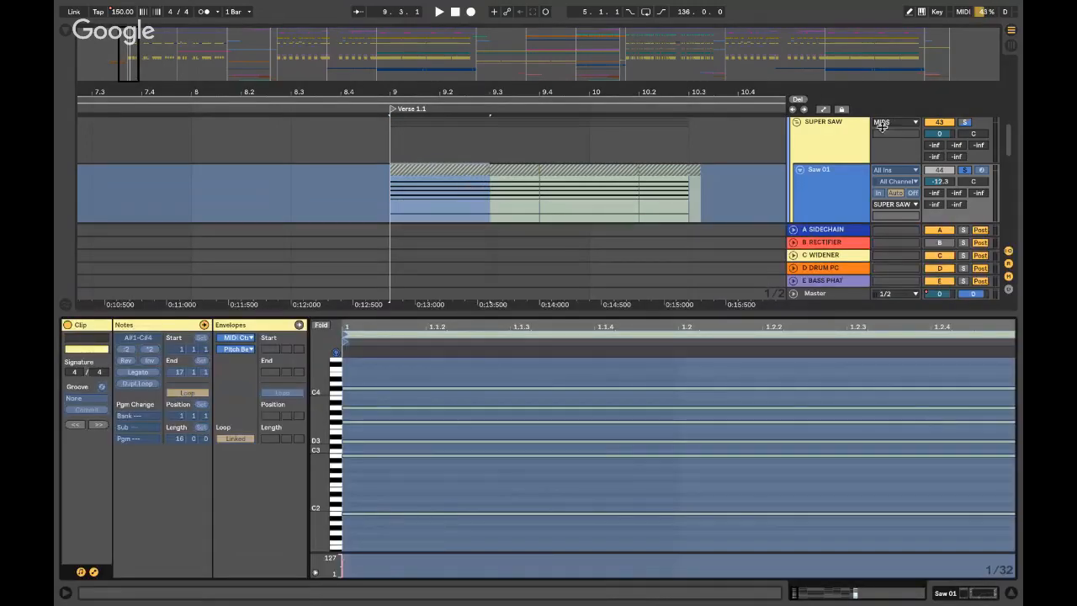
{"action": "scroll", "coordinate": [880, 128], "scroll_direction": "down", "scroll_amount": 3}
- Solo Saw 02 to check its chord notes and devices, then solo and play Saw 03
{"action": "left_click", "coordinate": [852, 166]}
{"action": "left_click", "coordinate": [963, 162]}
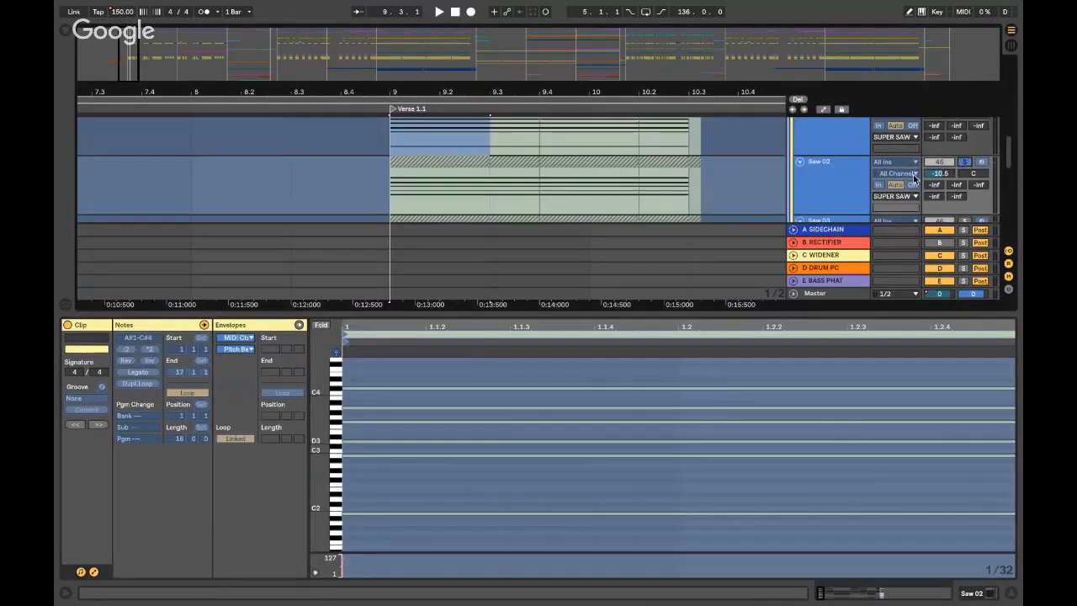
{"action": "double_click", "coordinate": [440, 170]}
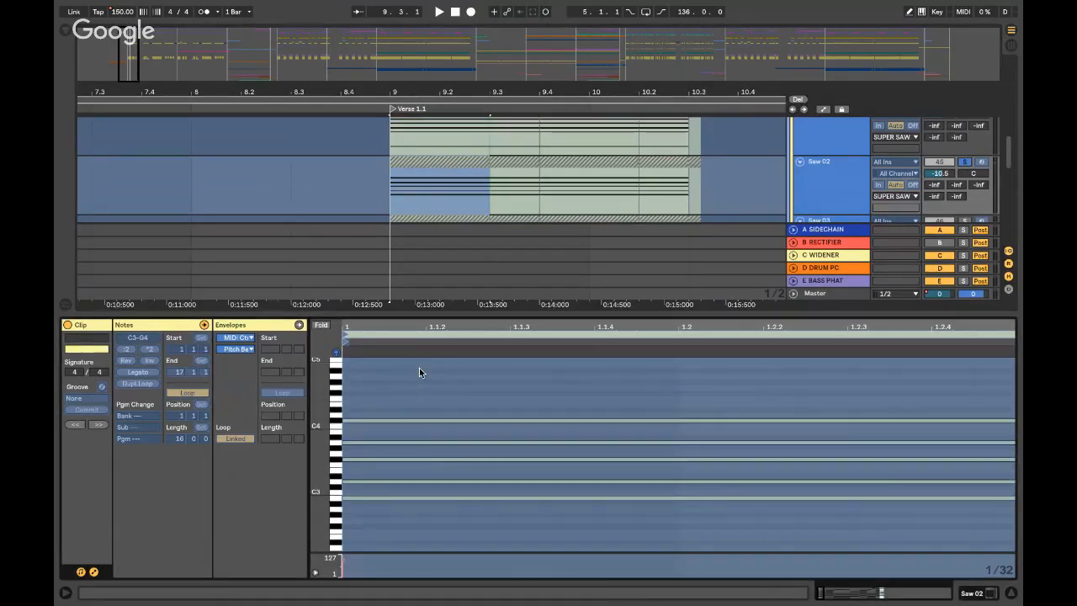
{"action": "key", "text": "shift+Tab"}
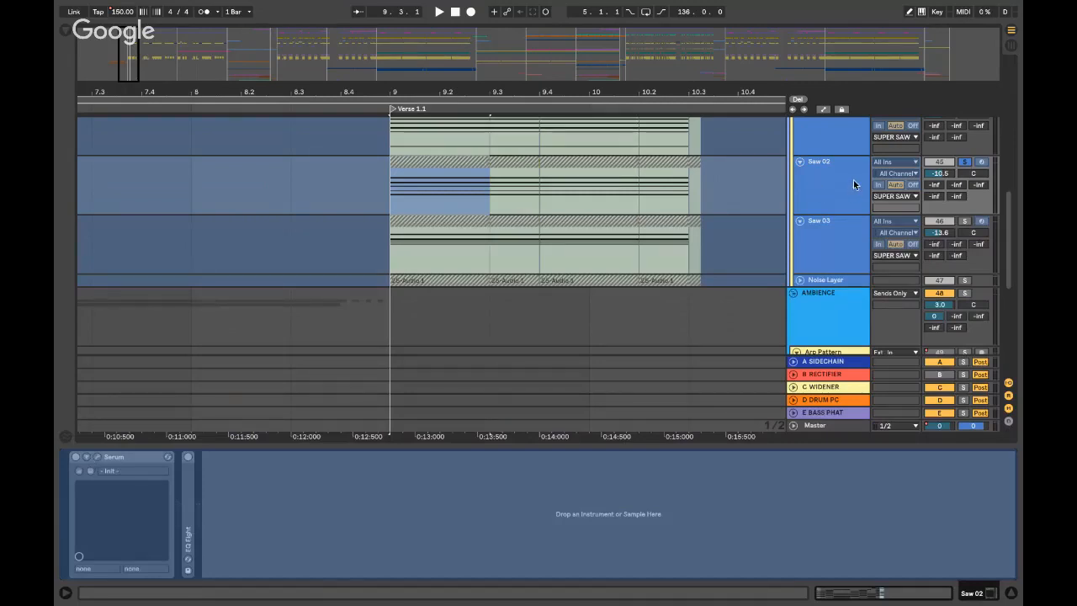
{"action": "left_click", "coordinate": [963, 220]}
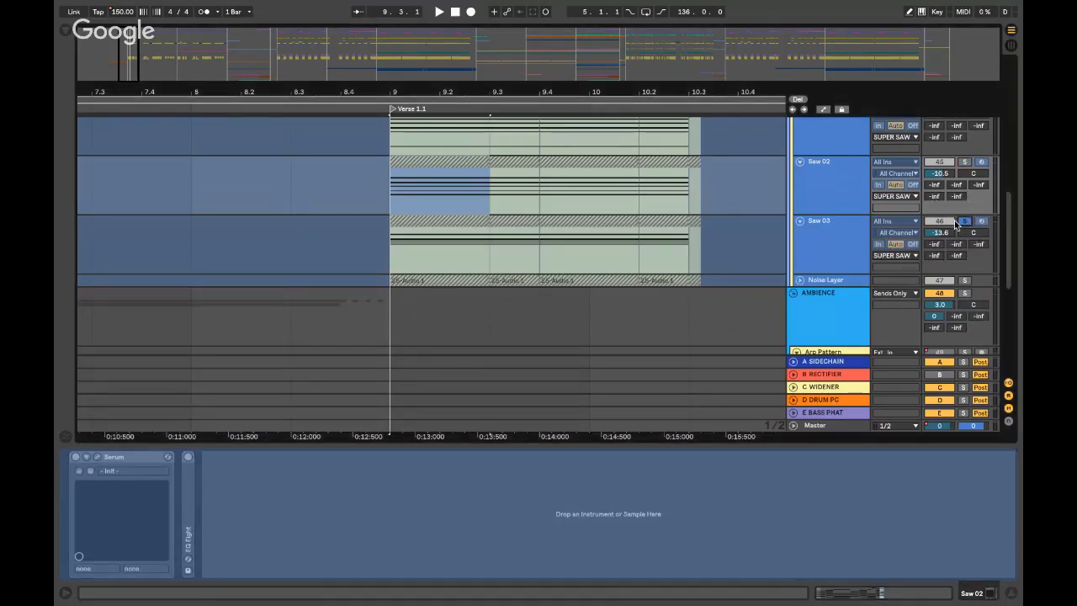
{"action": "key", "text": "space"}
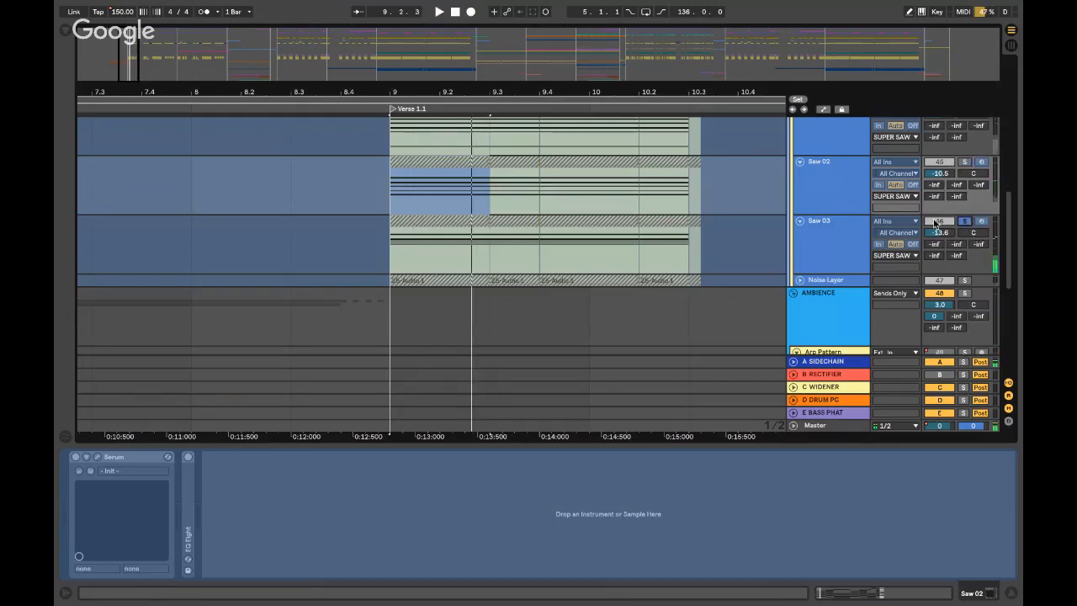
{"action": "left_click", "coordinate": [857, 228]}
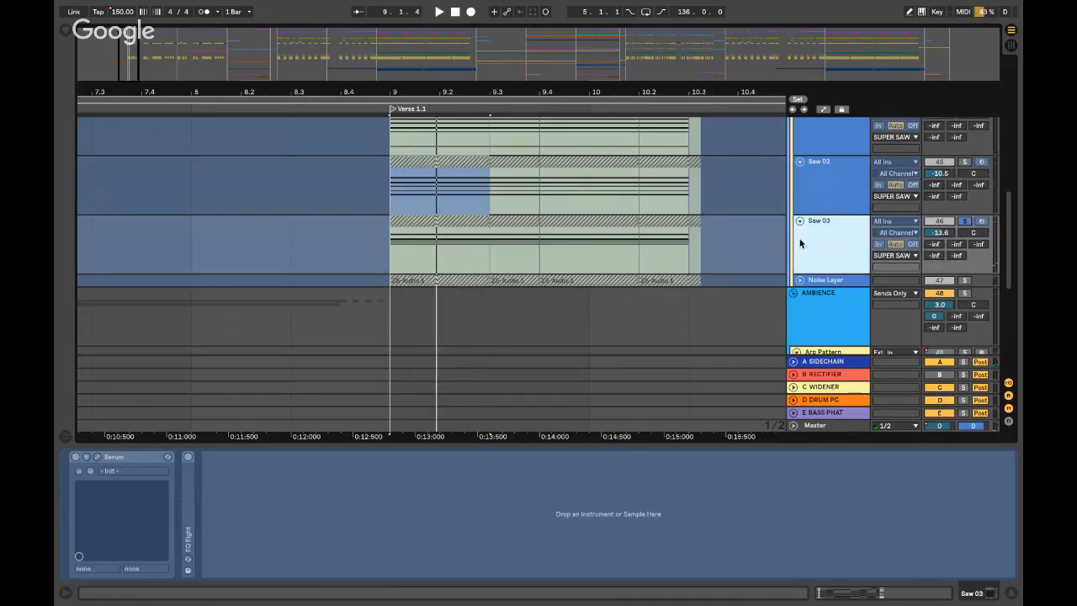
{"action": "key", "text": "ctrl+alt+l"}
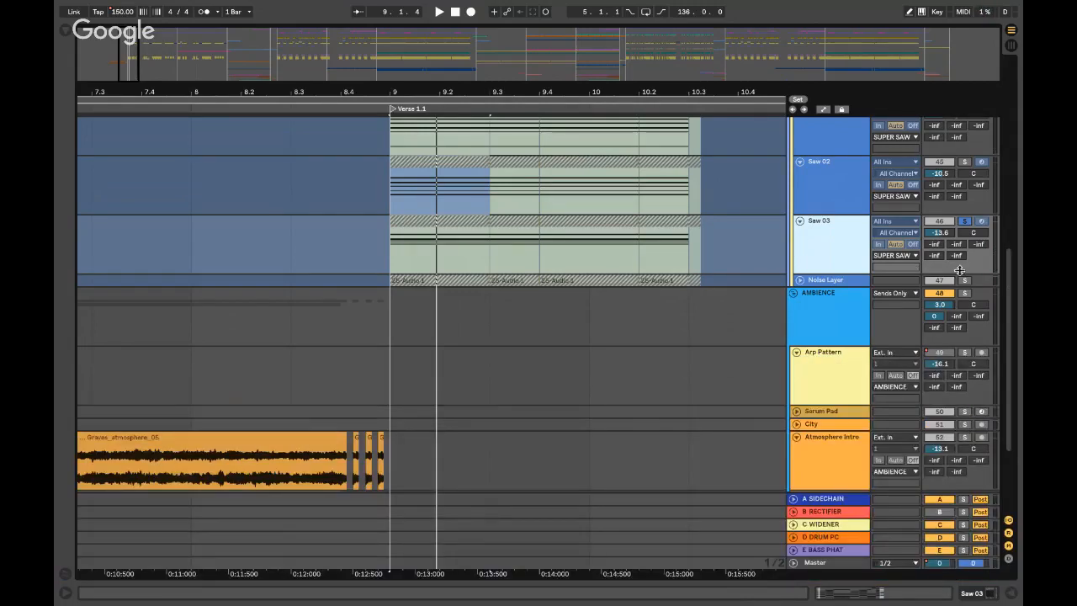
- Peek at the Noise Layer track, then fold Noise Layer, Saw 03 and Saw 02
{"action": "left_click", "coordinate": [800, 280]}
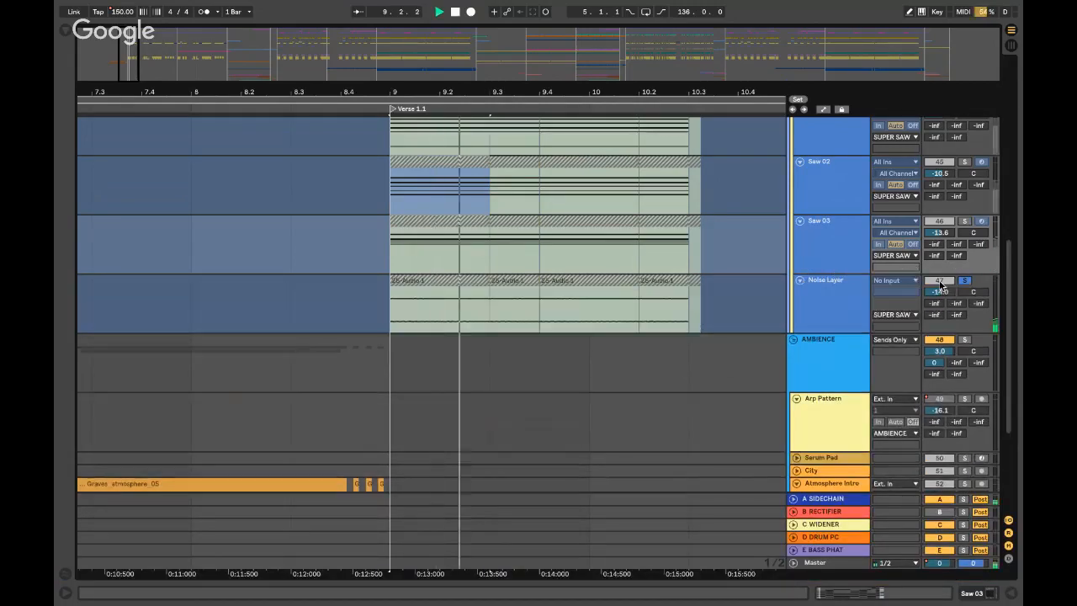
{"action": "key", "text": "space"}
{"action": "left_click", "coordinate": [800, 279]}
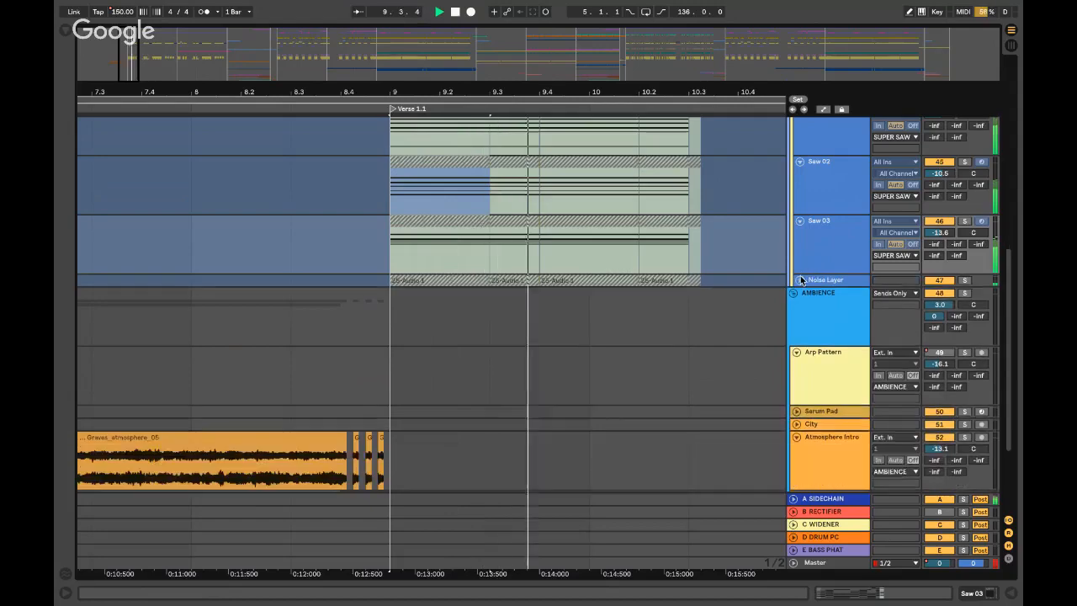
{"action": "left_click", "coordinate": [800, 222]}
{"action": "scroll", "coordinate": [800, 222], "scroll_direction": "up", "scroll_amount": 3}
{"action": "left_click", "coordinate": [799, 337]}
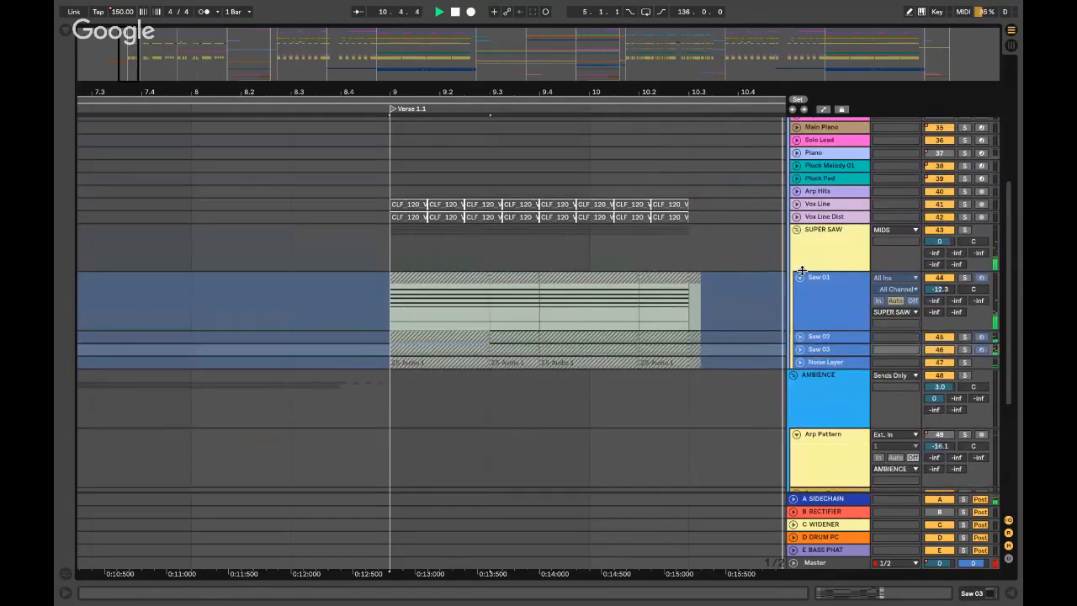
- Fold Saw 01 and replay the super saw layers from around bar 11.2
{"action": "left_click", "coordinate": [800, 277]}
{"action": "key", "text": "space"}
{"action": "scroll", "coordinate": [683, 265], "scroll_direction": "right", "scroll_amount": 1}
{"action": "left_click", "coordinate": [325, 251]}
{"action": "key", "text": "minus"}
{"action": "key", "text": "minus"}
{"action": "key", "text": "minus"}
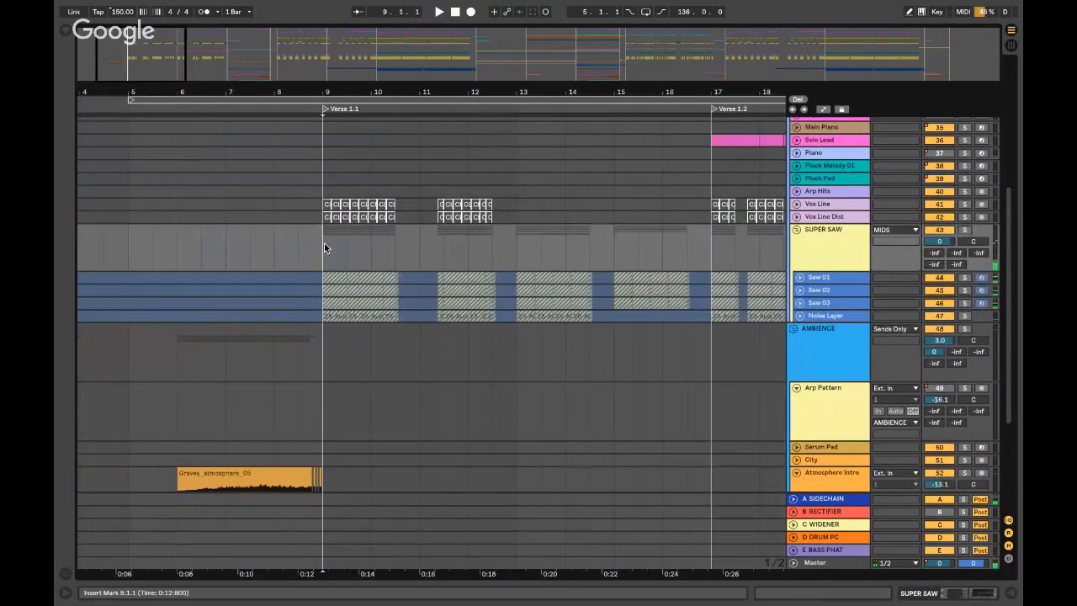
{"action": "scroll", "coordinate": [807, 269], "scroll_direction": "up", "scroll_amount": 2}
{"action": "left_click", "coordinate": [797, 297]}
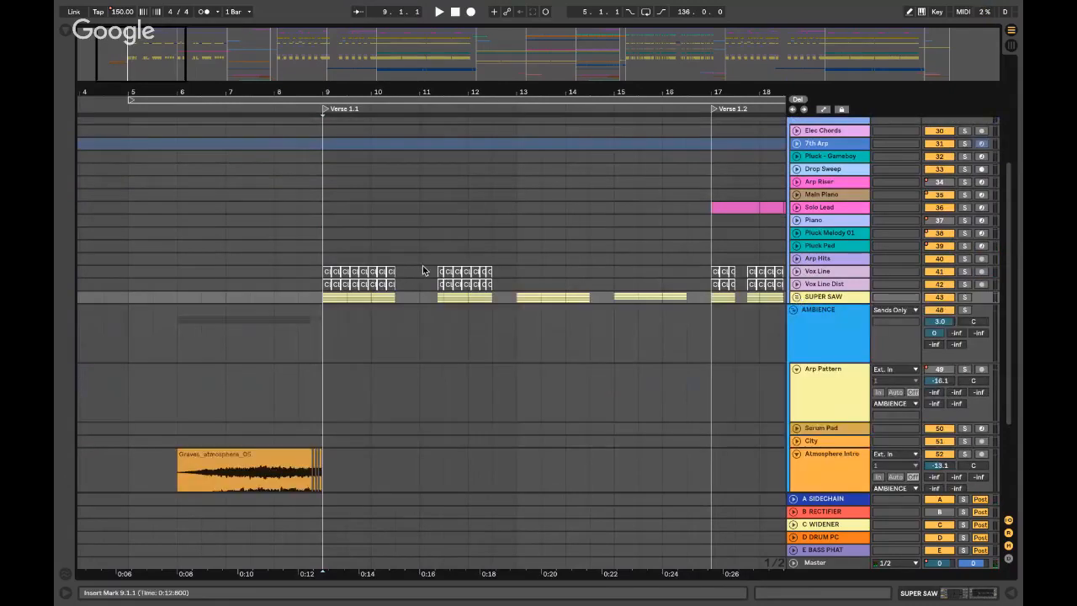
{"action": "key", "text": "plus"}
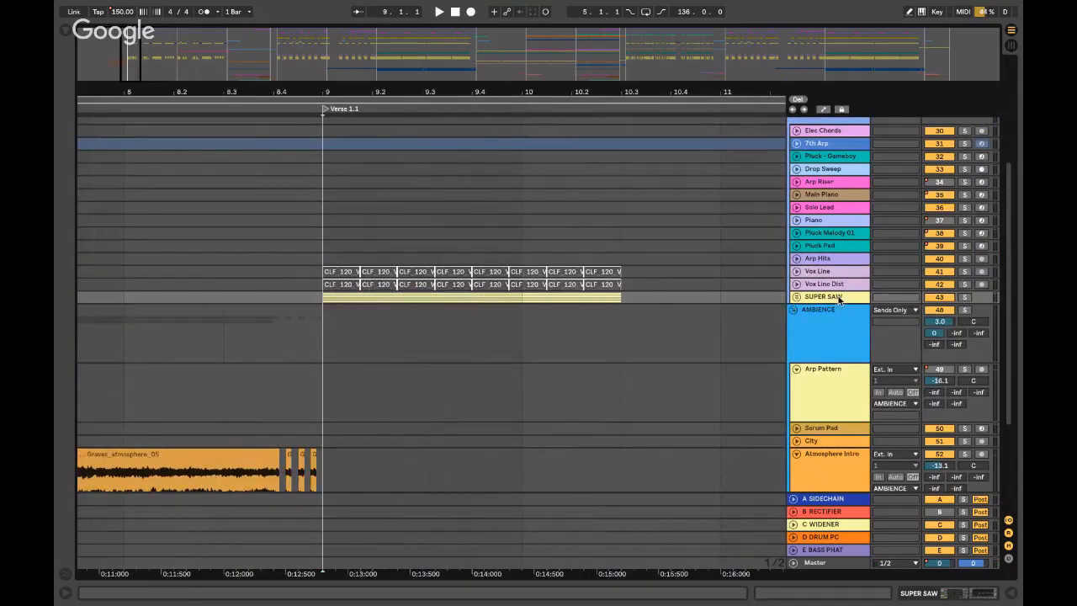
{"action": "left_click", "coordinate": [796, 297]}
{"action": "key", "text": "plus"}
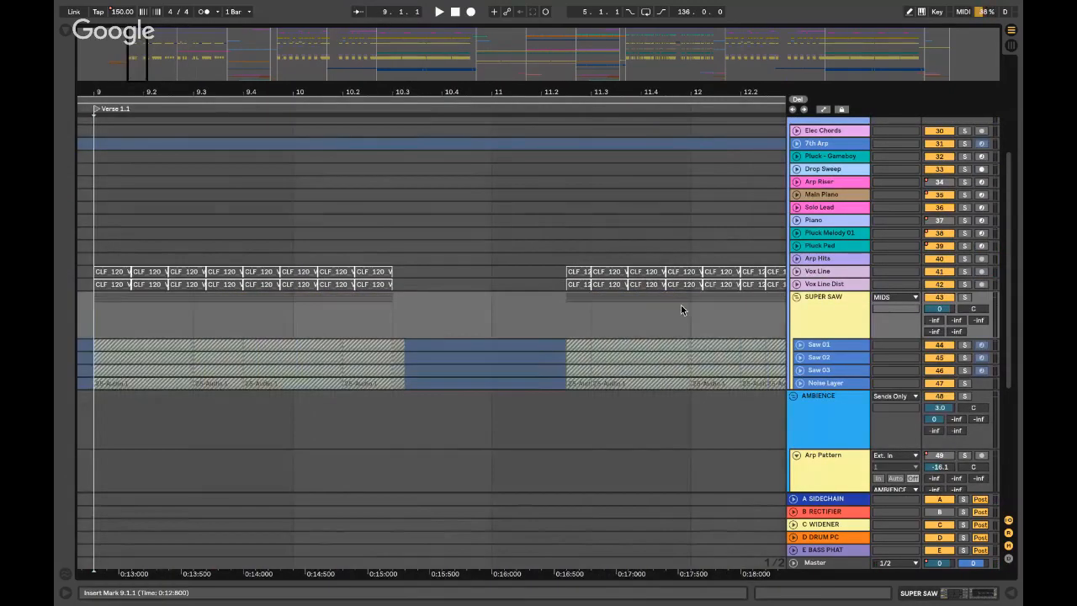
{"action": "left_click", "coordinate": [561, 344]}
{"action": "key", "text": "space"}
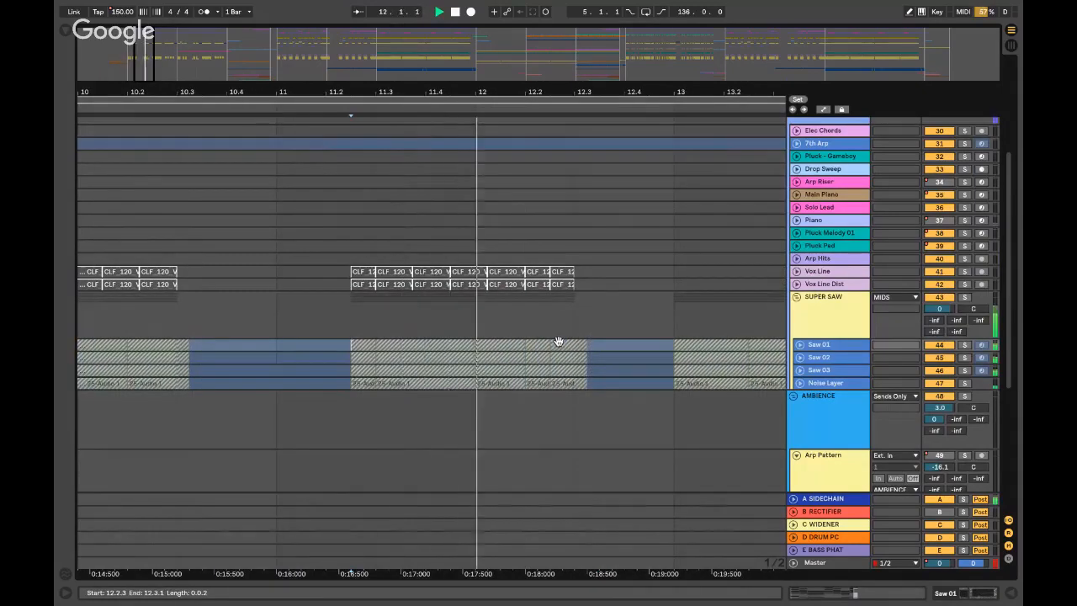
{"action": "key", "text": "space"}
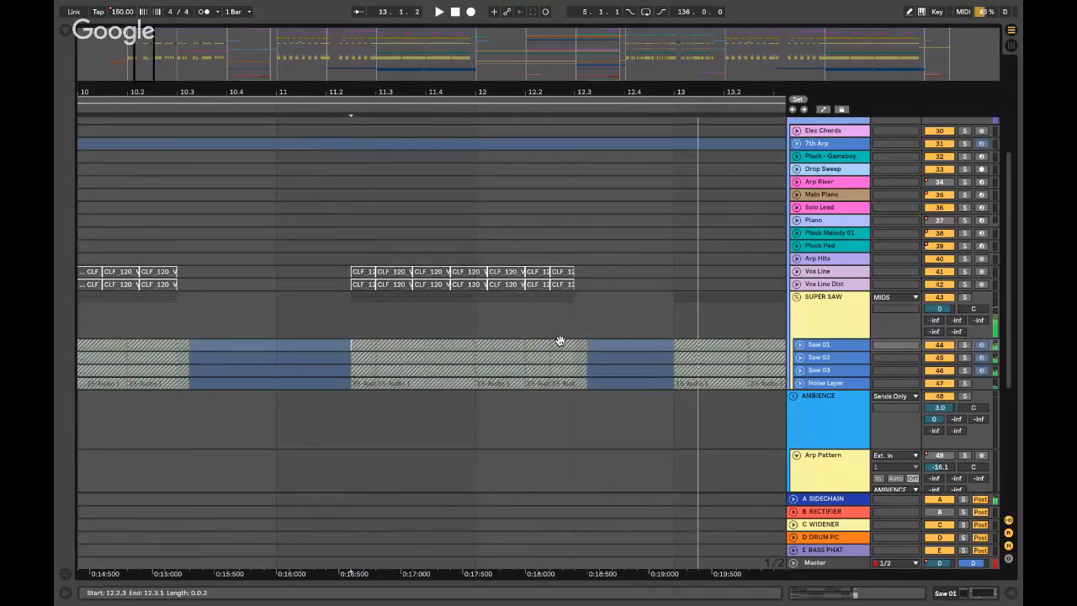
- Mark bar 10.3 on the Vox Line lane and zoom in around it
{"action": "key", "text": "x"}
{"action": "left_click", "coordinate": [453, 272]}
{"action": "scroll", "coordinate": [444, 233], "scroll_direction": "up", "scroll_amount": 5}
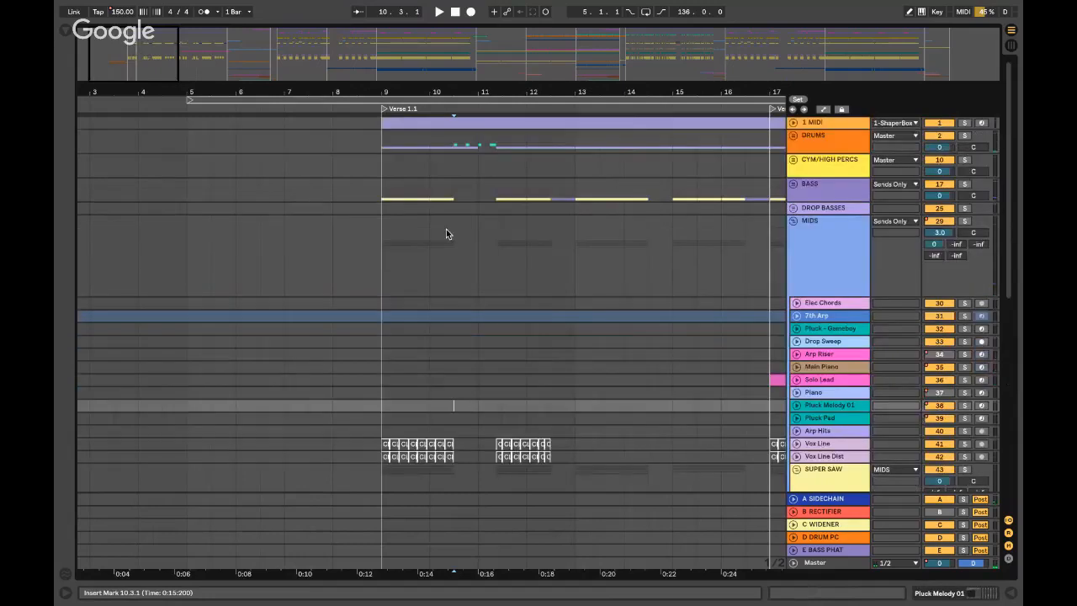
{"action": "key", "text": "plus"}
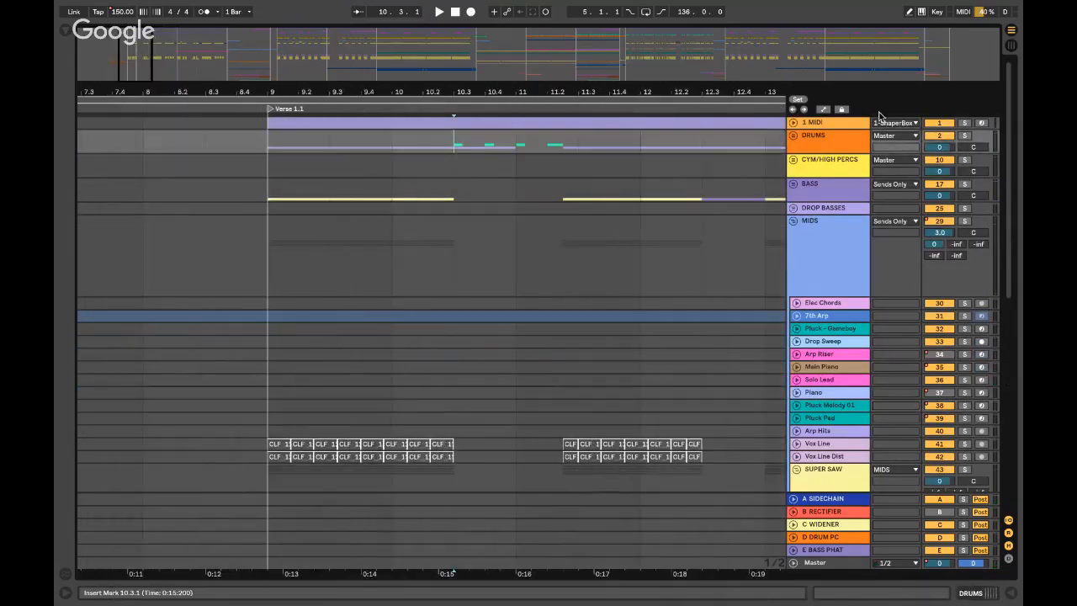
- Unfold DRUMS, audition Metronome Fx soloed from bar 10.3, then play the BASS lane from 12.3
{"action": "left_click", "coordinate": [793, 136]}
{"action": "left_click", "coordinate": [858, 270]}
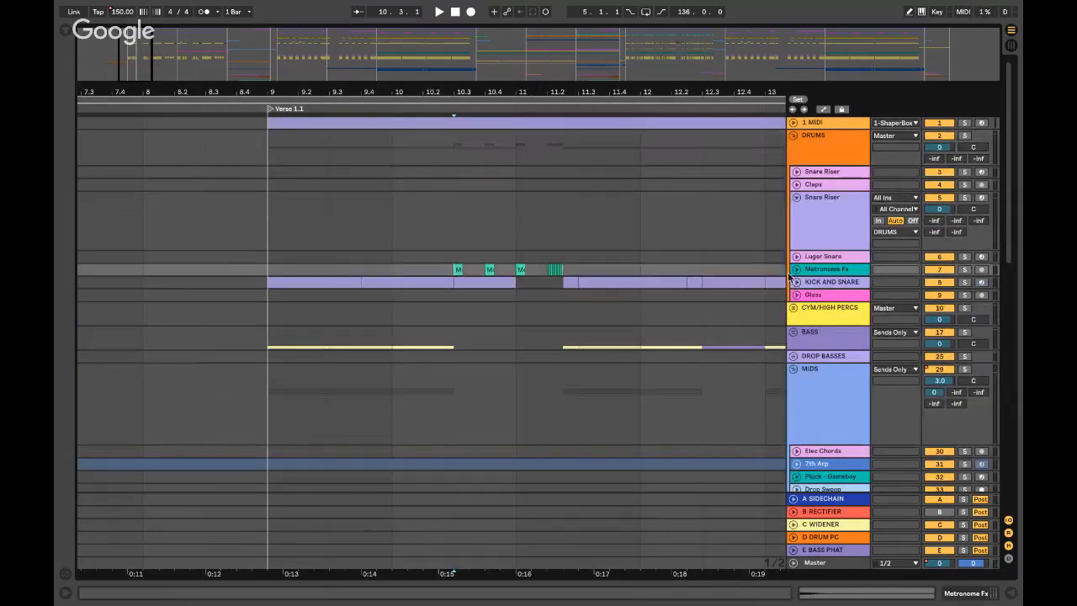
{"action": "left_click", "coordinate": [795, 269]}
{"action": "left_click", "coordinate": [963, 270]}
{"action": "key", "text": "space"}
{"action": "left_click", "coordinate": [963, 270]}
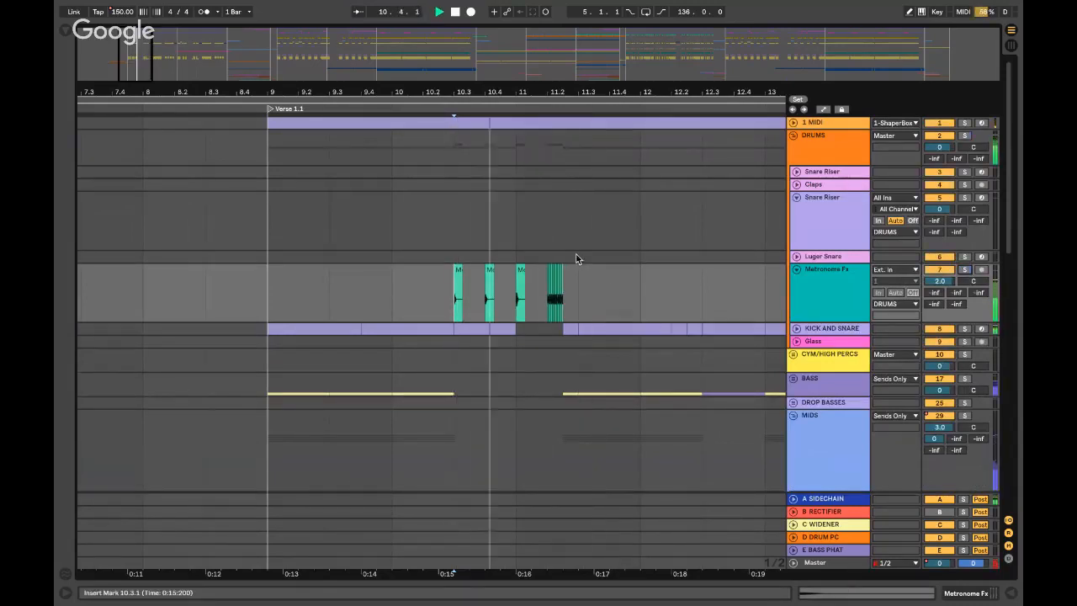
{"action": "left_click", "coordinate": [793, 271]}
{"action": "scroll", "coordinate": [589, 311], "scroll_direction": "right", "scroll_amount": 5}
{"action": "left_click", "coordinate": [459, 328]}
{"action": "key", "text": "space"}
{"action": "key", "text": "space"}
{"action": "key", "text": "space"}
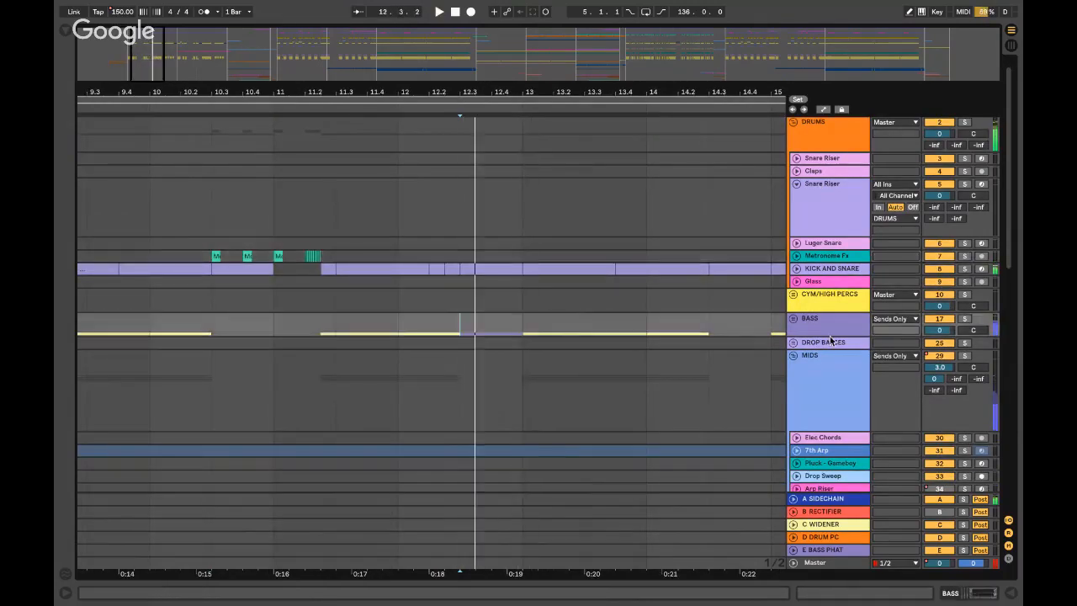
- Unfold BASS, solo Saw Bass, and inspect its Massive device chain
{"action": "left_click", "coordinate": [793, 319]}
{"action": "scroll", "coordinate": [450, 367], "scroll_direction": "down", "scroll_amount": 5}
{"action": "scroll", "coordinate": [372, 331], "scroll_direction": "left", "scroll_amount": 3}
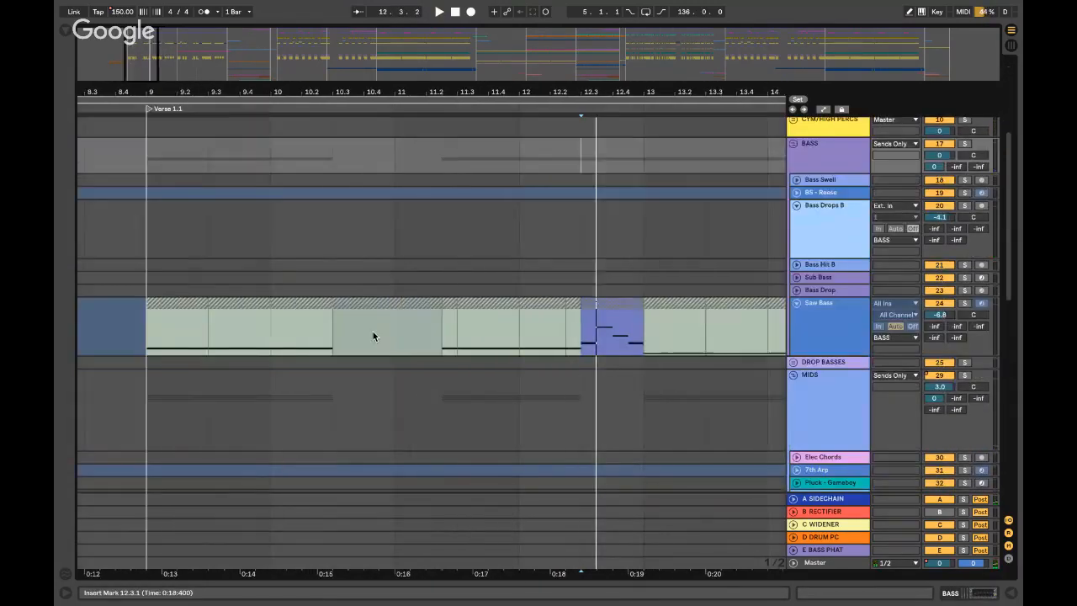
{"action": "left_click", "coordinate": [452, 325]}
{"action": "left_click", "coordinate": [964, 303]}
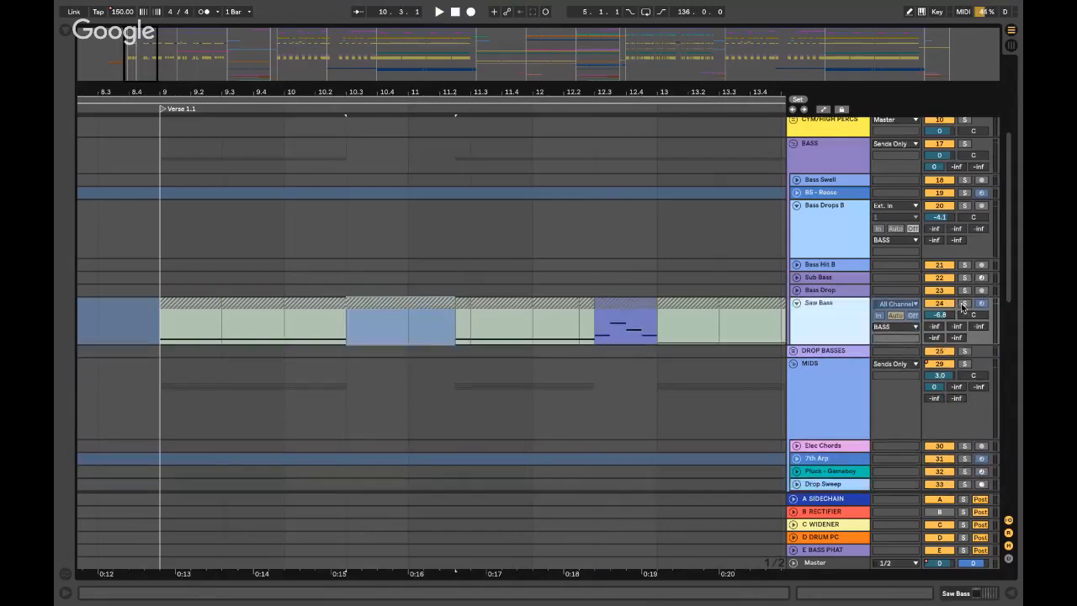
{"action": "left_click", "coordinate": [470, 334]}
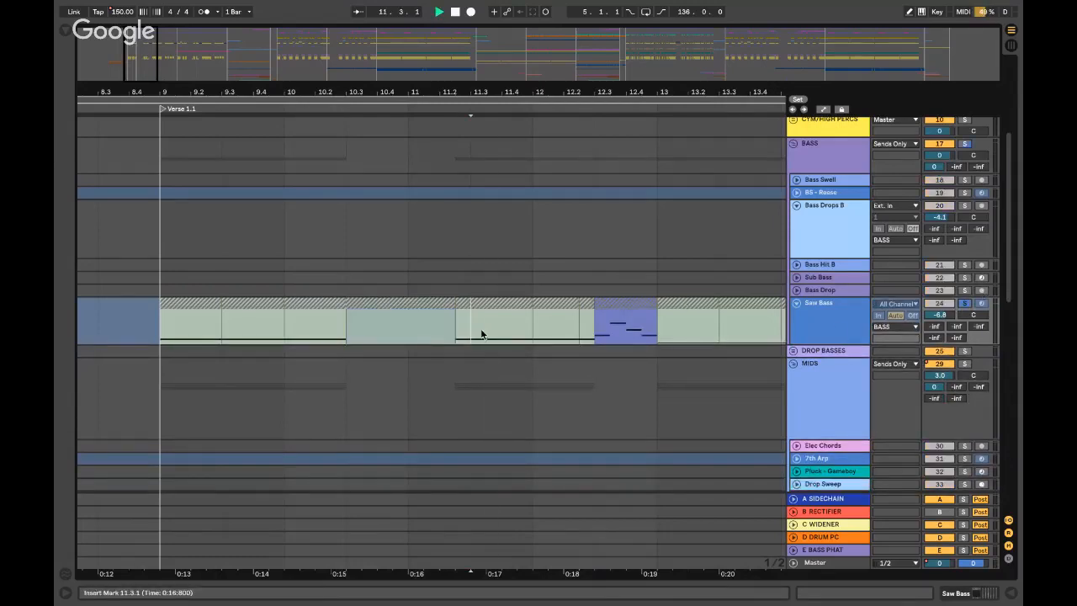
{"action": "double_click", "coordinate": [844, 320]}
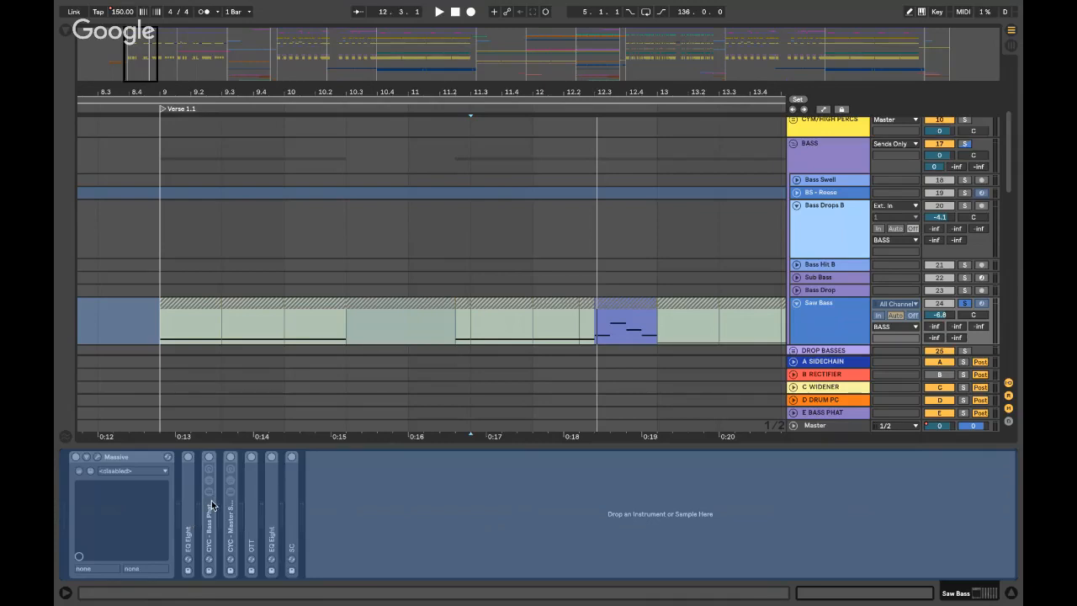
{"action": "key", "text": "super+alt+l"}
- Play Saw Bass from bar 12, unsolo it, and fold then unfold the track
{"action": "scroll", "coordinate": [429, 329], "scroll_direction": "right", "scroll_amount": 2}
{"action": "left_click", "coordinate": [467, 326]}
{"action": "key", "text": "space"}
{"action": "scroll", "coordinate": [467, 326], "scroll_direction": "down", "scroll_amount": 3}
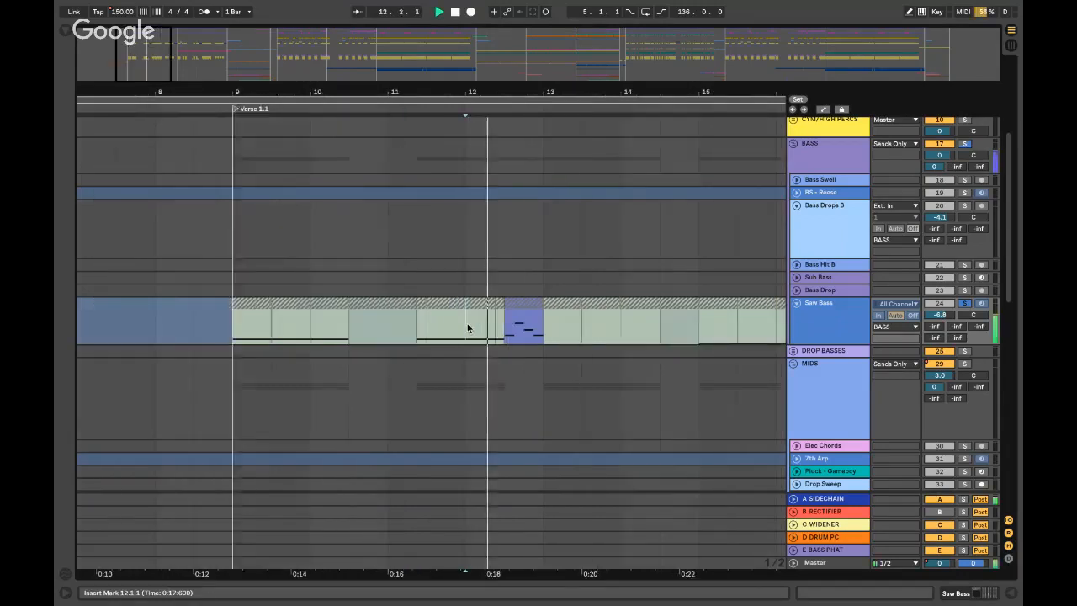
{"action": "scroll", "coordinate": [465, 328], "scroll_direction": "down", "scroll_amount": 3}
{"action": "scroll", "coordinate": [449, 339], "scroll_direction": "right", "scroll_amount": 4}
{"action": "scroll", "coordinate": [449, 339], "scroll_direction": "down", "scroll_amount": 1}
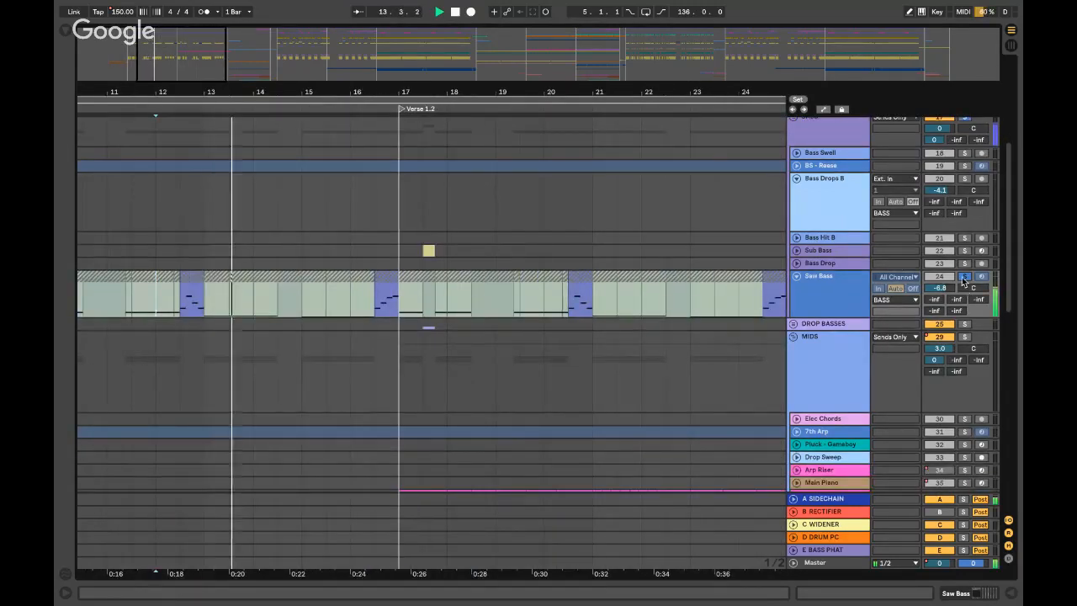
{"action": "left_click", "coordinate": [963, 278]}
{"action": "left_click", "coordinate": [795, 276]}
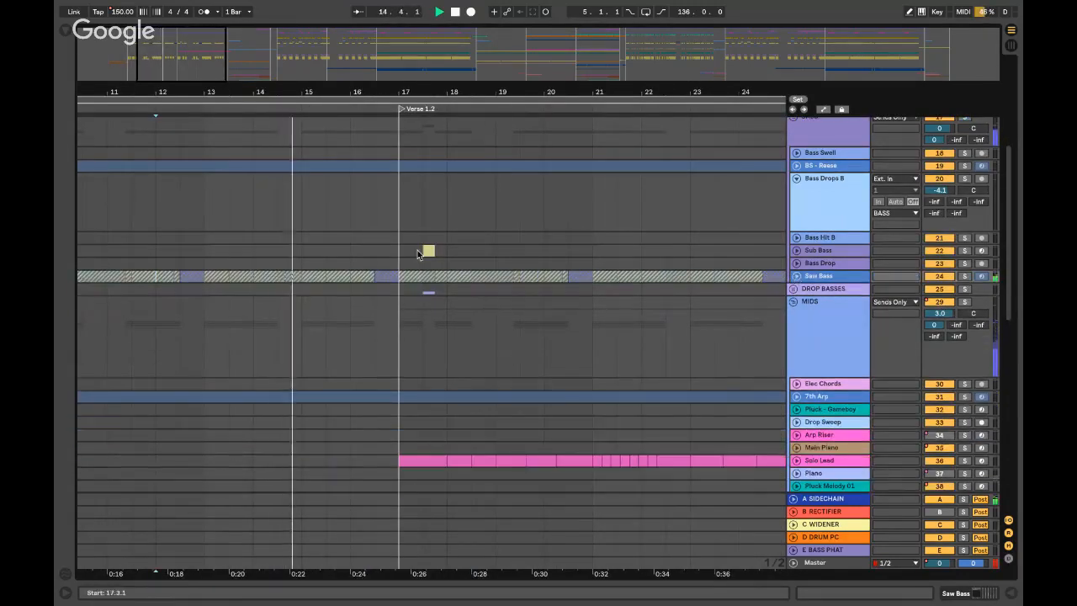
{"action": "left_click", "coordinate": [795, 276]}
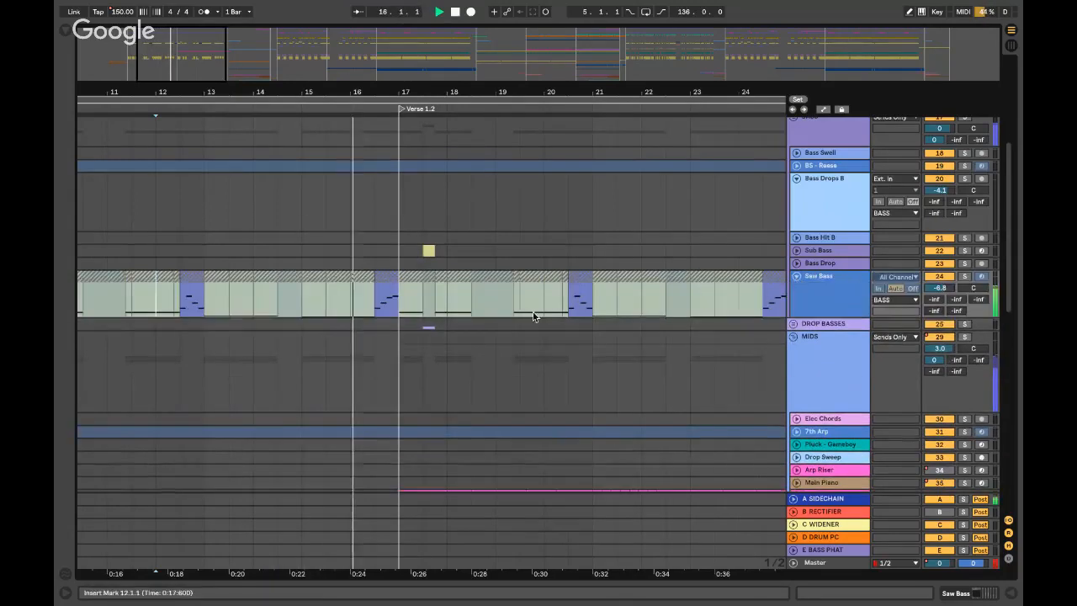
{"action": "scroll", "coordinate": [801, 223], "scroll_direction": "up", "scroll_amount": 5}
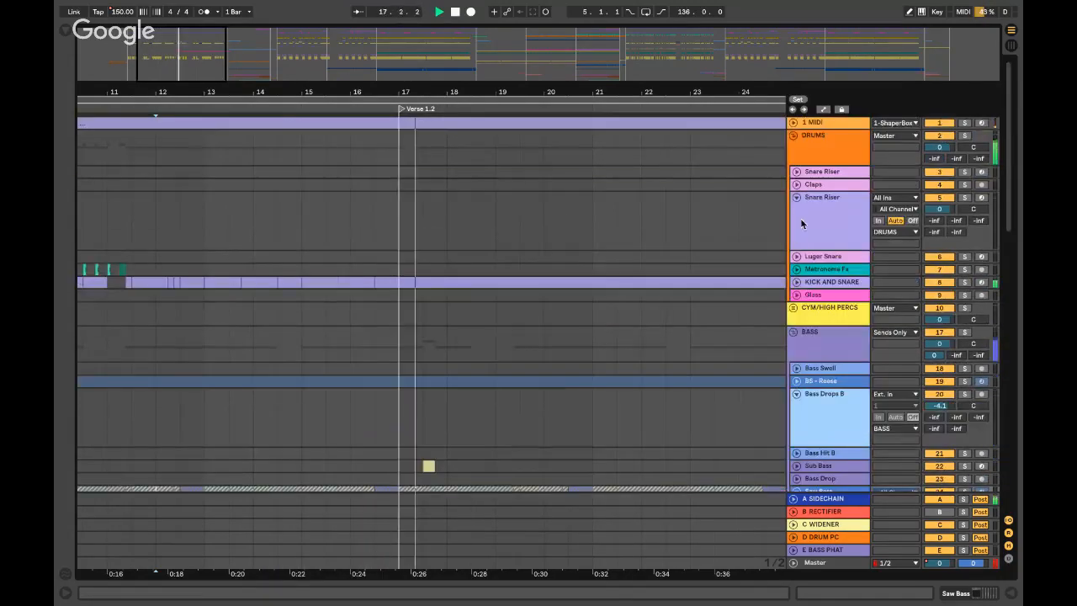
- Collapse the DRUMS and BASS groups and stop playback
{"action": "left_click", "coordinate": [793, 135]}
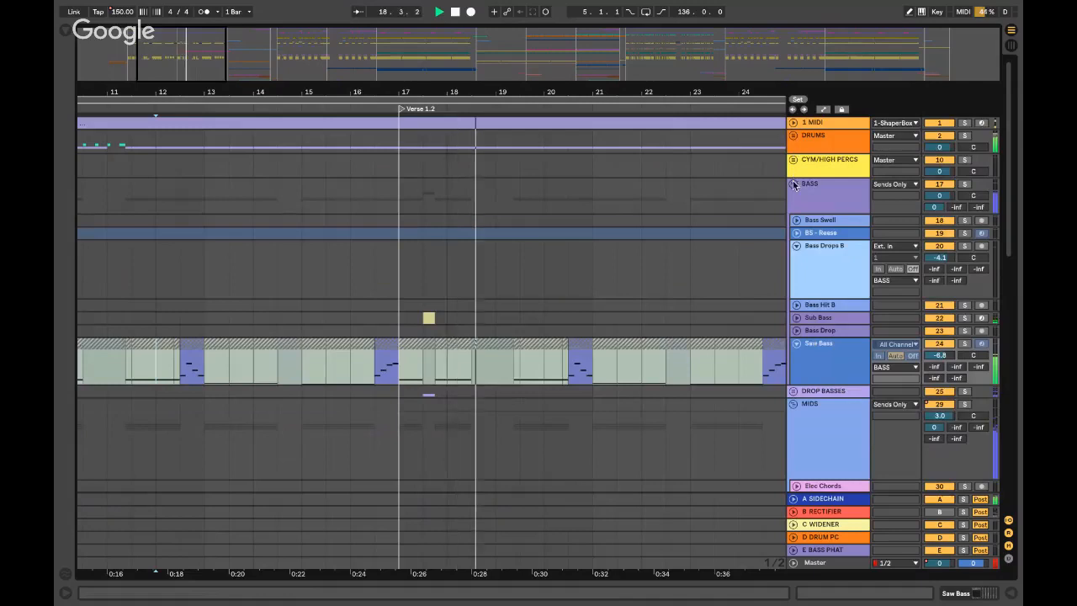
{"action": "left_click", "coordinate": [793, 184]}
{"action": "key", "text": "space"}
- Set the play start at bar 17 on Solo Lead and expand its lane to show the melody
{"action": "scroll", "coordinate": [397, 372], "scroll_direction": "down", "scroll_amount": 1}
{"action": "left_click", "coordinate": [397, 373]}
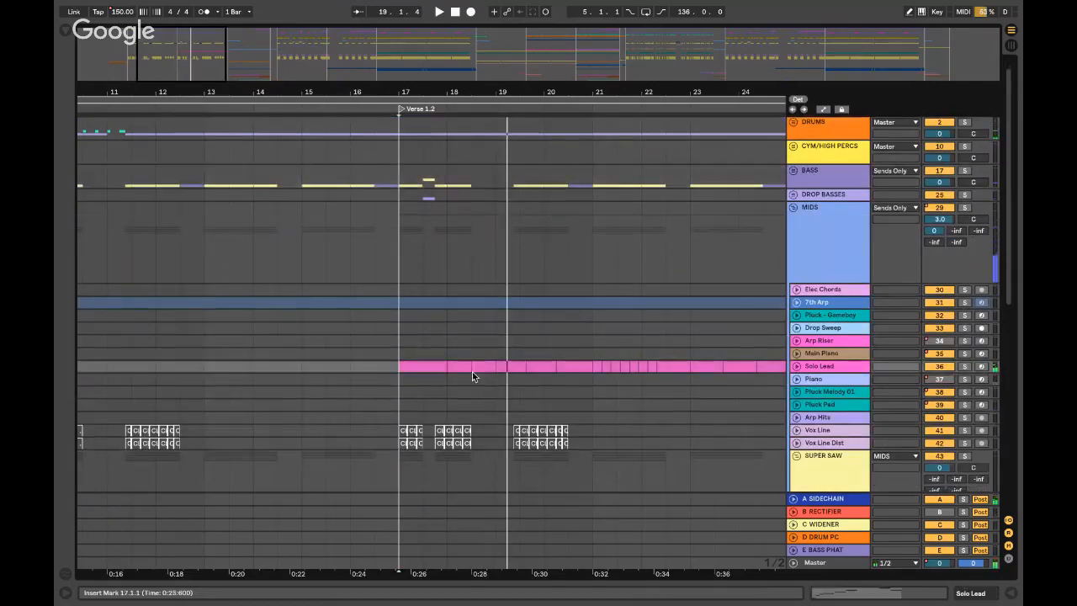
{"action": "scroll", "coordinate": [516, 367], "scroll_direction": "left", "scroll_amount": 1}
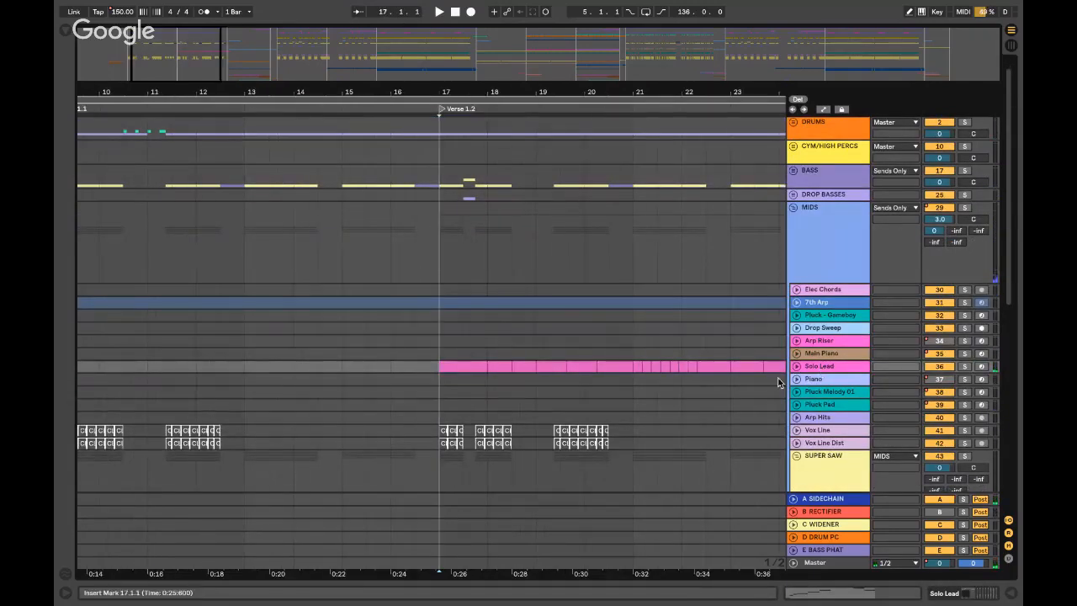
{"action": "left_click", "coordinate": [796, 367]}
{"action": "scroll", "coordinate": [437, 397], "scroll_direction": "up", "scroll_amount": 4}
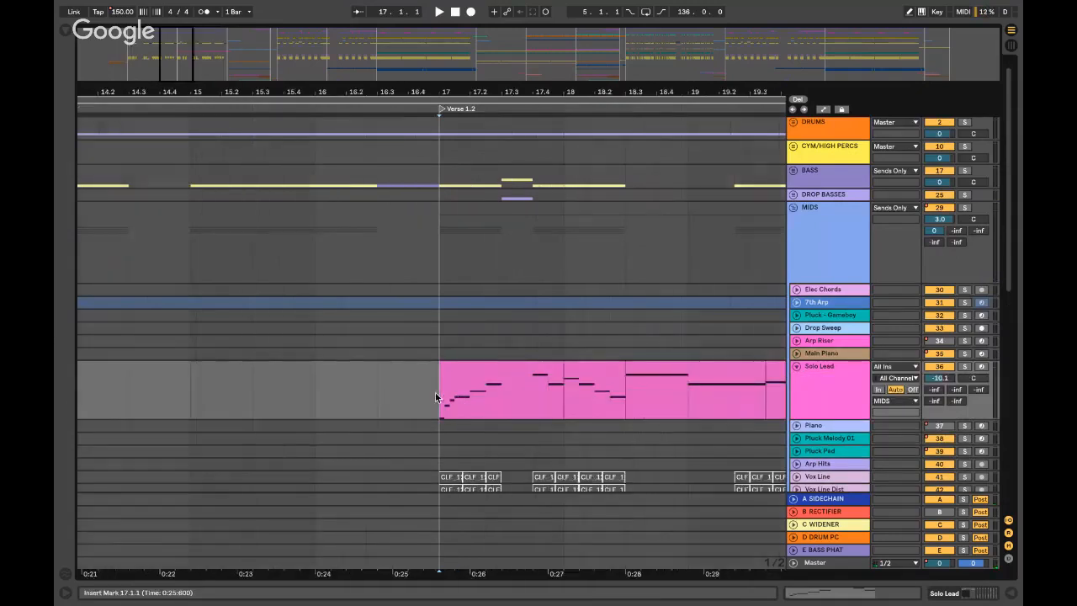
{"action": "scroll", "coordinate": [436, 397], "scroll_direction": "up", "scroll_amount": 2}
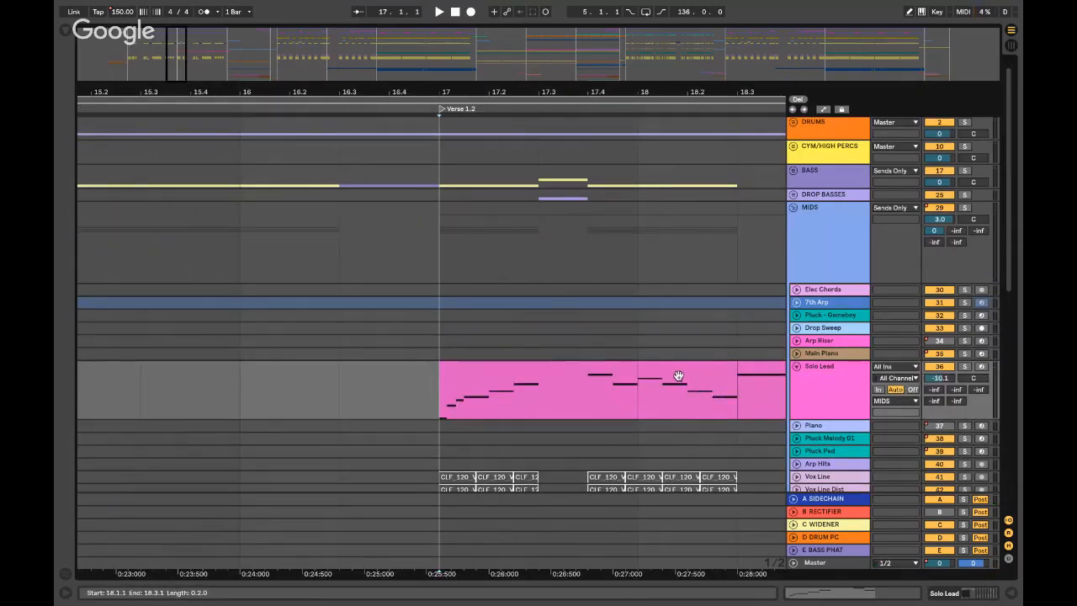
- Solo the Solo Lead track, play from bar 17, and open its Serum synth
{"action": "left_click", "coordinate": [815, 383]}
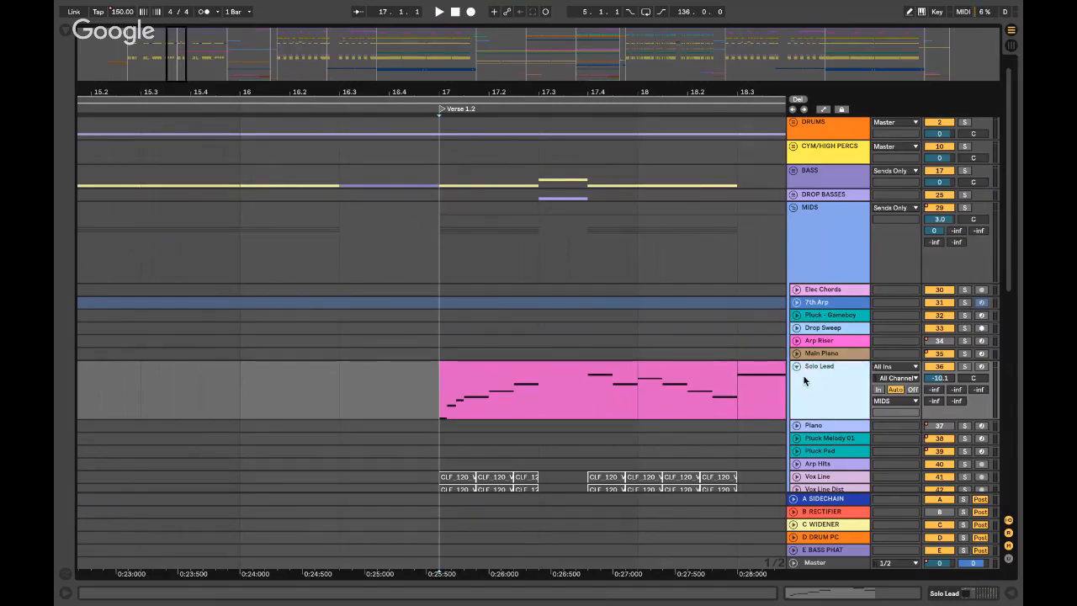
{"action": "left_click", "coordinate": [448, 397]}
{"action": "key", "text": "minus"}
{"action": "key", "text": "minus"}
{"action": "left_click", "coordinate": [967, 368]}
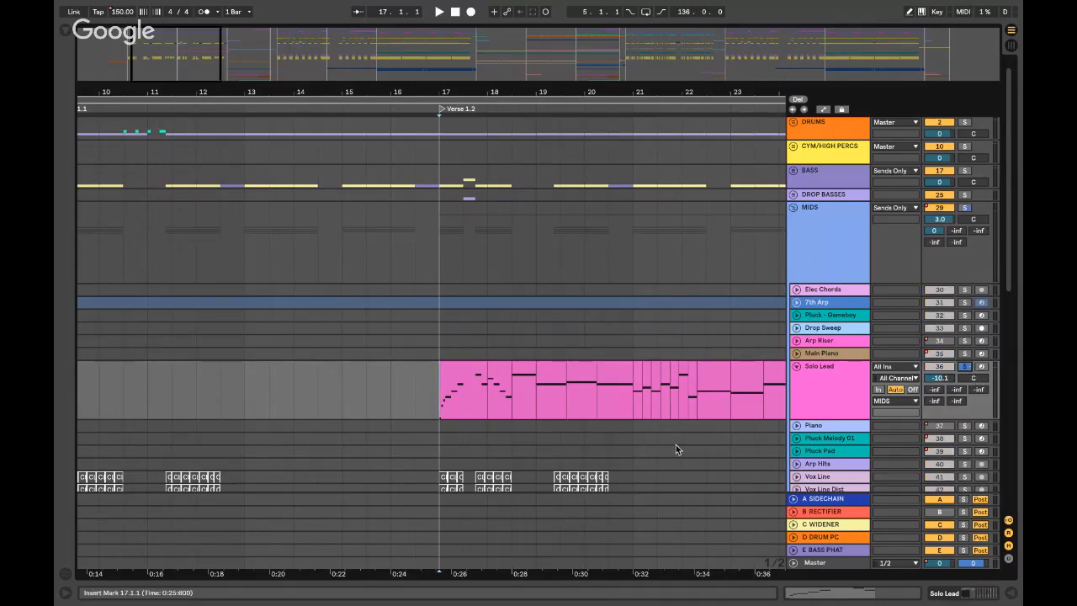
{"action": "key", "text": "space"}
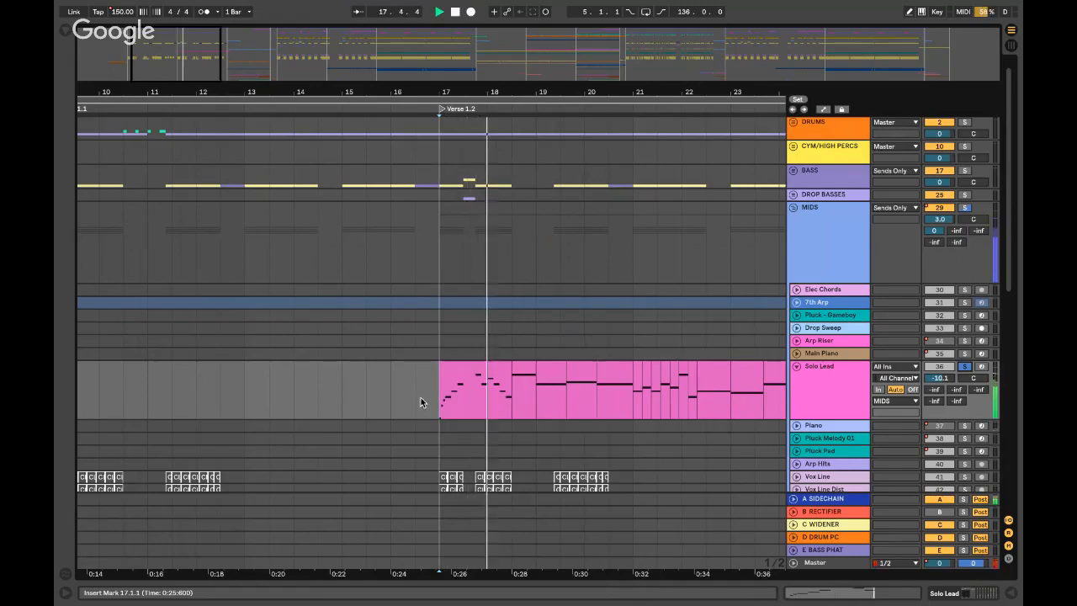
{"action": "double_click", "coordinate": [851, 392]}
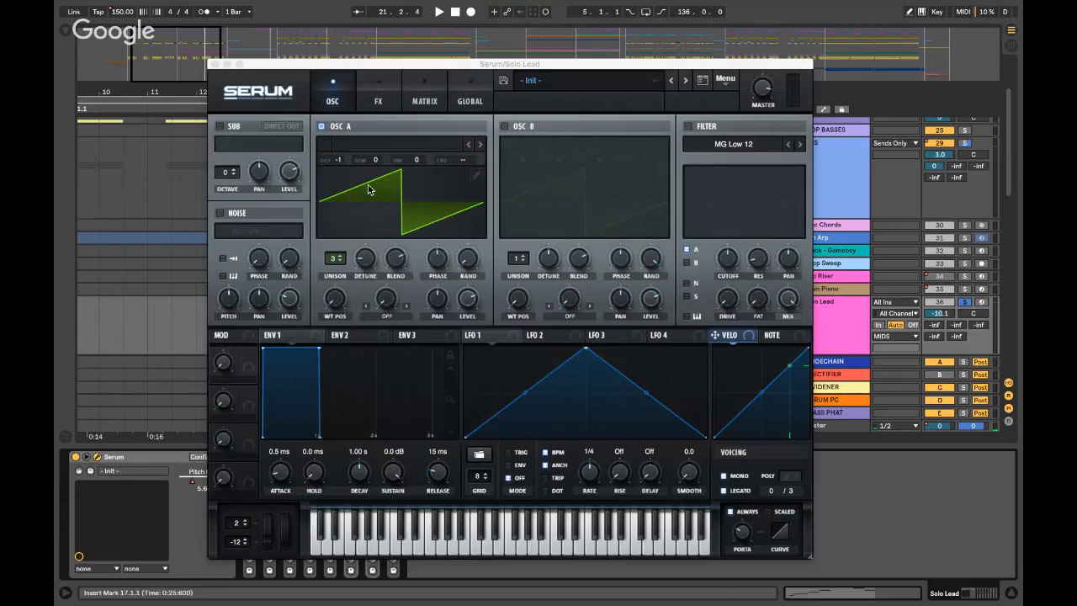
- Check Serum's OSC A unison detune and its FX page, then close the Serum window
{"action": "left_click", "coordinate": [364, 263]}
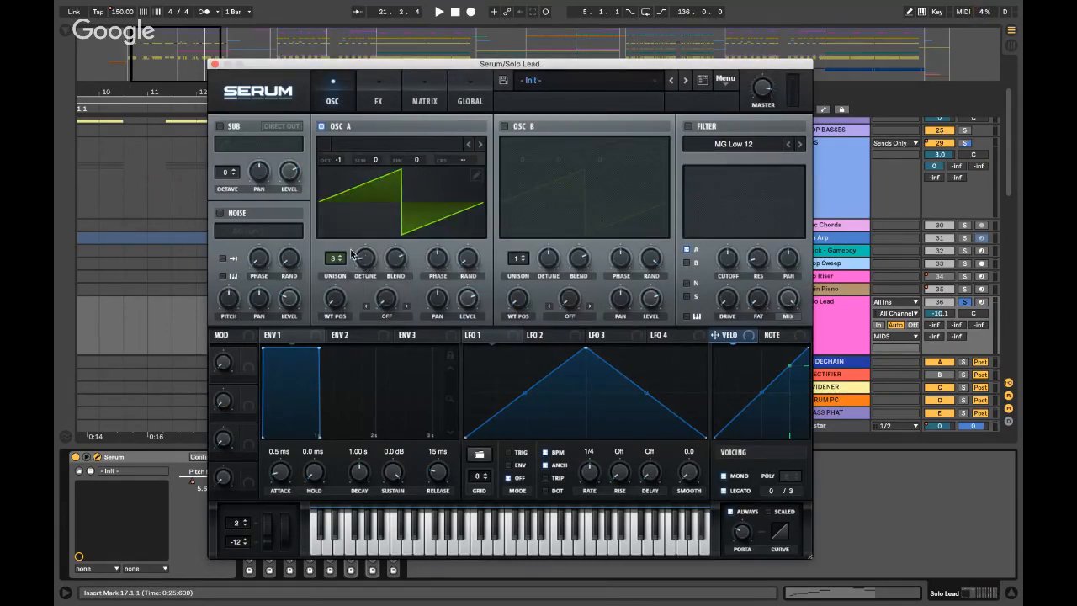
{"action": "left_click", "coordinate": [373, 103]}
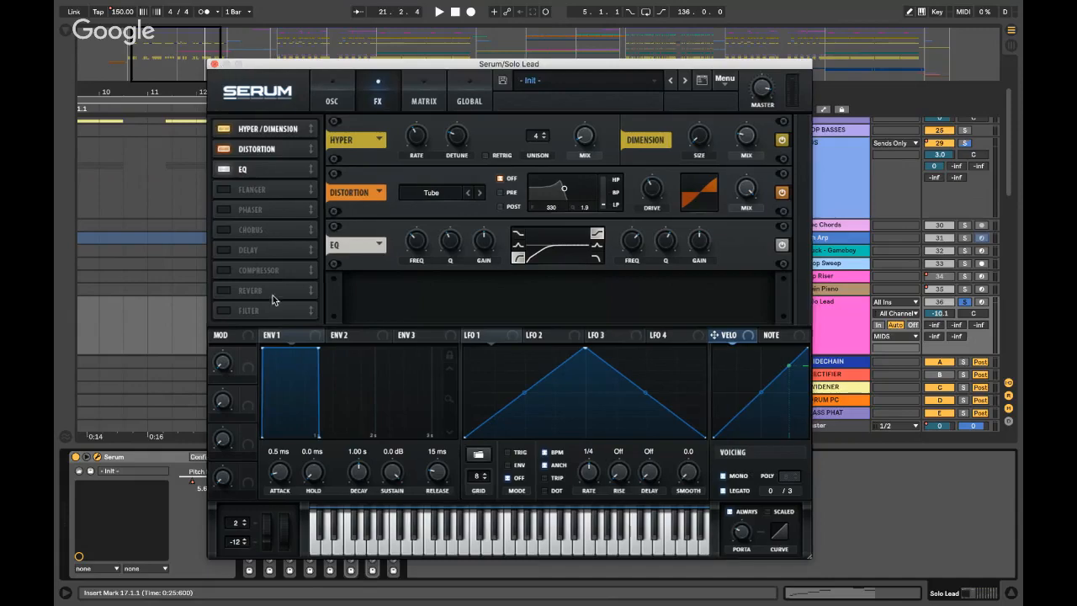
{"action": "left_click", "coordinate": [214, 63]}
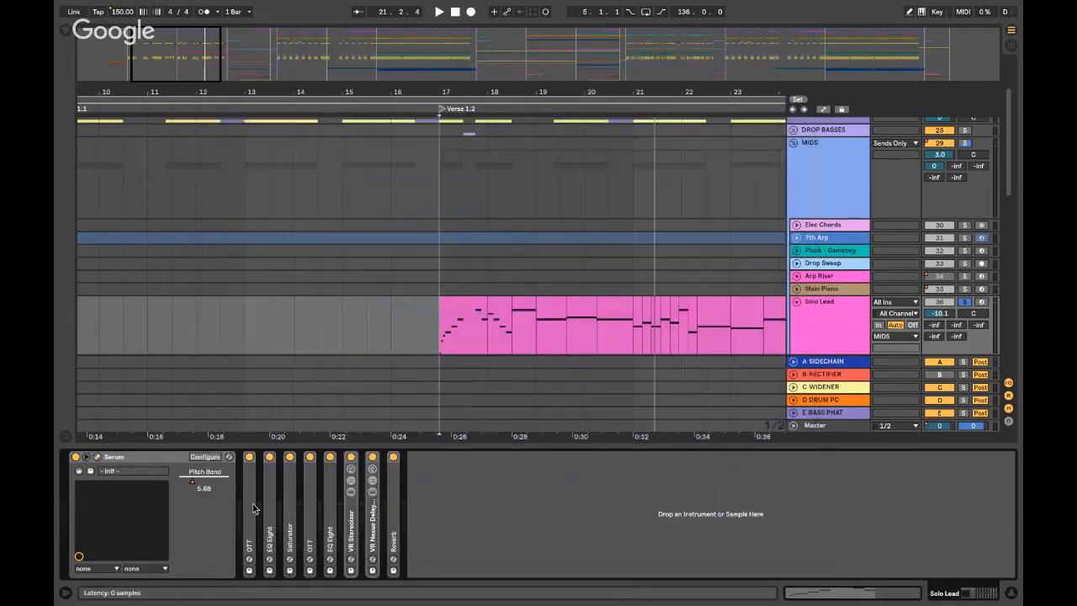
{"action": "double_click", "coordinate": [270, 510]}
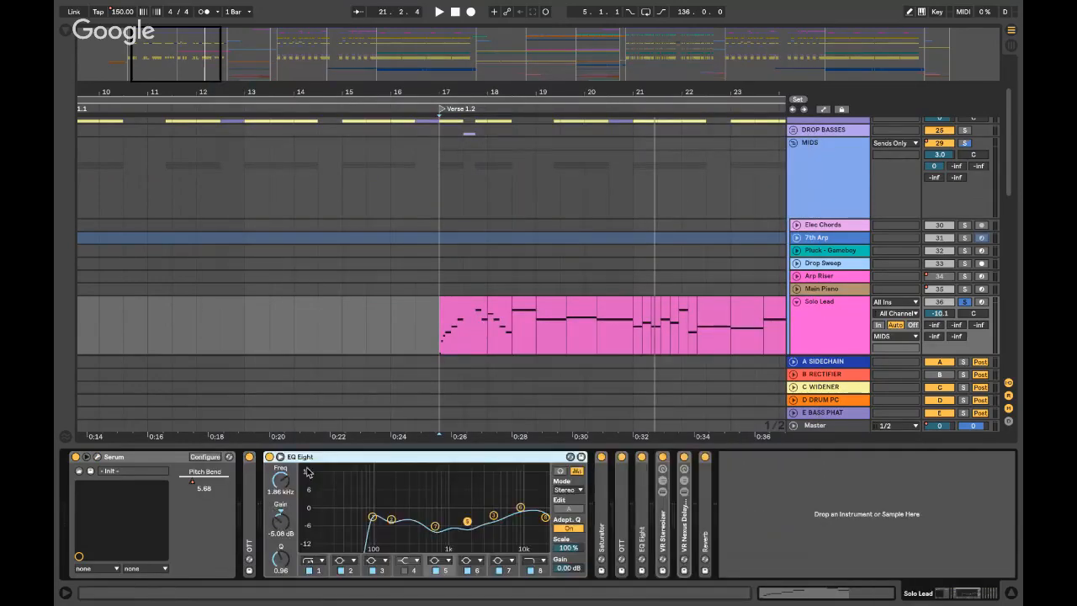
{"action": "double_click", "coordinate": [309, 460]}
{"action": "double_click", "coordinate": [290, 475]}
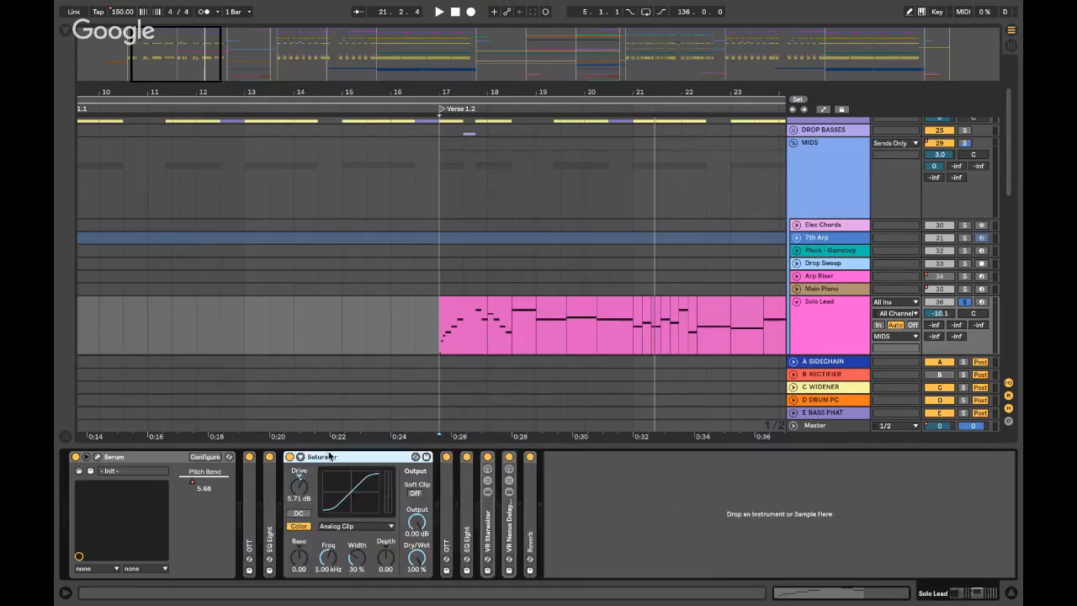
{"action": "double_click", "coordinate": [328, 454]}
{"action": "double_click", "coordinate": [310, 482]}
{"action": "double_click", "coordinate": [340, 454]}
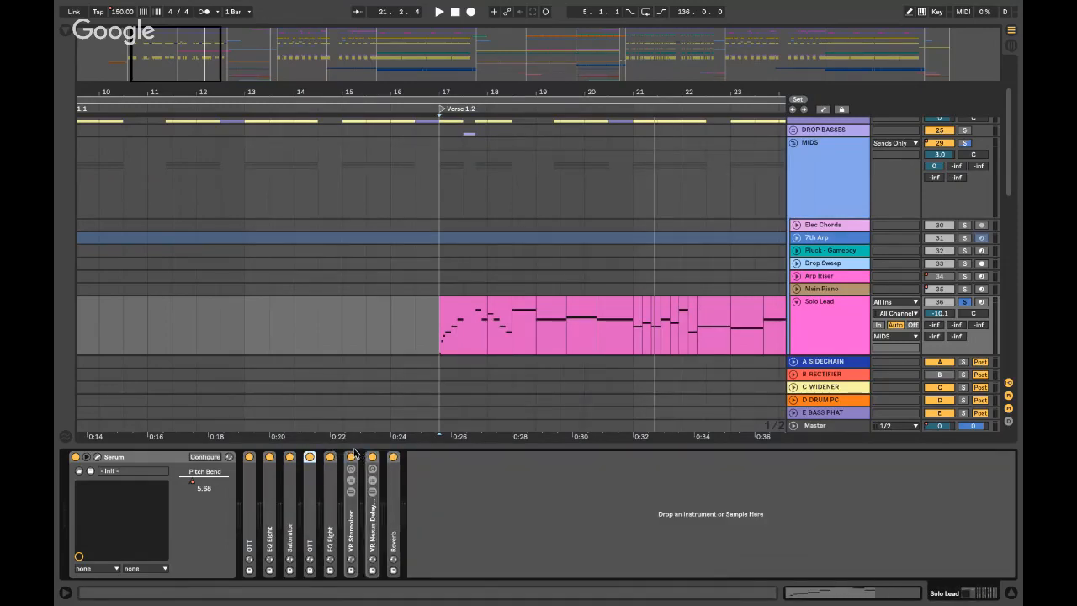
{"action": "double_click", "coordinate": [354, 526]}
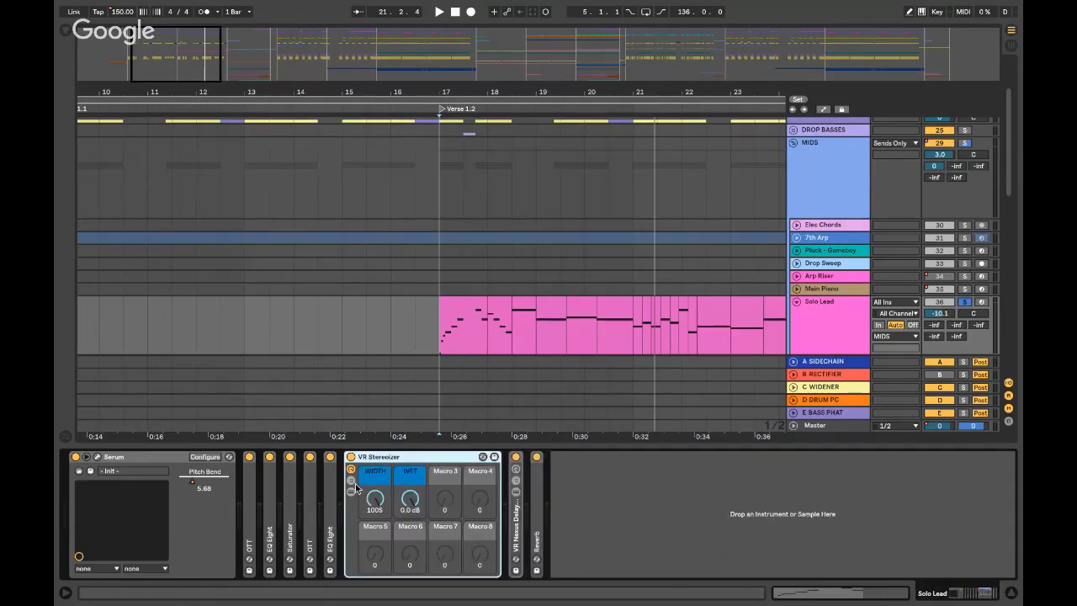
{"action": "left_click", "coordinate": [352, 481]}
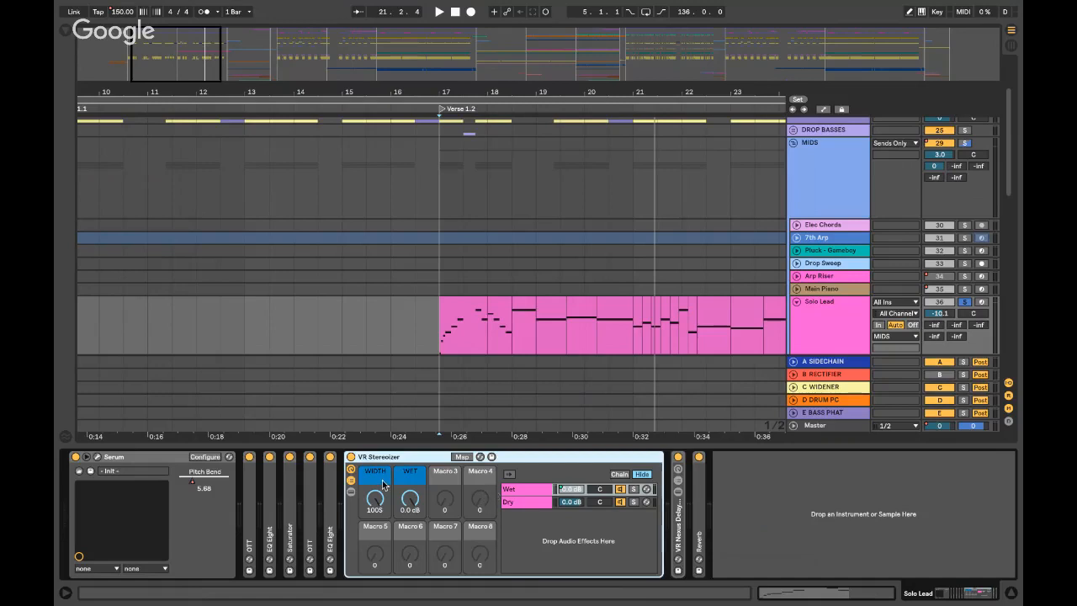
{"action": "left_click", "coordinate": [351, 481]}
{"action": "double_click", "coordinate": [380, 457]}
{"action": "double_click", "coordinate": [372, 508]}
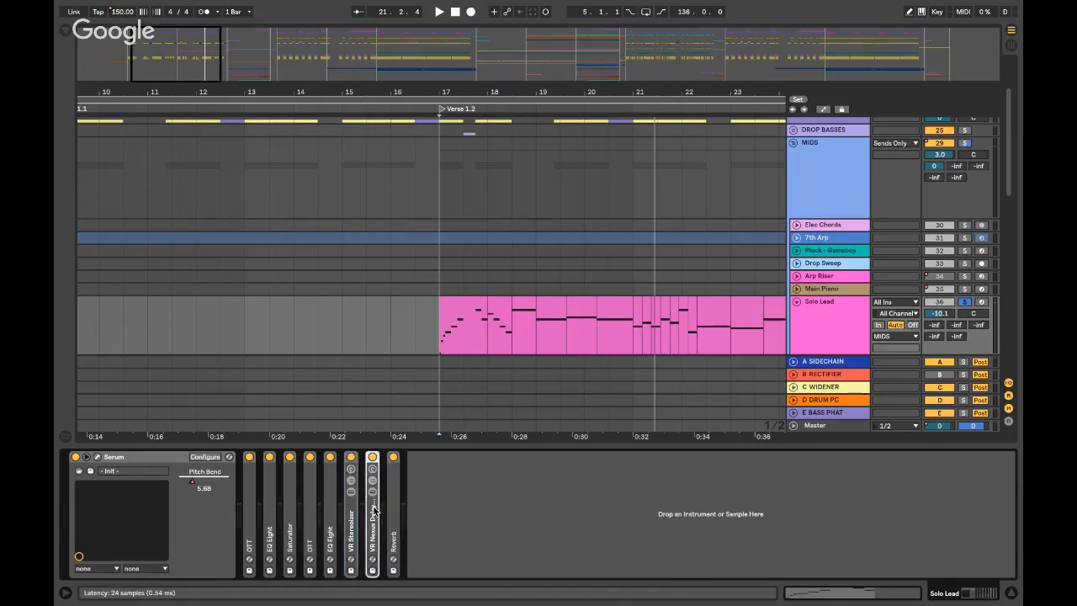
{"action": "double_click", "coordinate": [400, 459]}
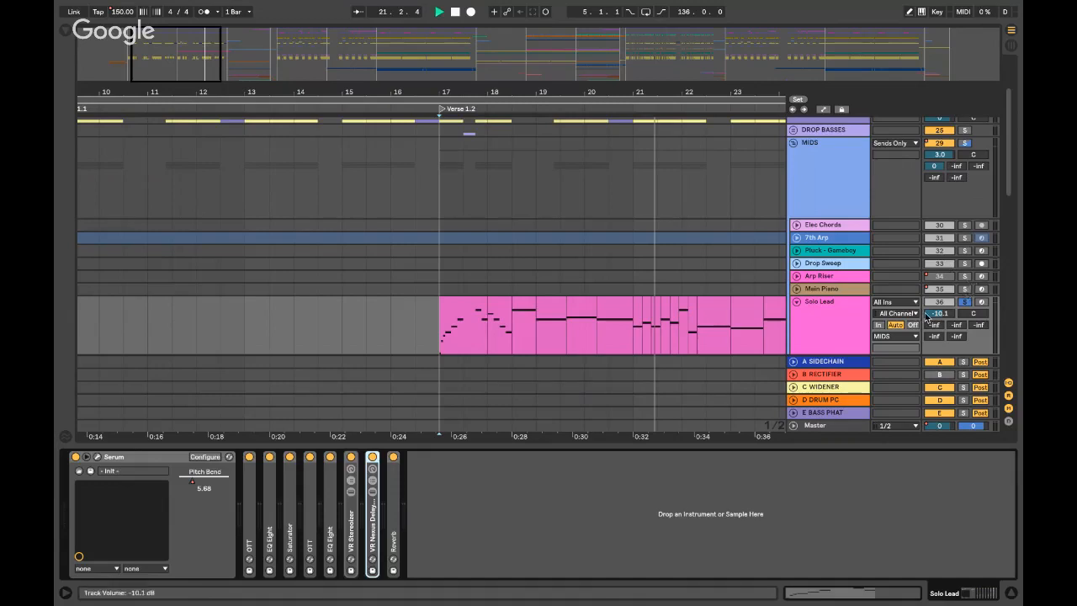
- Close the device view and audition the Solo Lead from around bar 18
{"action": "key", "text": "space"}
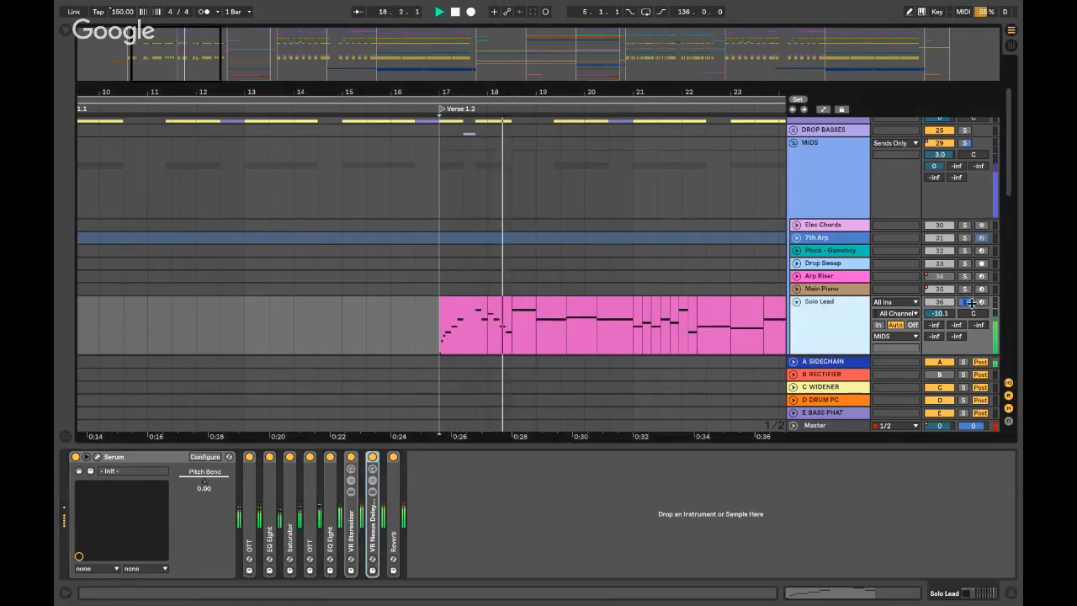
{"action": "double_click", "coordinate": [823, 302]}
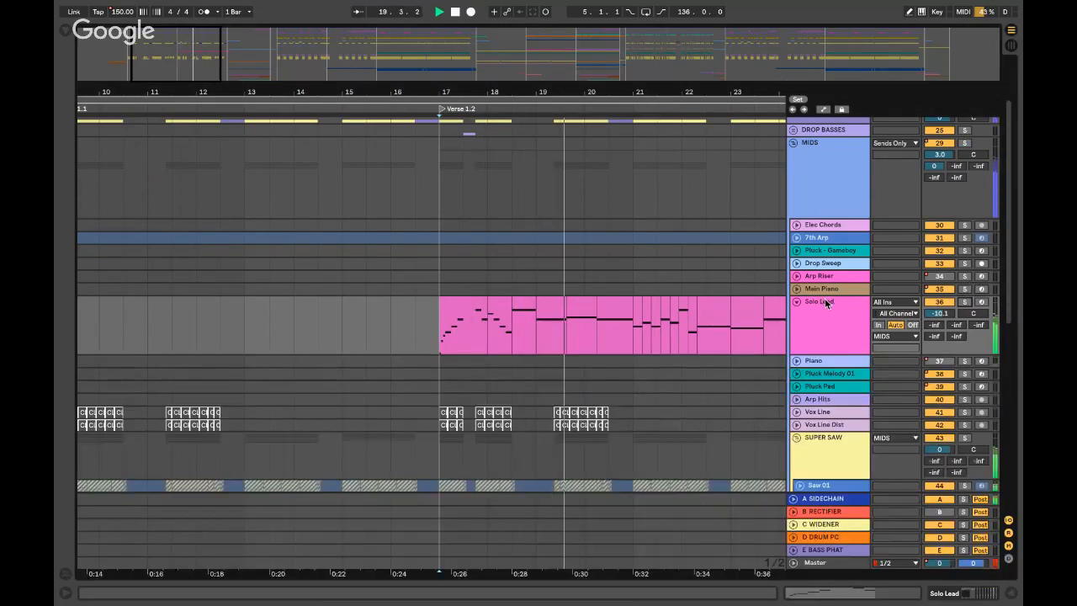
{"action": "scroll", "coordinate": [499, 291], "scroll_direction": "right", "scroll_amount": 4}
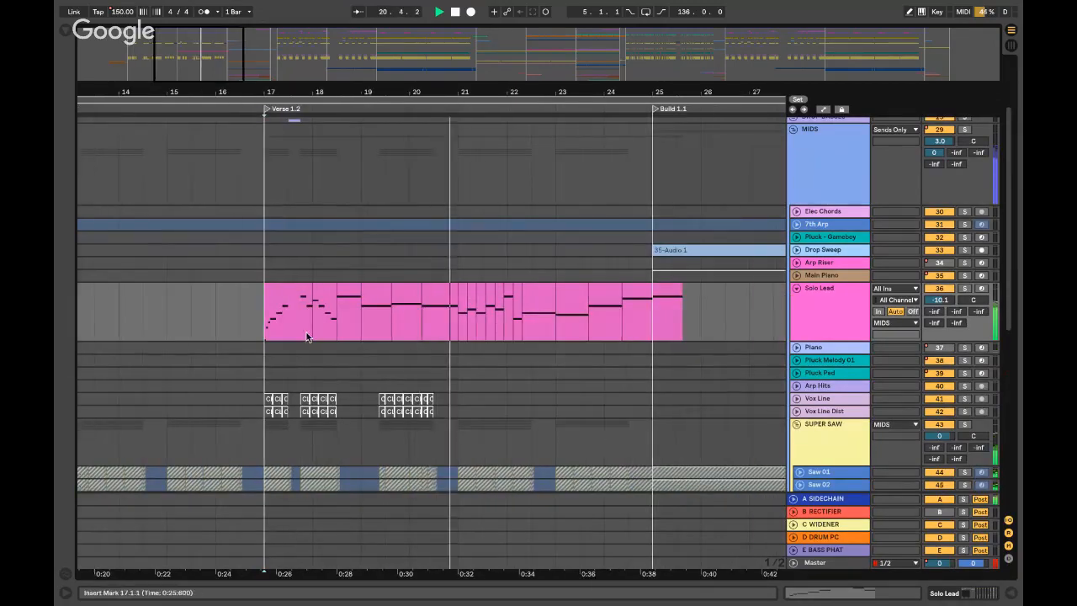
{"action": "scroll", "coordinate": [328, 334], "scroll_direction": "left", "scroll_amount": 3}
{"action": "left_click", "coordinate": [440, 308]}
{"action": "key", "text": "space"}
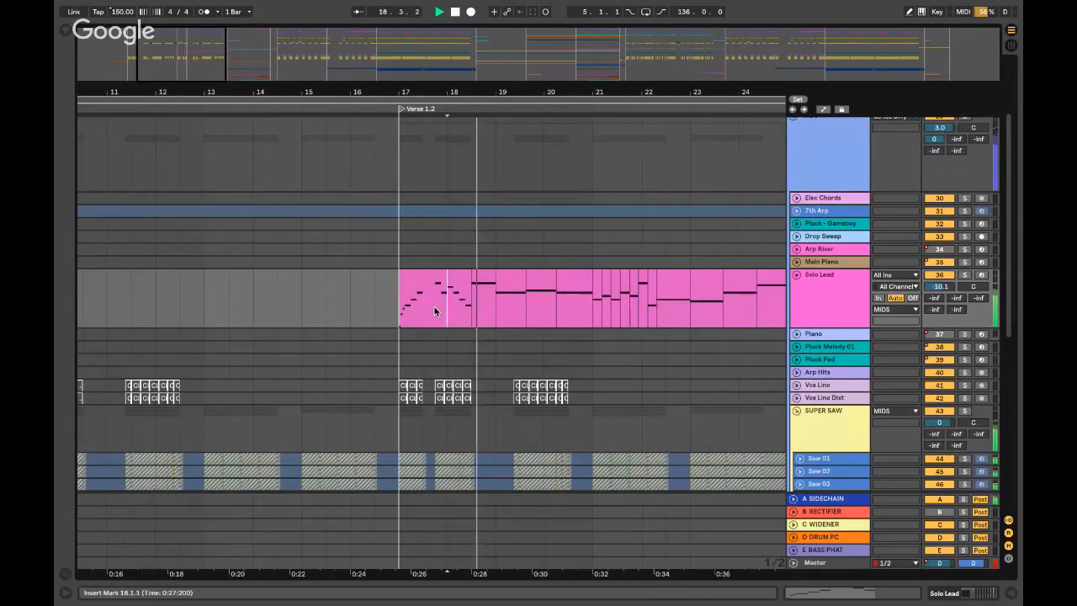
{"action": "left_click", "coordinate": [412, 305]}
{"action": "key", "text": "space"}
{"action": "scroll", "coordinate": [416, 305], "scroll_direction": "up", "scroll_amount": 3}
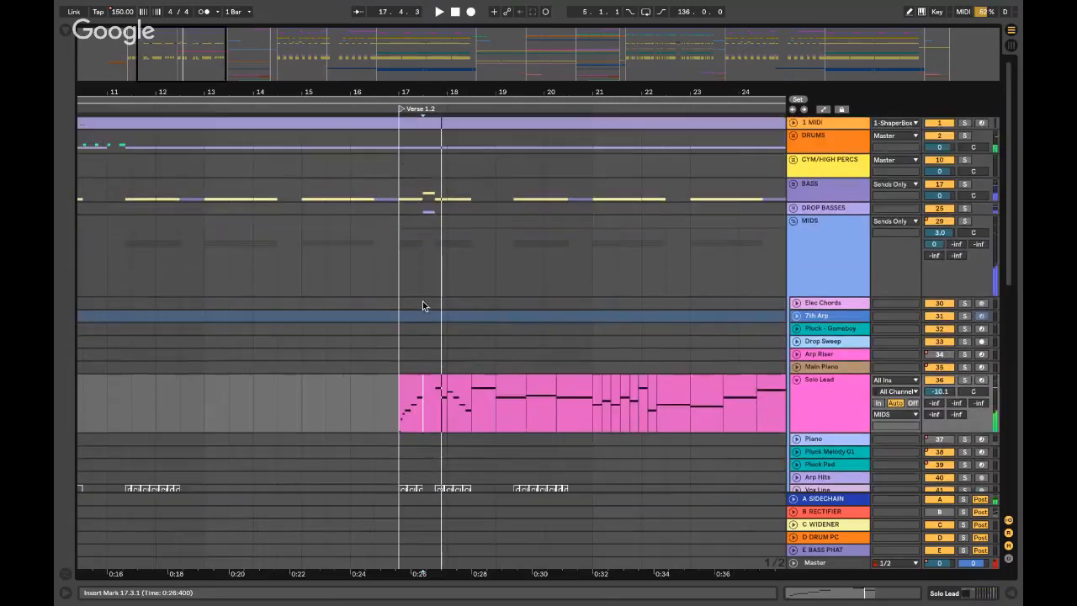
- Unfold the BASS group and set the start at 17.3.1 on the Sub Bass clip
{"action": "left_click", "coordinate": [793, 183]}
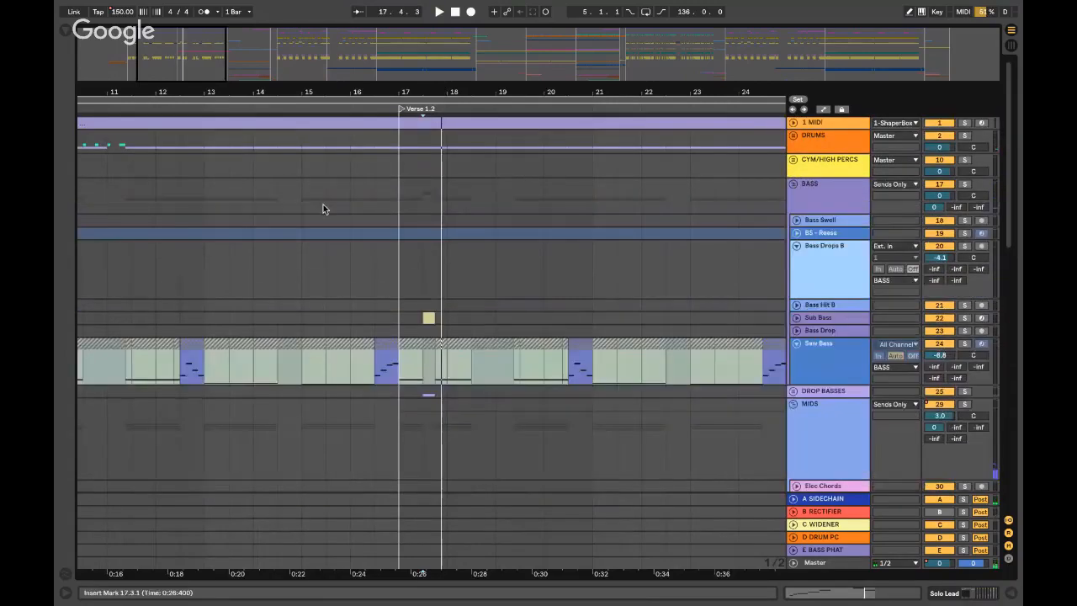
{"action": "left_click", "coordinate": [405, 317]}
{"action": "key", "text": "minus"}
{"action": "key", "text": "minus"}
{"action": "key", "text": "minus"}
{"action": "key", "text": "plus"}
{"action": "key", "text": "plus"}
{"action": "key", "text": "plus"}
{"action": "key", "text": "plus"}
{"action": "key", "text": "plus"}
{"action": "key", "text": "plus"}
{"action": "key", "text": "plus"}
{"action": "left_click", "coordinate": [440, 315]}
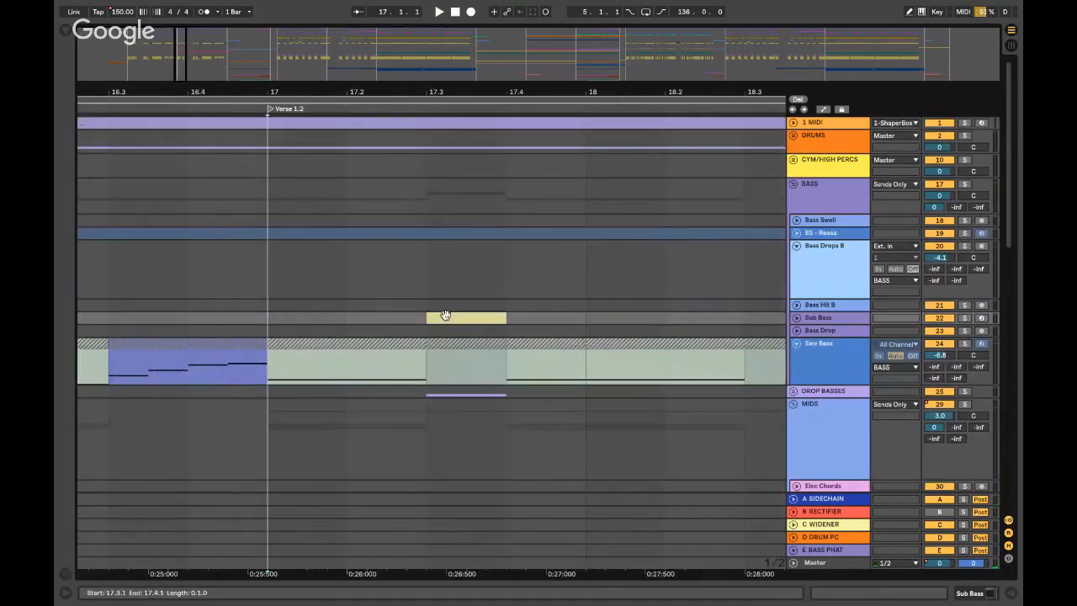
{"action": "left_click", "coordinate": [797, 318]}
{"action": "left_click", "coordinate": [797, 318]}
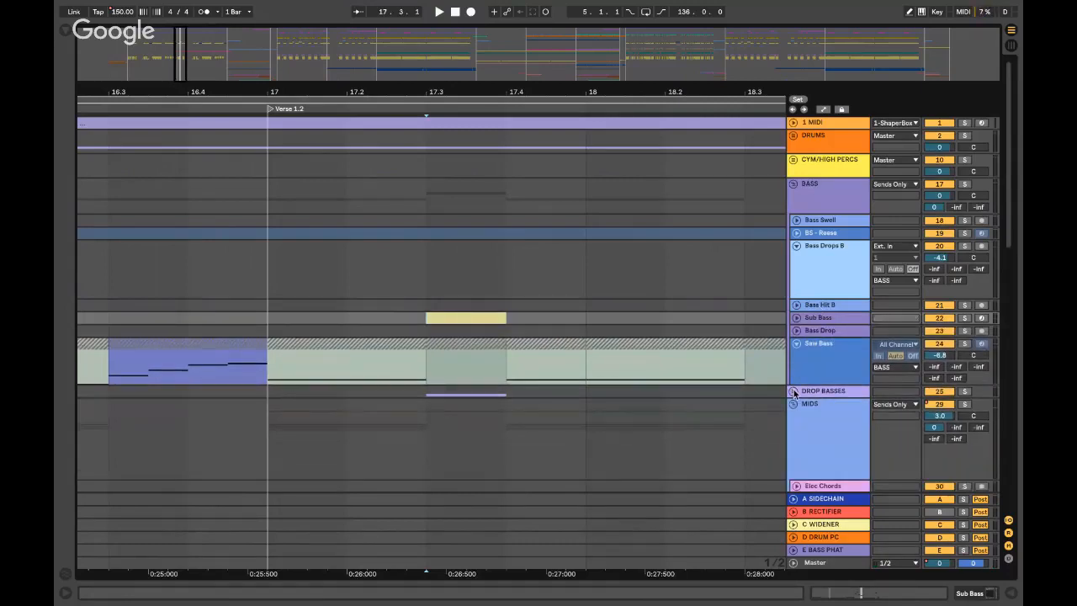
- Unfold DROP BASSES and Main Growls, and solo-audition Main Growls from 17.3.1
{"action": "left_click", "coordinate": [793, 392]}
{"action": "scroll", "coordinate": [799, 396], "scroll_direction": "down", "scroll_amount": 5}
{"action": "left_click", "coordinate": [436, 249]}
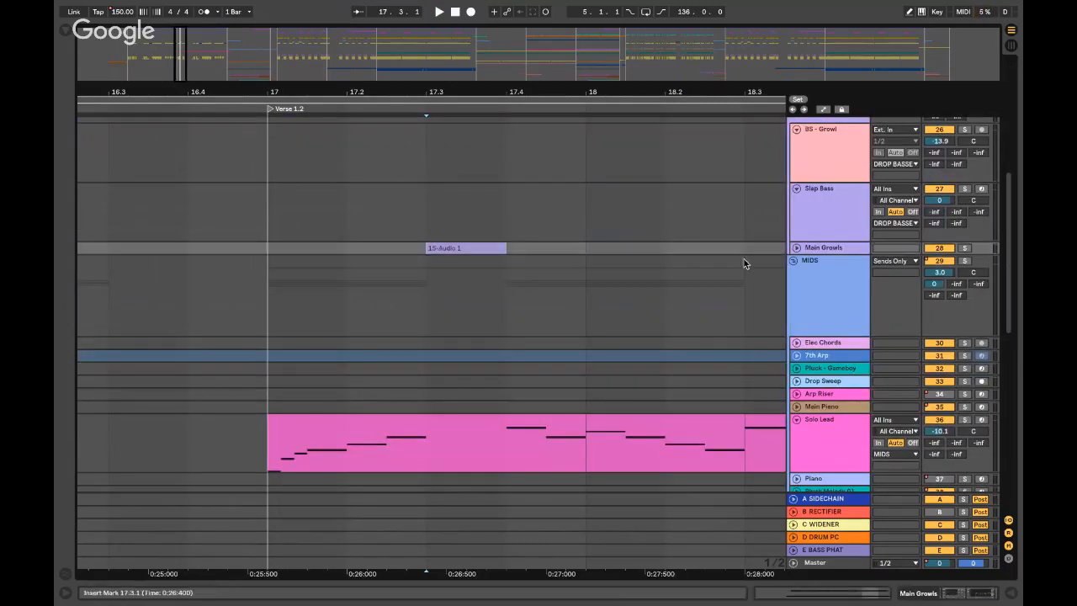
{"action": "left_click", "coordinate": [797, 247]}
{"action": "left_click", "coordinate": [966, 249]}
{"action": "key", "text": "space"}
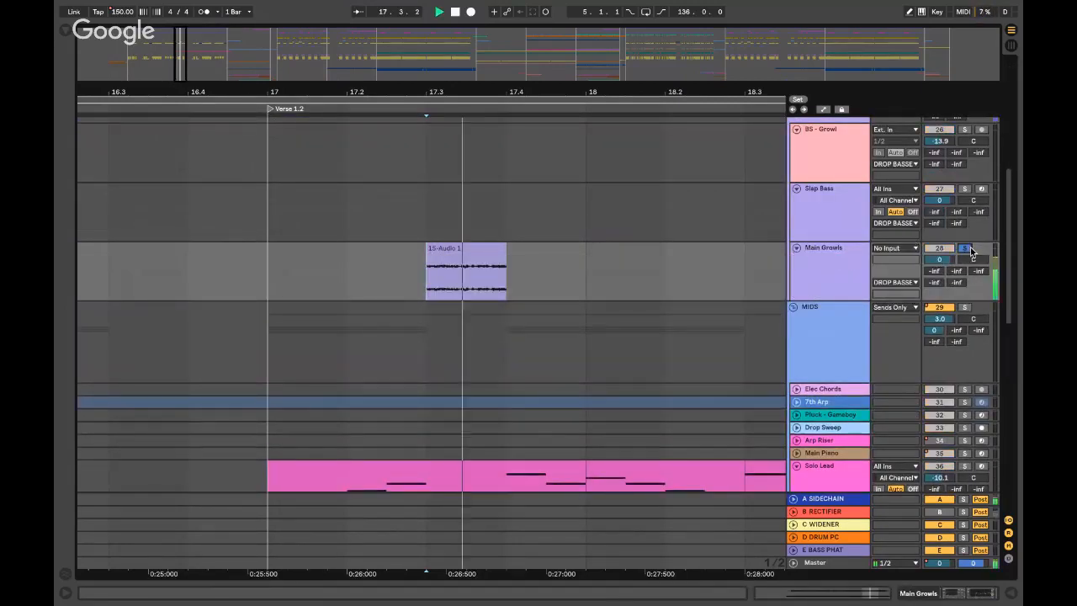
{"action": "key", "text": "space"}
{"action": "left_click", "coordinate": [965, 249]}
{"action": "left_click", "coordinate": [390, 226]}
{"action": "key", "text": "minus"}
{"action": "key", "text": "minus"}
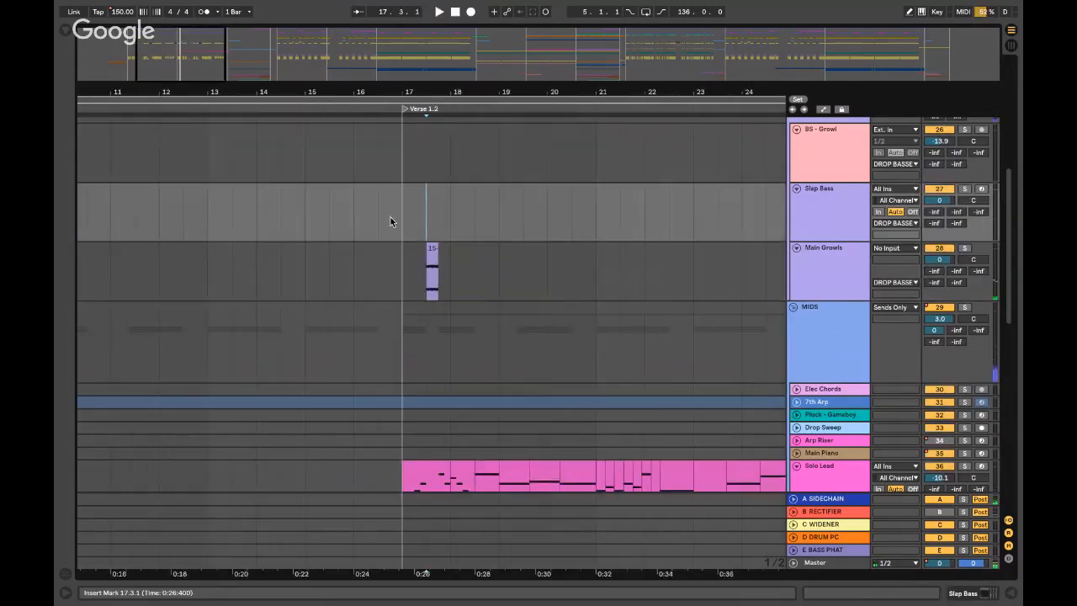
- Play from 17.1.1 on Slap Bass and fold the DROP BASSES group
{"action": "left_click", "coordinate": [390, 221]}
{"action": "key", "text": "space"}
{"action": "key", "text": "minus"}
{"action": "scroll", "coordinate": [410, 212], "scroll_direction": "right", "scroll_amount": 3}
{"action": "scroll", "coordinate": [410, 212], "scroll_direction": "up", "scroll_amount": 5}
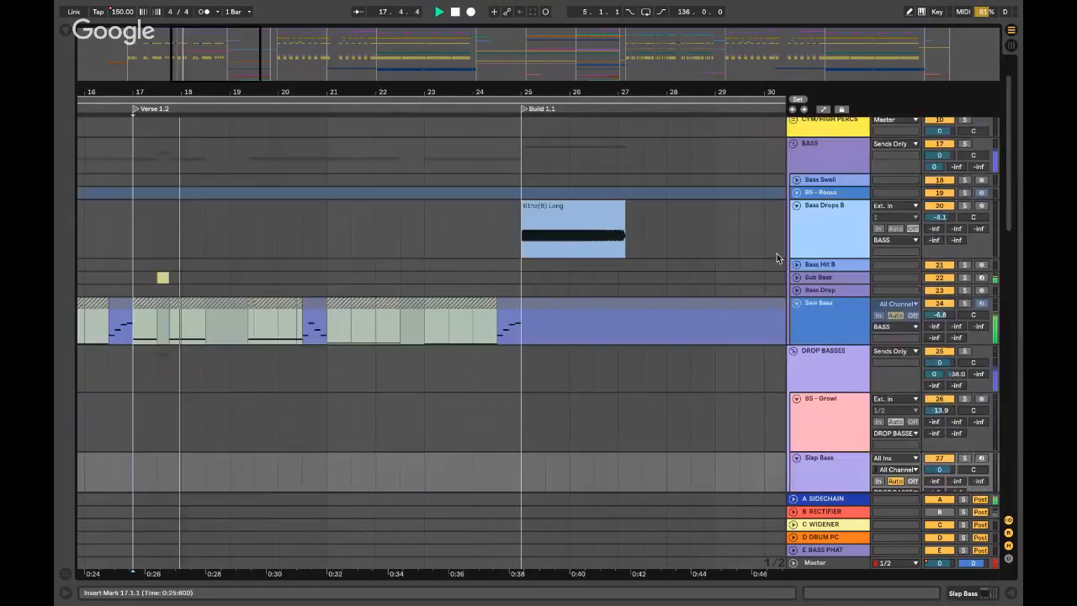
{"action": "left_click", "coordinate": [793, 351]}
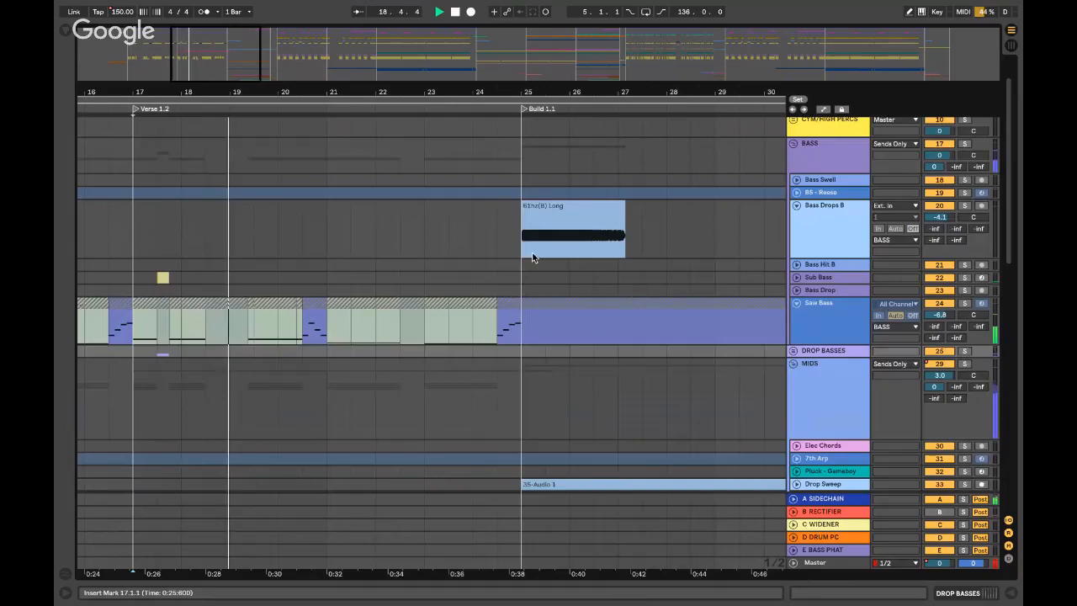
- Audition Bass Drops B from bar 25
{"action": "left_click", "coordinate": [473, 232]}
{"action": "scroll", "coordinate": [474, 233], "scroll_direction": "right", "scroll_amount": 3}
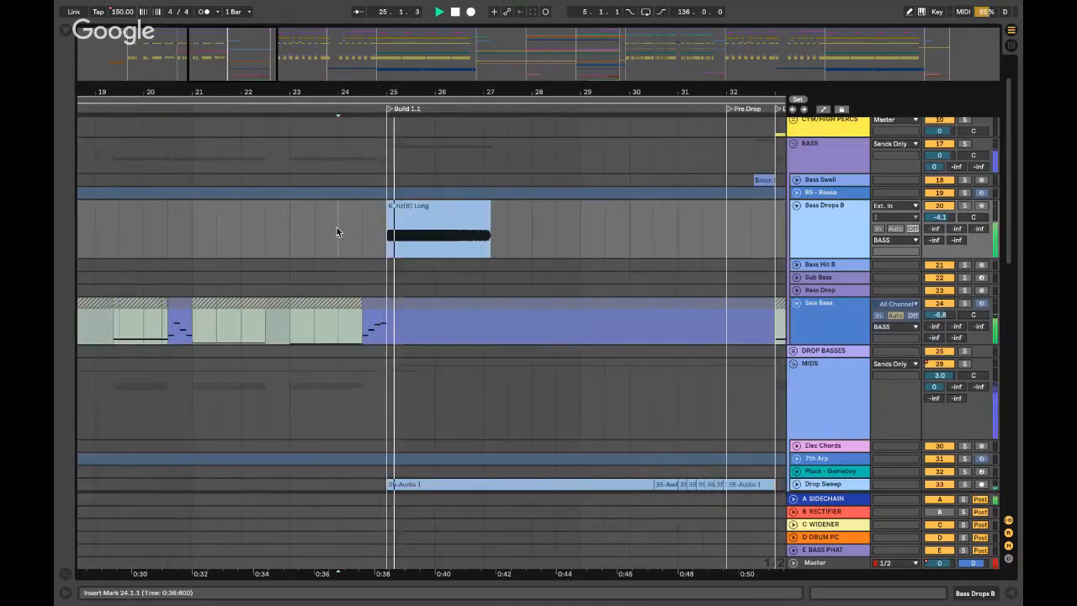
{"action": "key", "text": "space"}
{"action": "left_click", "coordinate": [388, 233]}
{"action": "scroll", "coordinate": [752, 231], "scroll_direction": "up", "scroll_amount": 2}
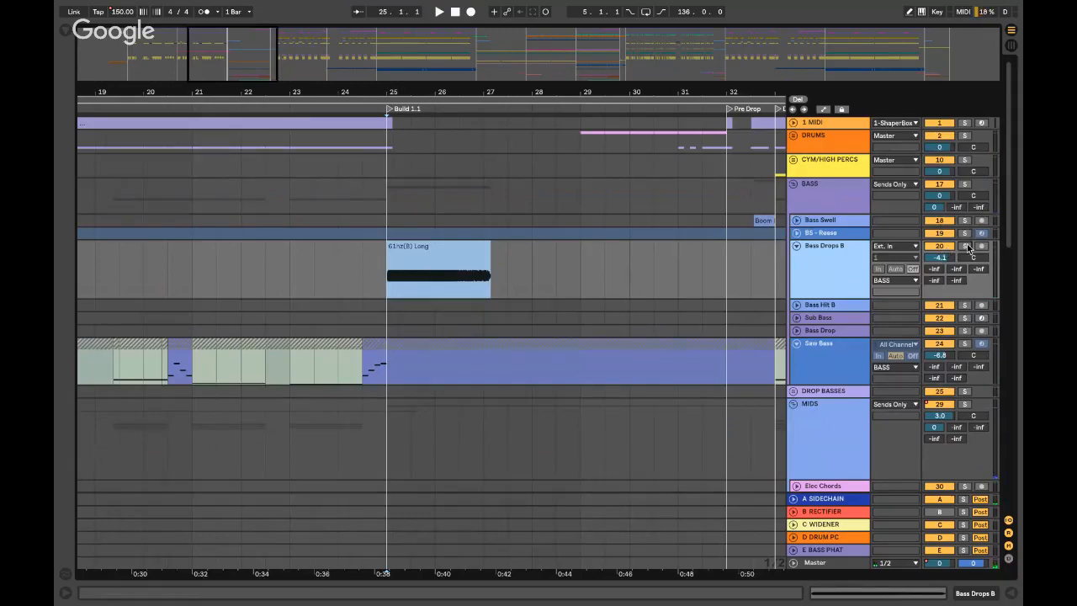
{"action": "key", "text": "space"}
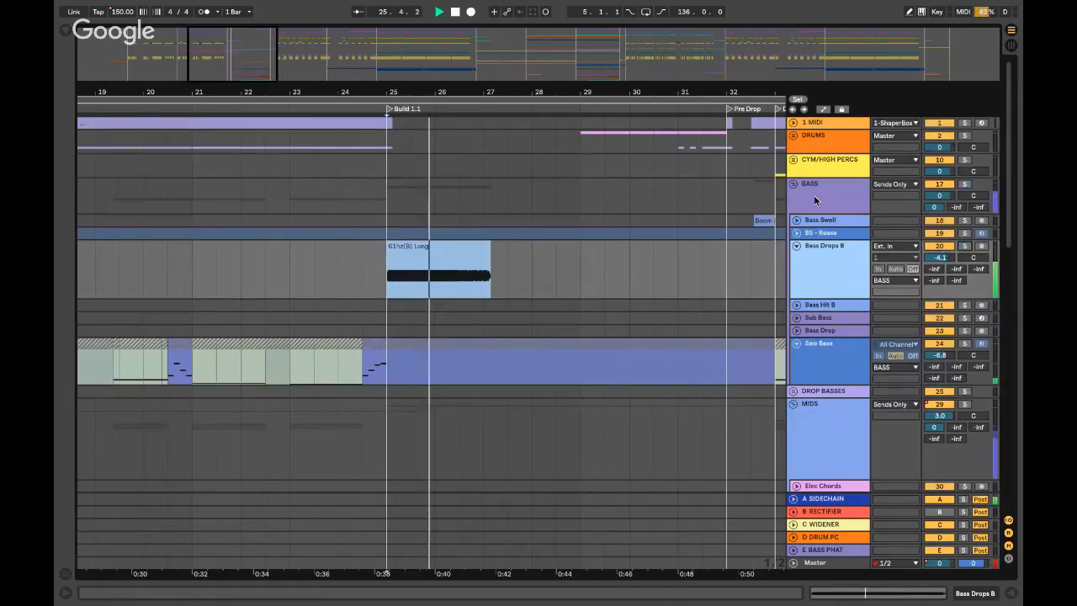
- Fold the BASS group, unfold Drop Sweep to show its clip, then switch to the desktop
{"action": "left_click", "coordinate": [793, 184]}
{"action": "scroll", "coordinate": [815, 258], "scroll_direction": "down", "scroll_amount": 5}
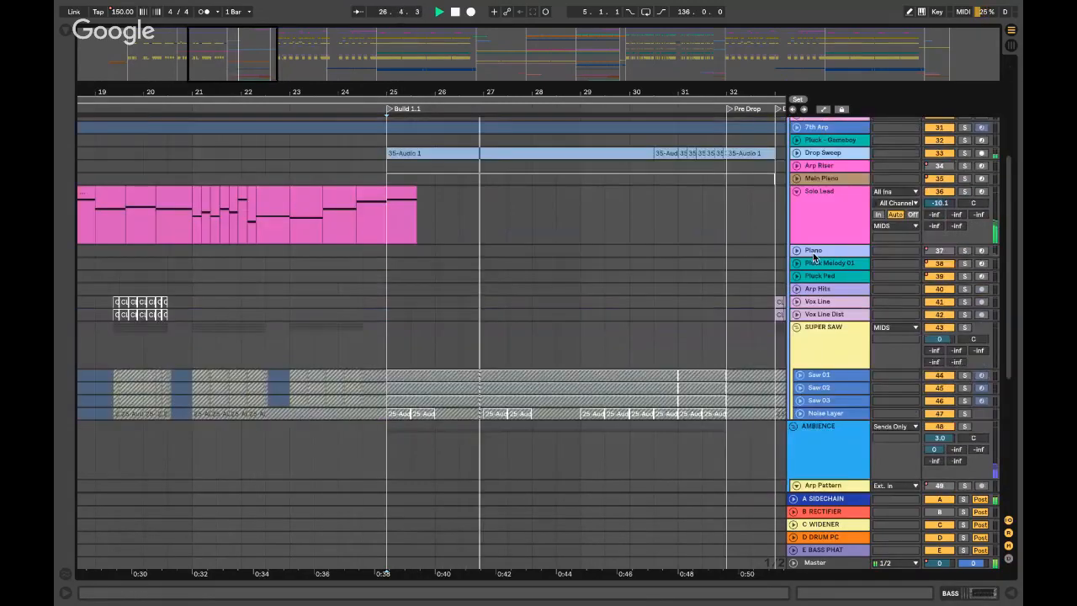
{"action": "left_click", "coordinate": [795, 153]}
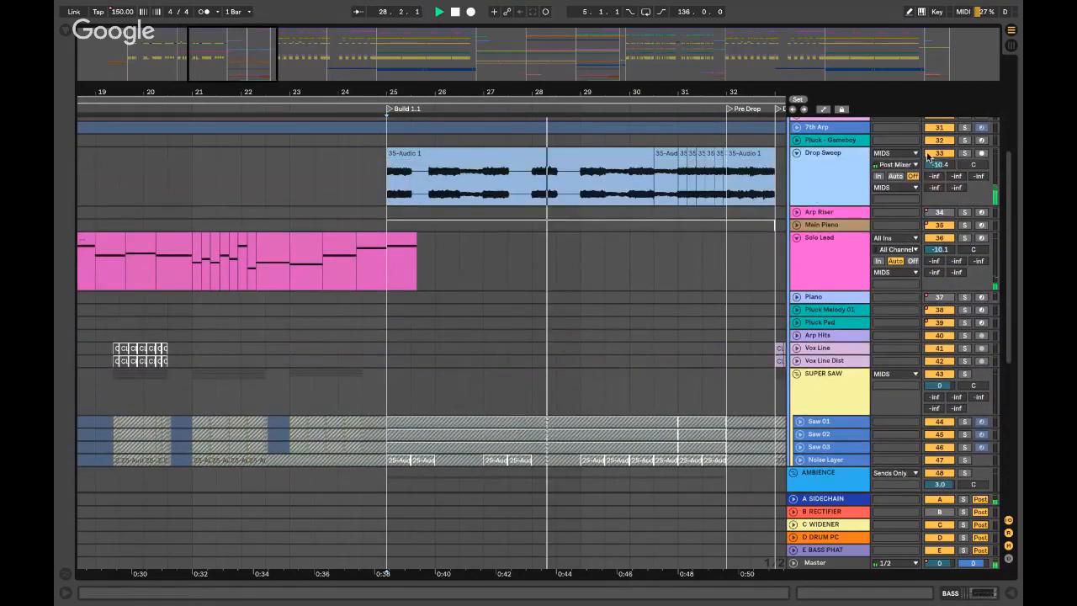
{"action": "left_click", "coordinate": [405, 174]}
{"action": "scroll", "coordinate": [548, 175], "scroll_direction": "right", "scroll_amount": 5}
{"action": "scroll", "coordinate": [549, 174], "scroll_direction": "up", "scroll_amount": 2}
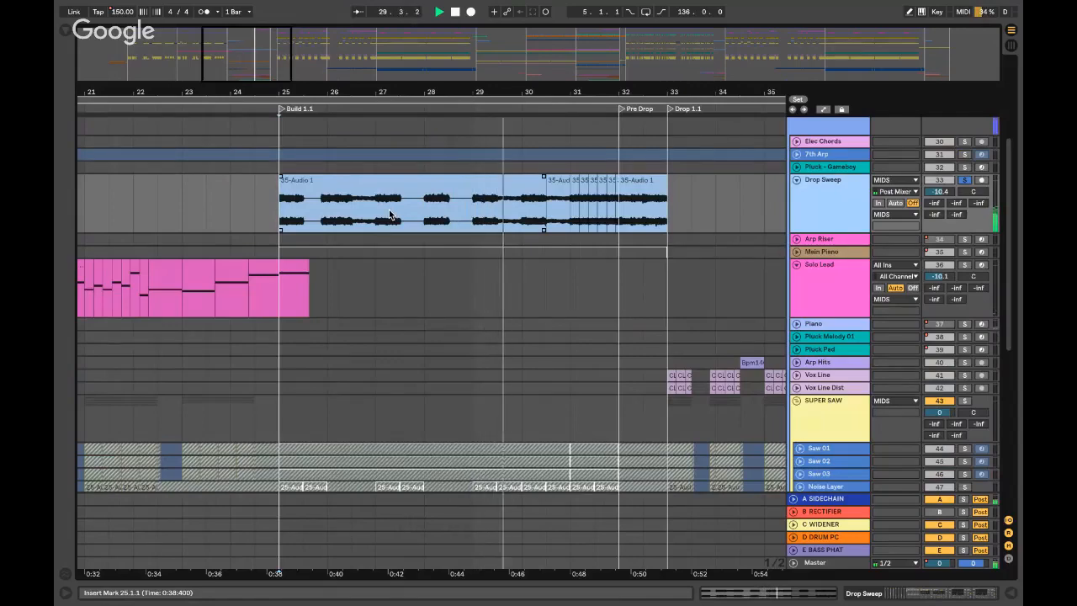
{"action": "key", "text": "ctrl+Left"}
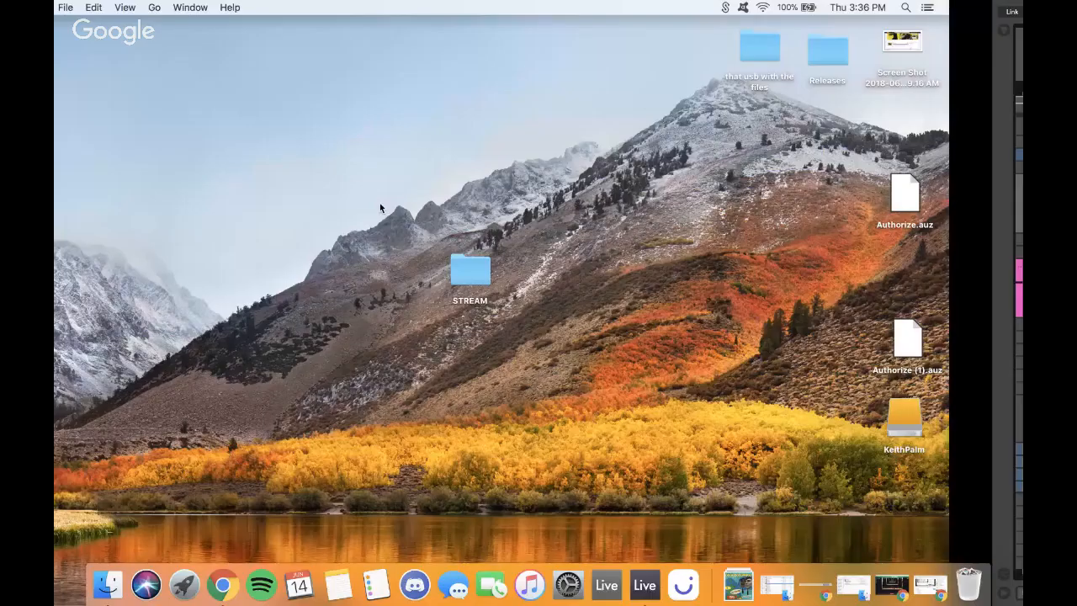
{"action": "left_click", "coordinate": [931, 585]}
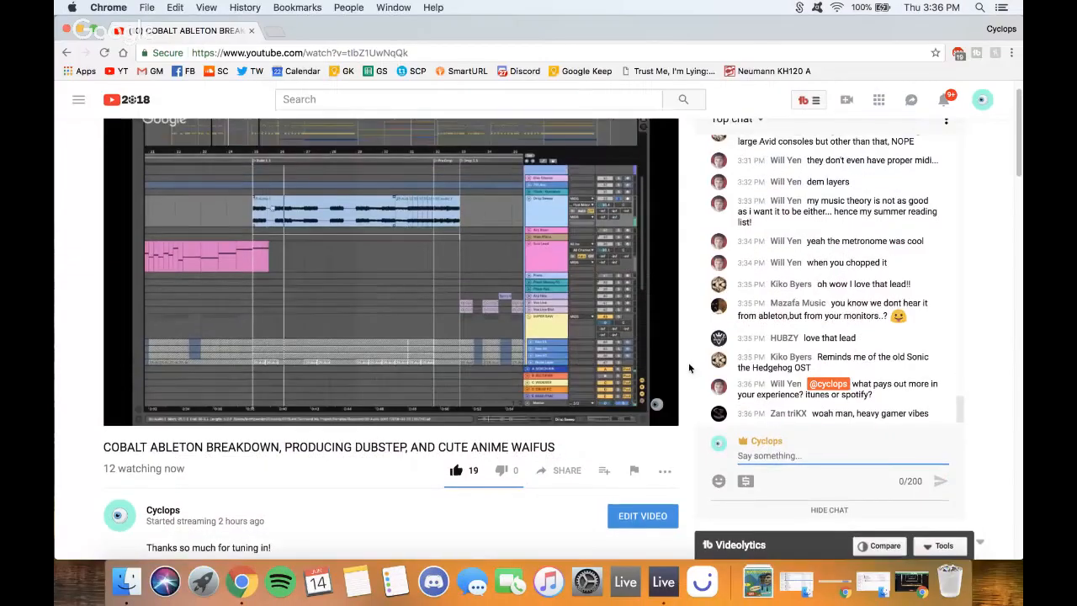
{"action": "scroll", "coordinate": [744, 353], "scroll_direction": "up", "scroll_amount": 4}
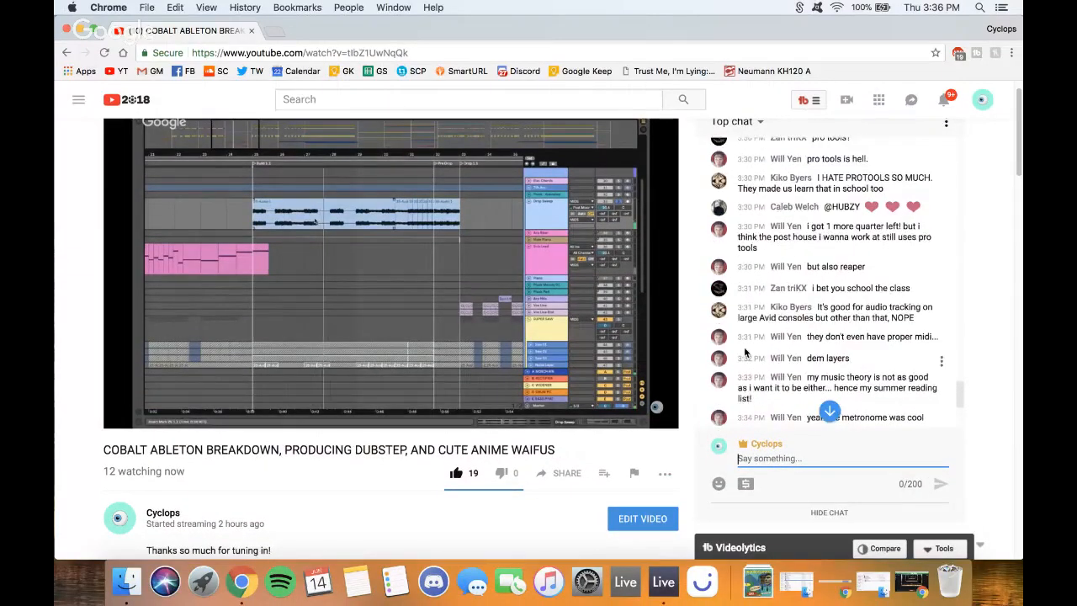
{"action": "scroll", "coordinate": [744, 354], "scroll_direction": "up", "scroll_amount": 5}
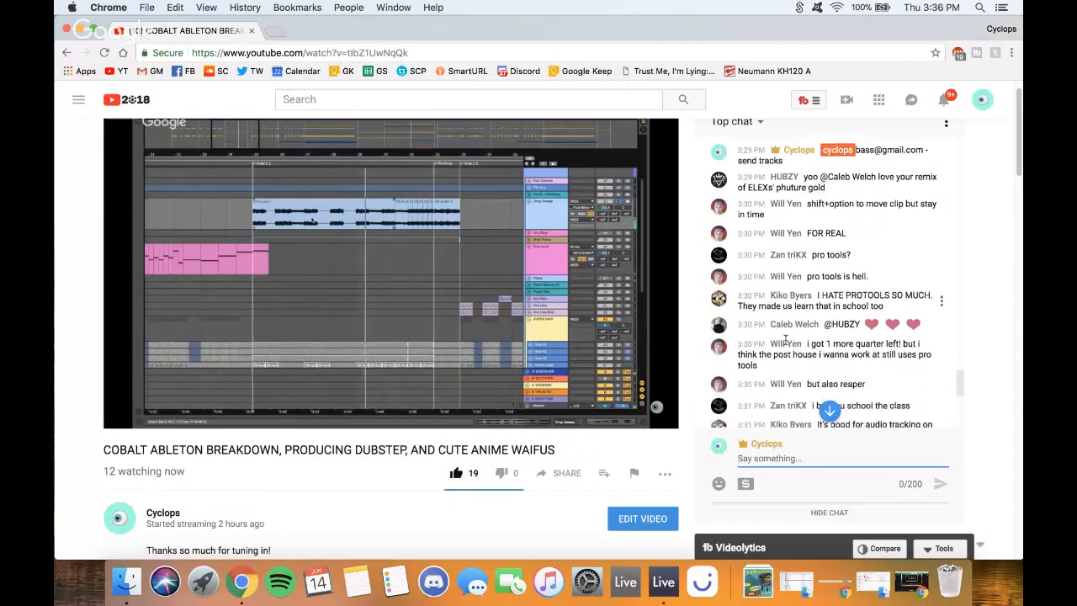
{"action": "scroll", "coordinate": [785, 339], "scroll_direction": "down", "scroll_amount": 5}
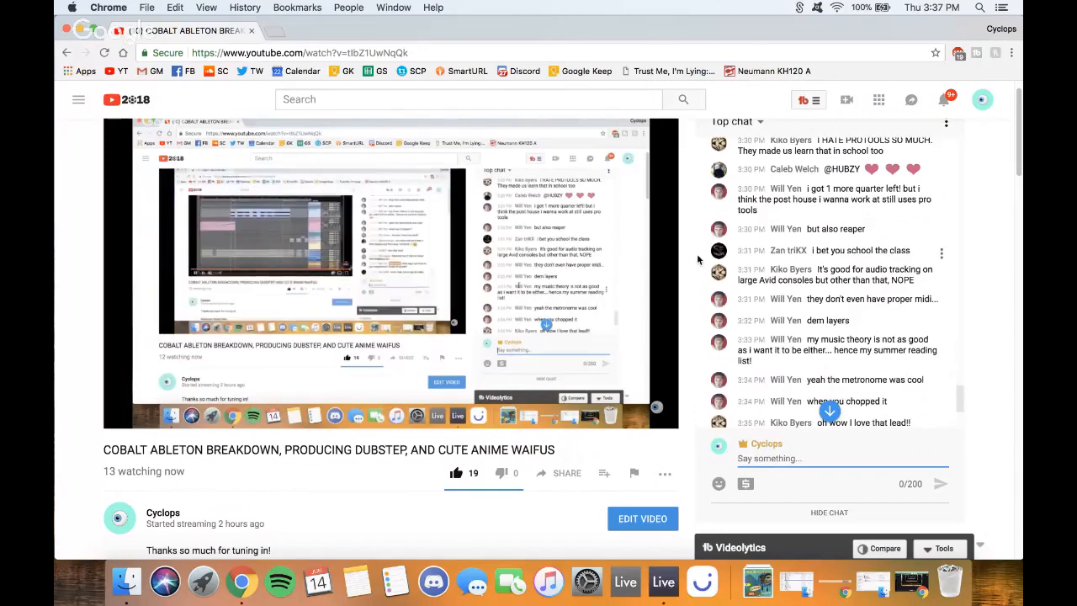
{"action": "scroll", "coordinate": [762, 244], "scroll_direction": "down", "scroll_amount": 2}
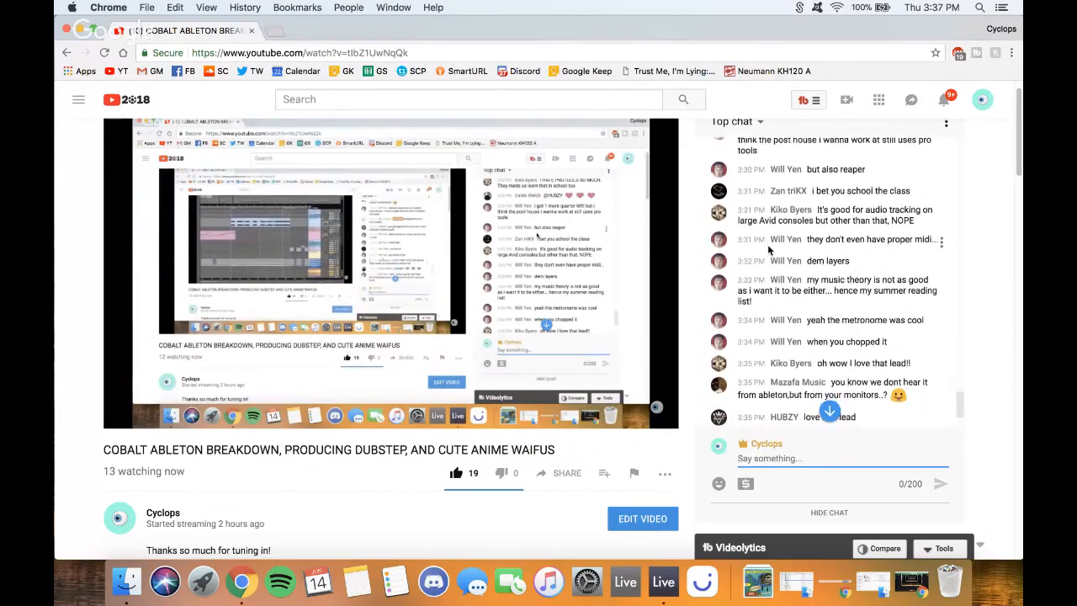
{"action": "scroll", "coordinate": [768, 244], "scroll_direction": "down", "scroll_amount": 2}
{"action": "scroll", "coordinate": [769, 245], "scroll_direction": "up", "scroll_amount": 5}
{"action": "scroll", "coordinate": [770, 245], "scroll_direction": "up", "scroll_amount": 3}
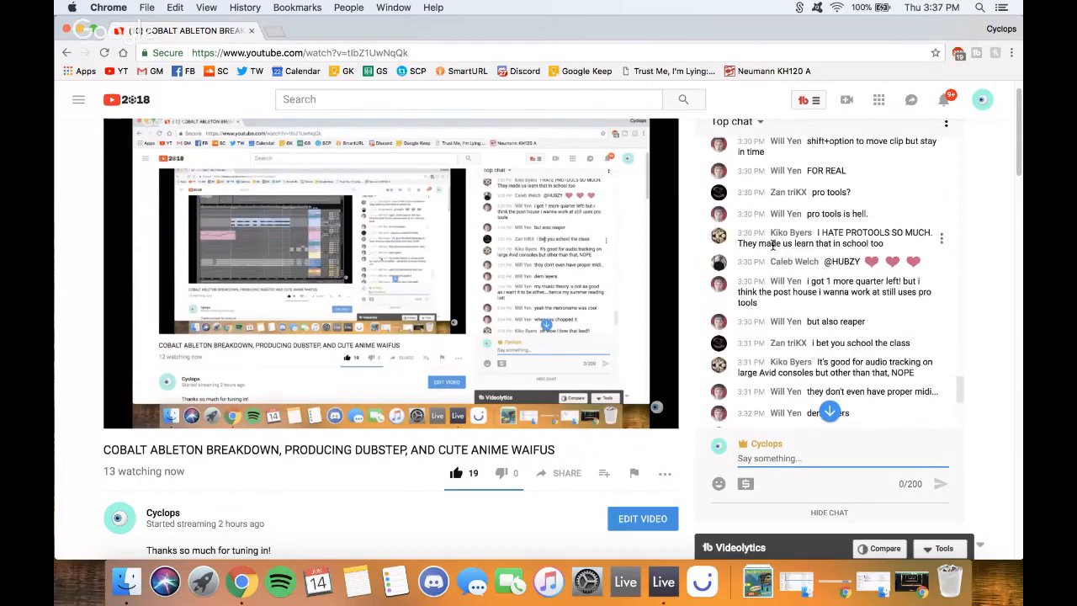
{"action": "scroll", "coordinate": [772, 244], "scroll_direction": "down", "scroll_amount": 1}
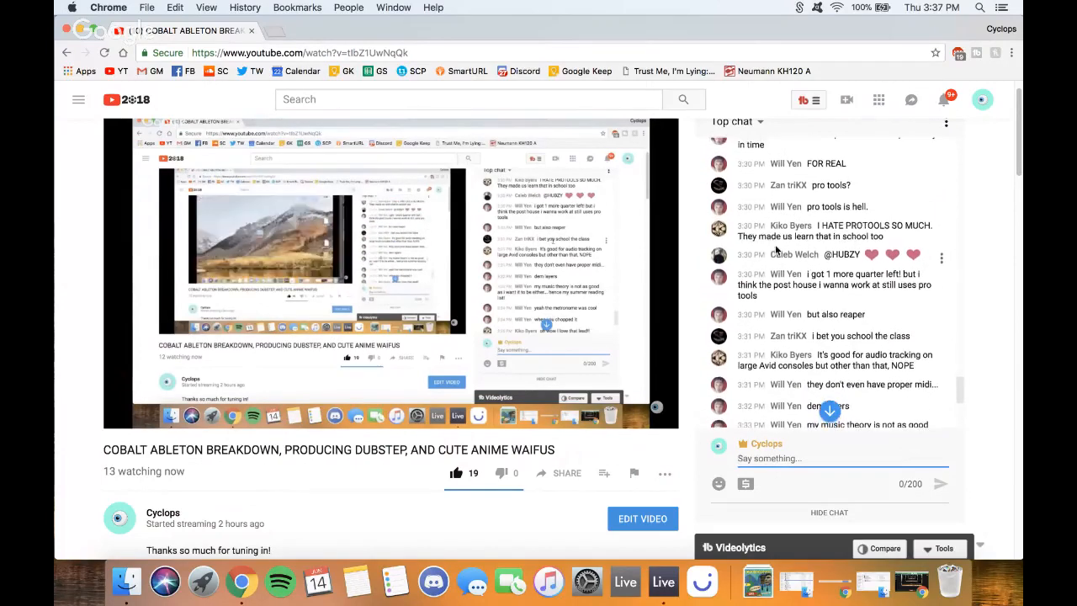
{"action": "scroll", "coordinate": [775, 247], "scroll_direction": "down", "scroll_amount": 1}
{"action": "scroll", "coordinate": [779, 243], "scroll_direction": "down", "scroll_amount": 1}
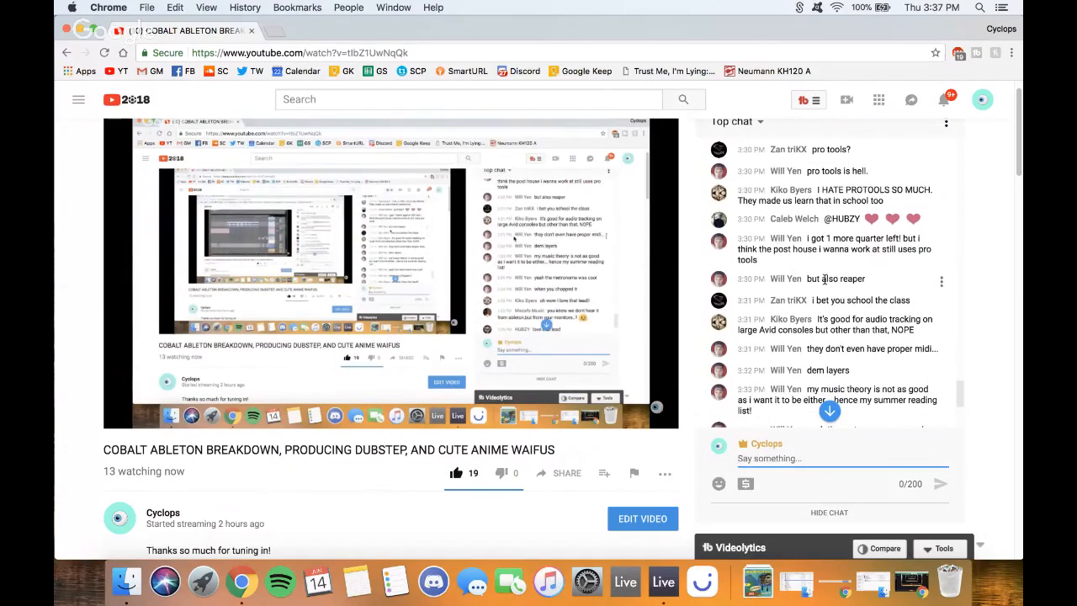
{"action": "scroll", "coordinate": [790, 252], "scroll_direction": "down", "scroll_amount": 3}
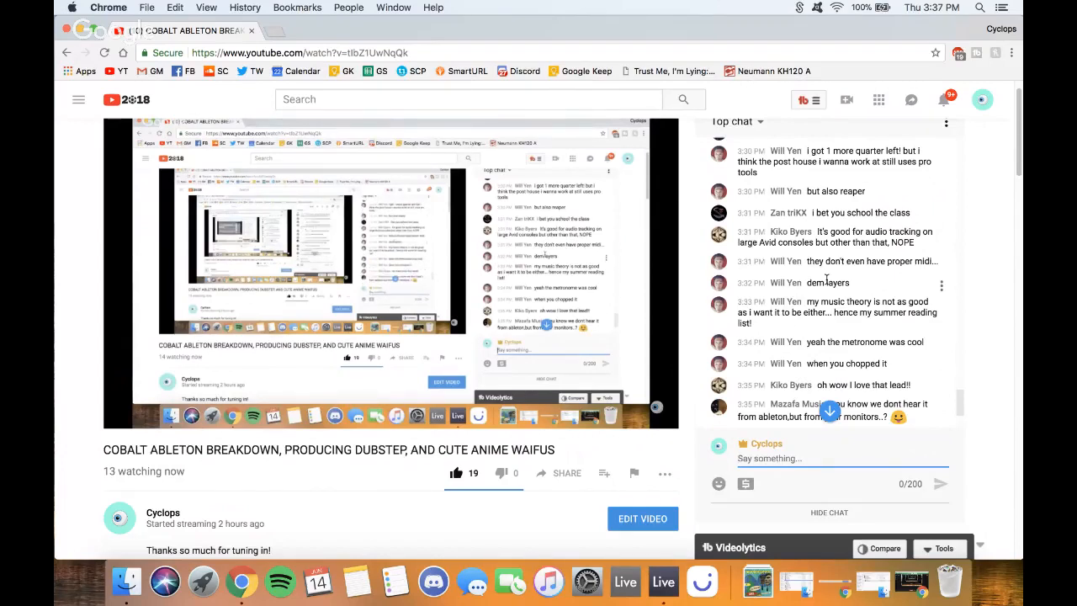
{"action": "scroll", "coordinate": [861, 284], "scroll_direction": "down", "scroll_amount": 5}
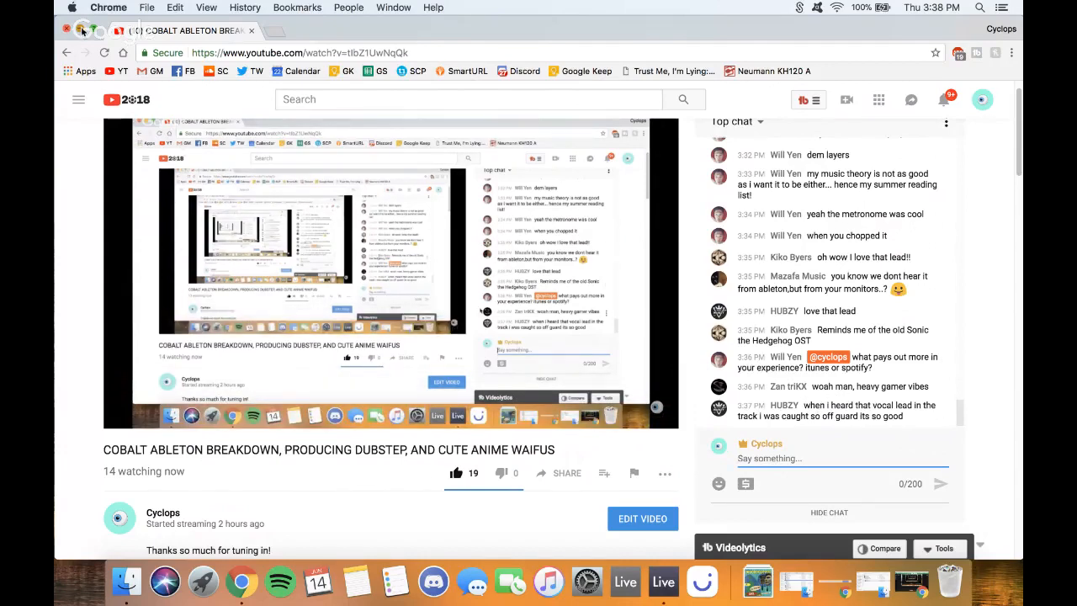
- Back in Ableton, play the build from 25.3.1 in the Drop Sweep clip
{"action": "key", "text": "ctrl+Right"}
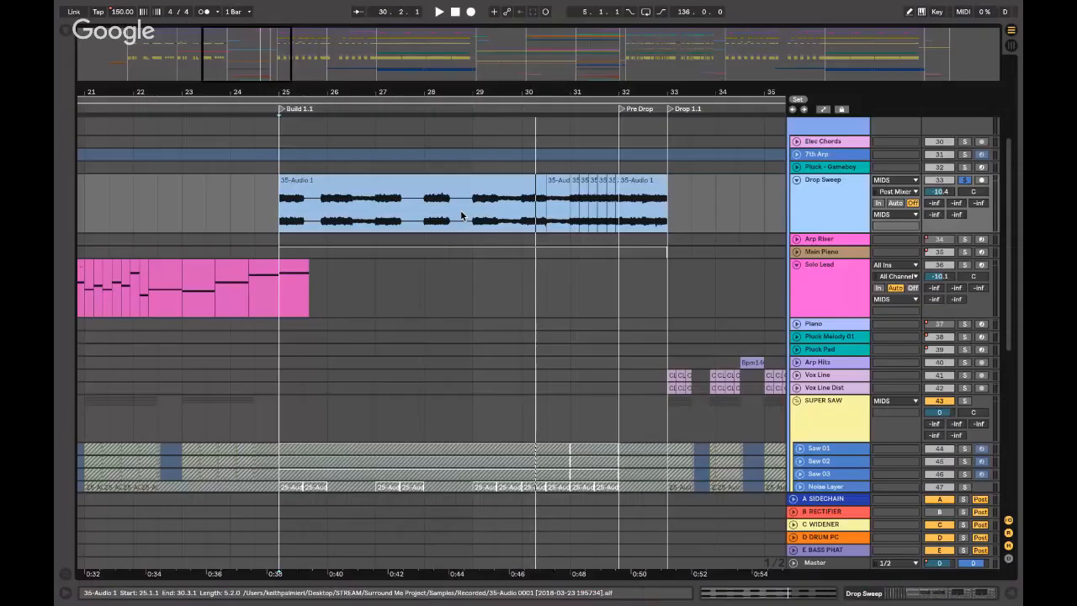
{"action": "left_click", "coordinate": [322, 217]}
{"action": "key", "text": "space"}
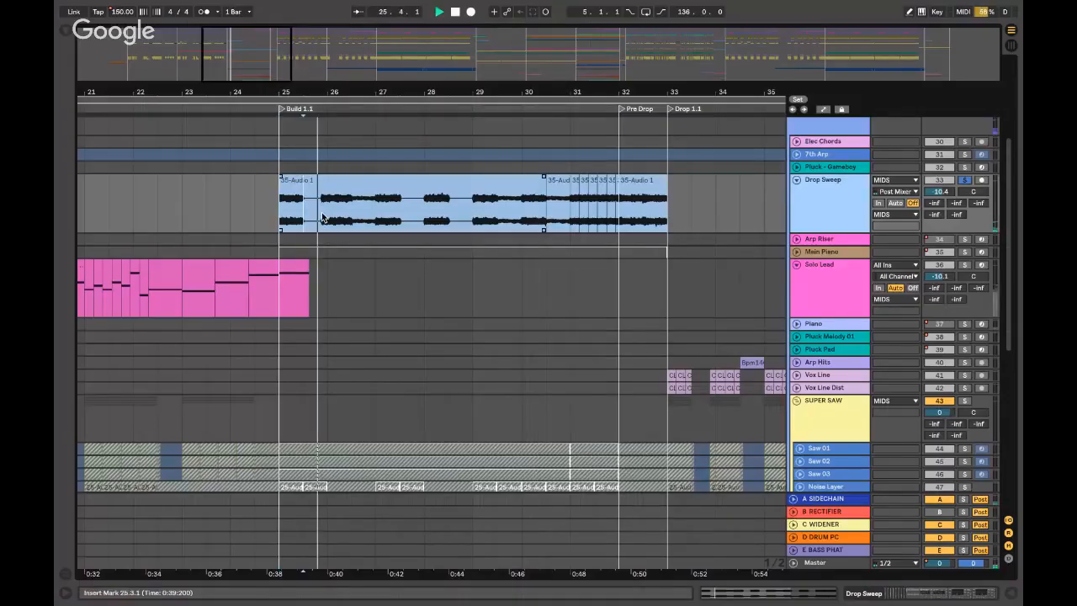
{"action": "scroll", "coordinate": [335, 223], "scroll_direction": "up", "scroll_amount": 2}
{"action": "key", "text": "super+alt+l"}
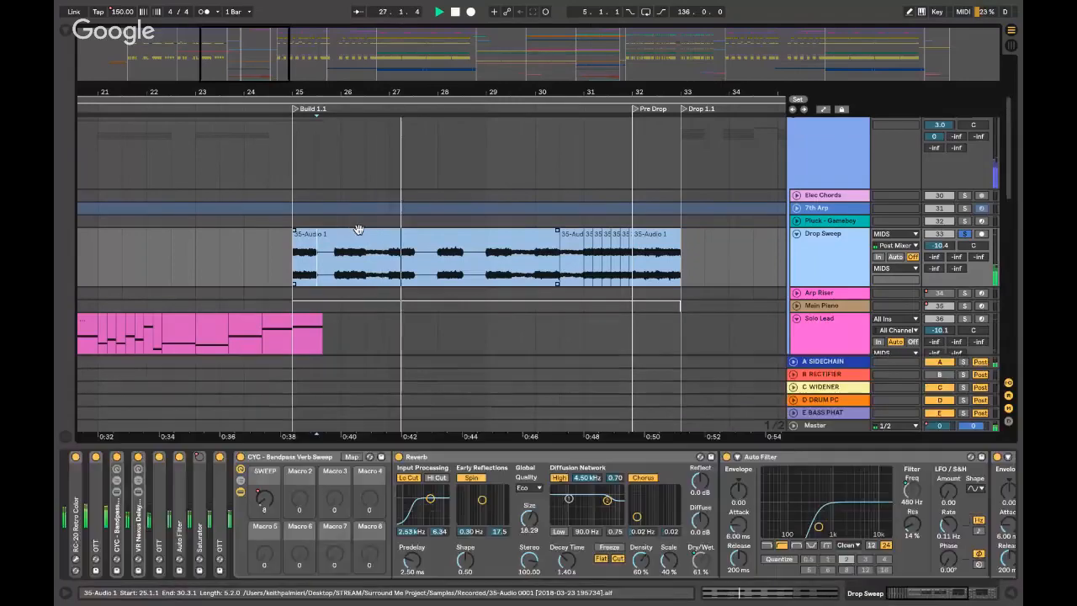
{"action": "key", "text": "super+alt+l"}
{"action": "scroll", "coordinate": [319, 202], "scroll_direction": "left", "scroll_amount": 3}
{"action": "scroll", "coordinate": [318, 201], "scroll_direction": "left", "scroll_amount": 1}
{"action": "scroll", "coordinate": [531, 290], "scroll_direction": "right", "scroll_amount": 4}
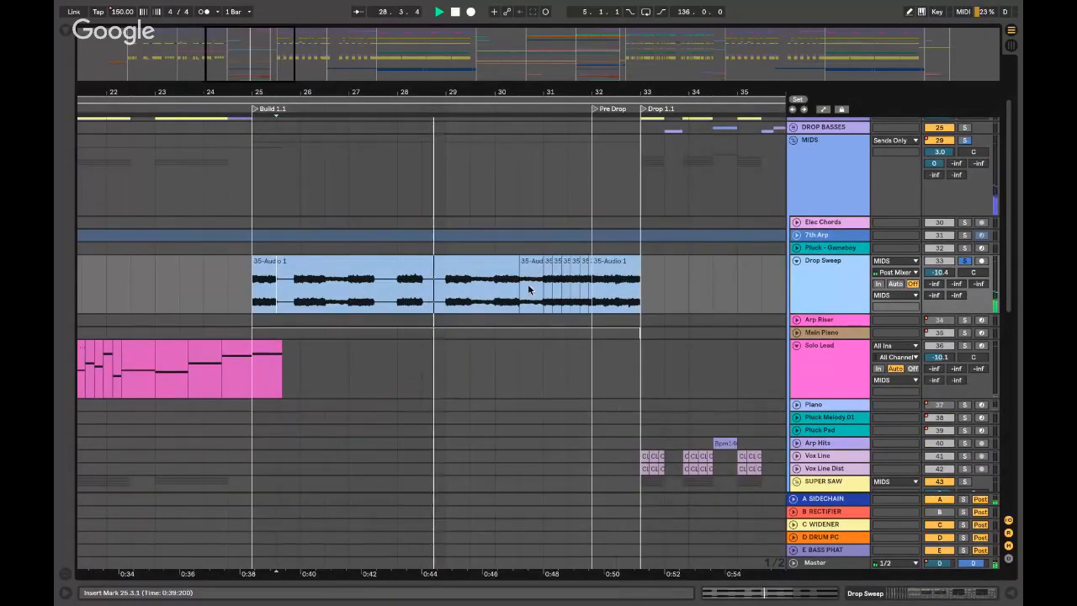
- Jump playback around bars 29–31 to audition the build
{"action": "left_click", "coordinate": [531, 294]}
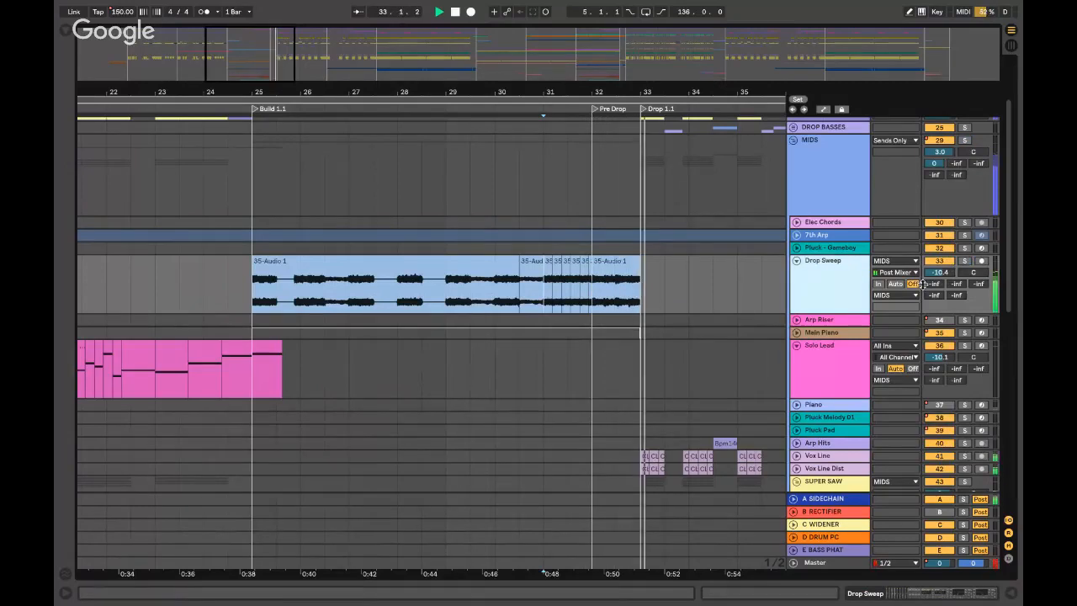
{"action": "left_click", "coordinate": [519, 235]}
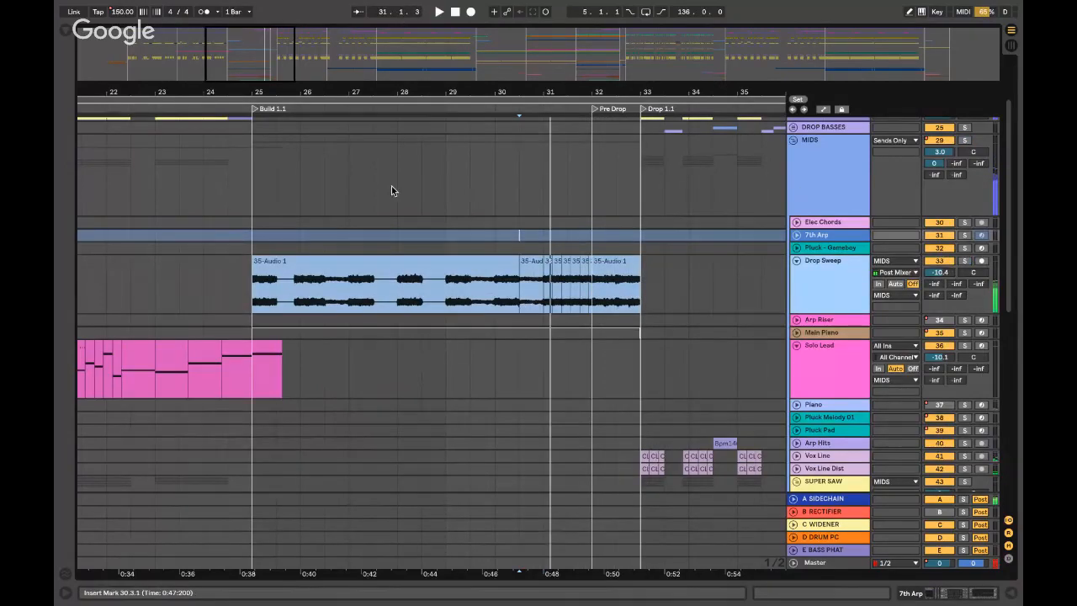
{"action": "scroll", "coordinate": [412, 168], "scroll_direction": "up", "scroll_amount": 3}
{"action": "left_click", "coordinate": [446, 147]}
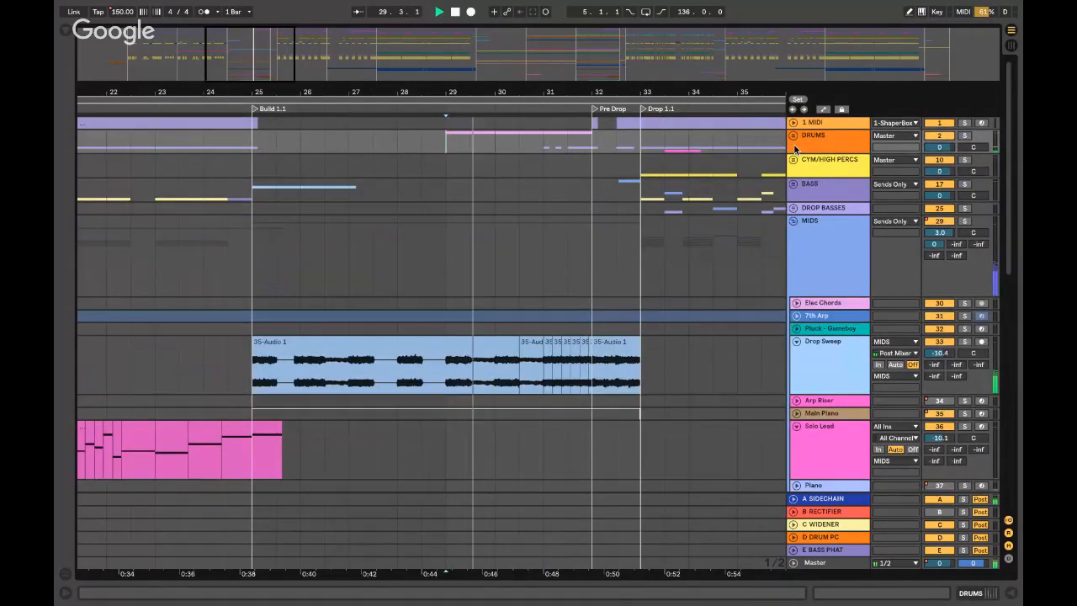
- Unfold the DRUMS group and expand the Snare Riser track lane
{"action": "left_click", "coordinate": [792, 135]}
{"action": "left_click", "coordinate": [797, 171]}
{"action": "key", "text": "space"}
{"action": "left_click", "coordinate": [836, 193]}
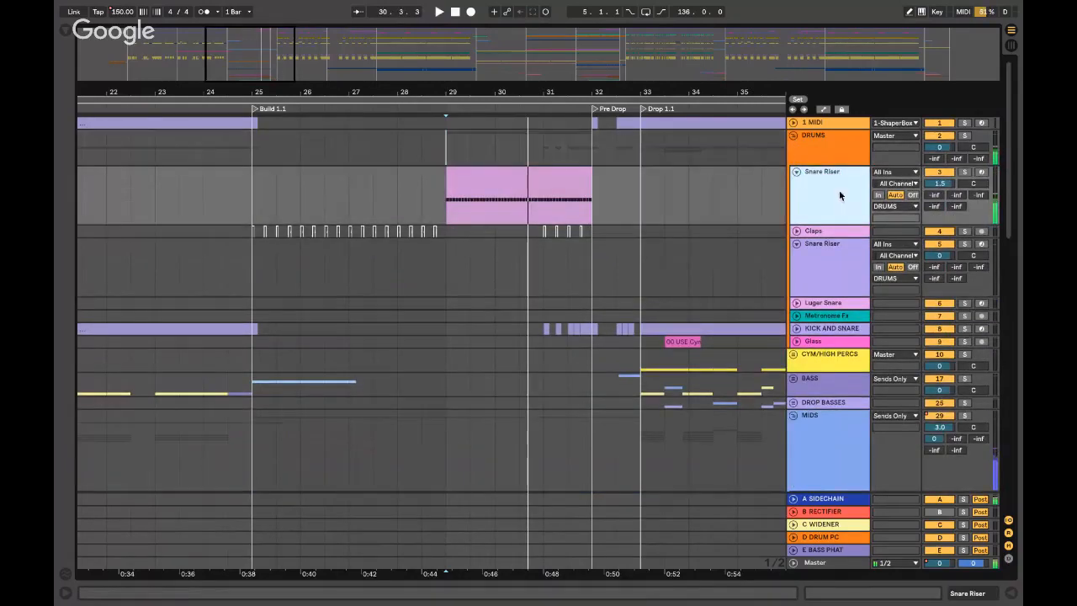
- Solo Snare Riser, expand its Snare 909 sampler, and play it from bar 31.1.1
{"action": "left_click", "coordinate": [963, 171]}
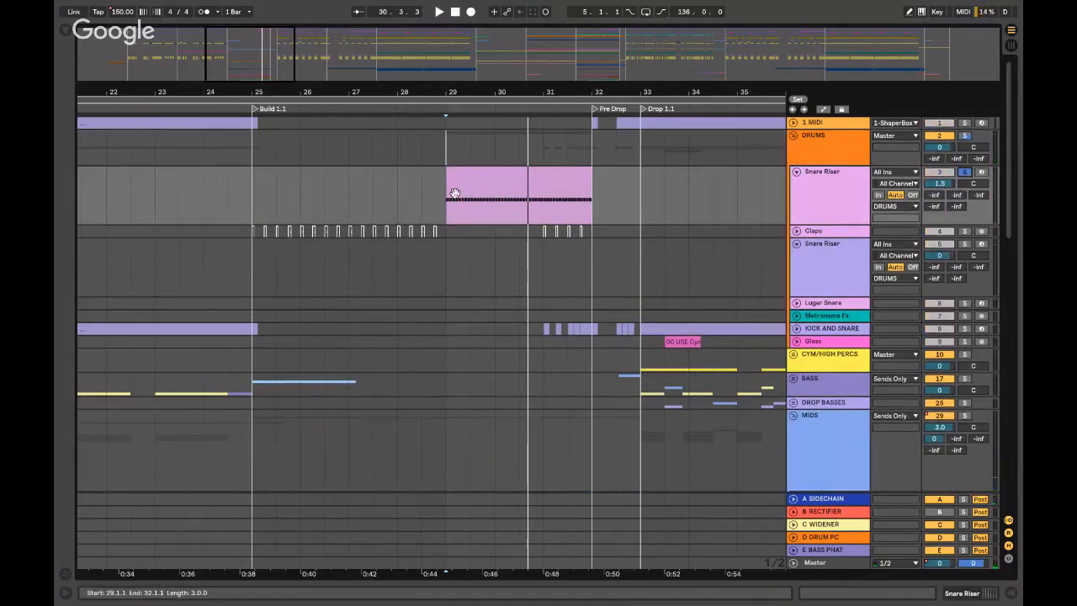
{"action": "double_click", "coordinate": [814, 194]}
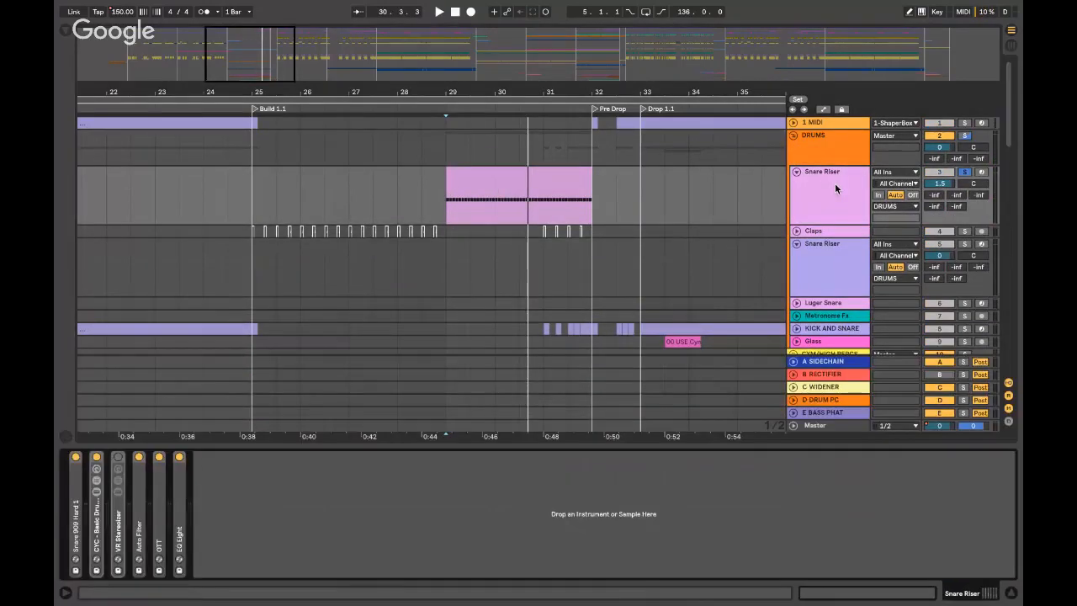
{"action": "double_click", "coordinate": [74, 509]}
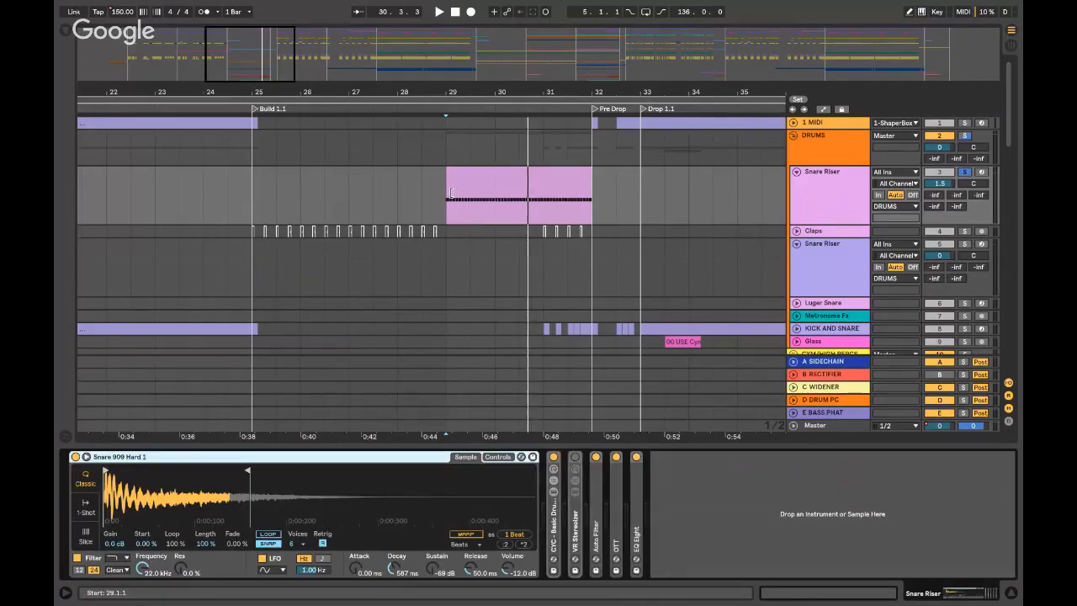
{"action": "left_click", "coordinate": [555, 213]}
{"action": "key", "text": "space"}
{"action": "left_click", "coordinate": [519, 204]}
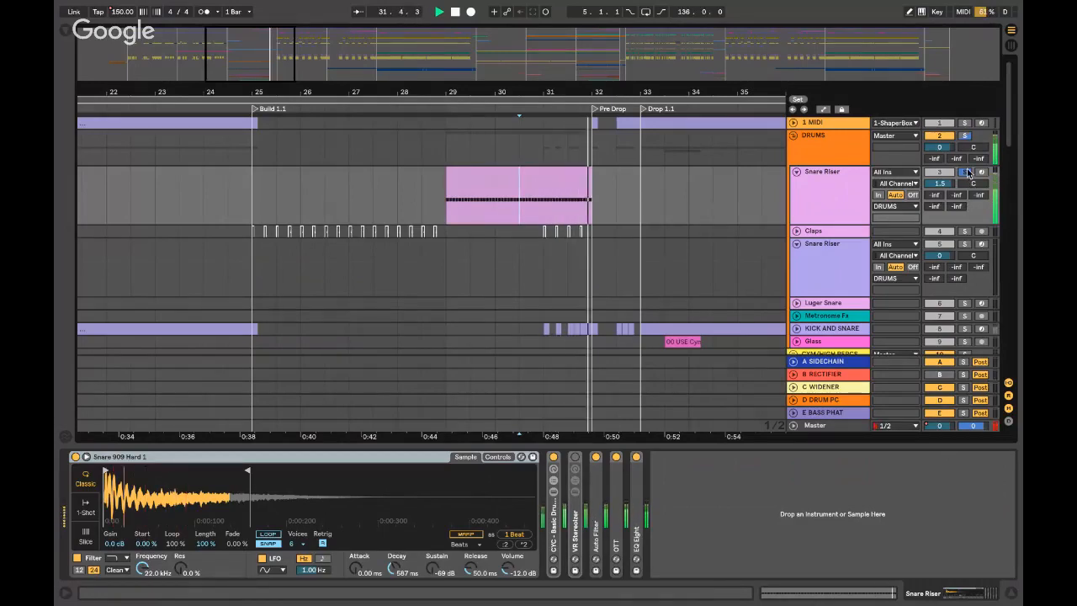
{"action": "left_click", "coordinate": [529, 200]}
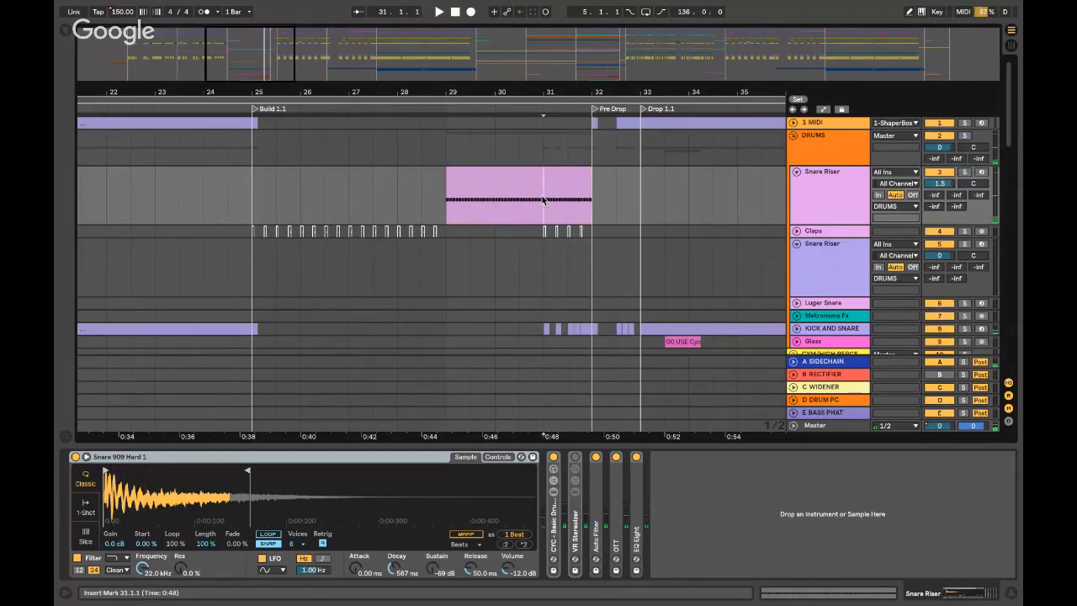
{"action": "key", "text": "space"}
- Fold the Snare Riser lane and check the KICK AND SNARE drum rack devices
{"action": "left_click", "coordinate": [796, 172]}
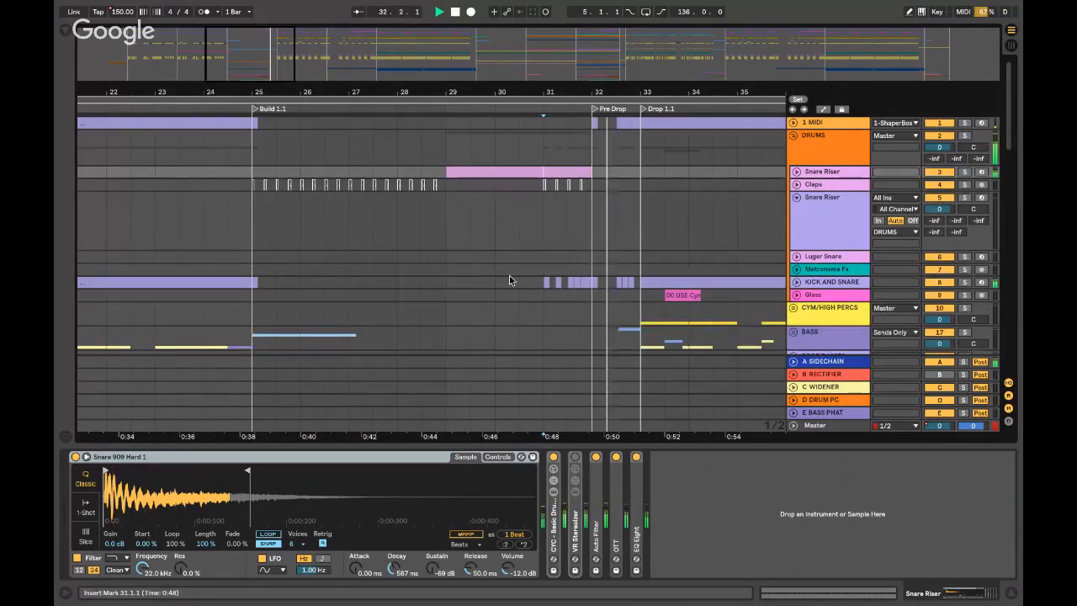
{"action": "left_click", "coordinate": [677, 277]}
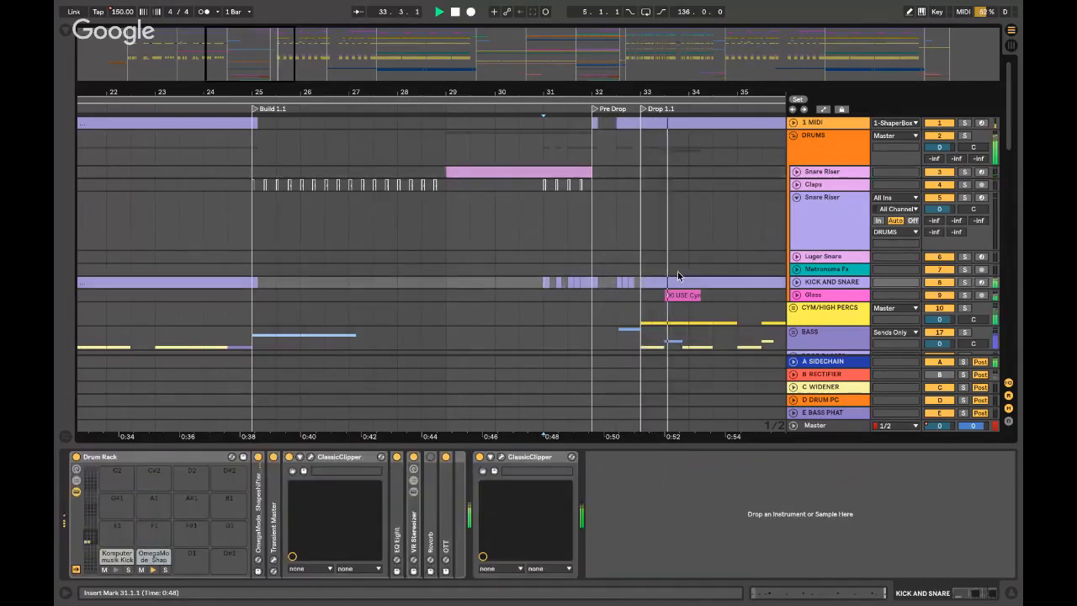
{"action": "key", "text": "ctrl+alt+l"}
{"action": "scroll", "coordinate": [676, 272], "scroll_direction": "right", "scroll_amount": 4}
{"action": "key", "text": "space"}
{"action": "scroll", "coordinate": [404, 296], "scroll_direction": "down", "scroll_amount": 4}
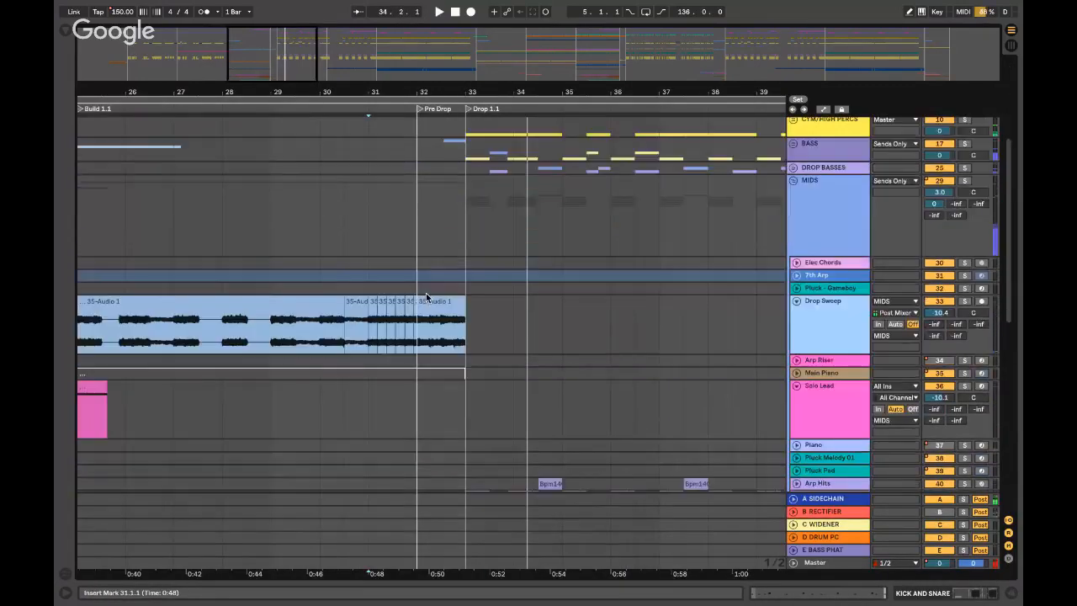
- Solo Drop Sweep, play from bar 32.1.1, and open its device chain
{"action": "left_click", "coordinate": [426, 298]}
{"action": "scroll", "coordinate": [426, 297], "scroll_direction": "down", "scroll_amount": 2}
{"action": "left_click_drag", "start_coordinate": [965, 214], "coordinate": [965, 225]}
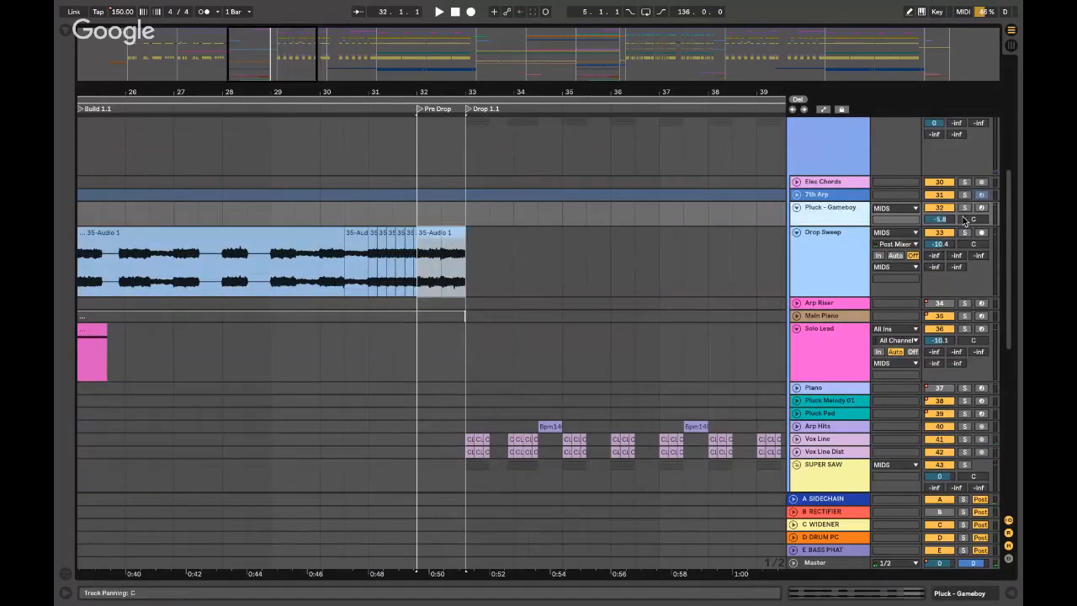
{"action": "left_click", "coordinate": [964, 233]}
{"action": "key", "text": "space"}
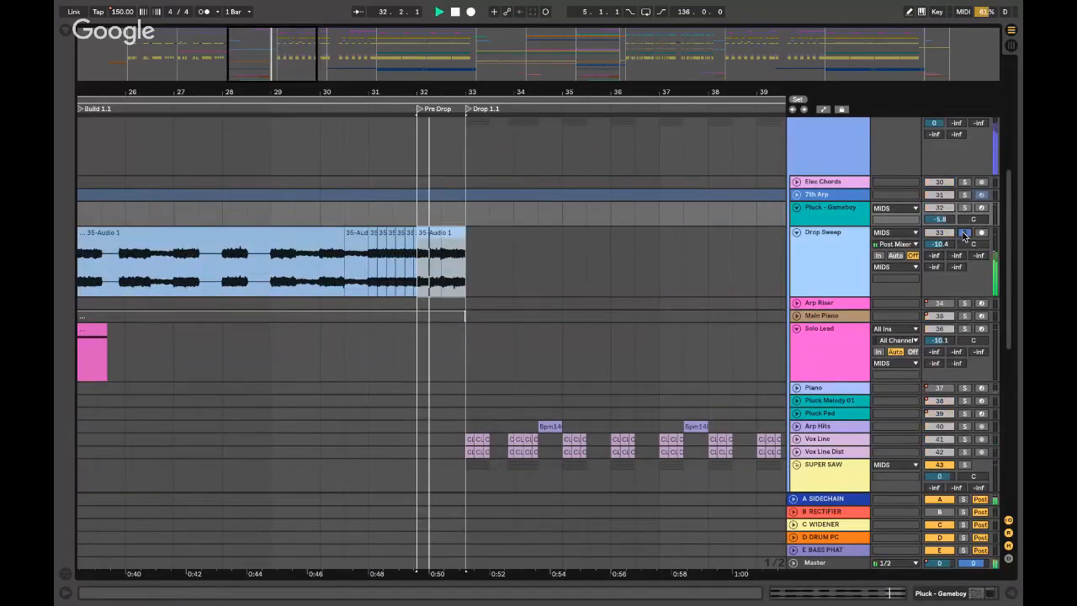
{"action": "left_click", "coordinate": [839, 246]}
{"action": "double_click", "coordinate": [838, 246]}
- Inspect the CYC Bandpass rack's devices, then fold it and expand the Saturator
{"action": "double_click", "coordinate": [287, 457]}
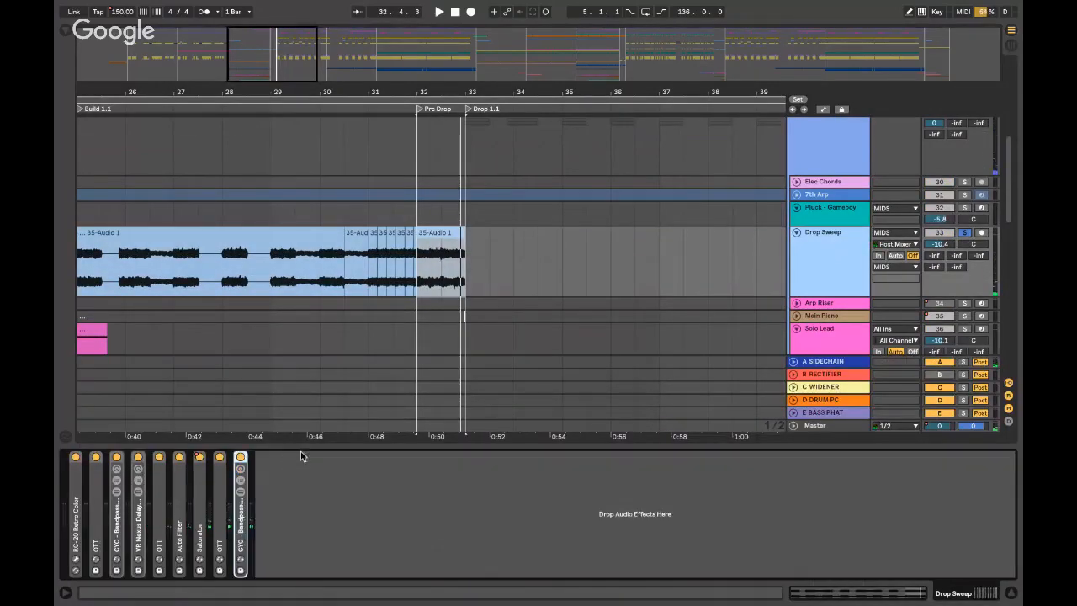
{"action": "double_click", "coordinate": [244, 539]}
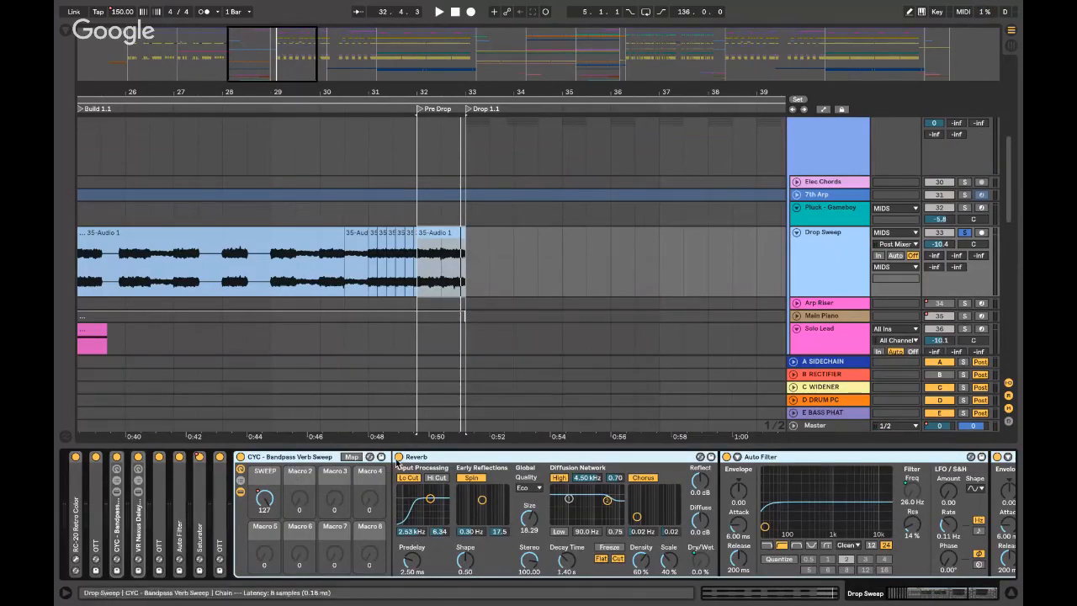
{"action": "scroll", "coordinate": [393, 475], "scroll_direction": "right", "scroll_amount": 3}
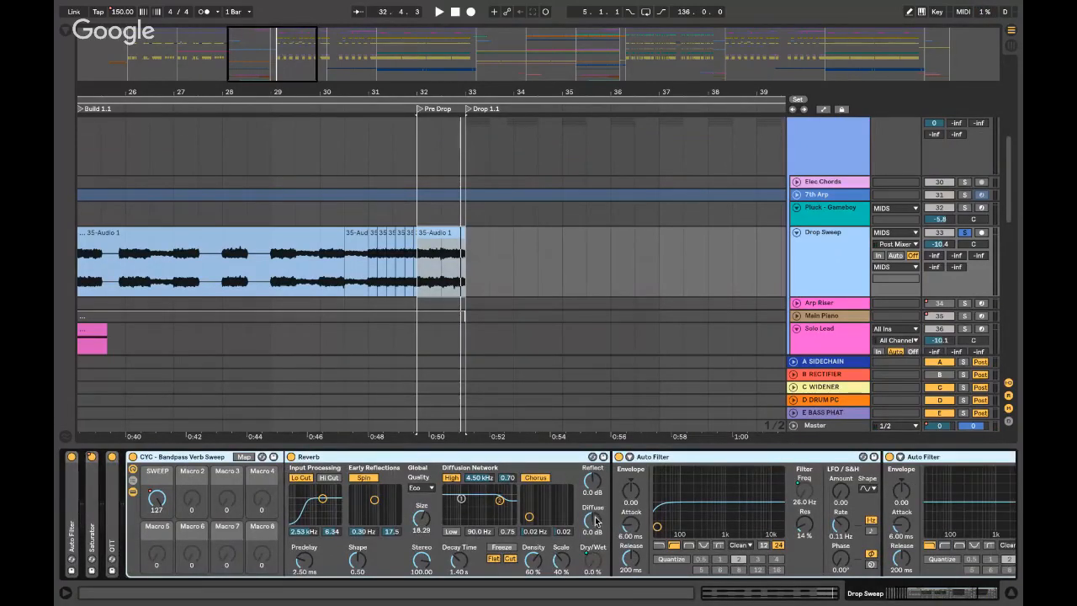
{"action": "scroll", "coordinate": [602, 521], "scroll_direction": "right", "scroll_amount": 6}
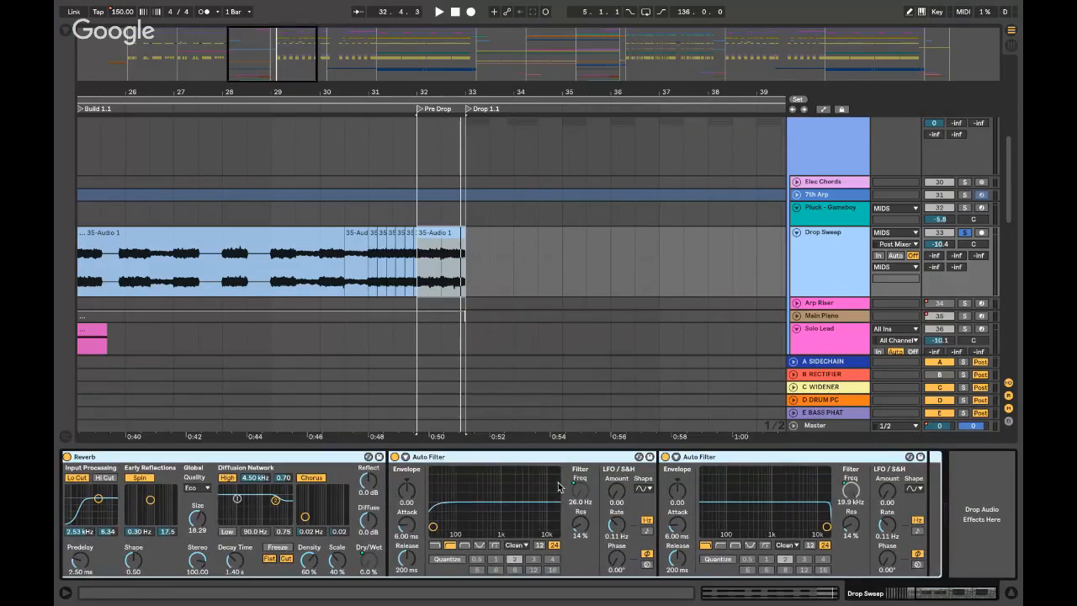
{"action": "scroll", "coordinate": [559, 487], "scroll_direction": "left", "scroll_amount": 9}
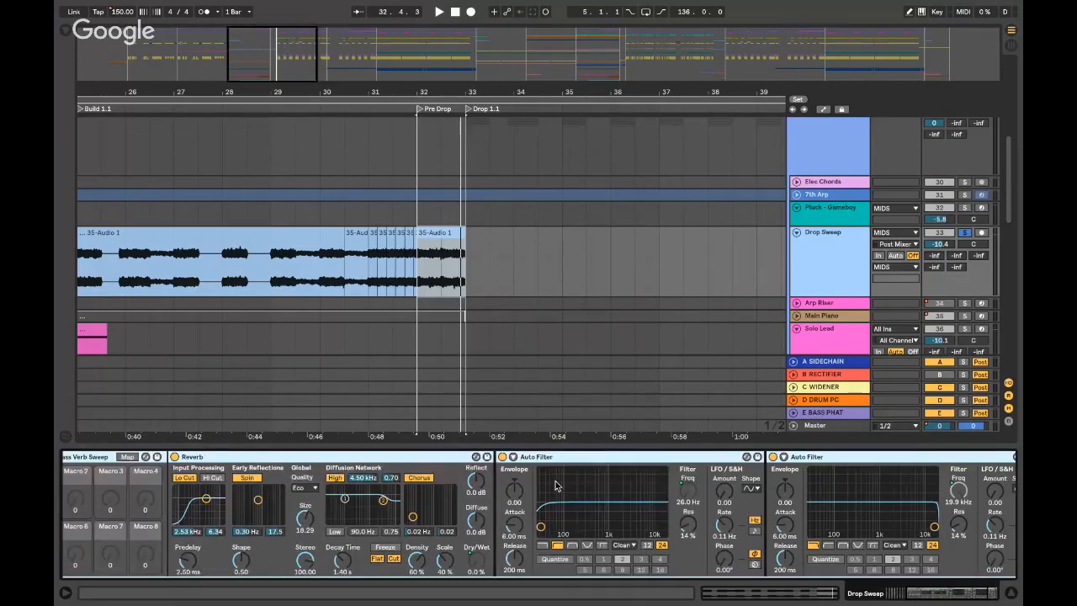
{"action": "double_click", "coordinate": [315, 457]}
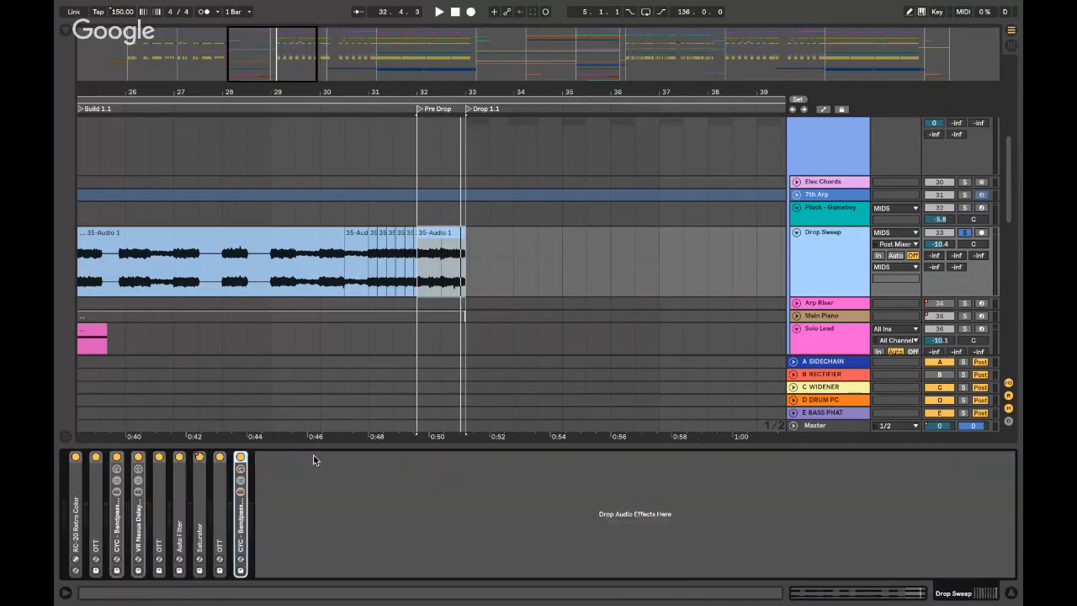
{"action": "double_click", "coordinate": [199, 514]}
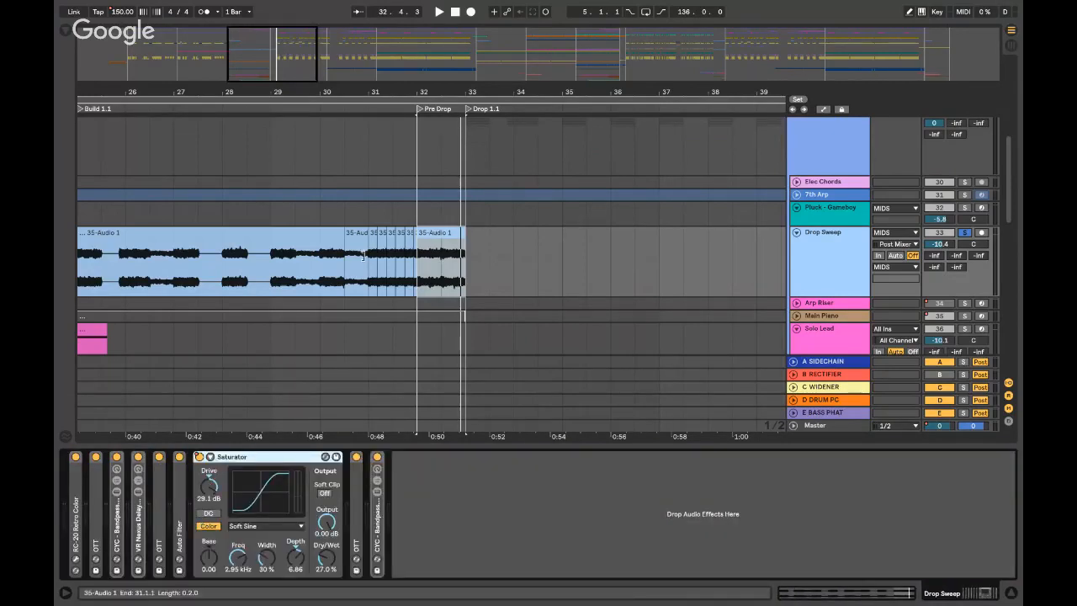
- Audition Drop Sweep from 31.3.1, collapse the Saturator, and show the Pluck - Gameboy devices
{"action": "left_click", "coordinate": [418, 276]}
{"action": "key", "text": "space"}
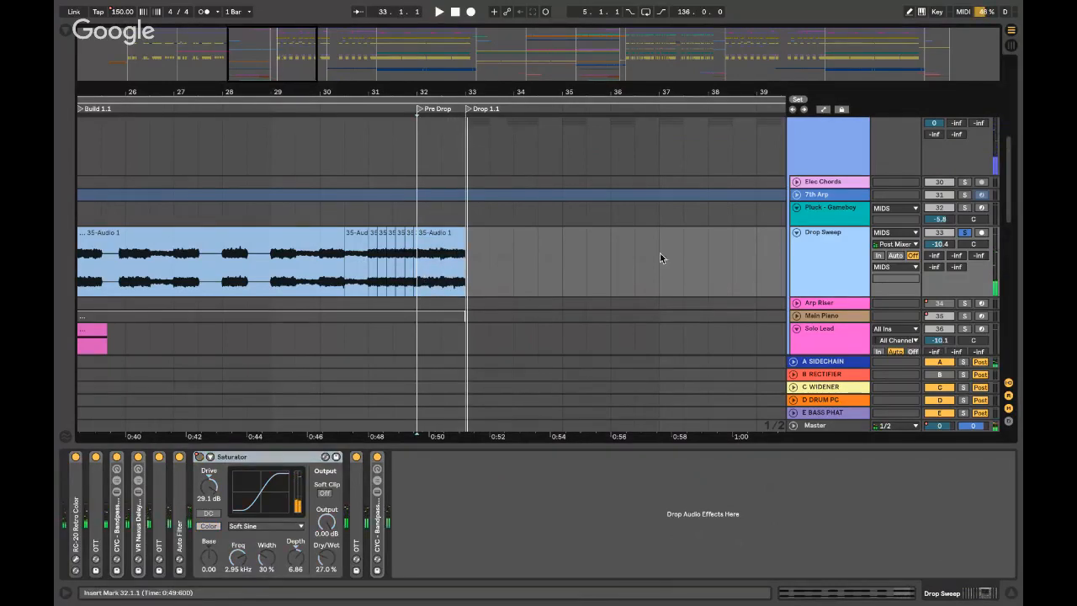
{"action": "left_click", "coordinate": [397, 270]}
{"action": "key", "text": "plus"}
{"action": "key", "text": "plus"}
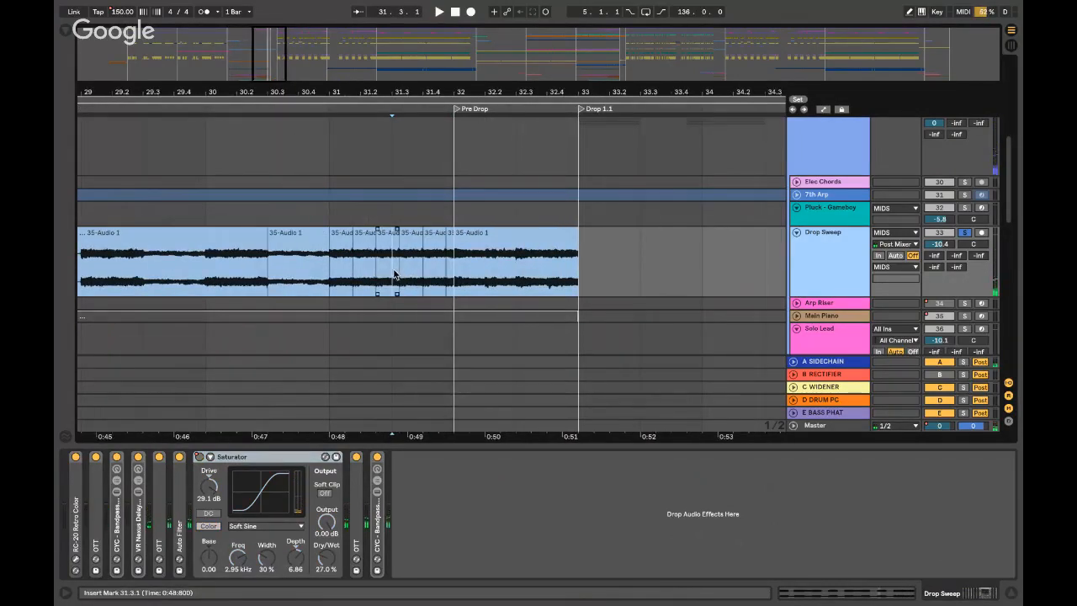
{"action": "key", "text": "space"}
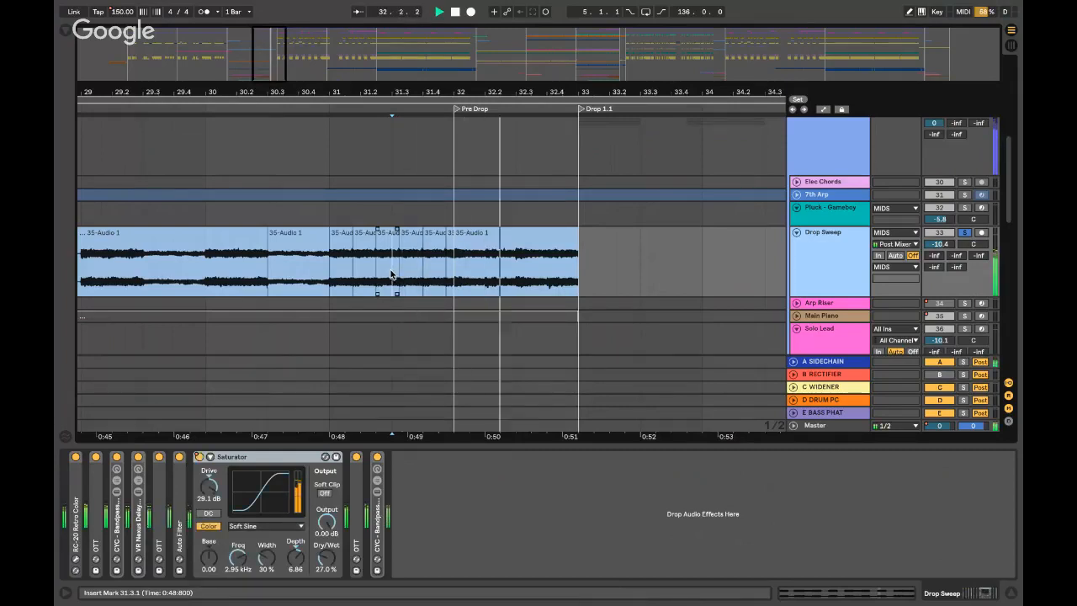
{"action": "double_click", "coordinate": [226, 457]}
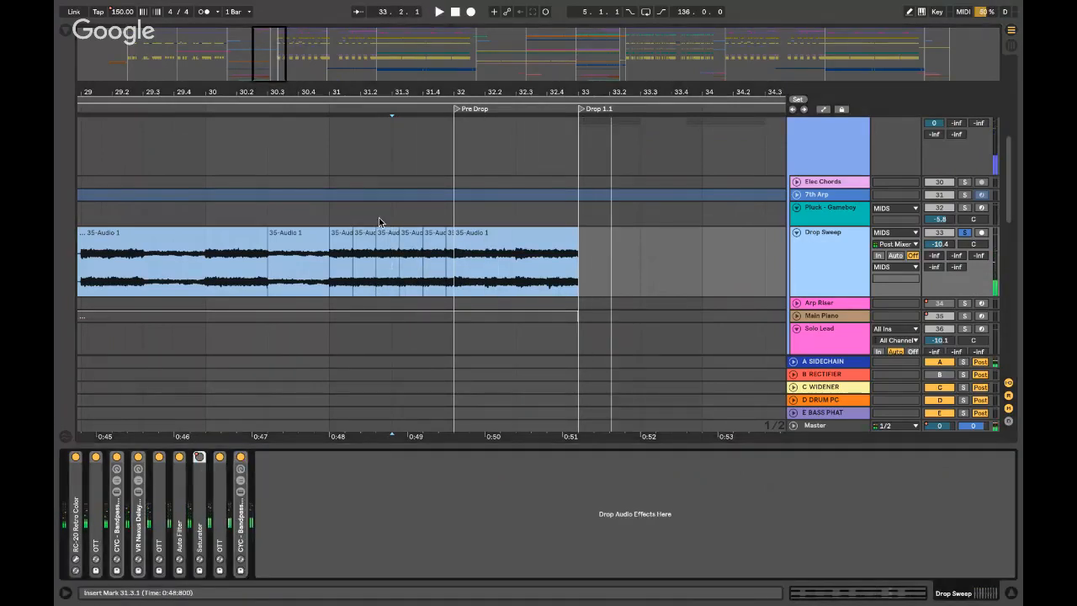
{"action": "left_click", "coordinate": [382, 212]}
{"action": "key", "text": "minus"}
{"action": "key", "text": "minus"}
{"action": "key", "text": "minus"}
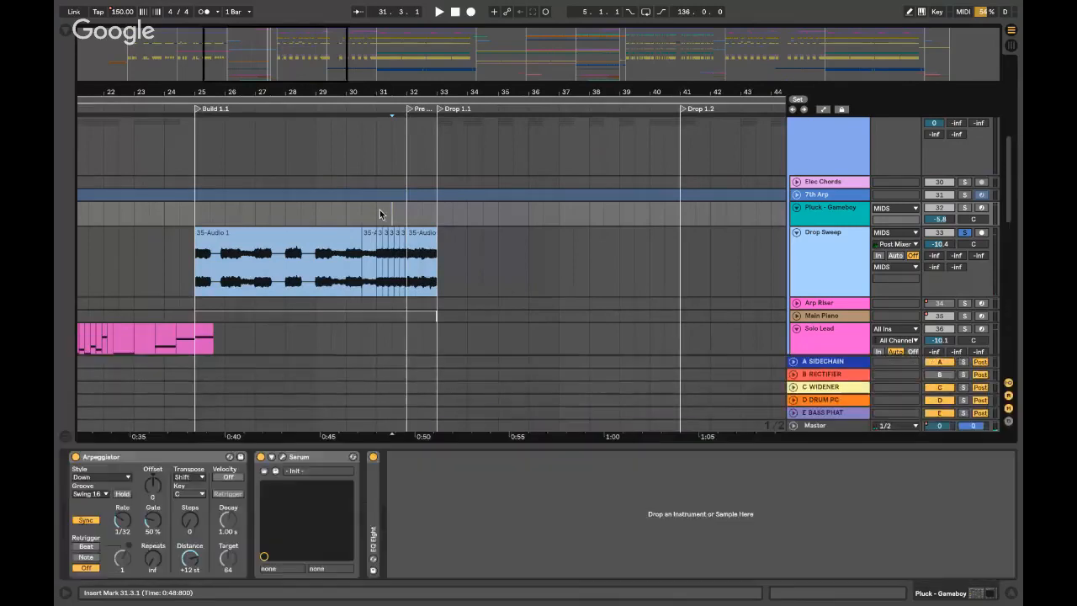
- Hide the device panel and fold the MIDS and AMBIENCE groups around the bar 33 drop
{"action": "key", "text": "ctrl+alt+l"}
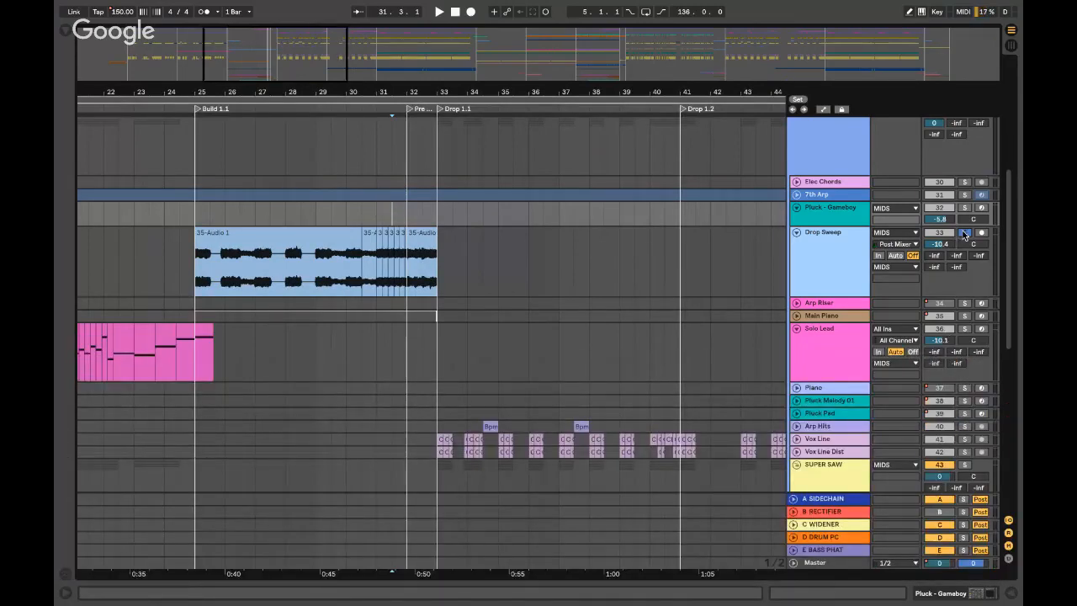
{"action": "key", "text": "space"}
{"action": "scroll", "coordinate": [582, 200], "scroll_direction": "up", "scroll_amount": 10}
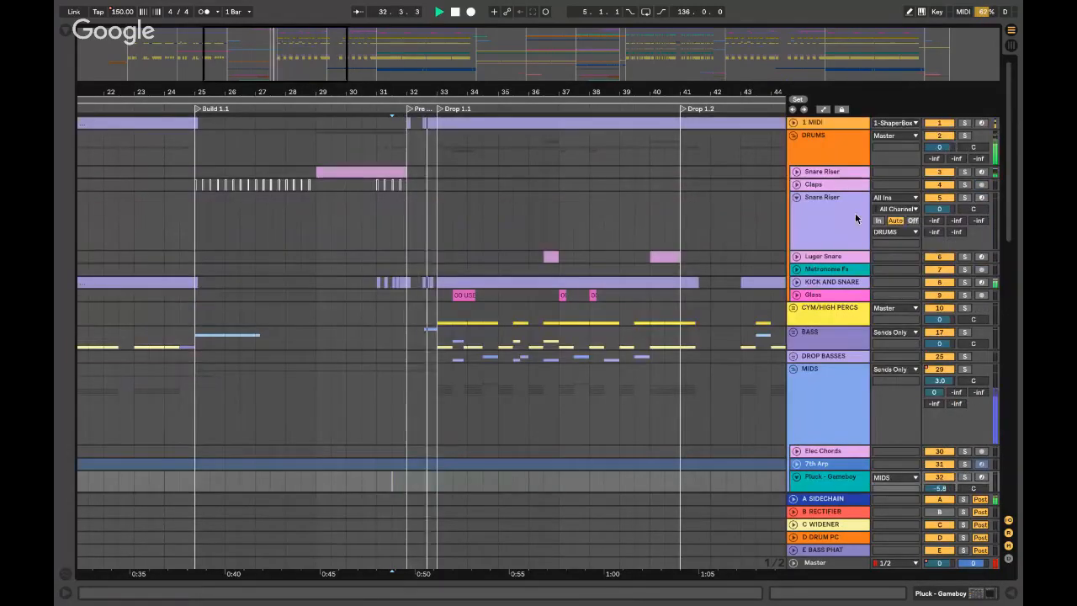
{"action": "left_click", "coordinate": [794, 370]}
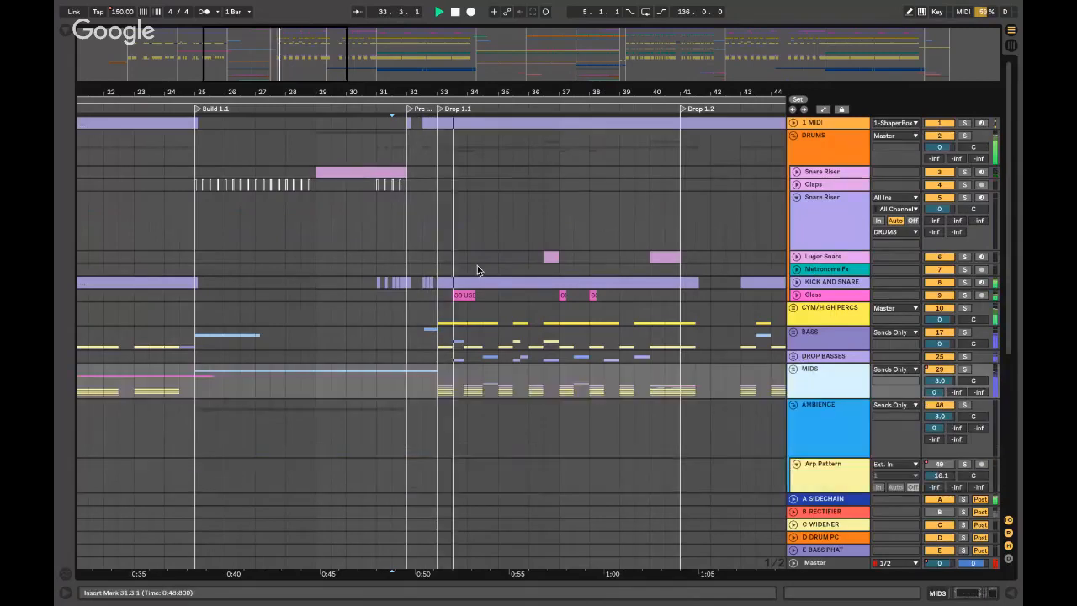
{"action": "left_click", "coordinate": [434, 231]}
{"action": "key", "text": "plus"}
{"action": "key", "text": "plus"}
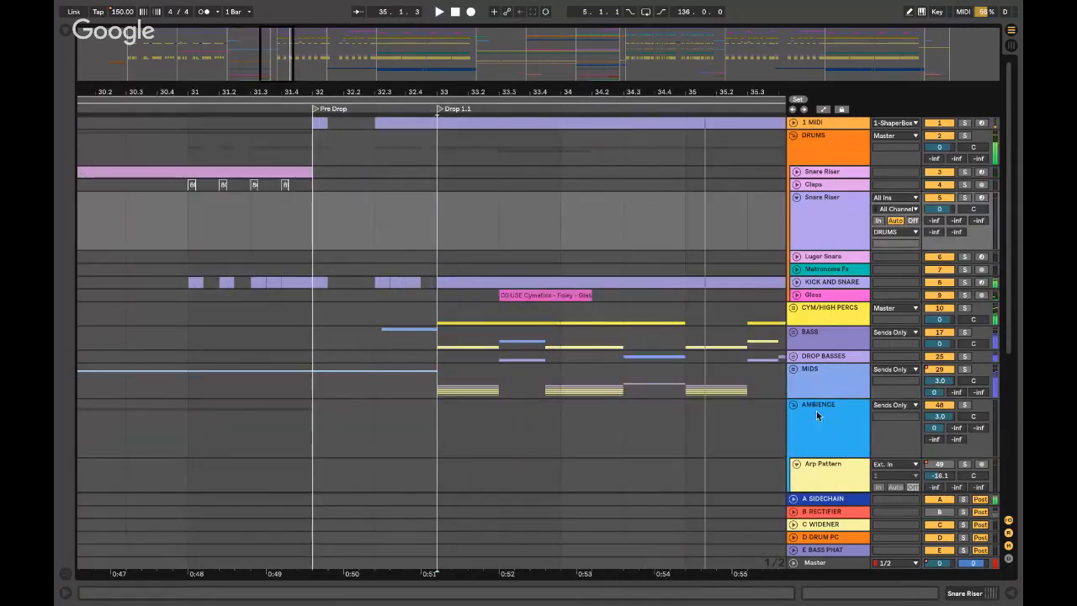
{"action": "left_click", "coordinate": [793, 404]}
{"action": "scroll", "coordinate": [809, 385], "scroll_direction": "down", "scroll_amount": 2}
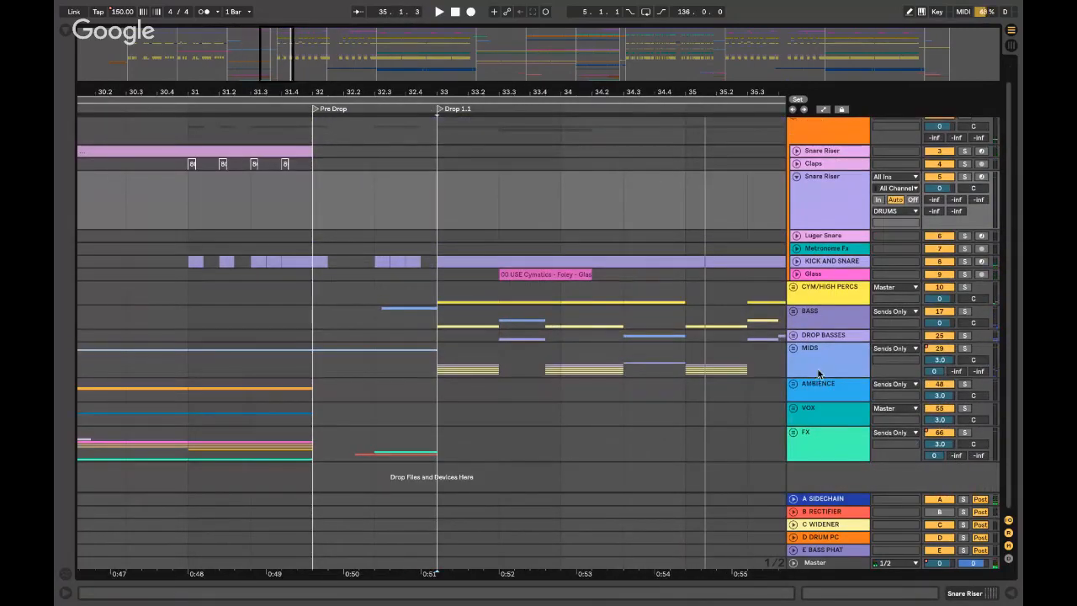
- Solo MIDS, play the drop from 33.1.1, and unfold MIDS to its SUPER SAW layers
{"action": "left_click", "coordinate": [444, 362]}
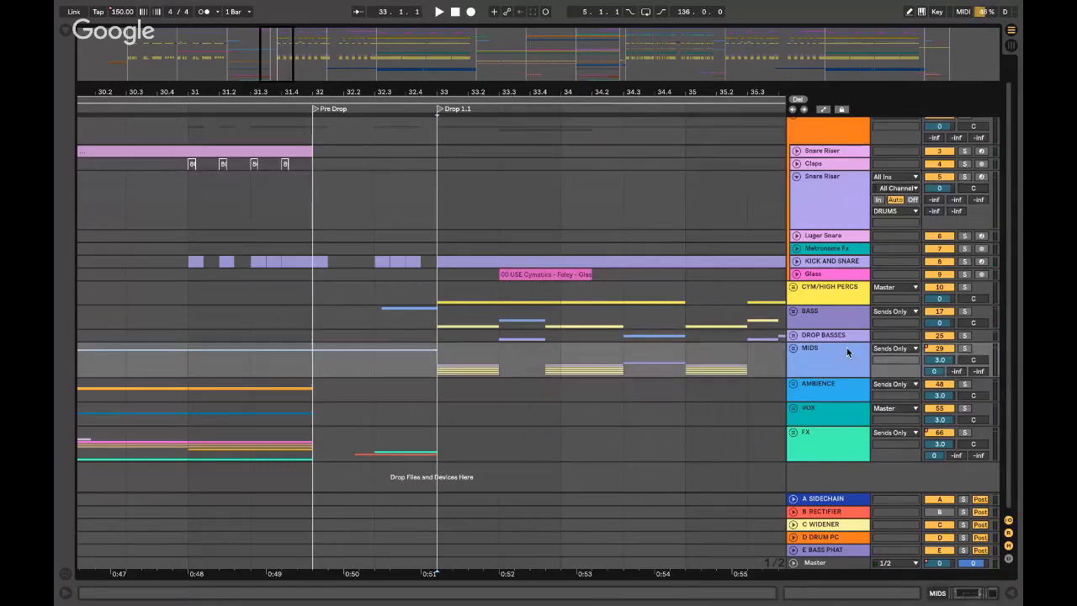
{"action": "left_click", "coordinate": [845, 353]}
{"action": "left_click", "coordinate": [964, 347]}
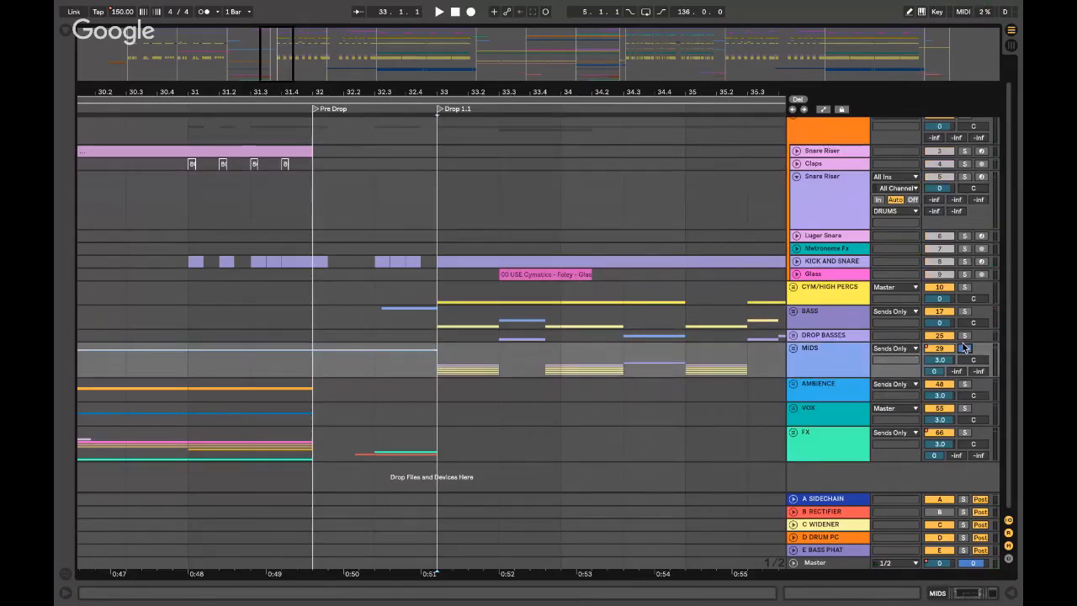
{"action": "key", "text": "space"}
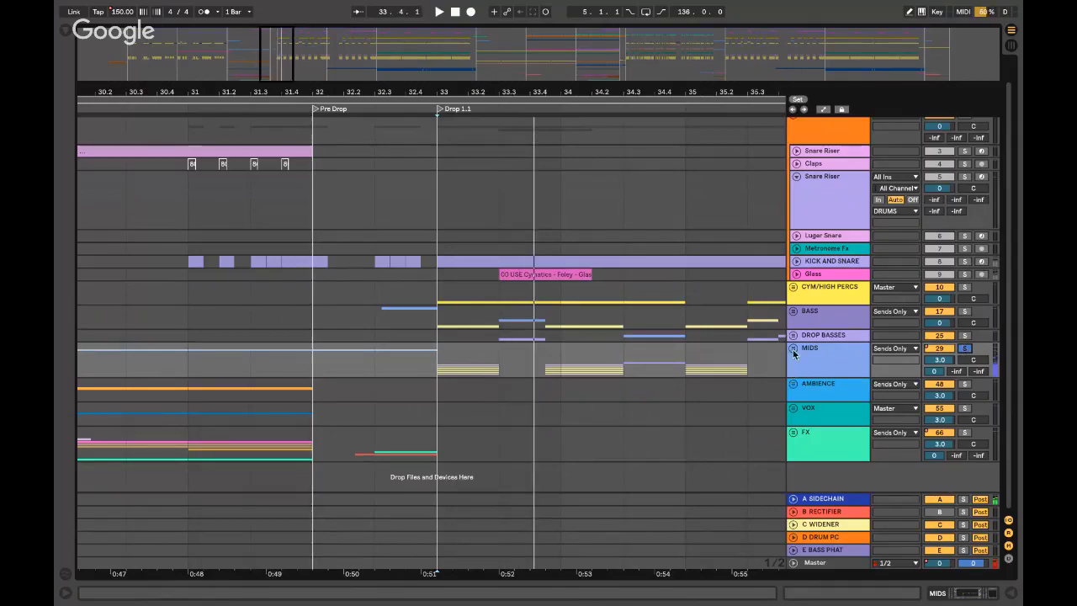
{"action": "left_click", "coordinate": [793, 350]}
{"action": "scroll", "coordinate": [807, 357], "scroll_direction": "down", "scroll_amount": 6}
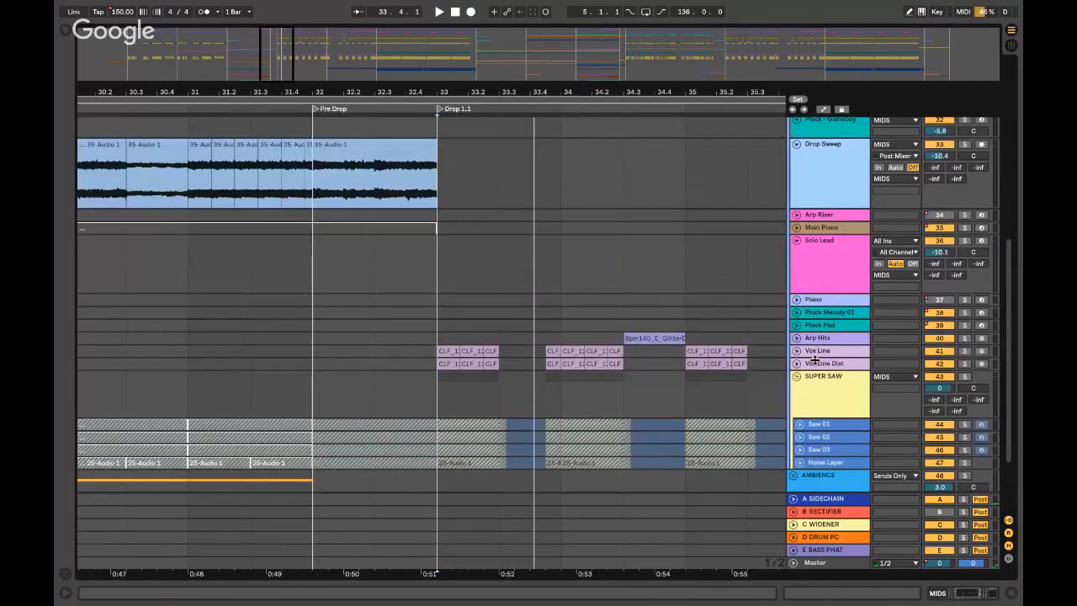
{"action": "scroll", "coordinate": [820, 358], "scroll_direction": "down", "scroll_amount": 2}
{"action": "left_click", "coordinate": [834, 348]}
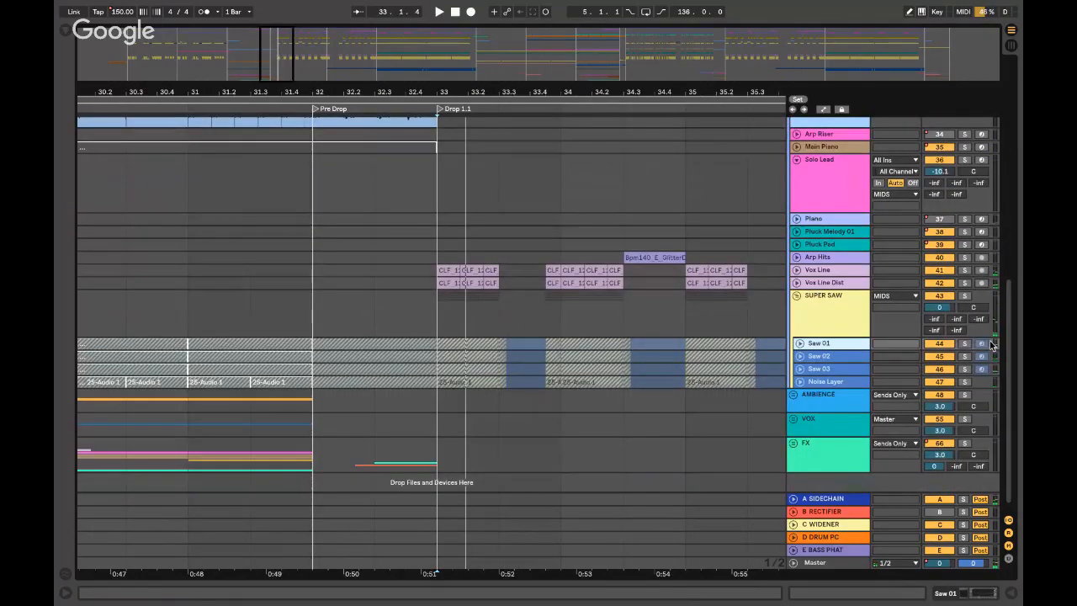
{"action": "left_click", "coordinate": [965, 345]}
{"action": "key", "text": "space"}
{"action": "left_click", "coordinate": [965, 371]}
{"action": "key", "text": "space"}
{"action": "key", "text": "space"}
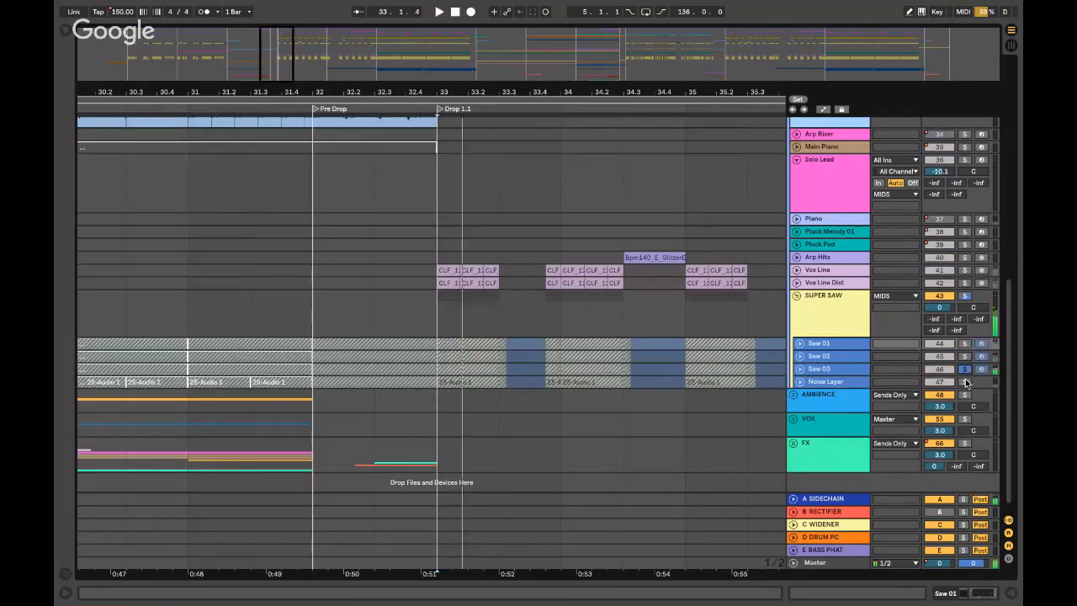
{"action": "key", "text": "space"}
{"action": "left_click", "coordinate": [965, 370]}
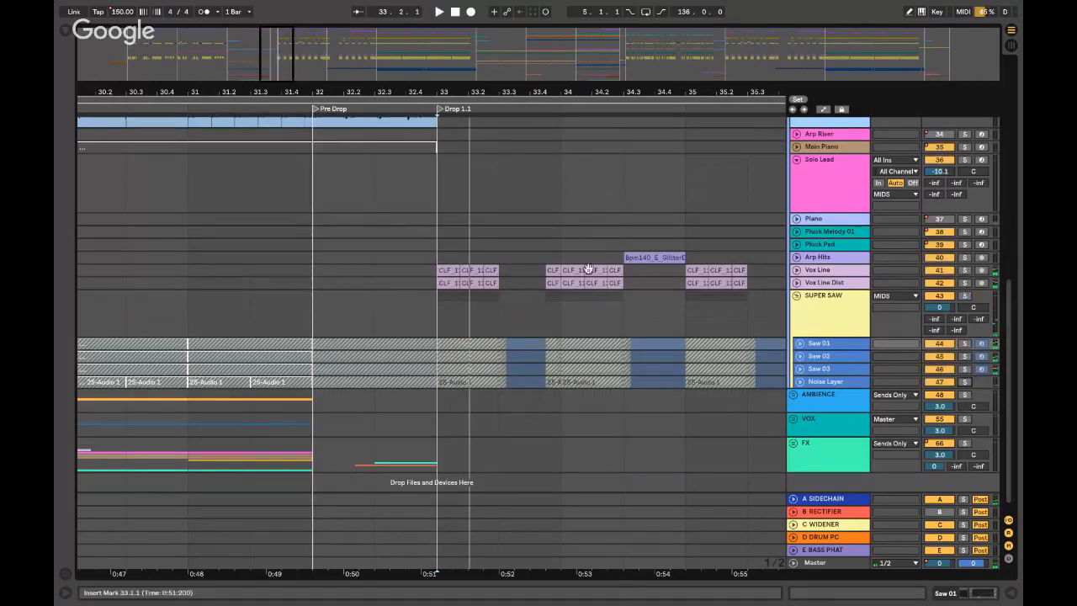
{"action": "left_click", "coordinate": [431, 270]}
{"action": "left_click", "coordinate": [965, 270]}
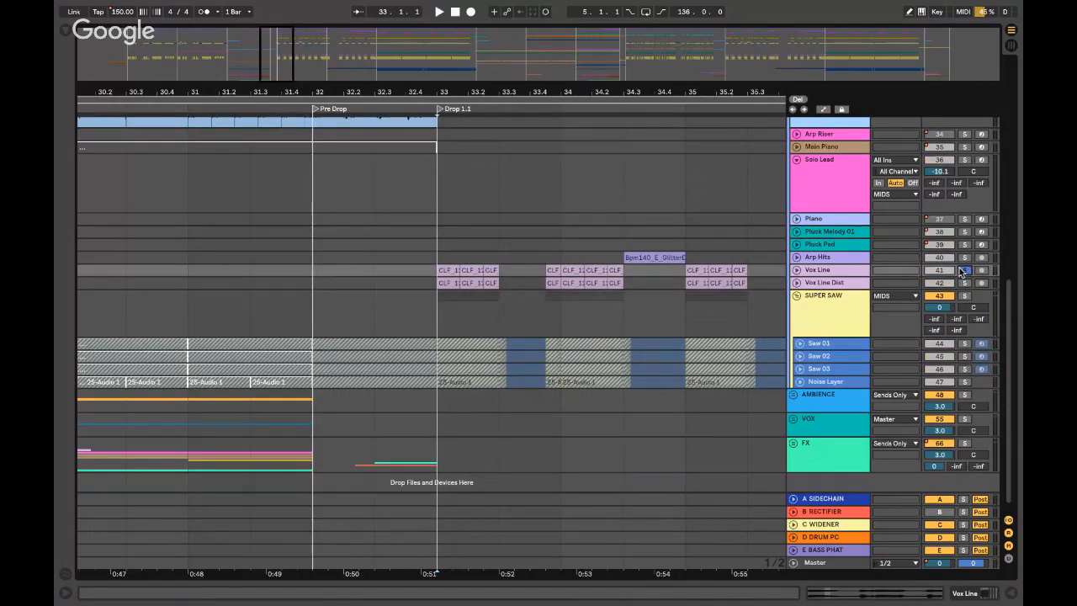
{"action": "key", "text": "space"}
{"action": "left_click", "coordinate": [965, 282]}
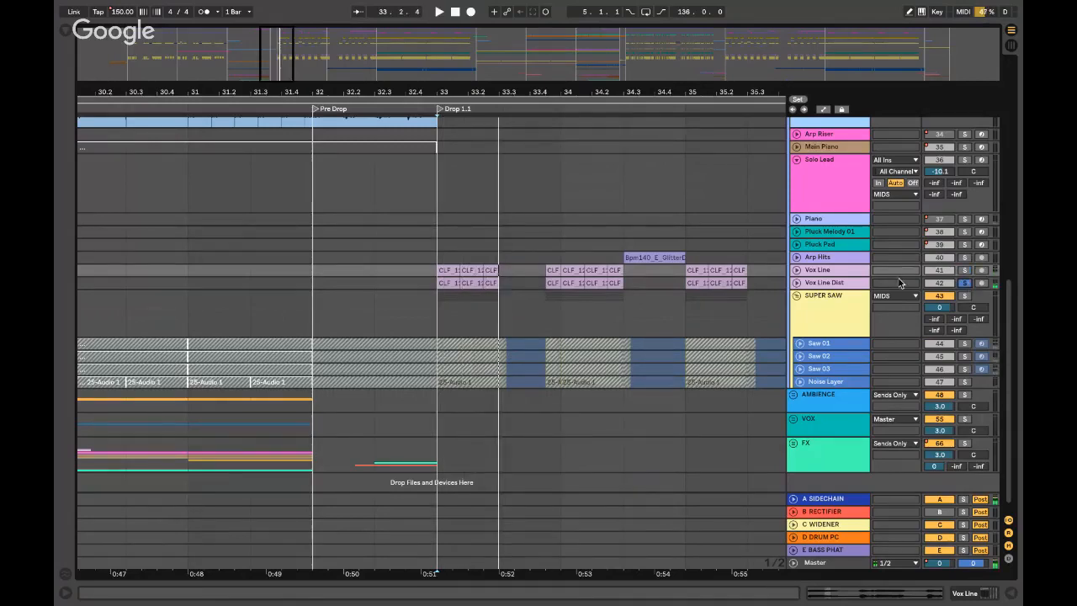
{"action": "left_click", "coordinate": [833, 284]}
{"action": "left_click", "coordinate": [796, 284]}
{"action": "key", "text": "space"}
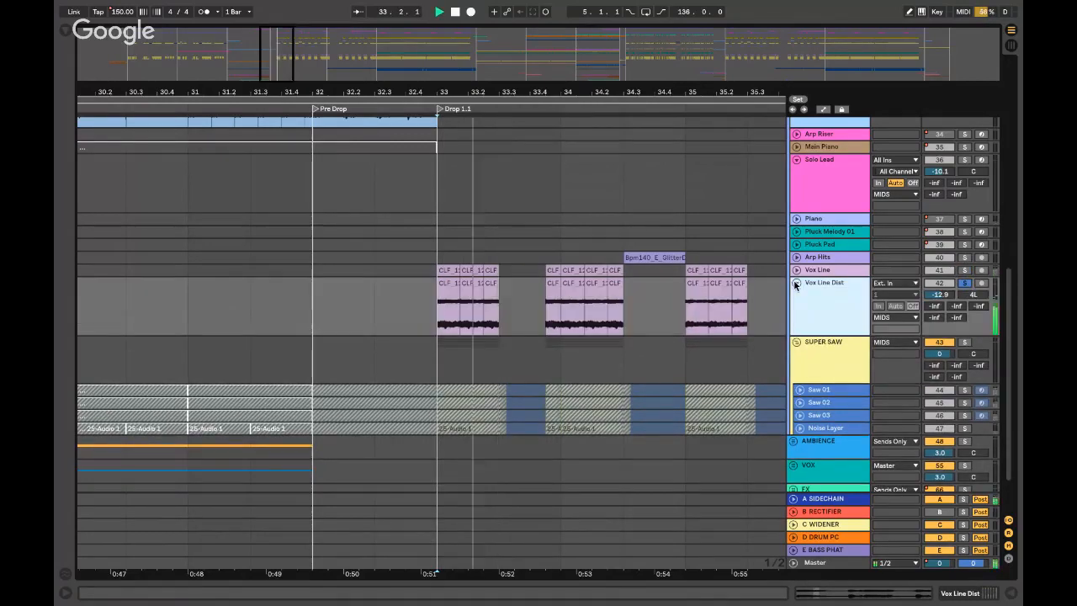
{"action": "key", "text": "space"}
{"action": "left_click", "coordinate": [965, 284]}
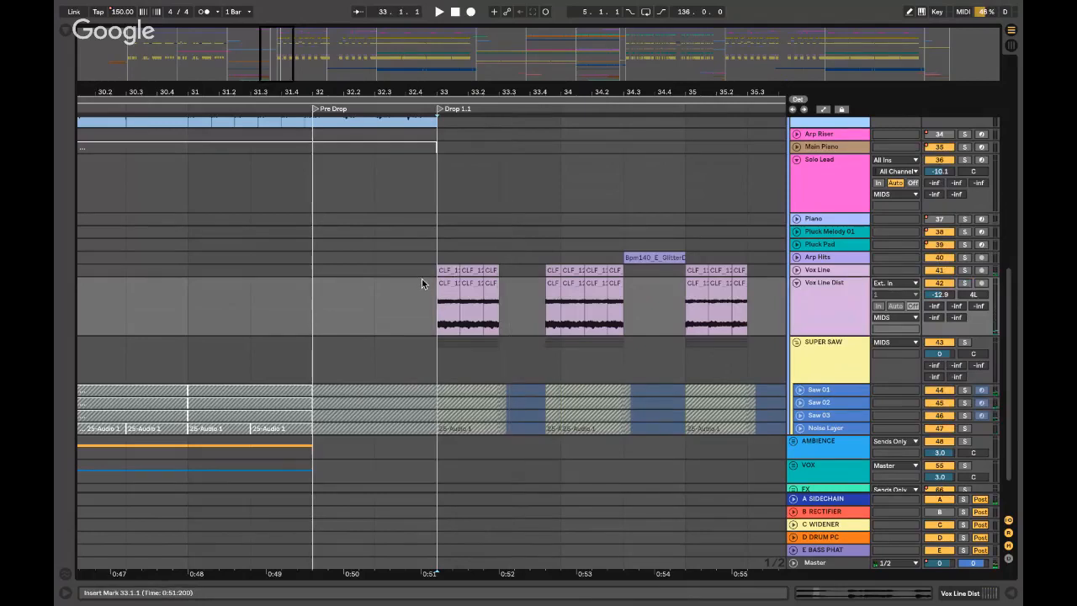
{"action": "key", "text": "space"}
{"action": "key", "text": "space"}
{"action": "left_click", "coordinate": [795, 283]}
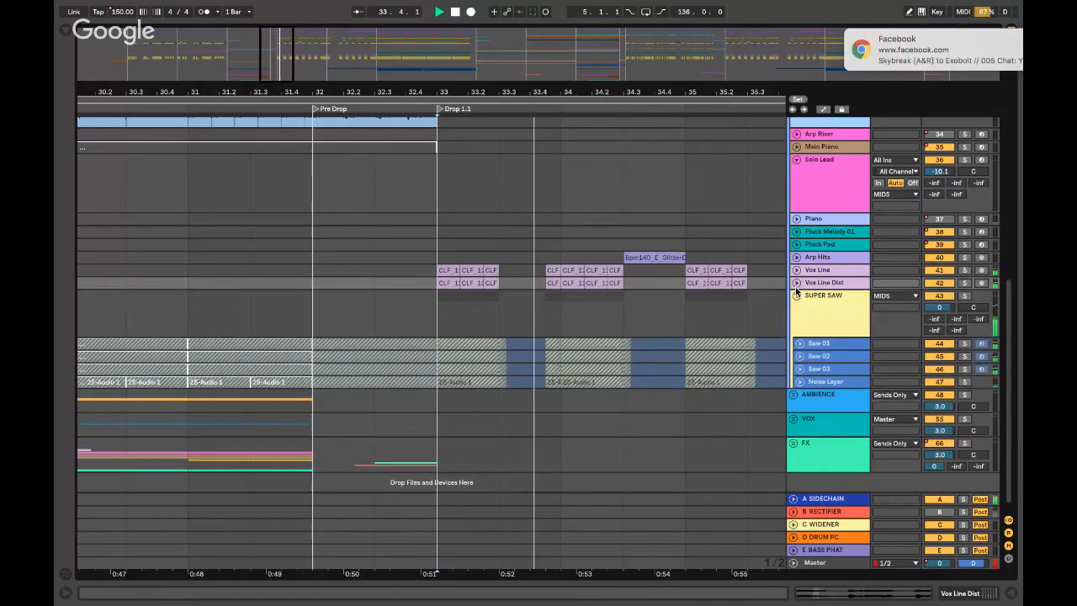
{"action": "left_click", "coordinate": [797, 295]}
- Unfold DROP BASSES and select Main Growls, then bring the YouTube live stream to the front
{"action": "scroll", "coordinate": [773, 275], "scroll_direction": "up", "scroll_amount": 4}
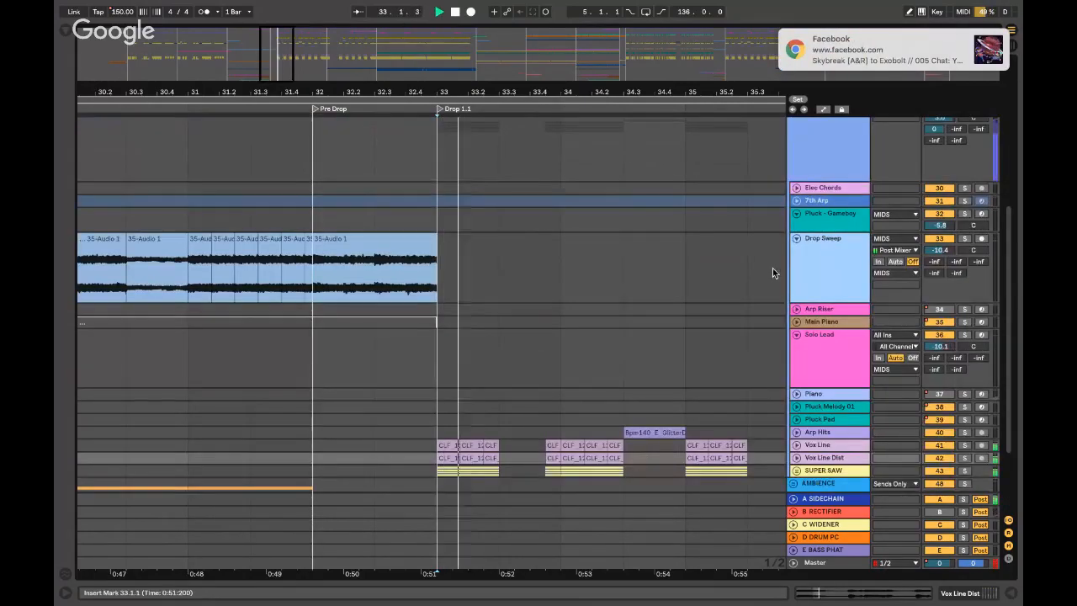
{"action": "scroll", "coordinate": [417, 342], "scroll_direction": "down", "scroll_amount": 3}
{"action": "left_click", "coordinate": [496, 278]}
{"action": "scroll", "coordinate": [496, 286], "scroll_direction": "up", "scroll_amount": 8}
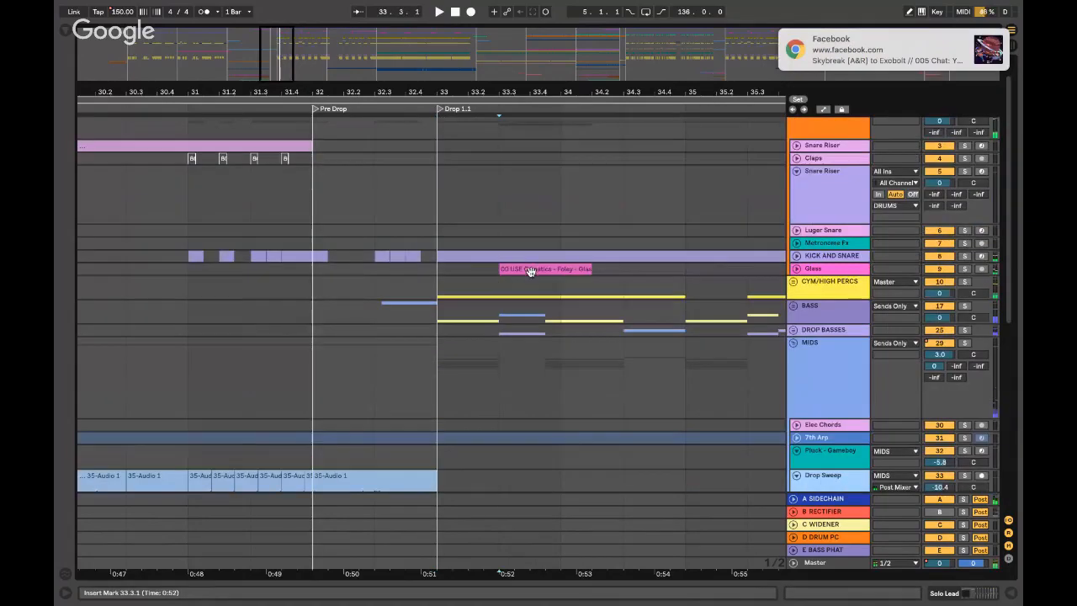
{"action": "left_click", "coordinate": [792, 330]}
{"action": "scroll", "coordinate": [589, 262], "scroll_direction": "down", "scroll_amount": 5}
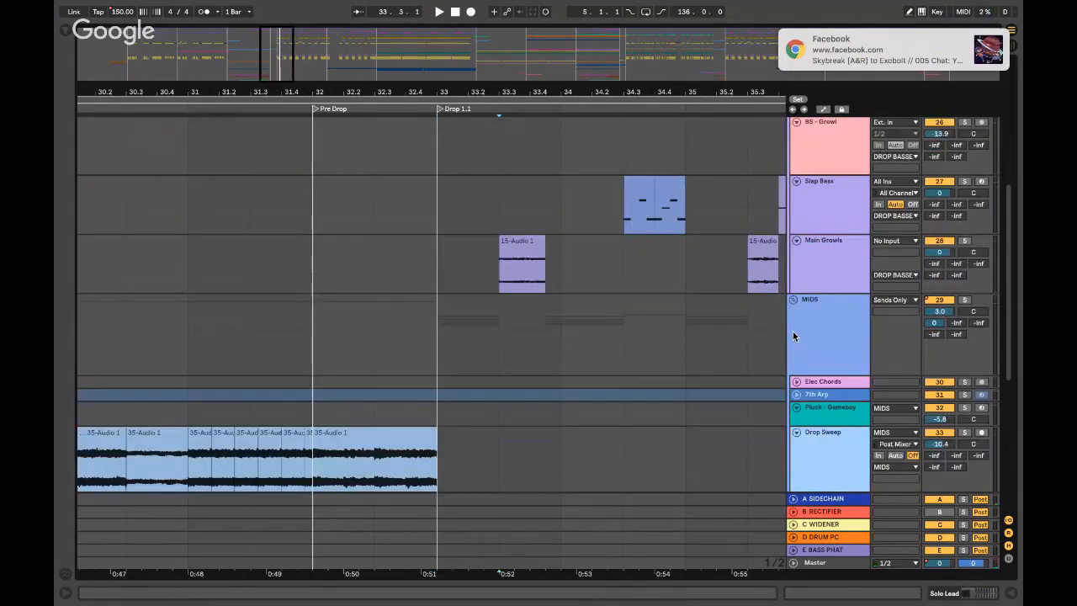
{"action": "left_click", "coordinate": [492, 252]}
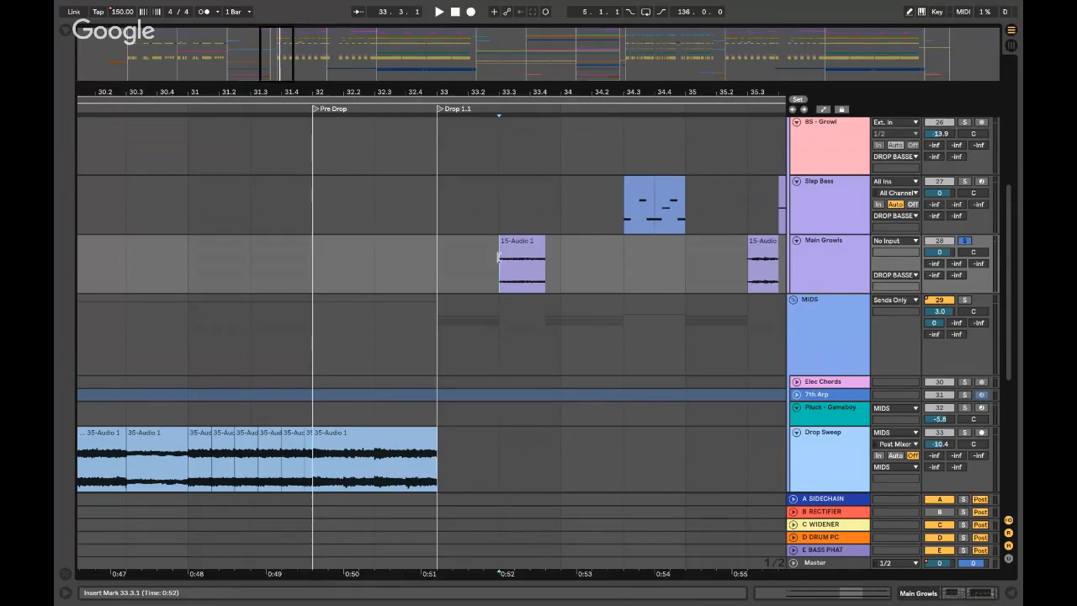
{"action": "key", "text": "minus"}
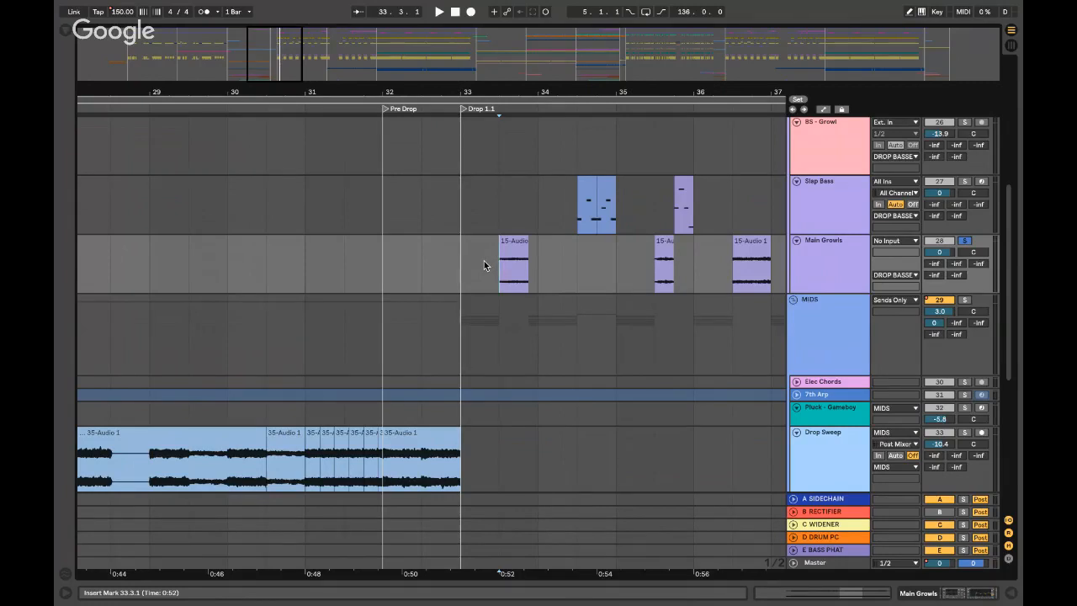
{"action": "key", "text": "ctrl+Left"}
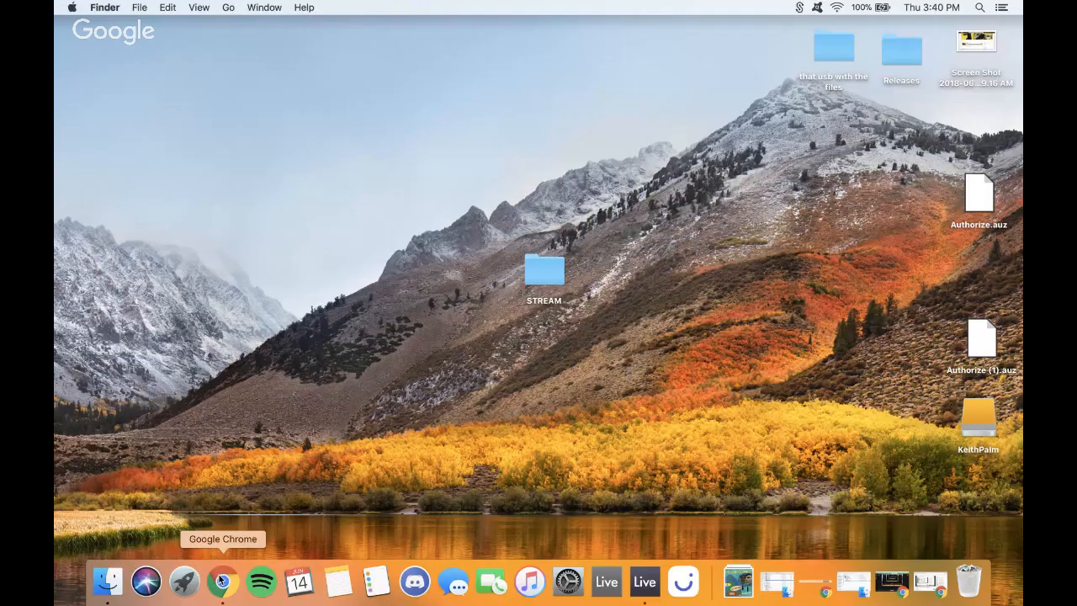
{"action": "left_click", "coordinate": [221, 580]}
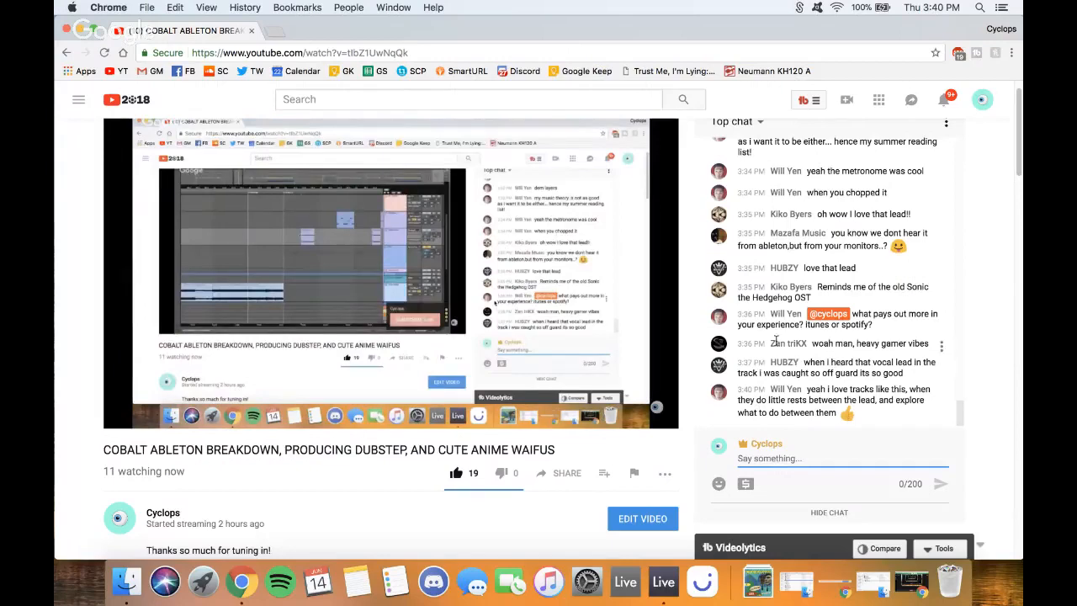
- Minimise Chrome and return to the Ableton arrangement showing the Main Growls clip at bar 33
{"action": "left_click", "coordinate": [80, 30]}
{"action": "key", "text": "ctrl+Right"}
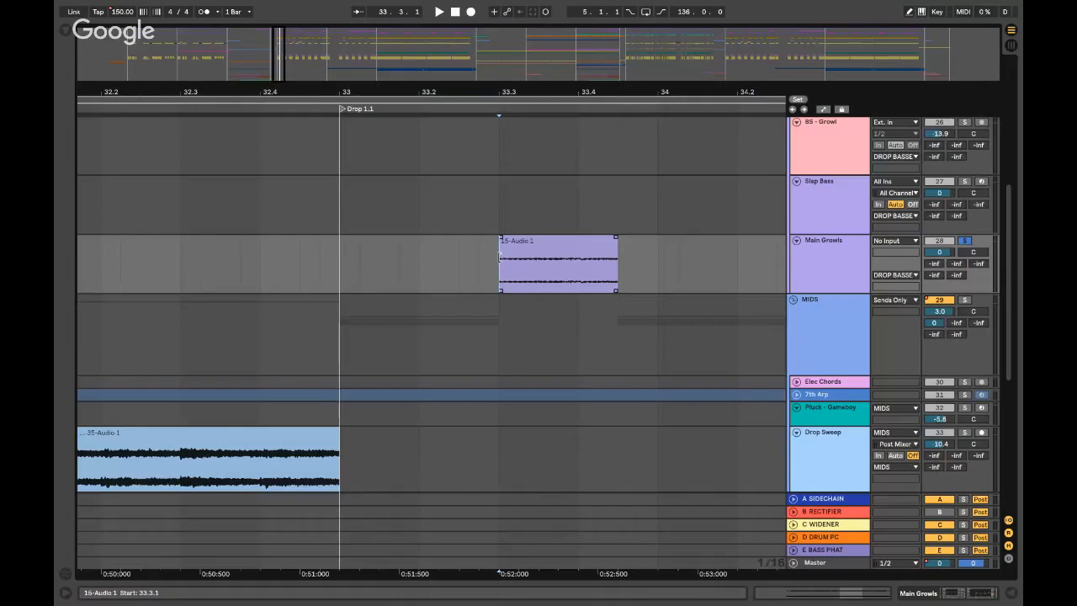
- Audition the drop, restarting playback from bar 34, 35.3.1 and 36.3.1
{"action": "key", "text": "space"}
{"action": "scroll", "coordinate": [589, 243], "scroll_direction": "right", "scroll_amount": 3}
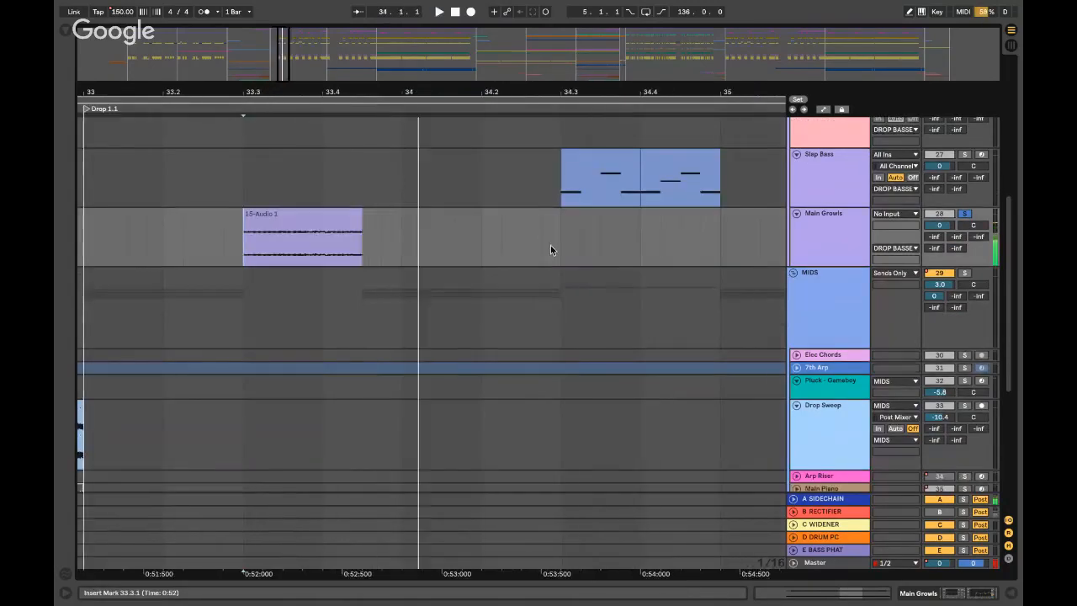
{"action": "left_click", "coordinate": [544, 244]}
{"action": "key", "text": "space"}
{"action": "scroll", "coordinate": [543, 243], "scroll_direction": "down", "scroll_amount": 3}
{"action": "scroll", "coordinate": [547, 244], "scroll_direction": "right", "scroll_amount": 2}
{"action": "left_click", "coordinate": [565, 227]}
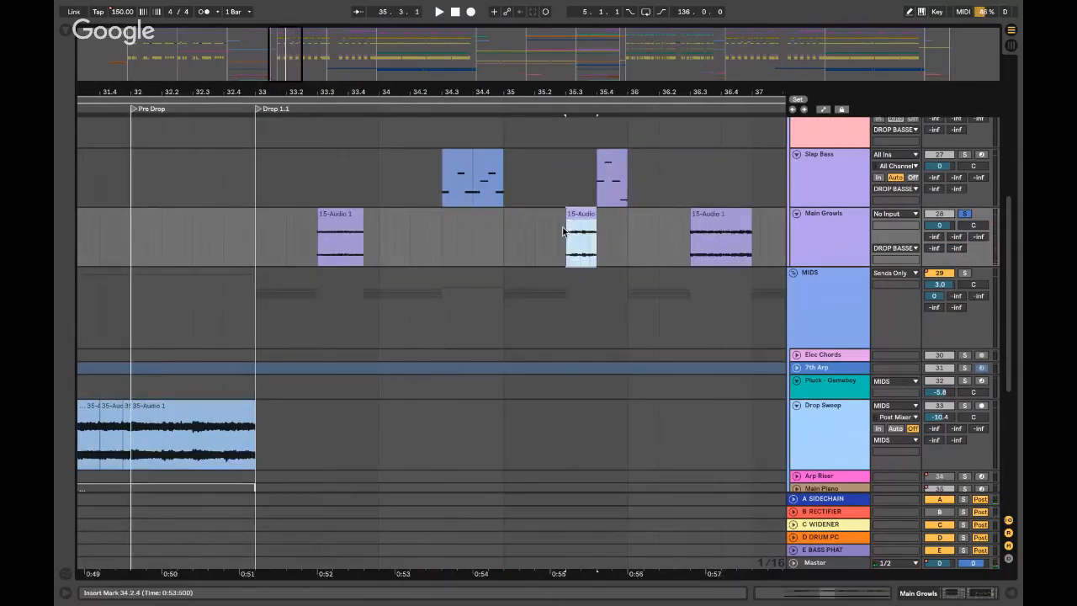
{"action": "key", "text": "space"}
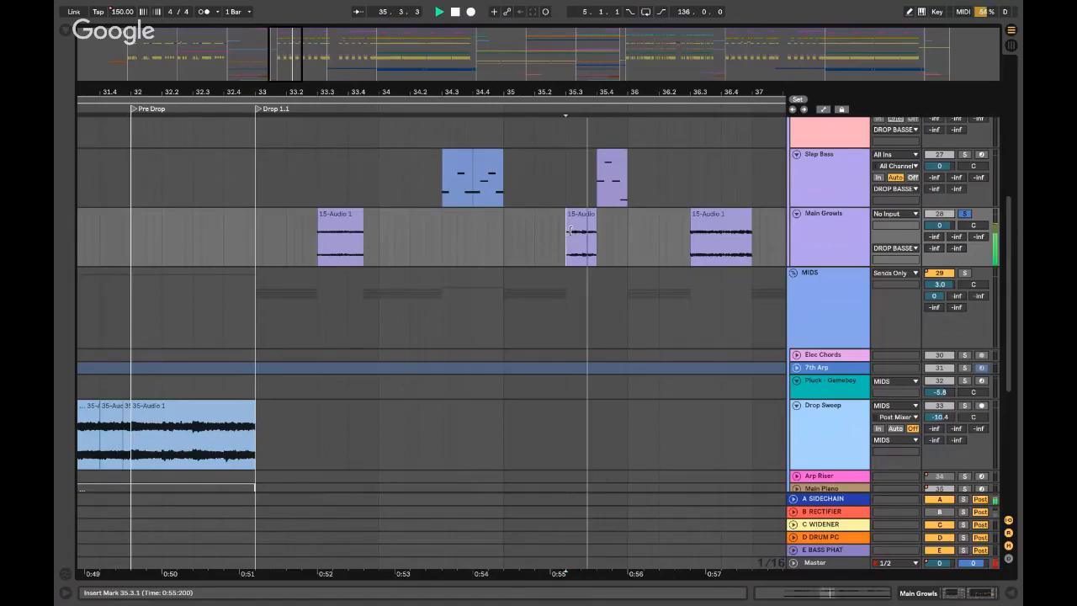
{"action": "left_click", "coordinate": [688, 238]}
{"action": "key", "text": "space"}
{"action": "scroll", "coordinate": [451, 190], "scroll_direction": "left", "scroll_amount": 1}
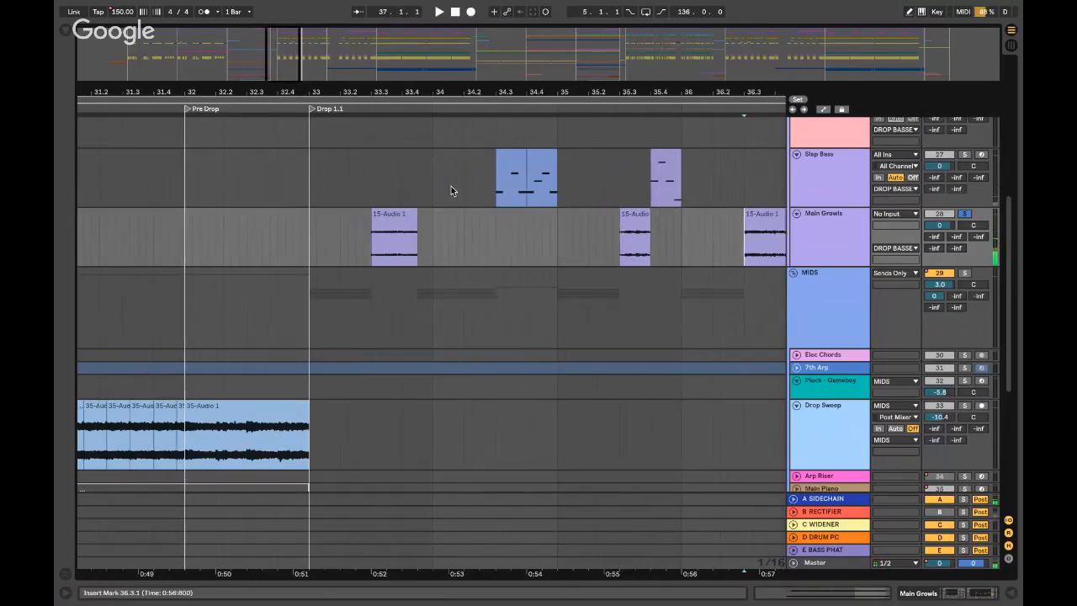
- Unsolo Main Growls, play from 33.2.1, then solo the Slap Bass track
{"action": "left_click", "coordinate": [488, 187]}
{"action": "left_click", "coordinate": [966, 213]}
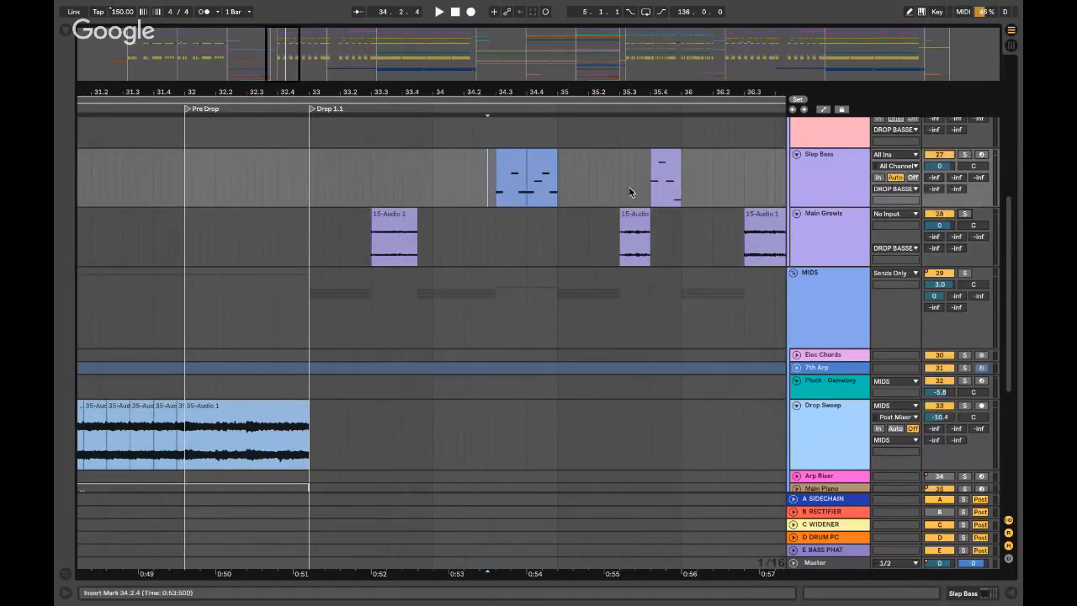
{"action": "left_click", "coordinate": [340, 190]}
{"action": "key", "text": "space"}
{"action": "scroll", "coordinate": [613, 198], "scroll_direction": "up", "scroll_amount": 3}
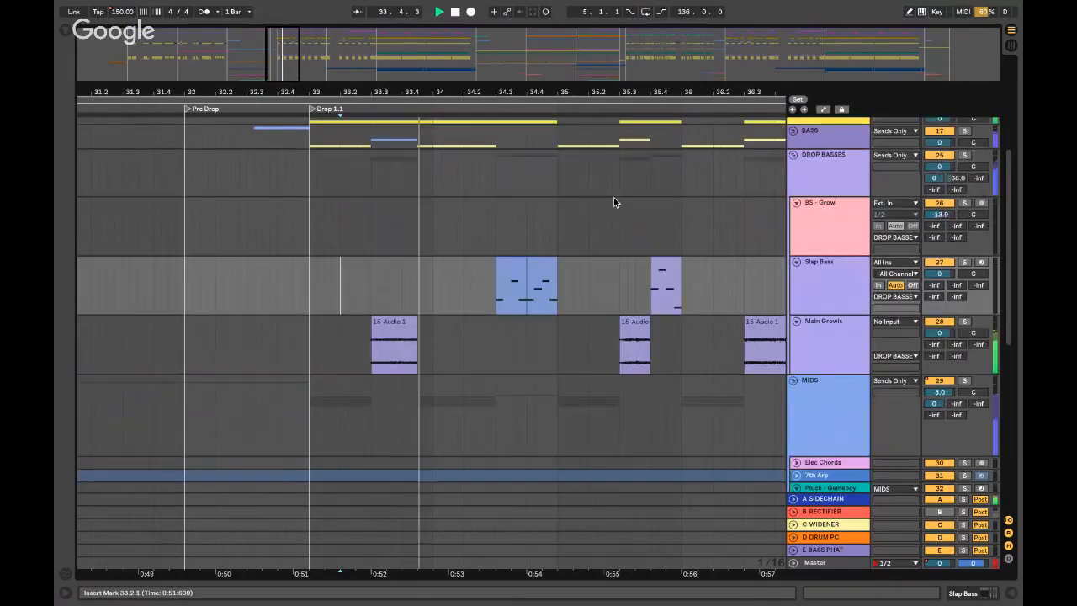
{"action": "left_click", "coordinate": [493, 292]}
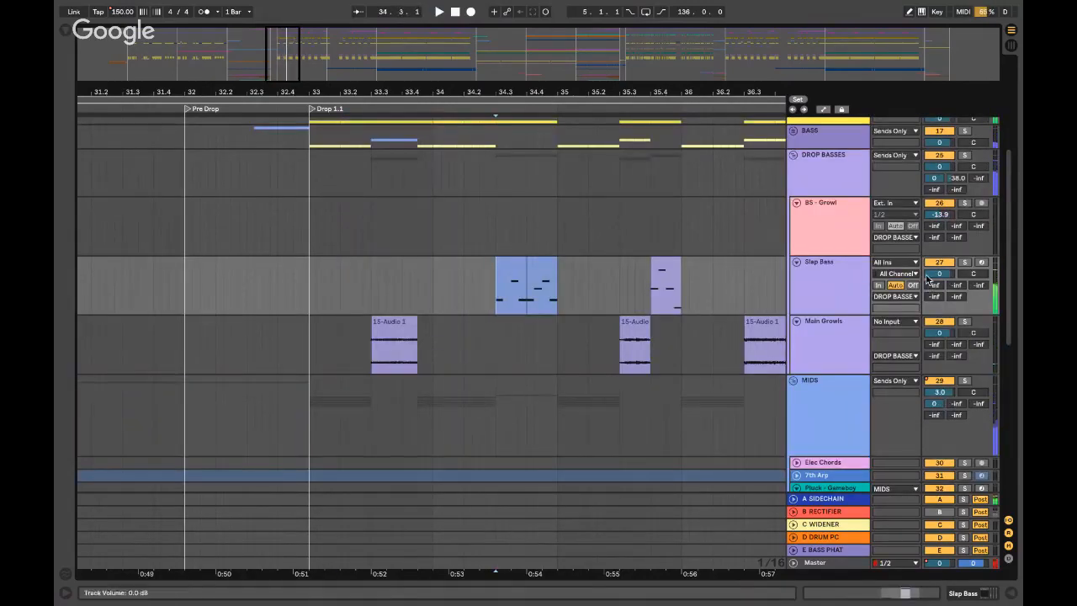
{"action": "left_click", "coordinate": [963, 262]}
- Open Slap Bass's Serum editor and show its preset bank, Cymatics Harmonics for Serum Vol 1
{"action": "double_click", "coordinate": [841, 264]}
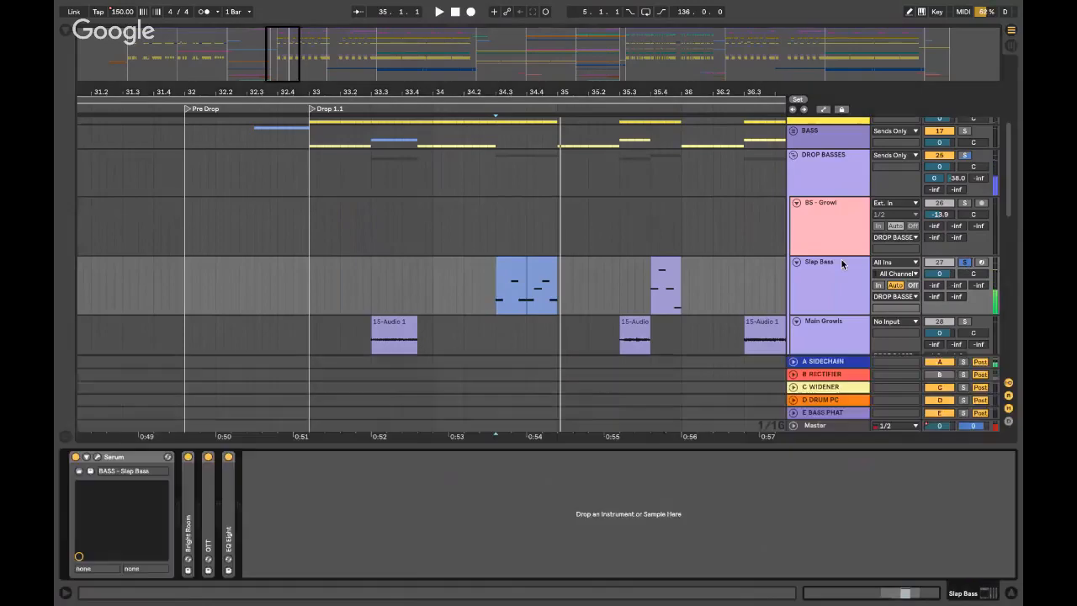
{"action": "left_click", "coordinate": [98, 456]}
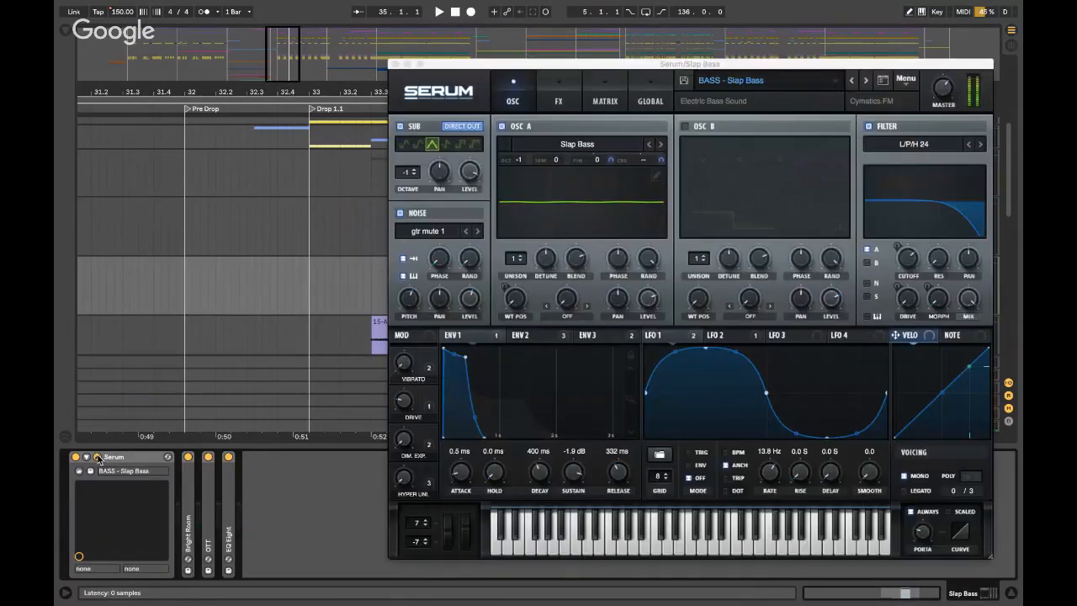
{"action": "left_click", "coordinate": [759, 84]}
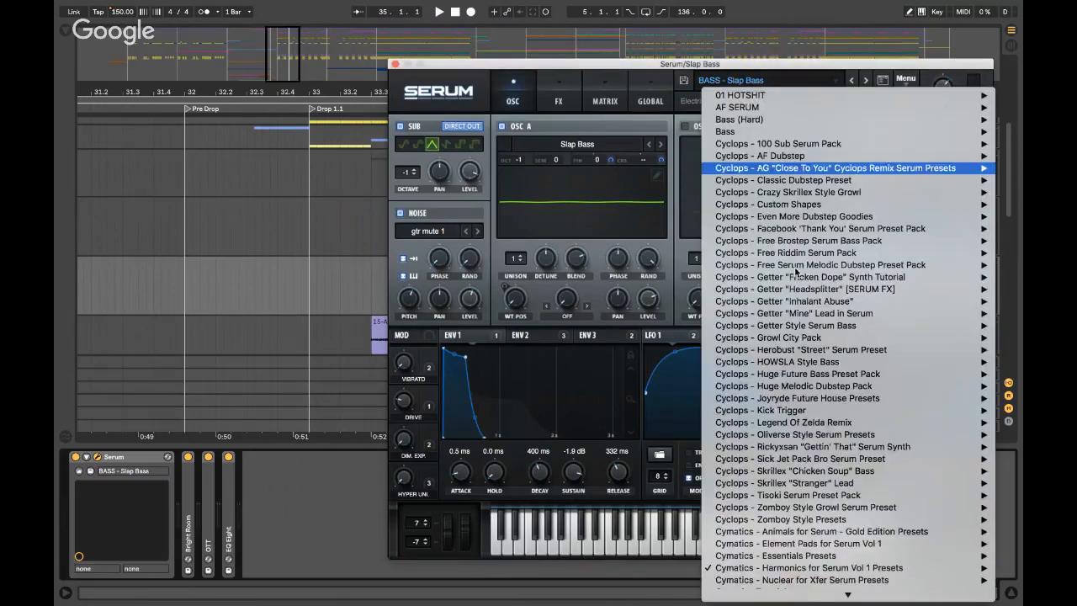
{"action": "mouse_move", "coordinate": [745, 570]}
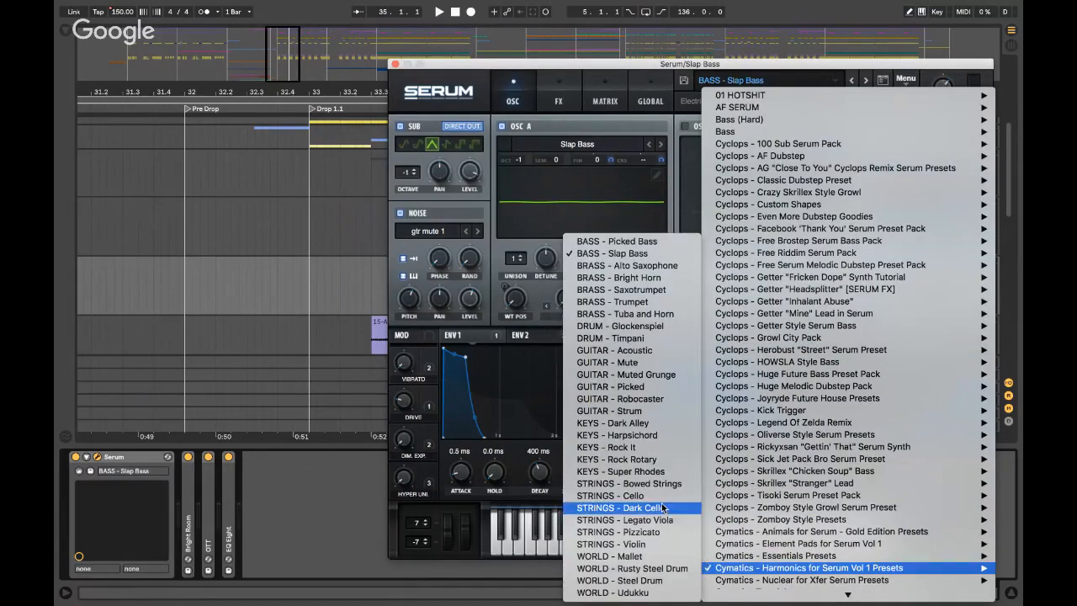
{"action": "key", "text": "Up"}
{"action": "left_click", "coordinate": [493, 253]}
- Close Serum, set the insert mark at 34.2.3, unsolo Slap Bass and DROP BASSES, and play
{"action": "left_click", "coordinate": [395, 64]}
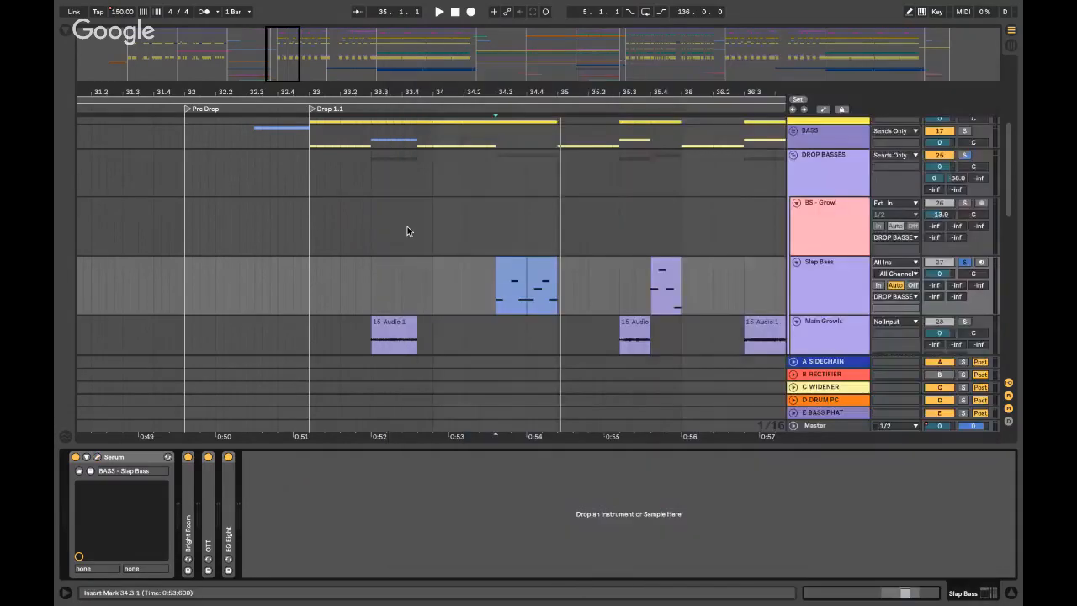
{"action": "scroll", "coordinate": [425, 233], "scroll_direction": "down", "scroll_amount": 5}
{"action": "scroll", "coordinate": [459, 214], "scroll_direction": "up", "scroll_amount": 5}
{"action": "left_click", "coordinate": [478, 300]}
{"action": "key", "text": "plus"}
{"action": "key", "text": "plus"}
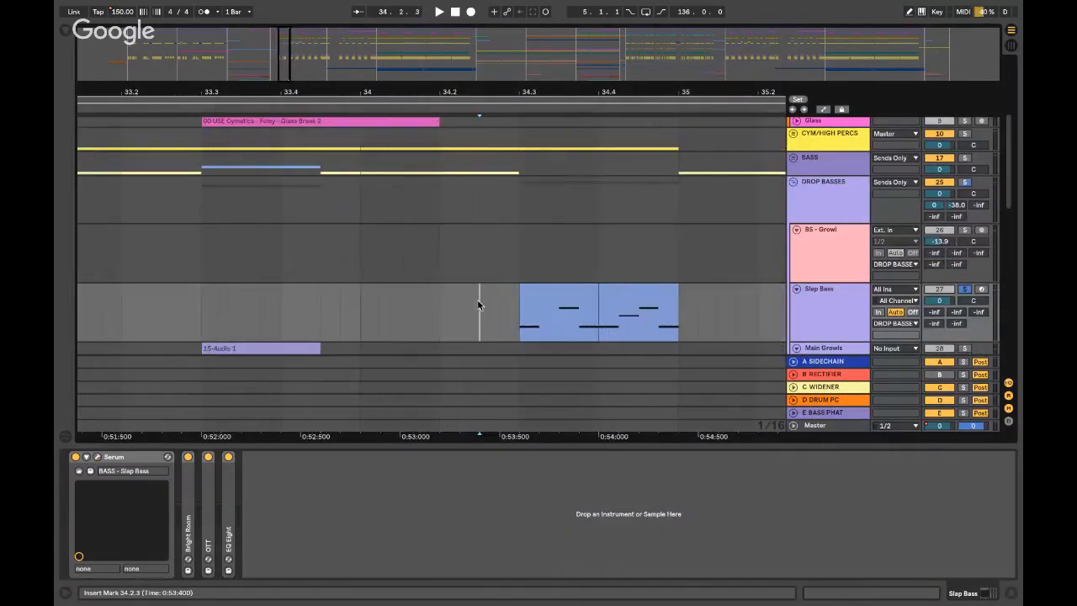
{"action": "left_click", "coordinate": [515, 322]}
{"action": "left_click", "coordinate": [488, 313]}
{"action": "key", "text": "minus"}
{"action": "key", "text": "minus"}
{"action": "left_click", "coordinate": [964, 290]}
{"action": "key", "text": "space"}
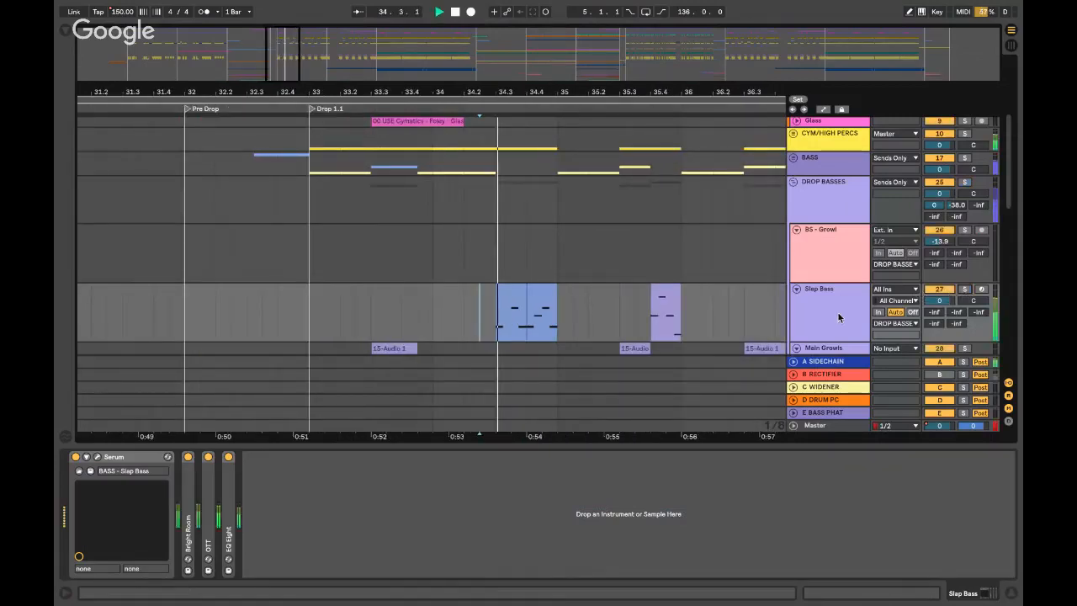
- Hide Device View and fold the DROP BASSES and MIDS groups, then stop playback
{"action": "key", "text": "ctrl+alt+l"}
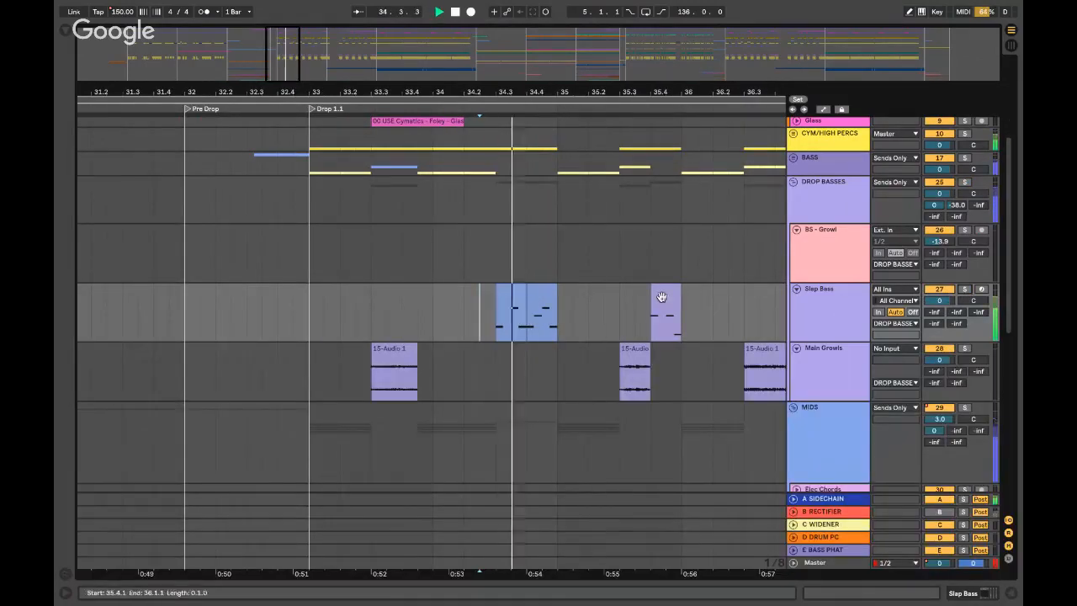
{"action": "left_click", "coordinate": [793, 182]}
{"action": "scroll", "coordinate": [492, 176], "scroll_direction": "up", "scroll_amount": 1}
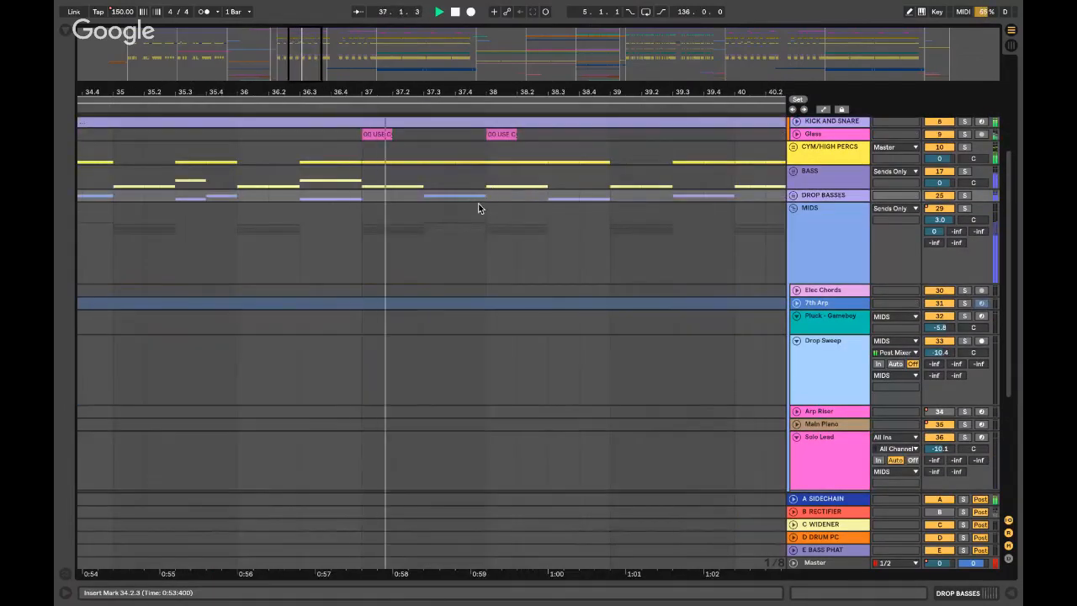
{"action": "left_click", "coordinate": [793, 195]}
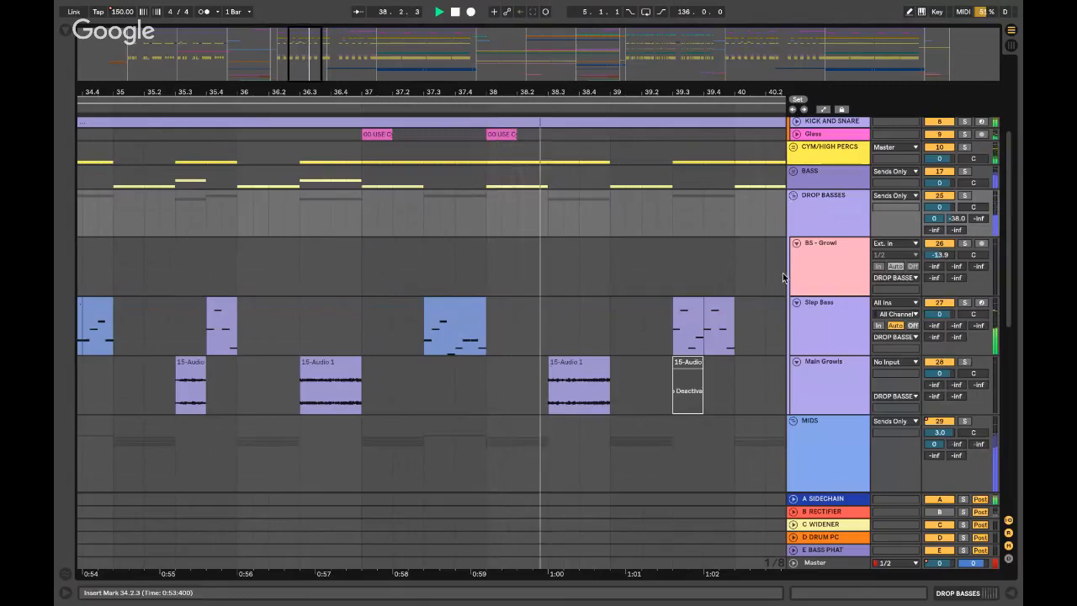
{"action": "left_click", "coordinate": [794, 197]}
{"action": "left_click", "coordinate": [793, 208]}
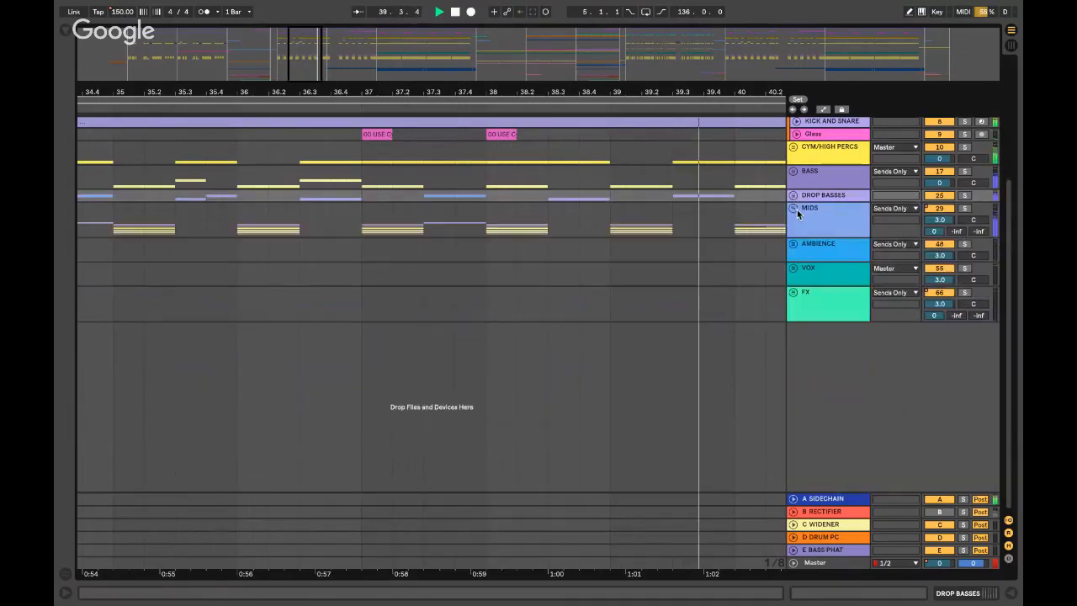
{"action": "left_click", "coordinate": [424, 224]}
{"action": "key", "text": "space"}
{"action": "key", "text": "space"}
{"action": "key", "text": "space"}
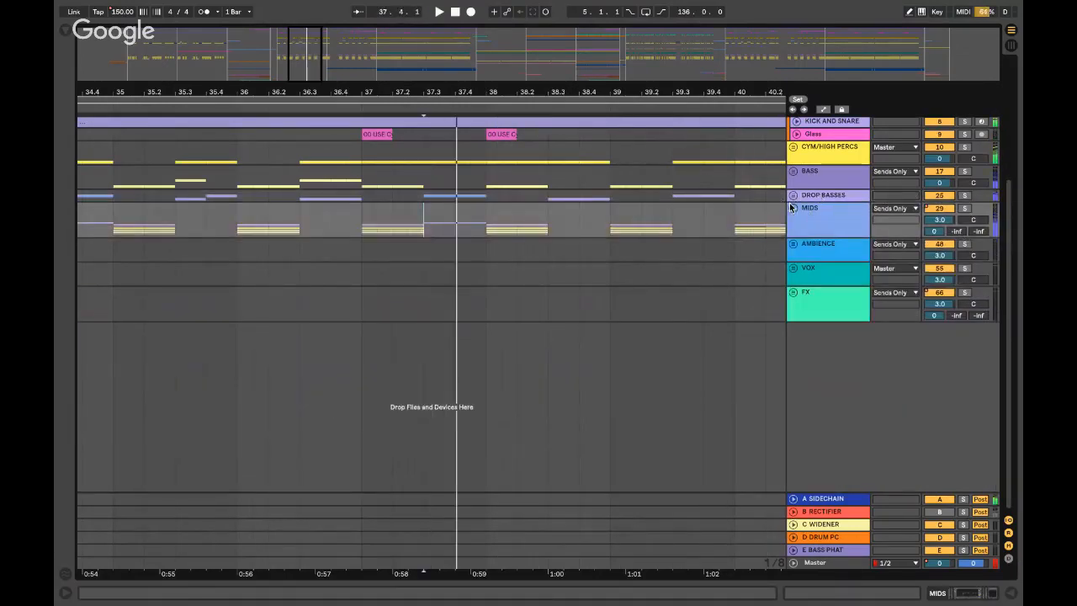
- Unfold MIDS, expand Arp Hits, and play its GlitterDelay_FX clip zoomed in
{"action": "left_click", "coordinate": [793, 207]}
{"action": "left_click", "coordinate": [796, 333]}
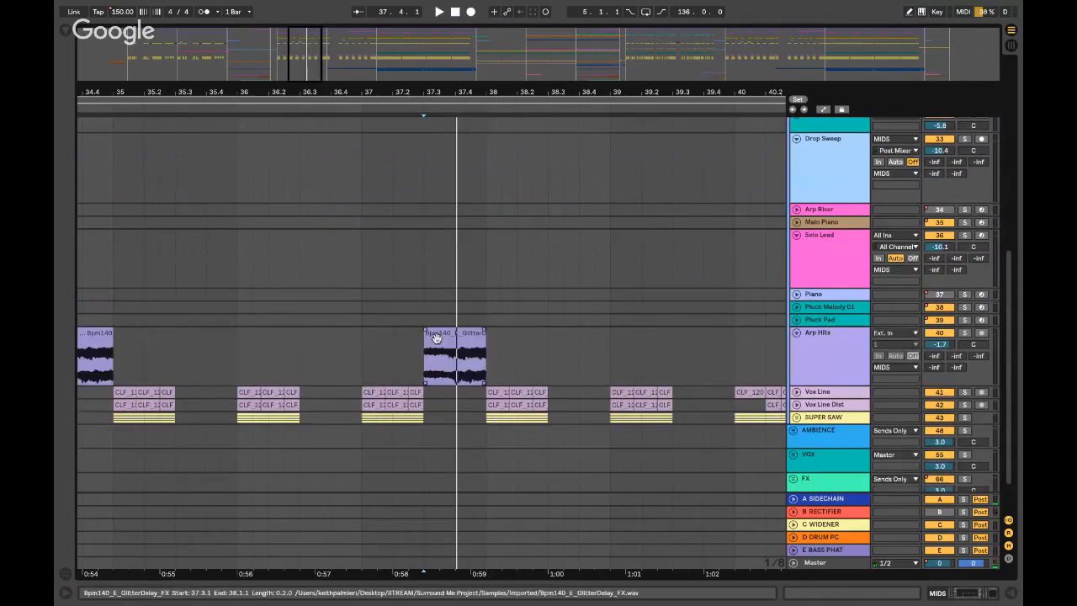
{"action": "left_click", "coordinate": [488, 369]}
{"action": "key", "text": "z"}
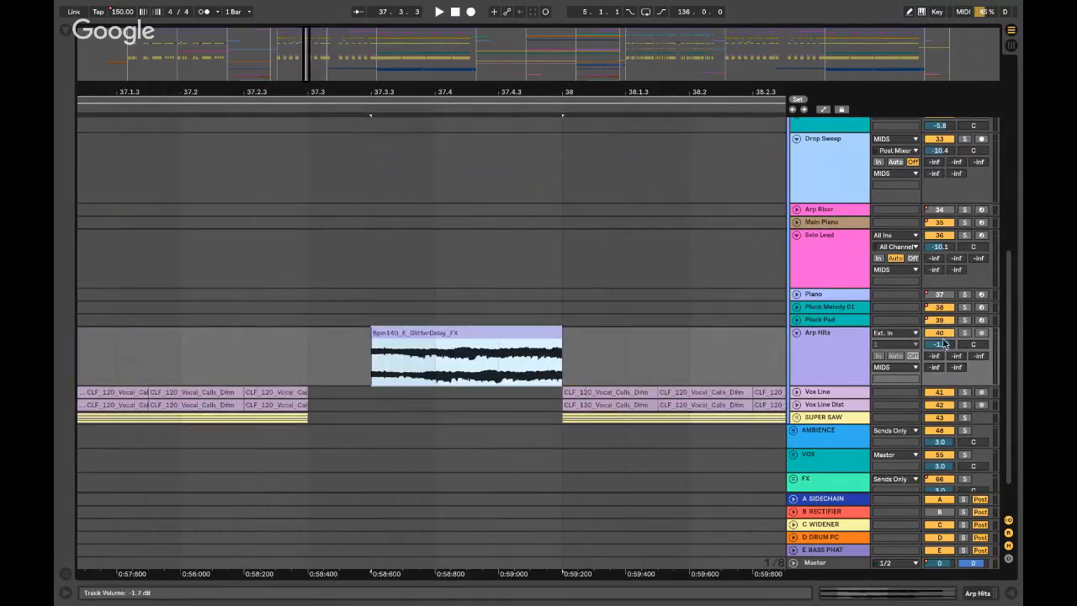
{"action": "key", "text": "space"}
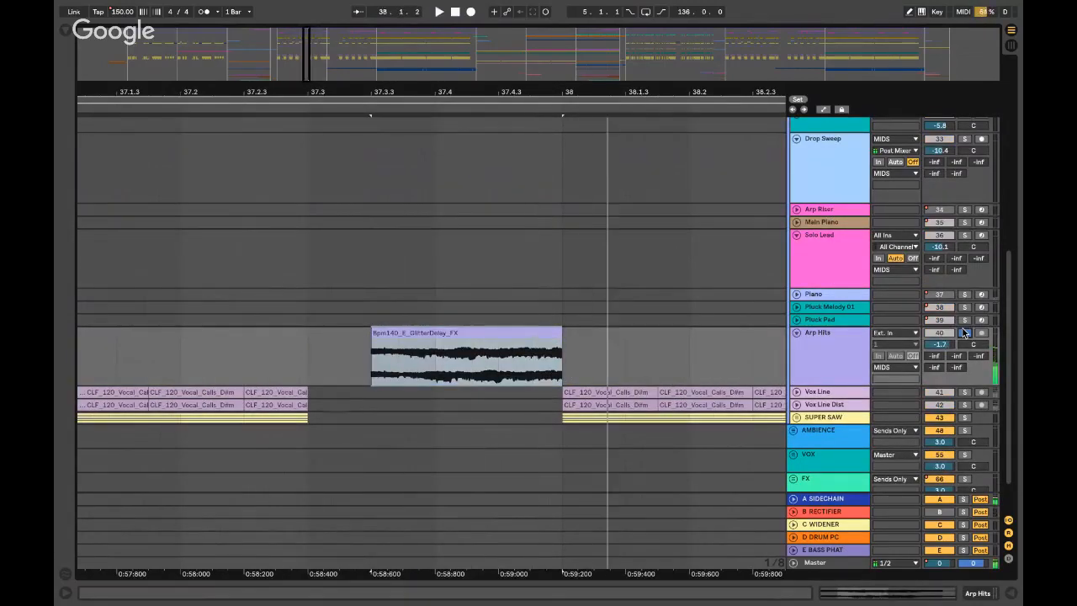
{"action": "left_click", "coordinate": [568, 309]}
- Zoom out to bars 32–40, fold MIDS, and audition from 36.4.1, 37.3.1 and 34.3.1
{"action": "key", "text": "x"}
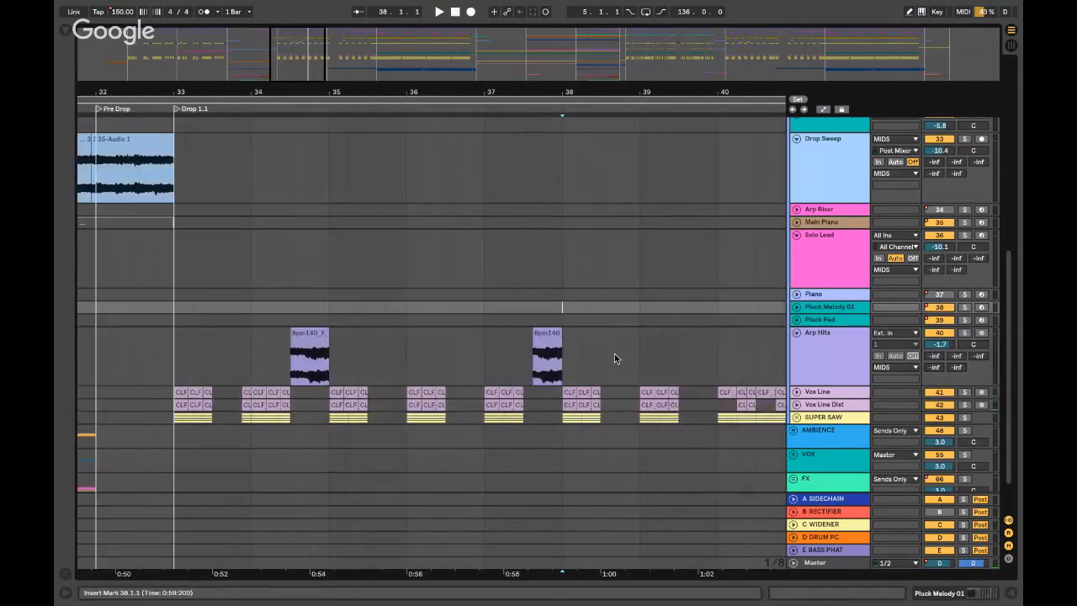
{"action": "scroll", "coordinate": [810, 161], "scroll_direction": "up", "scroll_amount": 5}
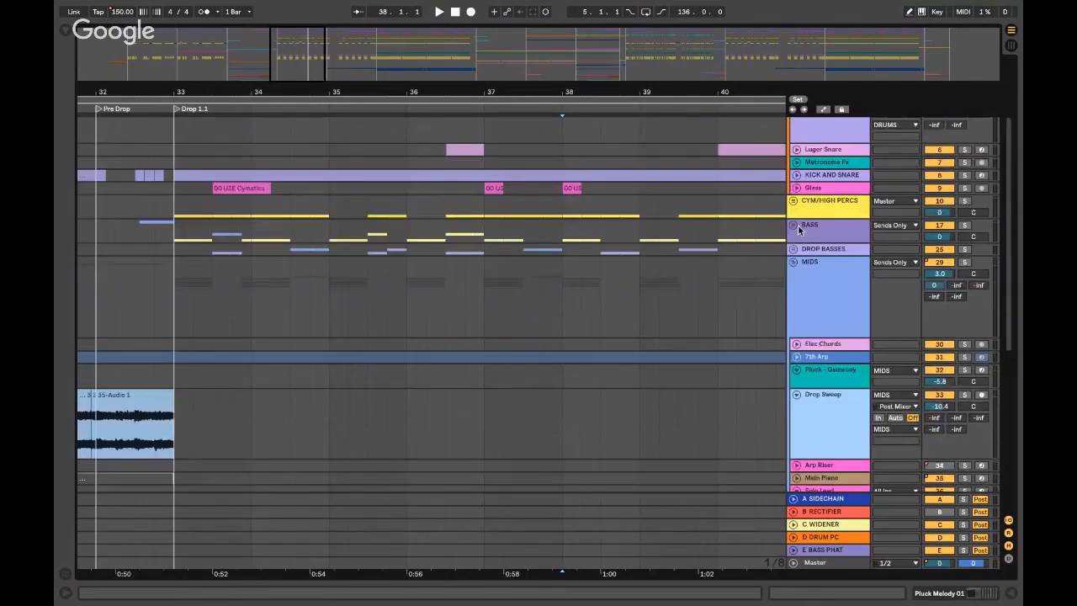
{"action": "left_click", "coordinate": [793, 261]}
{"action": "left_click", "coordinate": [466, 269]}
{"action": "key", "text": "space"}
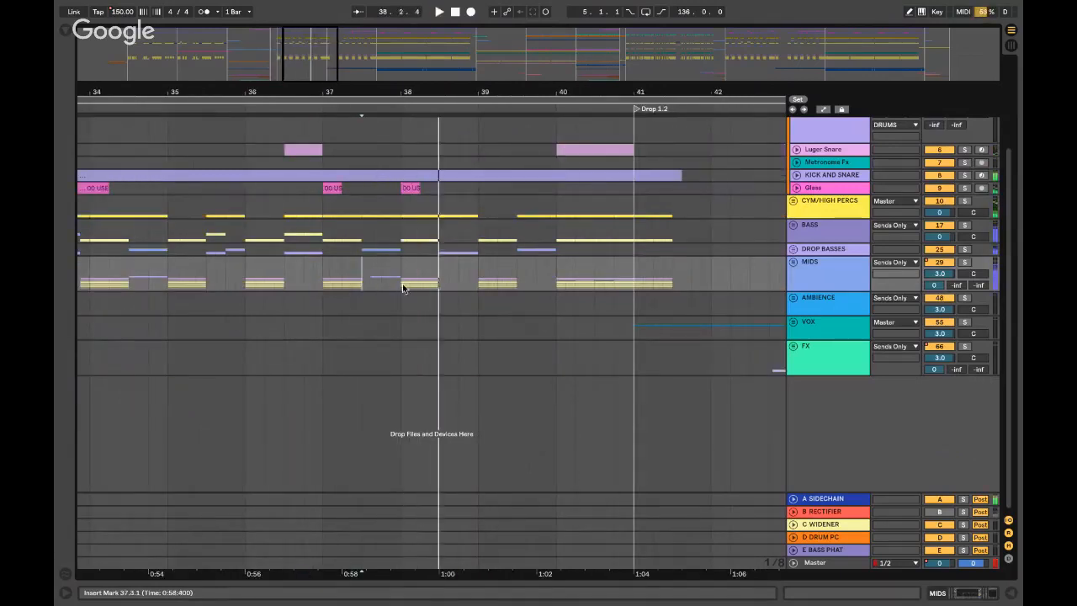
{"action": "left_click", "coordinate": [364, 277]}
{"action": "scroll", "coordinate": [193, 276], "scroll_direction": "left", "scroll_amount": 3}
{"action": "key", "text": "space"}
{"action": "left_click", "coordinate": [251, 271]}
{"action": "key", "text": "space"}
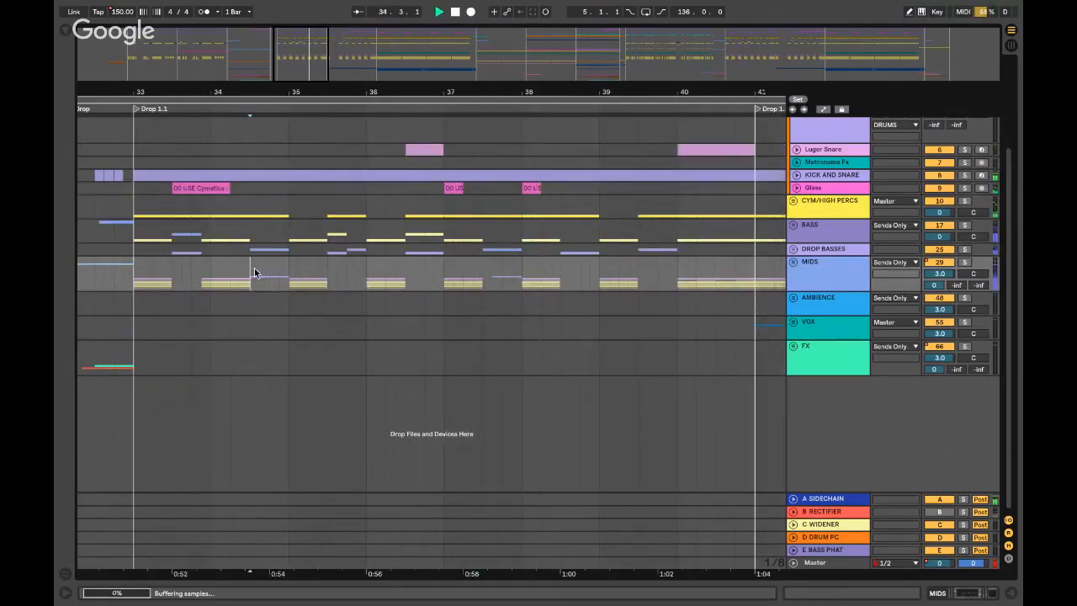
- Unfold MIDS, play from 37.3.1 on Arp Hits, then fold MIDS again
{"action": "left_click", "coordinate": [793, 261]}
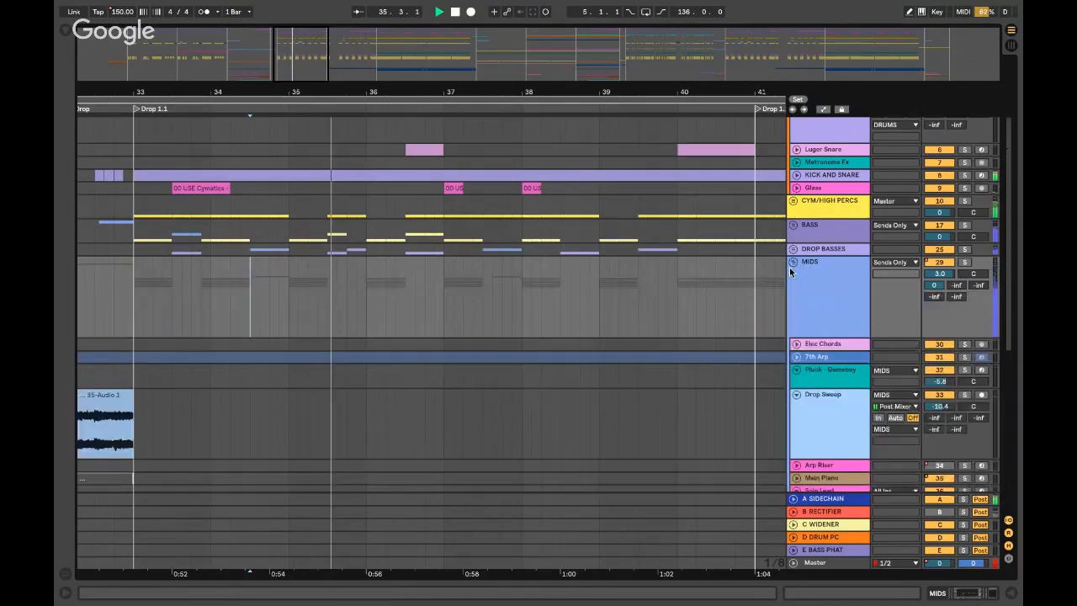
{"action": "scroll", "coordinate": [791, 271], "scroll_direction": "down", "scroll_amount": 5}
{"action": "key", "text": "space"}
{"action": "left_click", "coordinate": [489, 302]}
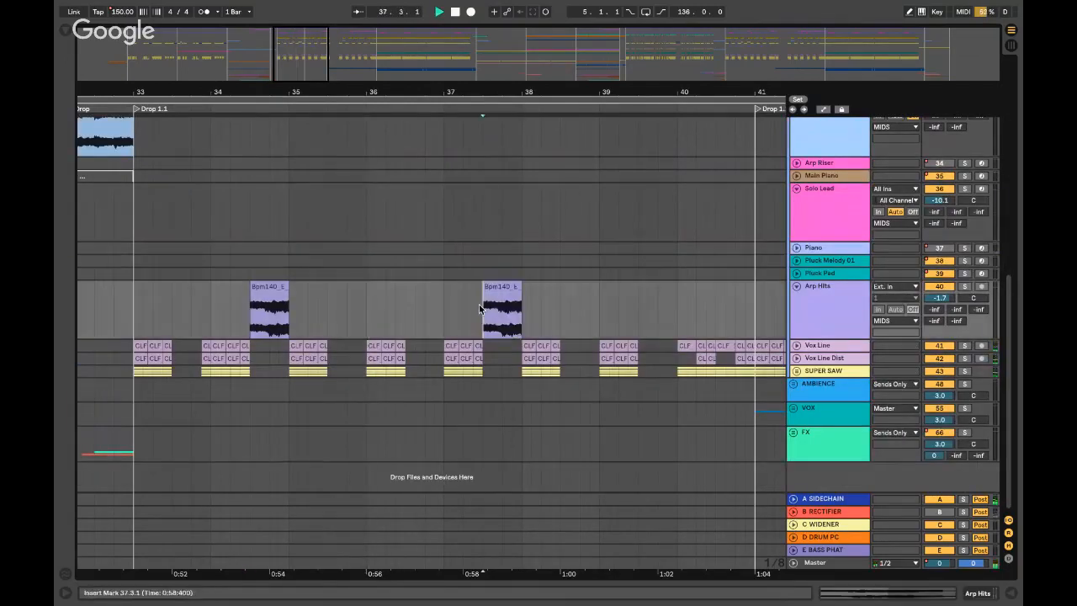
{"action": "key", "text": "space"}
{"action": "scroll", "coordinate": [775, 389], "scroll_direction": "up", "scroll_amount": 10}
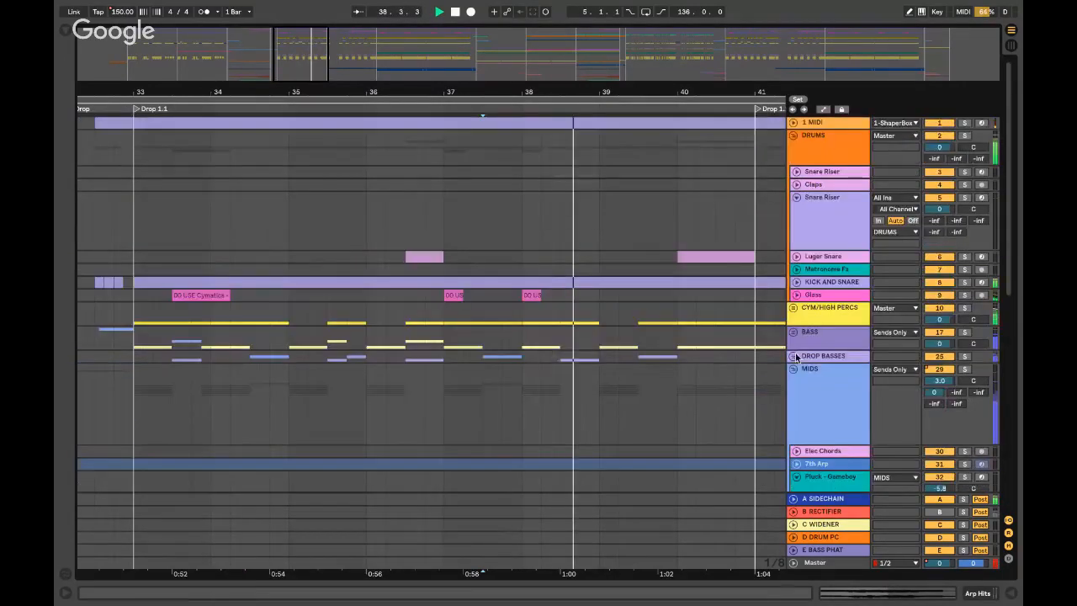
{"action": "left_click", "coordinate": [793, 369]}
{"action": "scroll", "coordinate": [757, 358], "scroll_direction": "right", "scroll_amount": 3}
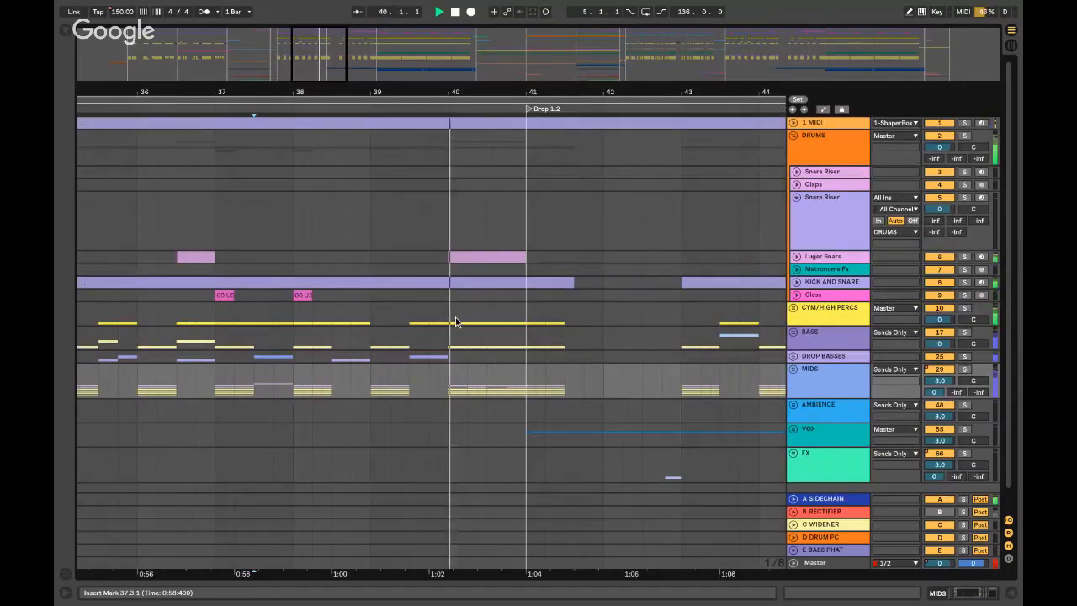
- Unfold and solo the Luger Snare track and play it from bar 40
{"action": "left_click", "coordinate": [492, 262]}
{"action": "key", "text": "space"}
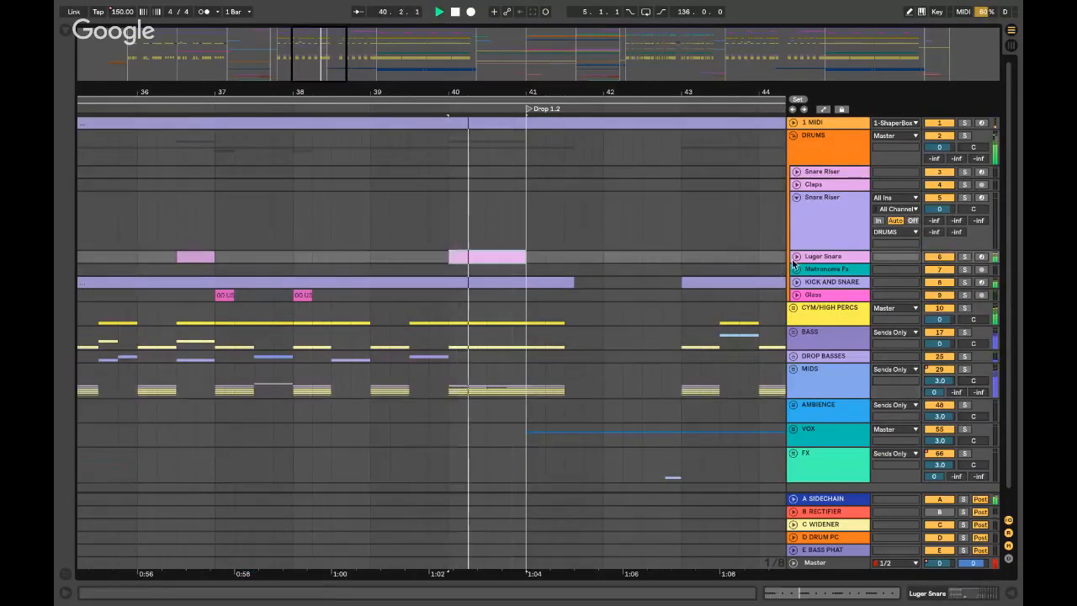
{"action": "key", "text": "space"}
{"action": "left_click", "coordinate": [796, 257]}
{"action": "left_click", "coordinate": [965, 257]}
{"action": "left_click", "coordinate": [803, 284]}
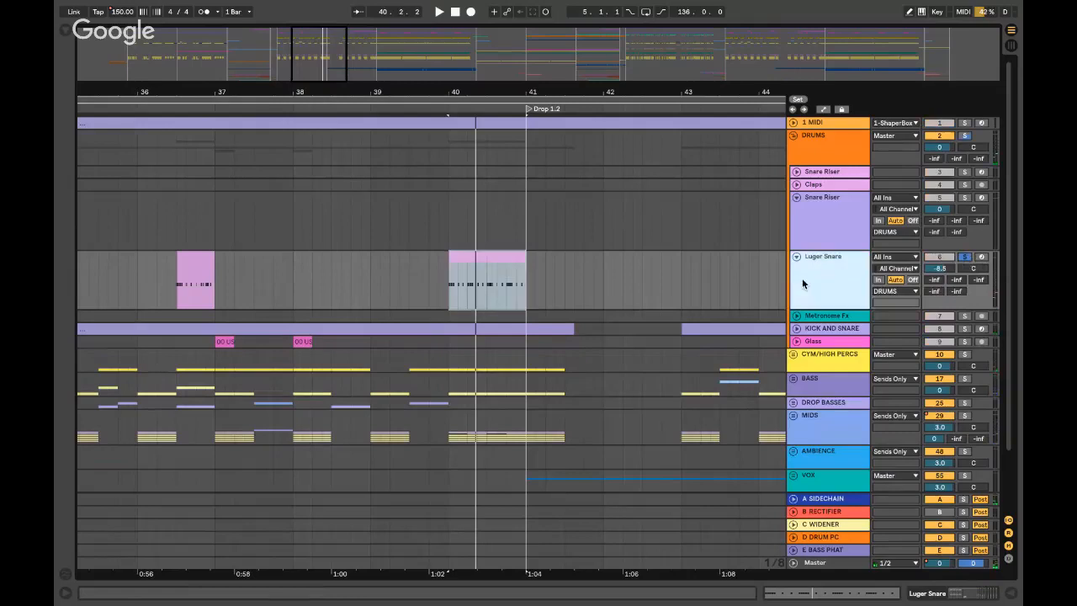
{"action": "key", "text": "space"}
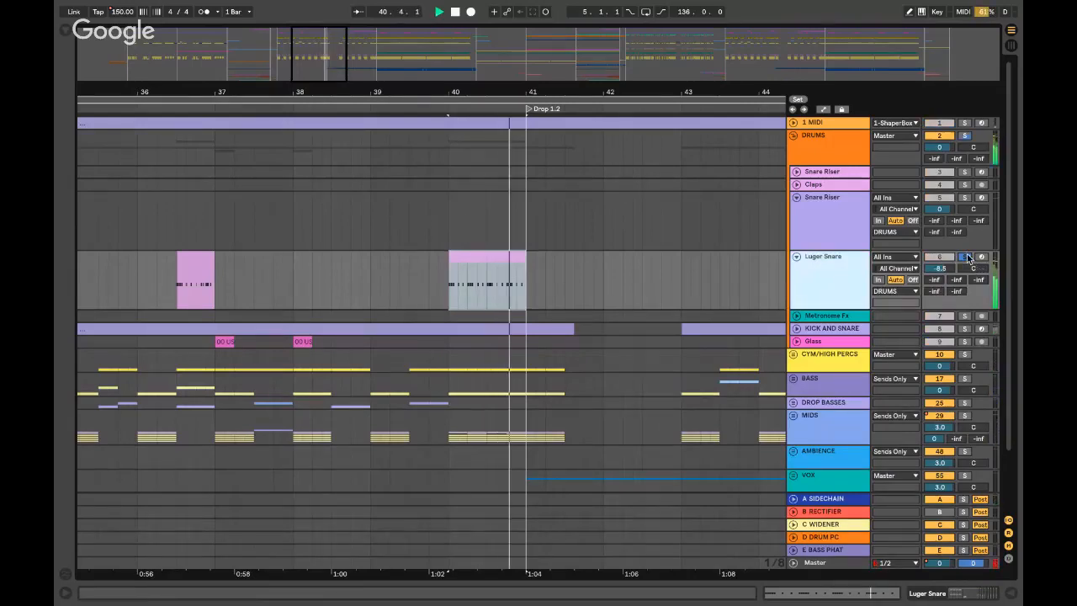
{"action": "scroll", "coordinate": [793, 368], "scroll_direction": "down", "scroll_amount": 2}
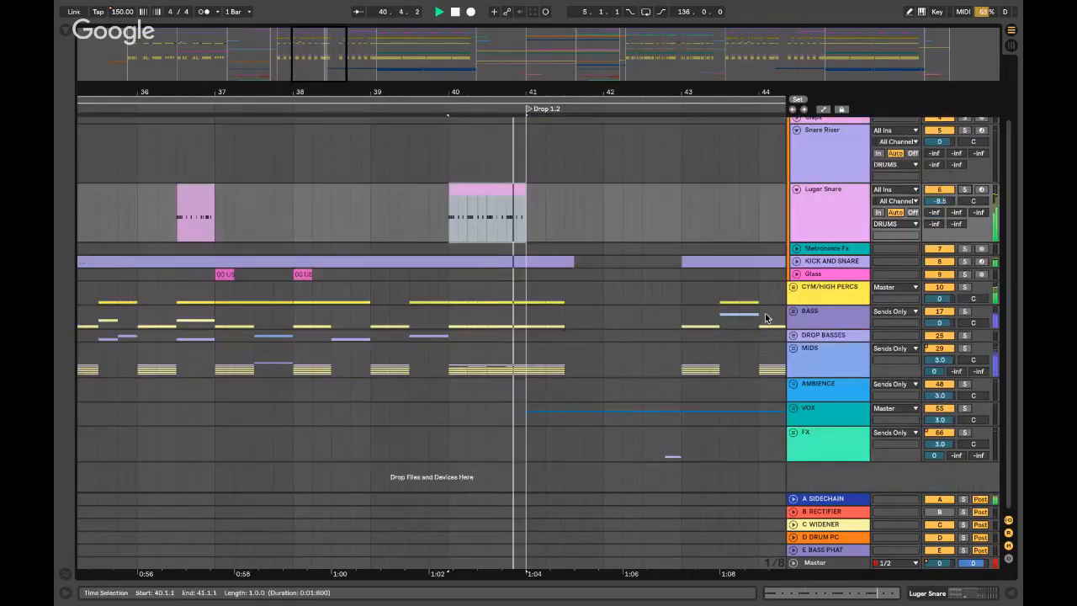
- Expand Vox Line in MIDS, play it soloed from bar 40, then unsolo and stop
{"action": "left_click", "coordinate": [792, 348]}
{"action": "scroll", "coordinate": [805, 351], "scroll_direction": "down", "scroll_amount": 5}
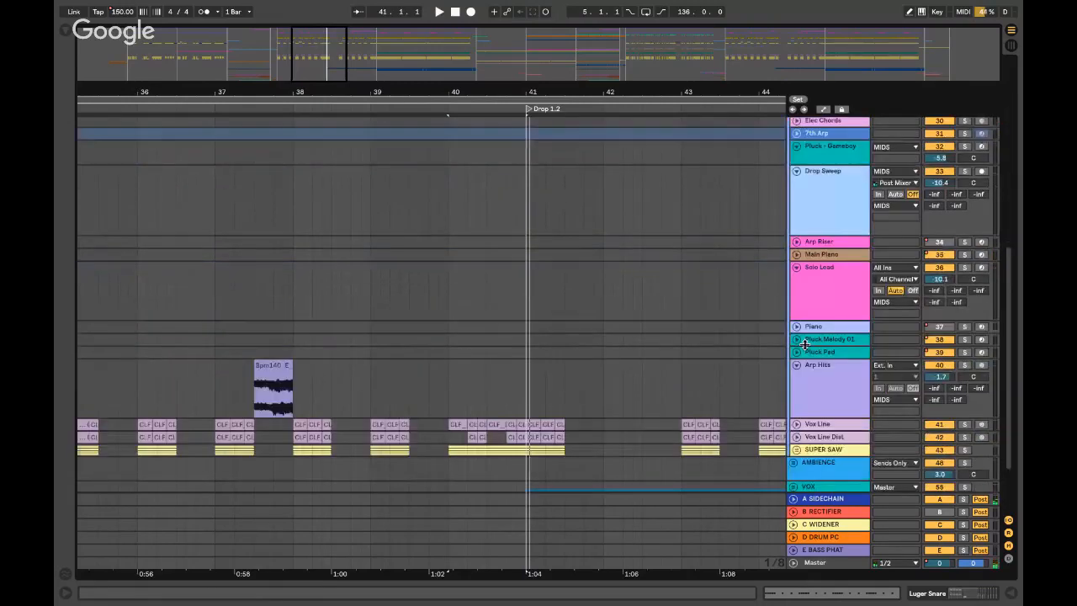
{"action": "left_click", "coordinate": [795, 357]}
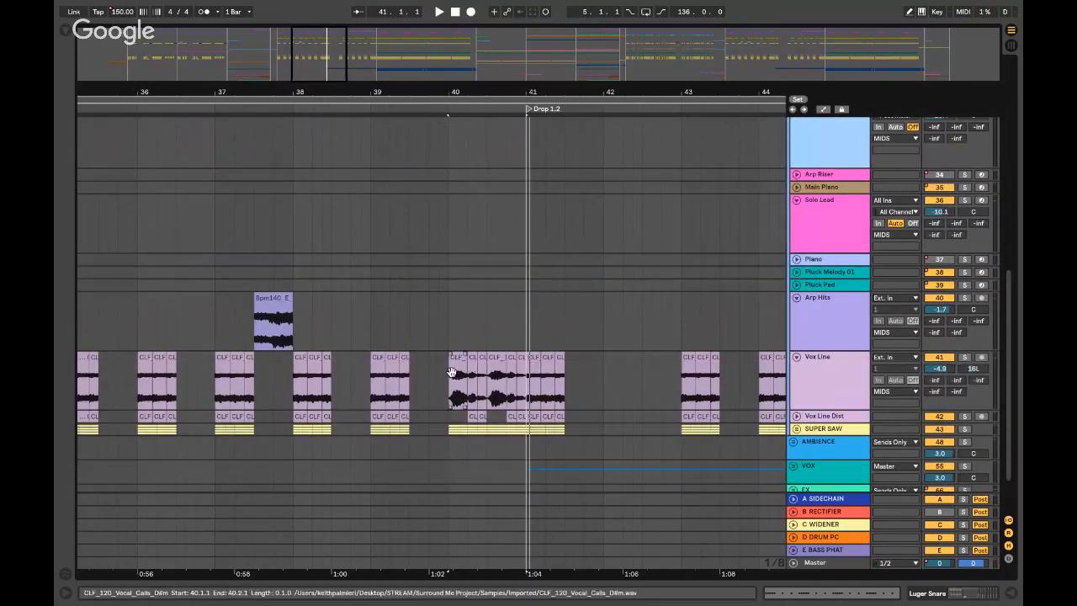
{"action": "left_click", "coordinate": [972, 361]}
{"action": "key", "text": "space"}
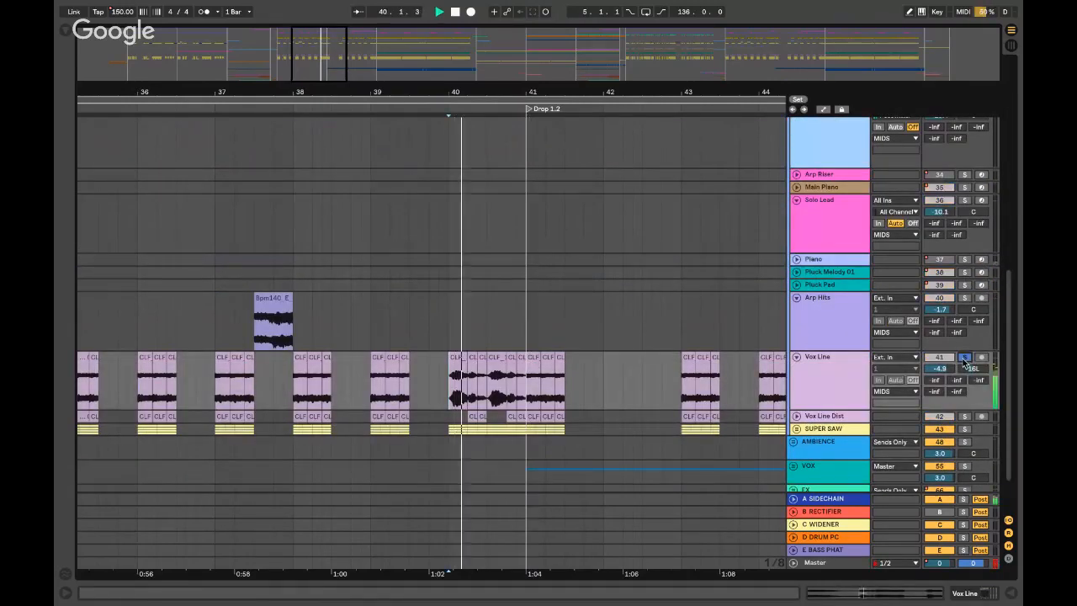
{"action": "left_click", "coordinate": [964, 361]}
{"action": "key", "text": "space"}
{"action": "key", "text": "space"}
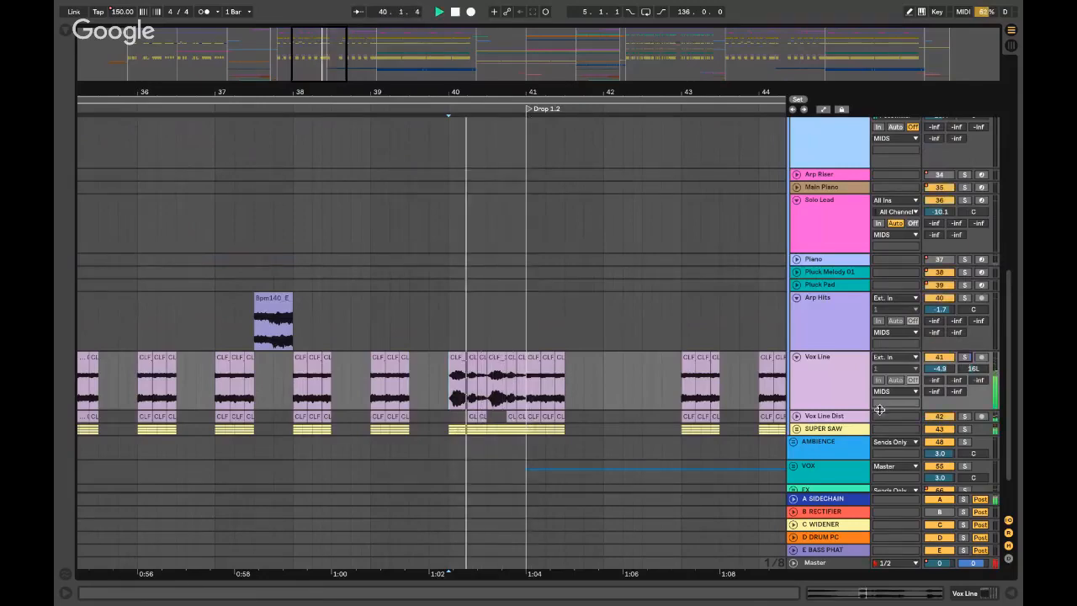
{"action": "scroll", "coordinate": [812, 353], "scroll_direction": "up", "scroll_amount": 6}
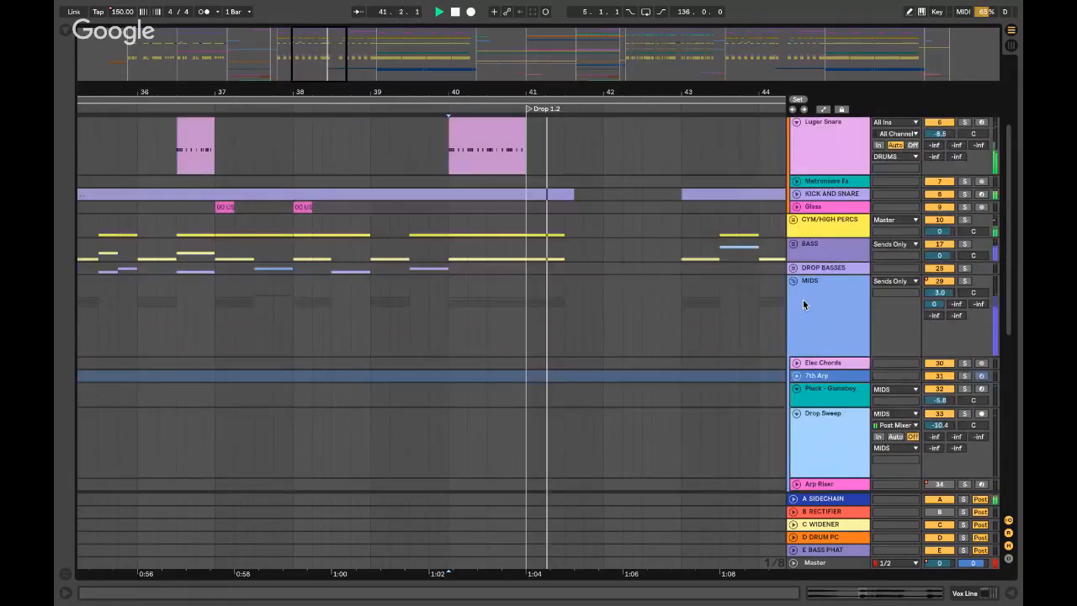
{"action": "scroll", "coordinate": [803, 307], "scroll_direction": "down", "scroll_amount": 7}
{"action": "key", "text": "space"}
{"action": "scroll", "coordinate": [856, 254], "scroll_direction": "up", "scroll_amount": 7}
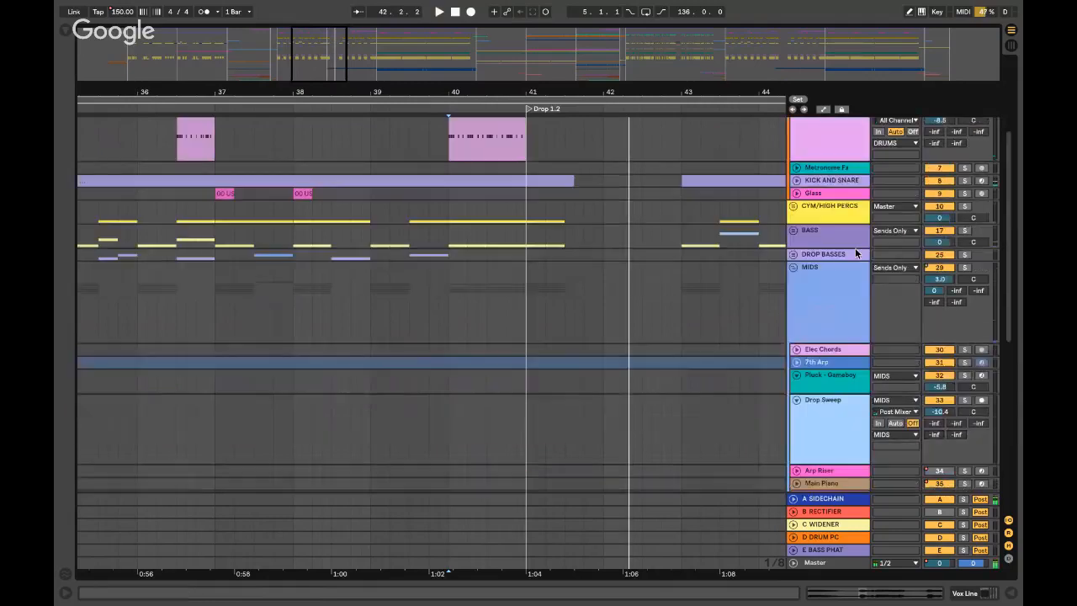
- Fold MIDS, set the play start at Drop 1.2 (bar 41), and unfold the VOX group
{"action": "left_click", "coordinate": [794, 265]}
{"action": "scroll", "coordinate": [547, 308], "scroll_direction": "right", "scroll_amount": 1}
{"action": "left_click", "coordinate": [473, 290]}
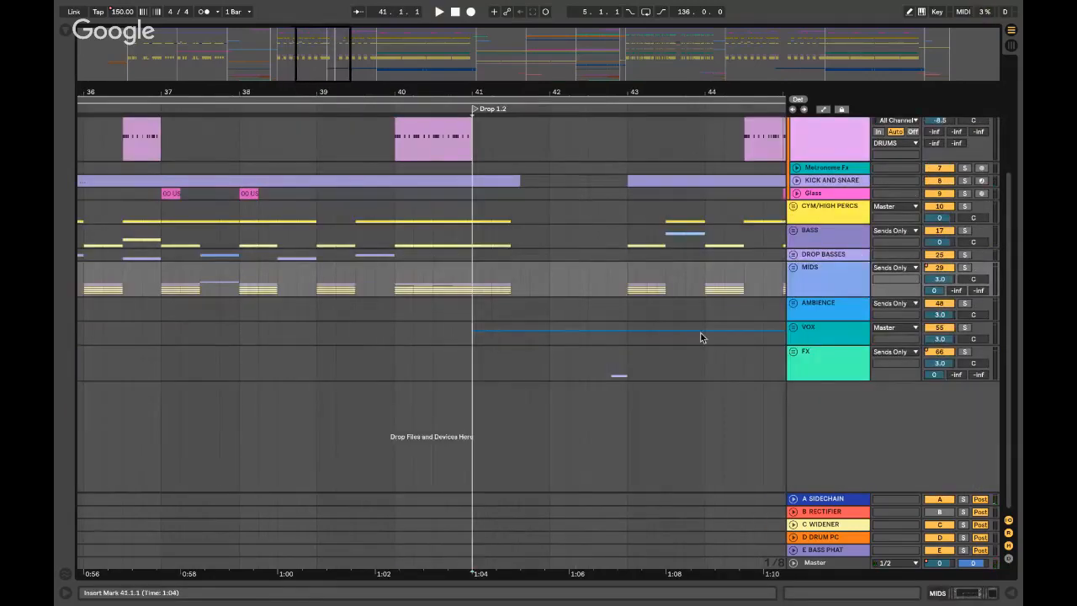
{"action": "left_click", "coordinate": [793, 327]}
- Unfold VOCAL CHOPS, play the Vocal Chops track soloed from Drop 1.2, then fold VOX
{"action": "scroll", "coordinate": [724, 362], "scroll_direction": "down", "scroll_amount": 1}
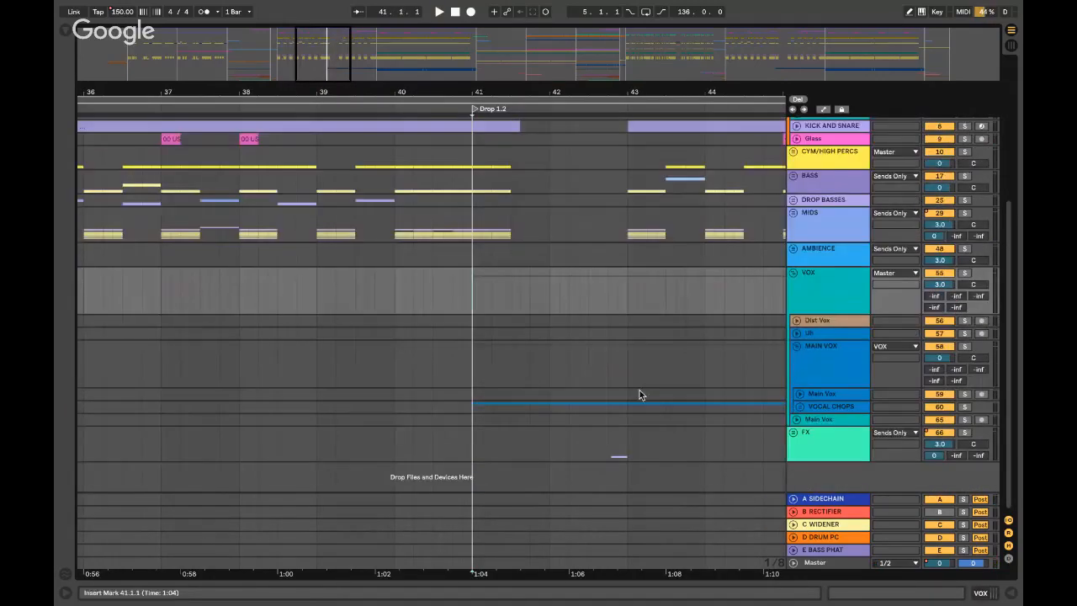
{"action": "left_click", "coordinate": [788, 416]}
{"action": "left_click", "coordinate": [796, 419]}
{"action": "left_click", "coordinate": [800, 407]}
{"action": "scroll", "coordinate": [775, 407], "scroll_direction": "down", "scroll_amount": 2}
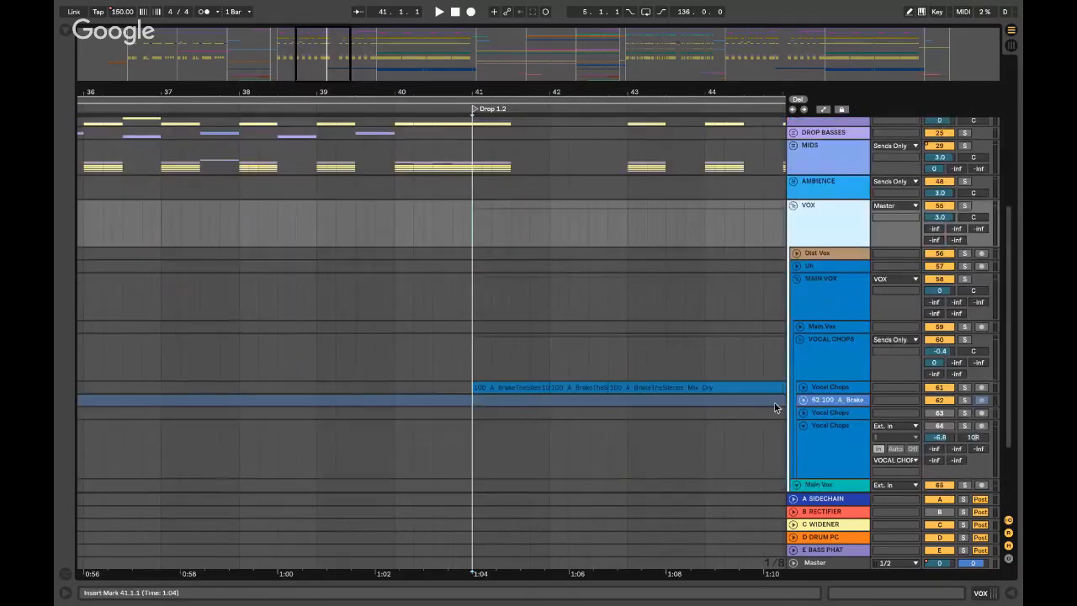
{"action": "left_click", "coordinate": [802, 387]}
{"action": "left_click", "coordinate": [963, 387]}
{"action": "key", "text": "space"}
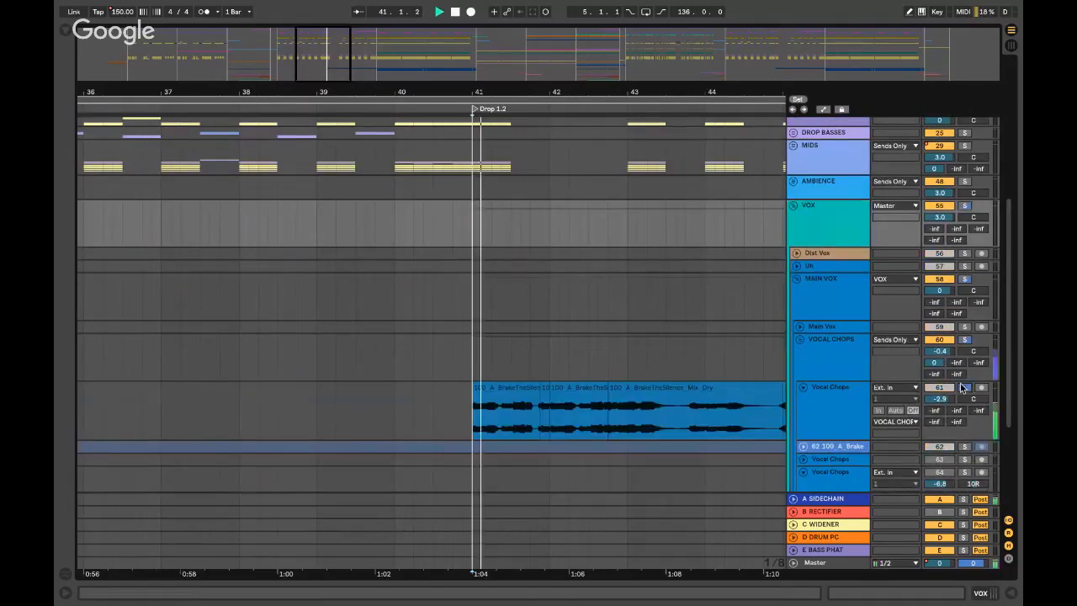
{"action": "scroll", "coordinate": [552, 347], "scroll_direction": "right", "scroll_amount": 3}
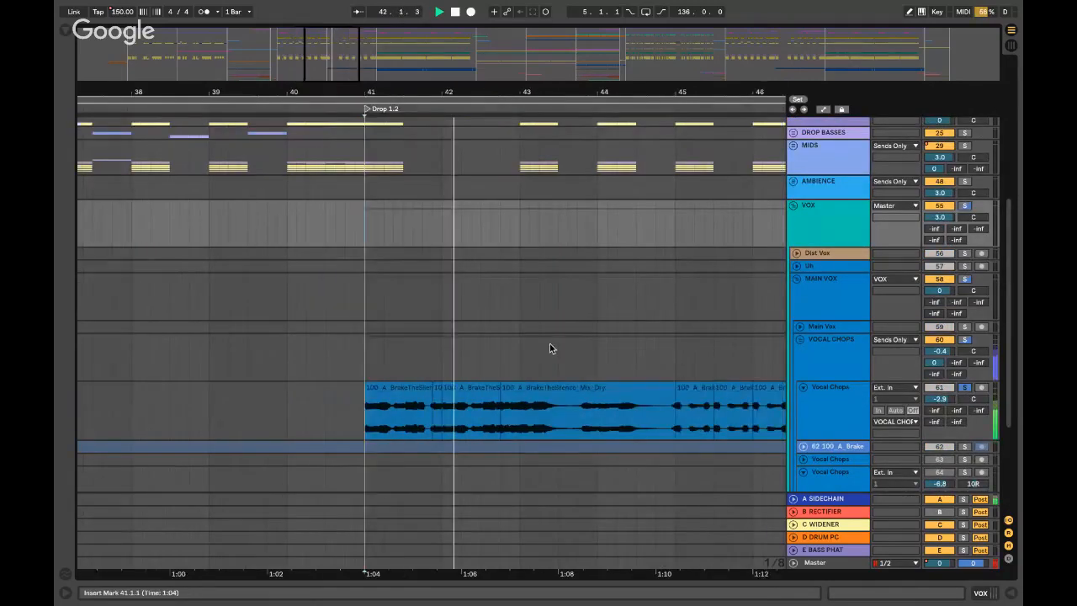
{"action": "key", "text": "minus"}
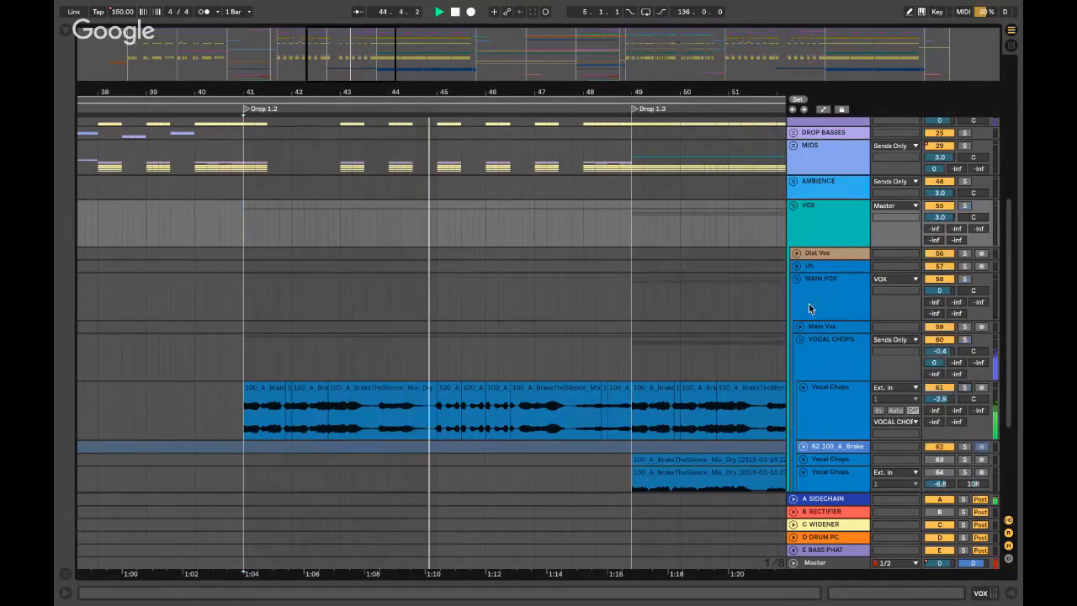
{"action": "left_click", "coordinate": [792, 206]}
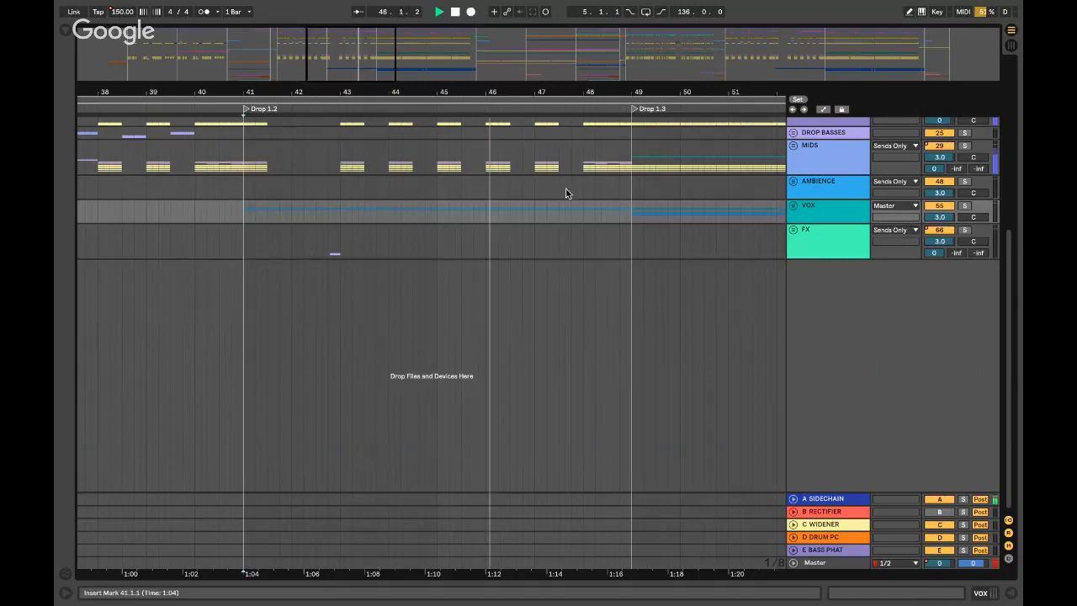
- Stop playback, fold DRUMS, and audition from just before bar 40 to bar 43
{"action": "scroll", "coordinate": [505, 193], "scroll_direction": "up", "scroll_amount": 5}
{"action": "scroll", "coordinate": [516, 199], "scroll_direction": "right", "scroll_amount": 4}
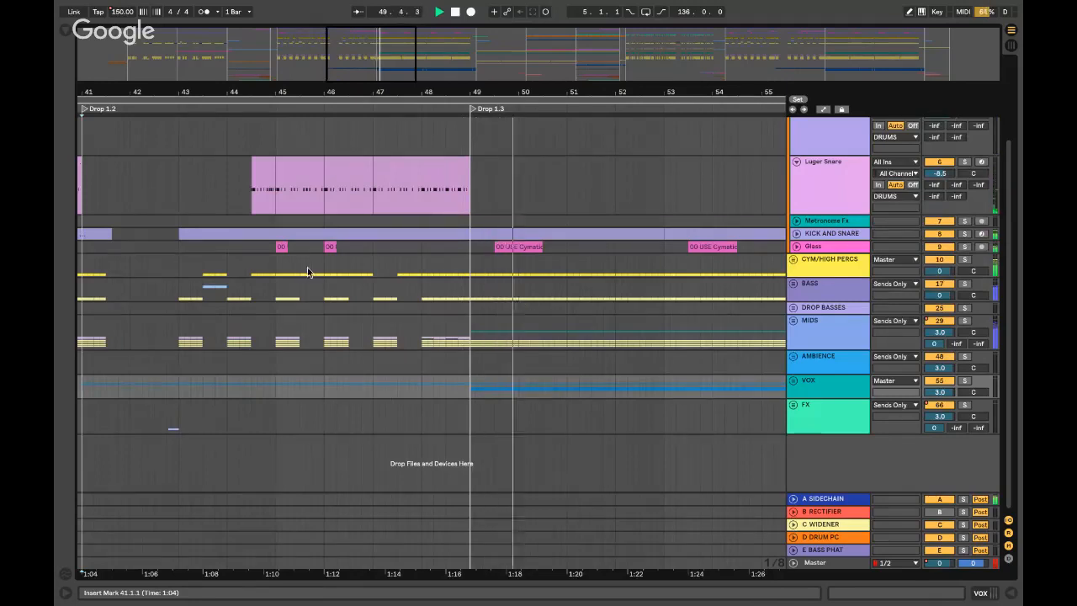
{"action": "scroll", "coordinate": [798, 147], "scroll_direction": "up", "scroll_amount": 3}
{"action": "key", "text": "space"}
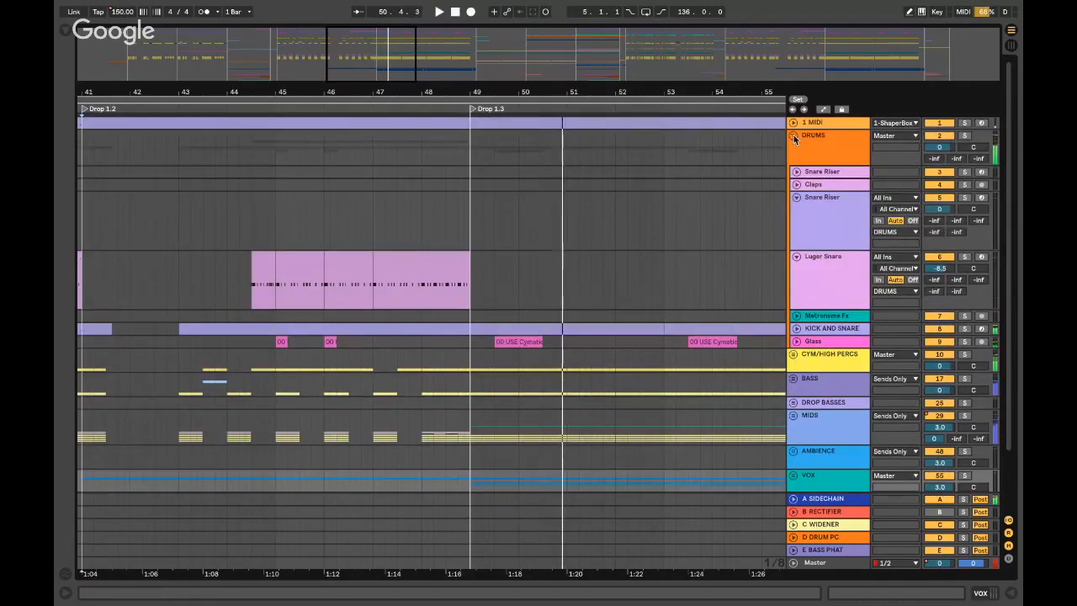
{"action": "left_click", "coordinate": [793, 135]}
{"action": "scroll", "coordinate": [306, 189], "scroll_direction": "left", "scroll_amount": 5}
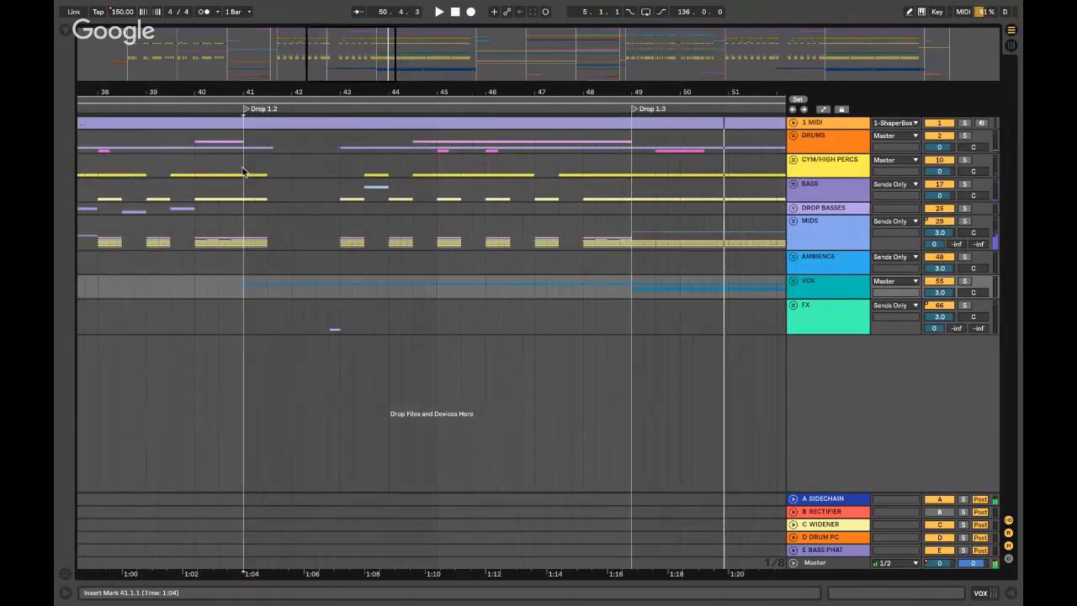
{"action": "left_click", "coordinate": [297, 167]}
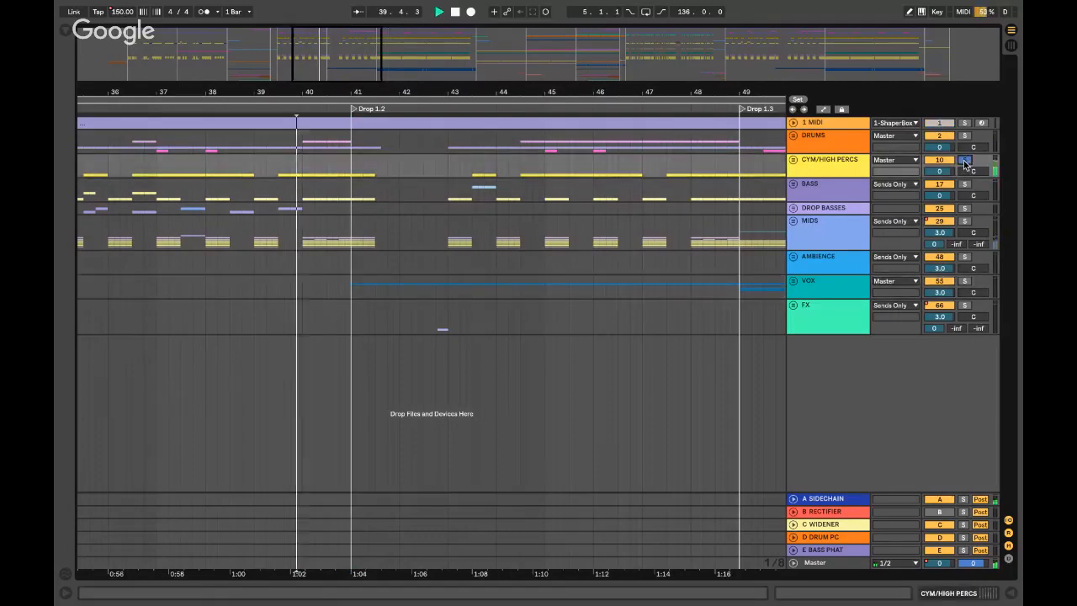
{"action": "left_click", "coordinate": [465, 164]}
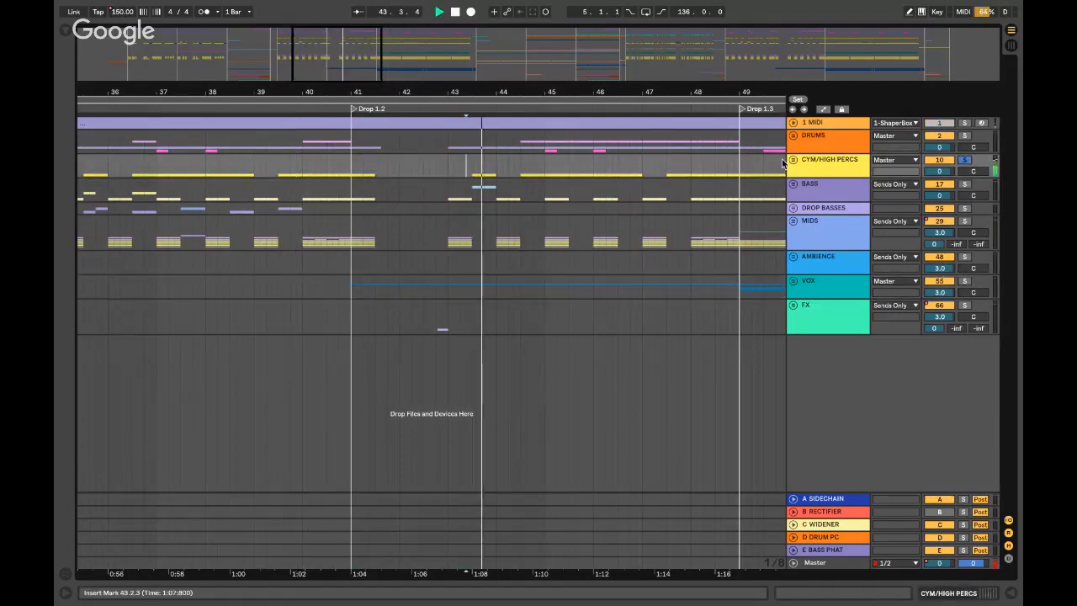
- Check the Luger Snare clip near bar 44, refold DRUMS, then play through to Drop 1.3 at bar 49
{"action": "left_click", "coordinate": [792, 135]}
{"action": "left_click", "coordinate": [522, 270]}
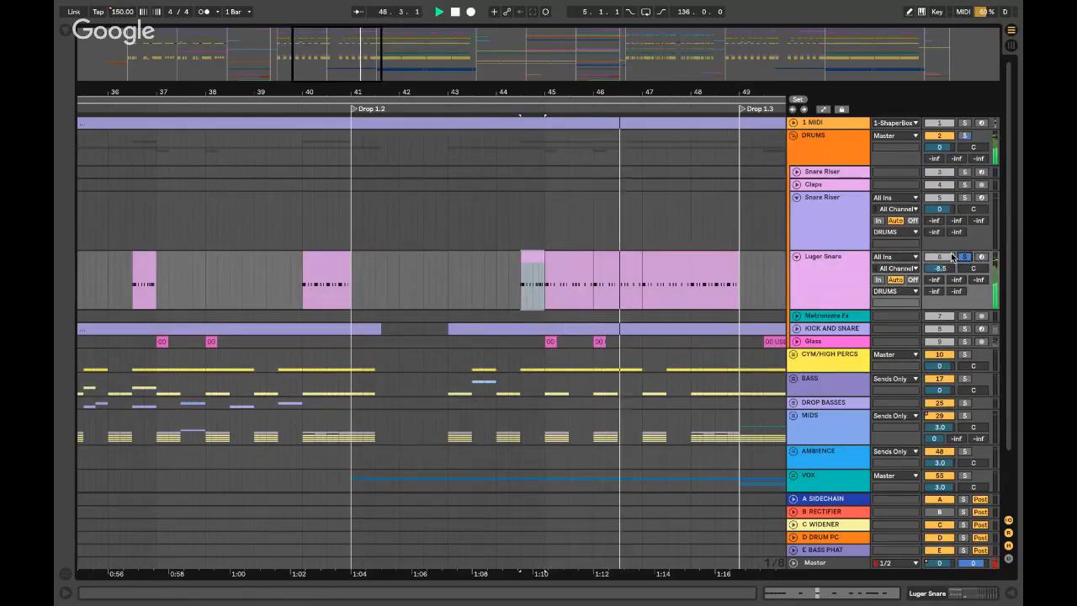
{"action": "left_click", "coordinate": [794, 136]}
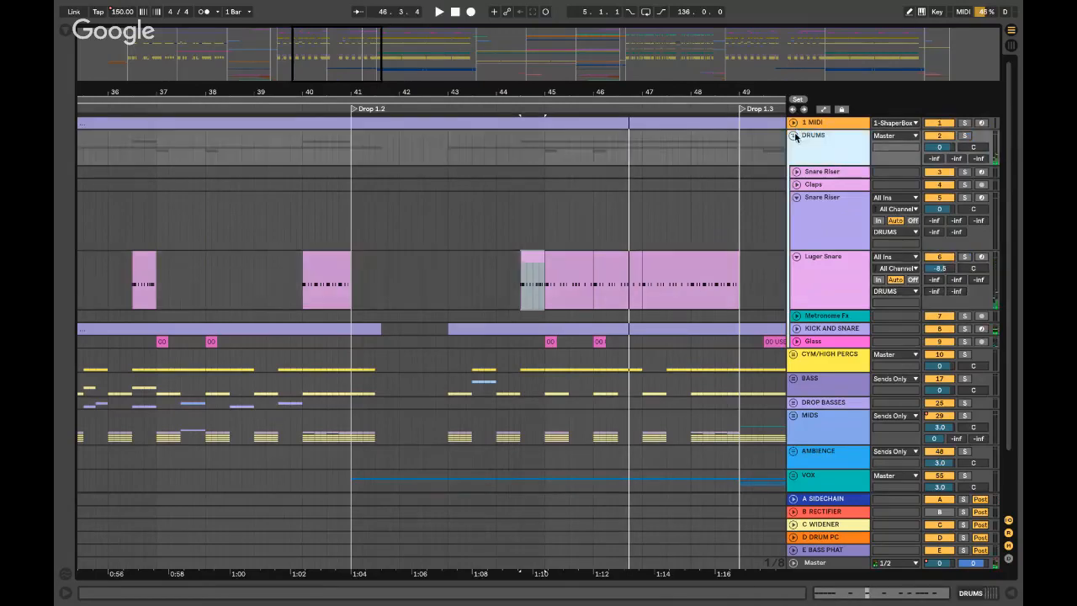
{"action": "left_click", "coordinate": [345, 244]}
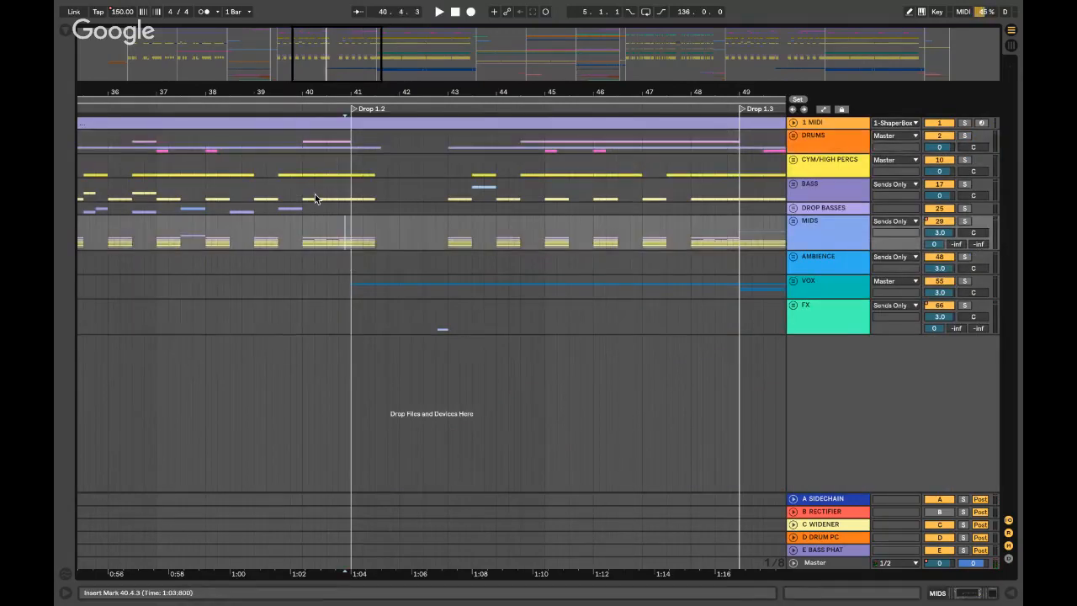
{"action": "key", "text": "space"}
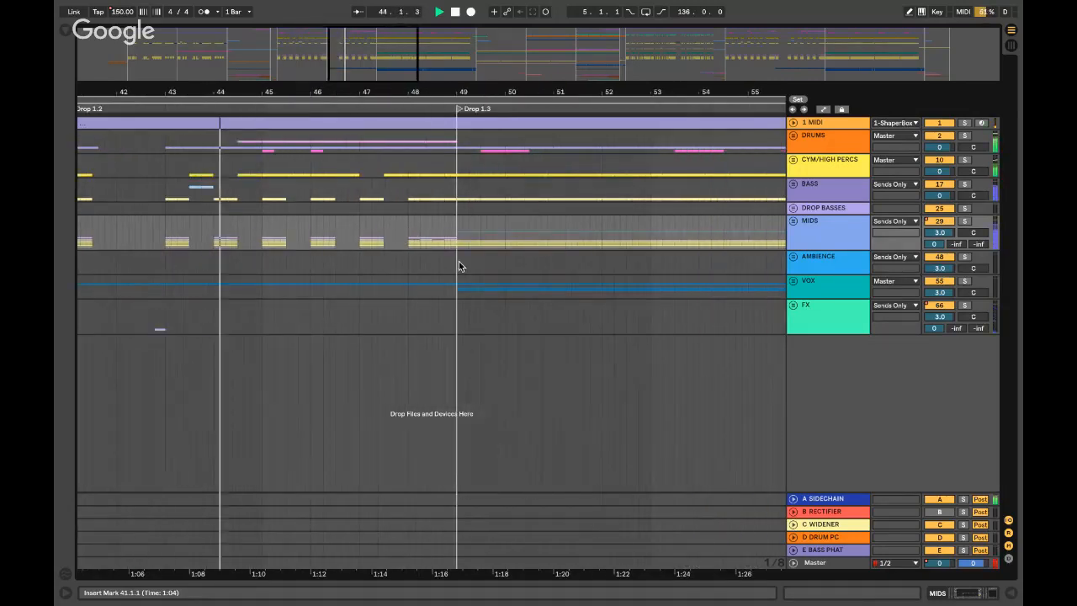
{"action": "left_click", "coordinate": [429, 232]}
{"action": "left_click", "coordinate": [375, 227]}
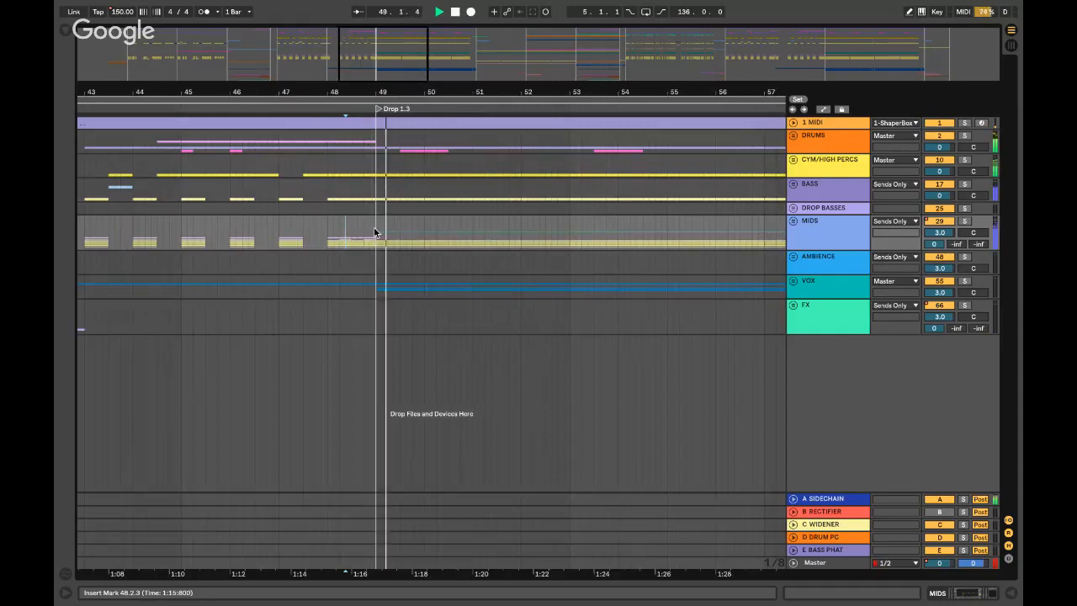
- Expand Pluck Melody 01 in MIDS and inspect its Massive synth, then hide the device chain
{"action": "left_click", "coordinate": [794, 221]}
{"action": "scroll", "coordinate": [799, 245], "scroll_direction": "down", "scroll_amount": 3}
{"action": "left_click", "coordinate": [797, 216]}
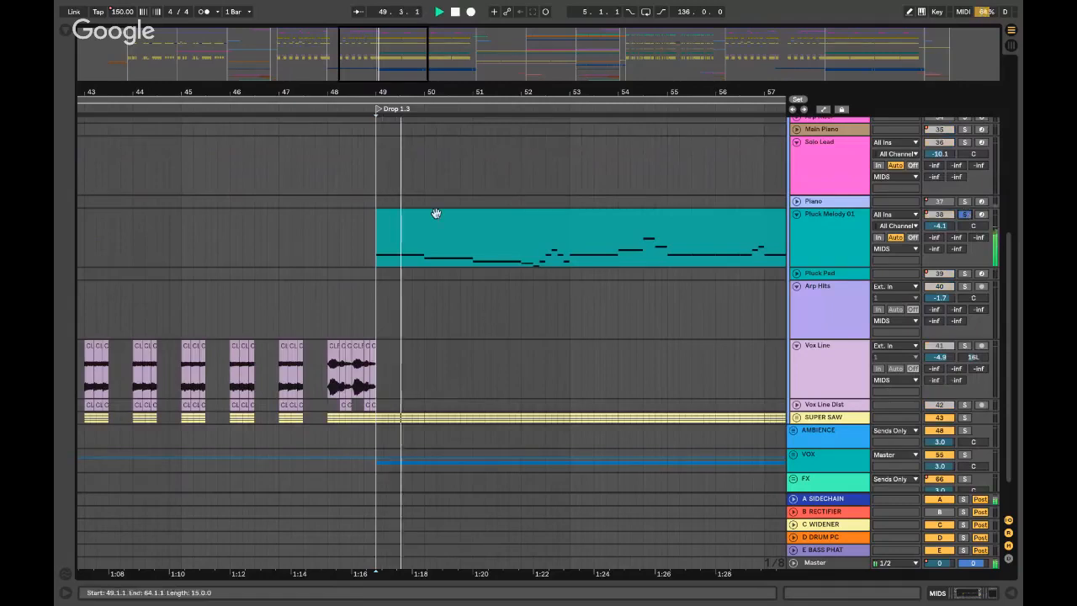
{"action": "left_click", "coordinate": [816, 234]}
{"action": "double_click", "coordinate": [816, 233]}
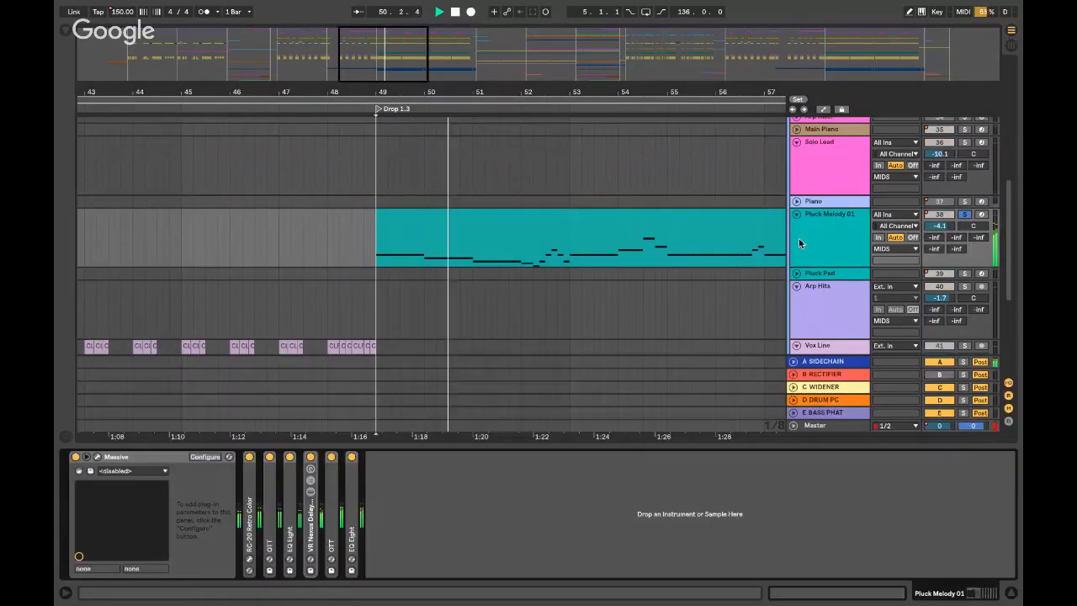
{"action": "left_click", "coordinate": [97, 458]}
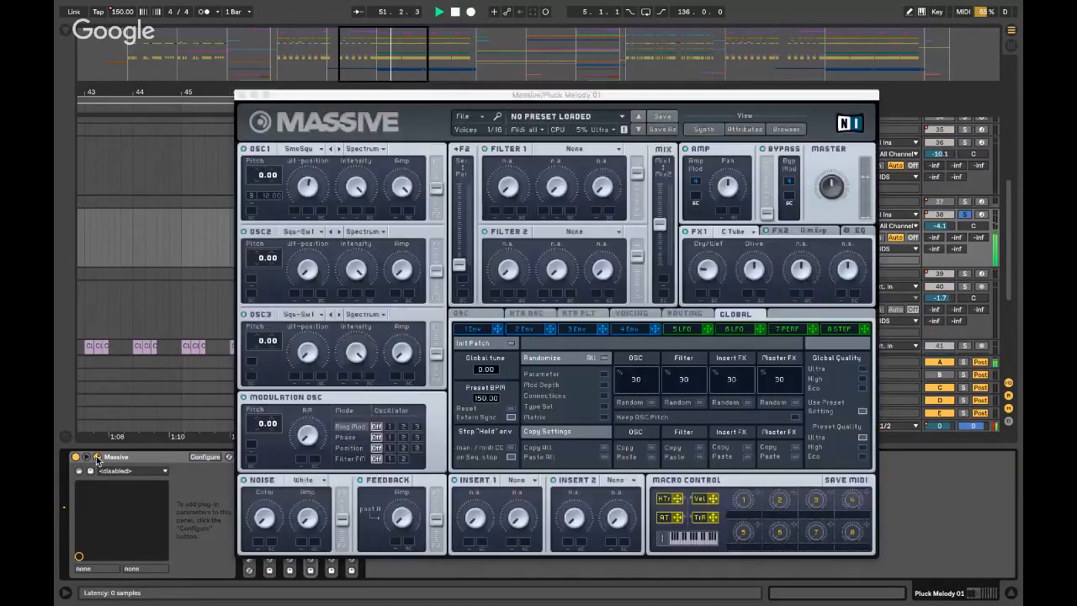
{"action": "left_click", "coordinate": [242, 95]}
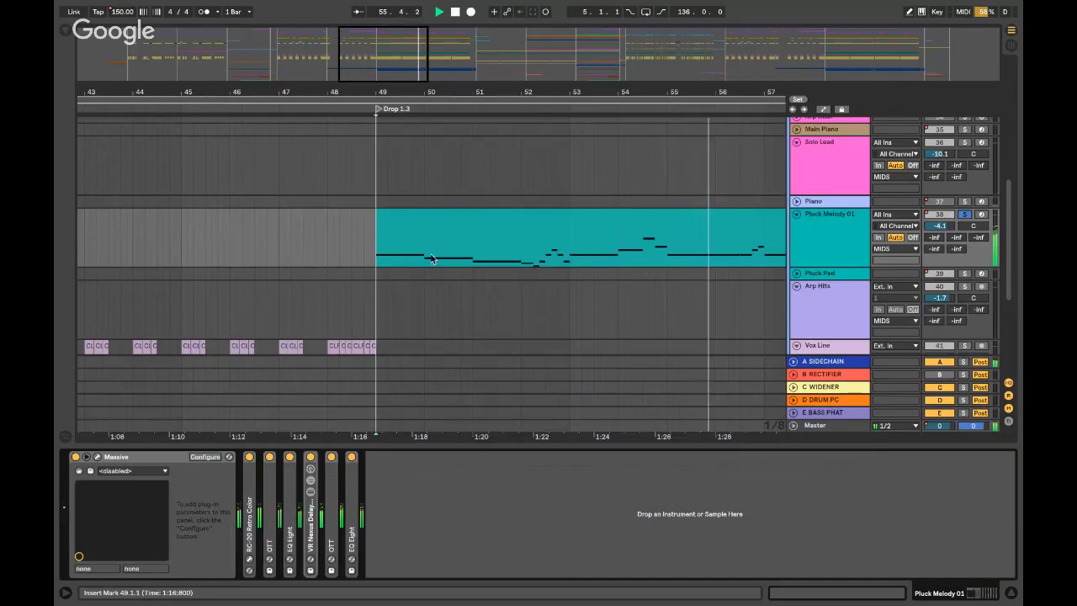
{"action": "key", "text": "space"}
{"action": "key", "text": "ctrl+alt+l"}
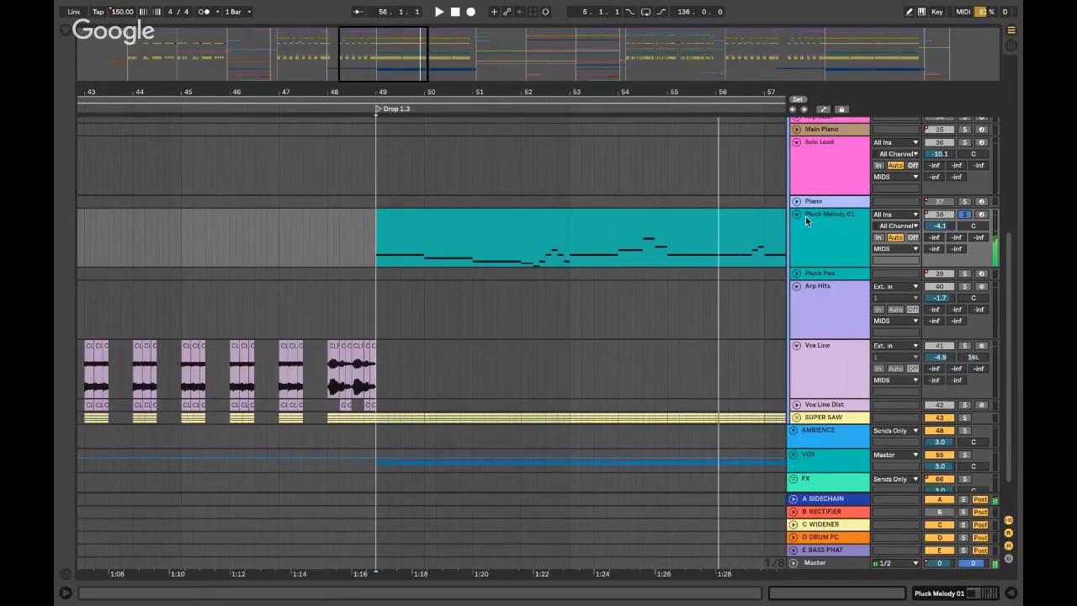
- Fold Pluck Melody 01, play Saw 01 soloed from bar 49, then collapse SUPER SAW
{"action": "left_click", "coordinate": [965, 216]}
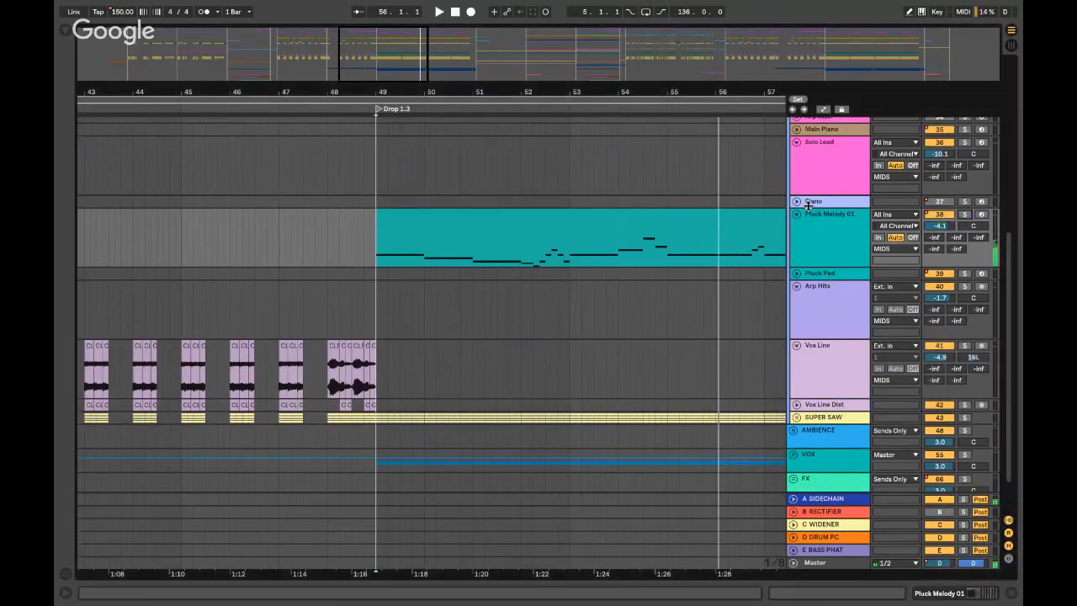
{"action": "left_click", "coordinate": [797, 215]}
{"action": "left_click", "coordinate": [797, 372]}
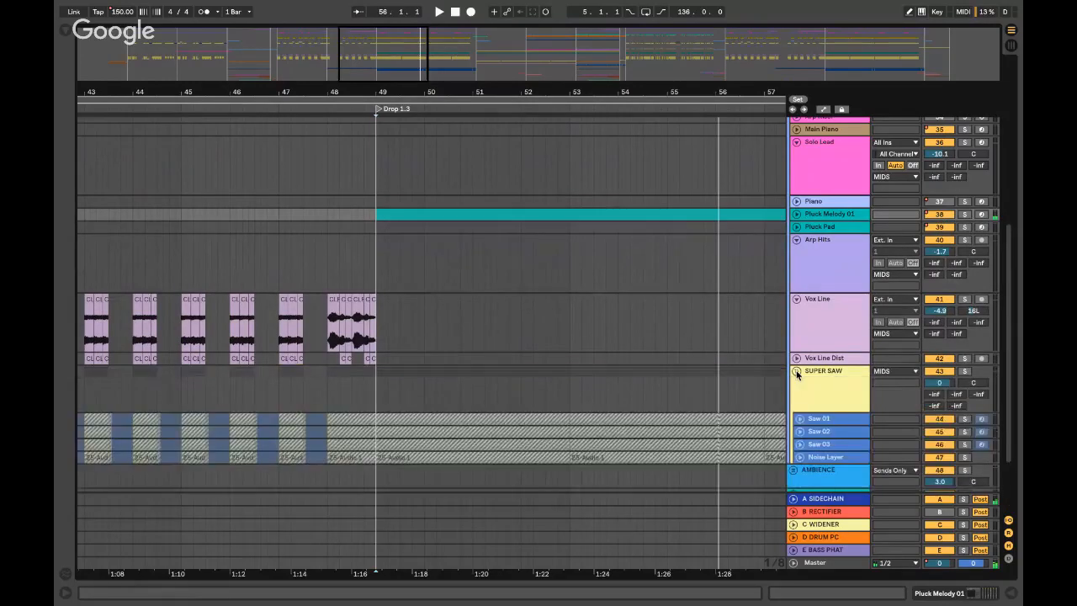
{"action": "scroll", "coordinate": [822, 419], "scroll_direction": "down", "scroll_amount": 3}
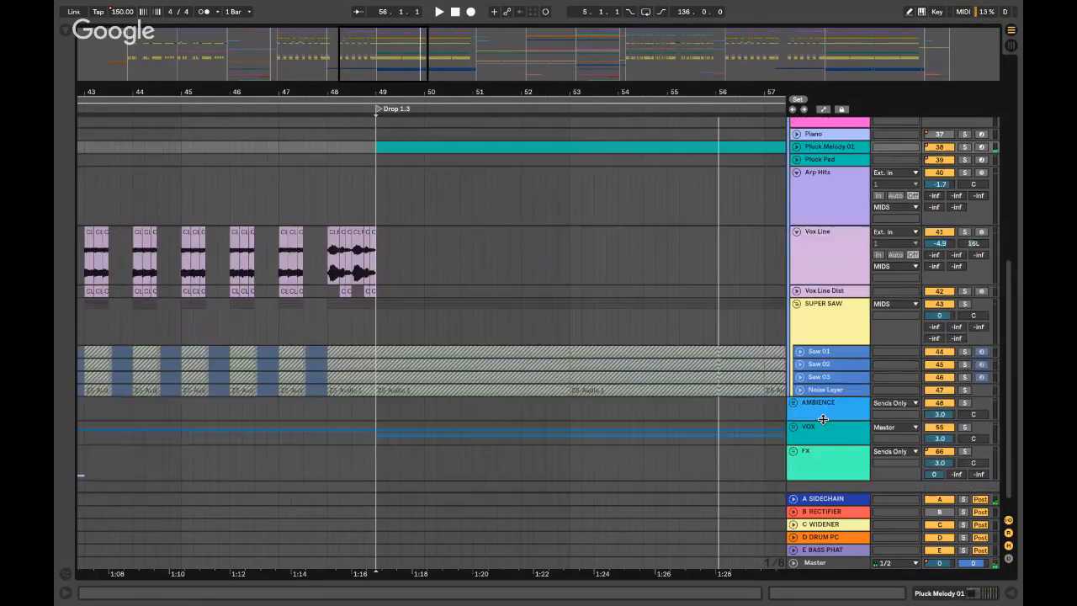
{"action": "left_click", "coordinate": [844, 350]}
{"action": "key", "text": "space"}
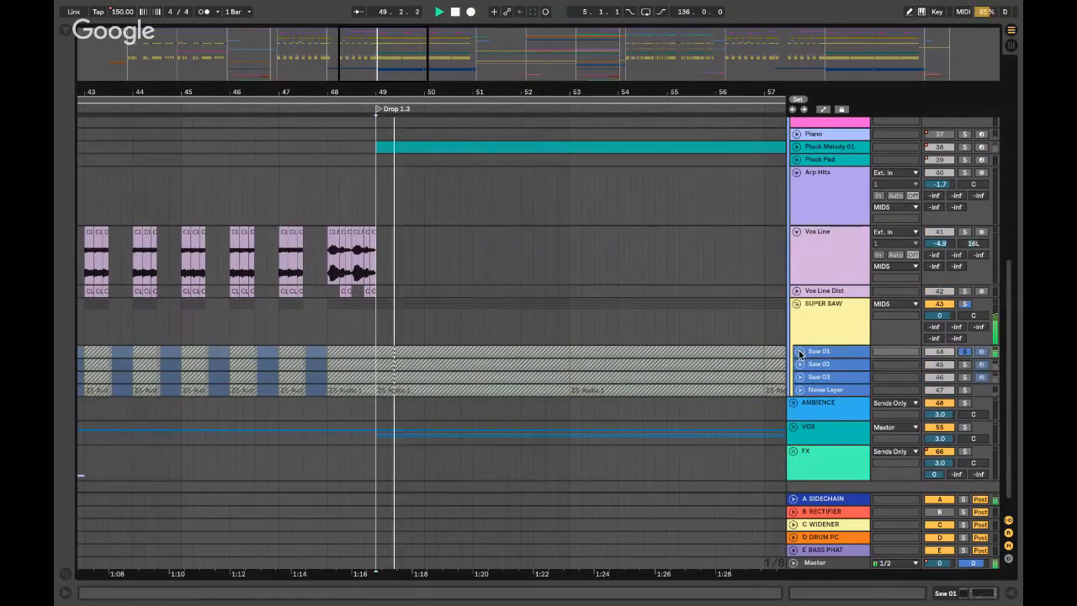
{"action": "left_click", "coordinate": [799, 352]}
{"action": "left_click", "coordinate": [799, 353]}
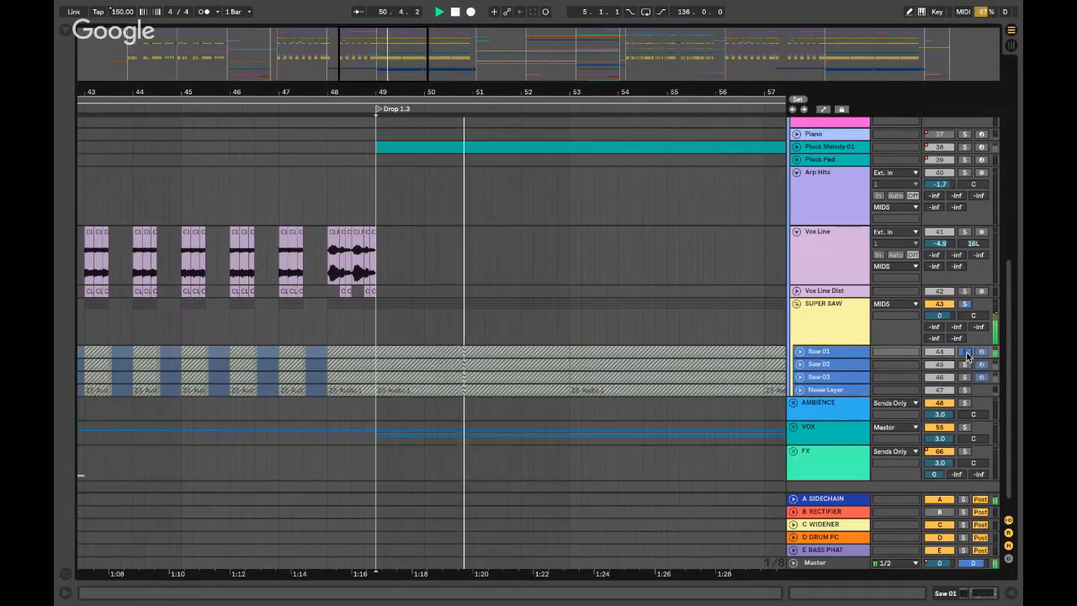
{"action": "left_click", "coordinate": [966, 353]}
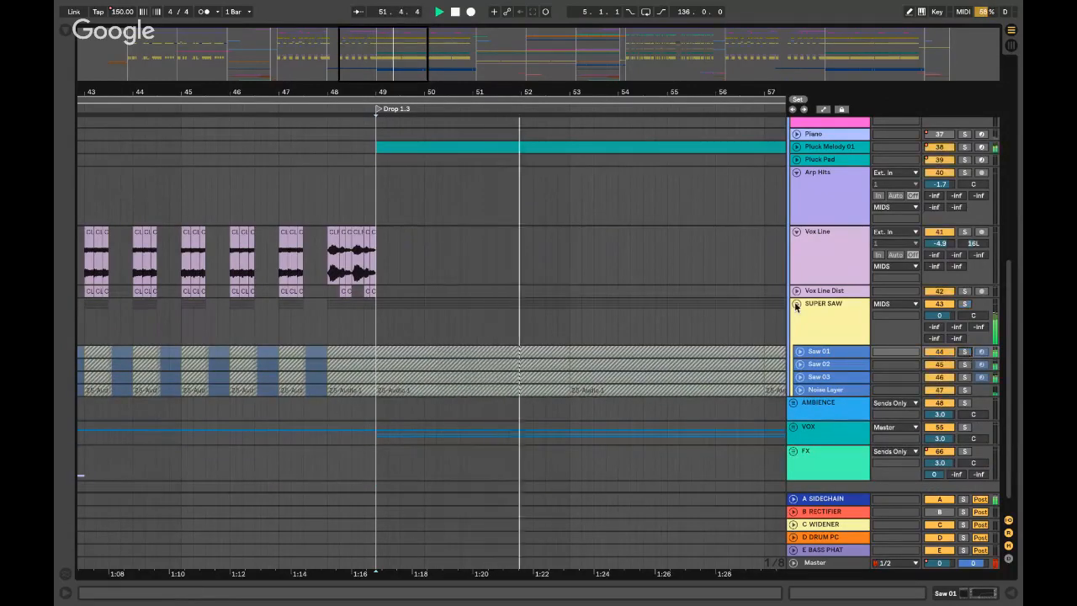
{"action": "left_click", "coordinate": [796, 305]}
{"action": "key", "text": "minus"}
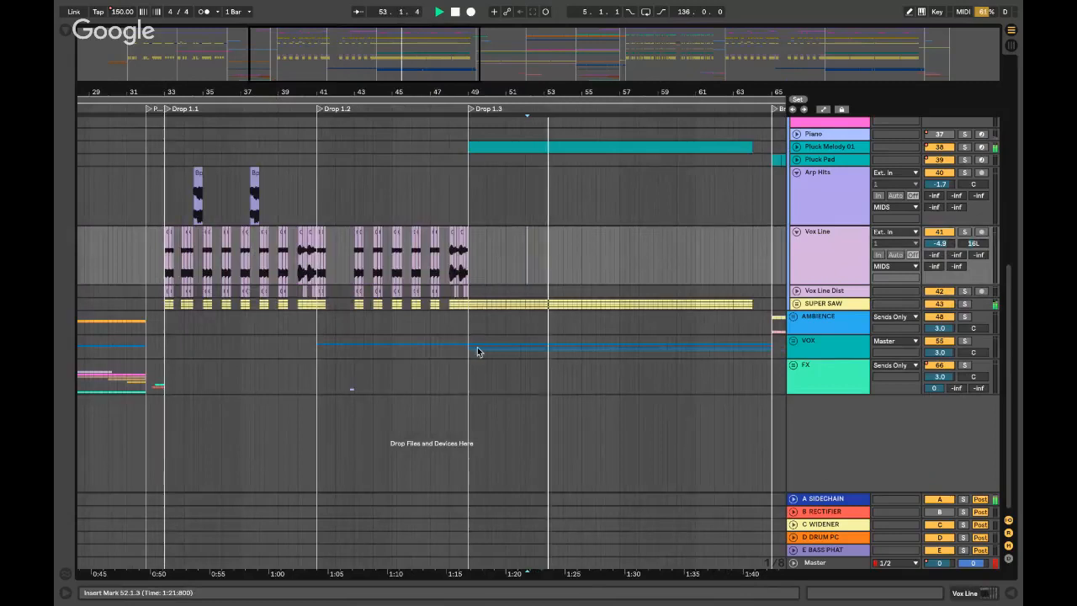
- Solo the VOX group from bar 49 and expand it to show its vocal tracks
{"action": "left_click", "coordinate": [477, 352]}
{"action": "left_click", "coordinate": [964, 341]}
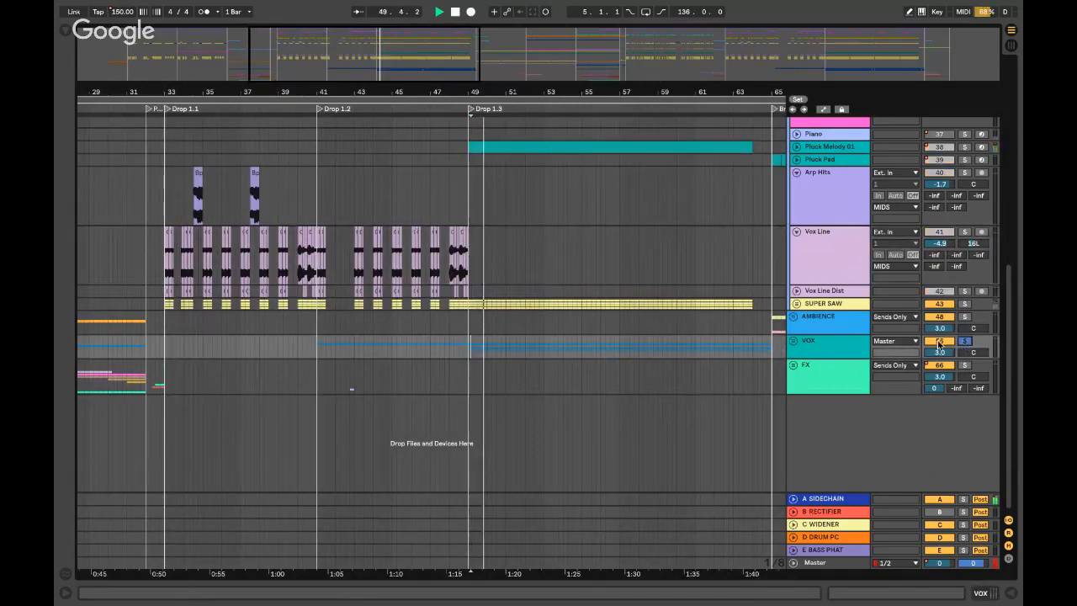
{"action": "left_click", "coordinate": [794, 341]}
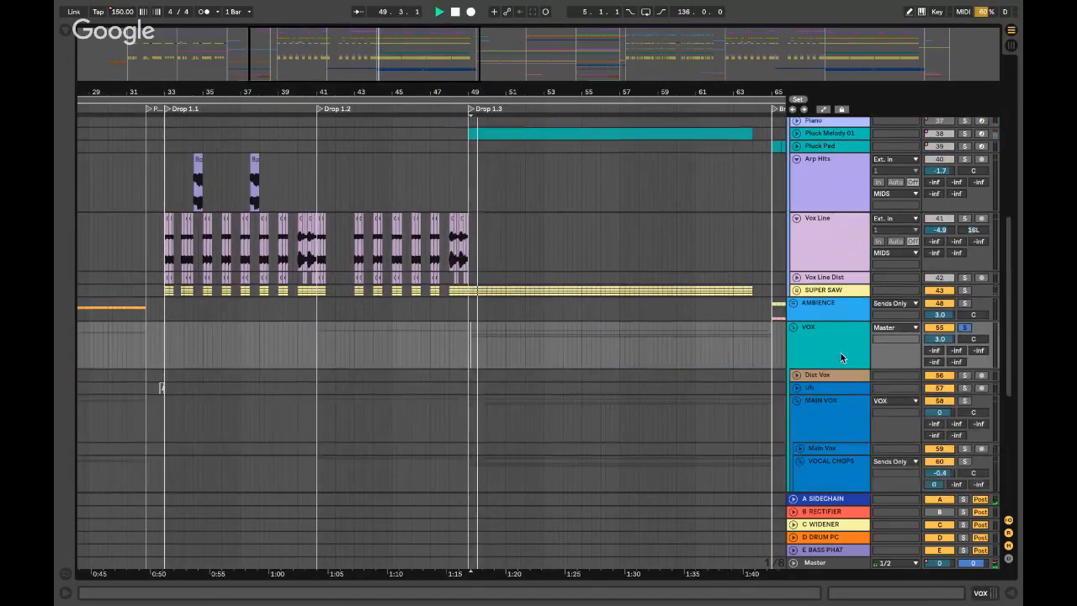
{"action": "scroll", "coordinate": [841, 352], "scroll_direction": "down", "scroll_amount": 5}
- Audition the Vocal Chops tracks solo from bar 49, then expand folded Vocal Chops track 63
{"action": "key", "text": "space"}
{"action": "left_click", "coordinate": [844, 249]}
{"action": "left_click", "coordinate": [965, 229]}
{"action": "key", "text": "space"}
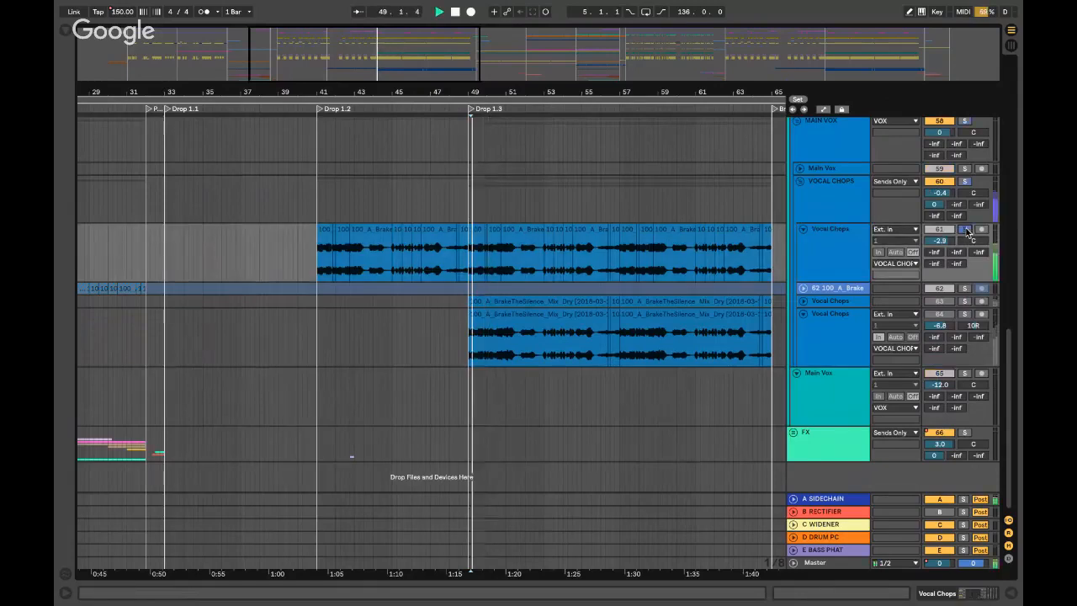
{"action": "left_click", "coordinate": [966, 313]}
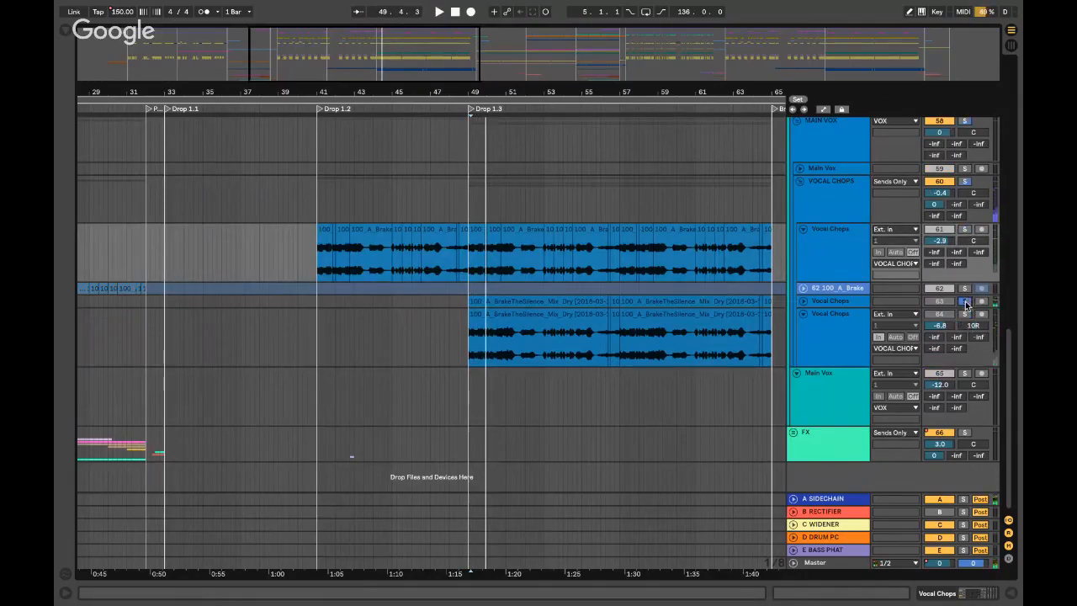
{"action": "left_click", "coordinate": [804, 302]}
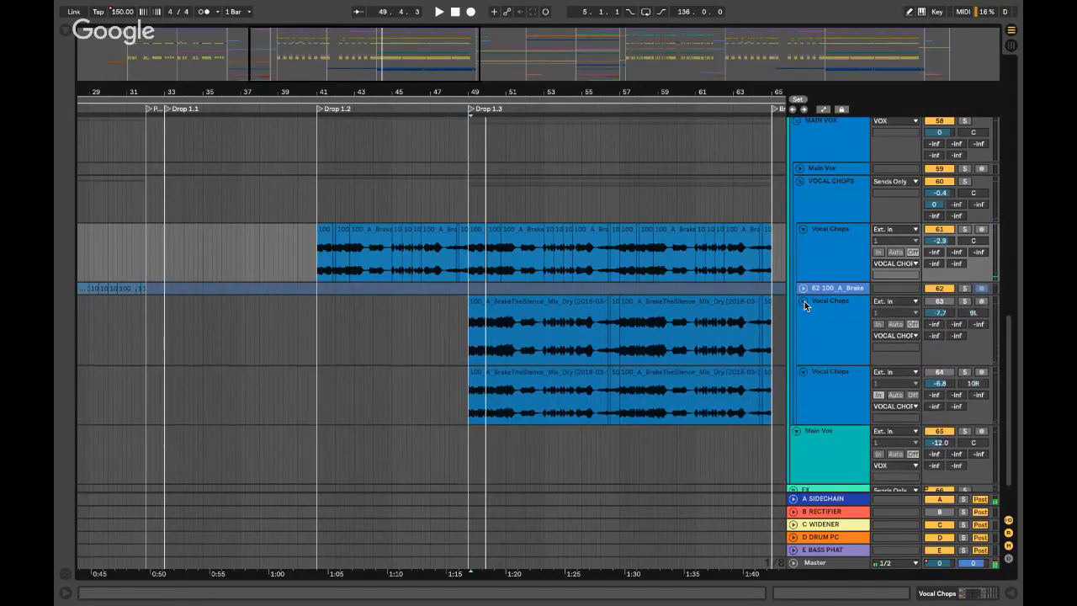
- Fold the Arp Hits and Vox Line tracks and the MIDS group
{"action": "scroll", "coordinate": [808, 277], "scroll_direction": "up", "scroll_amount": 10}
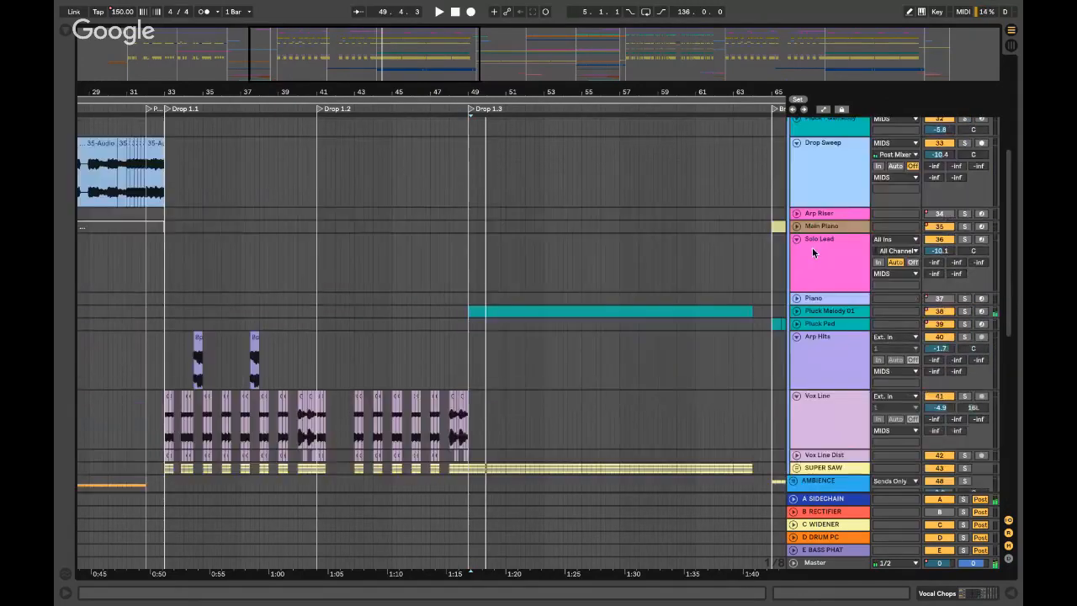
{"action": "left_click", "coordinate": [796, 337]}
{"action": "left_click", "coordinate": [799, 355]}
{"action": "left_click", "coordinate": [797, 350]}
{"action": "scroll", "coordinate": [814, 262], "scroll_direction": "up", "scroll_amount": 10}
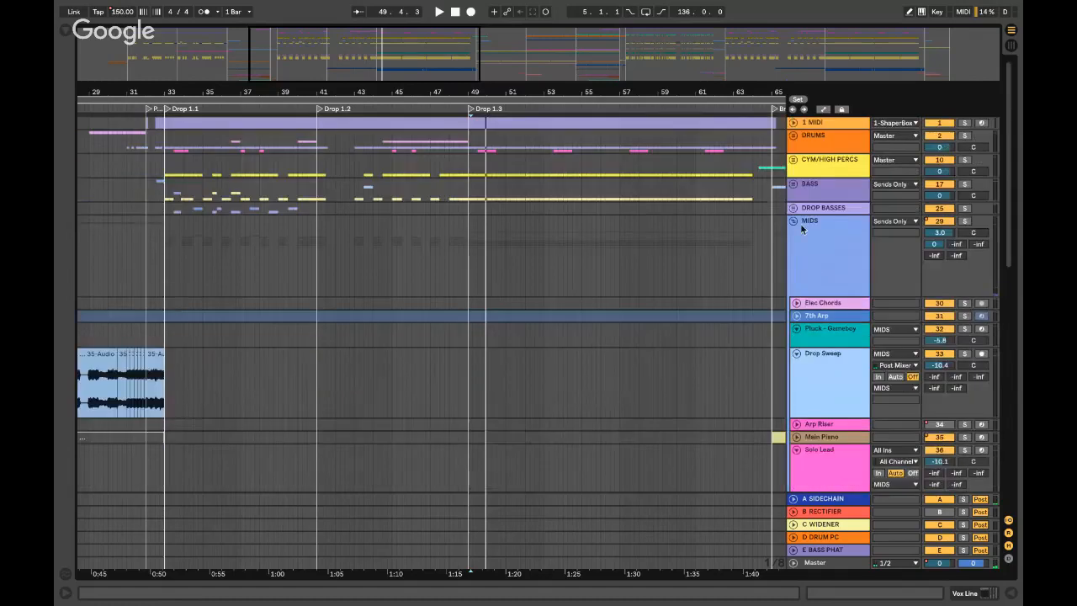
{"action": "left_click", "coordinate": [793, 221]}
- Expand the DRUMS group, audition the Glass track around bar 54, then stop playback
{"action": "left_click", "coordinate": [545, 139]}
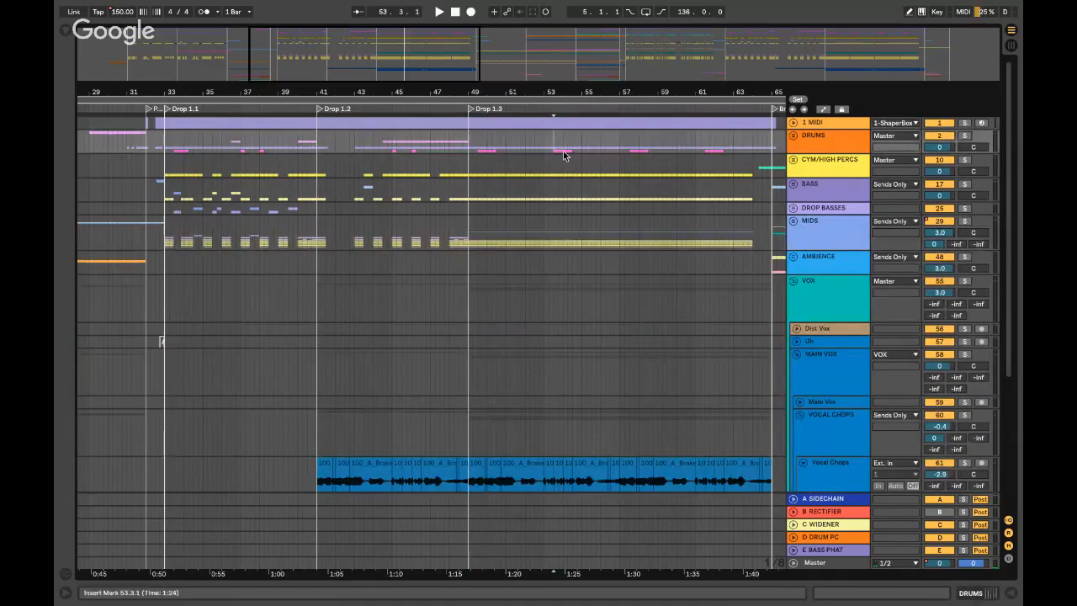
{"action": "left_click", "coordinate": [792, 135]}
{"action": "left_click", "coordinate": [562, 342]}
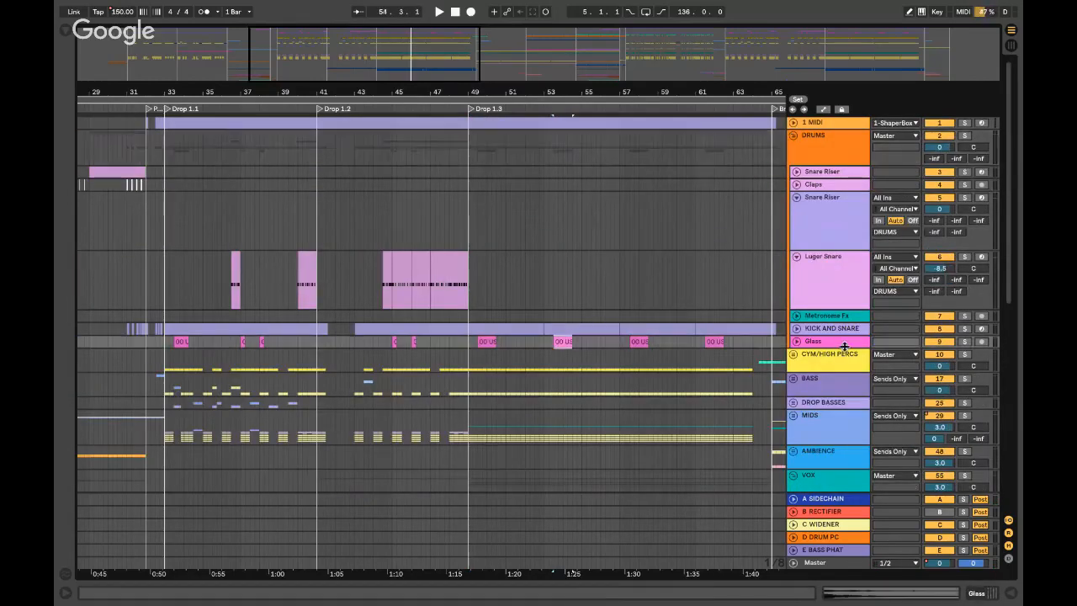
{"action": "left_click", "coordinate": [964, 341]}
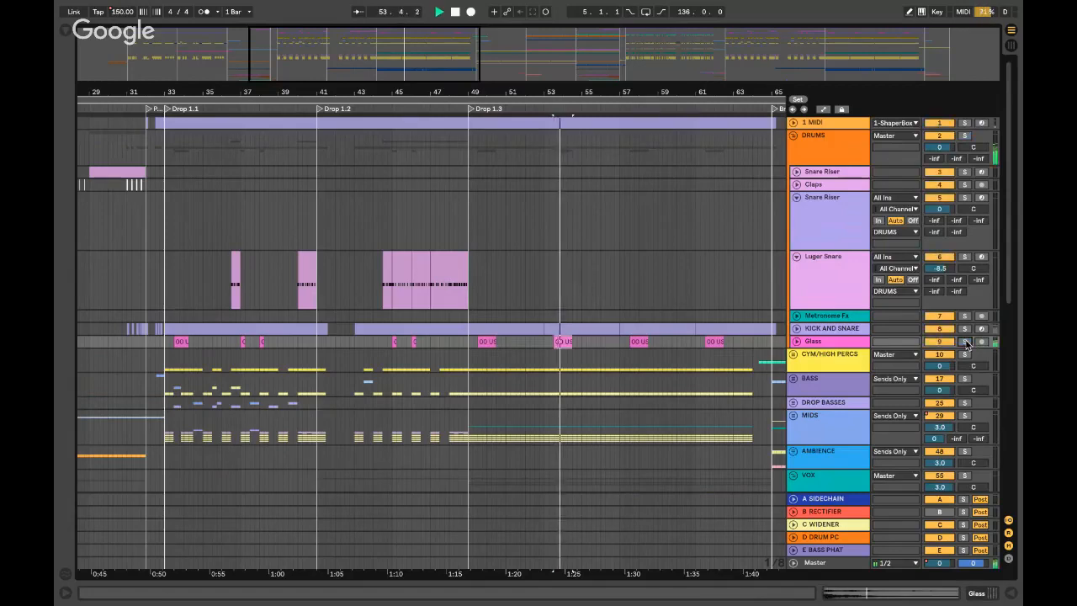
{"action": "key", "text": "space"}
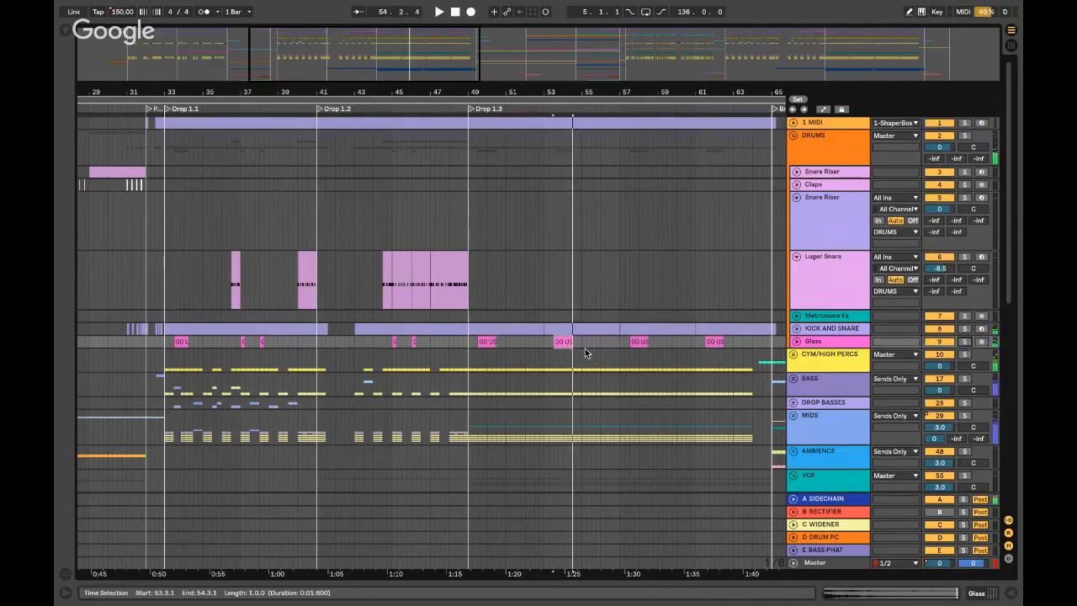
- Set the start position near bar 64 and bring the YouTube live stream in Chrome forward
{"action": "scroll", "coordinate": [585, 351], "scroll_direction": "right", "scroll_amount": 5}
{"action": "left_click", "coordinate": [549, 239]}
{"action": "scroll", "coordinate": [549, 237], "scroll_direction": "right", "scroll_amount": 3}
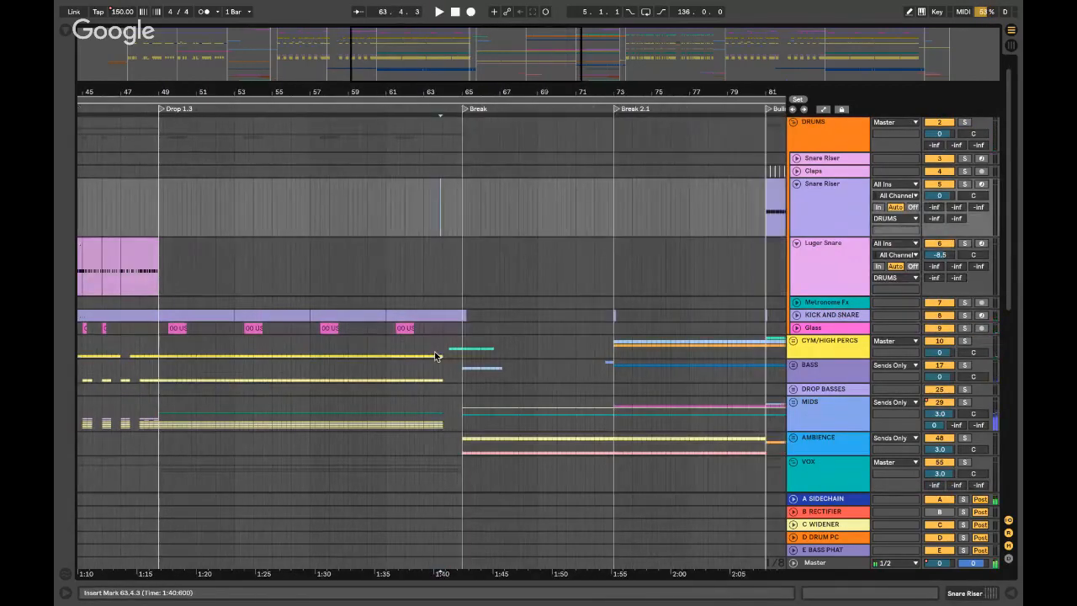
{"action": "key", "text": "ctrl+Left"}
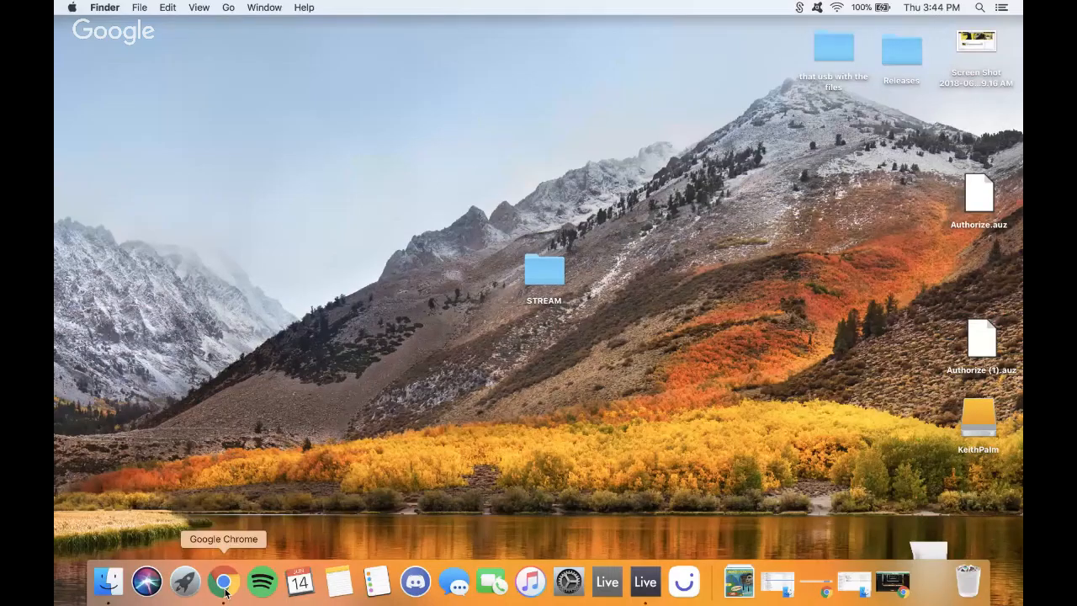
{"action": "left_click", "coordinate": [223, 582]}
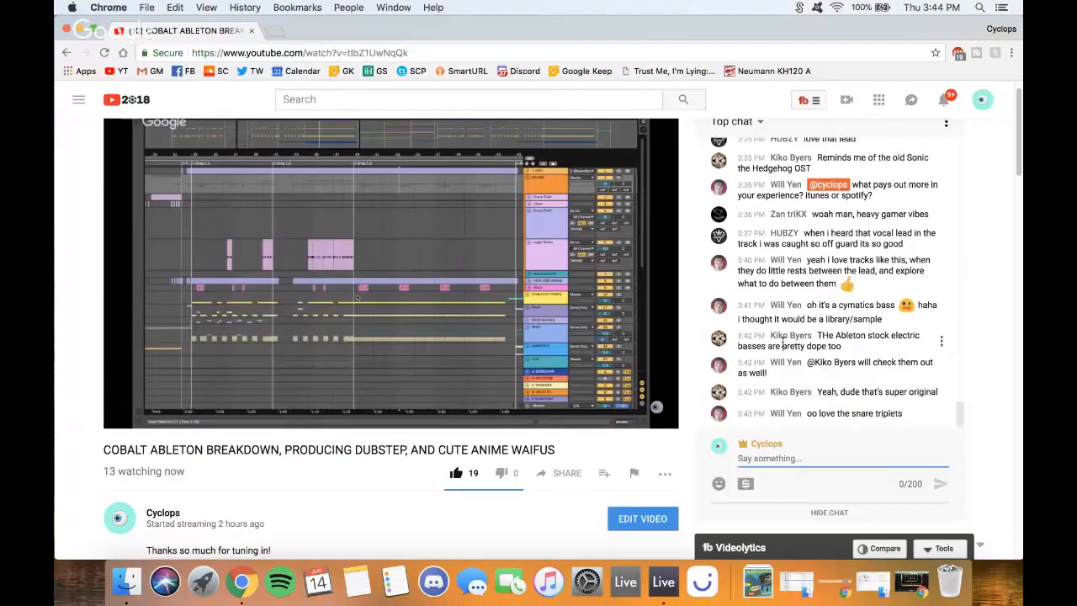
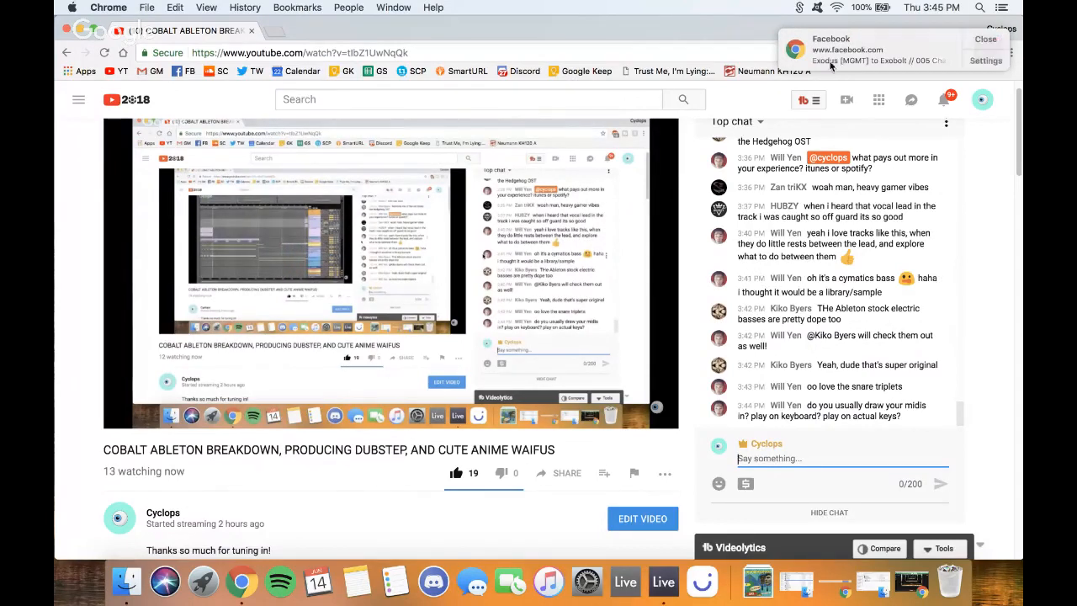
- Dismiss the Facebook notification and minimize the Chrome YouTube window to reveal Live
{"action": "left_click_drag", "start_coordinate": [830, 65], "coordinate": [1020, 57]}
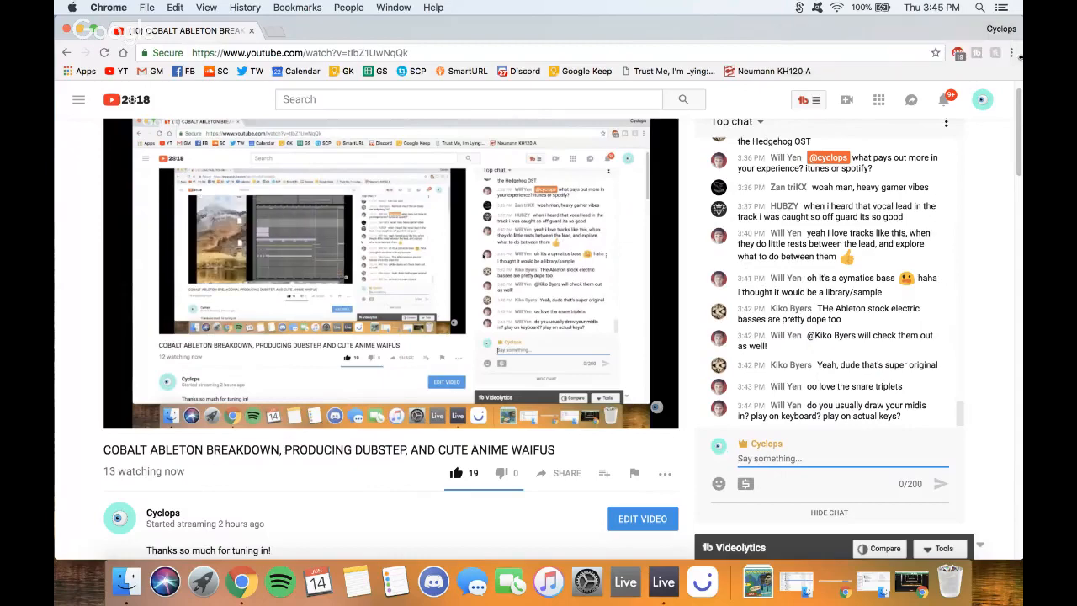
{"action": "left_click", "coordinate": [80, 30]}
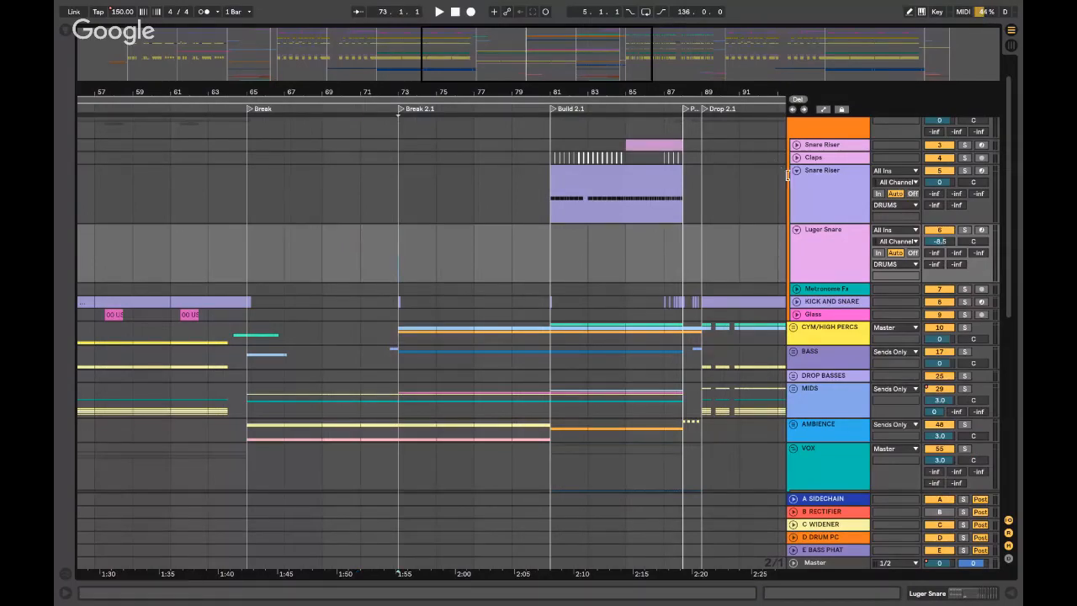
- Collapse the DRUMS group and play the arrangement from the Break at bar 65
{"action": "scroll", "coordinate": [787, 175], "scroll_direction": "up", "scroll_amount": 1}
{"action": "left_click", "coordinate": [792, 137]}
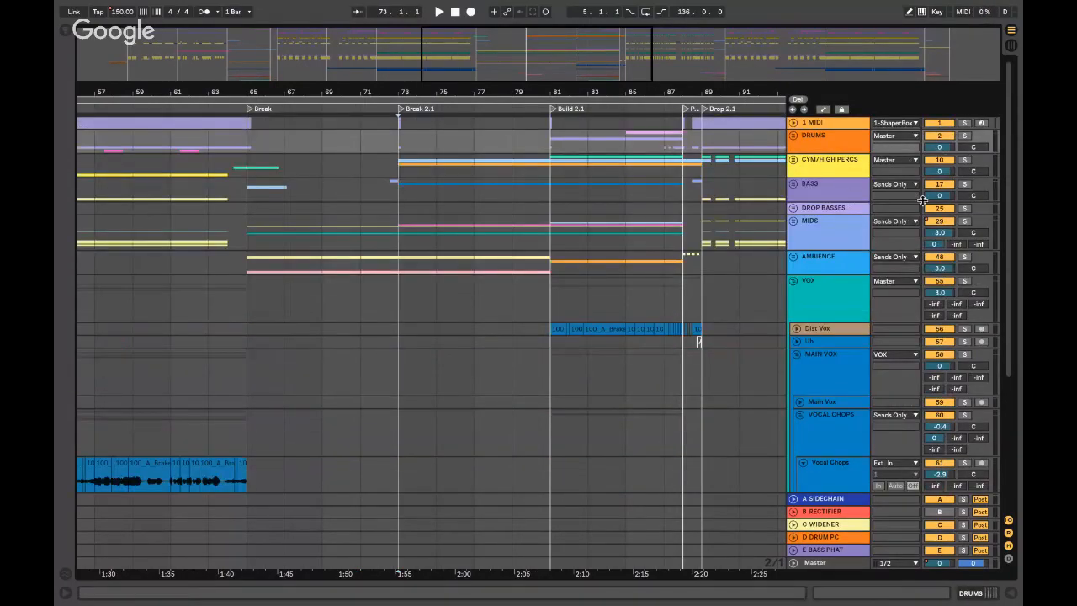
{"action": "key", "text": "space"}
{"action": "scroll", "coordinate": [313, 240], "scroll_direction": "left", "scroll_amount": 1}
{"action": "left_click", "coordinate": [306, 242]}
{"action": "key", "text": "space"}
{"action": "key", "text": "space"}
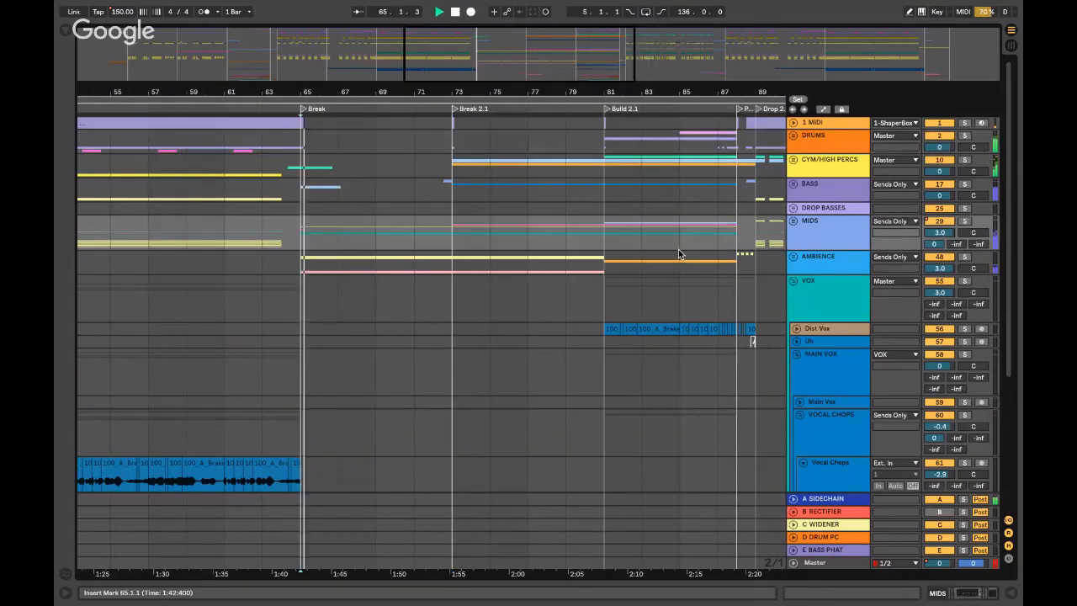
{"action": "left_click", "coordinate": [794, 222]}
{"action": "scroll", "coordinate": [802, 222], "scroll_direction": "down", "scroll_amount": 5}
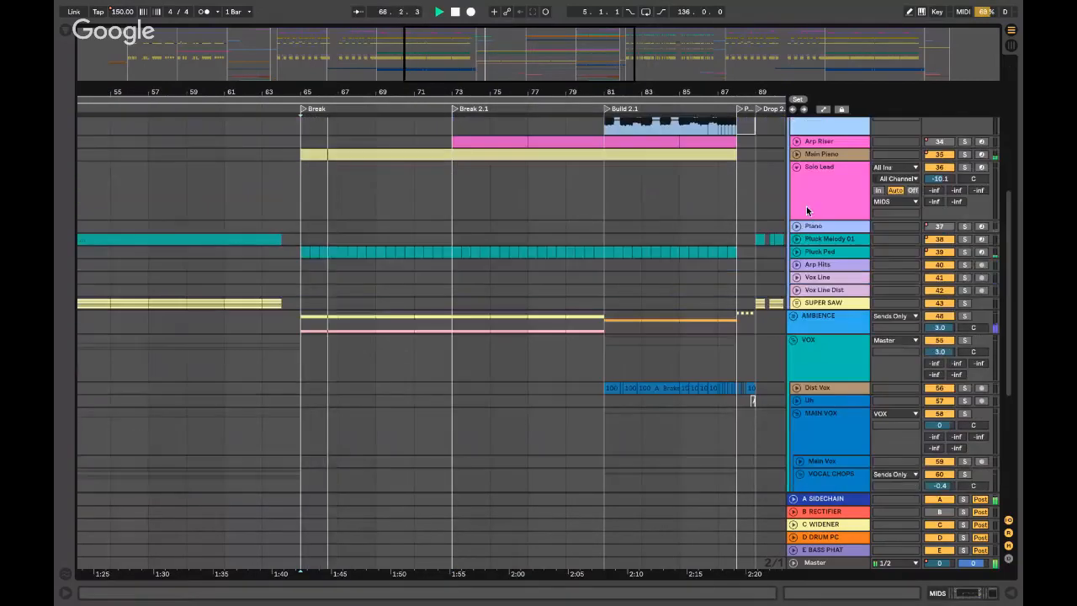
{"action": "left_click", "coordinate": [965, 156]}
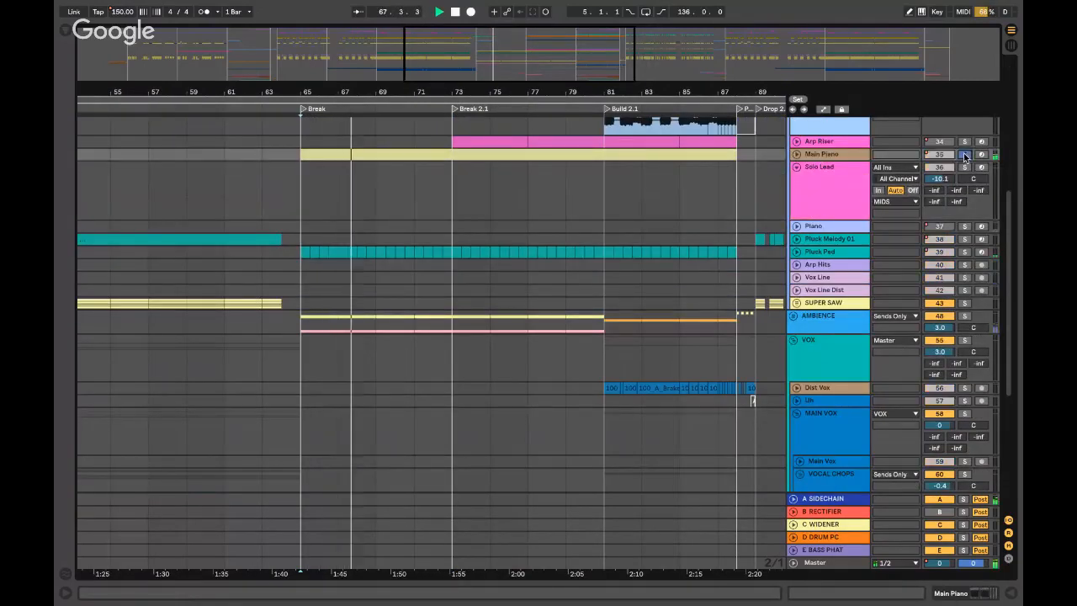
{"action": "scroll", "coordinate": [964, 156], "scroll_direction": "up", "scroll_amount": 6}
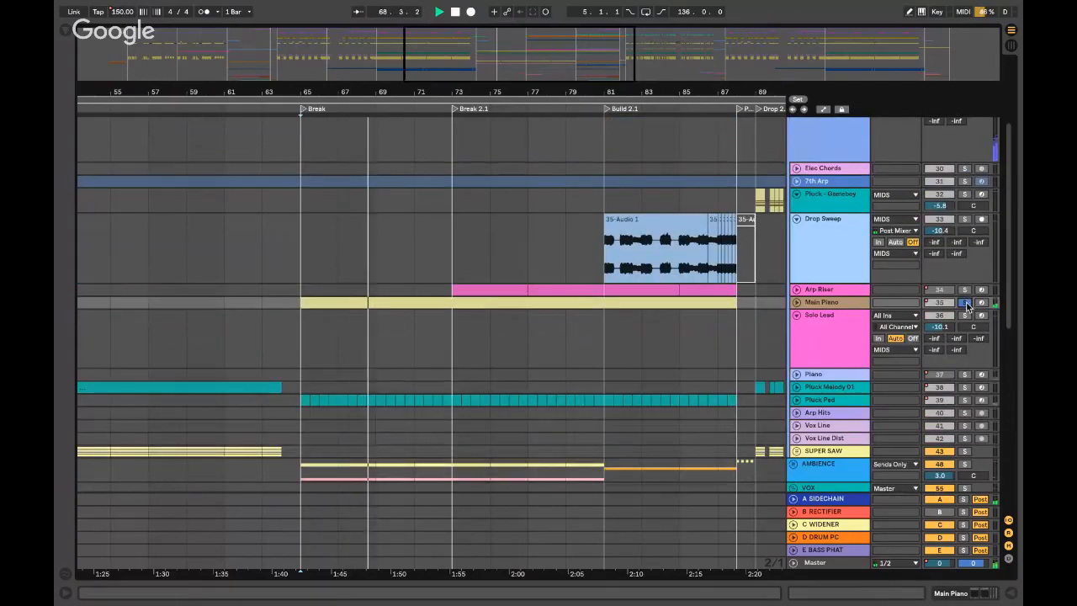
{"action": "left_click", "coordinate": [796, 302]}
{"action": "double_click", "coordinate": [813, 304]}
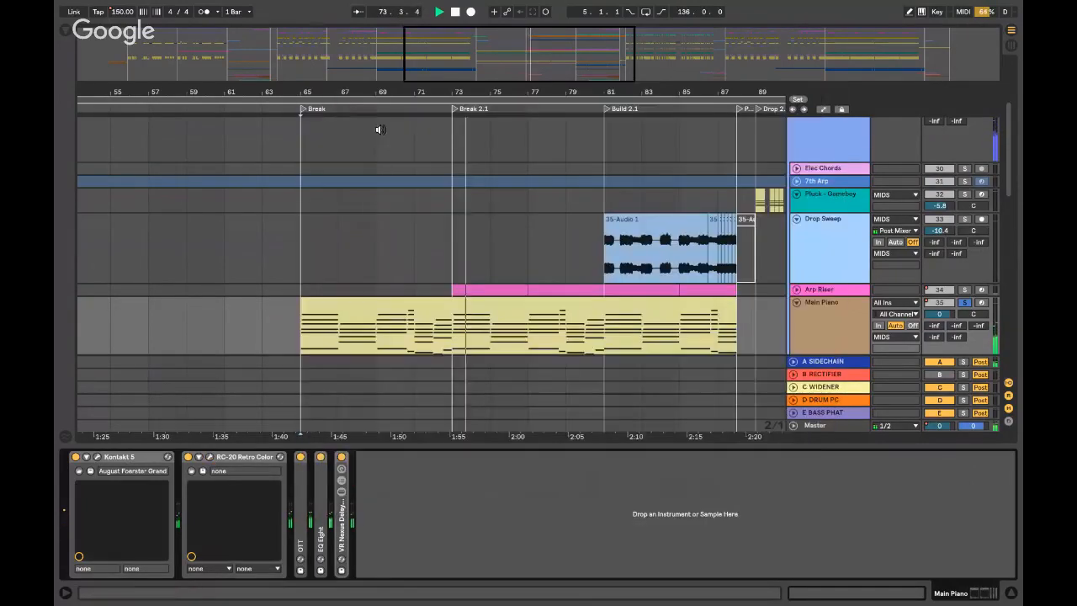
{"action": "left_click", "coordinate": [308, 92]}
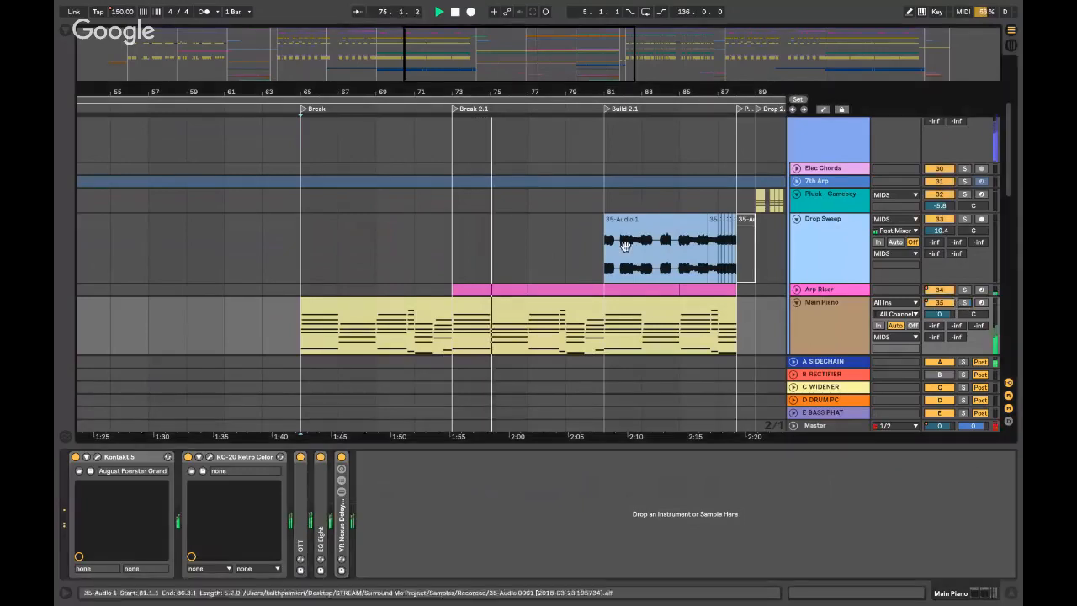
{"action": "key", "text": "space"}
- Expand and solo Arp Riser, playing it from Break 2.1 and from near bar 77
{"action": "left_click", "coordinate": [796, 289]}
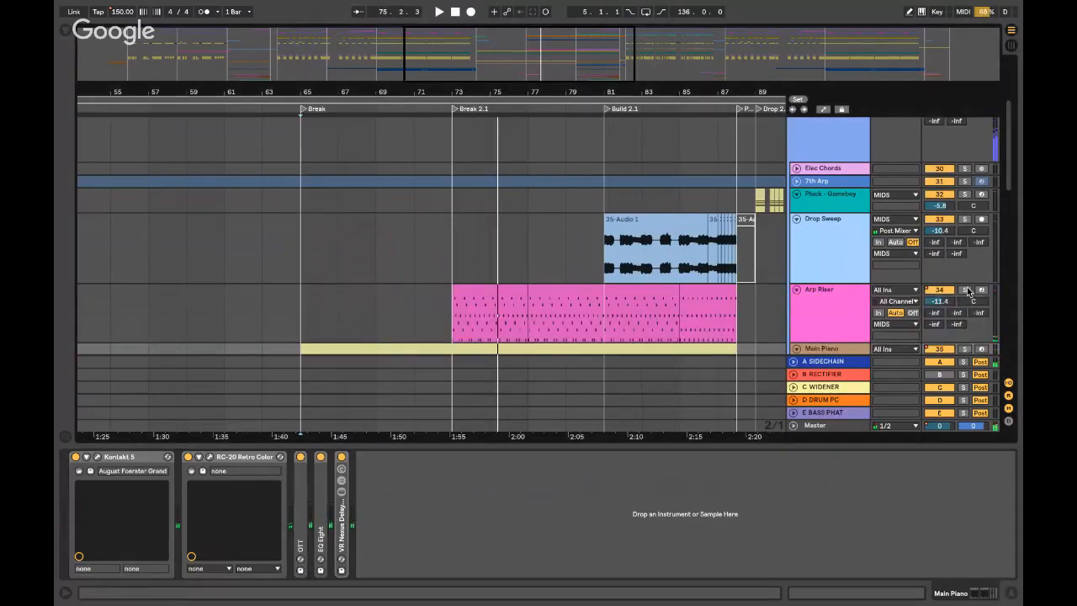
{"action": "left_click", "coordinate": [964, 290]}
{"action": "key", "text": "space"}
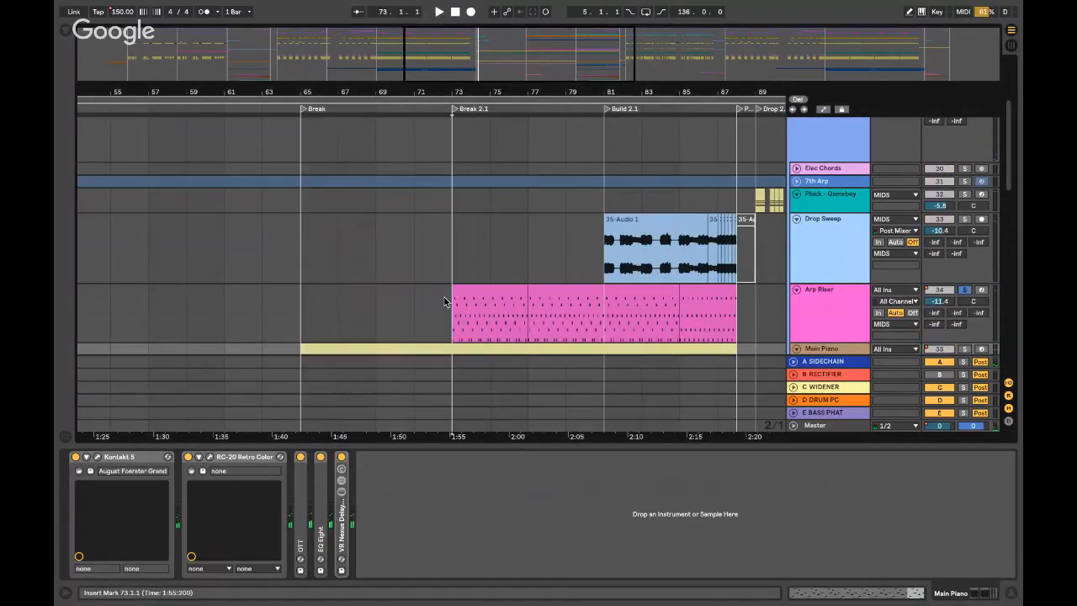
{"action": "left_click", "coordinate": [451, 300]}
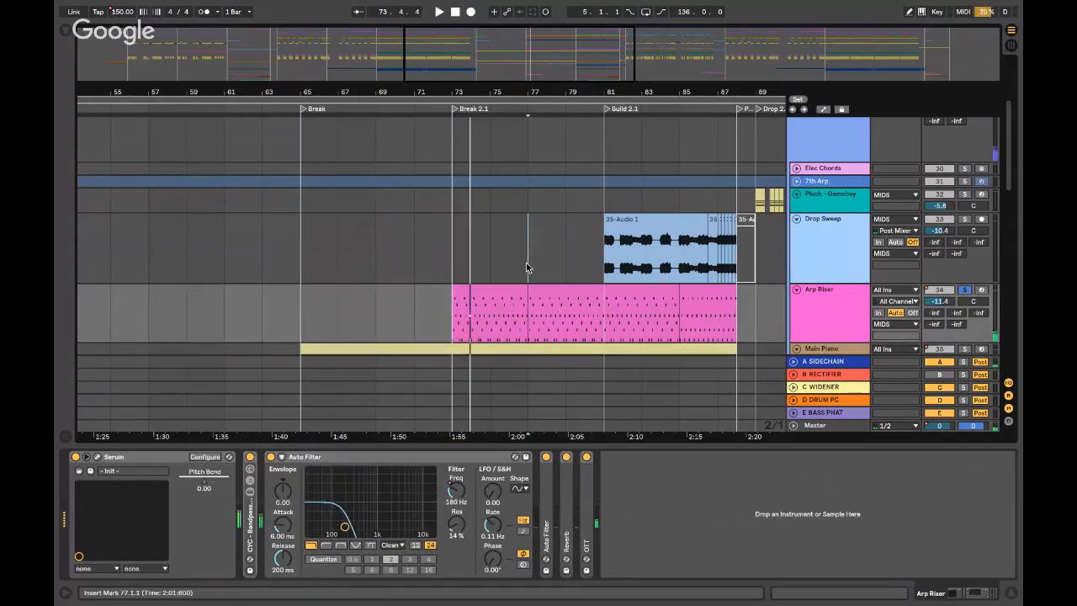
{"action": "left_click", "coordinate": [527, 267]}
{"action": "left_click_drag", "start_coordinate": [608, 296], "coordinate": [678, 305]}
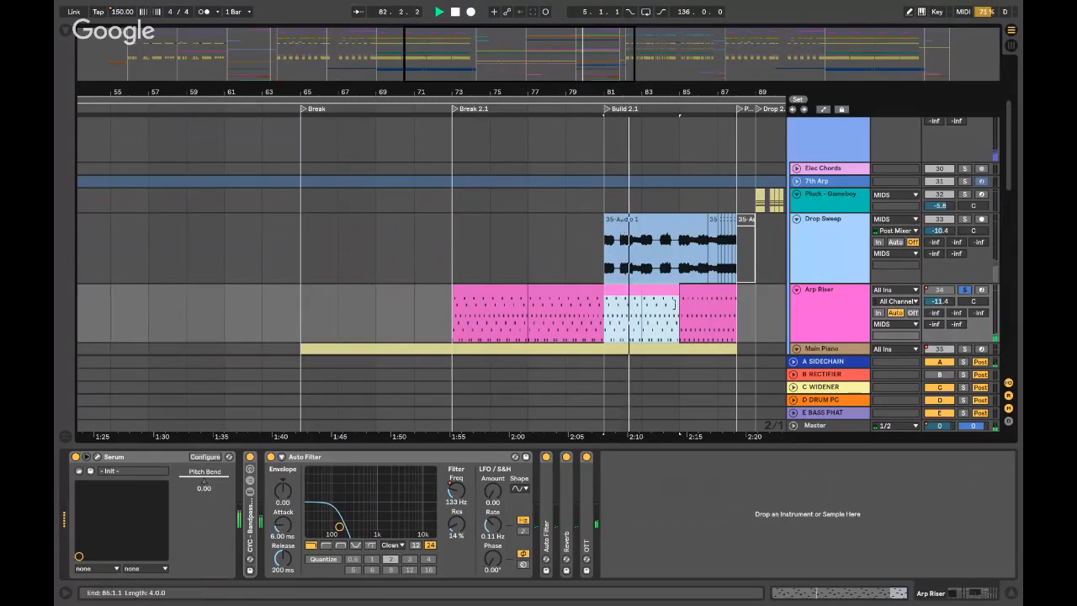
{"action": "left_click", "coordinate": [716, 308]}
{"action": "key", "text": "space"}
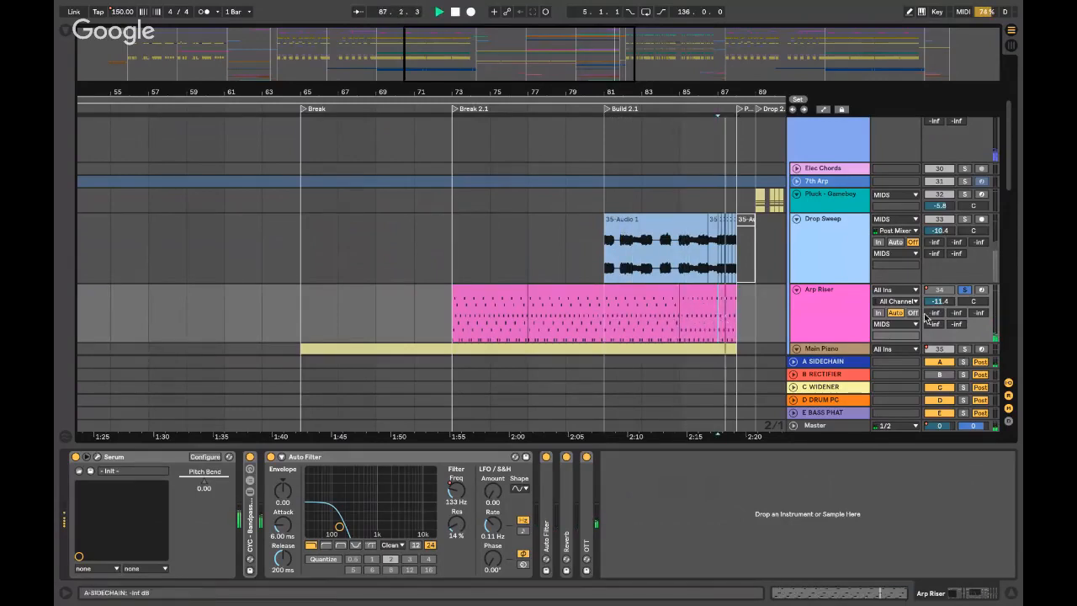
- Unsolo Arp Riser, play Drop Sweep from bar 81, and hide the device chain
{"action": "left_click", "coordinate": [964, 290]}
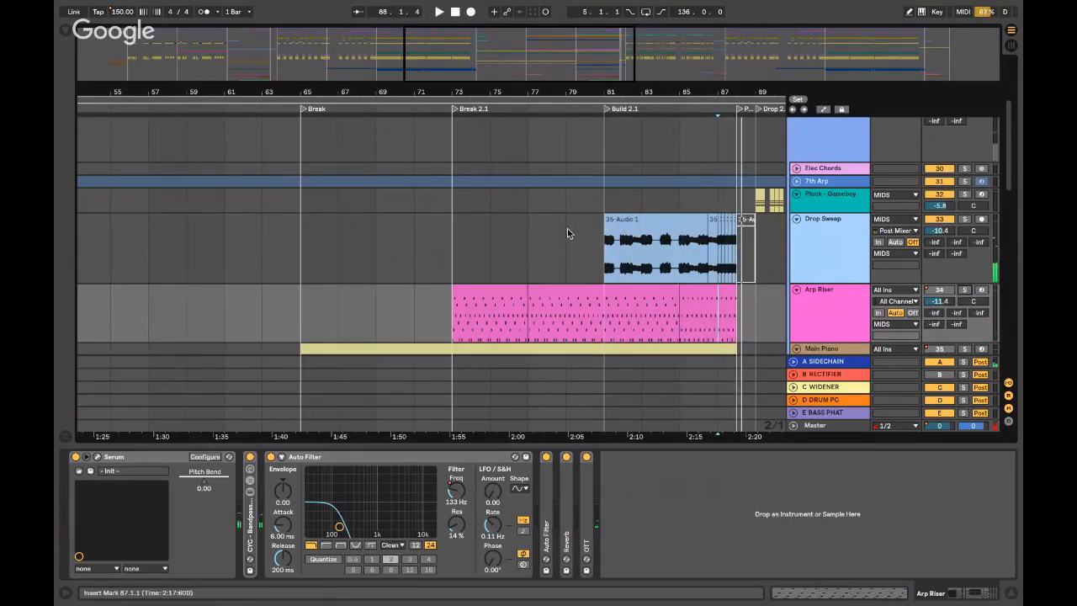
{"action": "left_click", "coordinate": [602, 256]}
{"action": "key", "text": "space"}
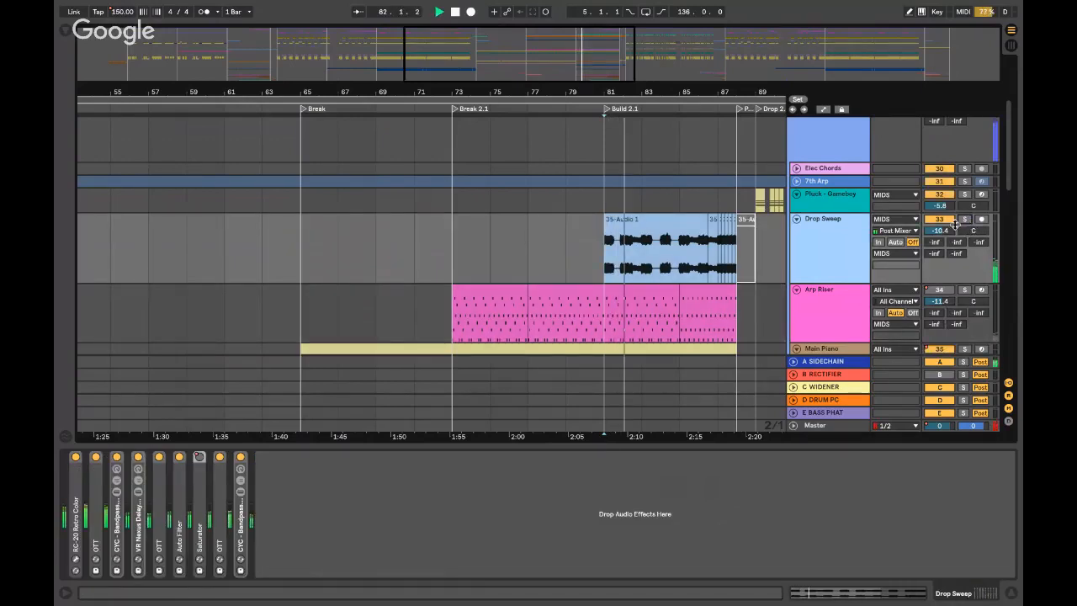
{"action": "key", "text": "ctrl+alt+l"}
- Expand Pluck Pad, audition it from bars 81 and 65, unsolo it, and scroll to AMBIENCE
{"action": "scroll", "coordinate": [683, 326], "scroll_direction": "down", "scroll_amount": 5}
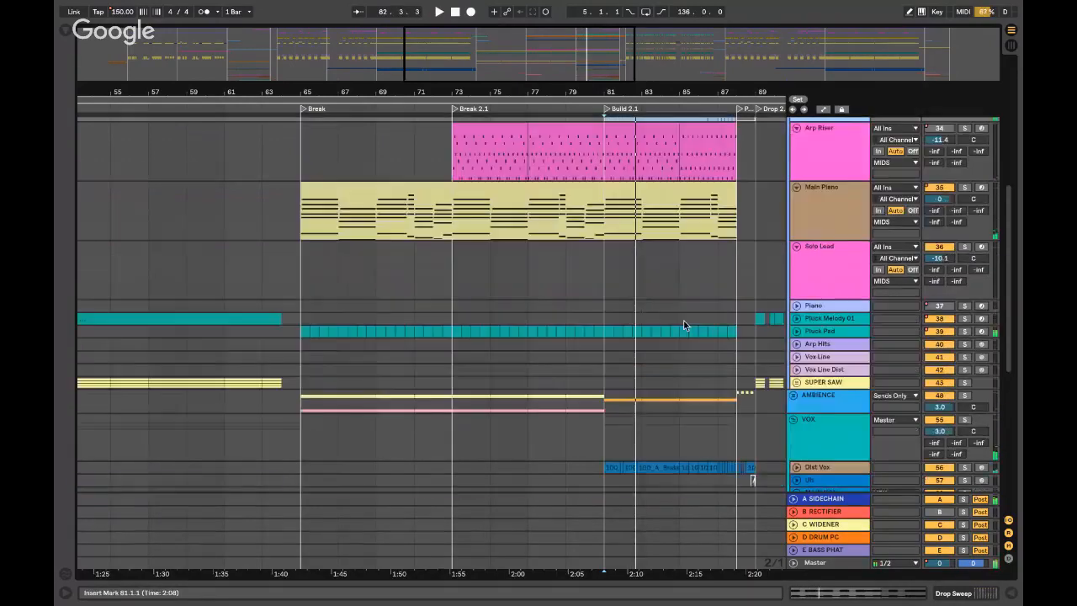
{"action": "left_click", "coordinate": [796, 318]}
{"action": "left_click", "coordinate": [796, 319]}
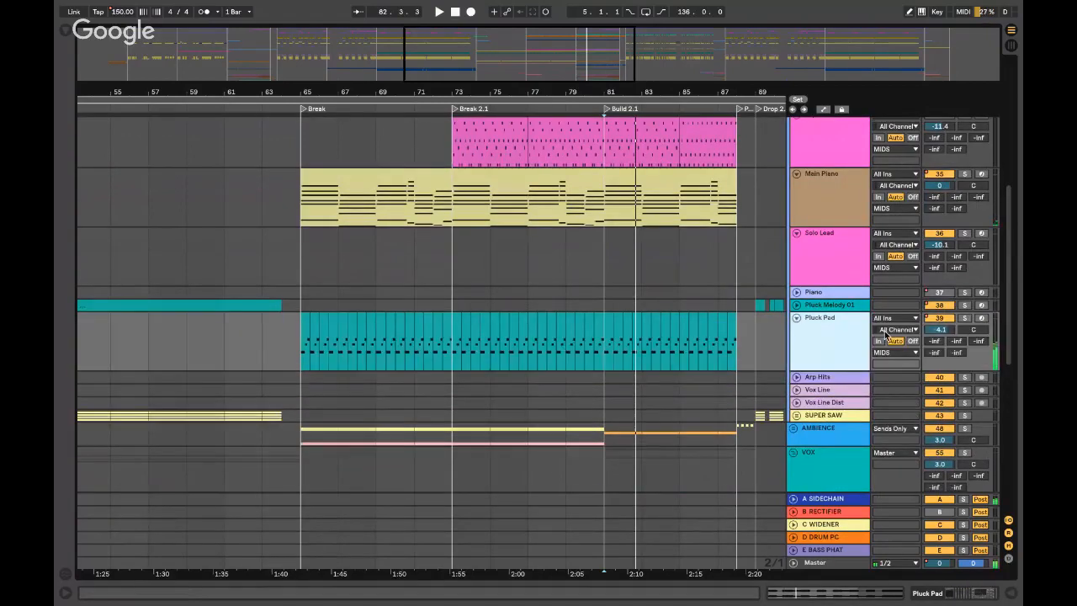
{"action": "left_click", "coordinate": [618, 334]}
{"action": "key", "text": "space"}
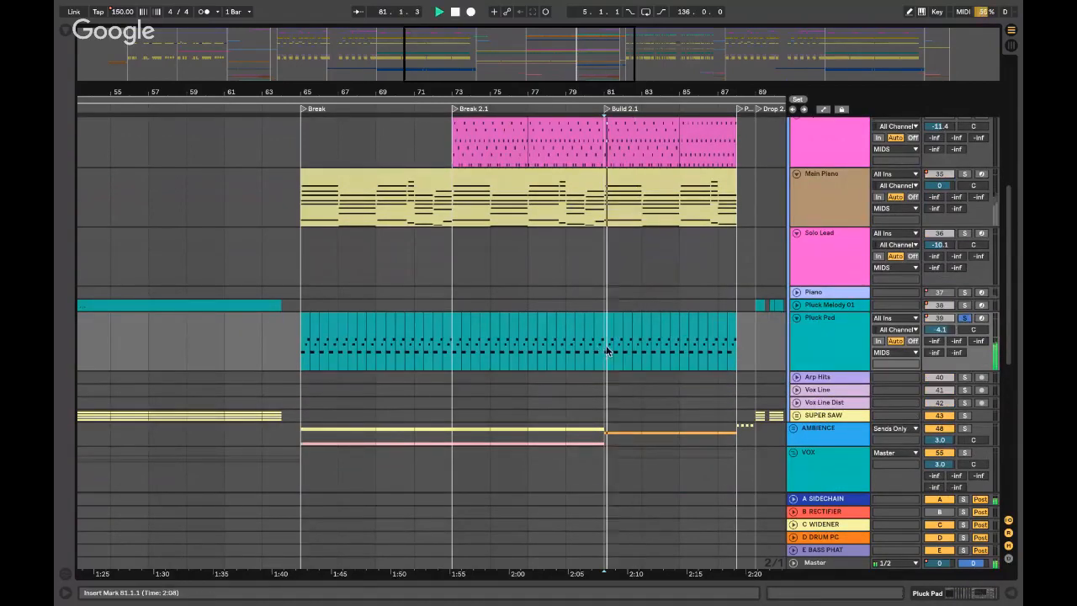
{"action": "left_click", "coordinate": [296, 347]}
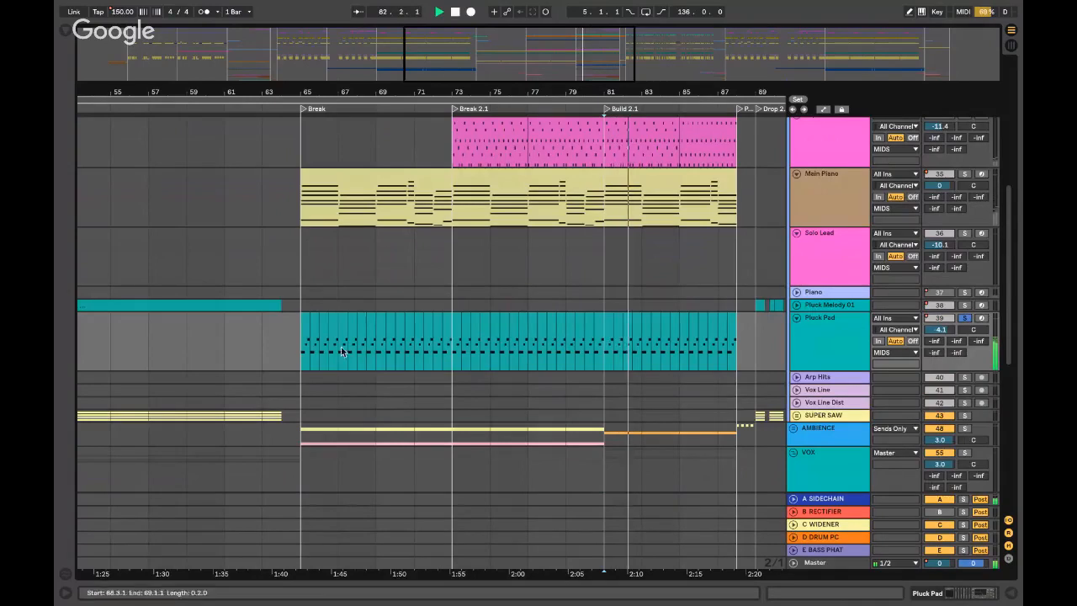
{"action": "key", "text": "space"}
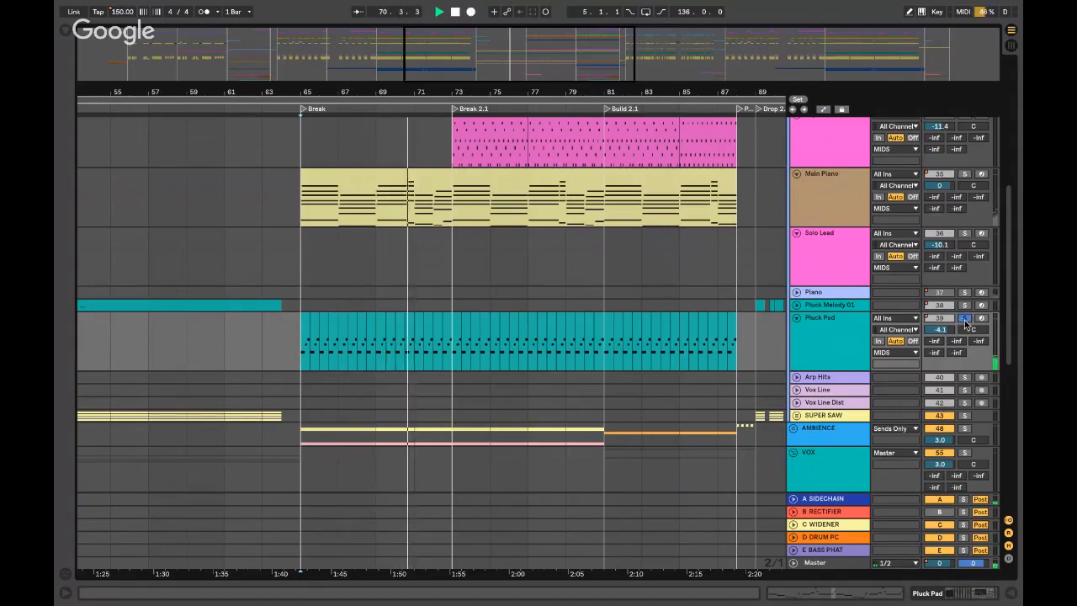
{"action": "left_click", "coordinate": [965, 318]}
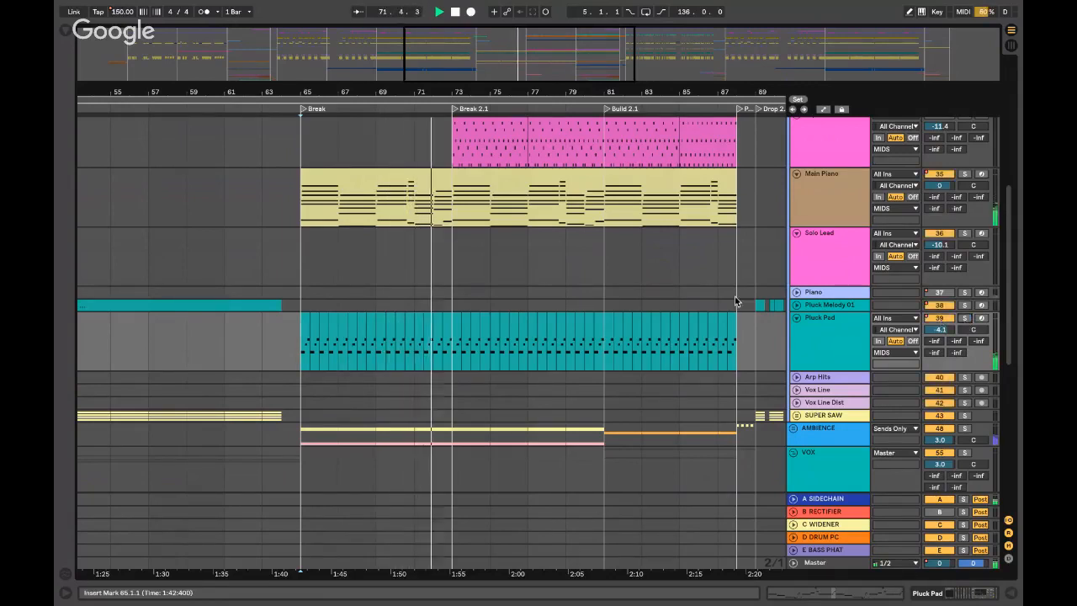
{"action": "scroll", "coordinate": [475, 302], "scroll_direction": "down", "scroll_amount": 5}
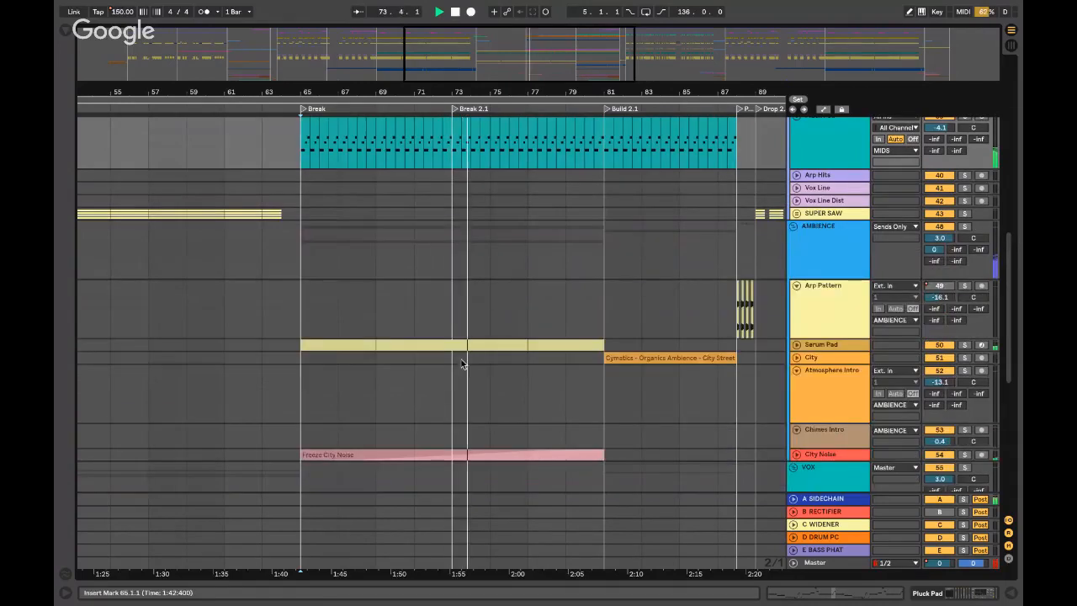
- Expand and solo Serum Pad, play from bar 65, and show its device chain
{"action": "left_click", "coordinate": [796, 345]}
{"action": "left_click", "coordinate": [965, 346]}
{"action": "key", "text": "space"}
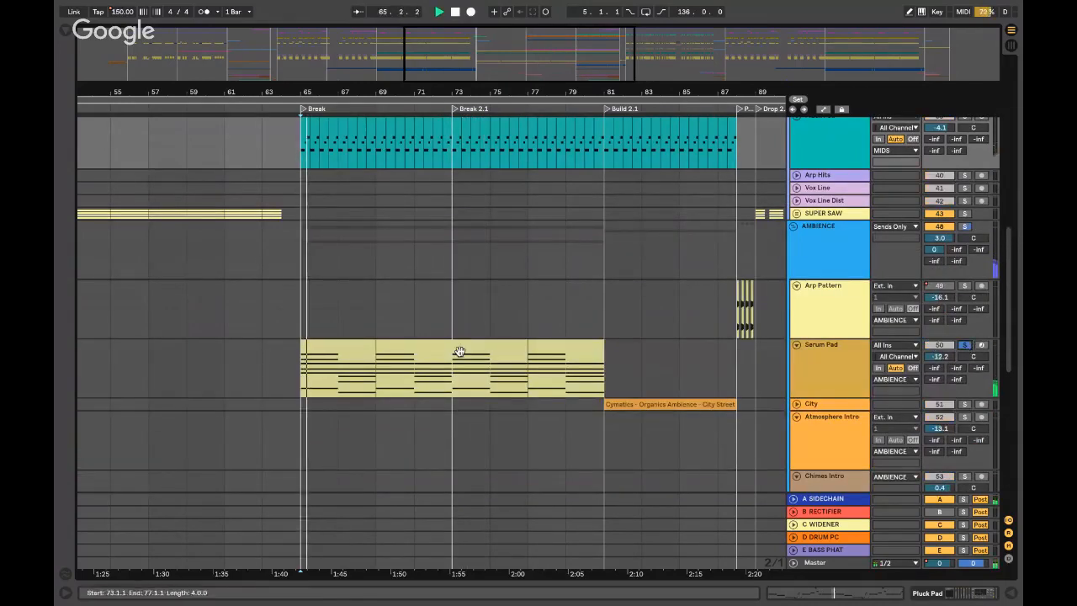
{"action": "left_click", "coordinate": [858, 358]}
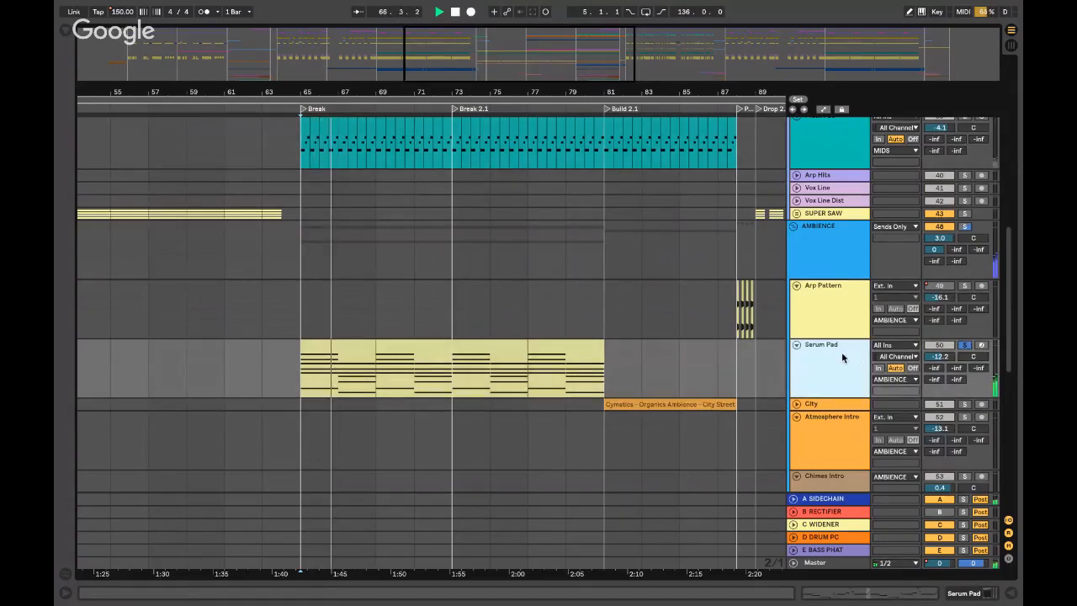
{"action": "double_click", "coordinate": [841, 352]}
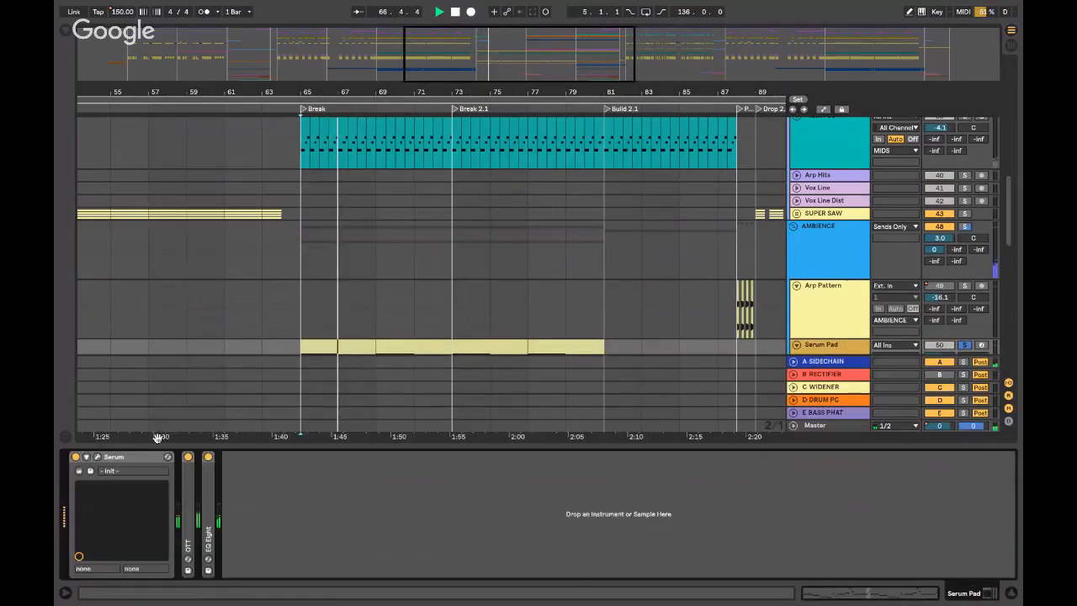
- Inspect Serum's LFO 1, ENV 1, ENV 2 and LFO 2 settings, then close the editor
{"action": "left_click", "coordinate": [98, 457]}
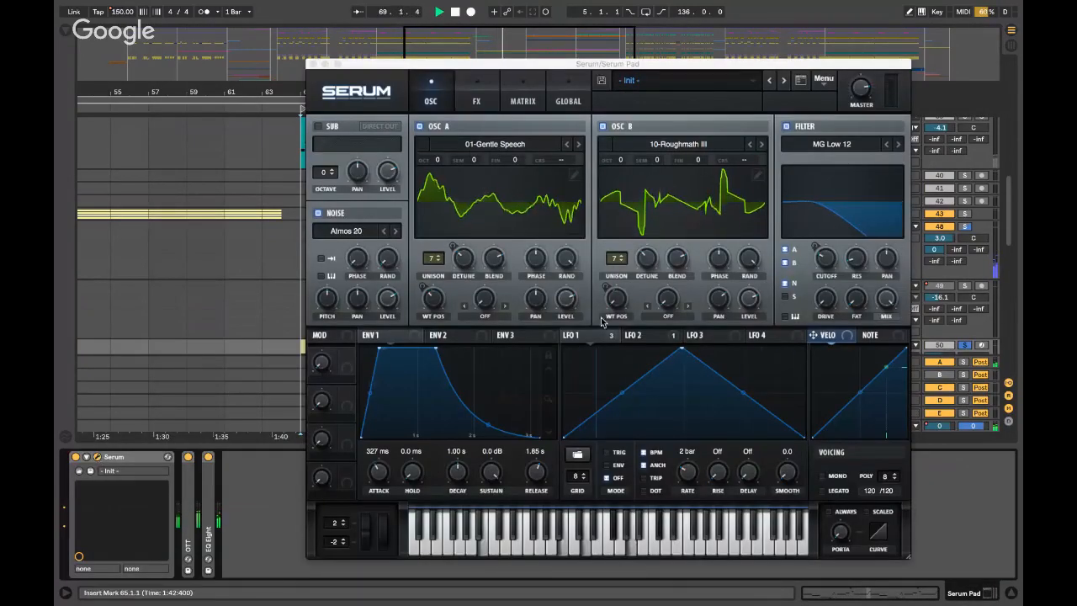
{"action": "left_click", "coordinate": [582, 337]}
{"action": "left_click", "coordinate": [407, 337]}
{"action": "left_click", "coordinate": [452, 337]}
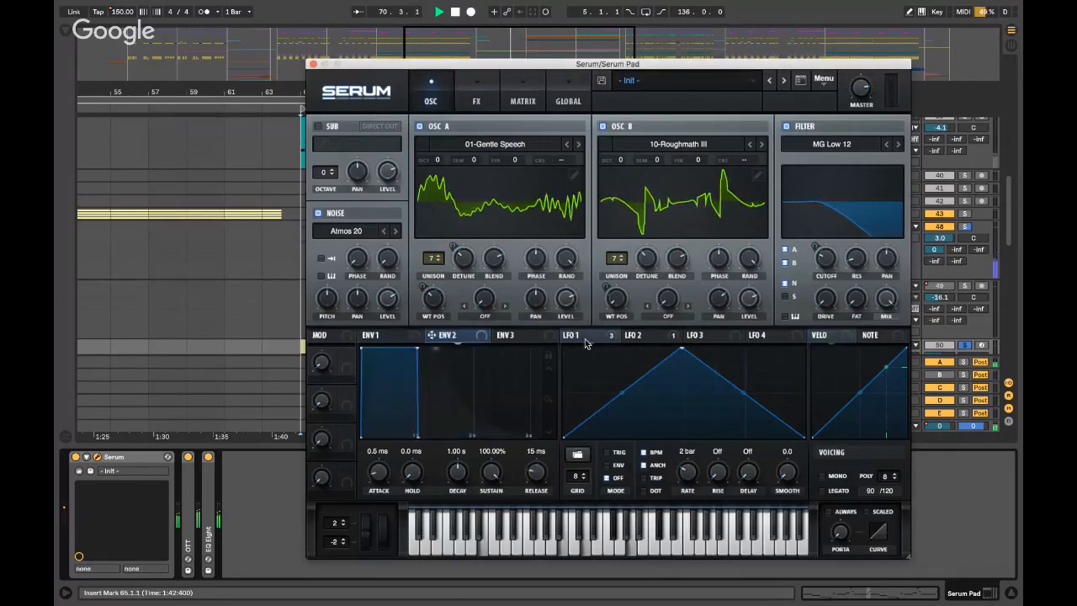
{"action": "left_click_drag", "start_coordinate": [632, 335], "coordinate": [615, 299]}
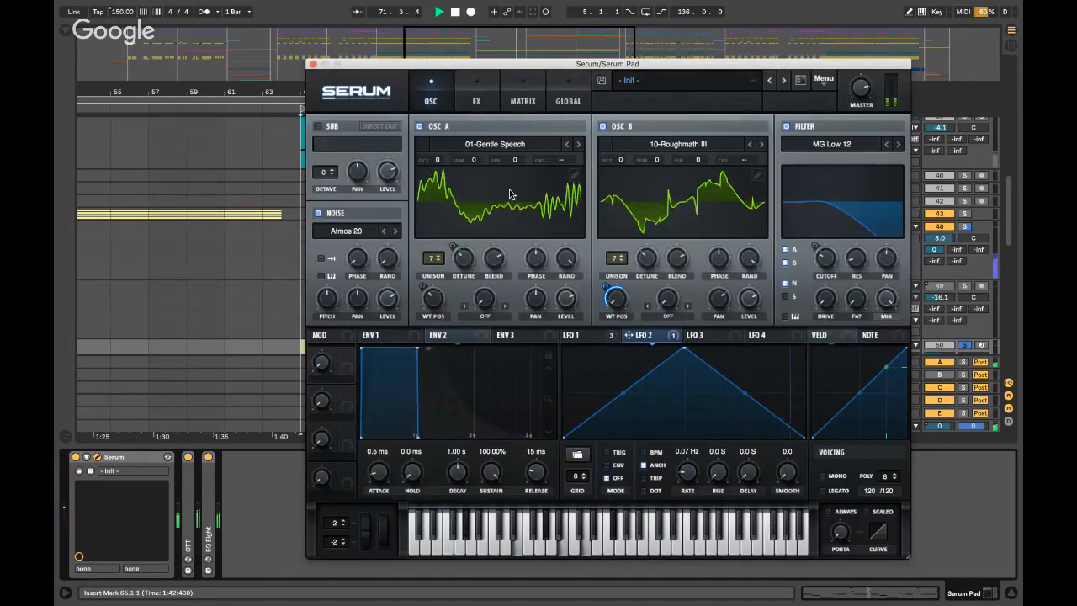
{"action": "left_click", "coordinate": [312, 65]}
{"action": "scroll", "coordinate": [750, 286], "scroll_direction": "down", "scroll_amount": 2}
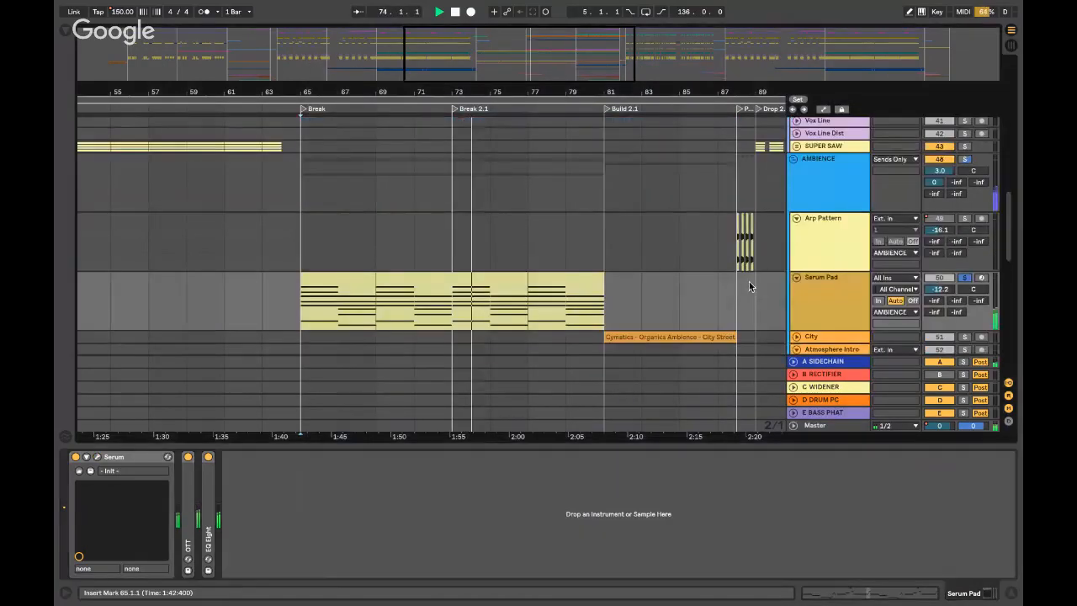
- Hide the device chain and check the Freeze City Noise clip on the City Noise track
{"action": "key", "text": "ctrl+alt+l"}
{"action": "scroll", "coordinate": [837, 303], "scroll_direction": "down", "scroll_amount": 7}
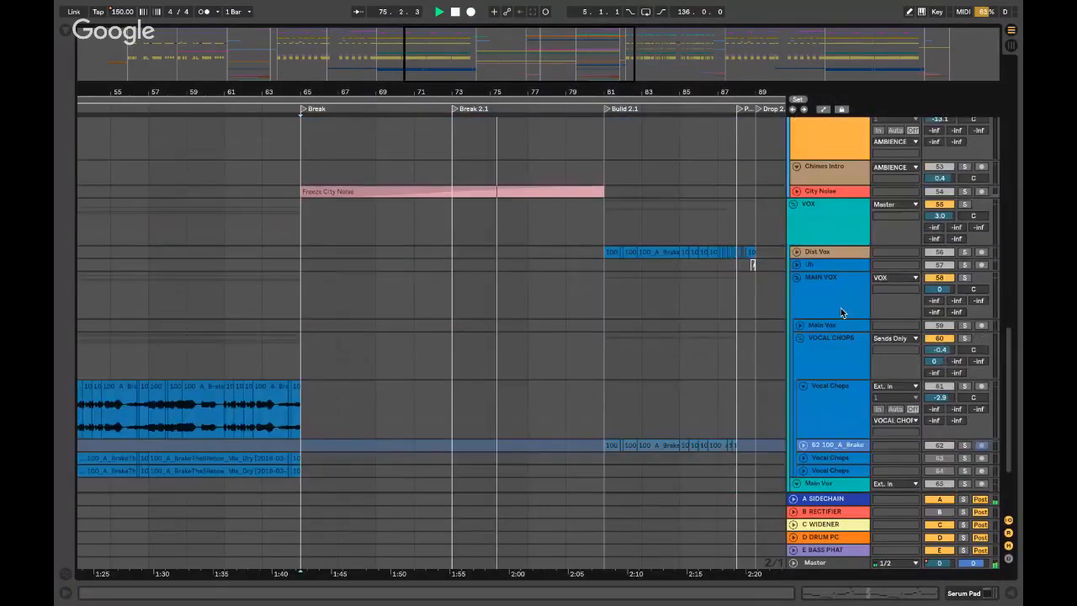
{"action": "left_click", "coordinate": [807, 192]}
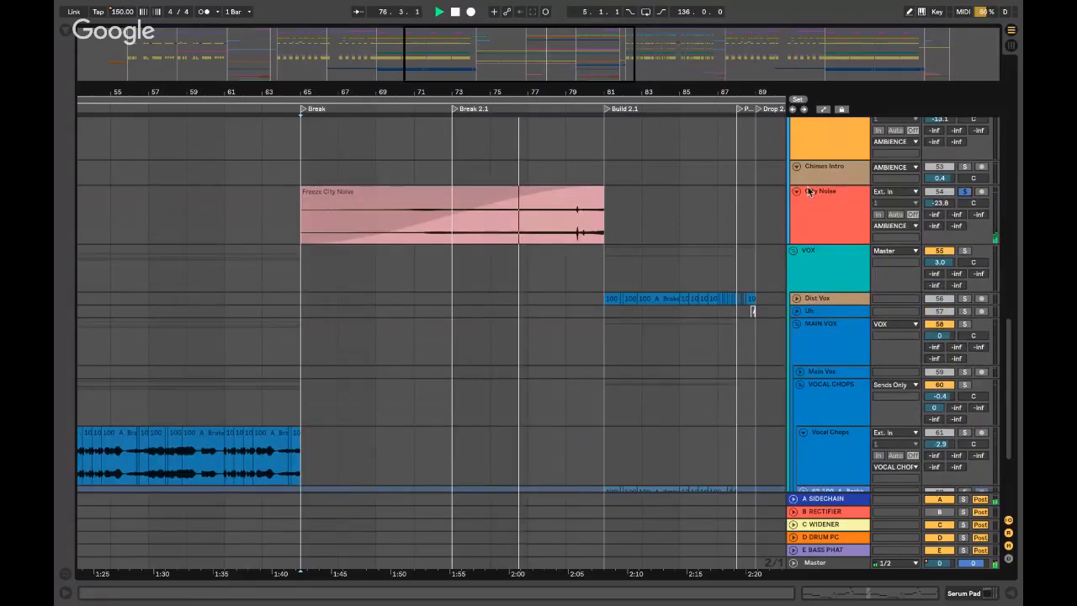
{"action": "left_click", "coordinate": [560, 221]}
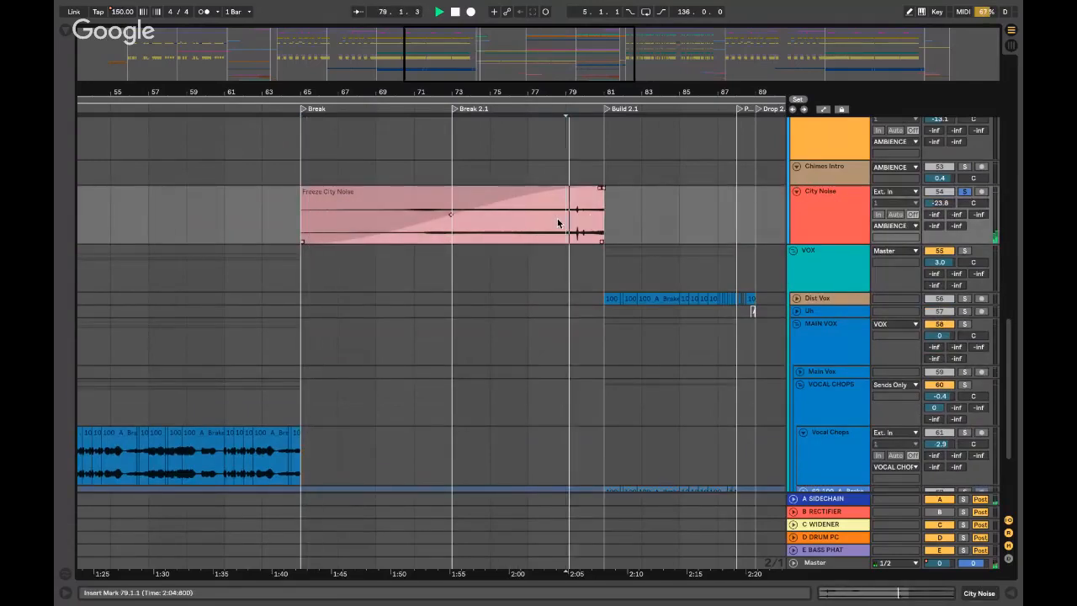
{"action": "left_click", "coordinate": [796, 192]}
{"action": "scroll", "coordinate": [796, 202], "scroll_direction": "up", "scroll_amount": 5}
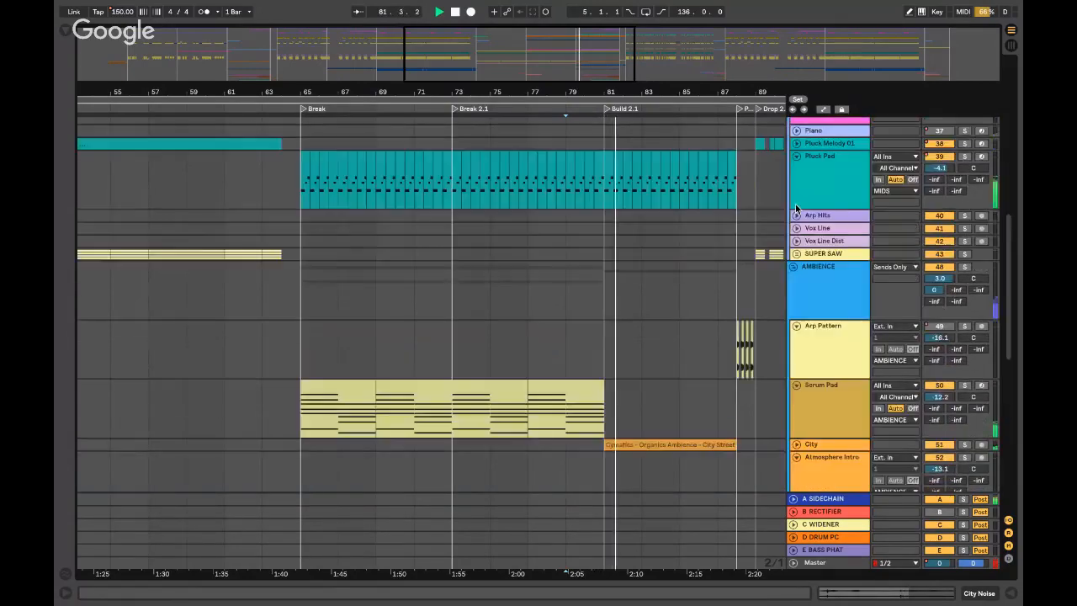
{"action": "scroll", "coordinate": [794, 219], "scroll_direction": "up", "scroll_amount": 6}
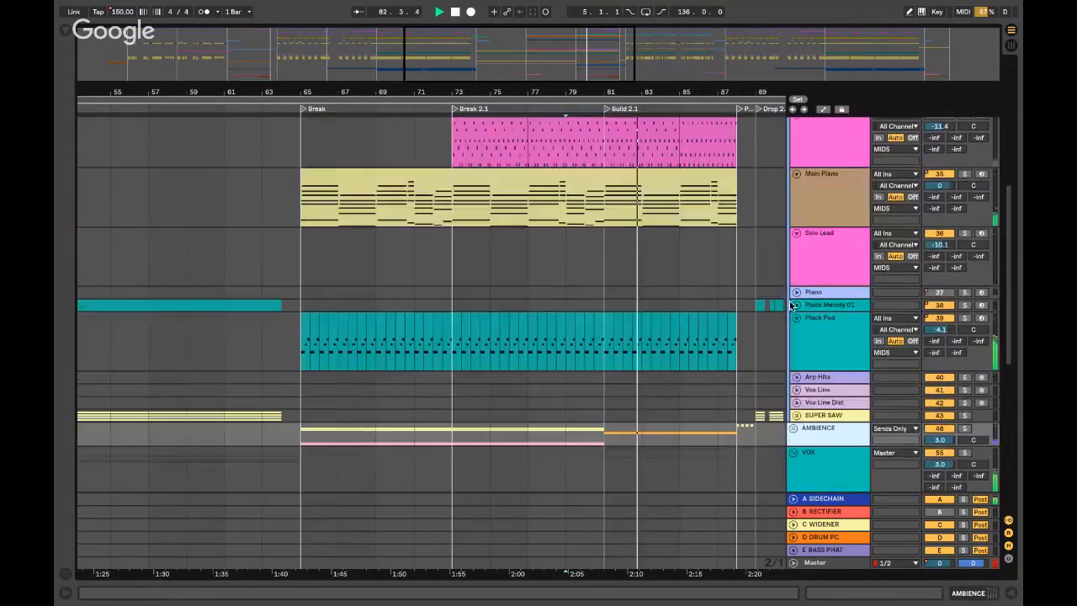
{"action": "scroll", "coordinate": [586, 141], "scroll_direction": "up", "scroll_amount": 6}
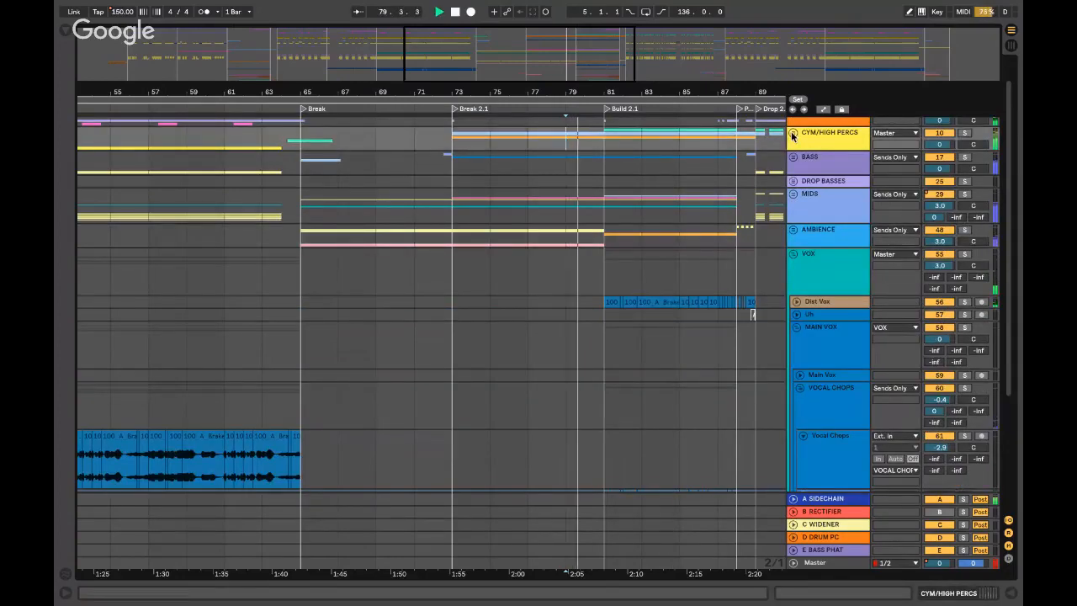
- Unfold CYM/HIGH PERCS and audition Loop 02, Loop 03 and the whole group from bar 73
{"action": "left_click", "coordinate": [793, 132]}
{"action": "key", "text": "space"}
{"action": "left_click", "coordinate": [798, 194]}
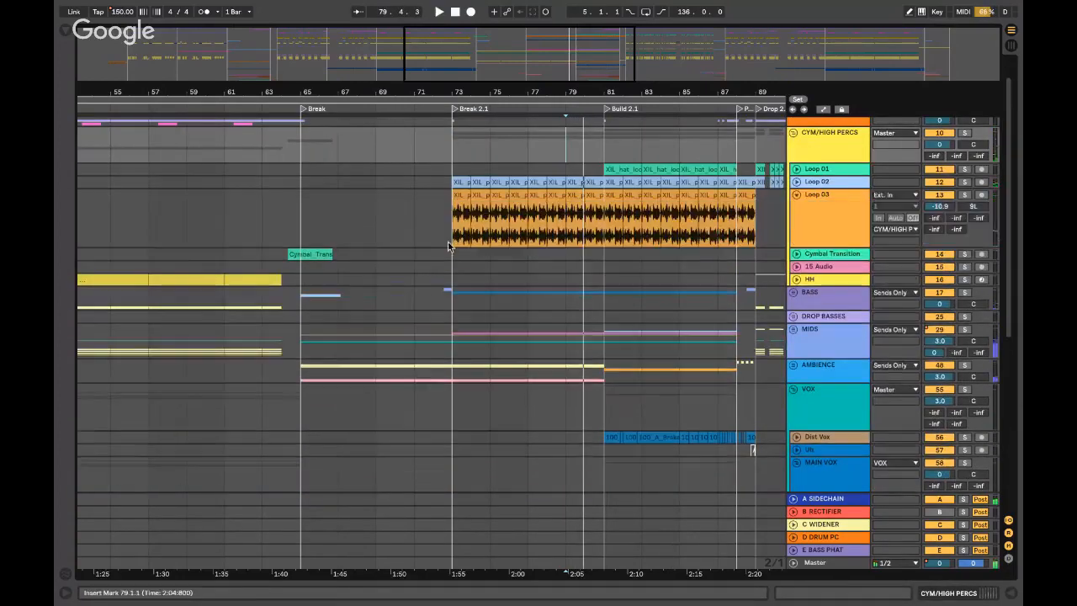
{"action": "left_click", "coordinate": [448, 221]}
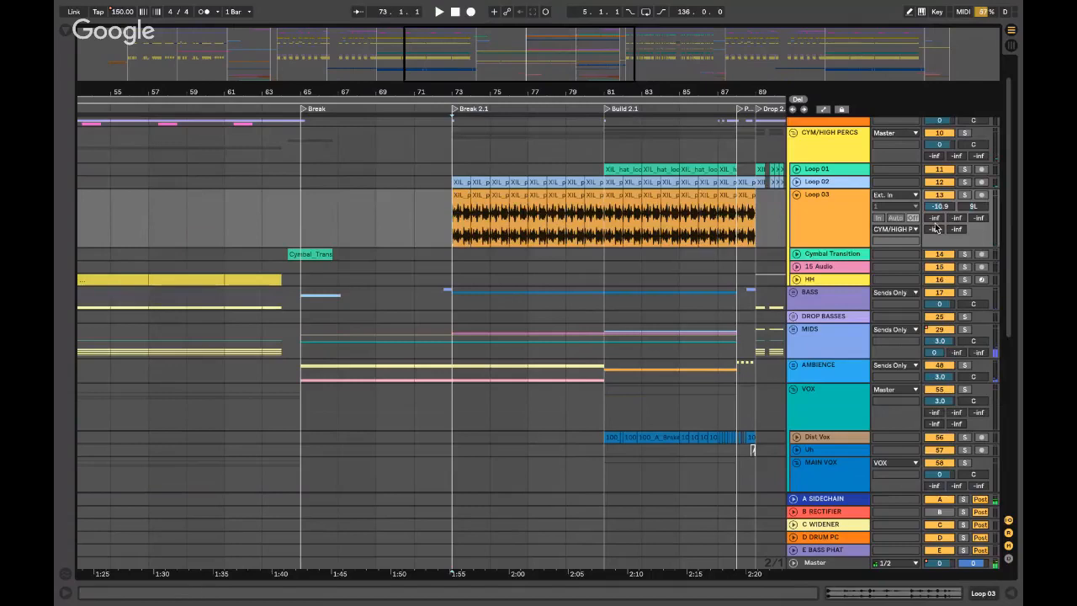
{"action": "left_click", "coordinate": [965, 182]}
{"action": "key", "text": "space"}
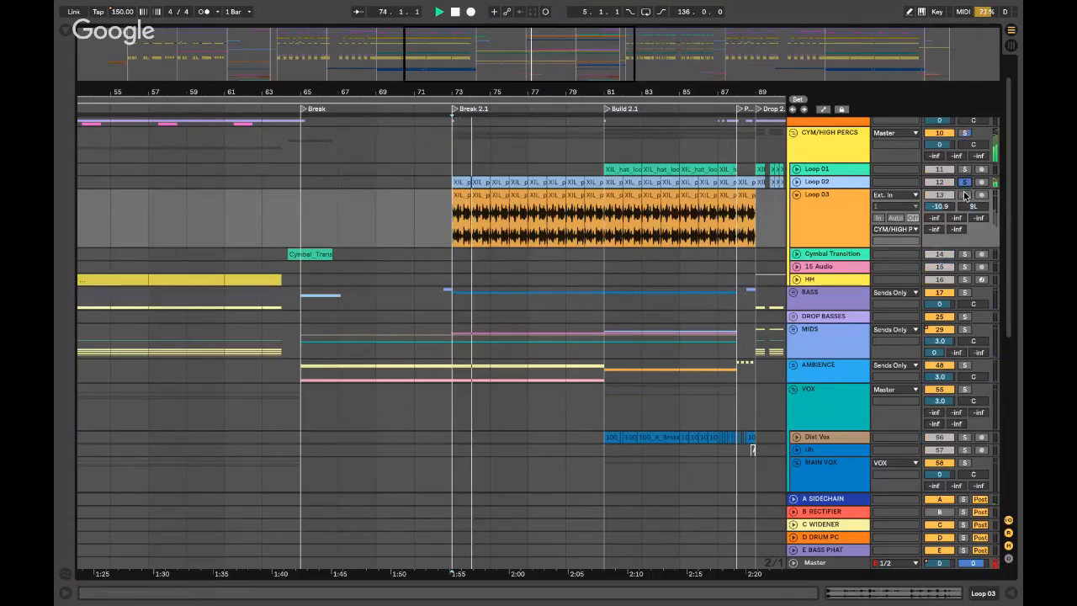
{"action": "left_click", "coordinate": [965, 194]}
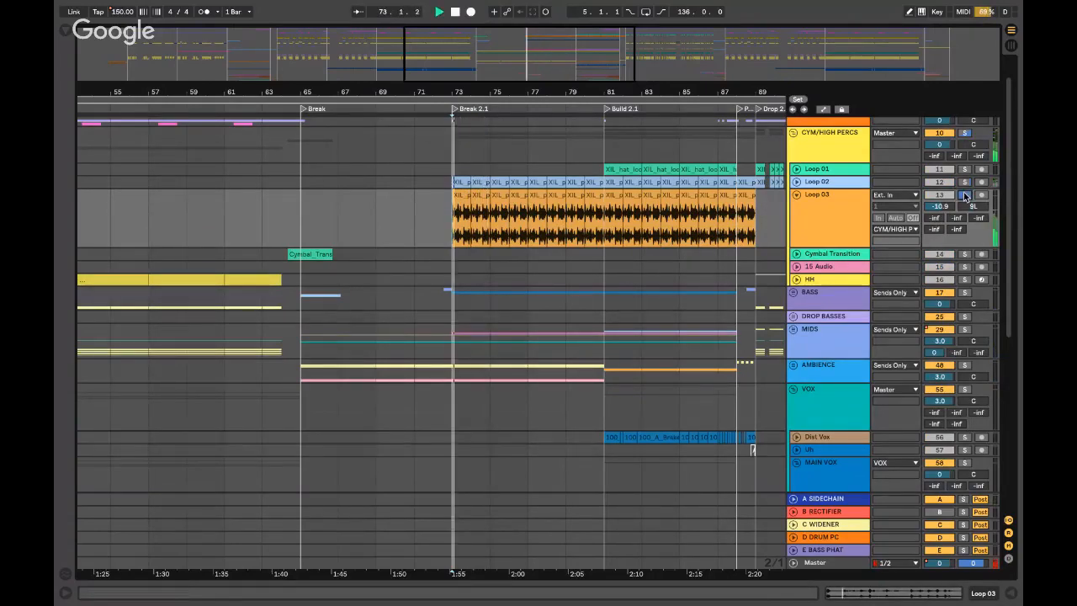
{"action": "left_click", "coordinate": [964, 195]}
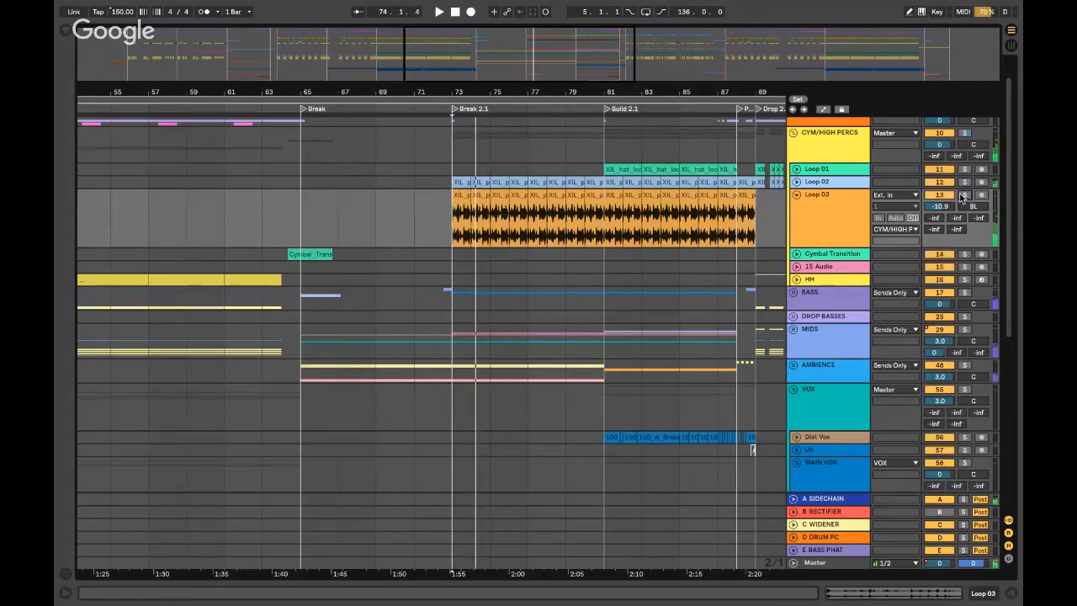
{"action": "left_click", "coordinate": [964, 133]}
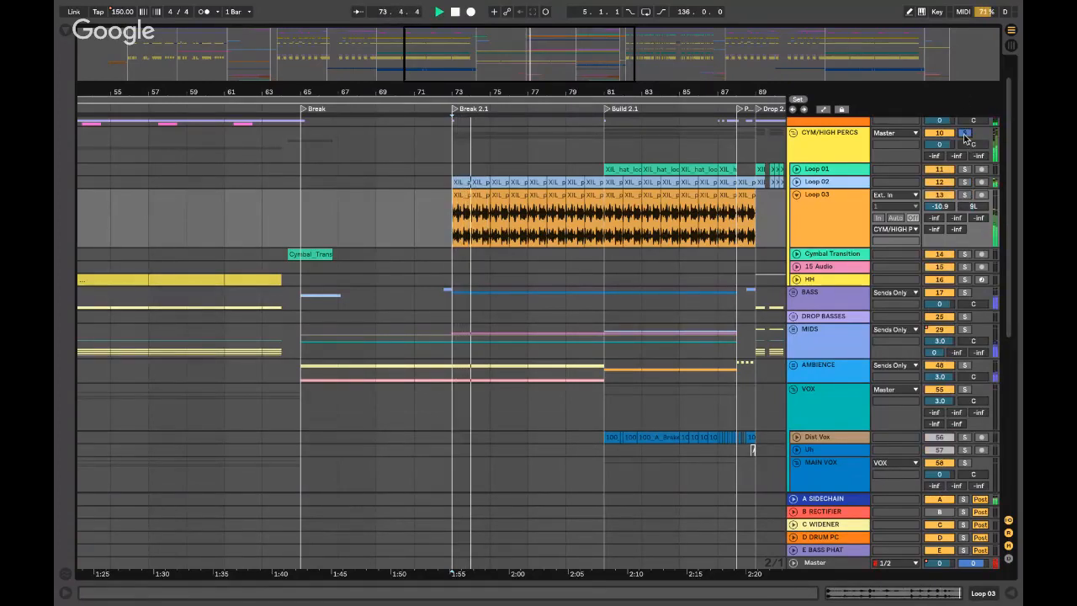
- Play from bar 81, expand Loop 01, and lower its volume to -4.1 dB
{"action": "left_click", "coordinate": [603, 171]}
{"action": "key", "text": "space"}
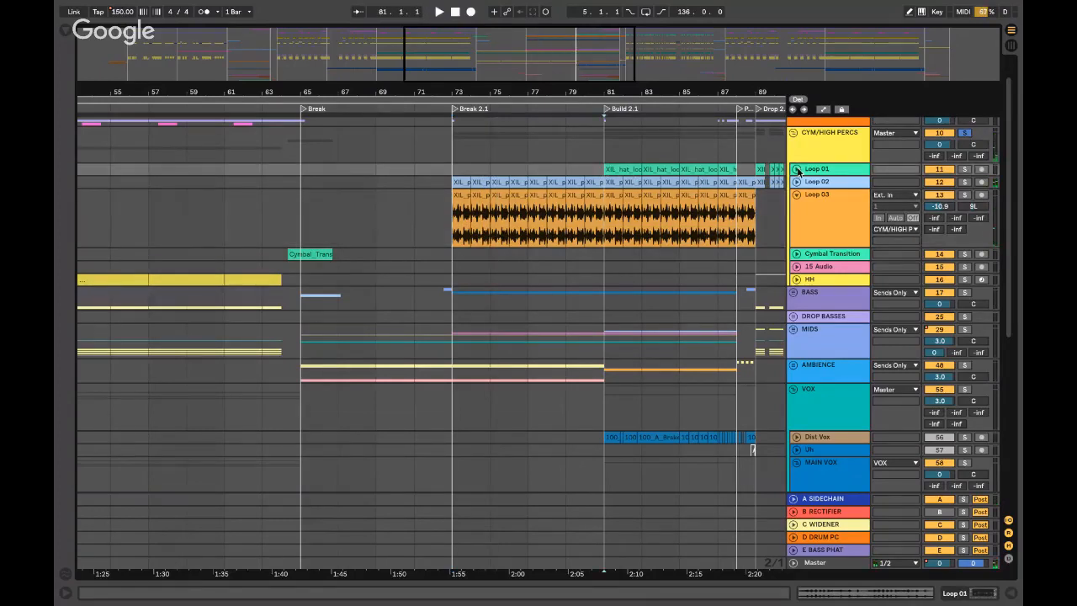
{"action": "left_click", "coordinate": [796, 170]}
{"action": "key", "text": "space"}
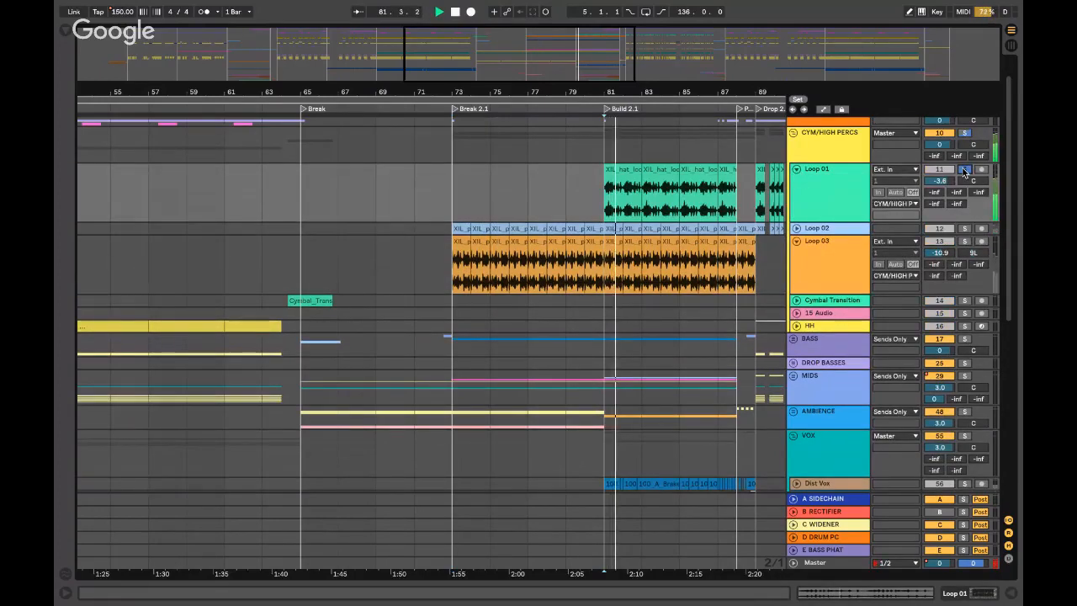
{"action": "left_click_drag", "start_coordinate": [943, 185], "coordinate": [943, 190]}
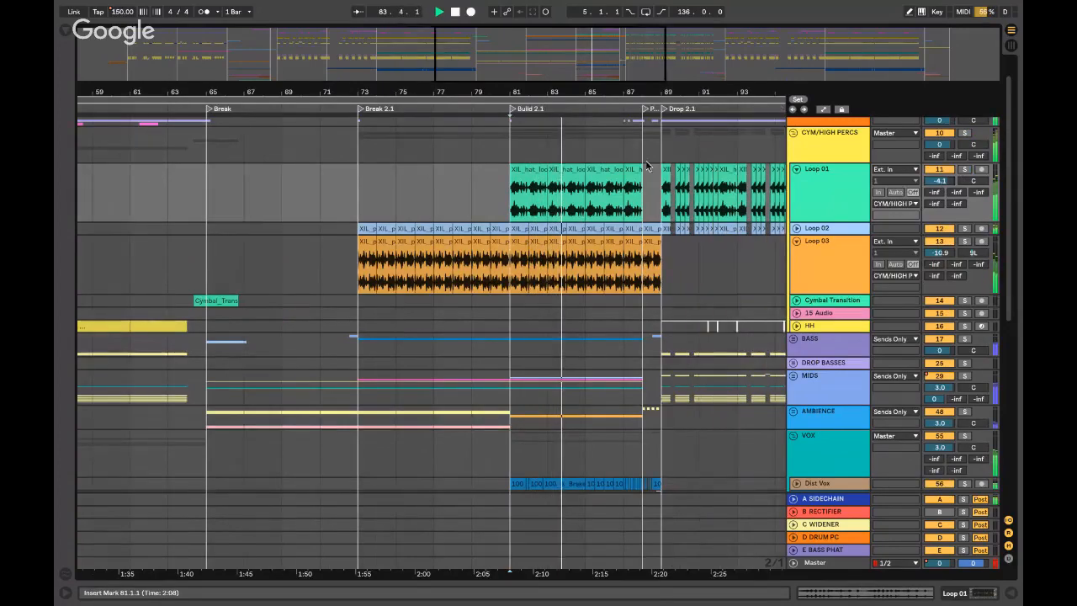
- Set playback at bar 87, zoom in on bars 77–91, then switch to the desktop
{"action": "left_click", "coordinate": [563, 141]}
{"action": "key", "text": "plus"}
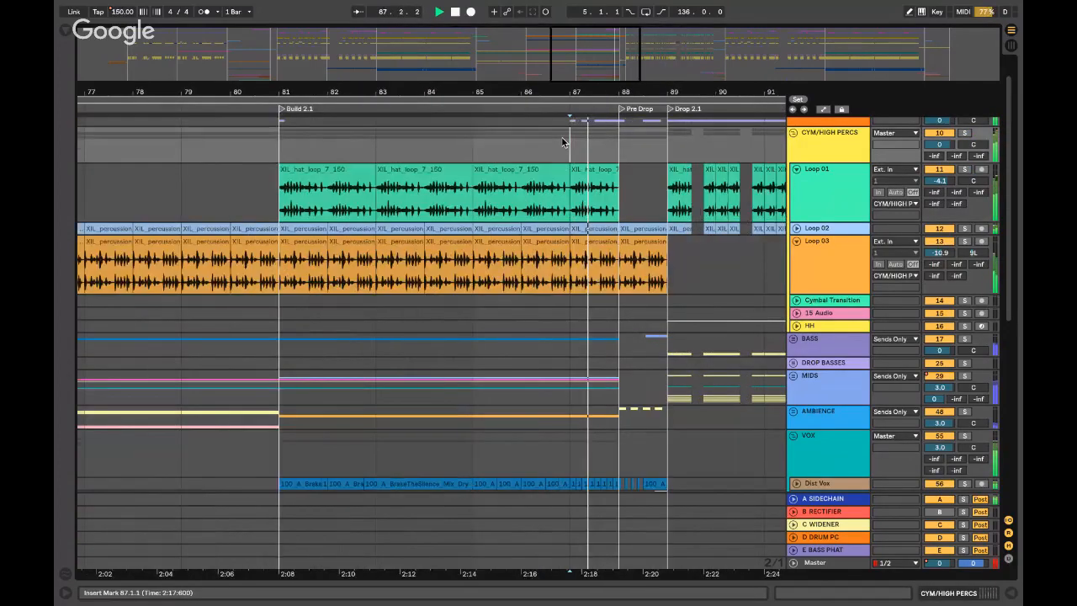
{"action": "scroll", "coordinate": [796, 126], "scroll_direction": "up", "scroll_amount": 2}
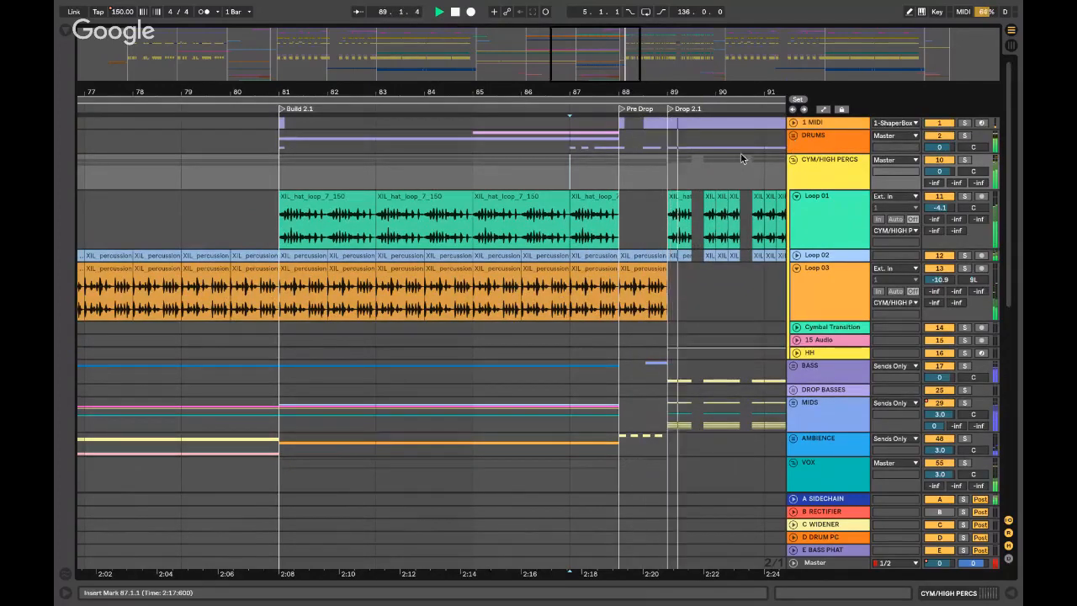
{"action": "scroll", "coordinate": [745, 158], "scroll_direction": "right", "scroll_amount": 5}
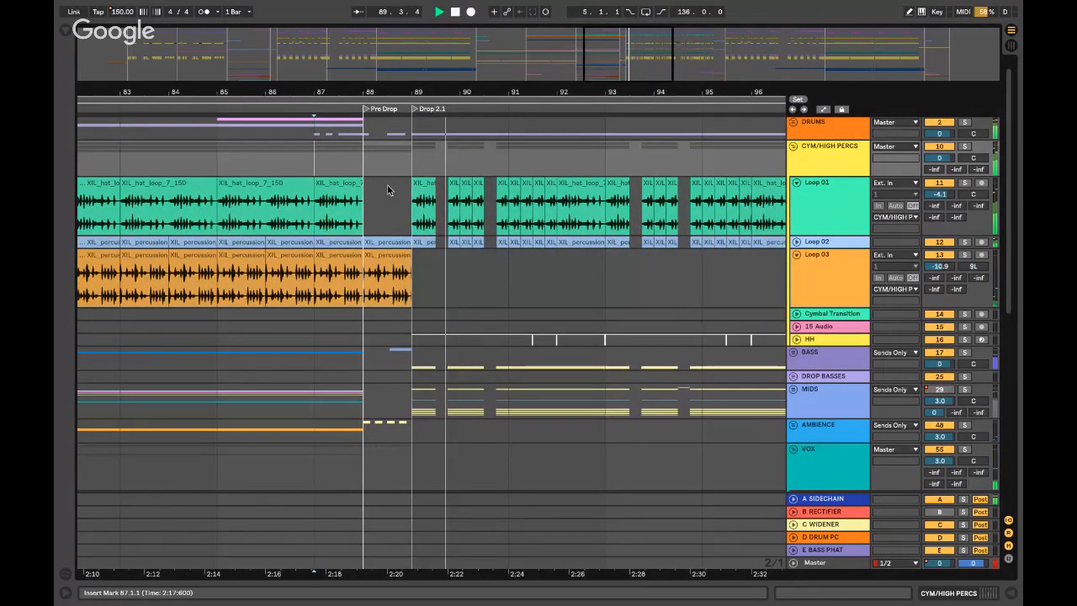
{"action": "scroll", "coordinate": [412, 159], "scroll_direction": "down", "scroll_amount": 5}
{"action": "key", "text": "ctrl+Left"}
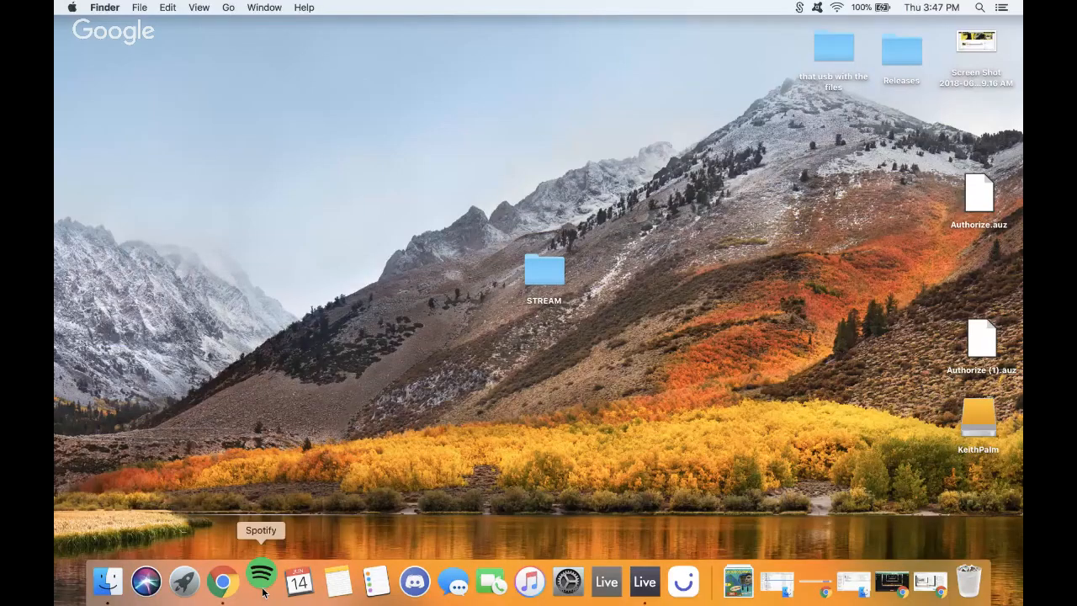
- Check the YouTube stream and chat in Chrome, minimize it, and return to full-screen Live
{"action": "left_click", "coordinate": [223, 580]}
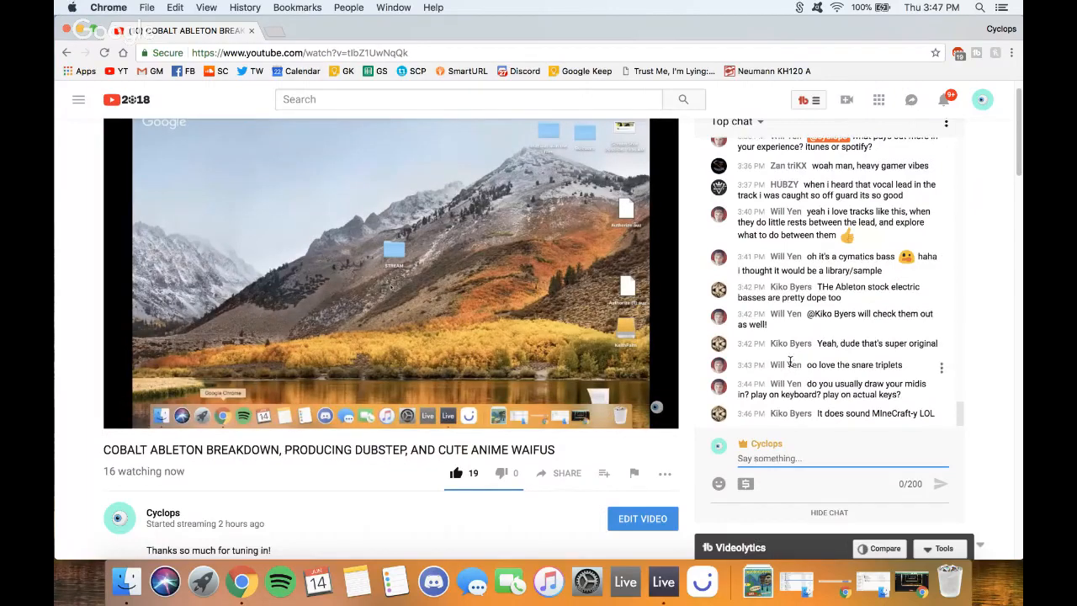
{"action": "left_click", "coordinate": [80, 30]}
{"action": "key", "text": "ctrl+Right"}
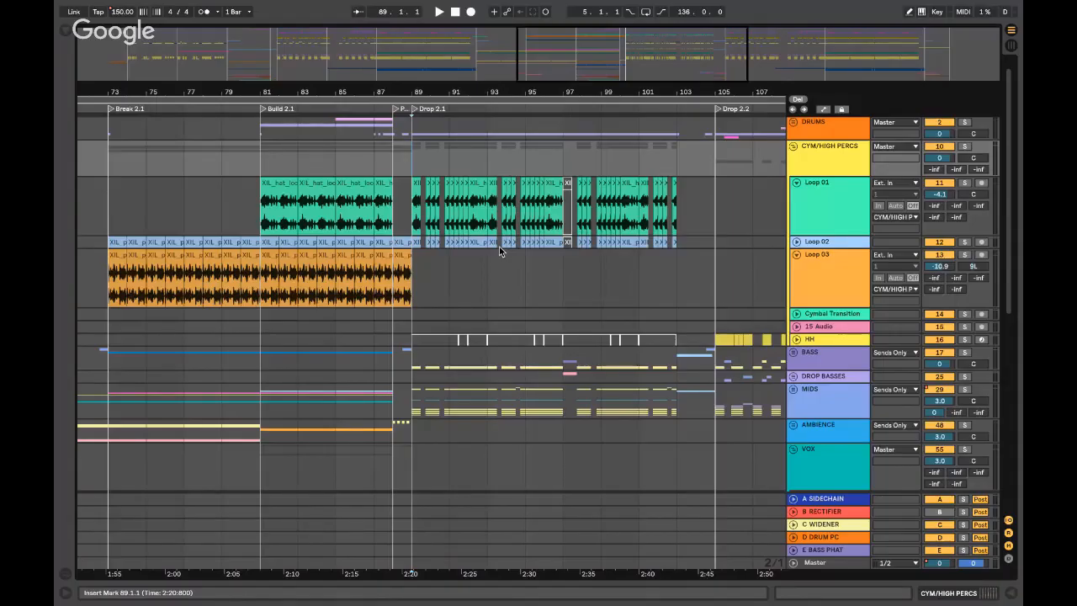
- Solo Loop 01 and play it from bar 89, zooming out to bars 78–100
{"action": "key", "text": "Down"}
{"action": "key", "text": "space"}
{"action": "key", "text": "plus"}
{"action": "key", "text": "plus"}
{"action": "key", "text": "plus"}
{"action": "key", "text": "plus"}
{"action": "key", "text": "plus"}
{"action": "left_click", "coordinate": [963, 183]}
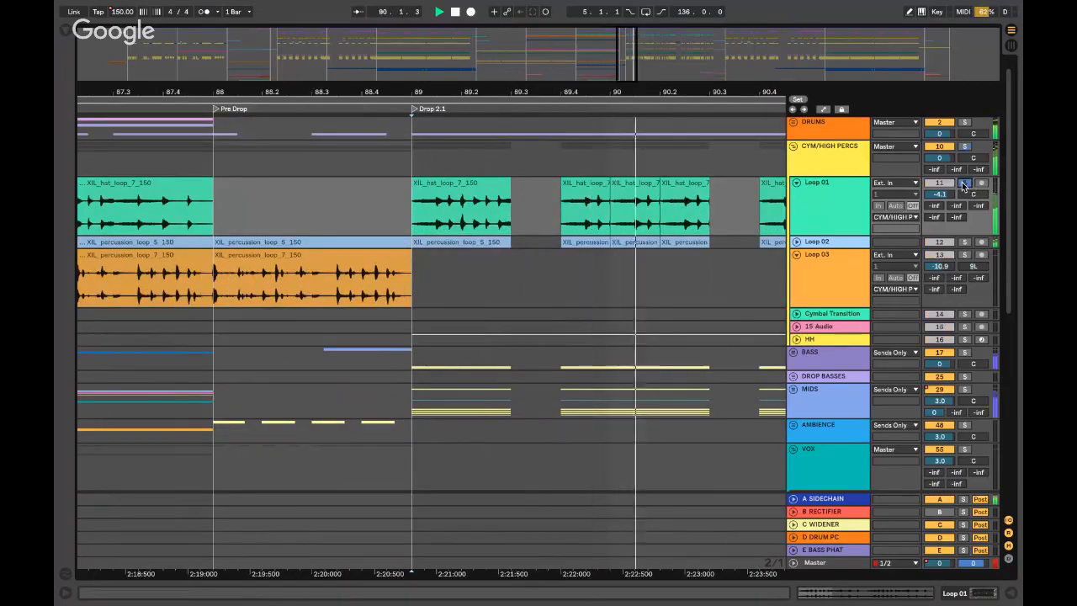
{"action": "key", "text": "minus"}
{"action": "key", "text": "minus"}
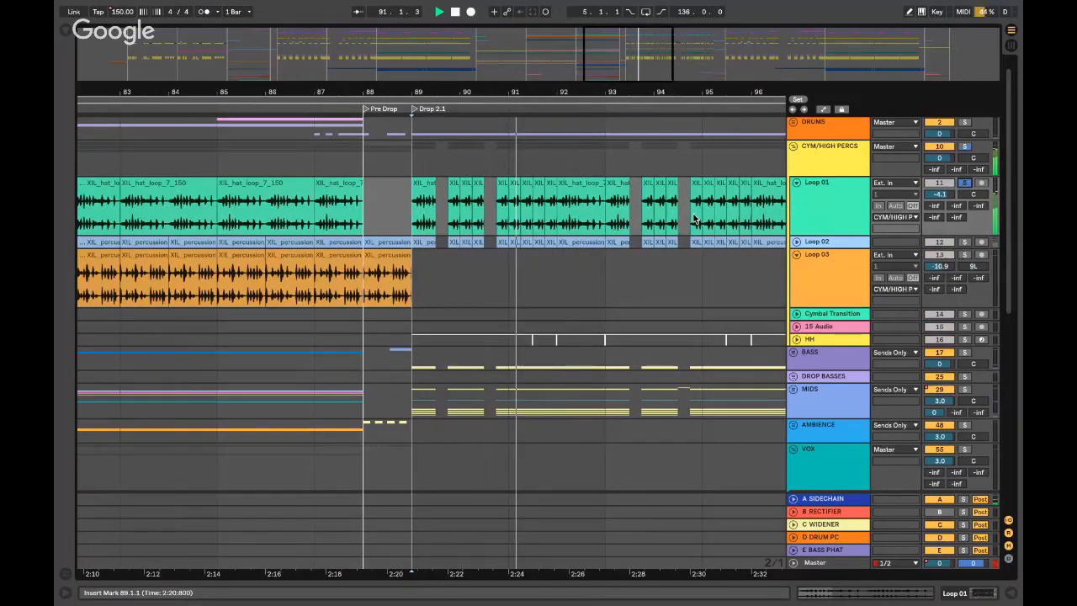
{"action": "key", "text": "minus"}
{"action": "key", "text": "space"}
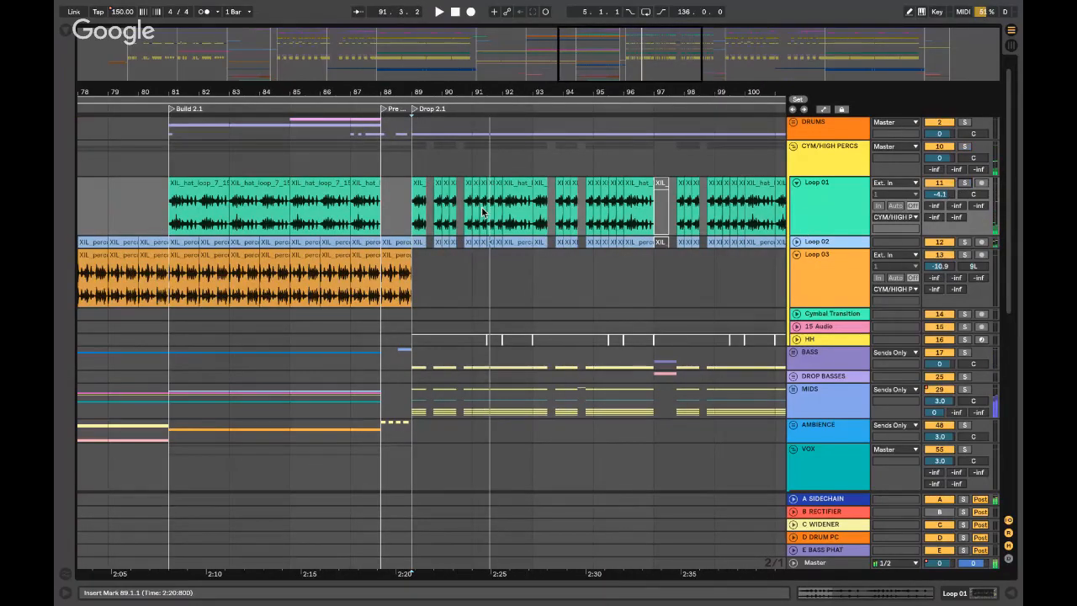
{"action": "left_click", "coordinate": [419, 184]}
- Select and unfold the MIDS group while playing from bar 89
{"action": "scroll", "coordinate": [434, 359], "scroll_direction": "down", "scroll_amount": 3}
{"action": "left_click", "coordinate": [894, 321]}
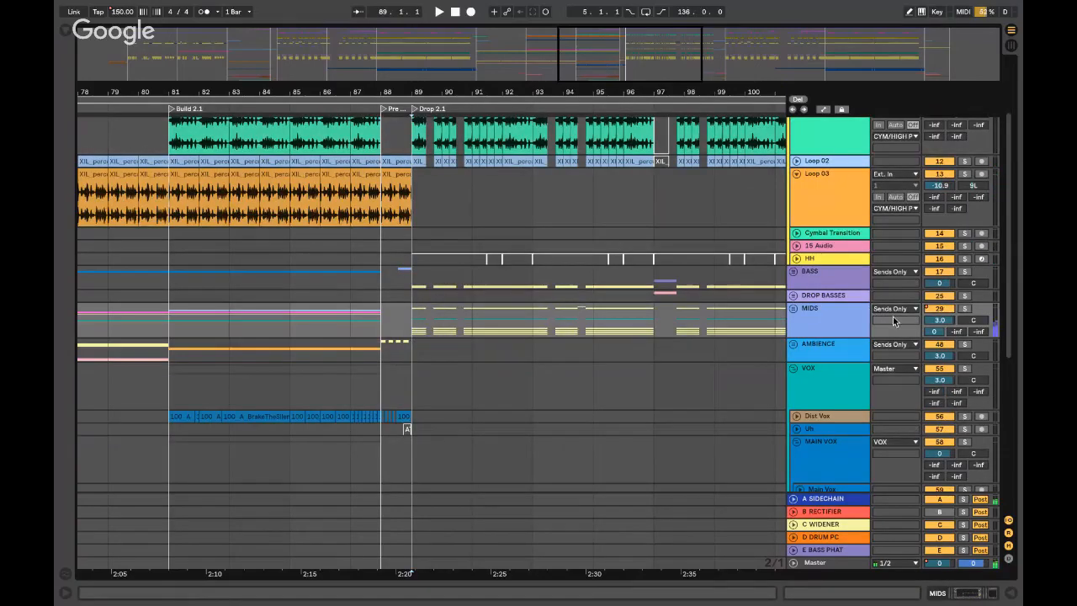
{"action": "key", "text": "space"}
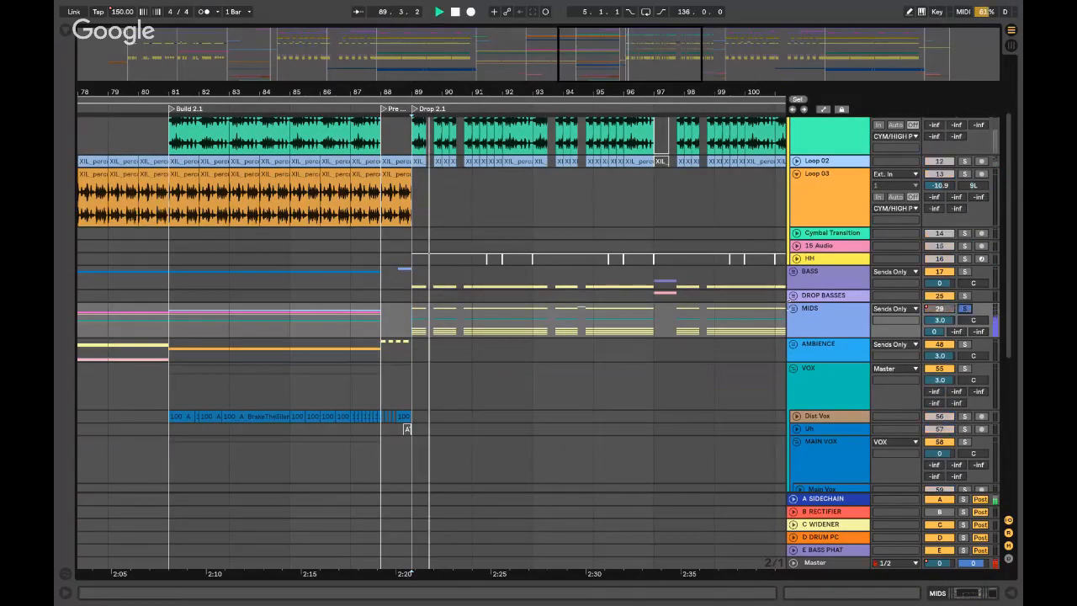
{"action": "left_click", "coordinate": [793, 308]}
{"action": "scroll", "coordinate": [824, 309], "scroll_direction": "down", "scroll_amount": 4}
{"action": "scroll", "coordinate": [824, 309], "scroll_direction": "down", "scroll_amount": 3}
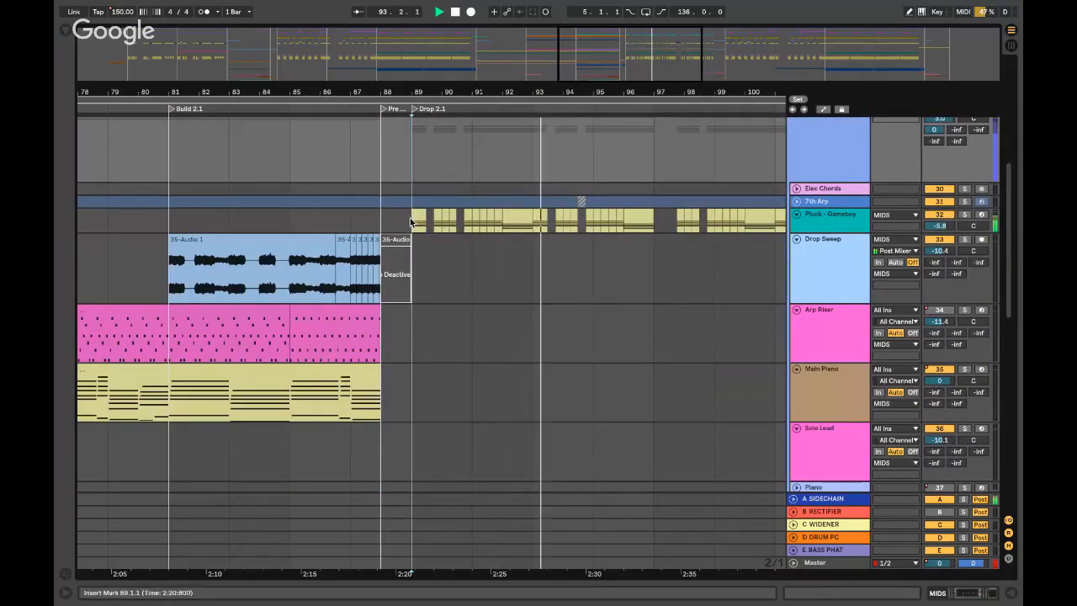
- Solo Pluck - Gameboy, play it from Drop 2.1, then unsolo it
{"action": "left_click", "coordinate": [823, 215]}
{"action": "key", "text": "space"}
{"action": "left_click", "coordinate": [963, 215]}
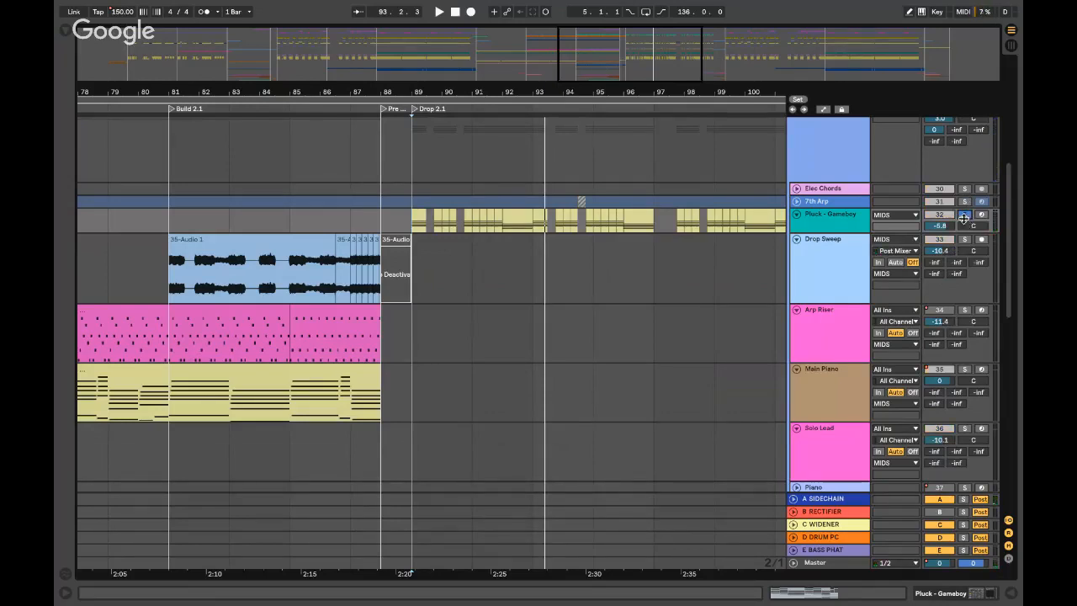
{"action": "key", "text": "space"}
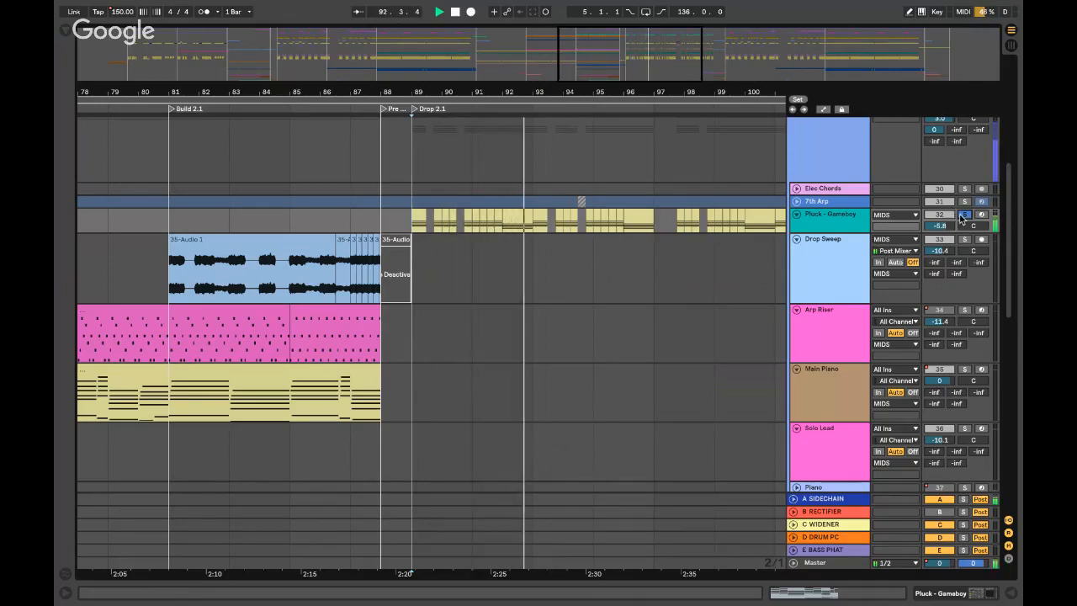
{"action": "left_click", "coordinate": [962, 215]}
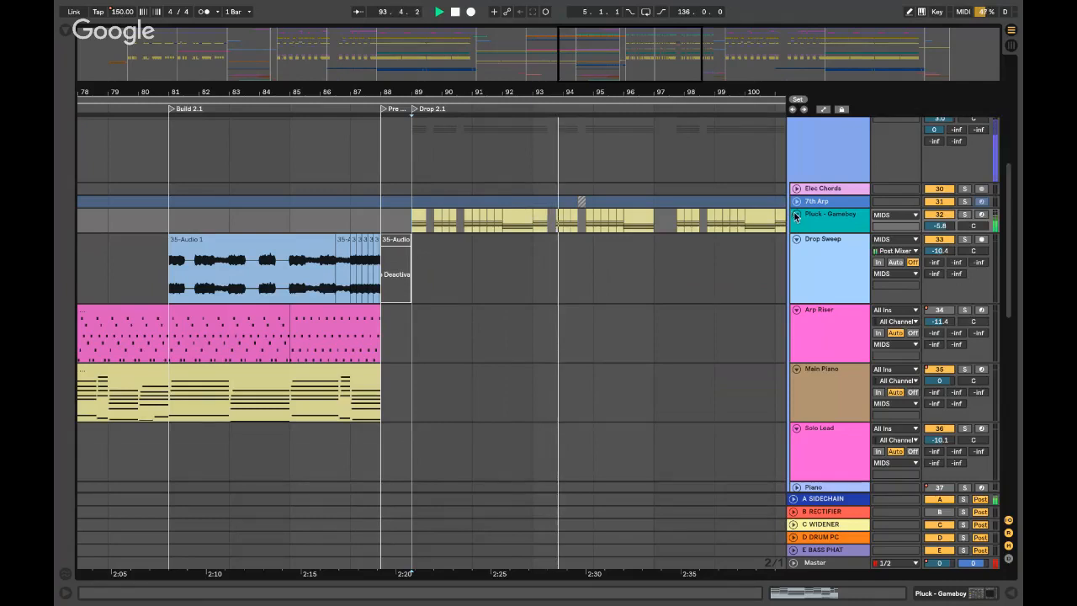
- Solo Pluck Melody 01, play from bar 89, and unfold the track
{"action": "scroll", "coordinate": [589, 277], "scroll_direction": "down", "scroll_amount": 1}
{"action": "scroll", "coordinate": [524, 276], "scroll_direction": "down", "scroll_amount": 5}
{"action": "key", "text": "space"}
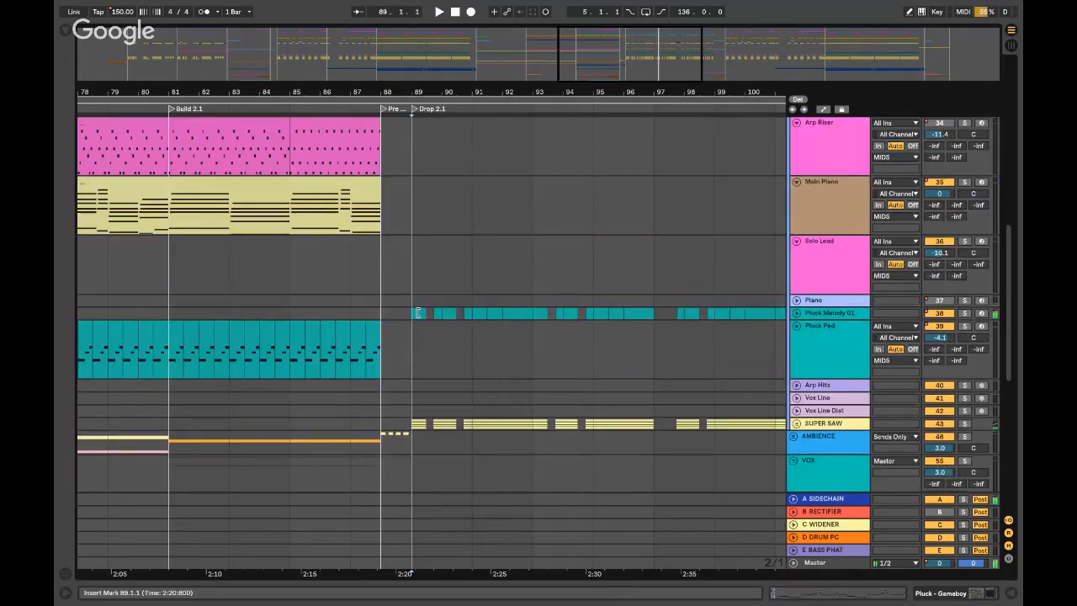
{"action": "left_click", "coordinate": [417, 313]}
{"action": "key", "text": "space"}
{"action": "left_click", "coordinate": [964, 313]}
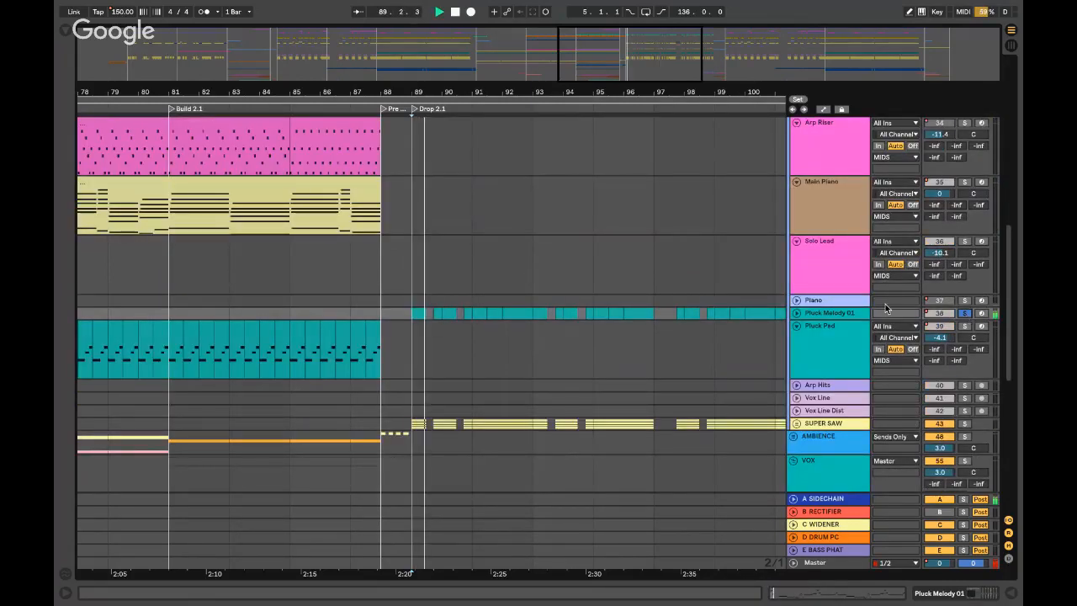
{"action": "left_click", "coordinate": [796, 313]}
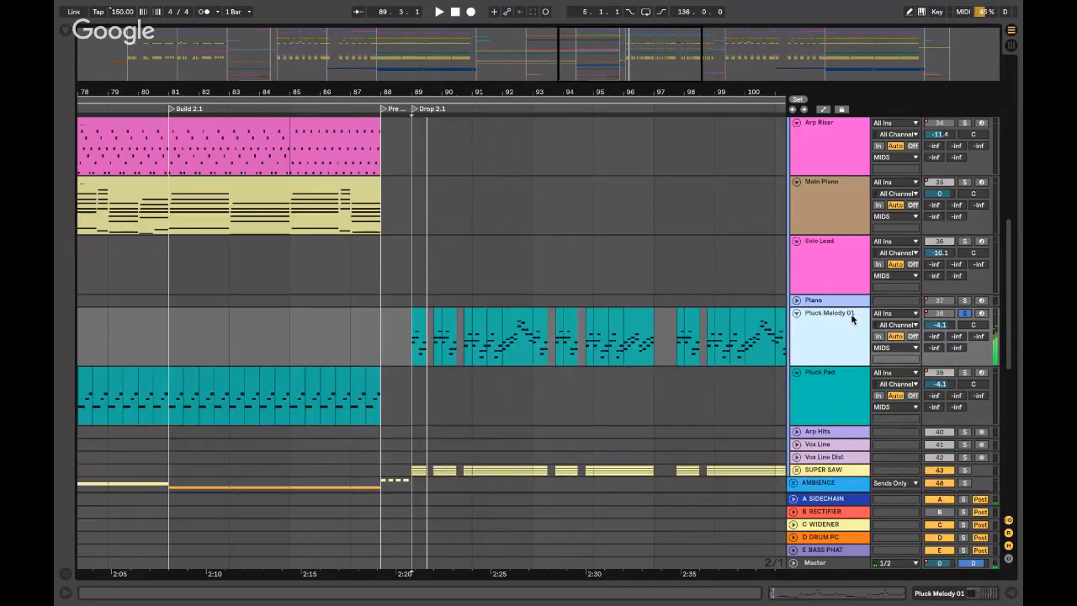
- Open the first Pluck Melody 01 clip, select notes at 1.1.1 and 1.1.3, enlarge velocity lane
{"action": "double_click", "coordinate": [851, 318]}
{"action": "double_click", "coordinate": [417, 304]}
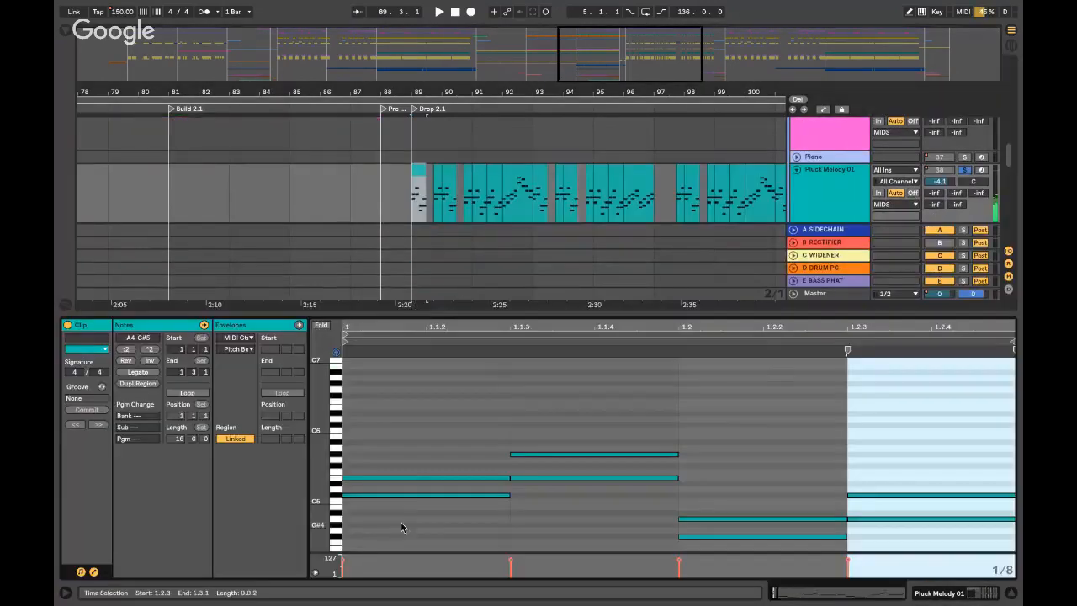
{"action": "left_click", "coordinate": [408, 519]}
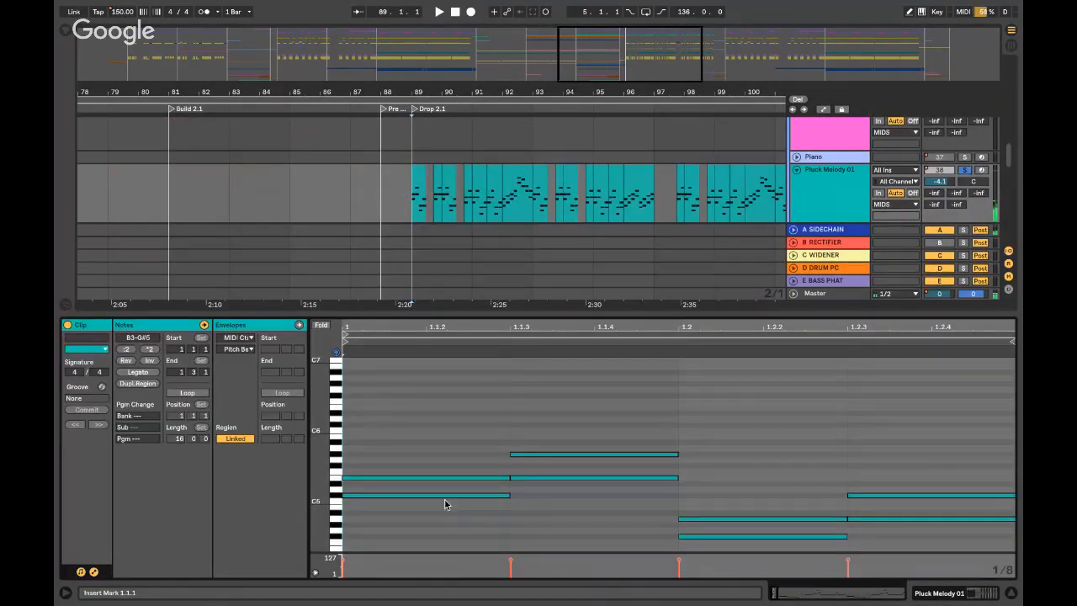
{"action": "left_click", "coordinate": [469, 516]}
{"action": "left_click", "coordinate": [496, 479]}
{"action": "left_click", "coordinate": [577, 454]}
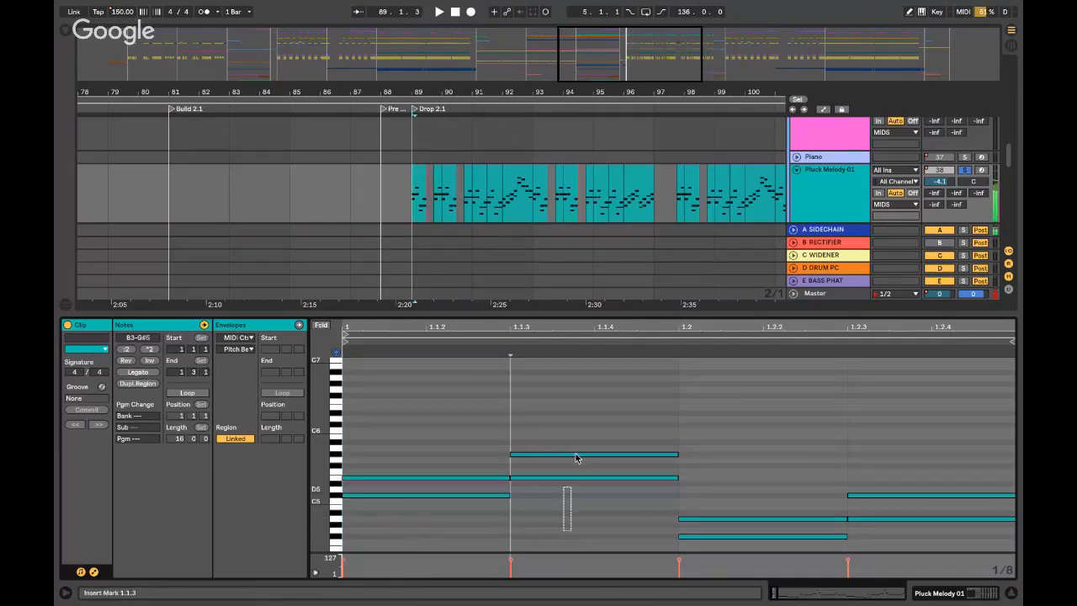
{"action": "mouse_move", "coordinate": [720, 555]}
{"action": "left_mouse_down"}
{"action": "mouse_move", "coordinate": [725, 476]}
{"action": "mouse_move", "coordinate": [732, 559]}
{"action": "left_mouse_up"}
{"action": "left_click", "coordinate": [726, 482]}
- Select the note pairs at 1.2 and 1.2.3, play them, then expand RC-20 Retro Color
{"action": "left_click_drag", "start_coordinate": [738, 489], "coordinate": [738, 542]}
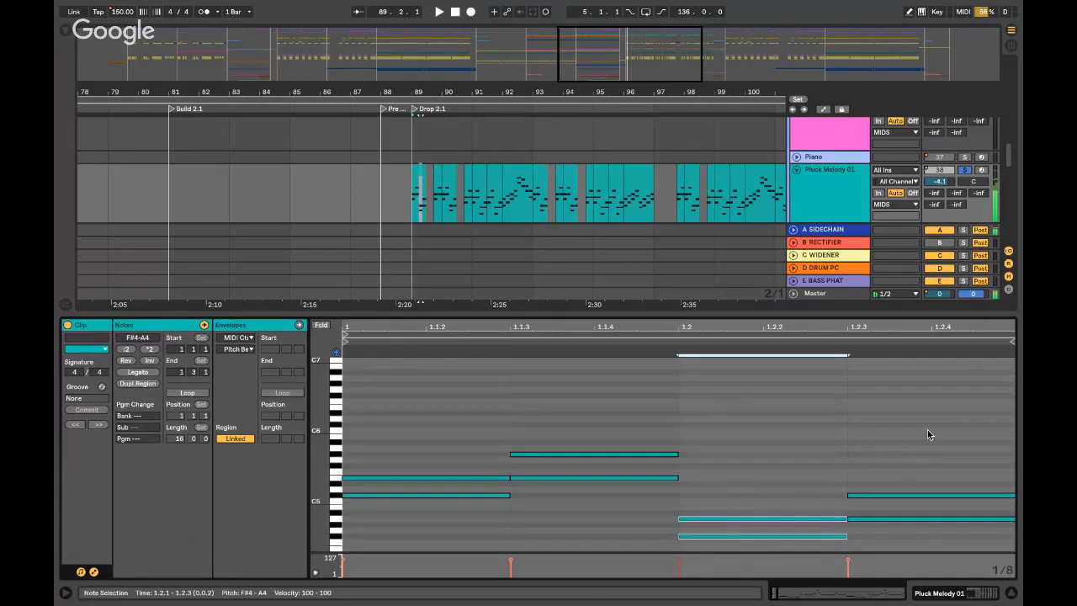
{"action": "left_click_drag", "start_coordinate": [926, 430], "coordinate": [916, 536]}
{"action": "key", "text": "space"}
{"action": "key", "text": "space"}
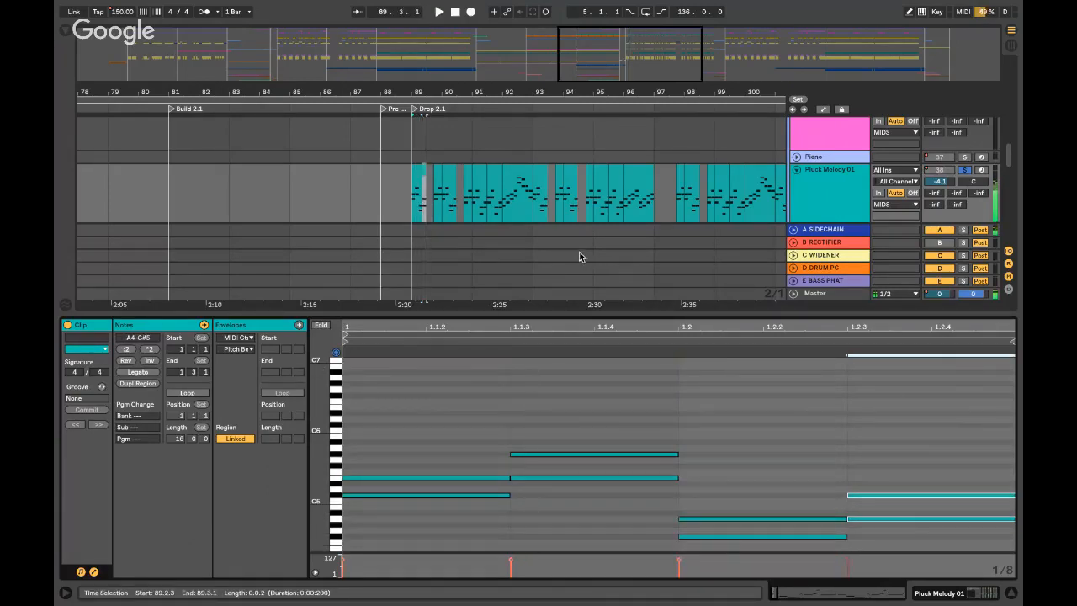
{"action": "key", "text": "shift+Tab"}
{"action": "double_click", "coordinate": [249, 528]}
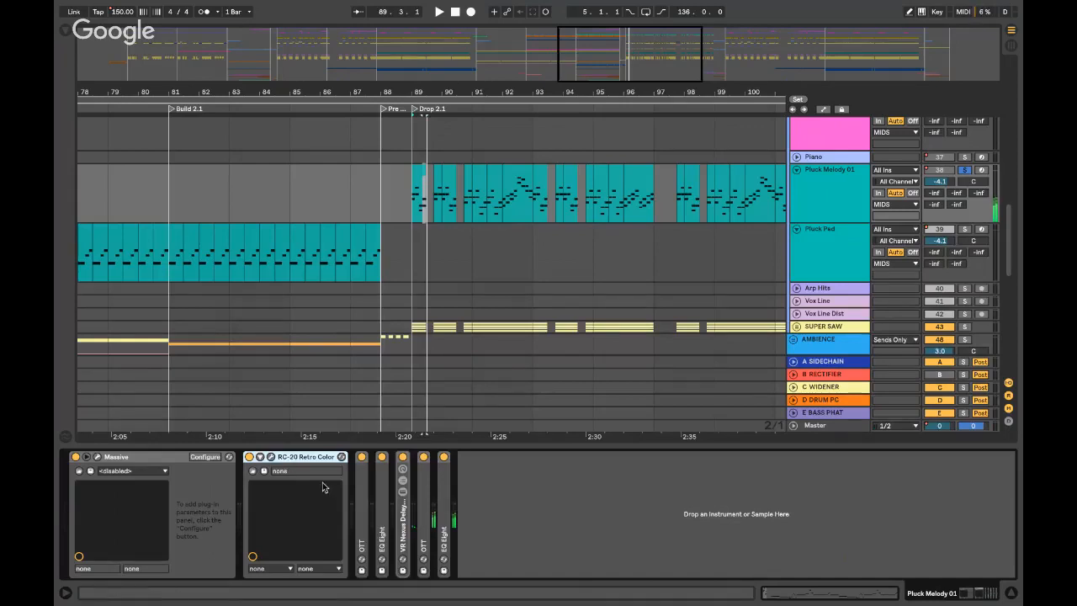
- Open and close the Massive synth window, then play the pluck melody from bar 89
{"action": "left_click", "coordinate": [98, 457]}
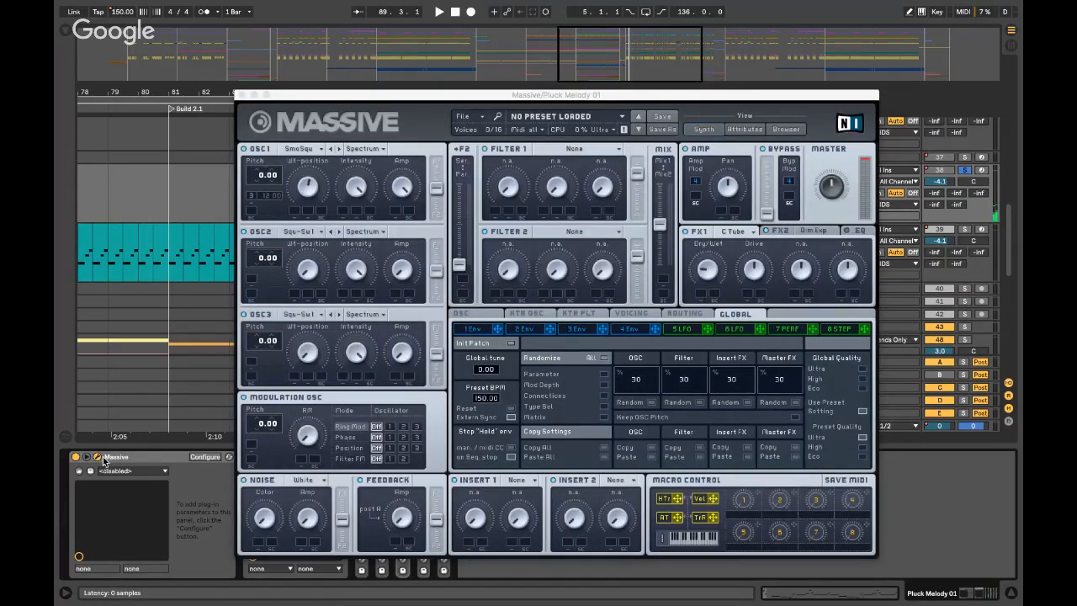
{"action": "left_click", "coordinate": [99, 457]}
{"action": "left_click", "coordinate": [411, 197]}
{"action": "scroll", "coordinate": [411, 197], "scroll_direction": "up", "scroll_amount": 5}
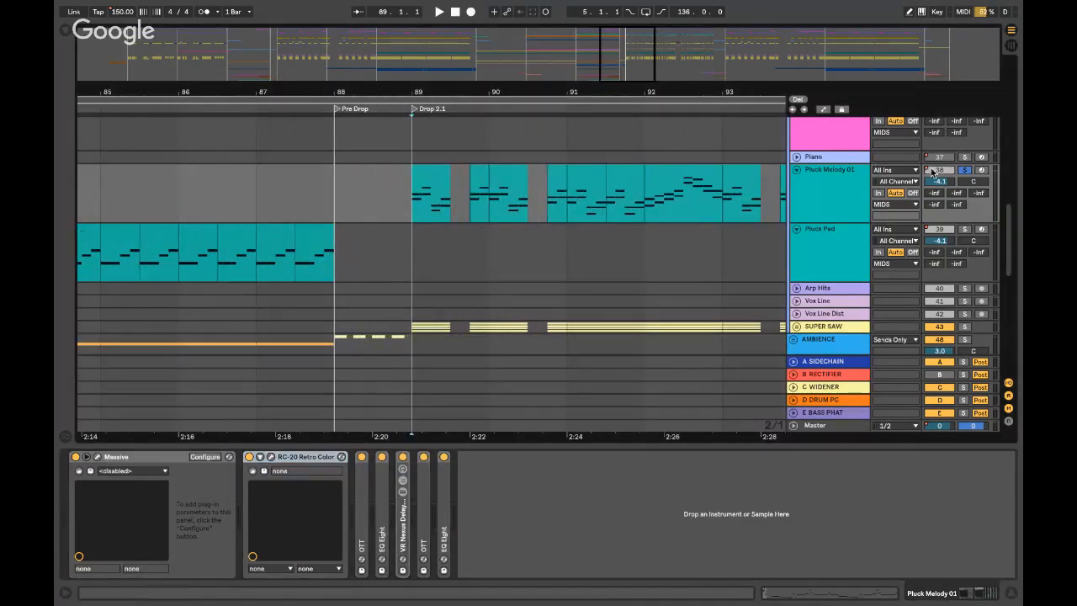
{"action": "key", "text": "space"}
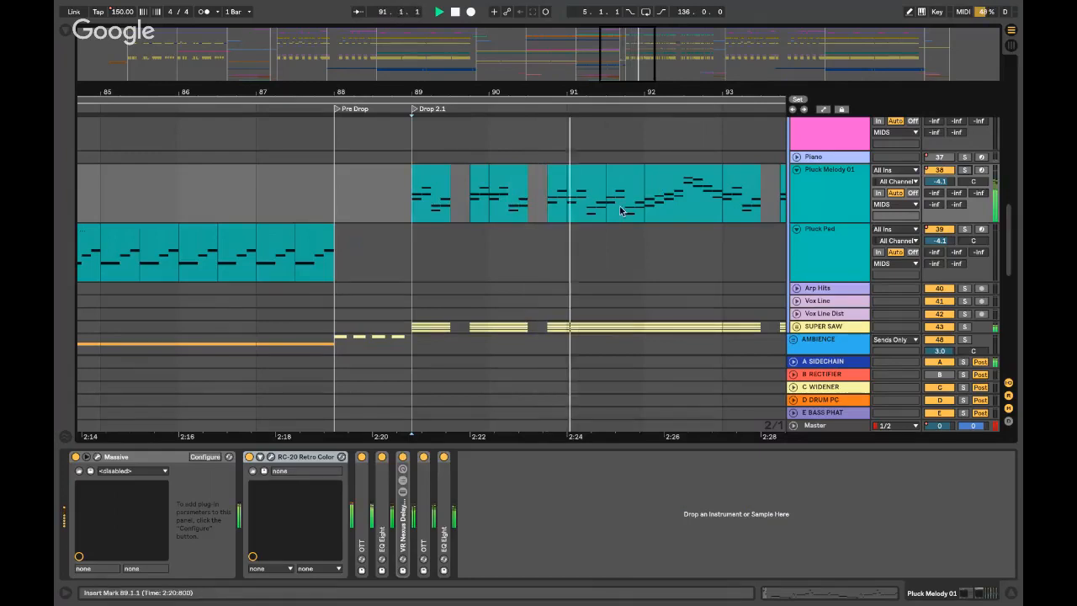
{"action": "key", "text": "space"}
- Hide the device area and unfold the SUPER SAW group
{"action": "key", "text": "ctrl+alt+l"}
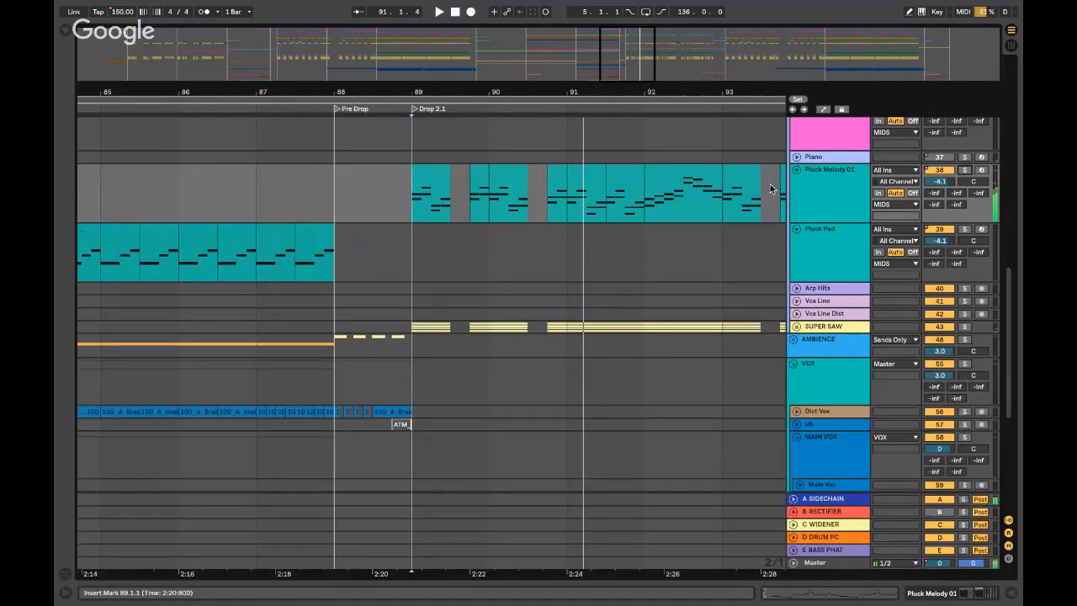
{"action": "left_click", "coordinate": [412, 327]}
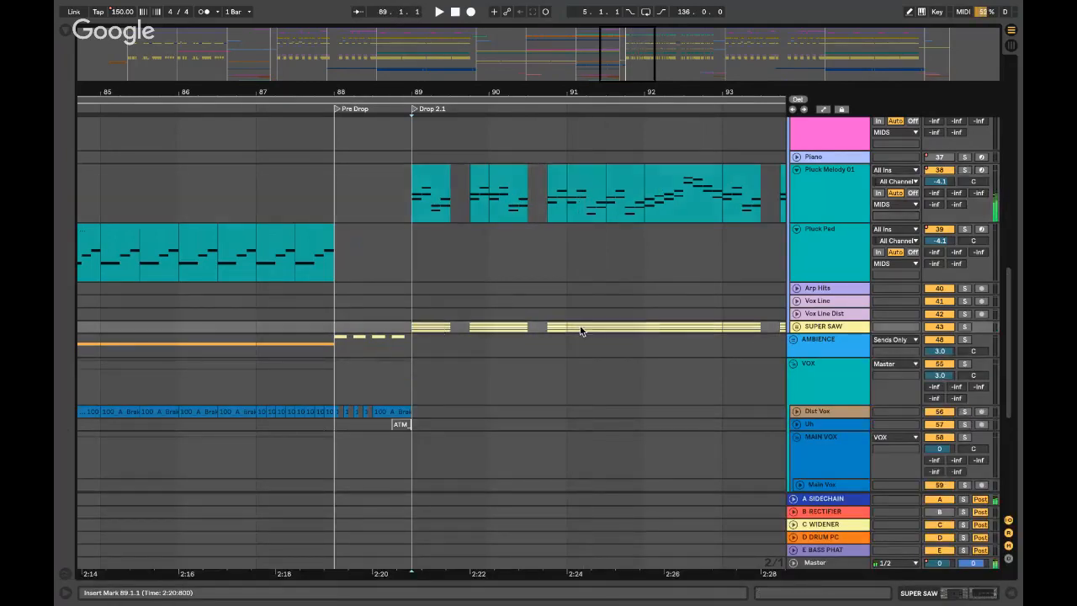
{"action": "left_click", "coordinate": [797, 326]}
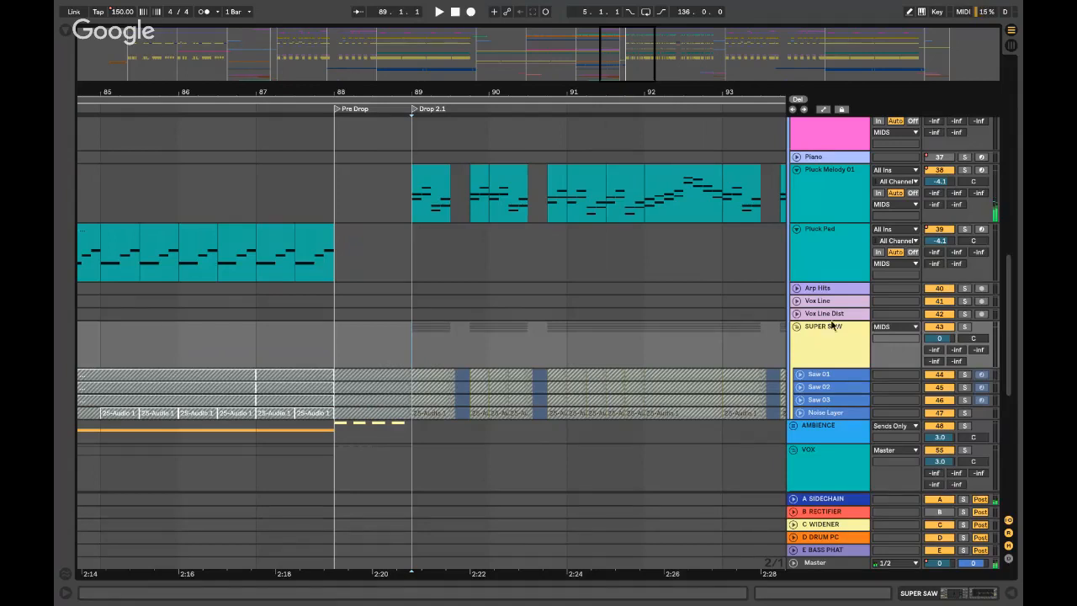
- Fold the SUPER SAW group and briefly play the arrangement from bar 97
{"action": "left_click", "coordinate": [797, 328]}
{"action": "scroll", "coordinate": [798, 329], "scroll_direction": "up", "scroll_amount": 3}
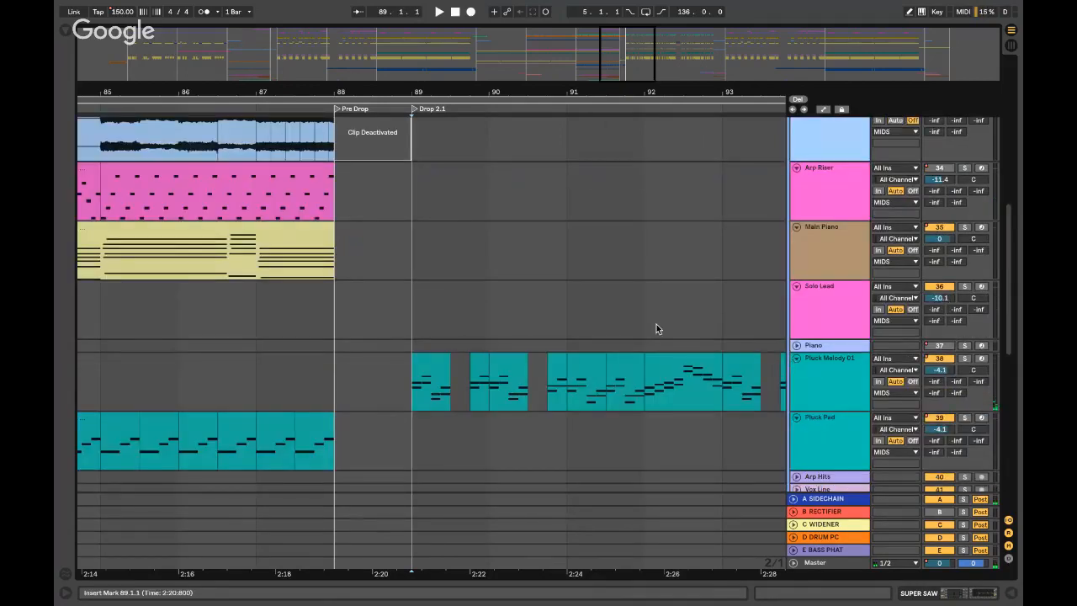
{"action": "scroll", "coordinate": [455, 345], "scroll_direction": "right", "scroll_amount": 3}
{"action": "left_click", "coordinate": [454, 344]}
{"action": "scroll", "coordinate": [497, 333], "scroll_direction": "right", "scroll_amount": 5}
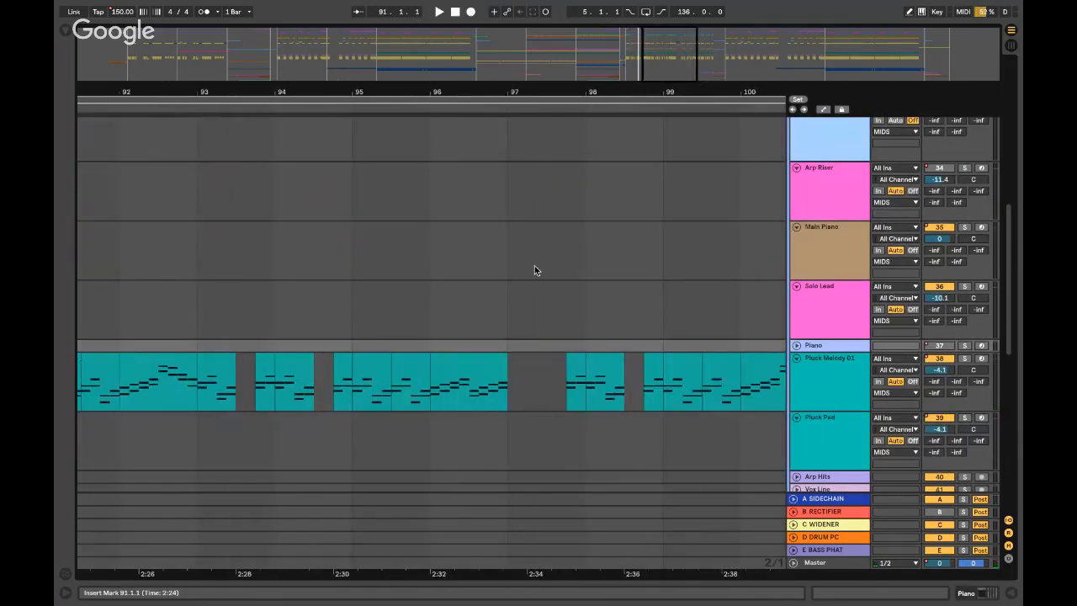
{"action": "left_click", "coordinate": [537, 265]}
{"action": "key", "text": "minus"}
{"action": "key", "text": "minus"}
{"action": "key", "text": "minus"}
{"action": "key", "text": "space"}
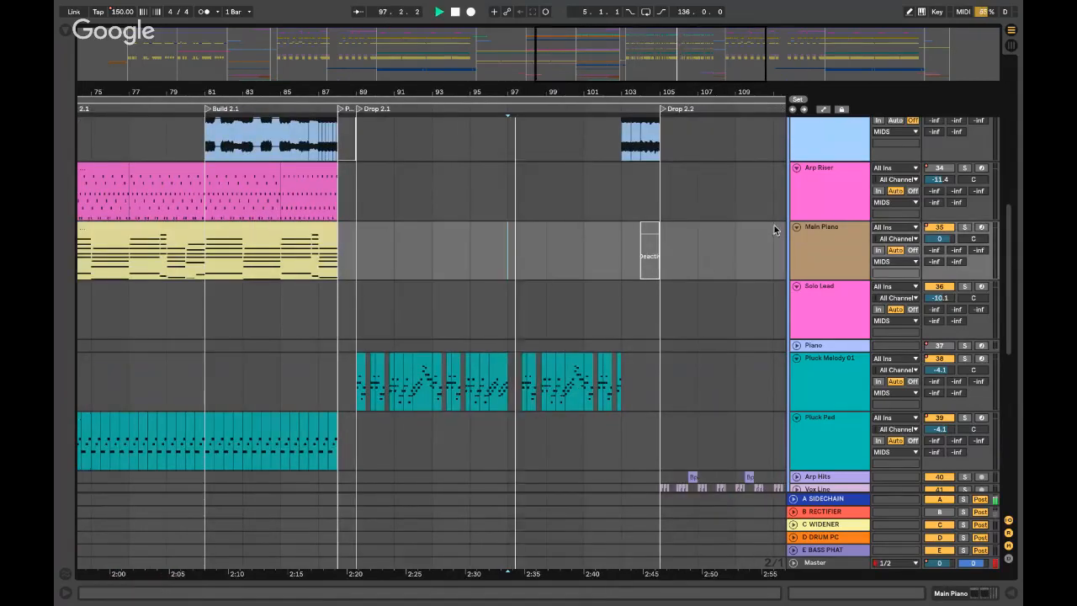
{"action": "key", "text": "space"}
- Play the drop from bar 95, then fold MIDS and unfold the DROP BASSES group
{"action": "left_click", "coordinate": [468, 257]}
{"action": "key", "text": "space"}
{"action": "key", "text": "plus"}
{"action": "key", "text": "plus"}
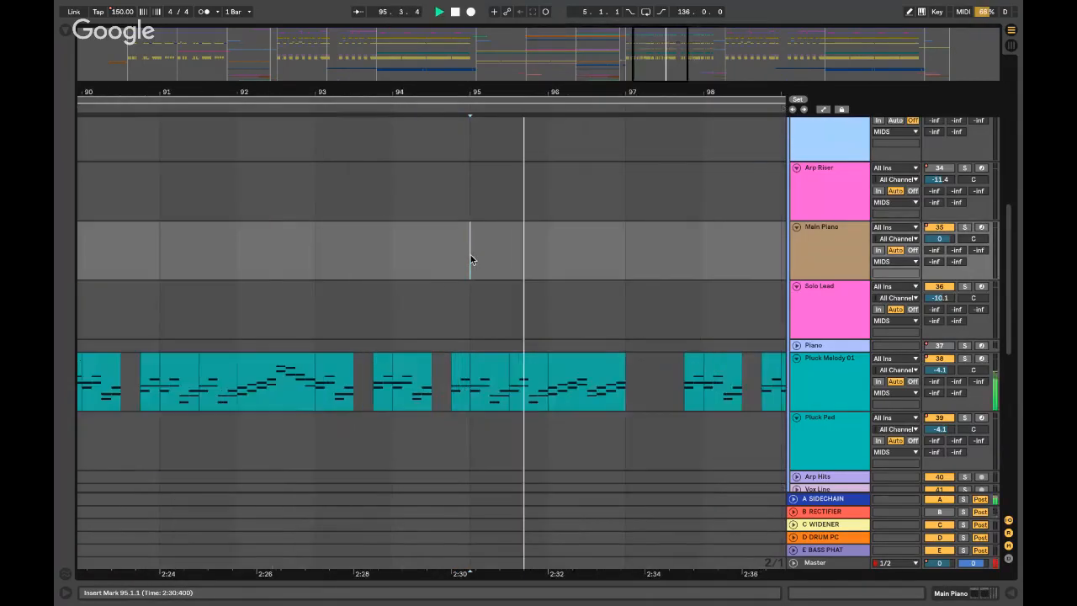
{"action": "scroll", "coordinate": [572, 247], "scroll_direction": "up", "scroll_amount": 8}
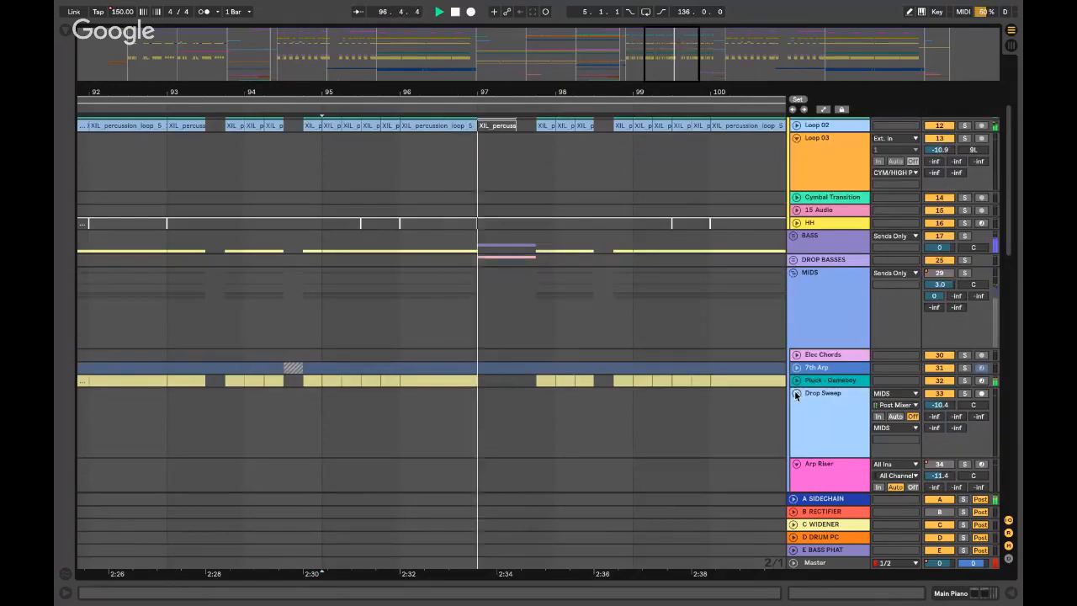
{"action": "scroll", "coordinate": [795, 393], "scroll_direction": "down", "scroll_amount": 2}
{"action": "left_click", "coordinate": [795, 192]}
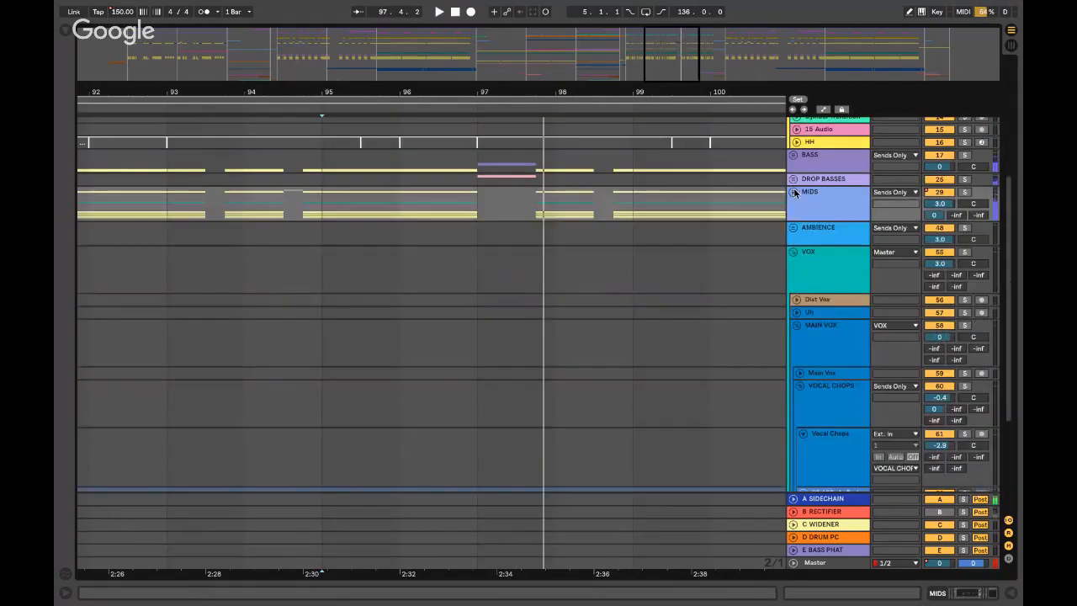
{"action": "left_click", "coordinate": [794, 182]}
- Solo the BS - Growl track and audition its clip from bars 97.3.1 and 97.1.1
{"action": "left_click", "coordinate": [480, 239]}
{"action": "key", "text": "z"}
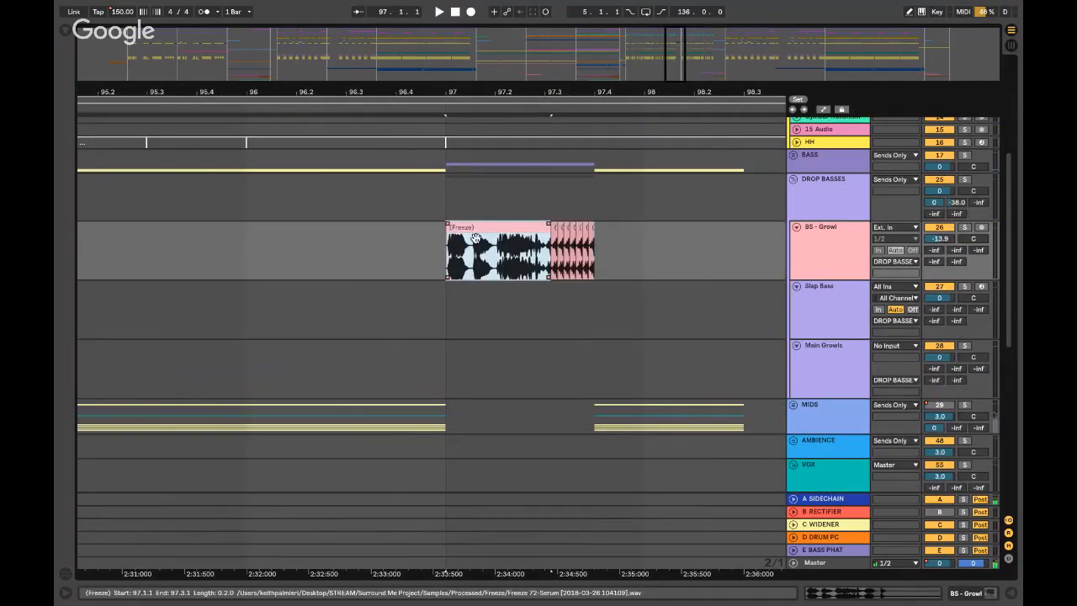
{"action": "left_click", "coordinate": [450, 257]}
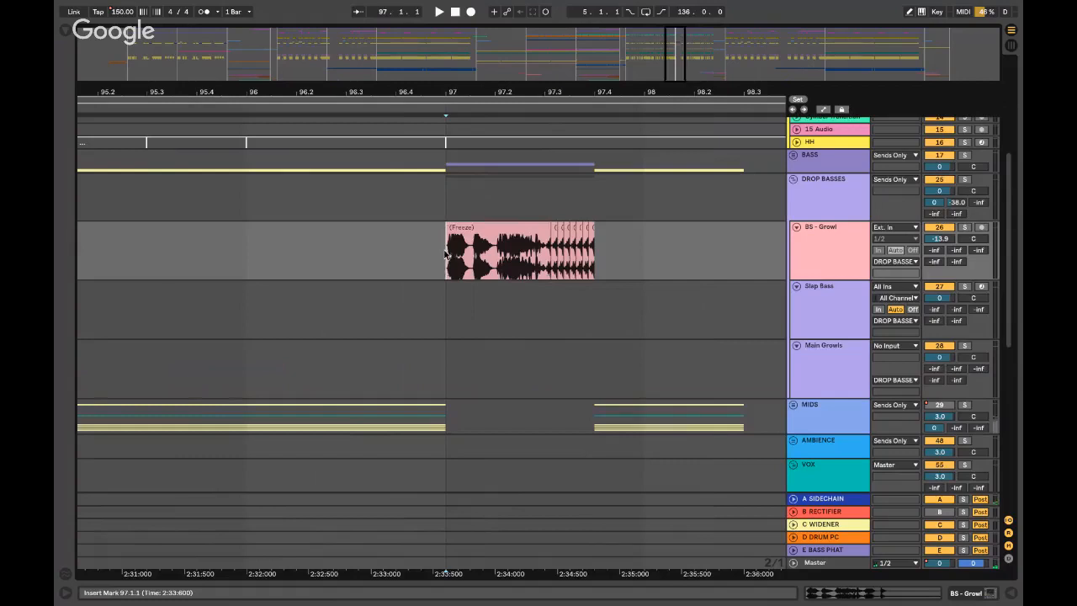
{"action": "left_click", "coordinate": [964, 227]}
{"action": "left_click", "coordinate": [550, 252]}
{"action": "key", "text": "space"}
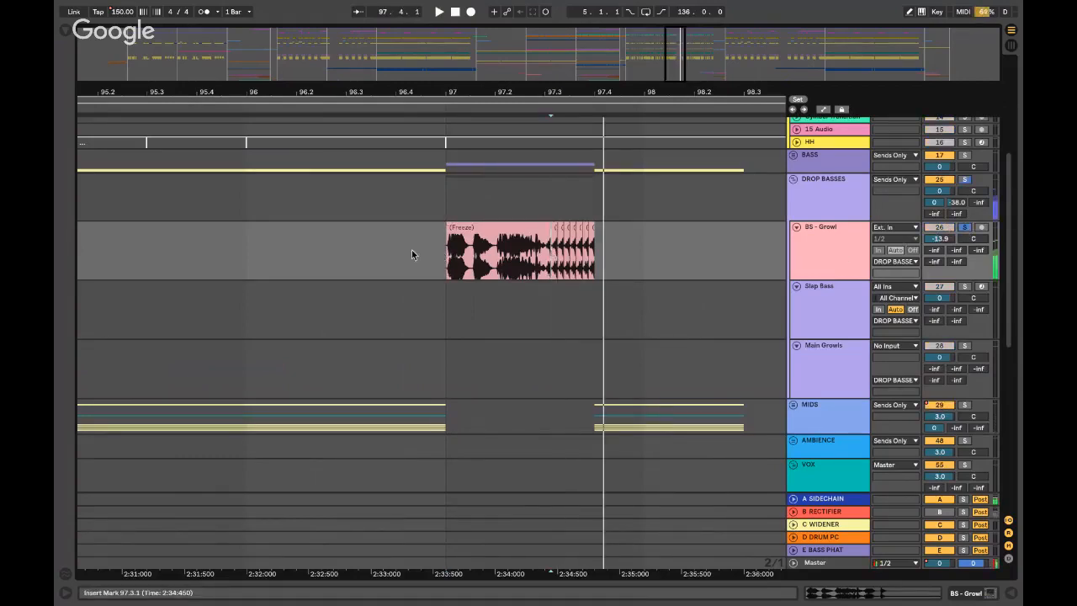
{"action": "left_click", "coordinate": [438, 253]}
{"action": "key", "text": "space"}
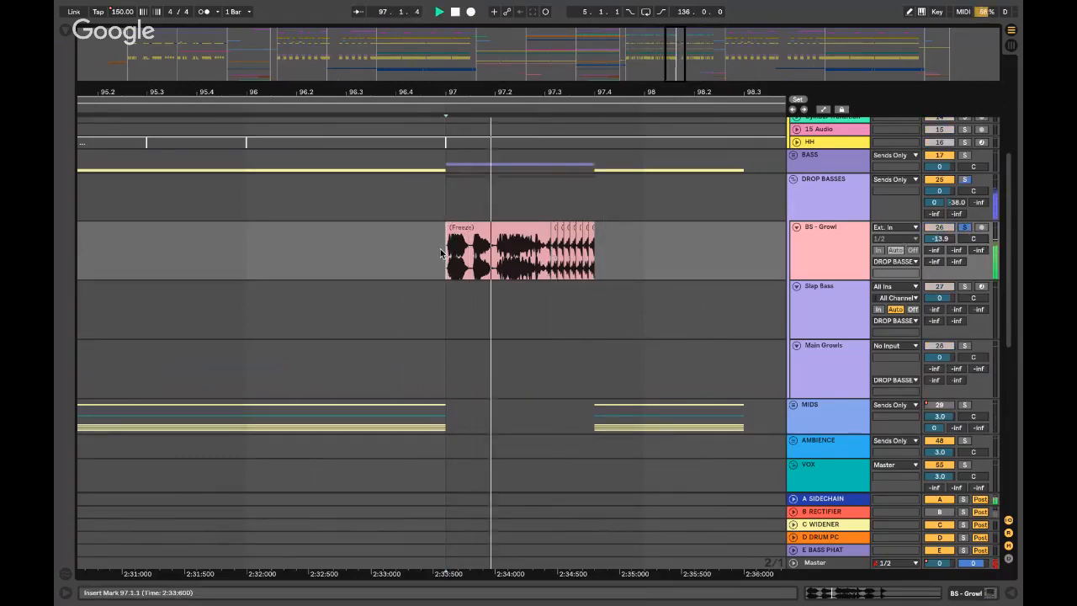
- Audition the soloed BASS group, then unsolo it and fold the DROP BASSES group
{"action": "left_click", "coordinate": [966, 229]}
{"action": "left_click", "coordinate": [967, 156]}
{"action": "key", "text": "space"}
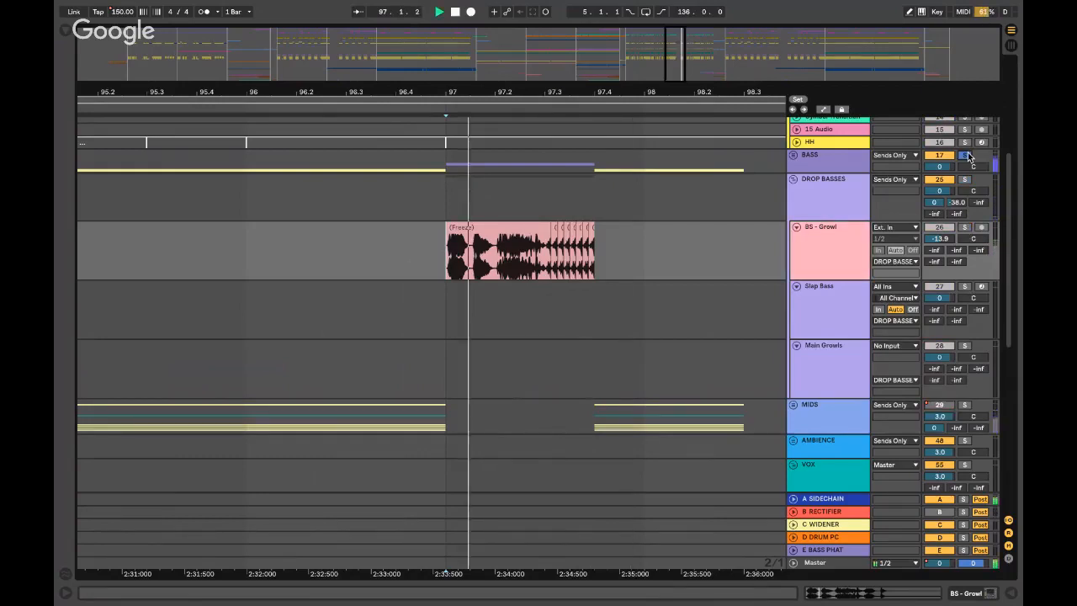
{"action": "left_click", "coordinate": [966, 156]}
{"action": "key", "text": "space"}
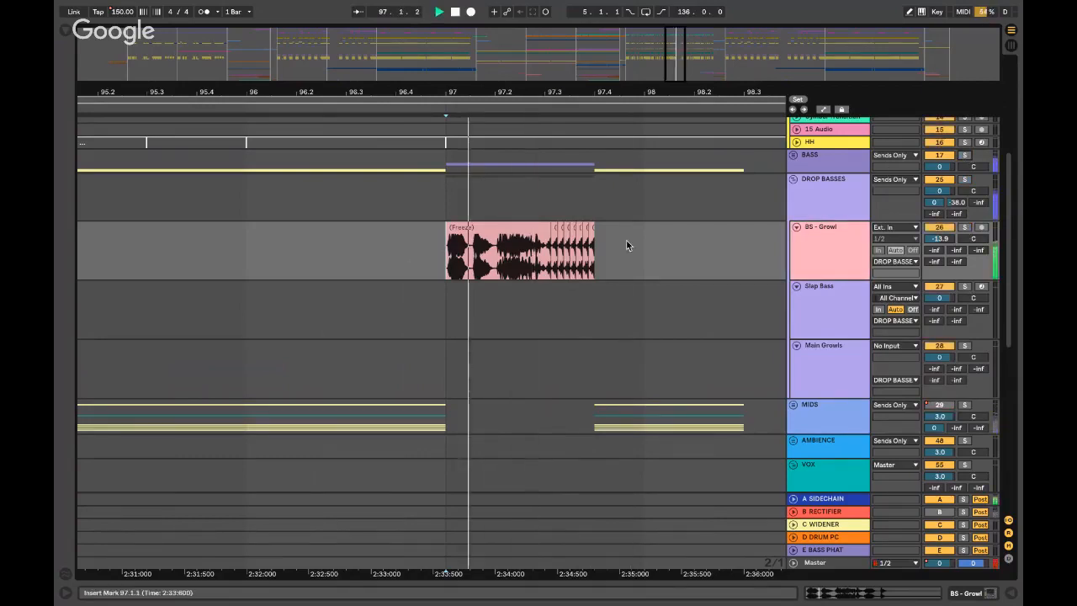
{"action": "left_click", "coordinate": [450, 200]}
{"action": "key", "text": "minus"}
{"action": "key", "text": "minus"}
{"action": "key", "text": "minus"}
{"action": "key", "text": "minus"}
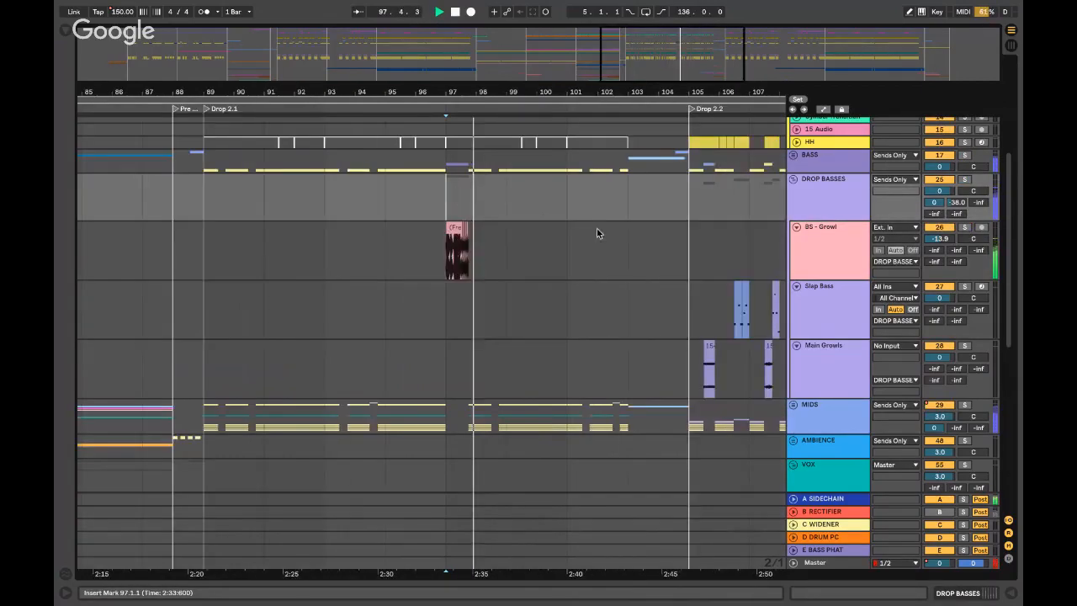
{"action": "left_click", "coordinate": [792, 179]}
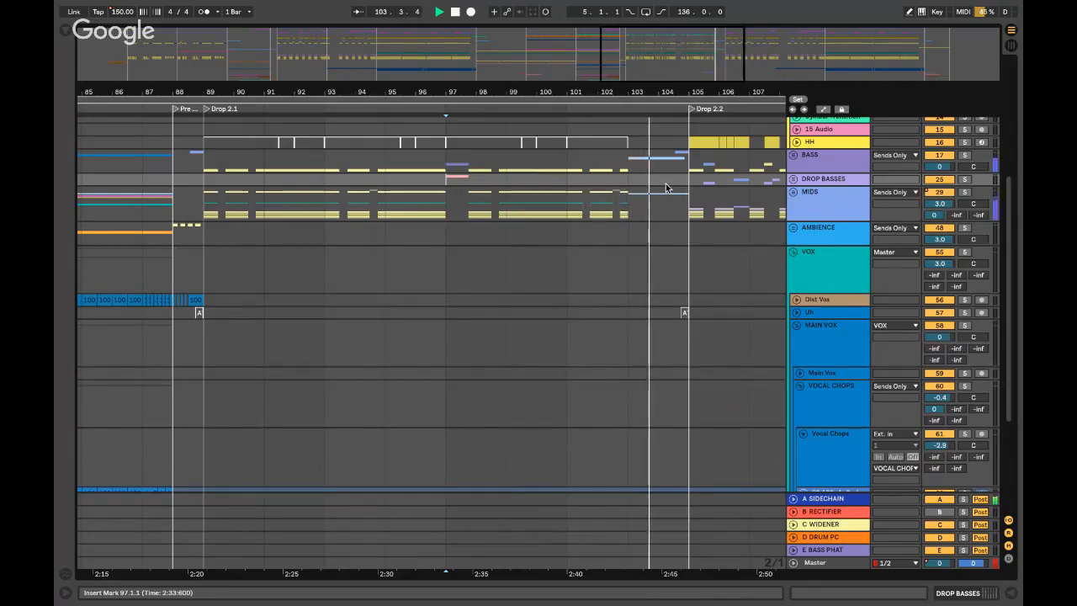
- Unfold MIDS, solo the Drop Sweep track and play it from bar 103
{"action": "left_click", "coordinate": [635, 206]}
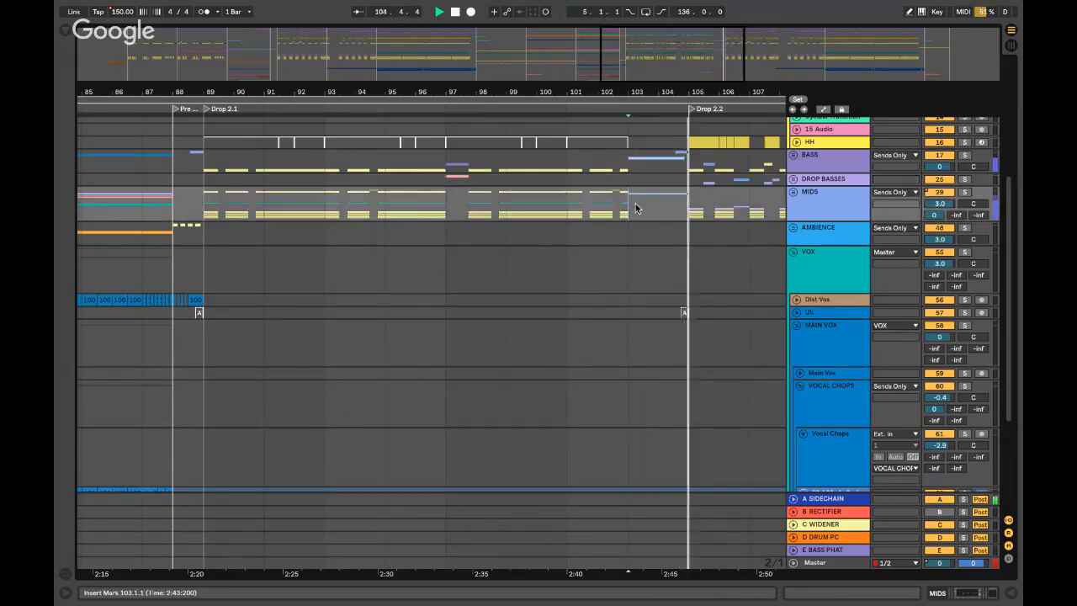
{"action": "key", "text": "space"}
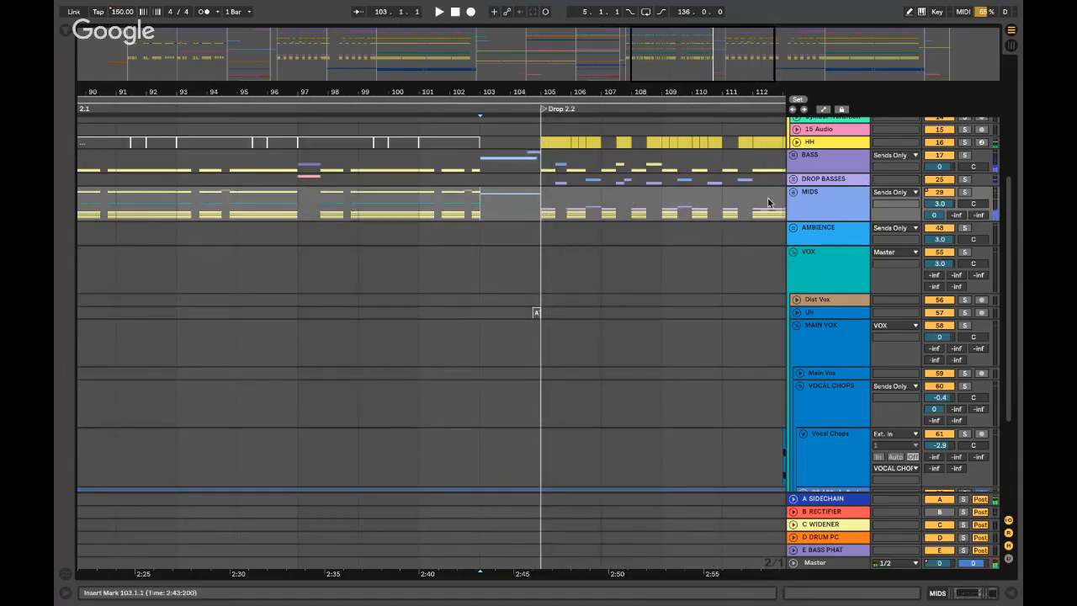
{"action": "left_click", "coordinate": [792, 191]}
{"action": "left_click", "coordinate": [877, 331]}
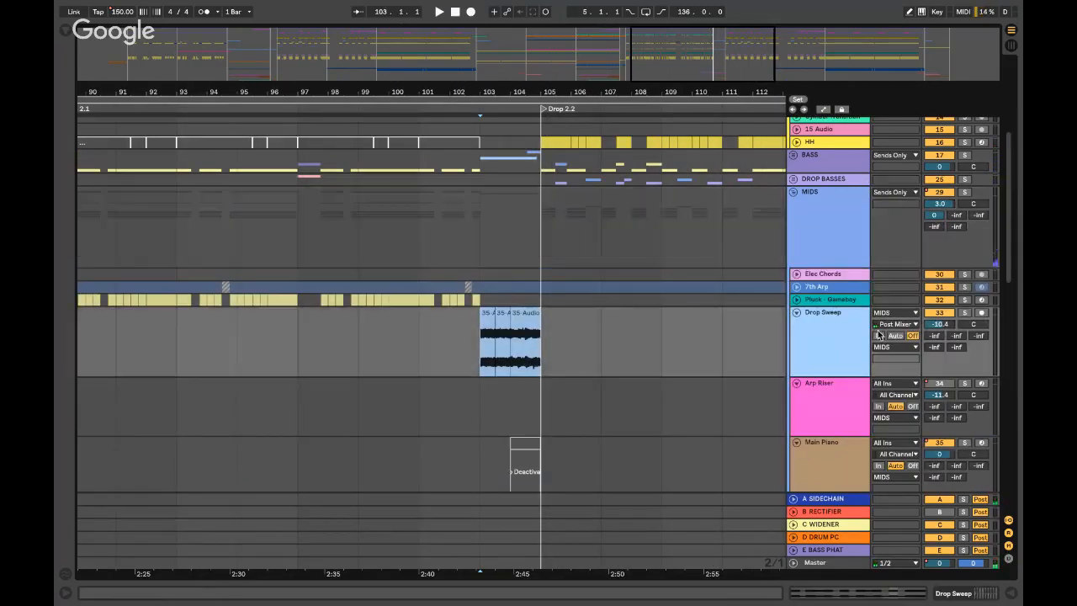
{"action": "left_click", "coordinate": [964, 312]}
{"action": "key", "text": "space"}
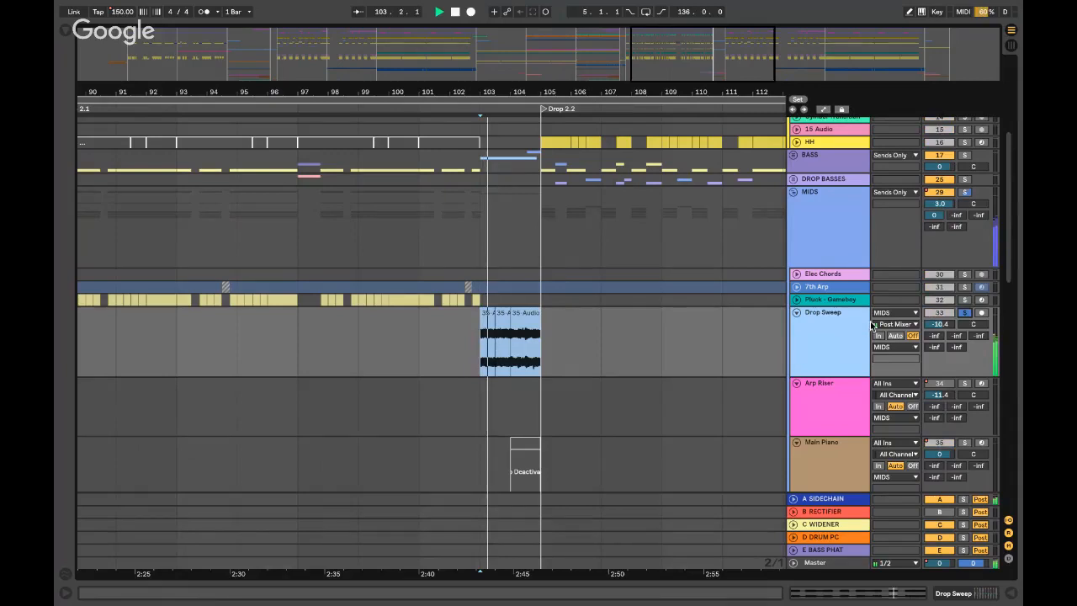
{"action": "double_click", "coordinate": [853, 325]}
{"action": "key", "text": "space"}
{"action": "left_click", "coordinate": [502, 306]}
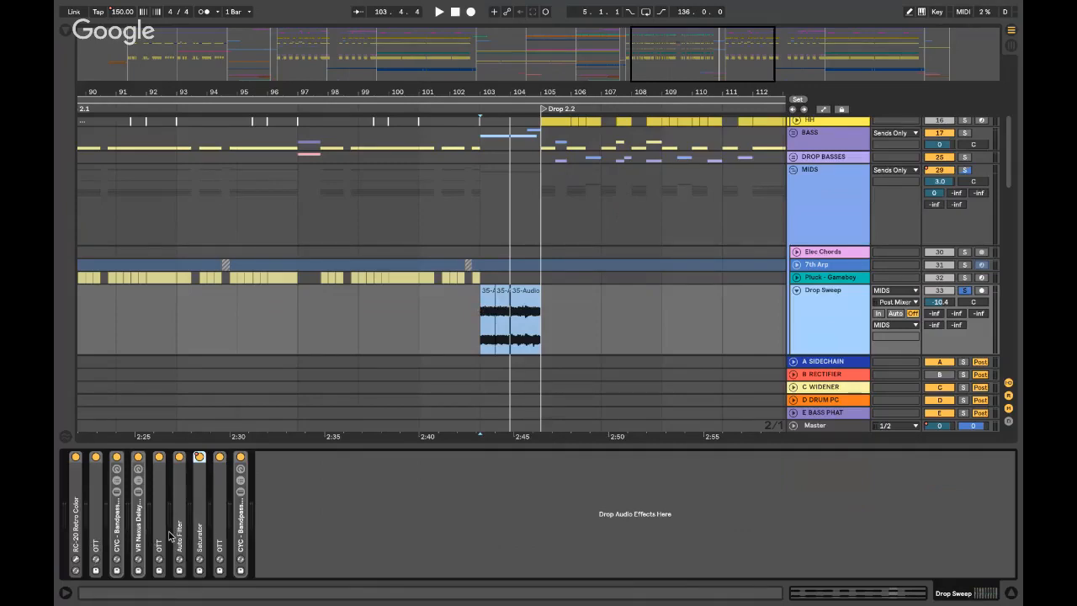
- Expand Drop Sweep's Saturator, play the sweep, then hide Detail View and replay from bar 103
{"action": "double_click", "coordinate": [200, 528]}
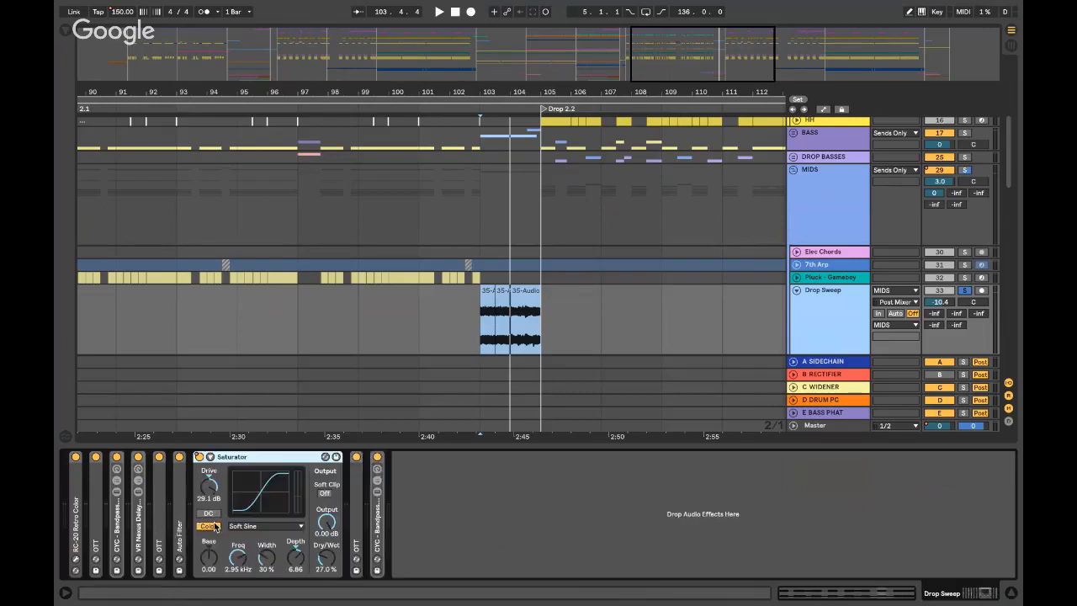
{"action": "key", "text": "space"}
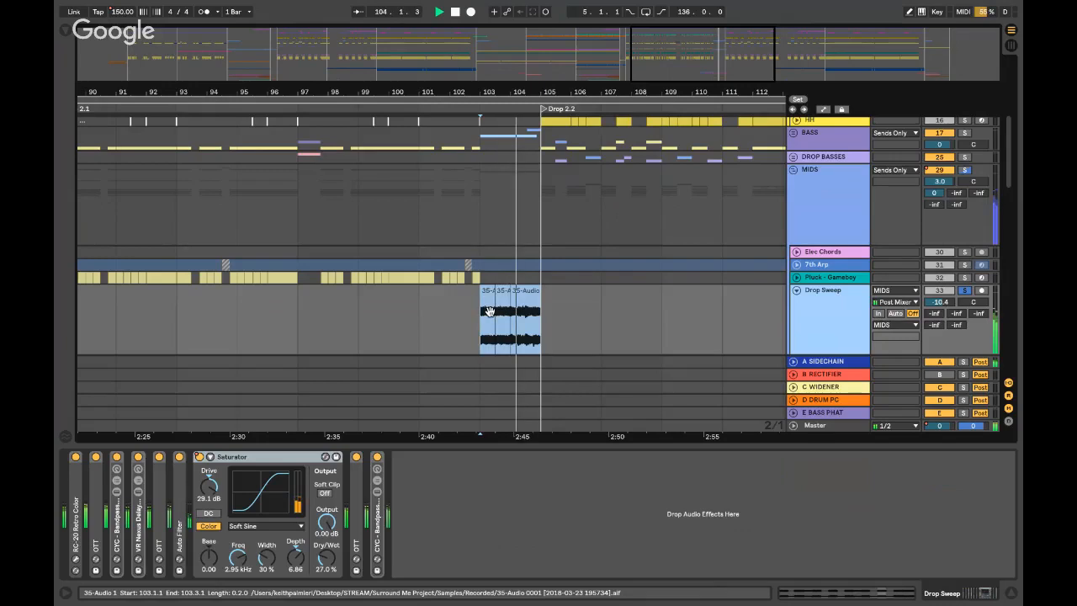
{"action": "key", "text": "super+alt+l"}
{"action": "key", "text": "space"}
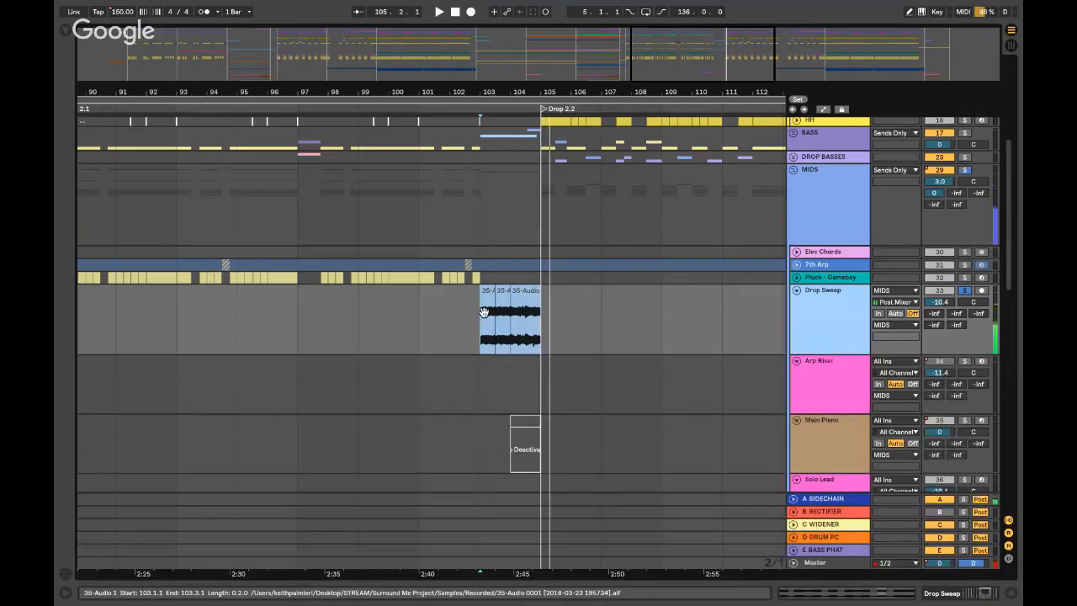
{"action": "key", "text": "space"}
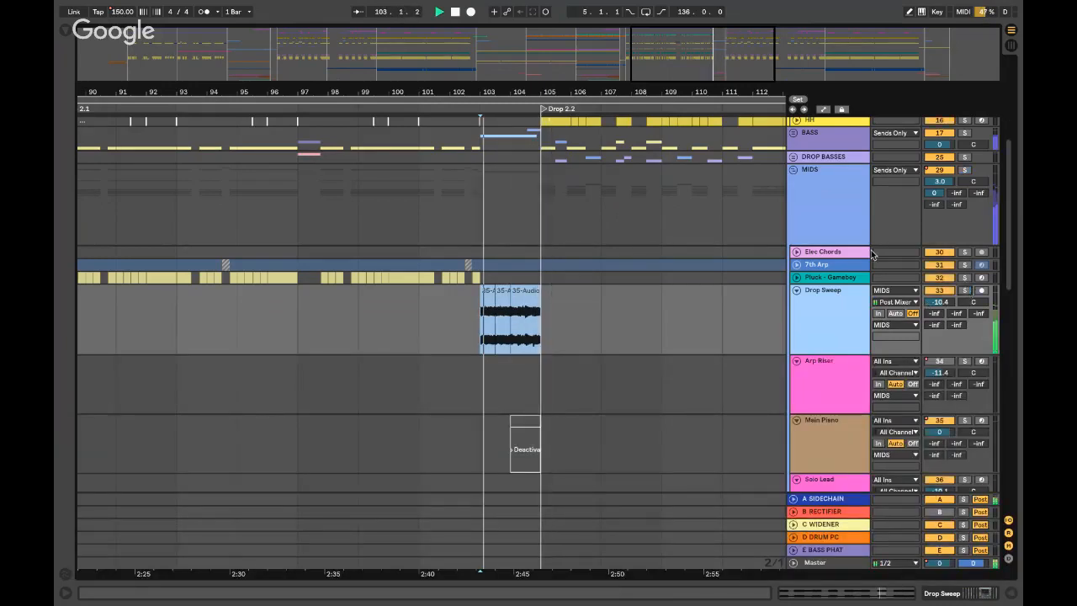
- Fold the Drop Sweep track and the MIDS and CYM/HIGH PERCS groups
{"action": "left_click", "coordinate": [795, 290]}
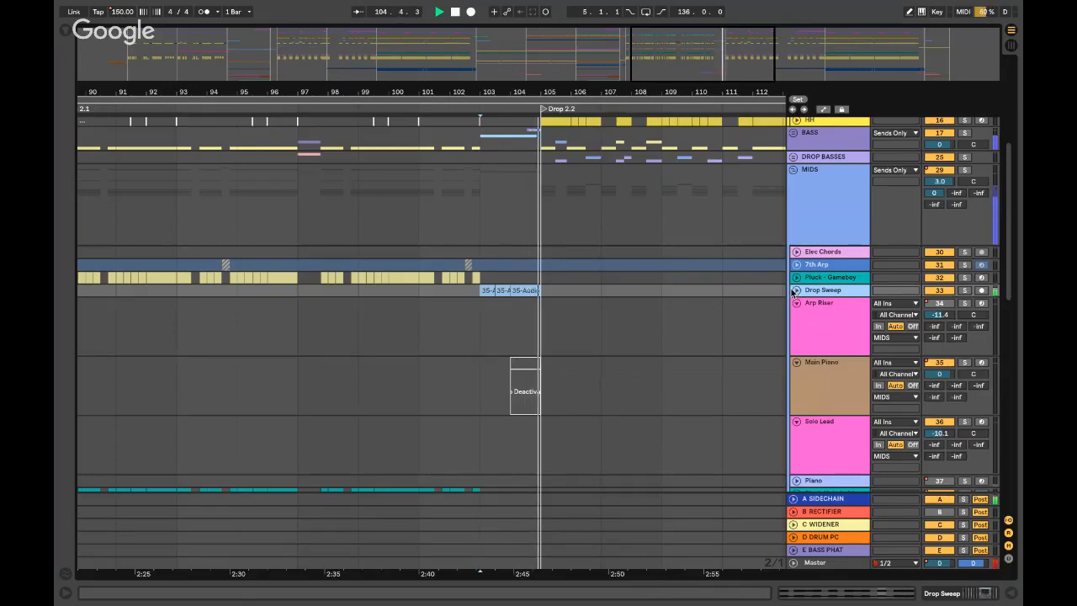
{"action": "left_click", "coordinate": [793, 170]}
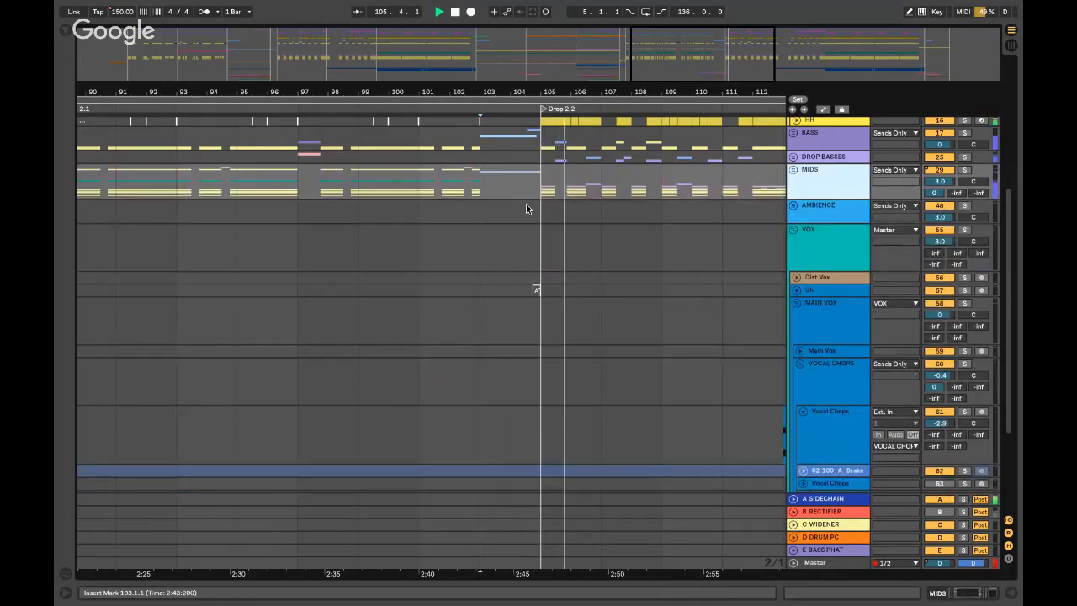
{"action": "scroll", "coordinate": [526, 203], "scroll_direction": "up", "scroll_amount": 5}
{"action": "left_click", "coordinate": [794, 144]}
{"action": "scroll", "coordinate": [323, 188], "scroll_direction": "right", "scroll_amount": 10}
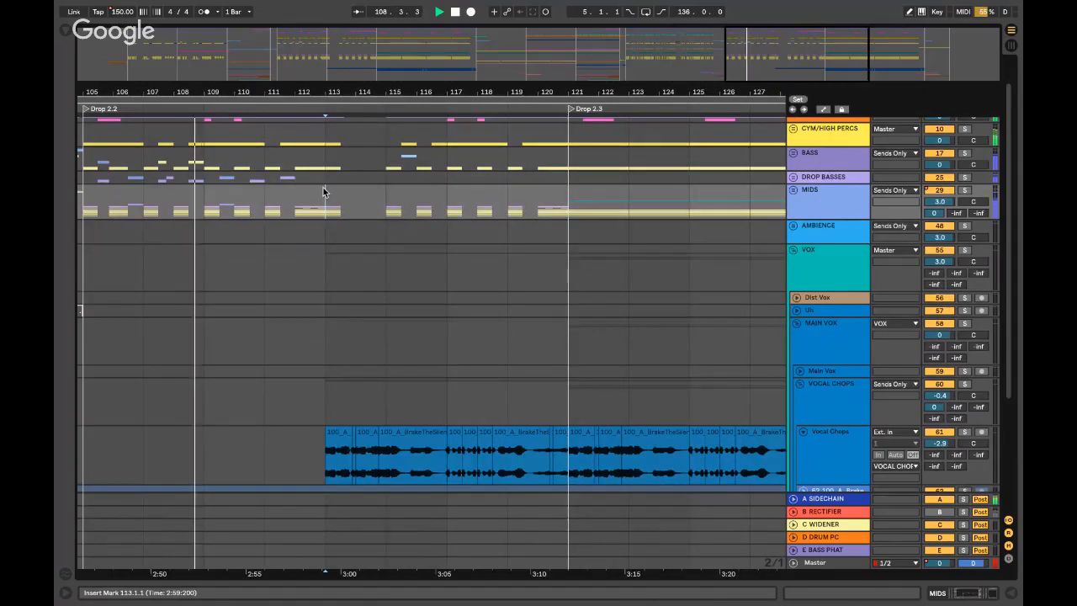
- Listen through the arrangement from bars 113, 121 and then the outro at 137
{"action": "left_click", "coordinate": [323, 189]}
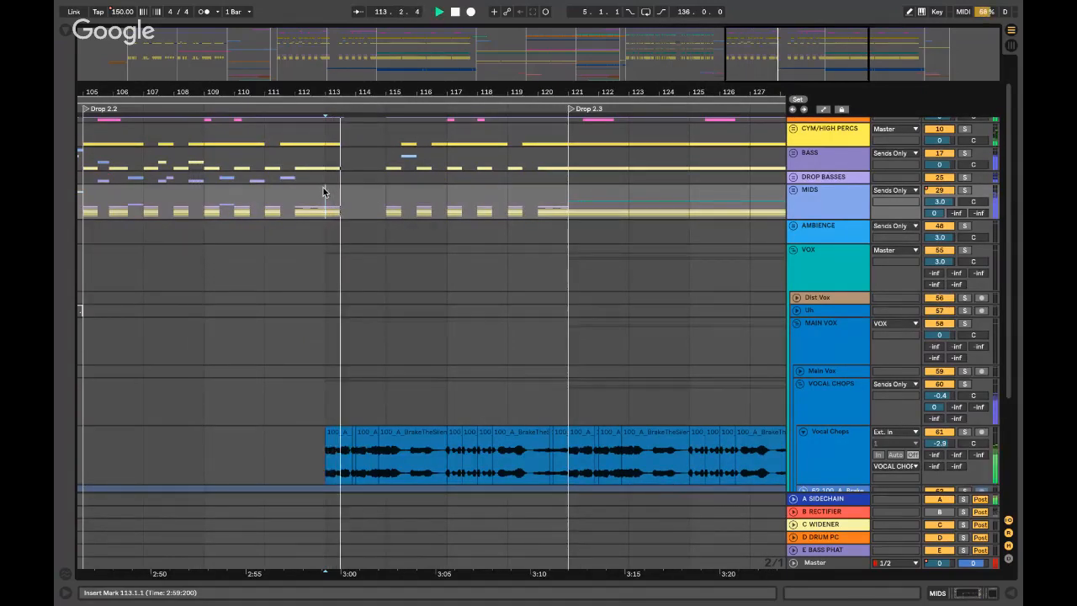
{"action": "key", "text": "space"}
{"action": "scroll", "coordinate": [323, 188], "scroll_direction": "right", "scroll_amount": 6}
{"action": "left_click", "coordinate": [375, 207]}
{"action": "scroll", "coordinate": [376, 206], "scroll_direction": "right", "scroll_amount": 6}
{"action": "scroll", "coordinate": [375, 207], "scroll_direction": "down", "scroll_amount": 5}
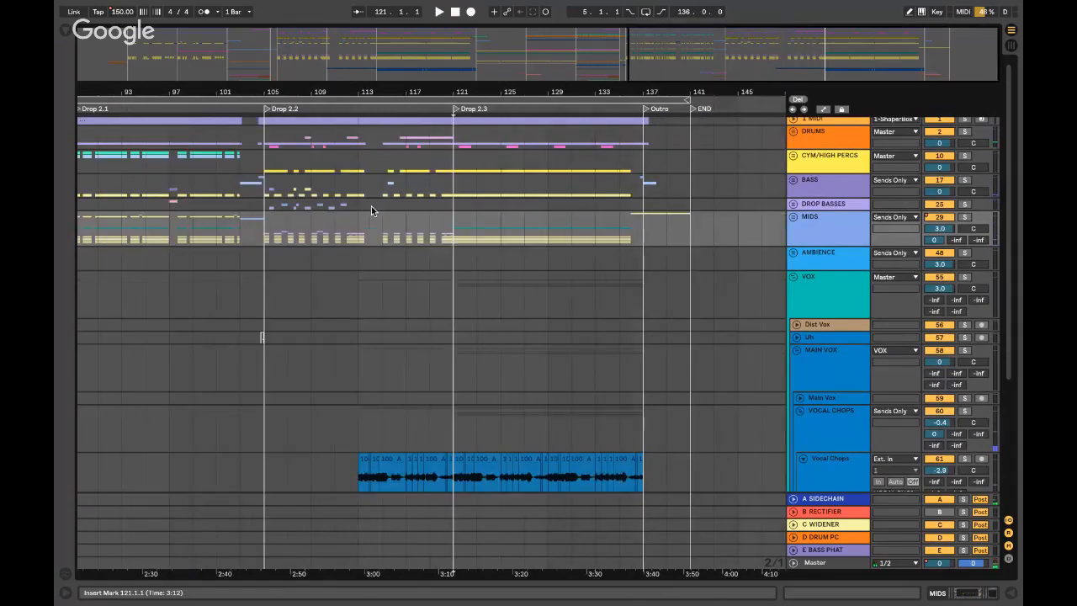
{"action": "key", "text": "space"}
{"action": "left_click", "coordinate": [640, 222]}
{"action": "key", "text": "space"}
{"action": "key", "text": "space"}
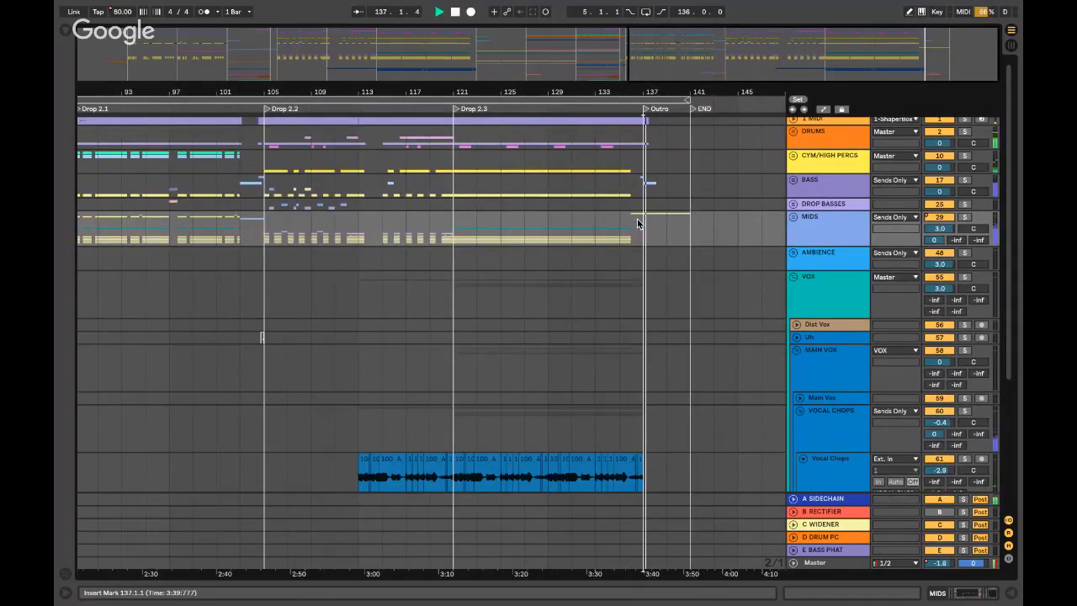
- Unfold MIDS, expand and solo Elec Chords, and open its device chain
{"action": "left_click", "coordinate": [793, 218]}
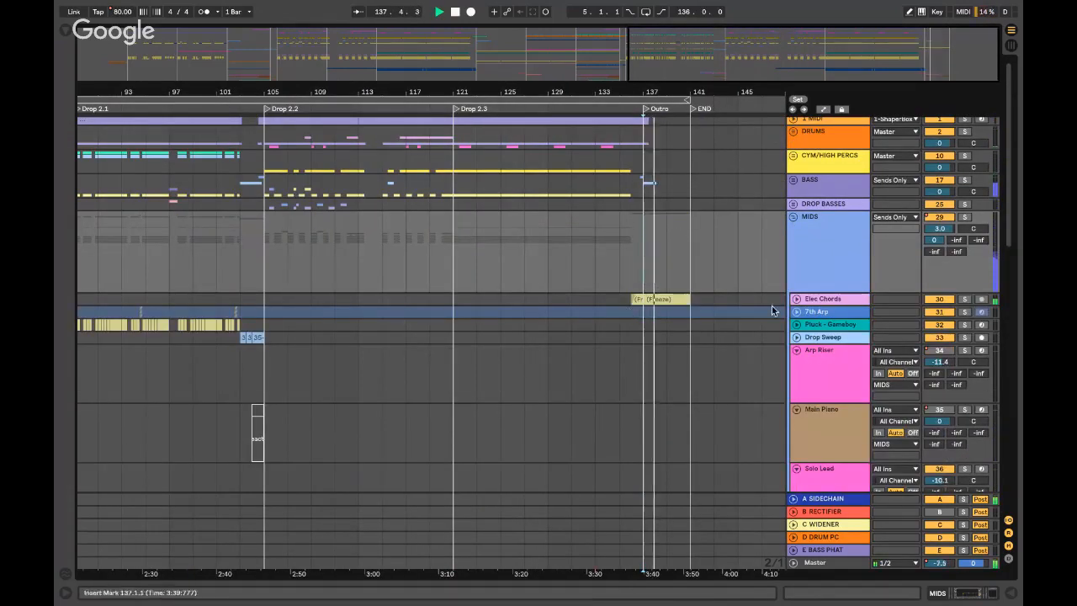
{"action": "left_click", "coordinate": [796, 300]}
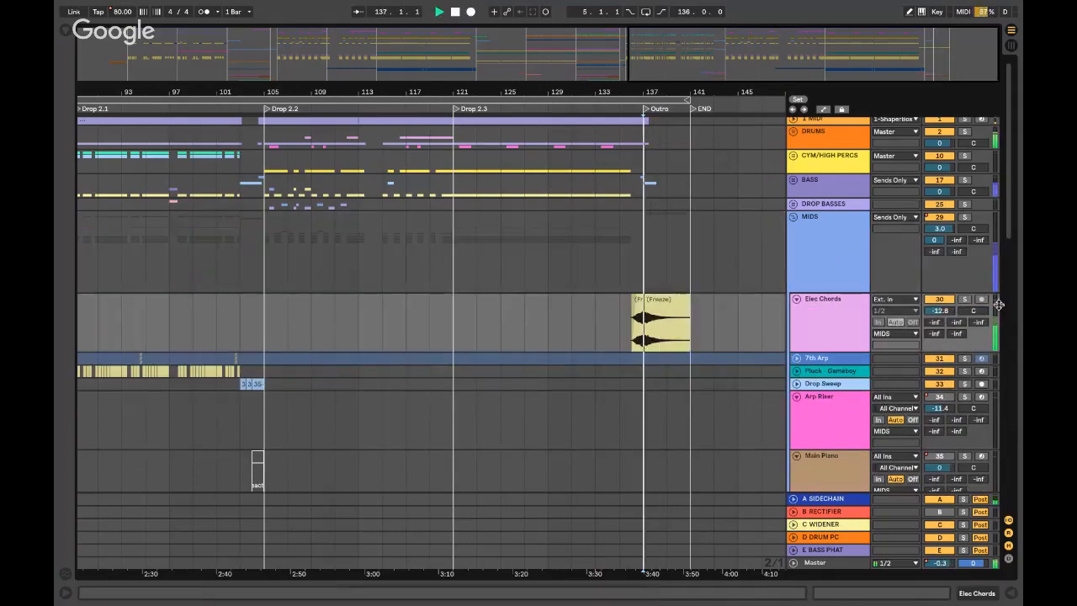
{"action": "left_click", "coordinate": [966, 300]}
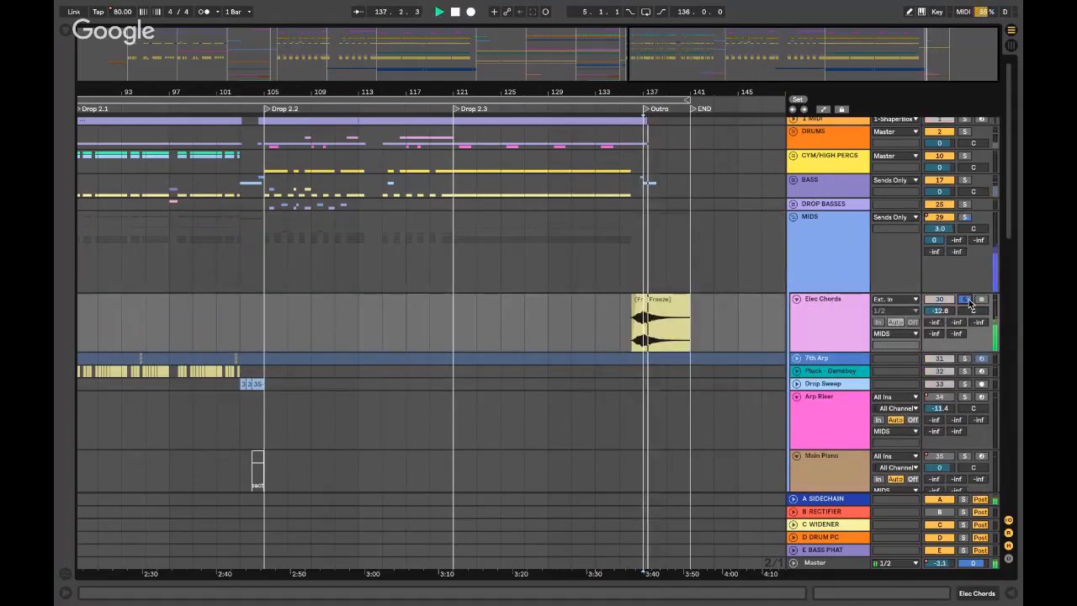
{"action": "double_click", "coordinate": [847, 305]}
{"action": "key", "text": "super+space"}
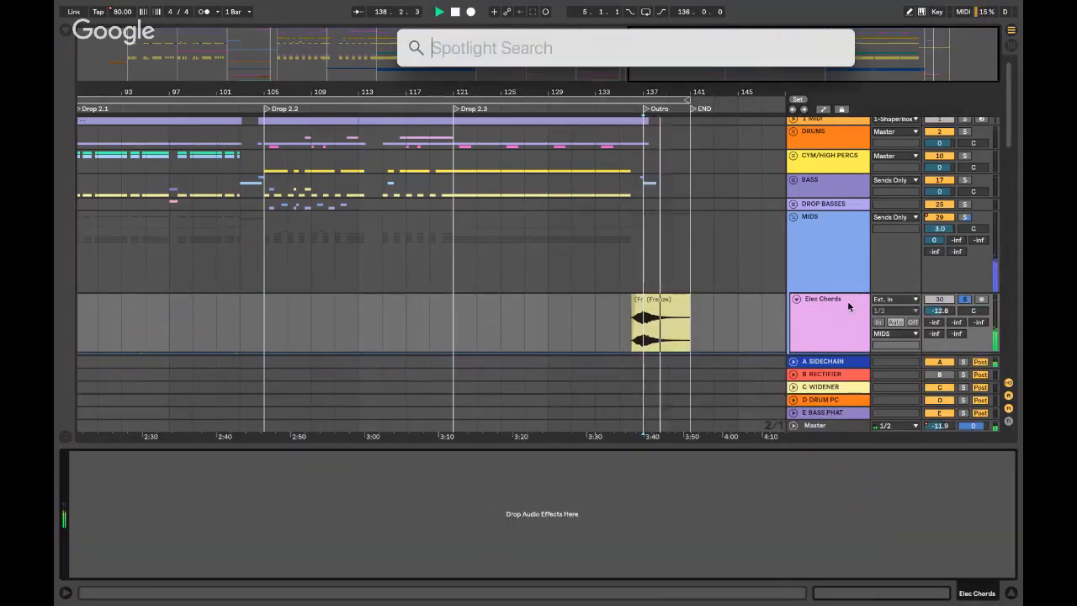
- View the MIDS group's effects, hide the device chain, unsolo Elec Chords and fold MIDS
{"action": "left_click", "coordinate": [663, 284]}
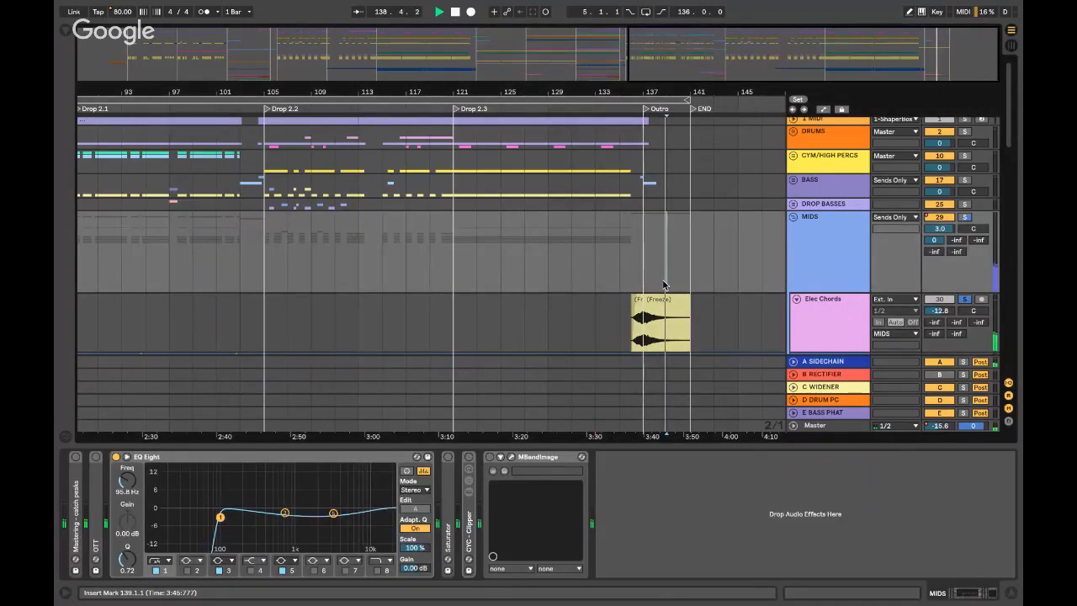
{"action": "key", "text": "alt+super+l"}
{"action": "key", "text": "space"}
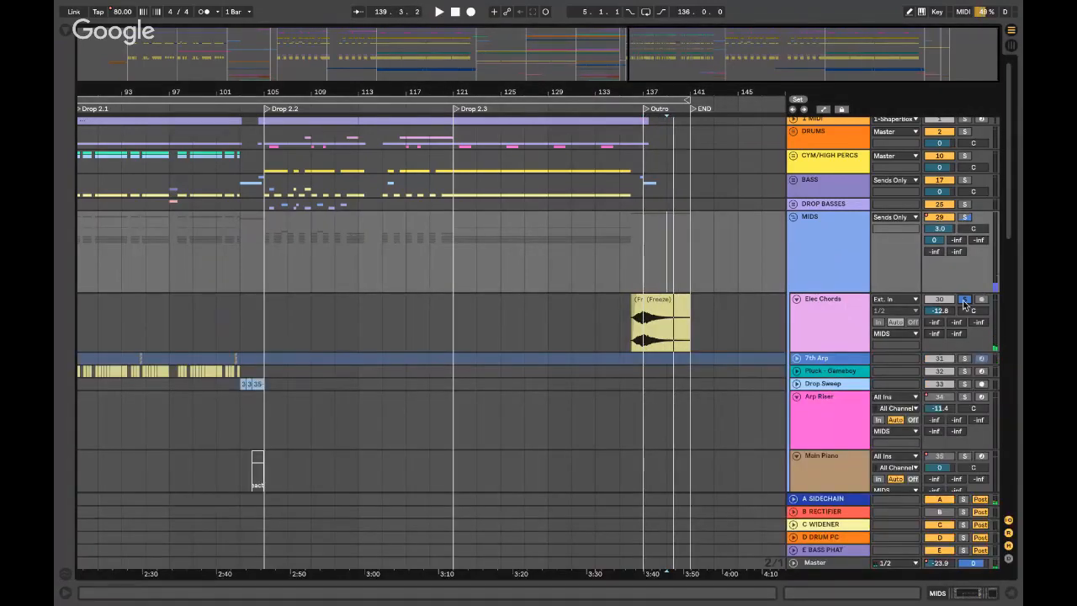
{"action": "left_click", "coordinate": [964, 301]}
{"action": "left_click", "coordinate": [792, 217]}
- Play the FX track from bar 137, then jump playback back to bar 103
{"action": "left_click", "coordinate": [630, 229]}
{"action": "scroll", "coordinate": [629, 222], "scroll_direction": "left", "scroll_amount": 5}
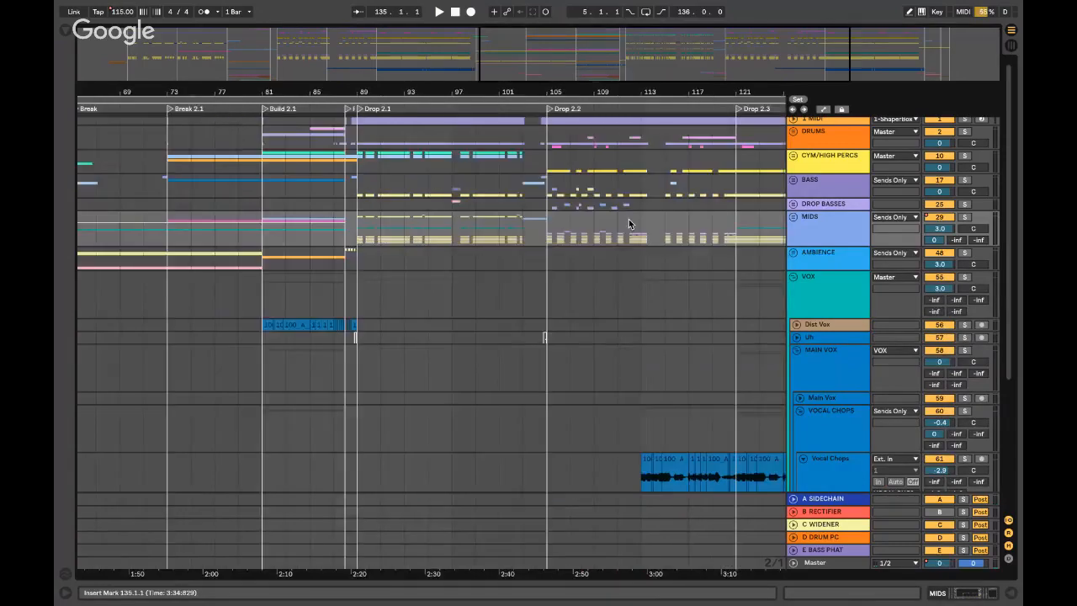
{"action": "scroll", "coordinate": [628, 218], "scroll_direction": "right", "scroll_amount": 3}
{"action": "scroll", "coordinate": [628, 218], "scroll_direction": "down", "scroll_amount": 5}
{"action": "scroll", "coordinate": [629, 218], "scroll_direction": "right", "scroll_amount": 2}
{"action": "left_click", "coordinate": [709, 449]}
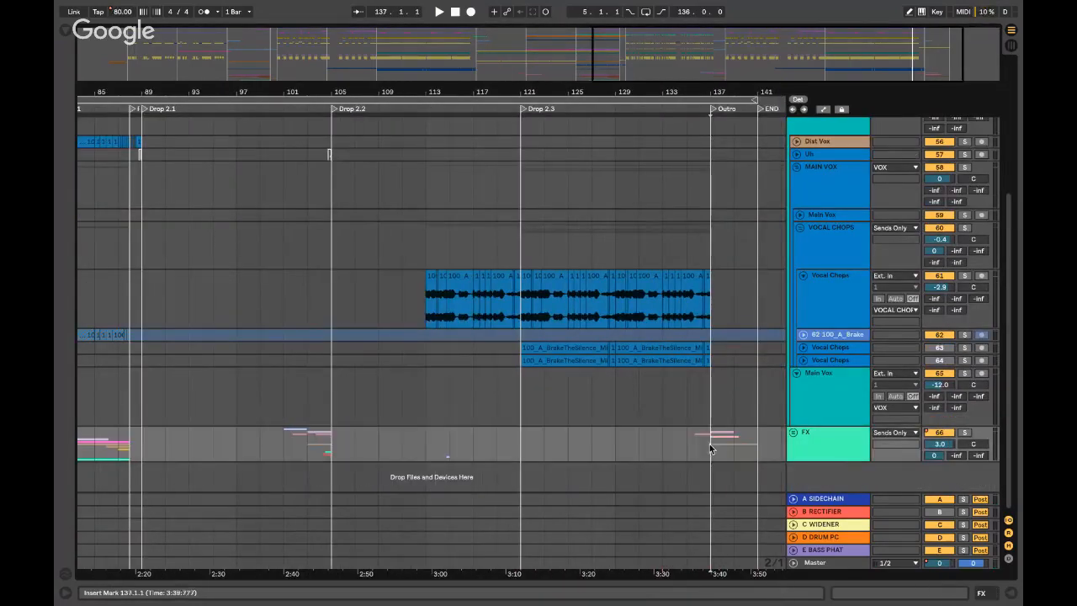
{"action": "key", "text": "space"}
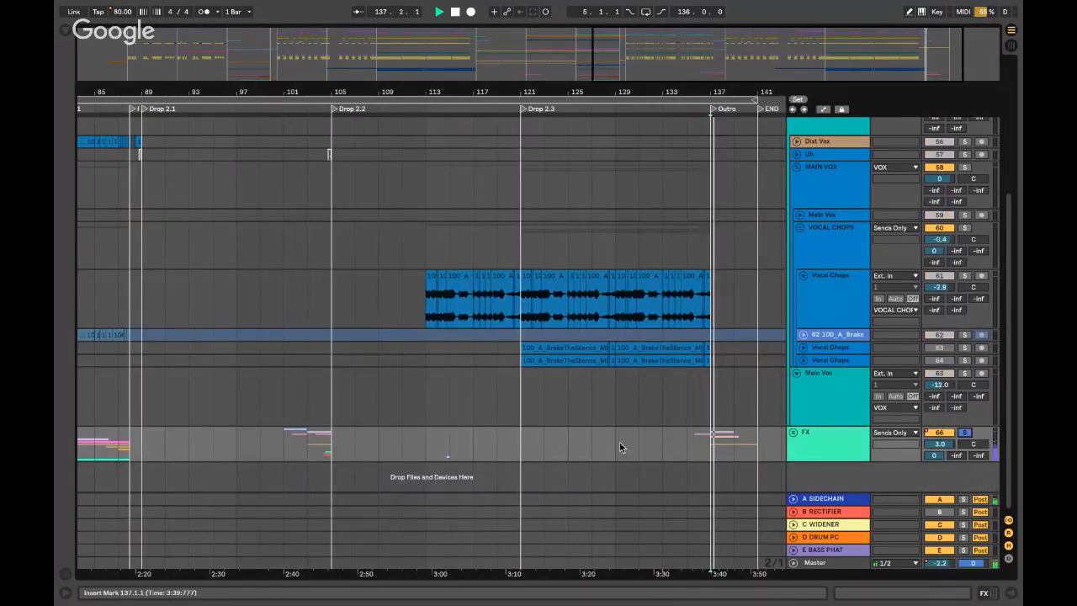
{"action": "scroll", "coordinate": [620, 446], "scroll_direction": "left", "scroll_amount": 3}
{"action": "left_click", "coordinate": [439, 438]}
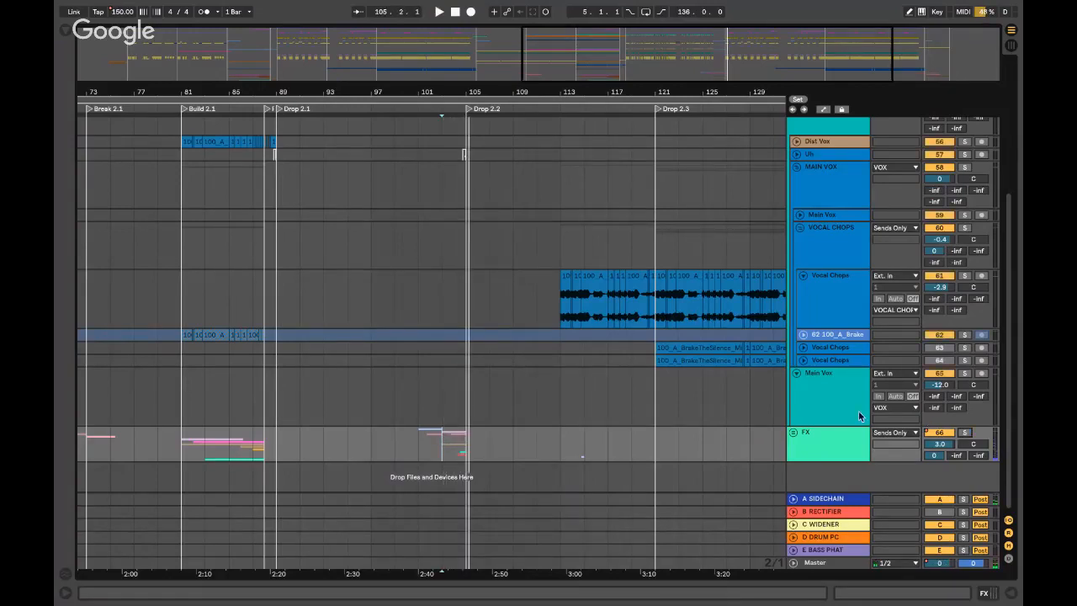
- Fold the VOX group and close the Surround Me set
{"action": "scroll", "coordinate": [645, 399], "scroll_direction": "left", "scroll_amount": 15}
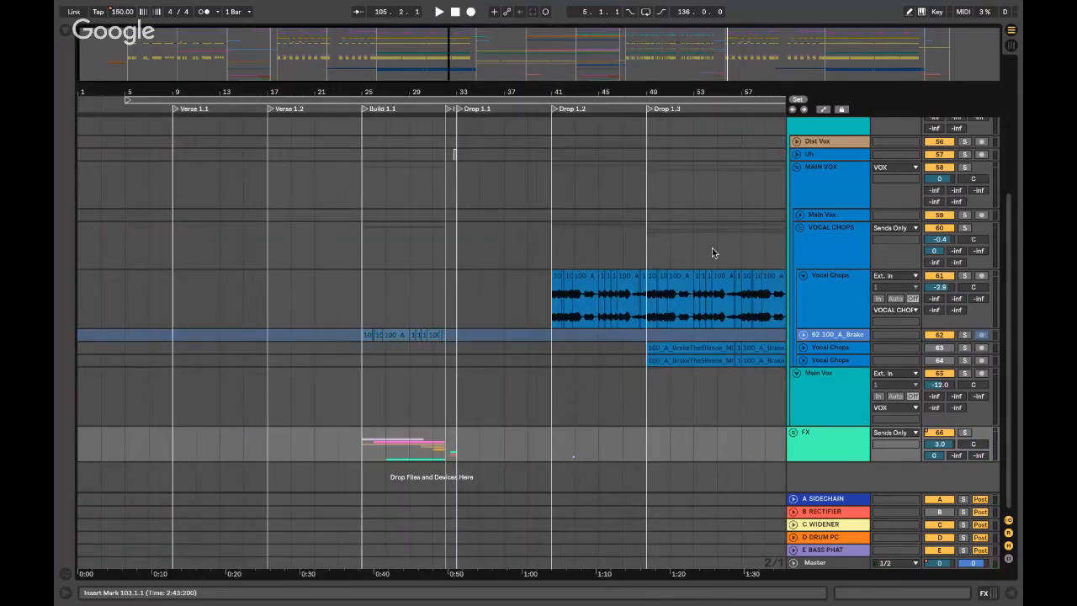
{"action": "scroll", "coordinate": [711, 250], "scroll_direction": "up", "scroll_amount": 5}
{"action": "left_click", "coordinate": [793, 281]}
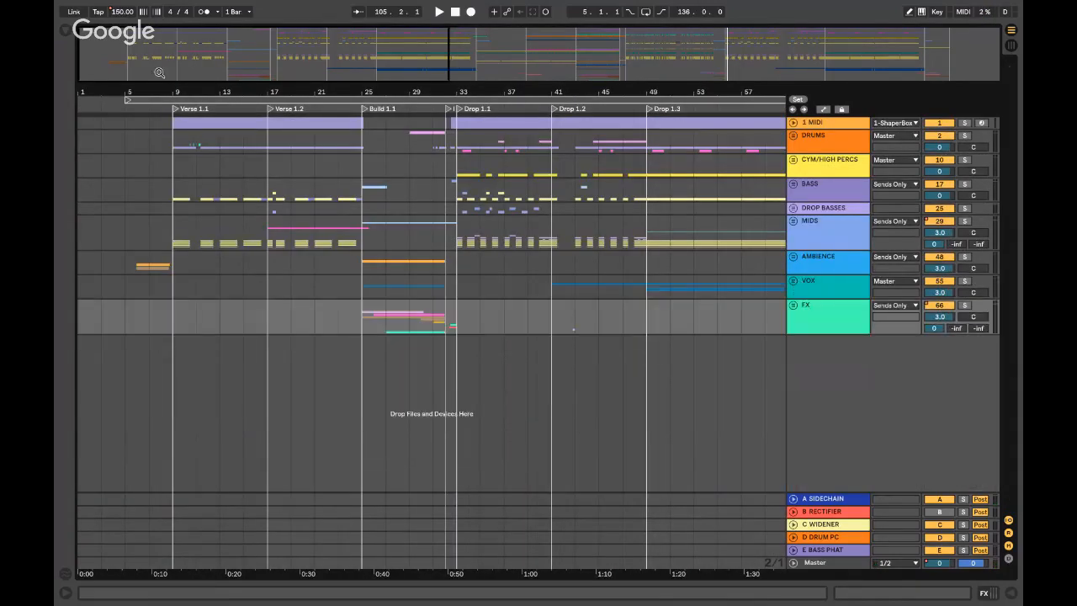
{"action": "left_click", "coordinate": [66, 21]}
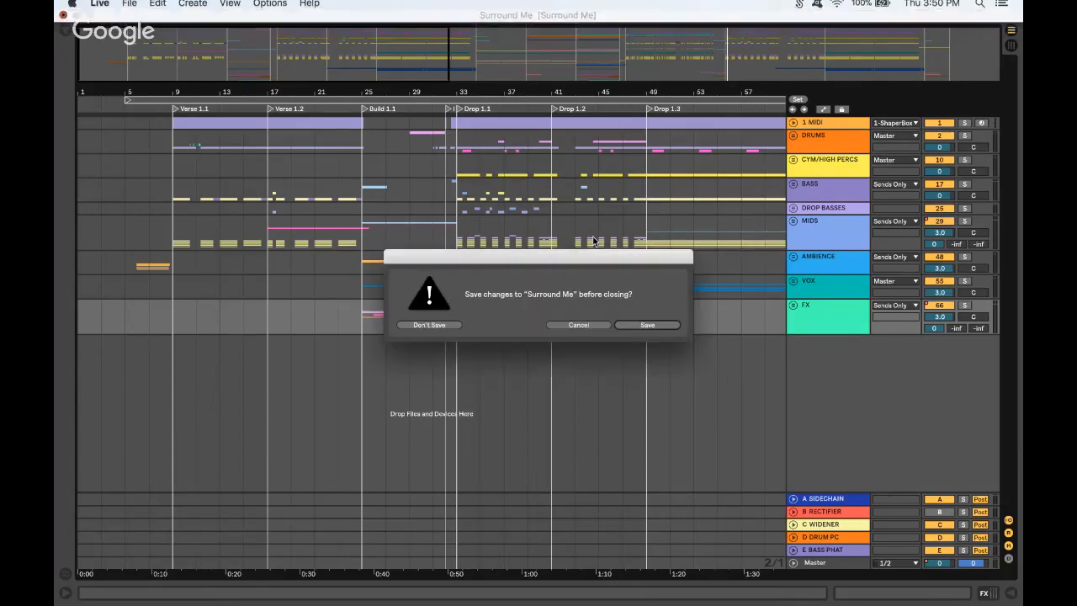
- Save changes to Surround Me on closing, then restore the YouTube live stream window
{"action": "left_click", "coordinate": [637, 323]}
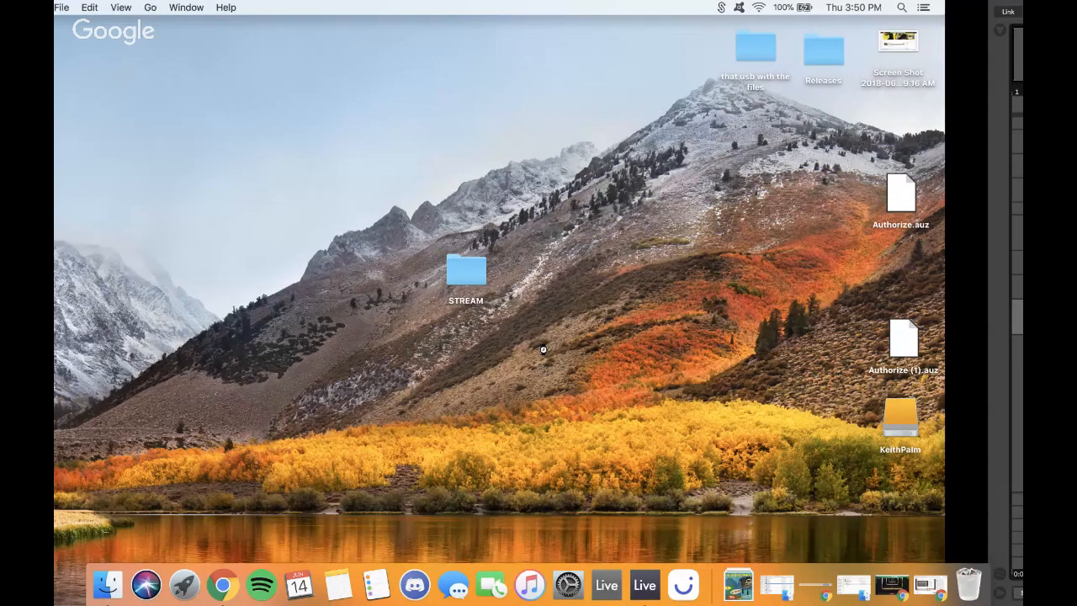
{"action": "left_click", "coordinate": [930, 586]}
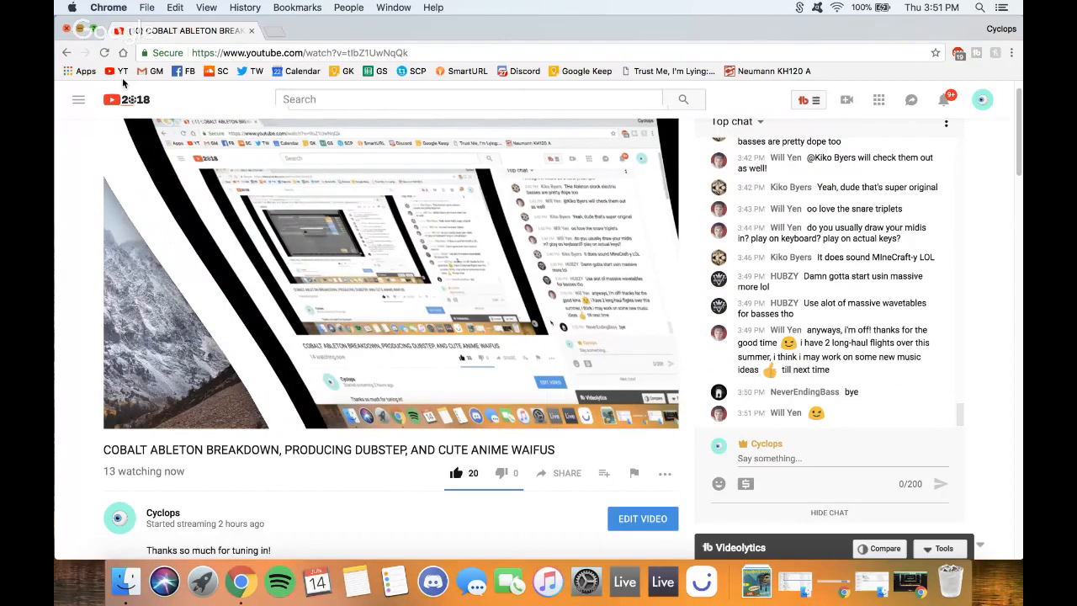
- Minimize the YouTube window, bring back Hangouts, and stop screen sharing to show the webcam
{"action": "left_click", "coordinate": [80, 28]}
{"action": "left_click", "coordinate": [576, 147]}
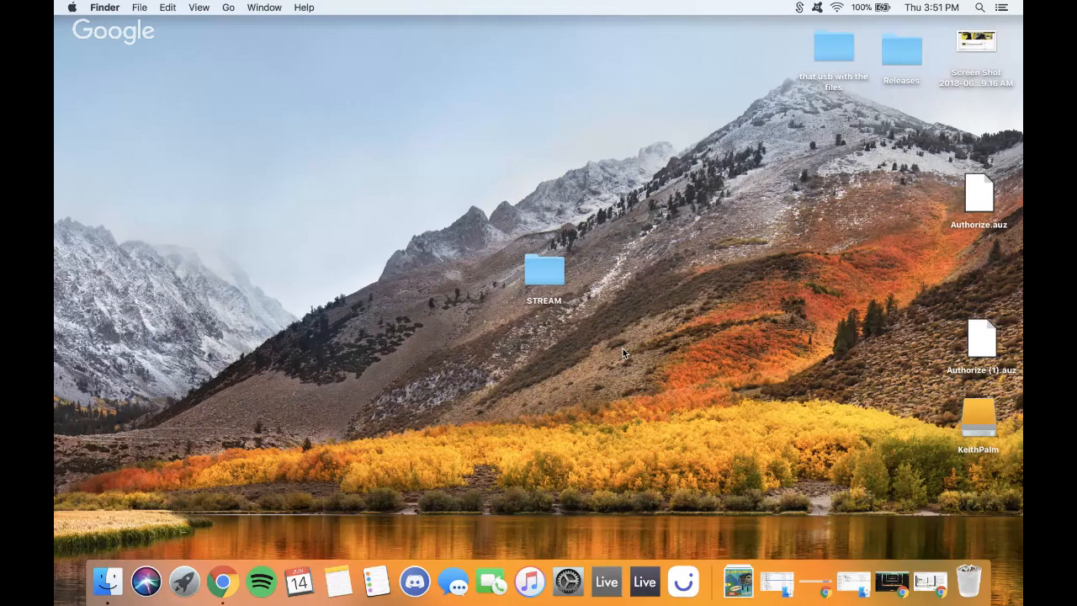
{"action": "left_click", "coordinate": [893, 594]}
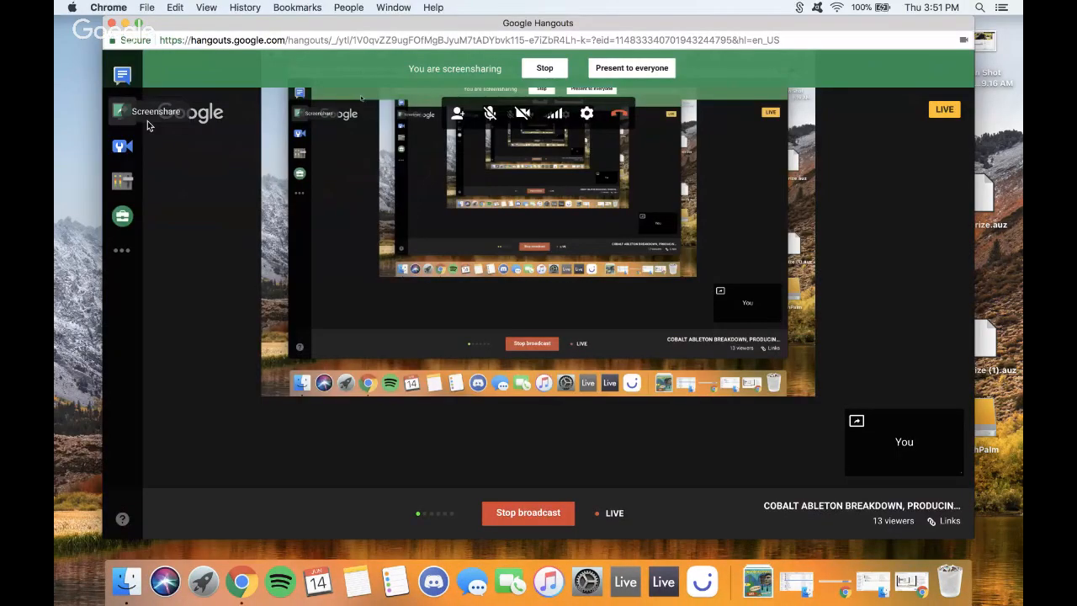
{"action": "left_click", "coordinate": [148, 121]}
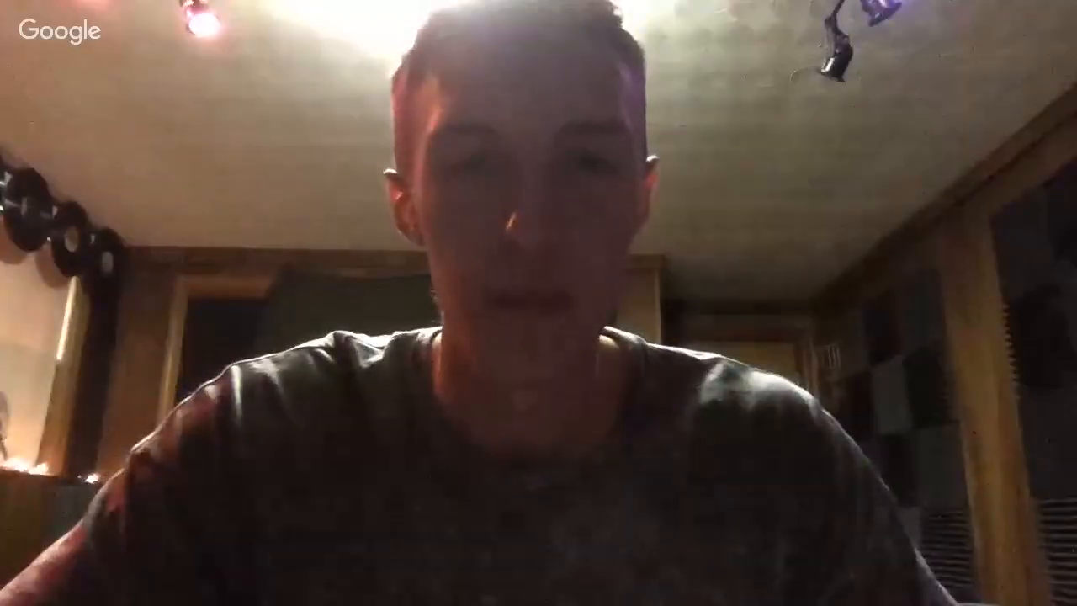